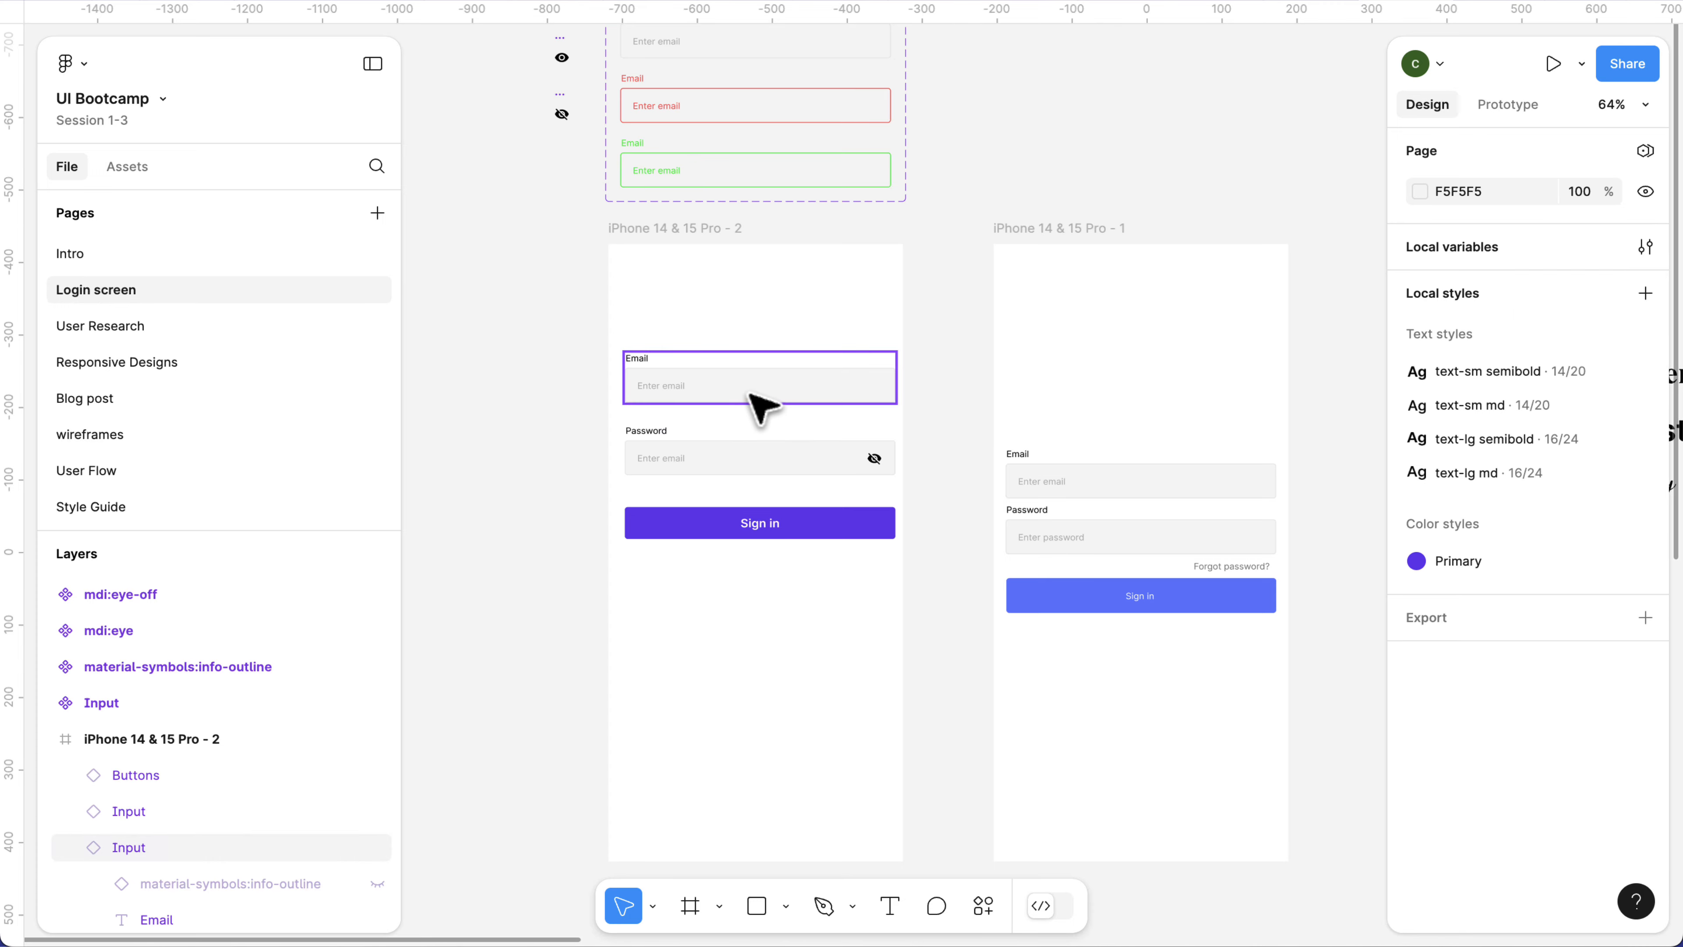
Hide the label of the Email input in the iPhone 14 & 15 Pro - 2 frame and switch its state to error.
click(656, 388)
scroll(656, 391, up, 5)
scroll(659, 406, up, 2)
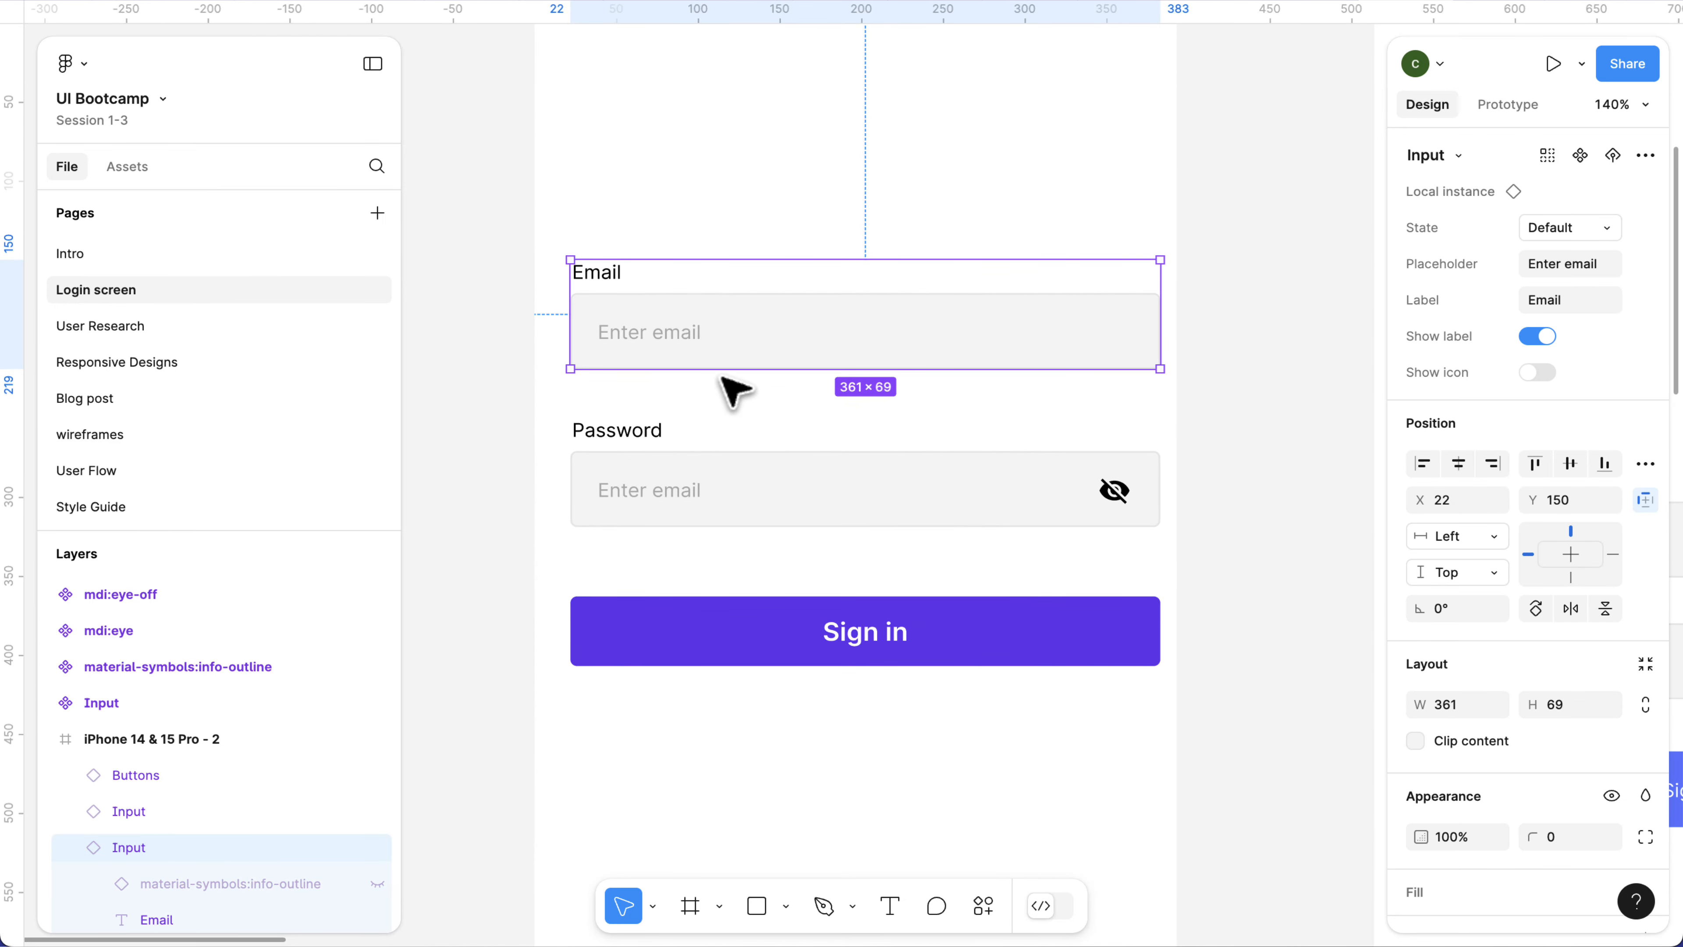
click(1538, 343)
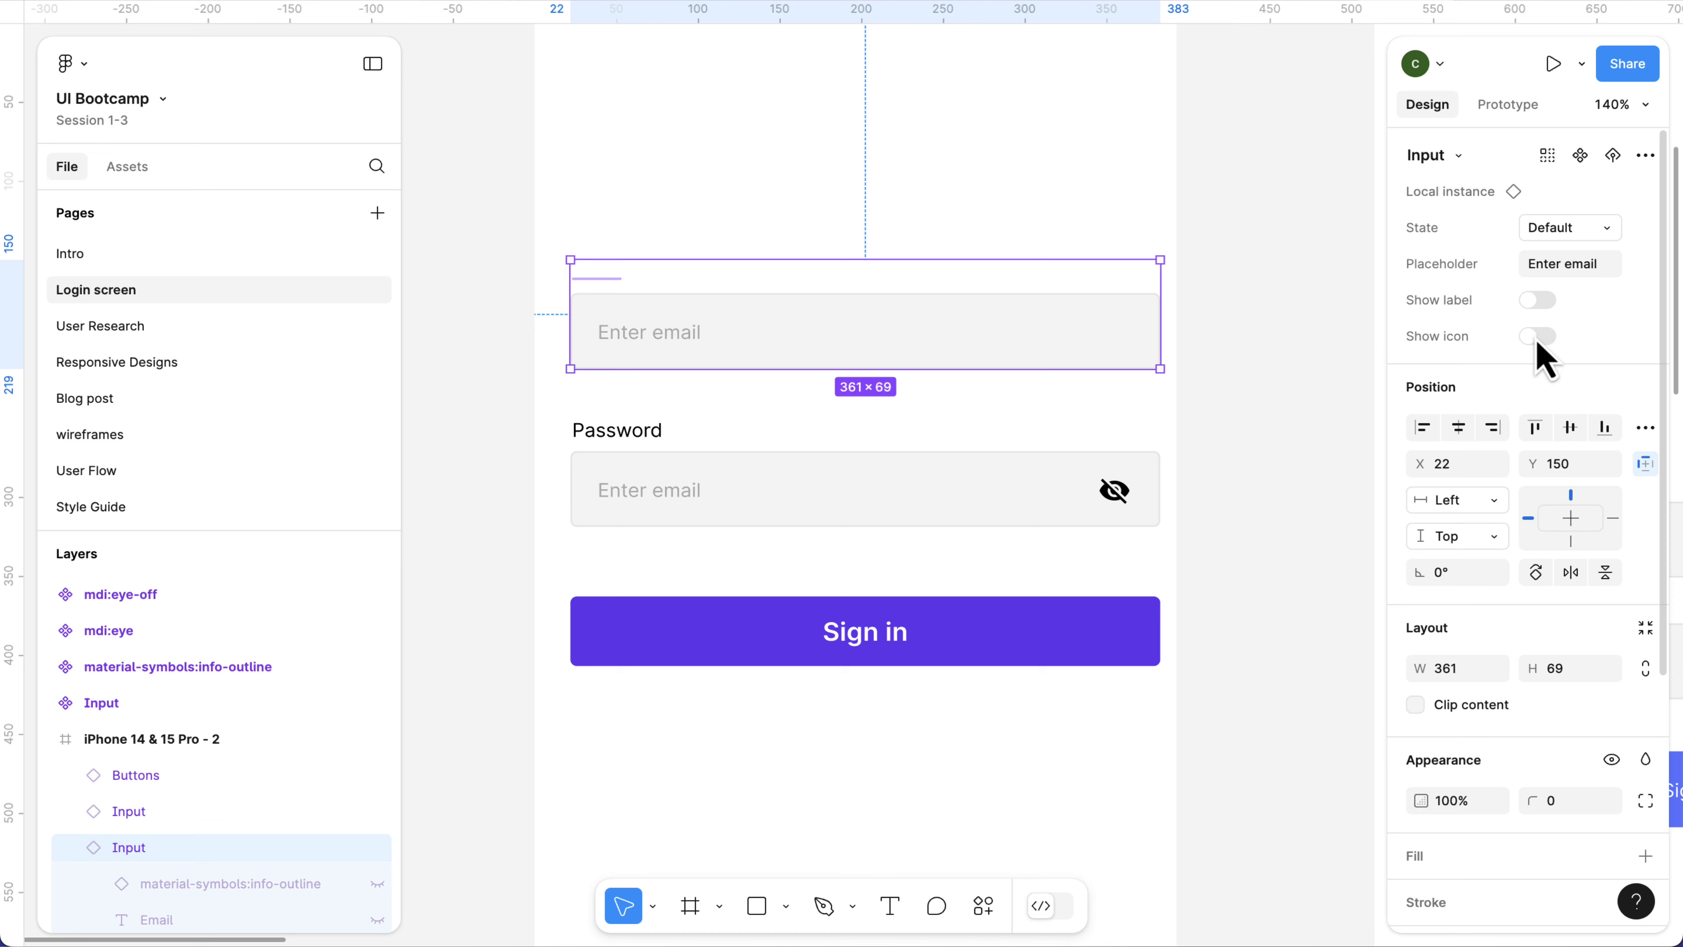
click(1576, 229)
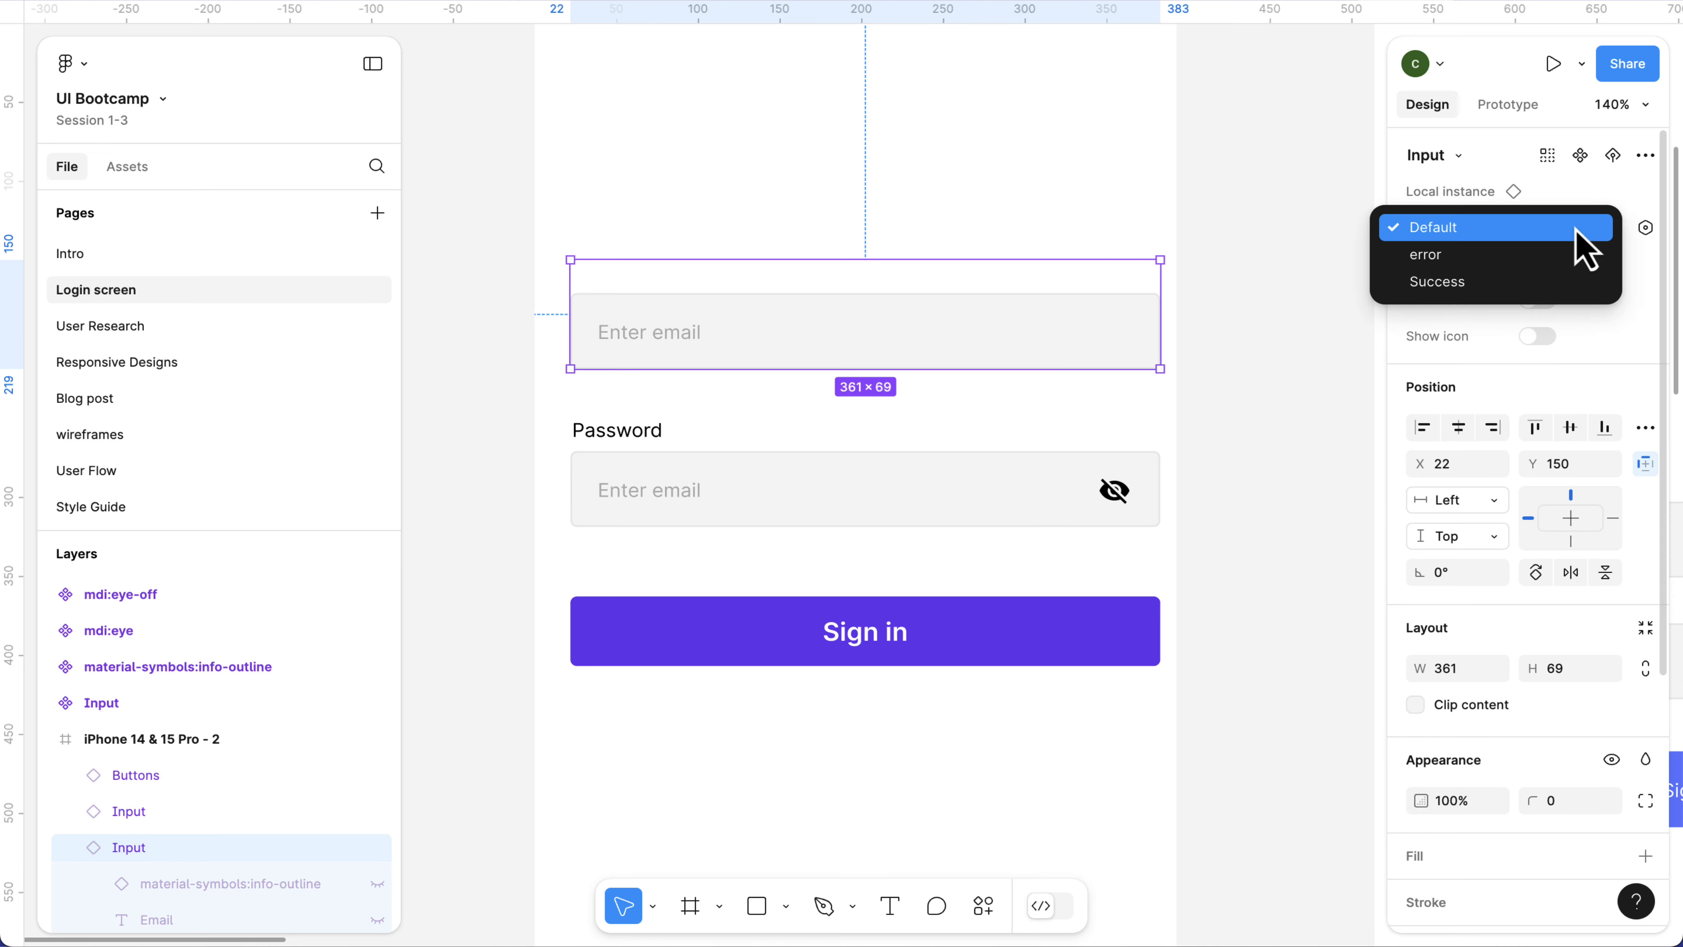
click(1549, 259)
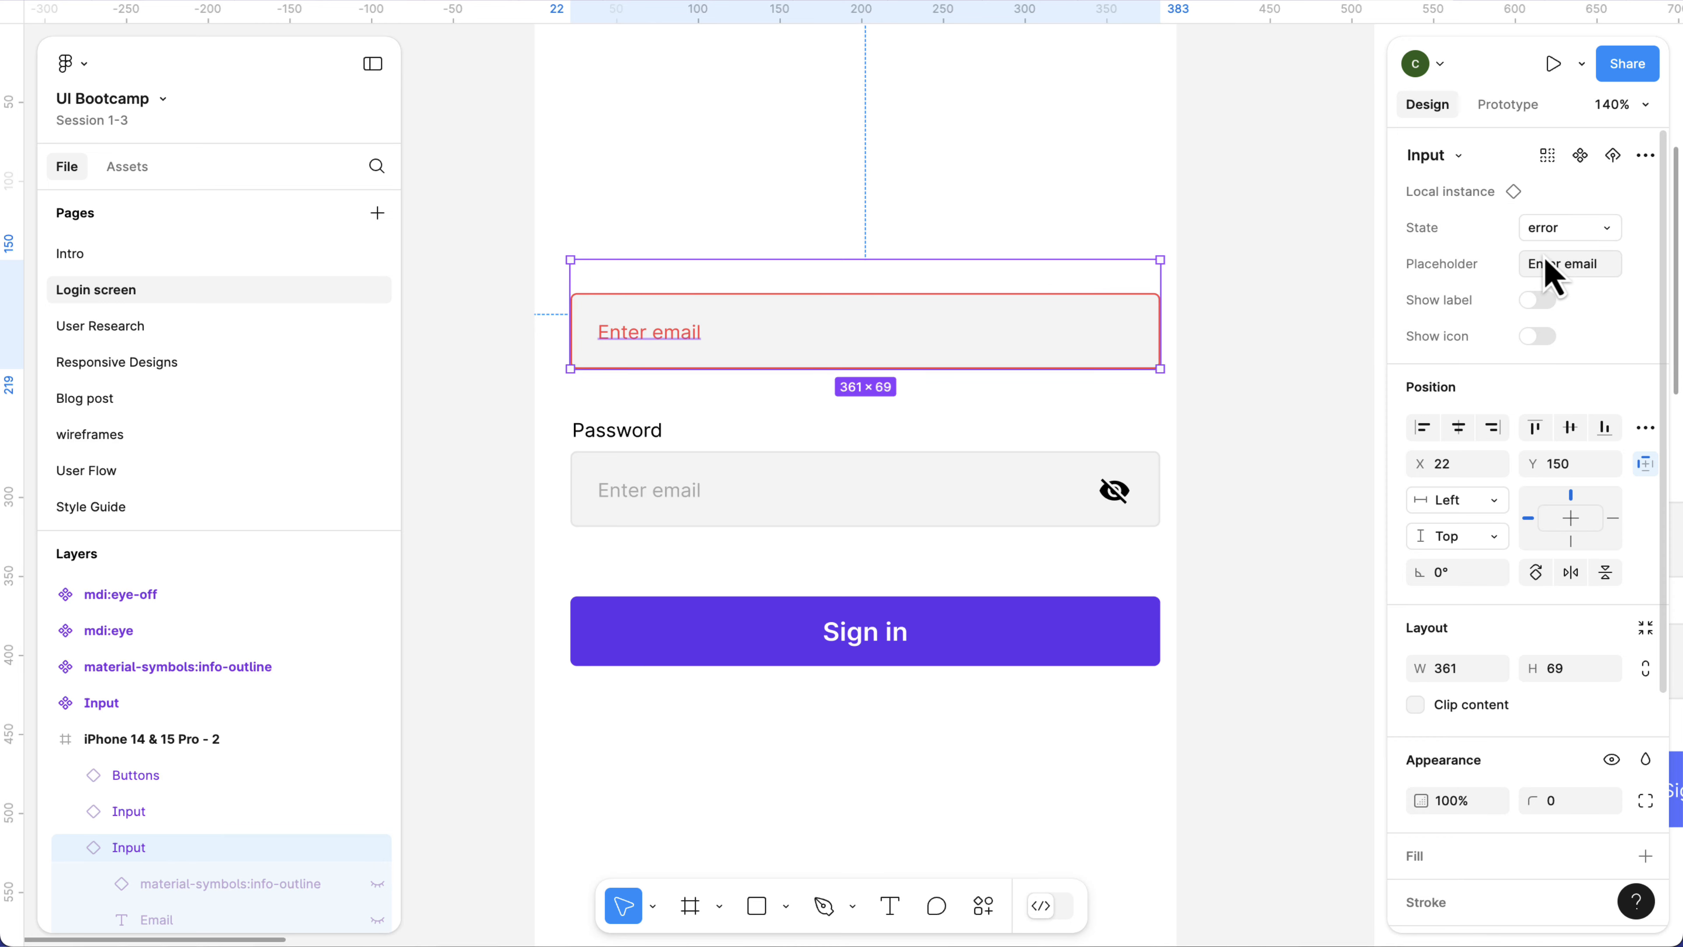
Set the Email input's state to Success and turn its label on.
click(1563, 231)
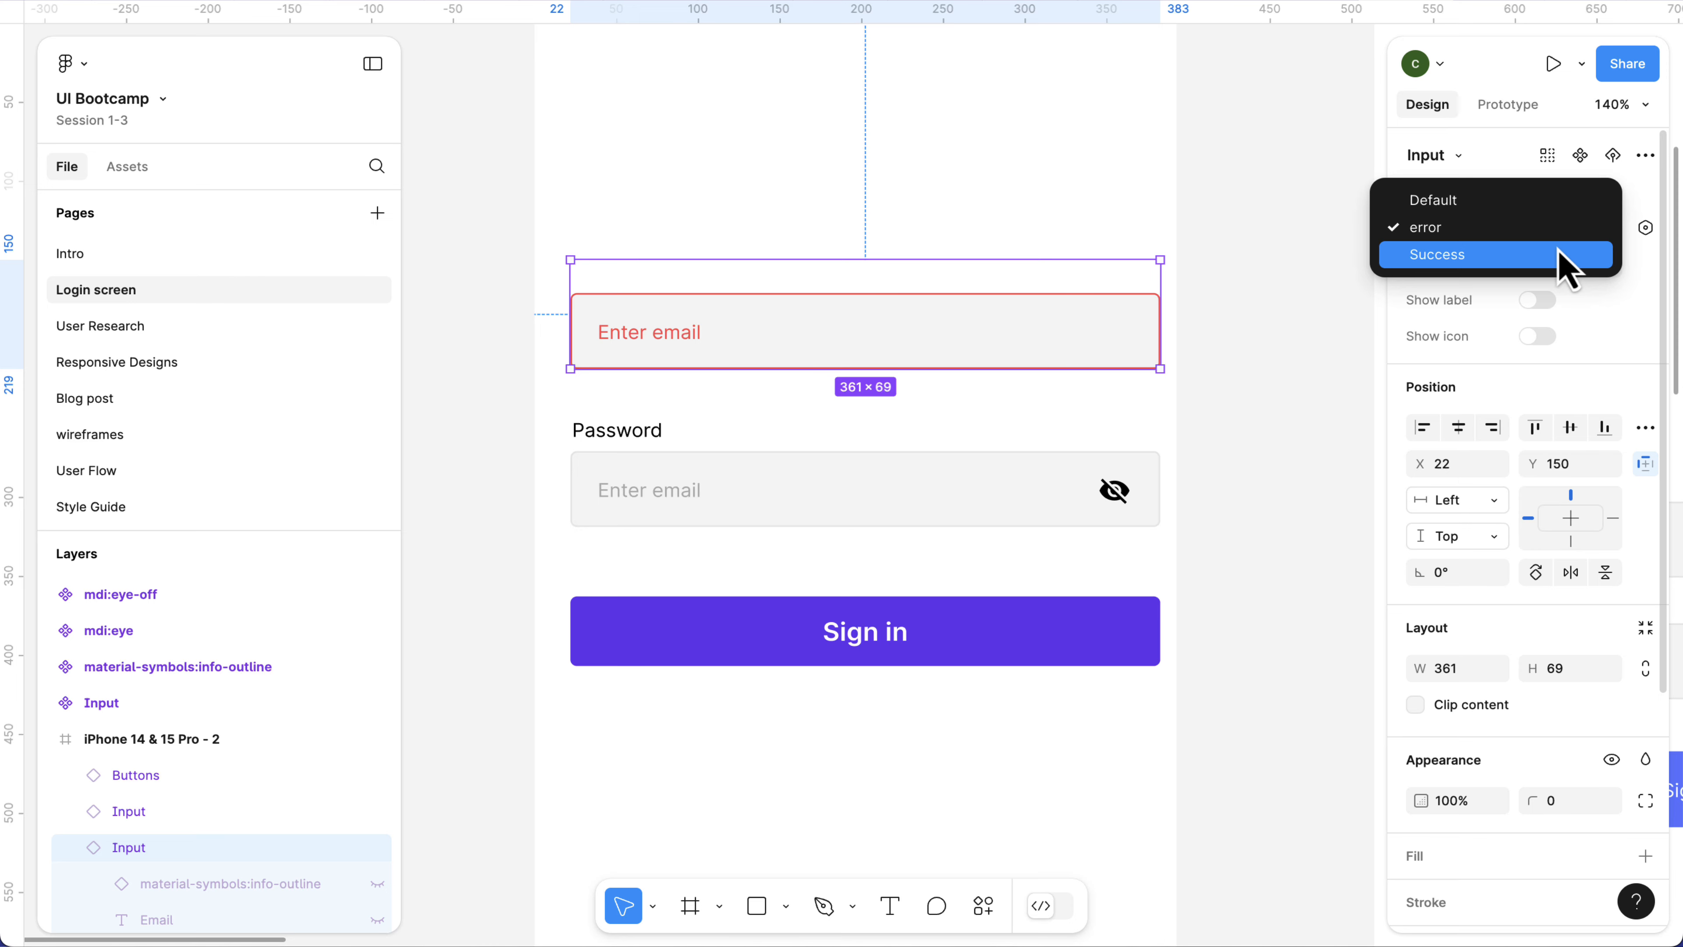
click(1566, 257)
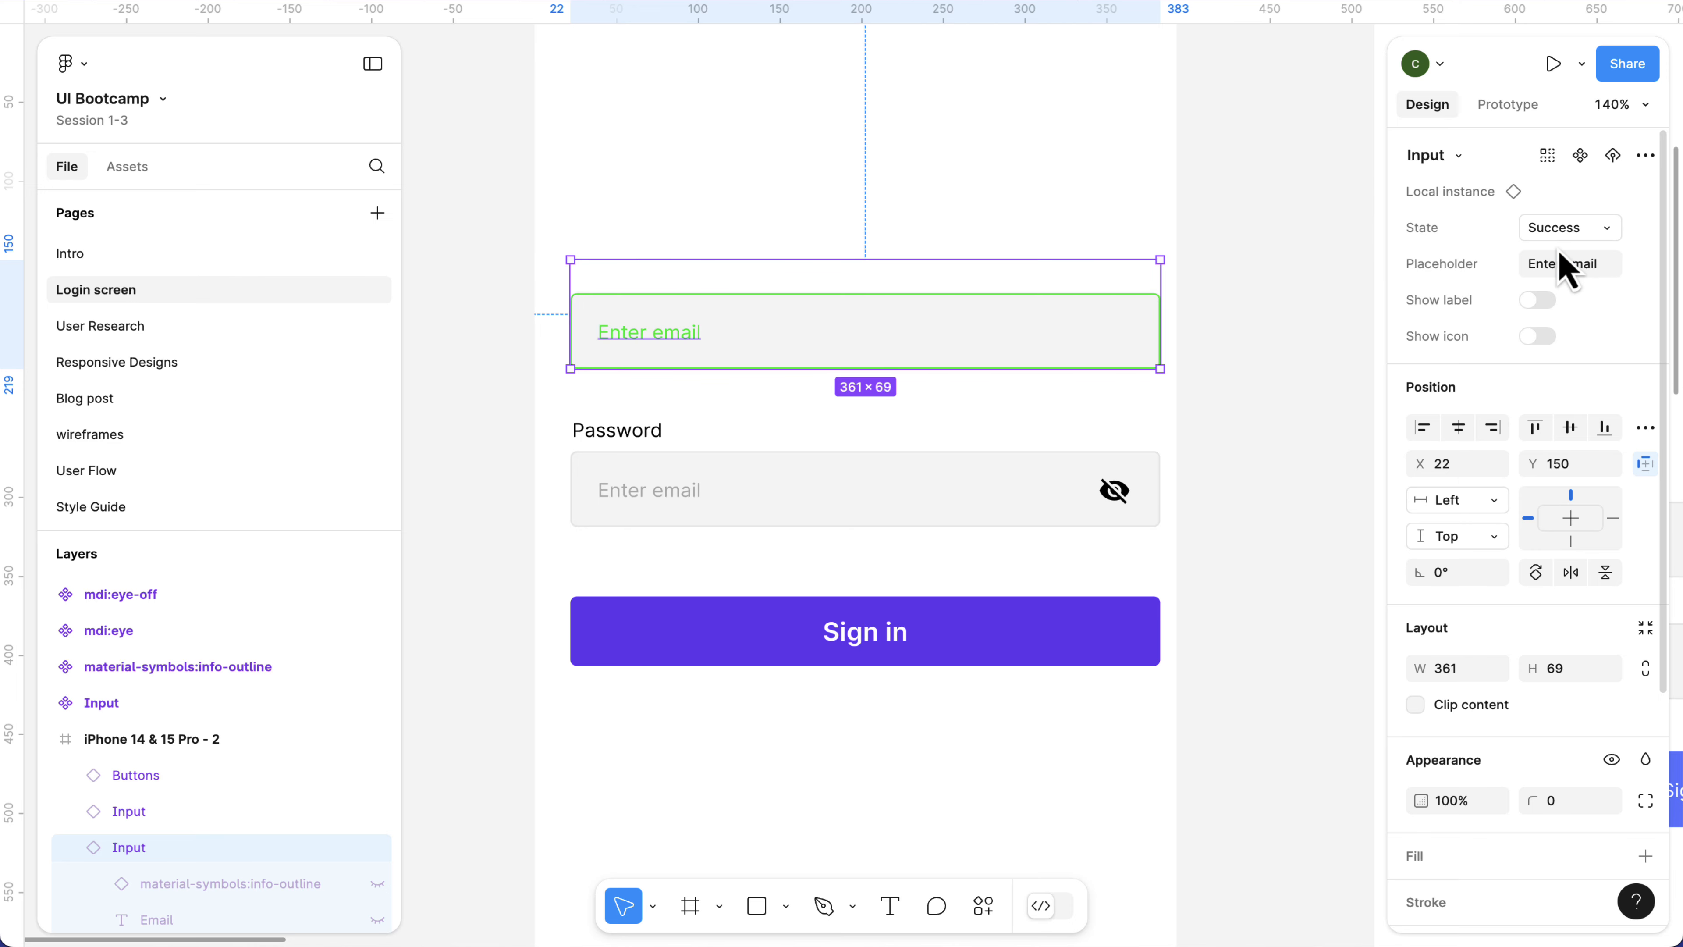
click(1539, 306)
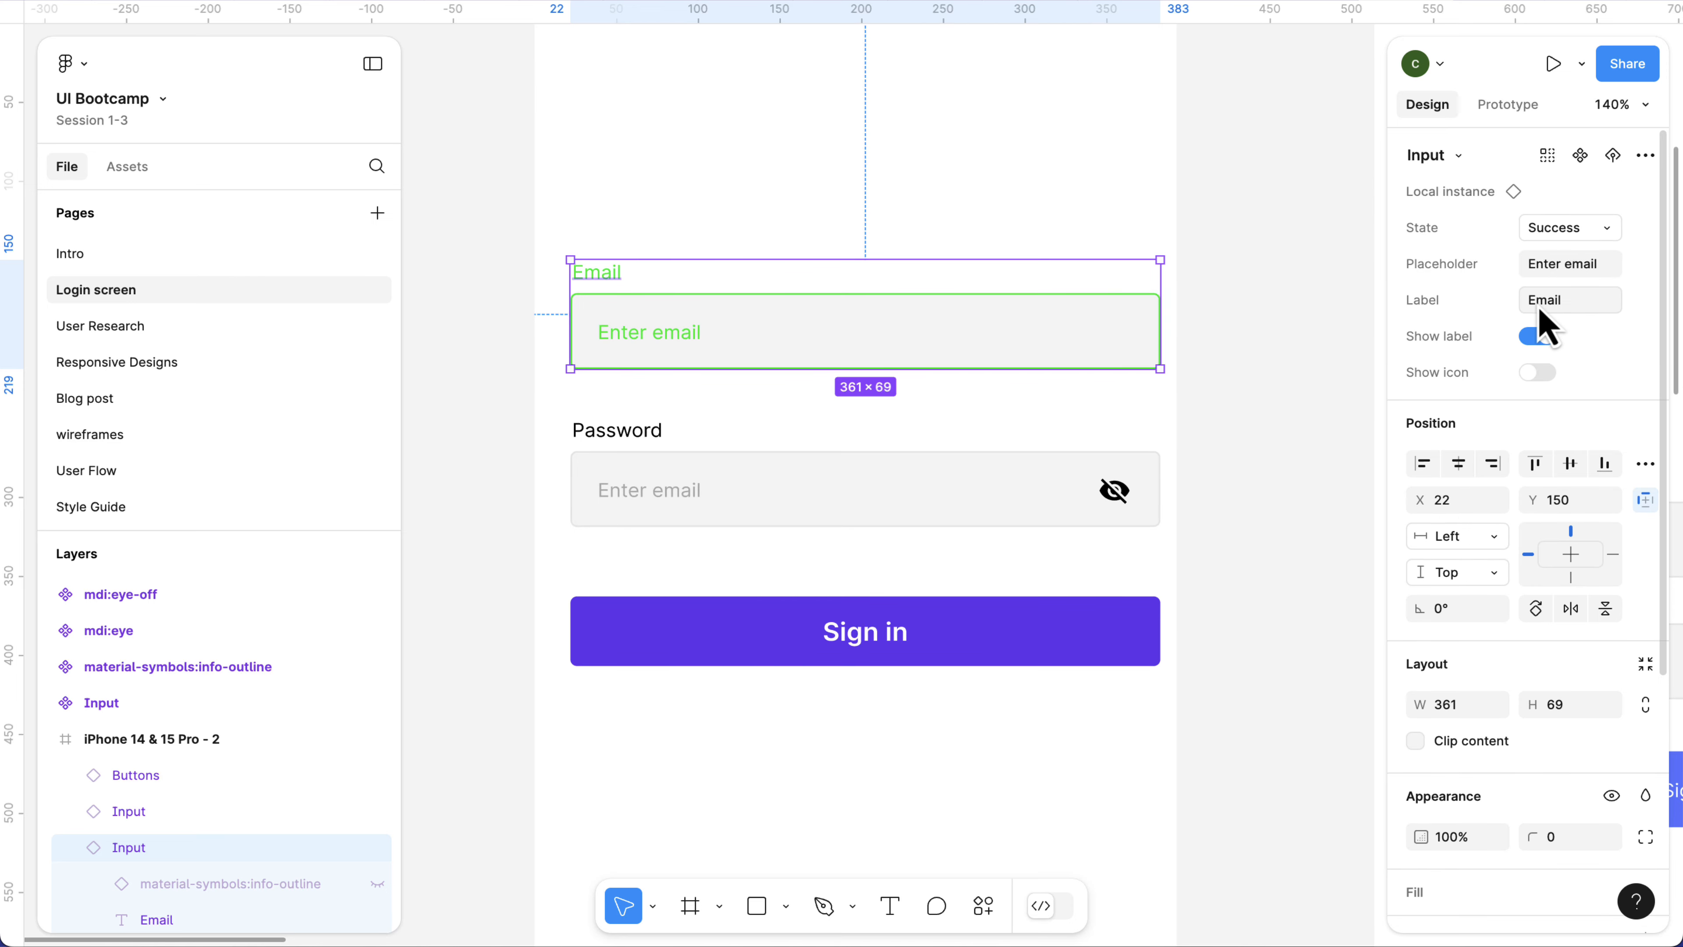
Show the Email input's icon and swap it for the mdi:eye-off component.
click(1539, 370)
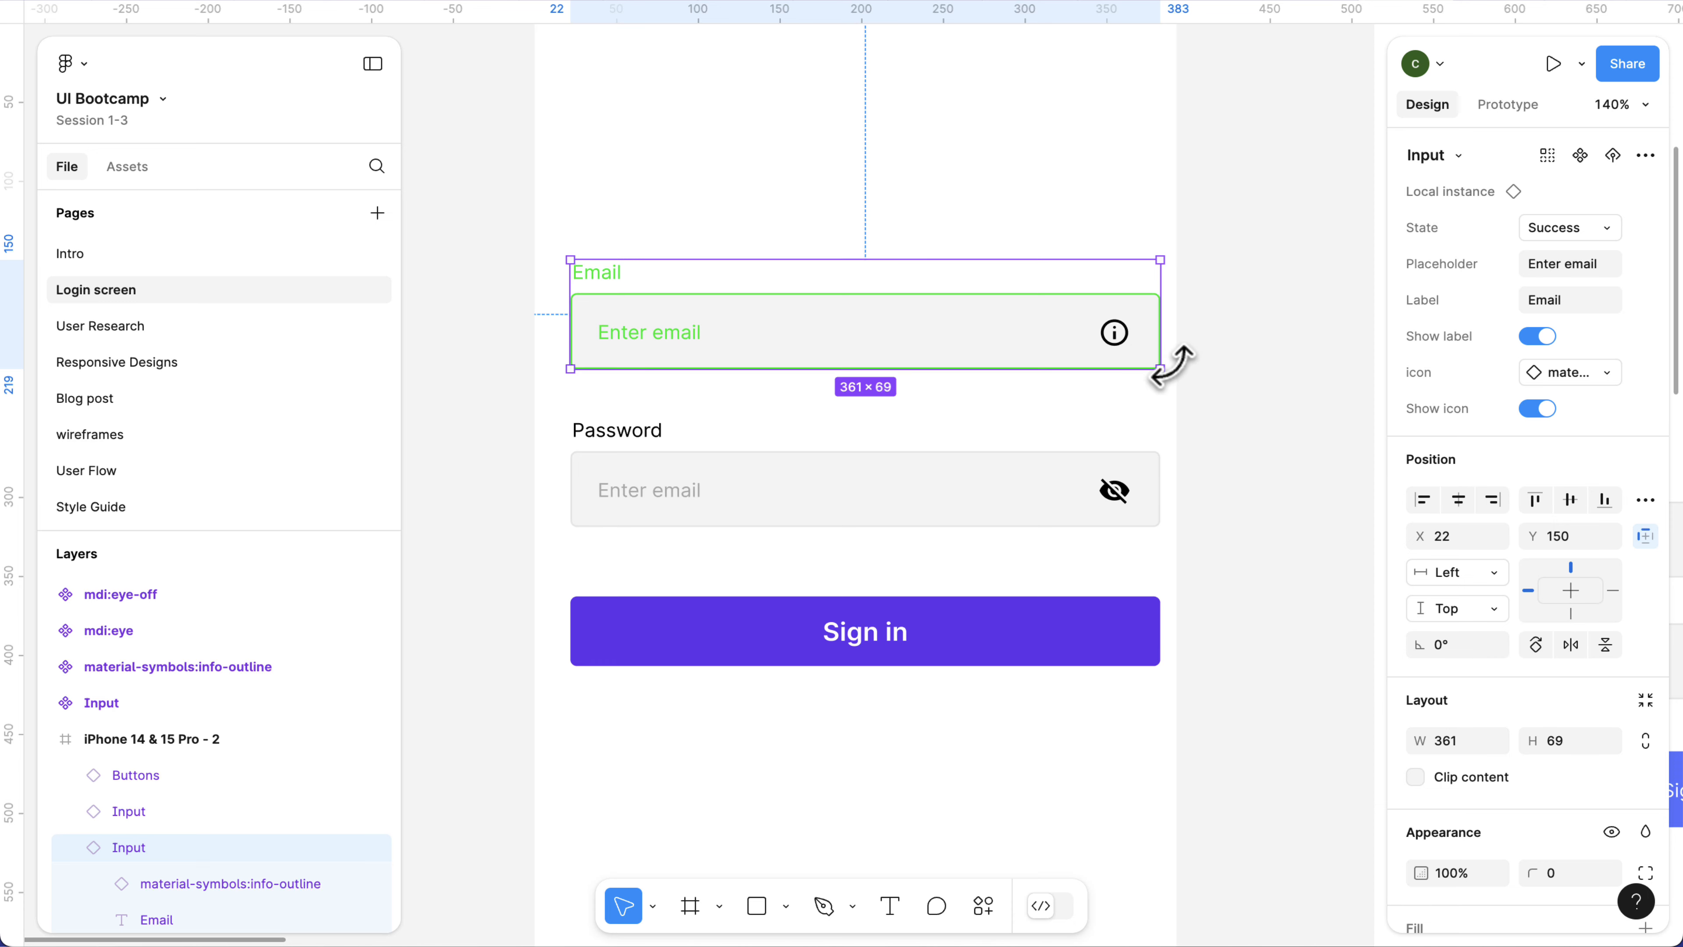
click(1594, 373)
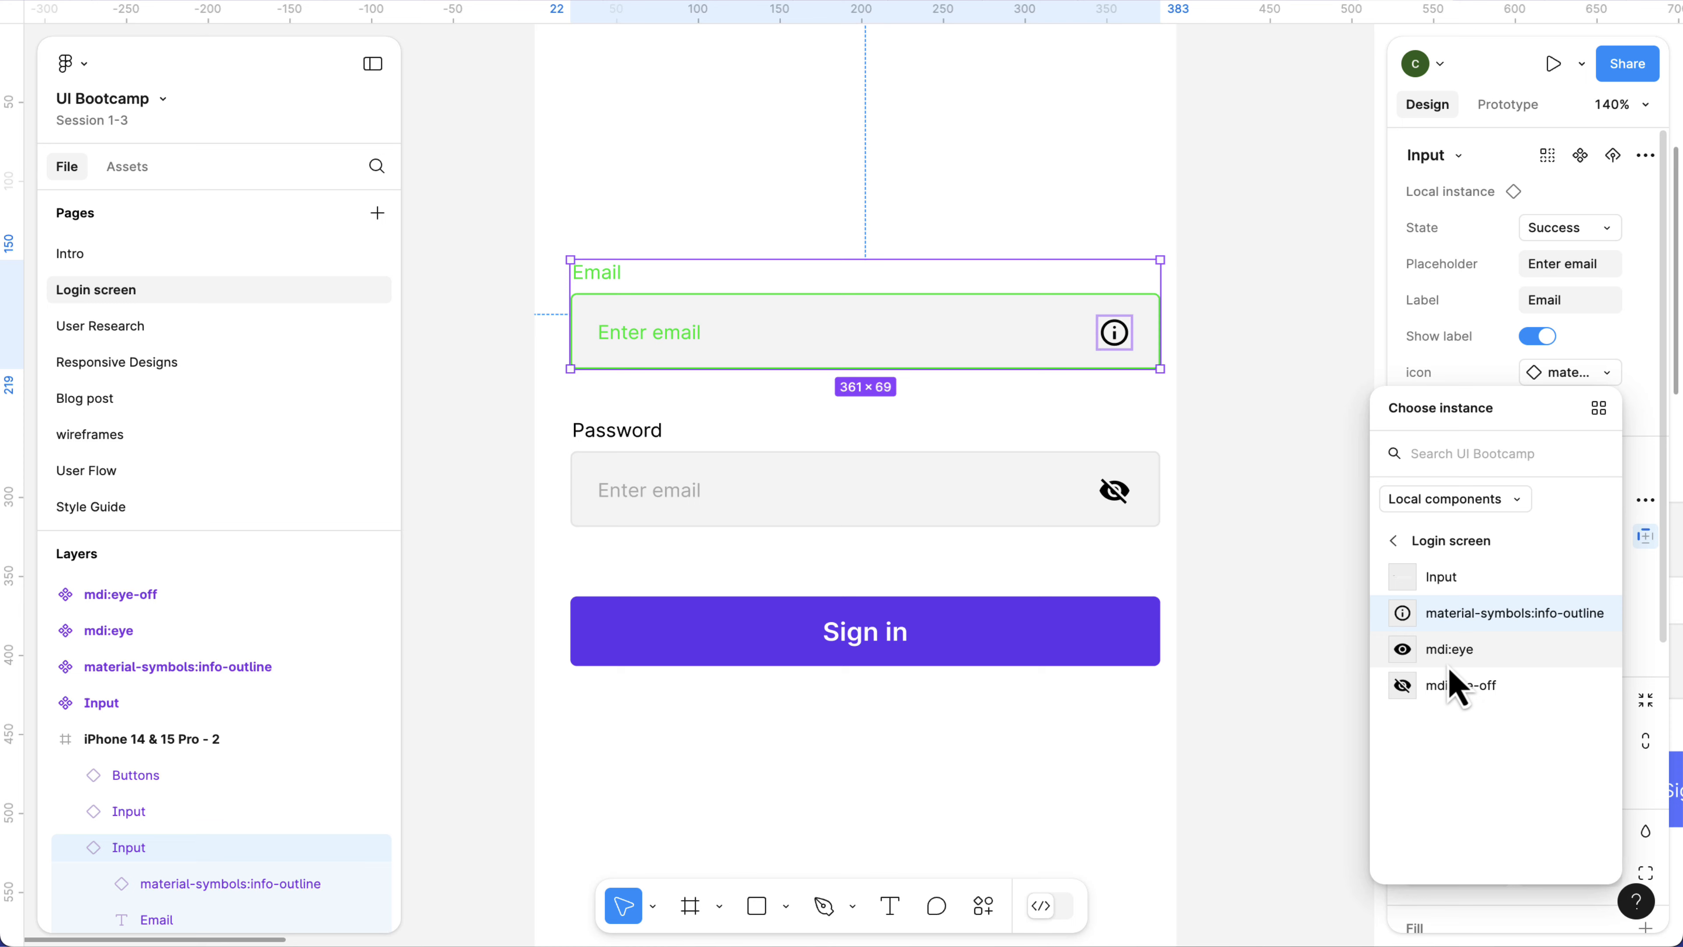
click(1440, 690)
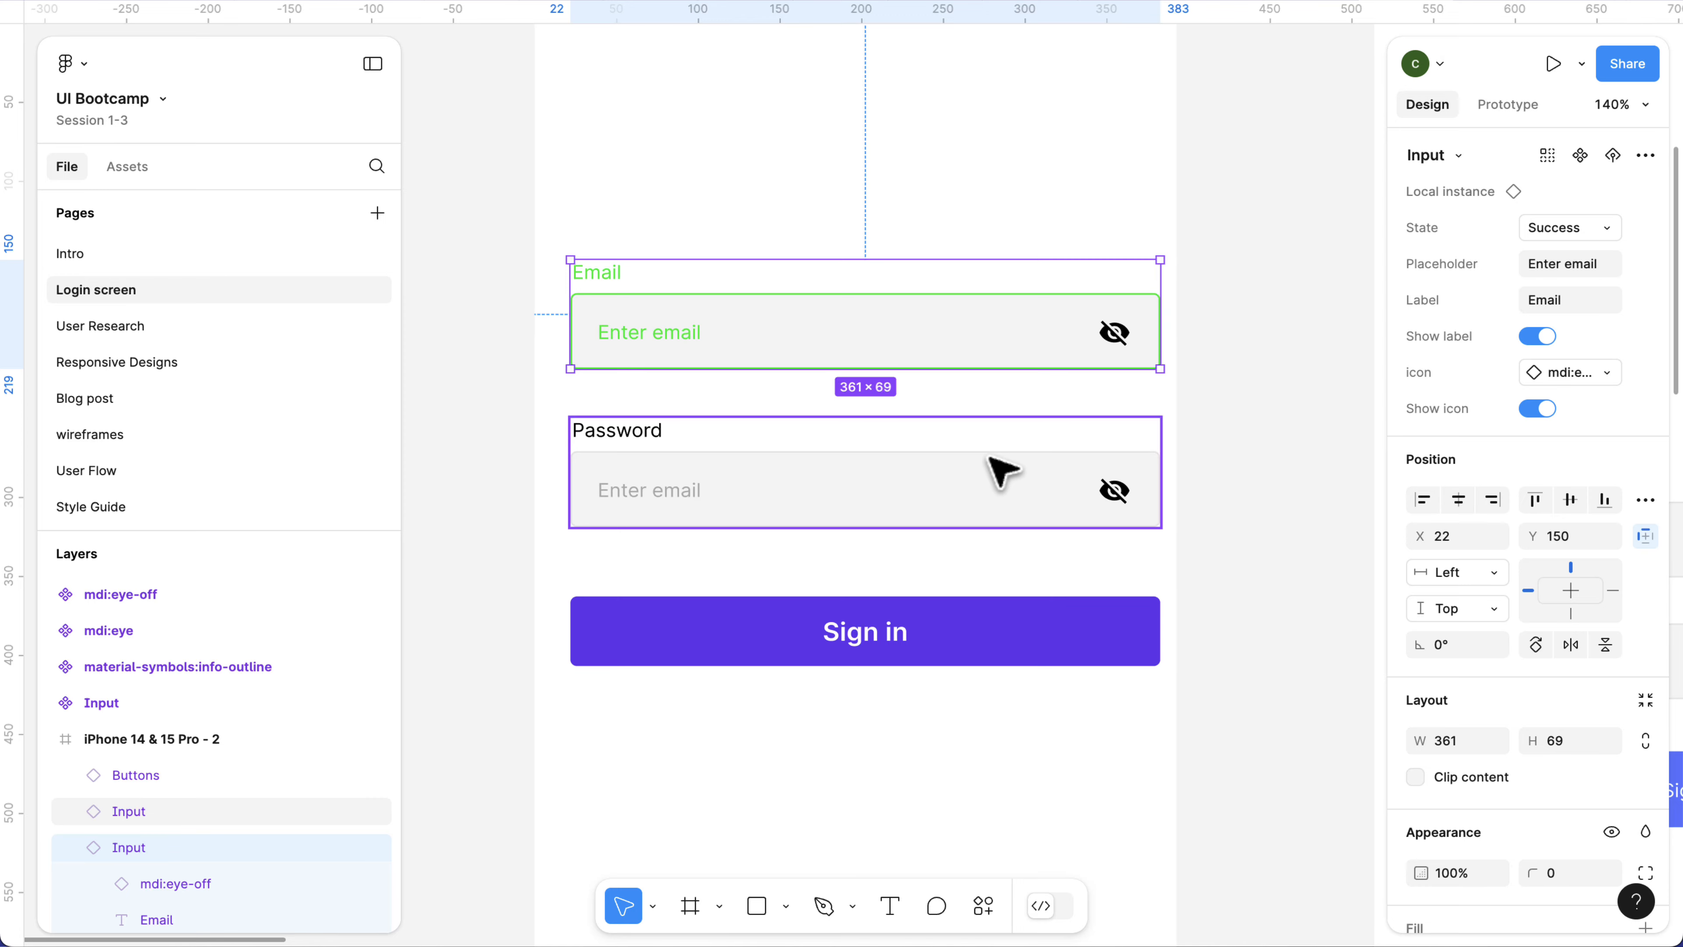
scroll(1002, 473, down, 3)
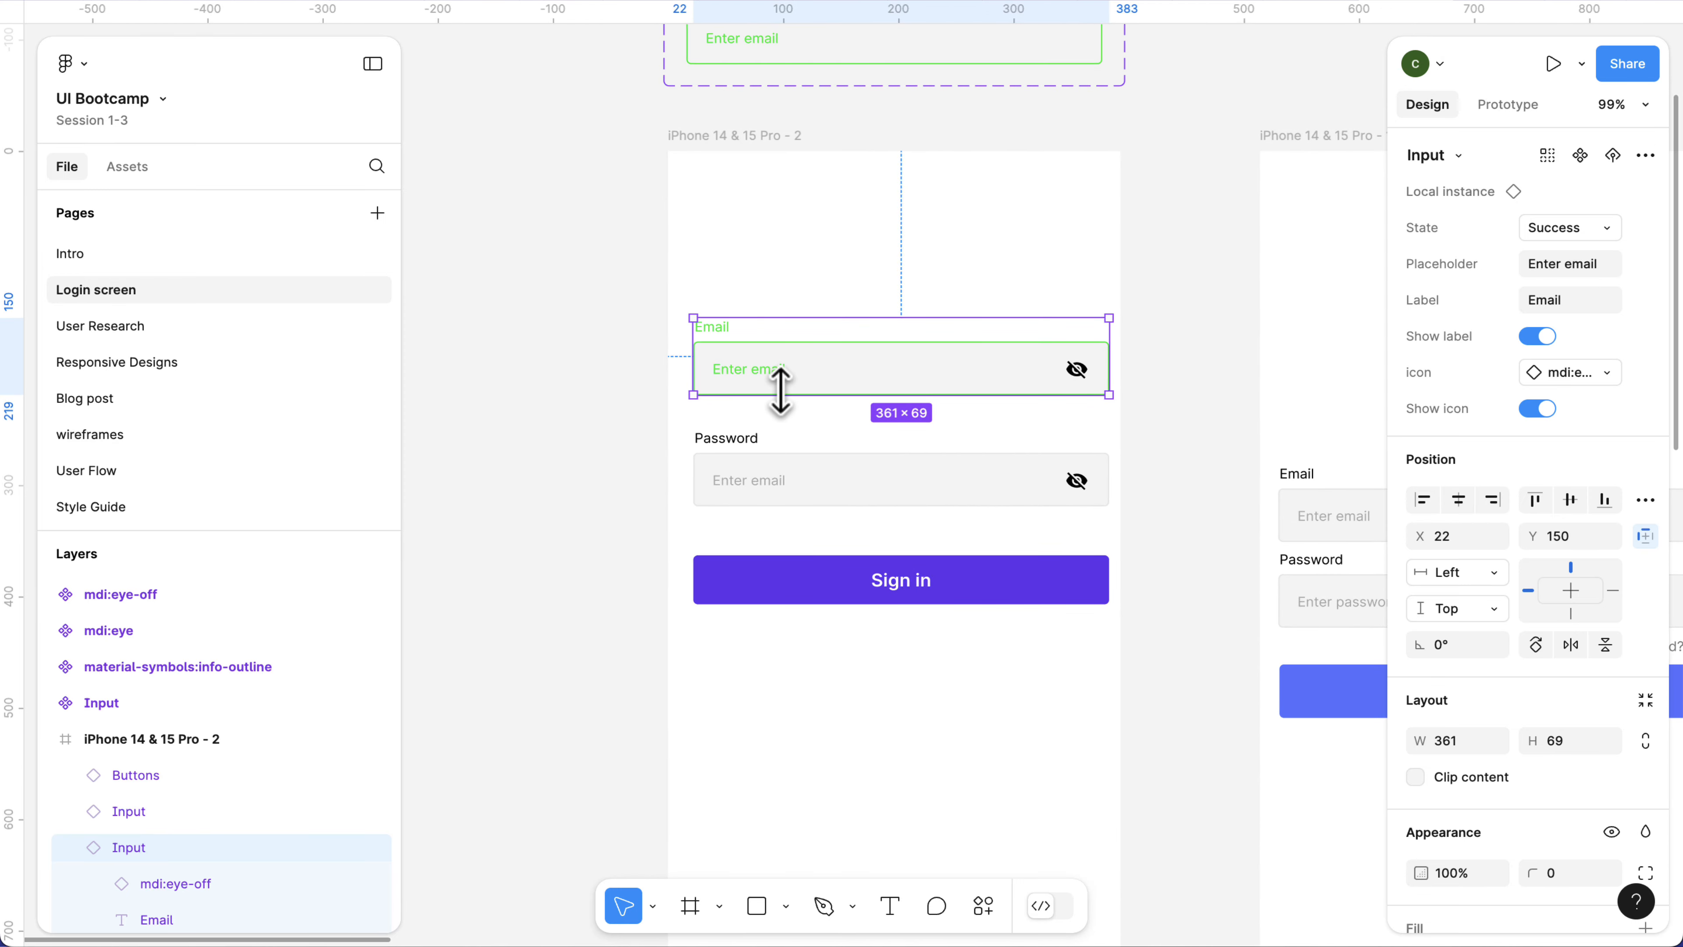
Open the User Research page, and in the Klean file page the prototype preview back from Profile to Sign in.
click(259, 332)
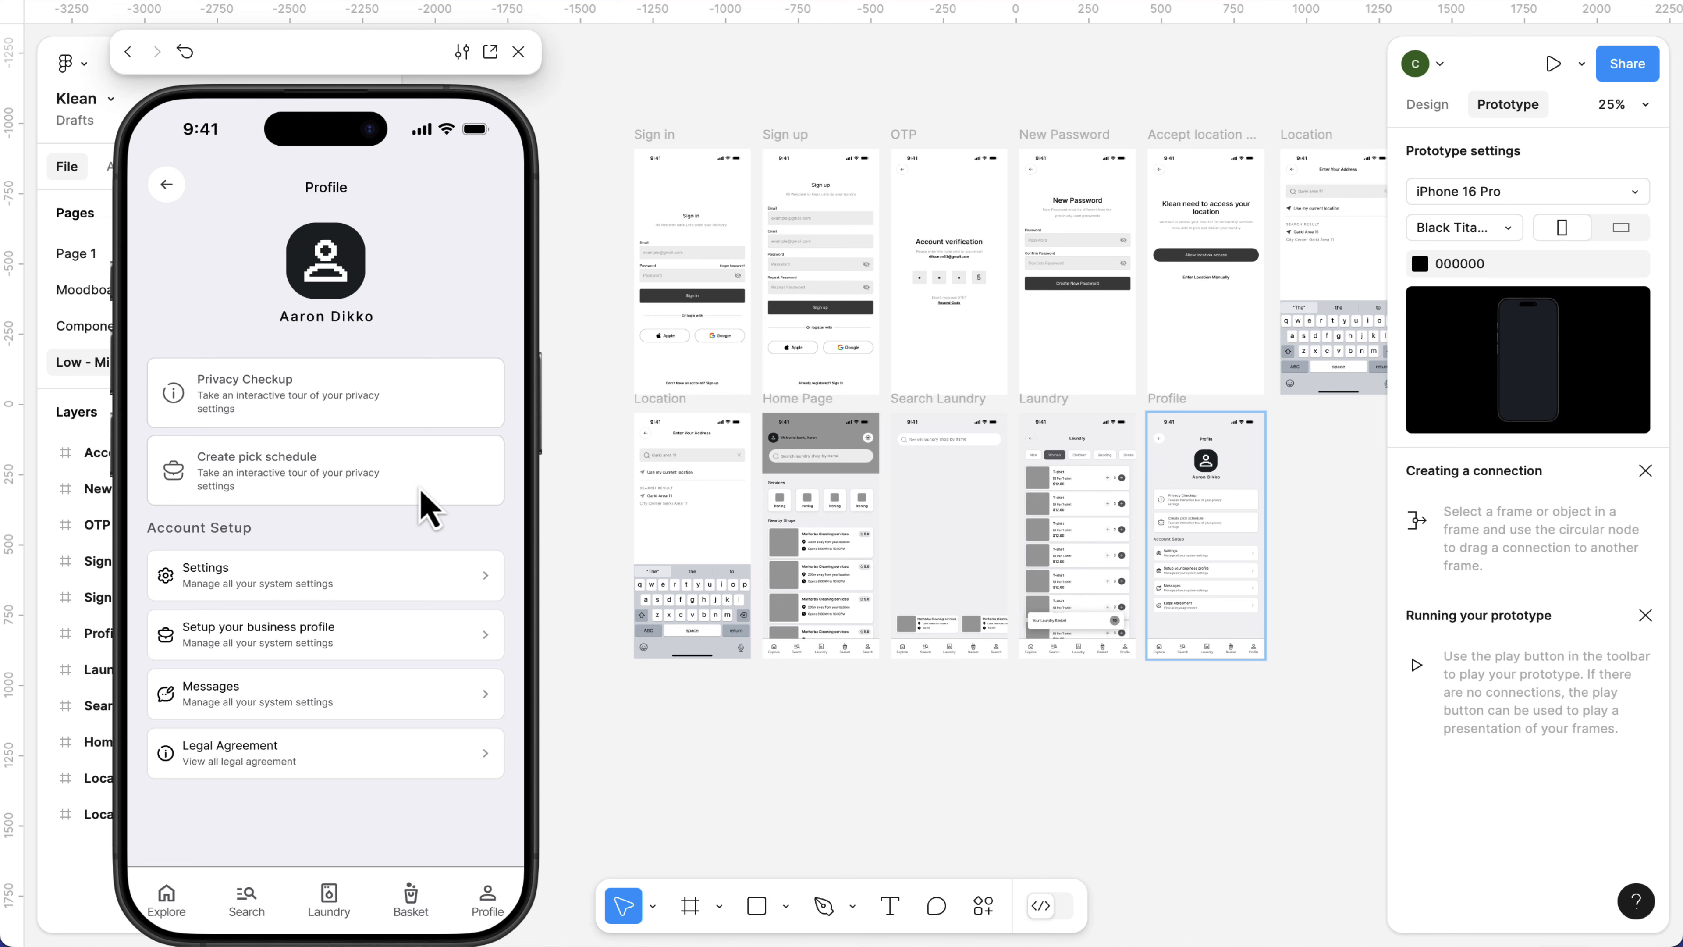
key(Left)
key(Left)
key(Left)
key(Left)
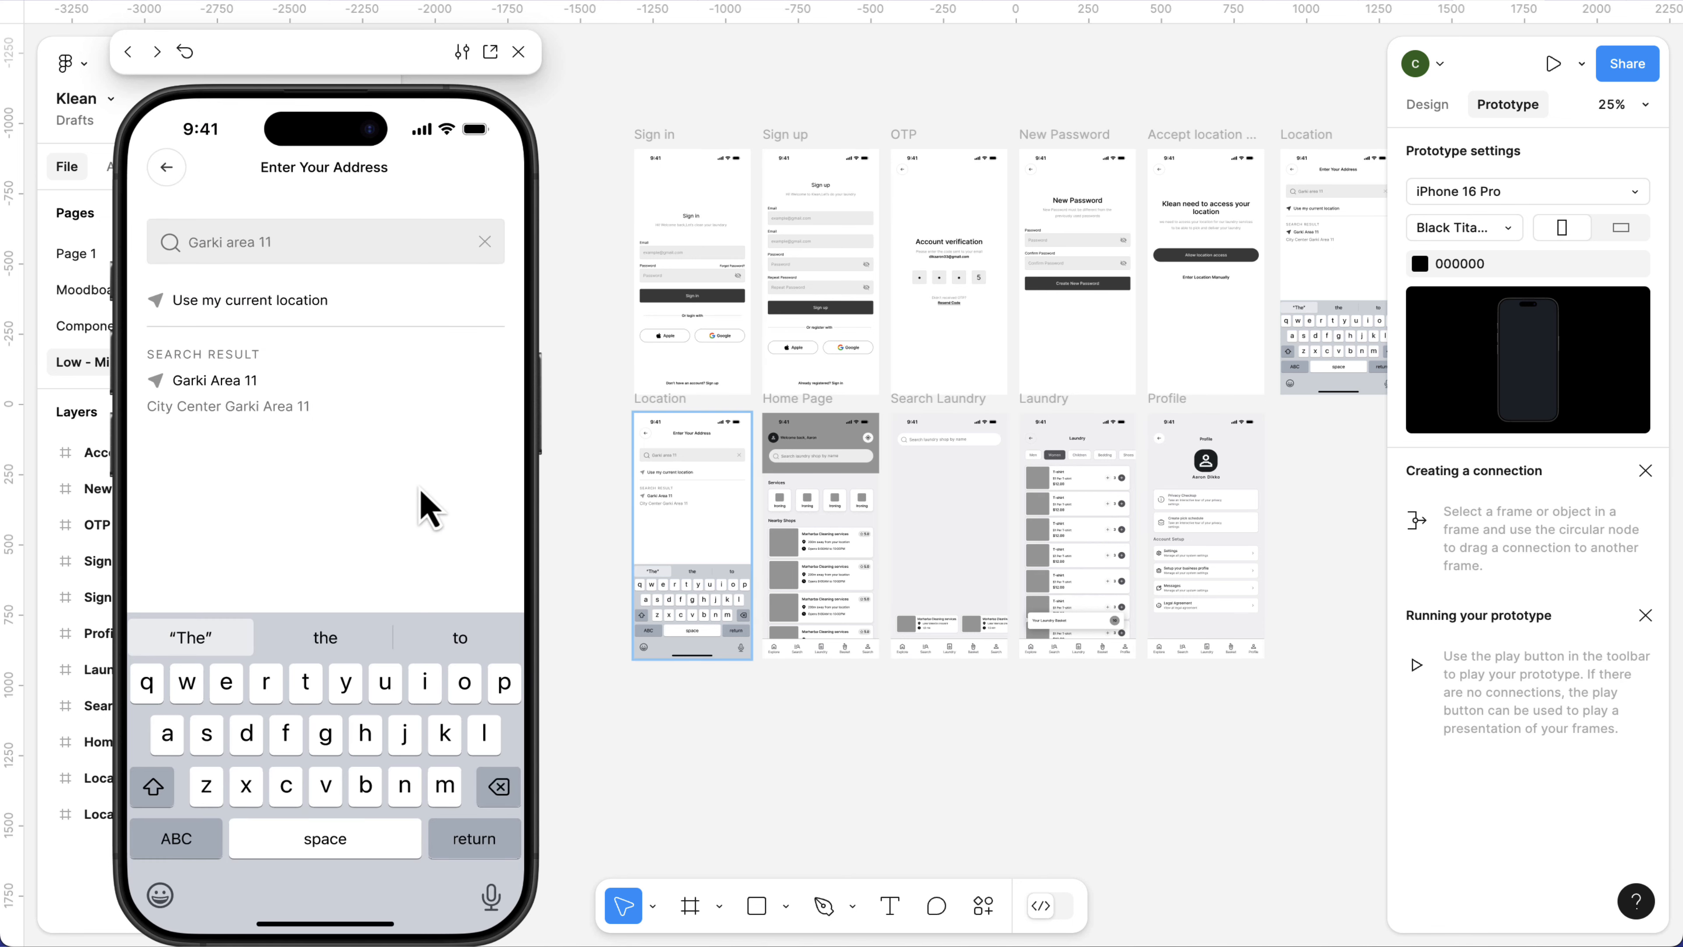
key(Left)
key(Left)
key(Left)
key(Left)
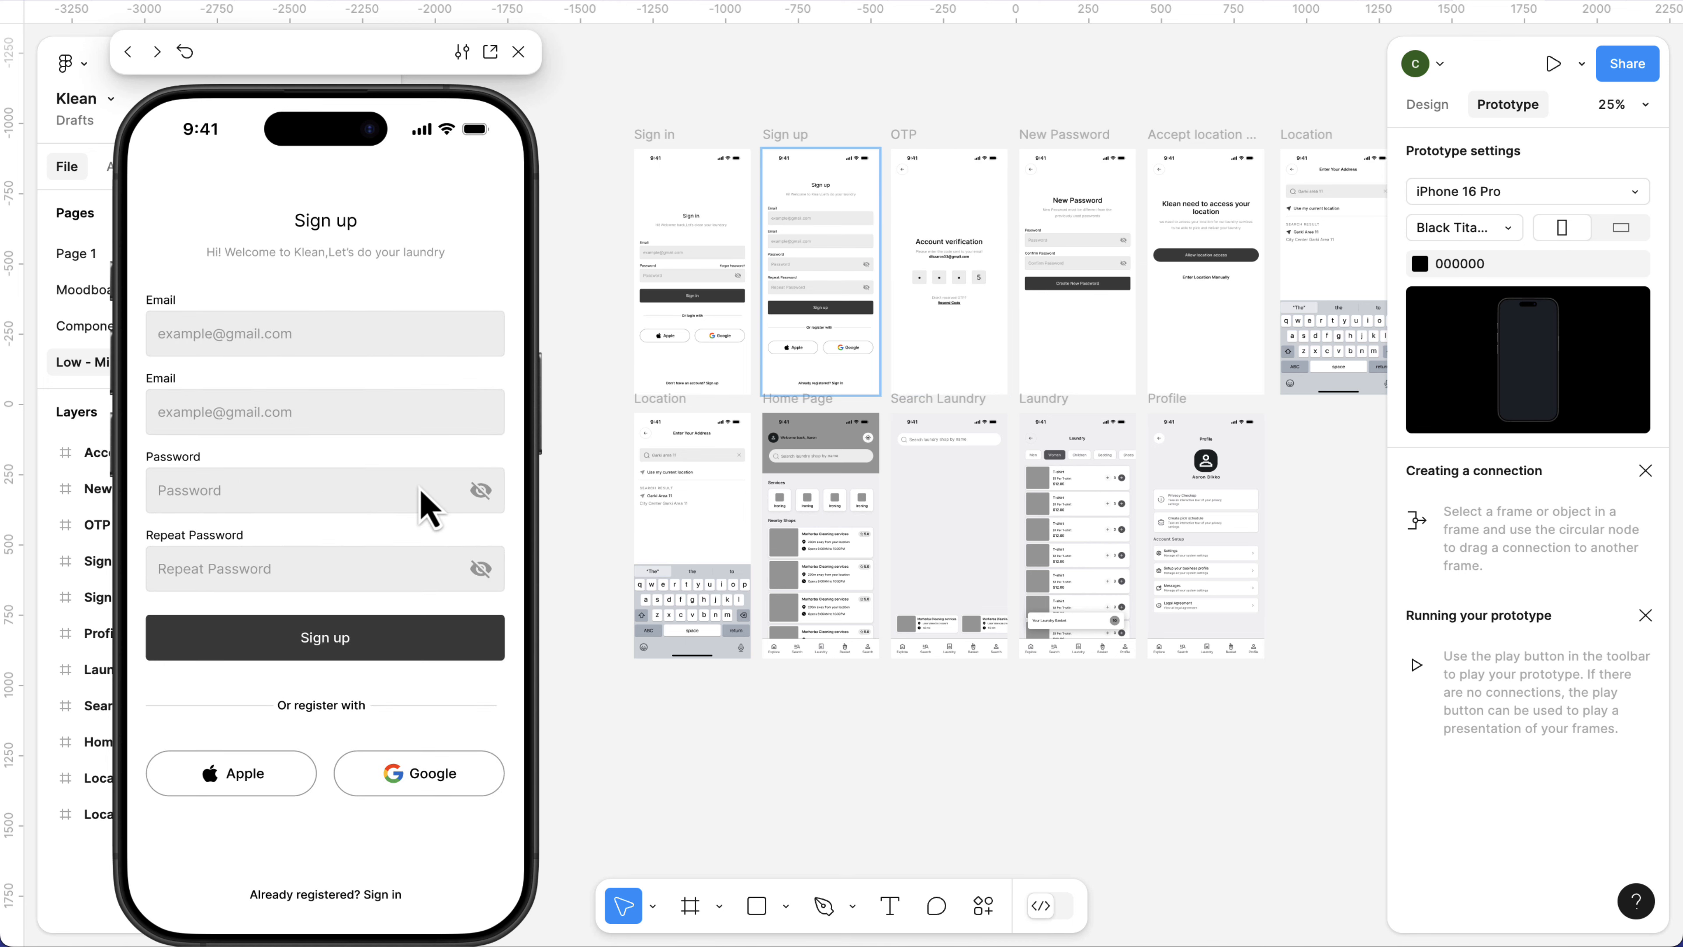
key(Left)
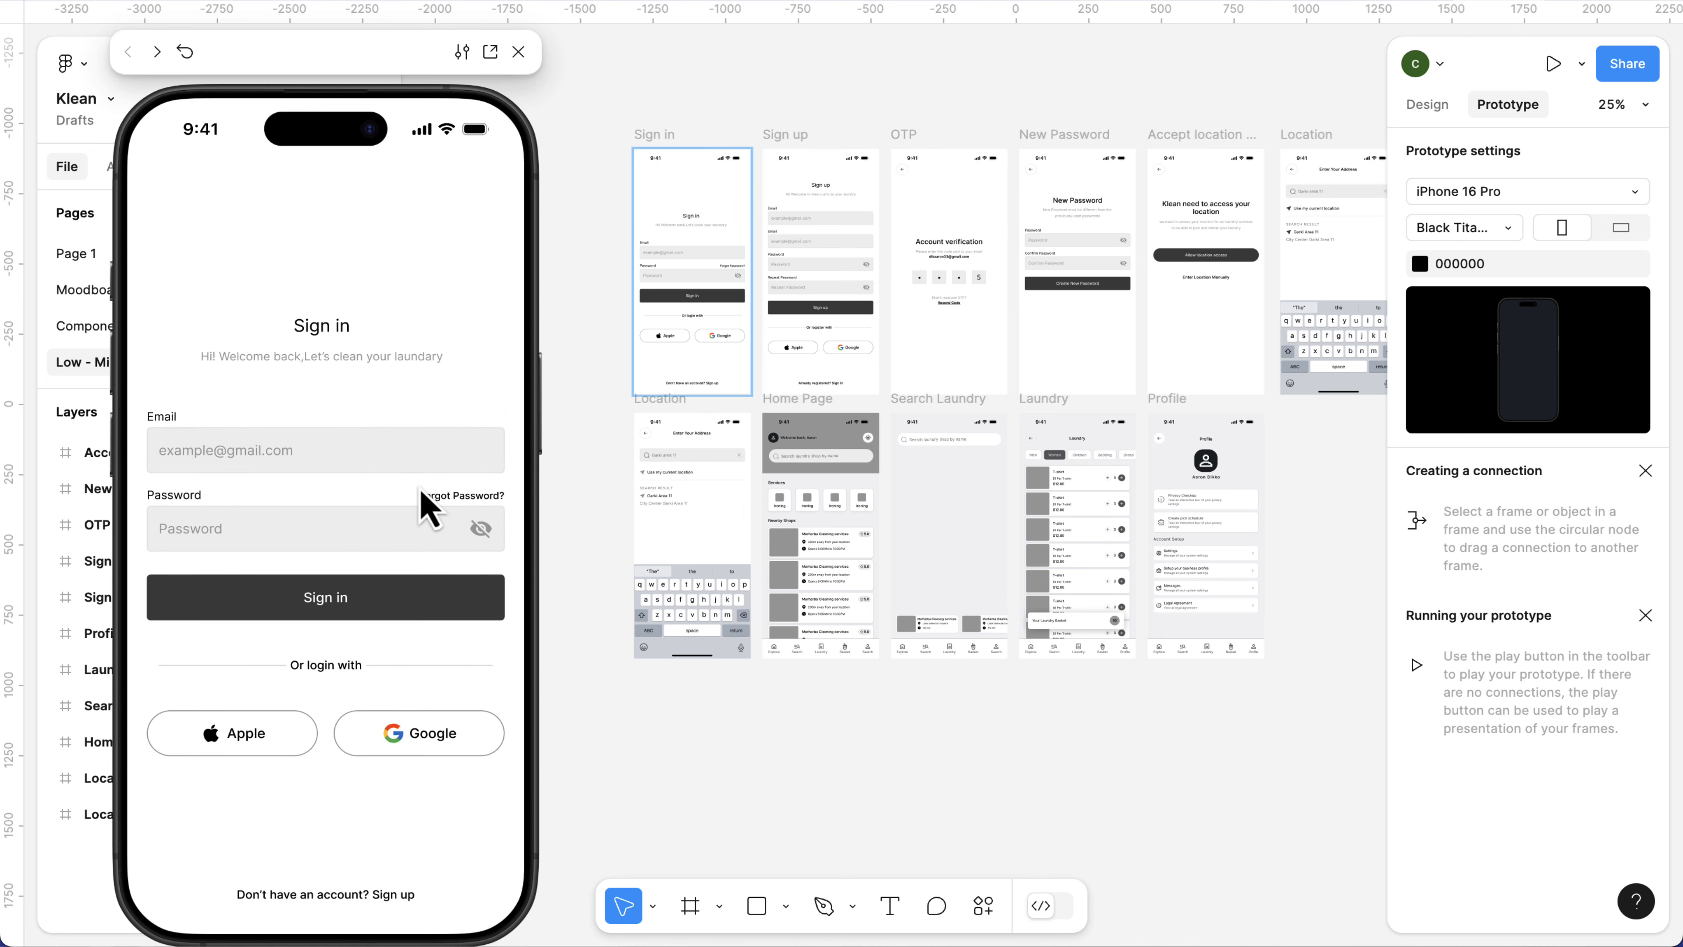
Advance the Klean prototype preview from Sign in through Sign up, OTP and New Password to the location access screen.
key(Right)
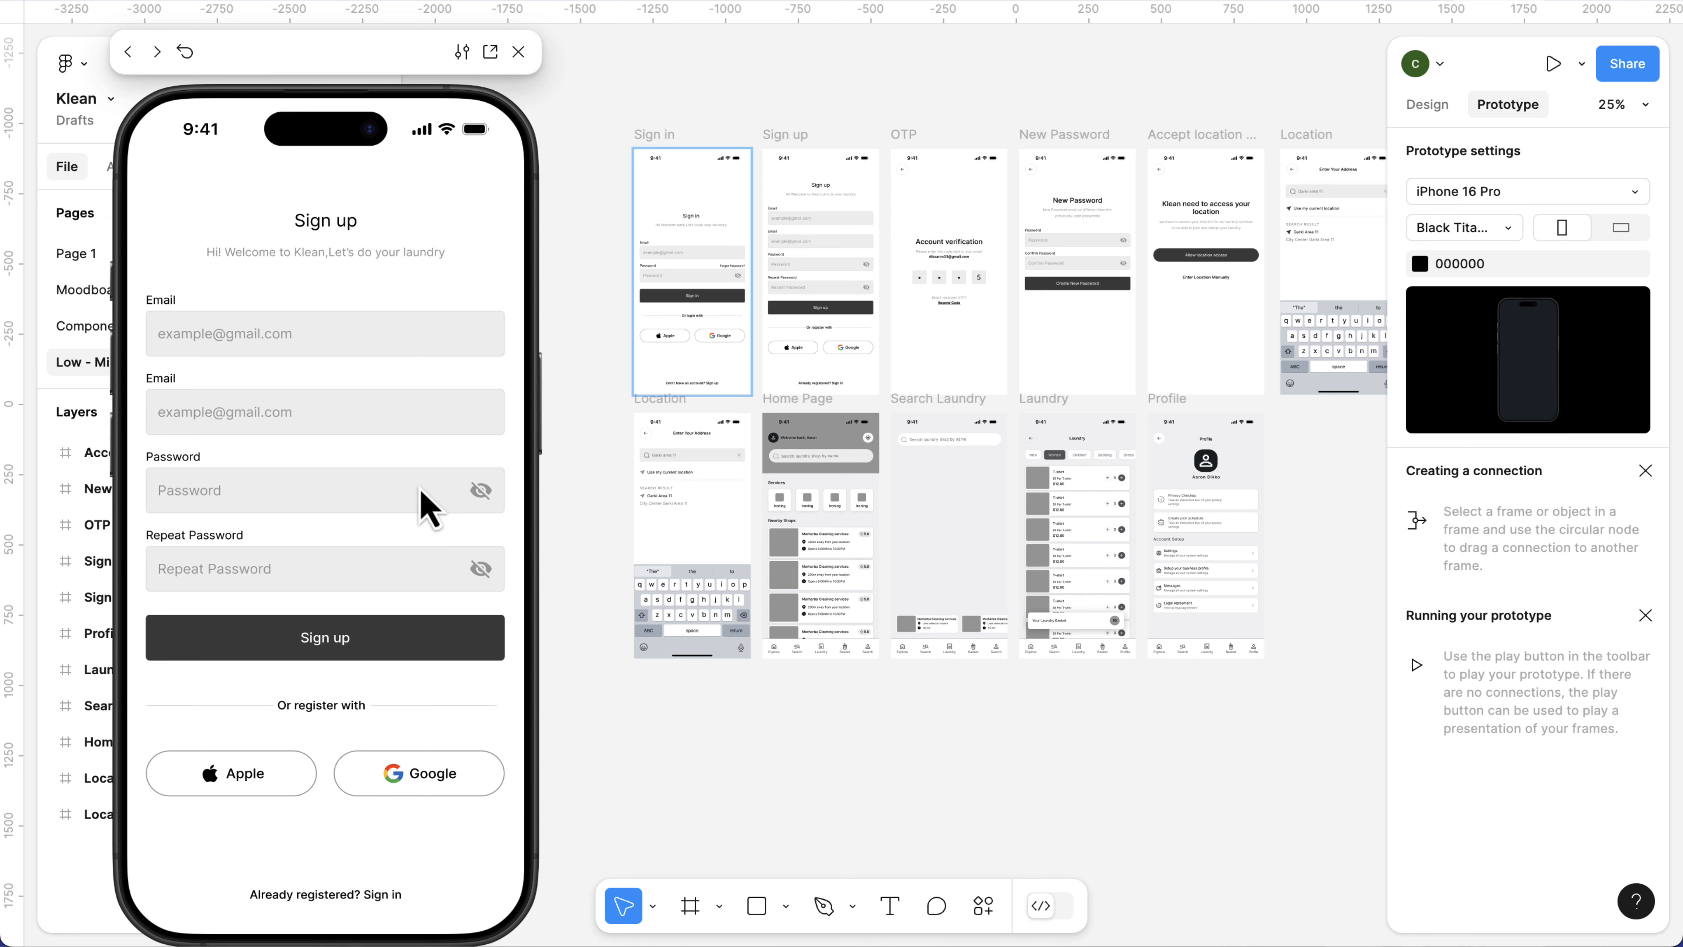
key(Right)
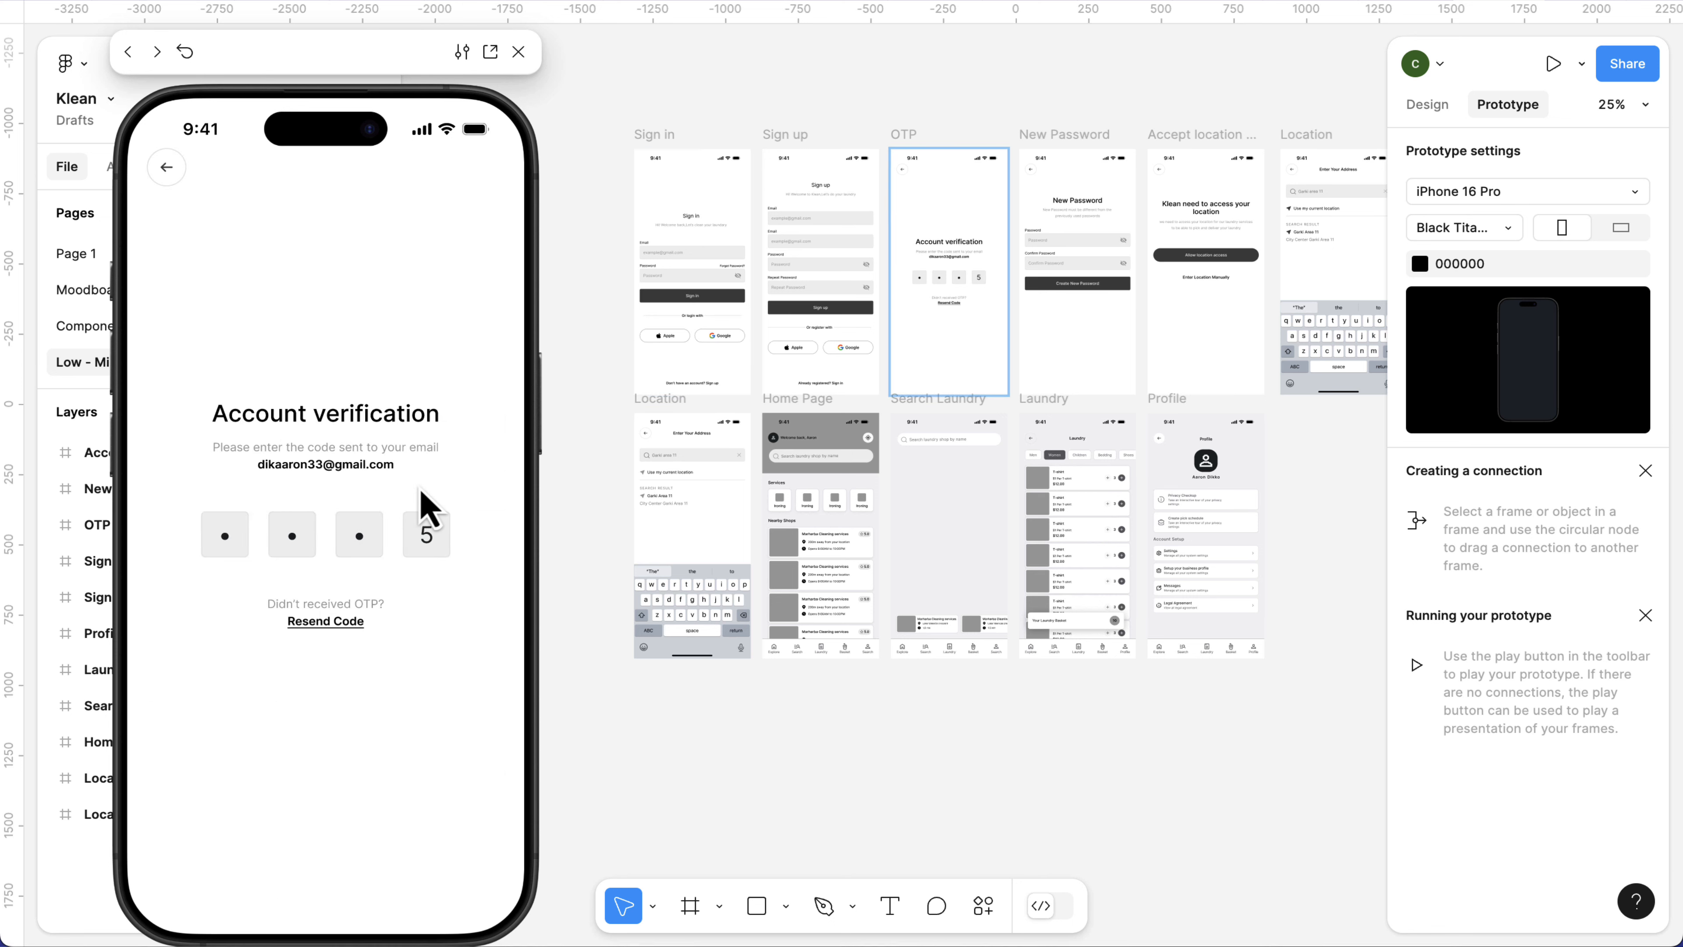
key(Right)
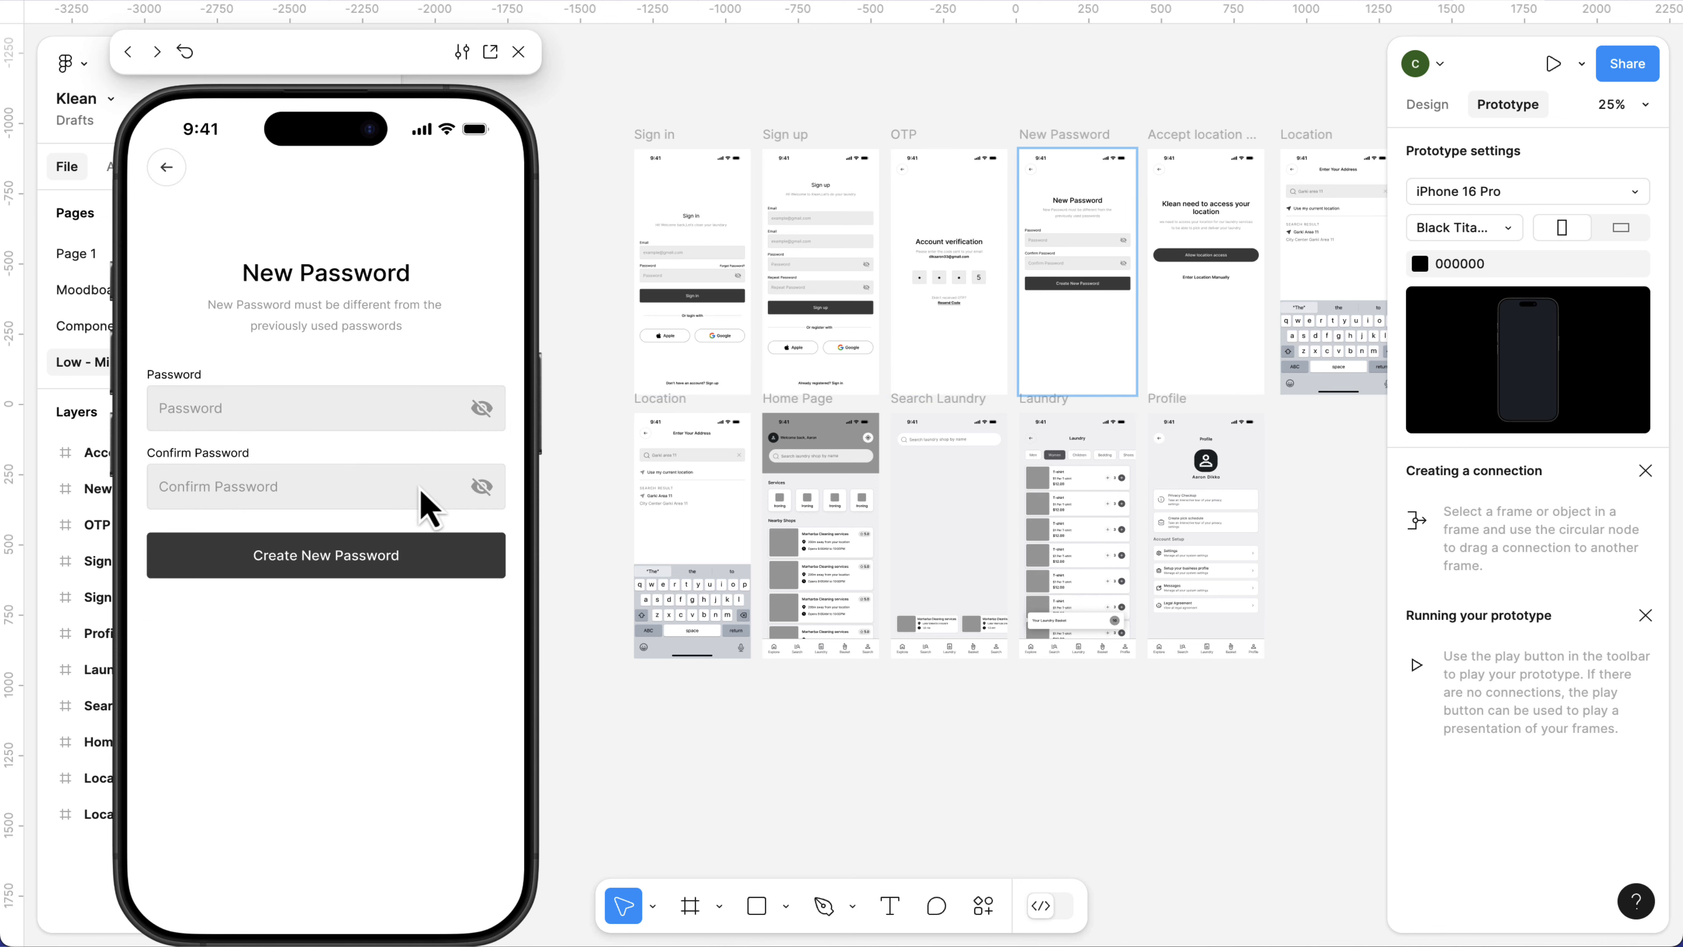
key(Right)
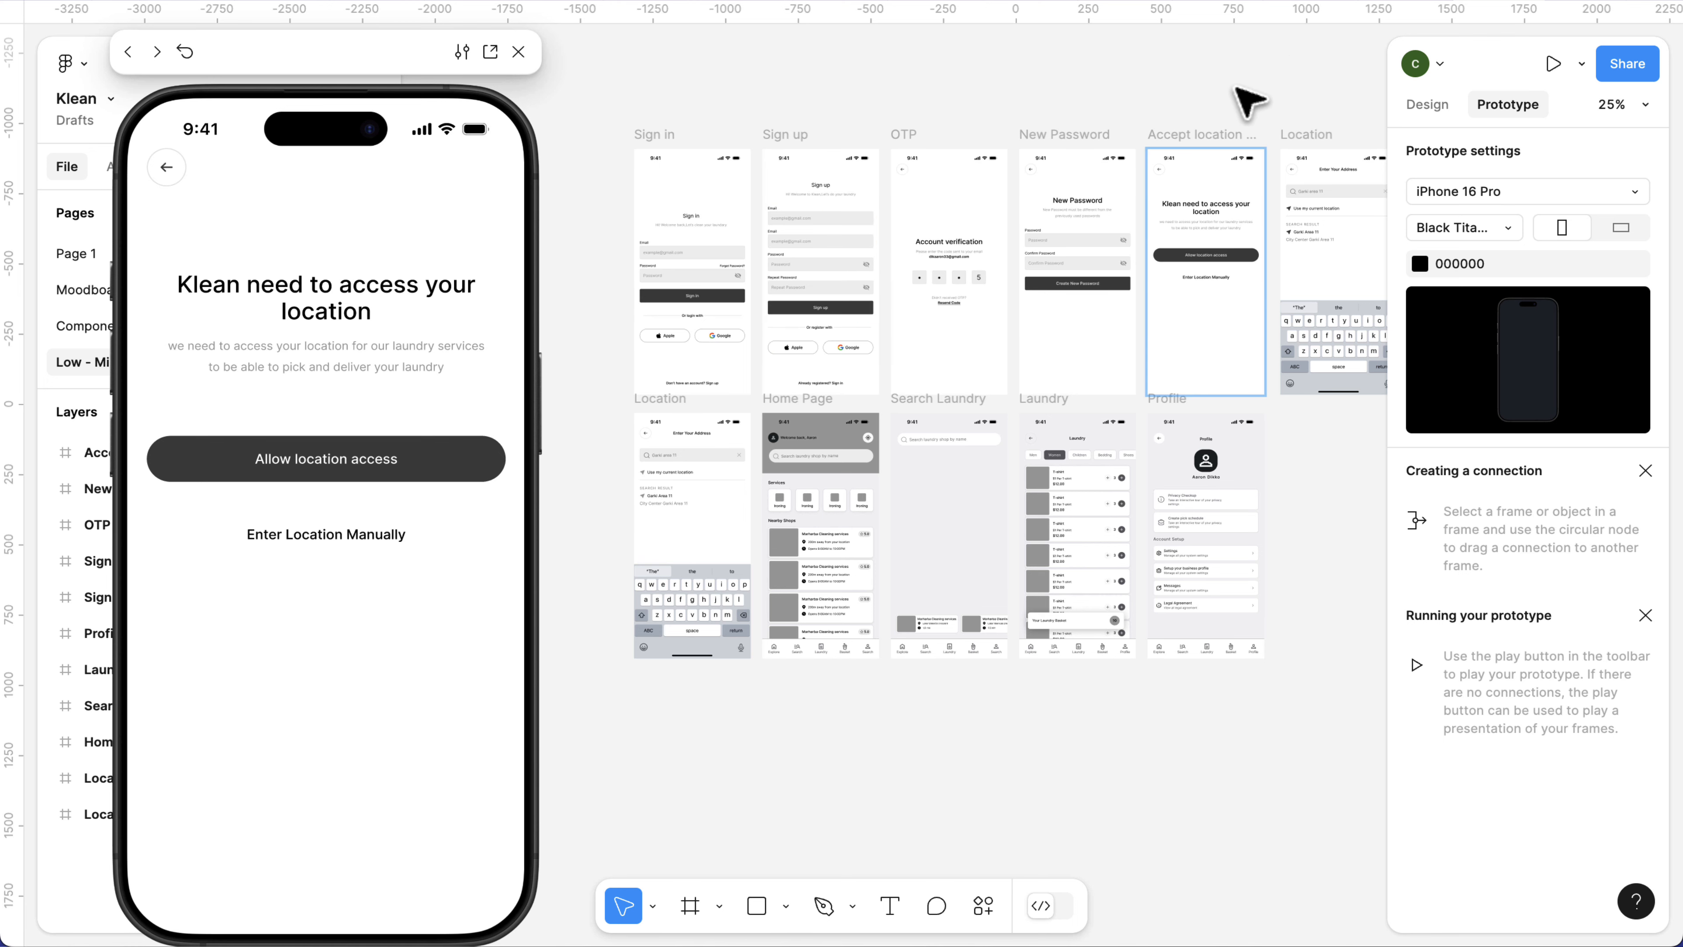
Return to the UI Bootcamp file and open its Responsive Designs page.
click(1390, 0)
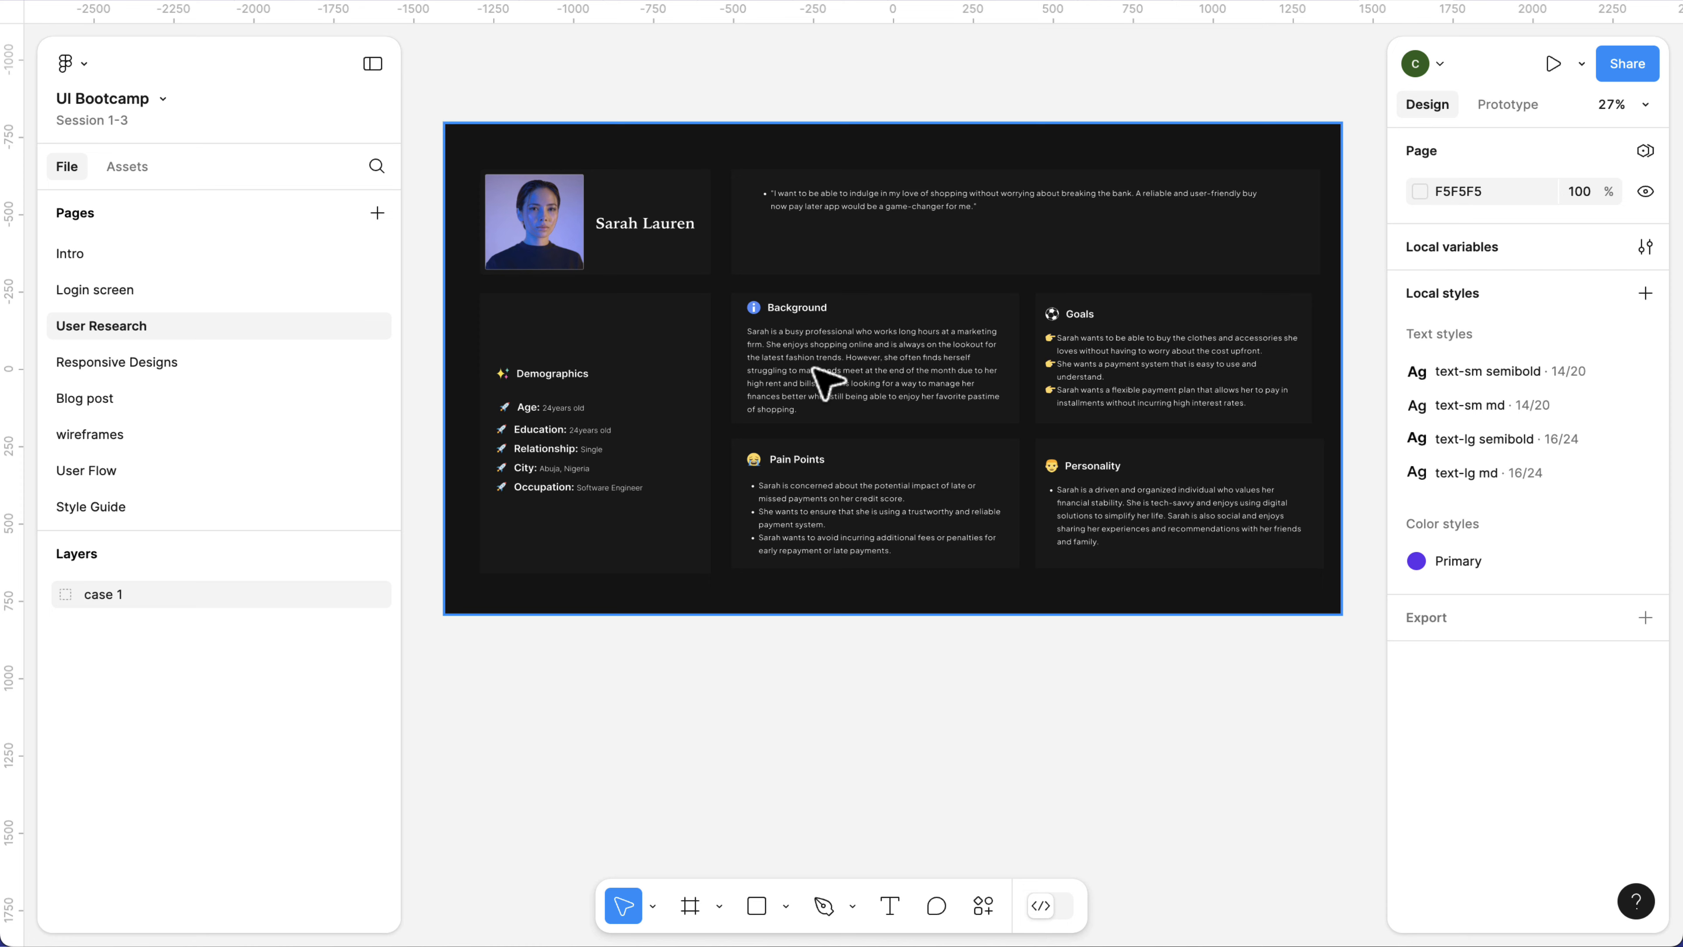
click(127, 365)
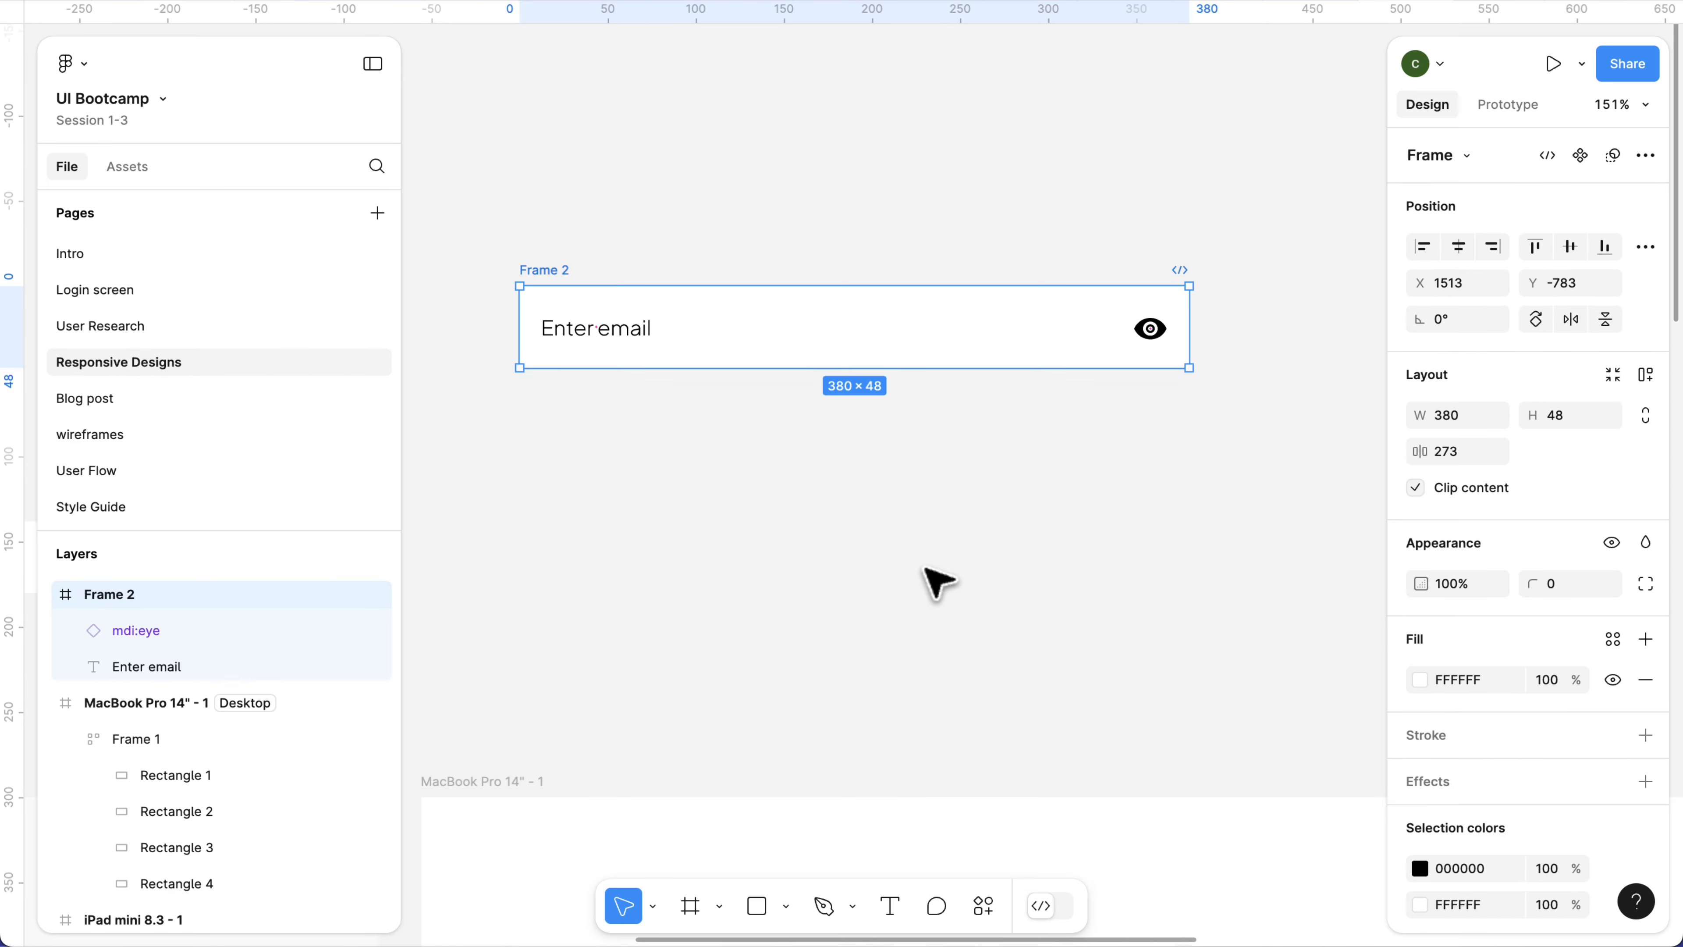
scroll(810, 491, down, 5)
scroll(810, 483, down, 5)
Move Frame 1 with its four rectangles from the MacBook Pro 14" frame into the iPhone 13 mini frame, about 318 wide.
click(1088, 416)
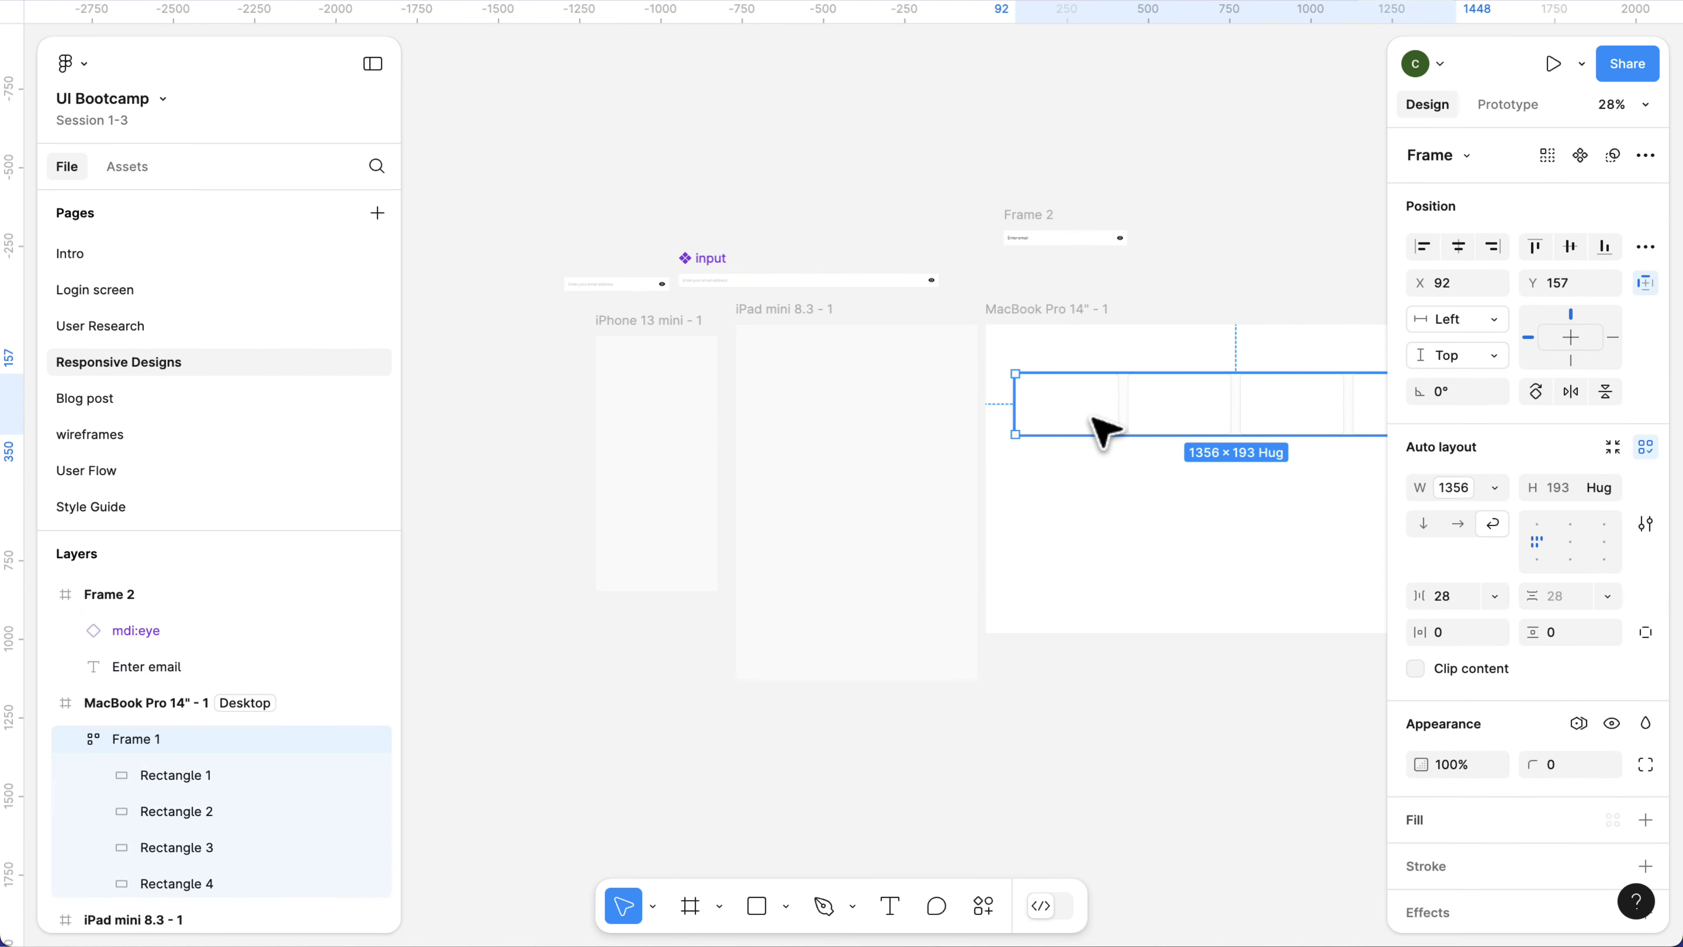
scroll(1029, 403, up, 4)
scroll(1040, 413, down, 4)
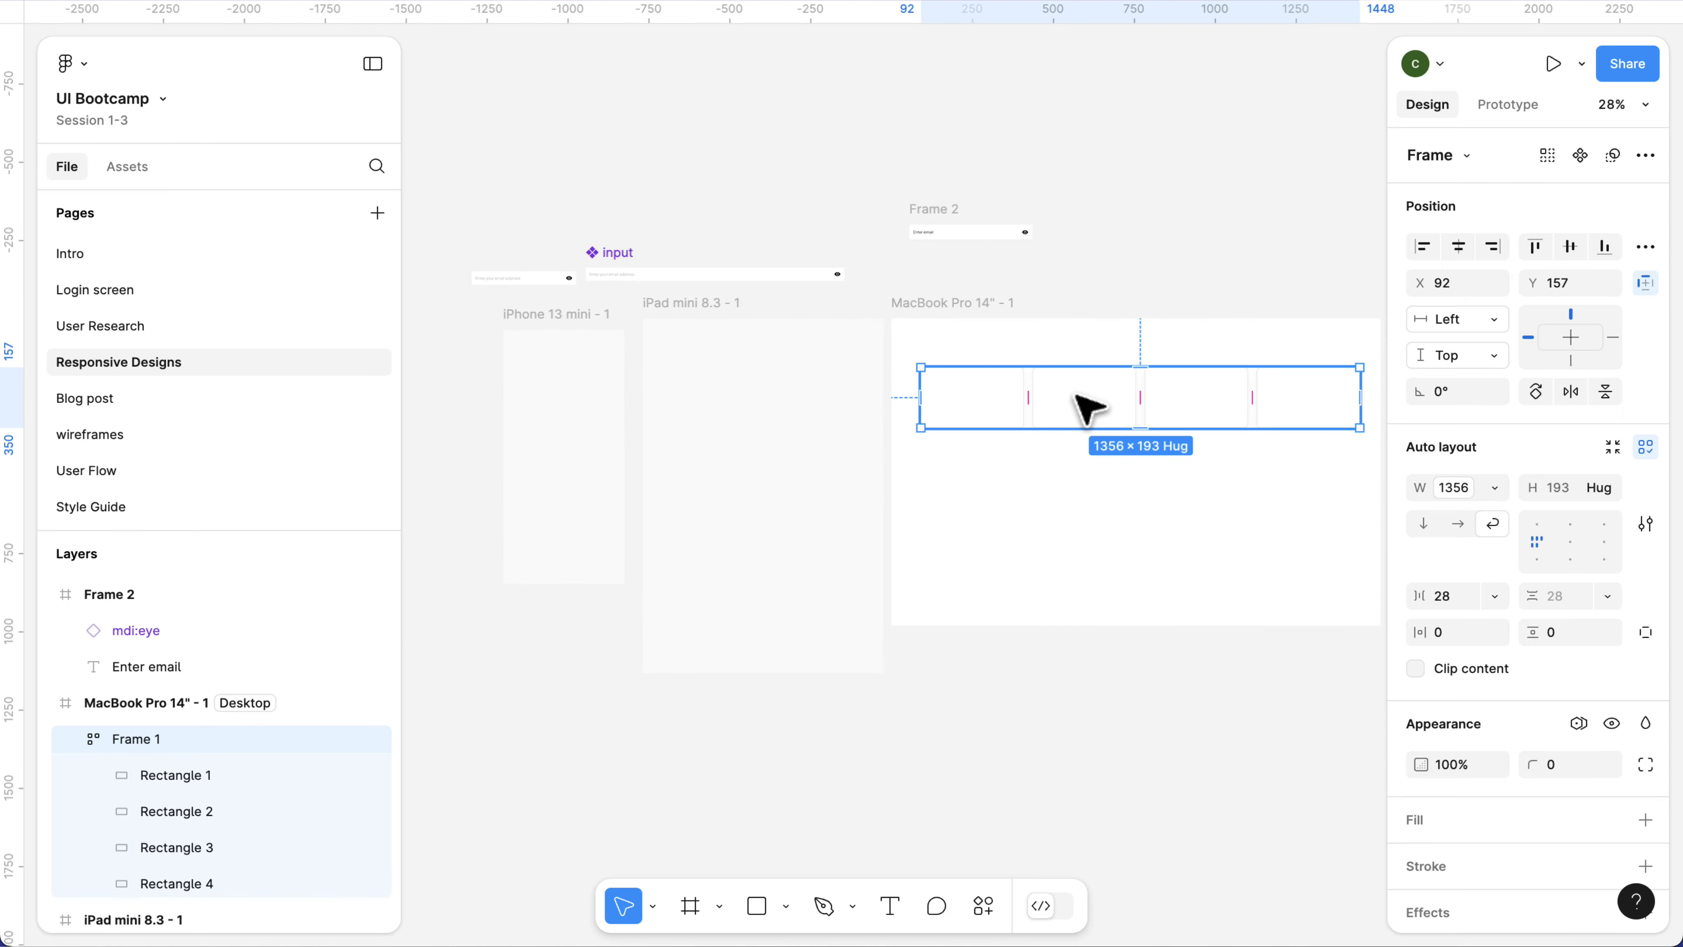
drag(1078, 401, 663, 402)
scroll(809, 395, left, 3)
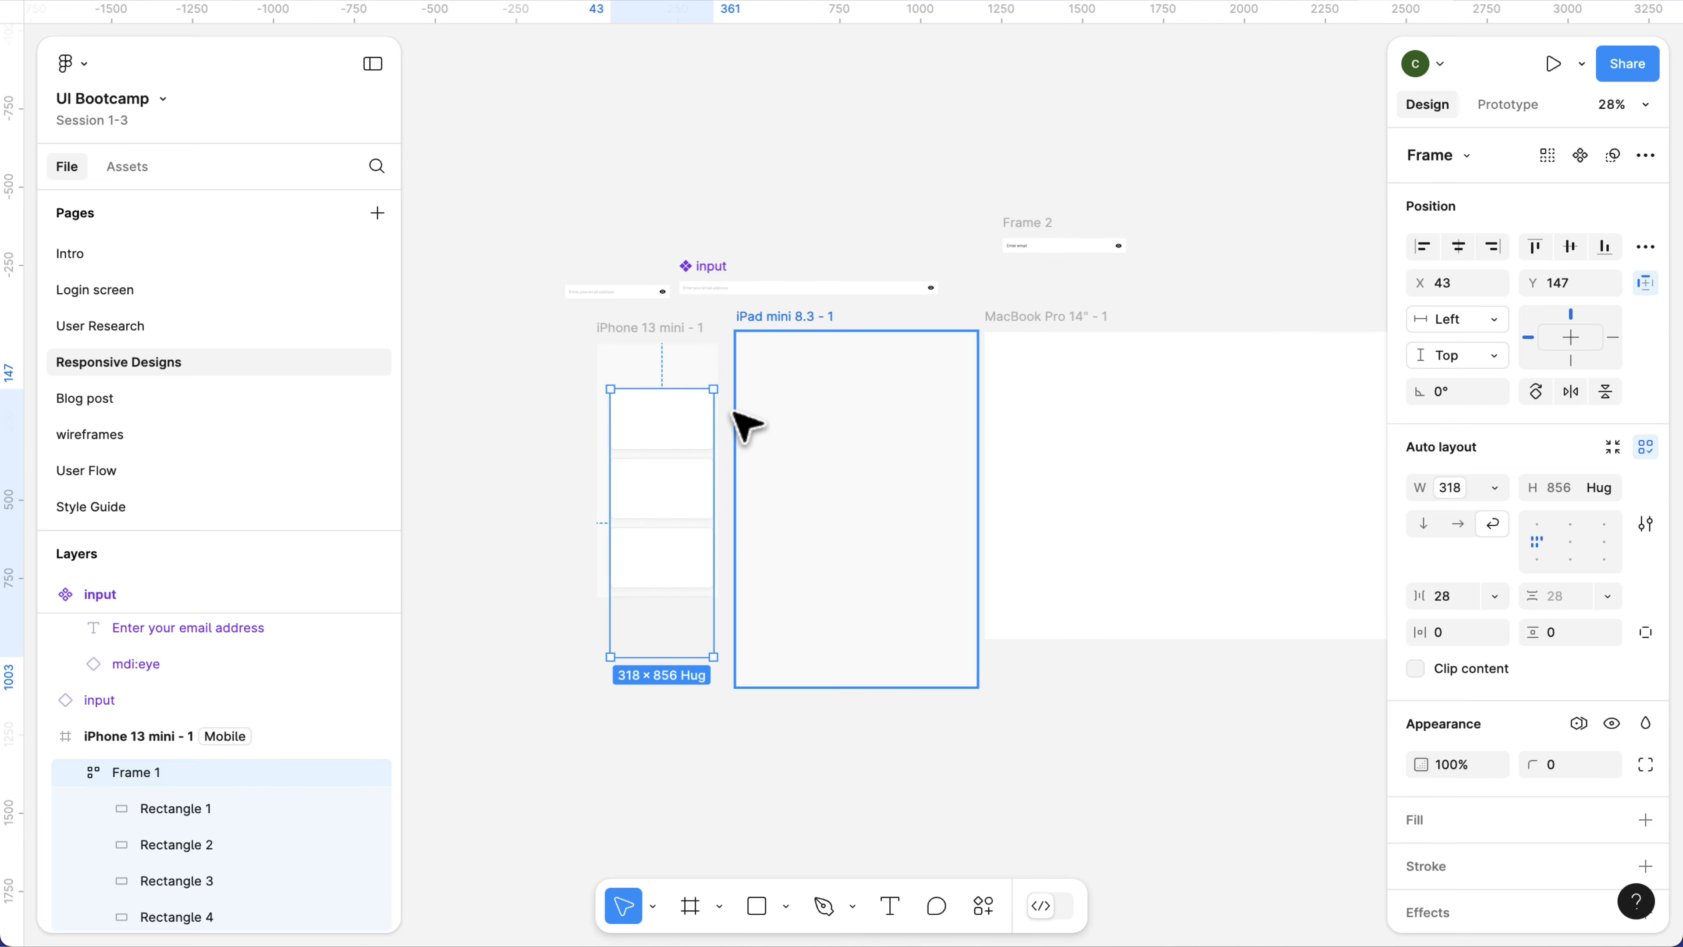
Try to stretch the input component beyond its maximum width, and shrink it to its minimum width of 240.
scroll(733, 411, up, 5)
scroll(745, 425, down, 1)
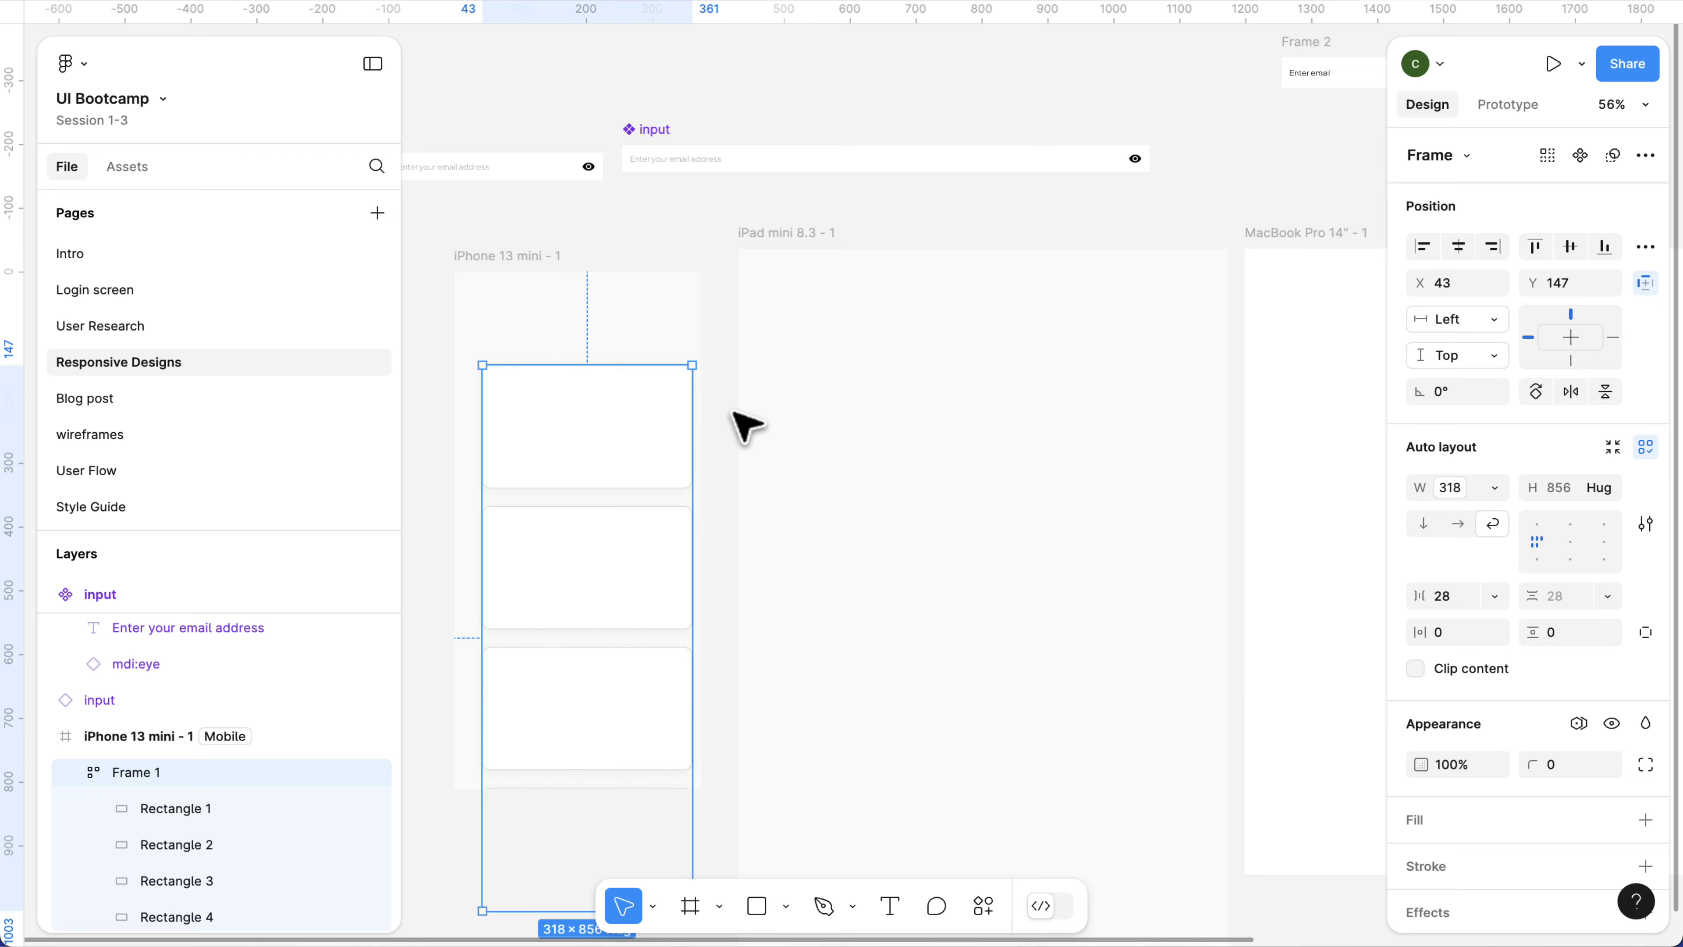
scroll(747, 424, left, 4)
scroll(748, 424, up, 2)
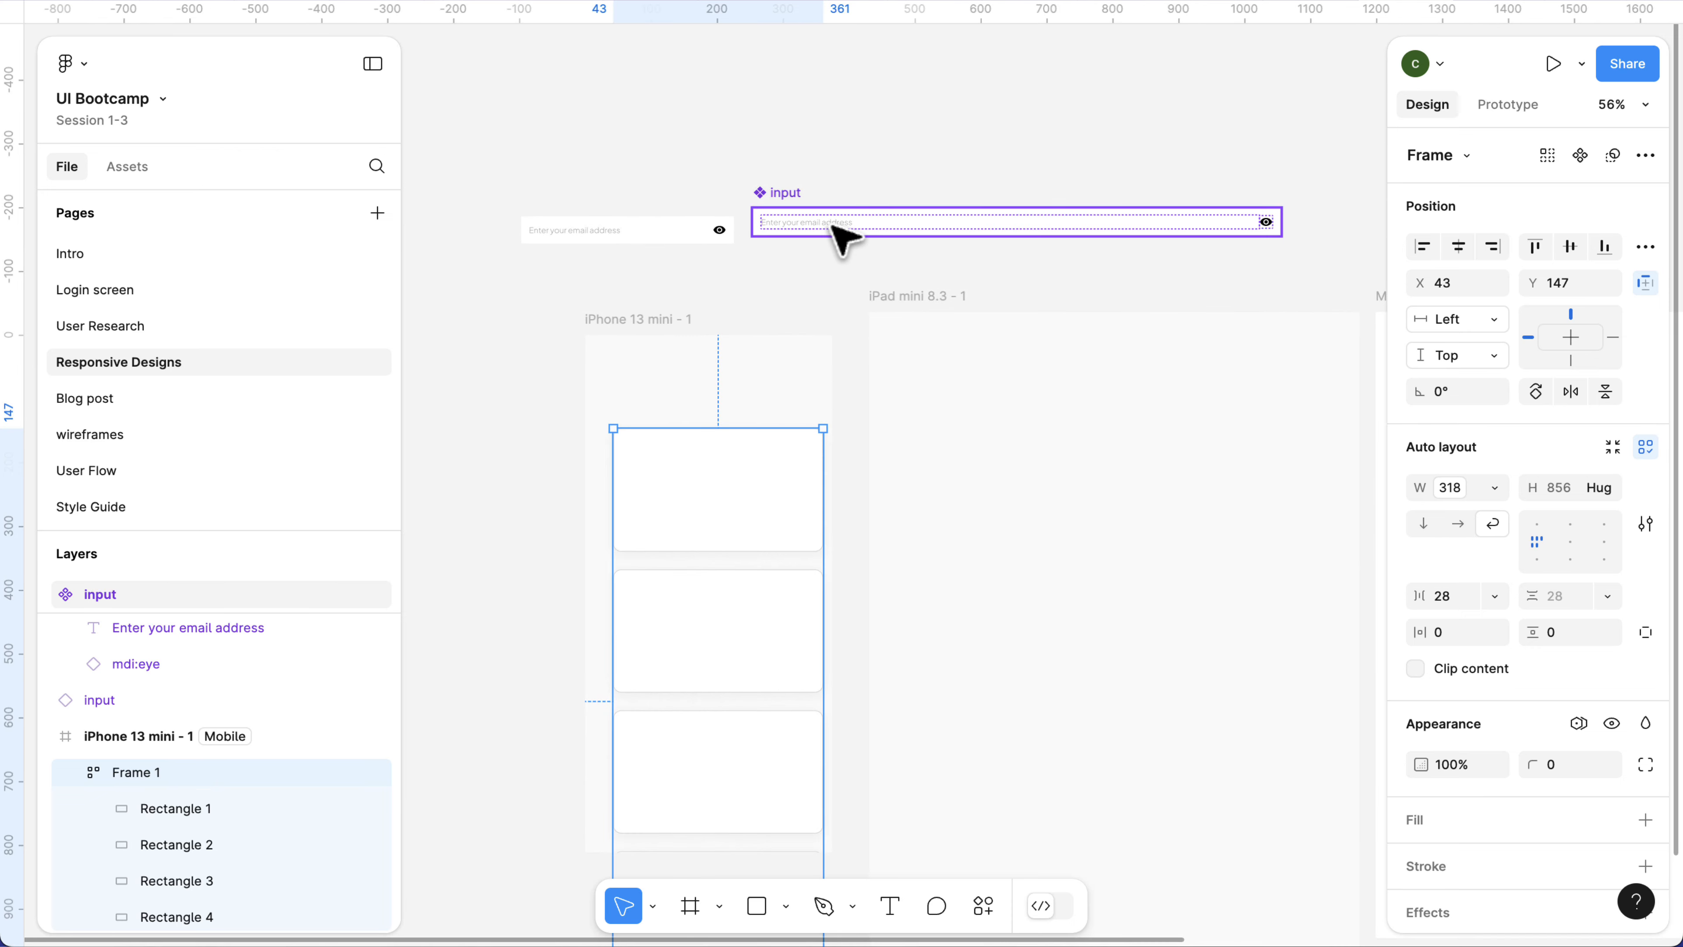
click(842, 236)
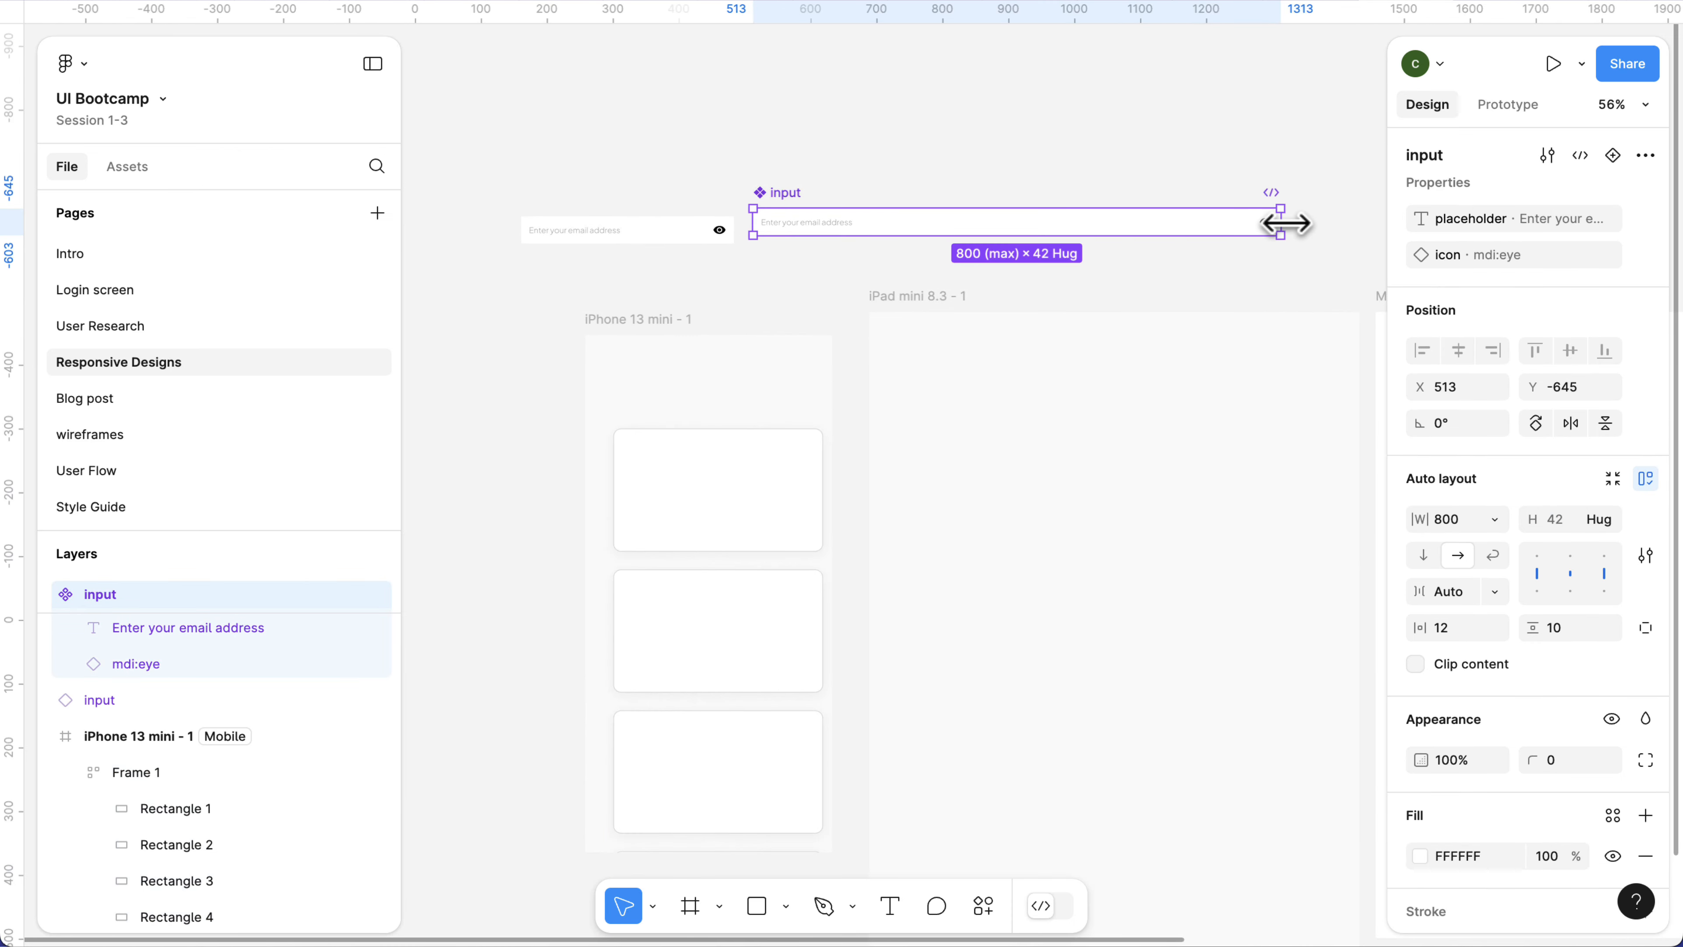
drag(1285, 224, 1336, 226)
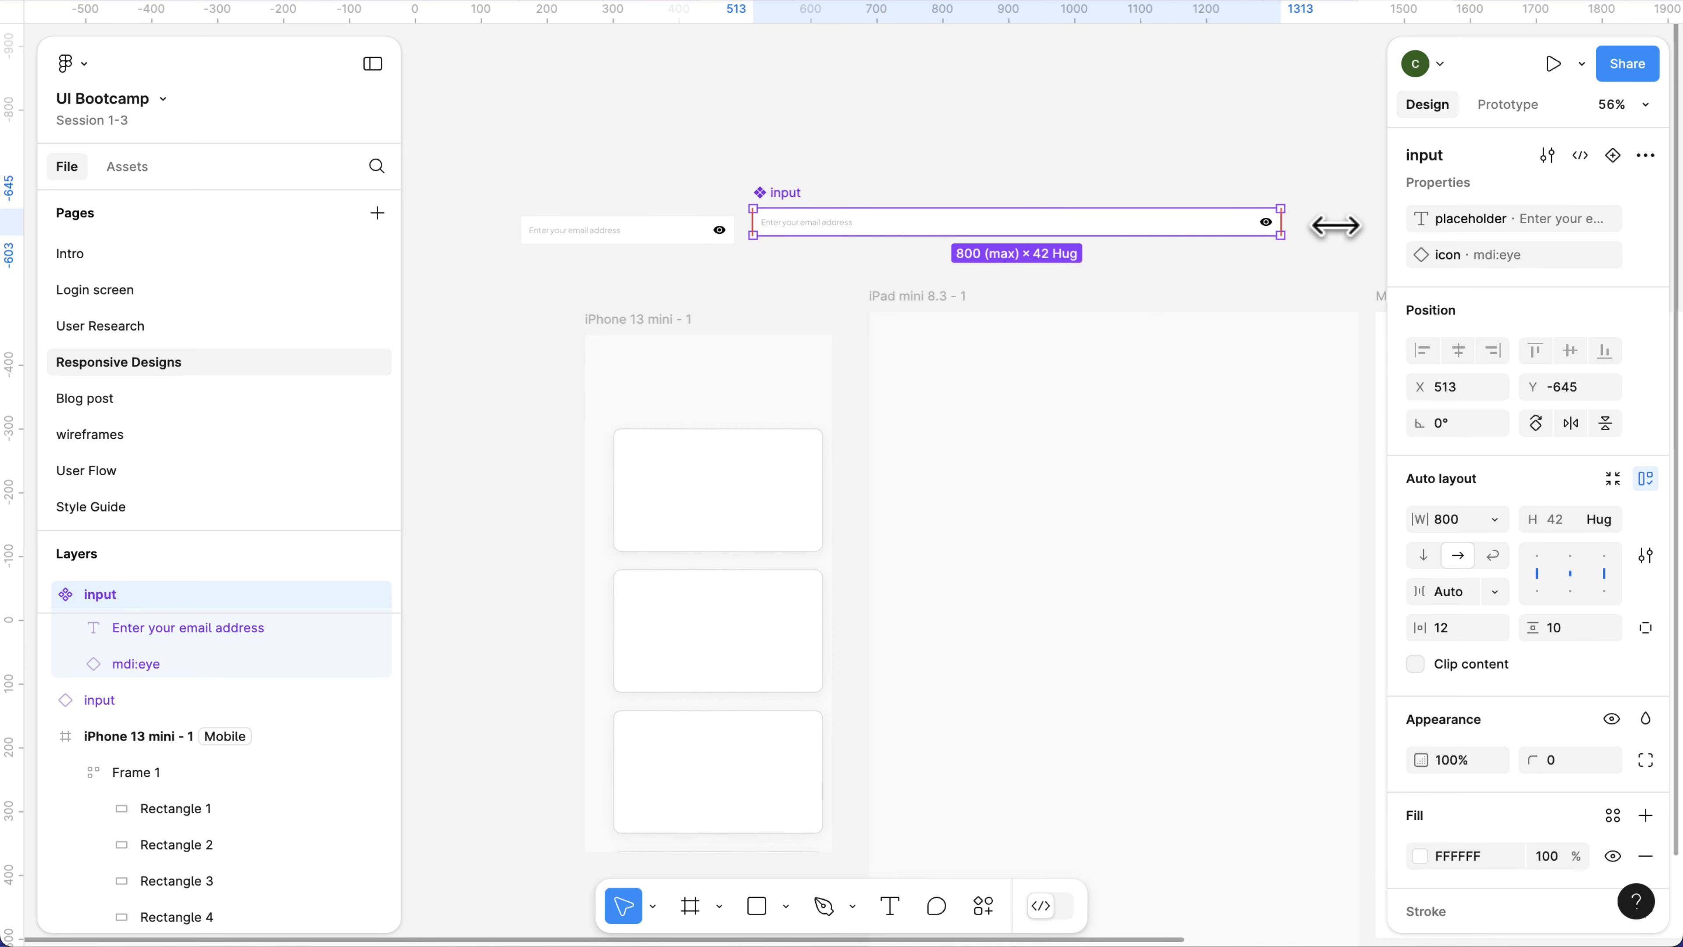
drag(1336, 226, 896, 219)
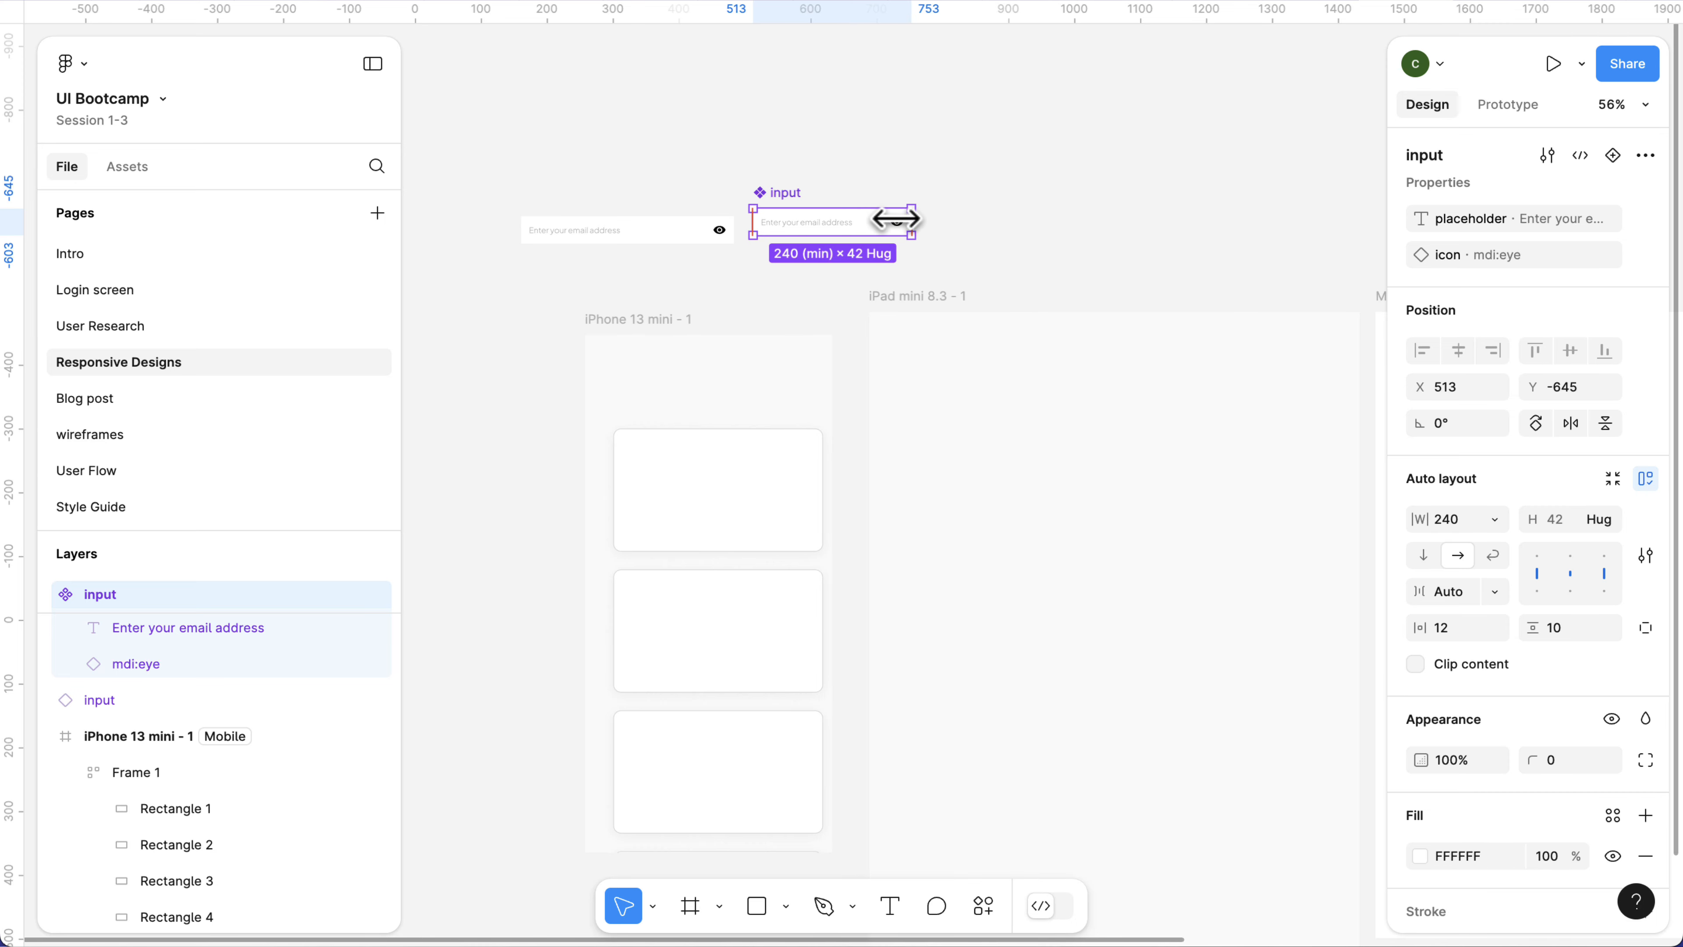
Widen the small Download button instance below the Button New instance on the Style Guide page to about 369.
scroll(822, 188, up, 5)
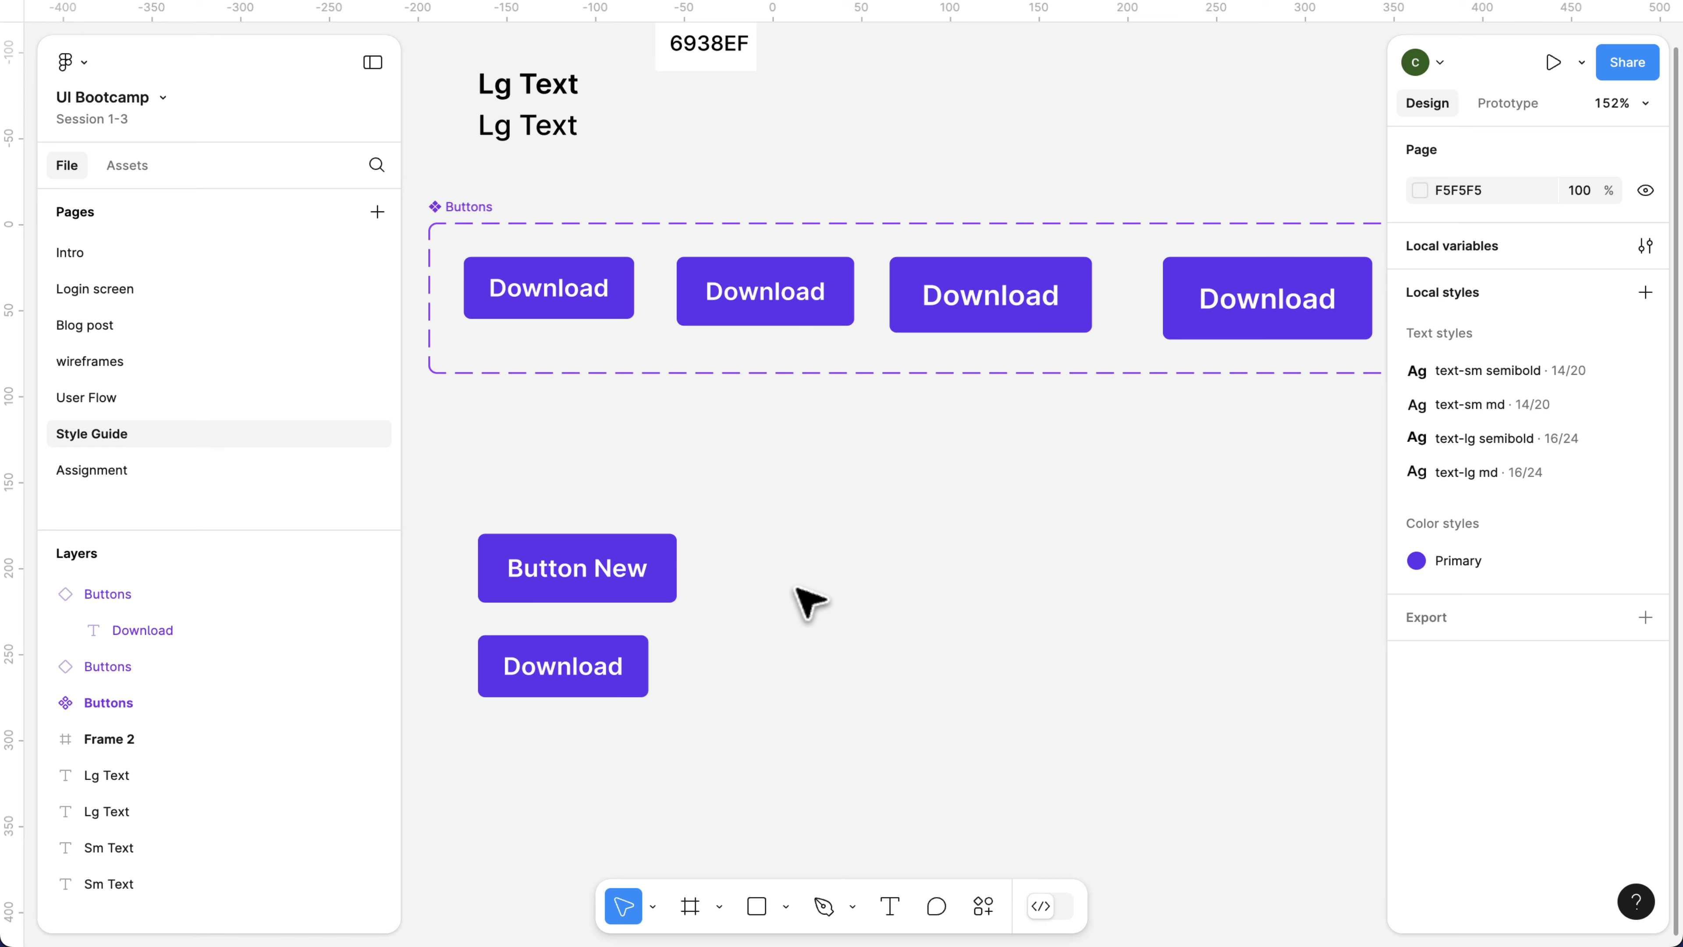
scroll(729, 726, down, 3)
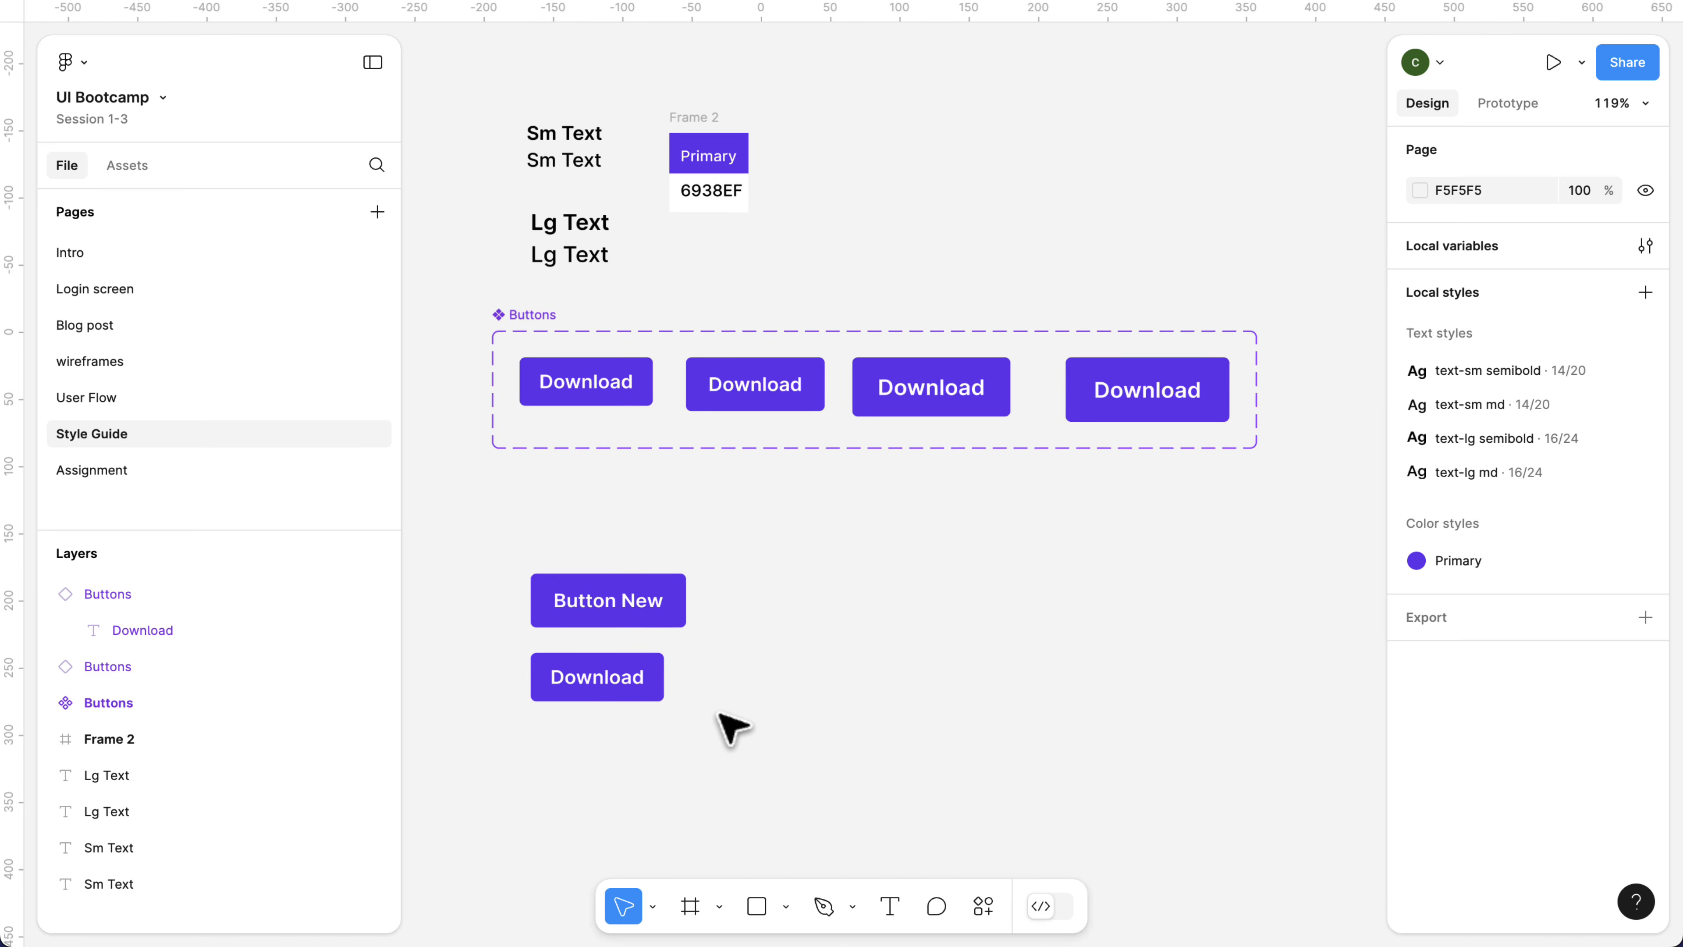
scroll(696, 713, down, 1)
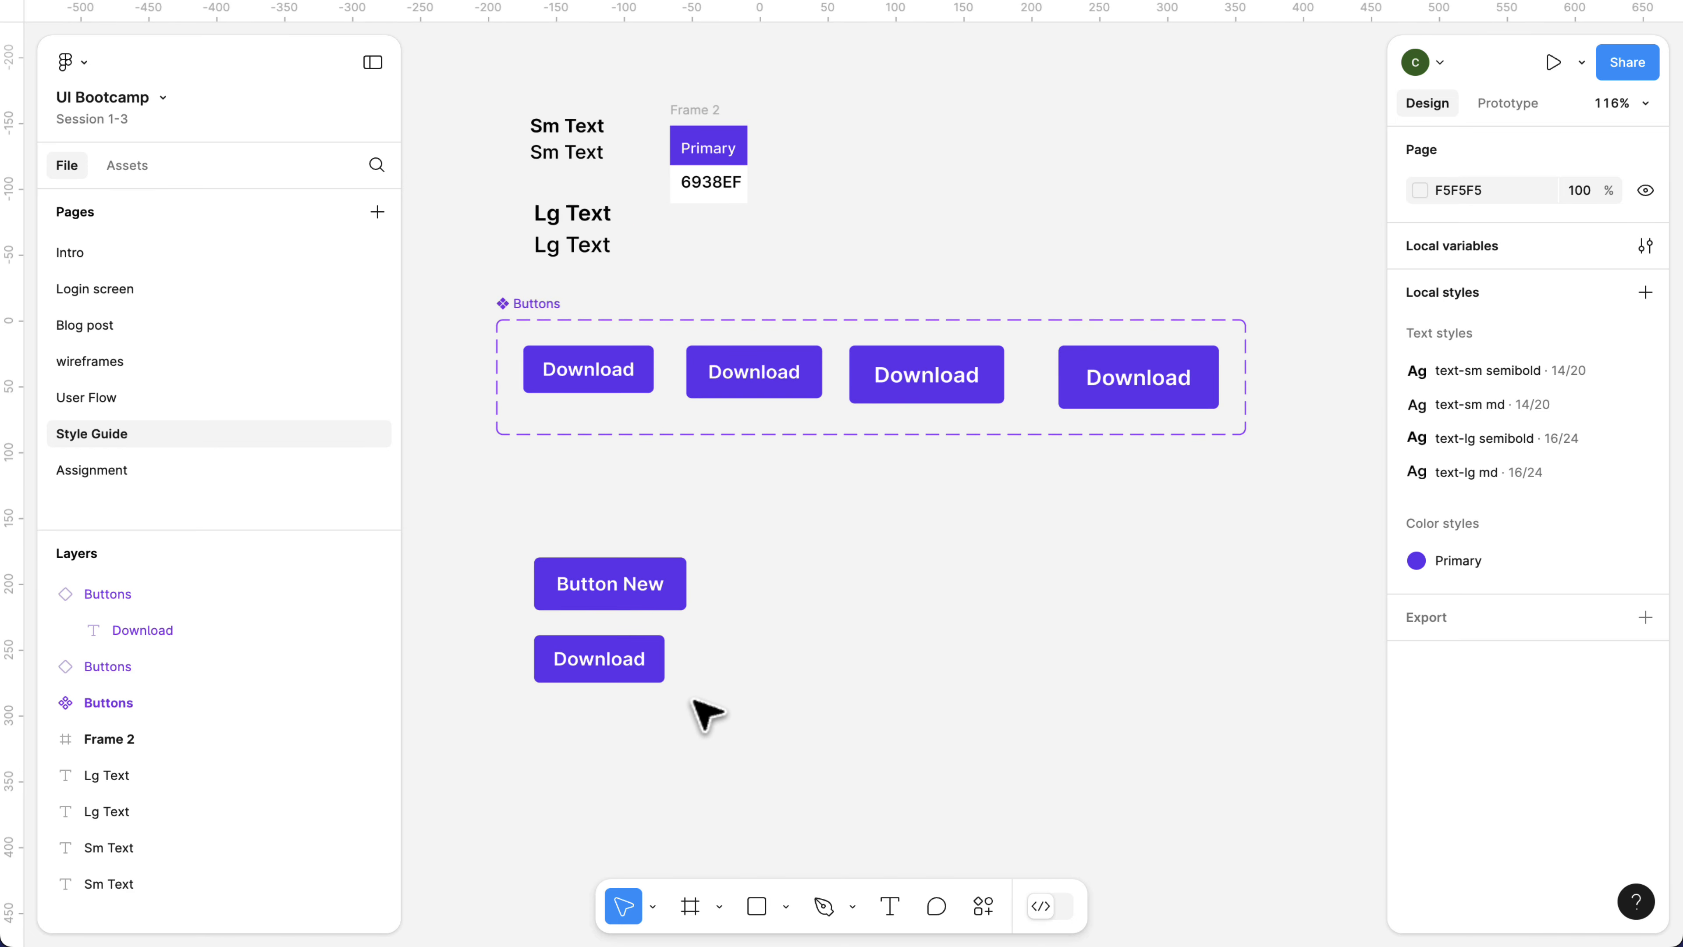
click(648, 662)
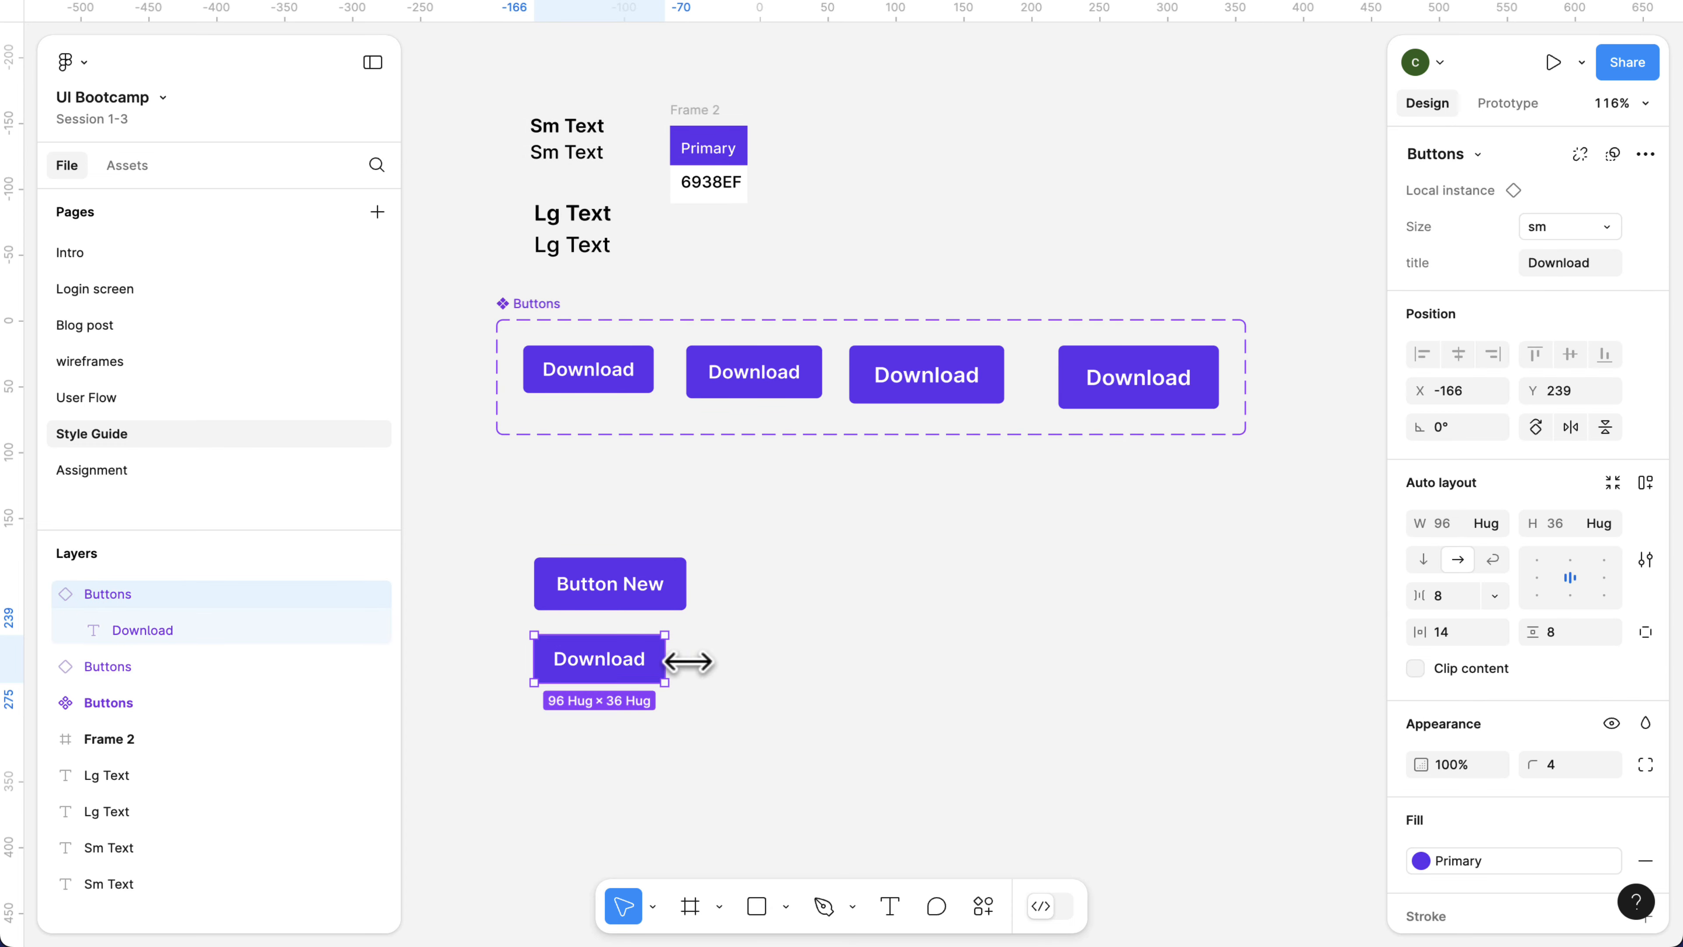
drag(877, 672, 1035, 675)
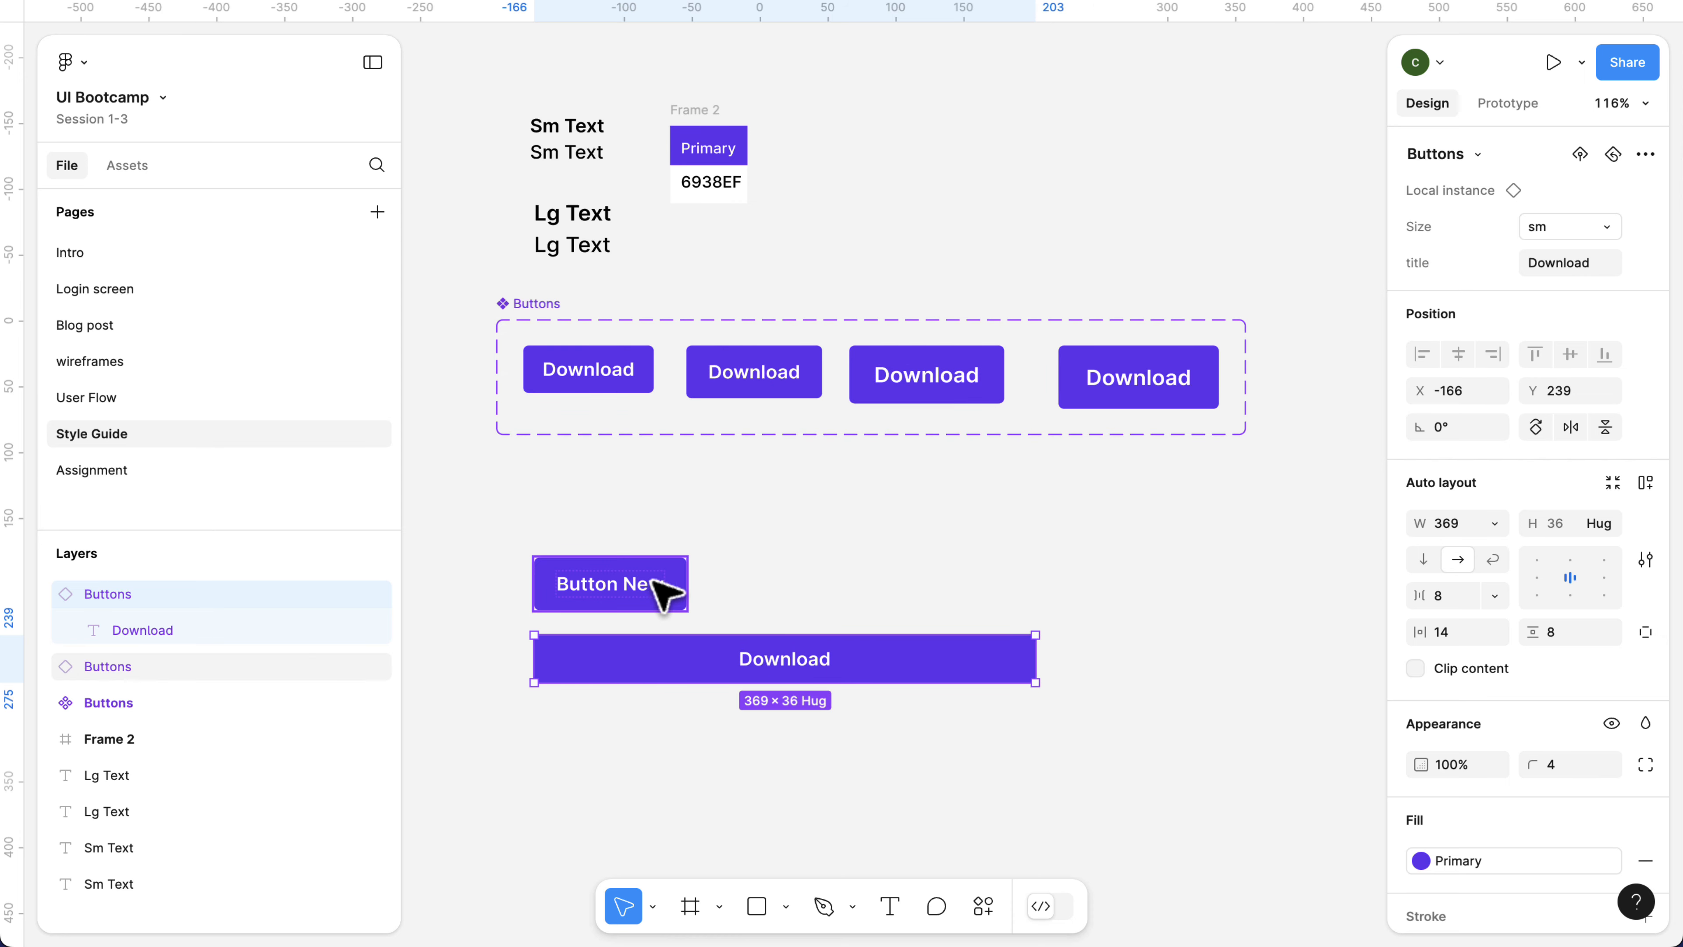
Widen the Button New instance to 369 to match the Download button below it.
click(683, 592)
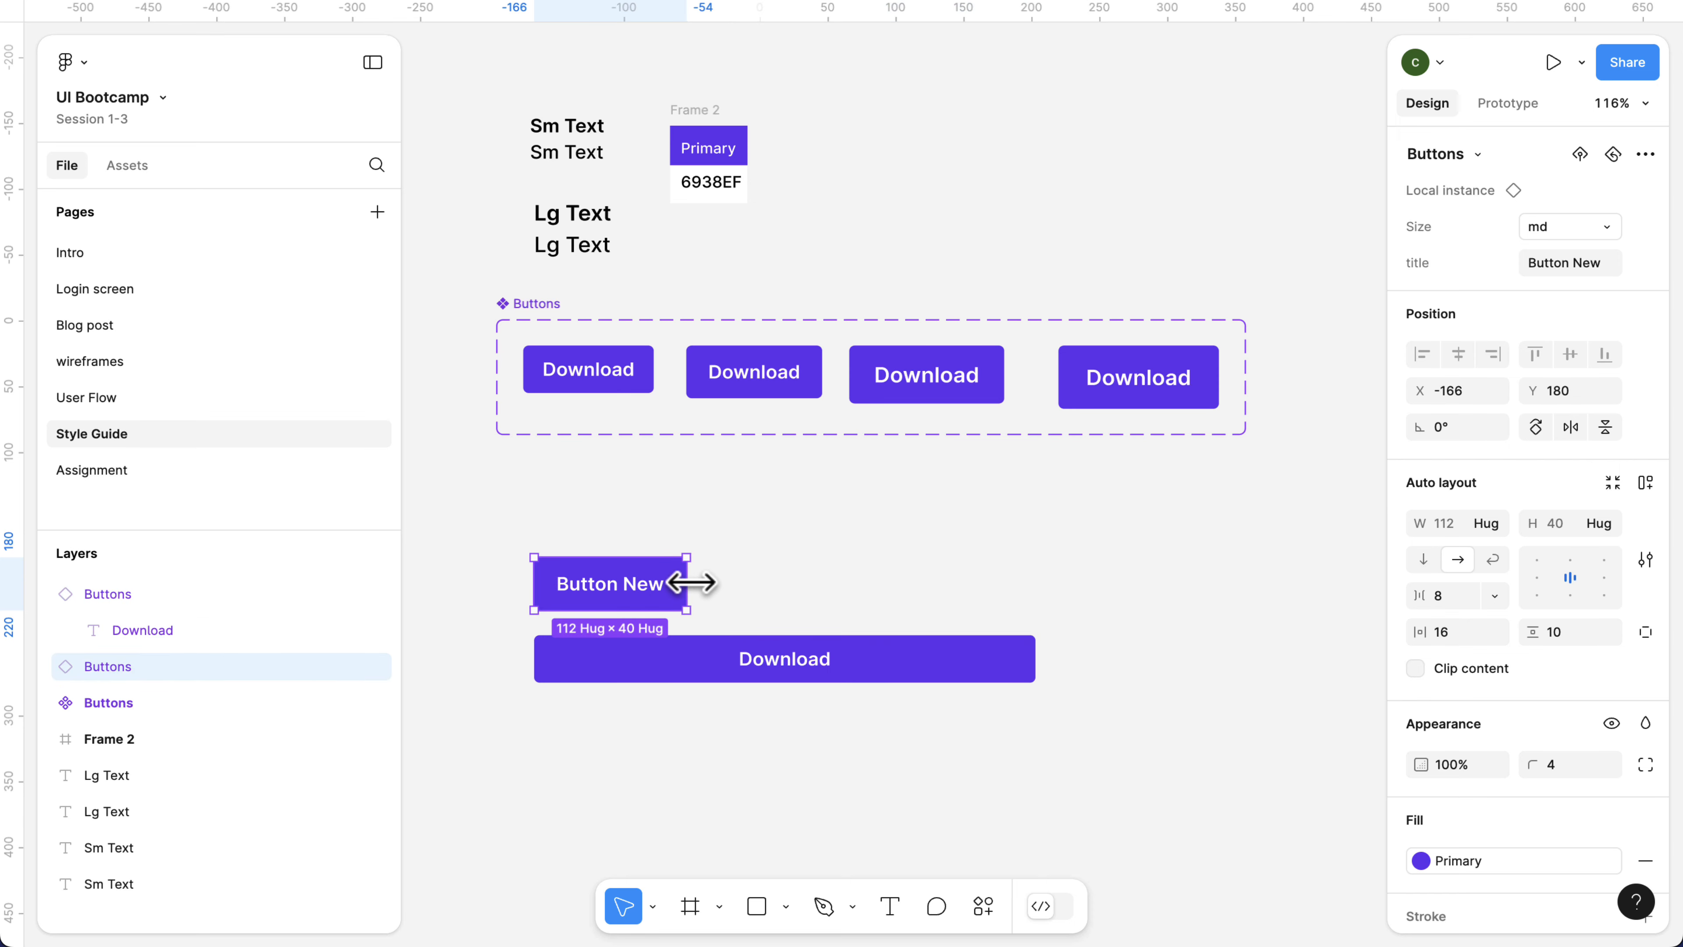
drag(689, 583, 1037, 609)
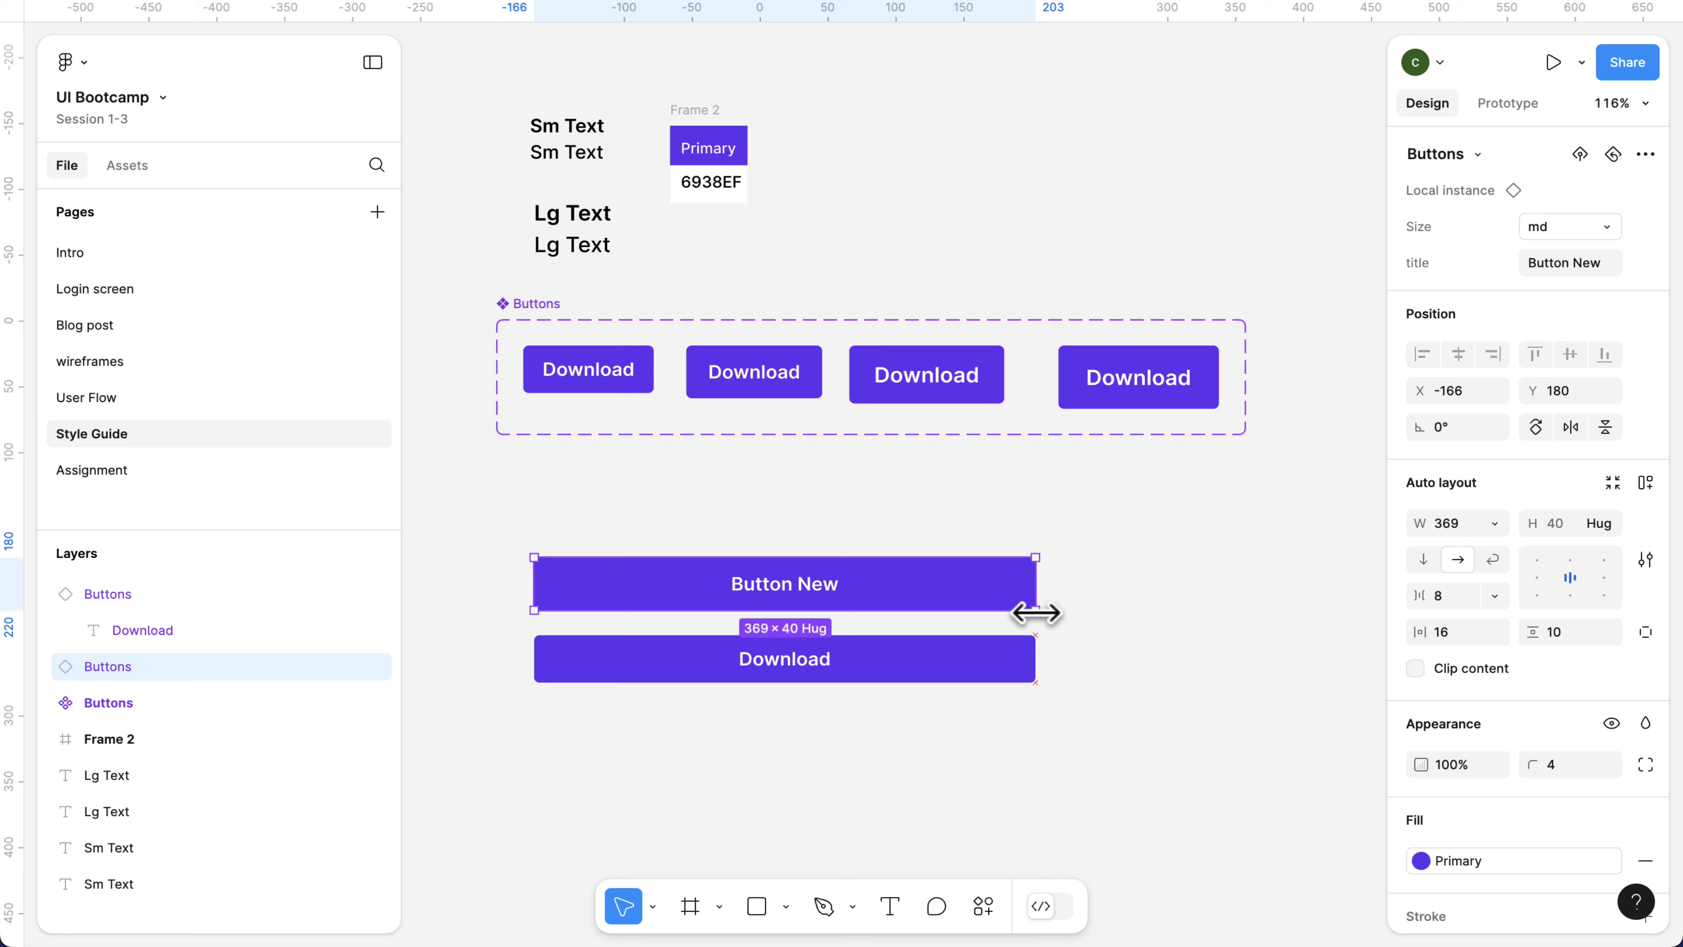
click(794, 711)
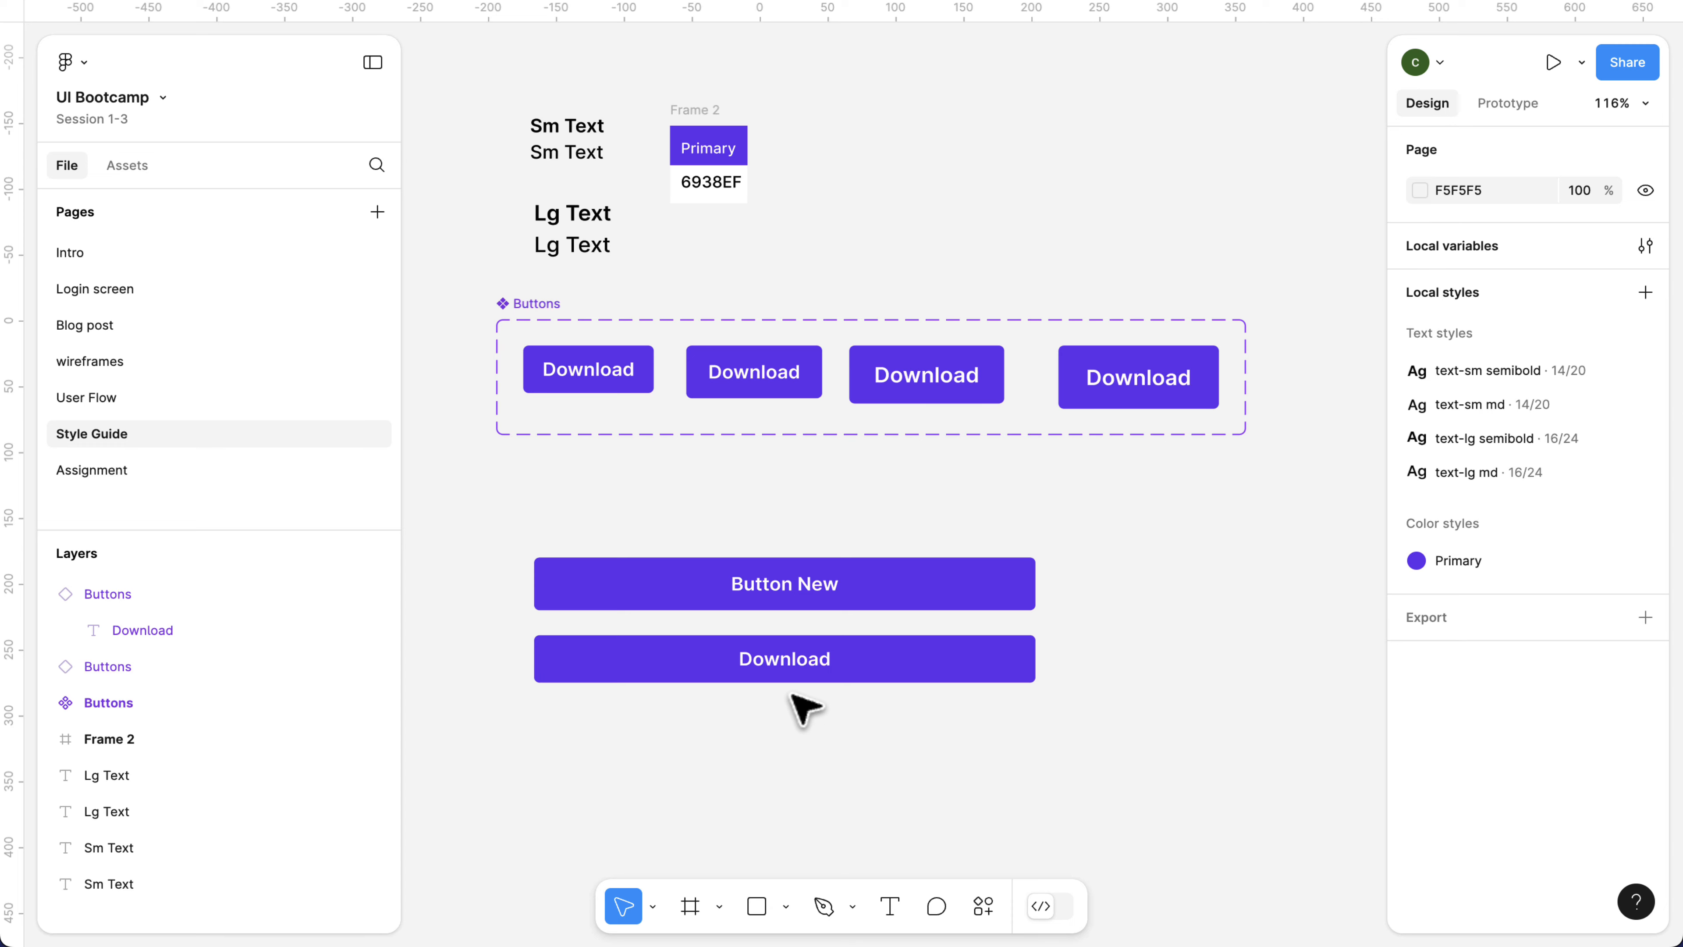
Open the Login screen page to work on the iPhone frame's sign-in form.
click(86, 295)
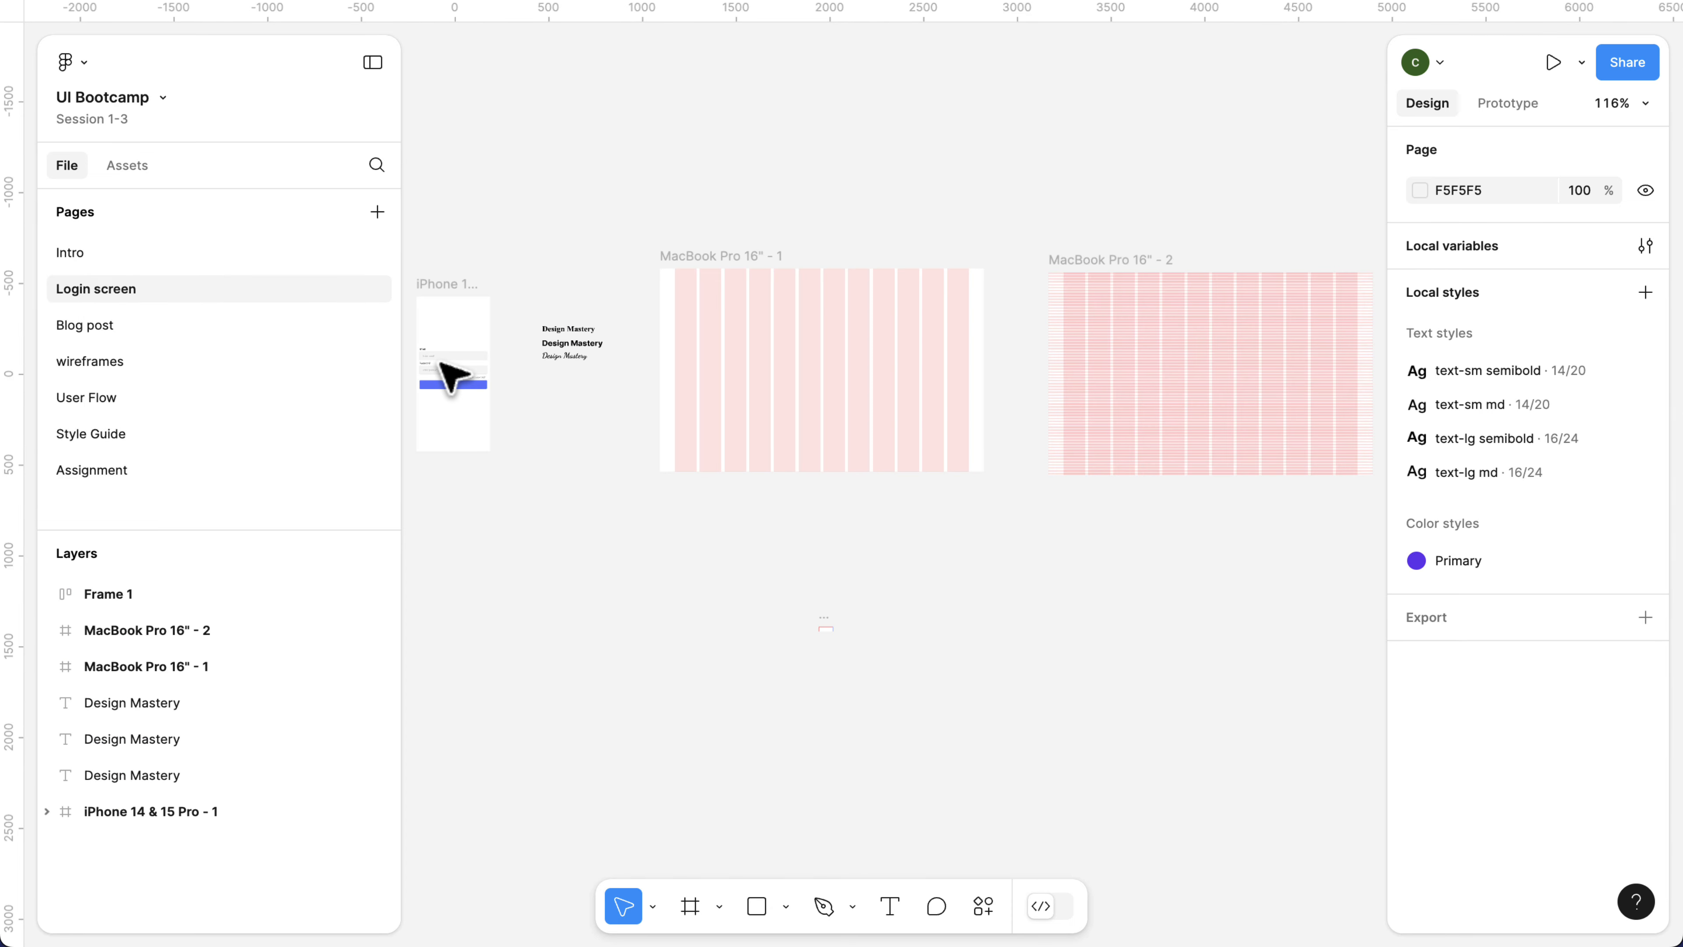
scroll(572, 392, left, 3)
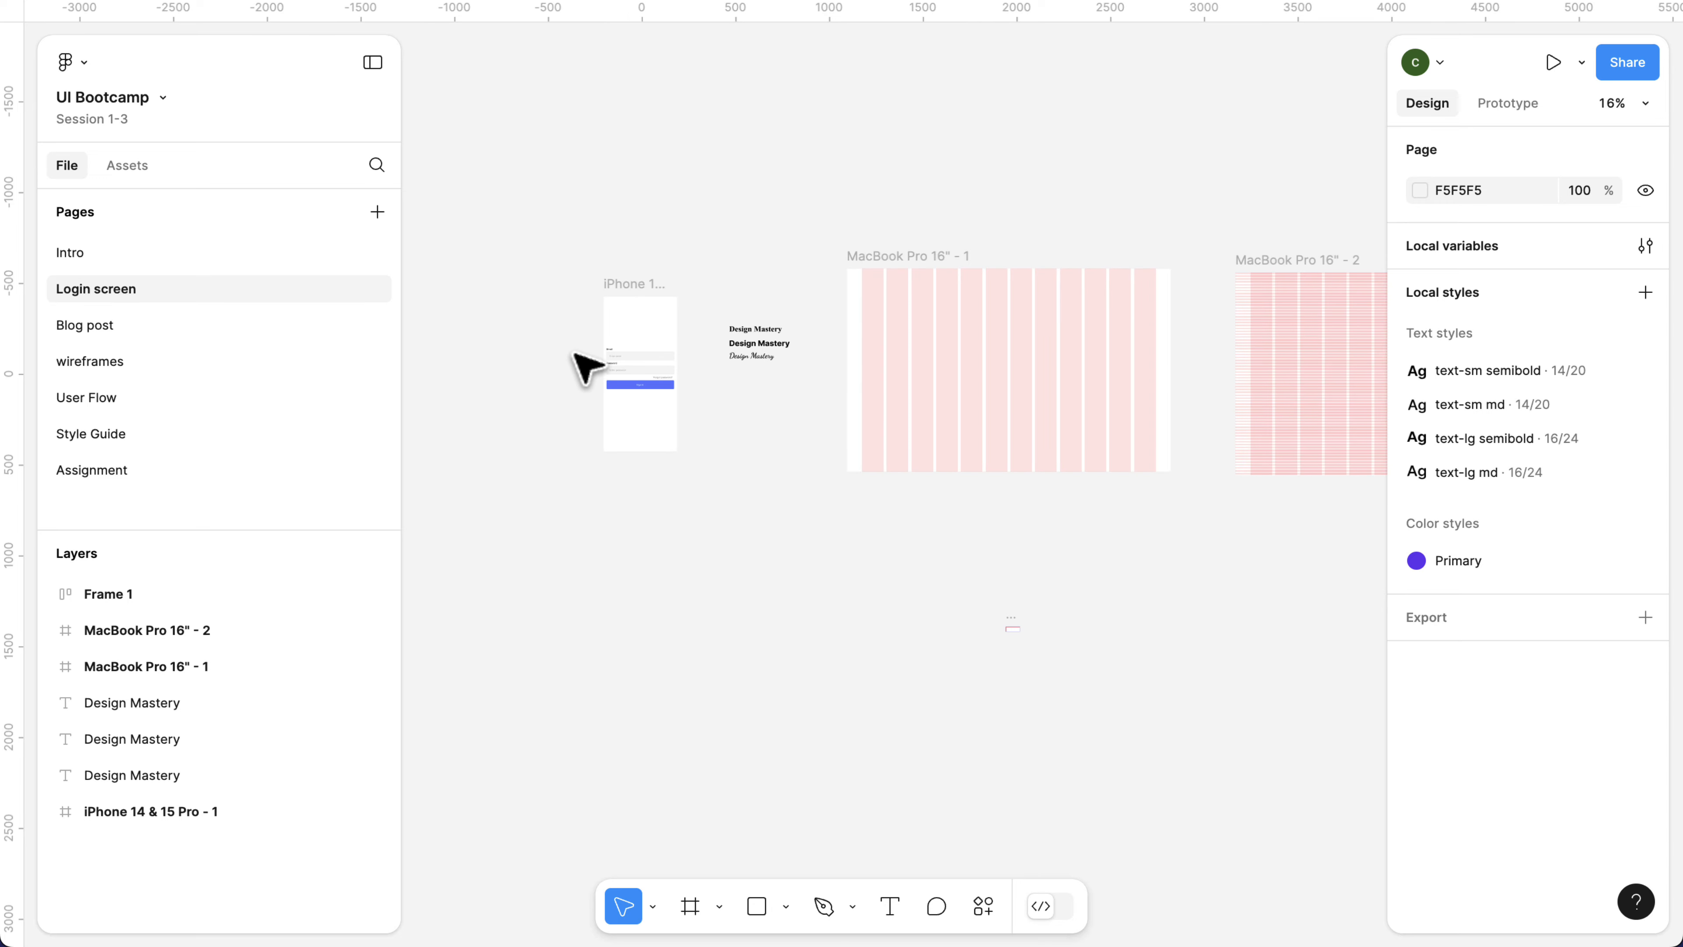
scroll(615, 351, up, 10)
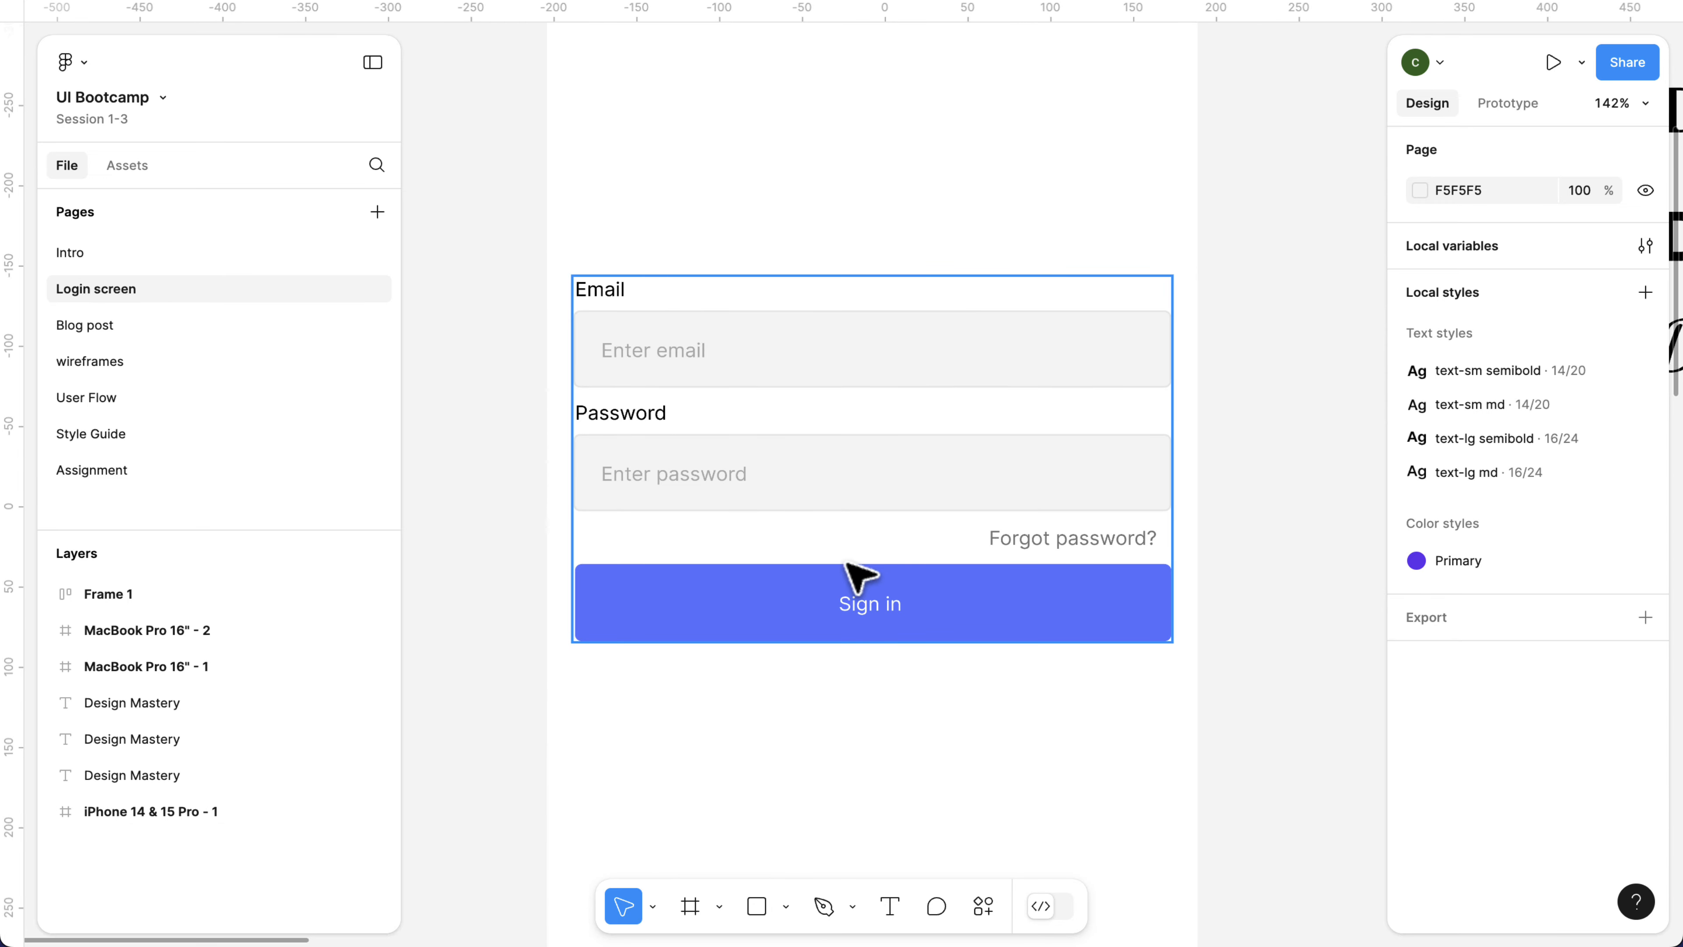
scroll(646, 383, down, 1)
scroll(646, 387, up, 5)
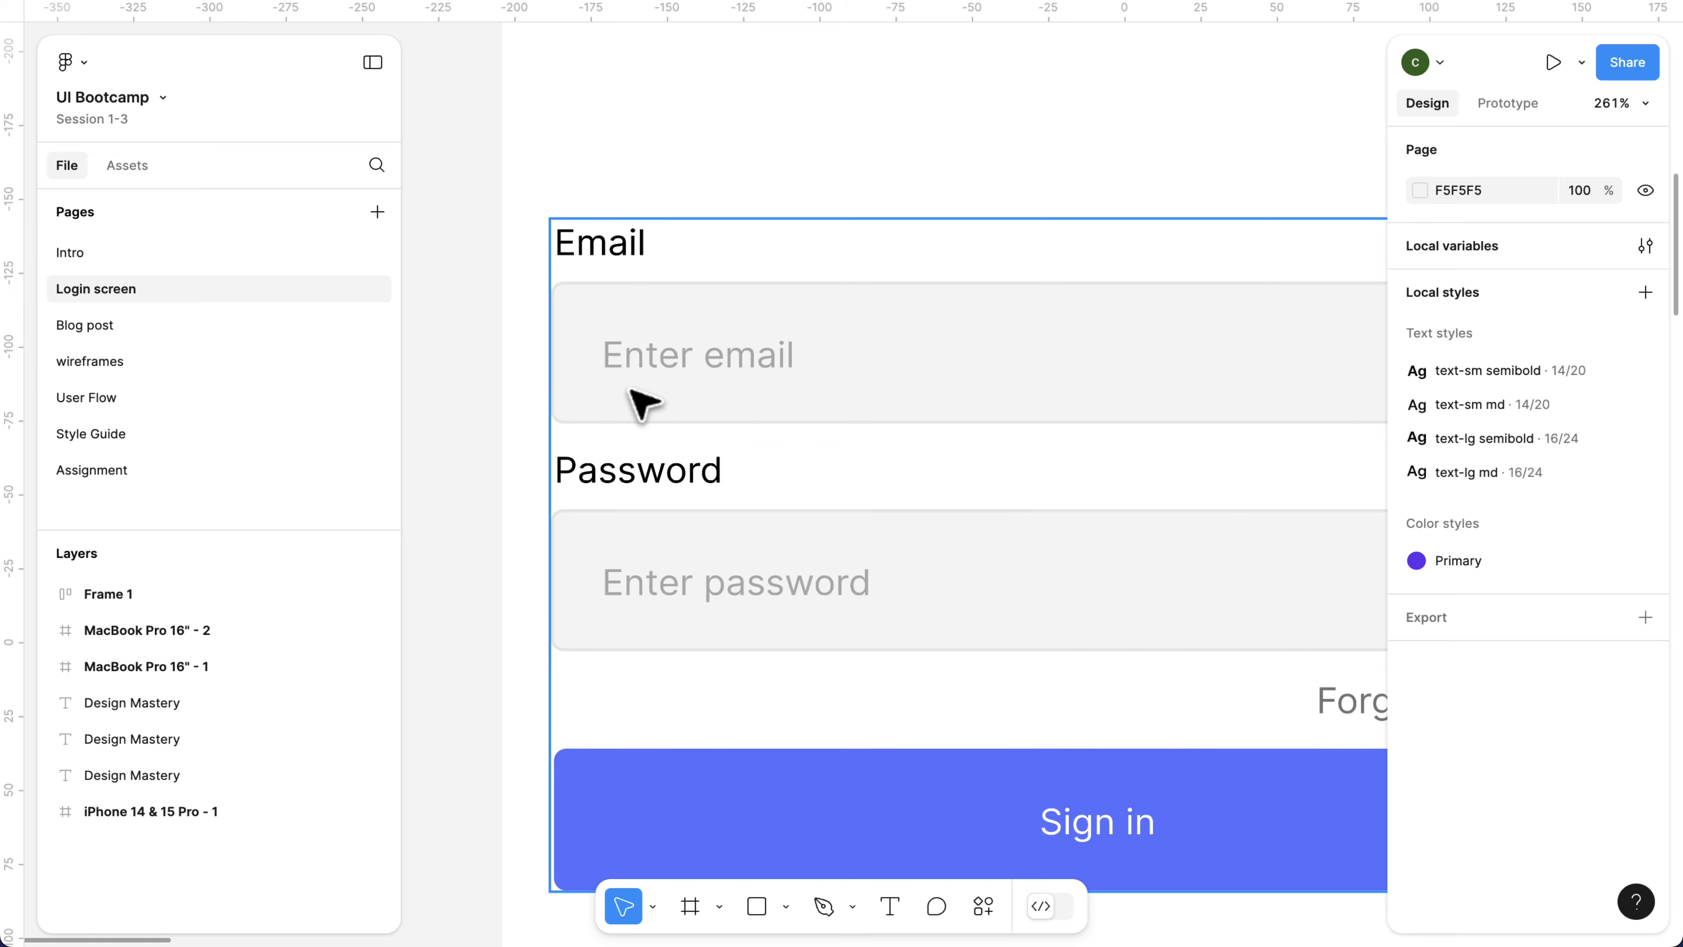
Try a corner radius of 8 on the email field's rectangle, and set it back to 4.
double_click(640, 401)
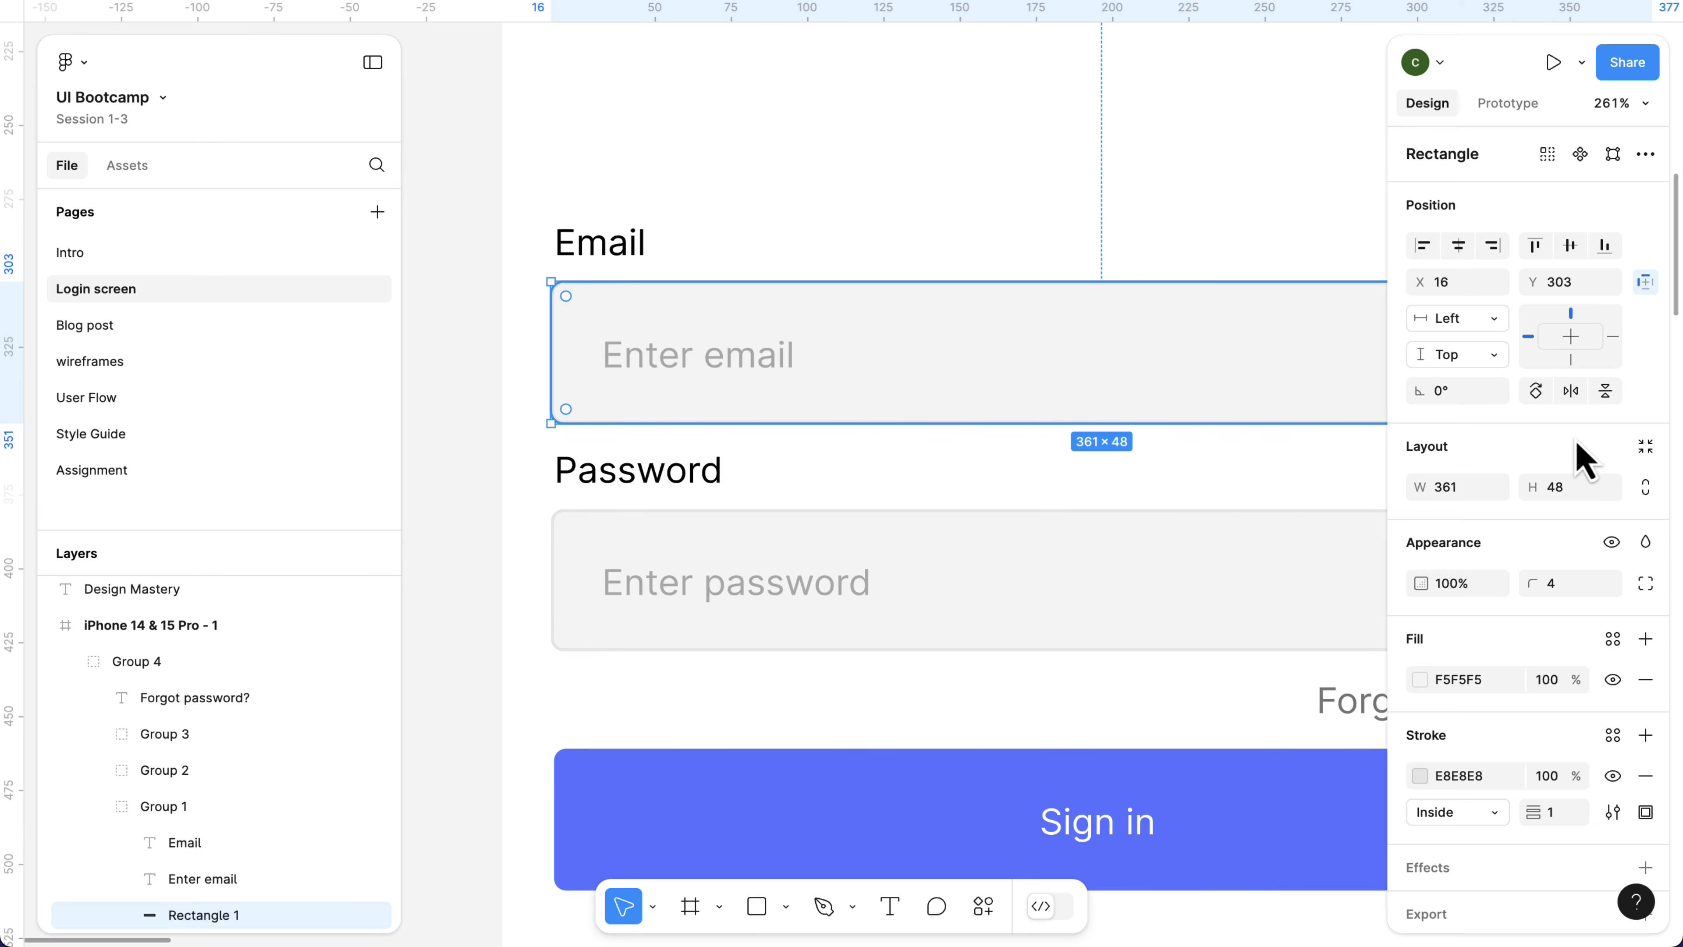
click(1585, 583)
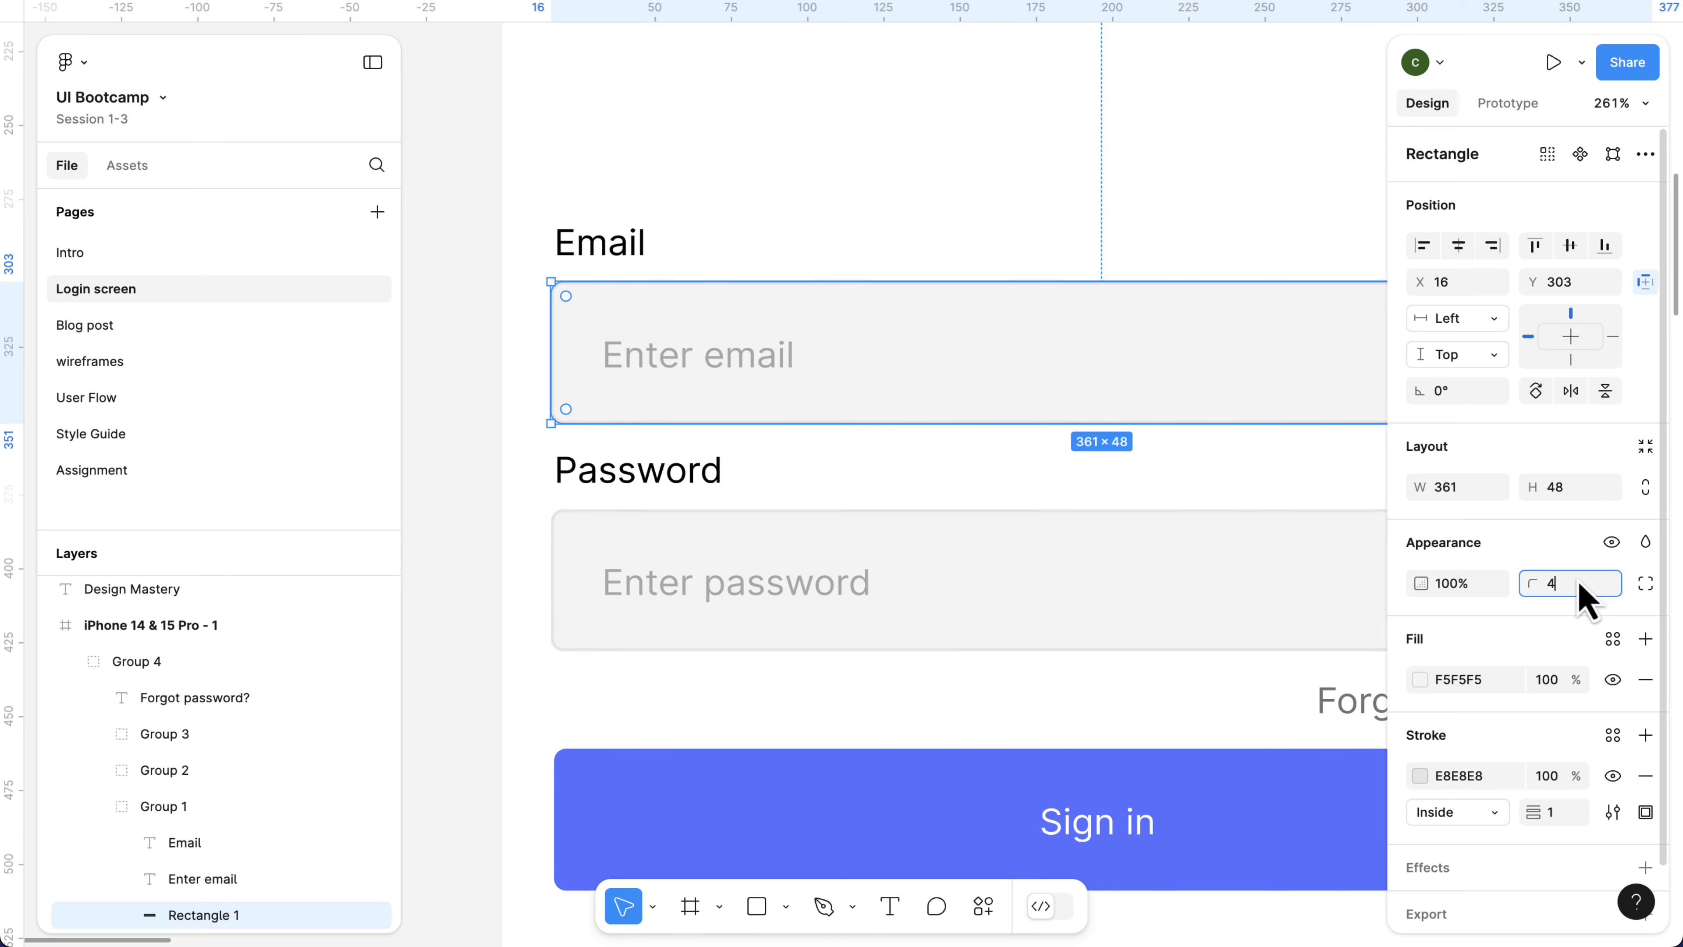
text(8)
key(Return)
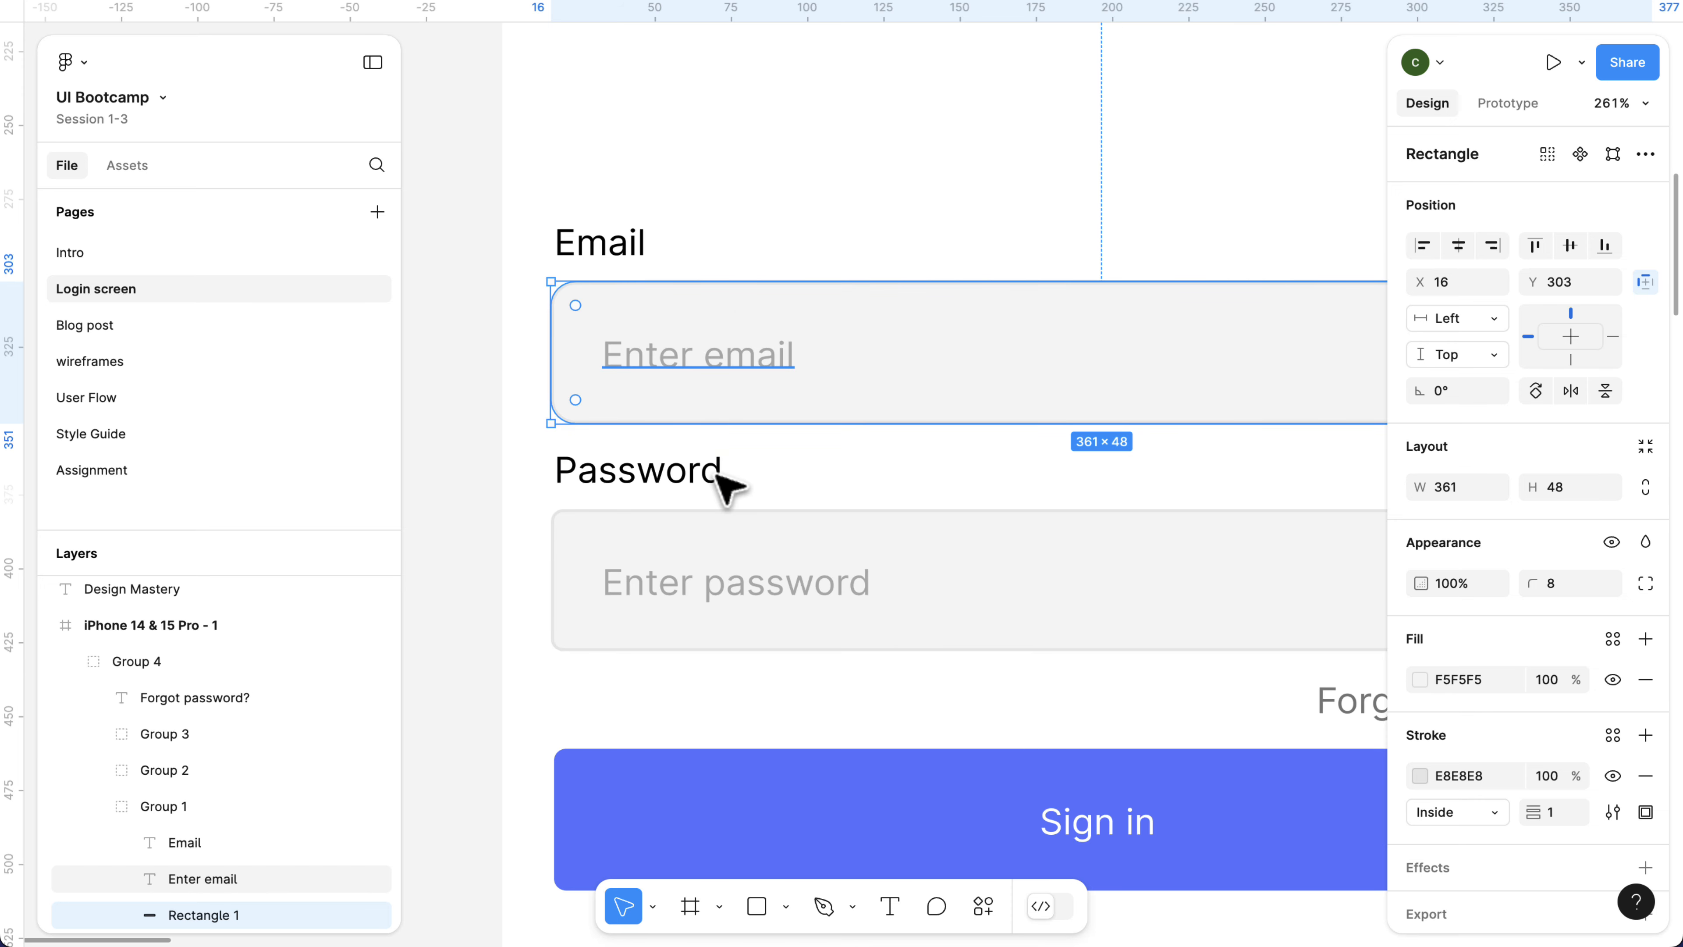
click(1590, 587)
text(4)
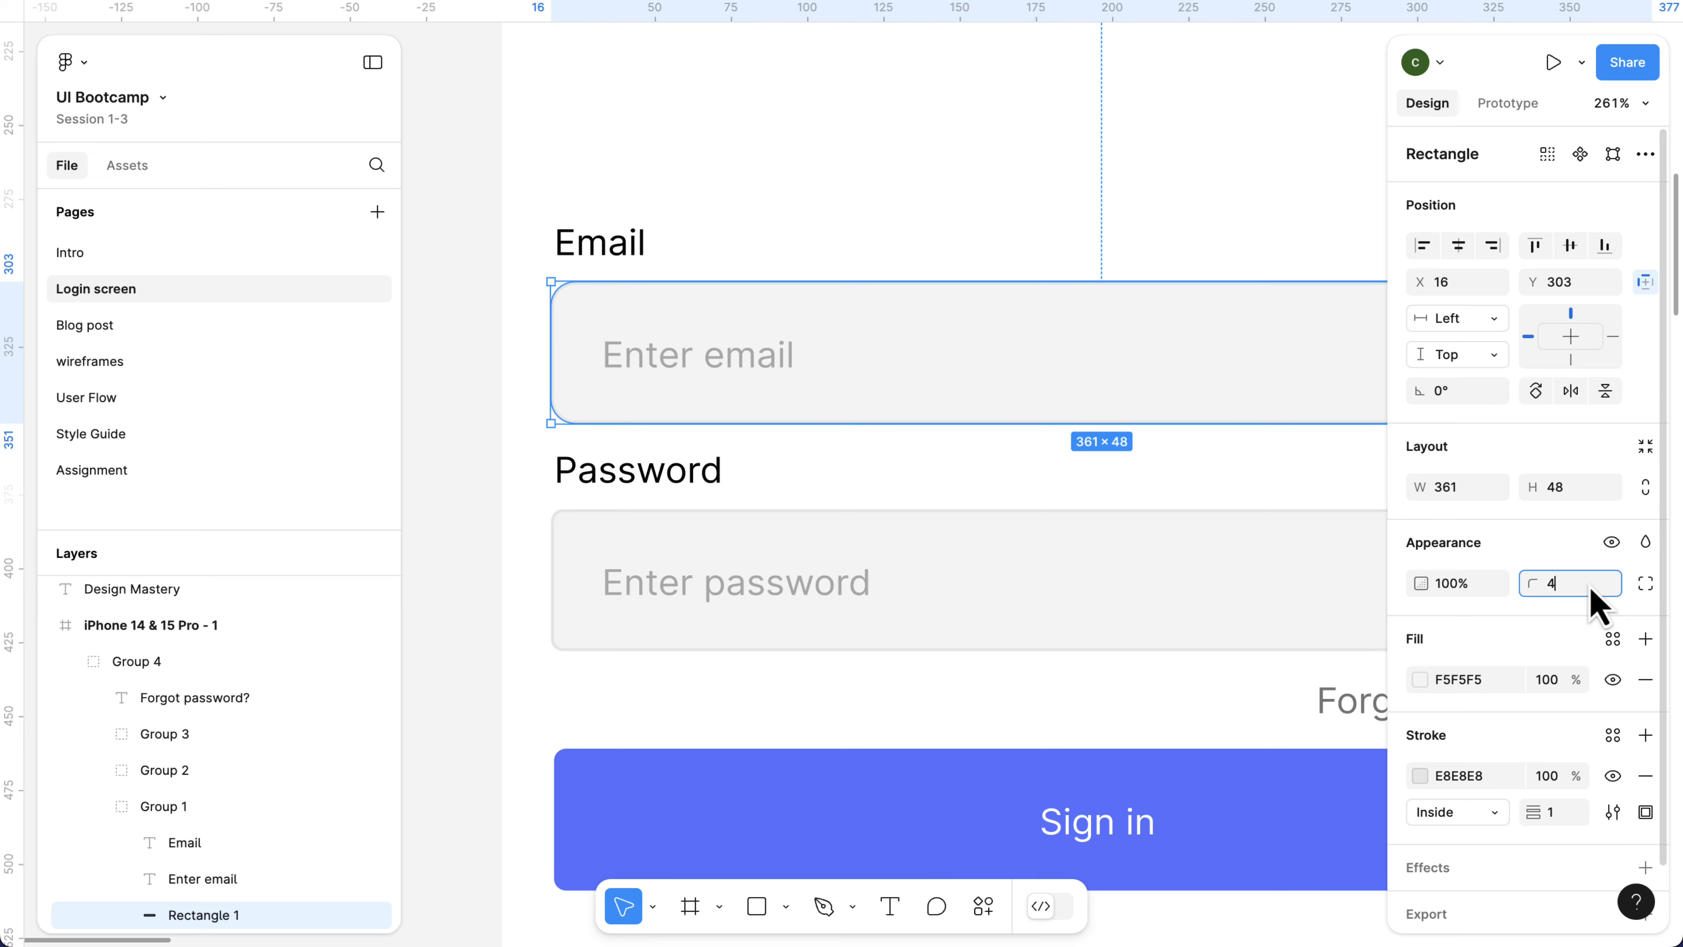
key(Return)
scroll(1060, 484, down, 5)
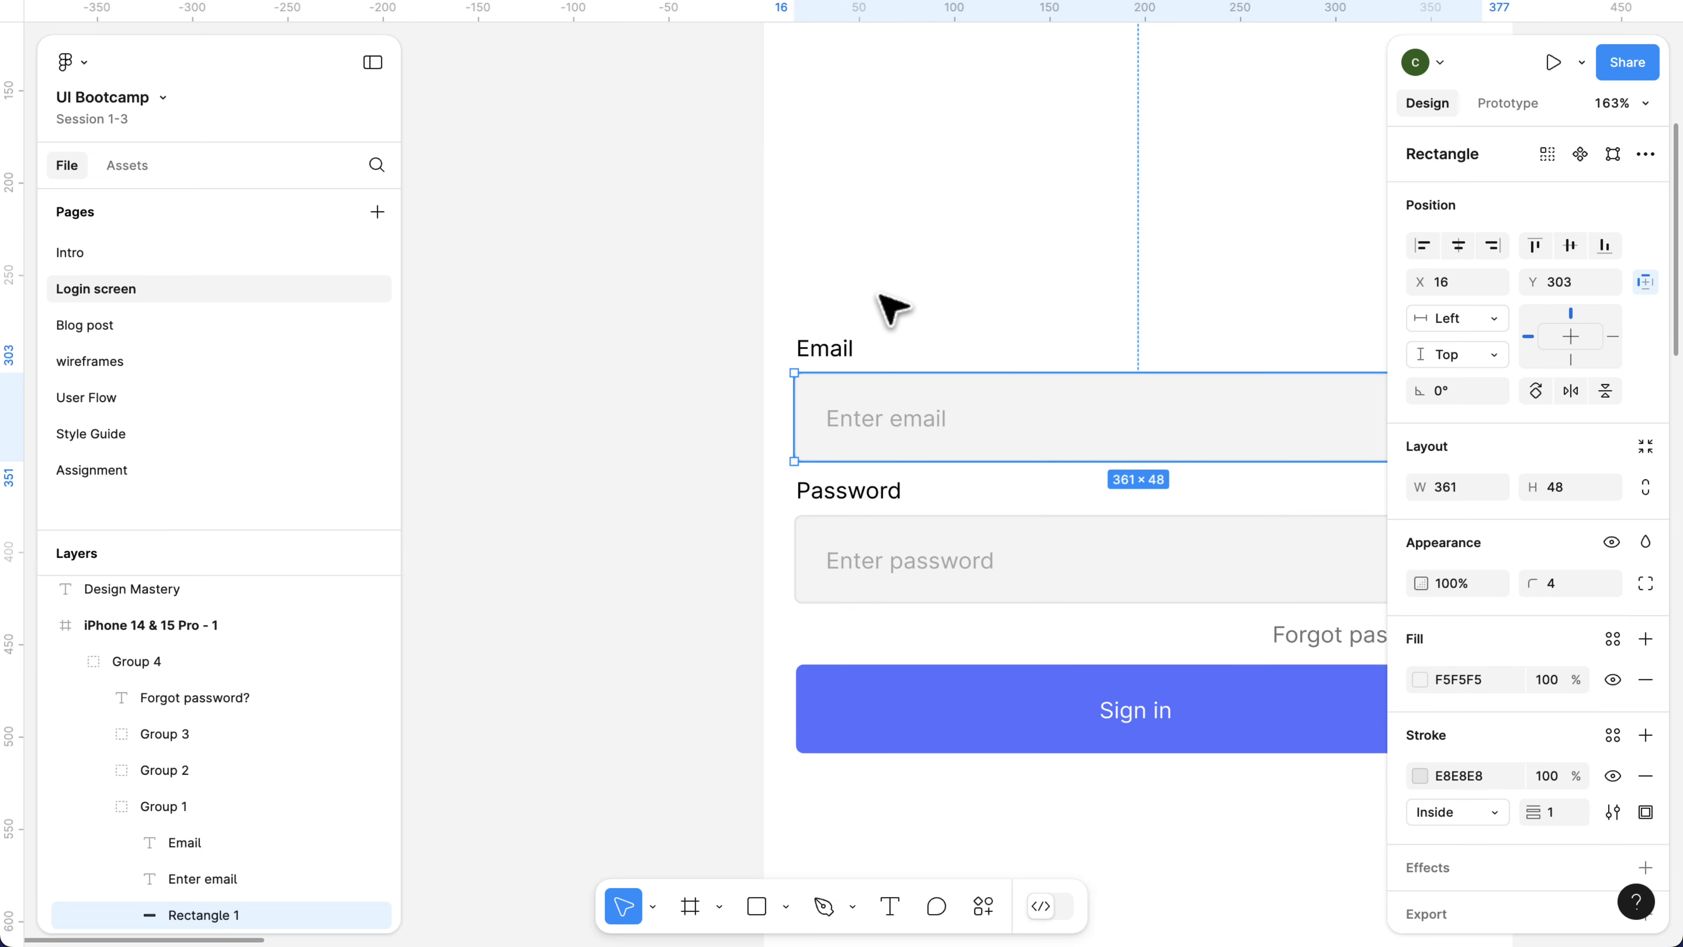
click(887, 308)
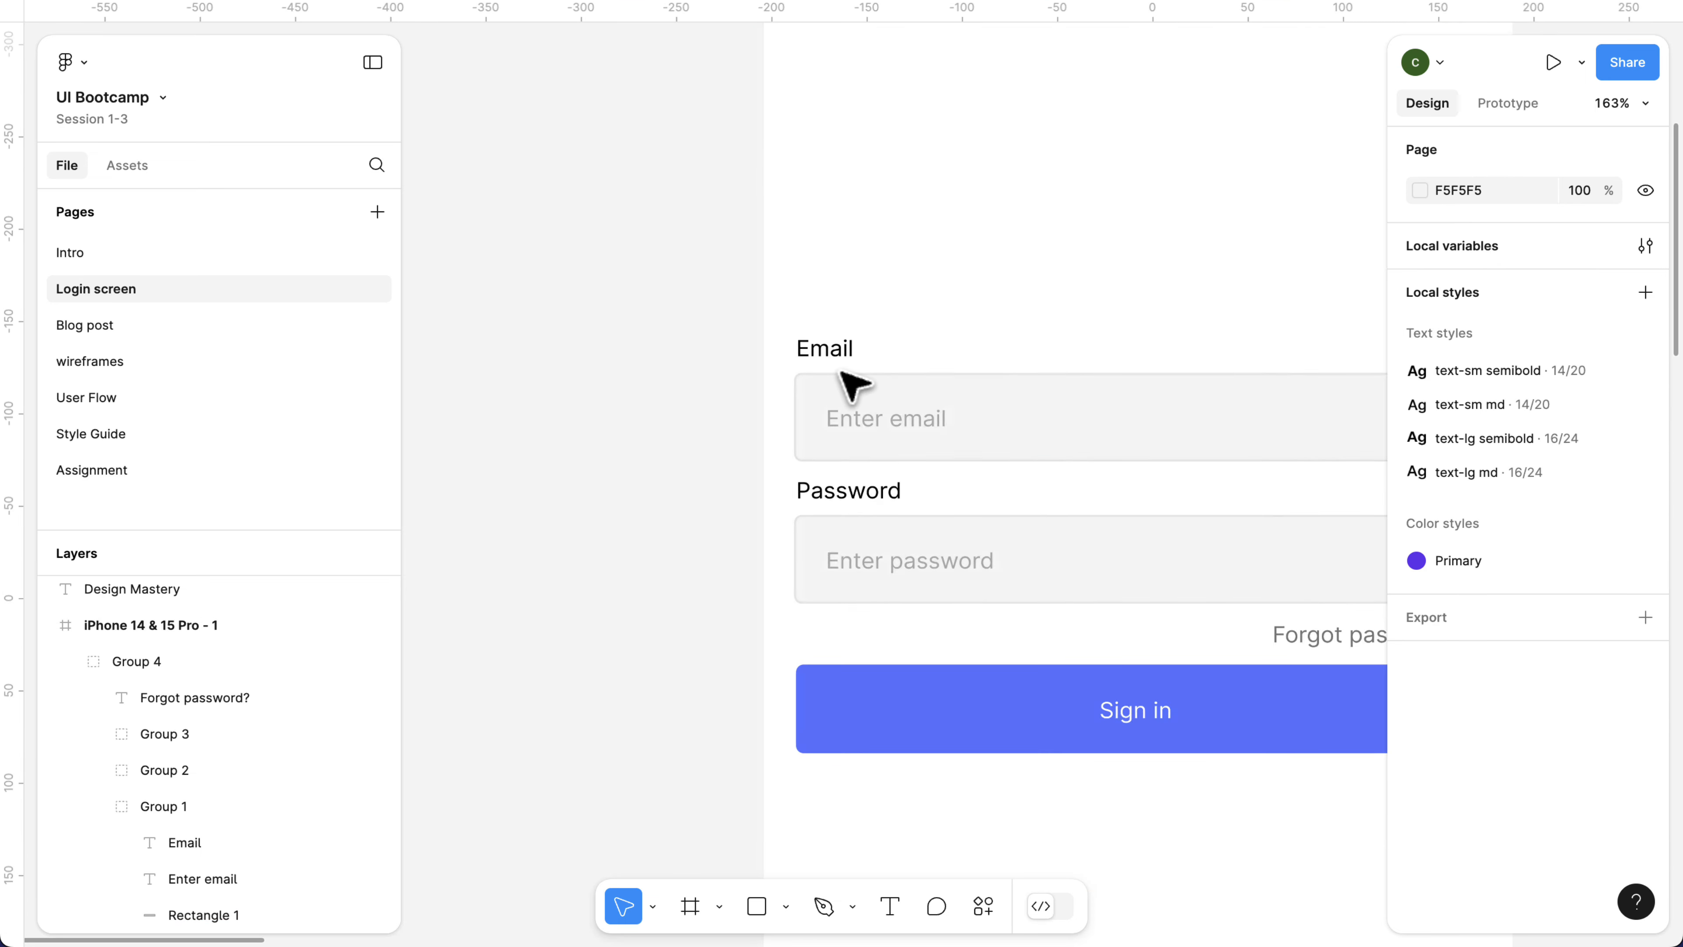
Duplicate the email label and field group, and move the copy outside the iPhone frame to about X -577, Y -199.
click(862, 408)
click(861, 408)
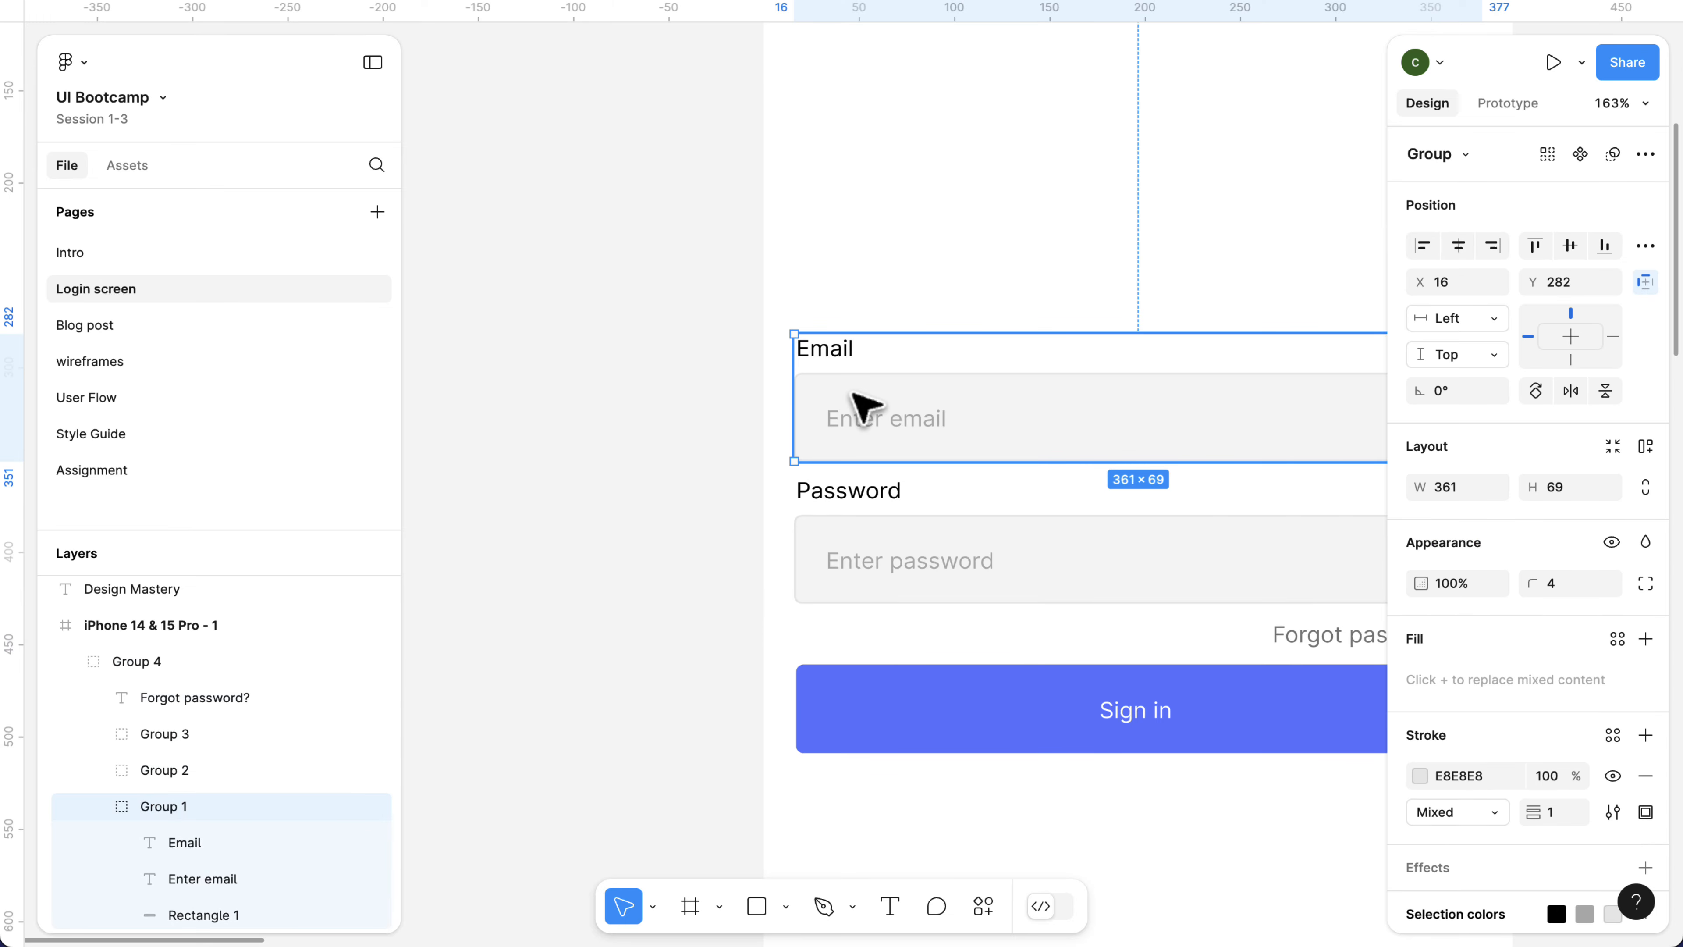
scroll(928, 428, down, 1)
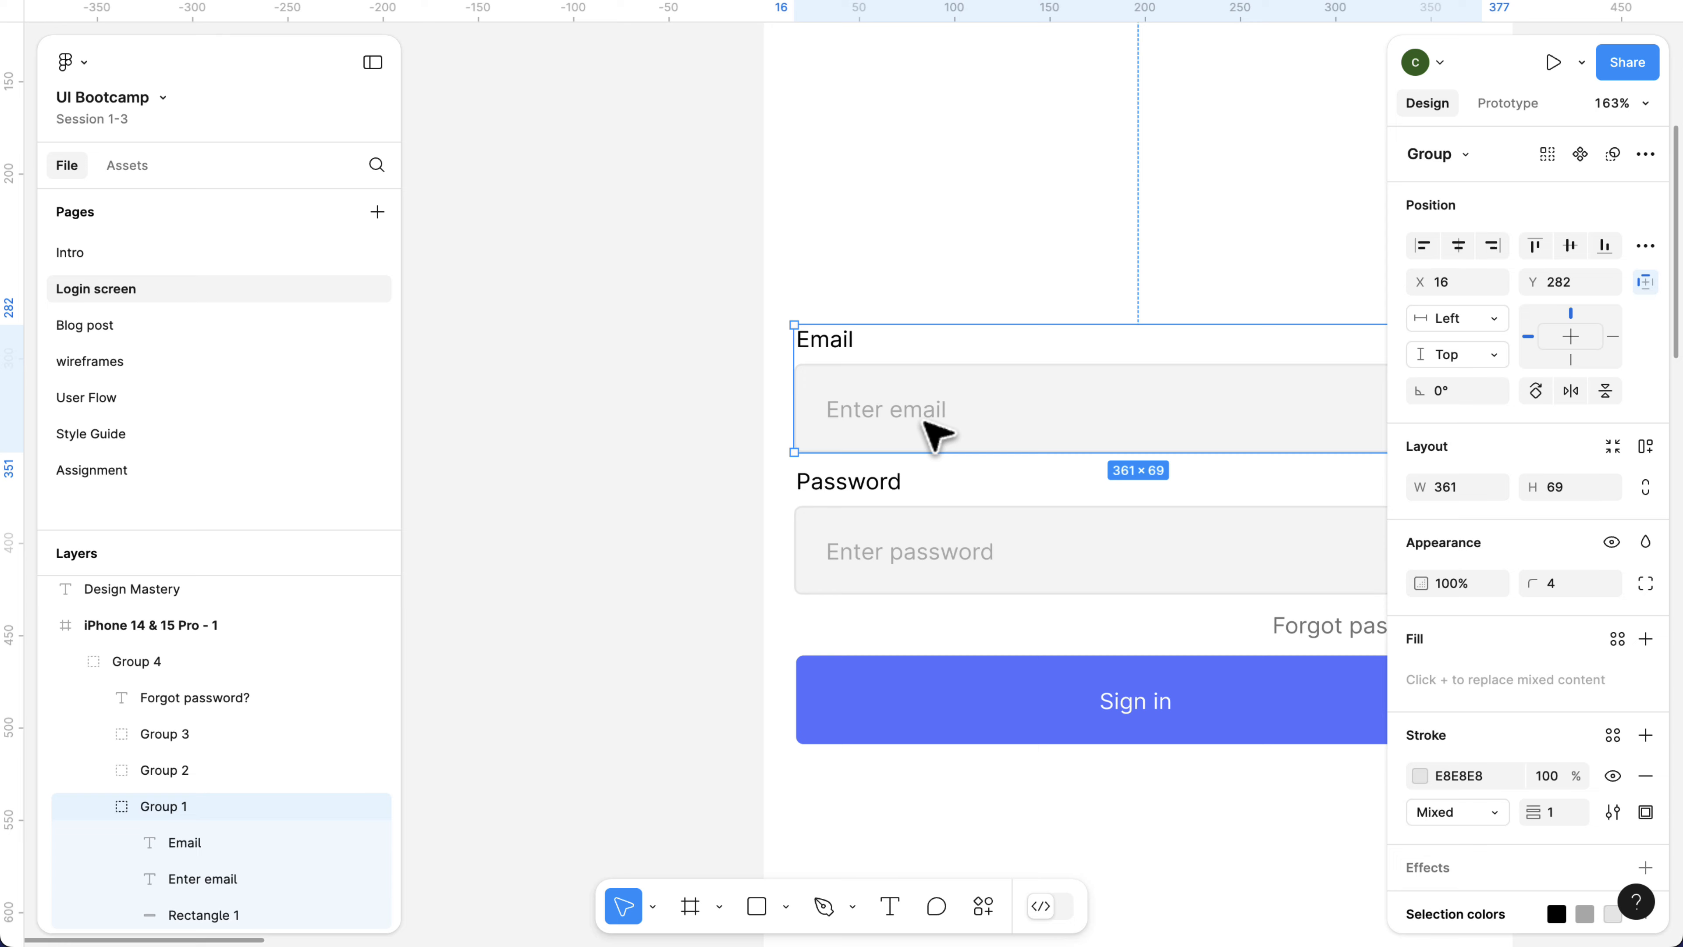
key(ctrl+g)
scroll(974, 425, down, 3)
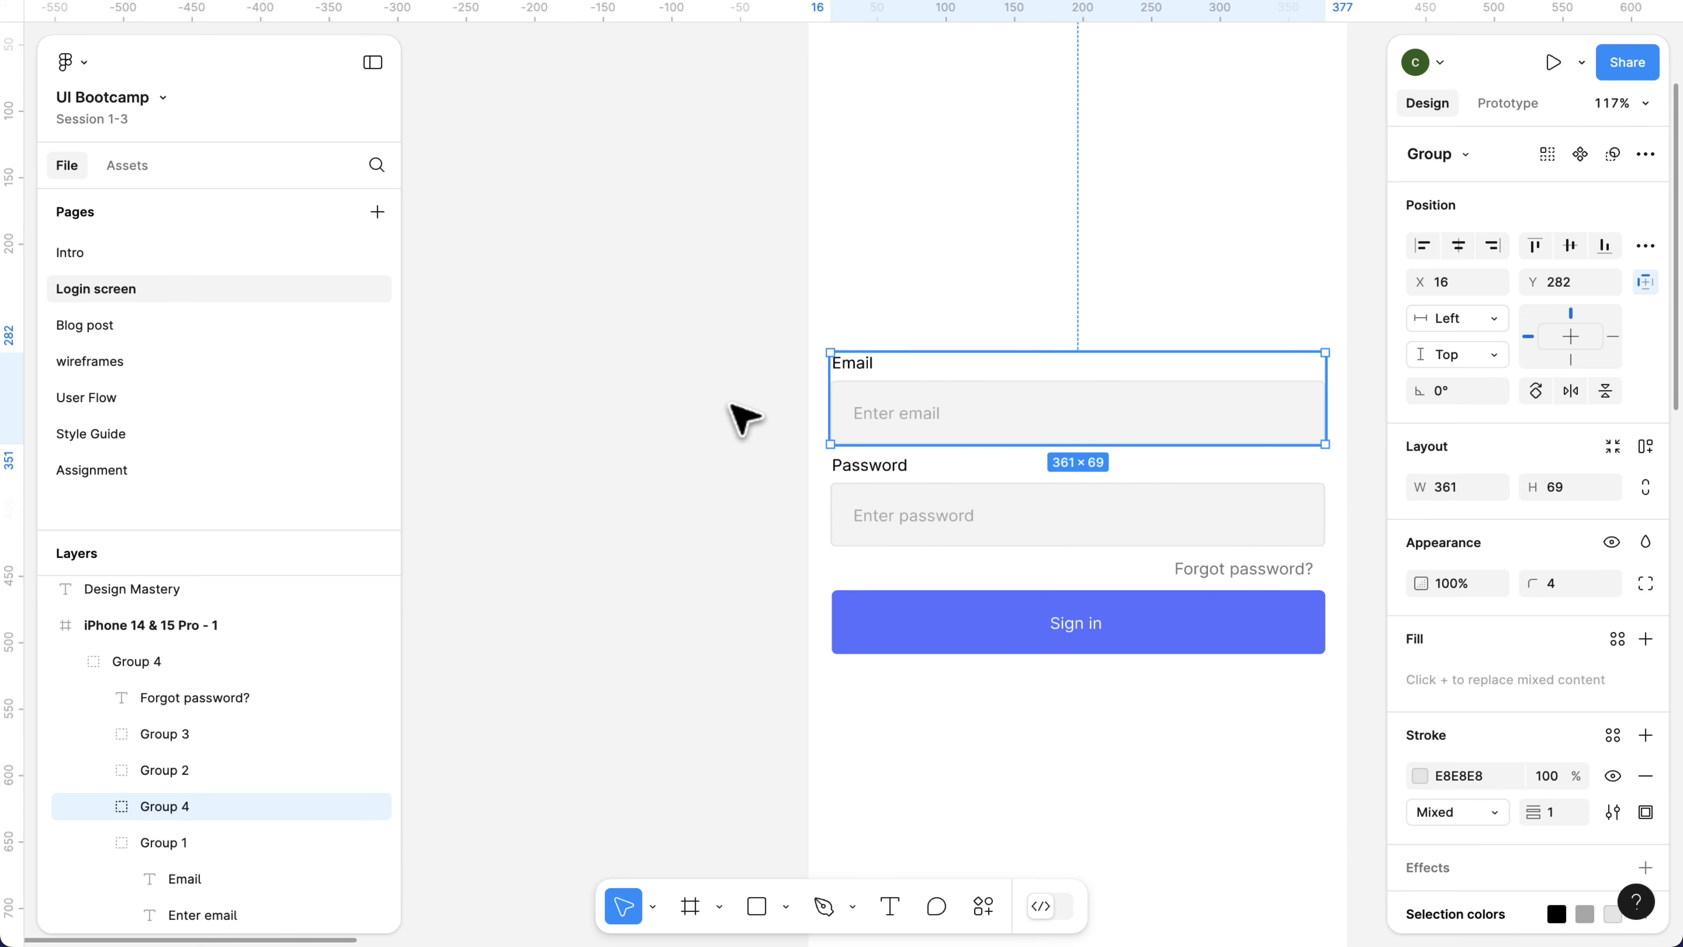
drag(668, 398, 486, 333)
scroll(606, 353, left, 5)
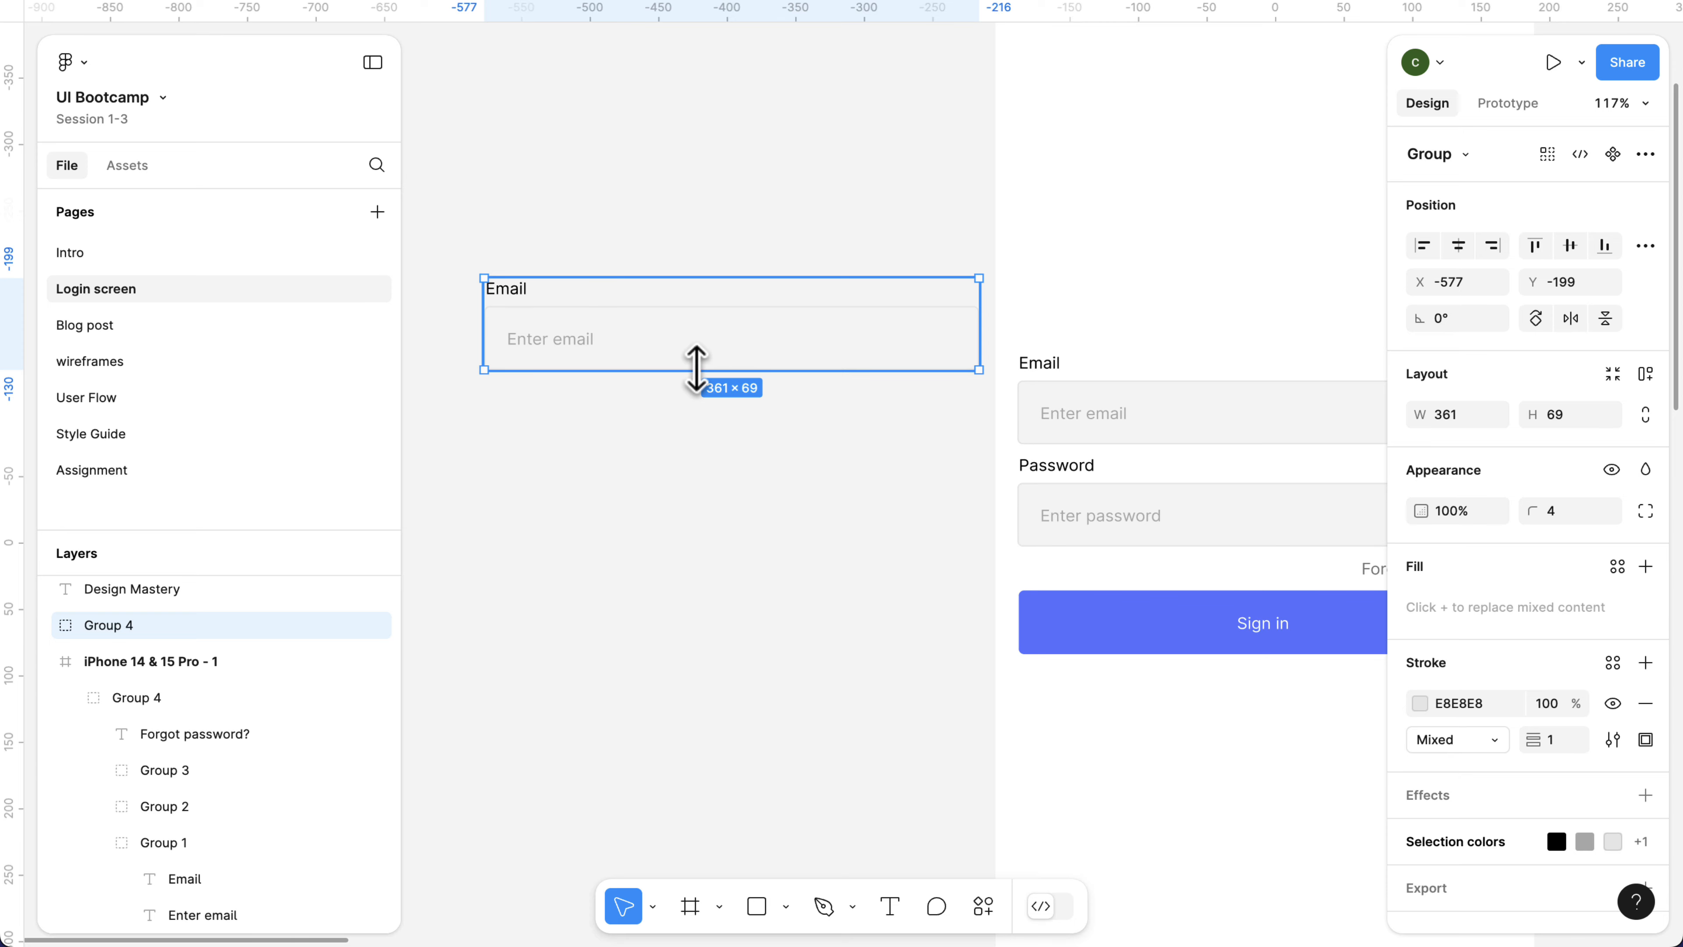
Turn the copied email label and field group into a component.
scroll(613, 361, up, 2)
scroll(725, 369, left, 5)
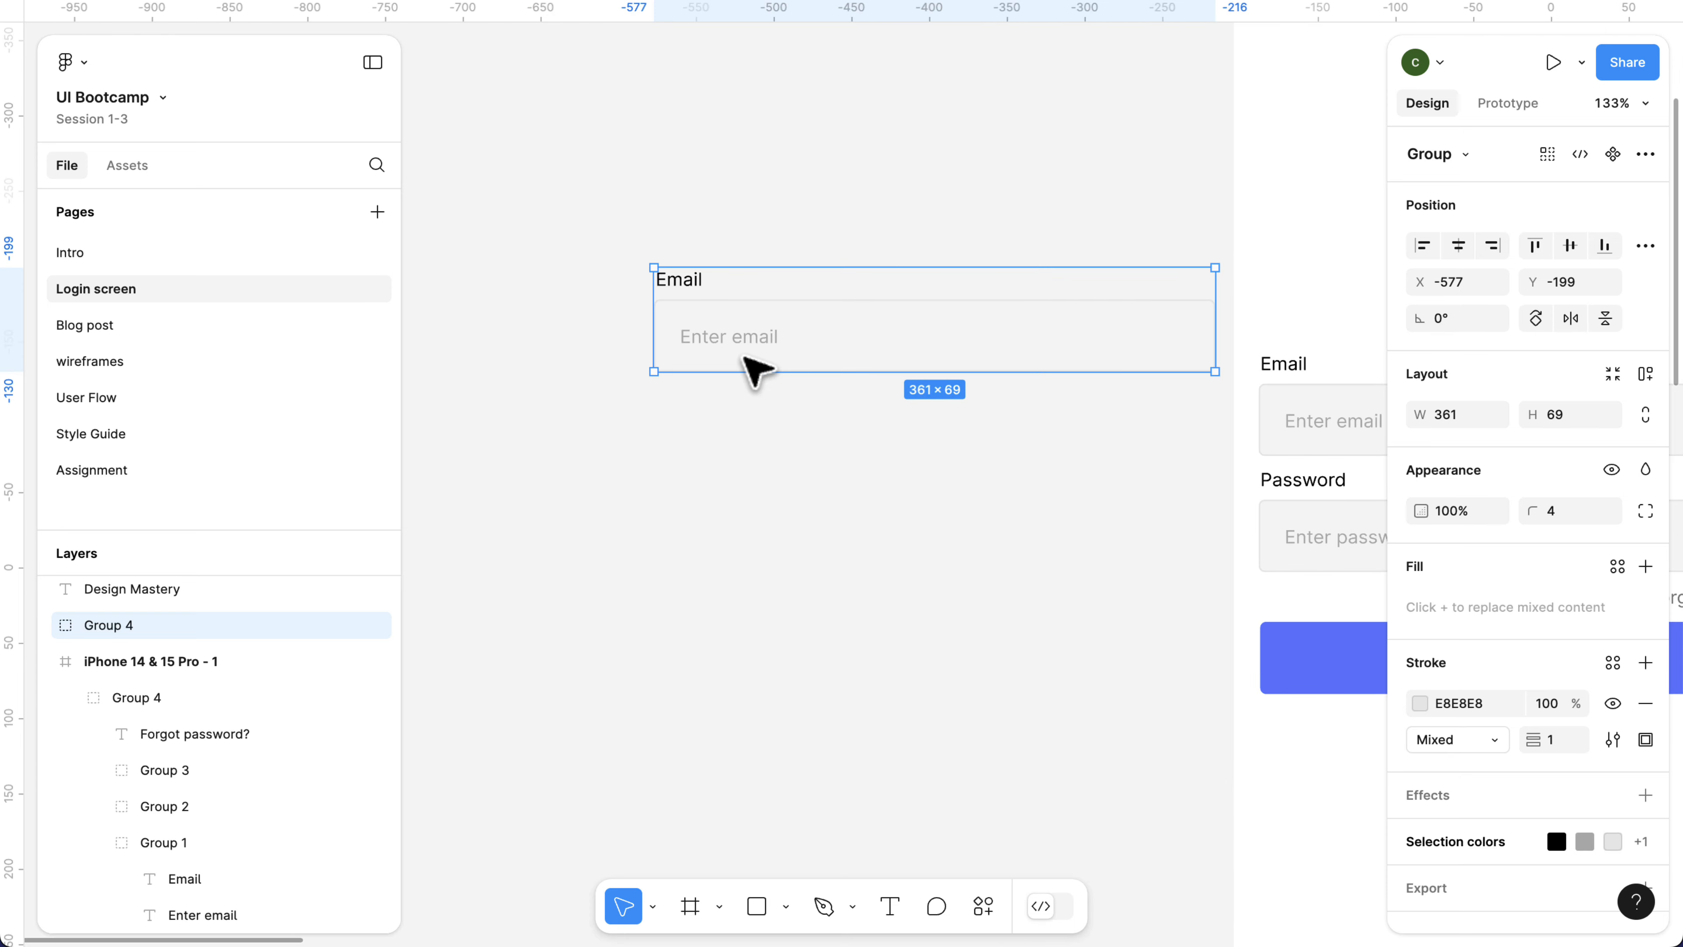
scroll(875, 362, right, 3)
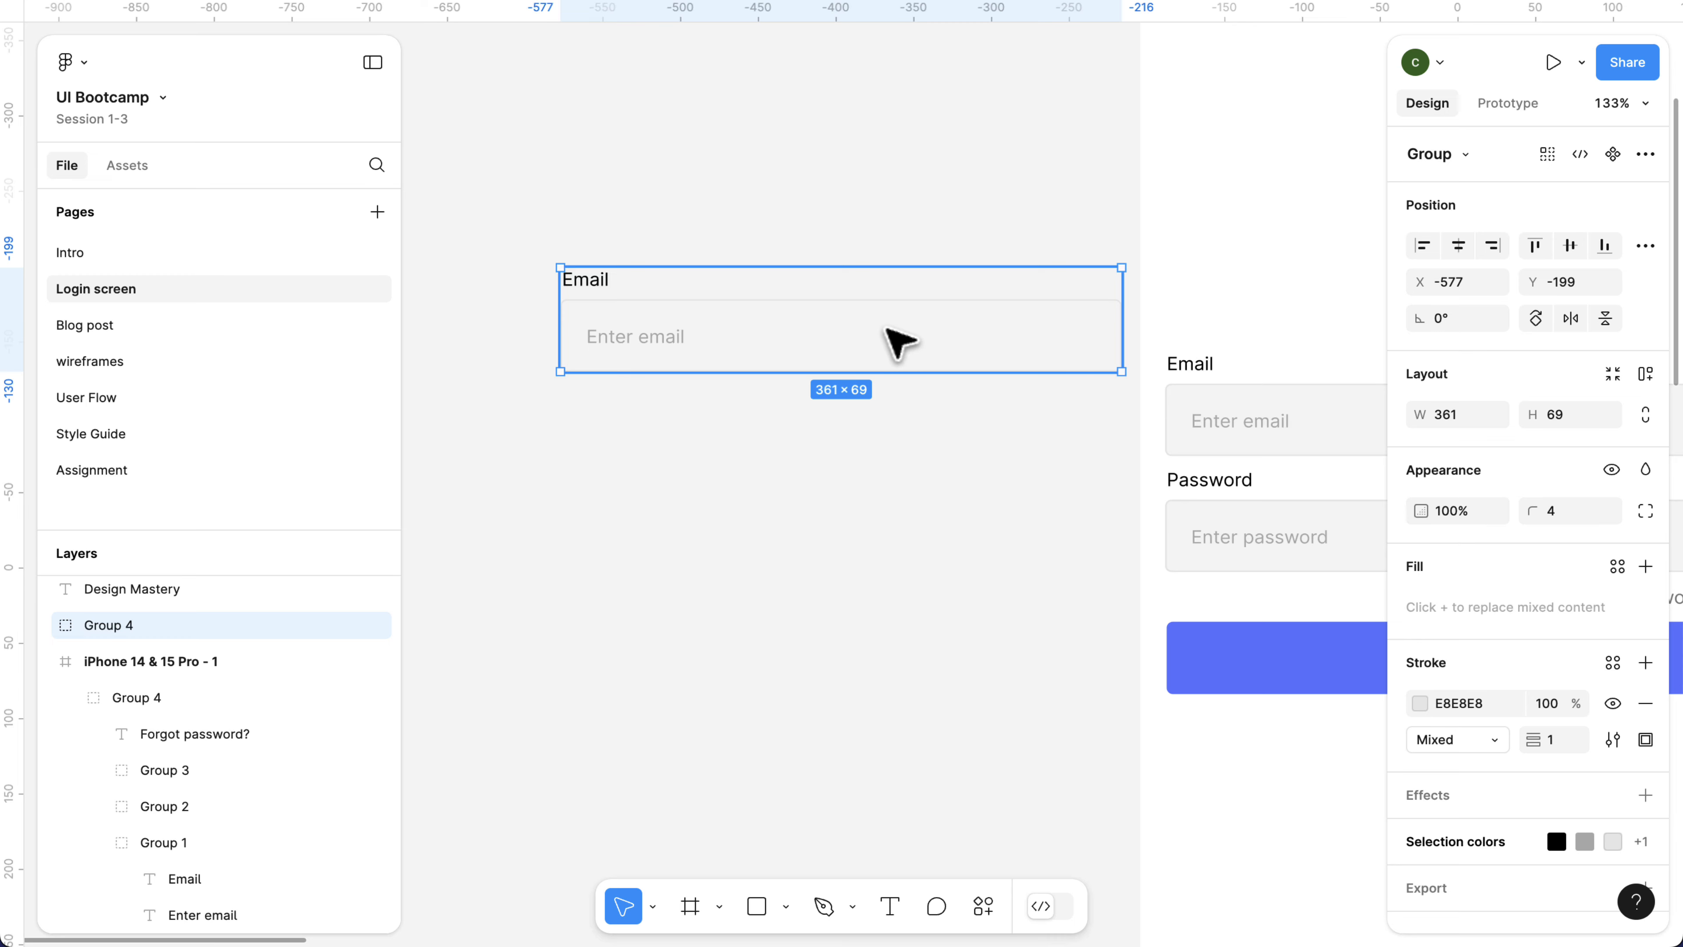
click(1611, 156)
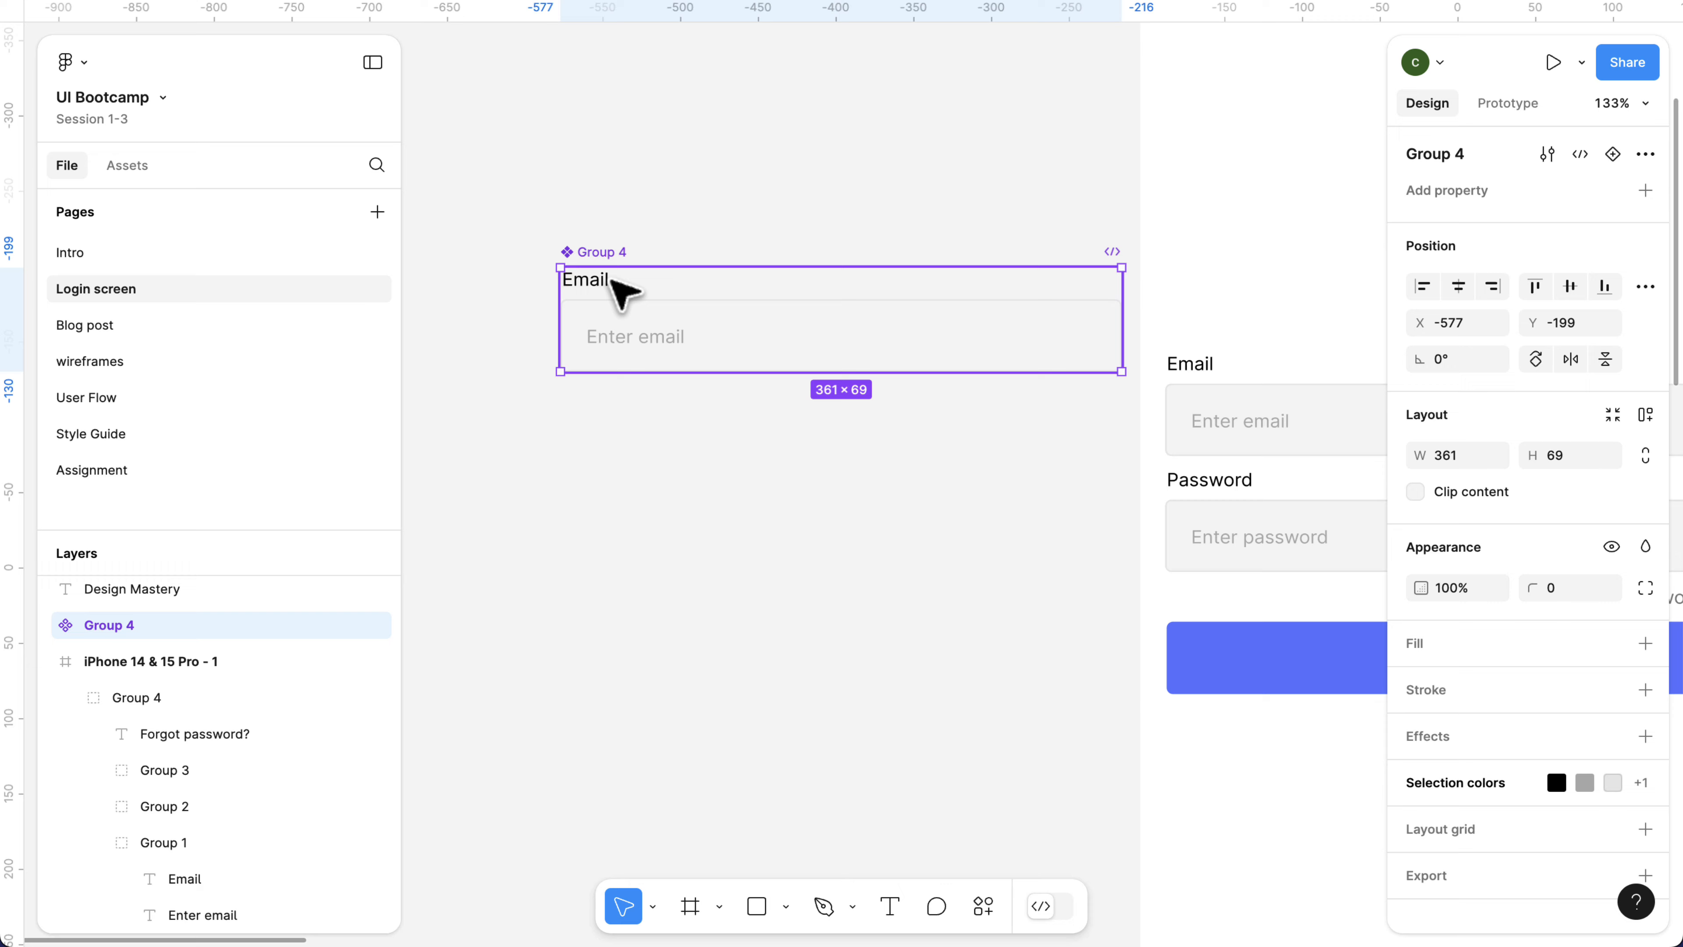
Rename the email field component as Input and move it to about X -610, Y -198.
scroll(606, 259, up, 3)
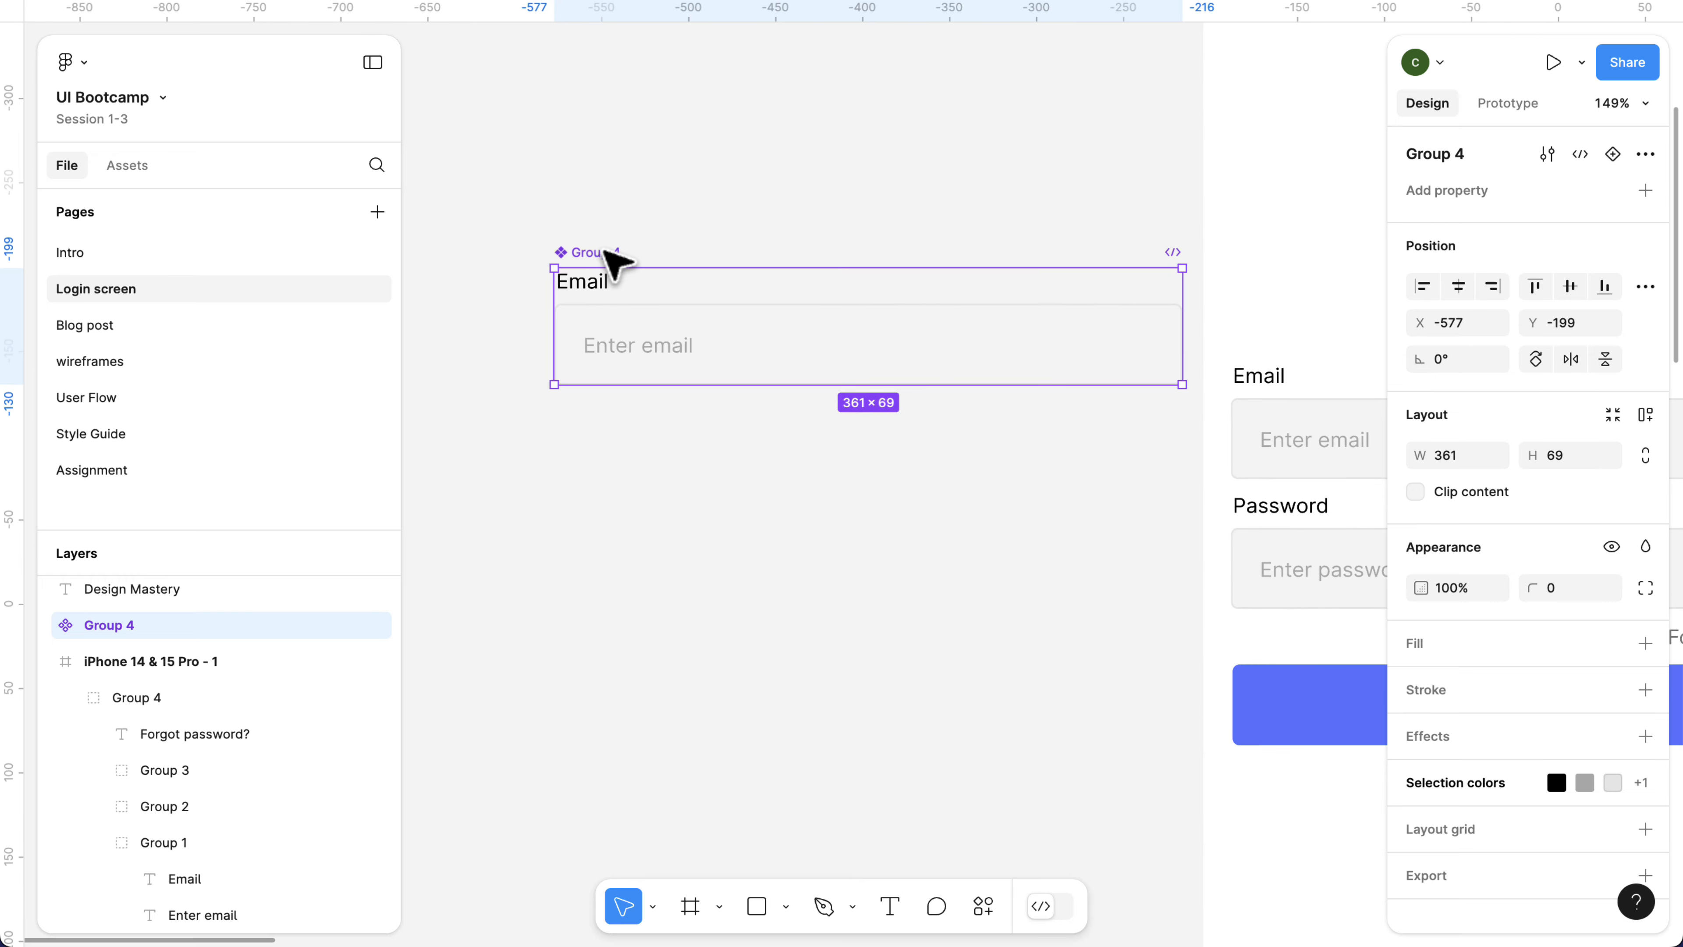
scroll(613, 261, up, 2)
double_click(588, 253)
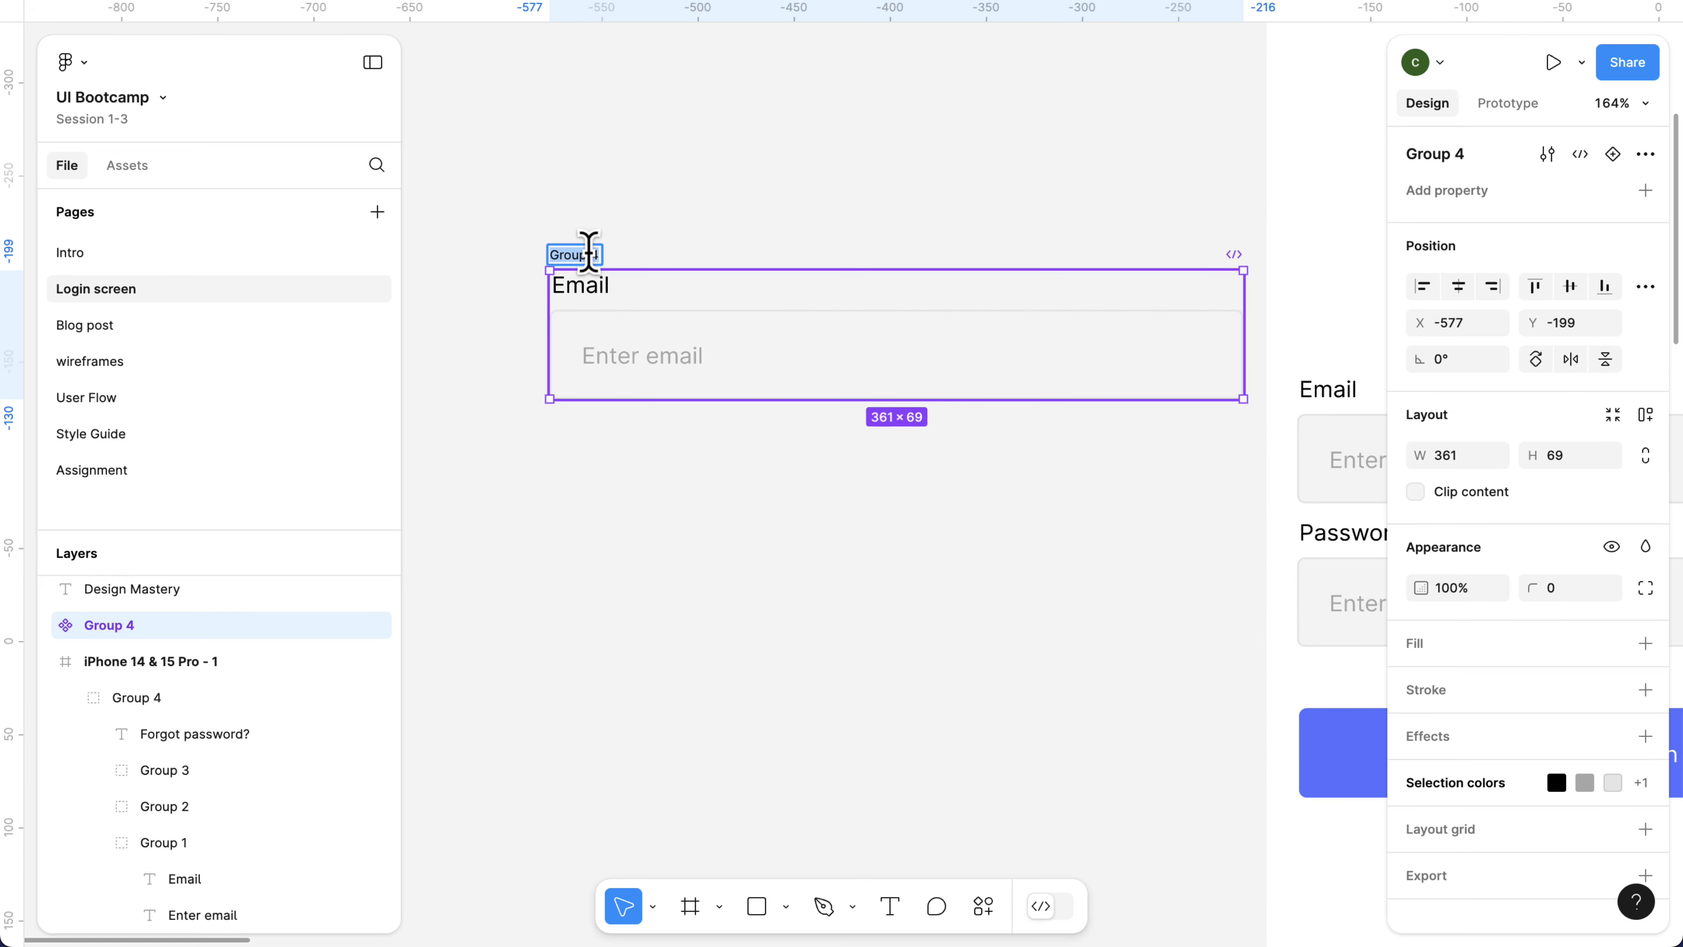
key(BackSpace)
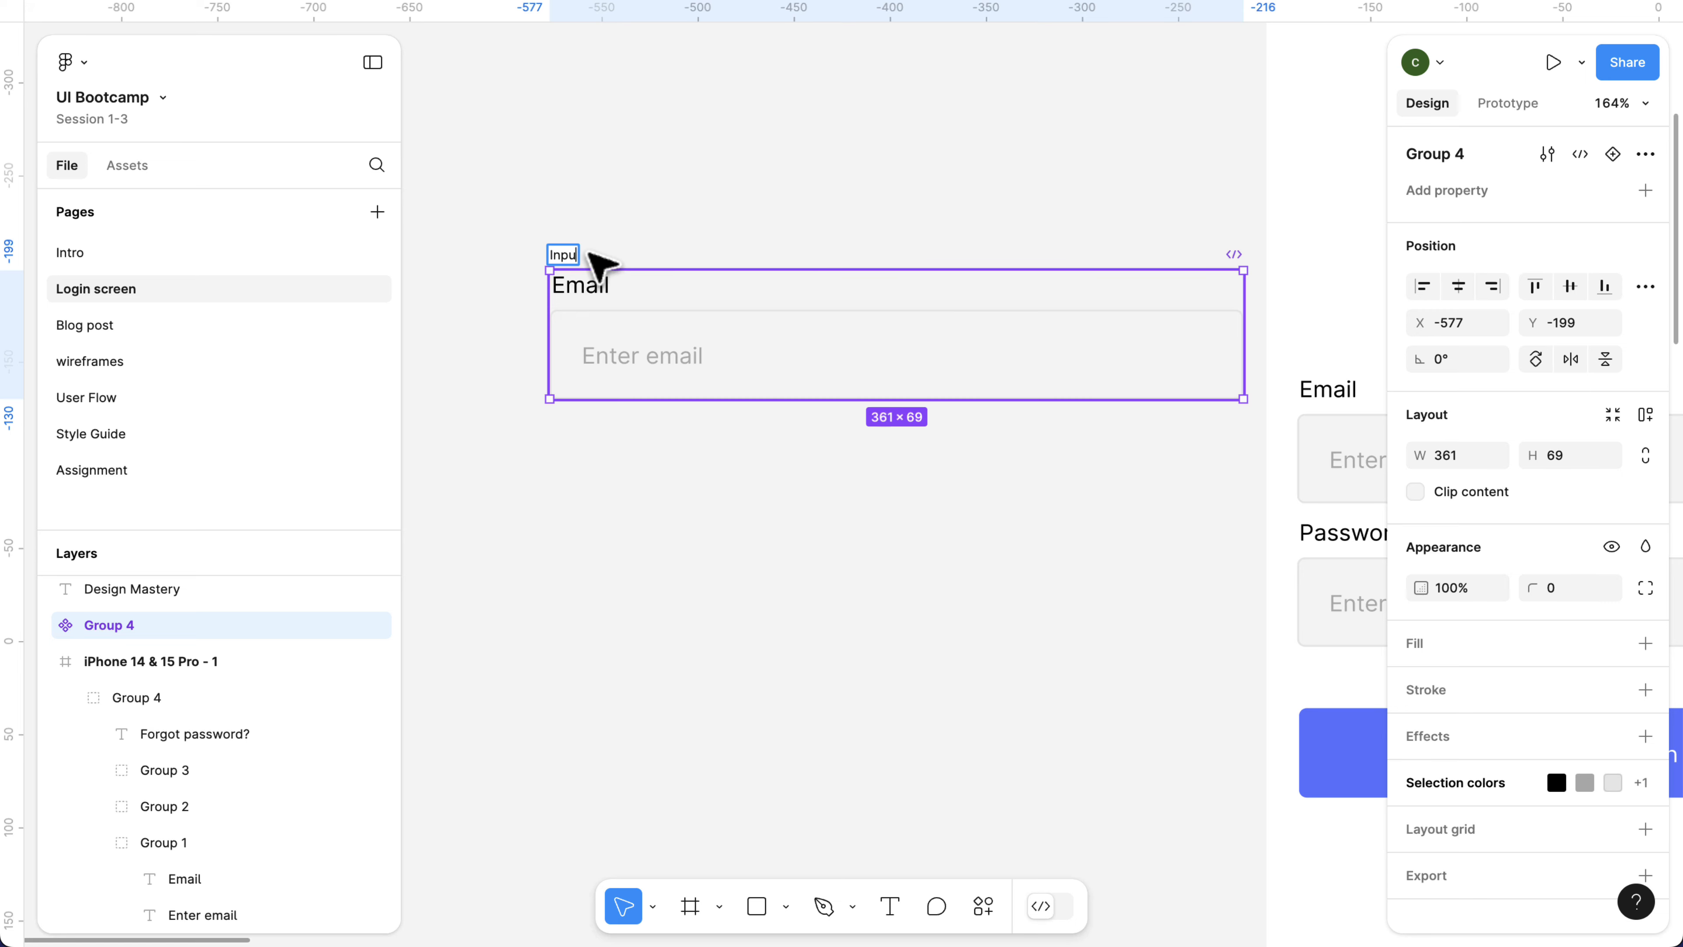
key(Return)
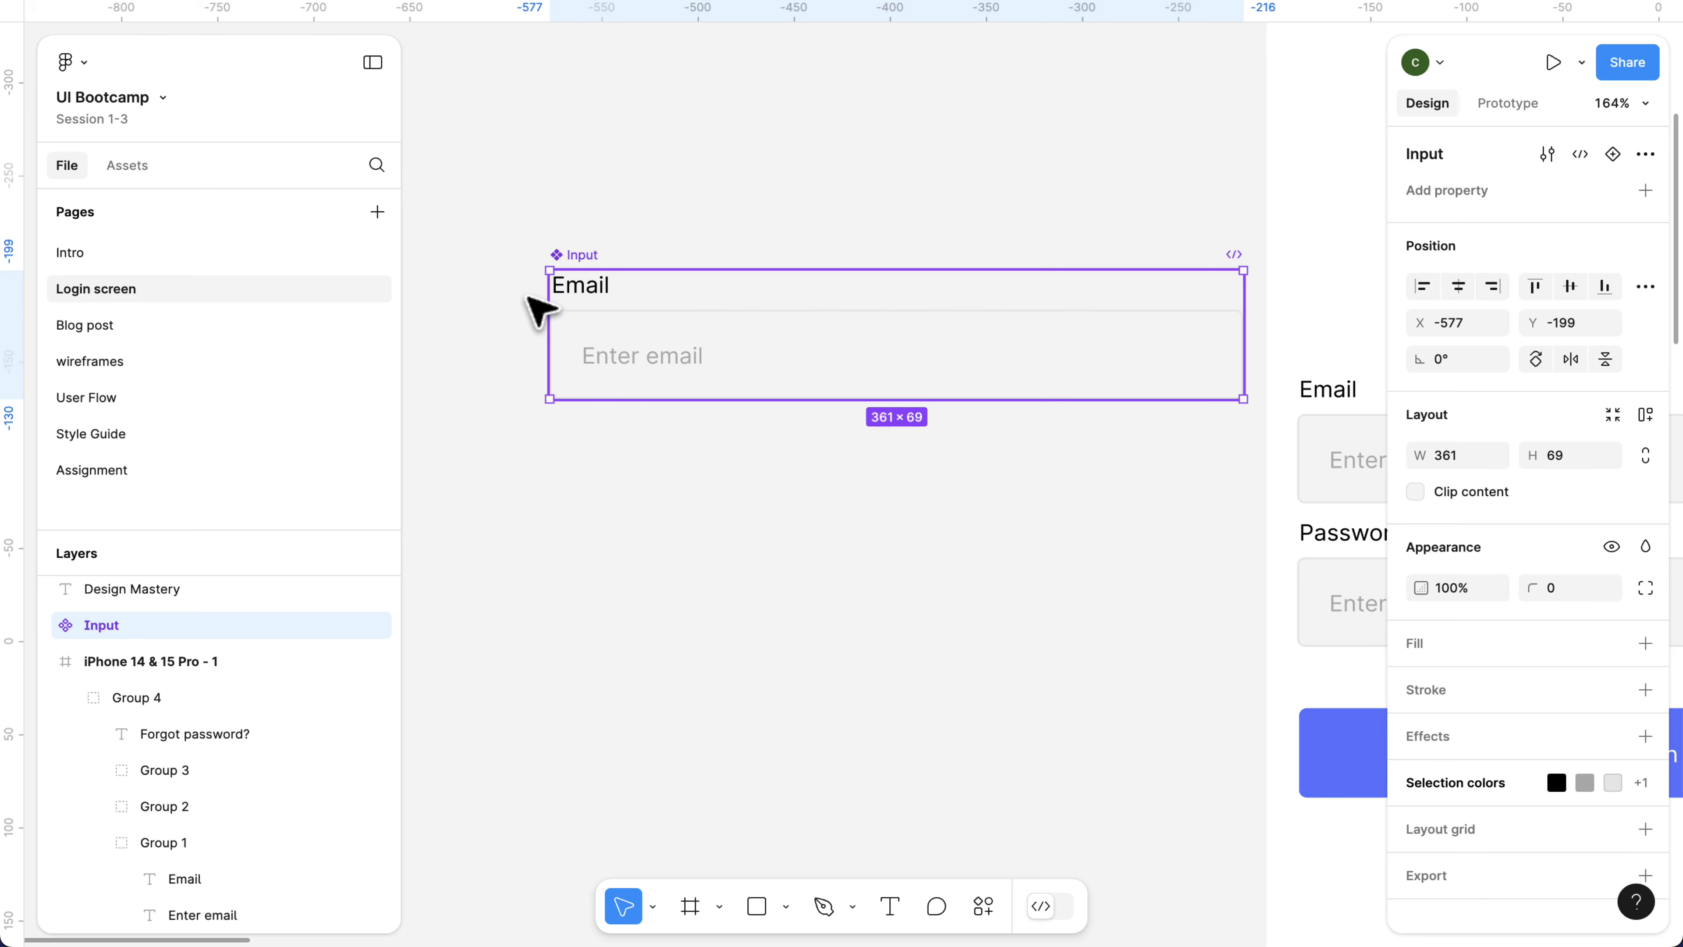
drag(550, 295, 487, 285)
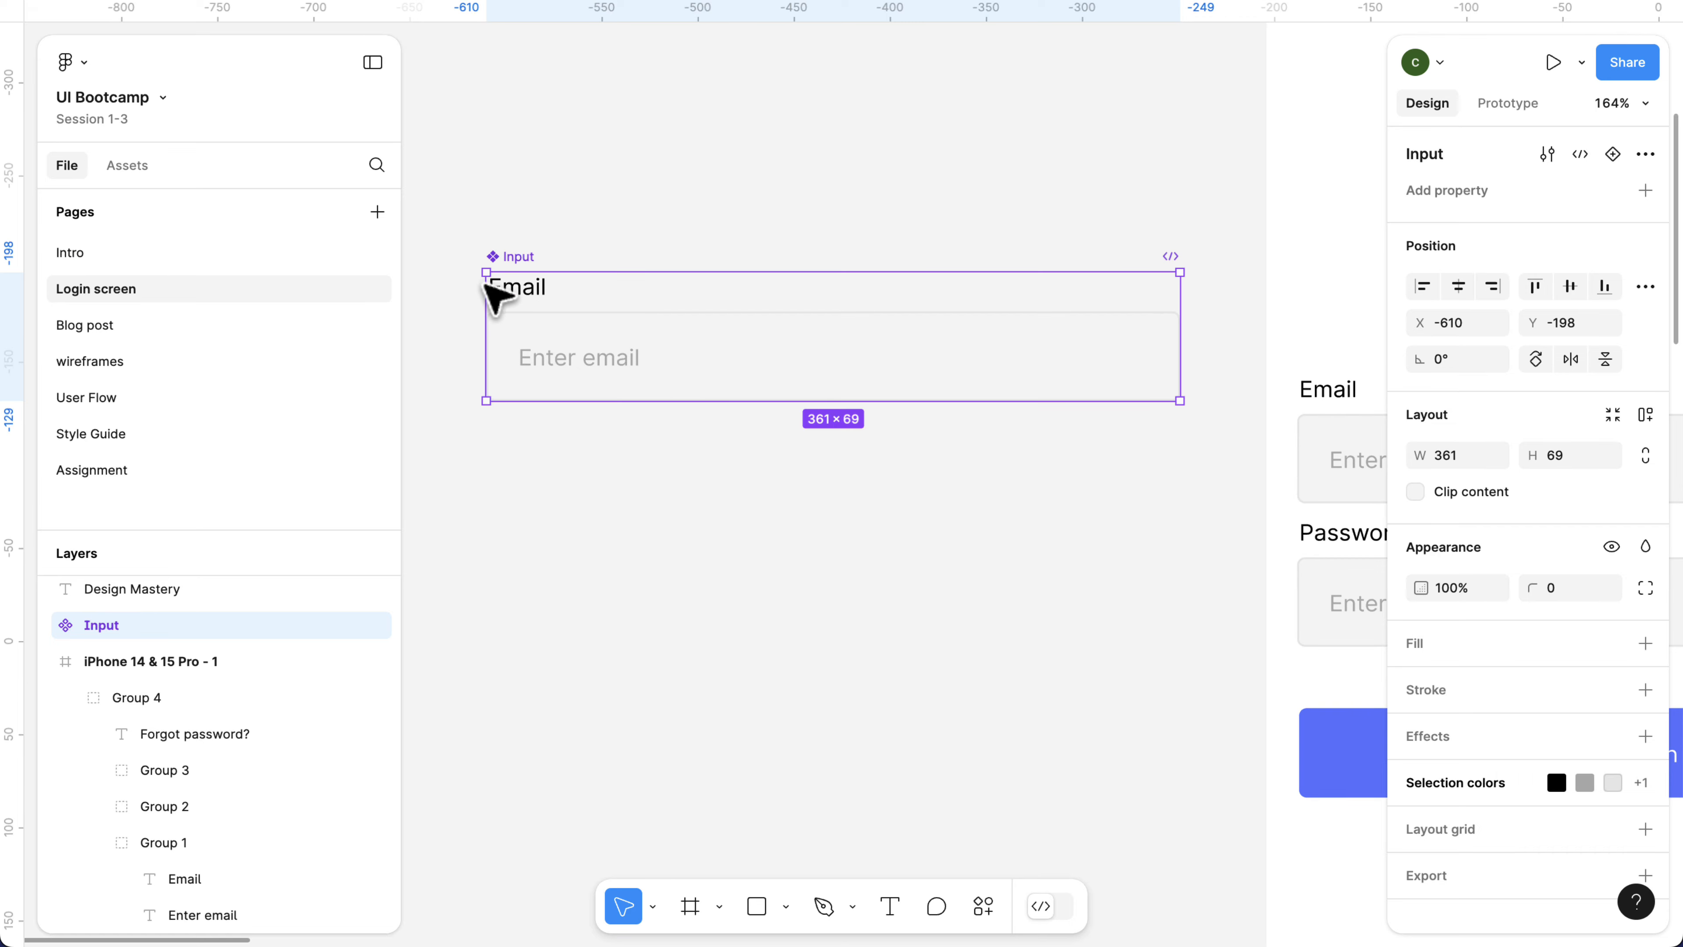
Create a text property named Label with the value Email from the Input component's Email text, and select the component.
scroll(497, 286, up, 1)
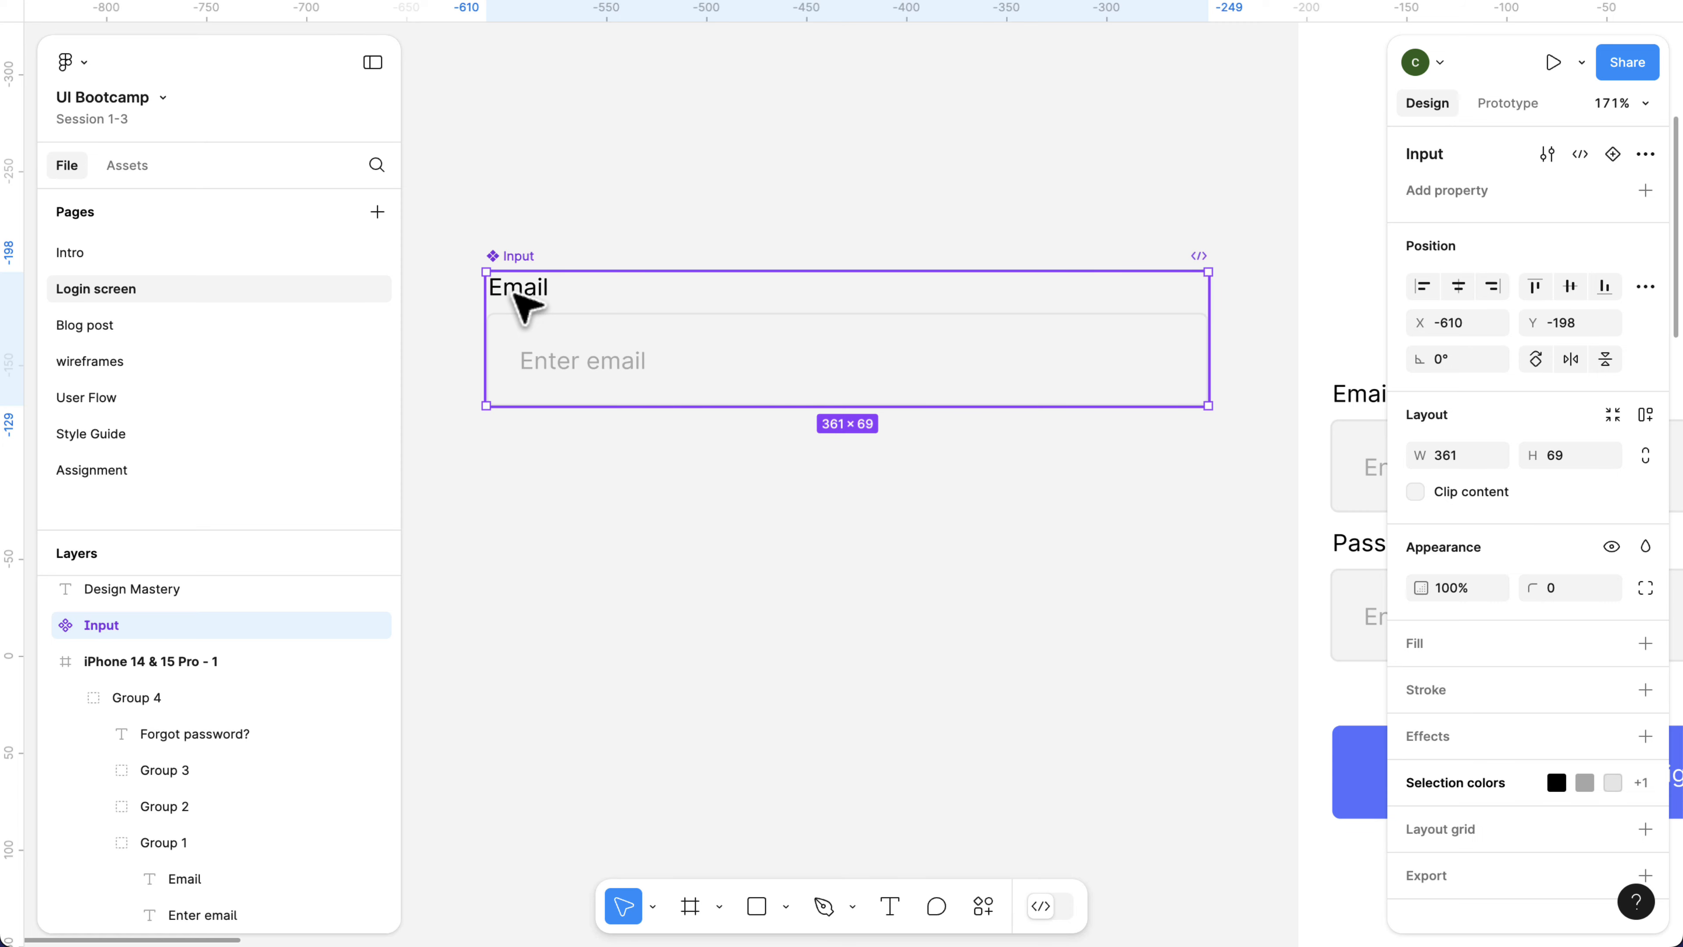
double_click(523, 301)
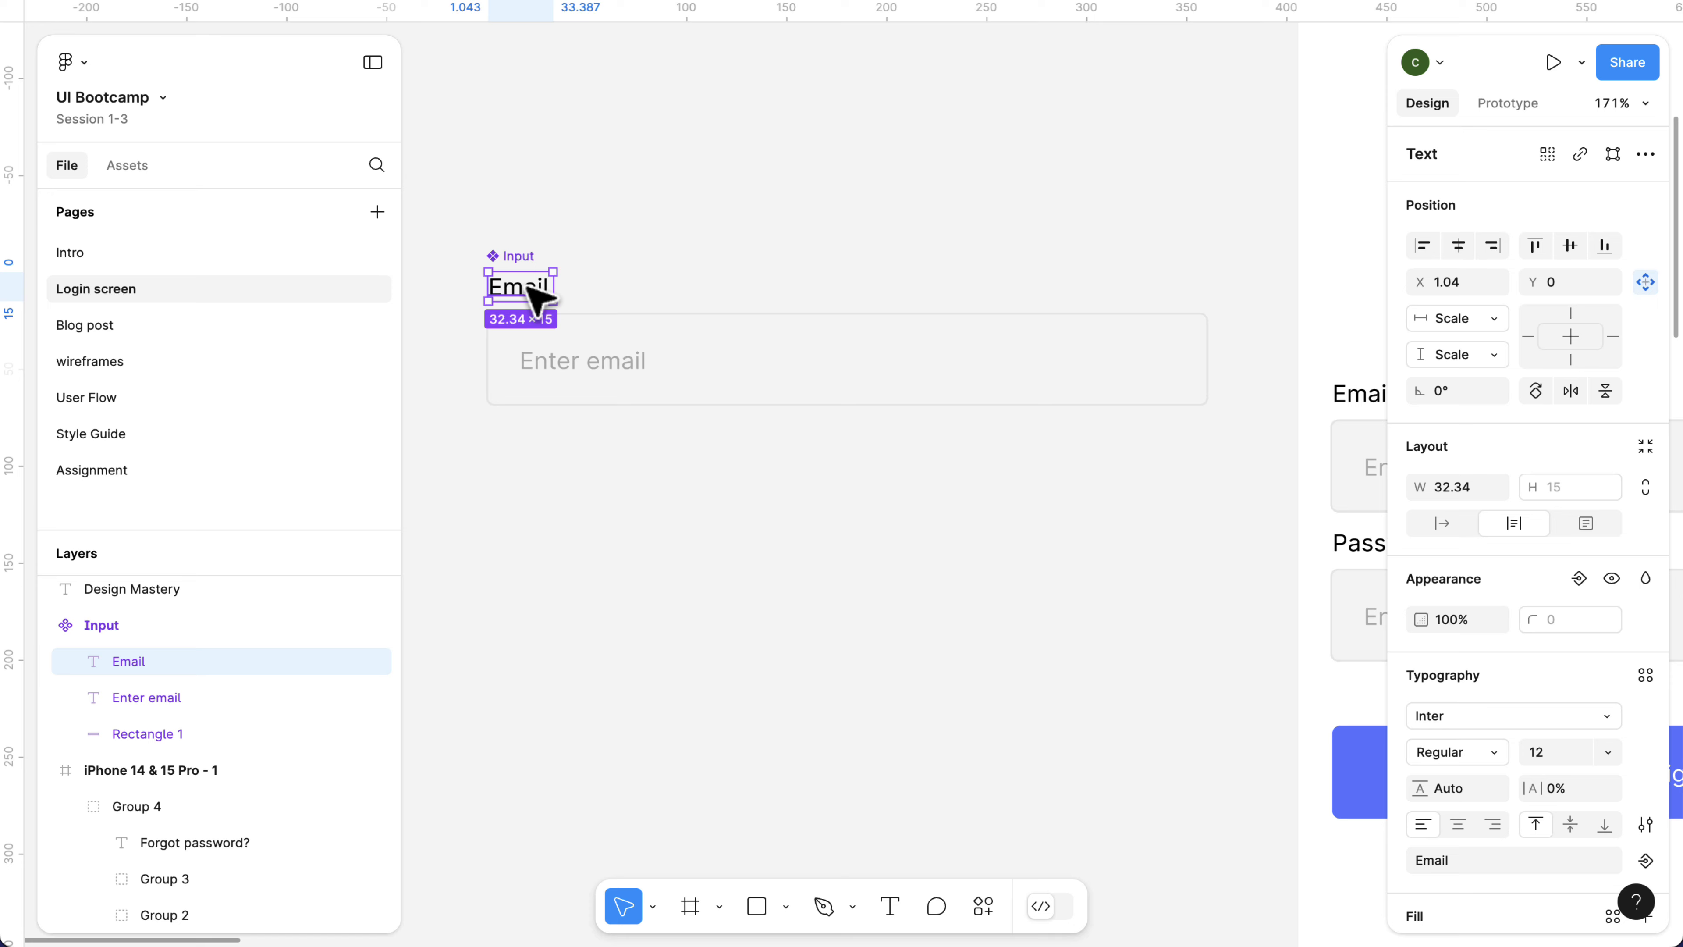
scroll(1566, 580, down, 5)
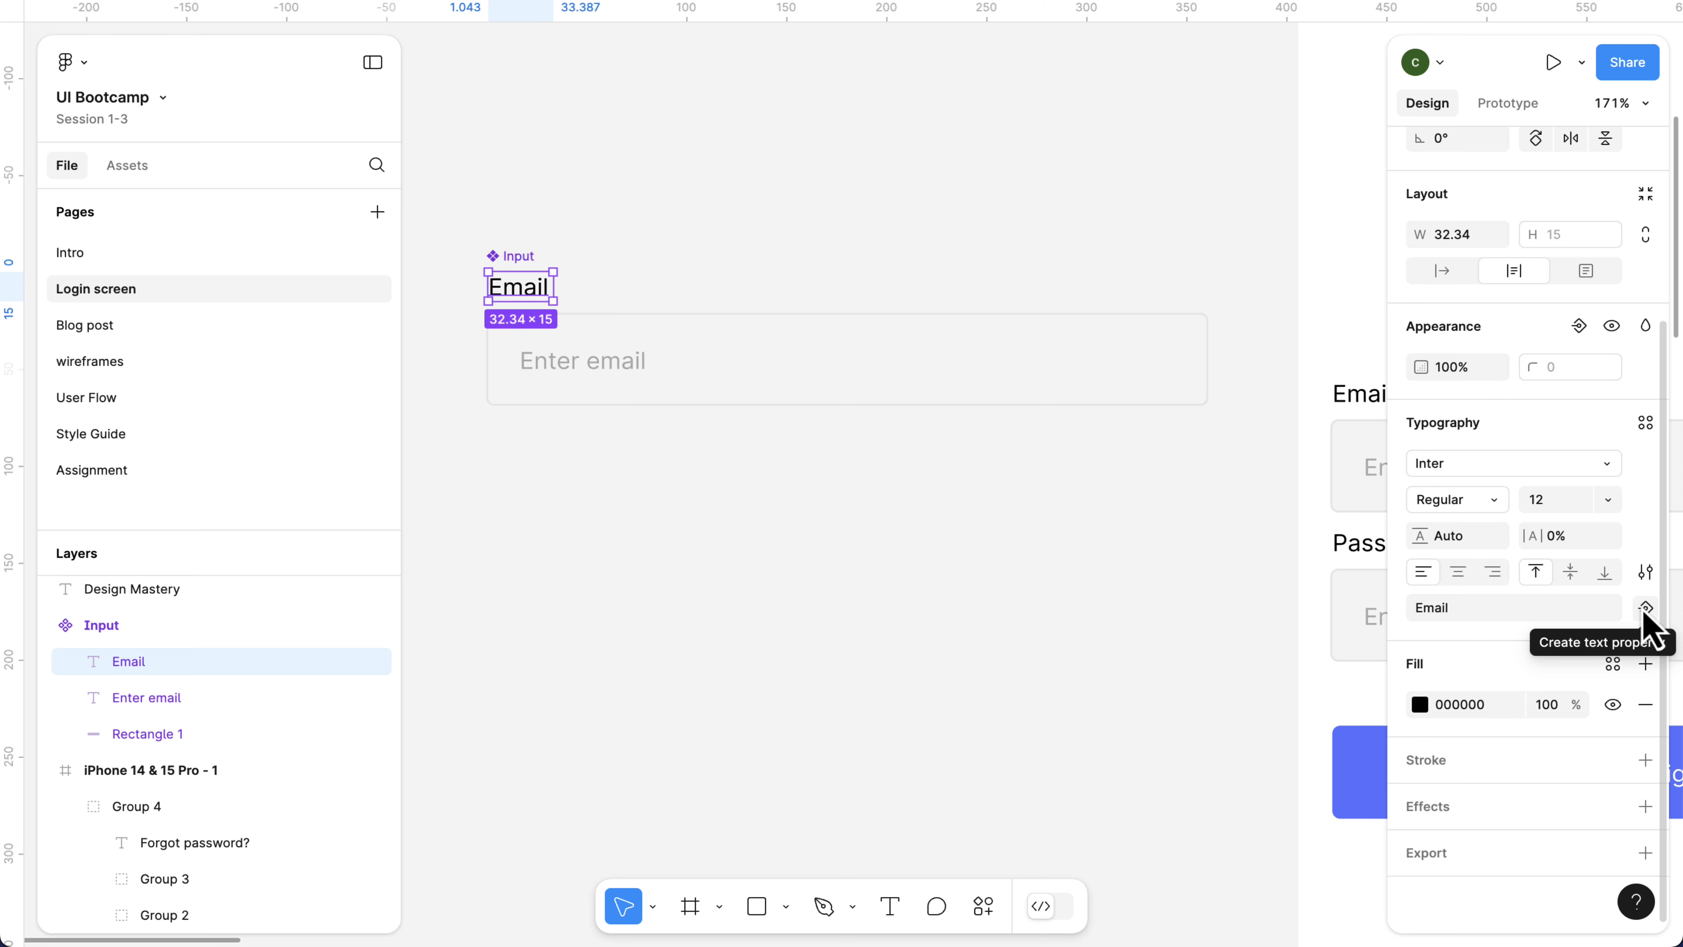
click(1646, 608)
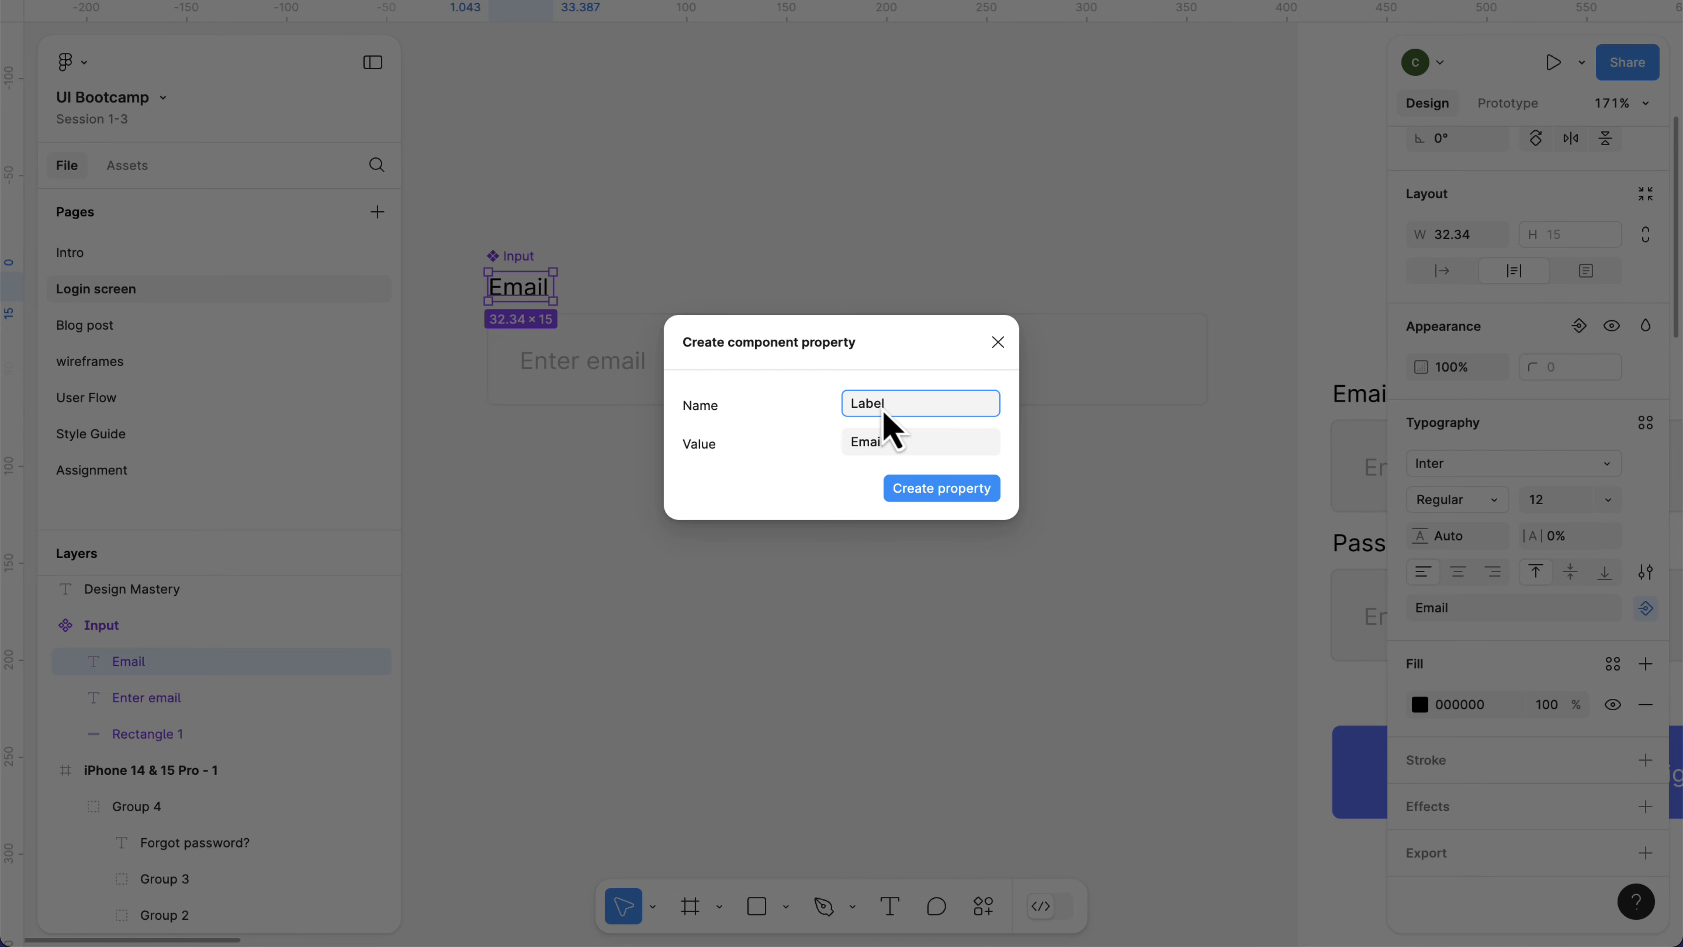
click(933, 499)
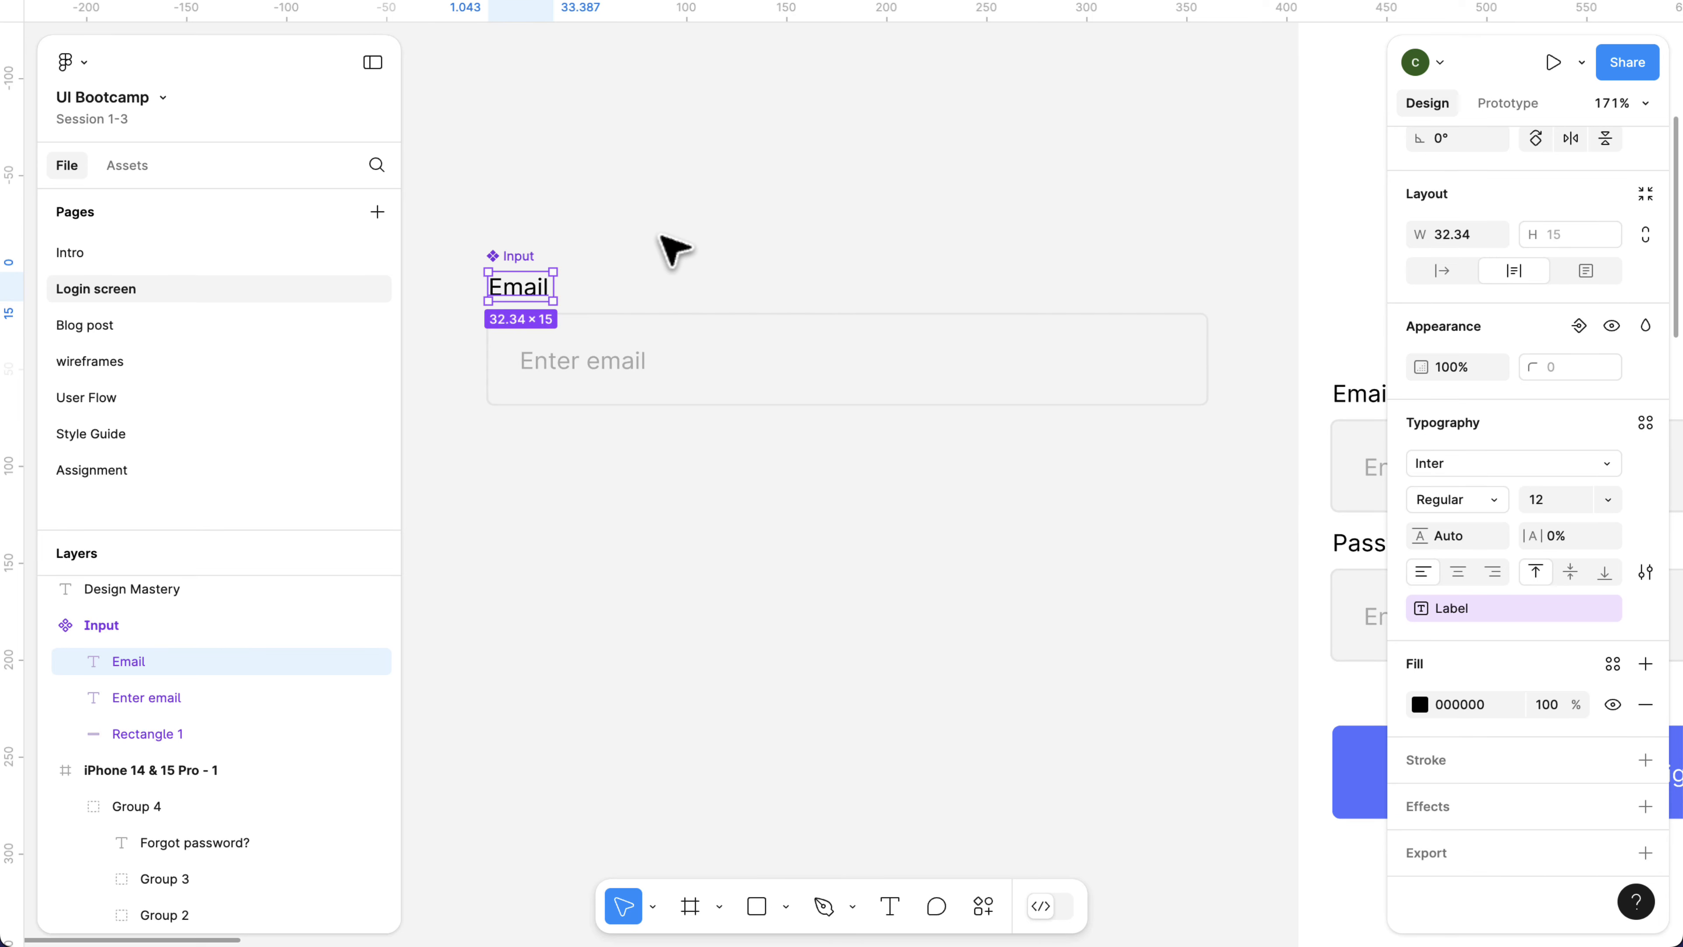
click(603, 235)
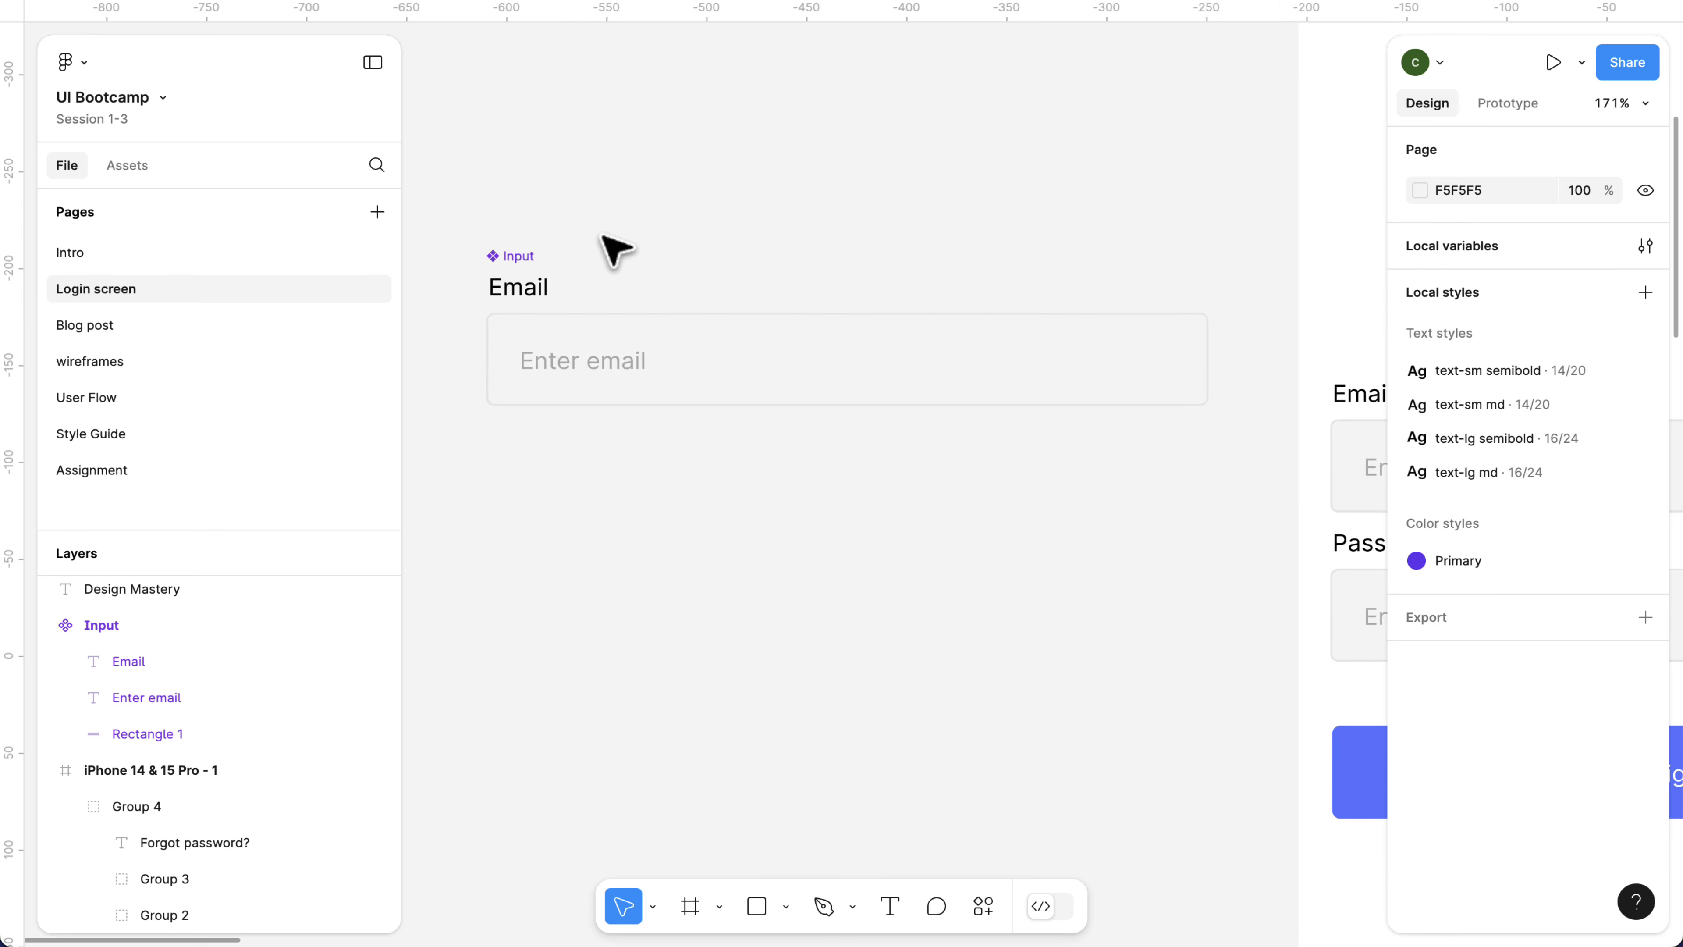
click(530, 265)
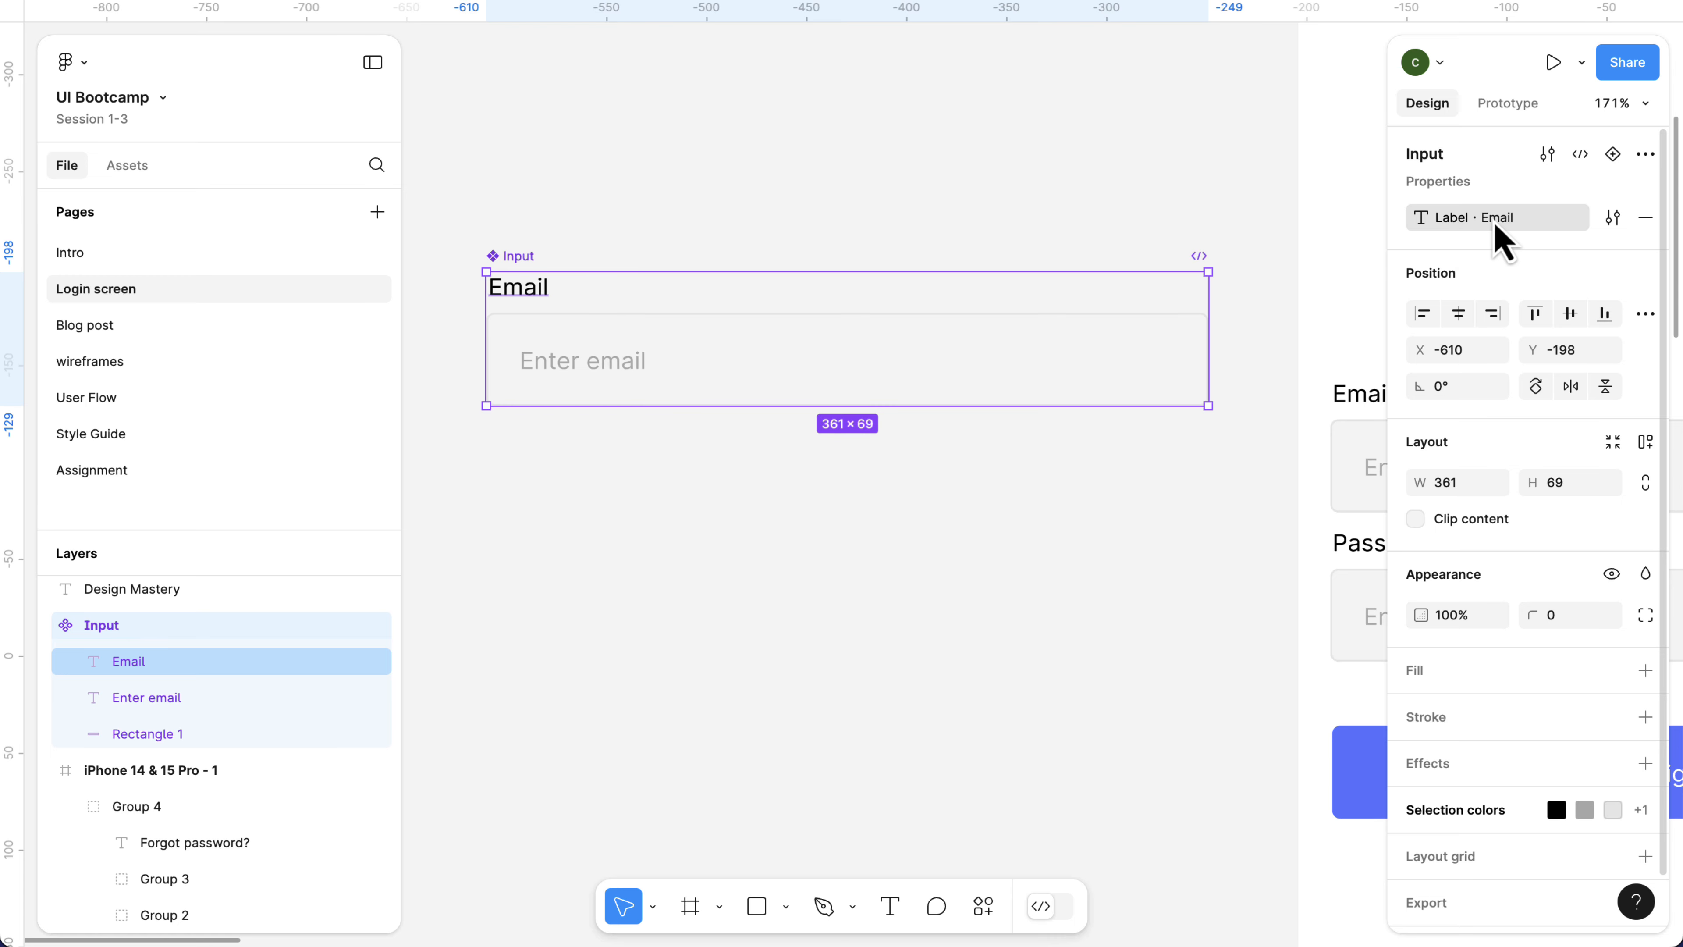
Create a text property named Placeholder with the value Enter email from the Input component's placeholder text, and select the component.
double_click(584, 376)
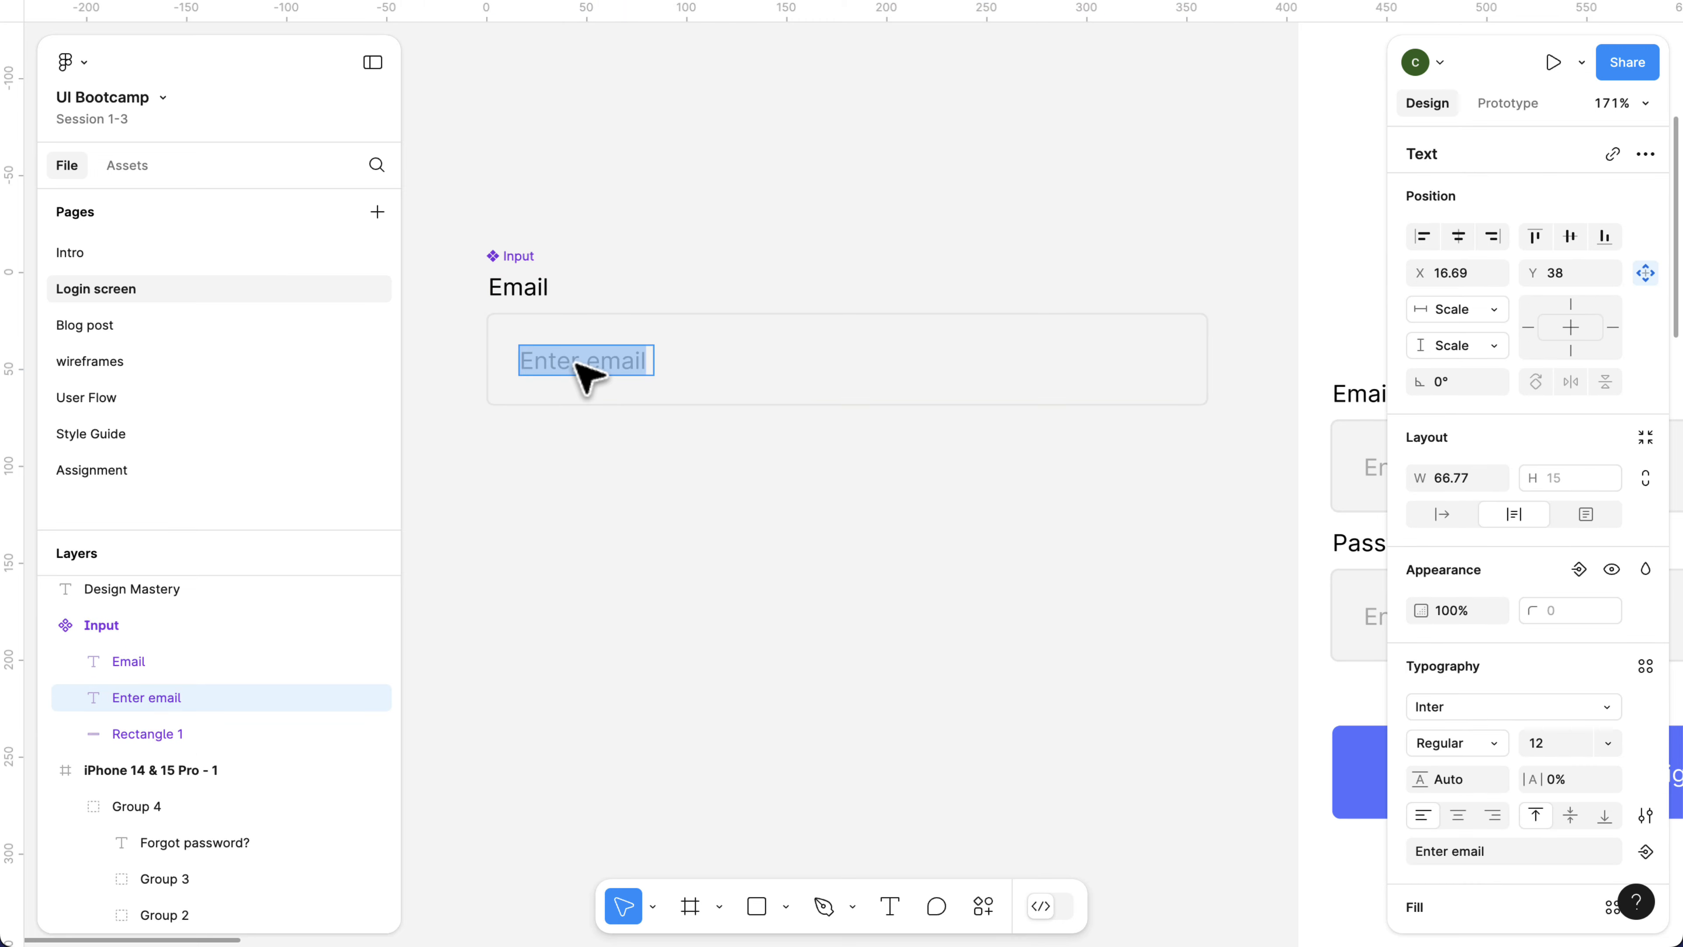
key(Escape)
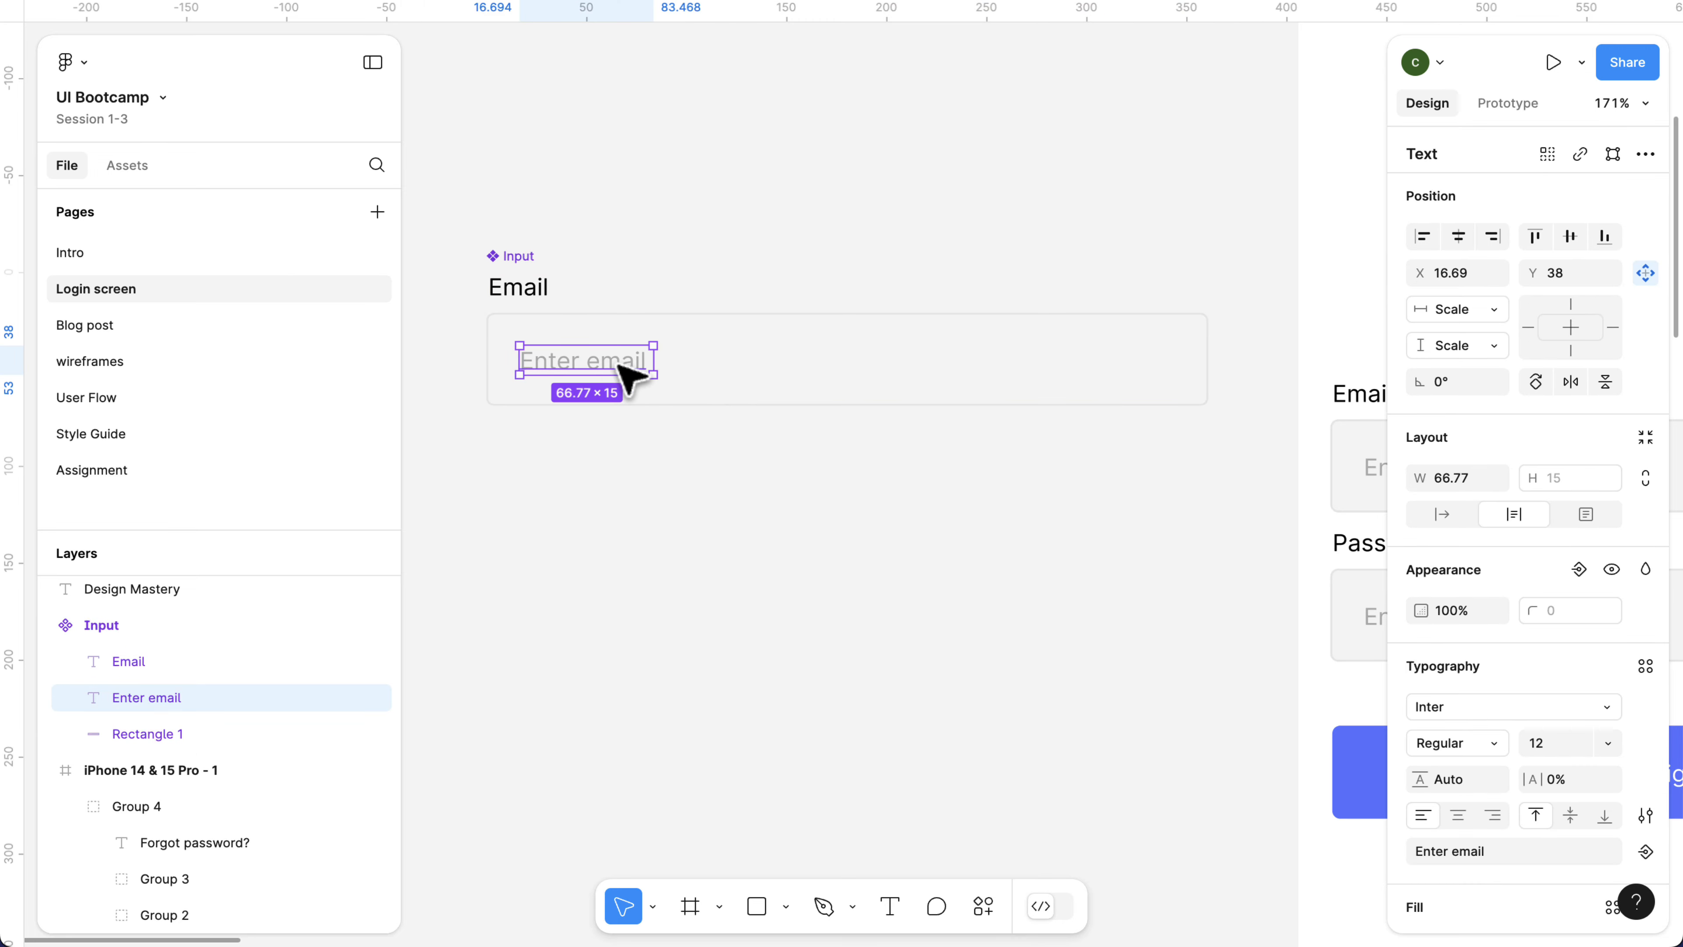
scroll(1566, 628, down, 4)
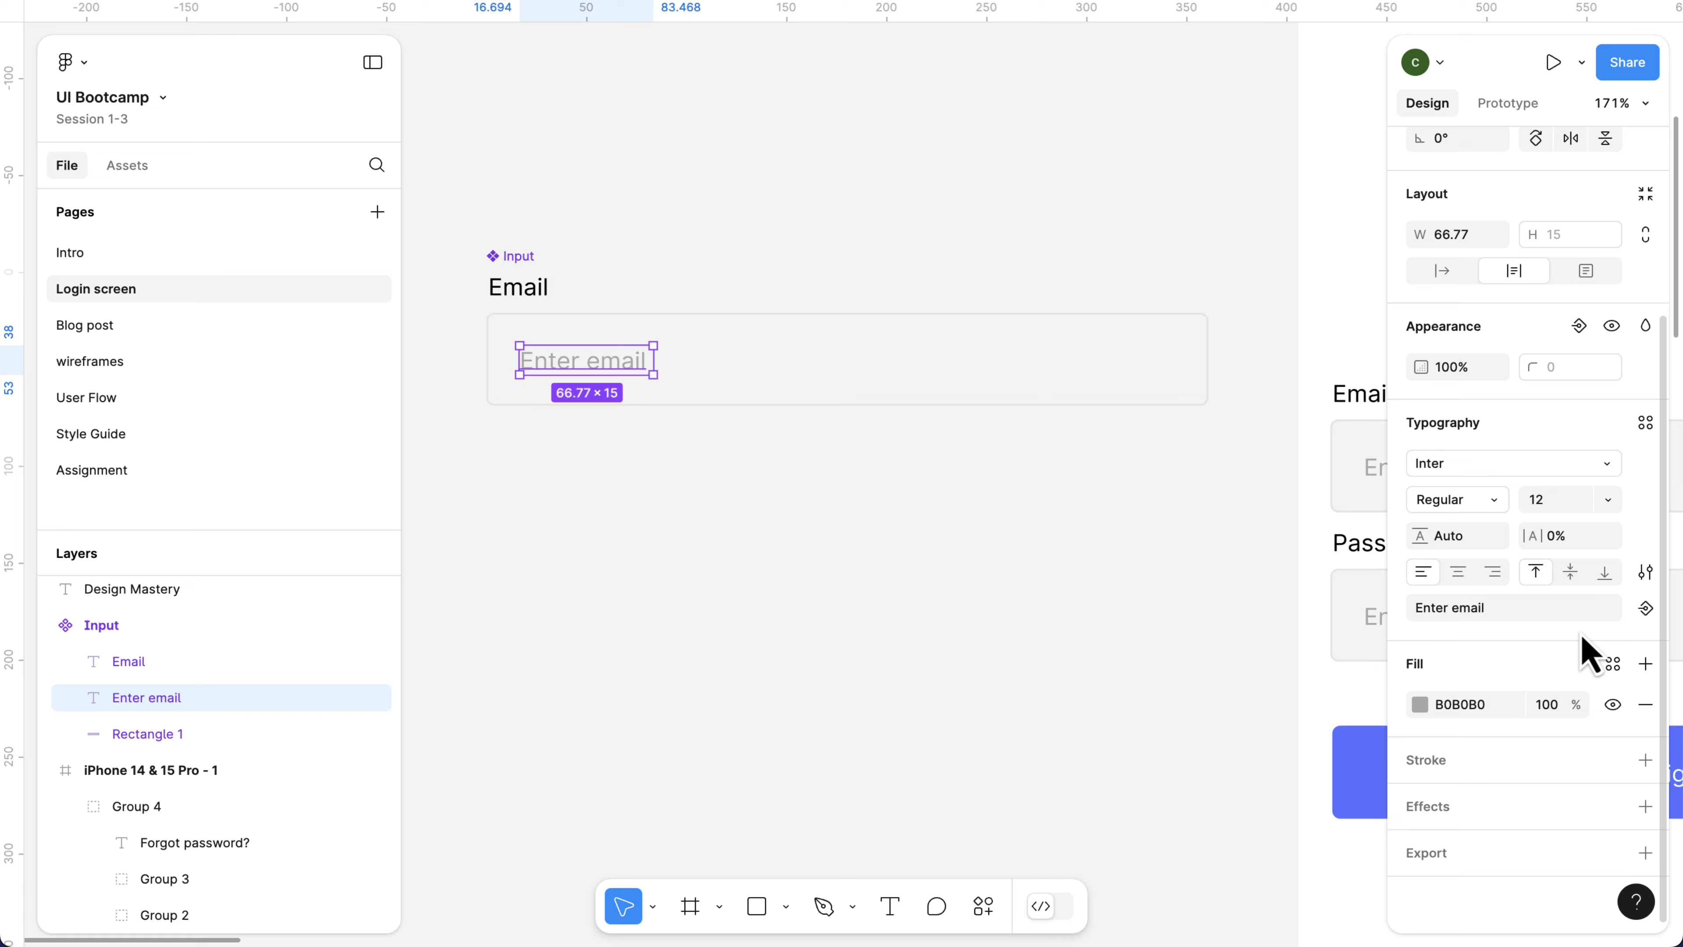
click(1646, 609)
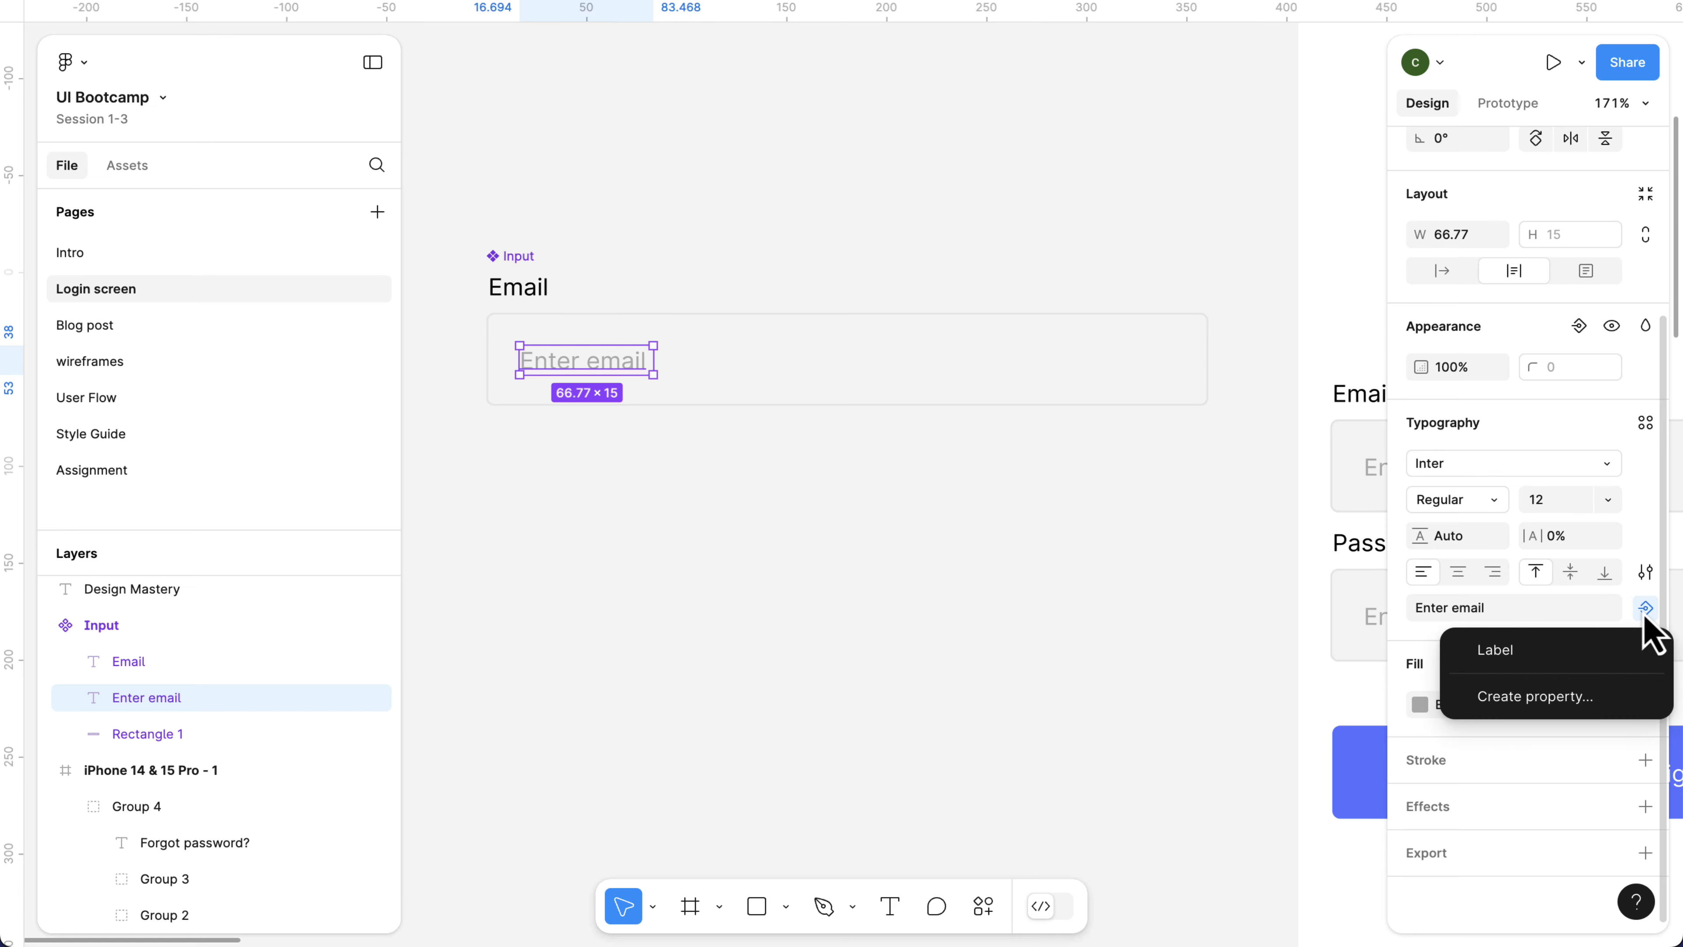
click(1570, 698)
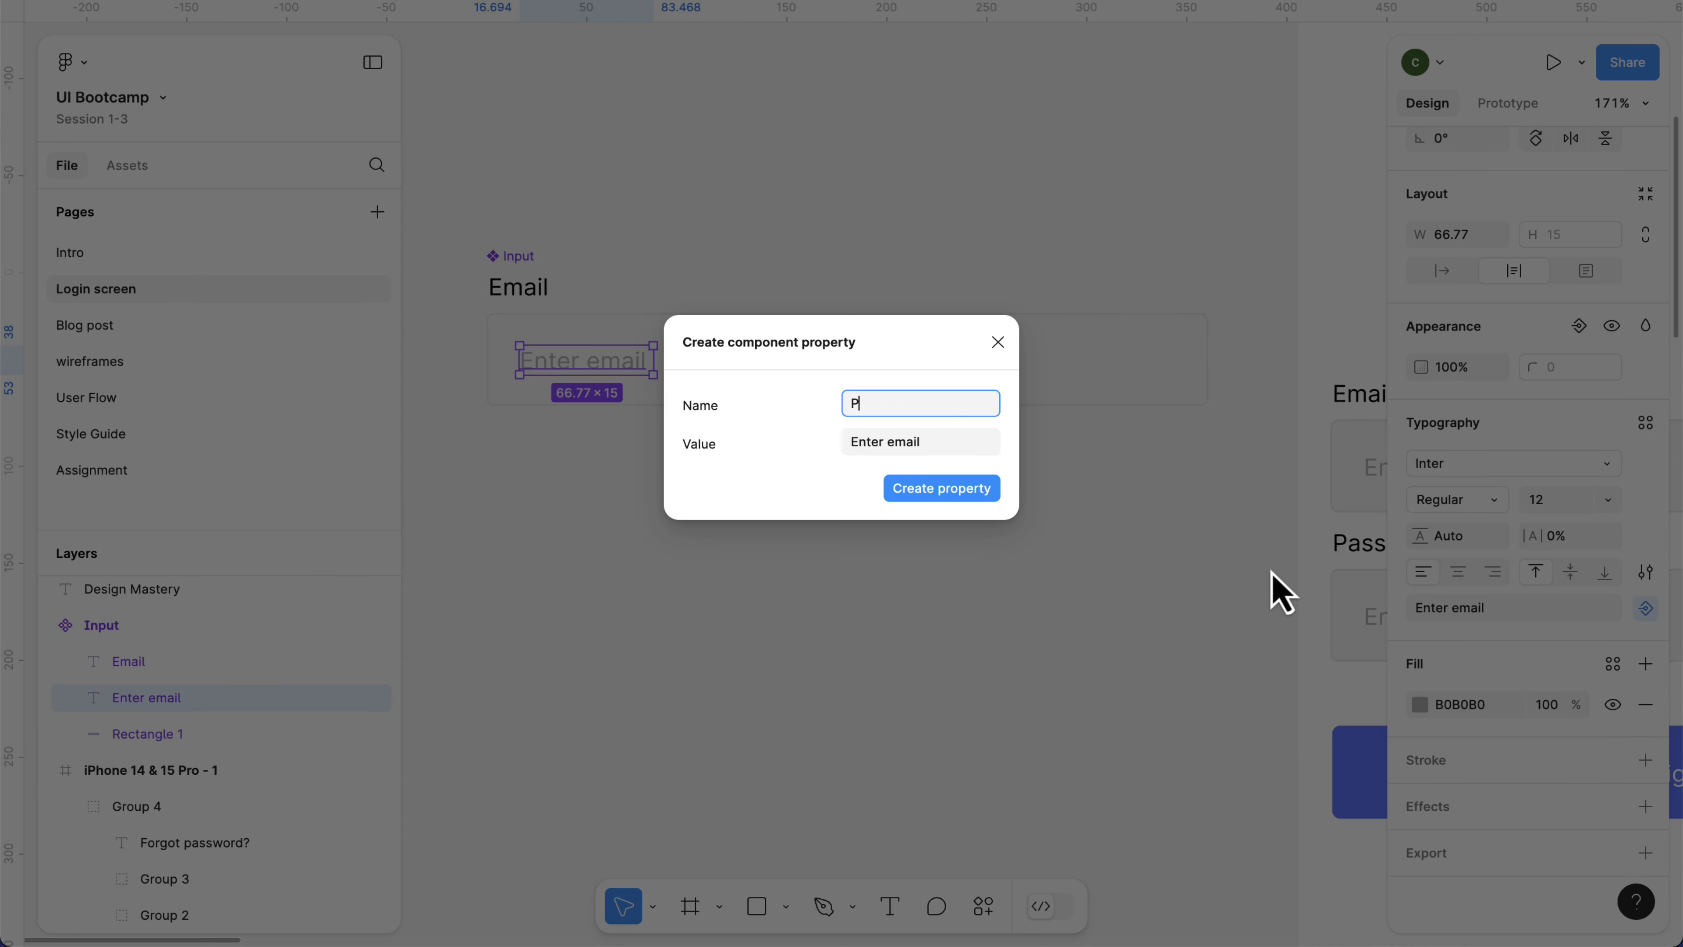
text(Placeholder)
click(928, 498)
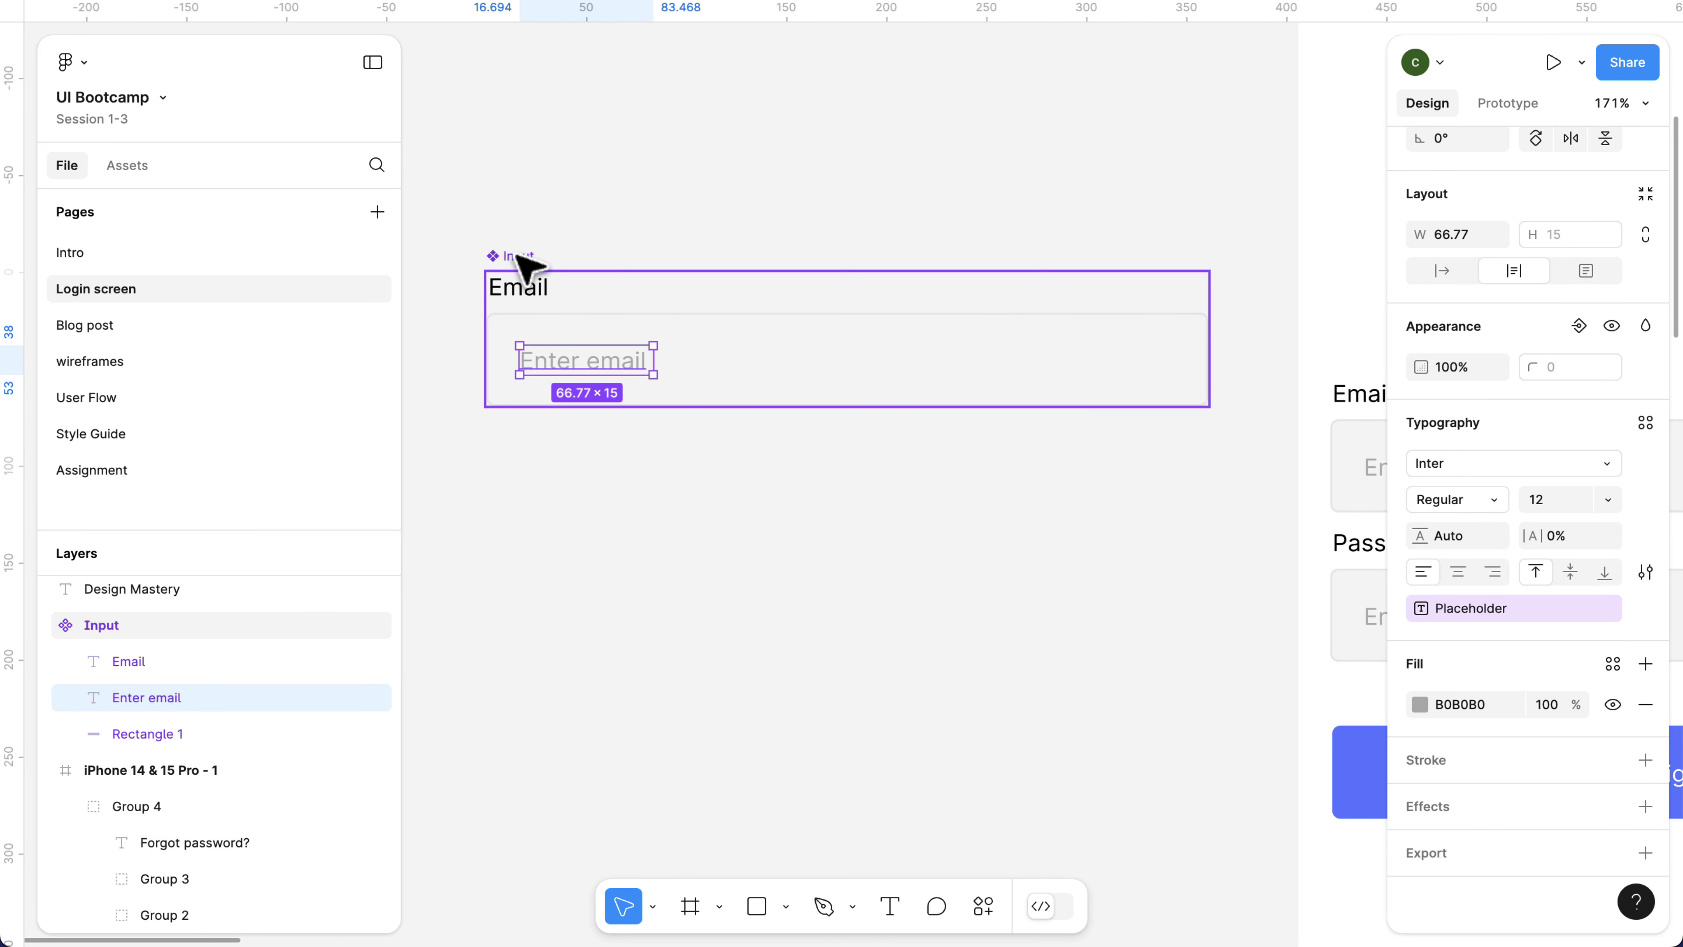
click(520, 258)
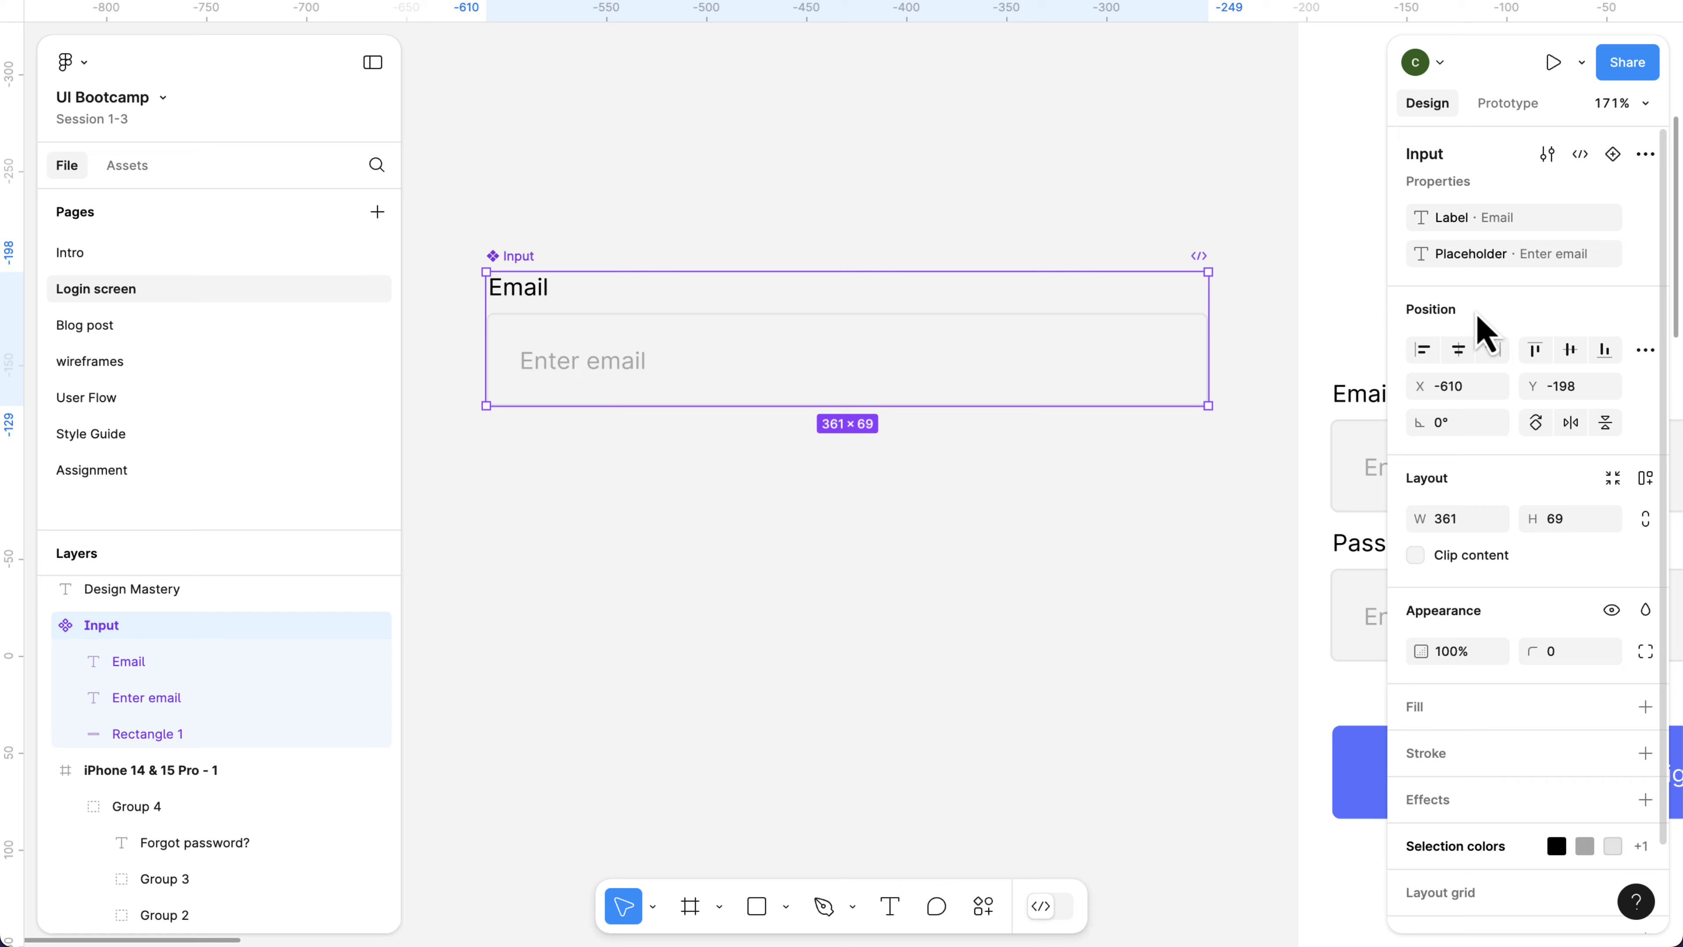
Add an iPhone 14 & 15 Pro frame and move it to about X 5171, Y -558, clear of the MacBook frame.
scroll(808, 507, down, 8)
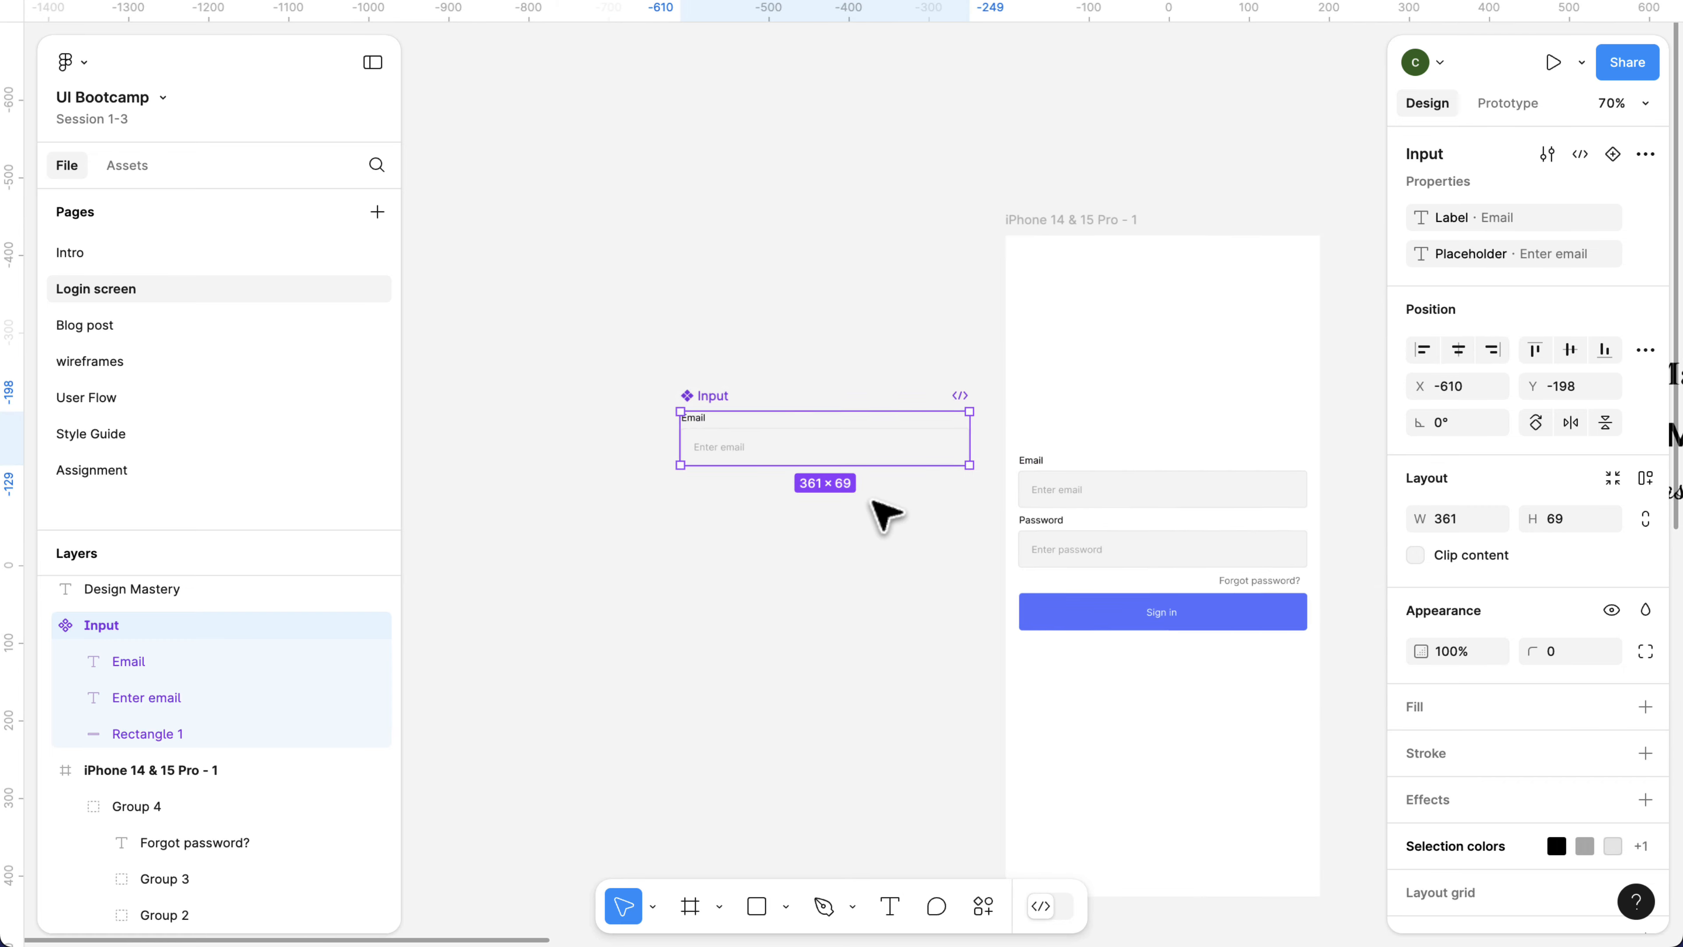
scroll(1103, 534, down, 3)
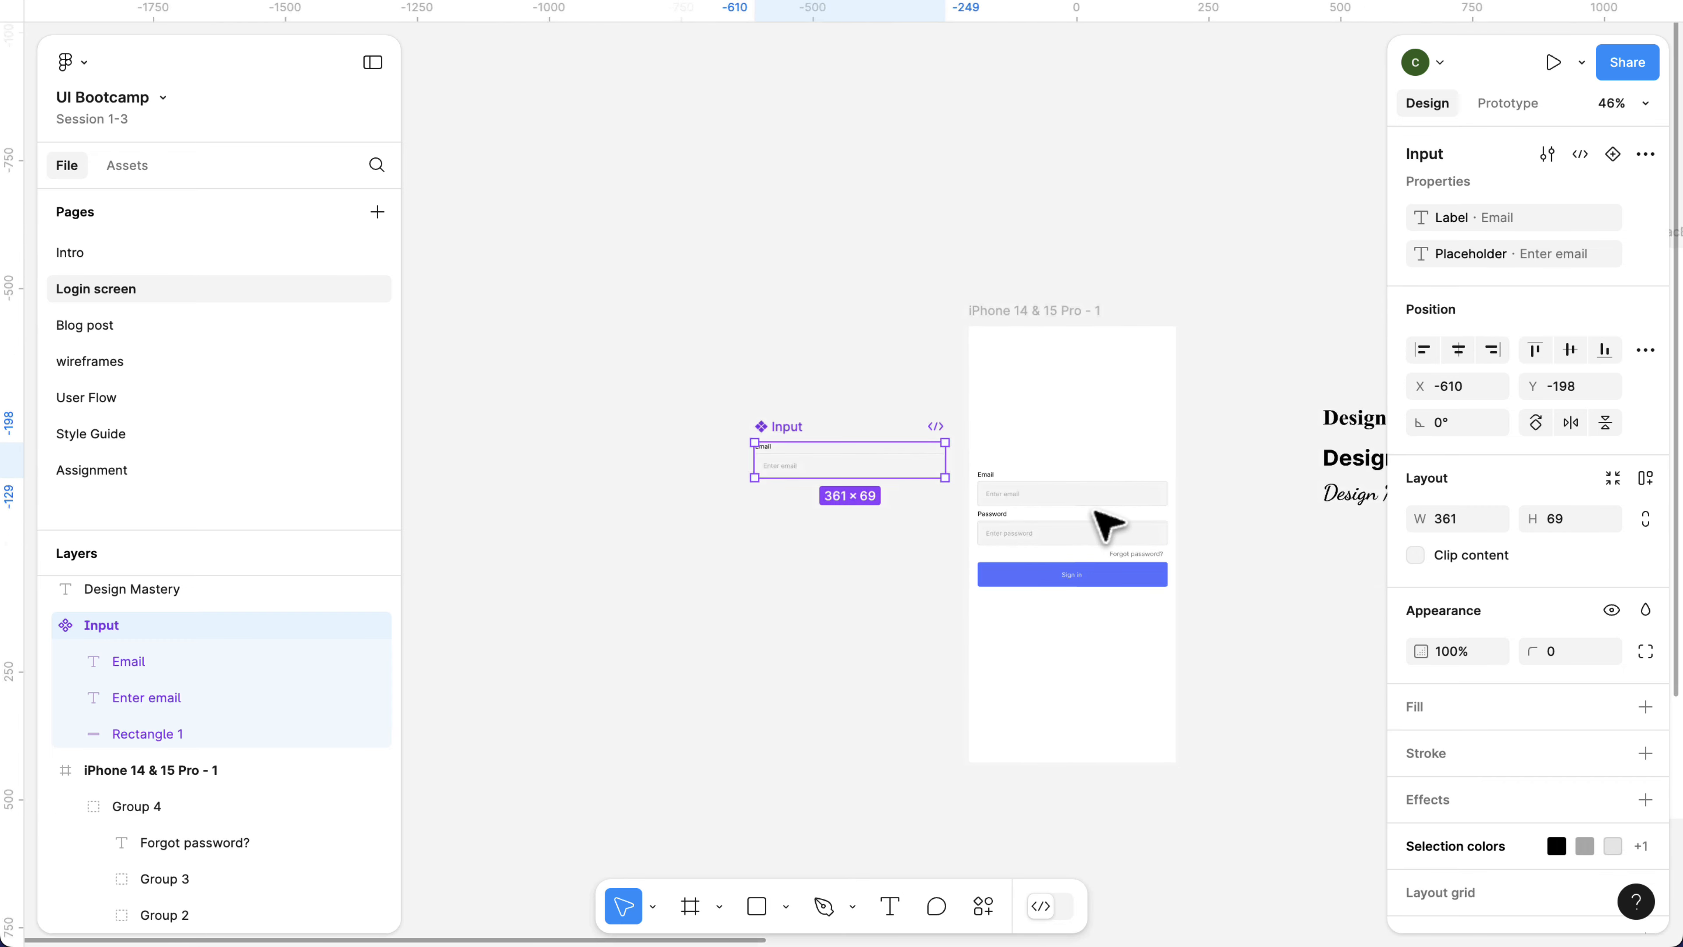
click(693, 912)
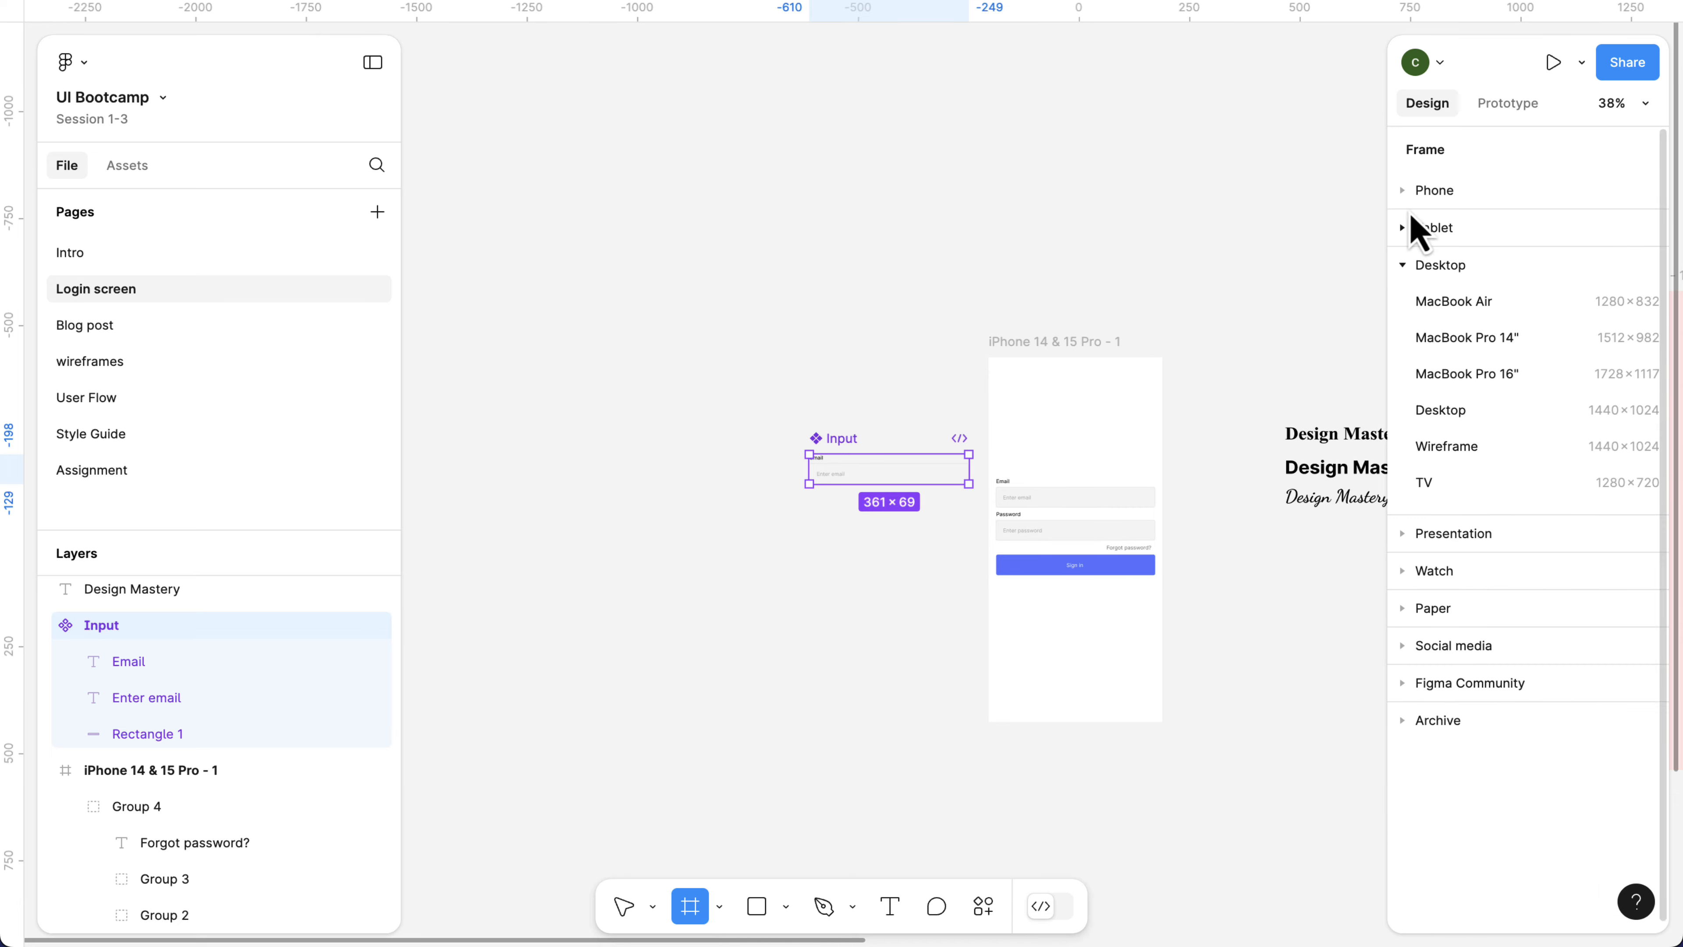
click(1403, 195)
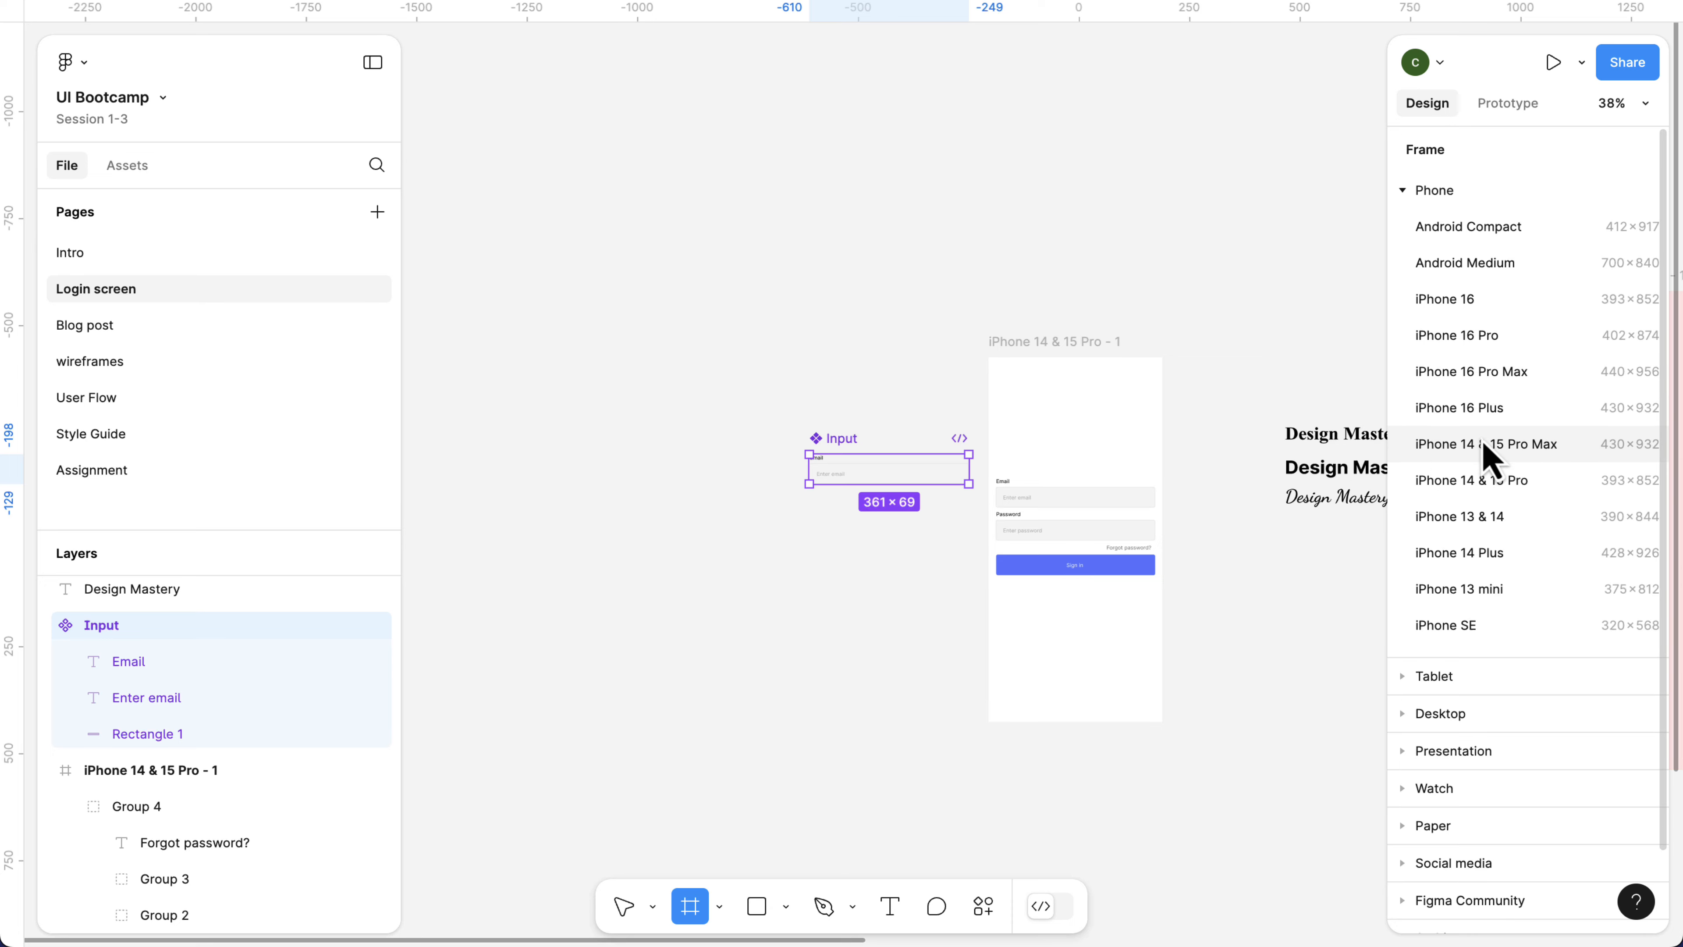
click(1472, 494)
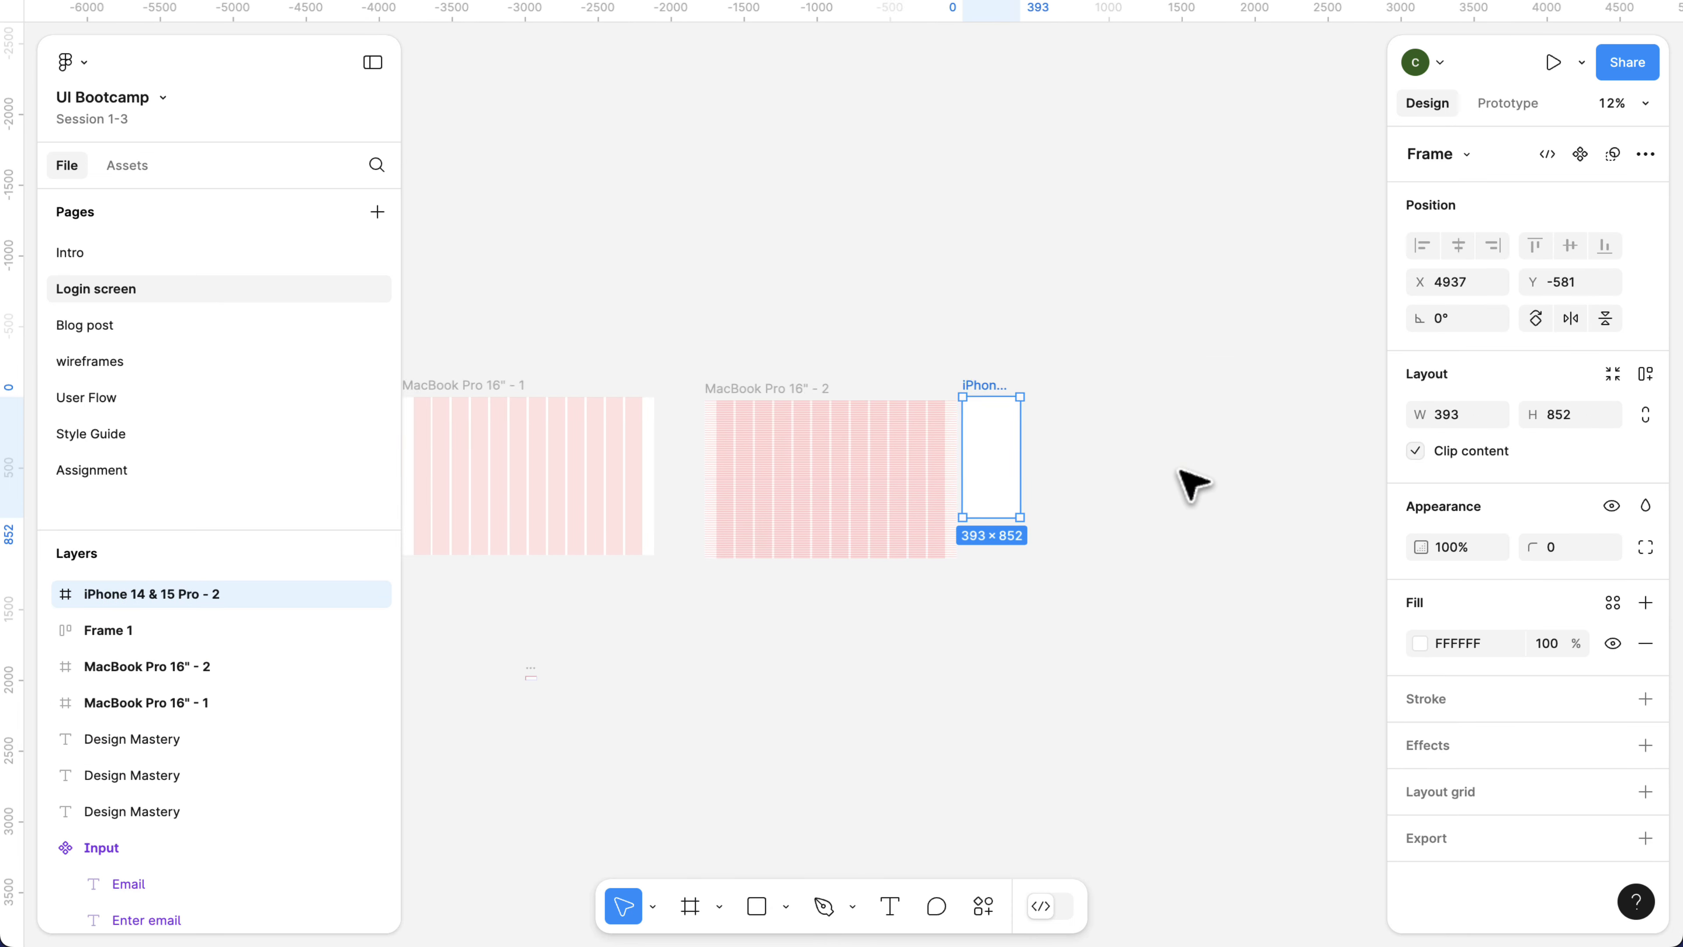
scroll(994, 451, right, 2)
scroll(918, 431, up, 5)
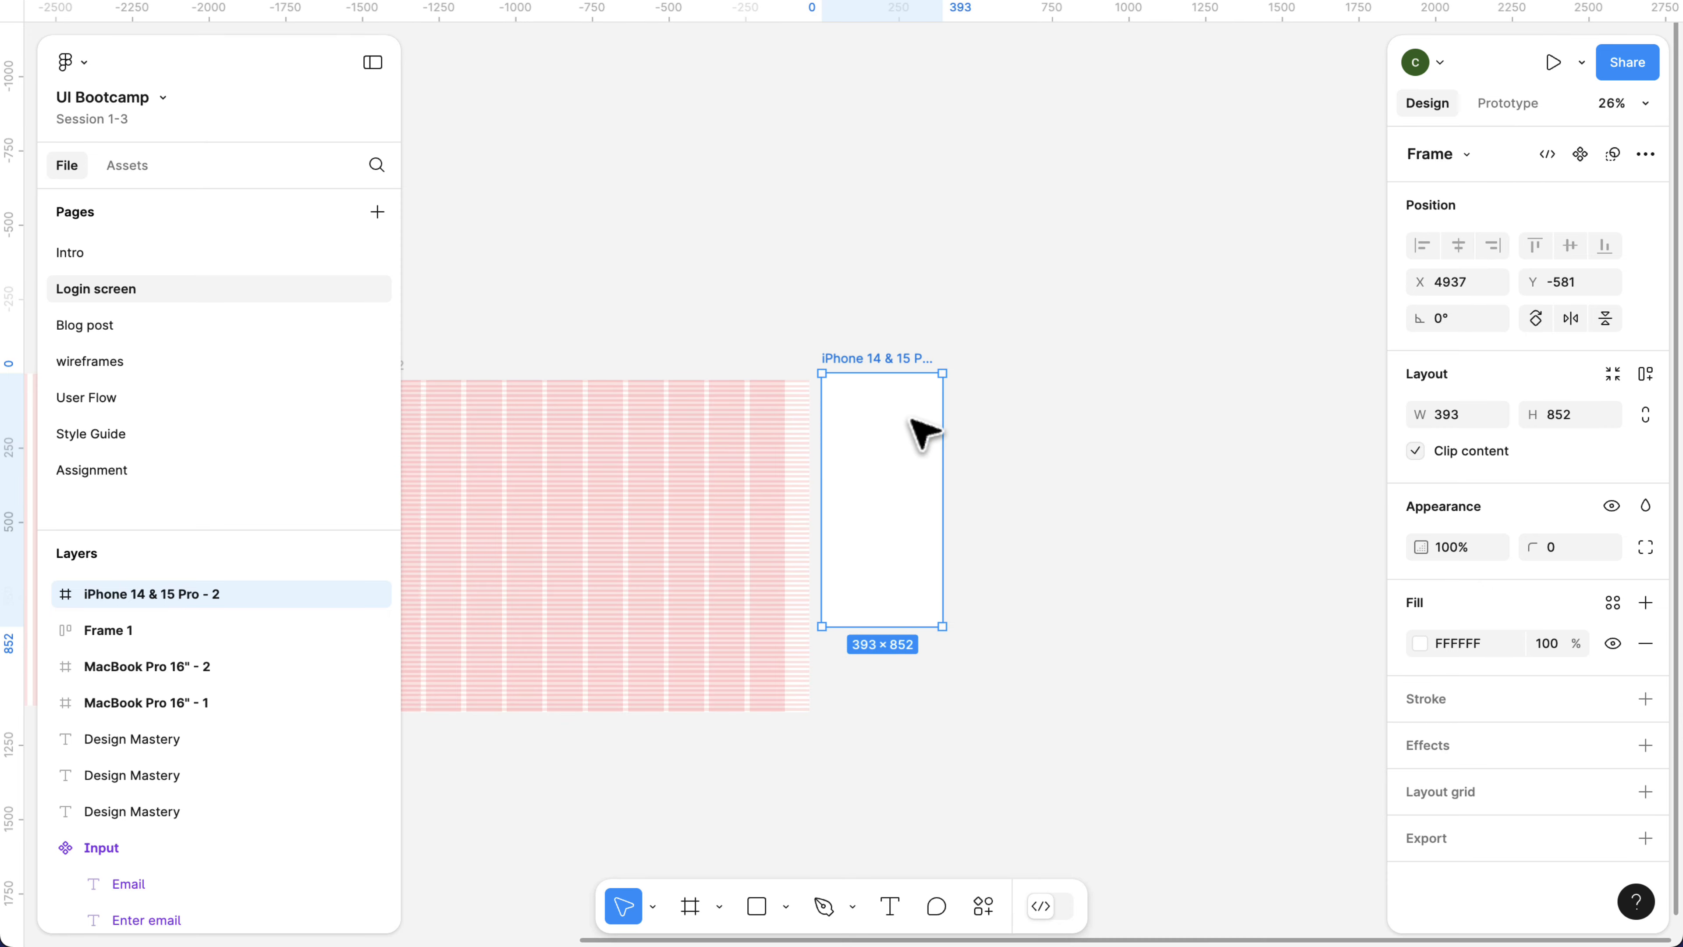
scroll(913, 422, up, 3)
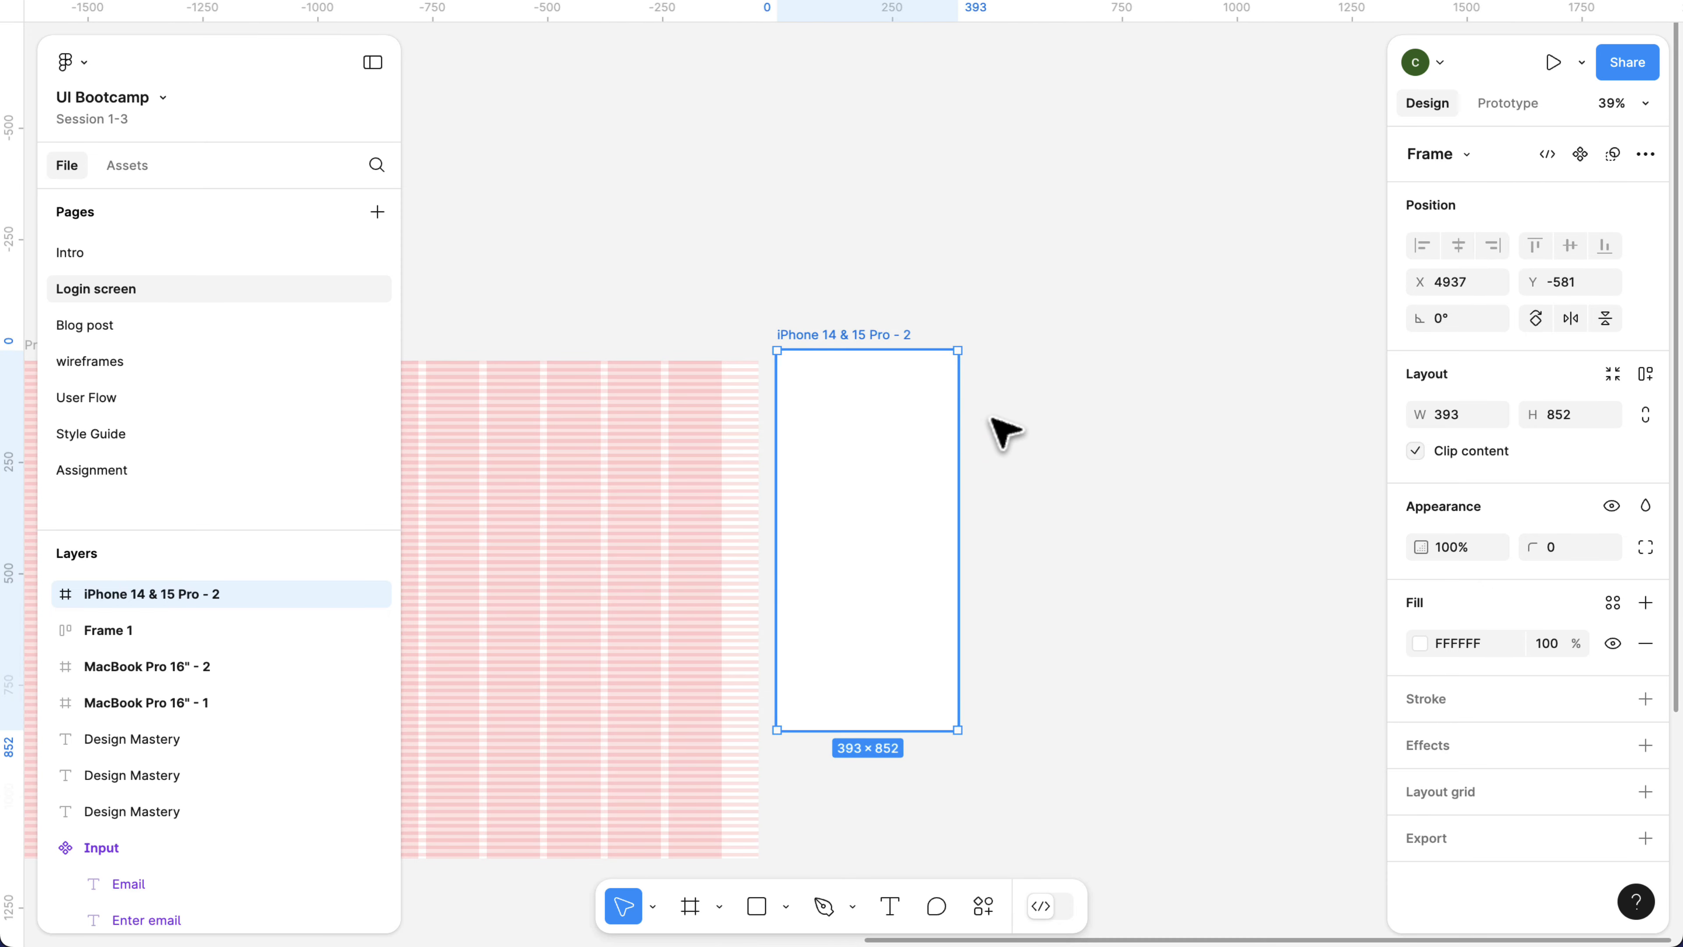
drag(880, 395, 987, 406)
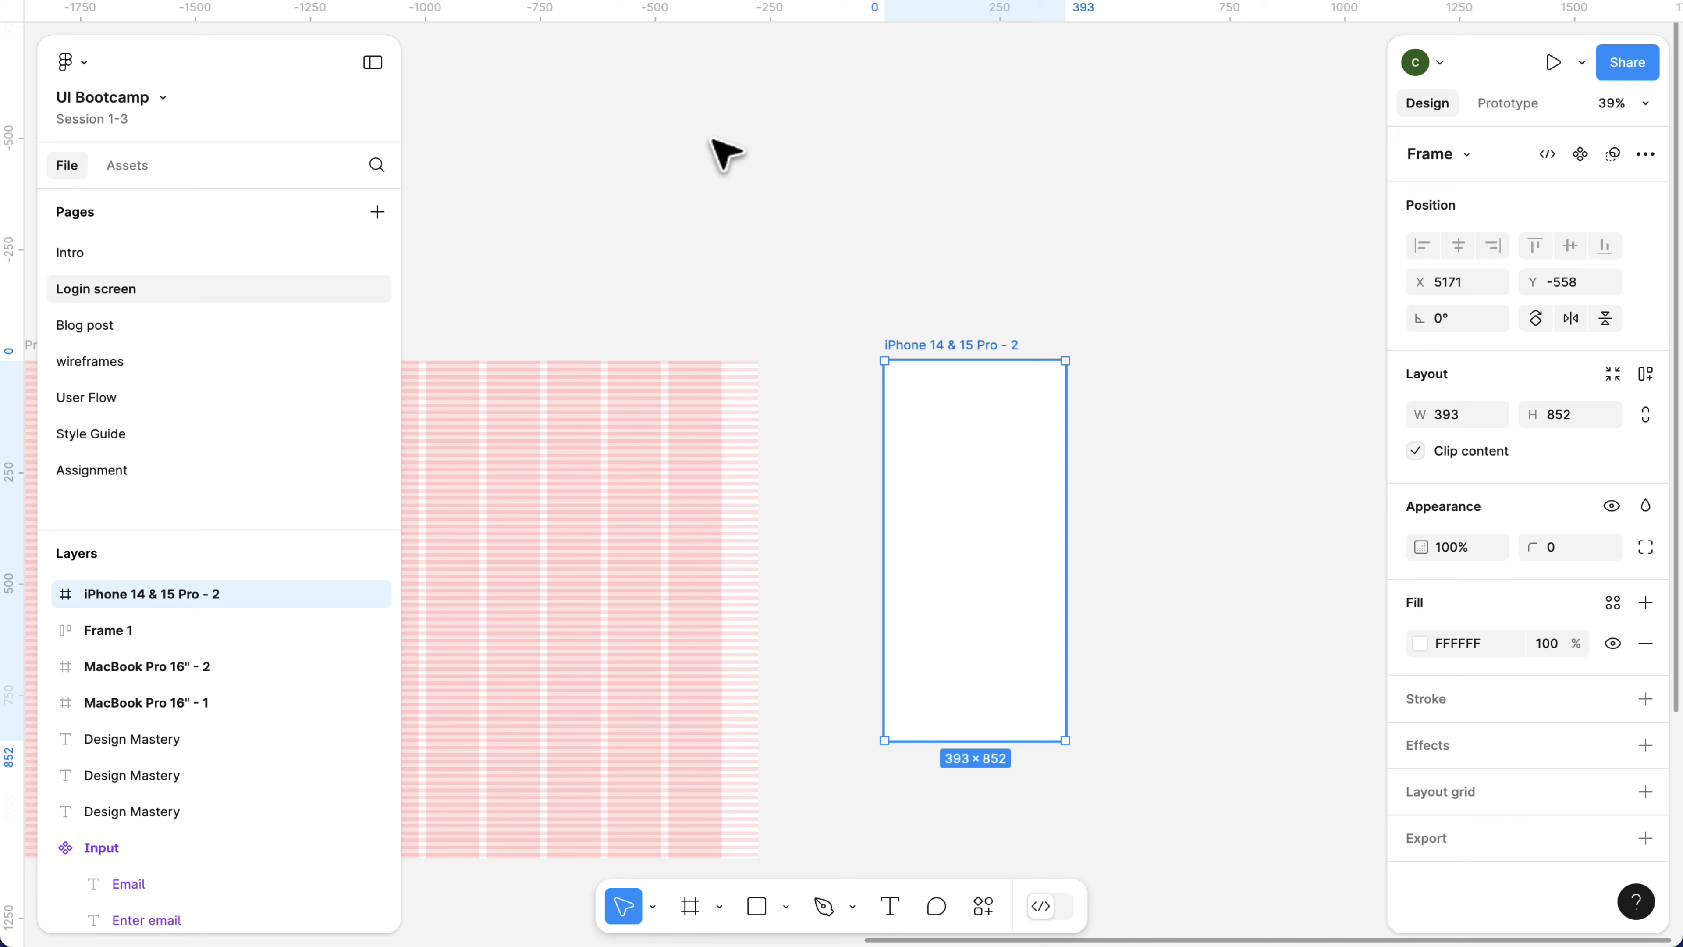
Insert an Input instance from the Login screen local assets into the new iPhone frame at about X 22, Y 150, and return to the layer list.
click(127, 167)
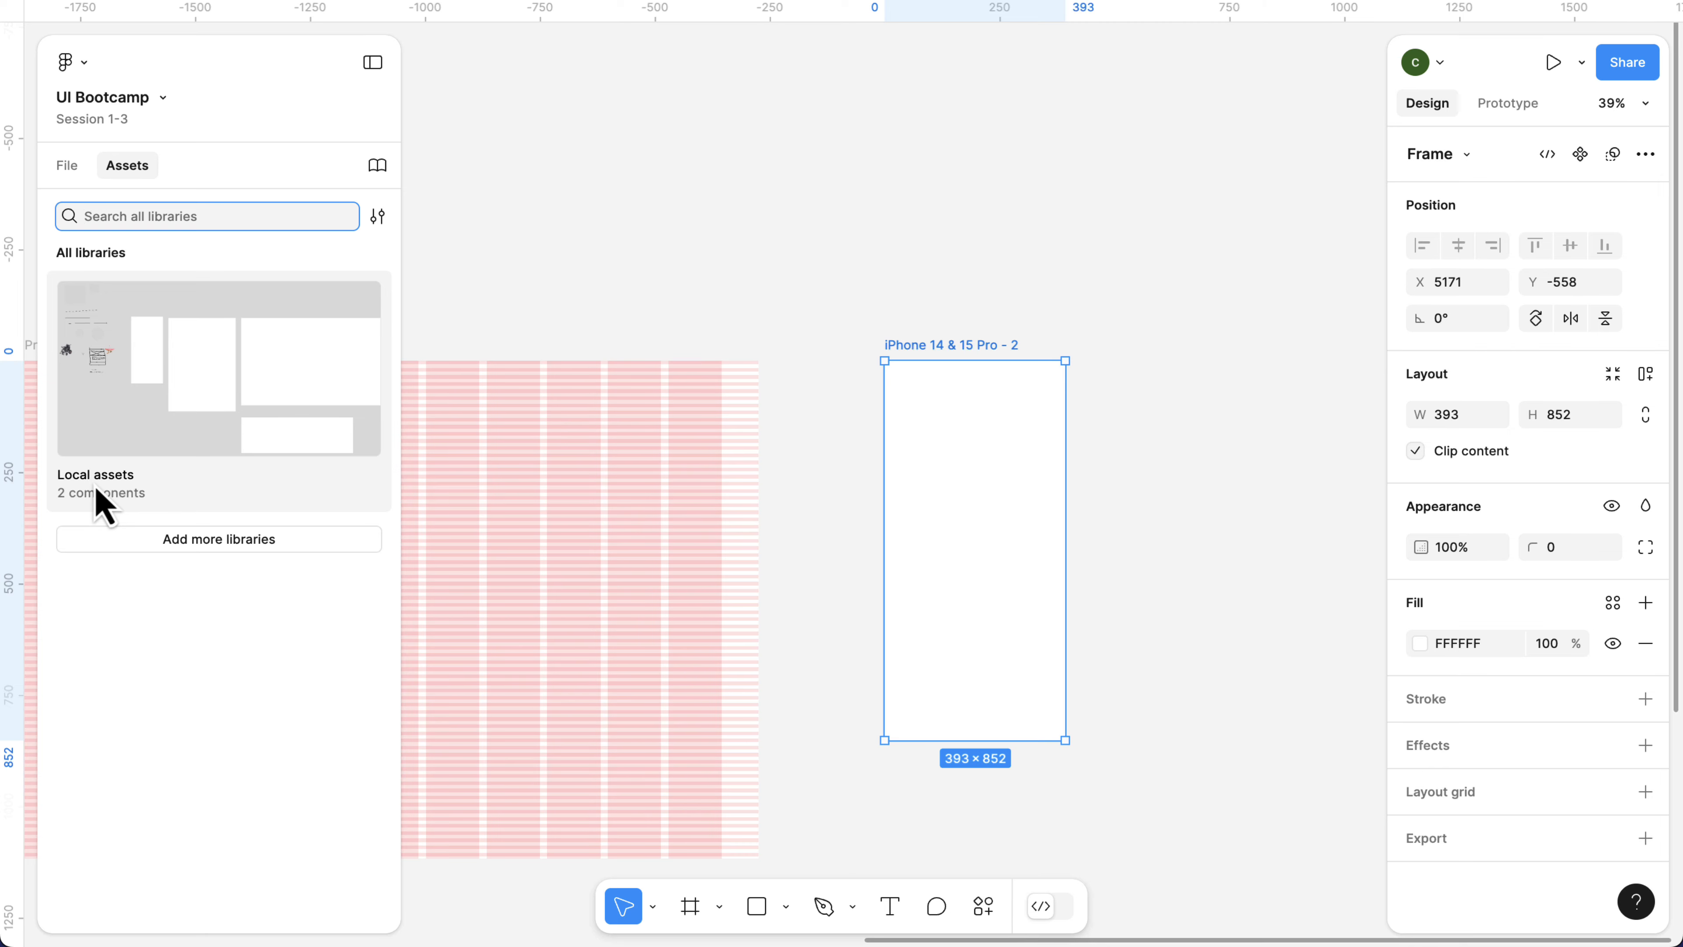
click(101, 357)
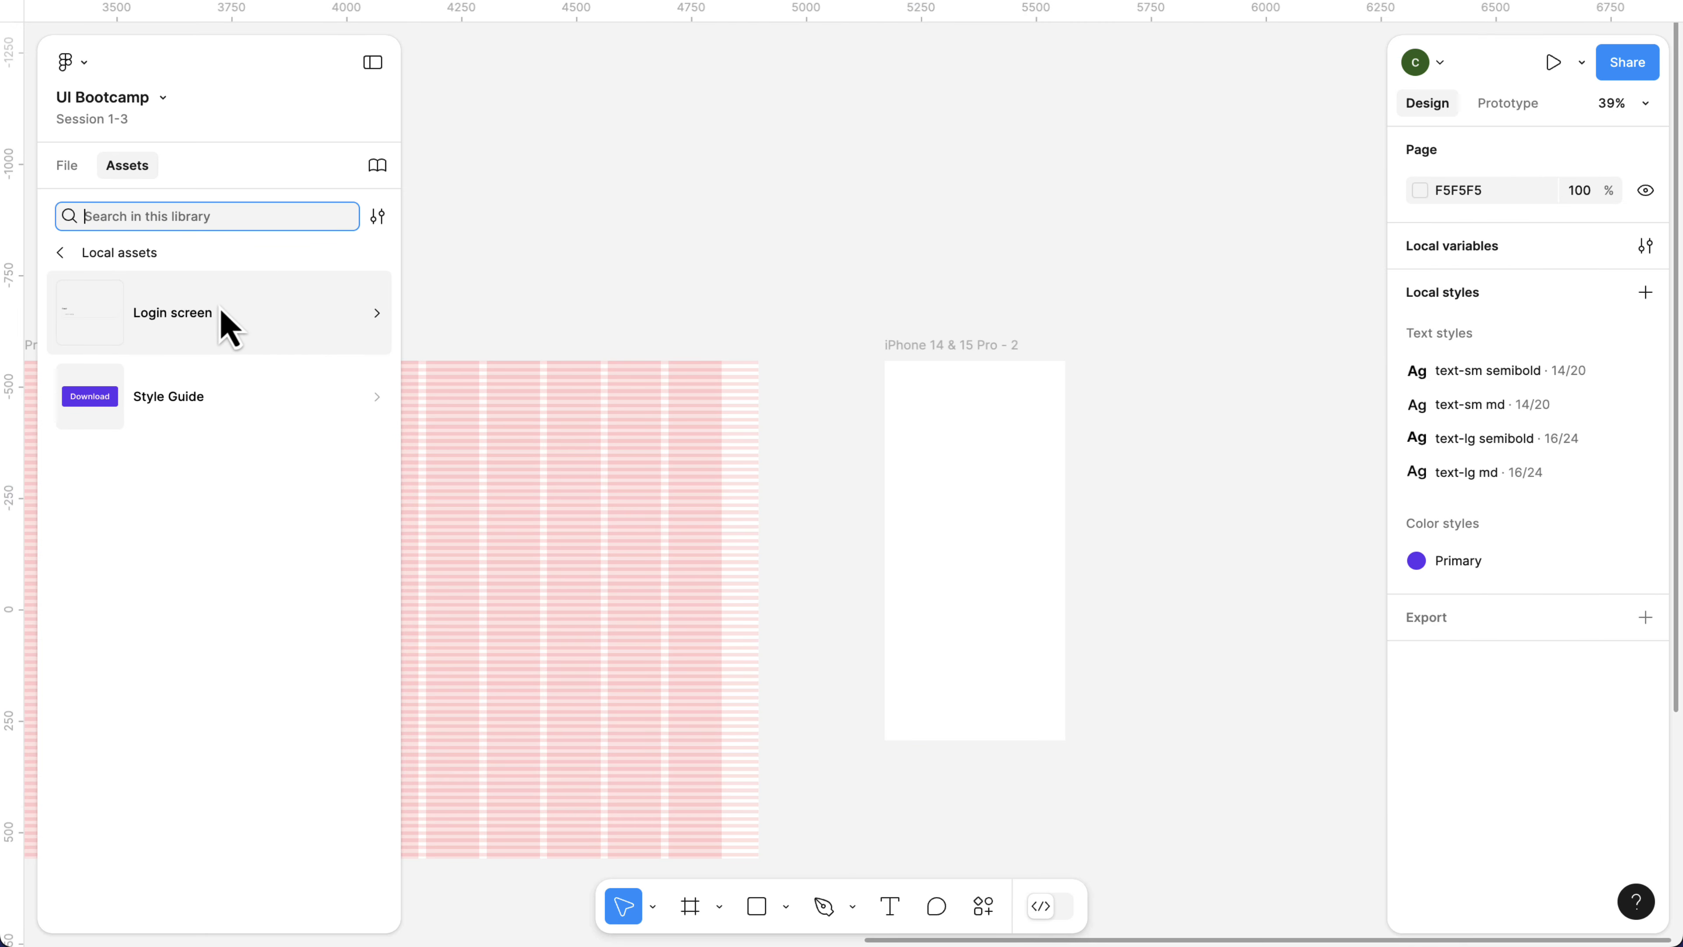
click(184, 319)
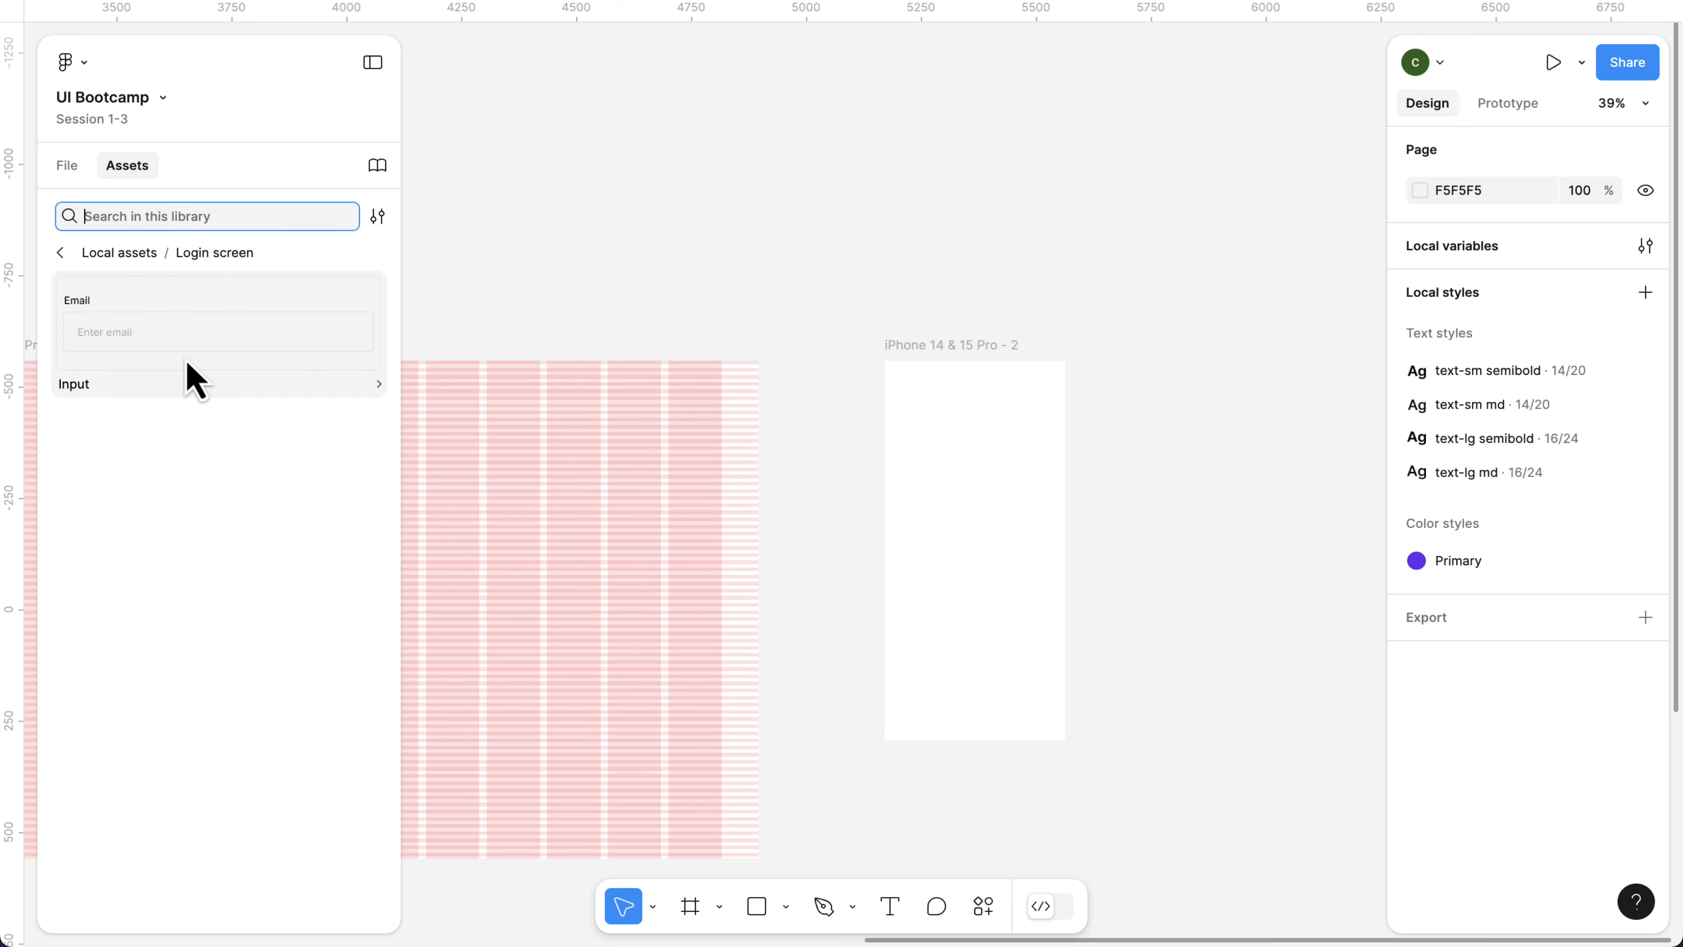
drag(187, 376, 978, 458)
key(shift+2)
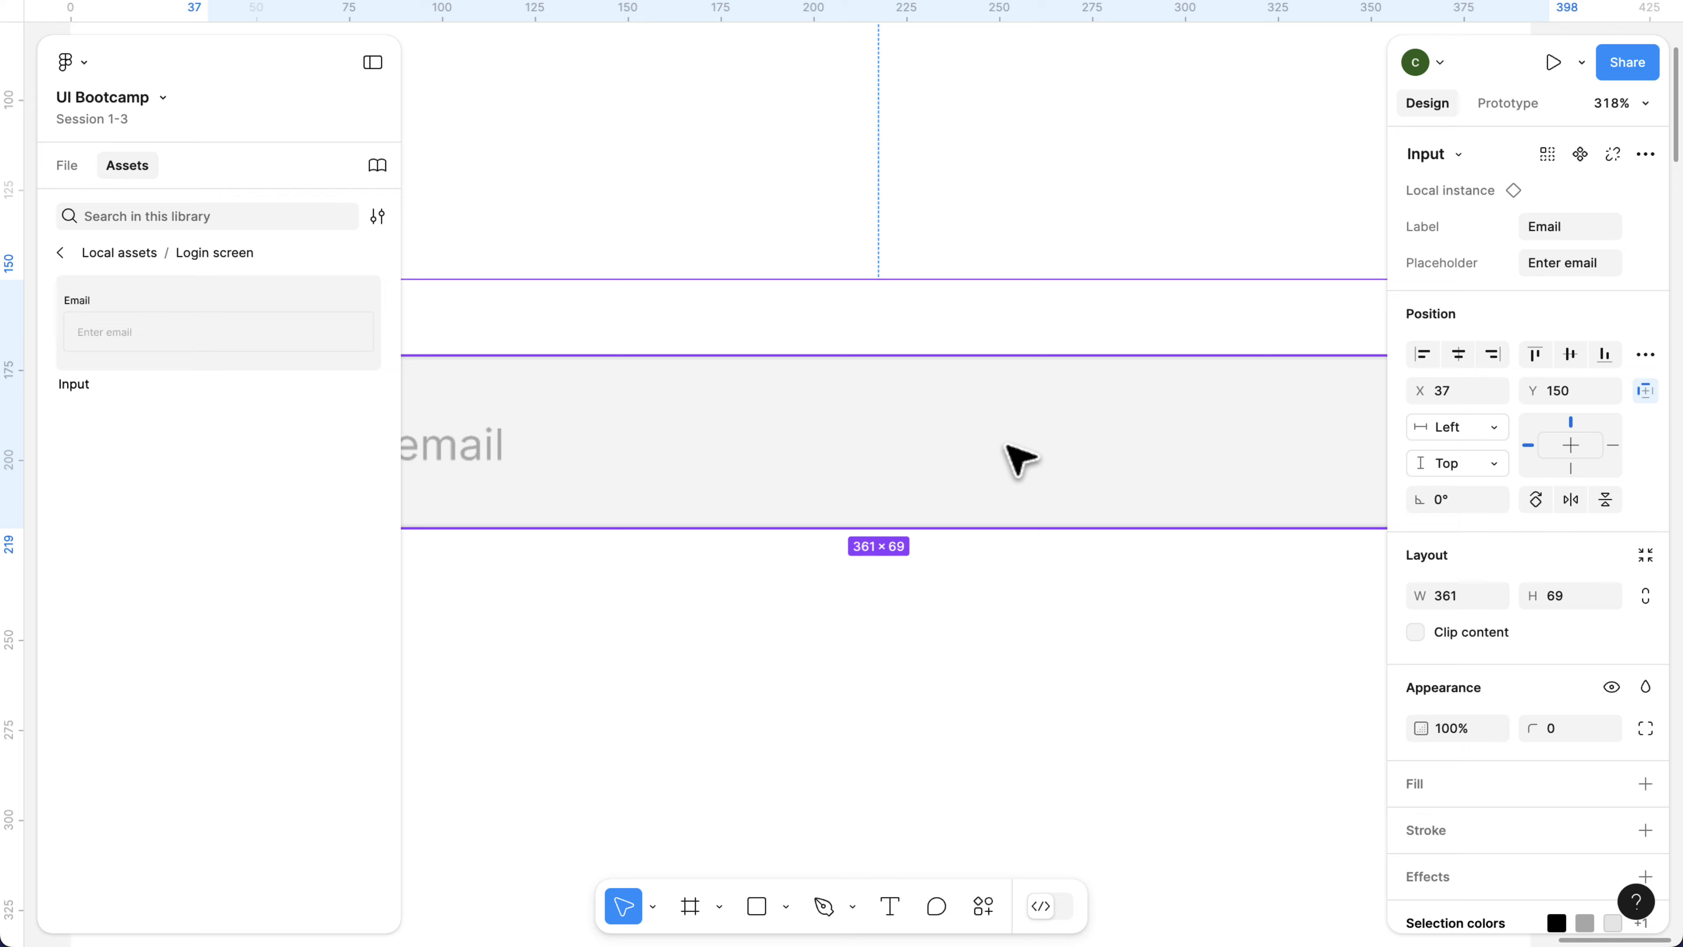
scroll(1020, 459, down, 2)
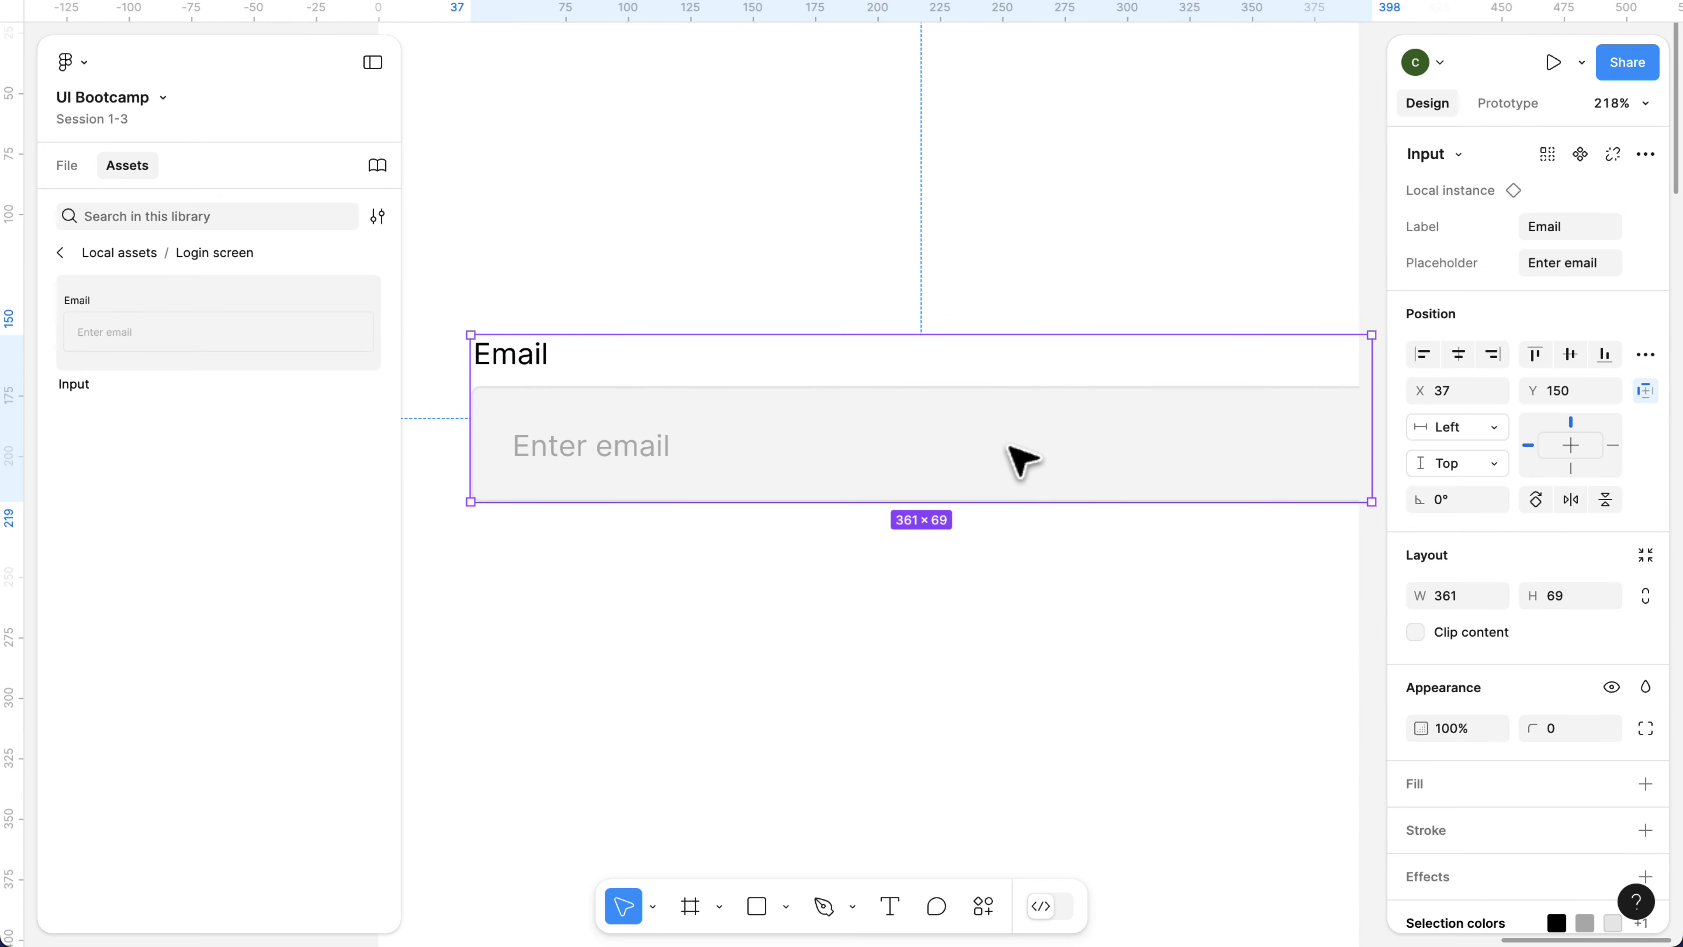
scroll(941, 453, down, 2)
drag(942, 453, 909, 452)
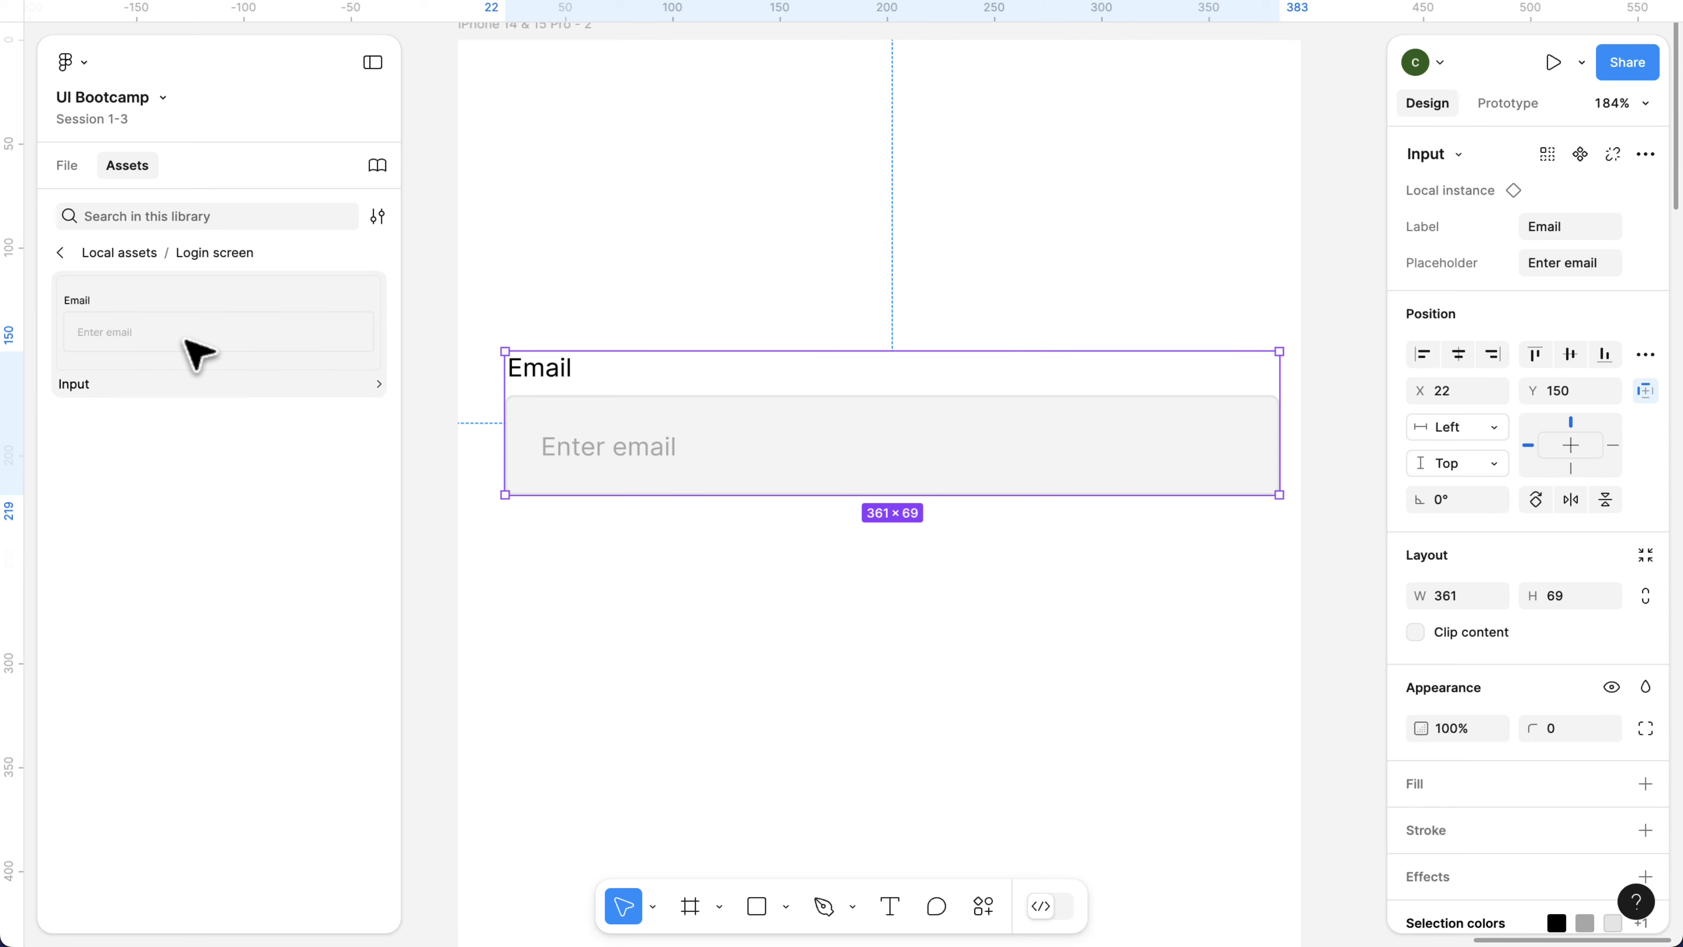
click(75, 170)
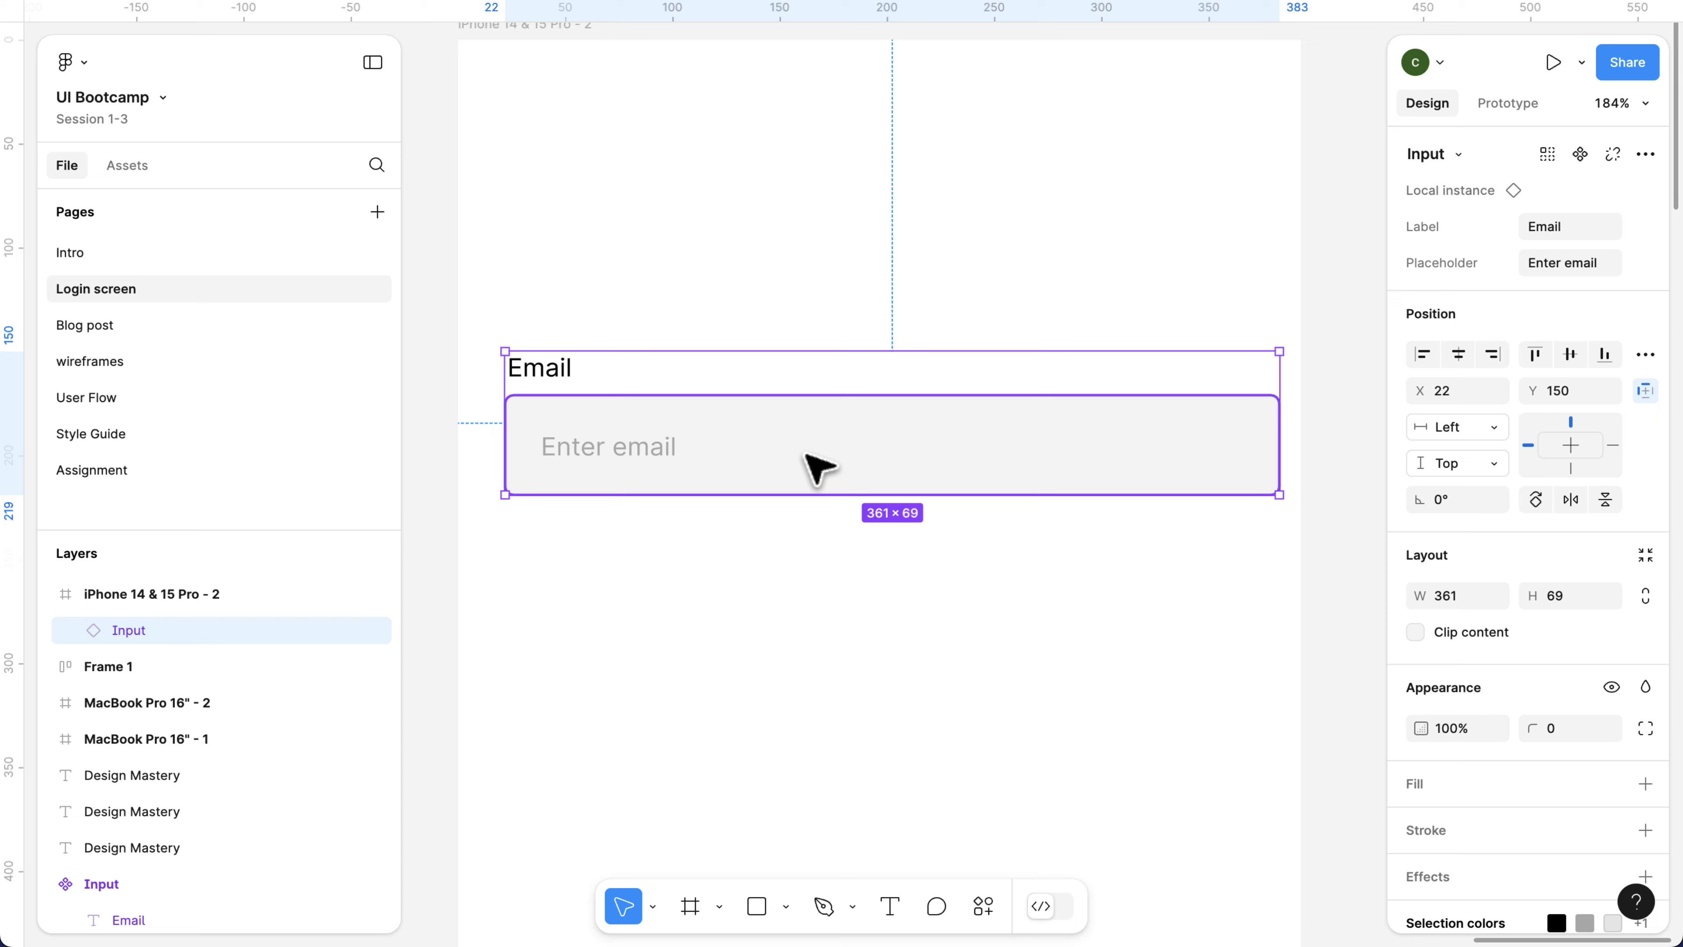
Duplicate the Input instance and place the copy below the original at about X 22, Y 250.
key(ctrl+d)
key(Down)
key(Down)
key(Down)
key(Down)
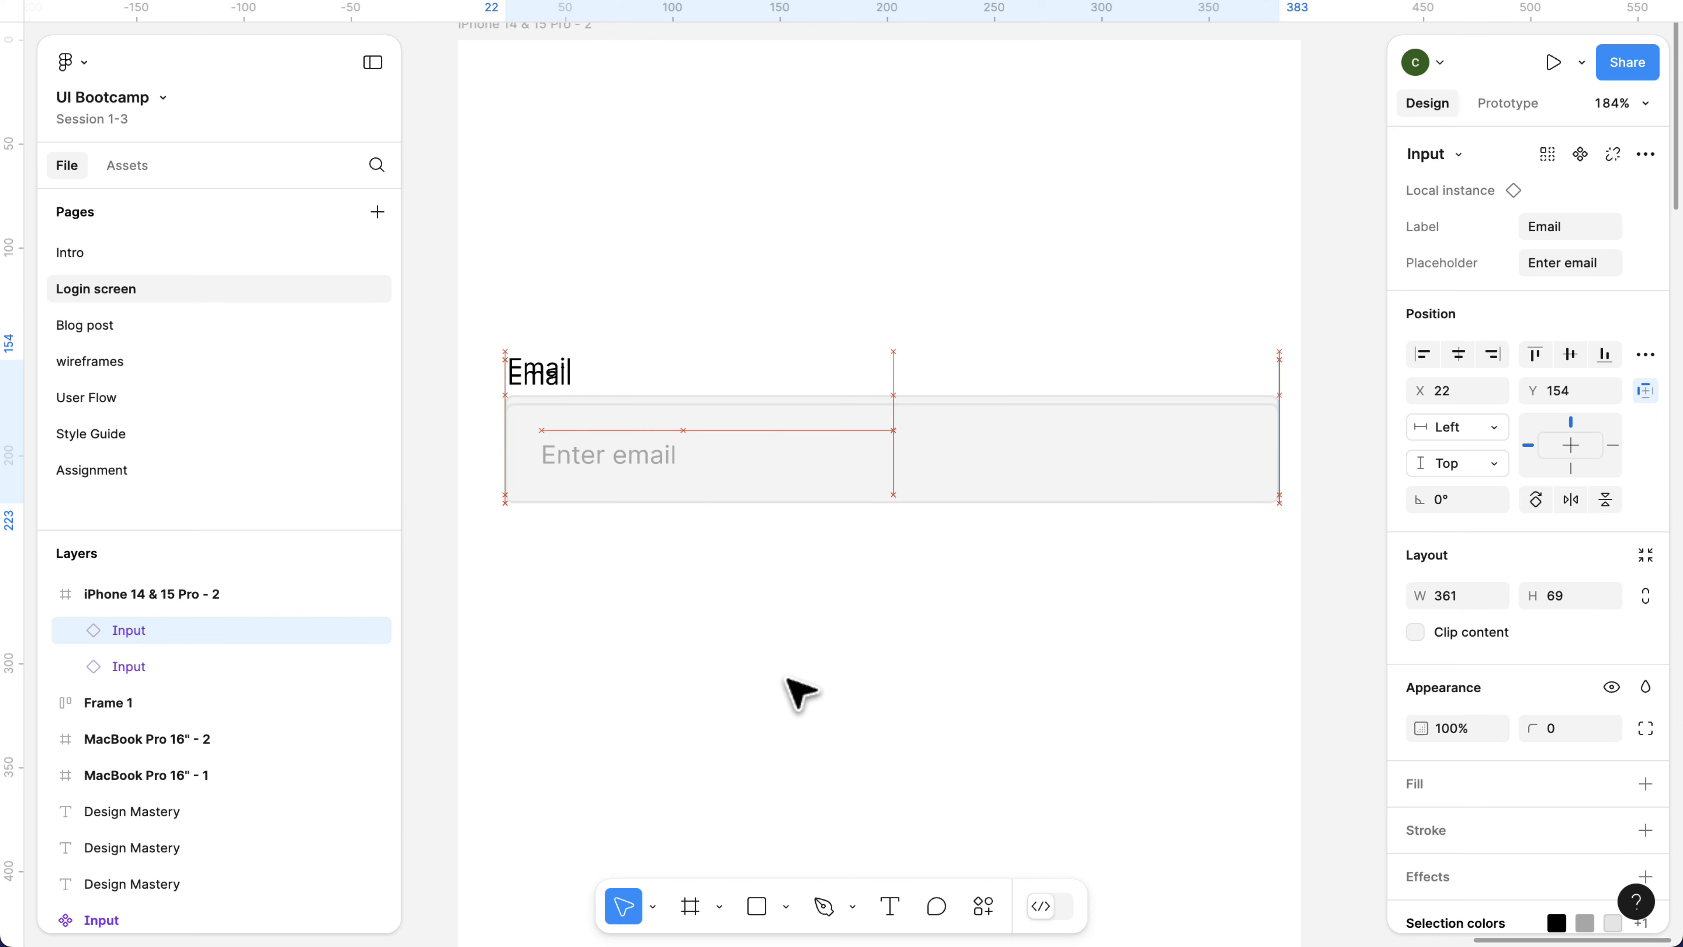
mouse_move(787, 678)
mouse_down()
mouse_move(795, 655)
mouse_move(769, 659)
mouse_up()
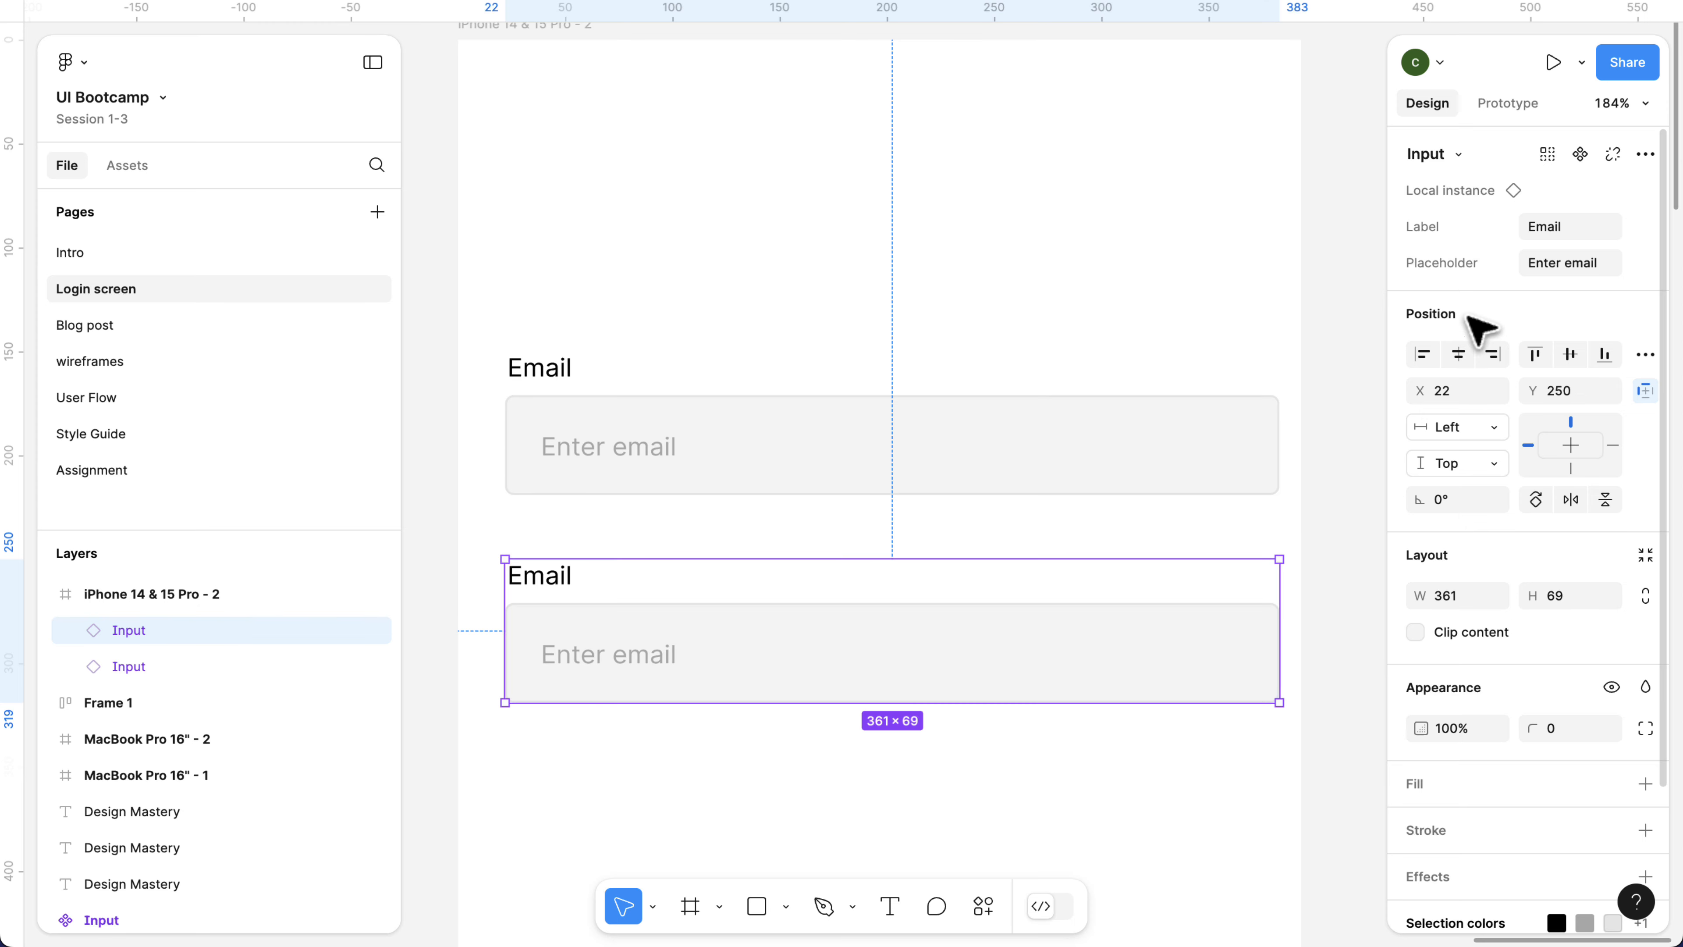
Set the Label property of the lower Input instance to Password.
click(1538, 225)
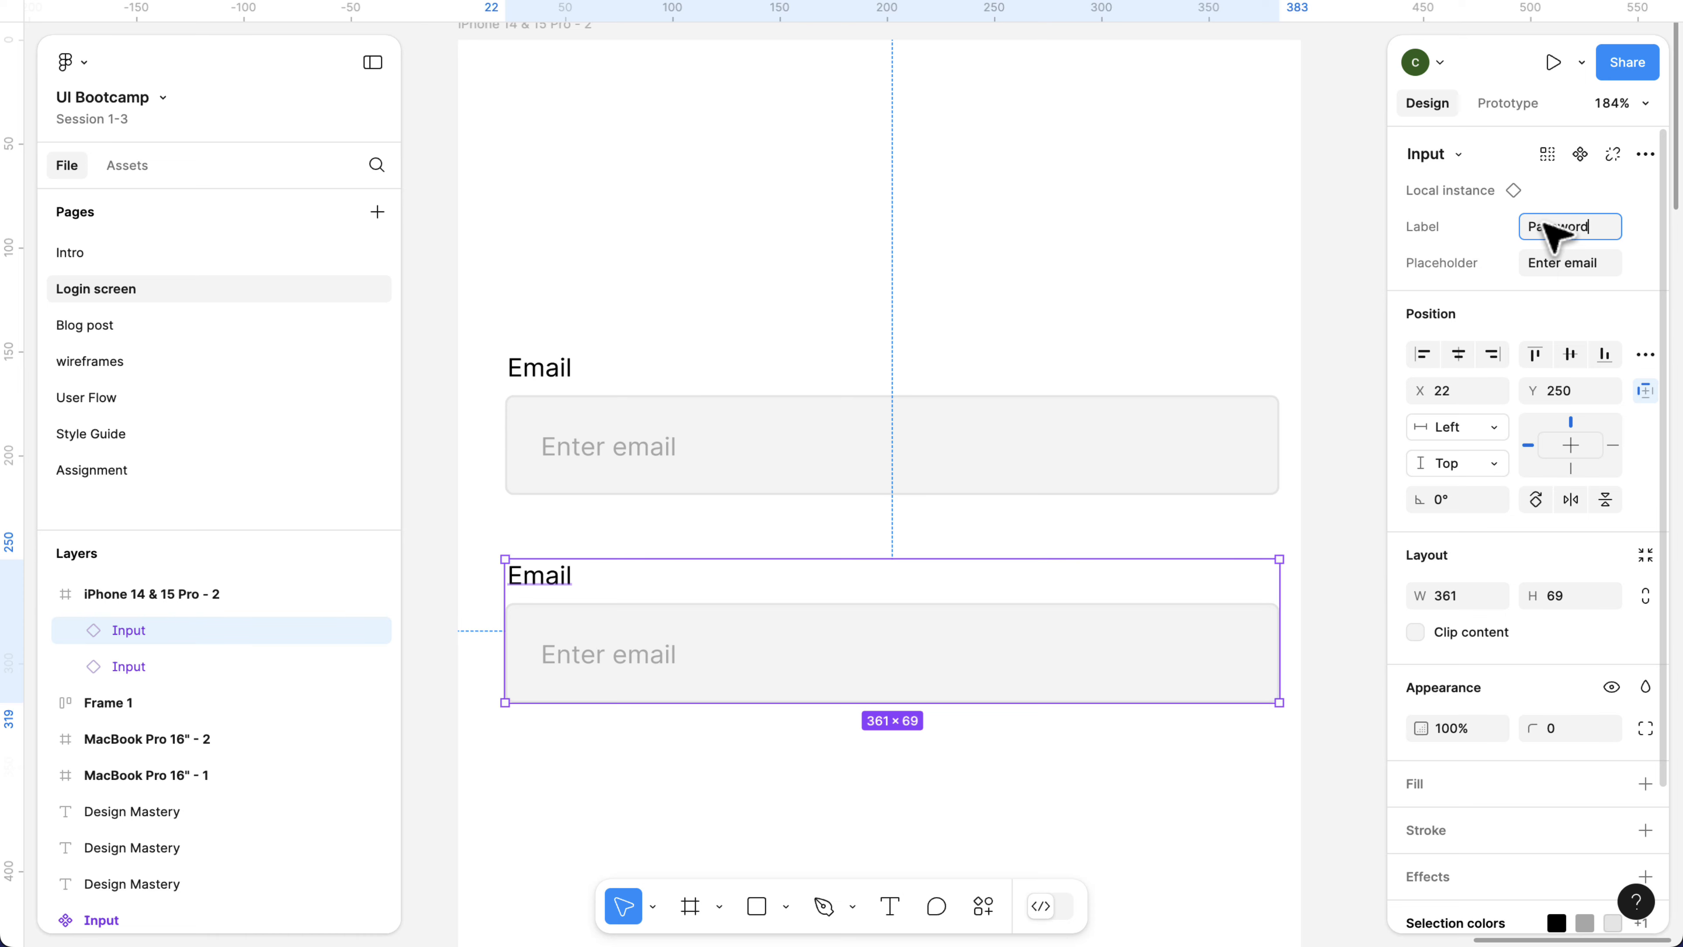
key(Return)
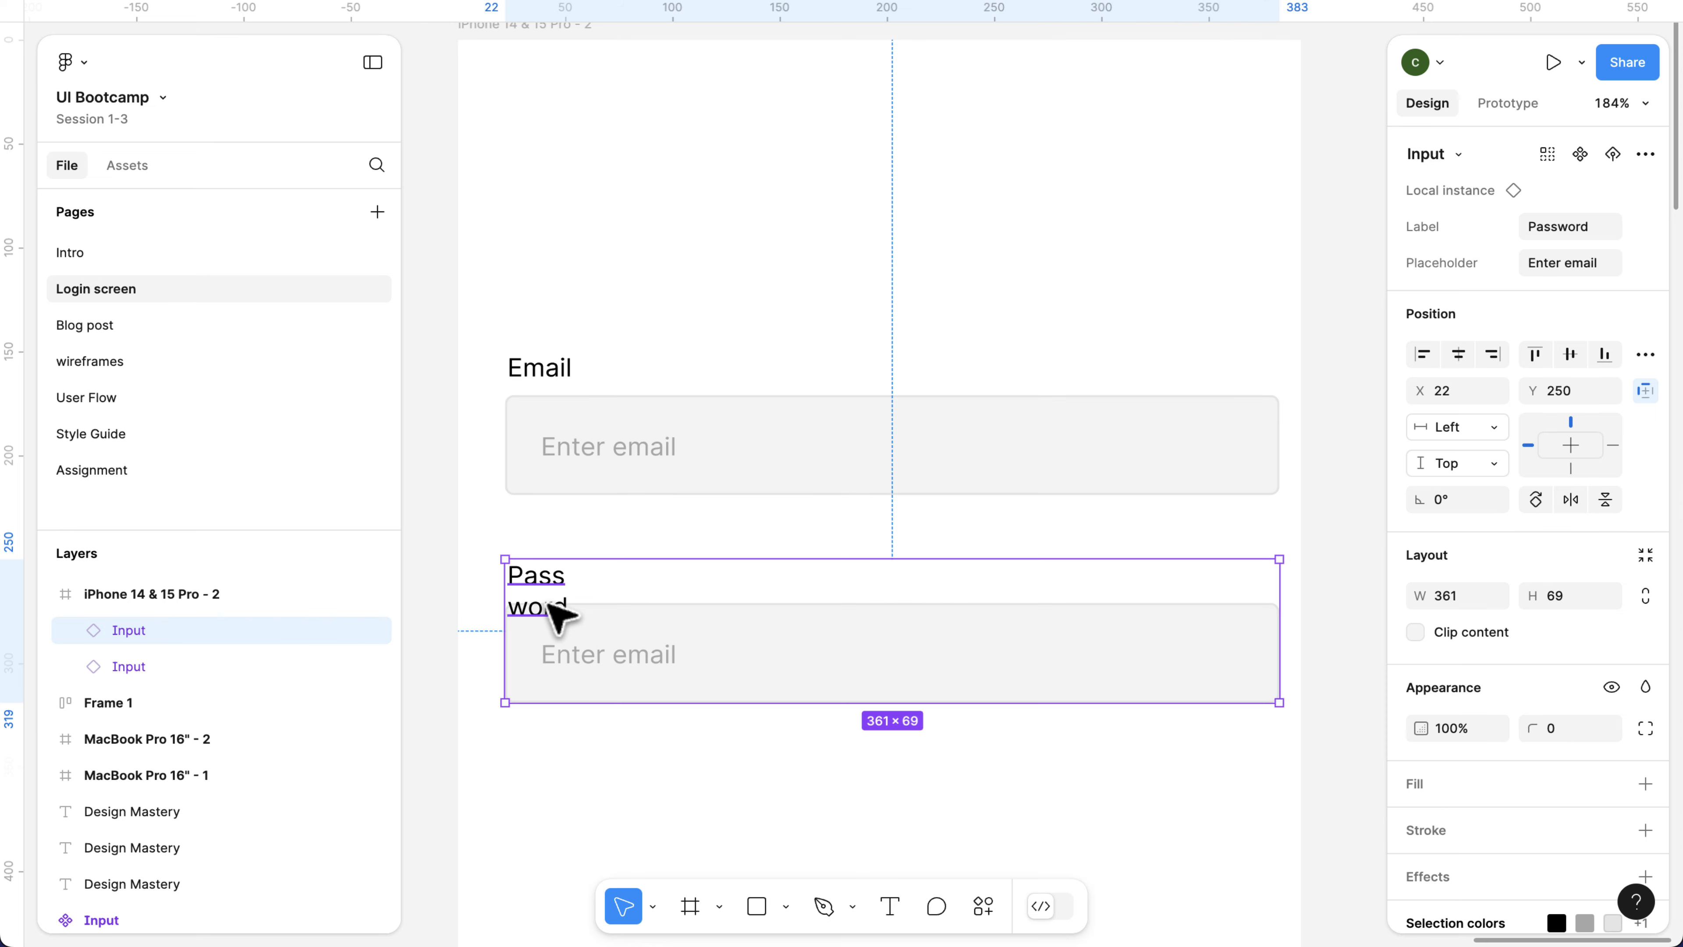
scroll(557, 613, up, 1)
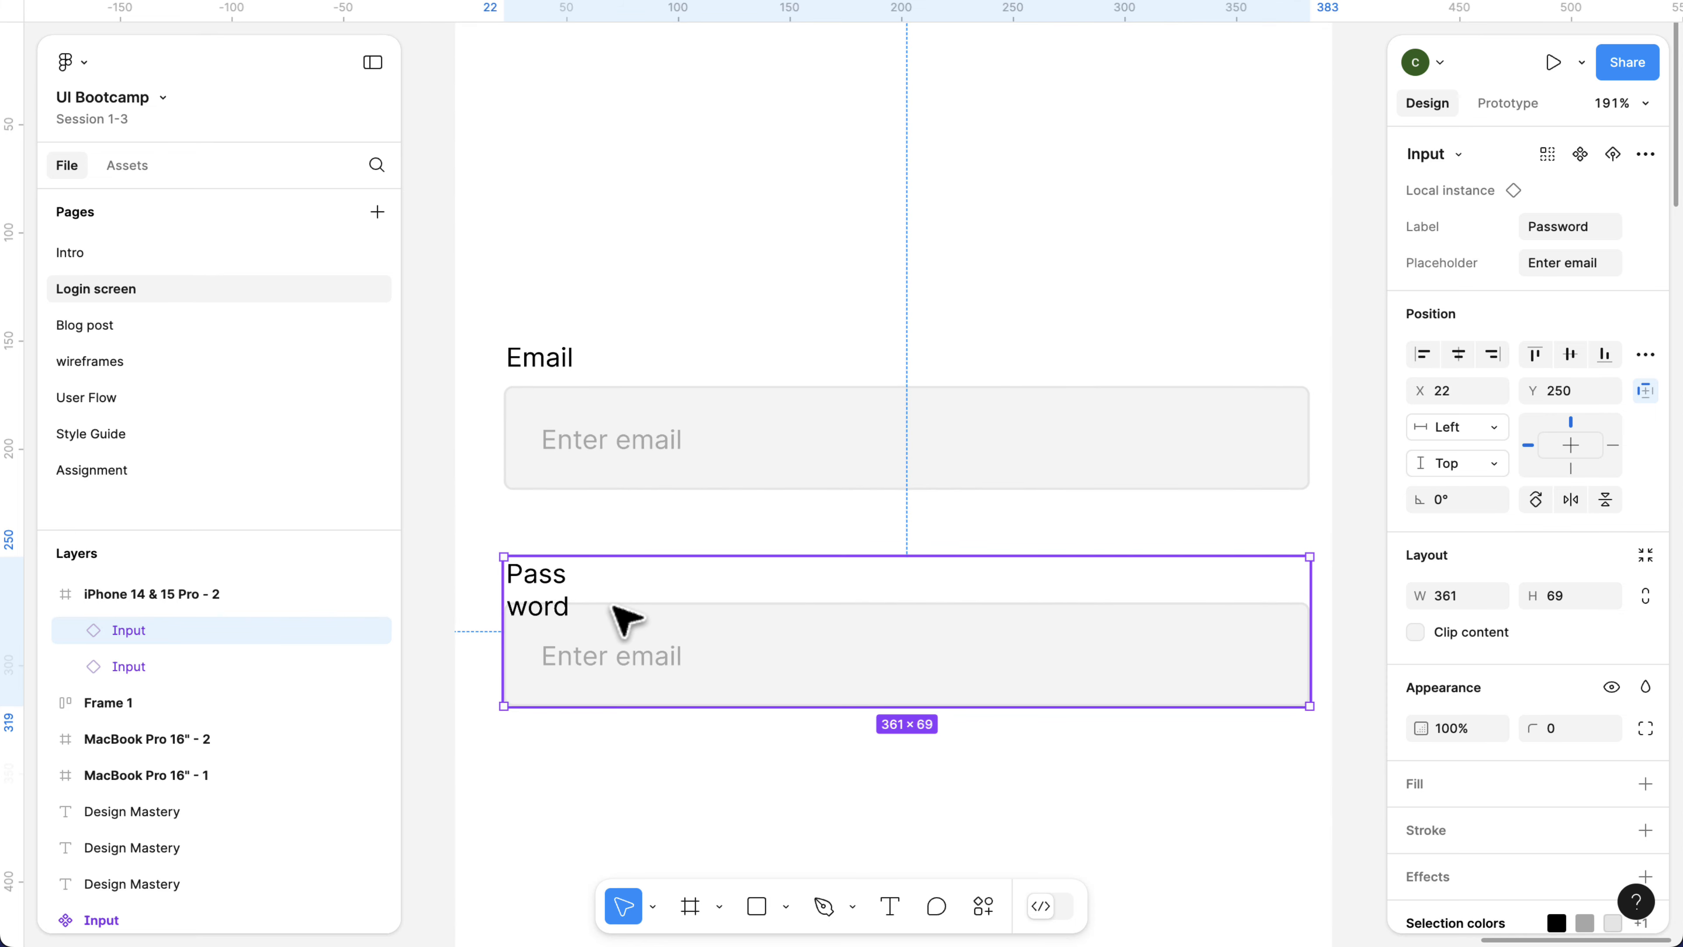
scroll(748, 617, down, 5)
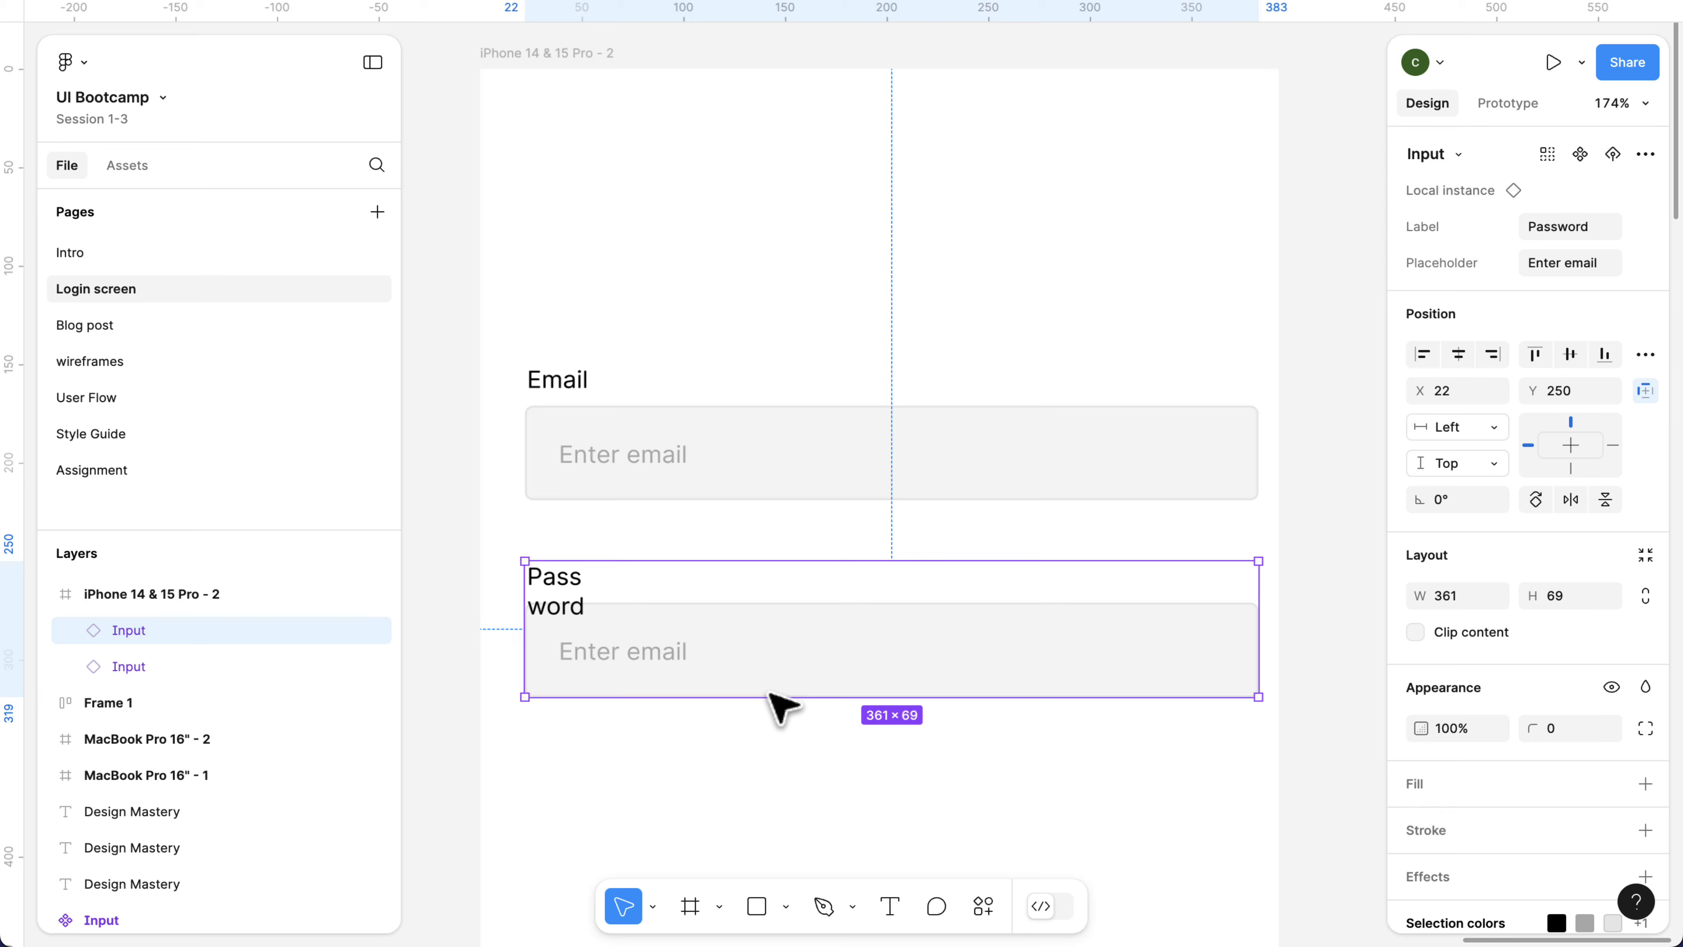
Move the main Input component above the iPhone 14 & 15 Pro - 2 frame, to about X 5171, Y -707.
scroll(693, 656, down, 5)
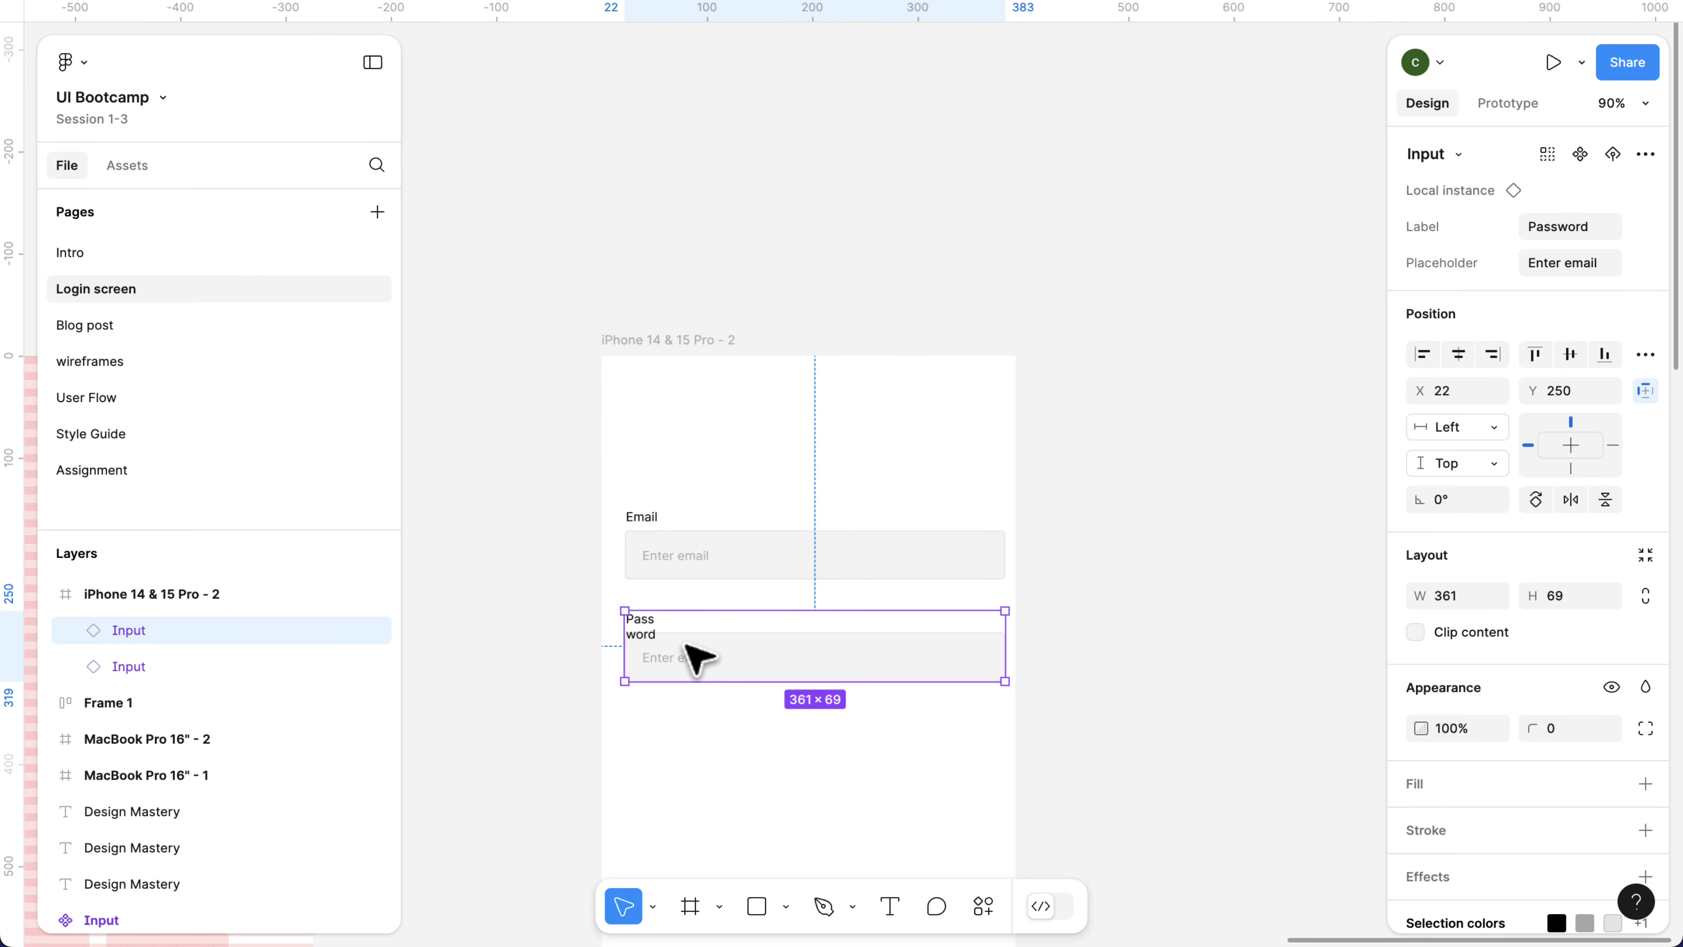
scroll(722, 647, left, 5)
scroll(769, 652, left, 5)
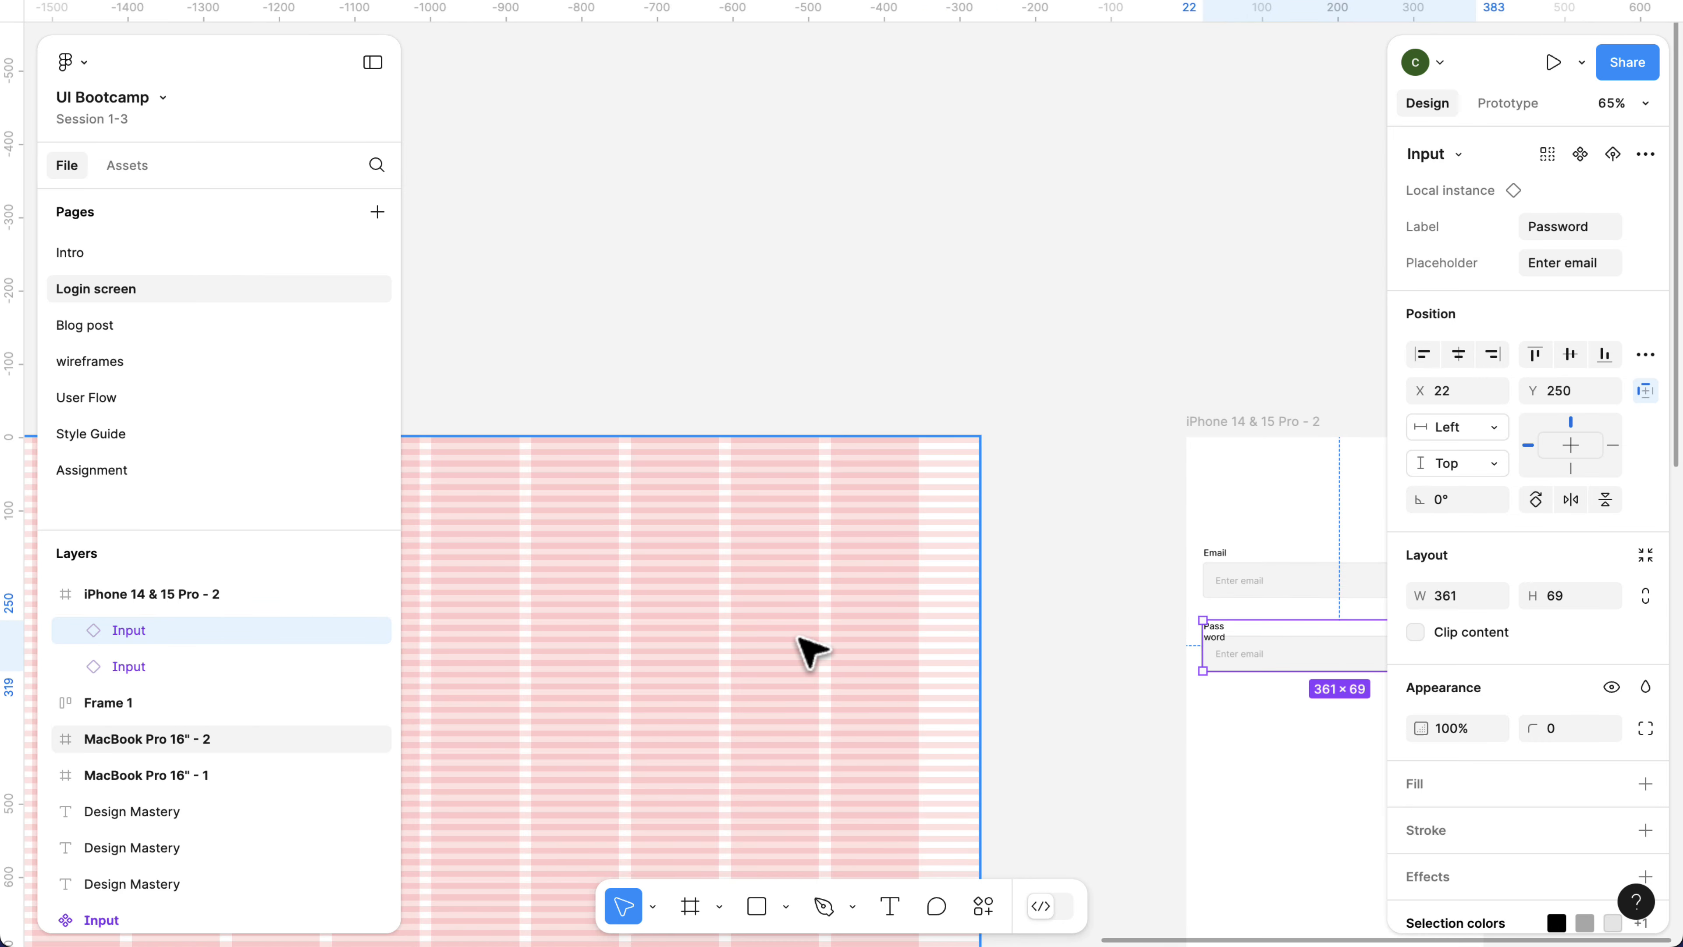
scroll(804, 651, down, 5)
scroll(857, 638, left, 5)
scroll(862, 637, left, 5)
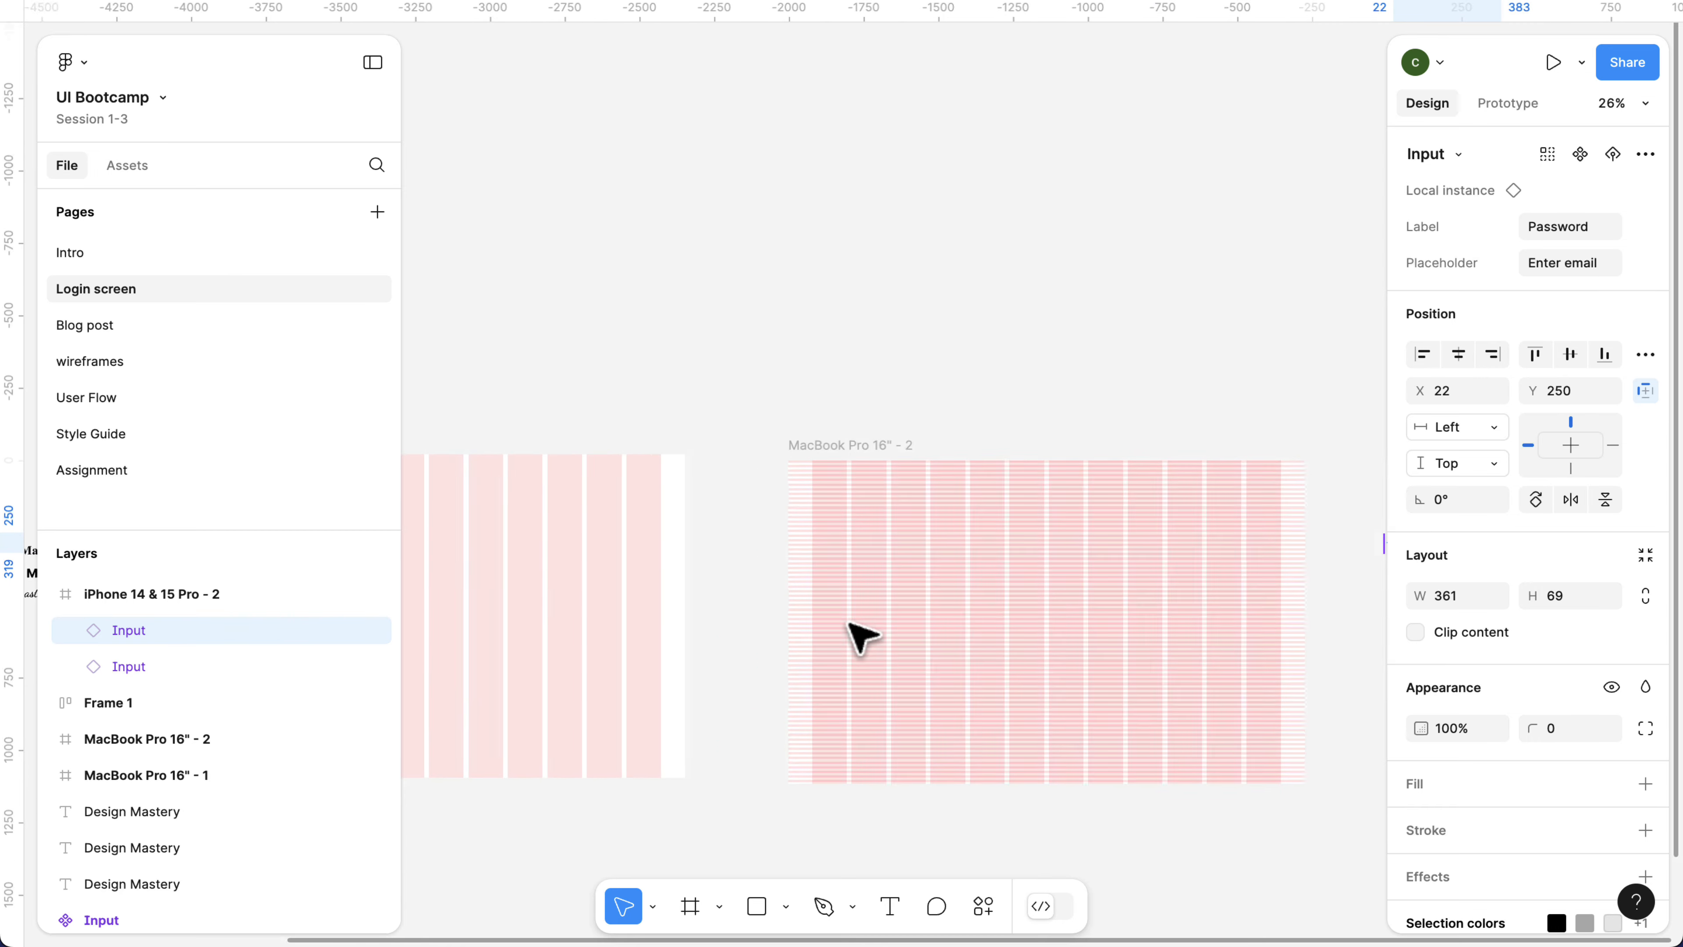
scroll(861, 636, down, 3)
scroll(858, 638, left, 5)
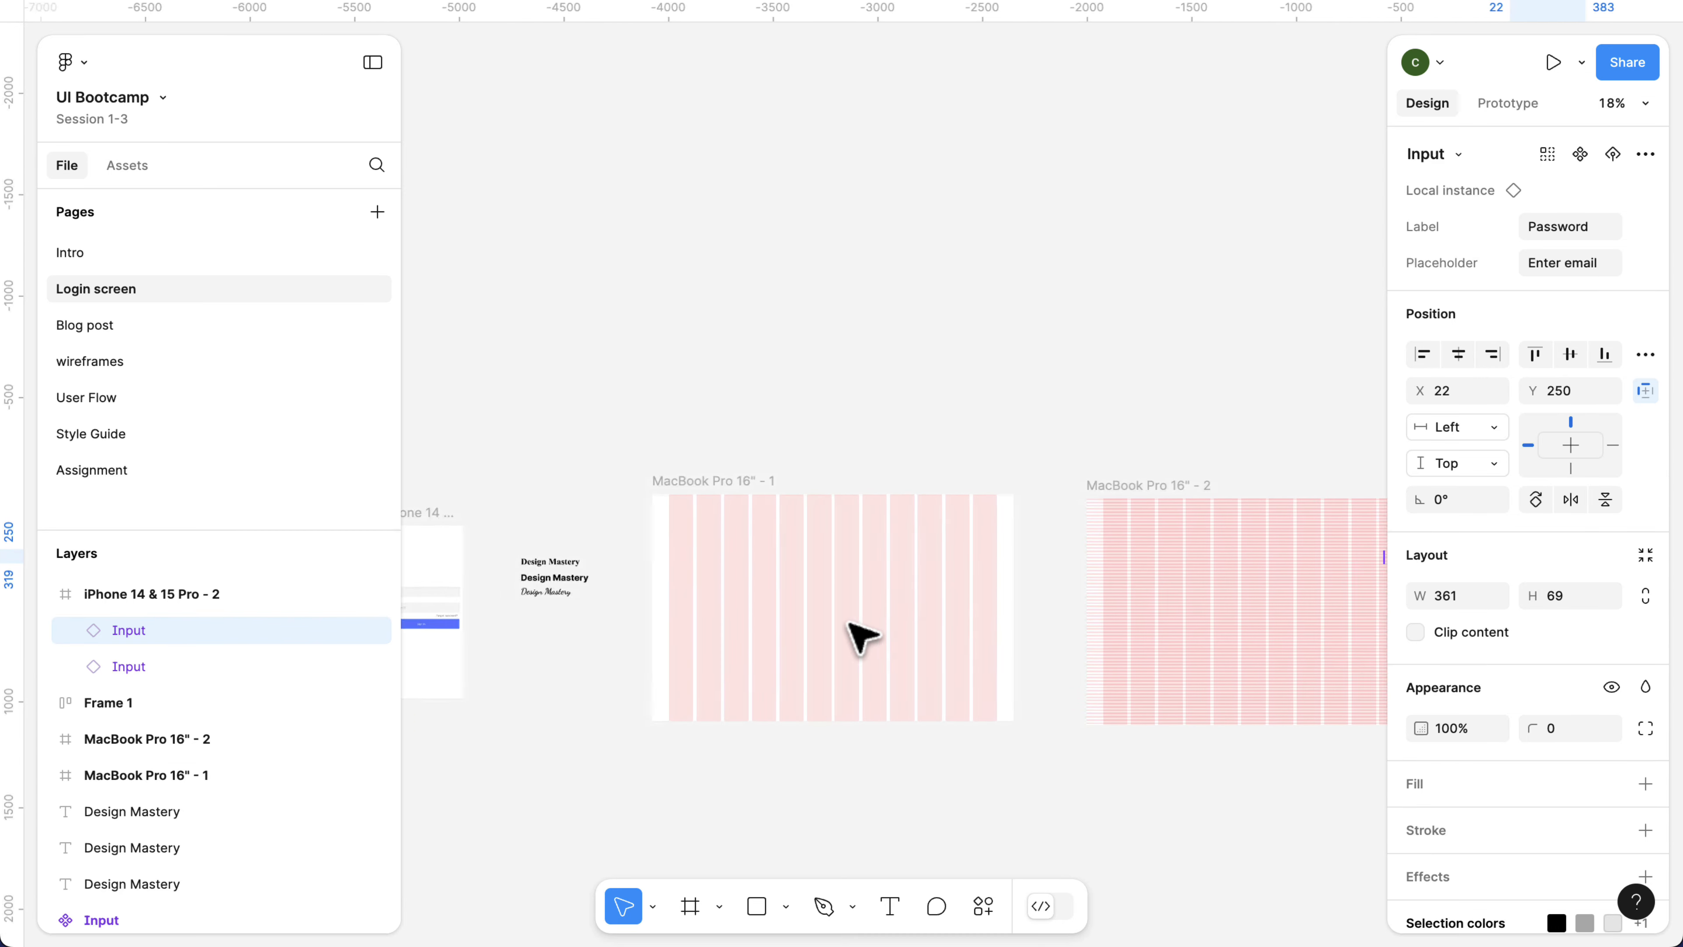
scroll(855, 638, down, 1)
click(560, 511)
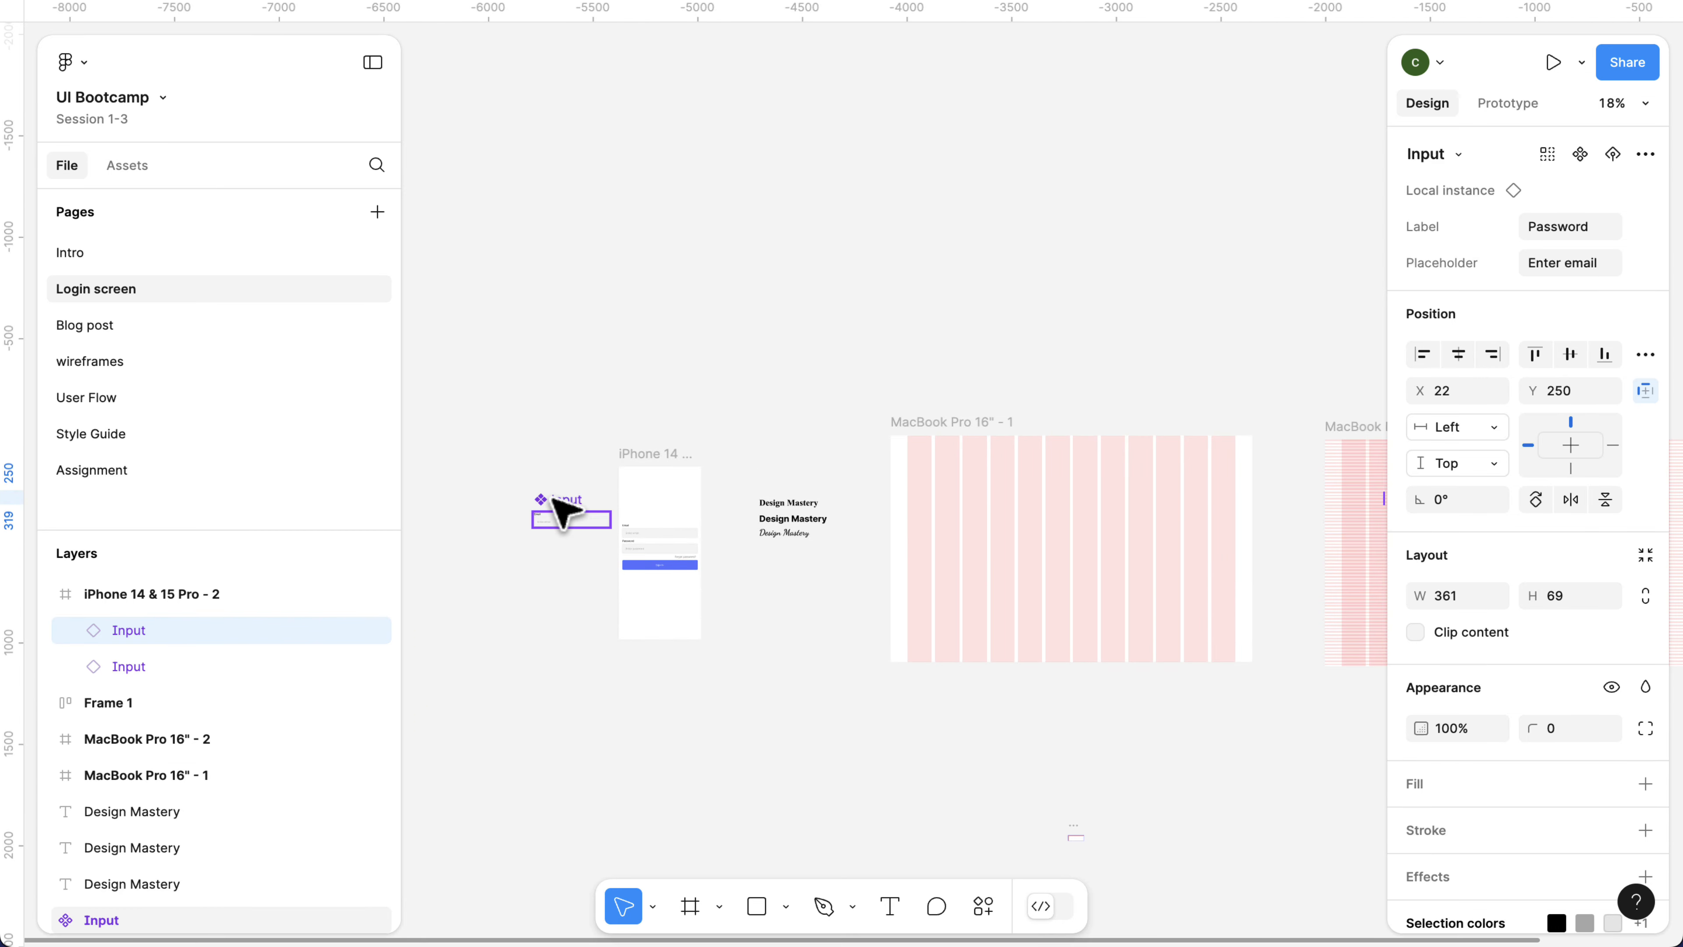
drag(1239, 278, 1259, 282)
scroll(1259, 285, right, 5)
scroll(1249, 278, right, 8)
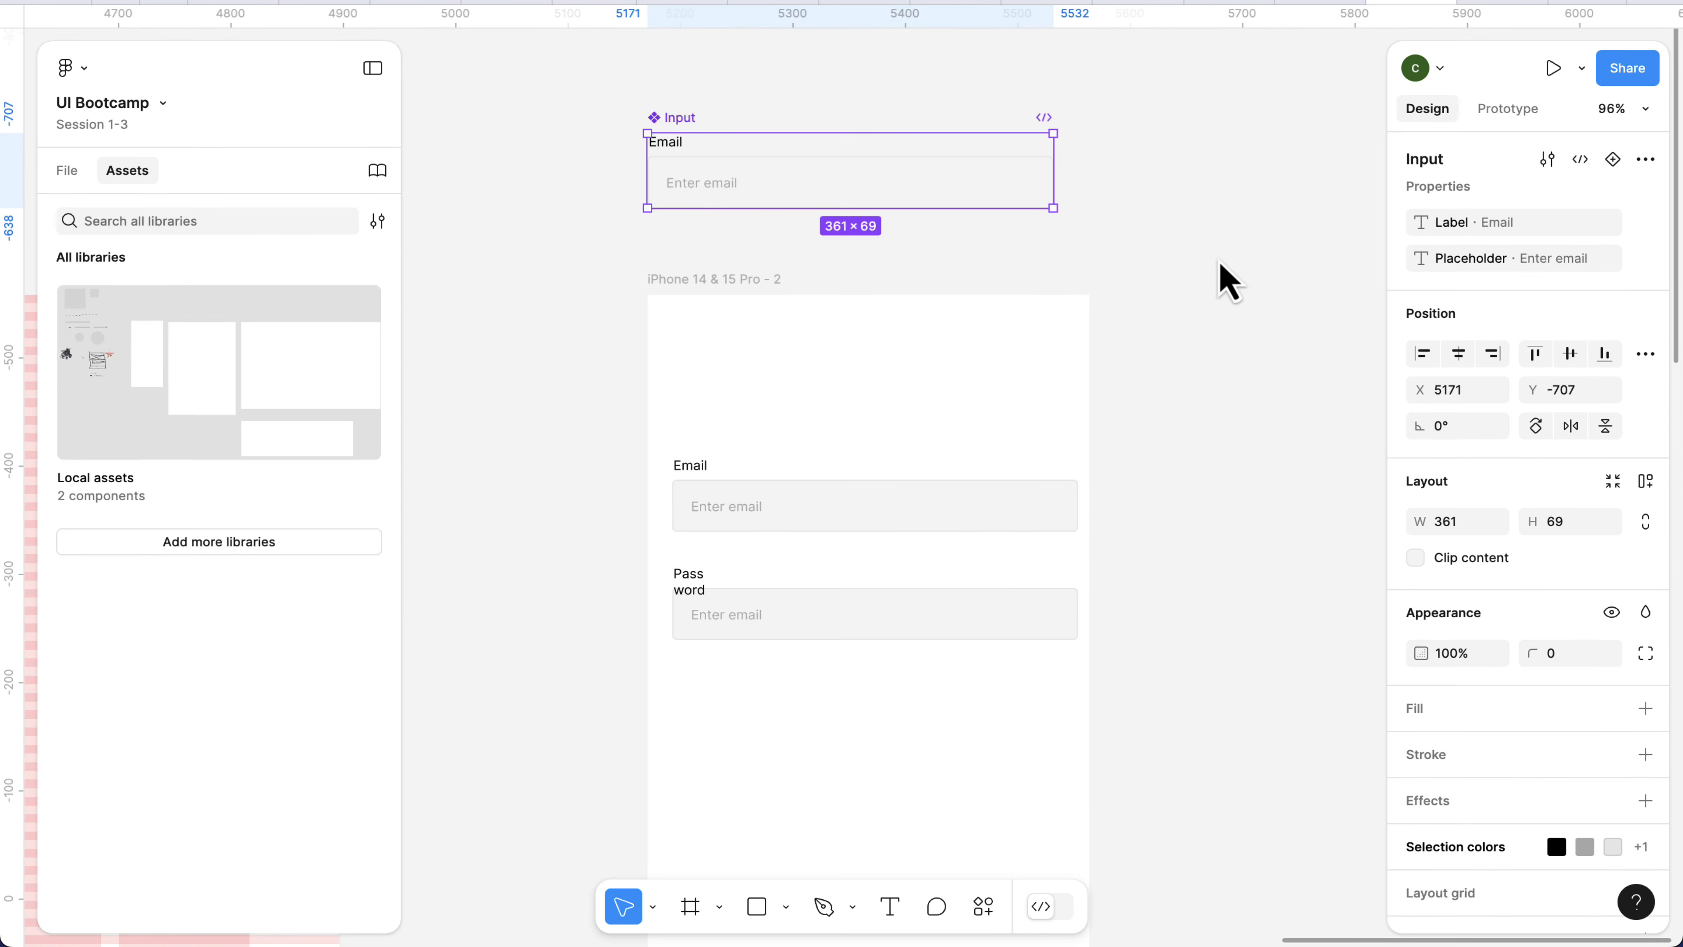
Set the Email label text in the main Input component to auto width.
click(678, 144)
scroll(677, 144, up, 3)
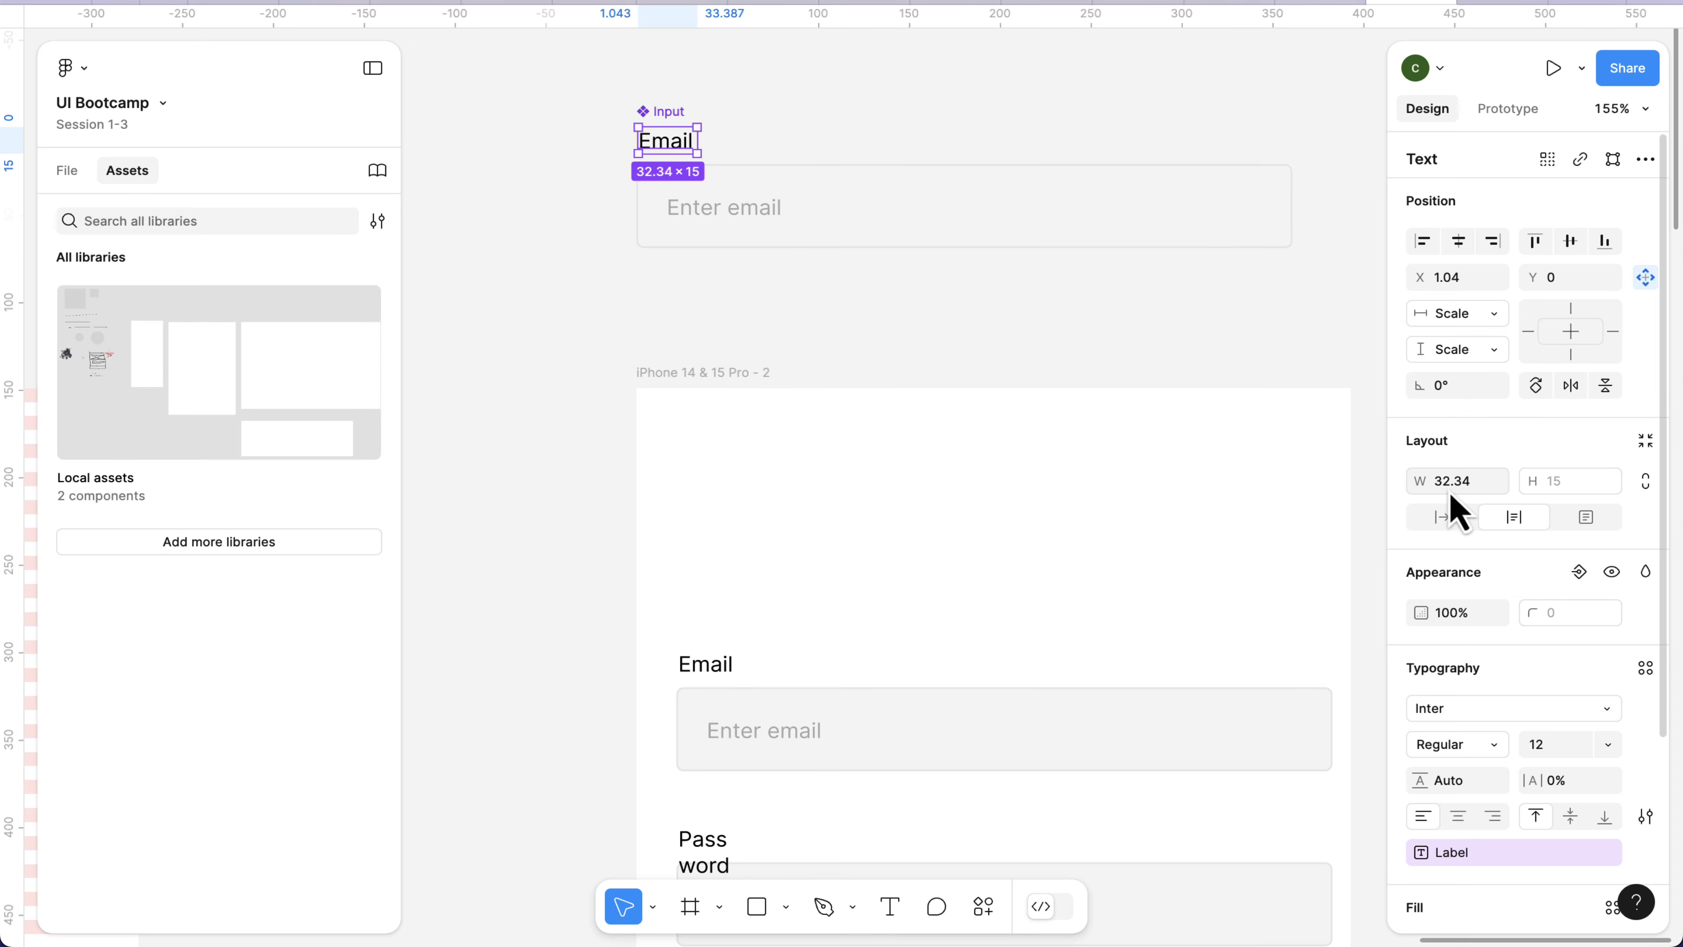
scroll(1168, 613, down, 1)
scroll(1173, 623, down, 2)
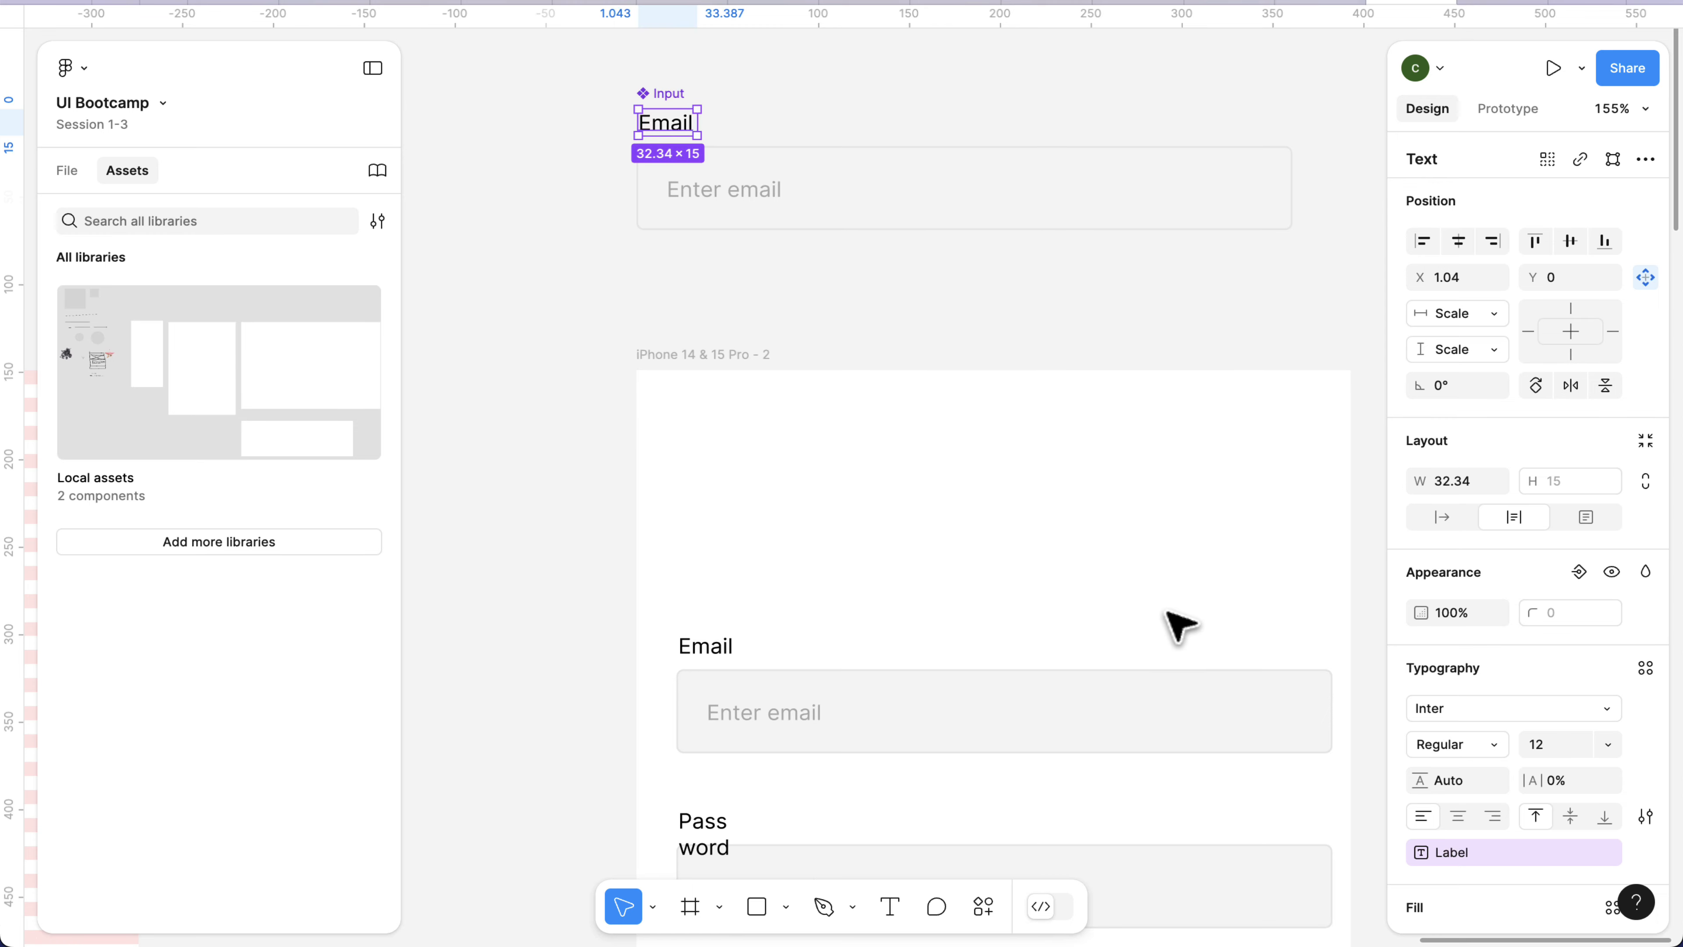
click(1438, 520)
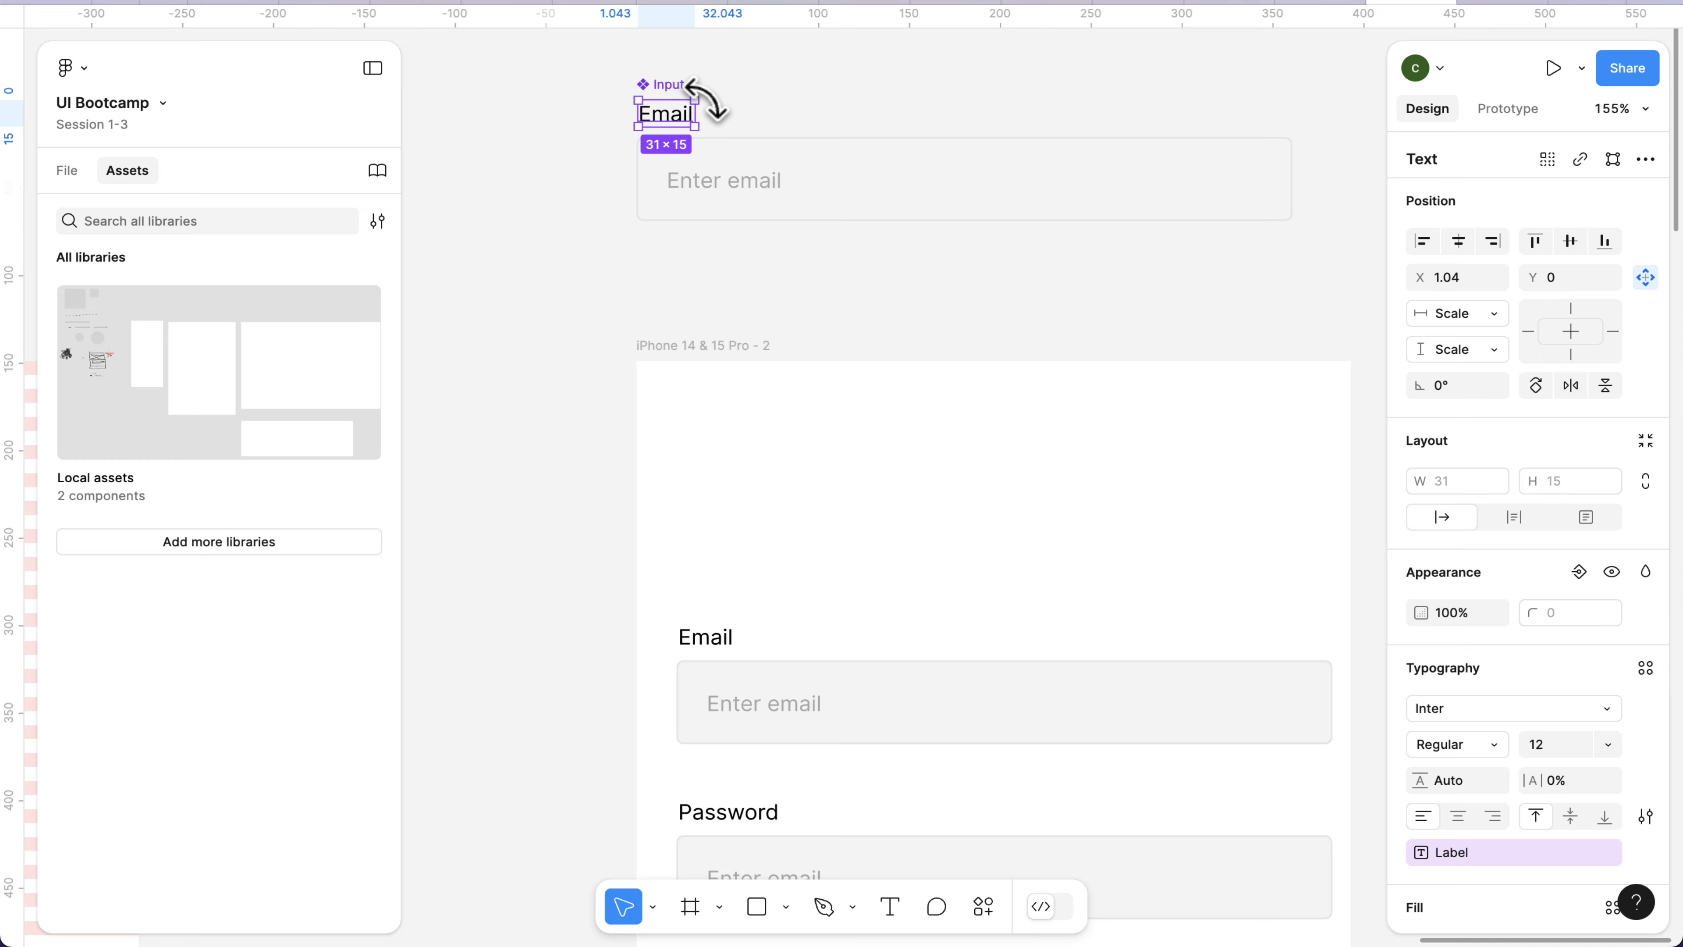
Insert a Buttons instance from the Style Guide local assets below the Password input in the iPhone frame, at about X 24, Y 363.
scroll(801, 351, down, 5)
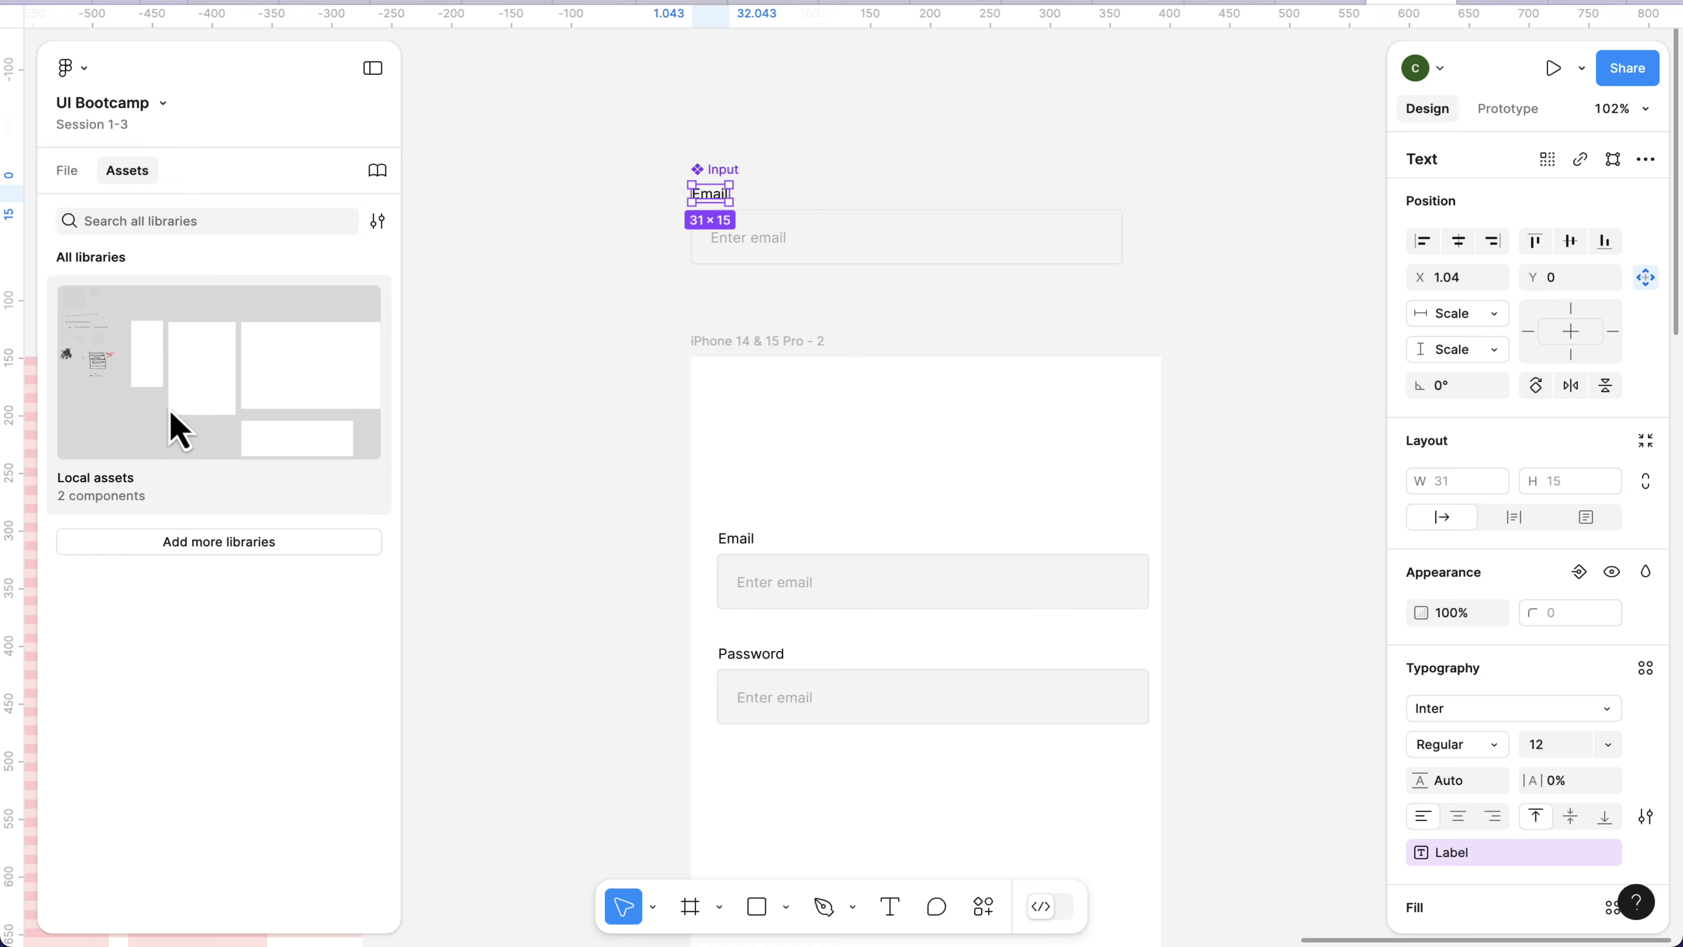
click(148, 362)
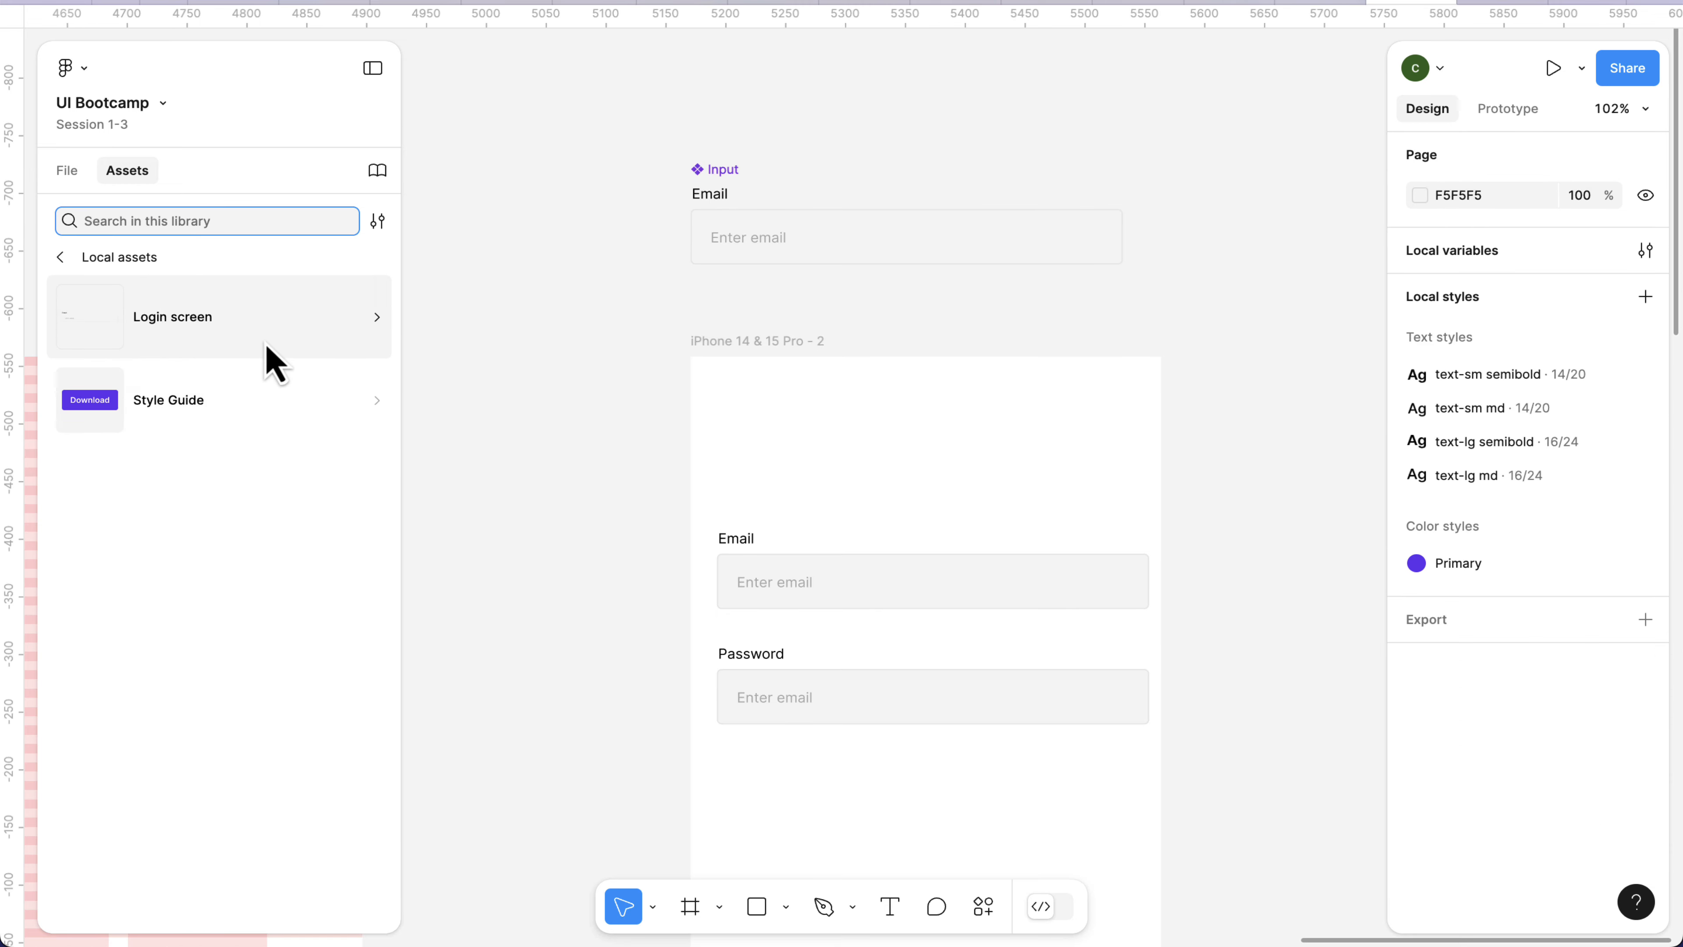
click(207, 421)
scroll(1110, 560, down, 3)
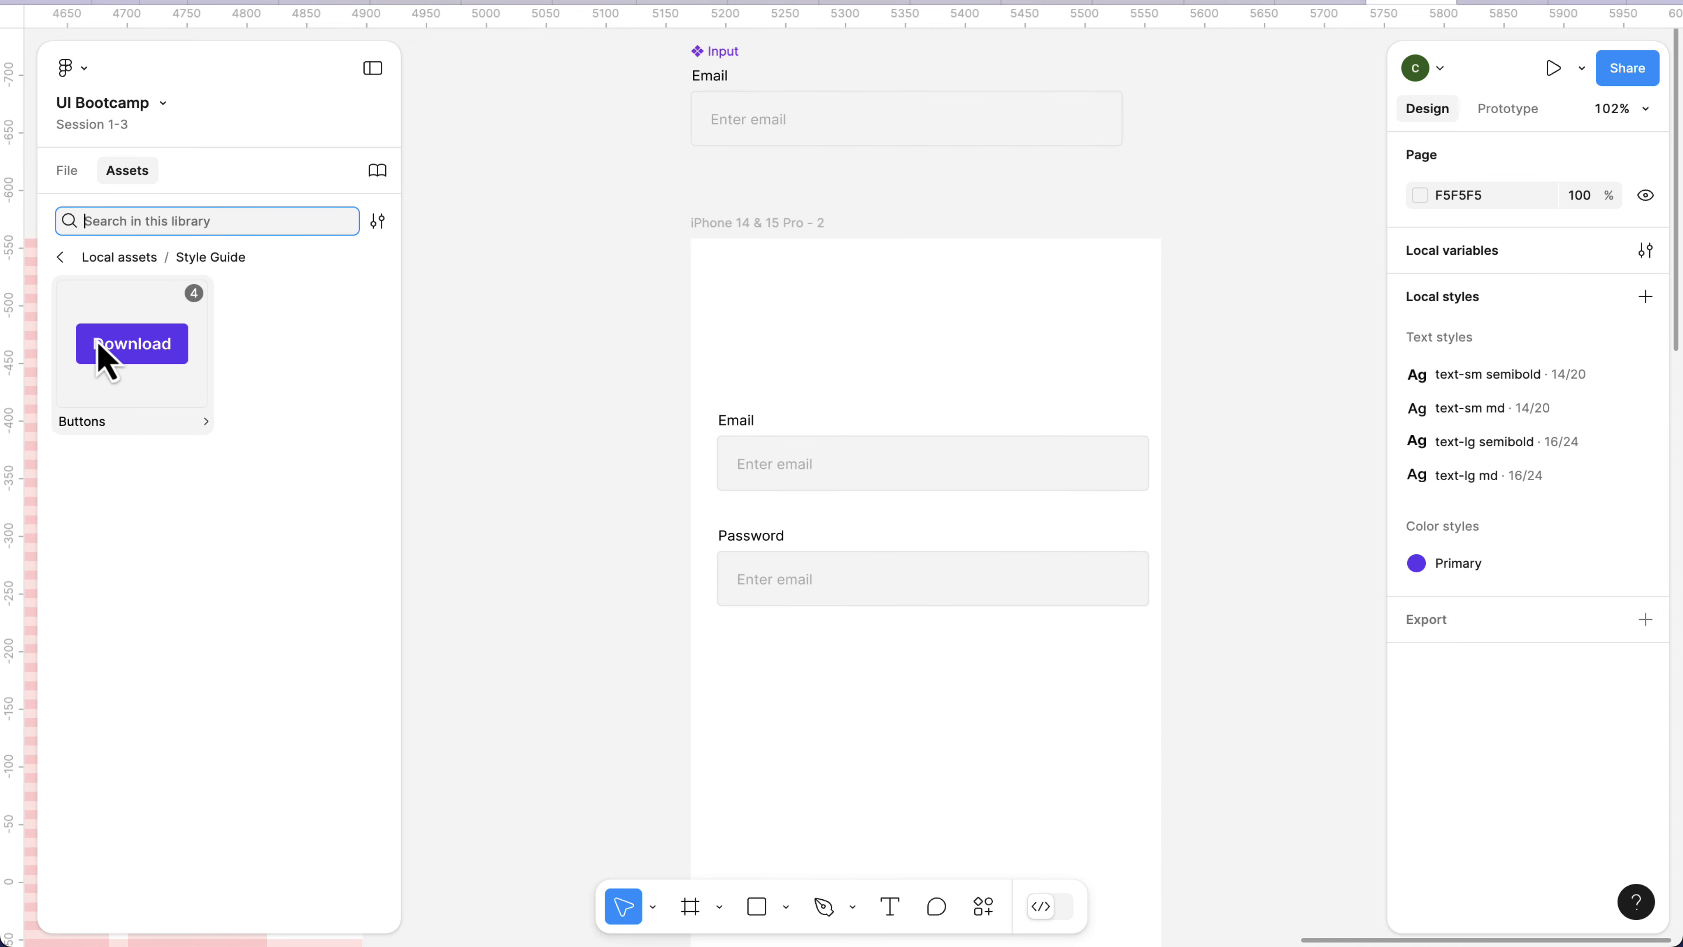
drag(173, 402, 633, 614)
drag(852, 706, 875, 717)
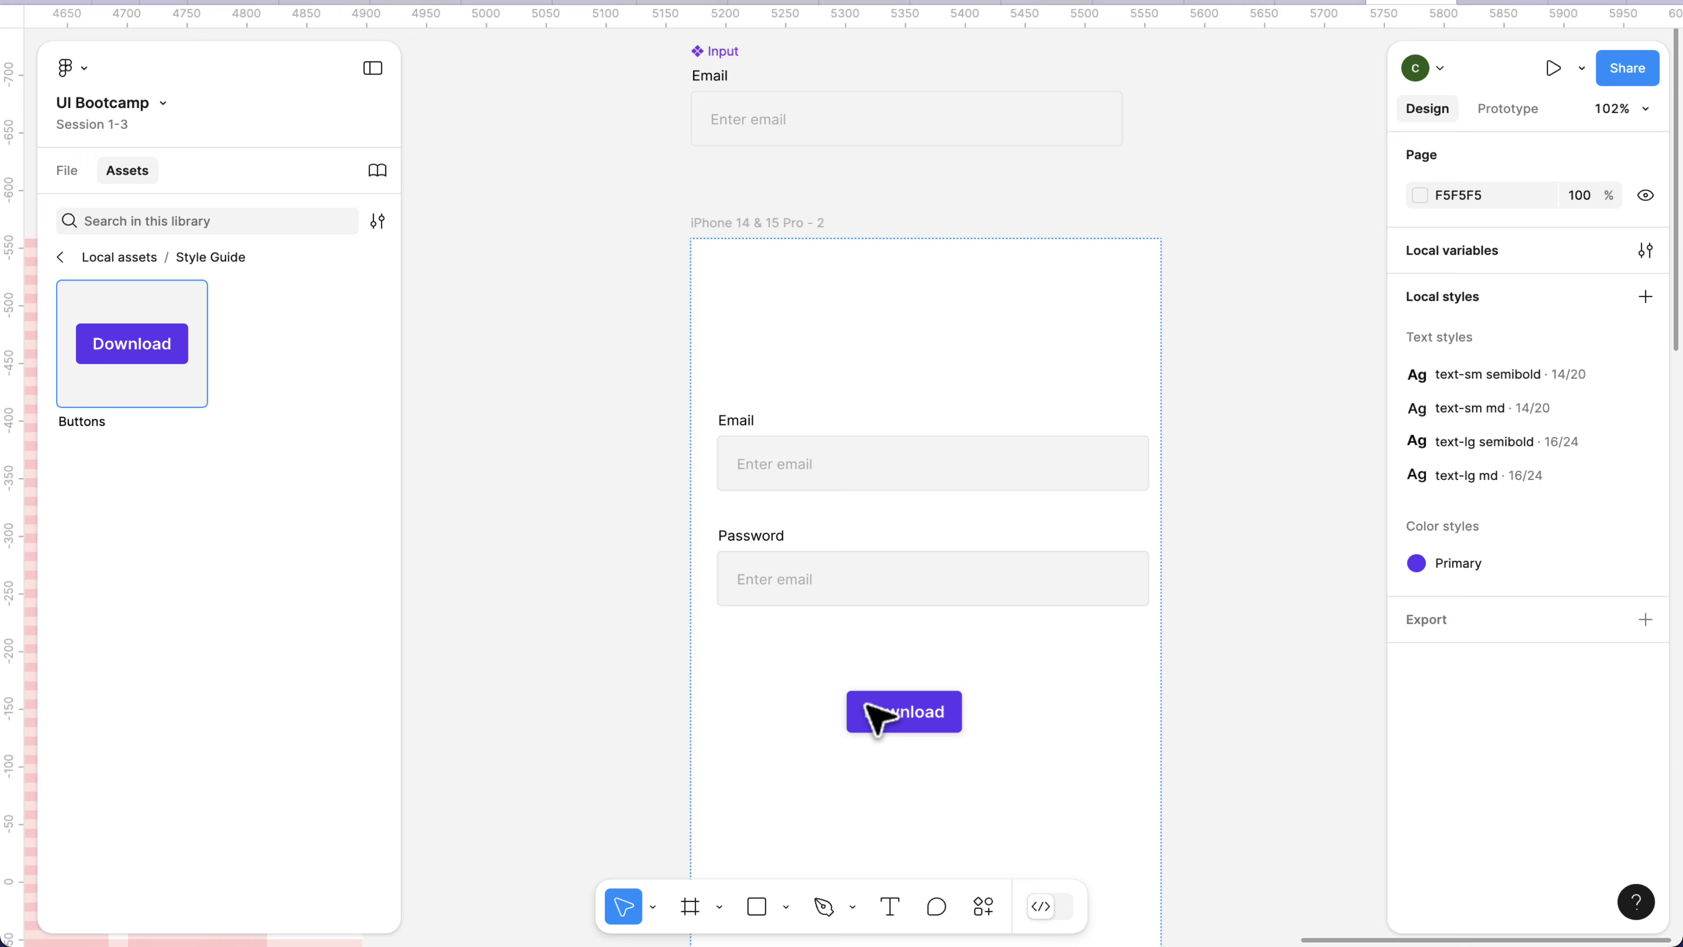
click(918, 730)
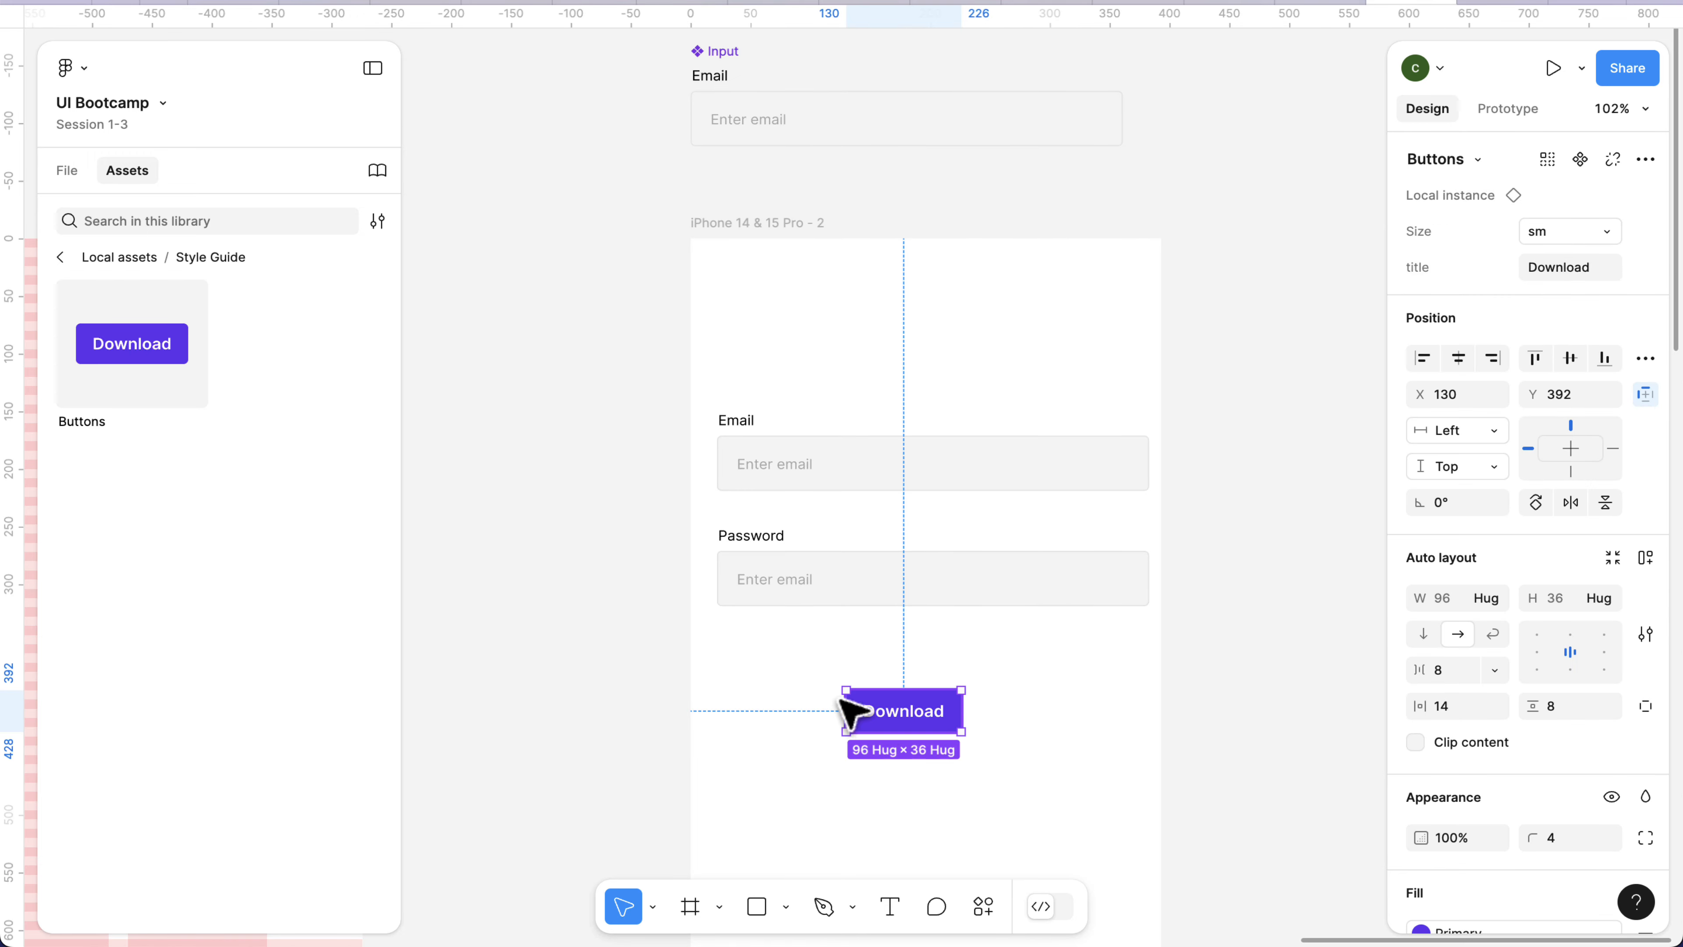
drag(836, 703, 763, 692)
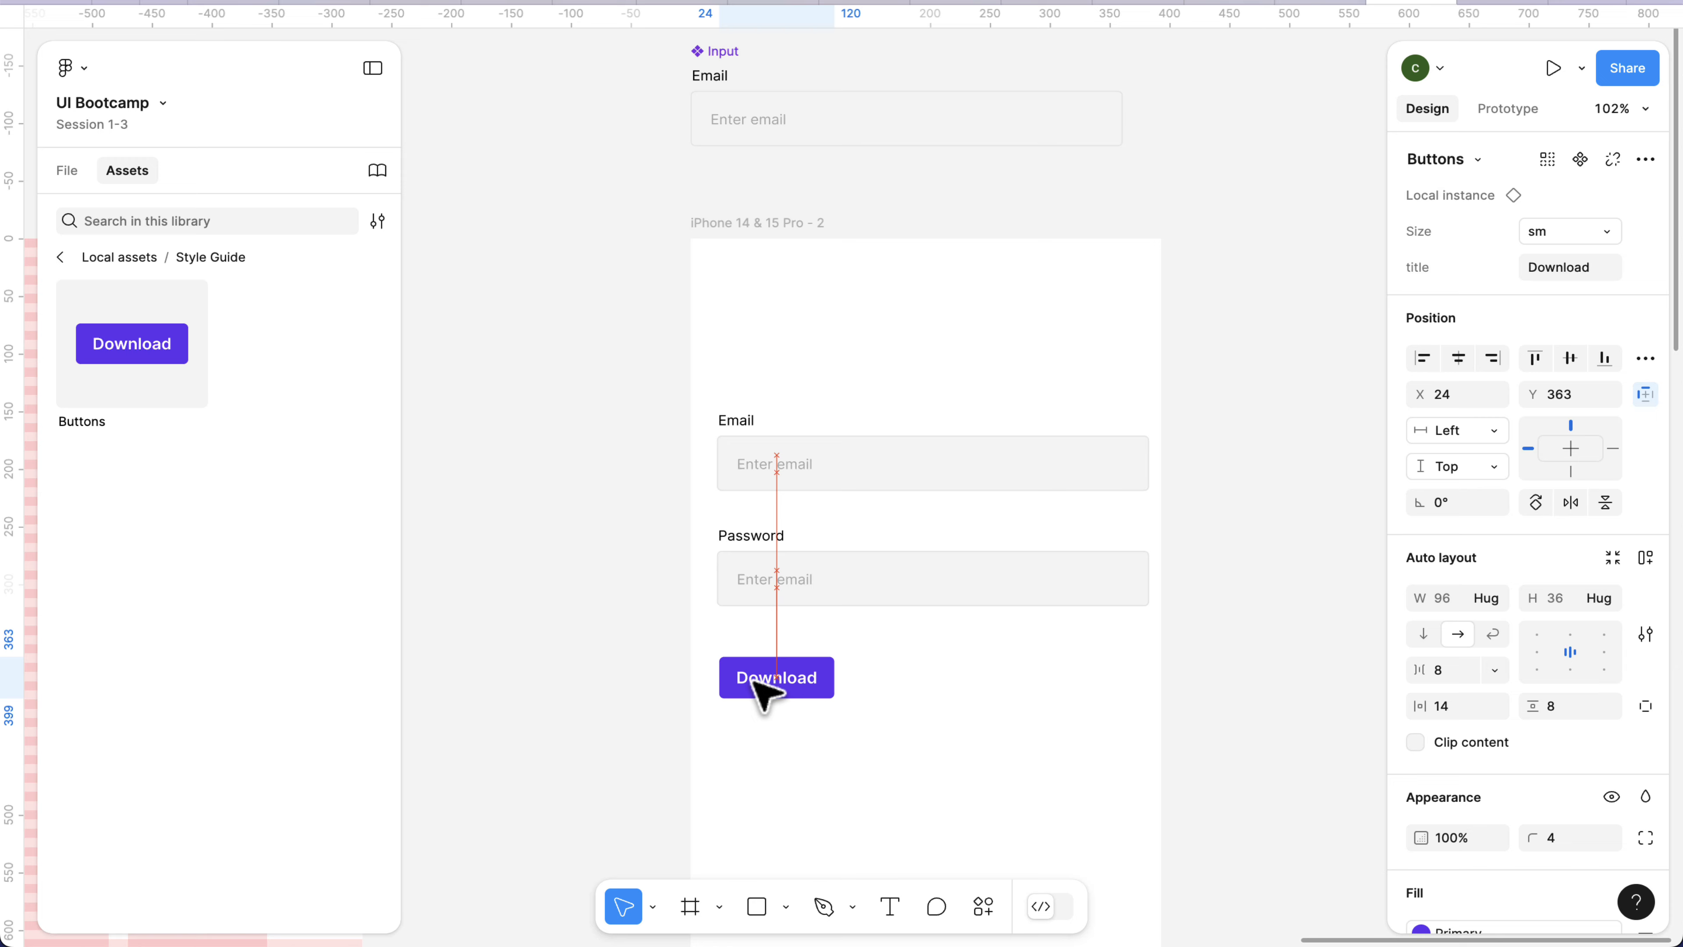
Set the button instance's Size to md and stretch it to 361 wide at X 22, matching the input fields.
click(1572, 231)
click(1521, 209)
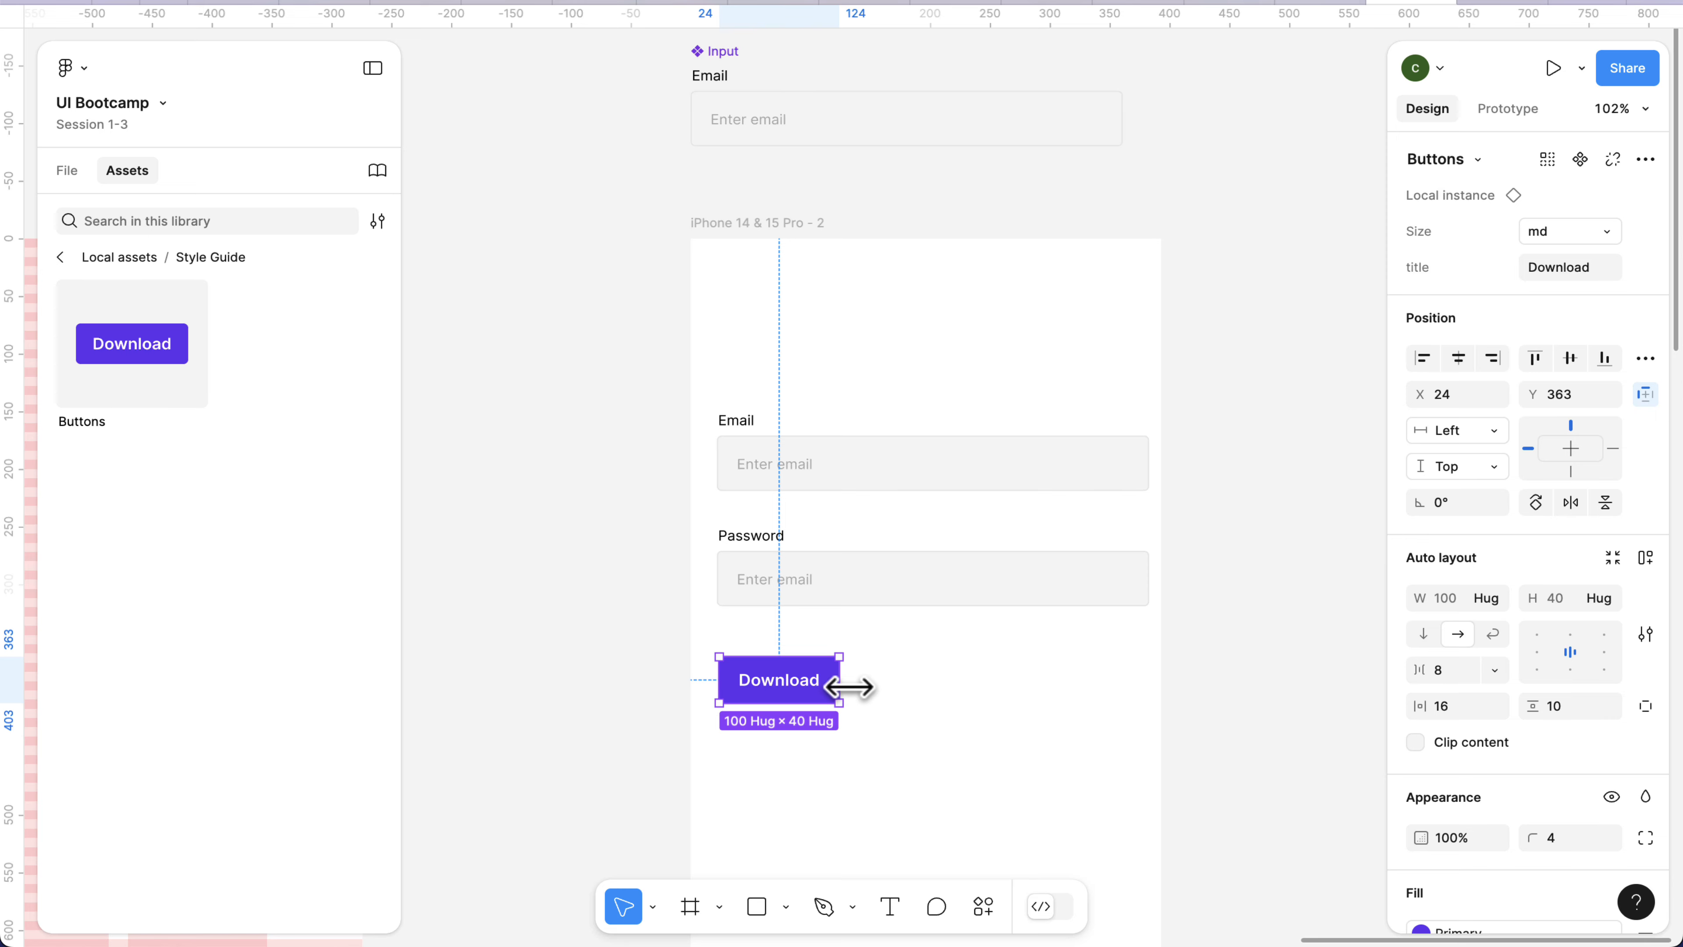
drag(843, 687, 1150, 696)
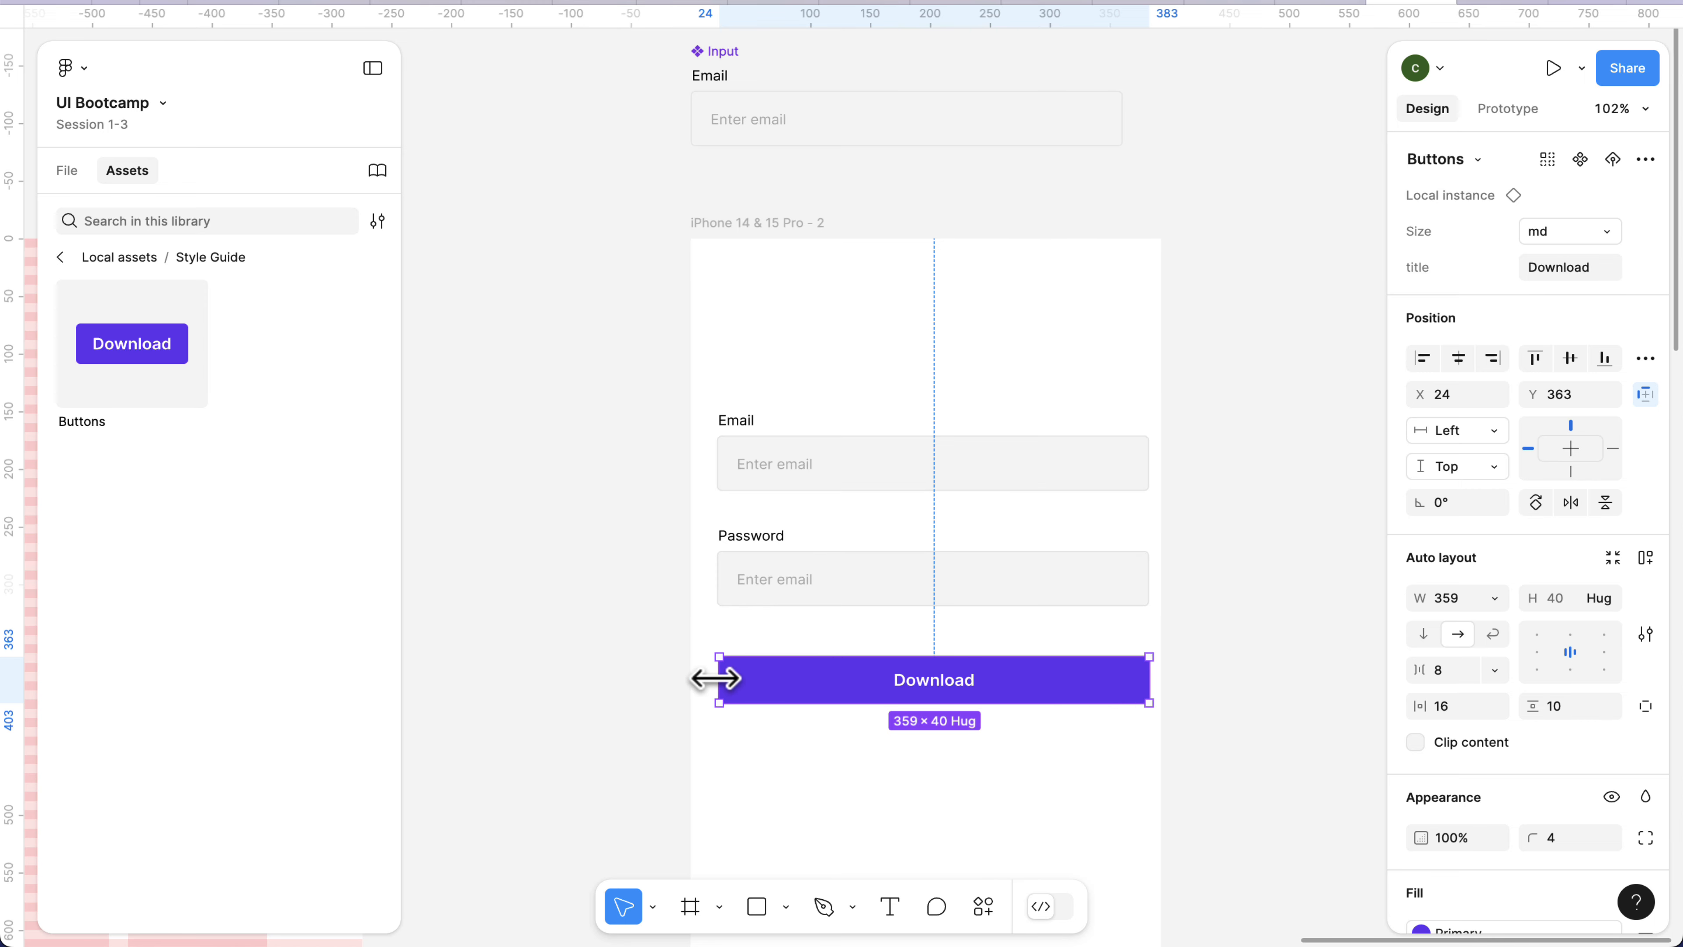
drag(717, 679, 716, 675)
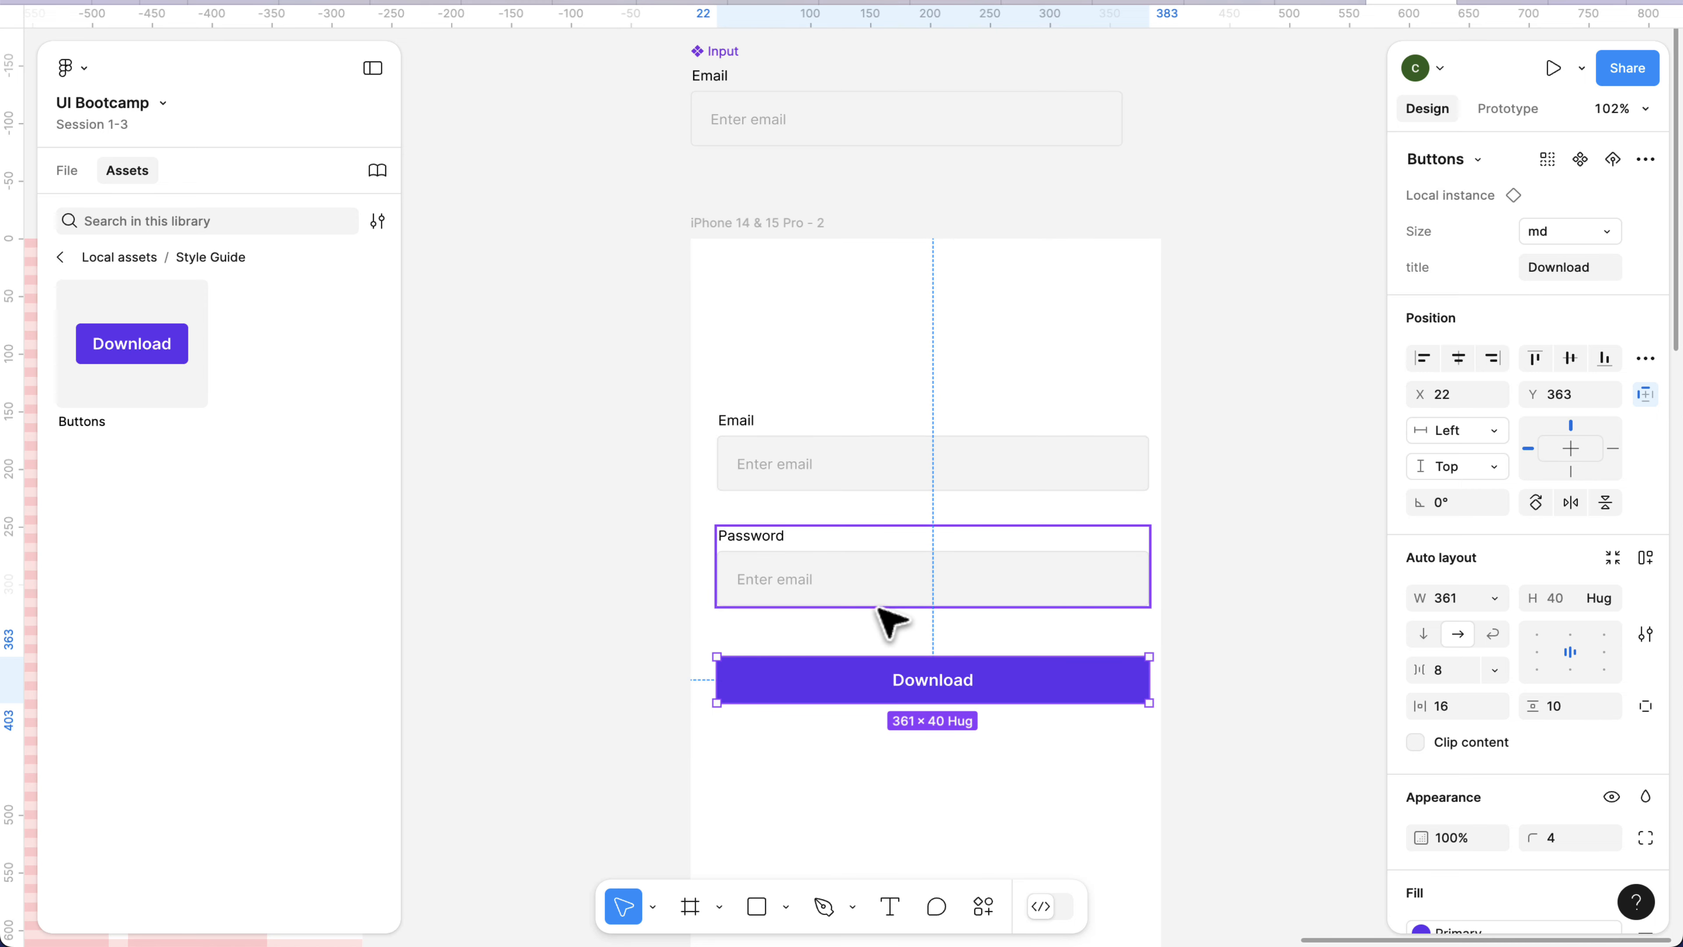
click(888, 785)
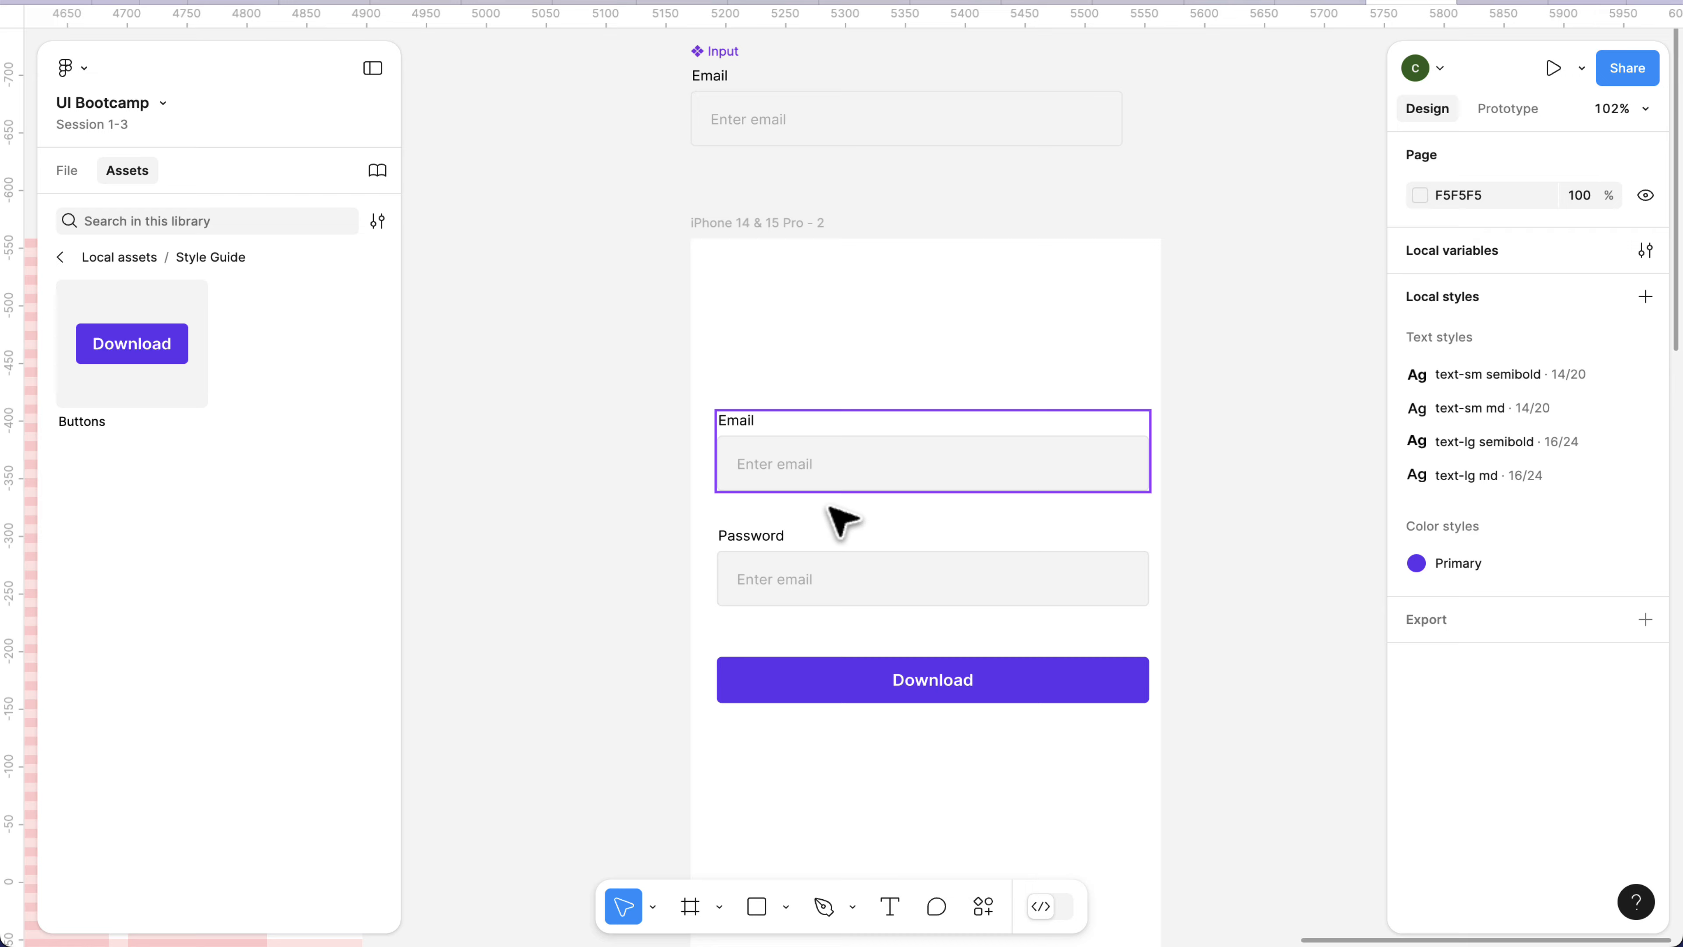
Change the button instance's Size to lg and widen it again to 361 to match the input fields.
click(816, 697)
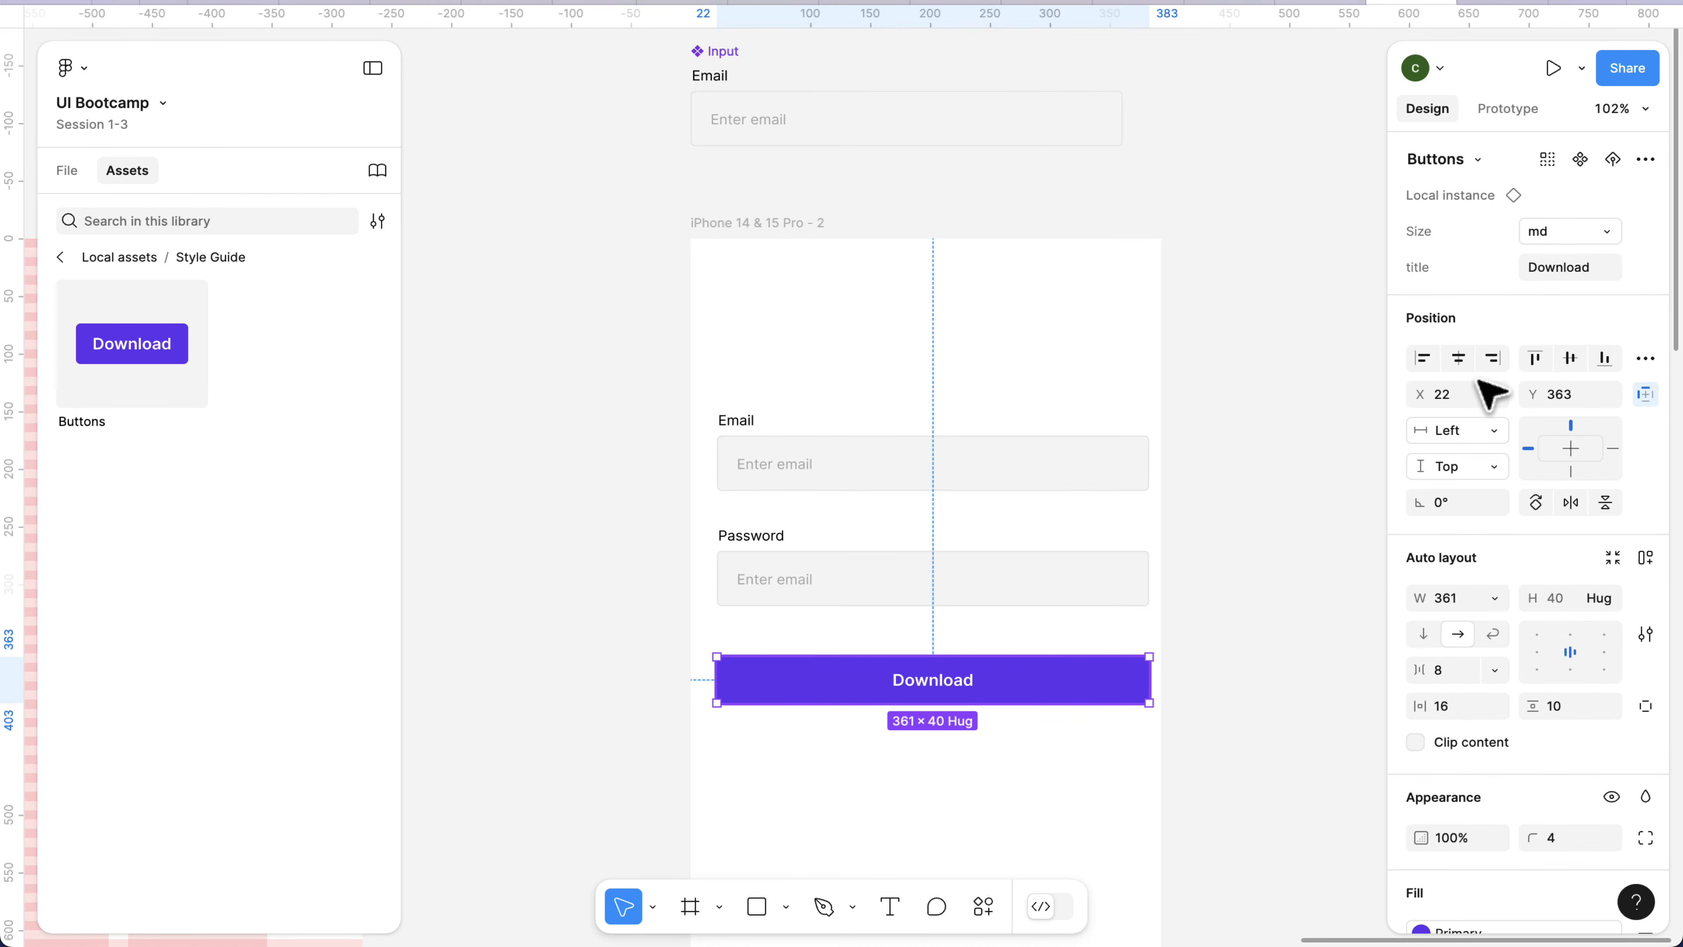
click(1557, 229)
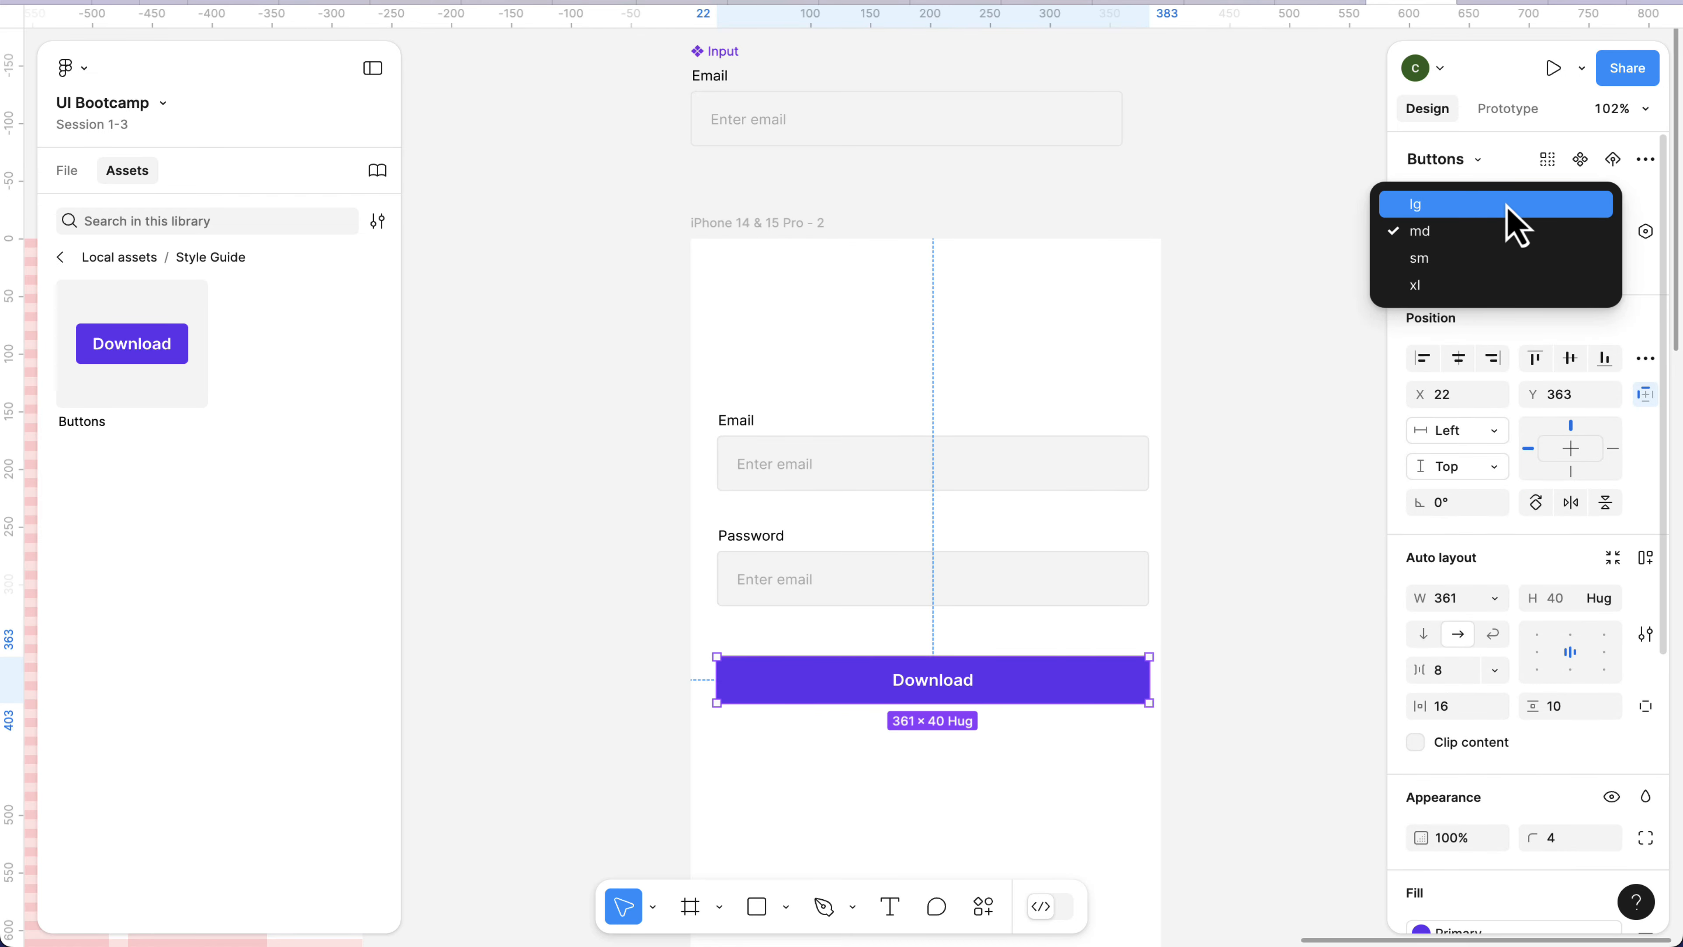
click(1507, 205)
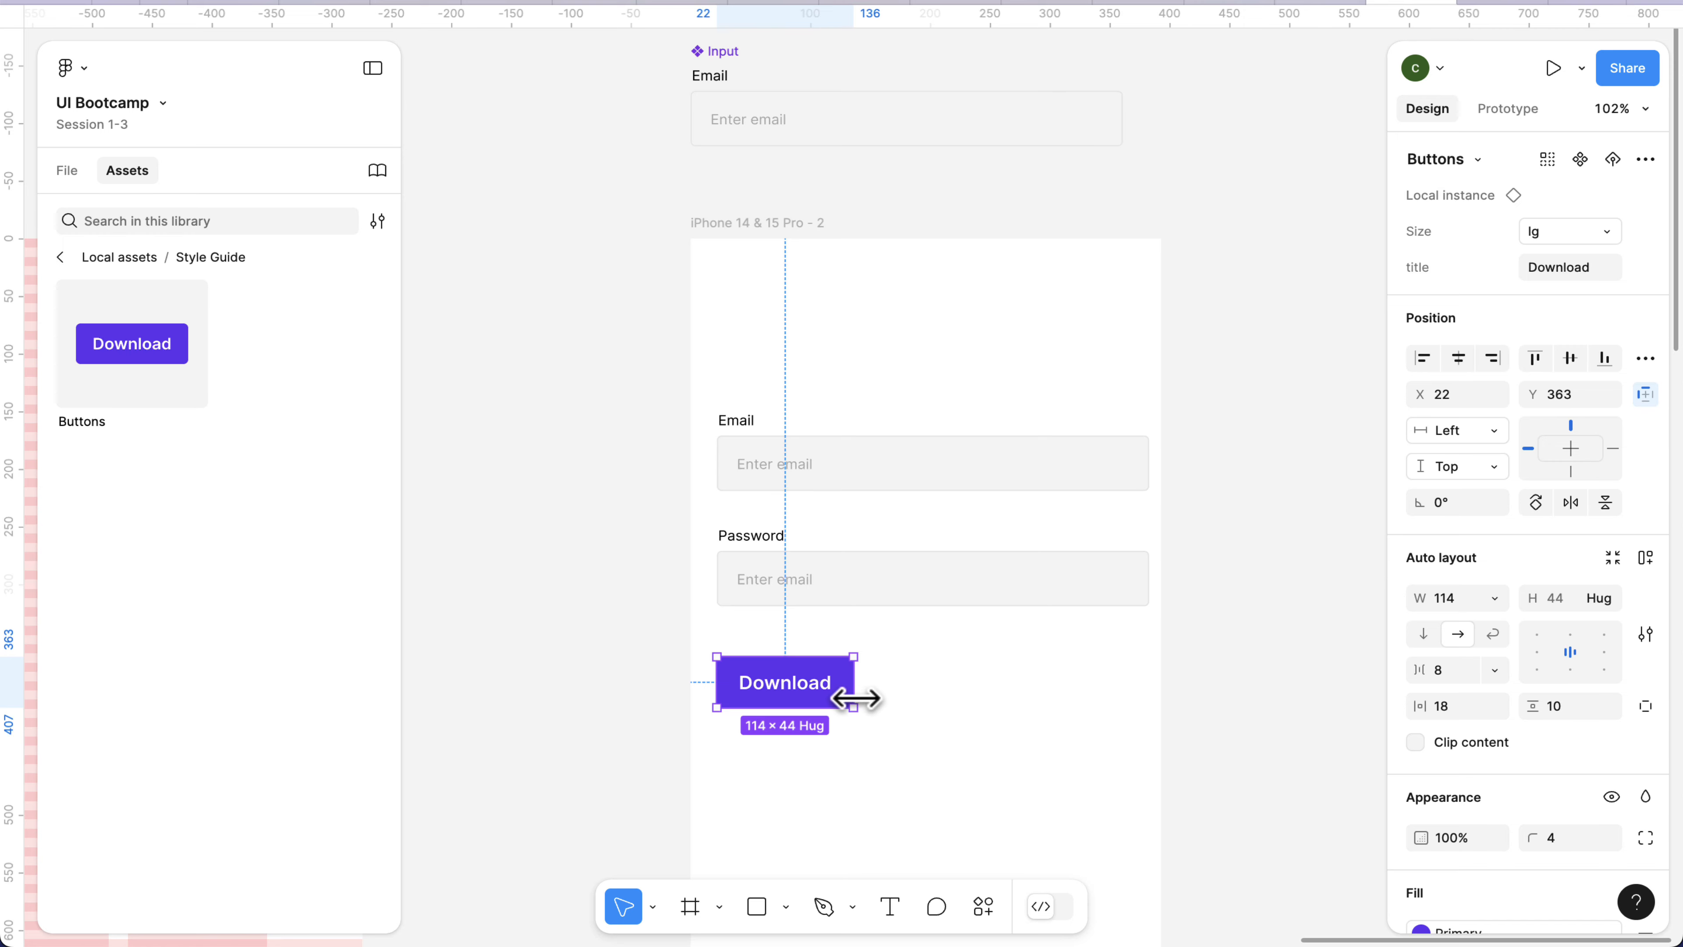
drag(860, 696, 1146, 706)
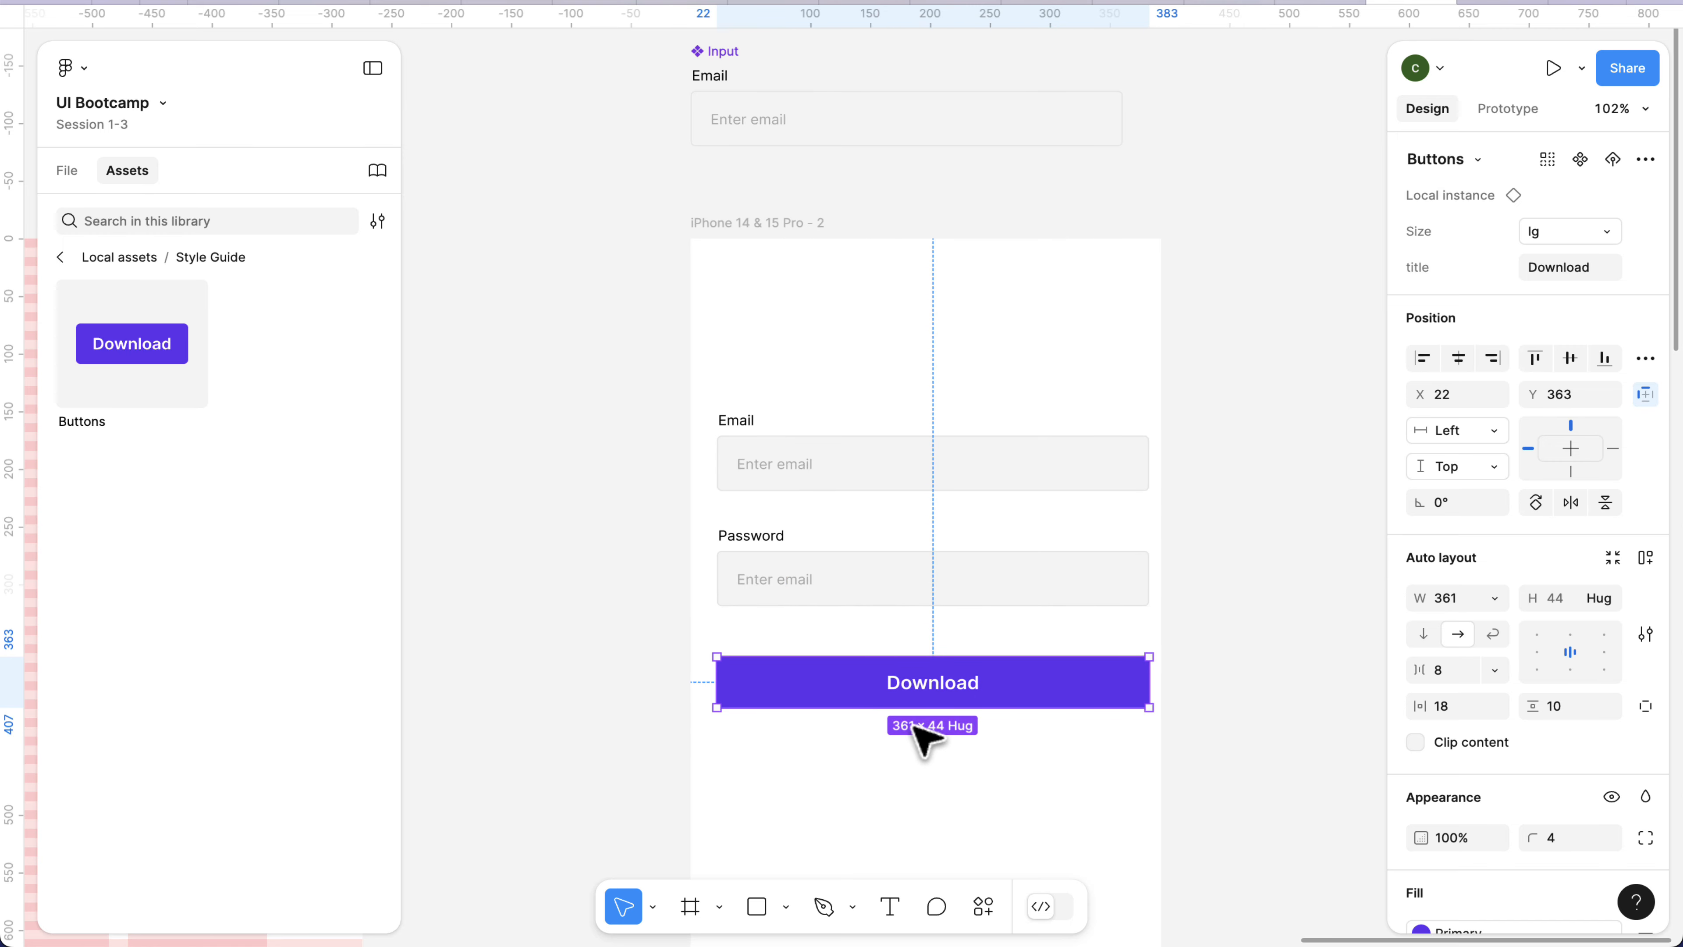
click(924, 736)
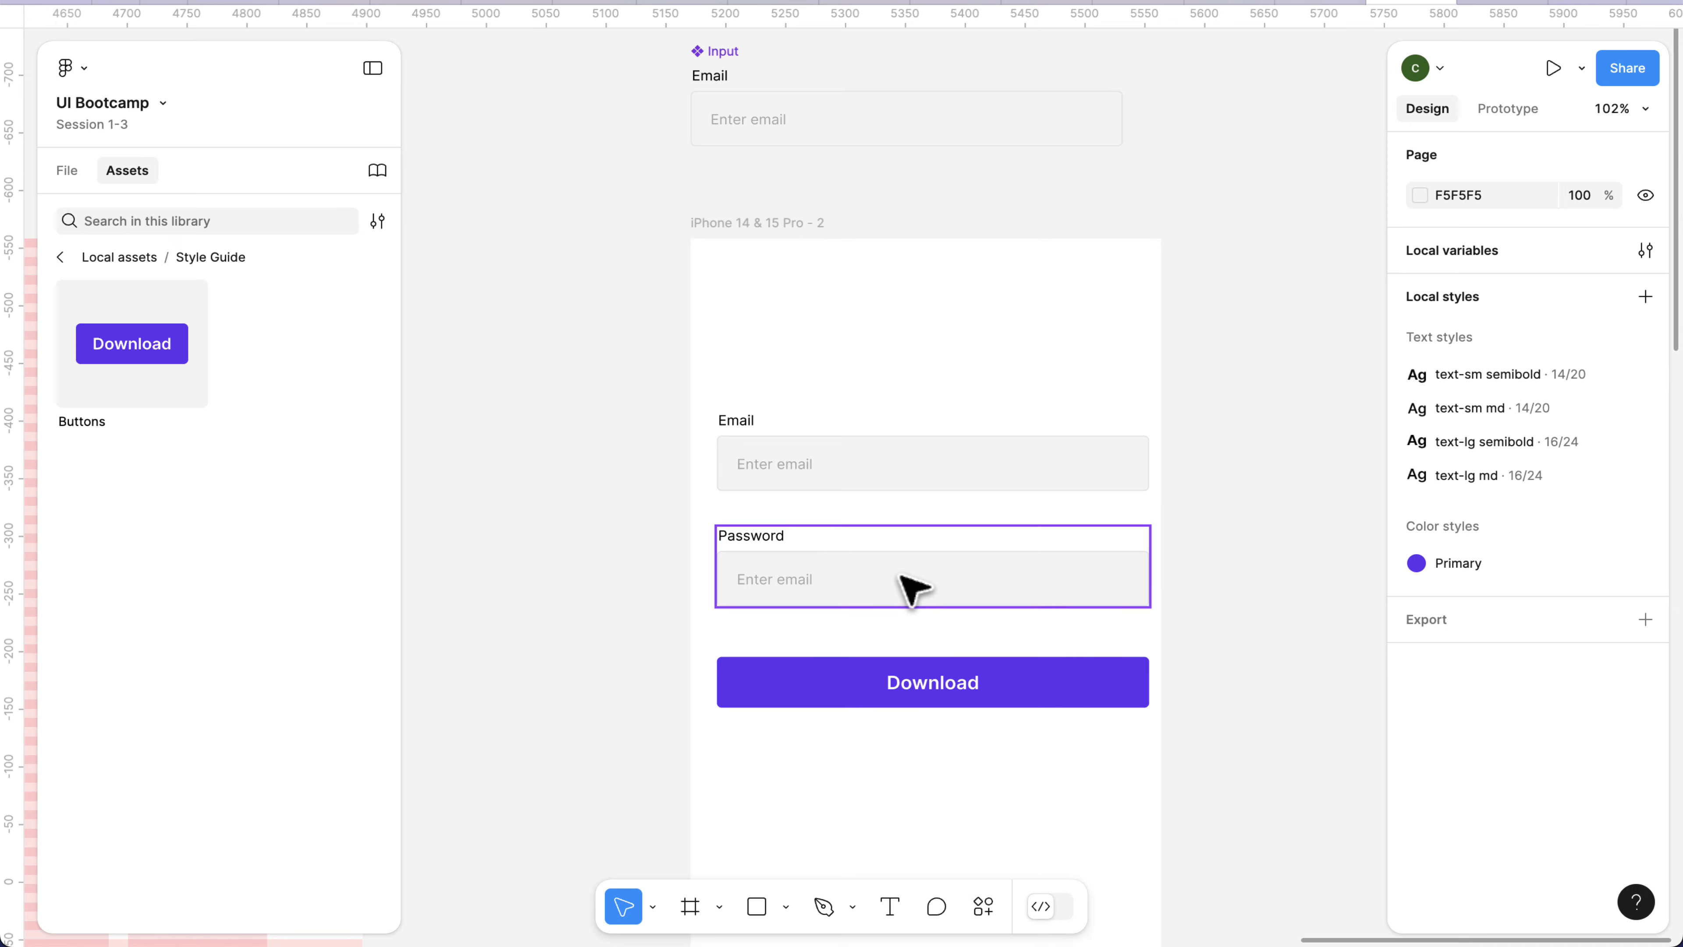
scroll(1214, 309, up, 1)
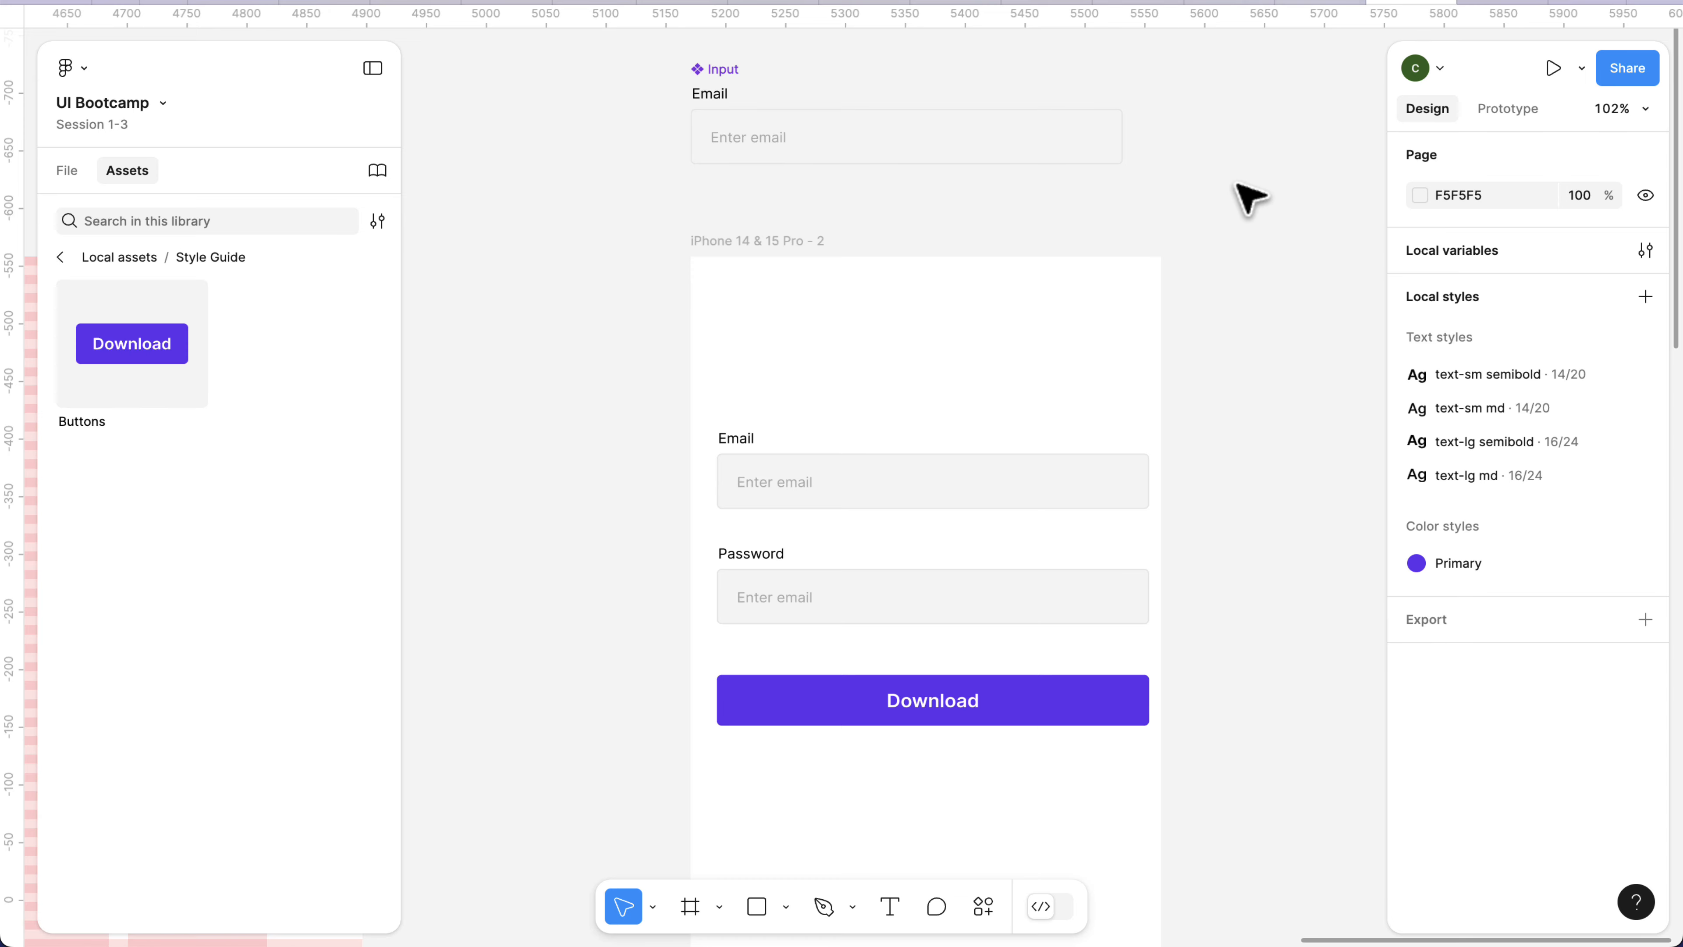
click(719, 77)
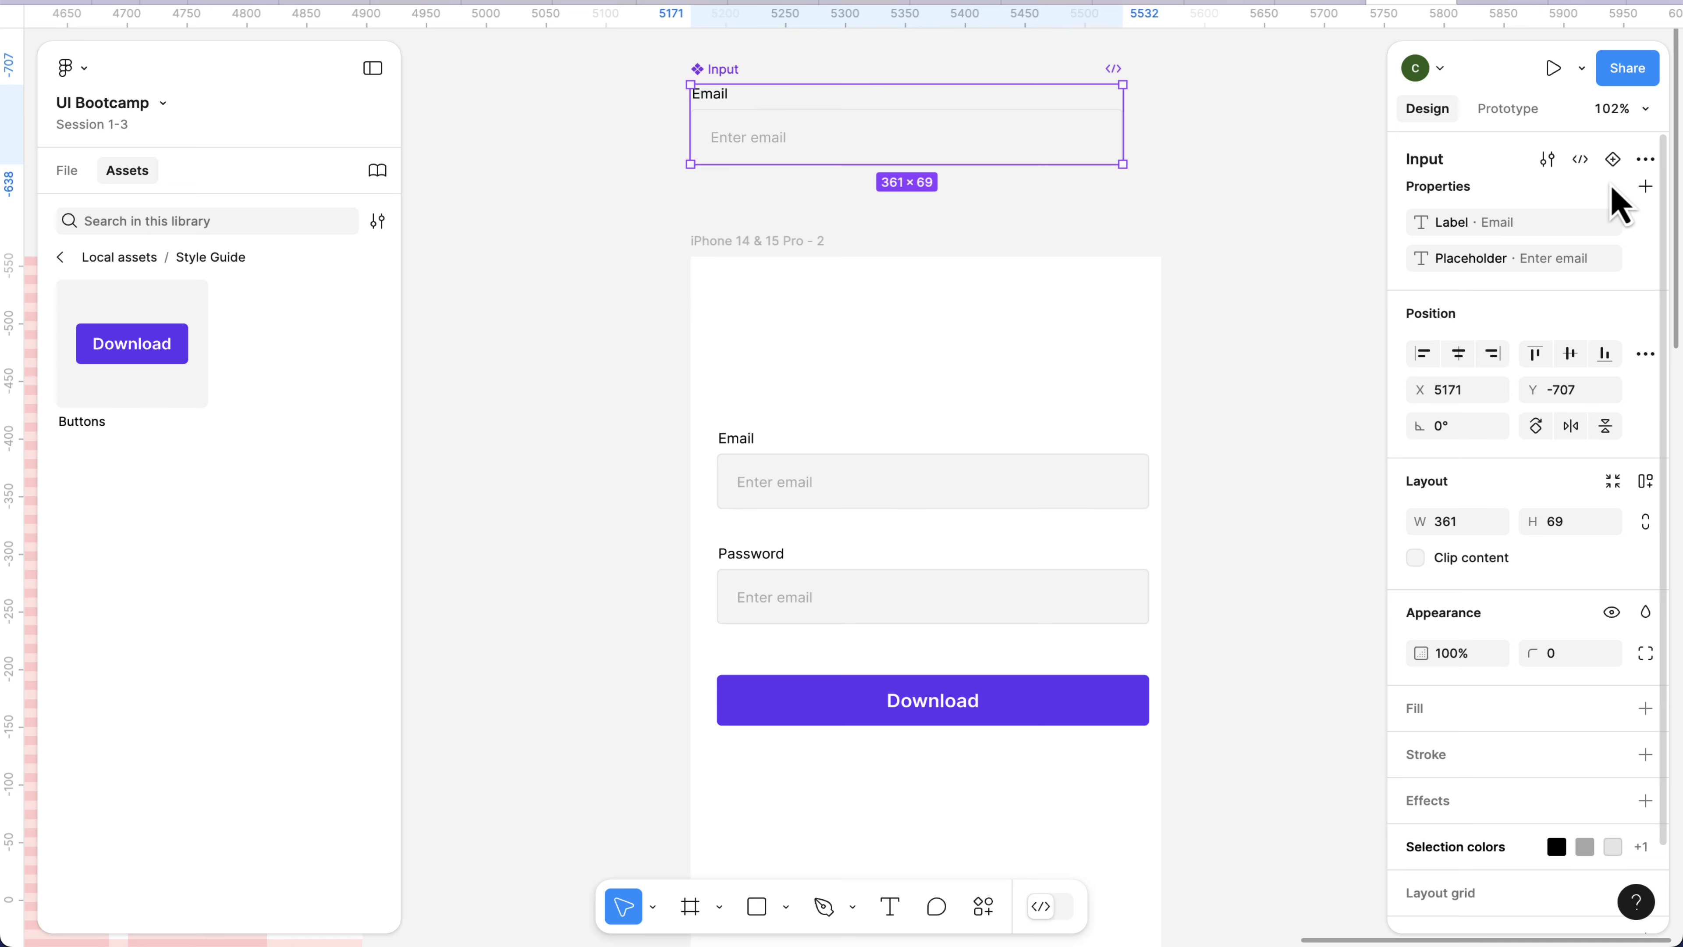
click(1646, 188)
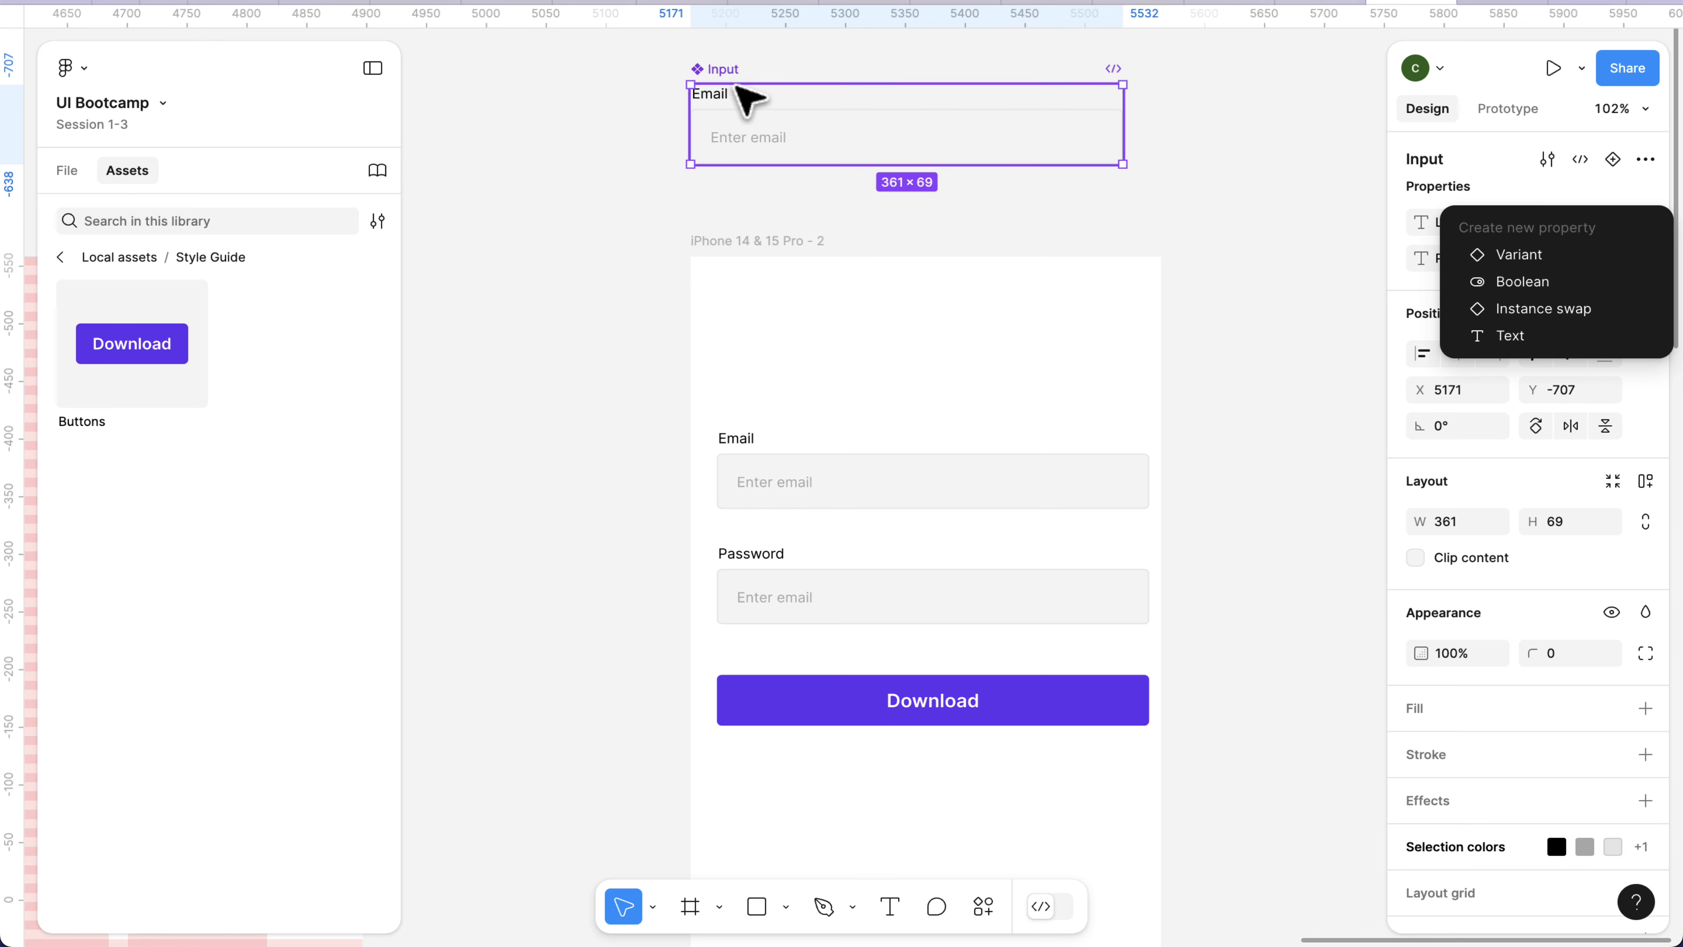
click(777, 59)
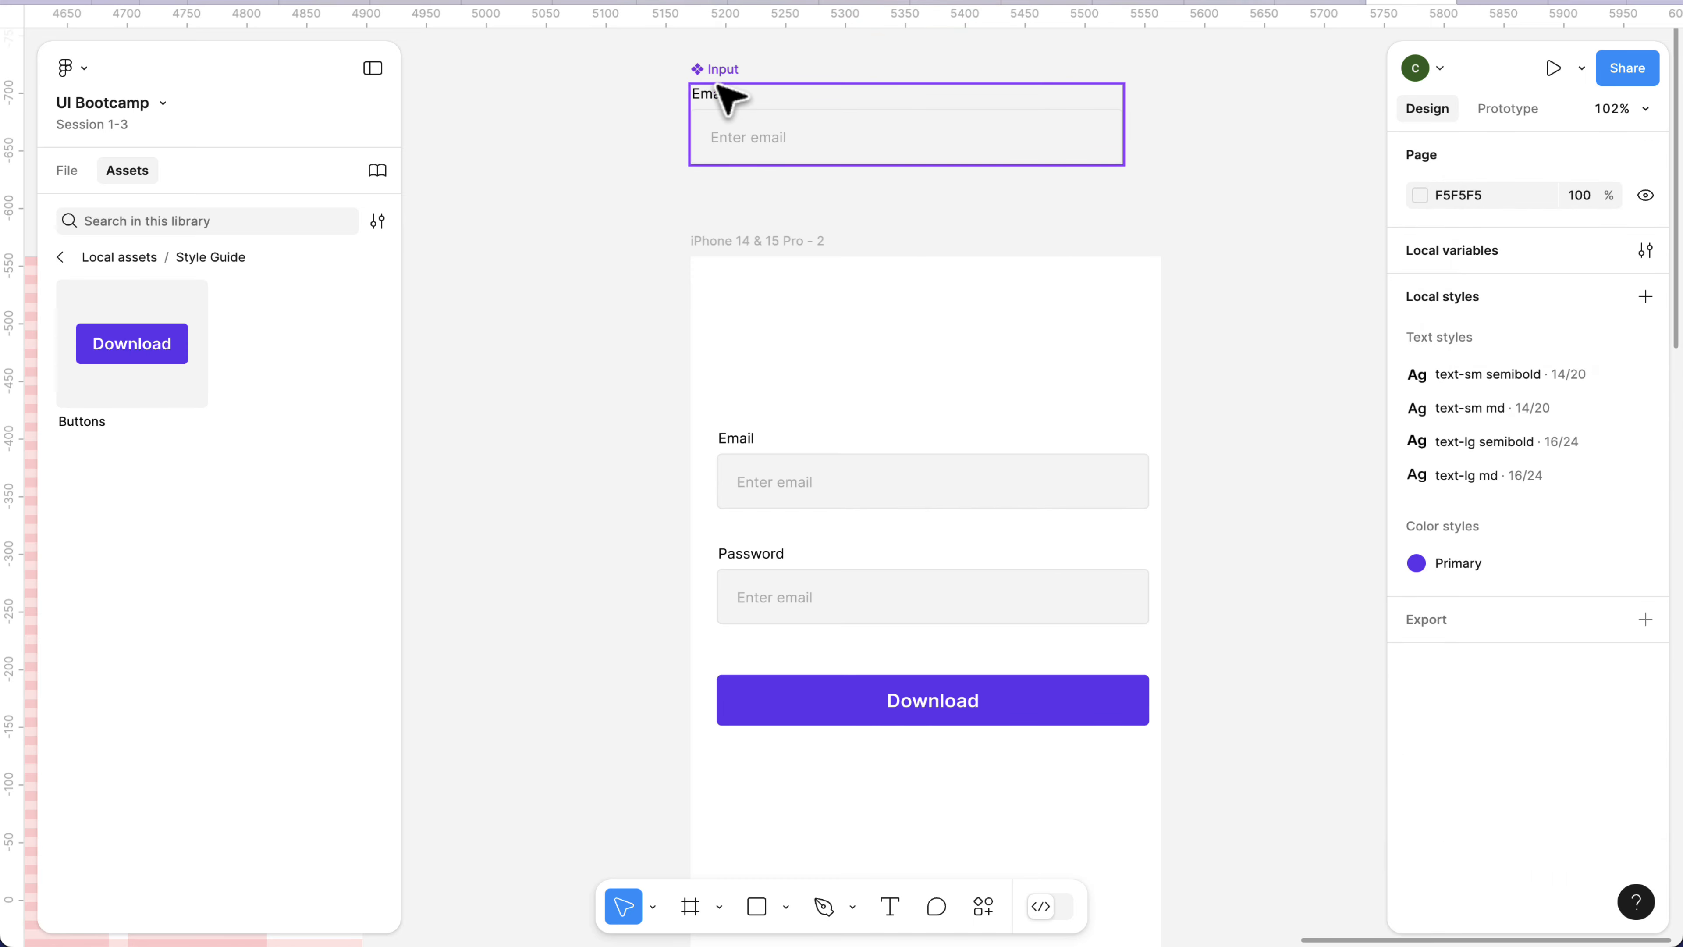
Move the main Input component farther above the iPhone frame, to about X 5164, Y -818.
click(729, 96)
scroll(736, 112, up, 5)
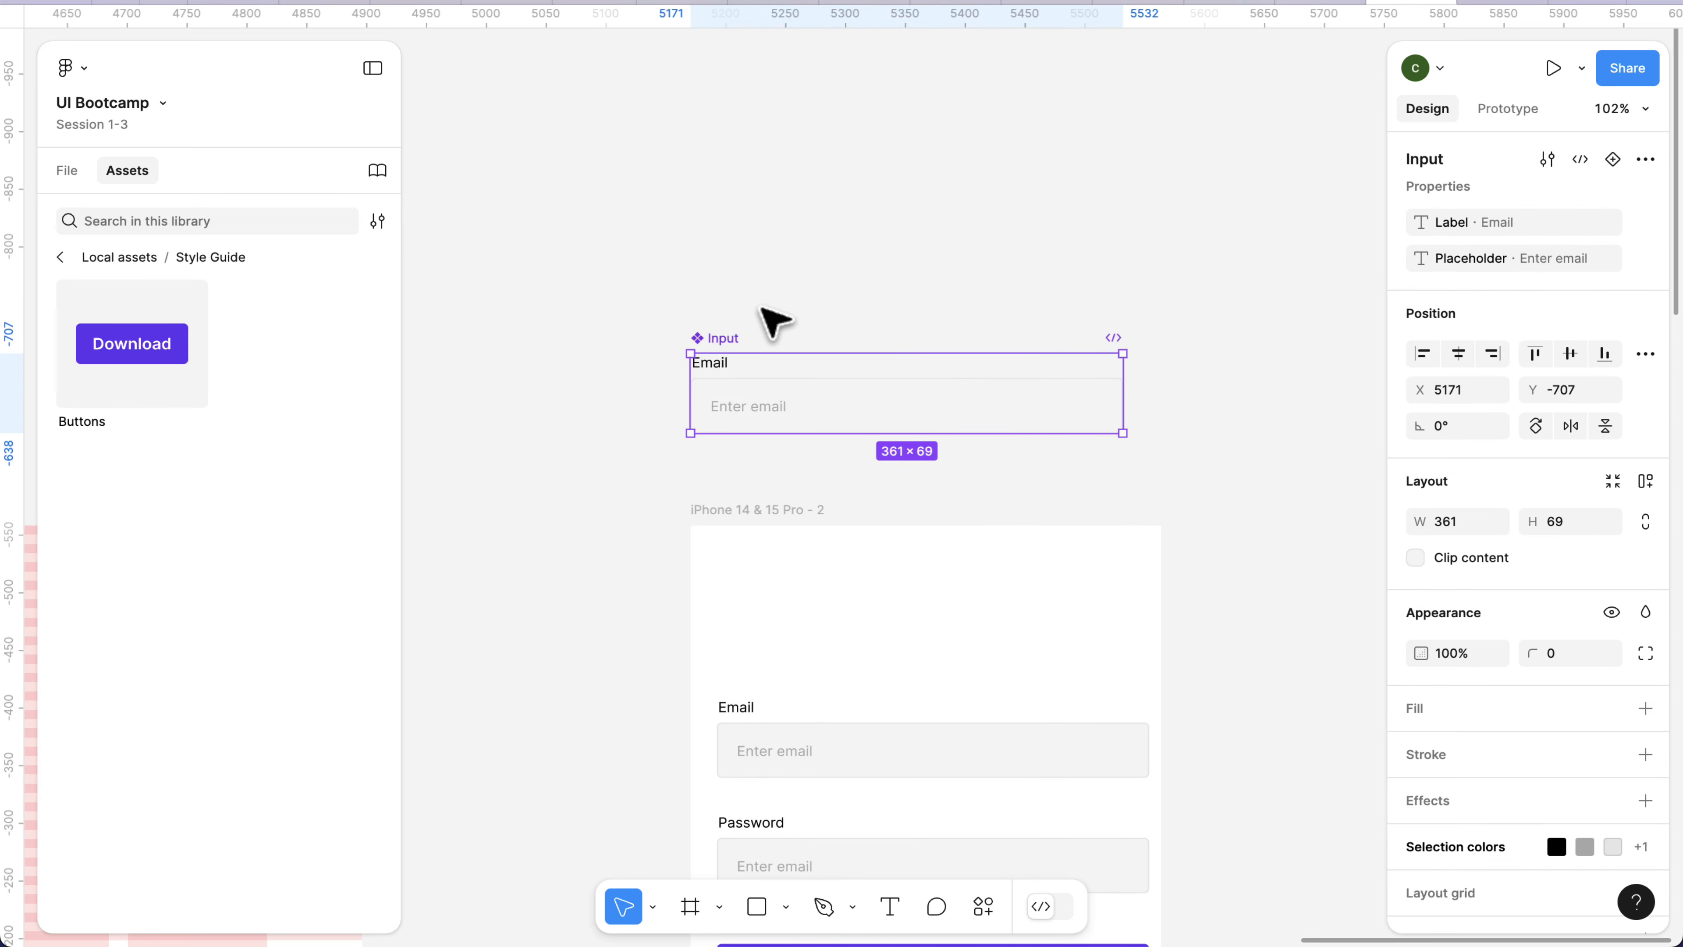
drag(725, 343, 712, 216)
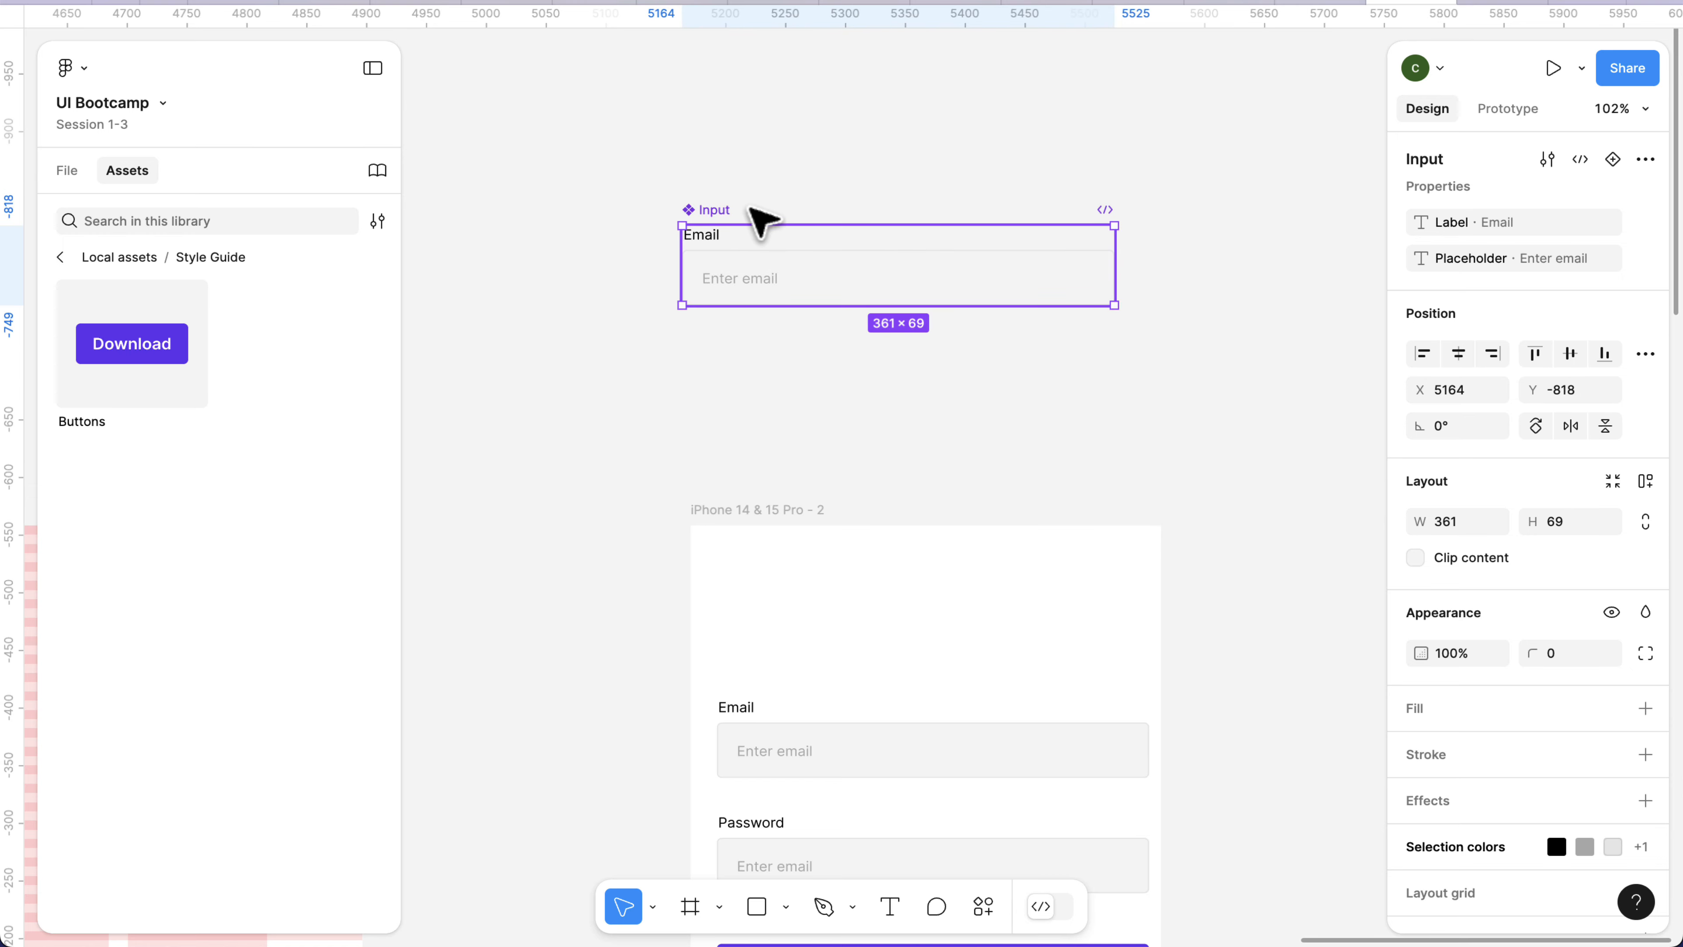
Add a variant to the Input component and name its Property 1 value error.
click(1613, 160)
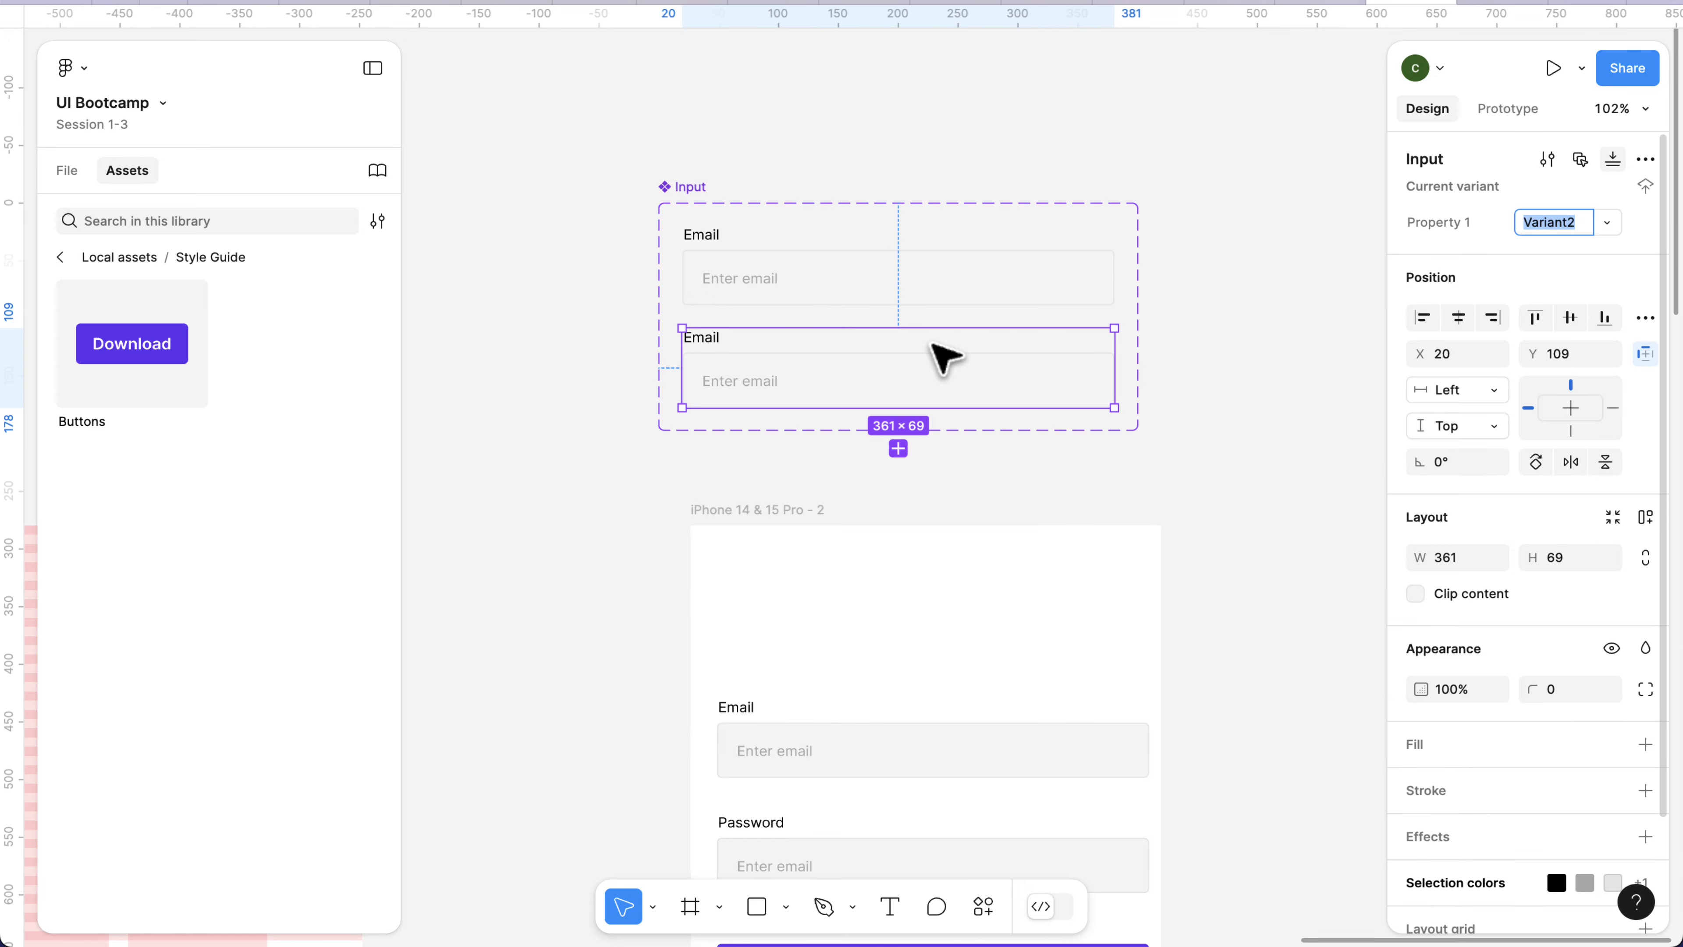
scroll(888, 351, up, 3)
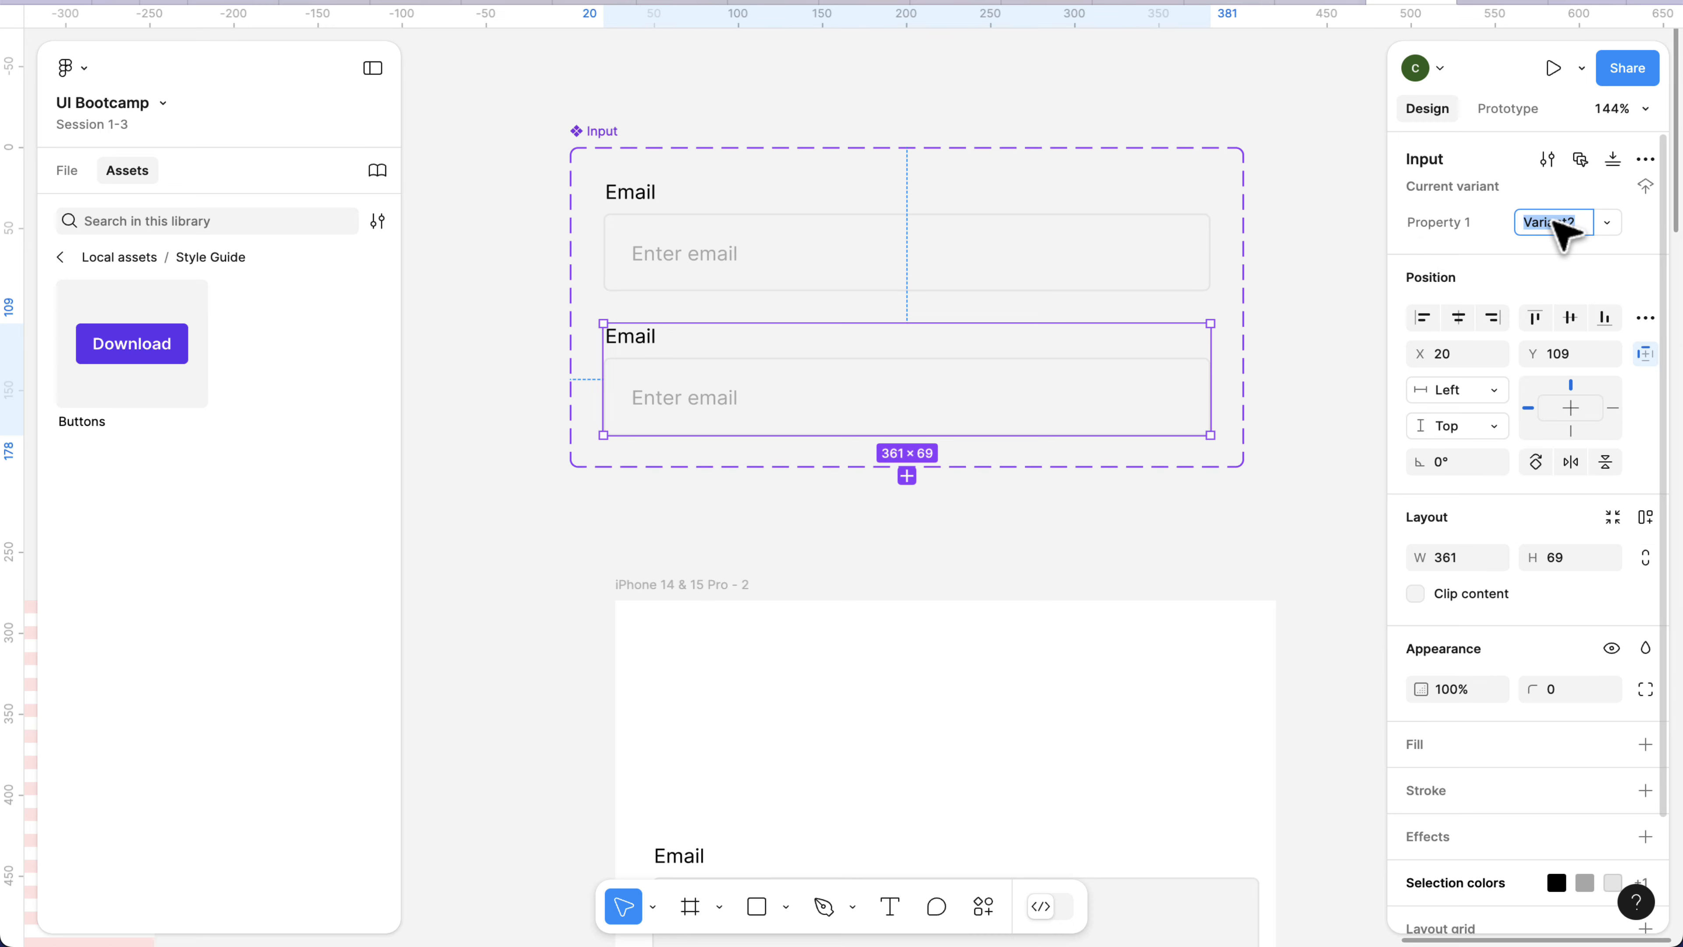
text(rro)
key(Return)
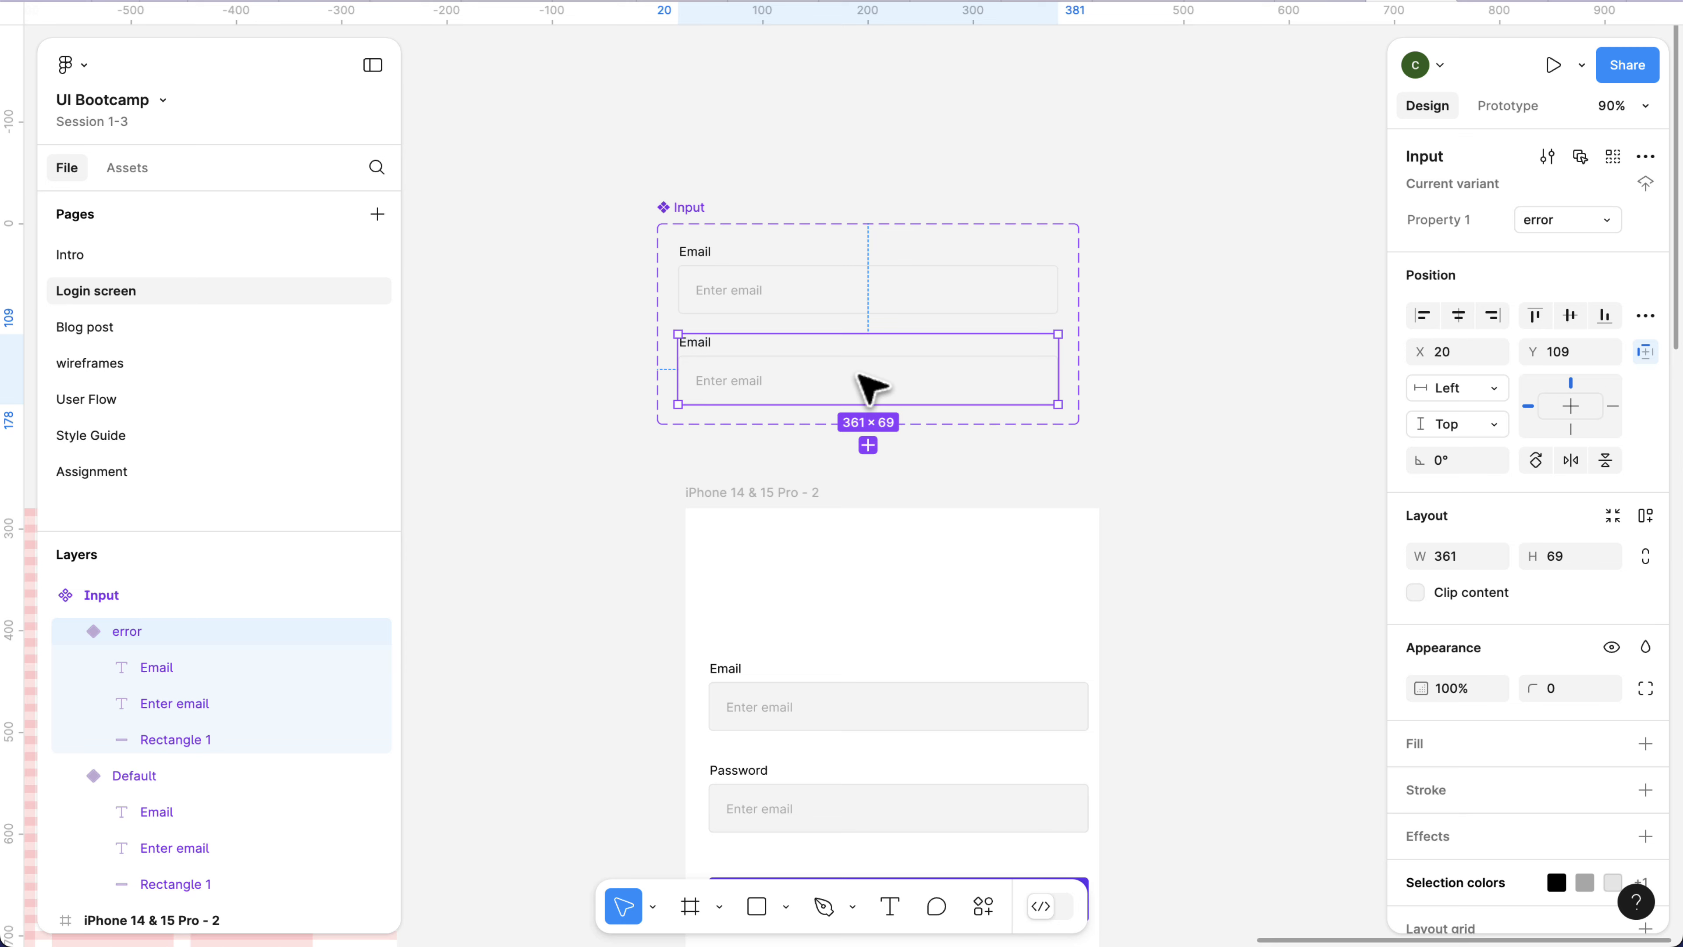
Set the stroke of the error variant's field rectangle to the page's red FF5252 at 100% opacity.
double_click(870, 387)
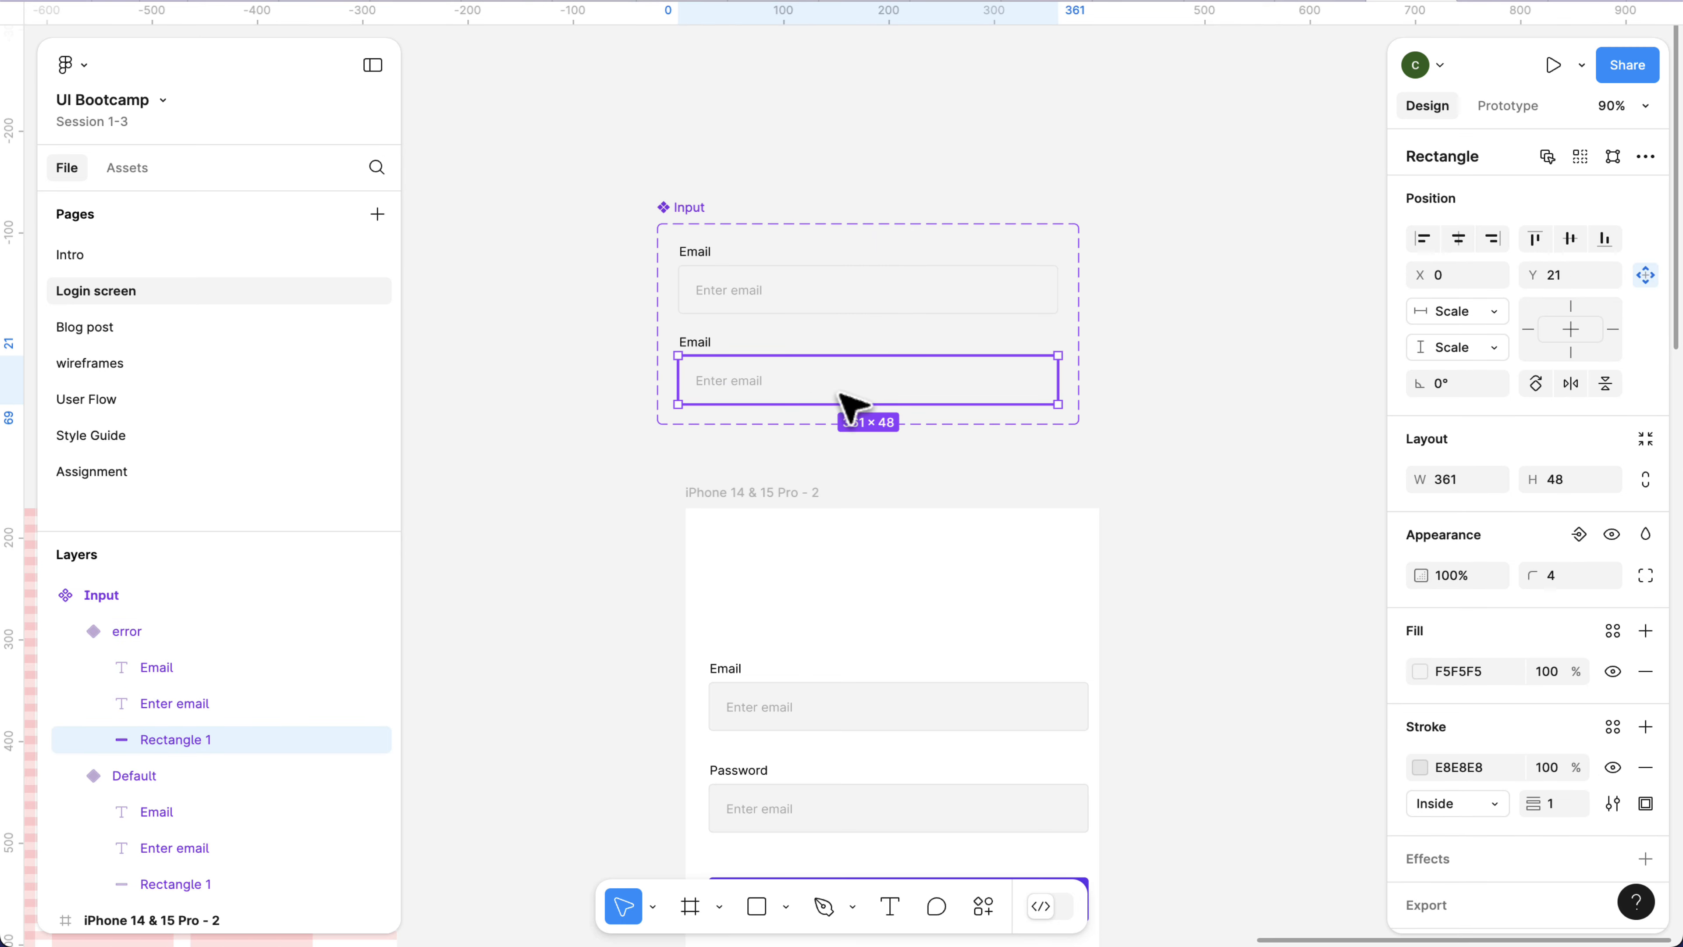
scroll(1554, 723, down, 1)
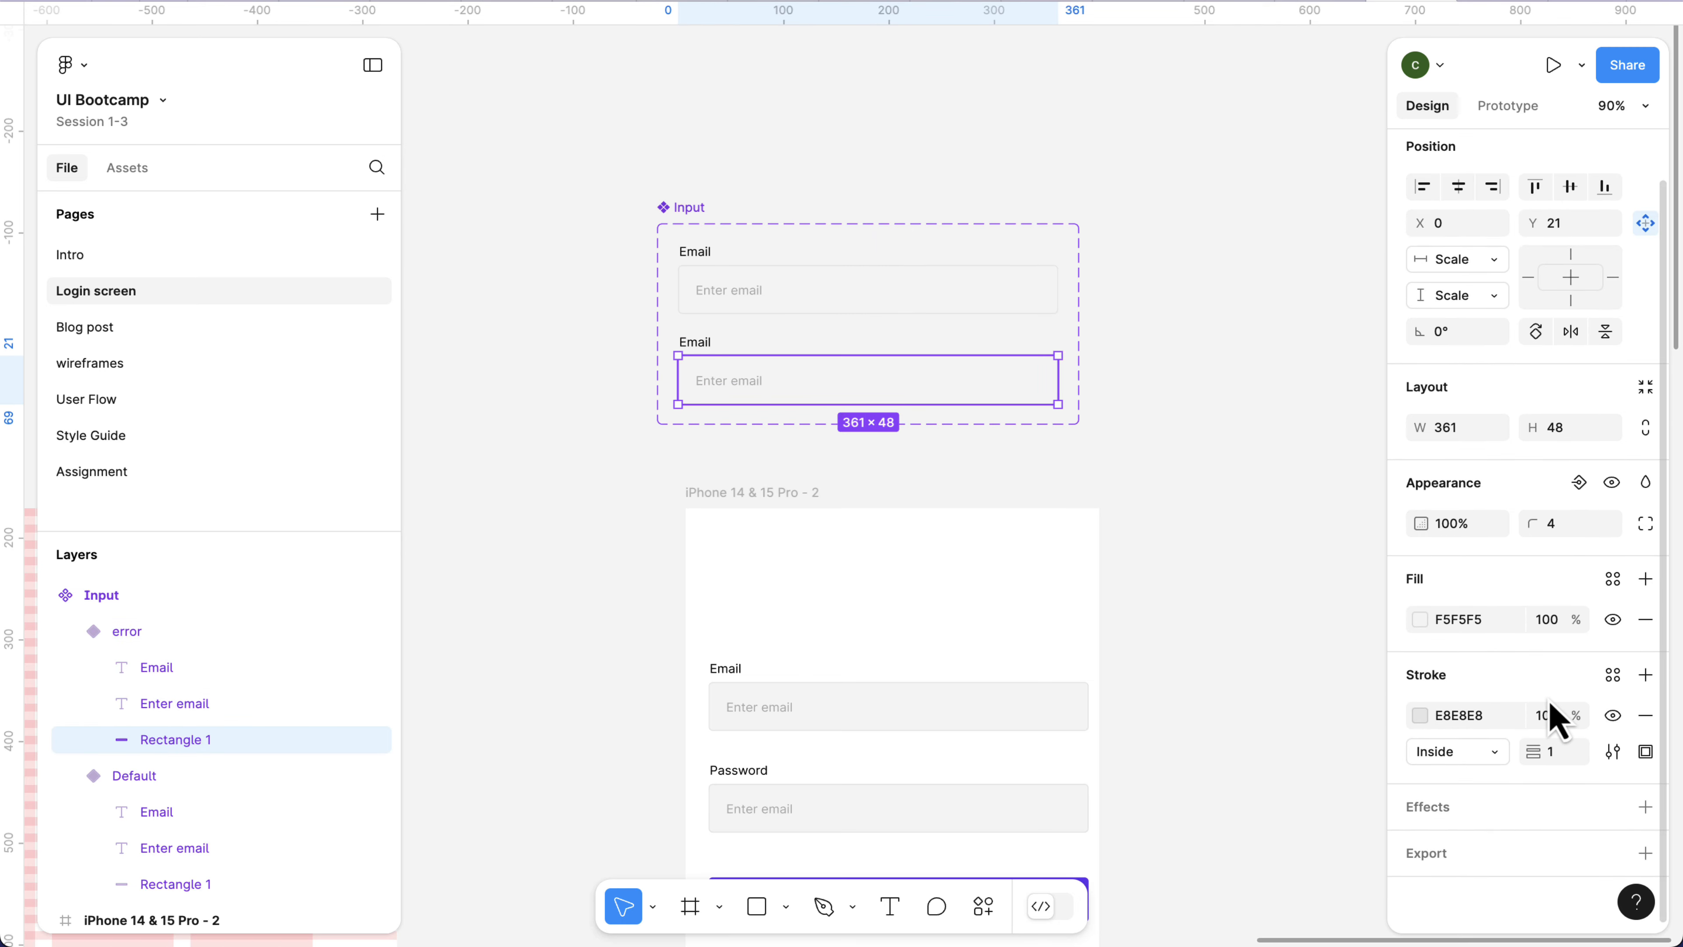
click(1421, 716)
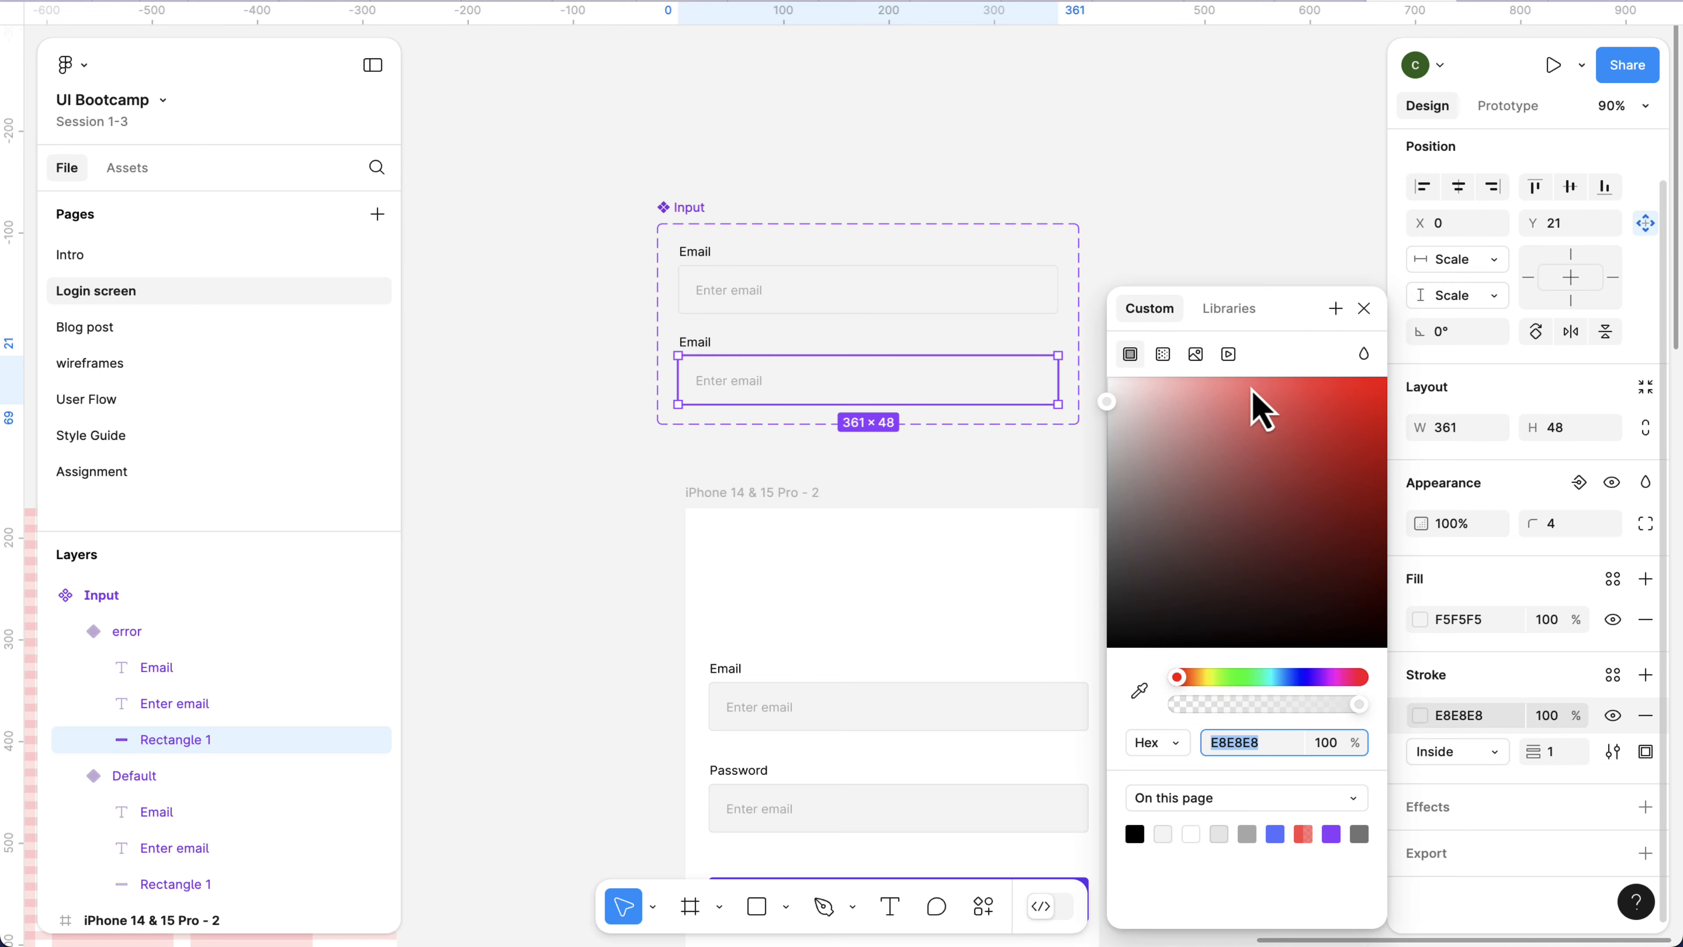
drag(1253, 392, 1251, 378)
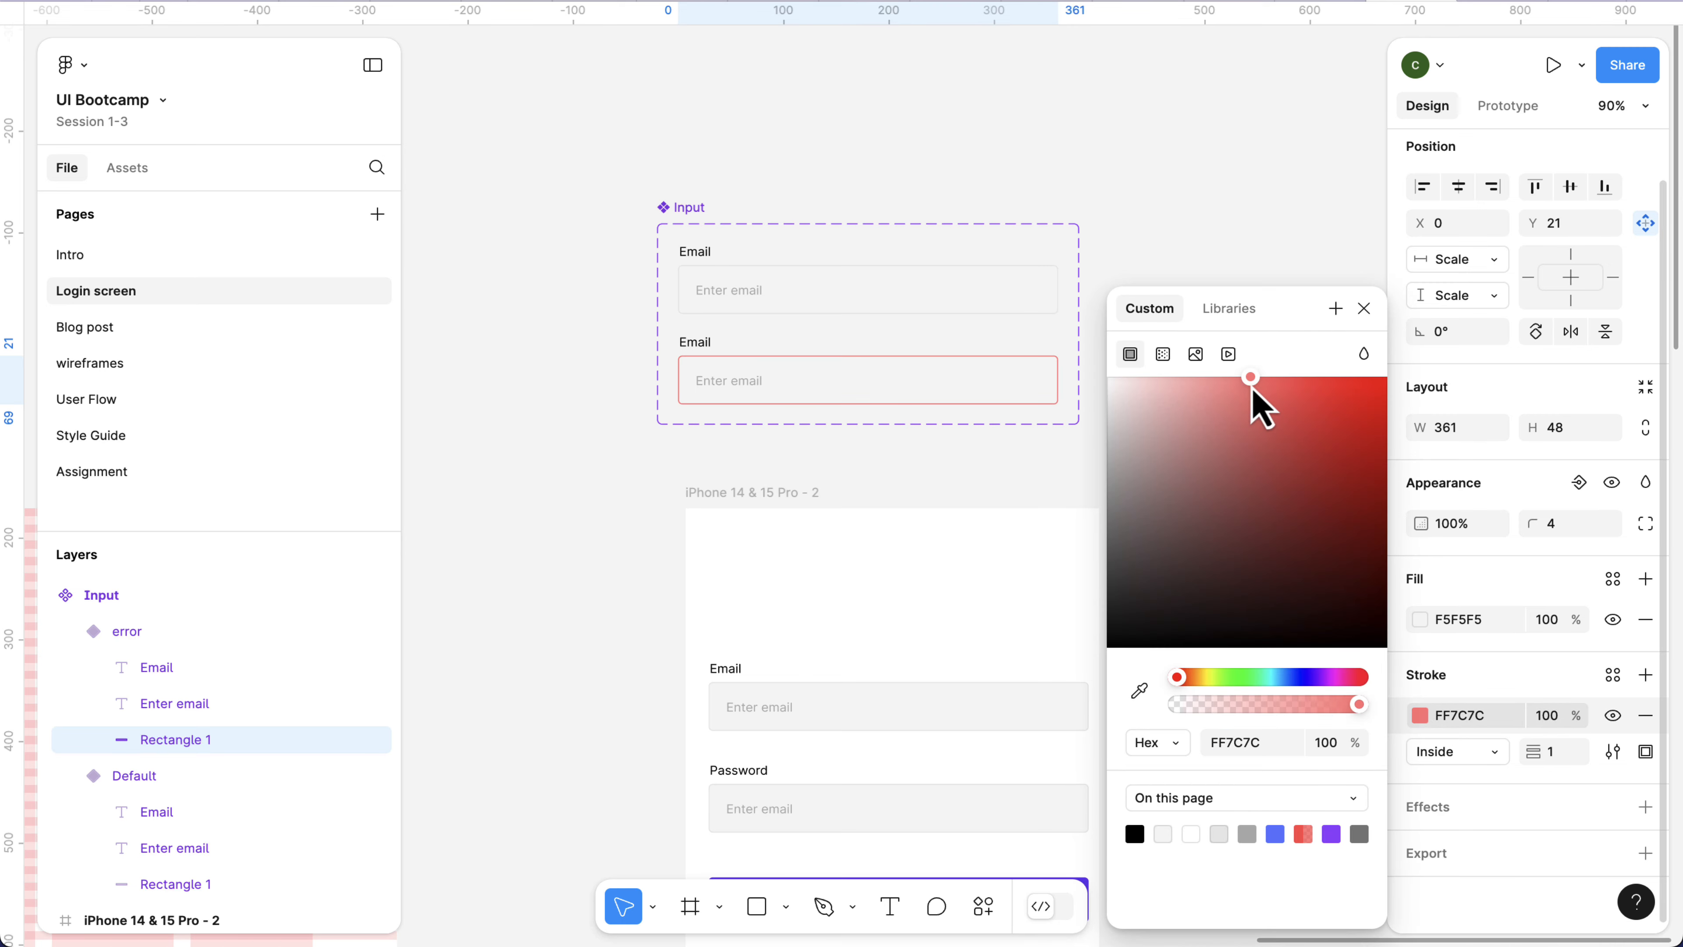
click(1303, 837)
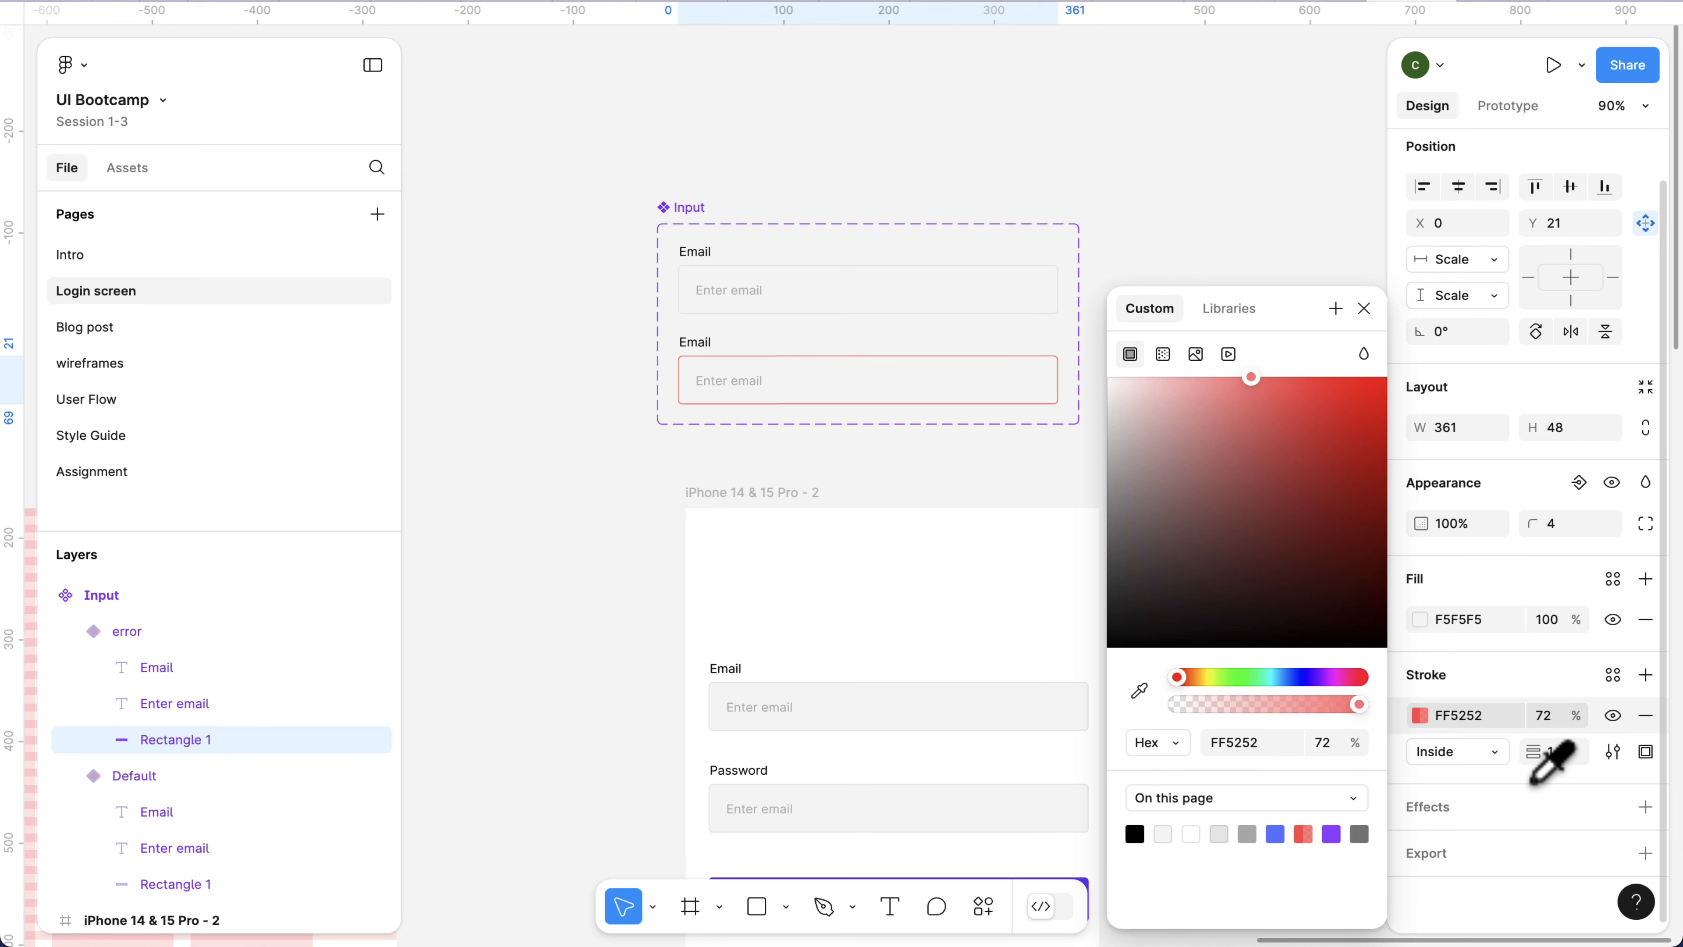
click(1545, 716)
text(100)
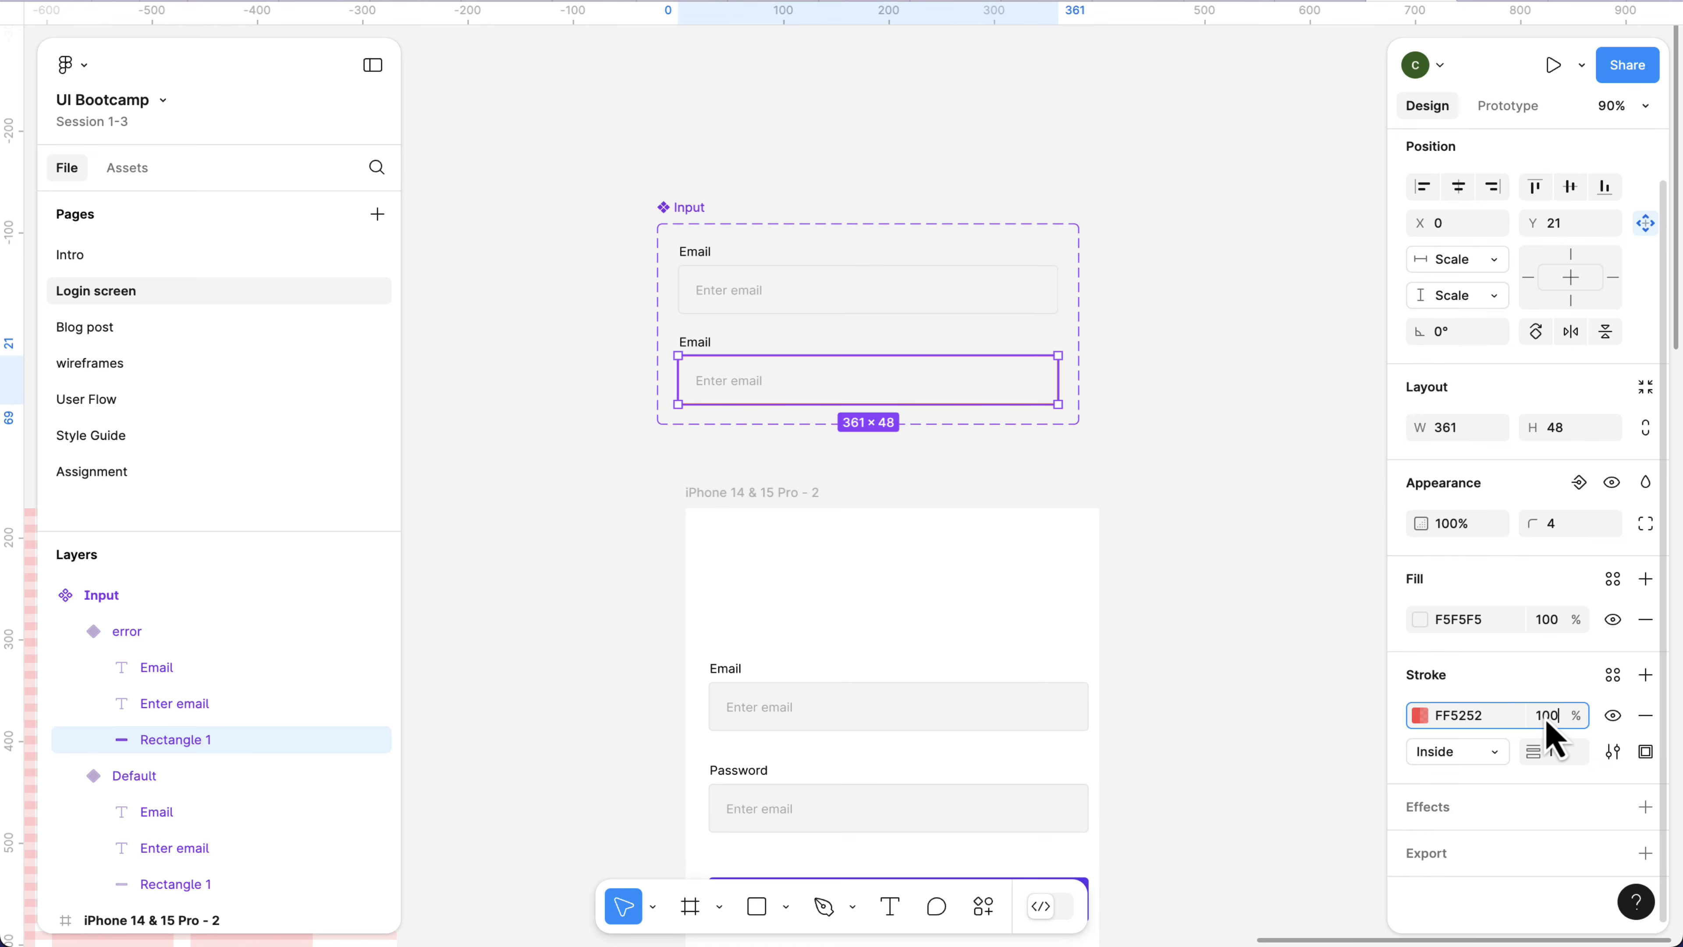
key(Return)
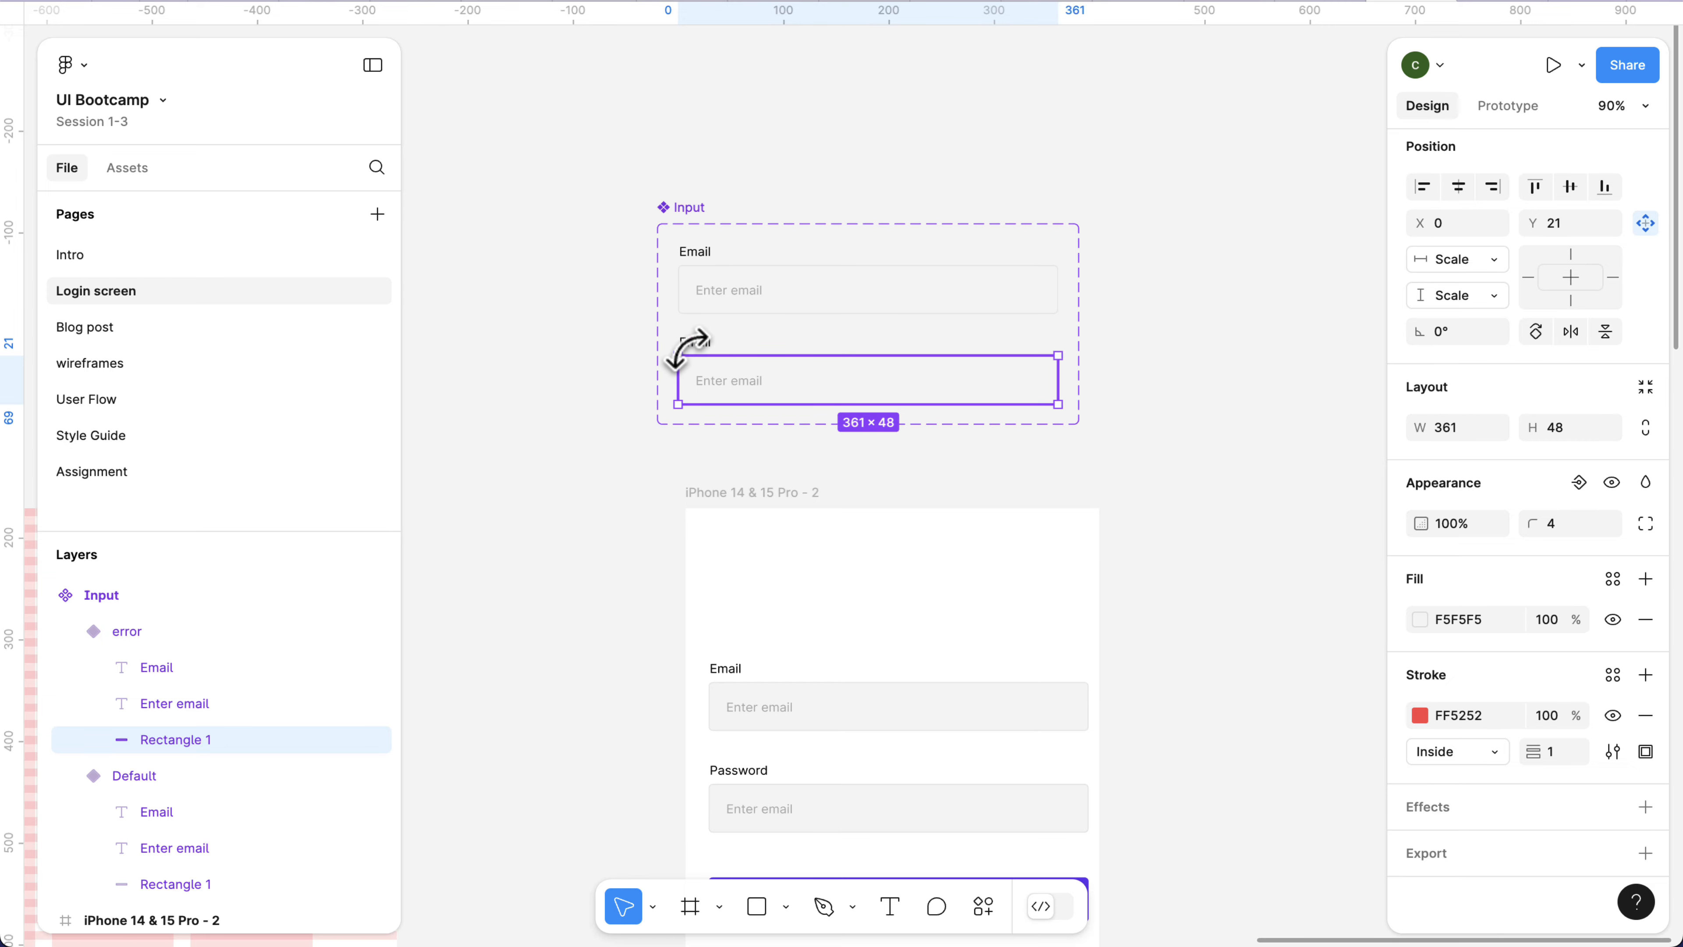
scroll(686, 349, up, 3)
scroll(703, 359, up, 10)
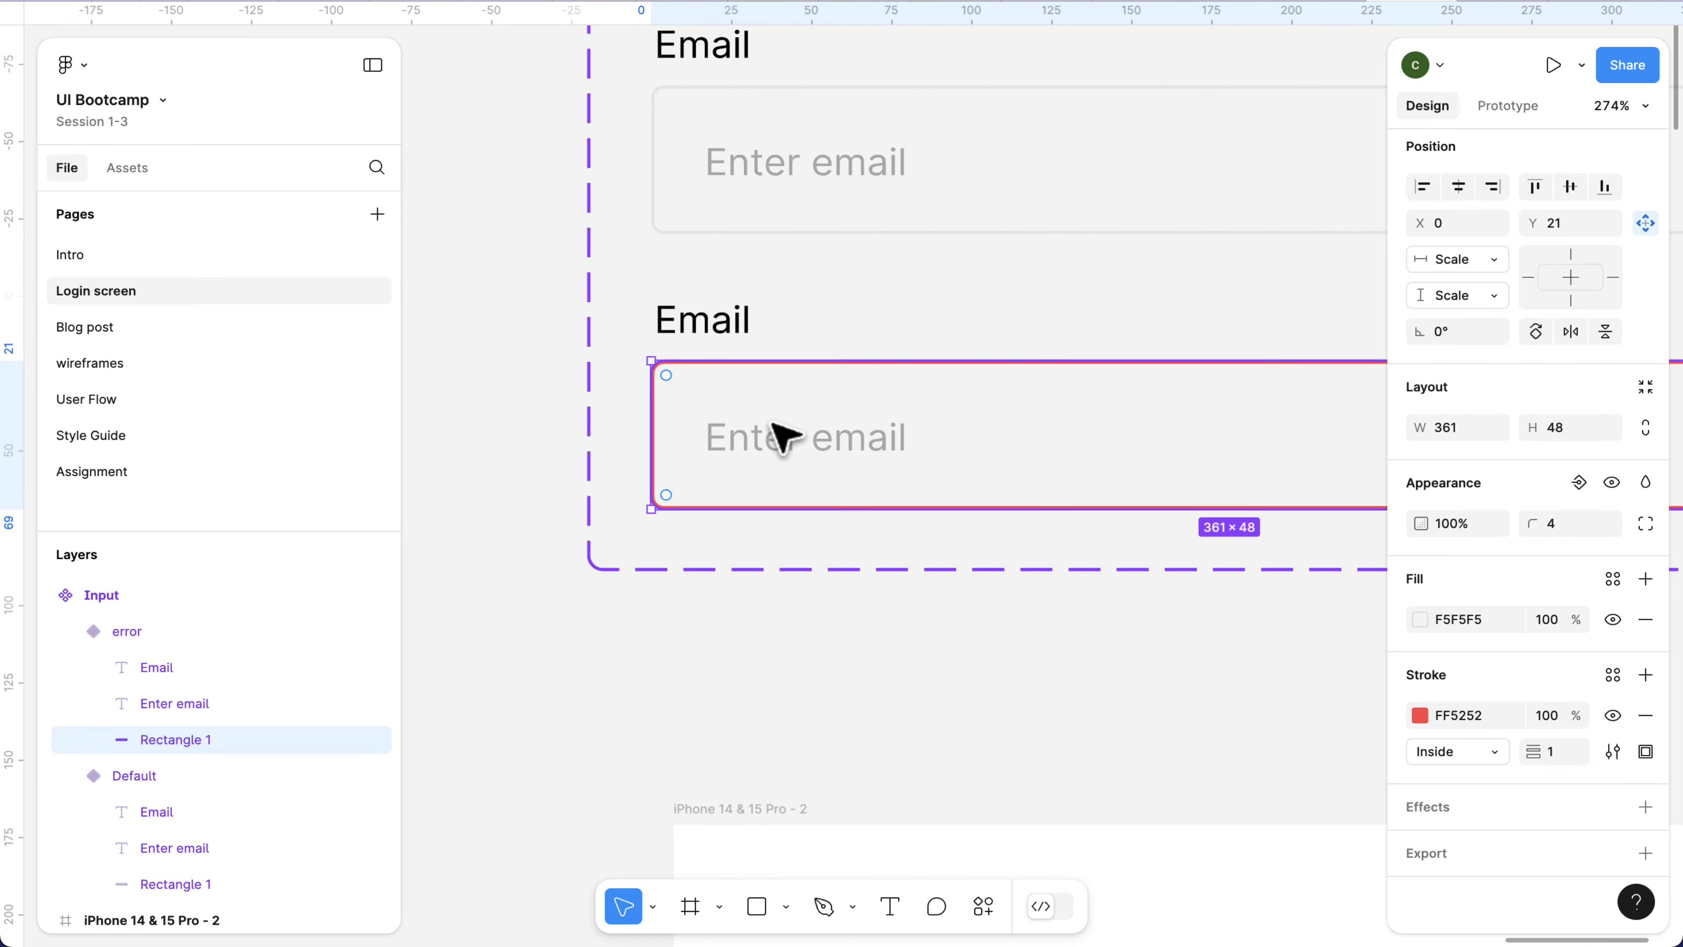
Set the fill of the error variant's Enter email placeholder text to the page's red FF5252.
scroll(782, 434, up, 2)
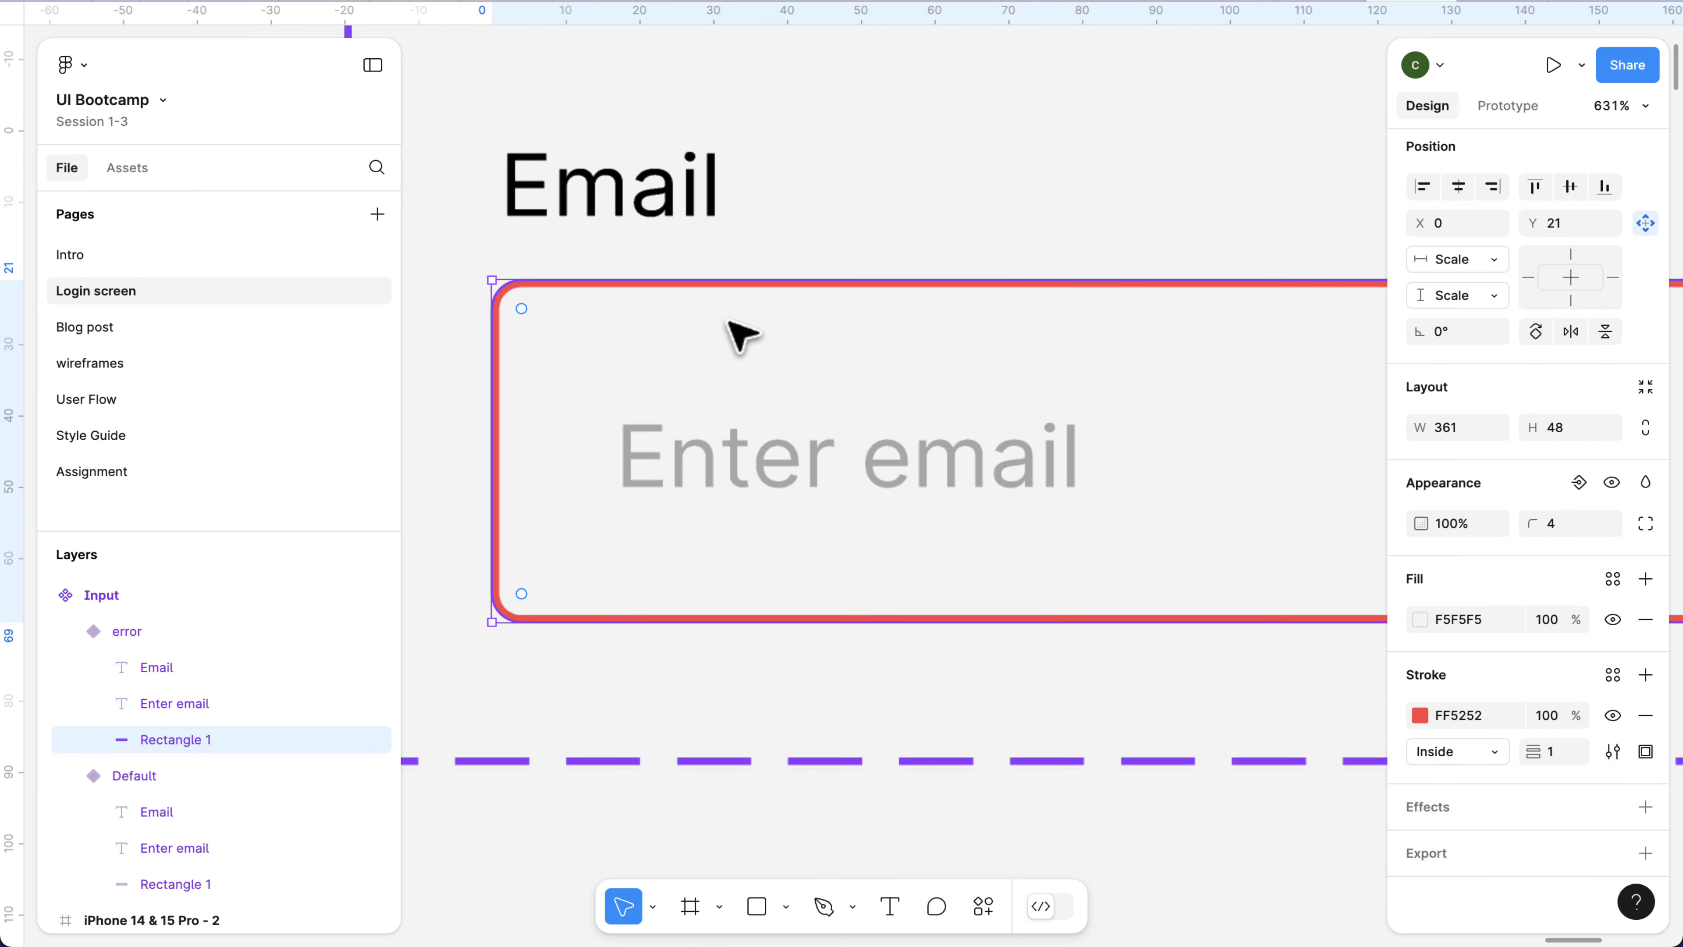
double_click(781, 474)
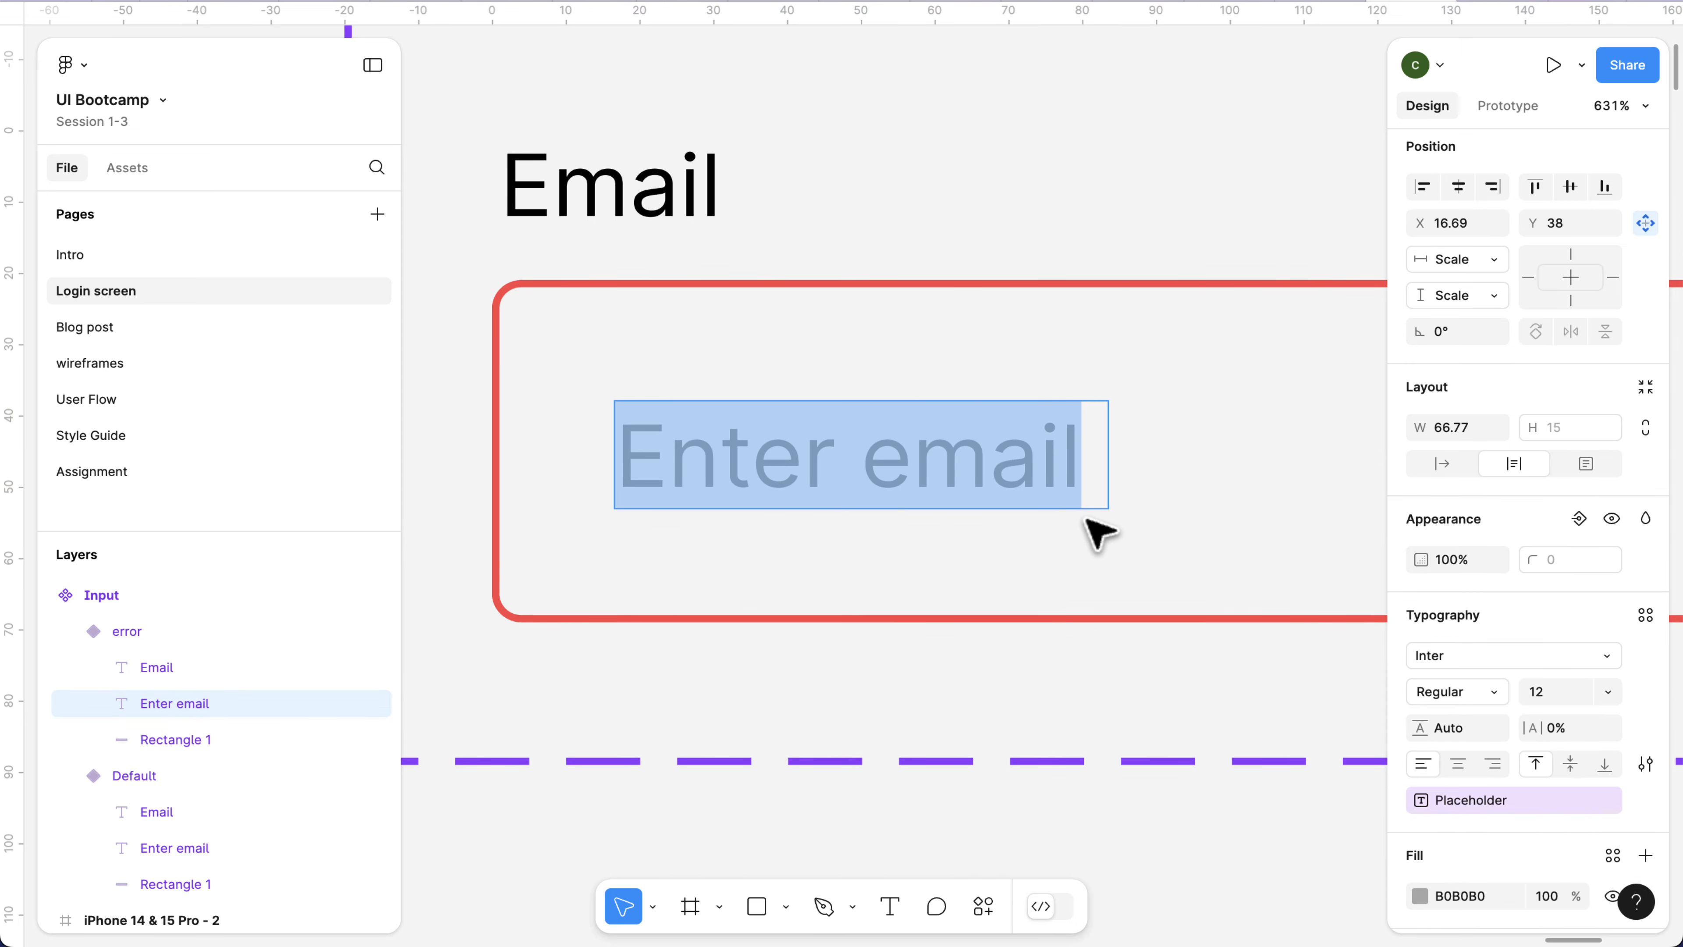
key(Escape)
scroll(1458, 835, down, 3)
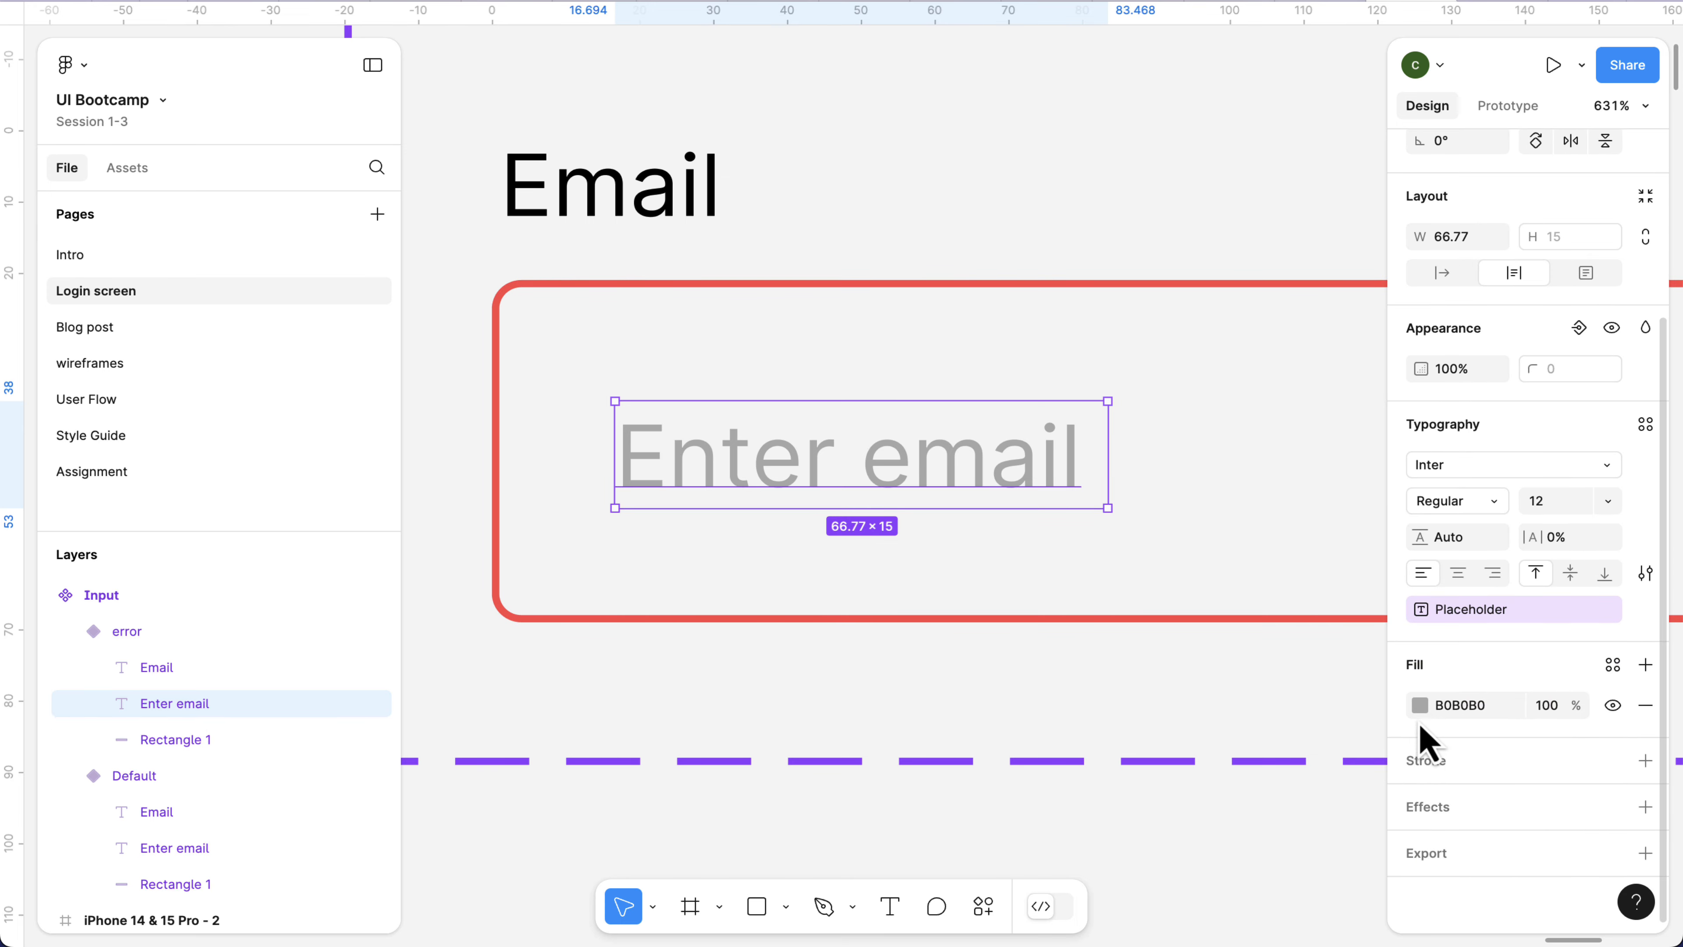
click(1420, 706)
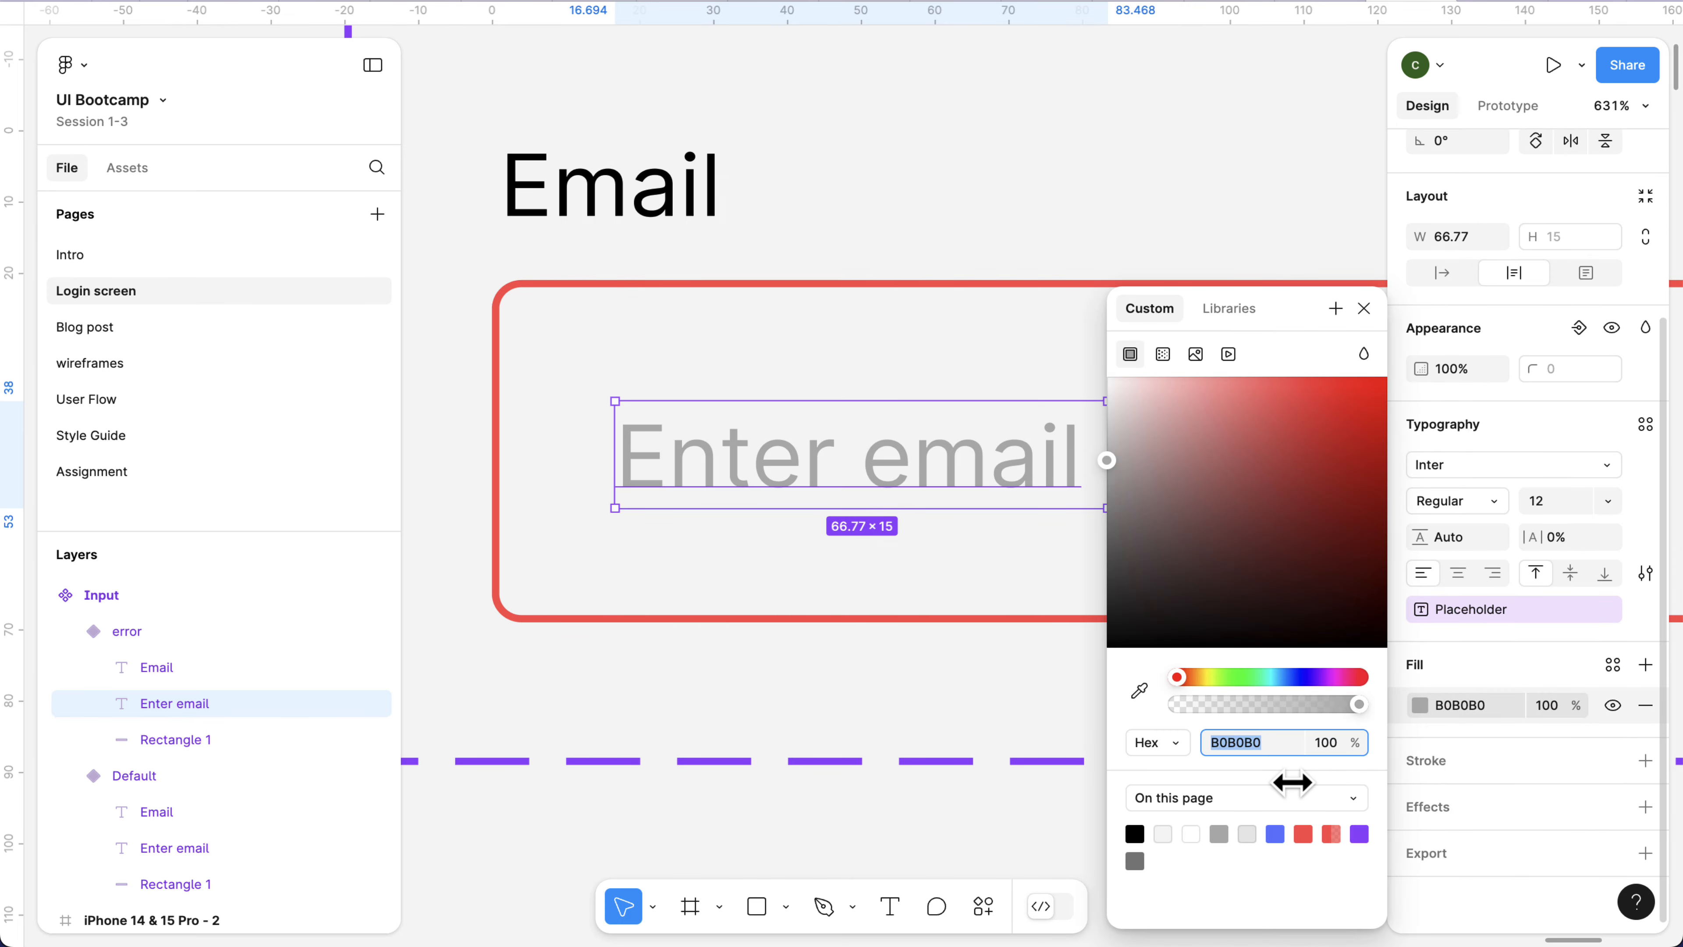
click(1303, 835)
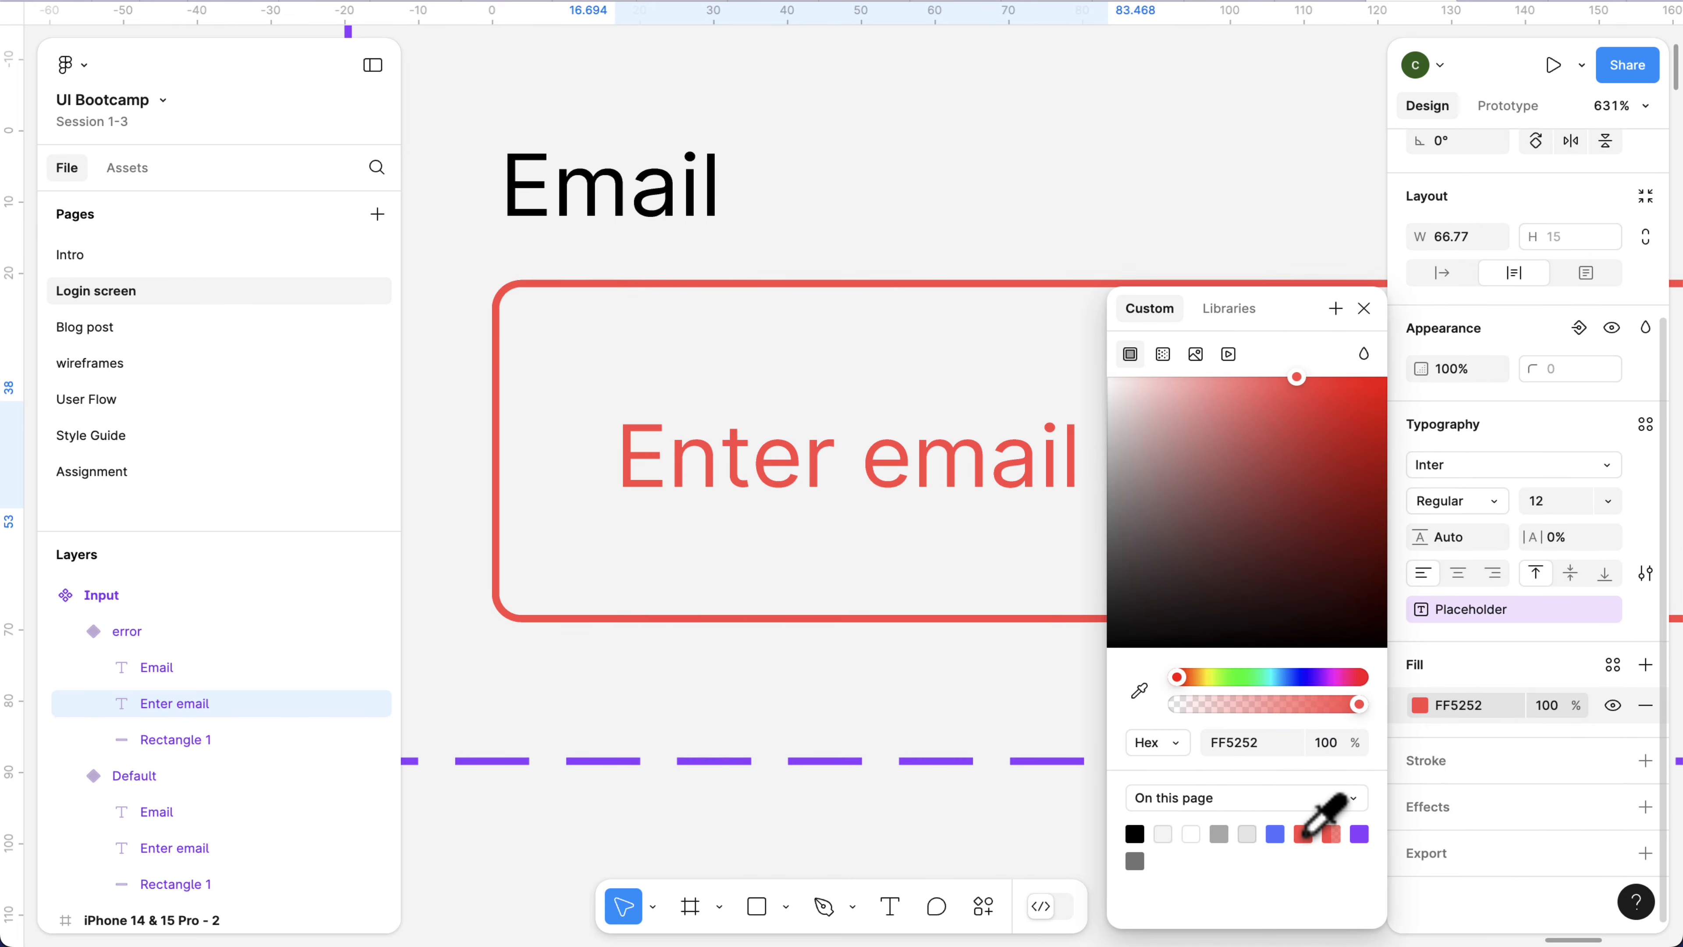
Set the fill of the error variant's Email label to the page's red FF5252.
click(665, 217)
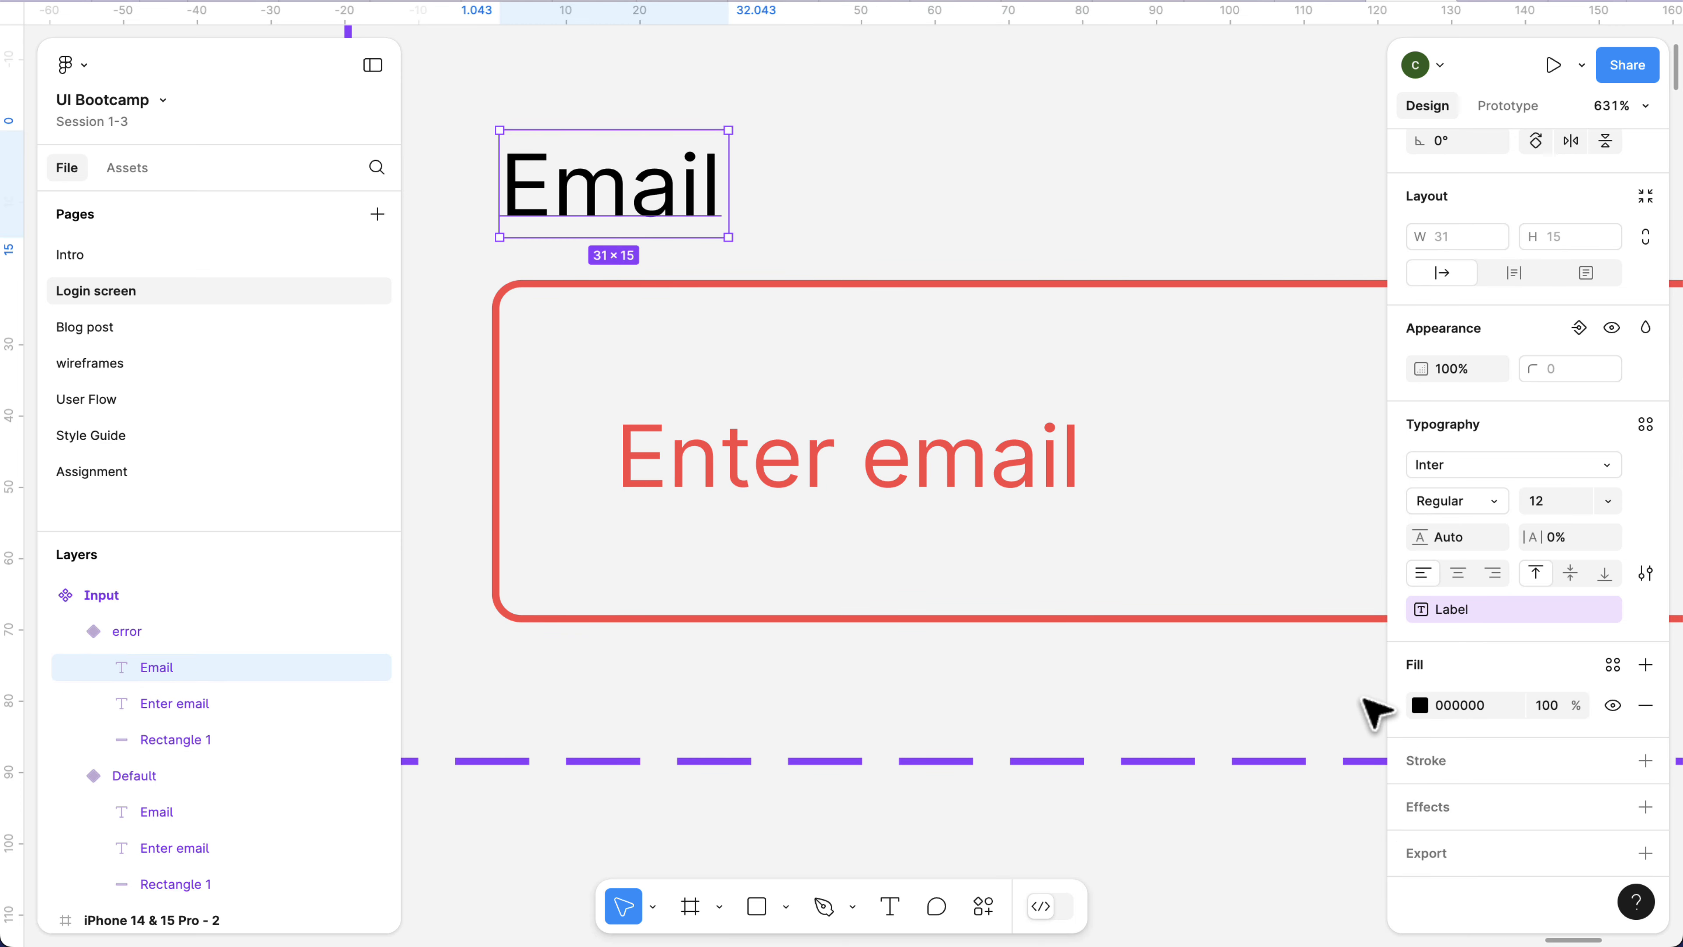
click(1420, 705)
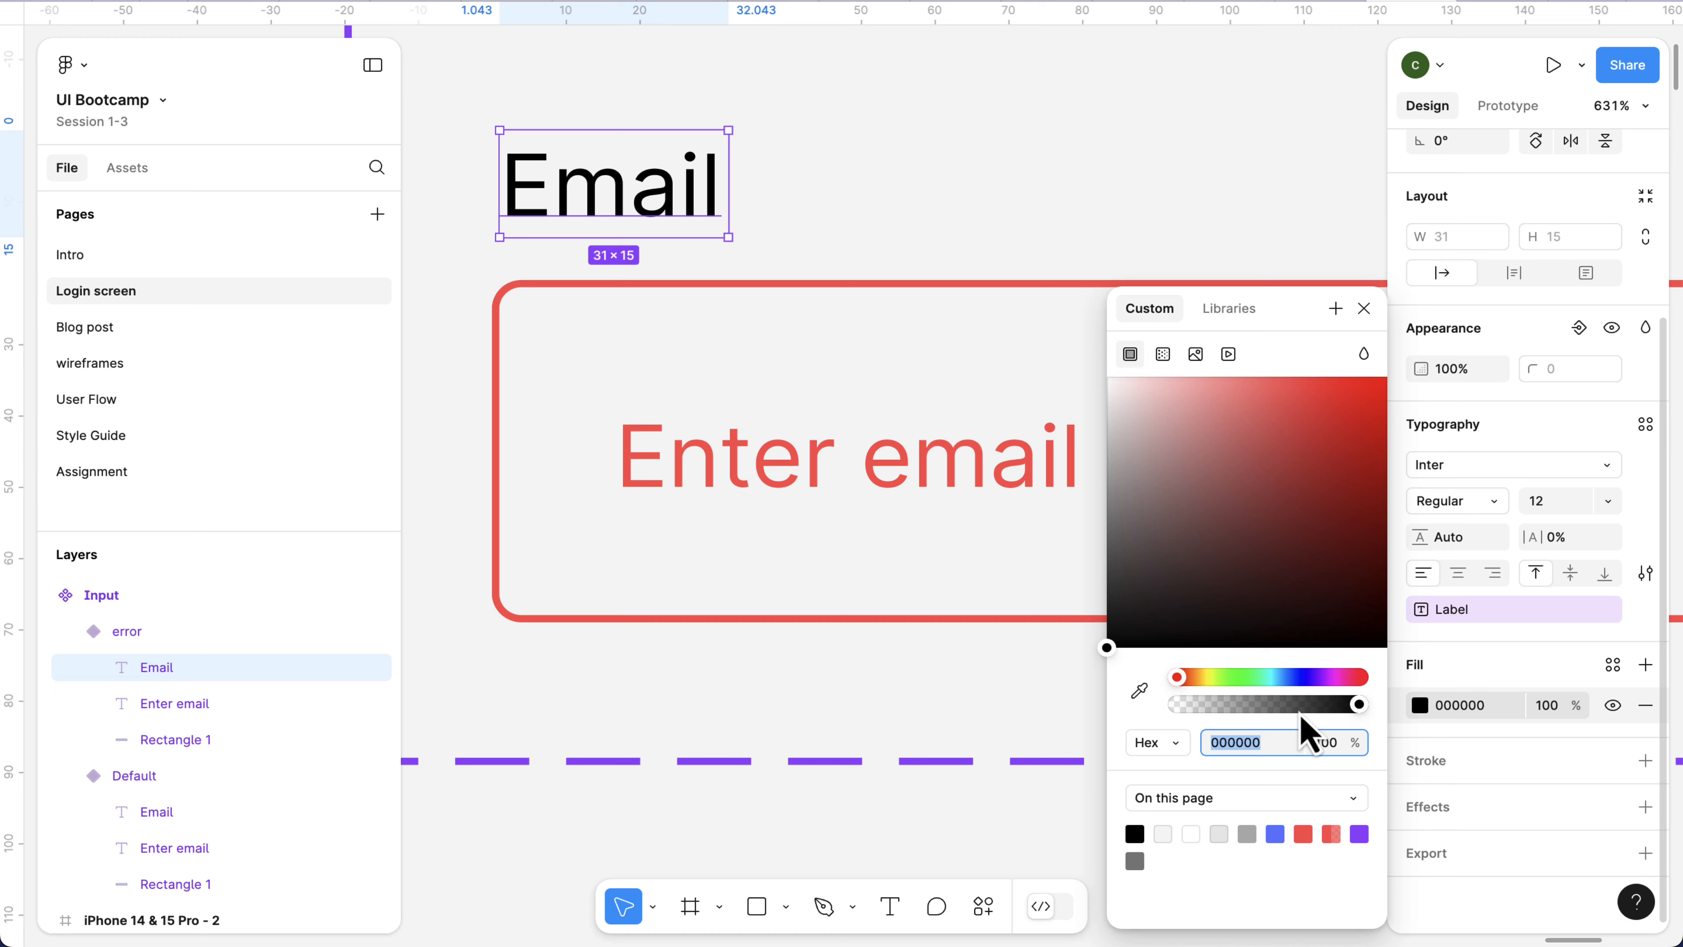
click(1303, 834)
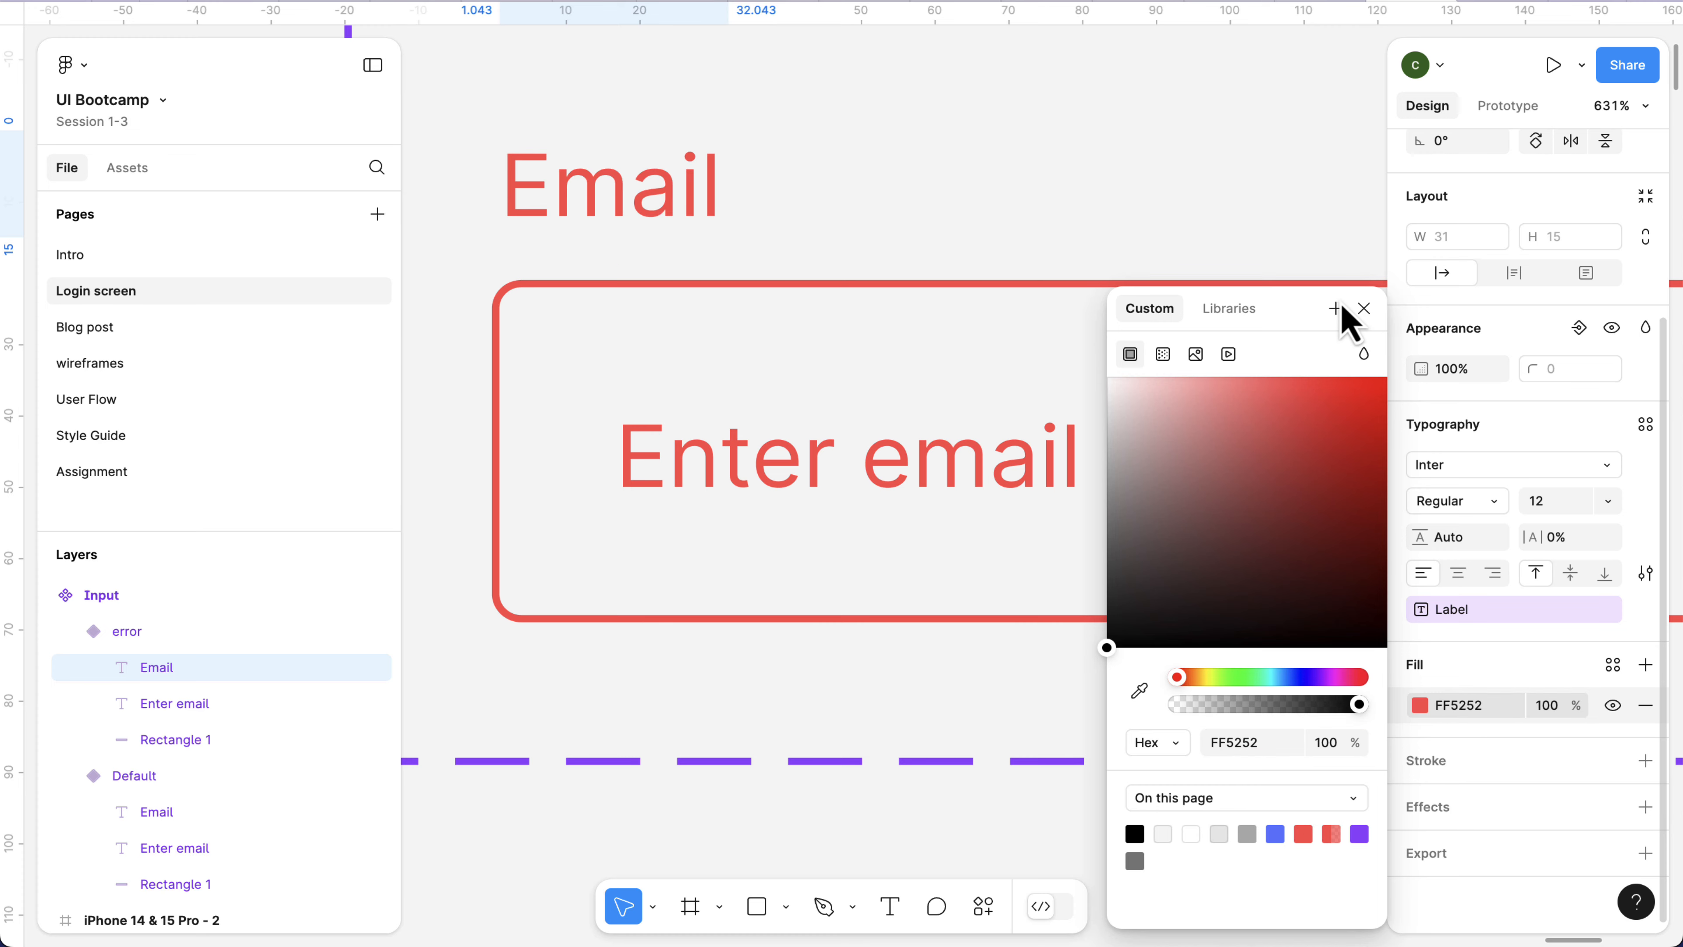
click(973, 440)
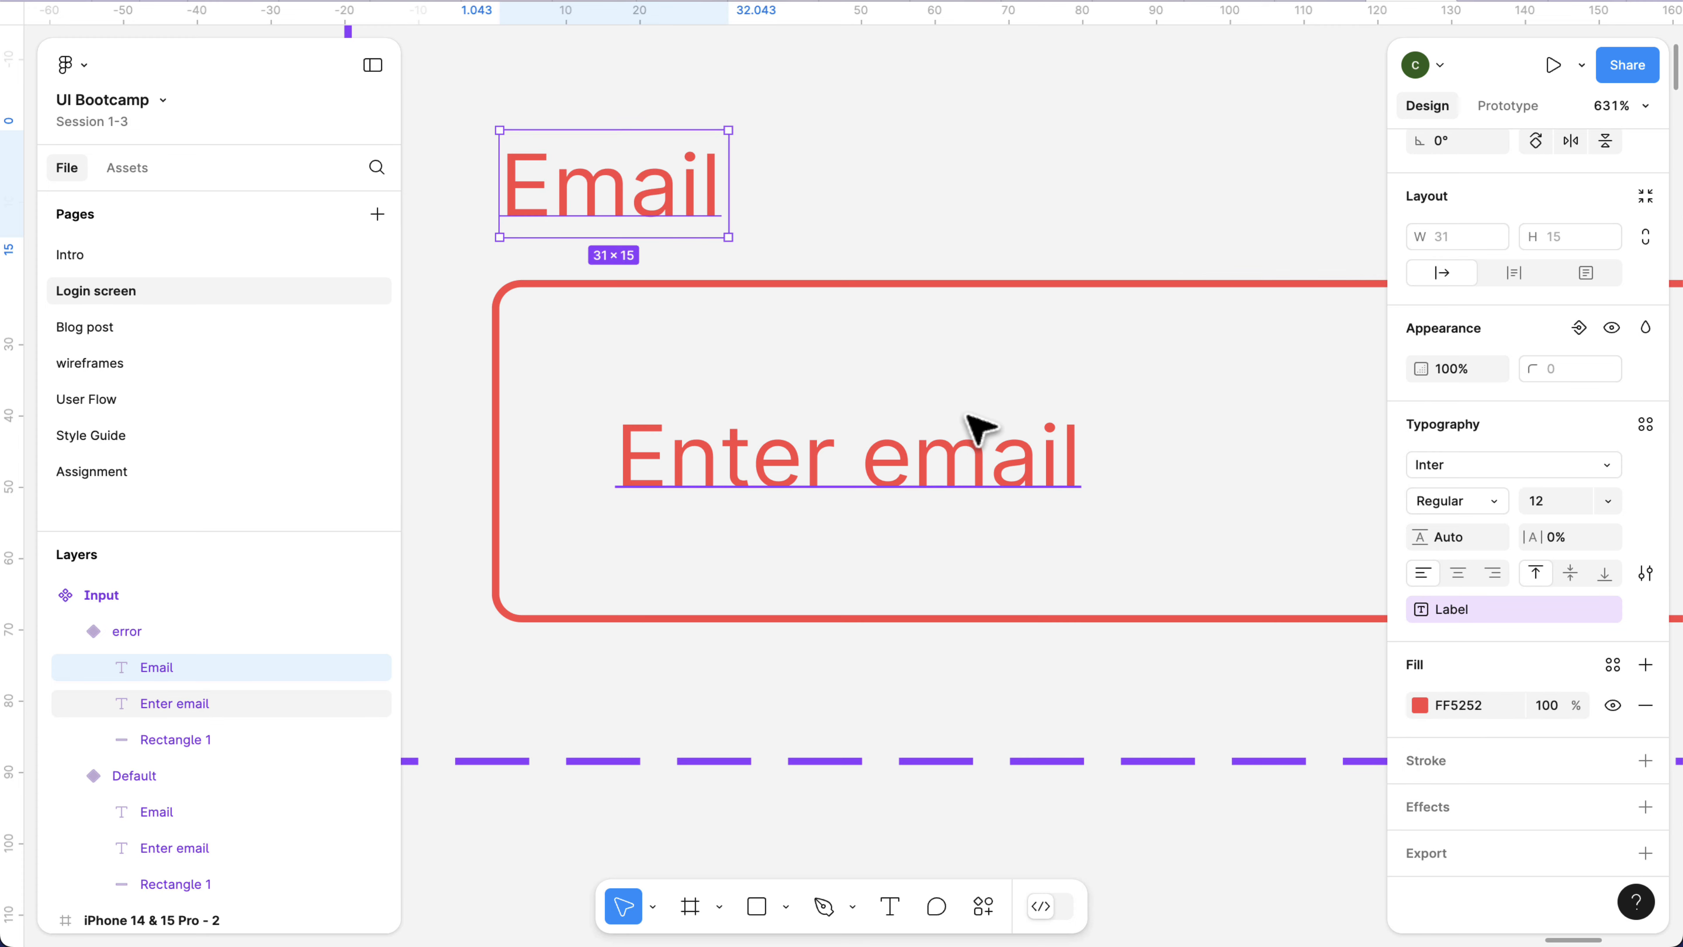
Switch the Password input instance in the iPhone 14 & 15 Pro - 2 frame to the error variant through Property 1.
scroll(976, 436, down, 3)
scroll(966, 414, down, 5)
scroll(995, 507, down, 2)
scroll(996, 508, right, 1)
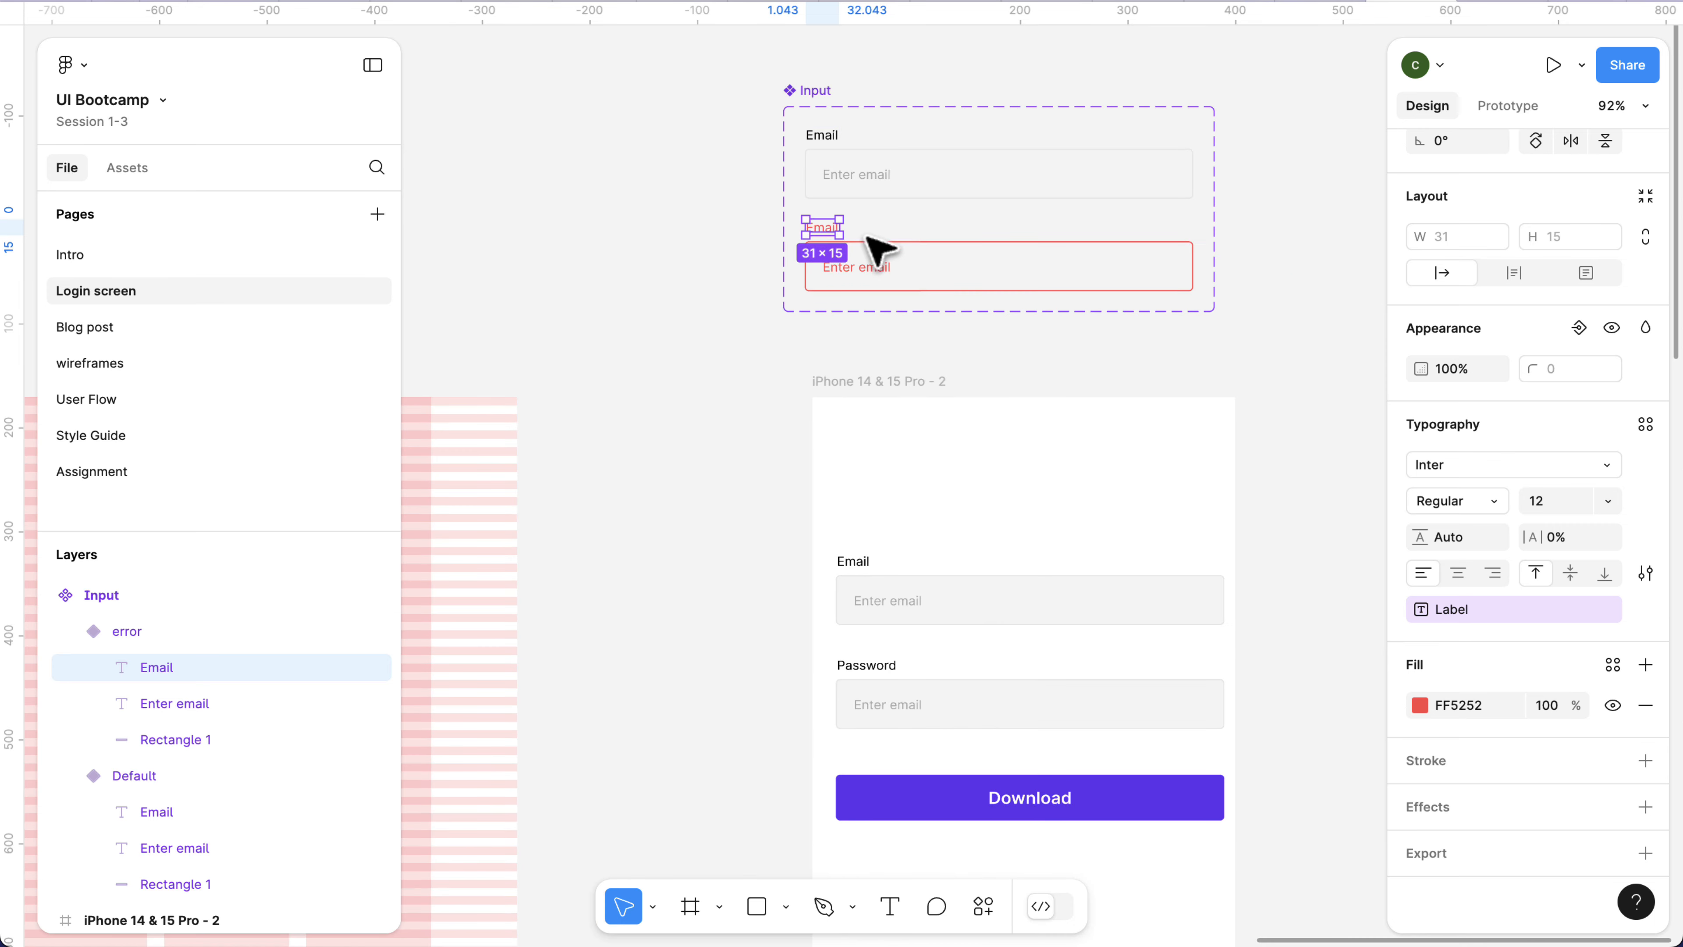
click(800, 92)
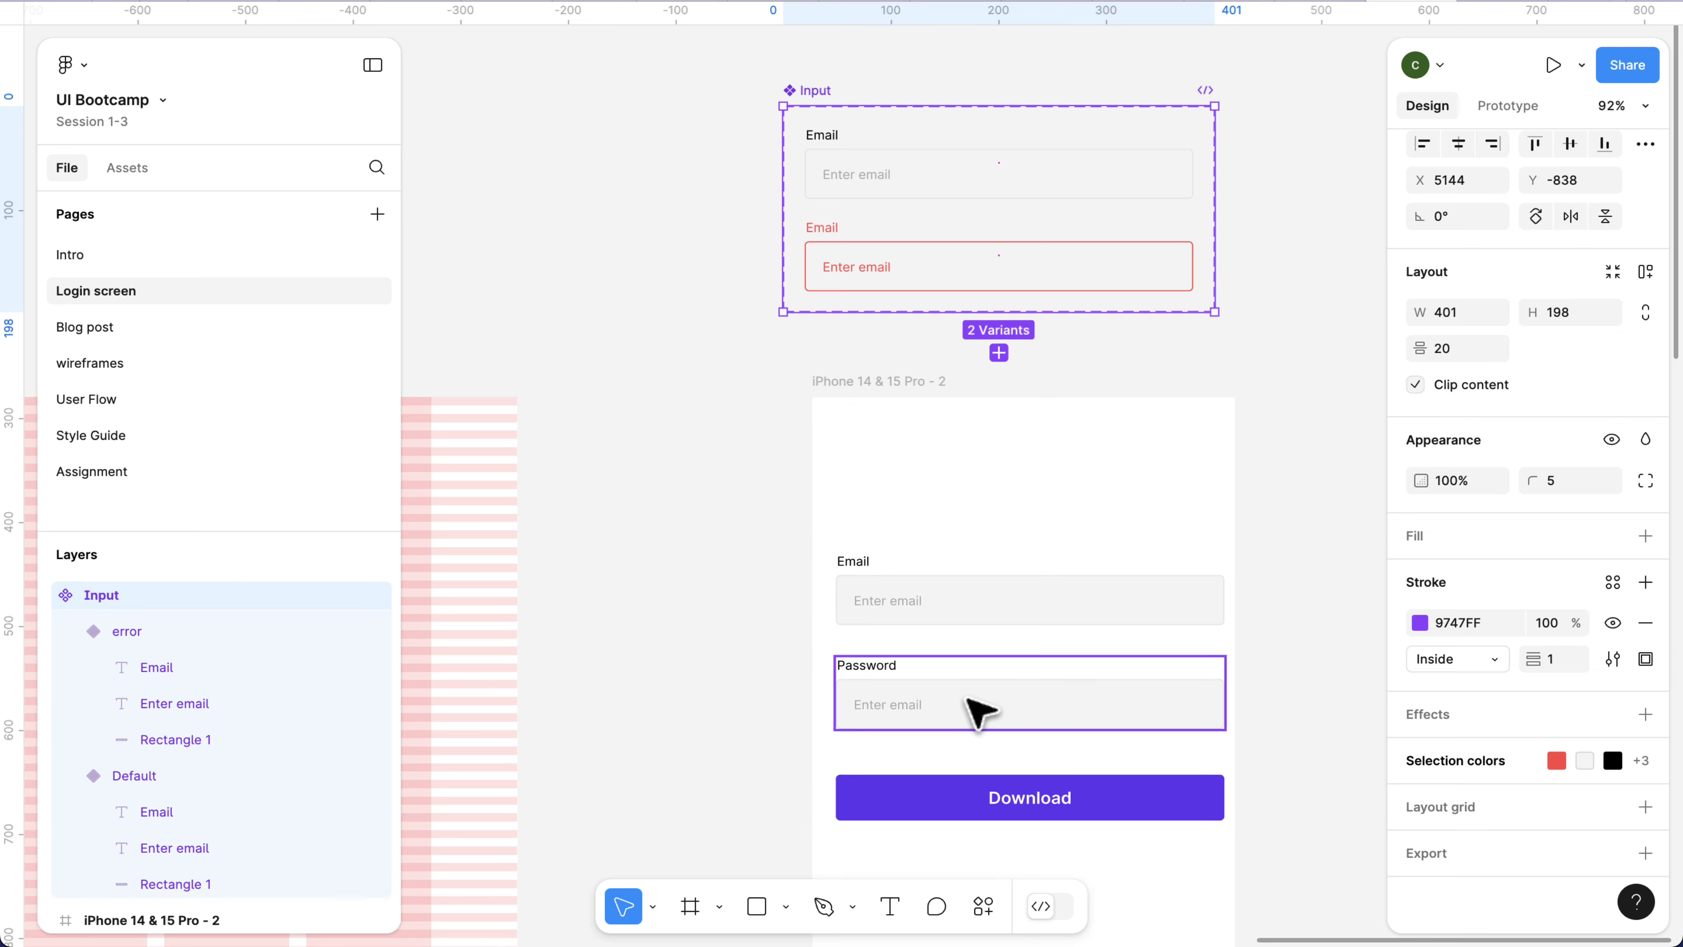
click(954, 695)
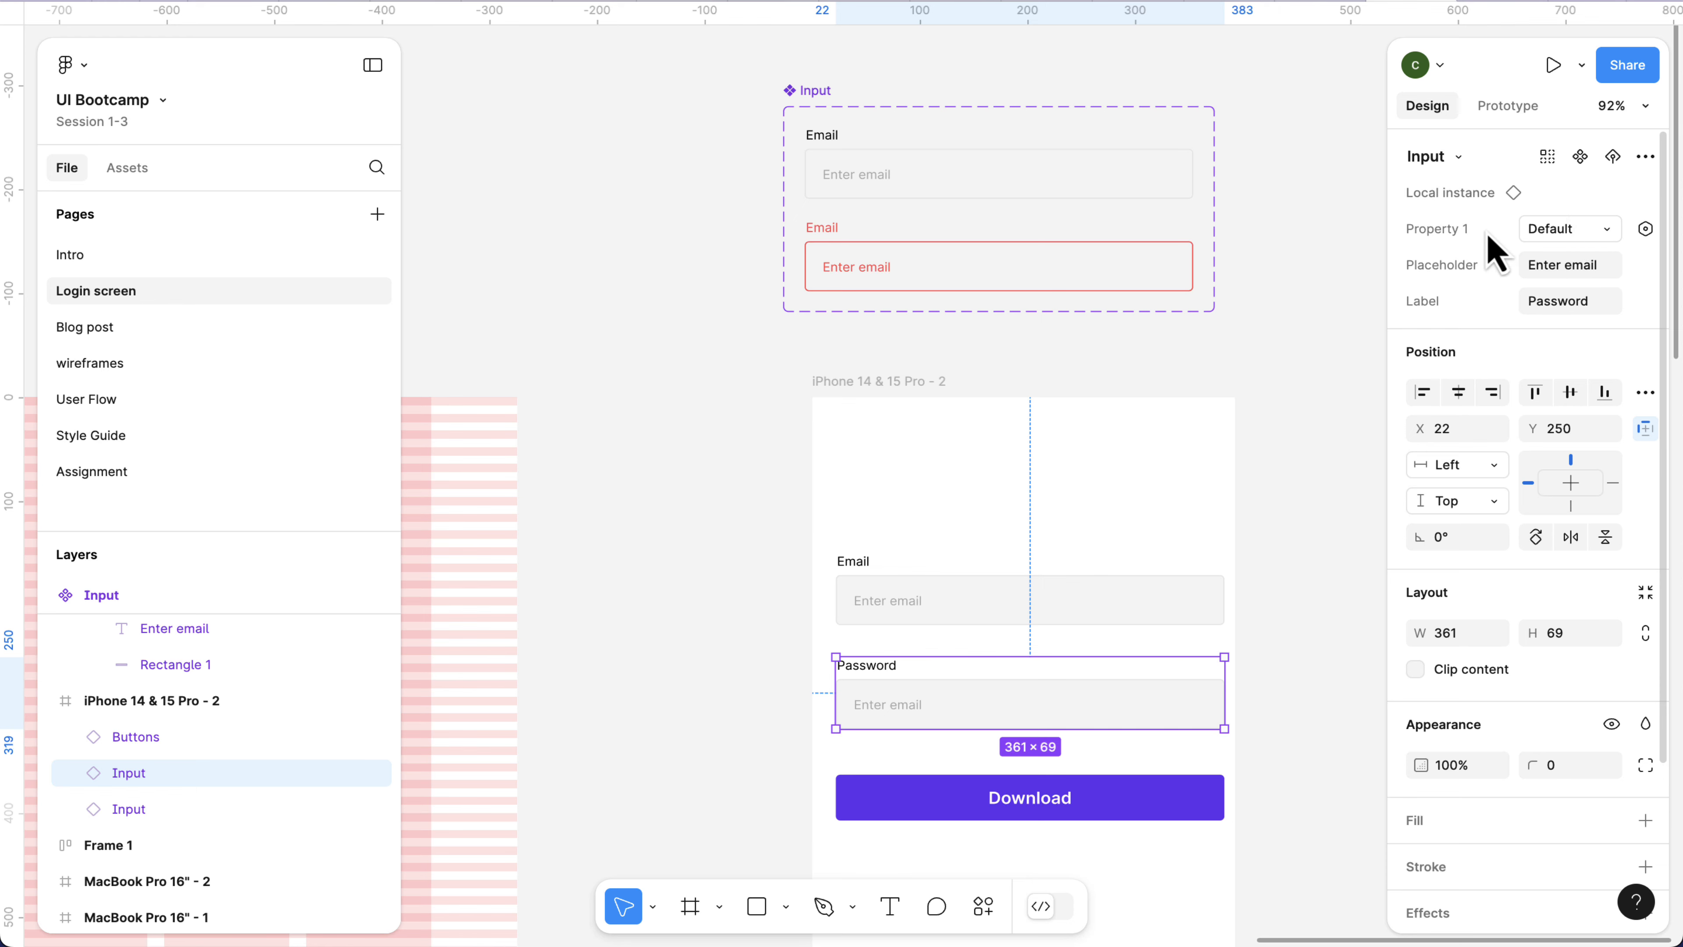
click(1606, 230)
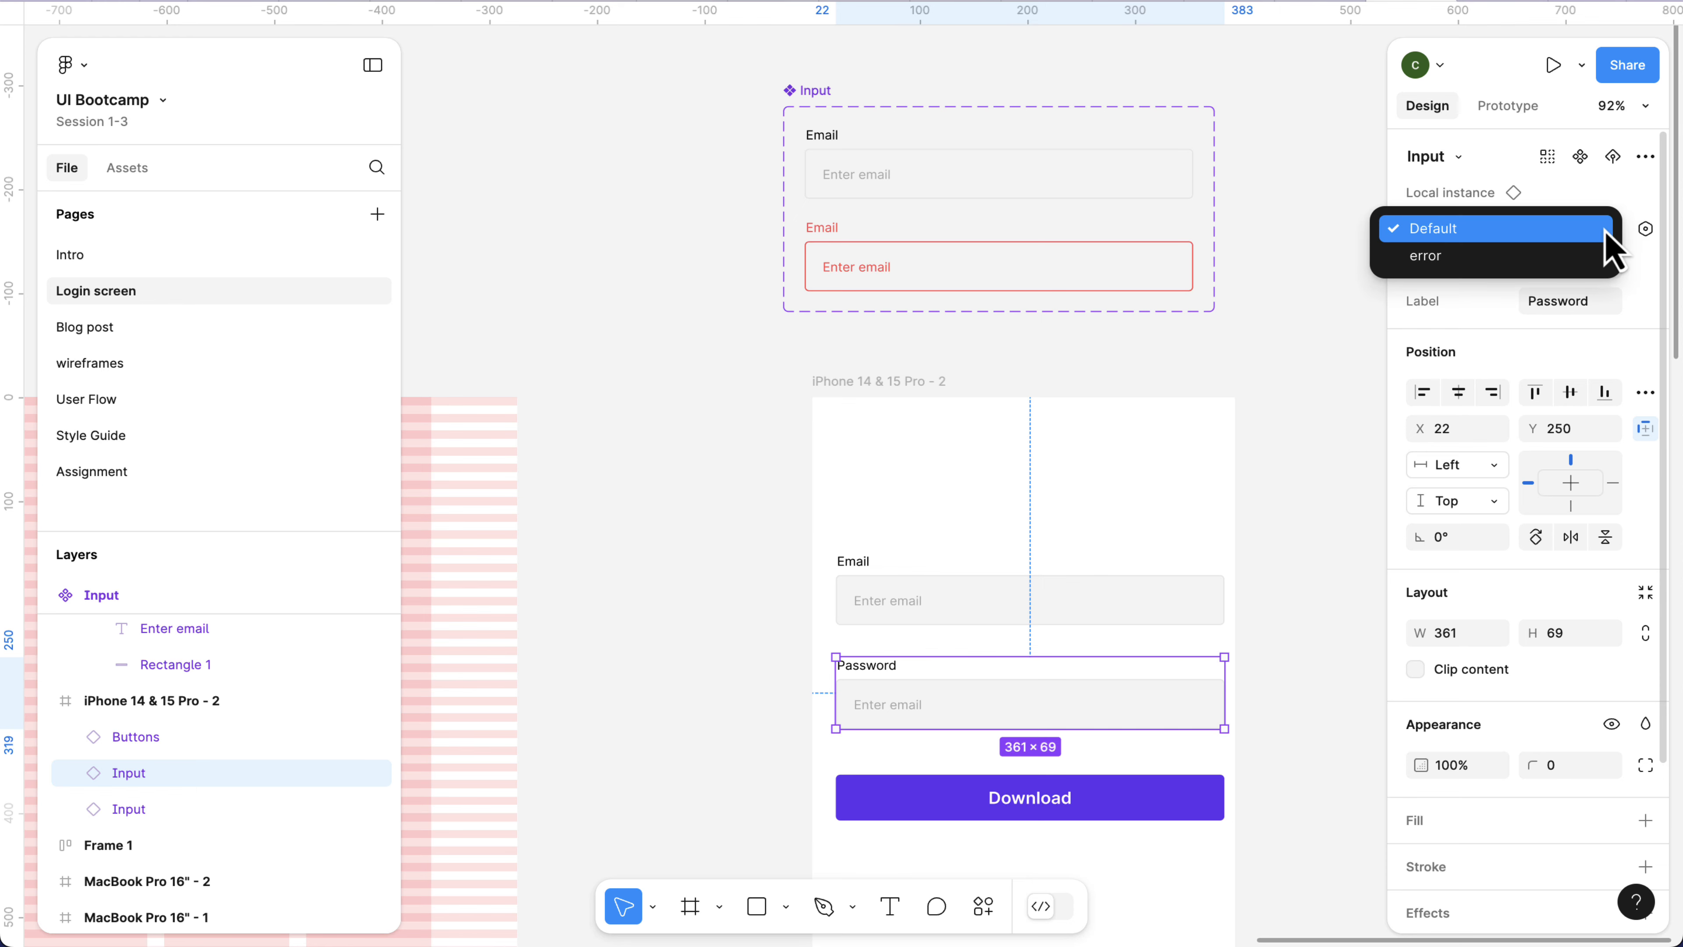
click(1545, 256)
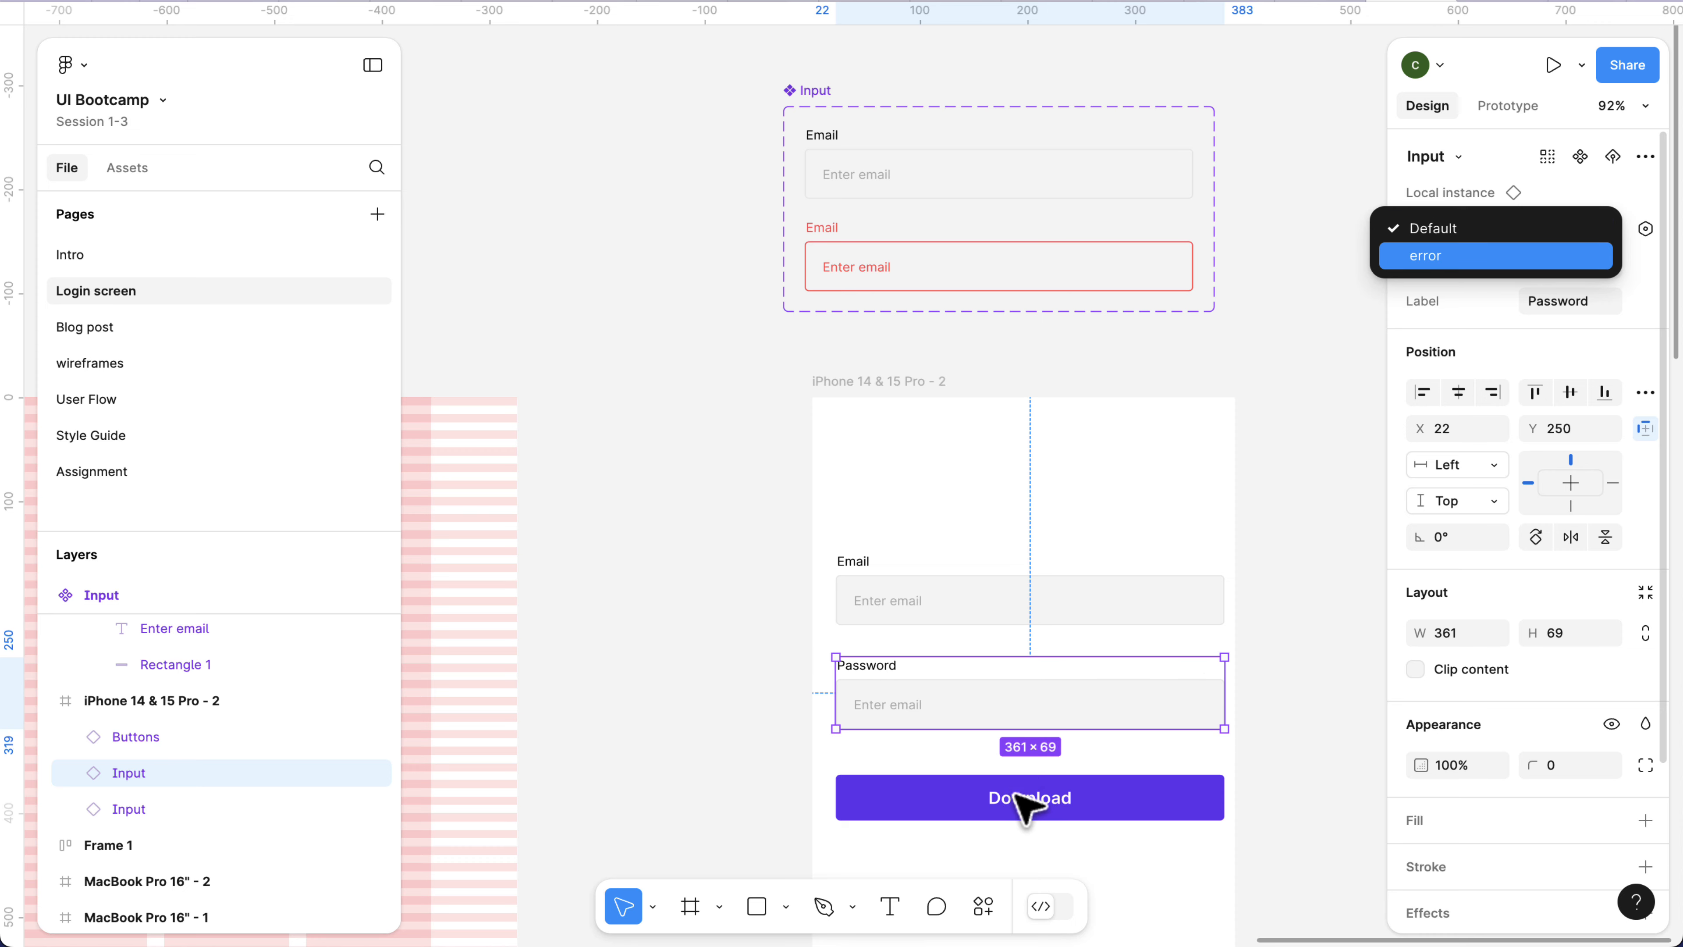
scroll(971, 751, up, 6)
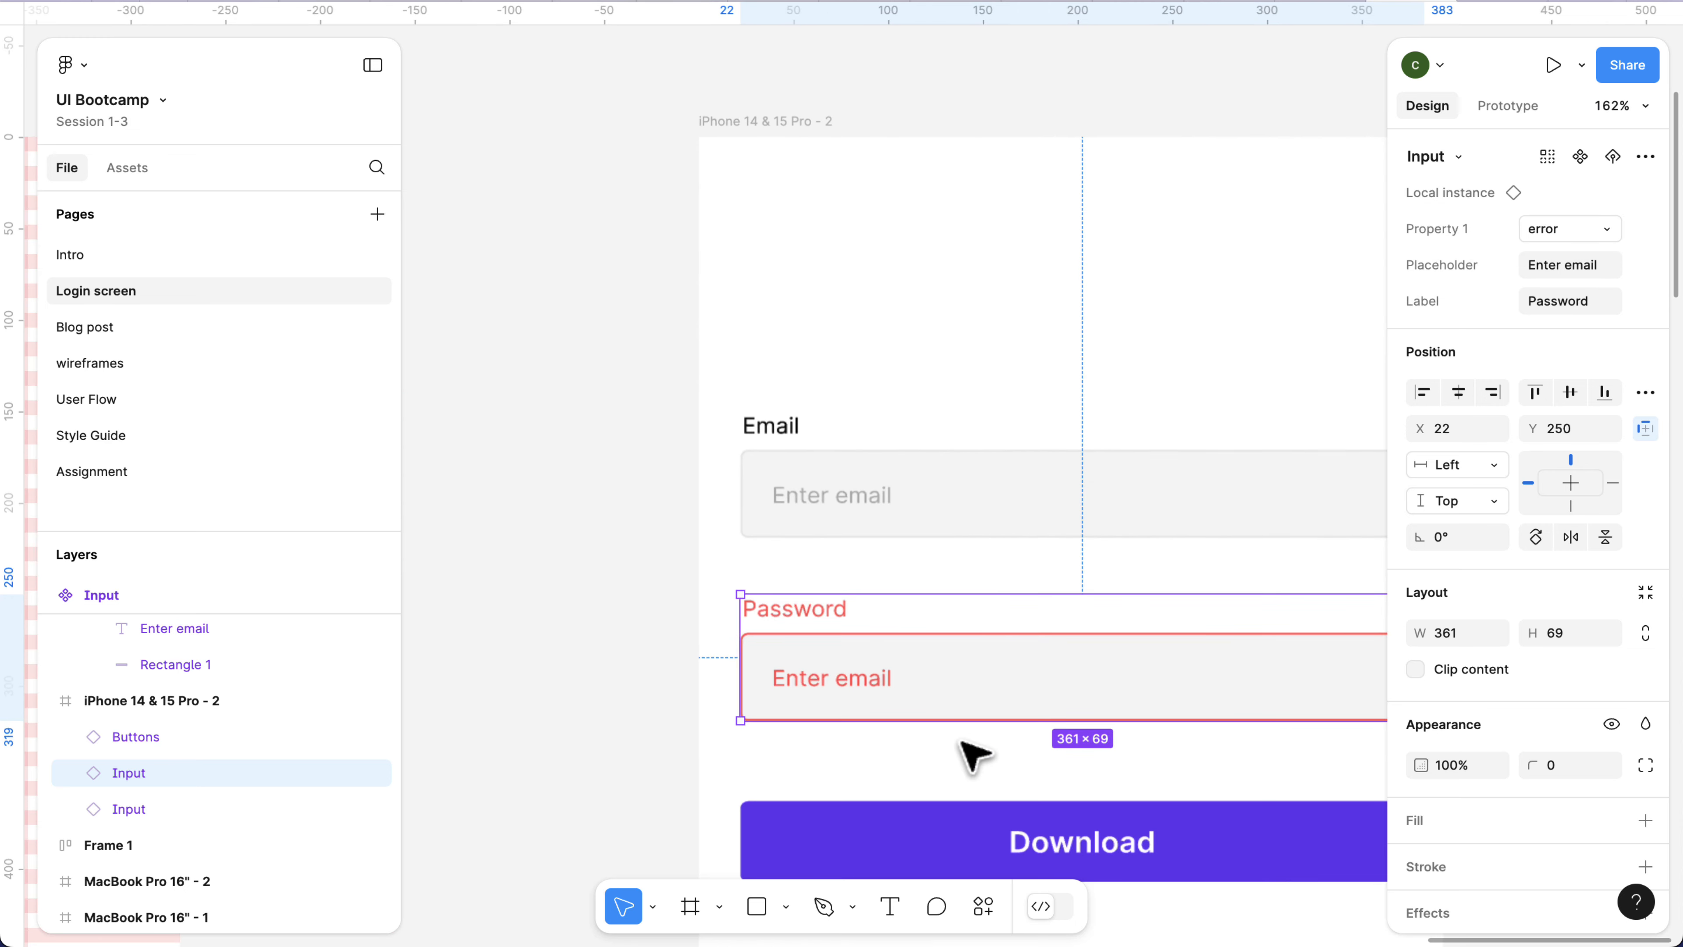
click(687, 651)
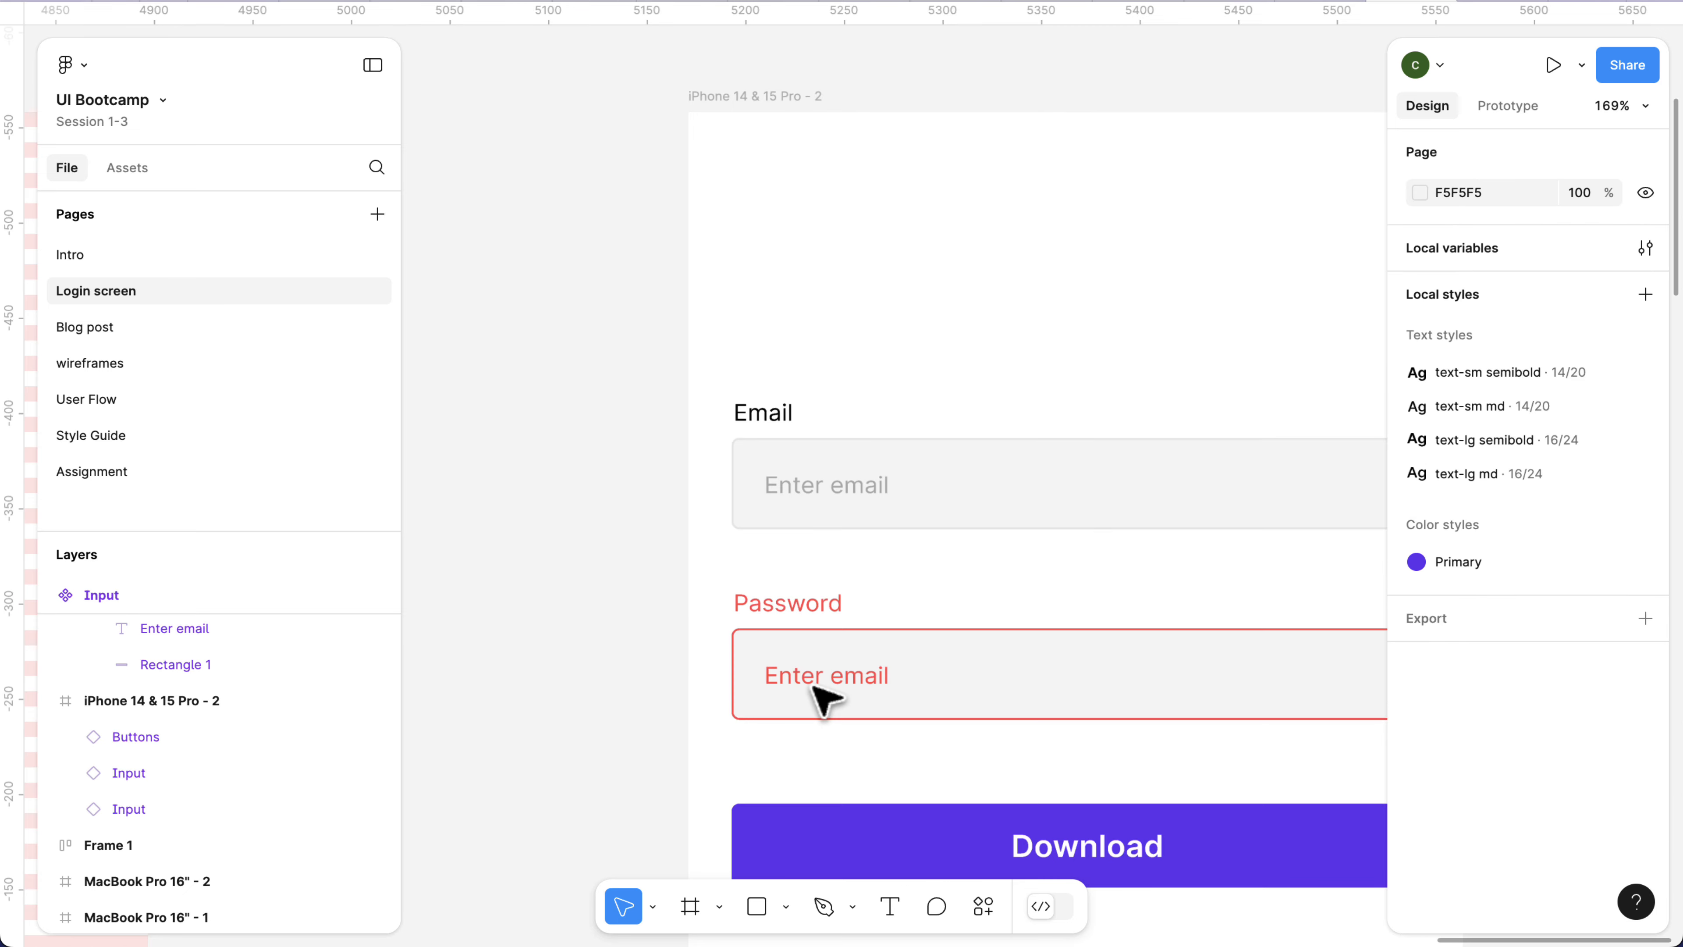
Rename the Input component set's variant property from Property 1 to State.
scroll(843, 703, down, 3)
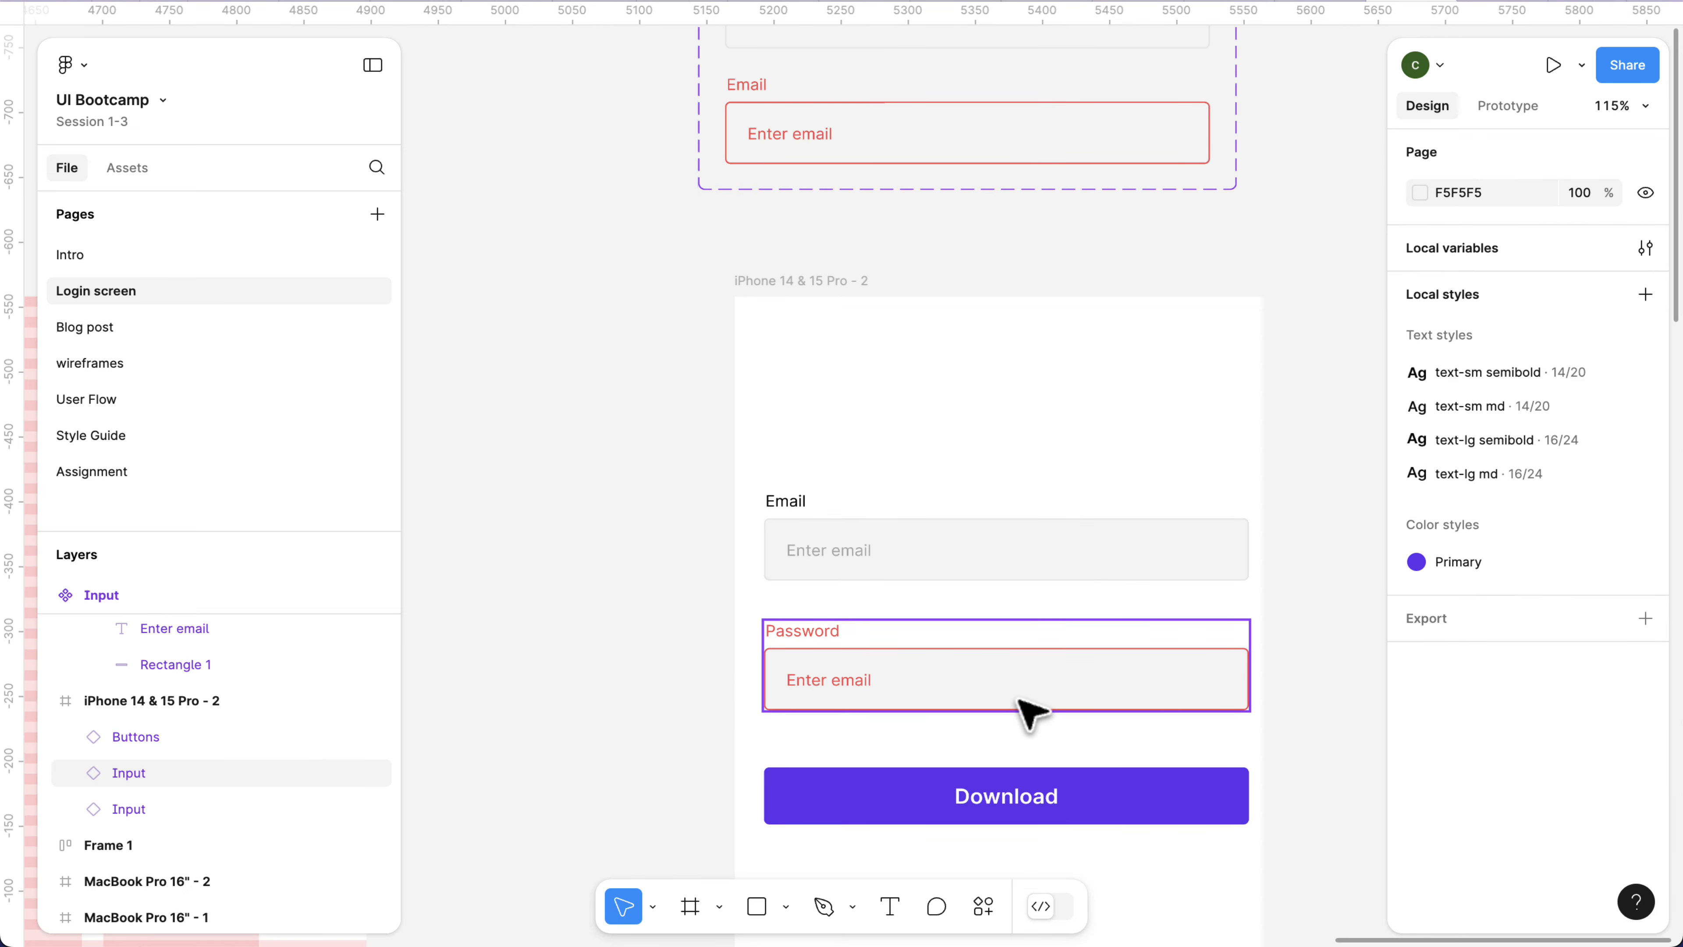
scroll(1021, 701, down, 2)
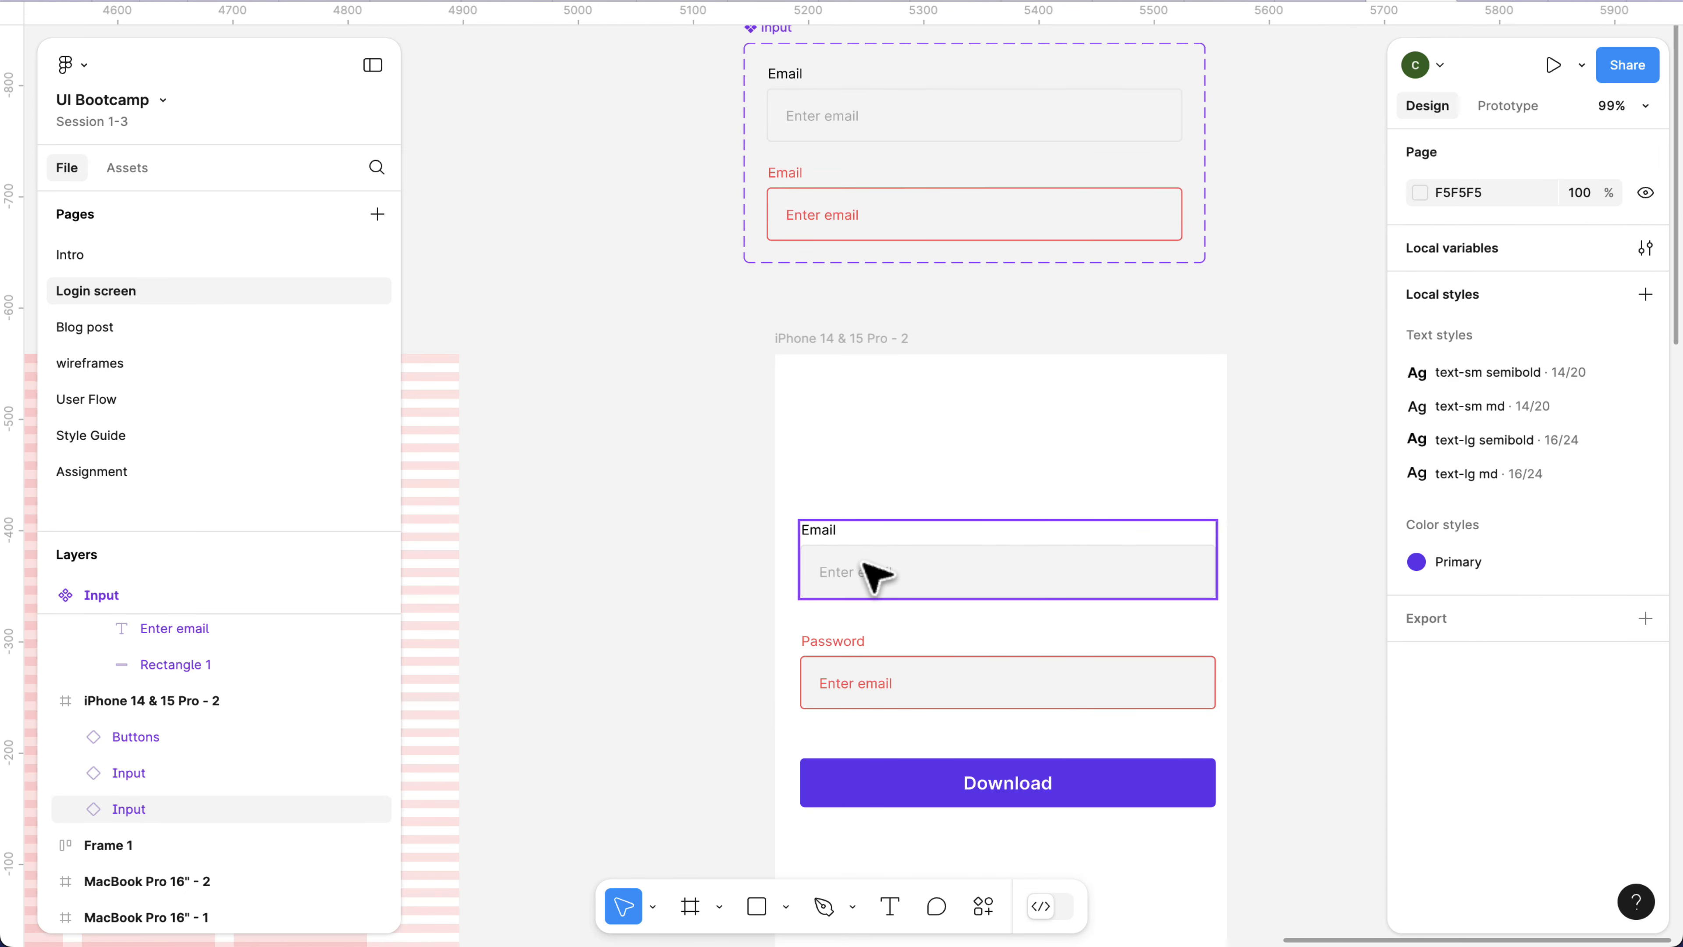
scroll(843, 171, up, 1)
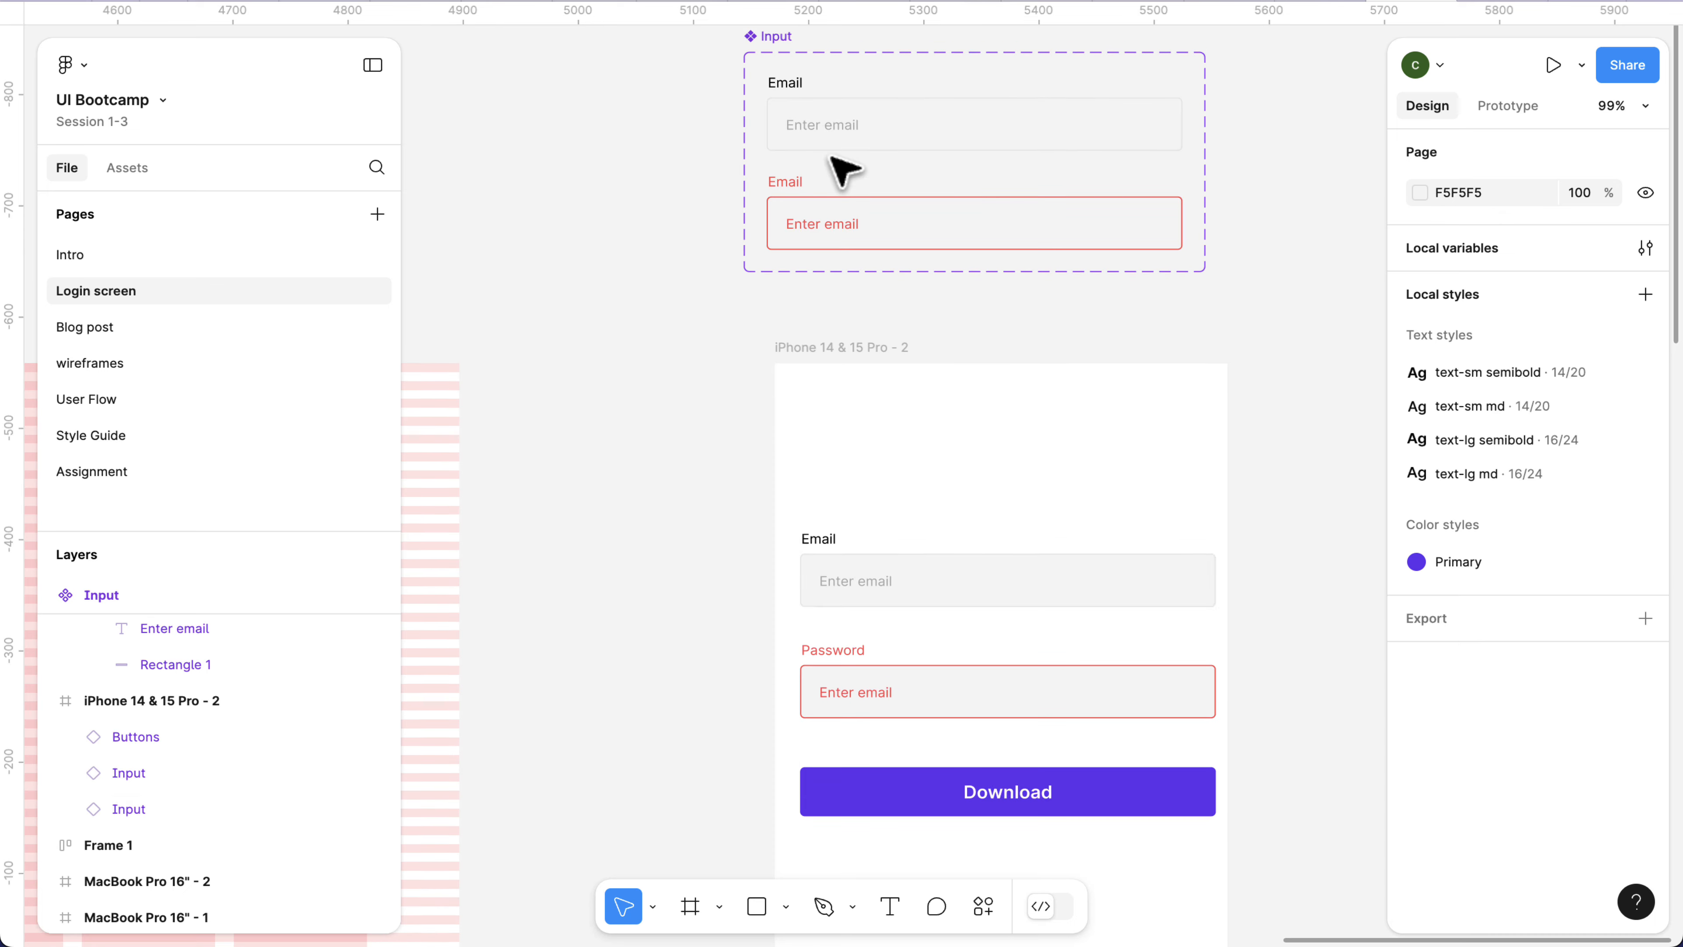
click(821, 118)
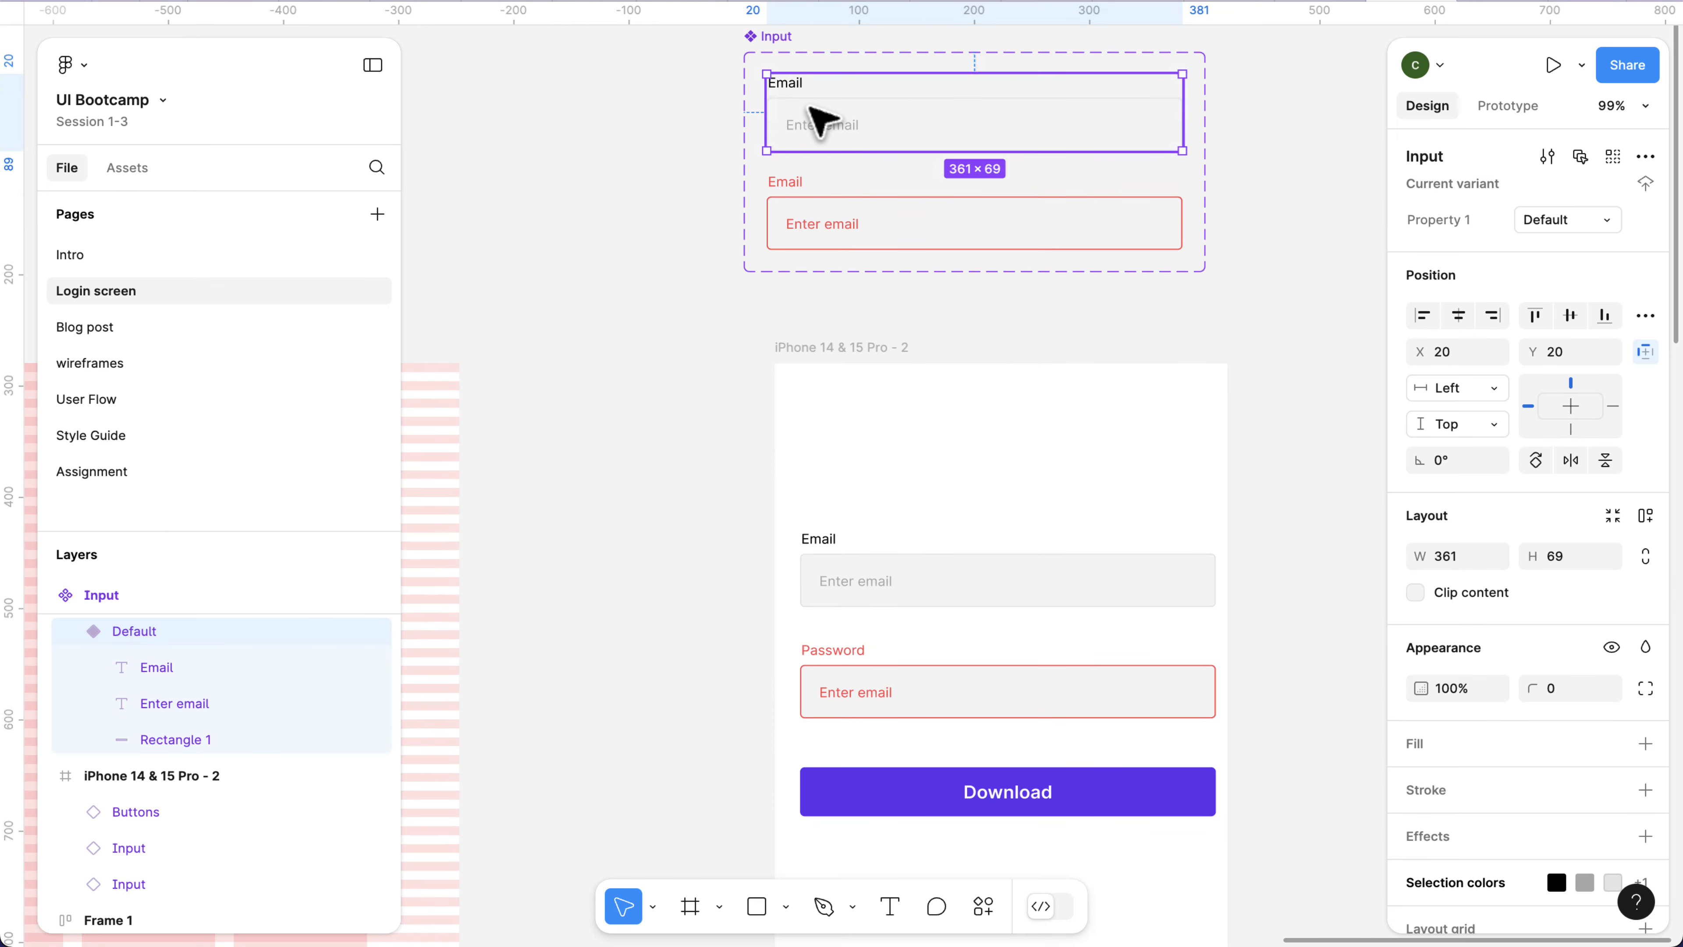
scroll(795, 93, up, 2)
click(763, 57)
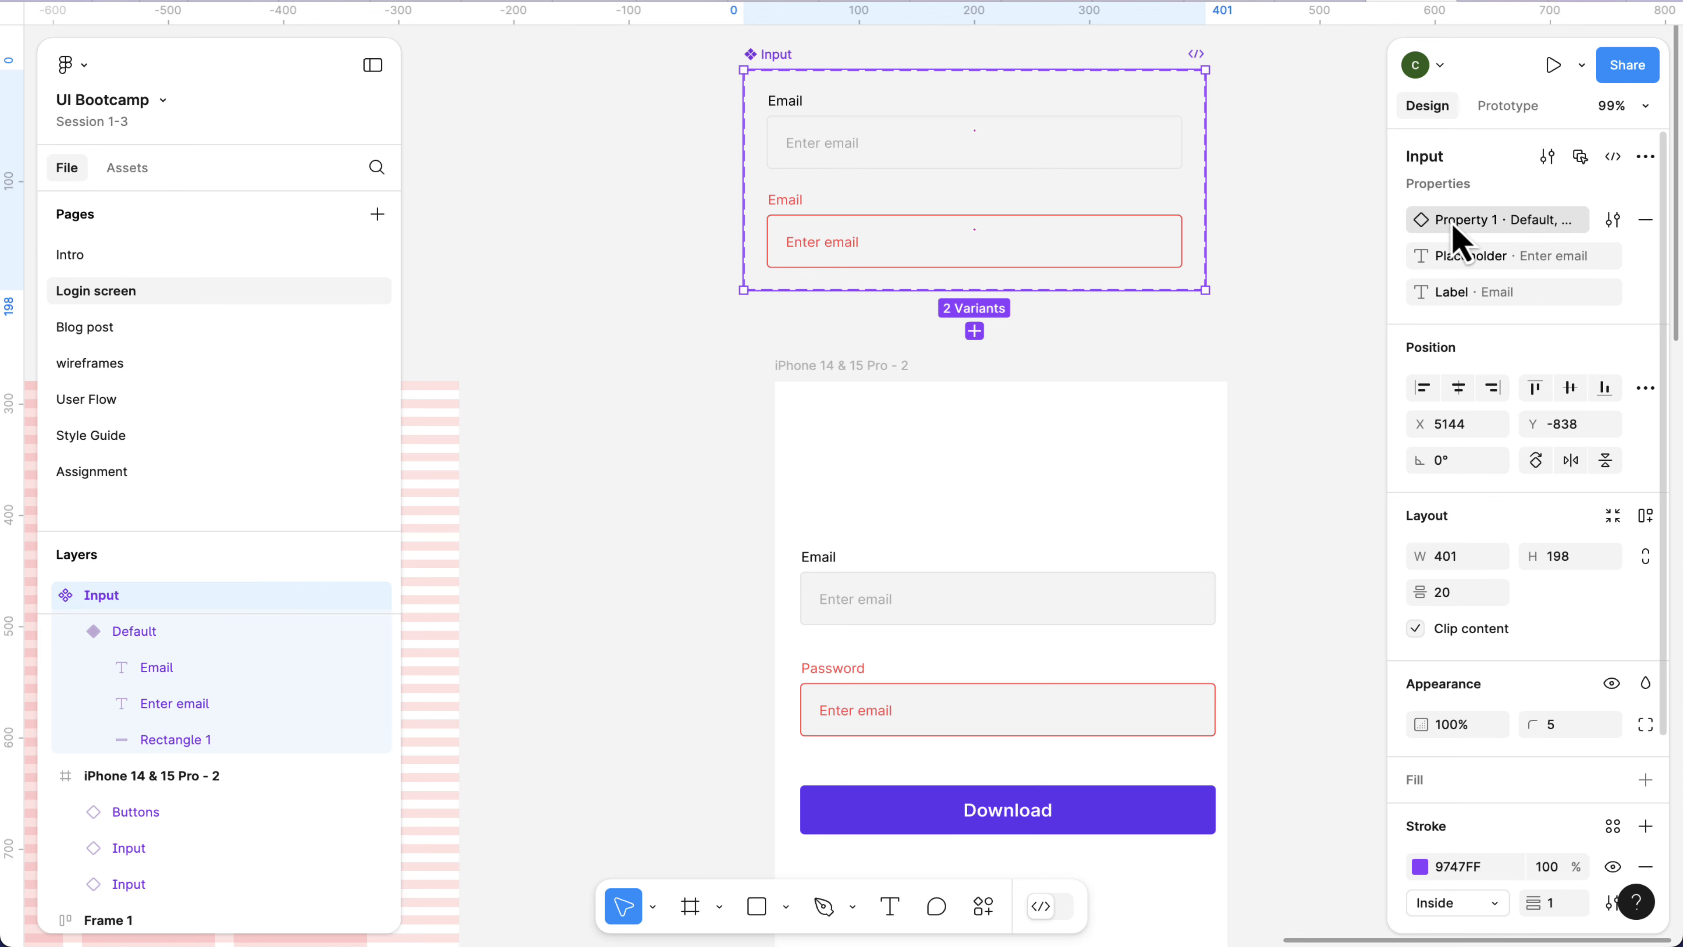
double_click(1453, 225)
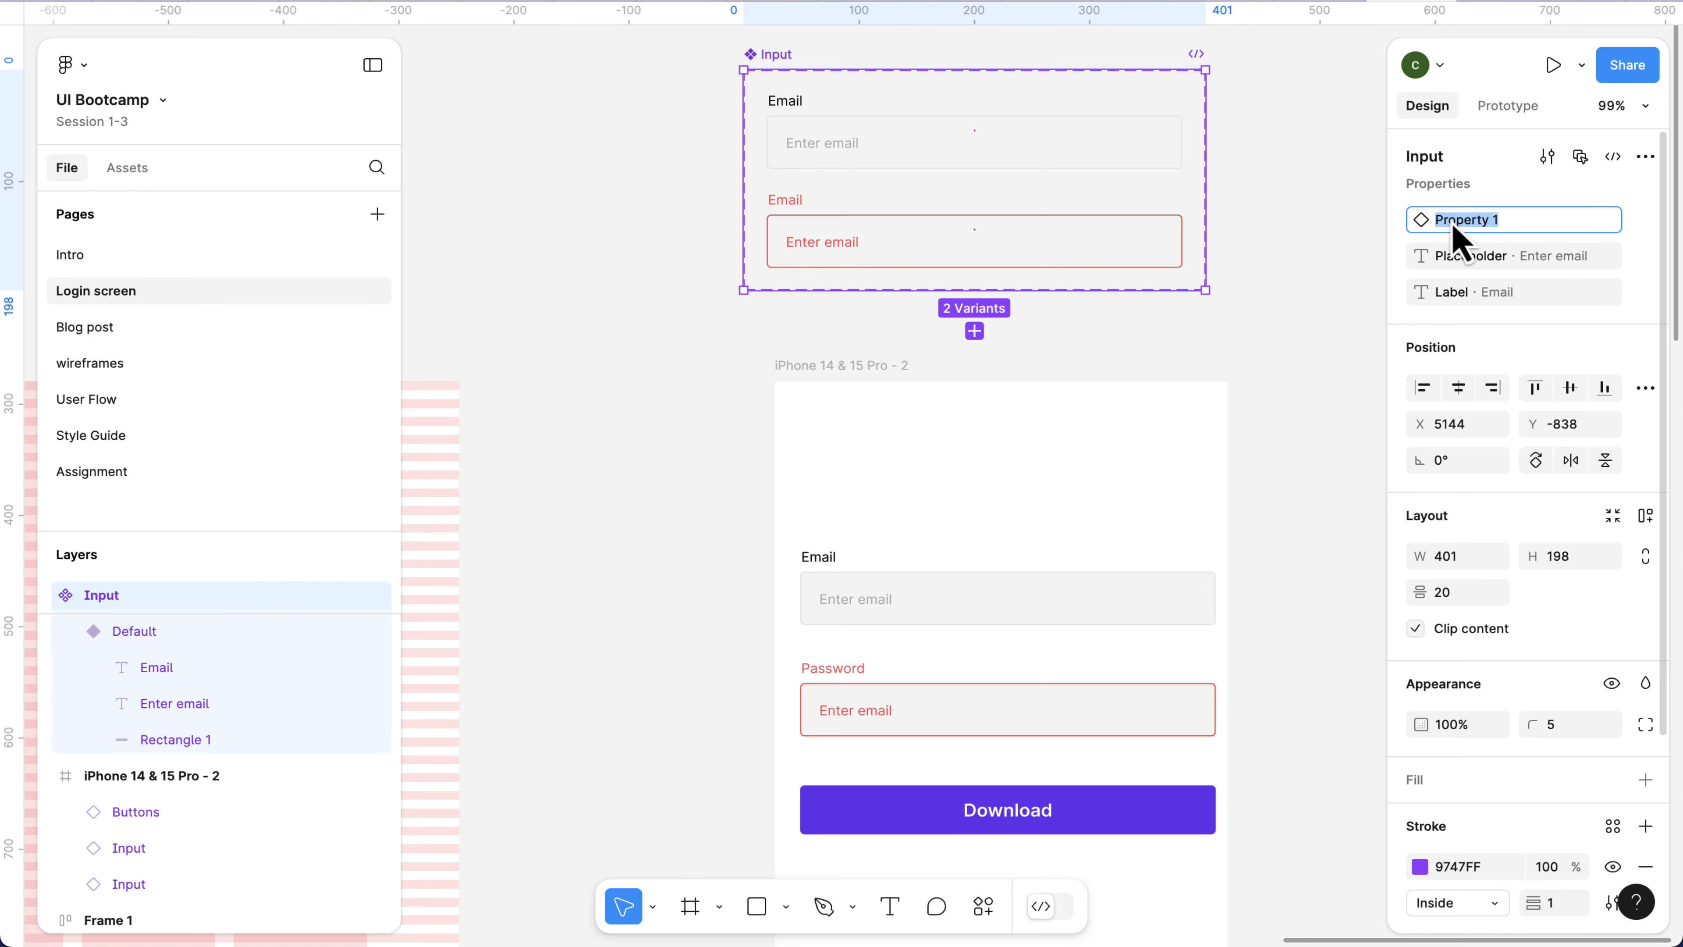
text(State)
click(923, 642)
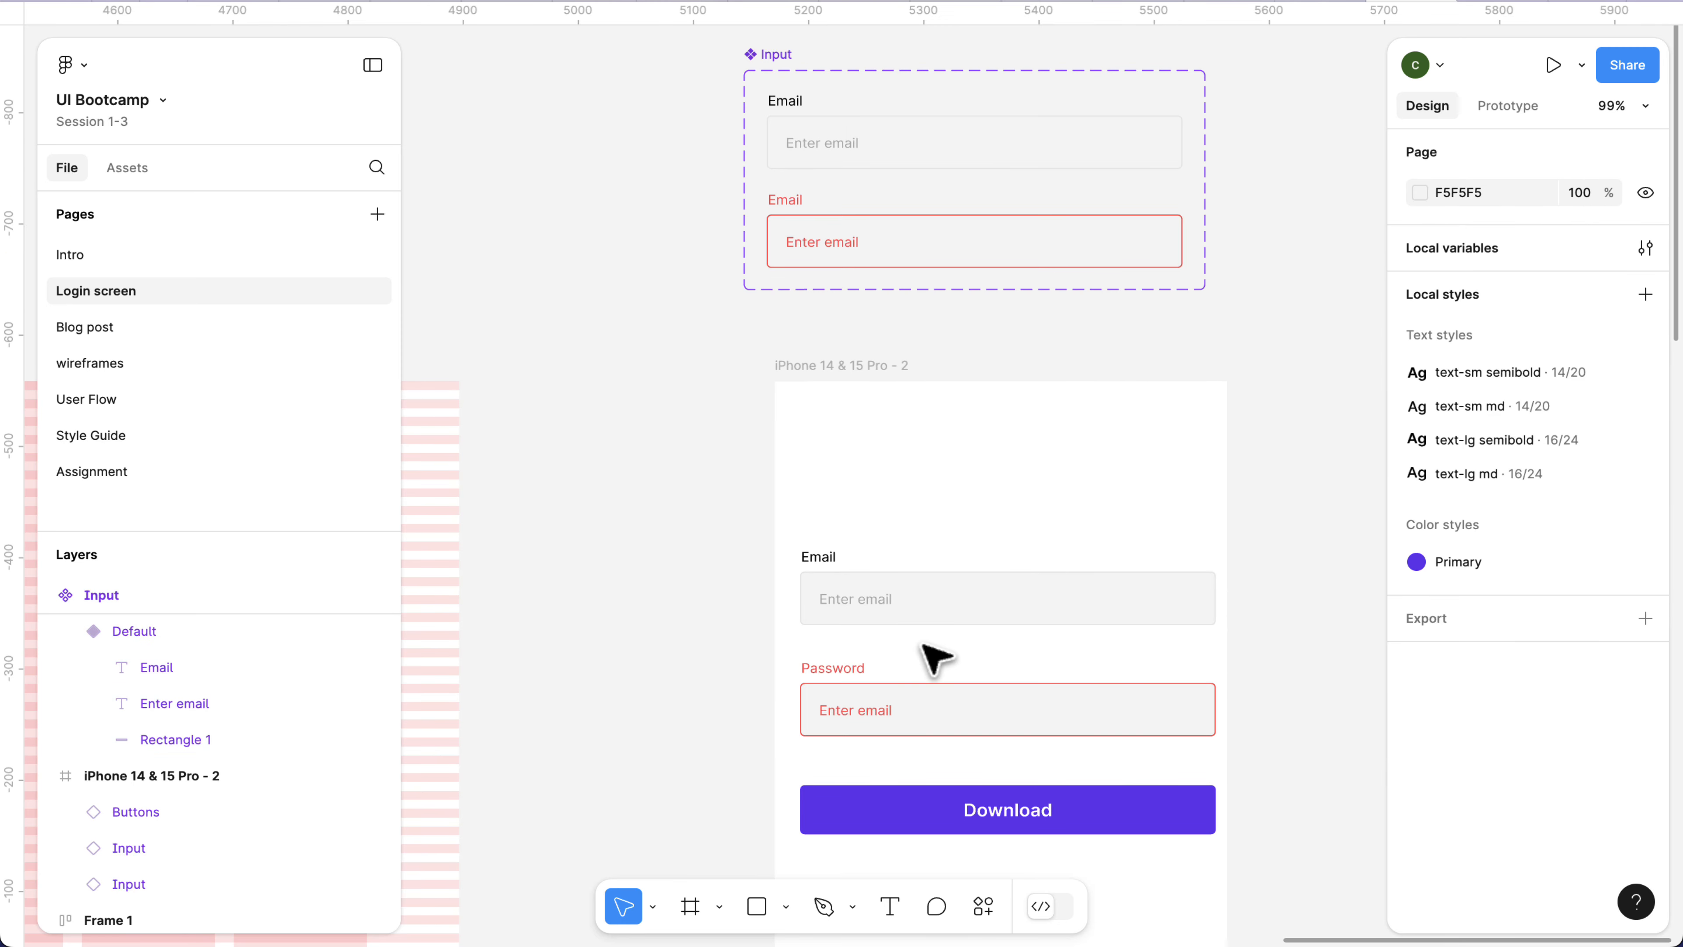
Set the State of the Email input instance in the iPhone frame to error.
click(923, 615)
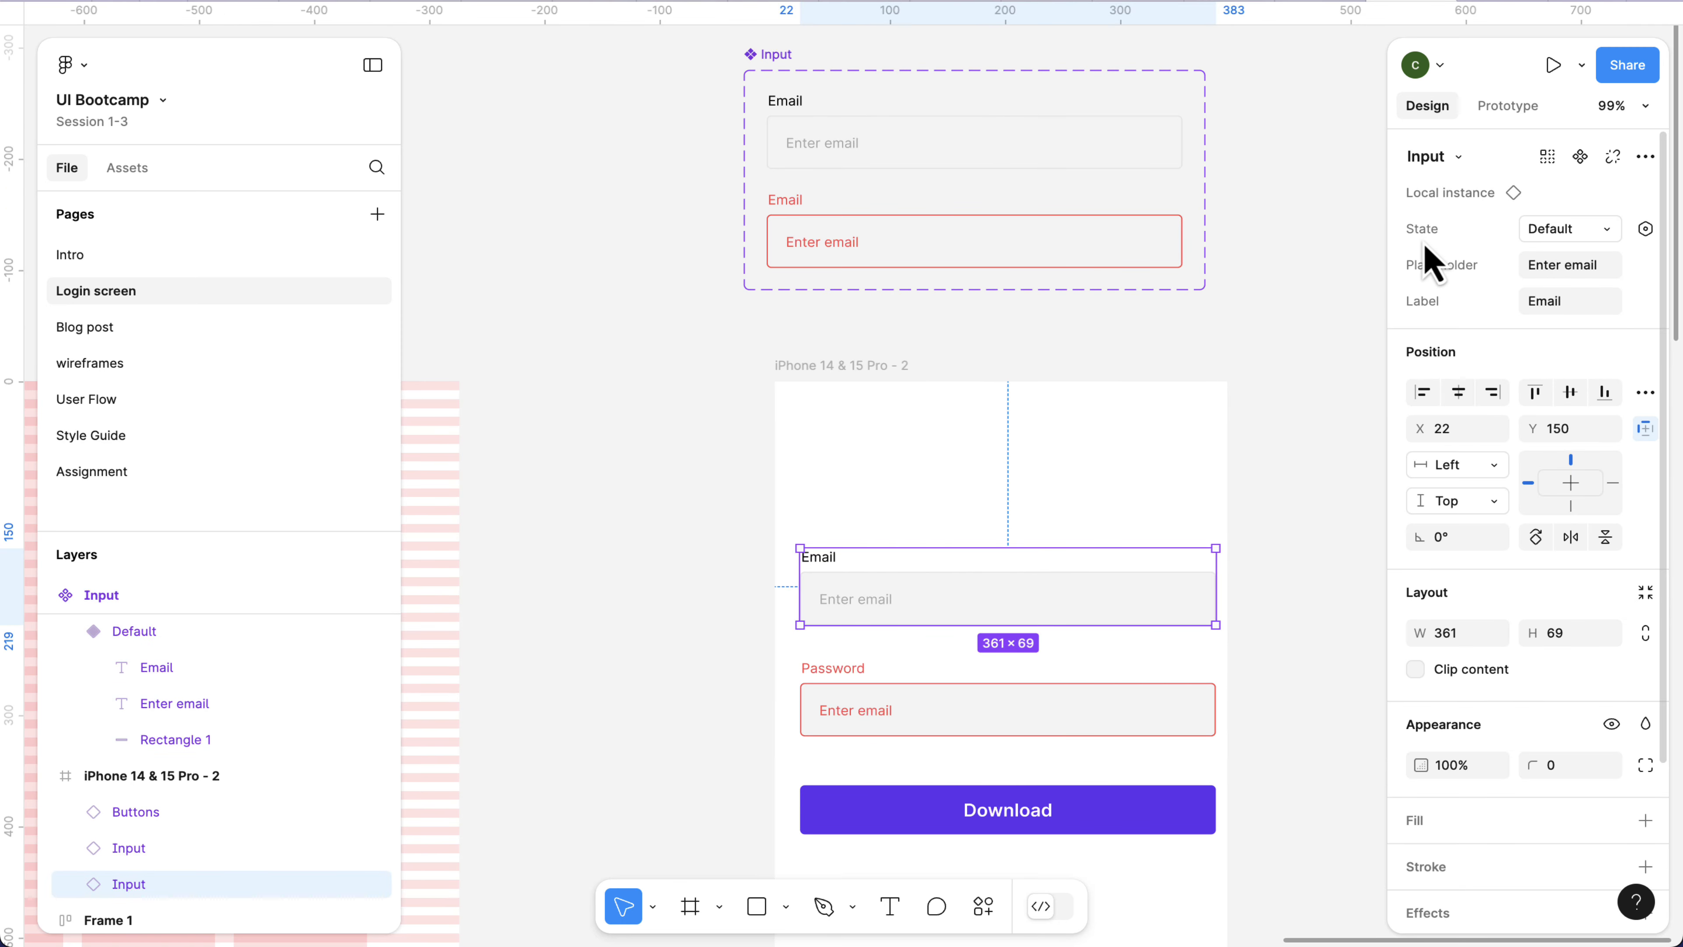
click(1563, 232)
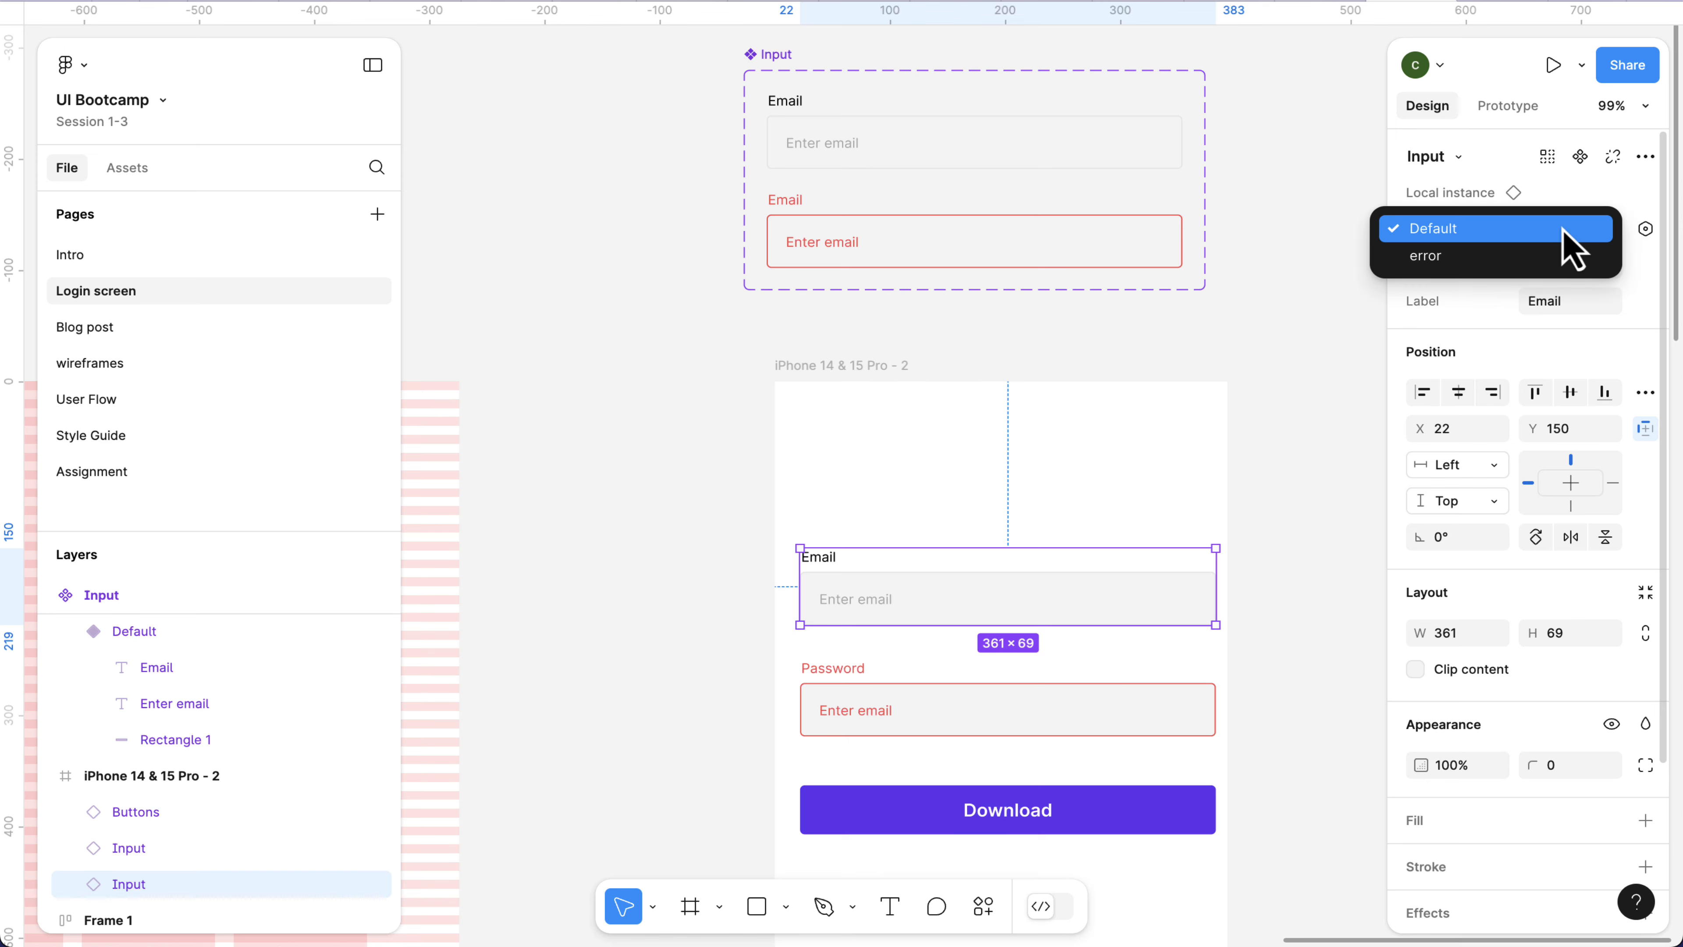
click(1524, 257)
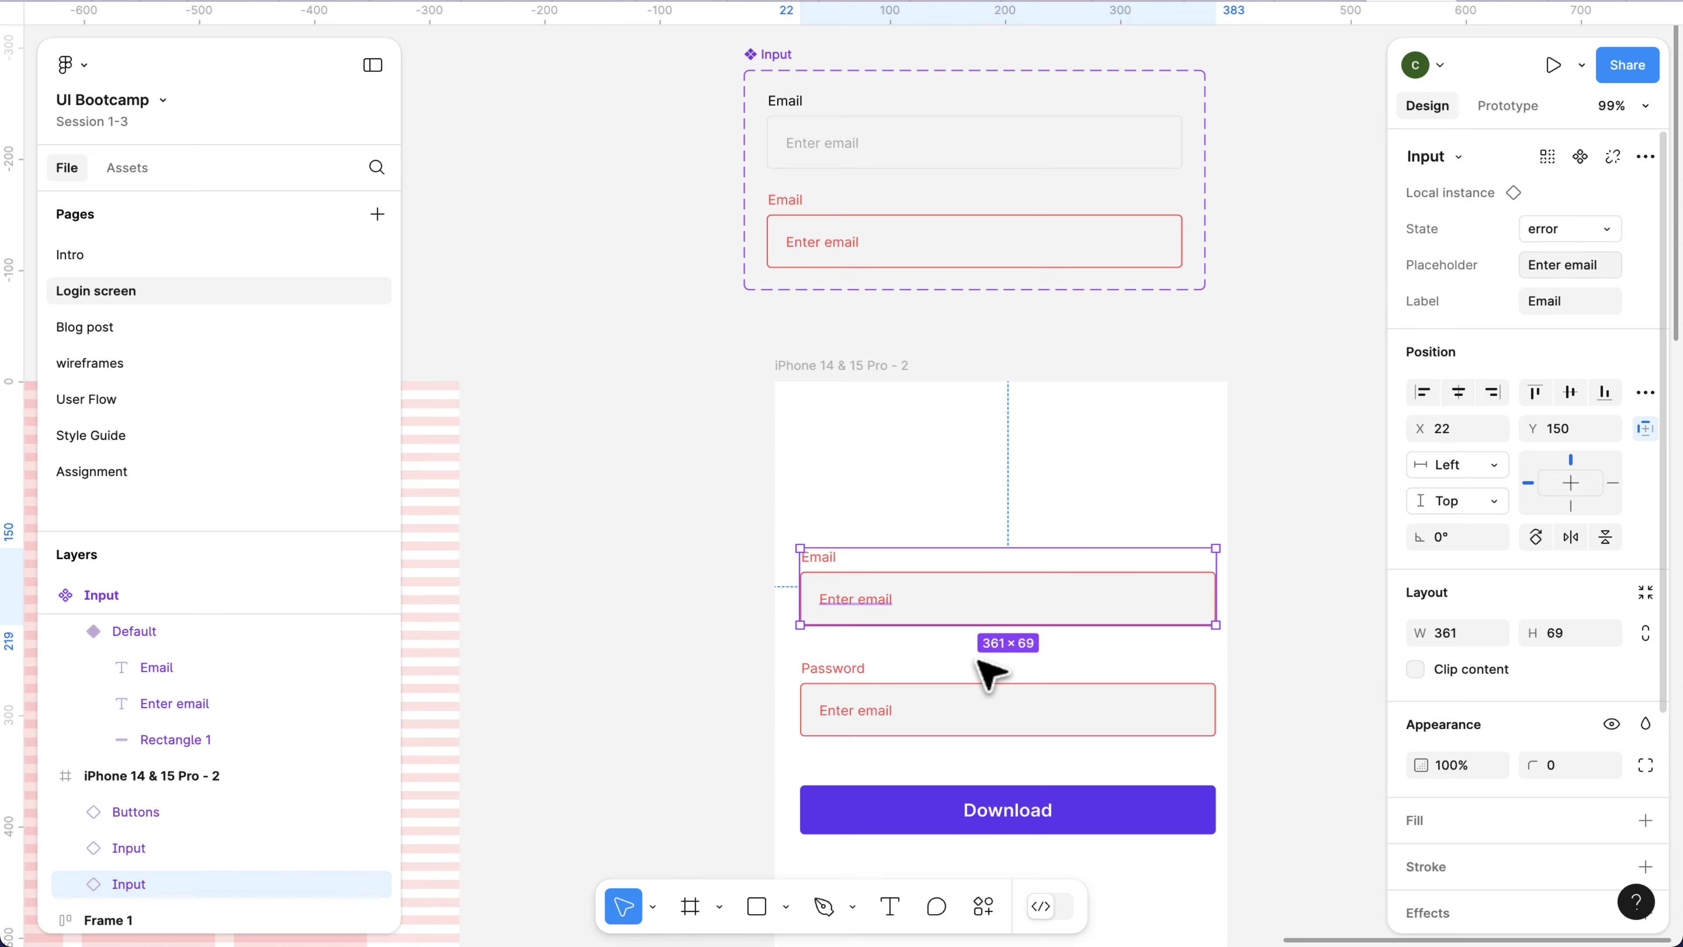
Move the Input component set farther above the iPhone frame, to about X 5155, Y -888, and add a third variant to it.
scroll(822, 199, up, 3)
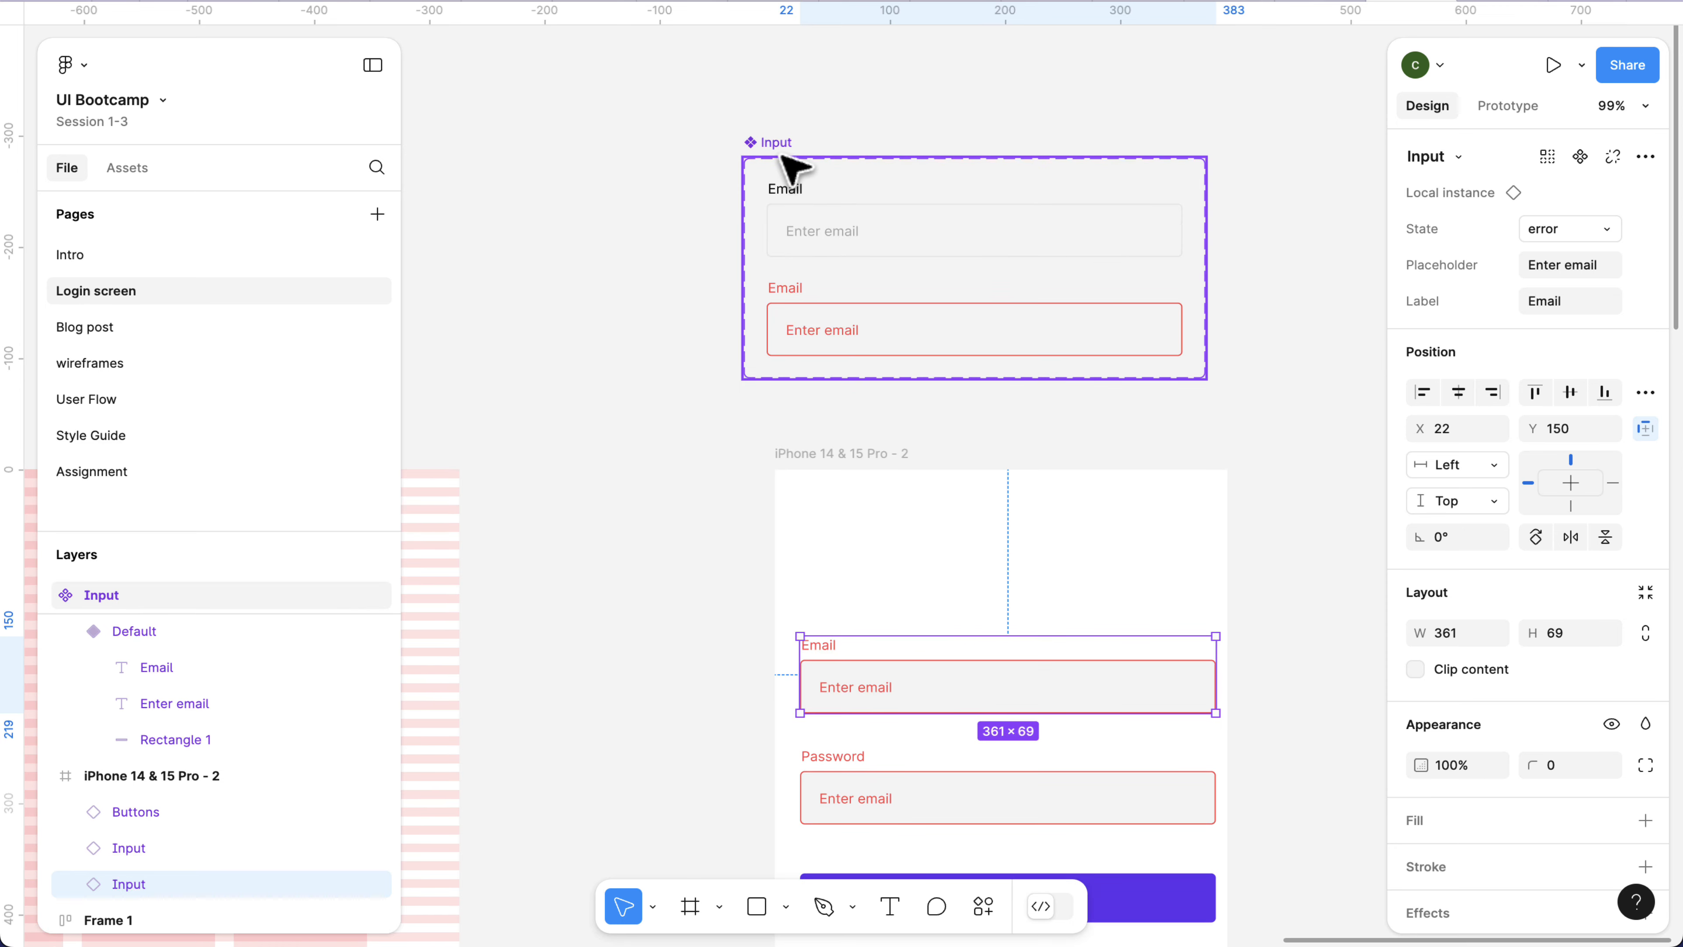
click(784, 150)
drag(782, 150, 794, 94)
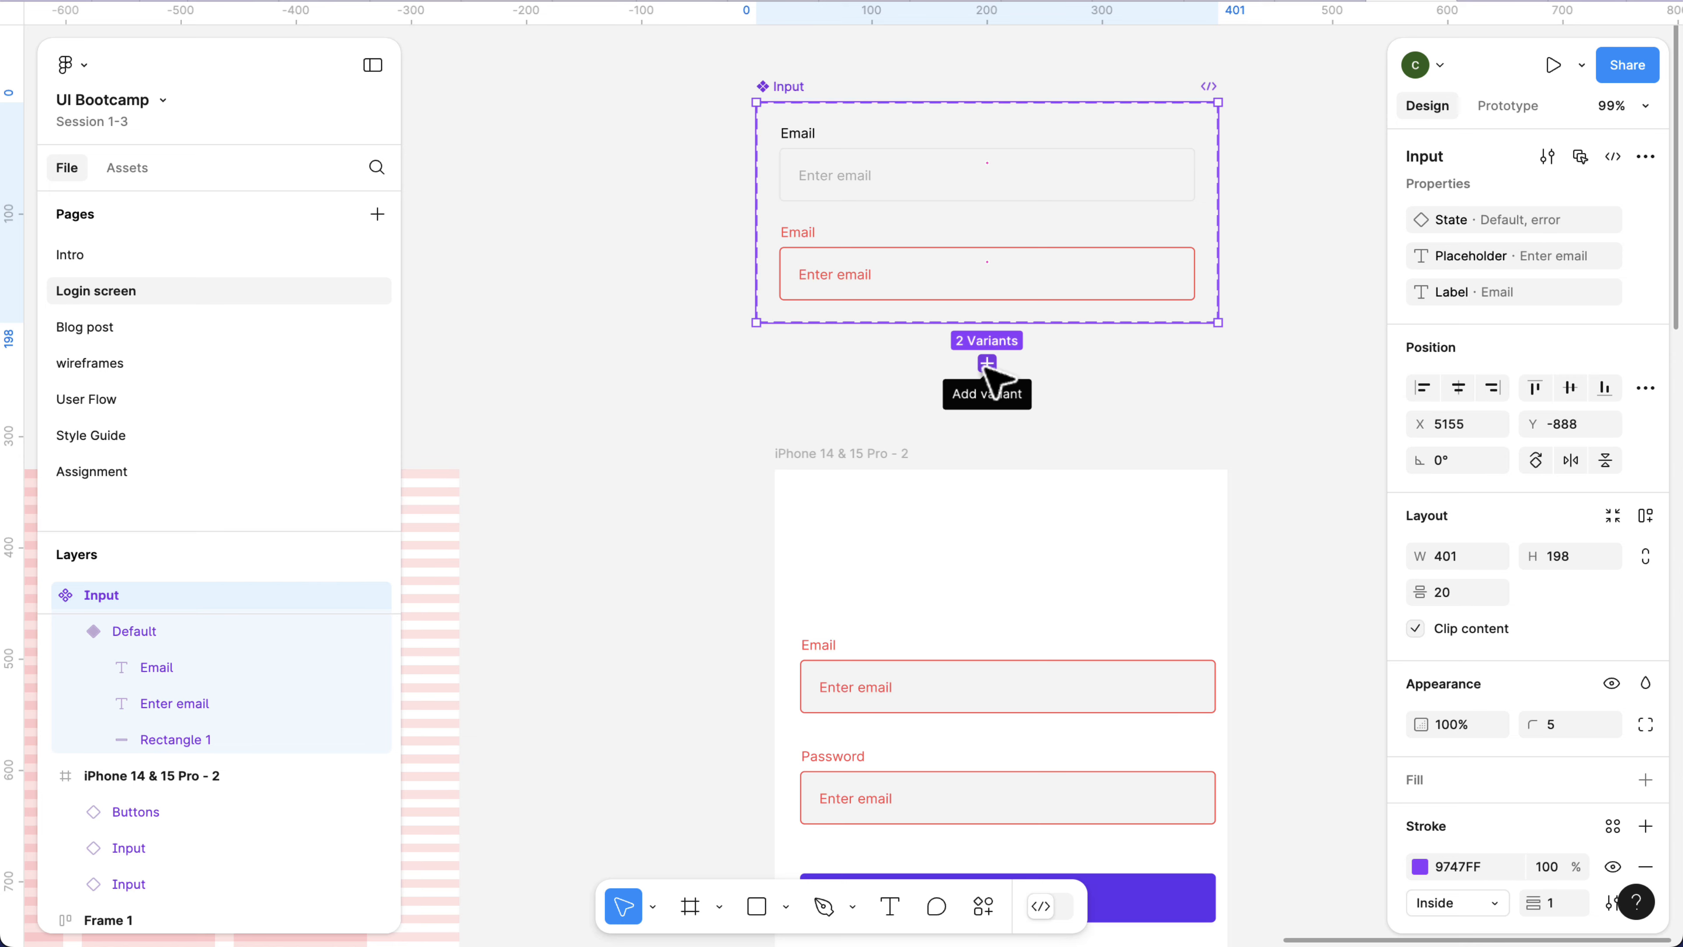
scroll(986, 368, up, 5)
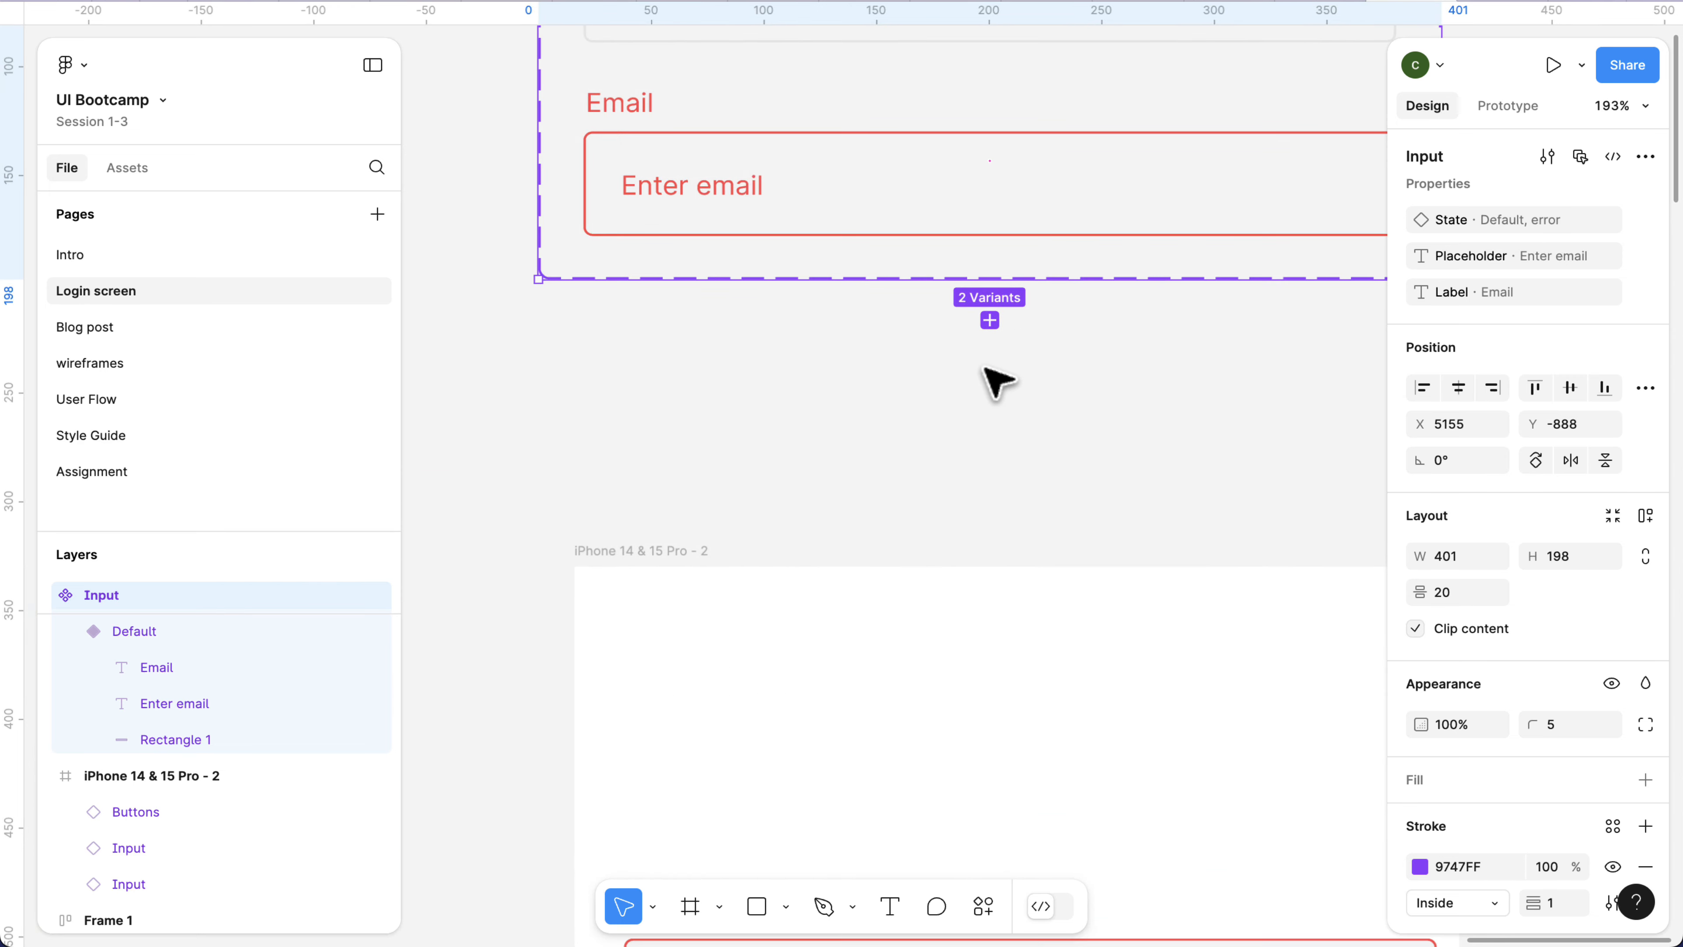
scroll(985, 367, down, 1)
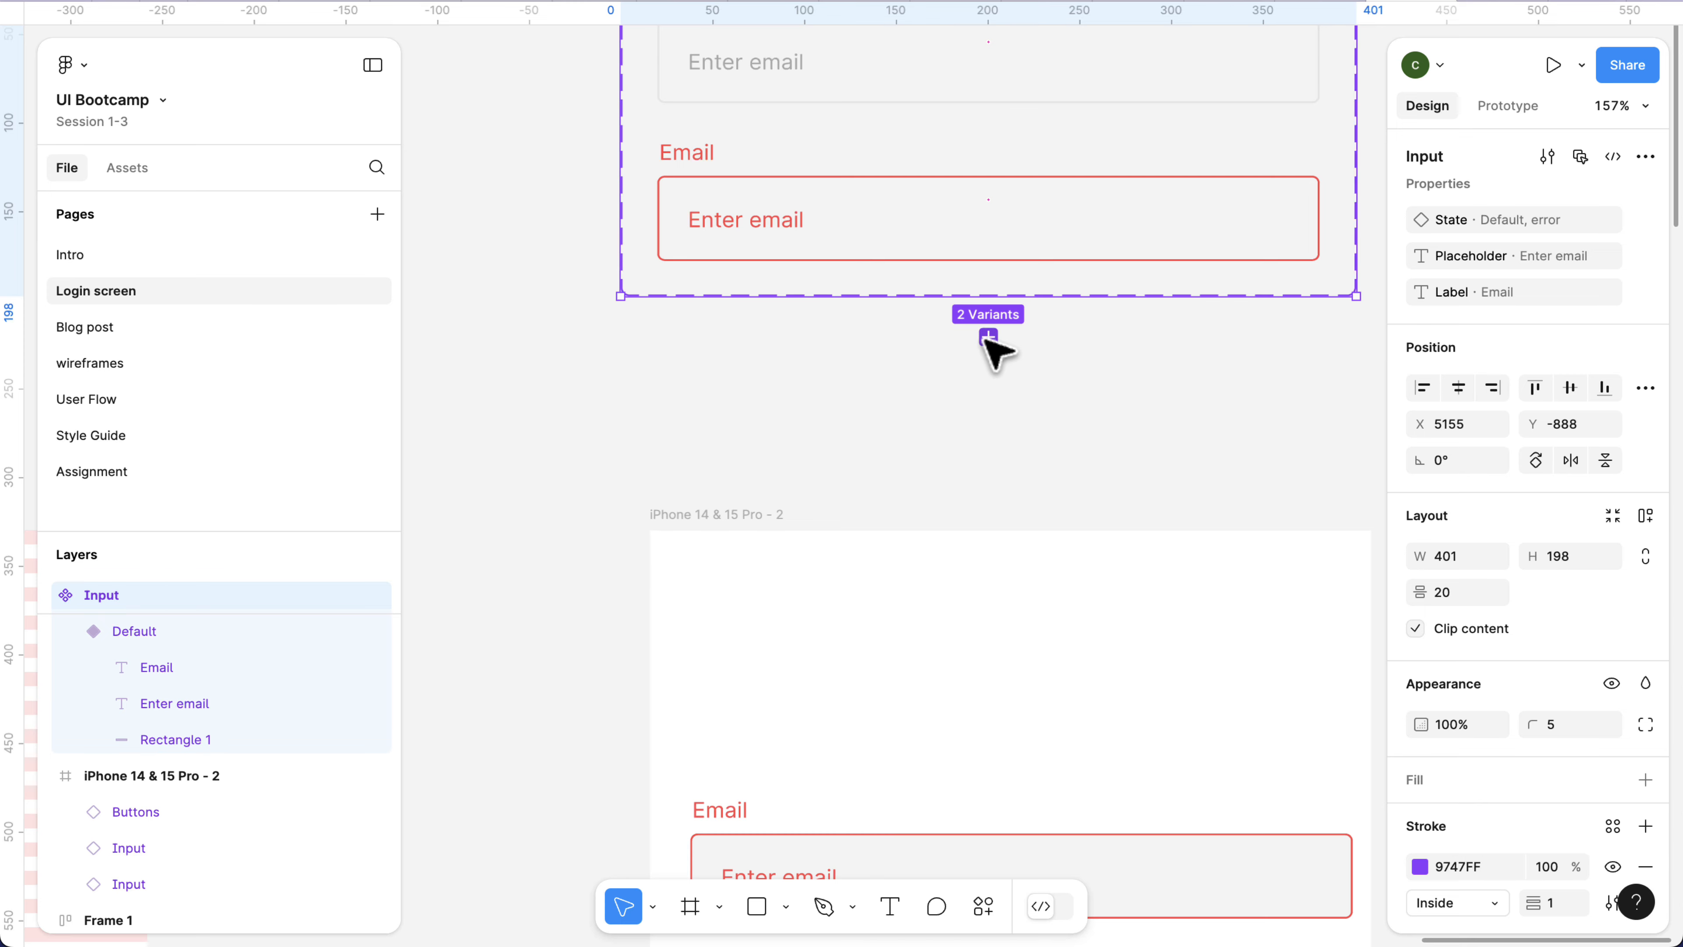
click(987, 336)
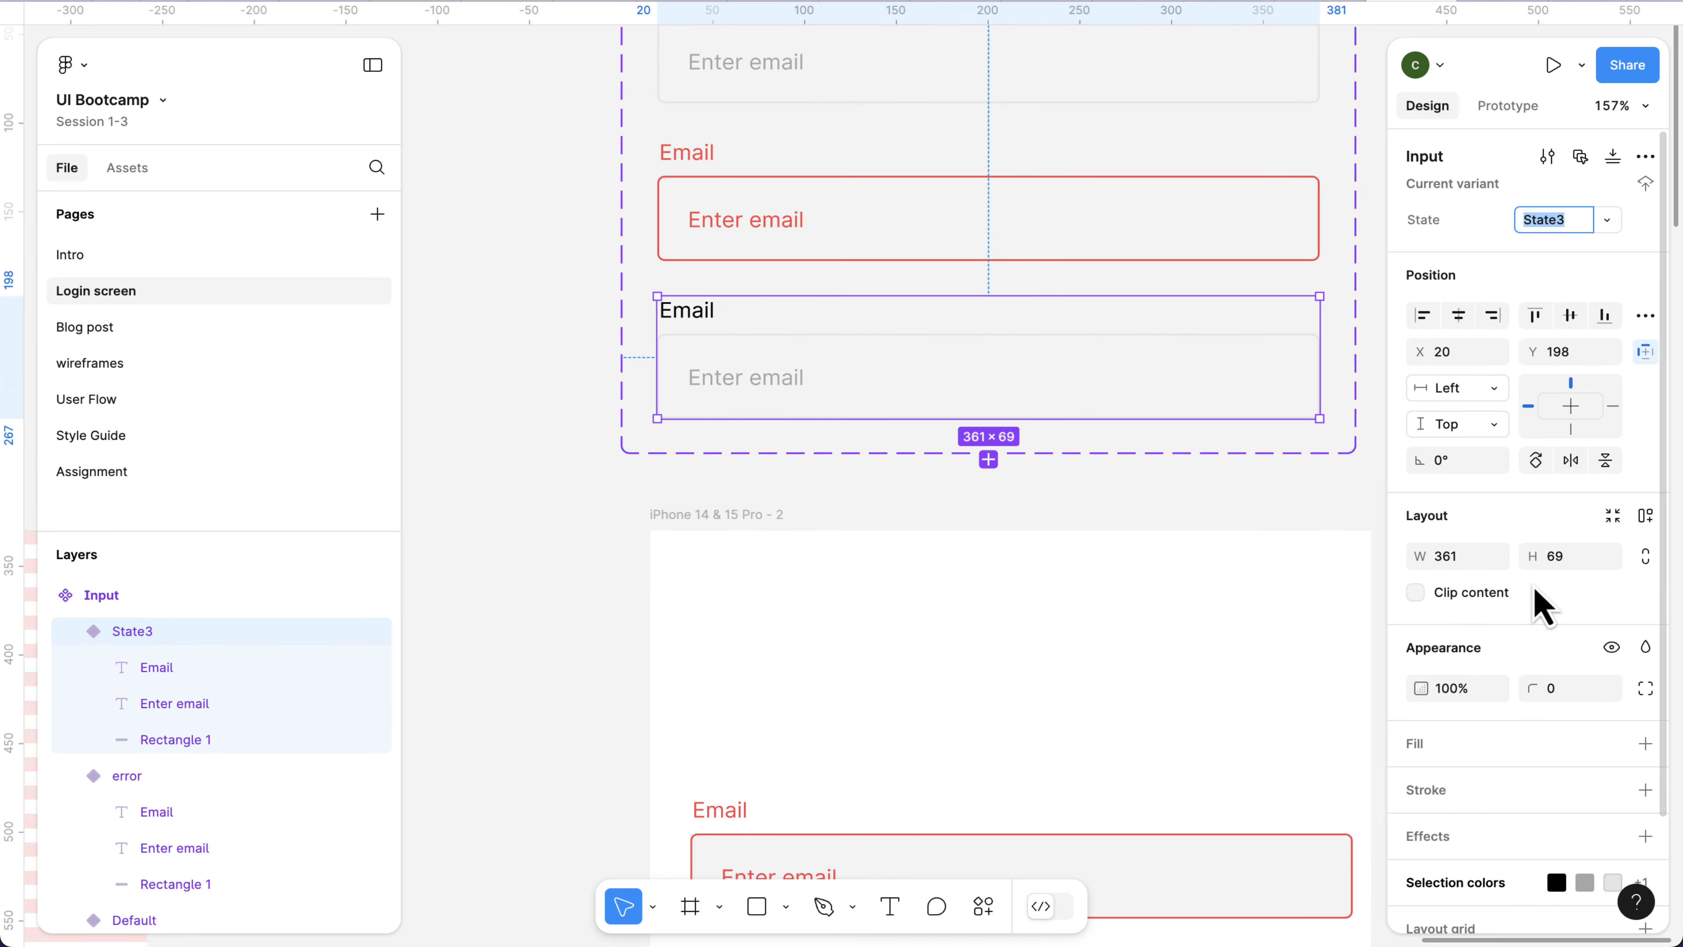
Change the stroke of the field rectangle in the third Input variant to green 02EE21.
scroll(1536, 597, down, 3)
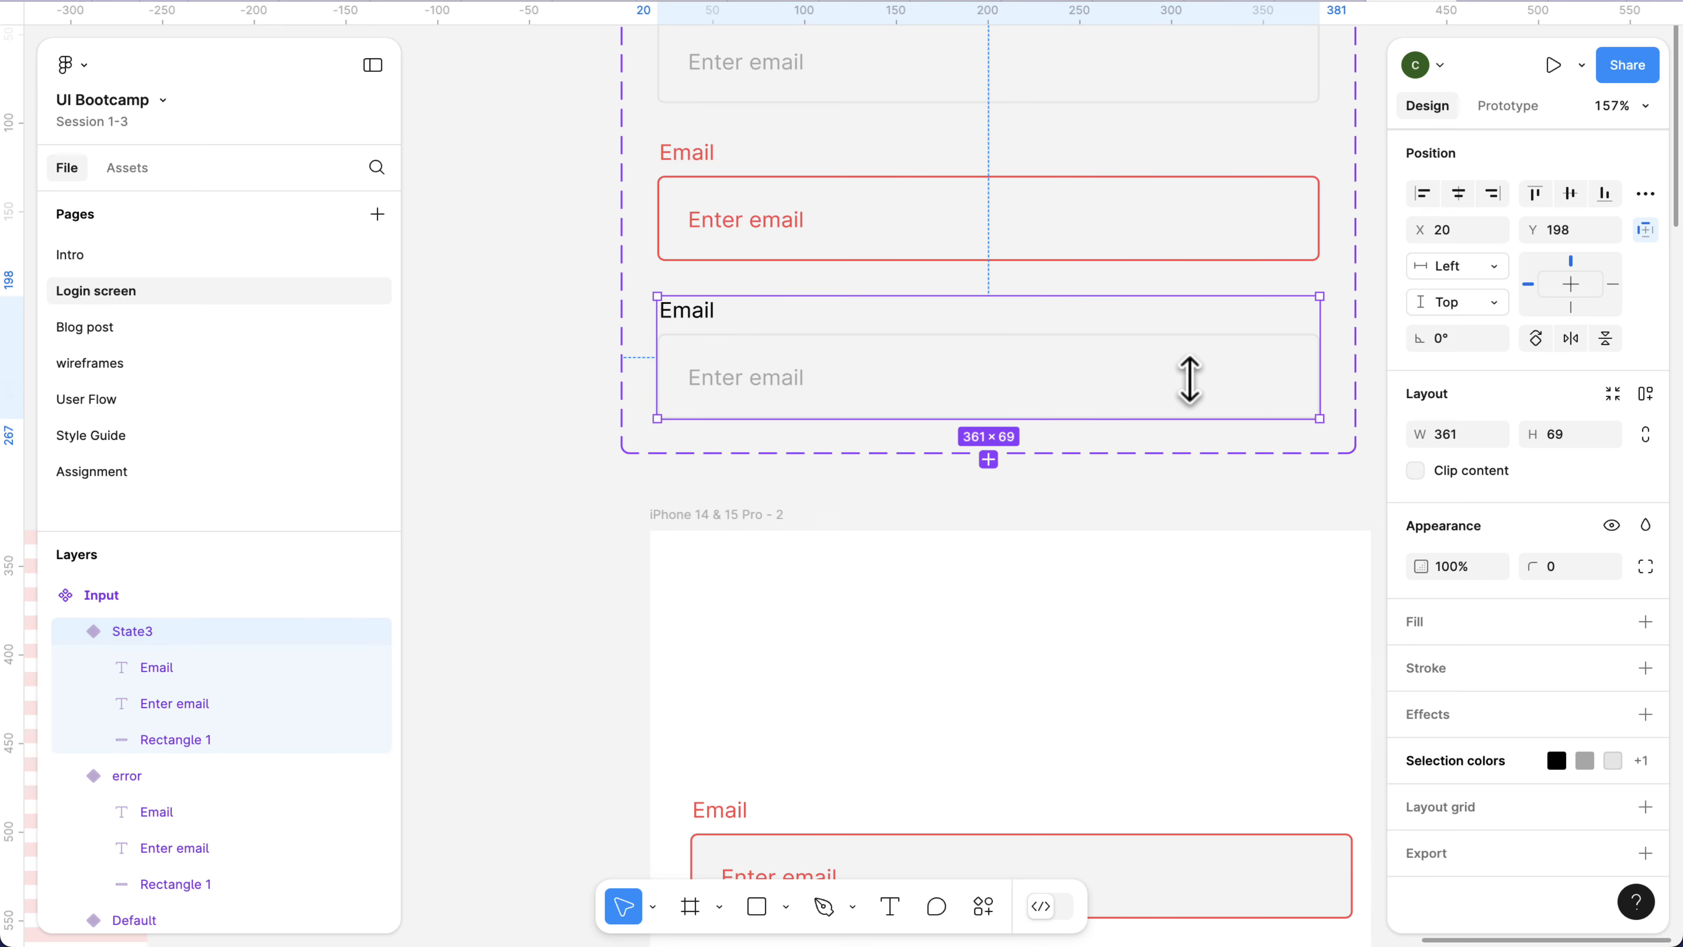
click(1200, 391)
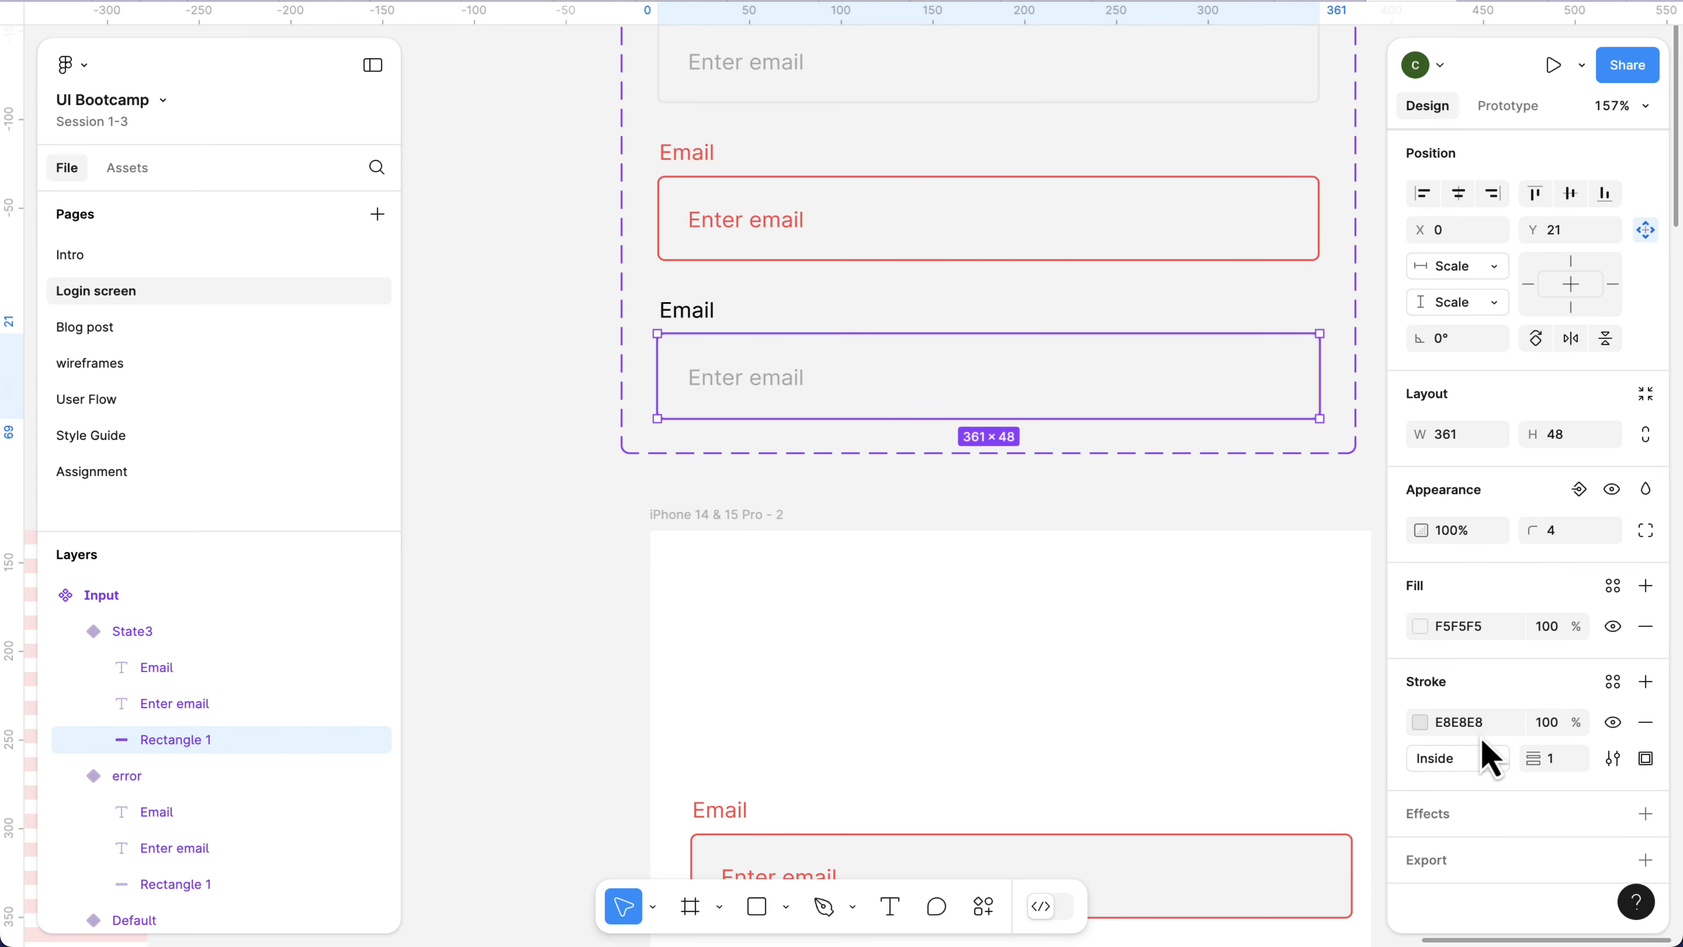
click(1420, 722)
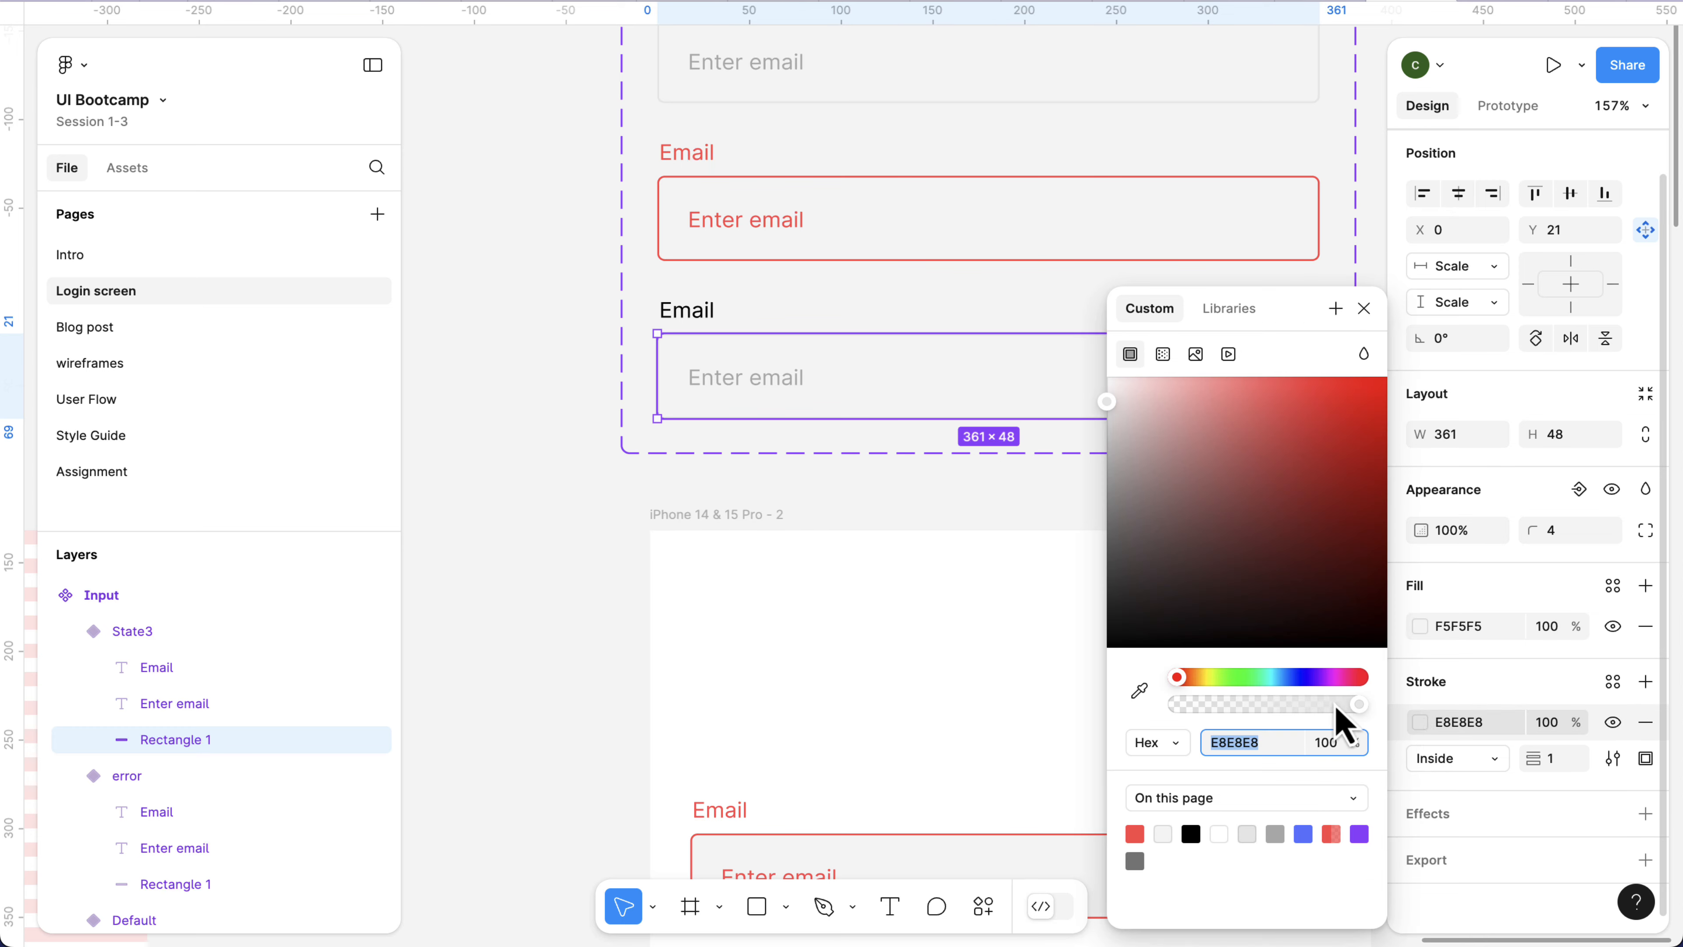
click(1243, 677)
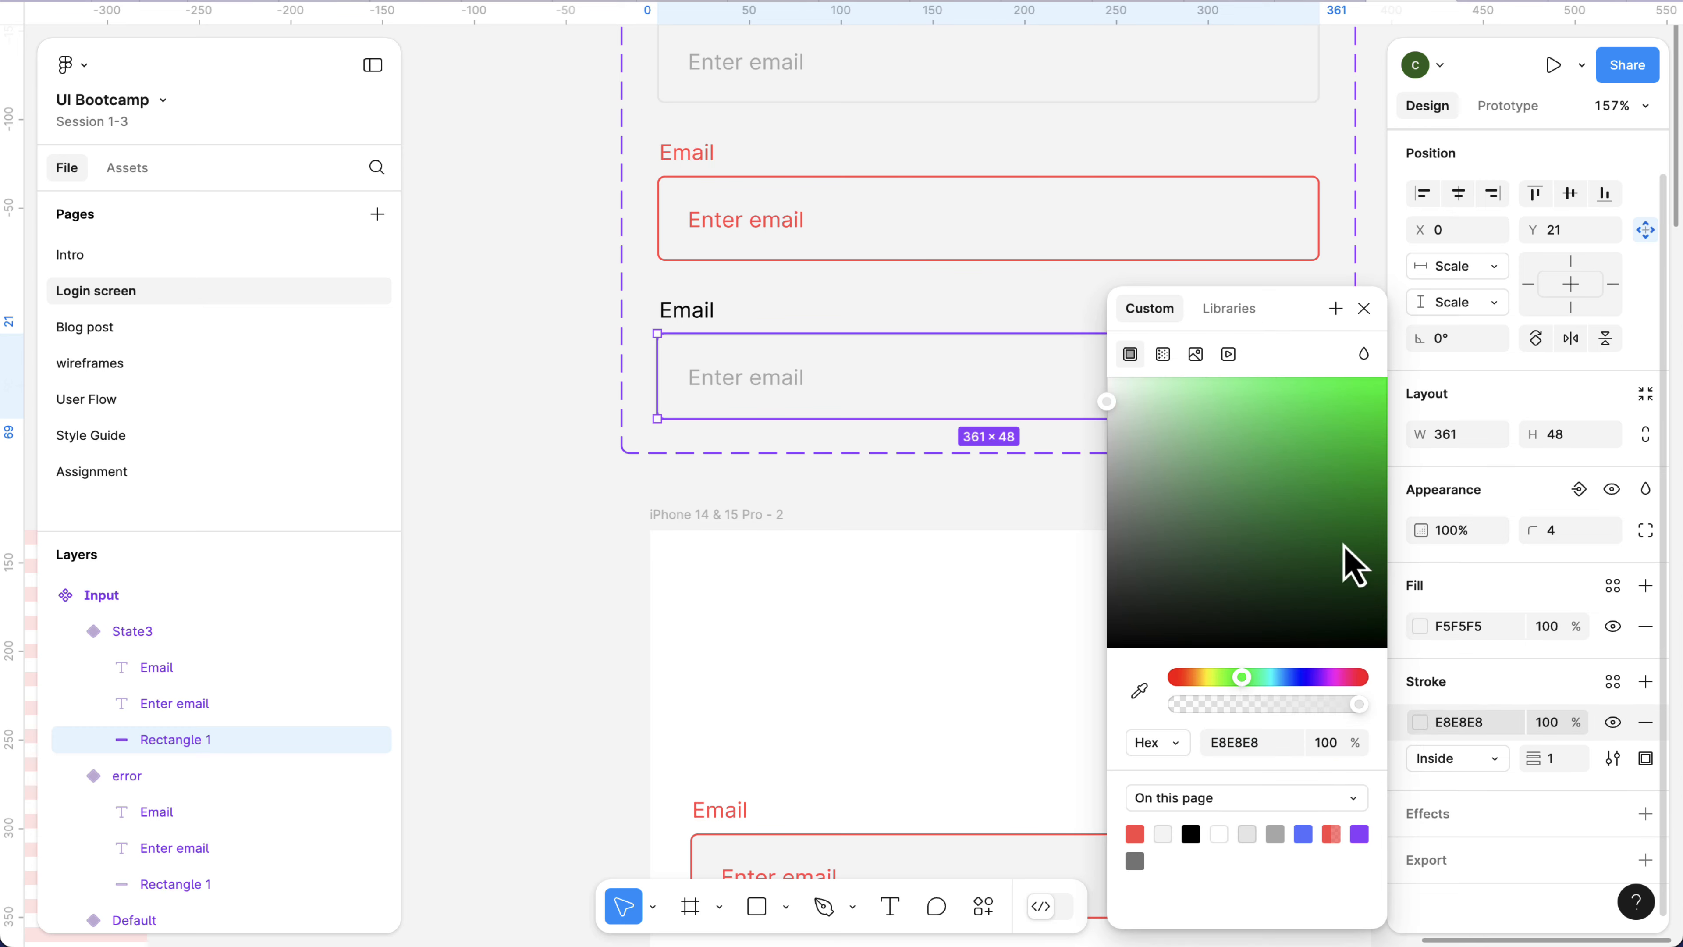
drag(1376, 445, 1386, 395)
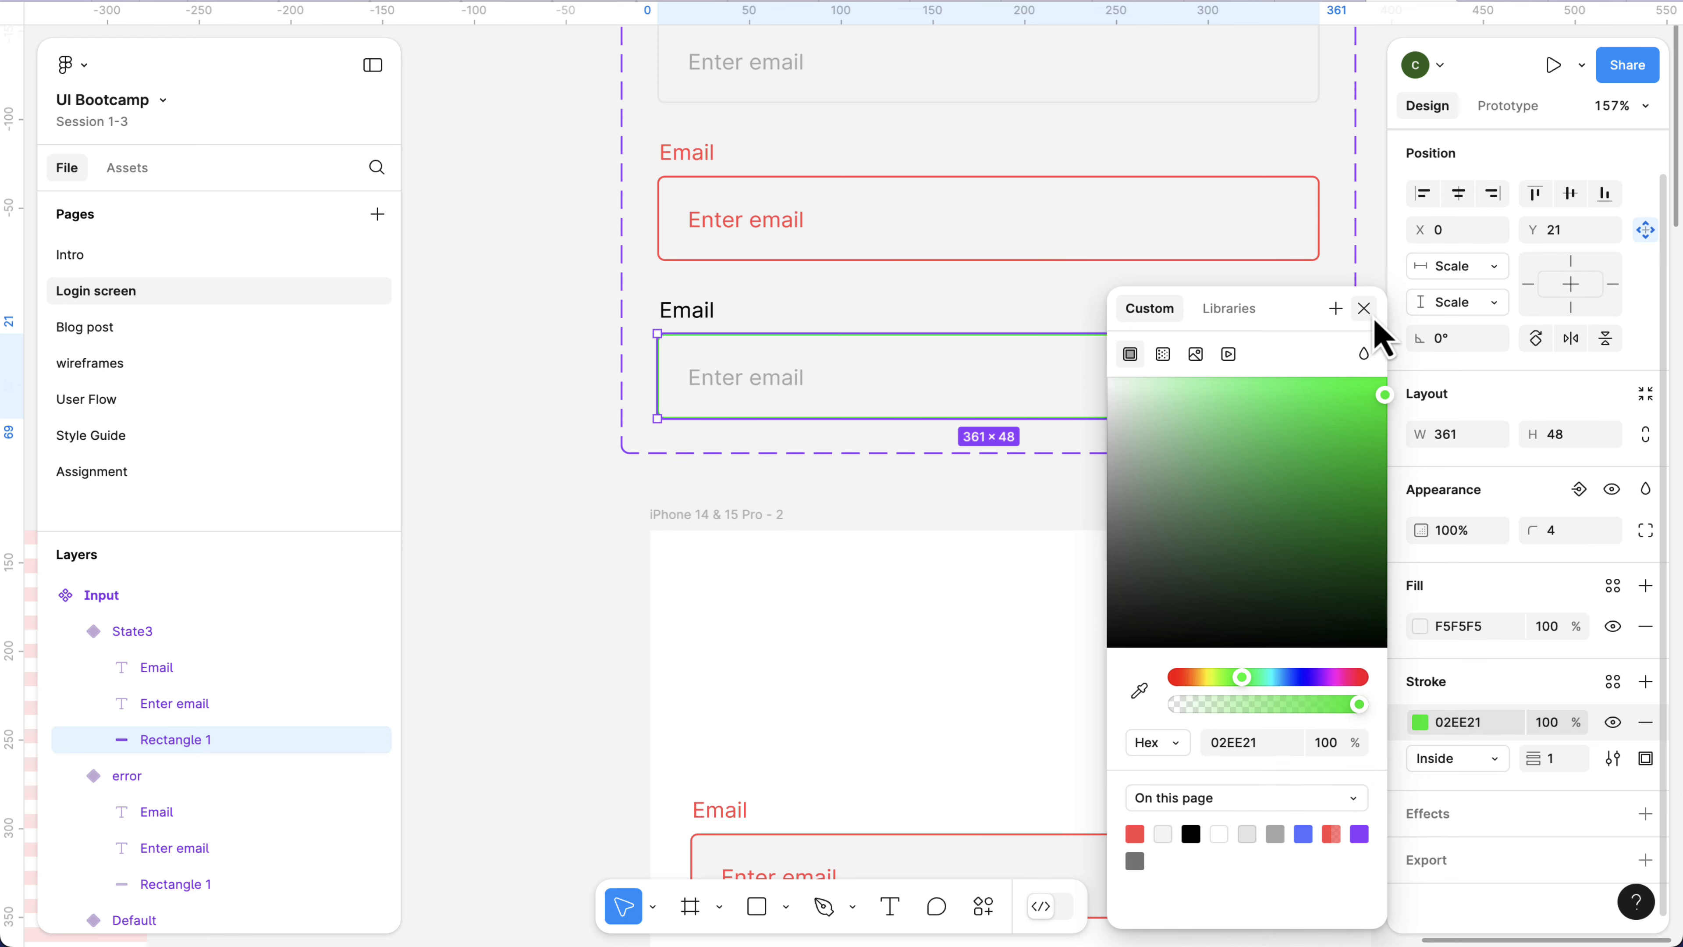
click(1373, 316)
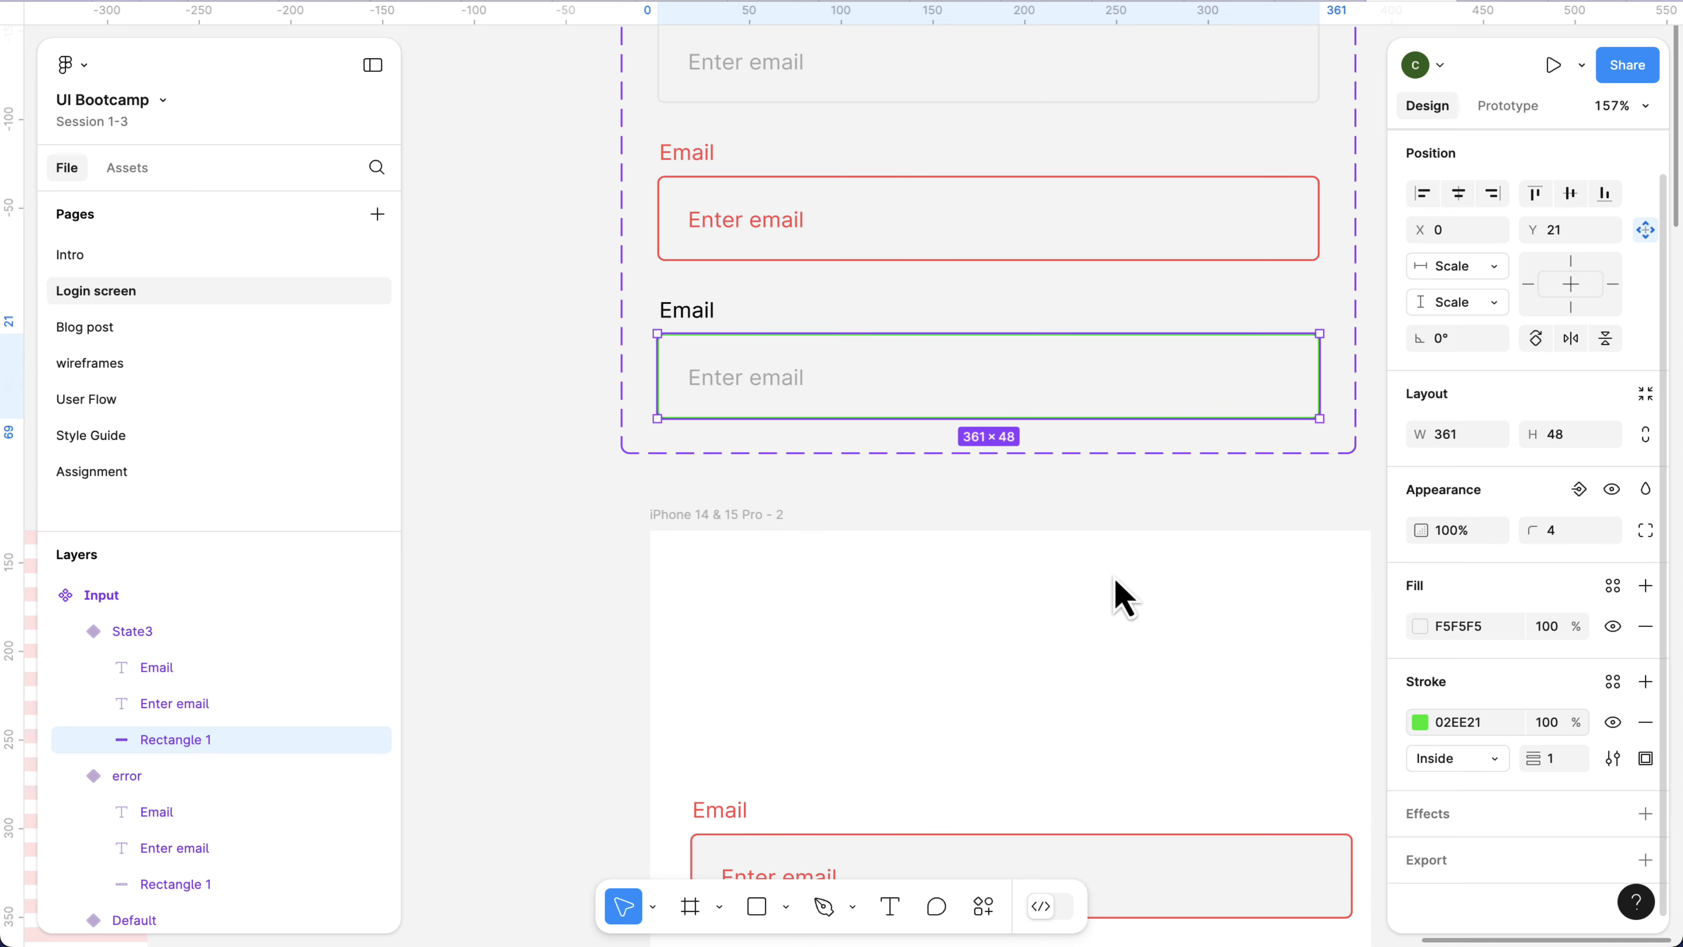
Recolor the Enter email placeholder text in the third Input variant with the green 02EE21 already used on the page.
click(779, 378)
double_click(779, 378)
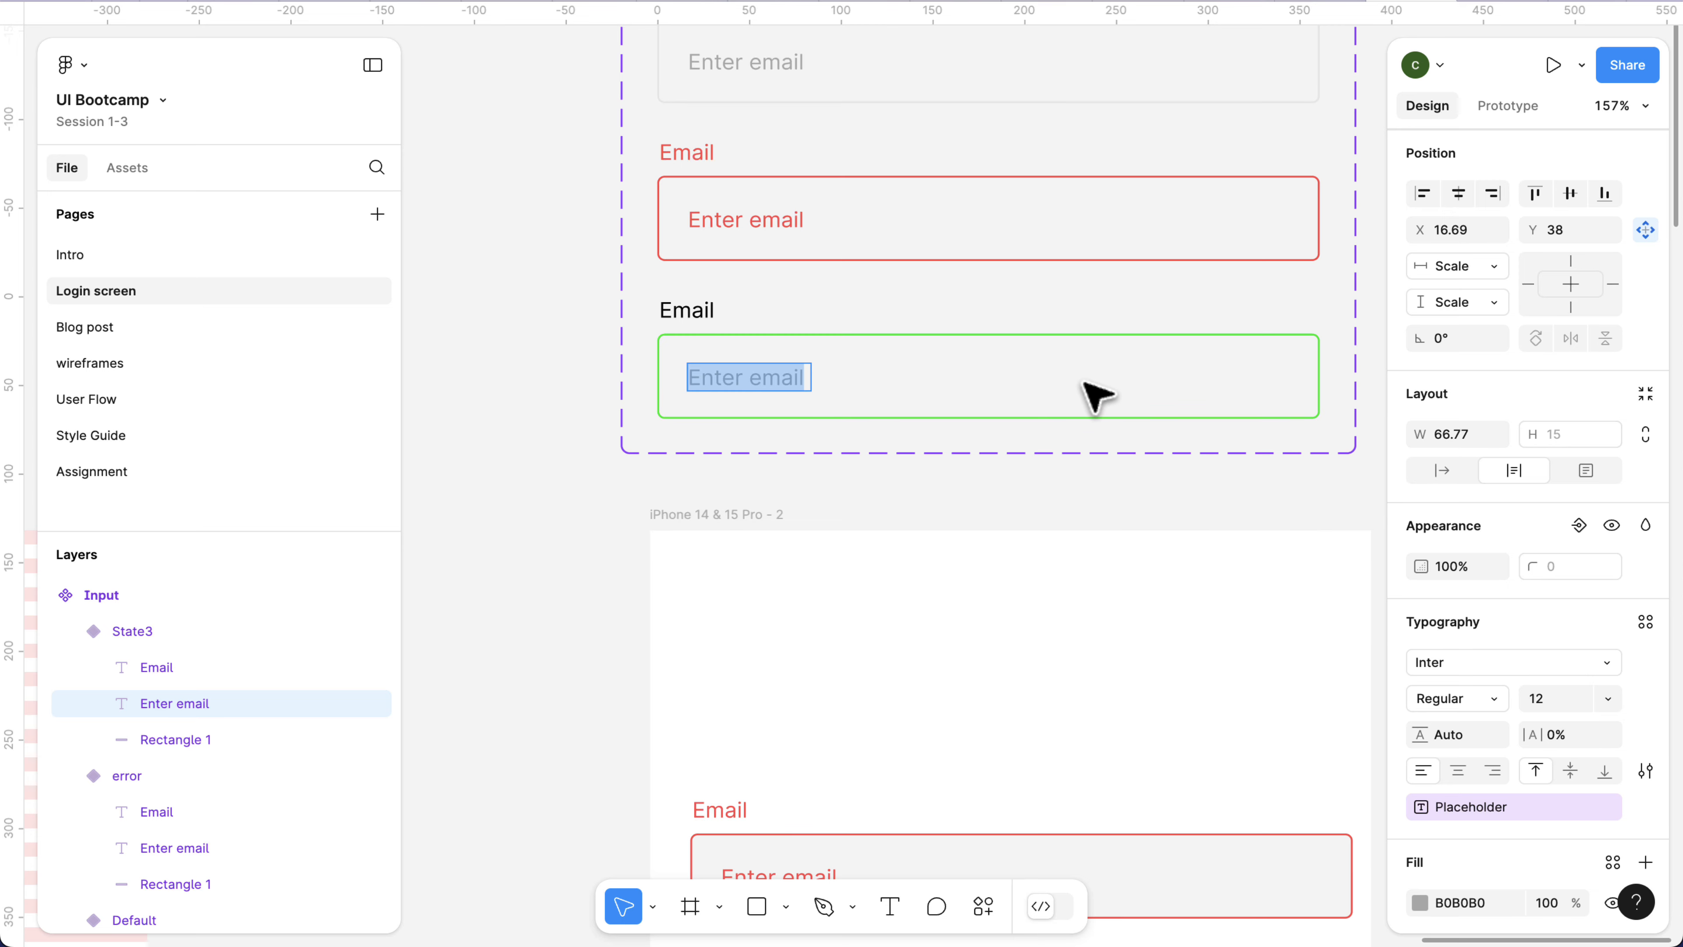
key(Escape)
scroll(1443, 823, down, 3)
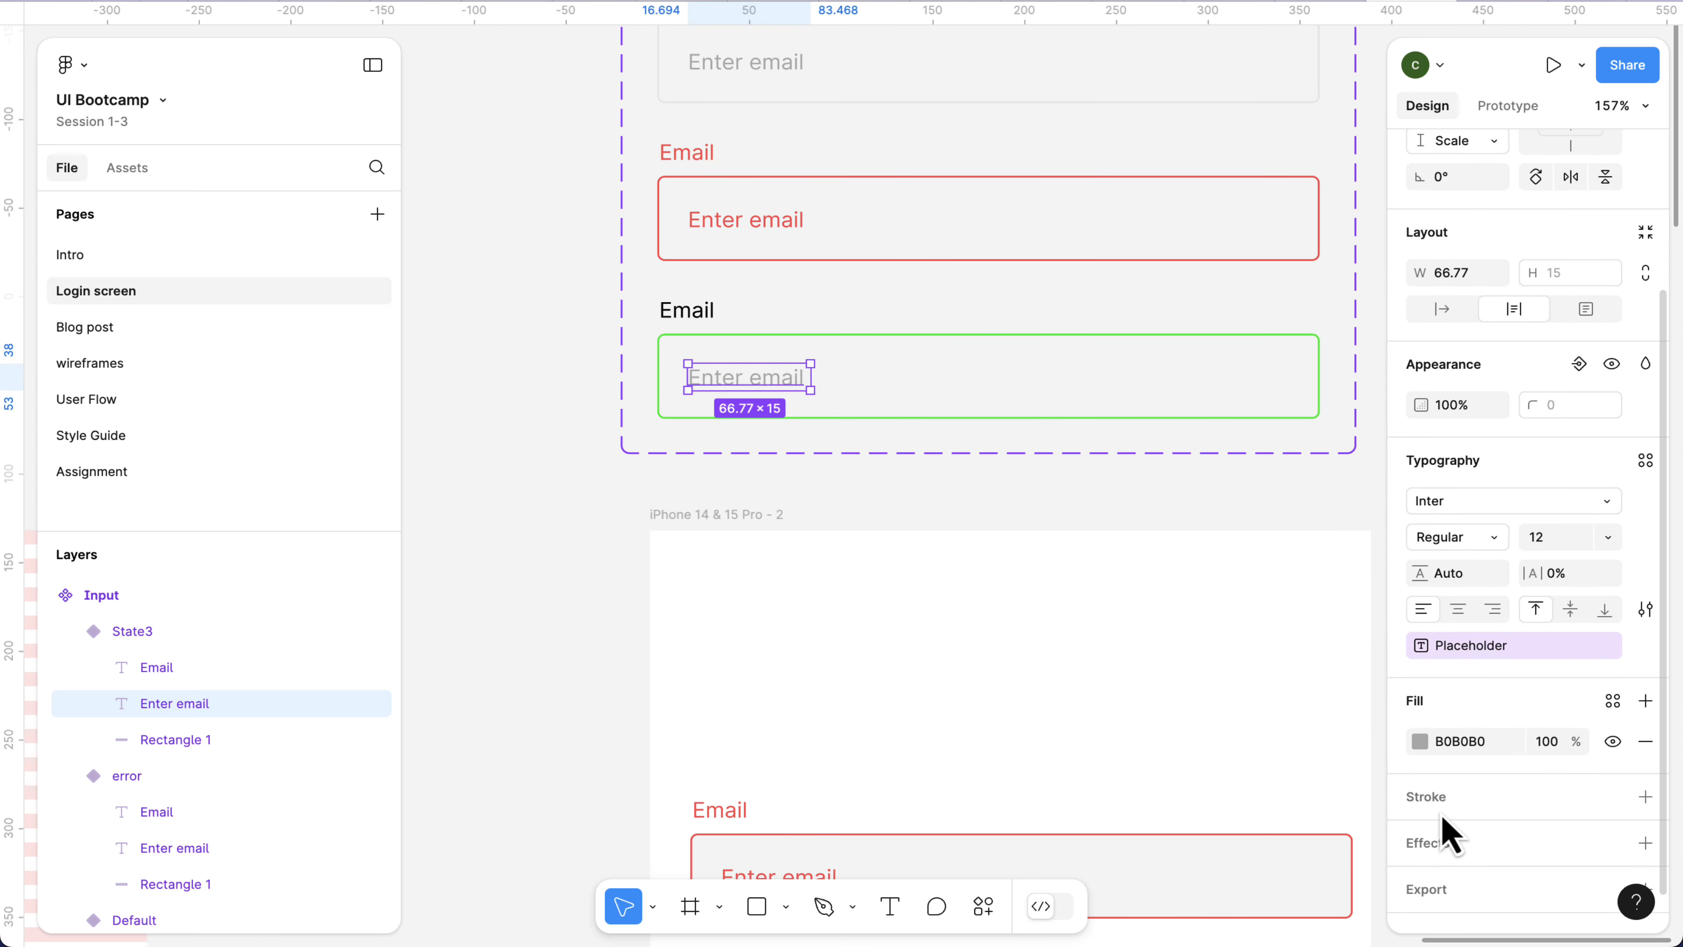
click(1420, 741)
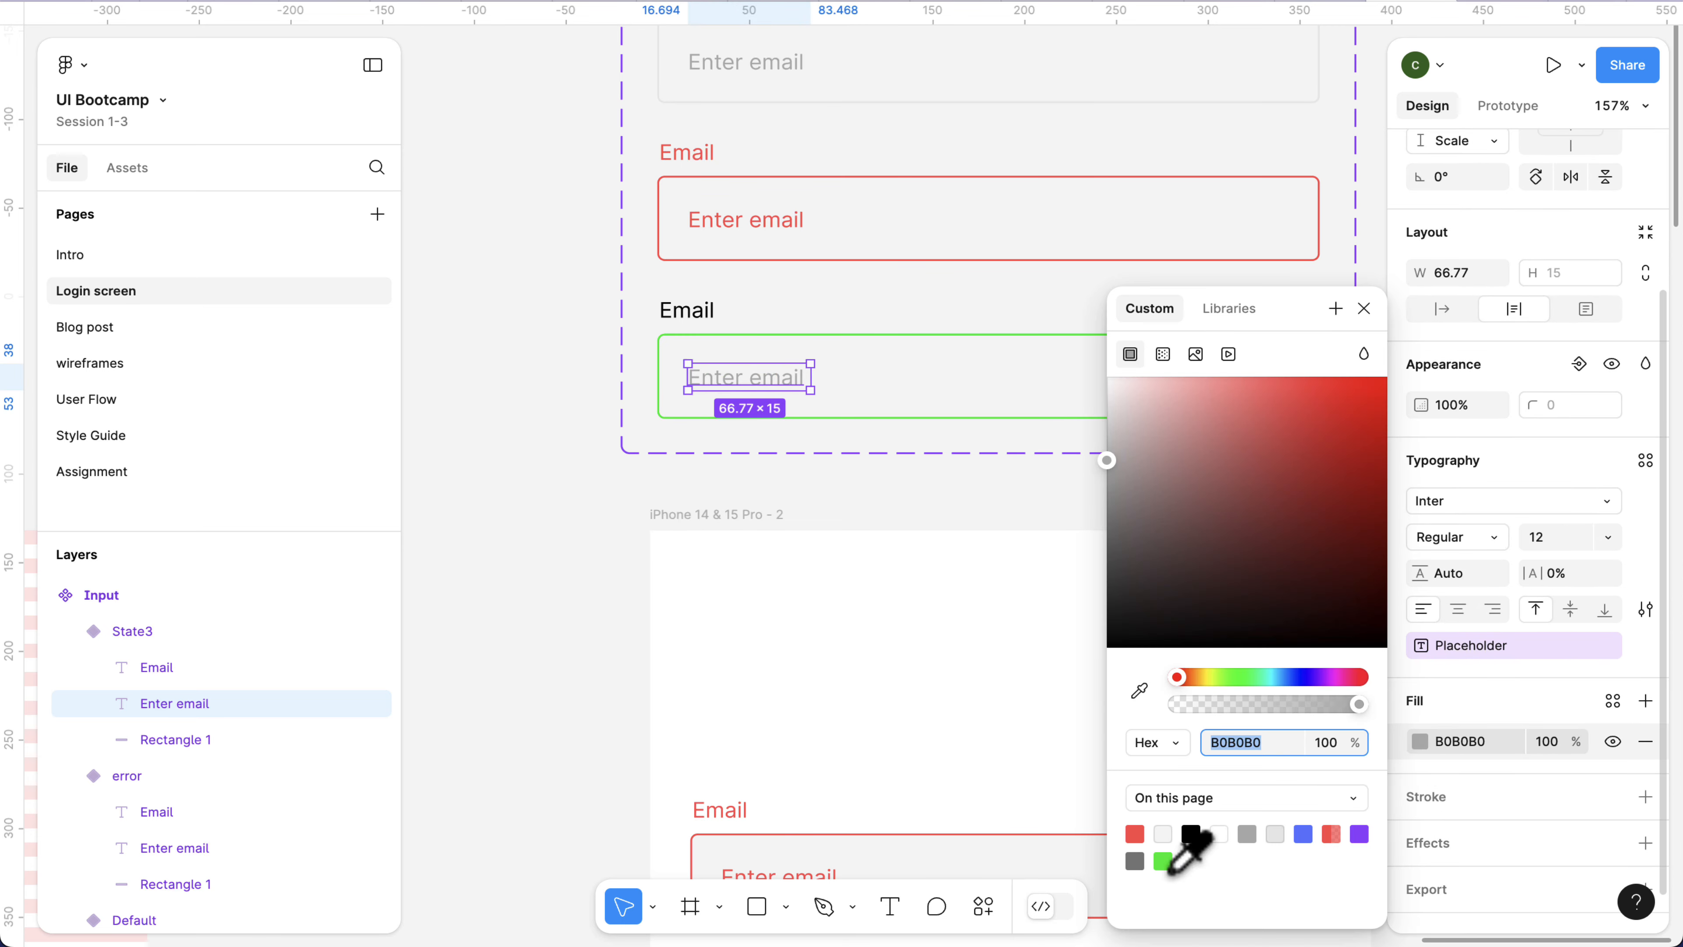
click(1163, 860)
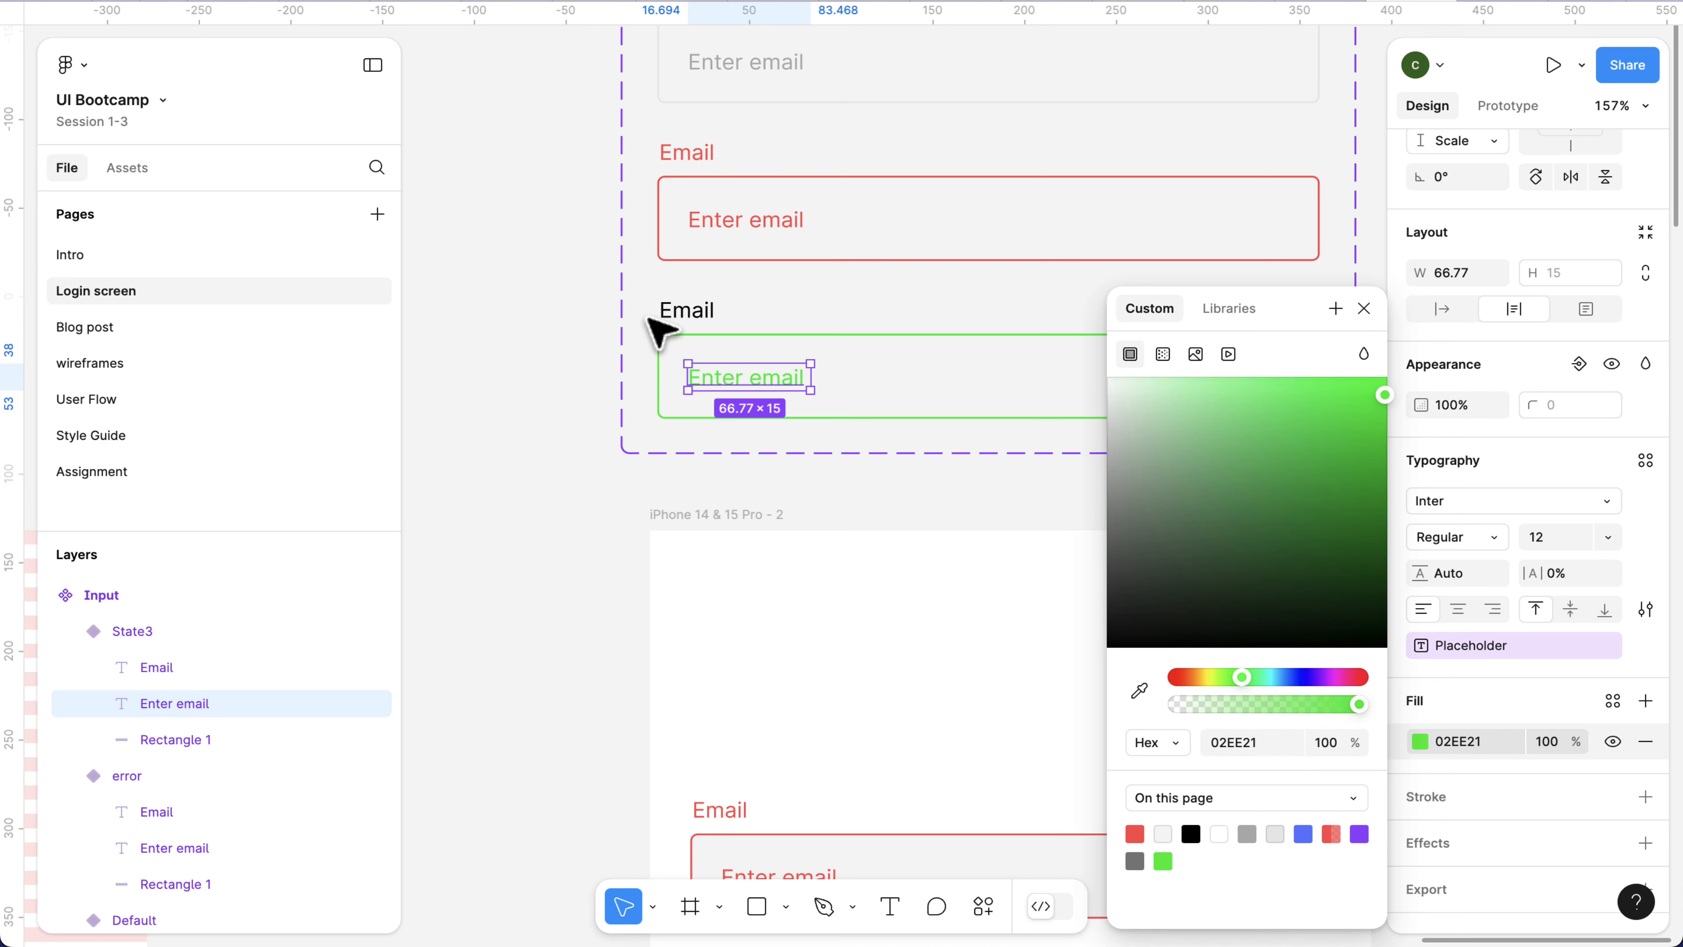
Set the fill of the Email label in the third Input variant to the same green, 02EE21.
click(683, 315)
key(Return)
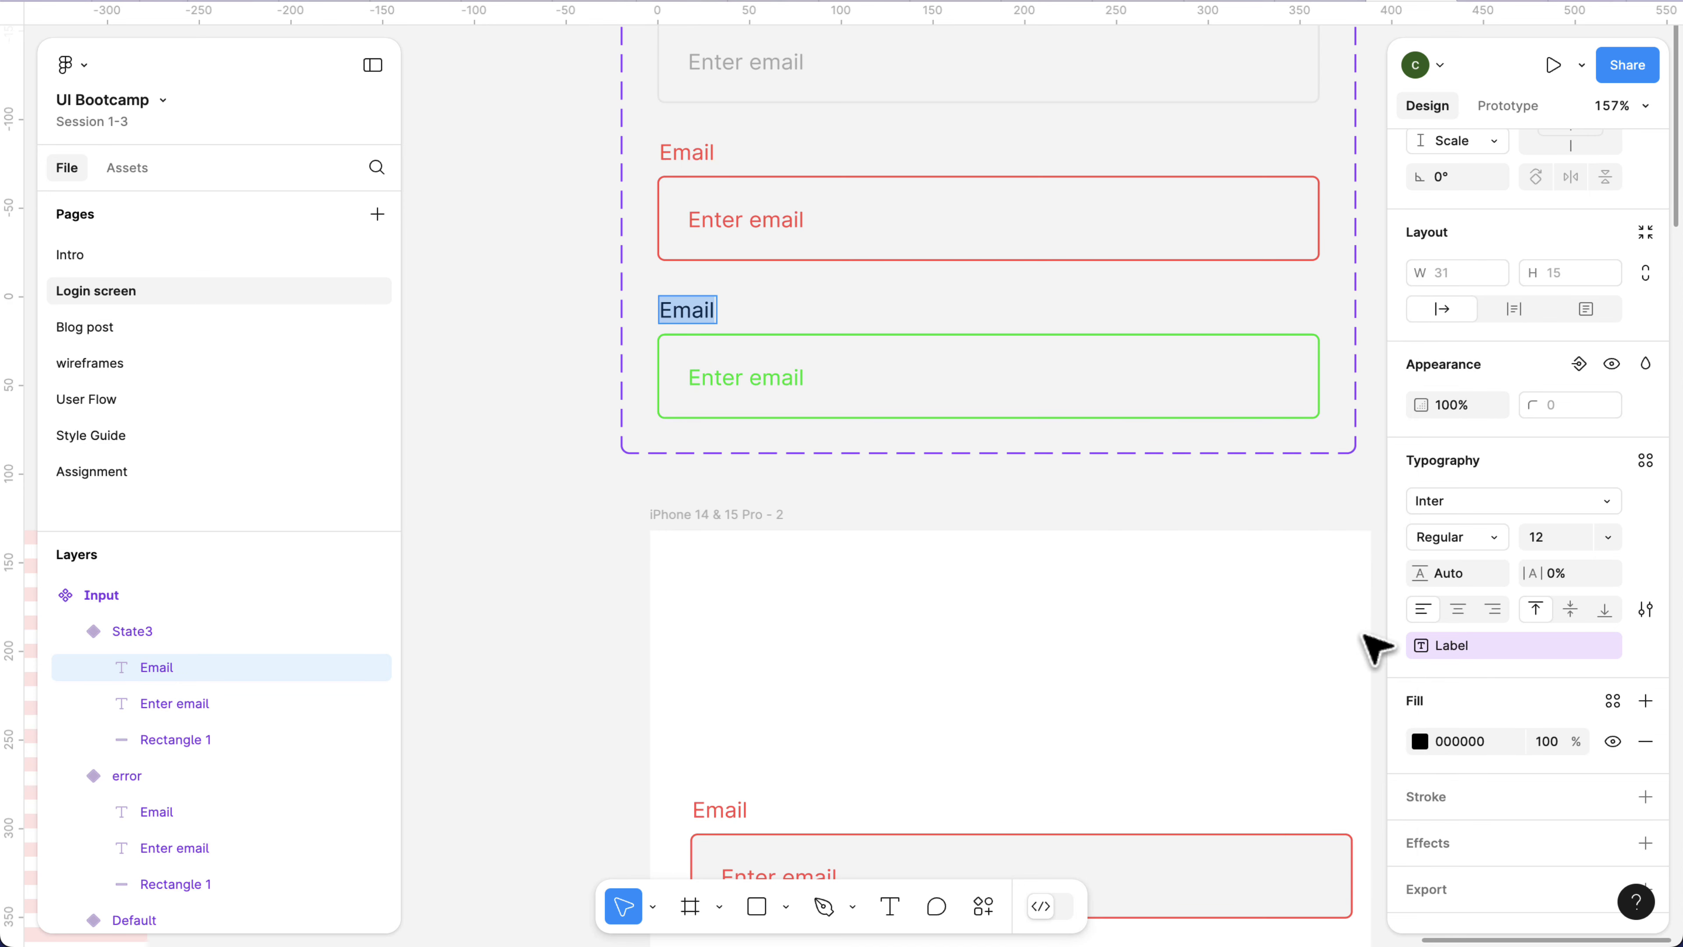
click(1420, 741)
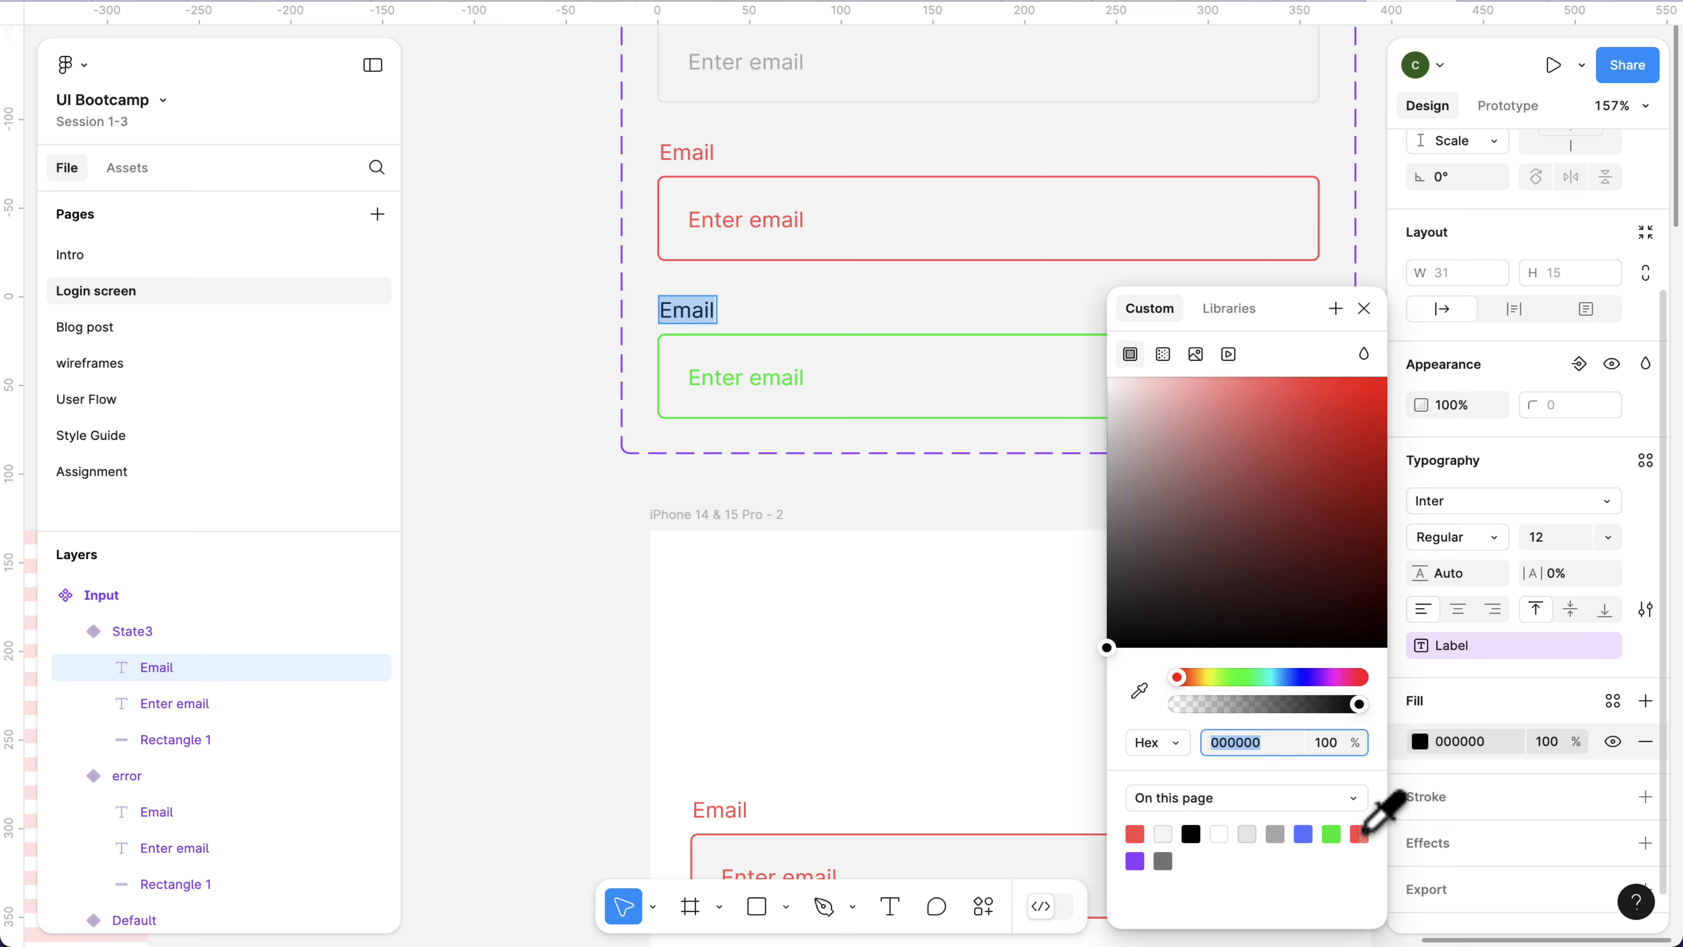
click(1332, 833)
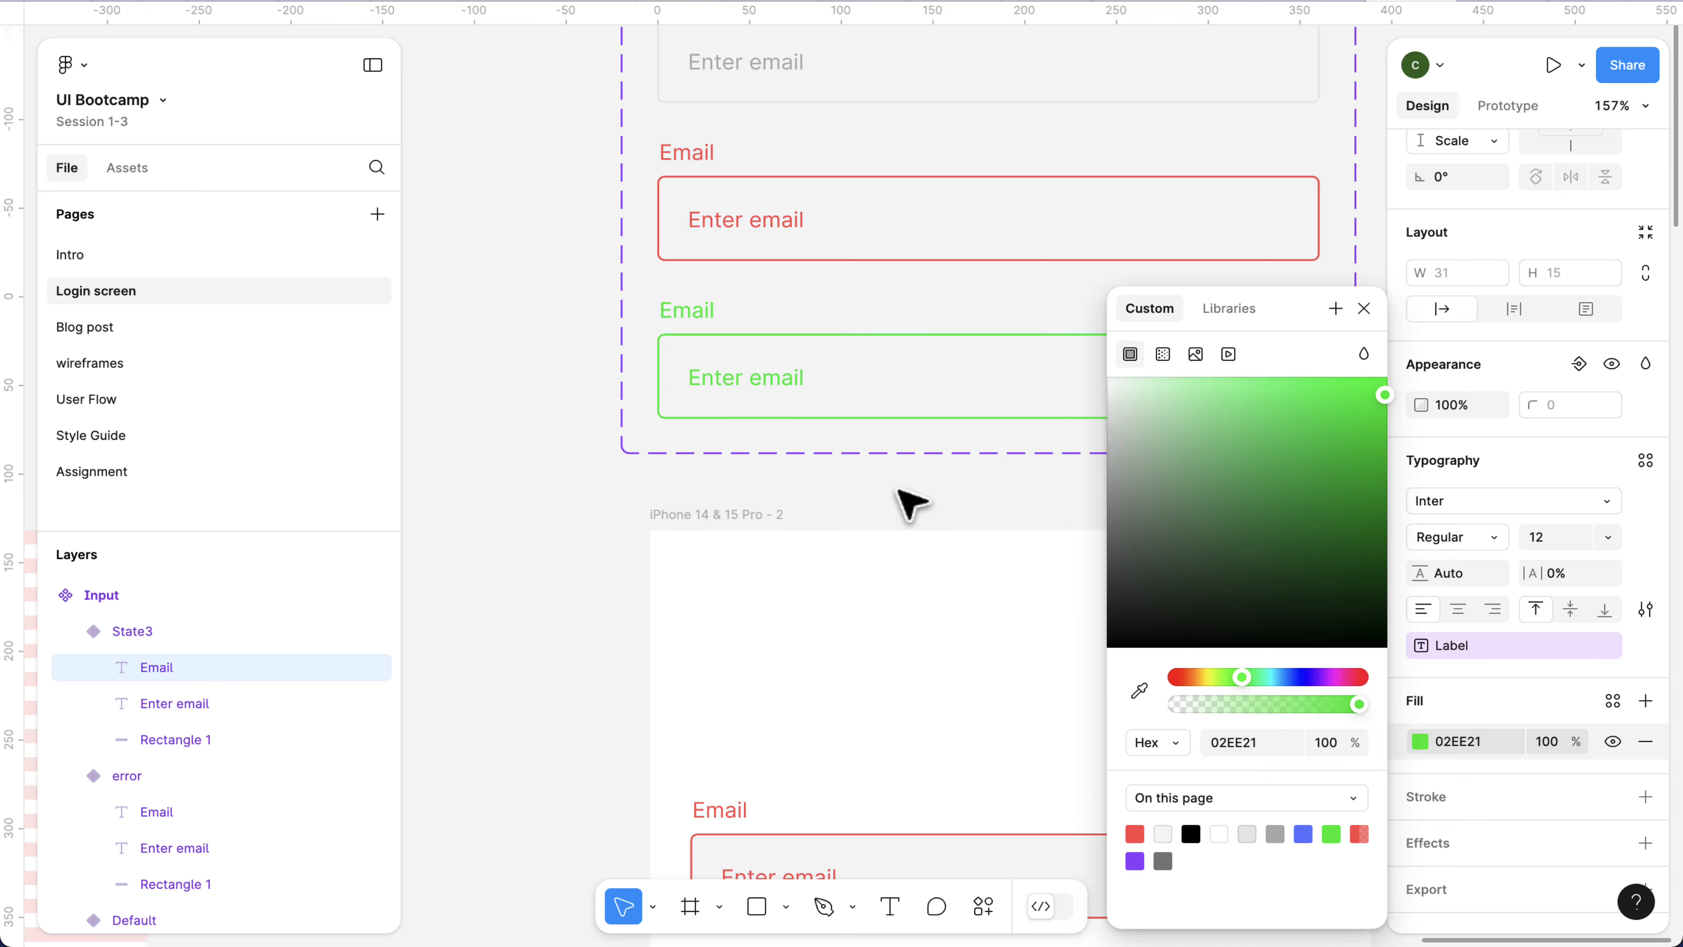
key(Escape)
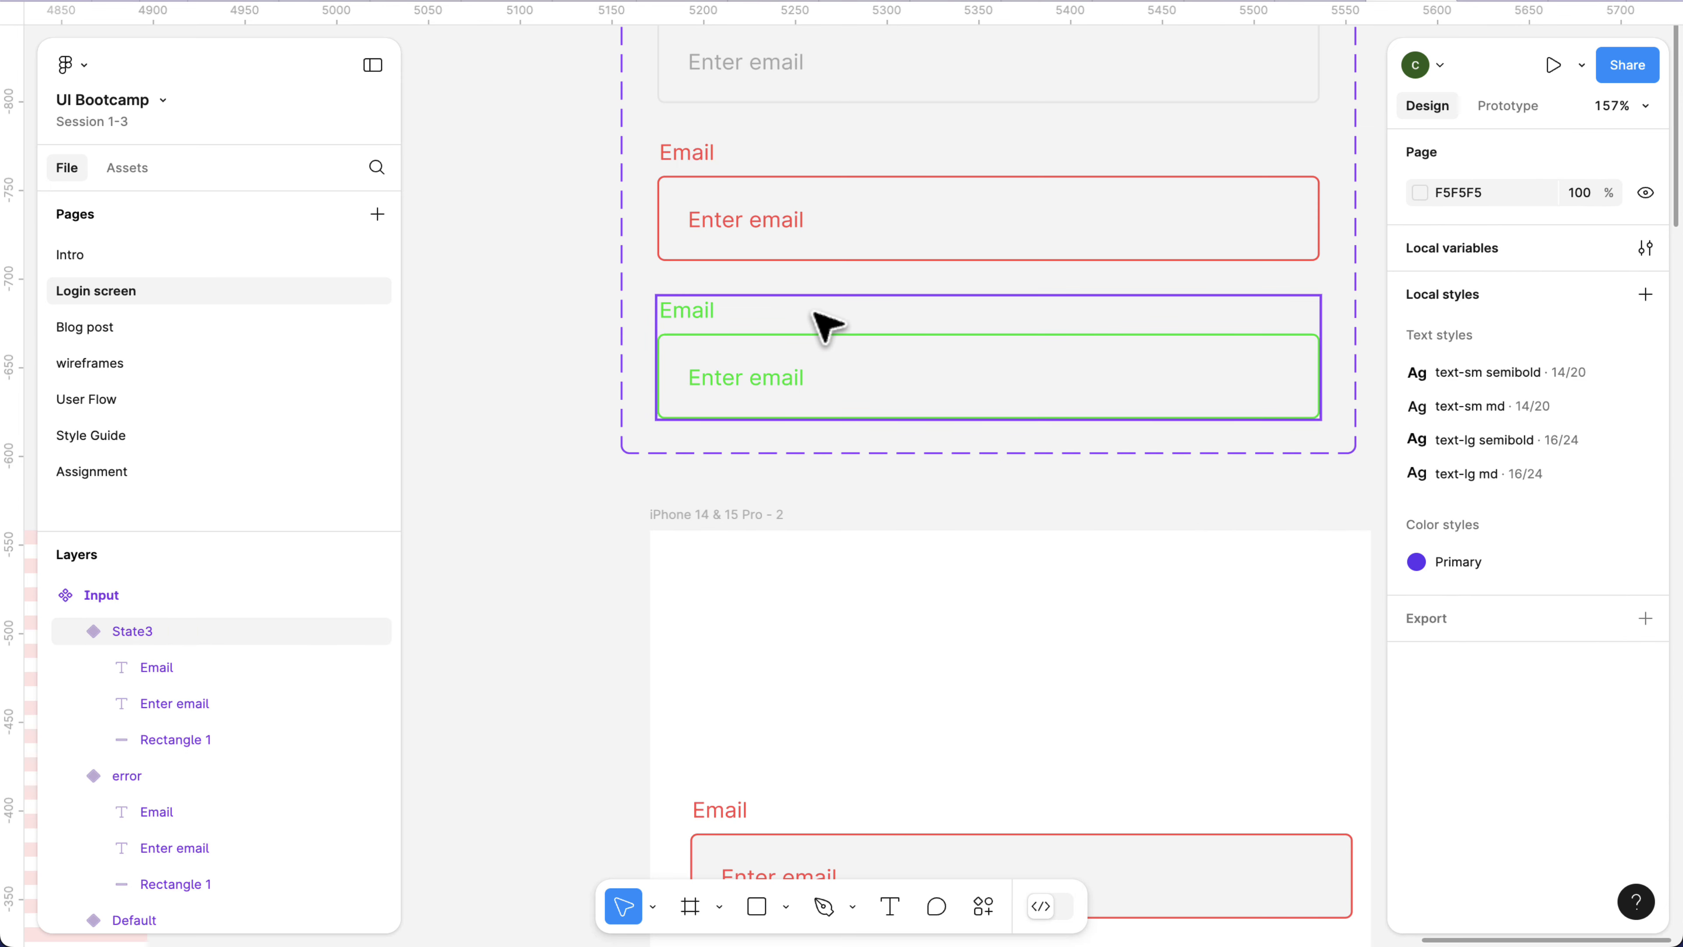
Rename the State value of the green Input variant to Success.
click(833, 329)
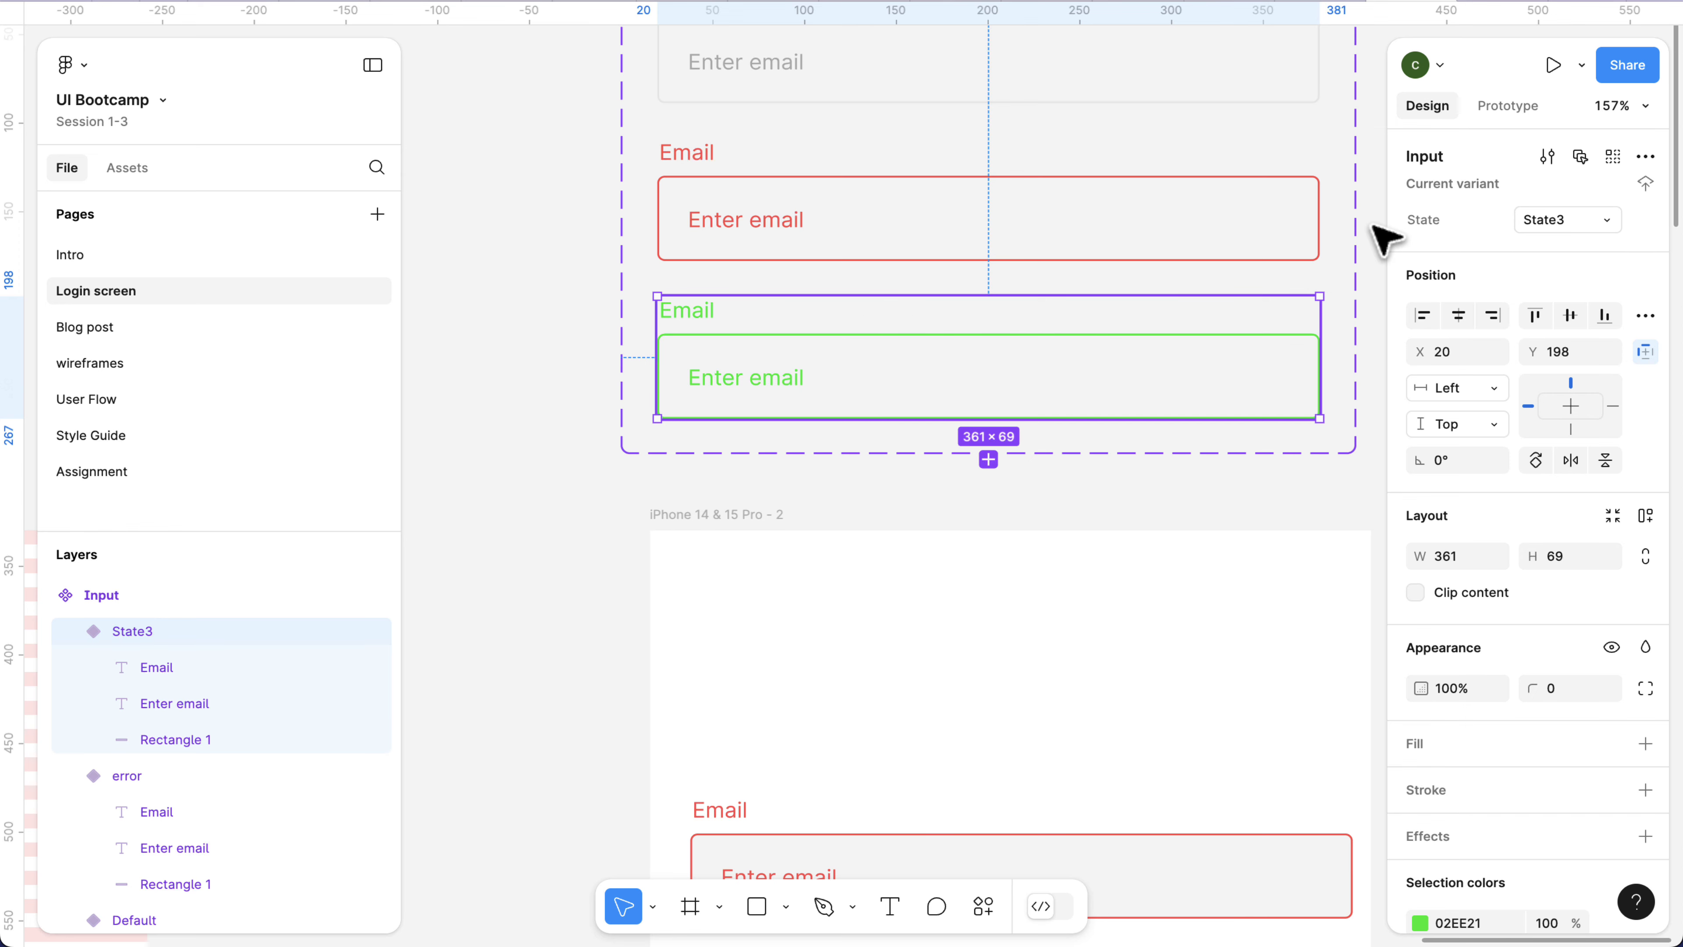
click(1554, 228)
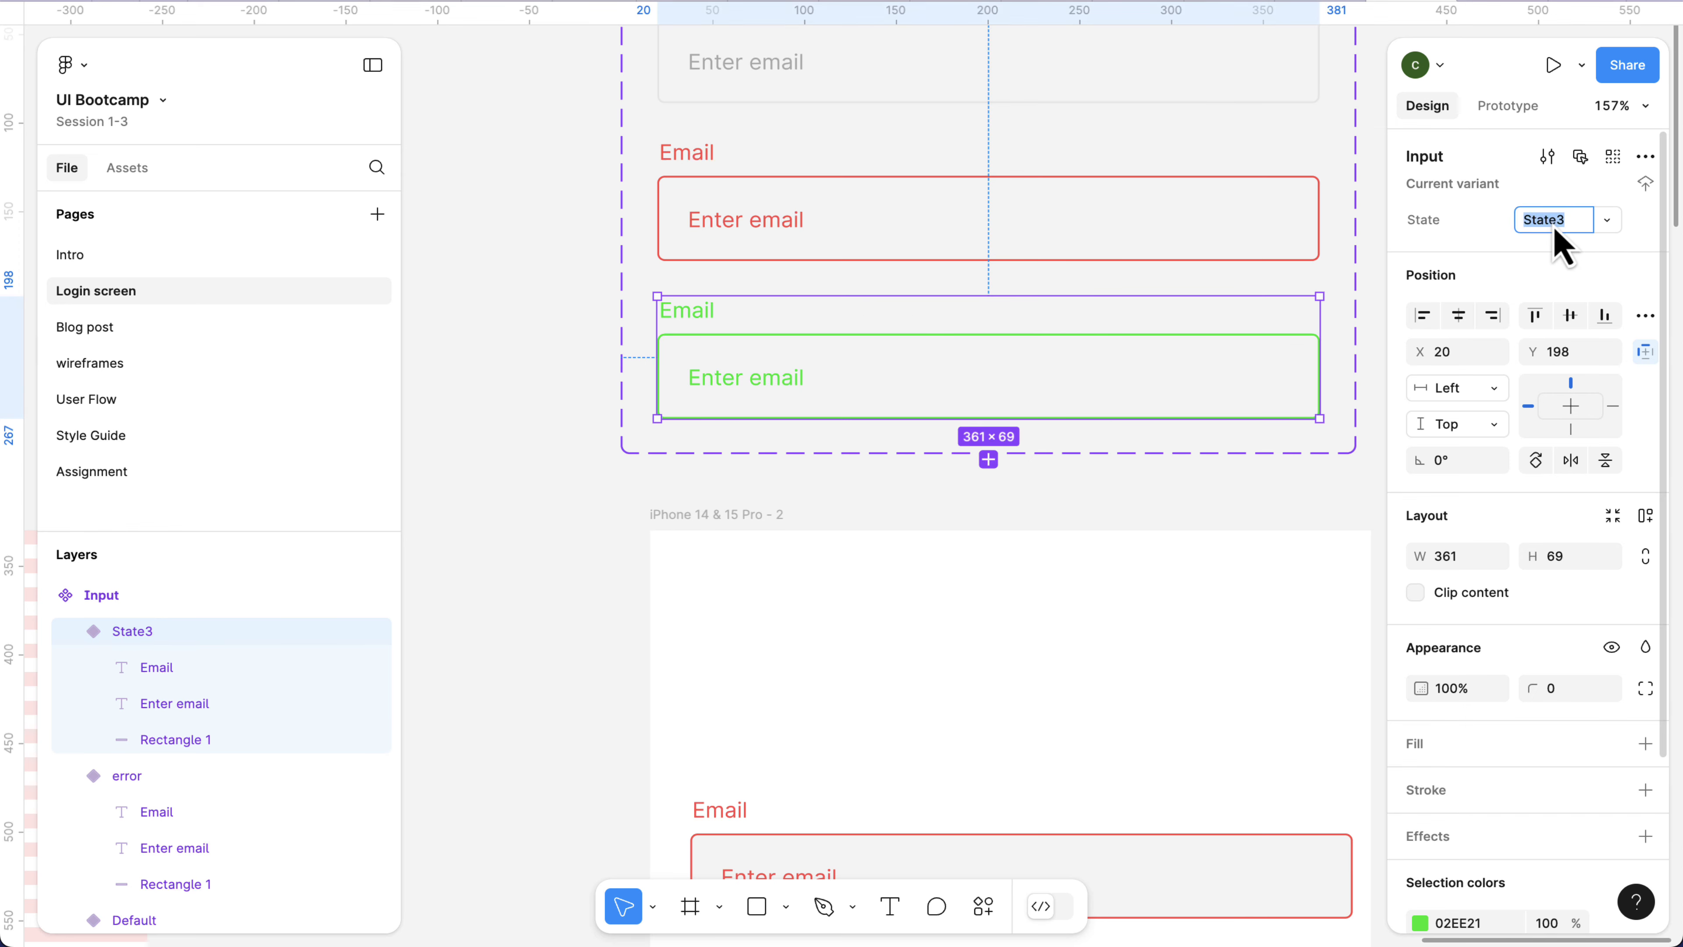
key(Return)
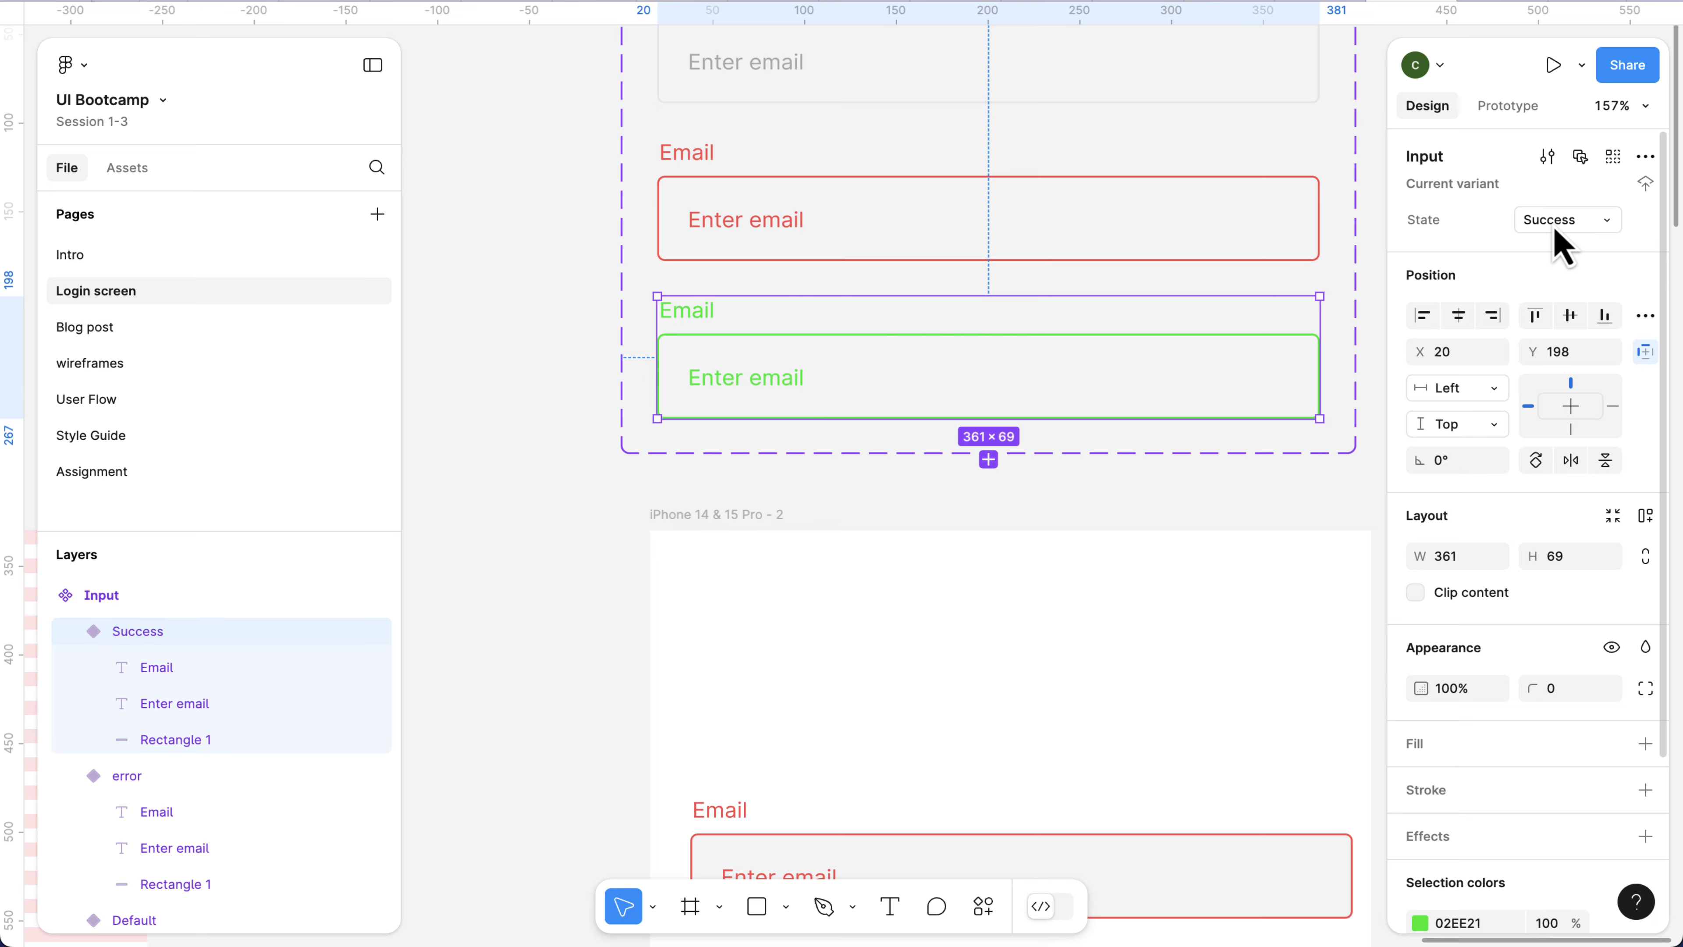
Switch the State of the Email input instance in the iPhone 14 & 15 Pro - 2 frame to Success.
scroll(1296, 507, down, 5)
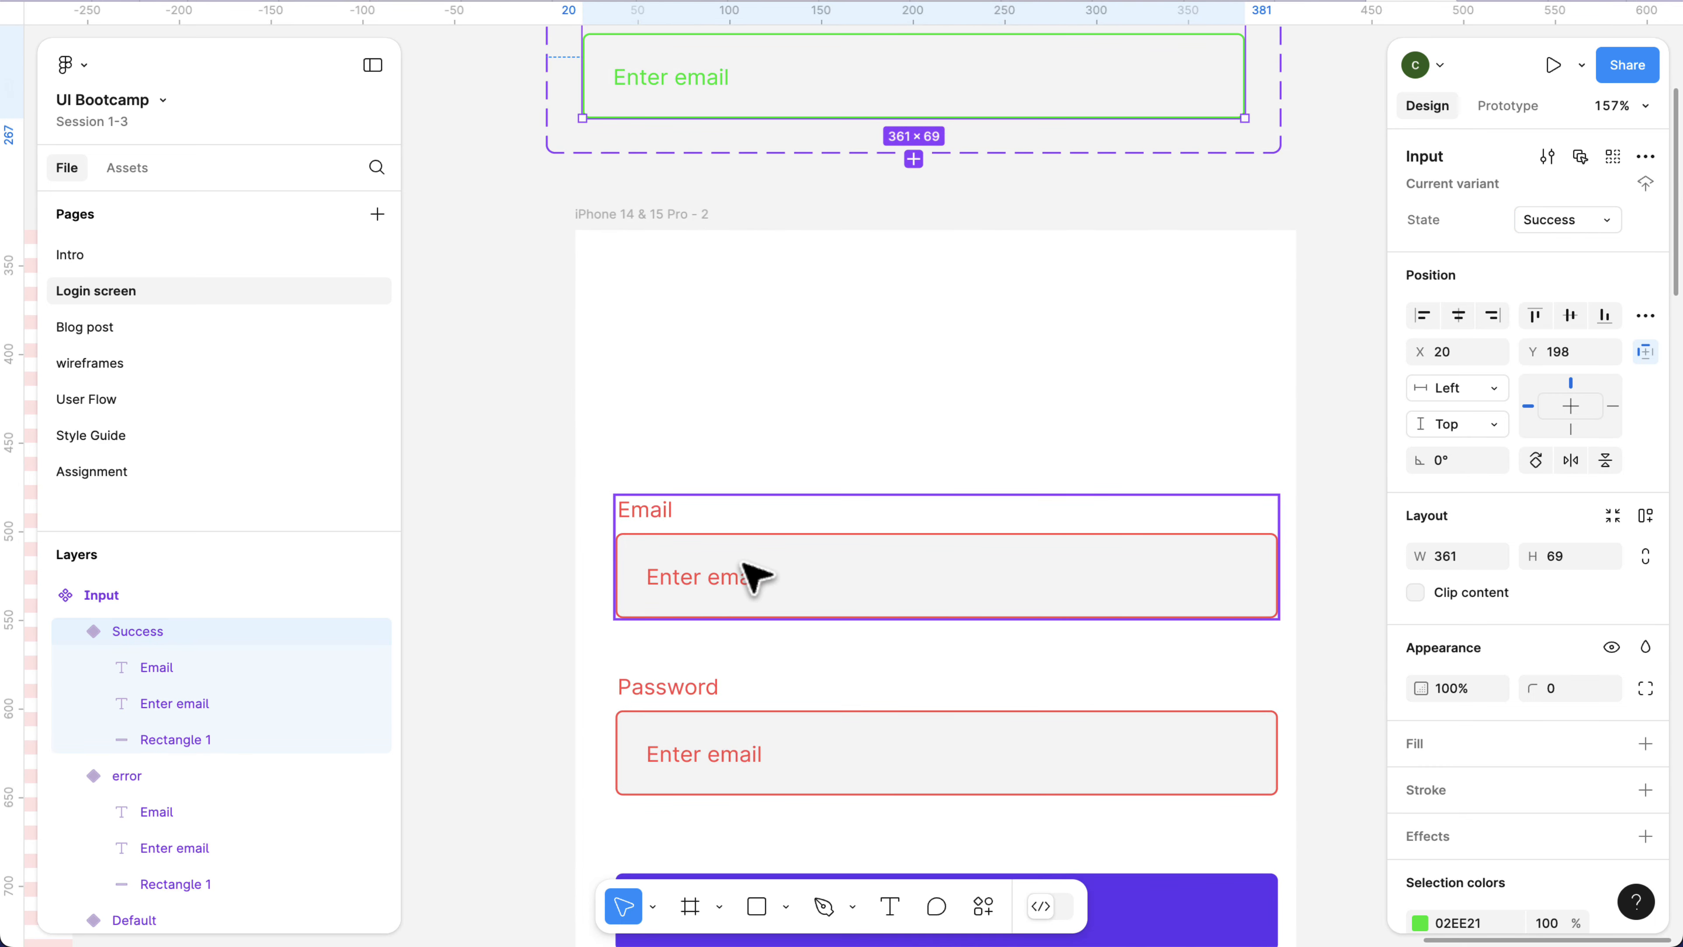
click(752, 576)
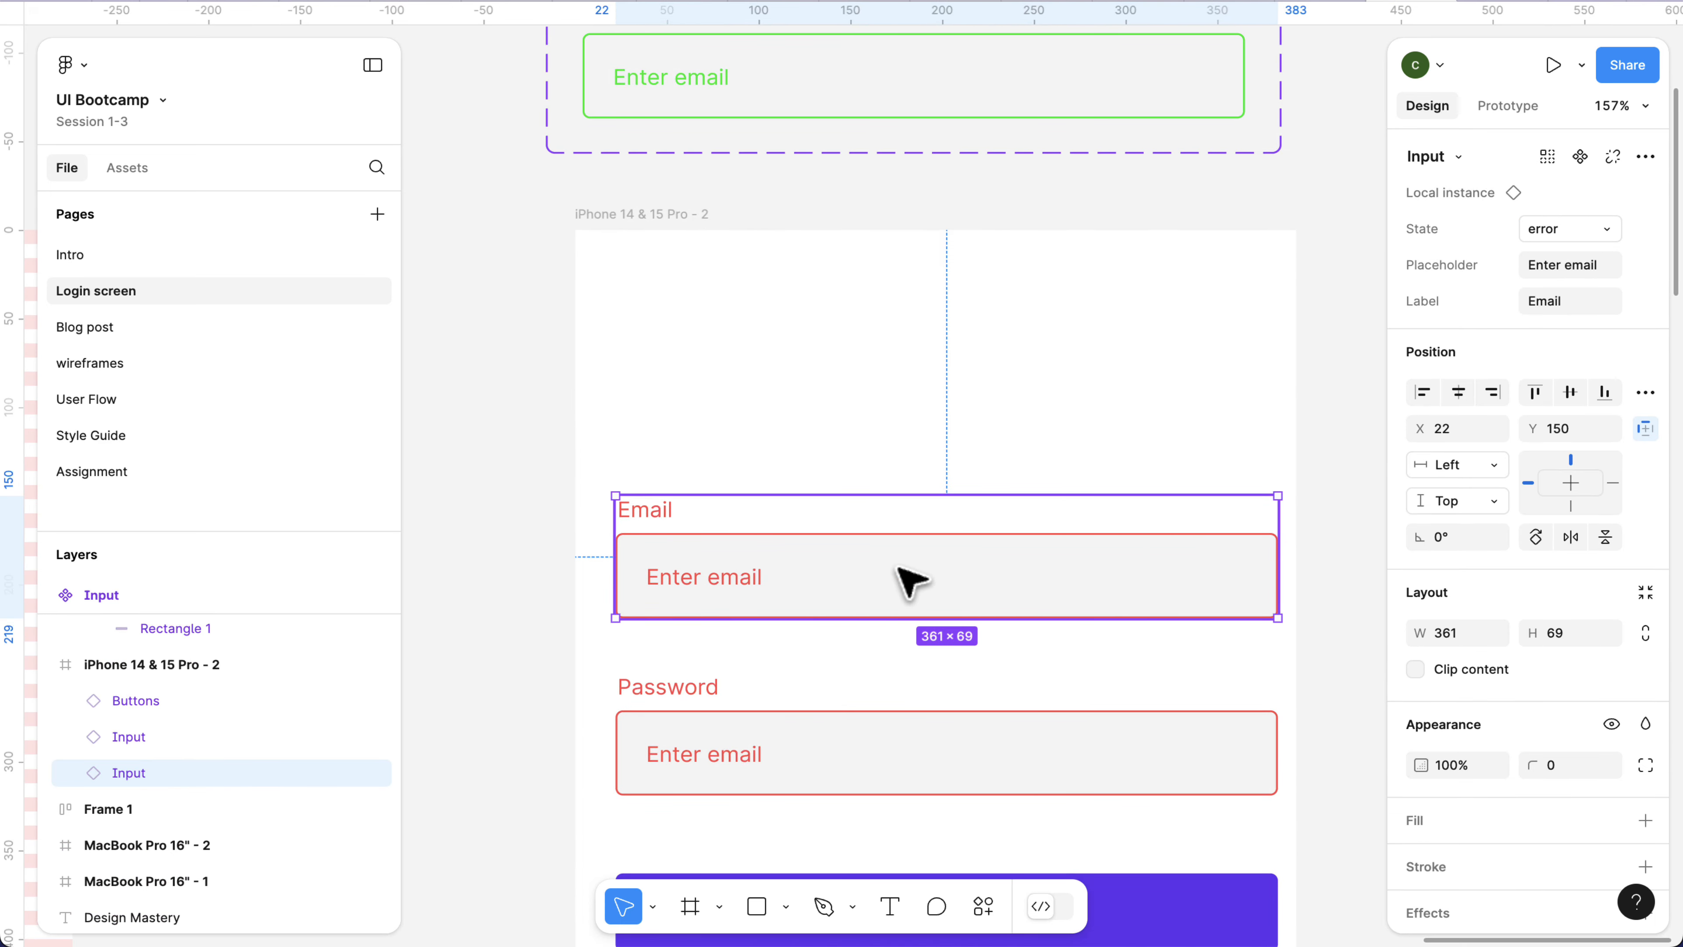
click(1590, 235)
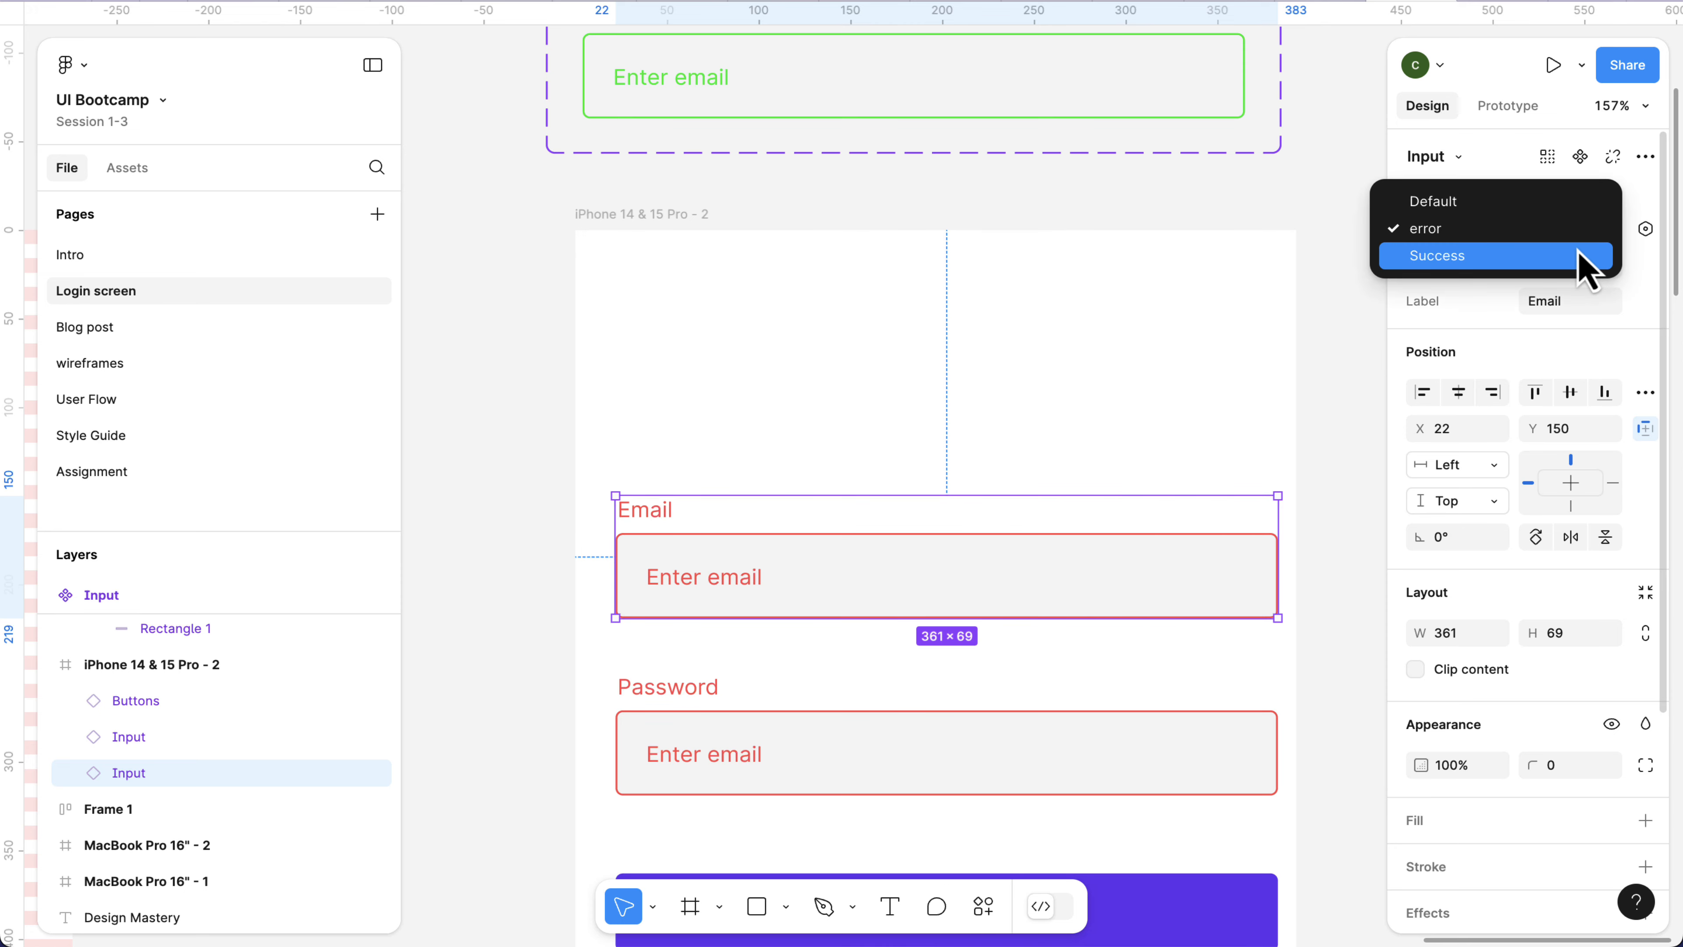
click(1579, 255)
Set the State of the Password input instance in the iPhone frame to Default and deselect it.
scroll(1039, 633, down, 1)
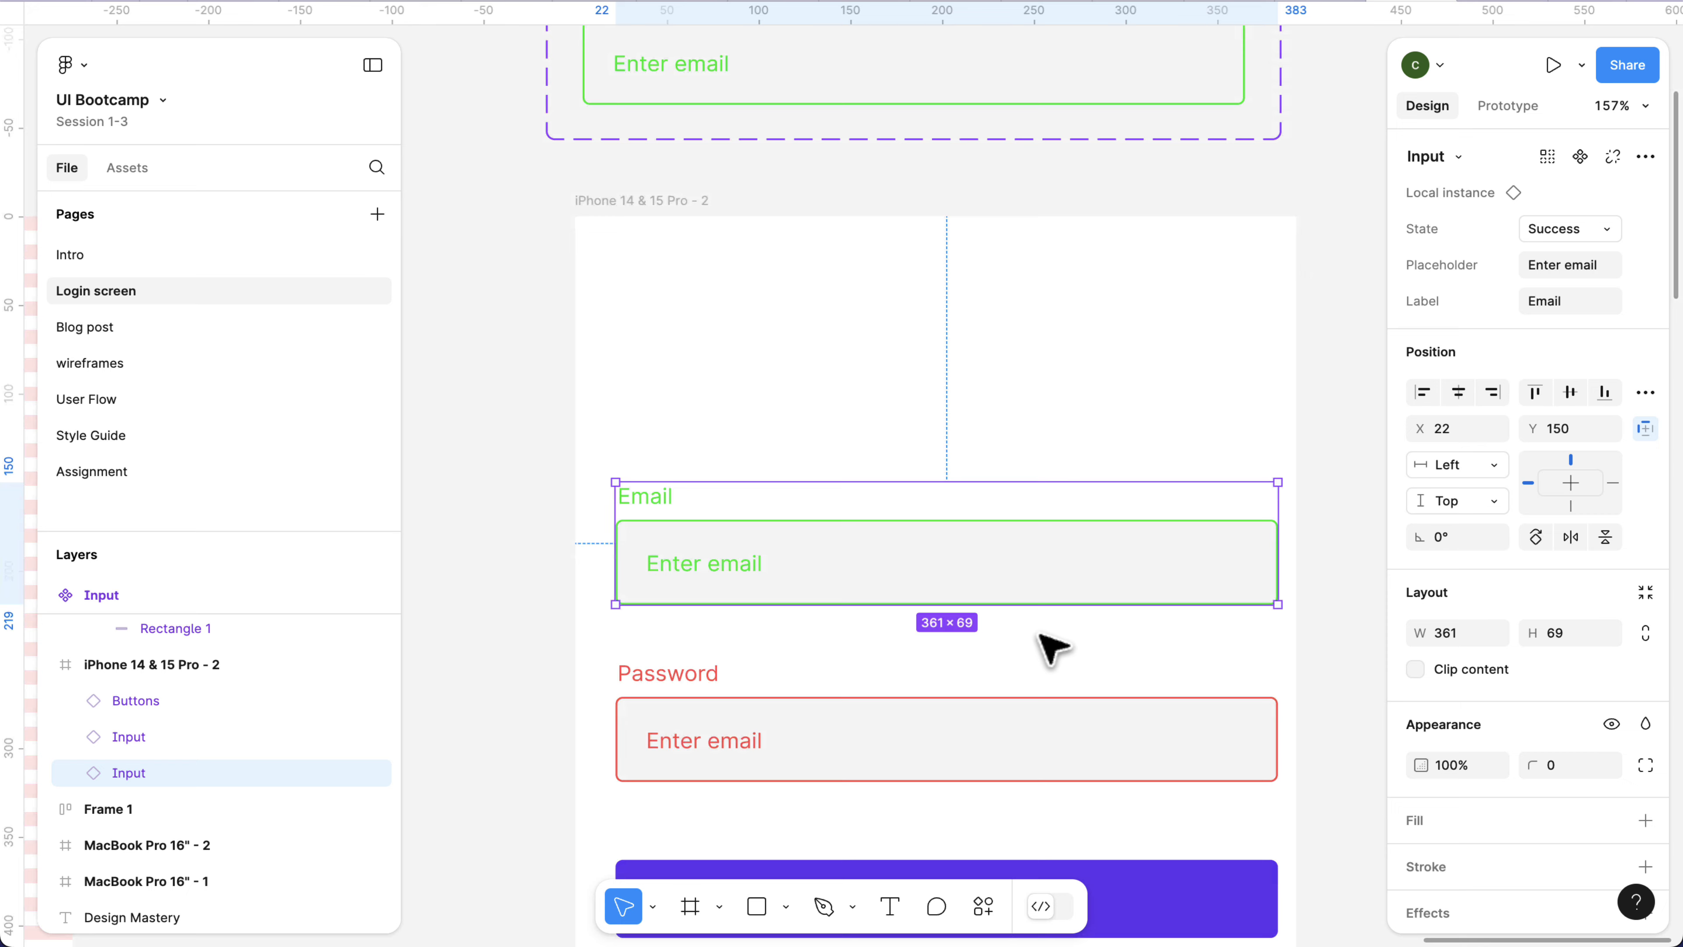
scroll(1052, 648, down, 3)
scroll(1021, 647, left, 1)
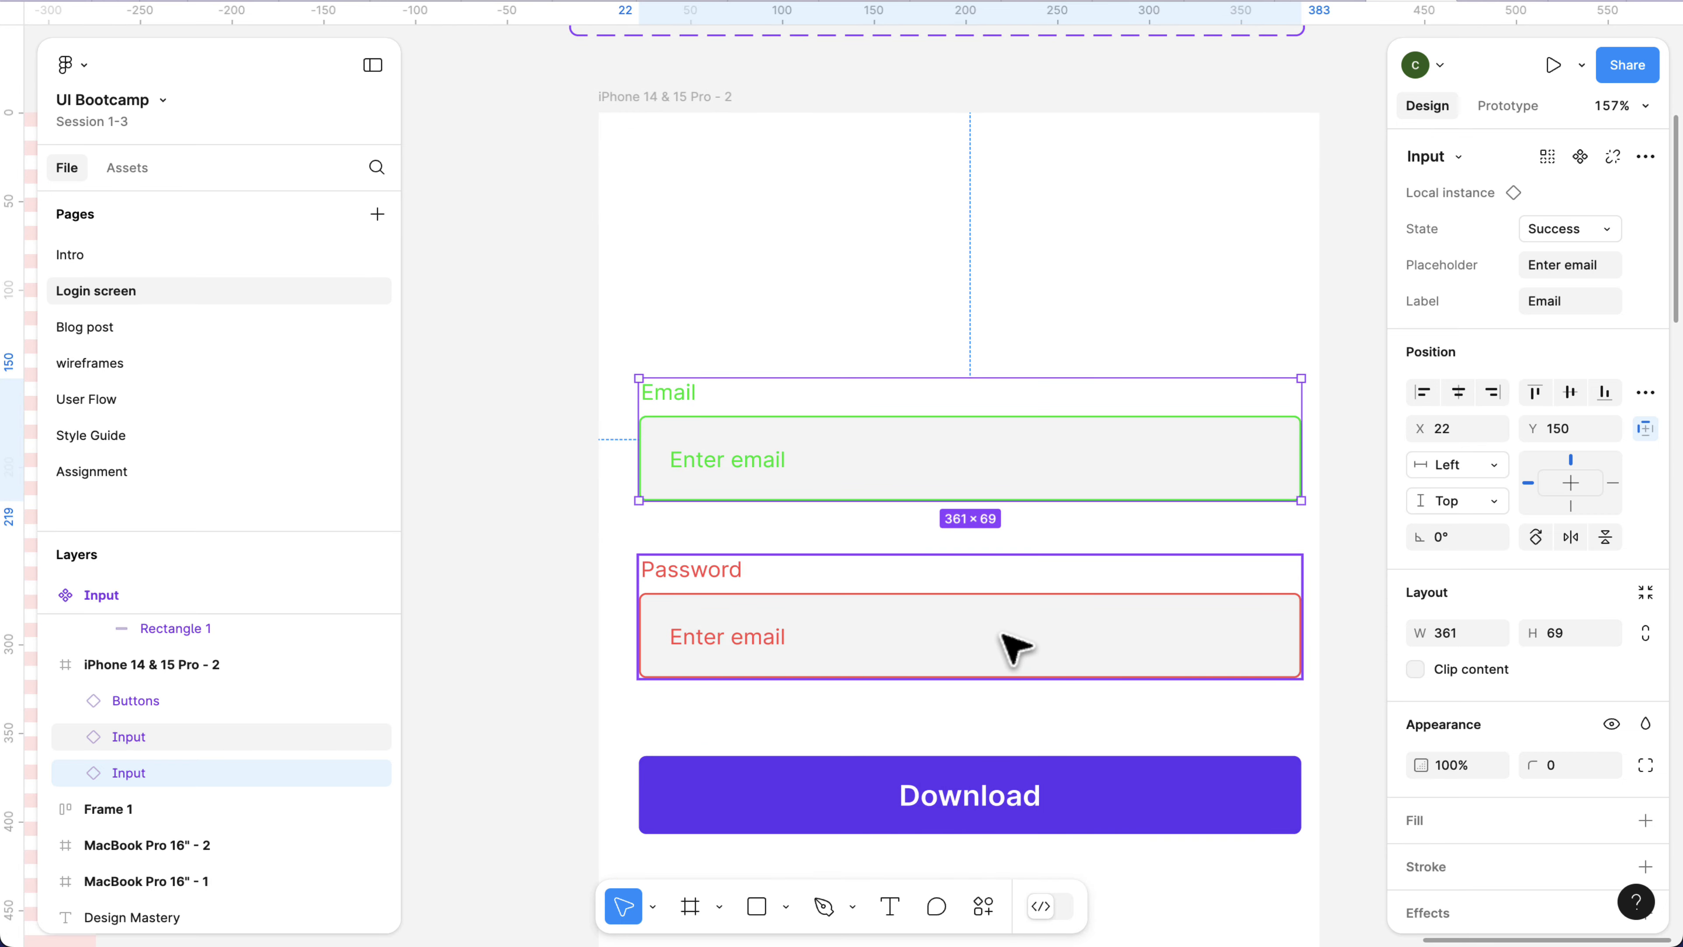
click(1014, 647)
click(1588, 233)
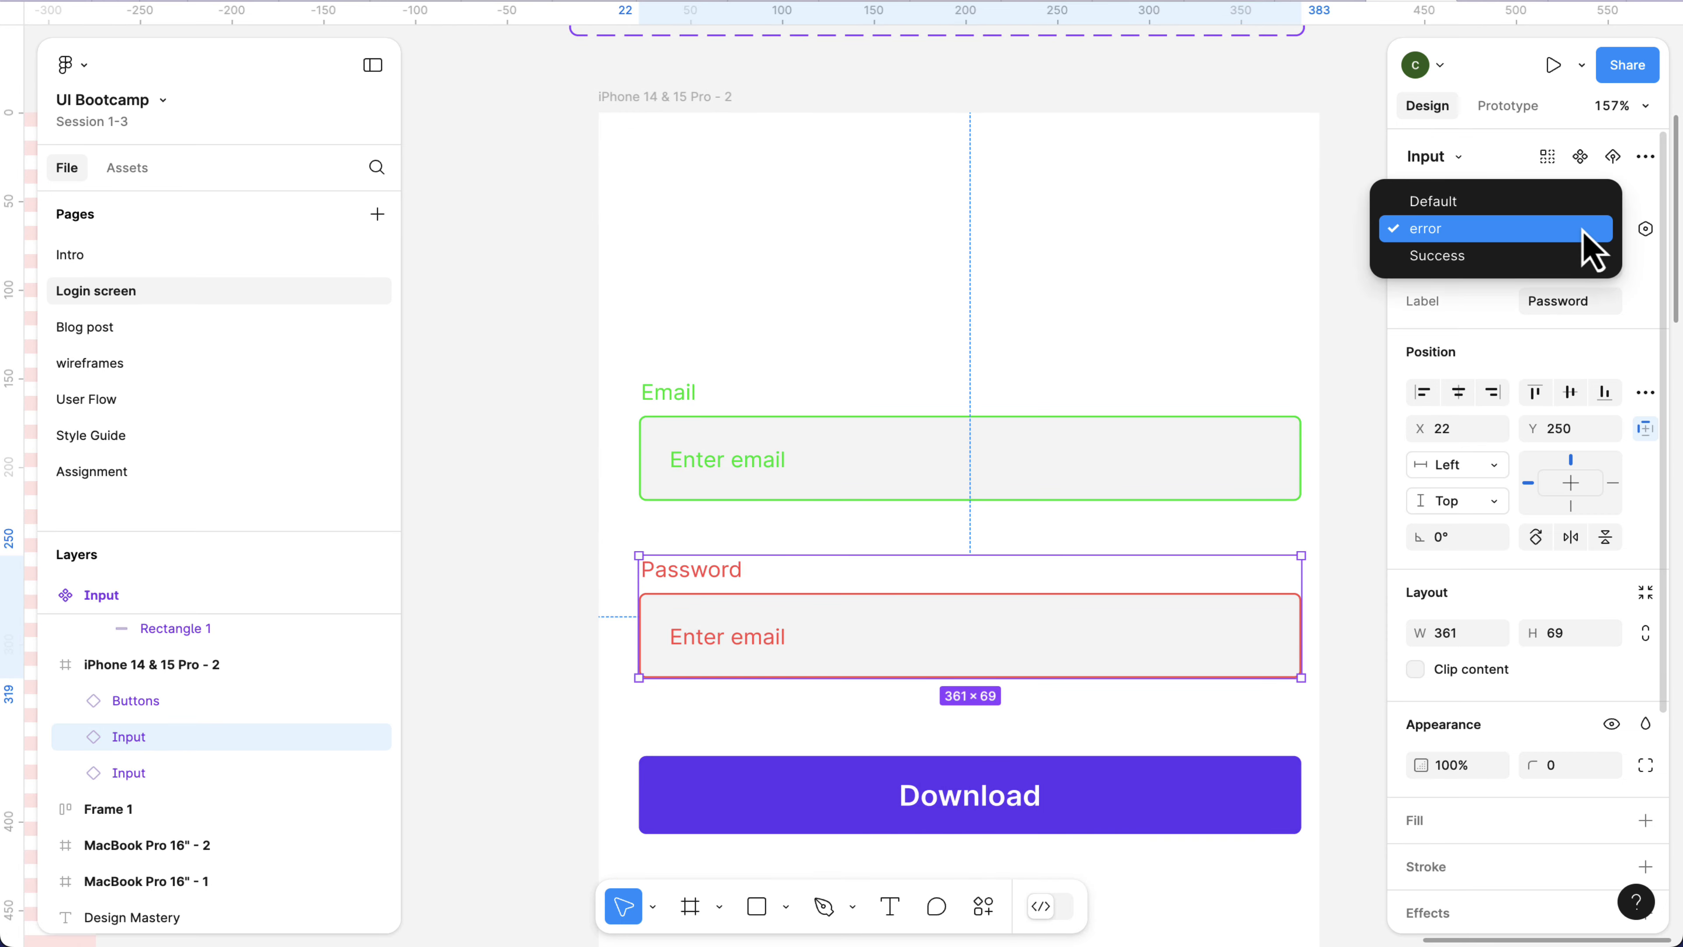
click(1547, 209)
click(1171, 313)
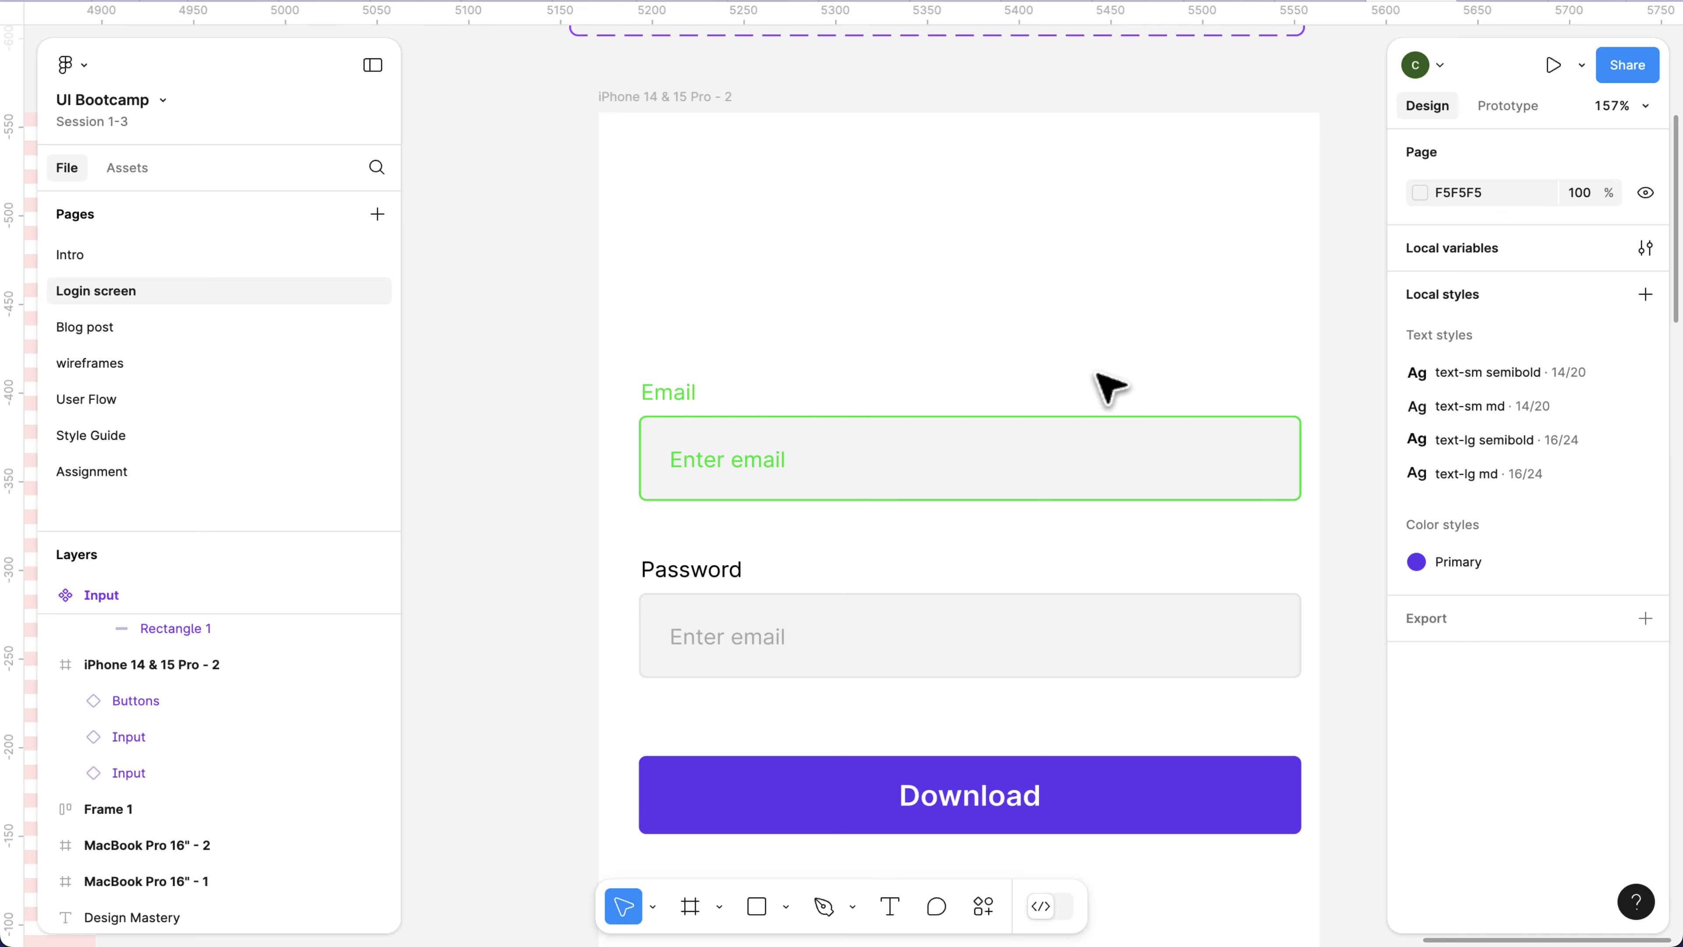
Move the Input component set farther above the iPhone frame, to about X 5158, Y -942.
scroll(1110, 388, up, 5)
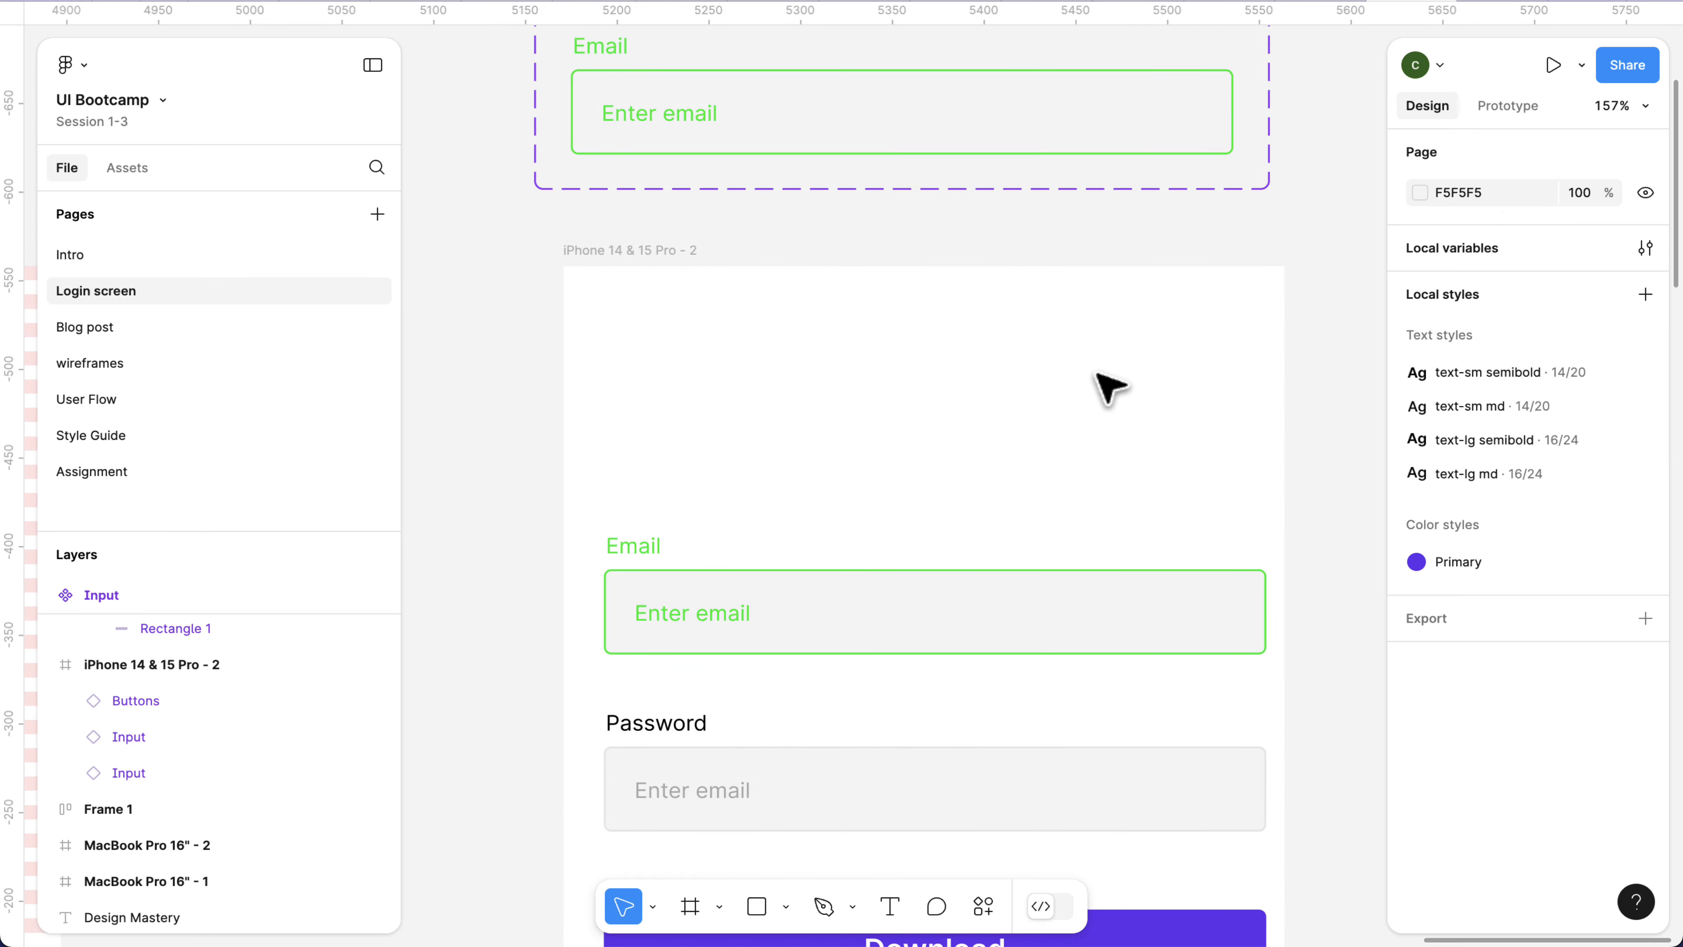
scroll(1110, 388, down, 5)
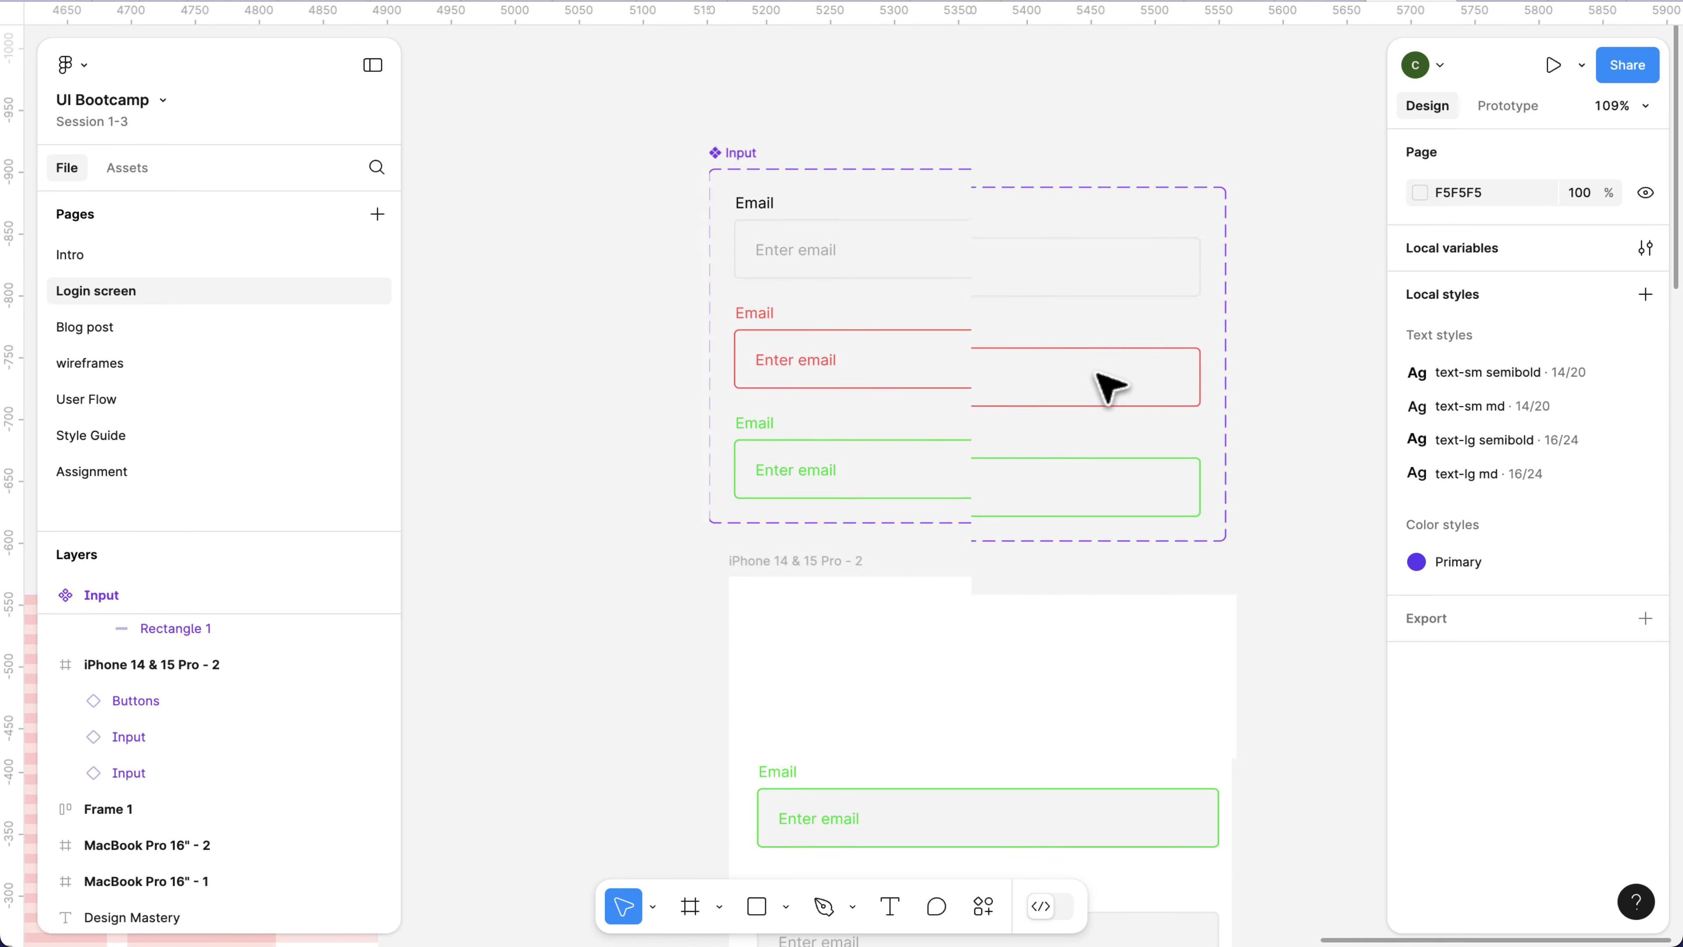
click(729, 233)
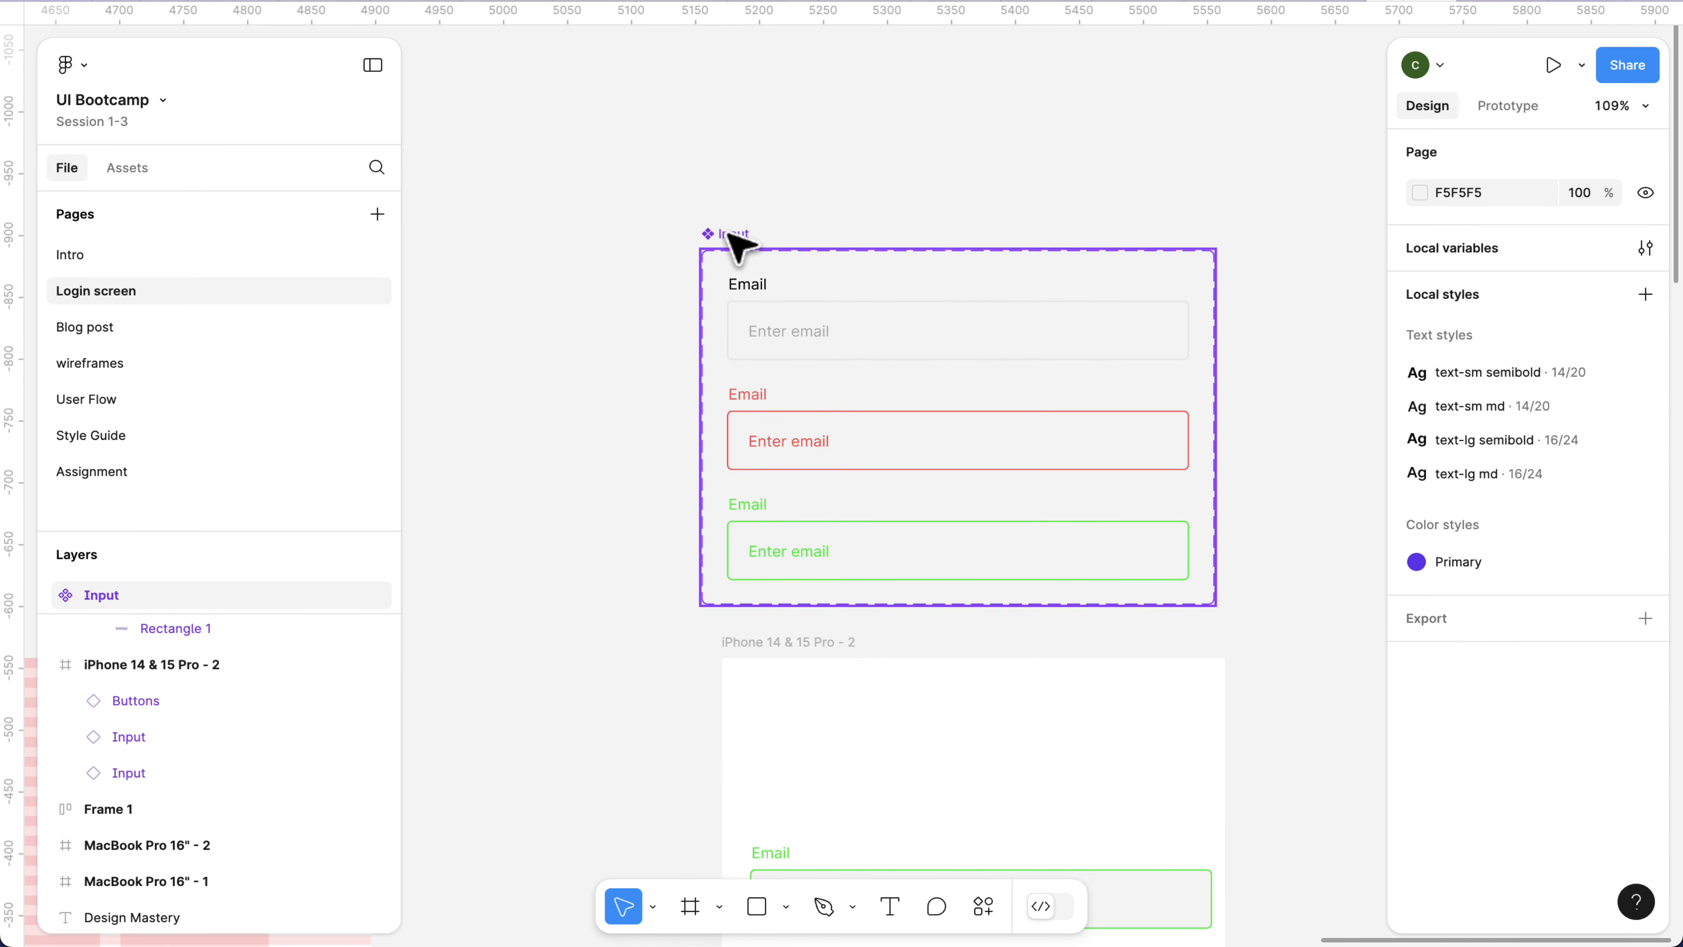
click(737, 239)
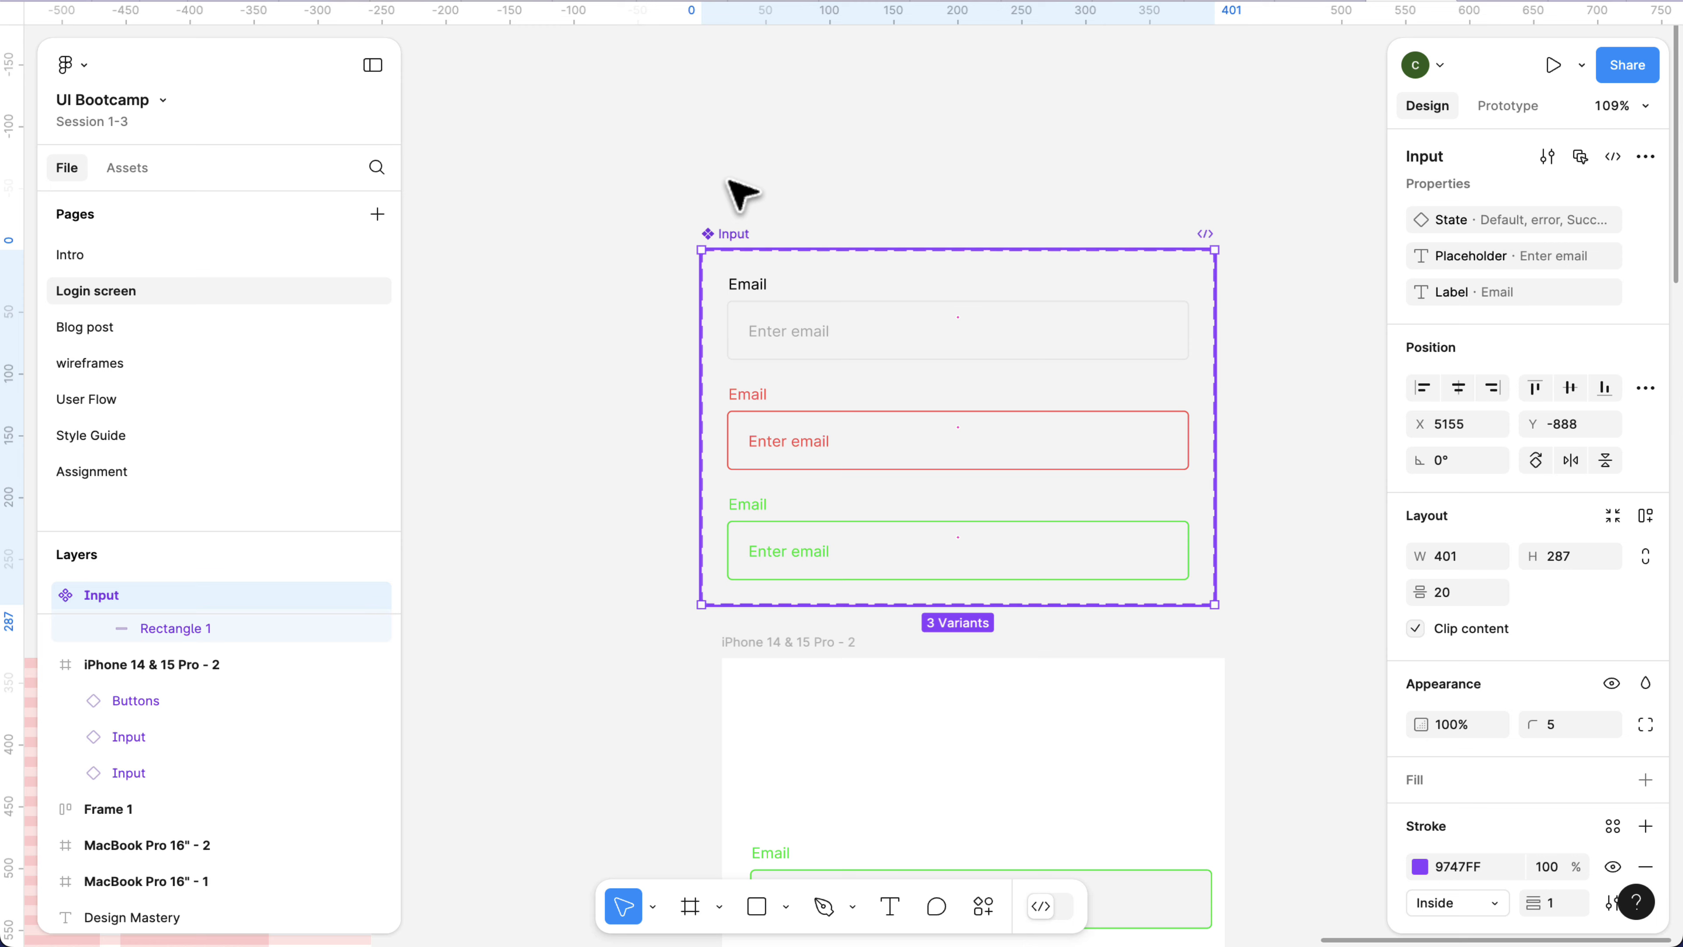
drag(730, 180, 736, 161)
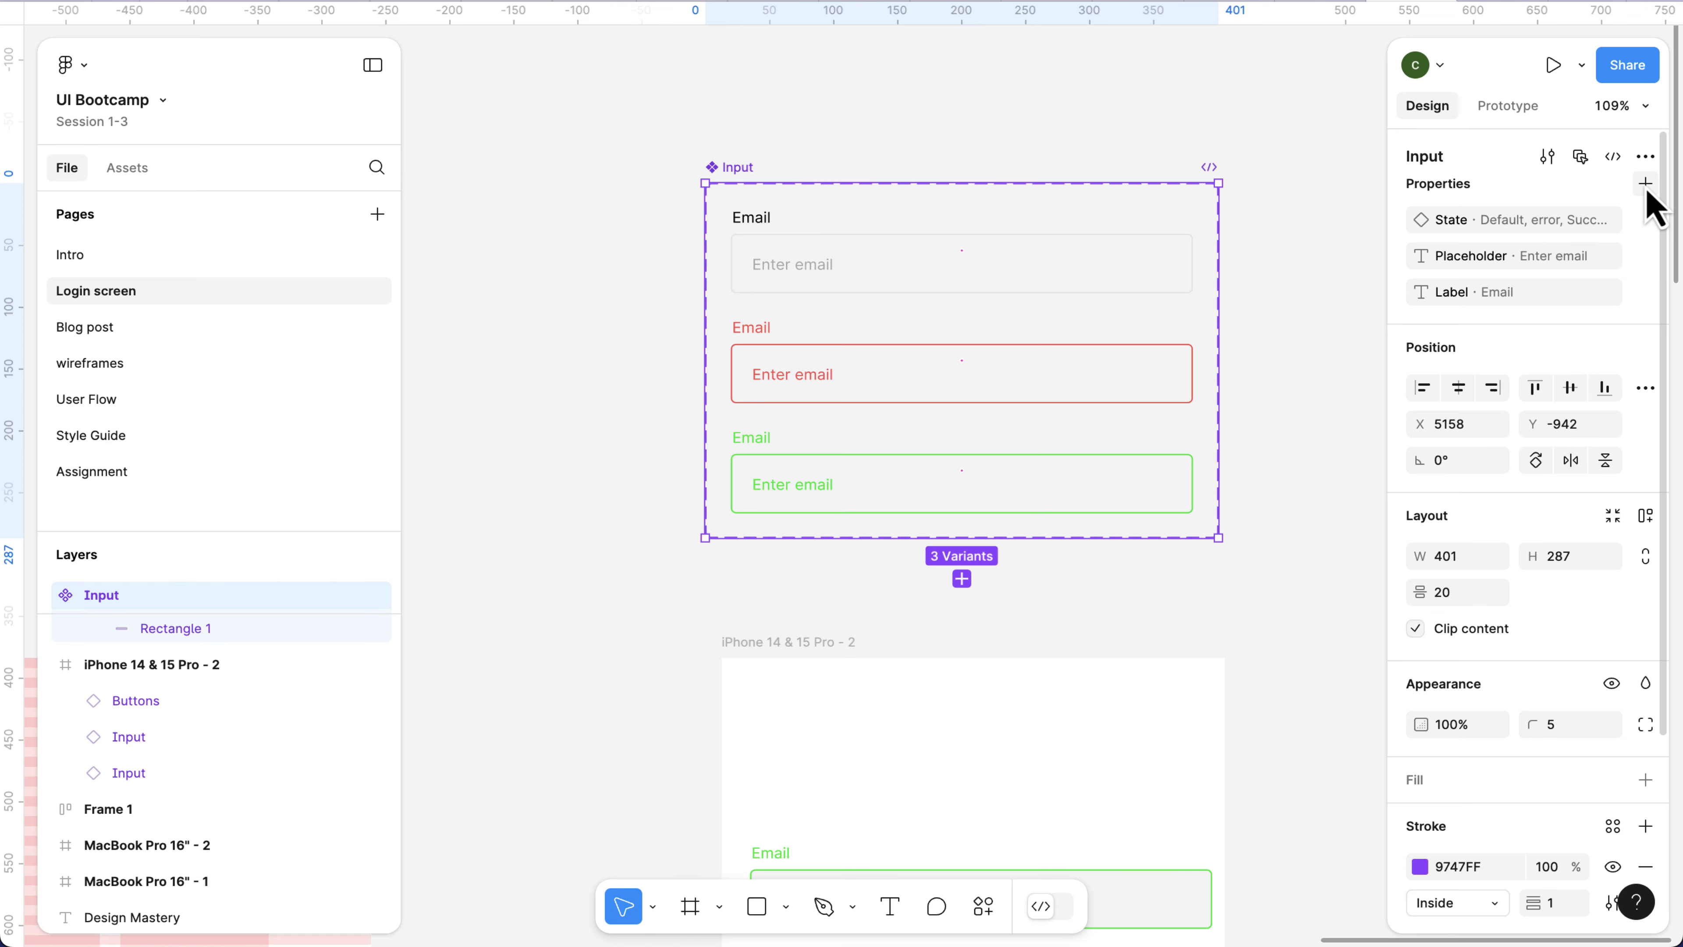
Create a Boolean property named Show label with the value True on the Input component set.
click(1647, 184)
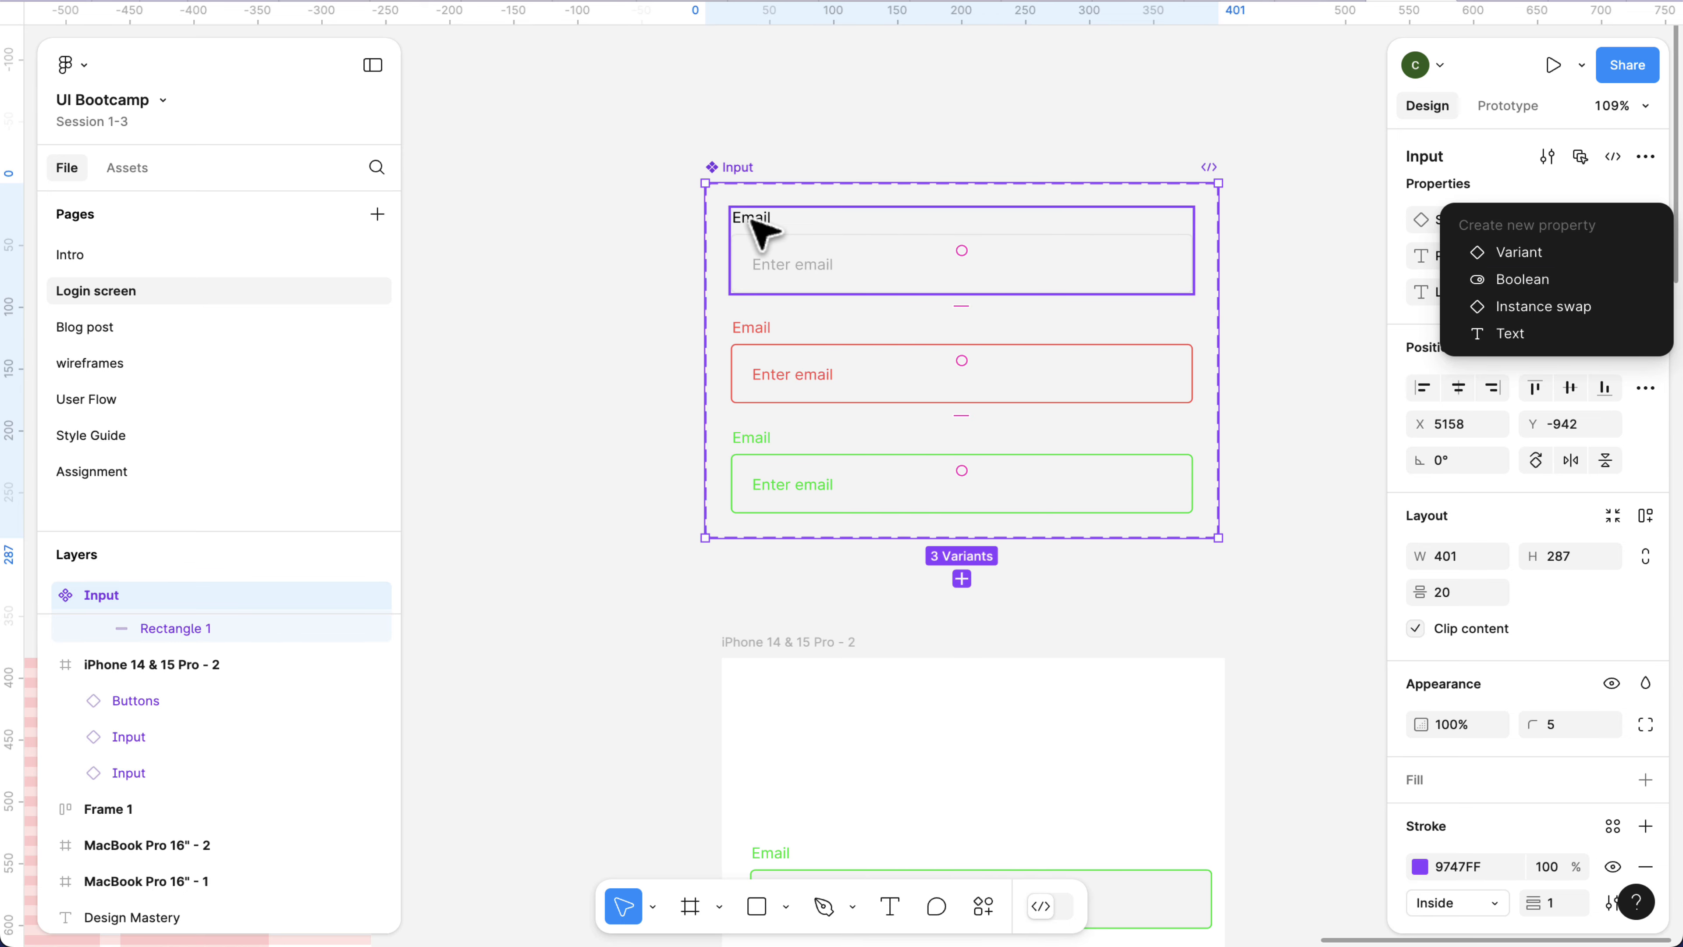
scroll(763, 233, up, 5)
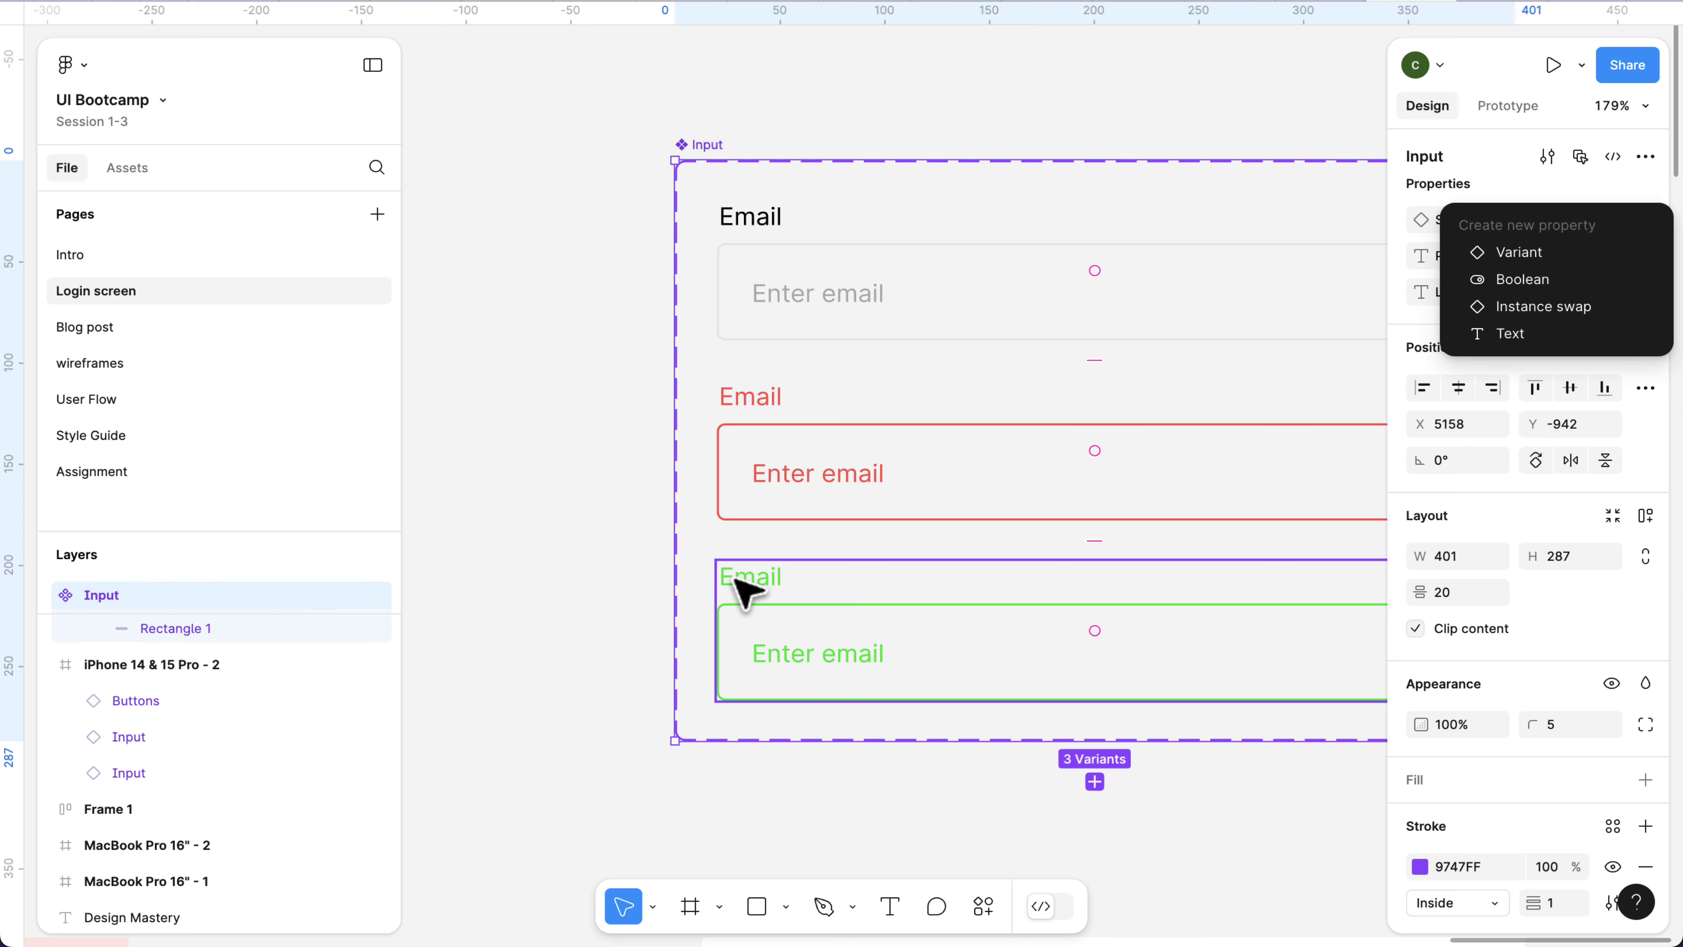
scroll(752, 312, down, 2)
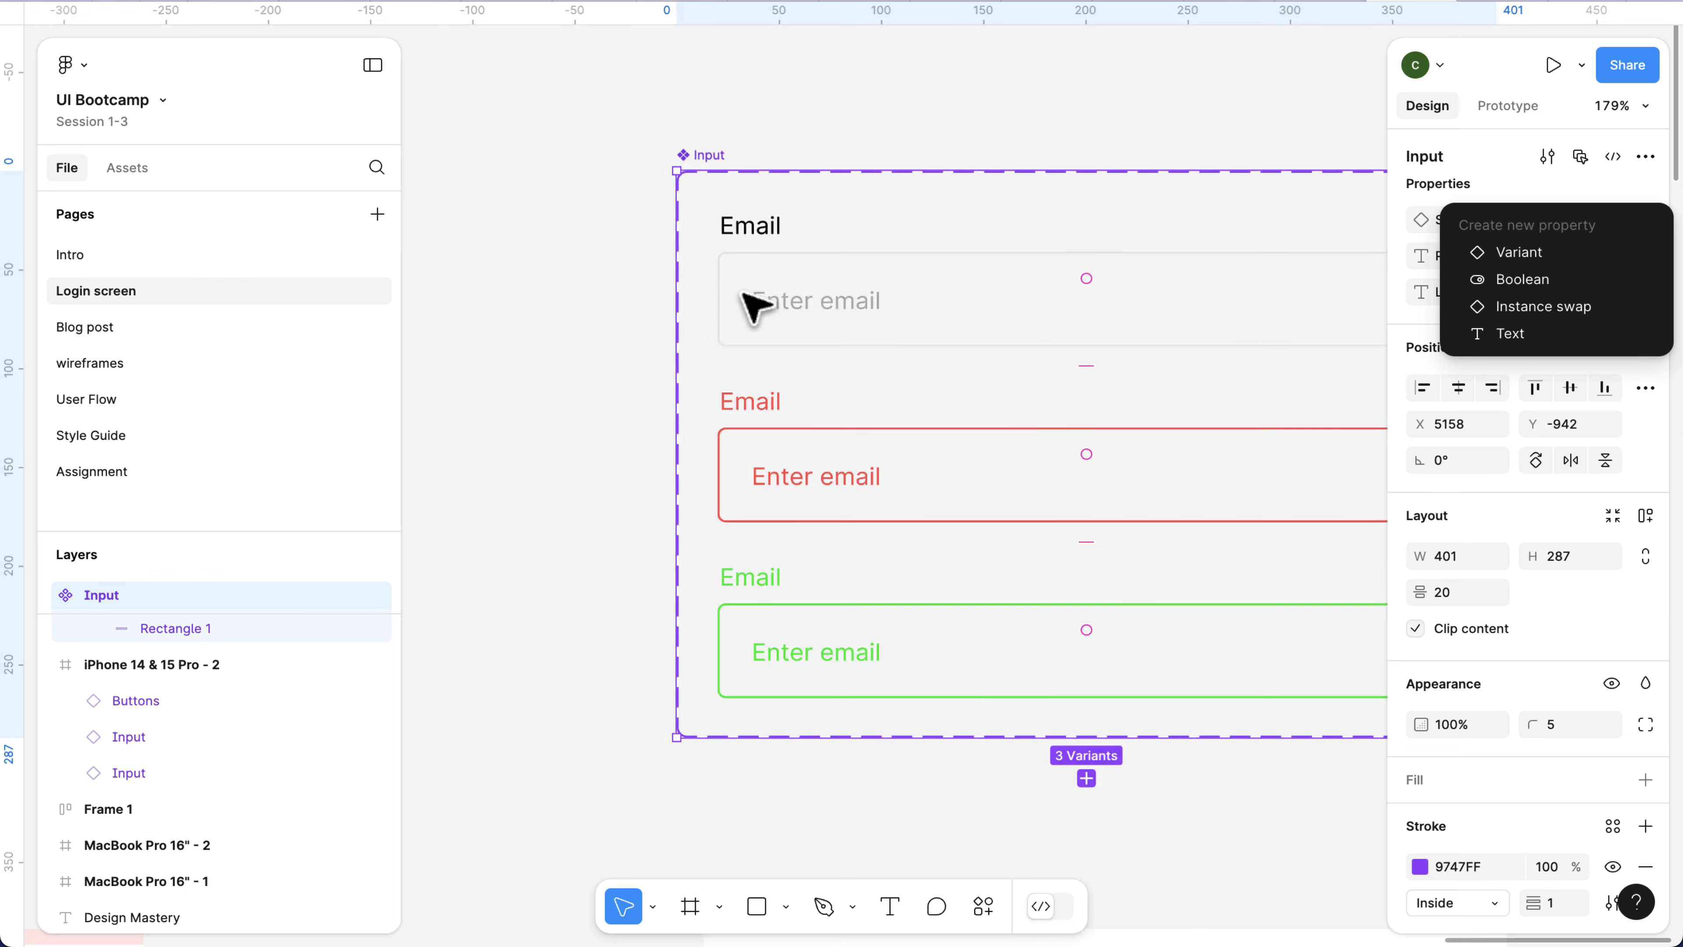
click(1536, 286)
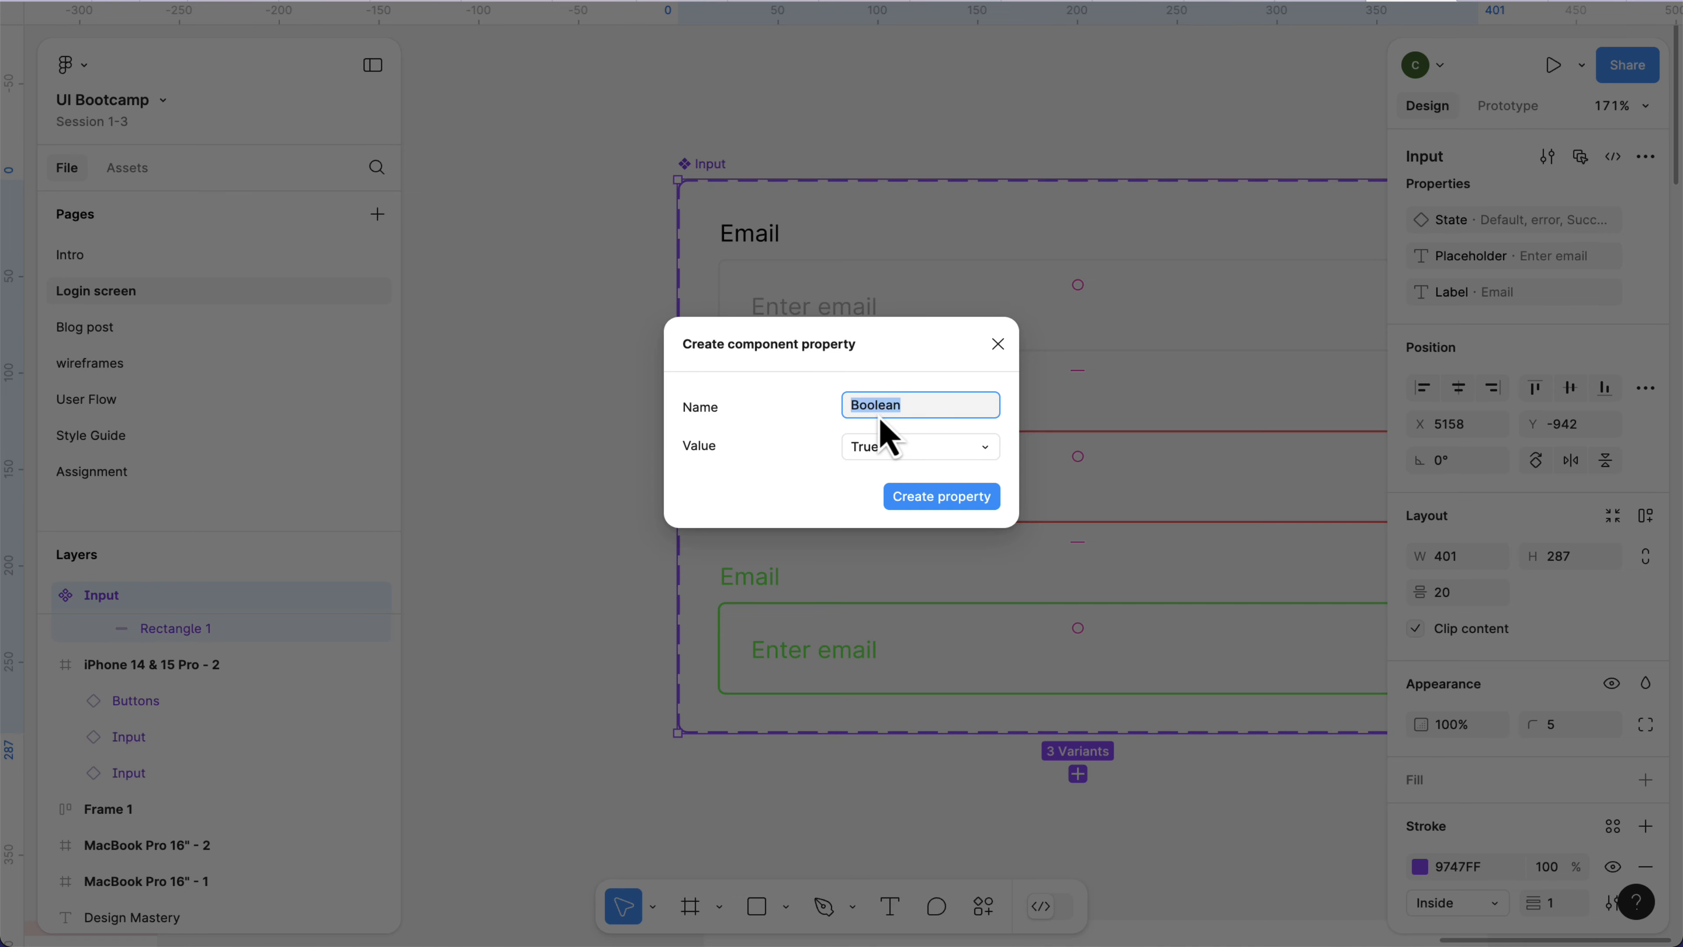
text(Show label)
click(949, 502)
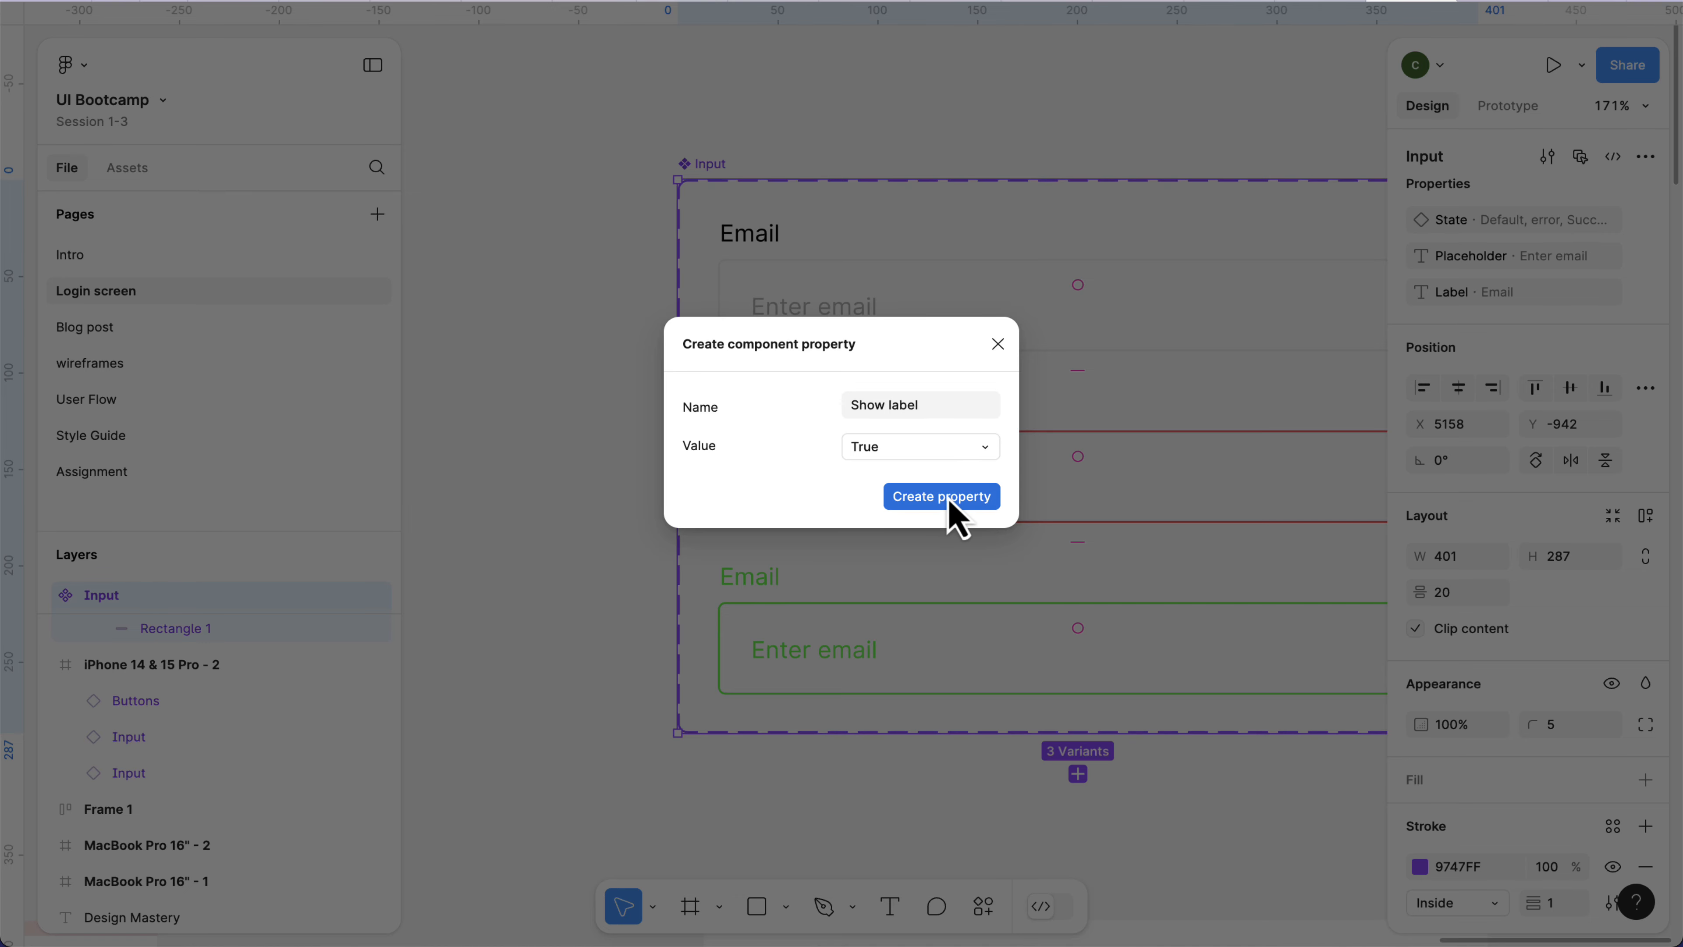
click(949, 503)
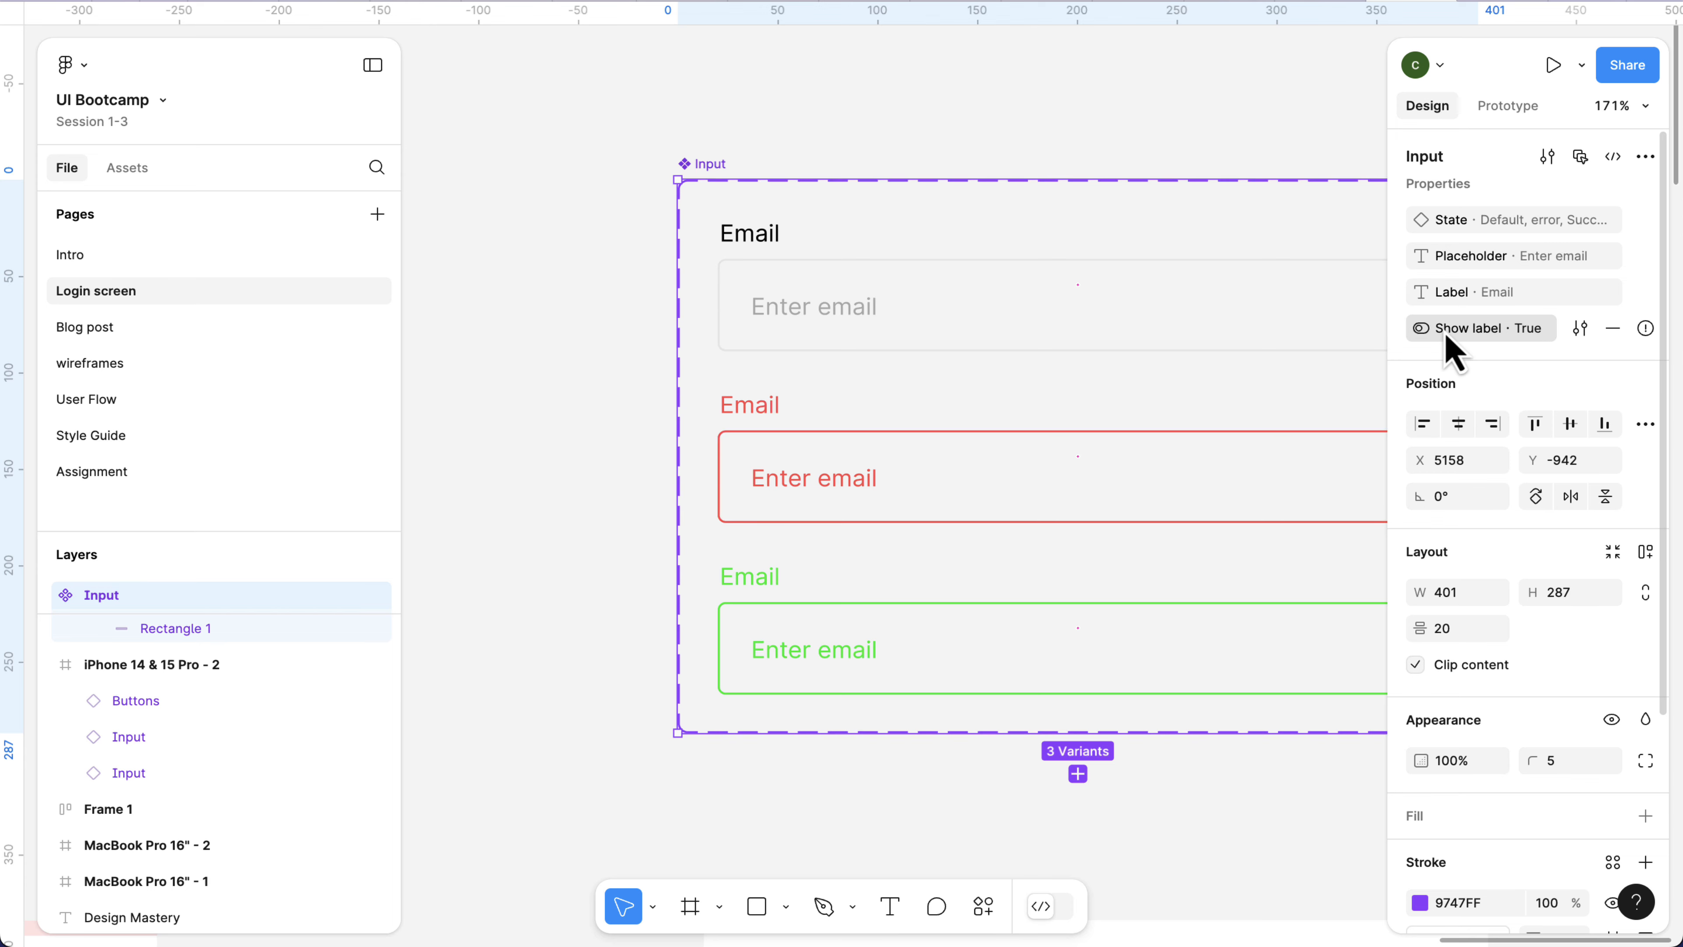
Apply the Show label Boolean property to the matching Email label layers of all three Input variants.
mouse_move(1643, 335)
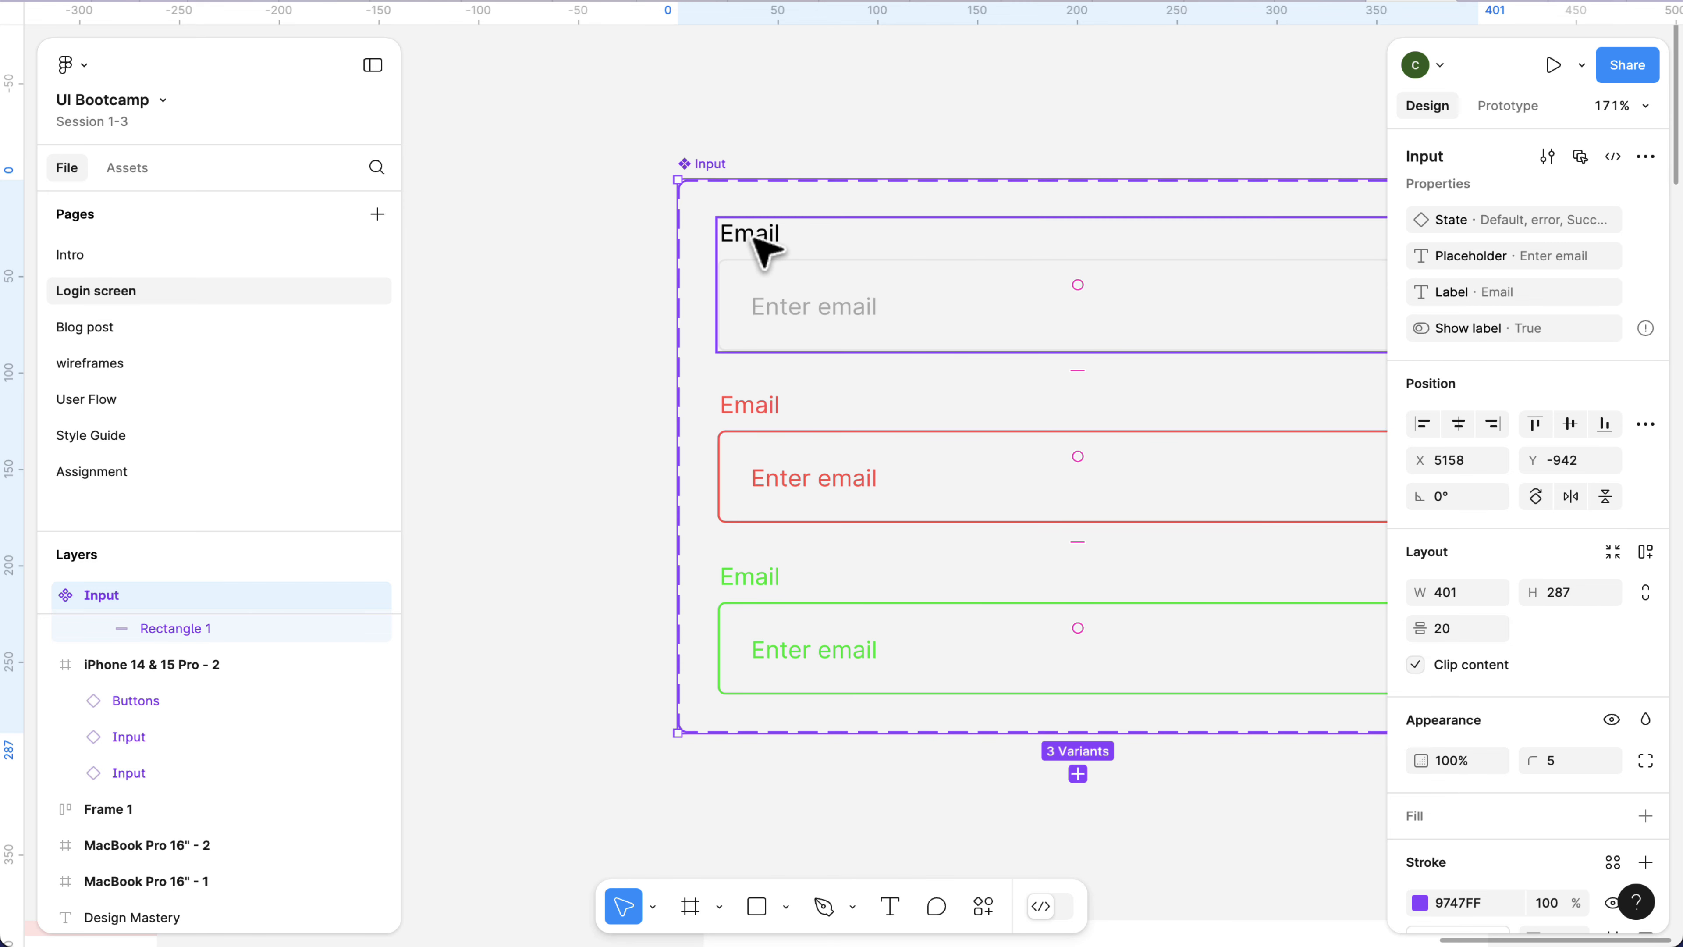
click(766, 251)
click(766, 251)
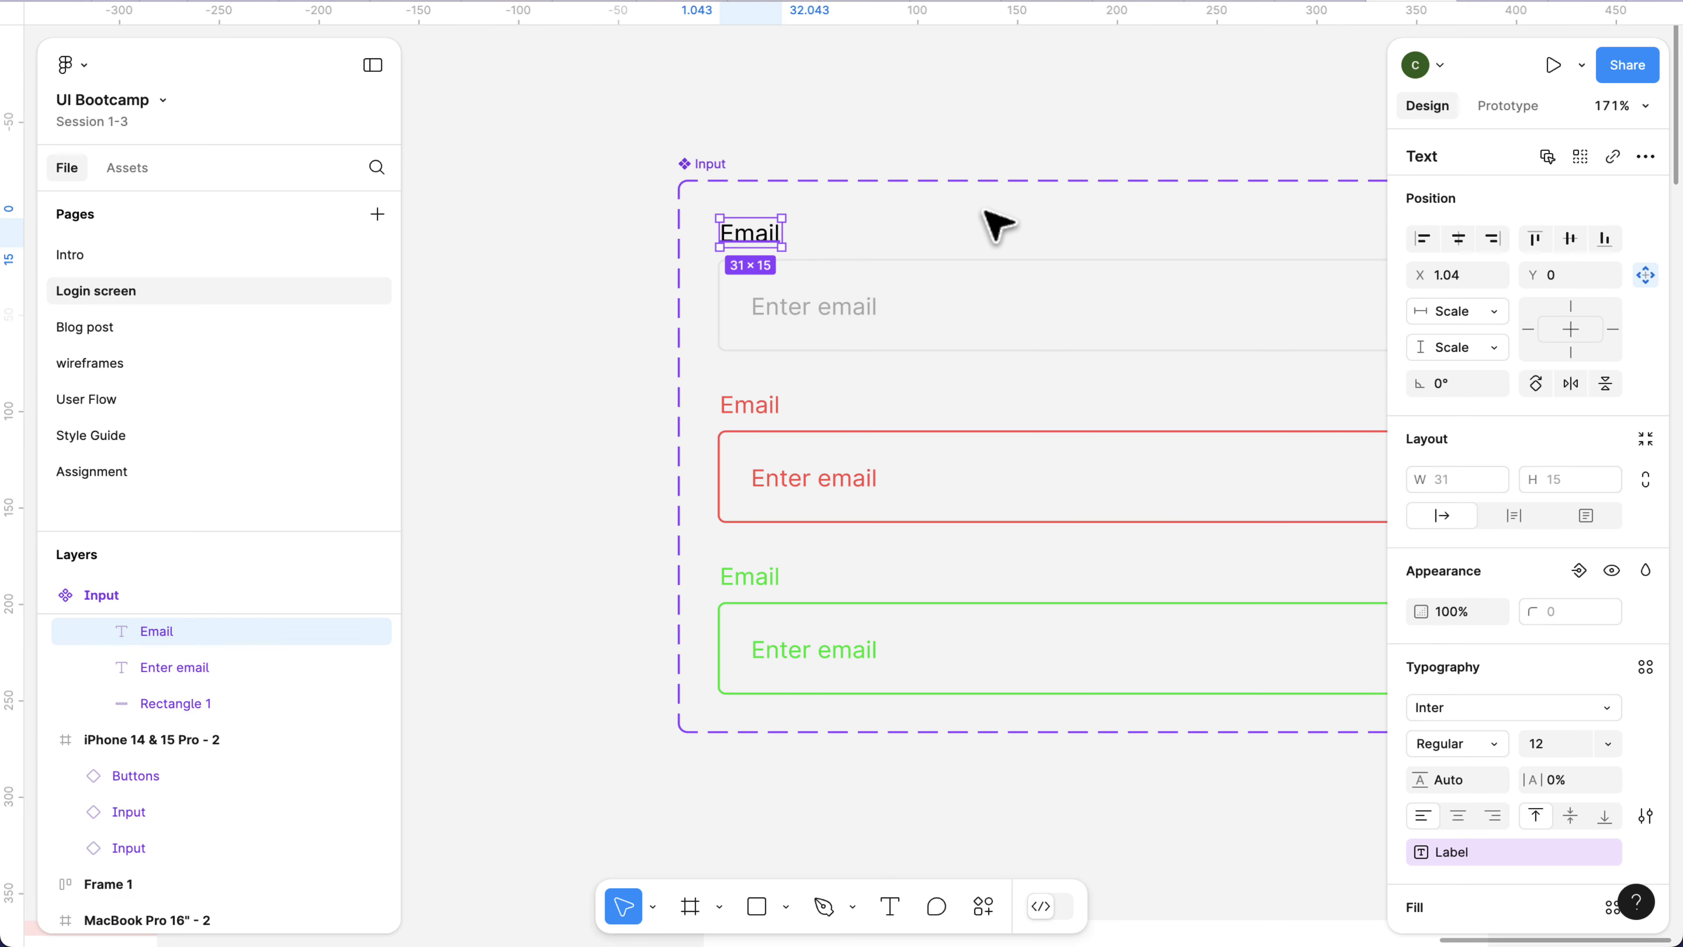
click(1581, 158)
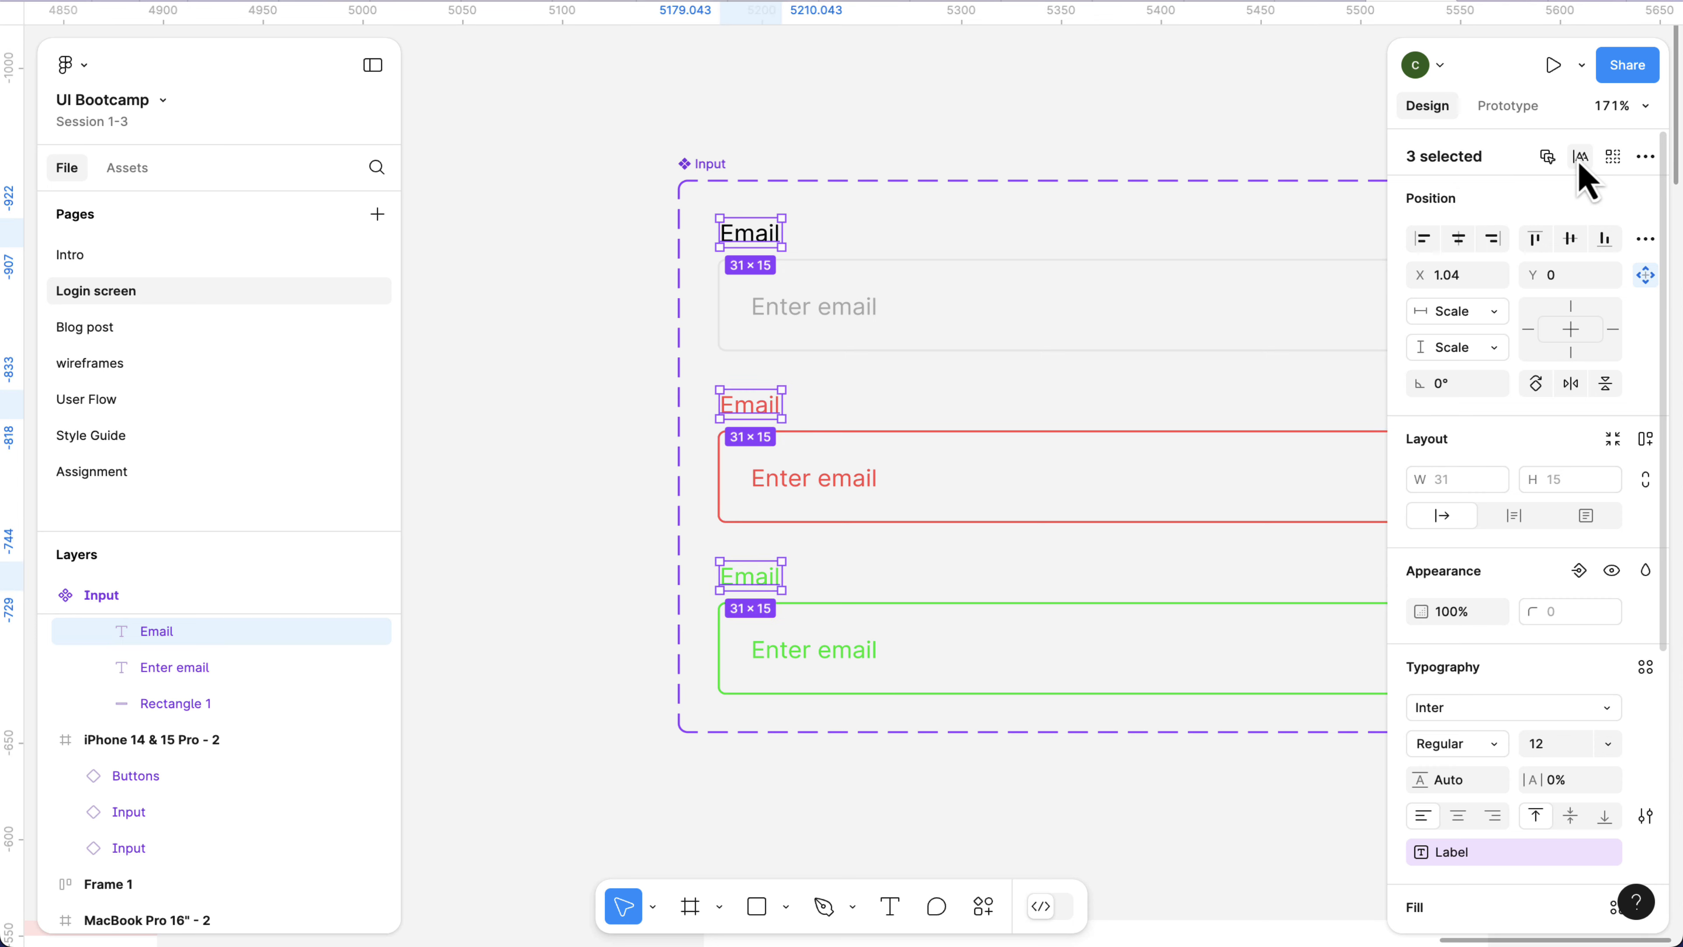
click(1579, 574)
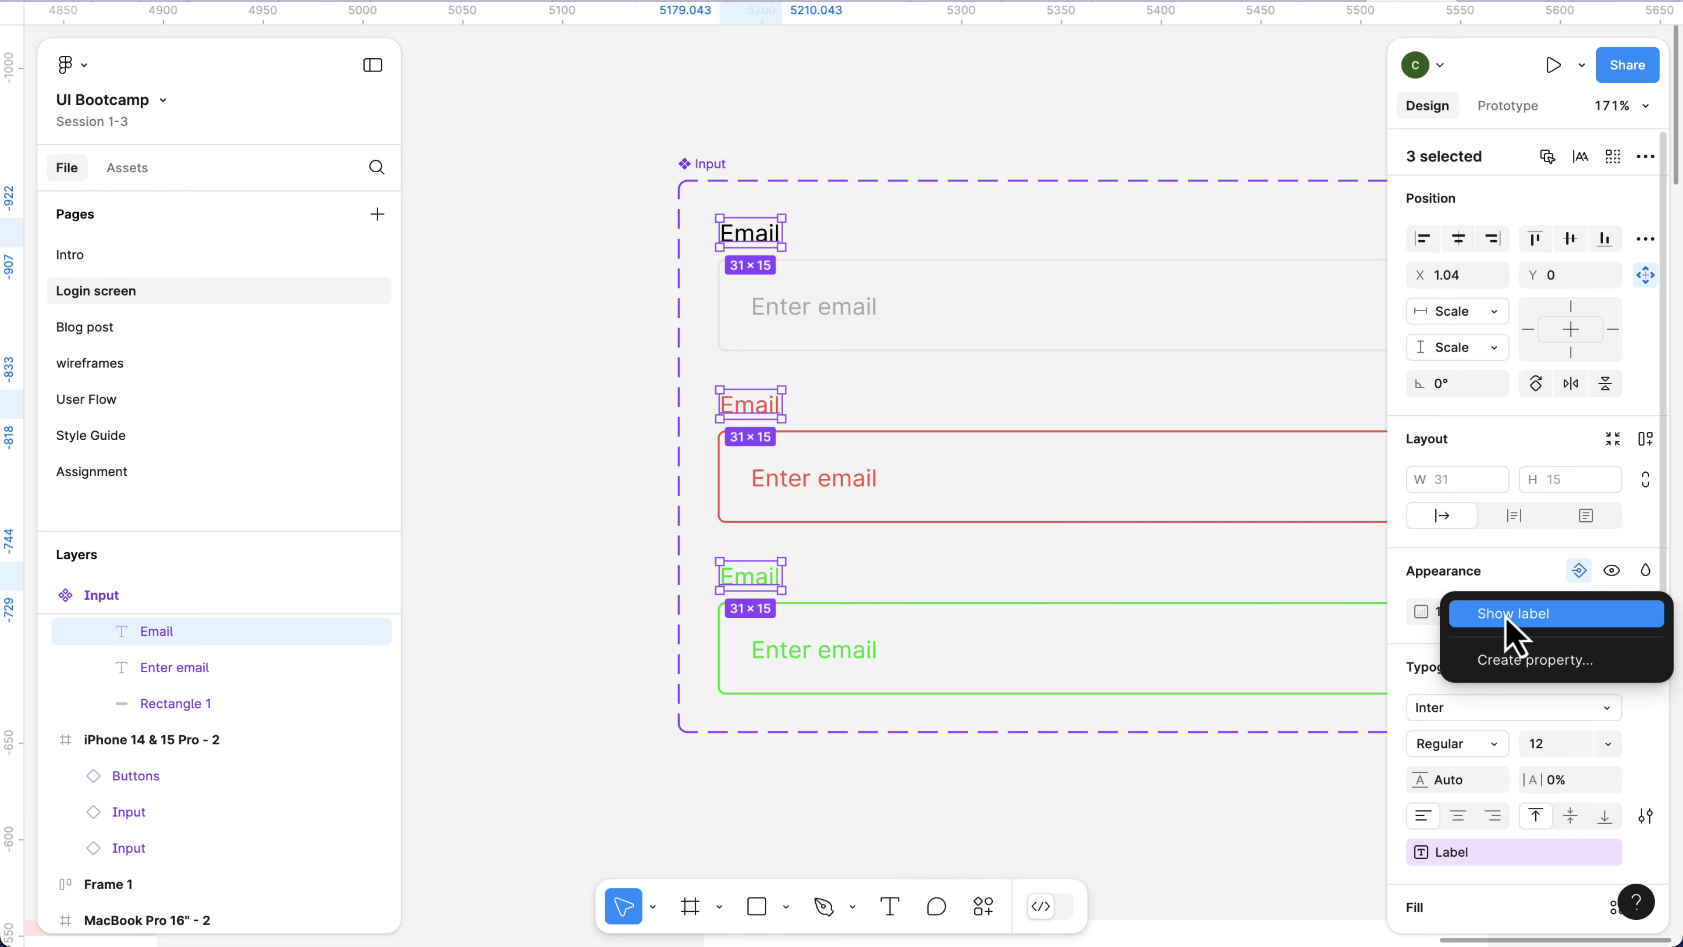
click(1579, 574)
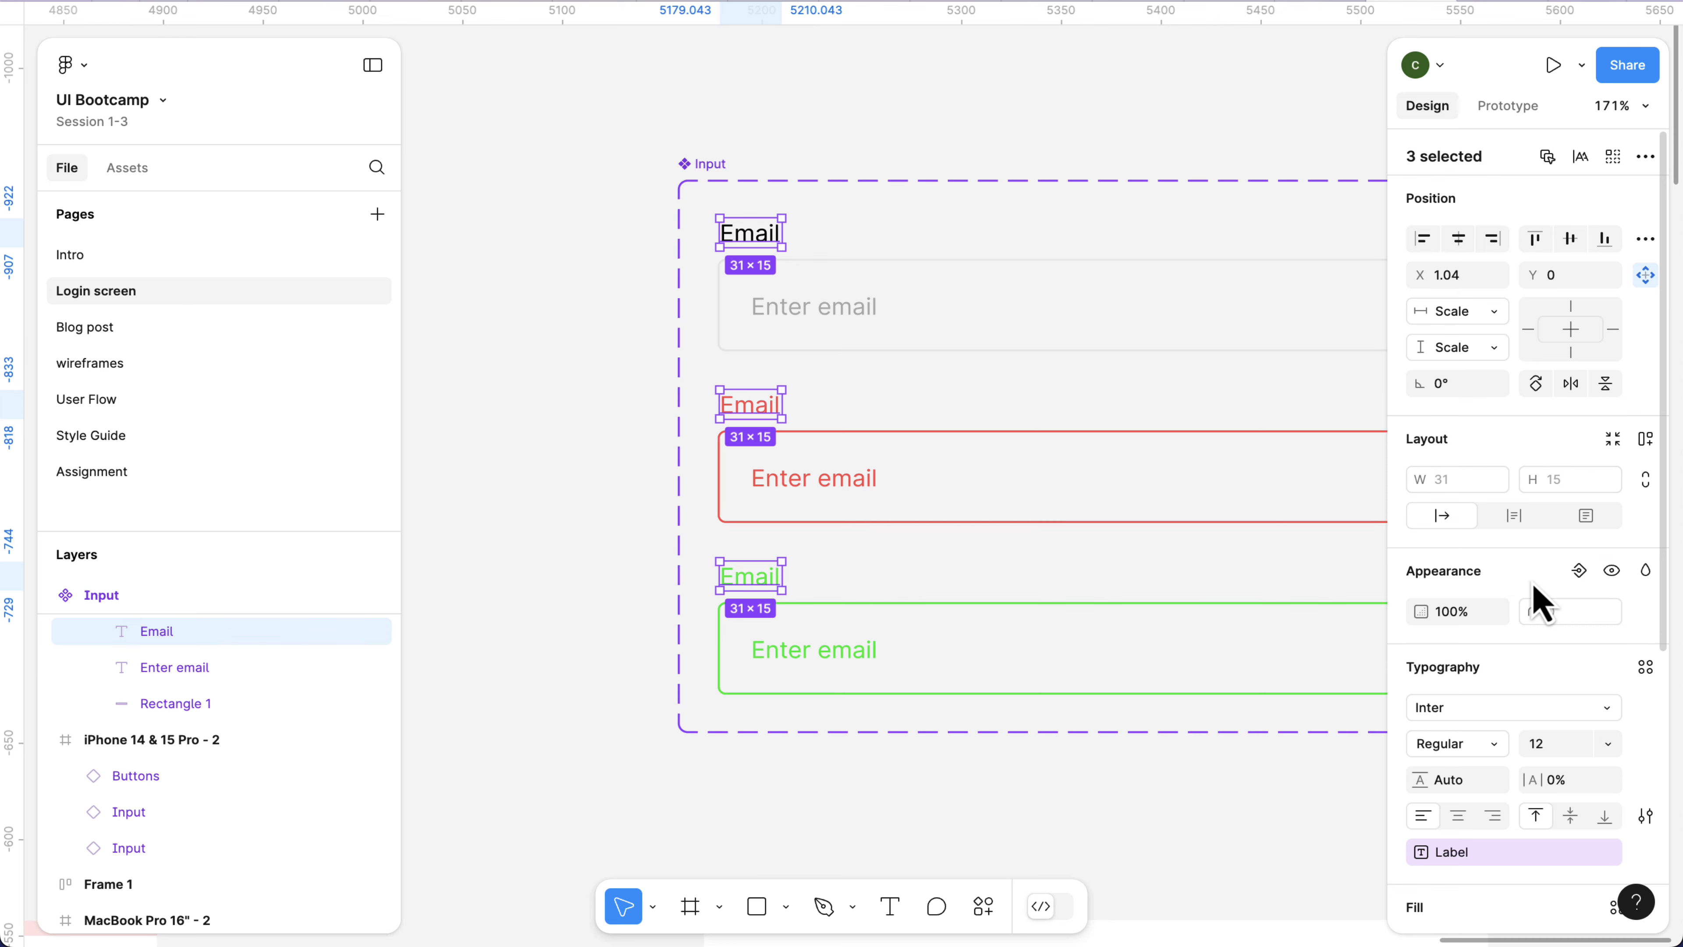
click(1580, 582)
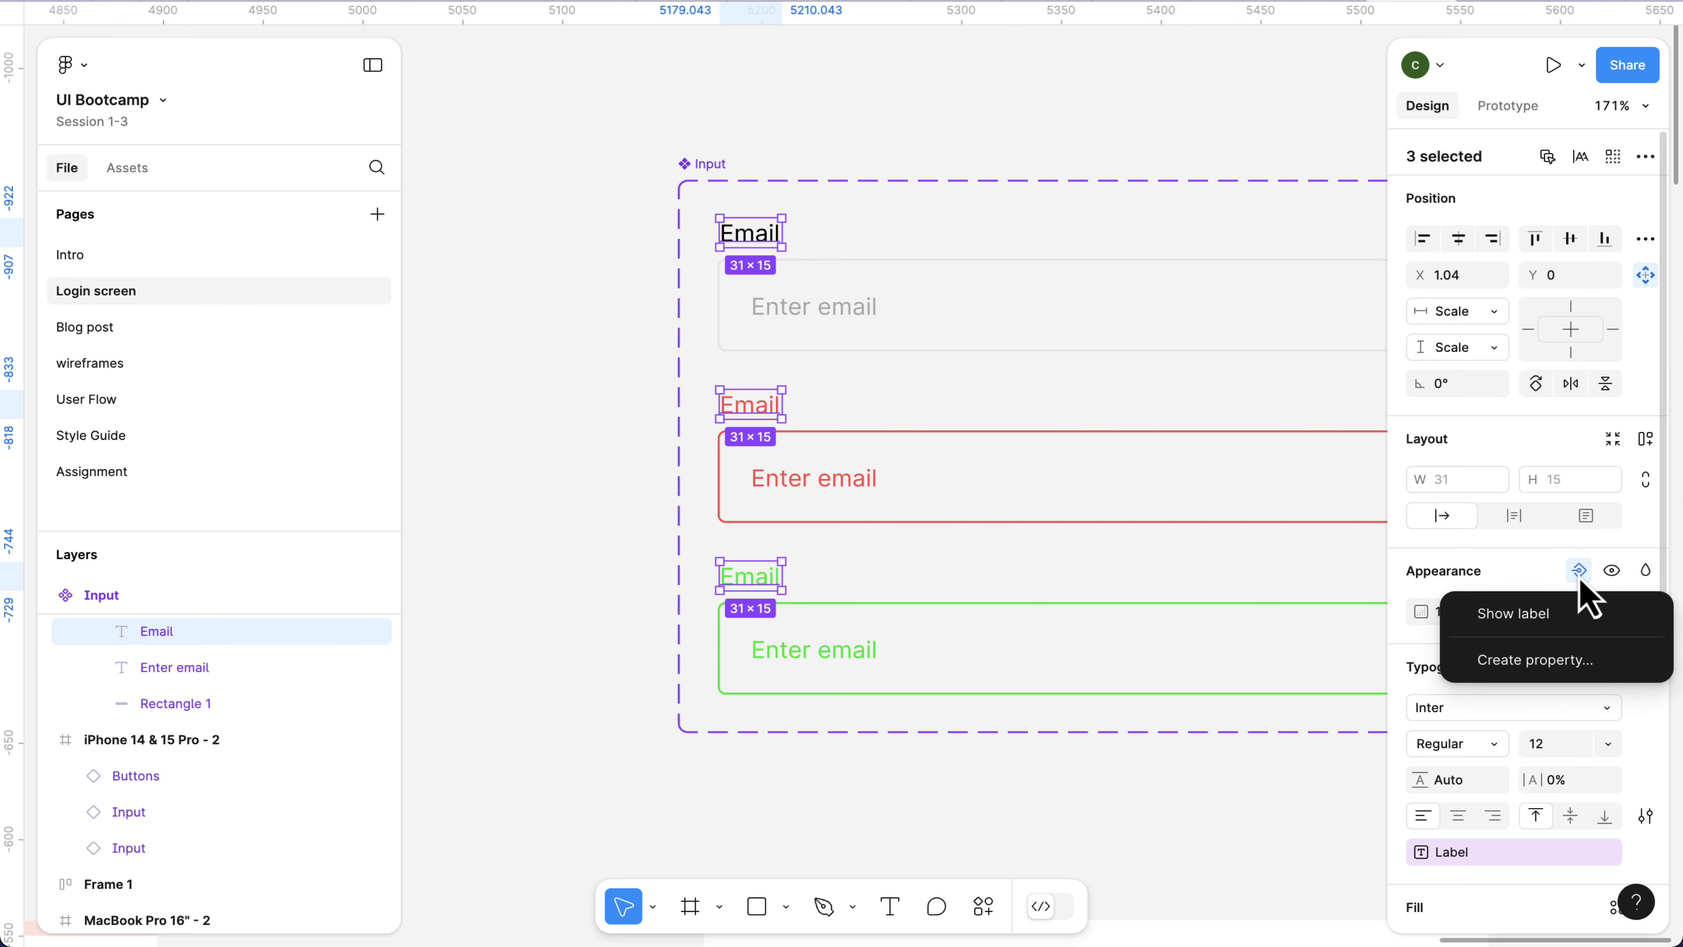
click(1543, 636)
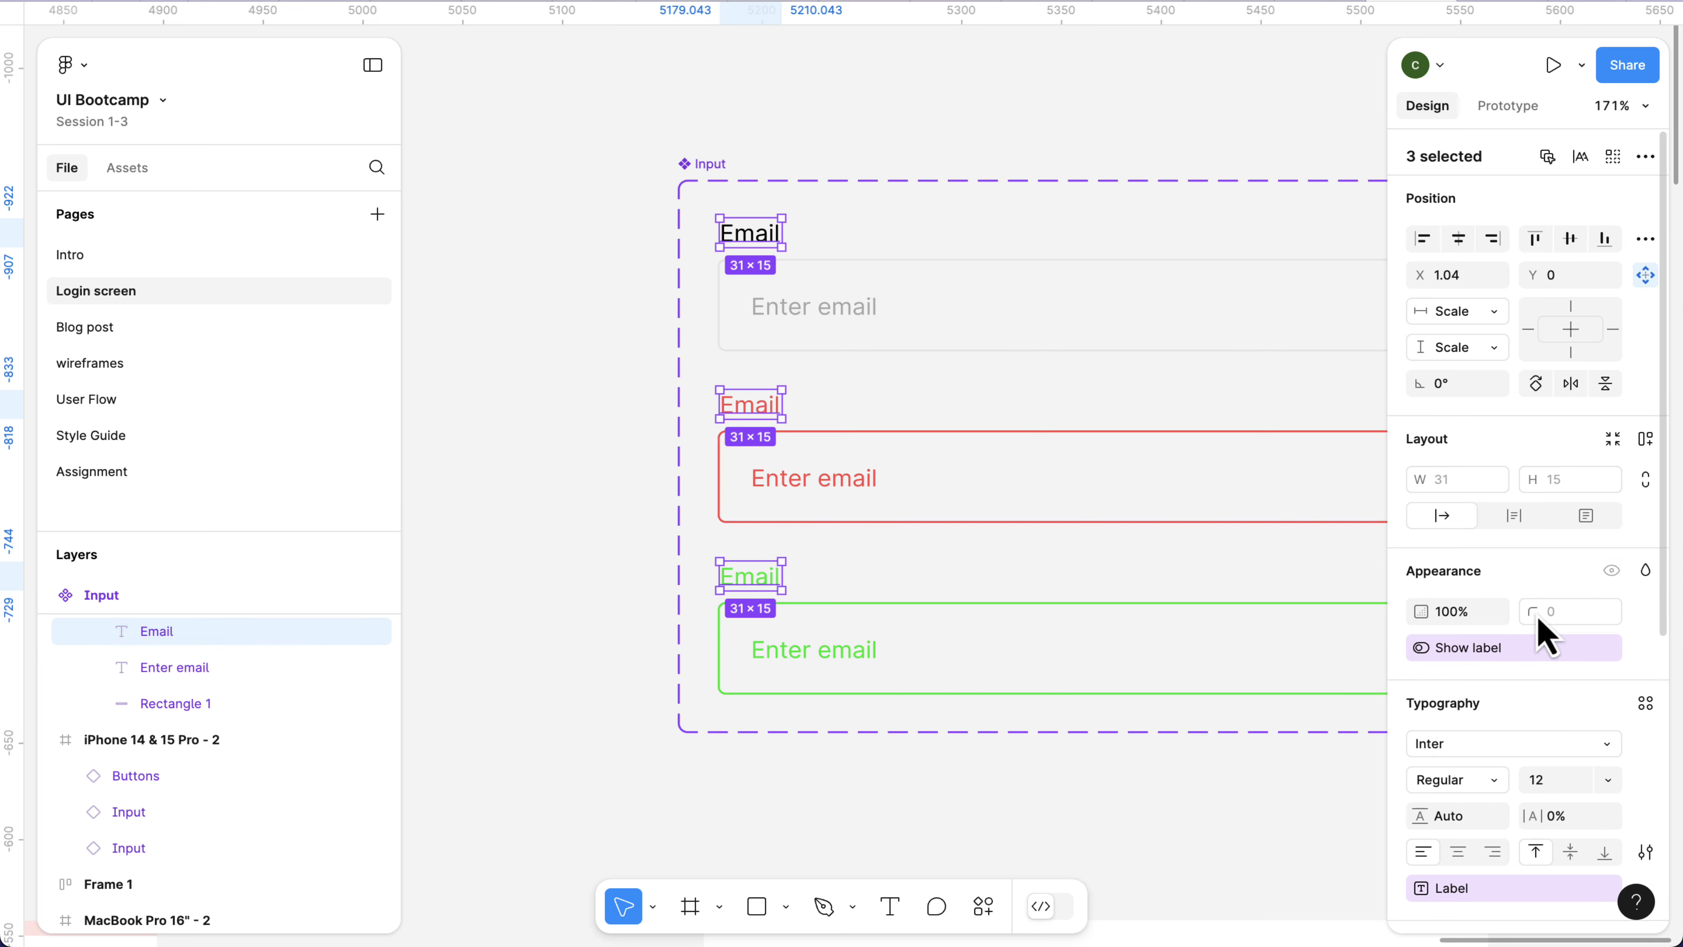
Test the Show label toggle on the Email input instance in the iPhone 14 & 15 Pro - 2 frame, leaving it off.
scroll(1108, 524, down, 3)
scroll(1108, 524, right, 2)
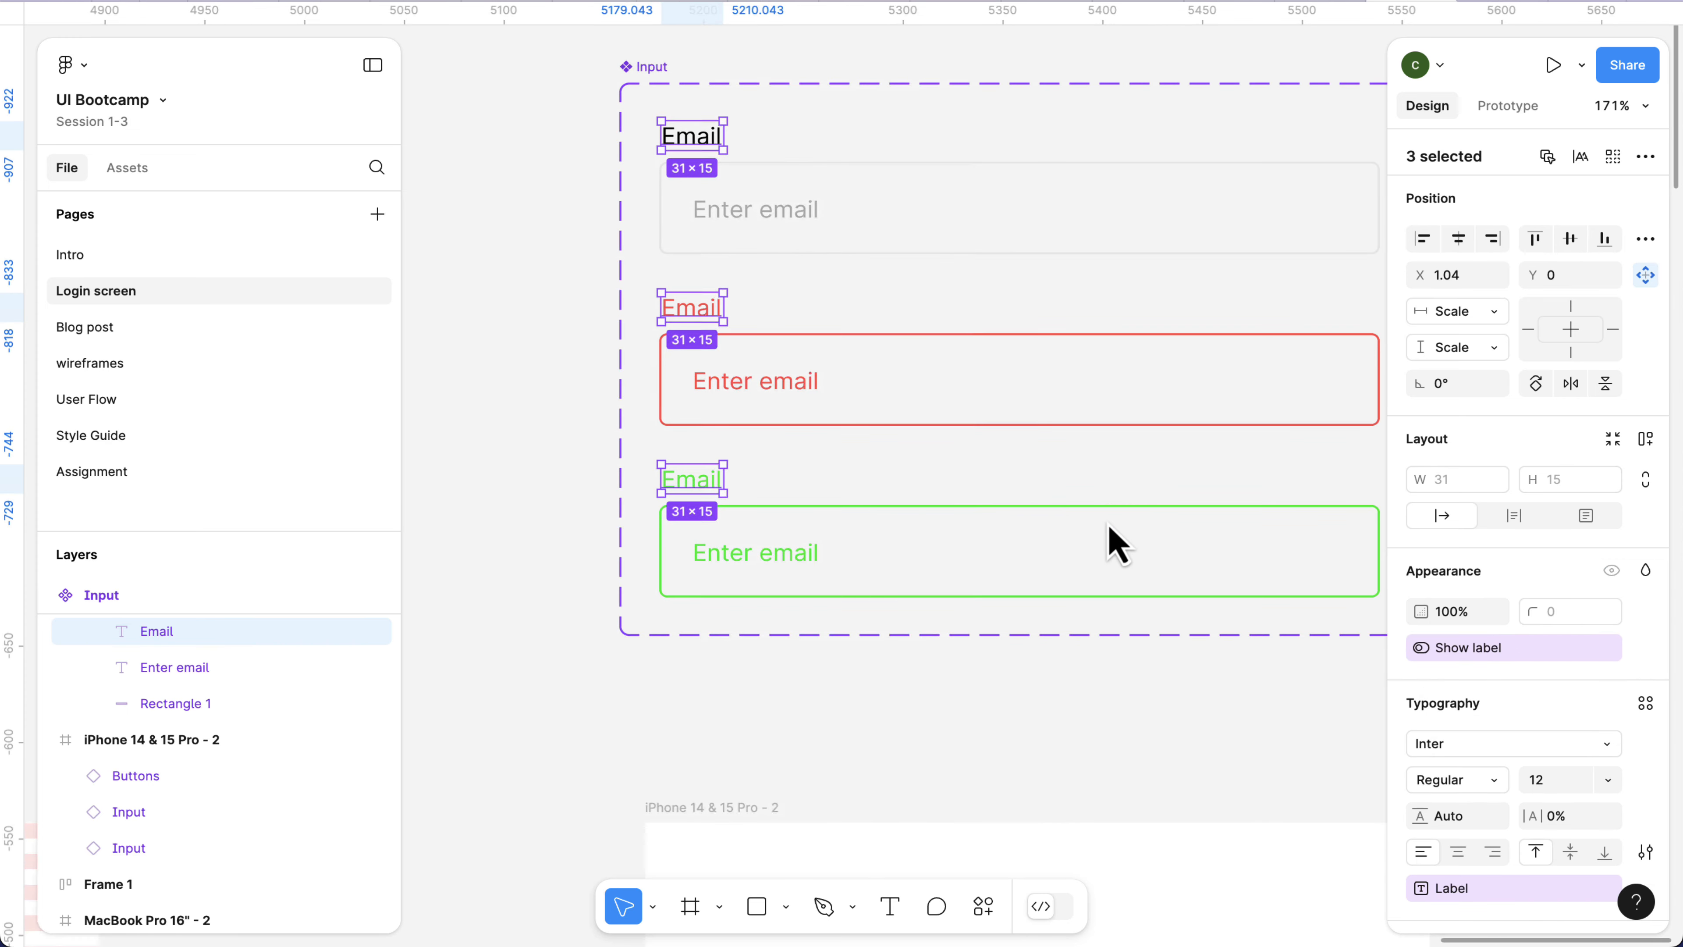
scroll(1108, 524, down, 3)
scroll(1108, 524, right, 1)
scroll(1107, 524, down, 2)
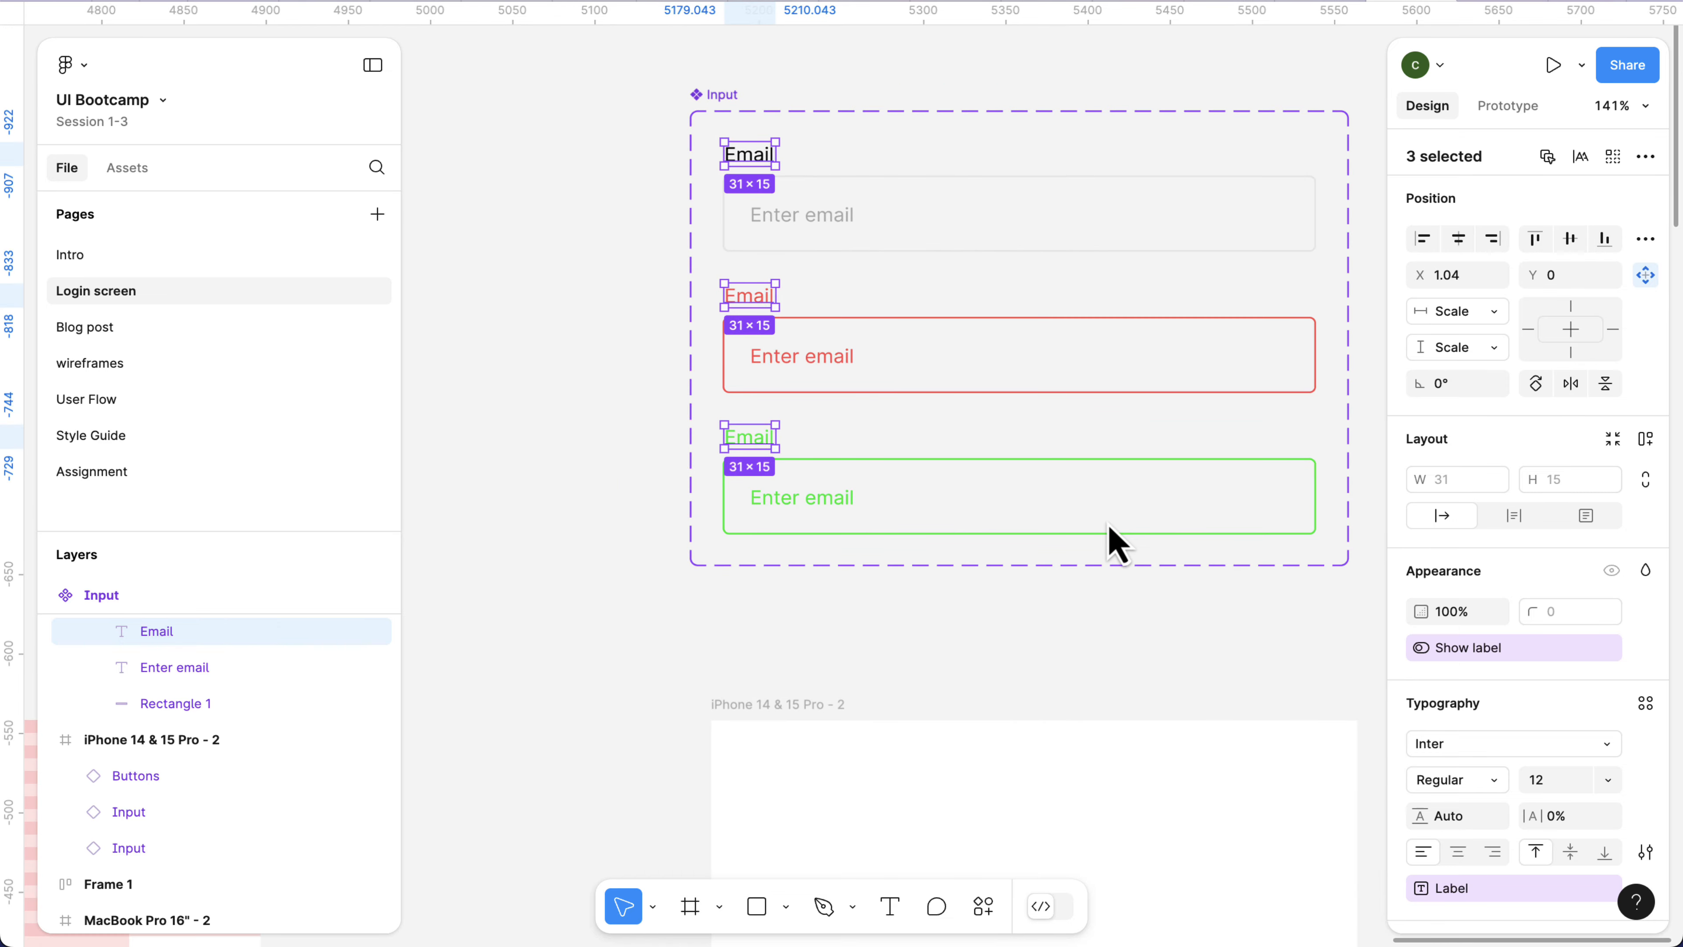
scroll(1107, 524, down, 8)
scroll(1109, 525, down, 6)
scroll(1109, 525, left, 1)
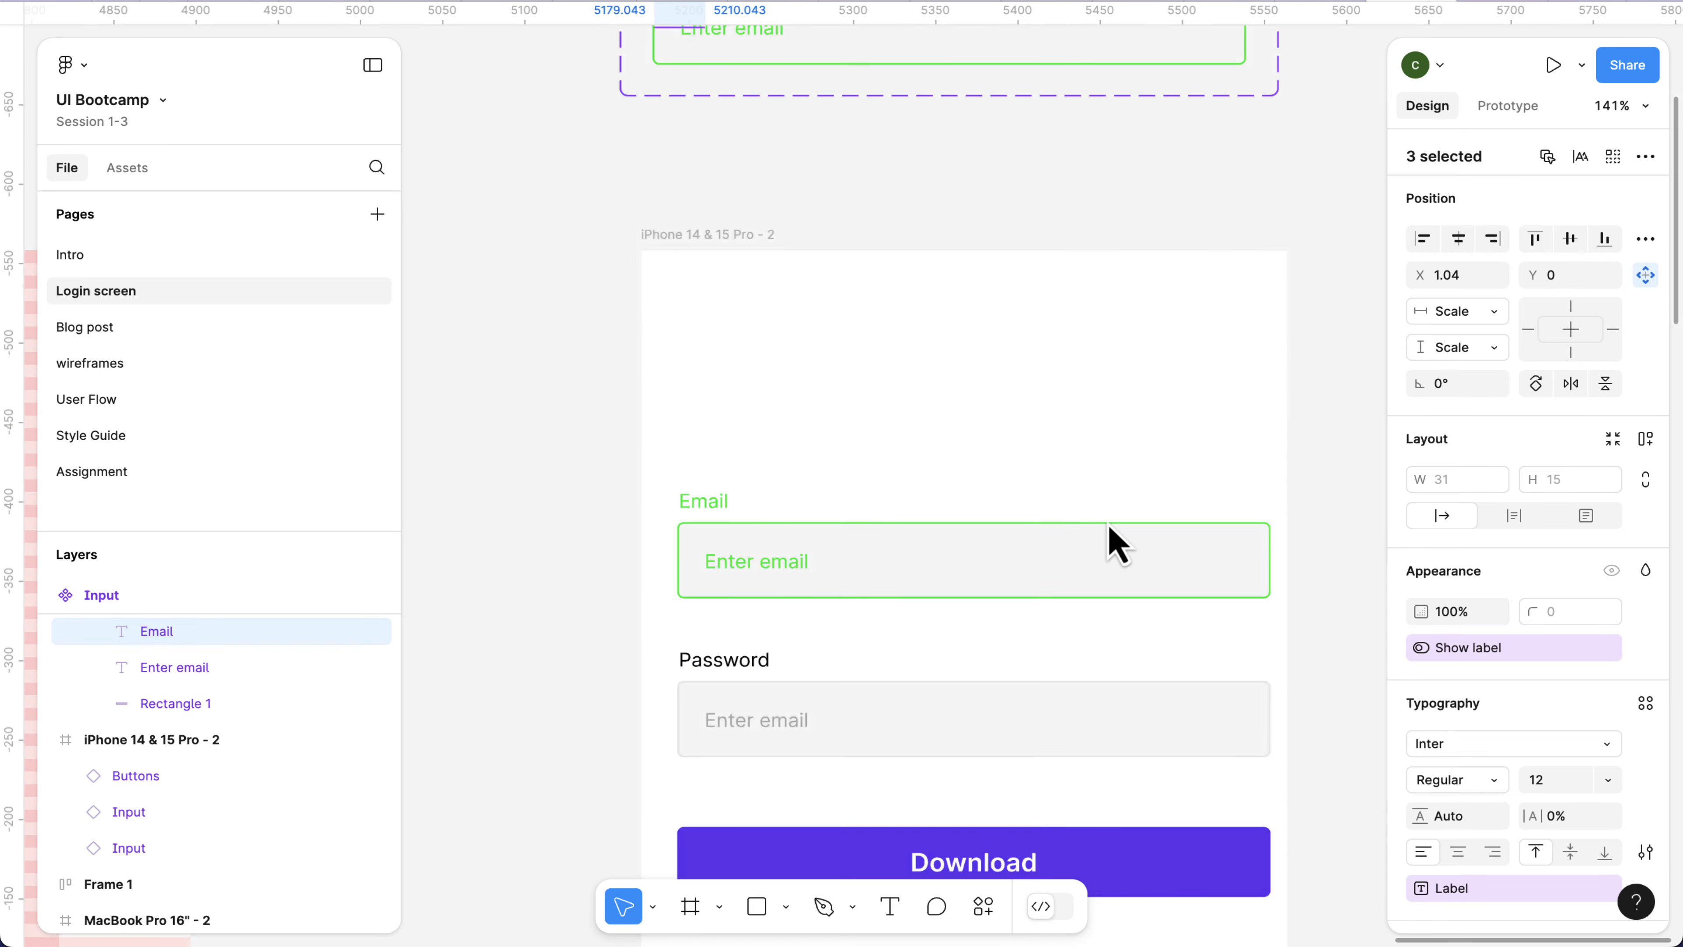
click(818, 561)
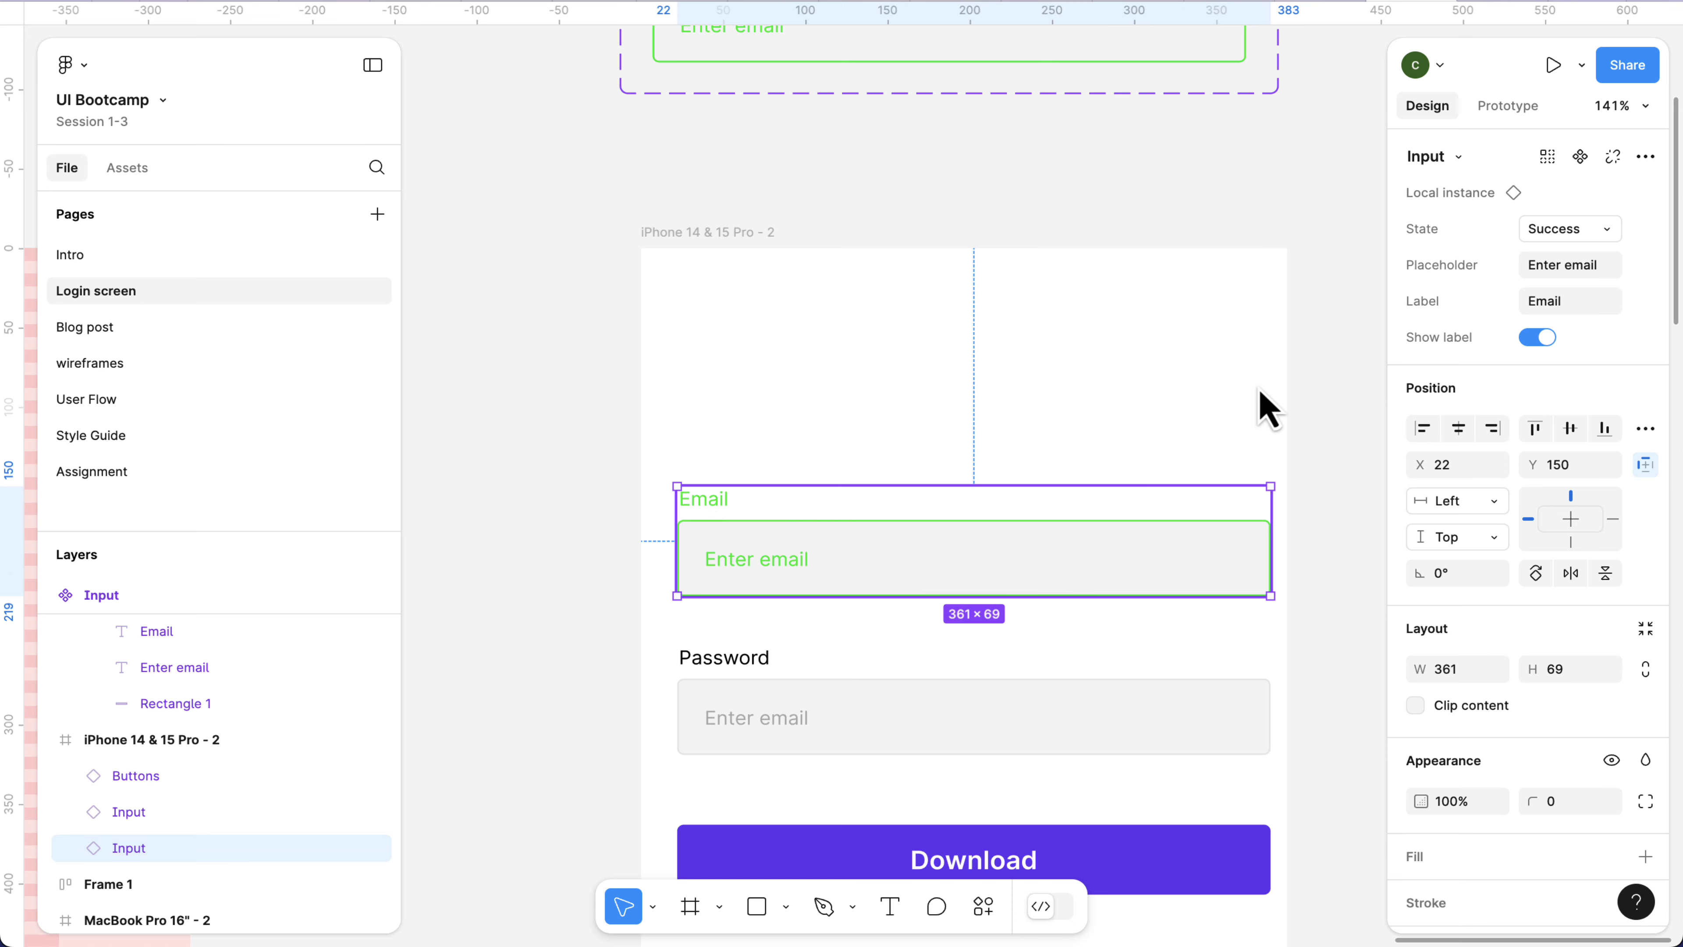
click(1534, 345)
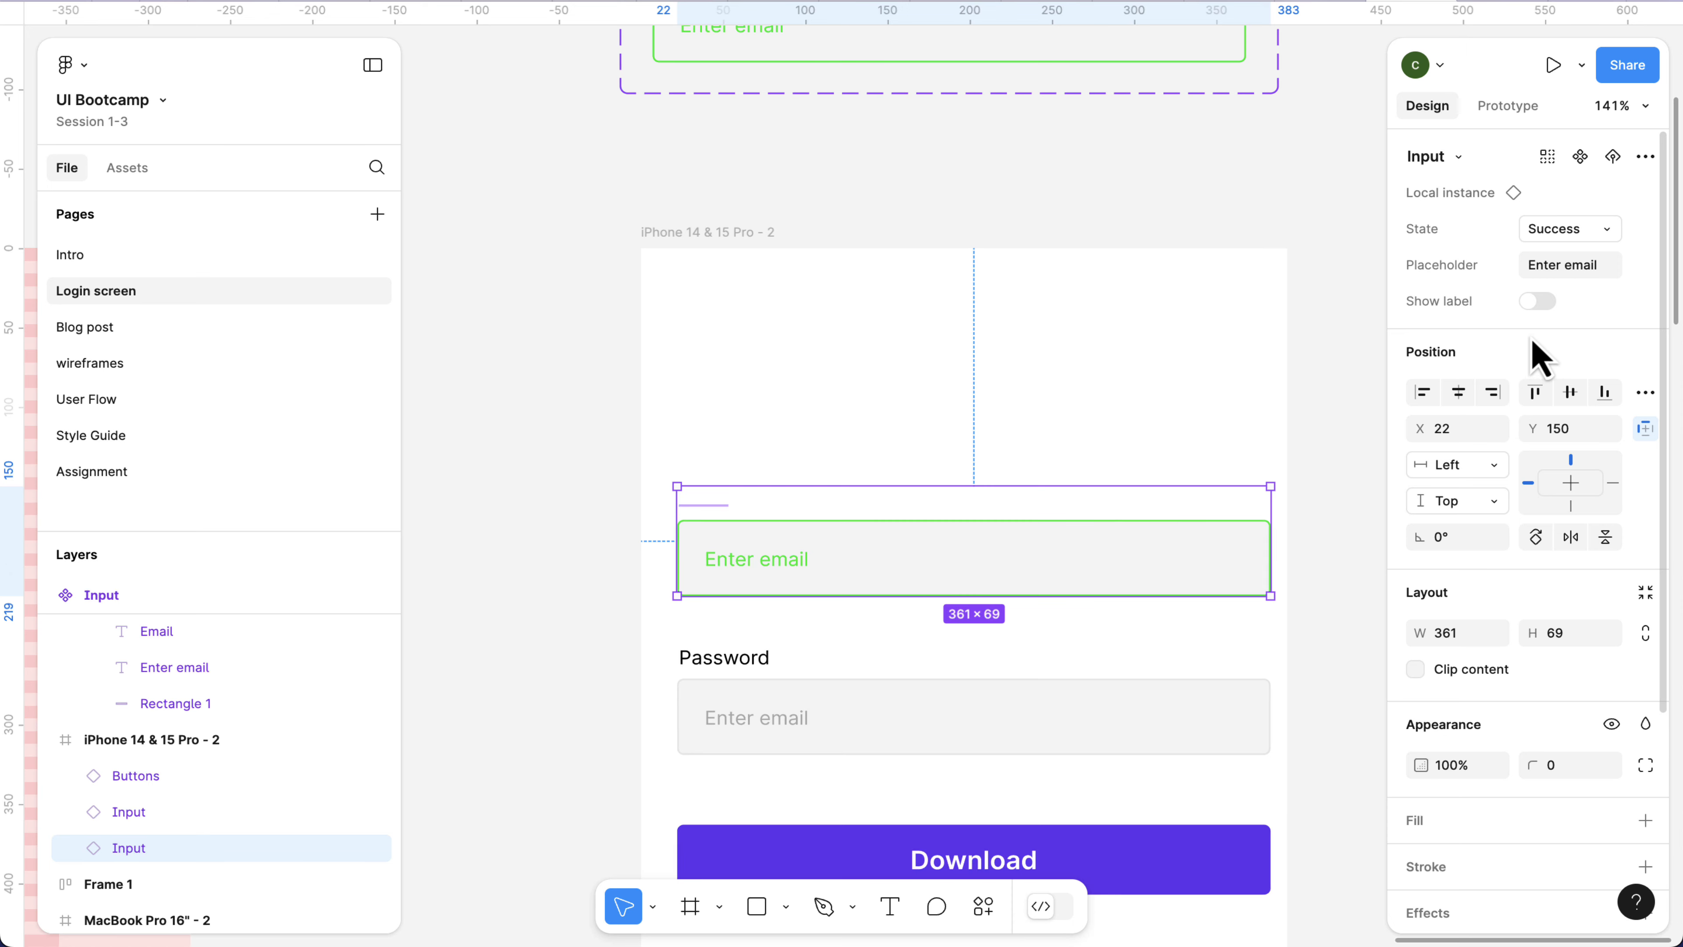
click(1539, 301)
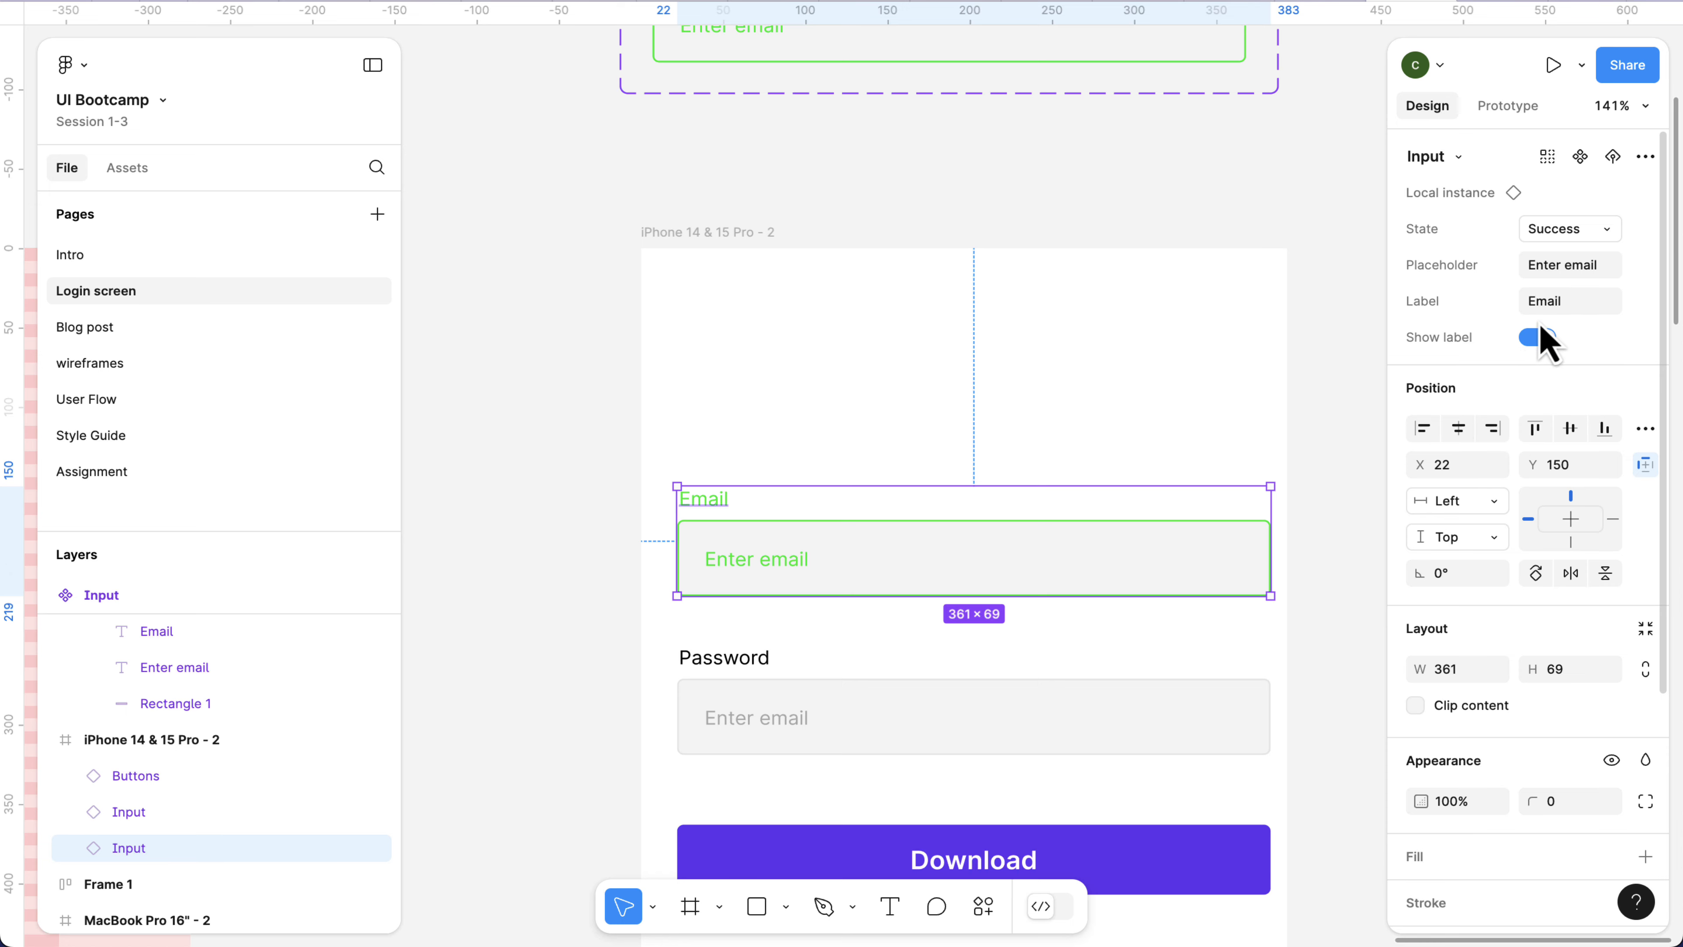
click(1534, 337)
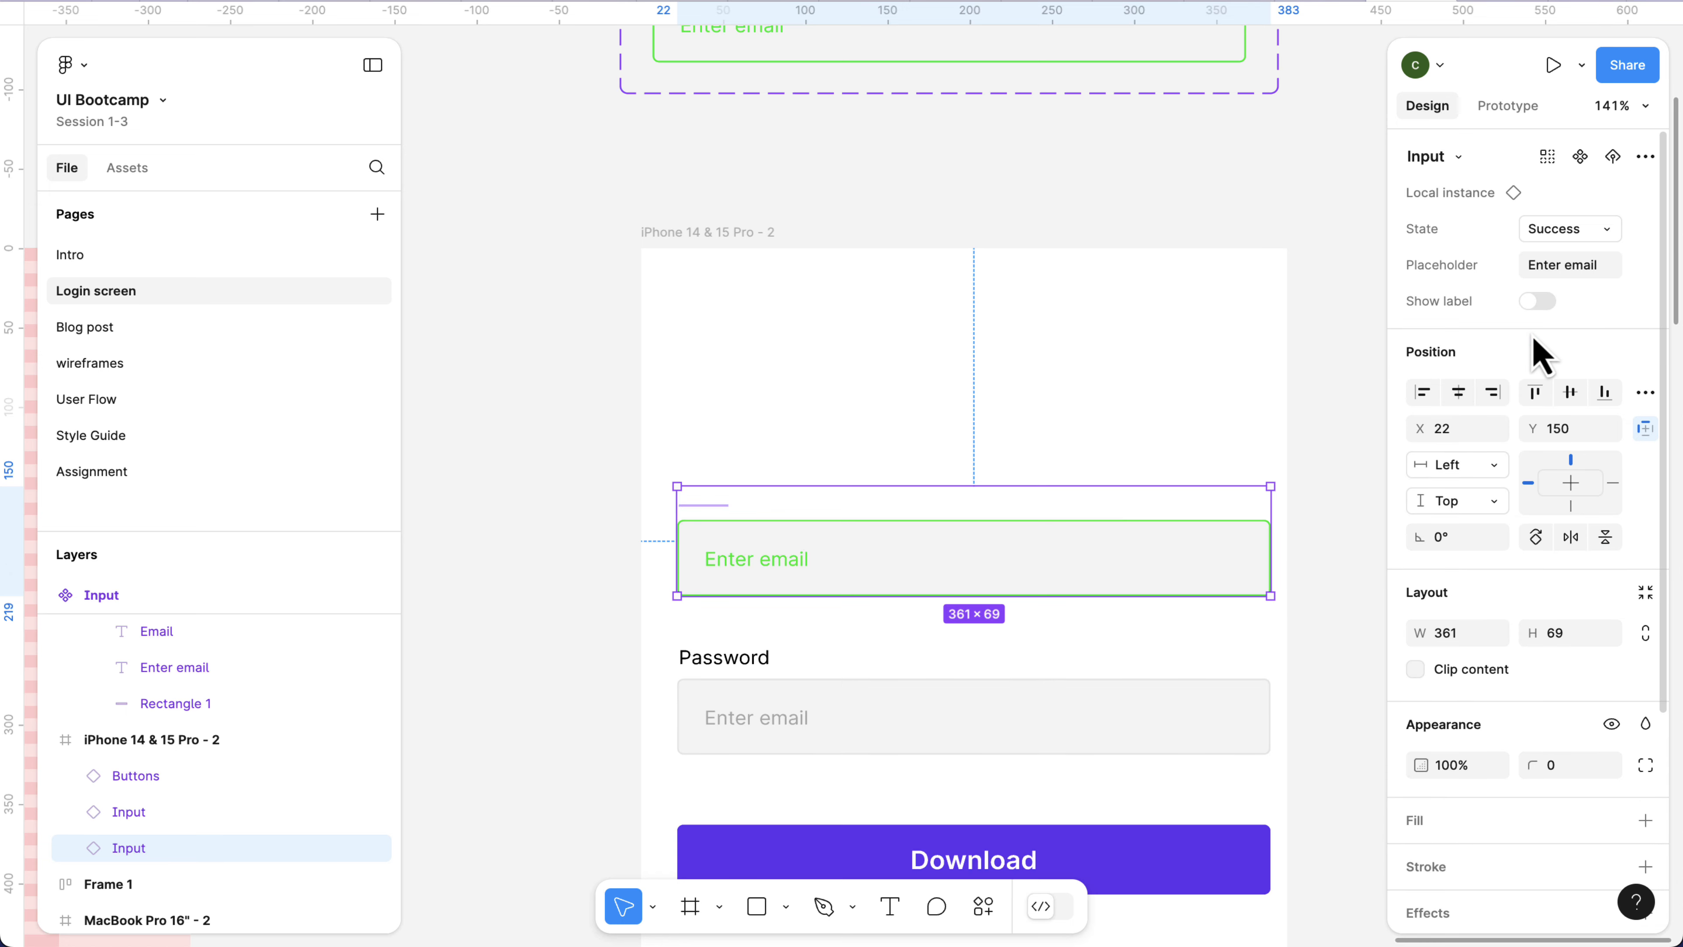
Turn off Show label on the Password input instance in the iPhone frame and deselect it.
click(769, 689)
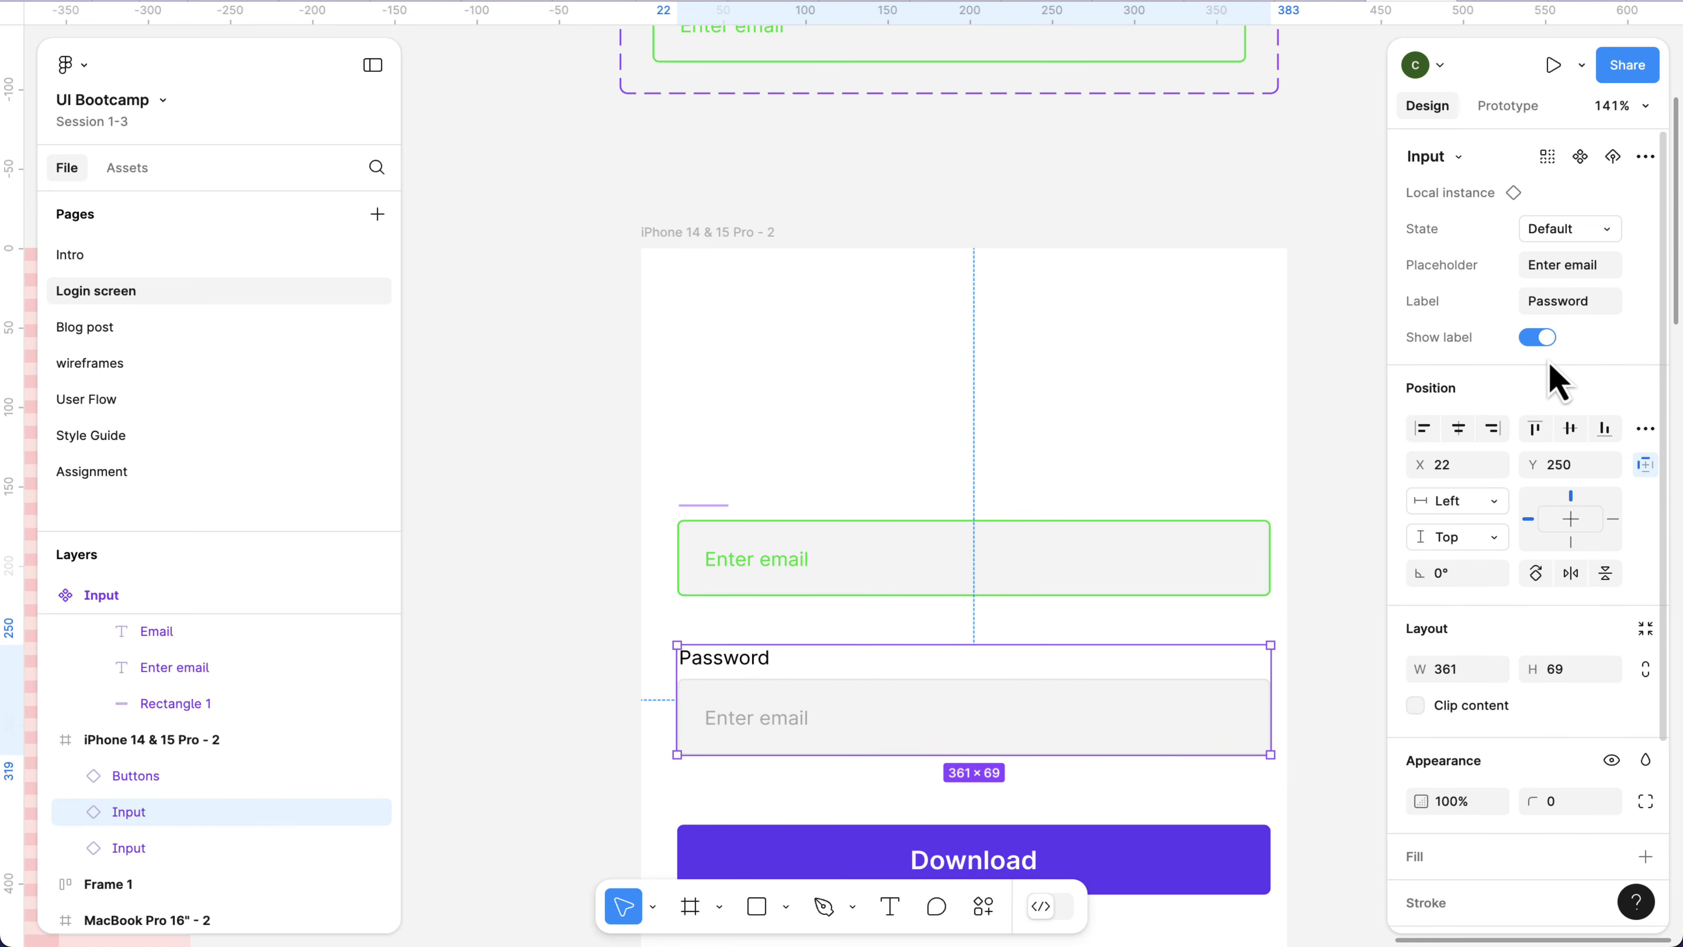
click(1539, 340)
key(Escape)
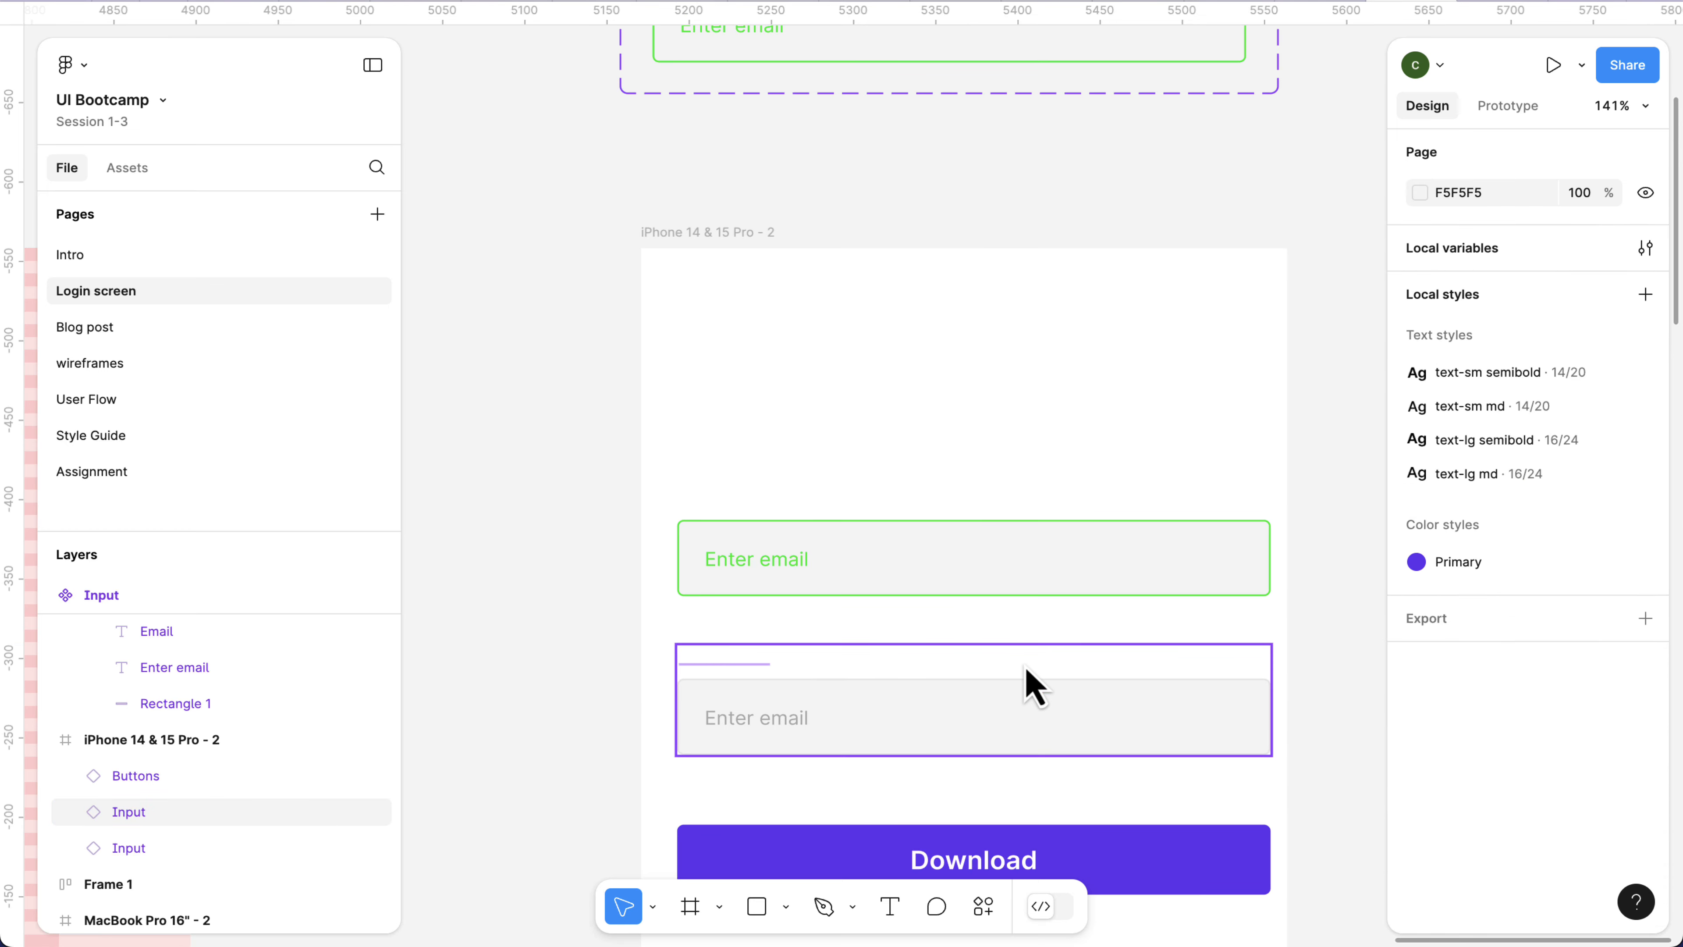
Move the Email input instance down to Y 180 in the iPhone frame, closer to the Password input.
click(1026, 670)
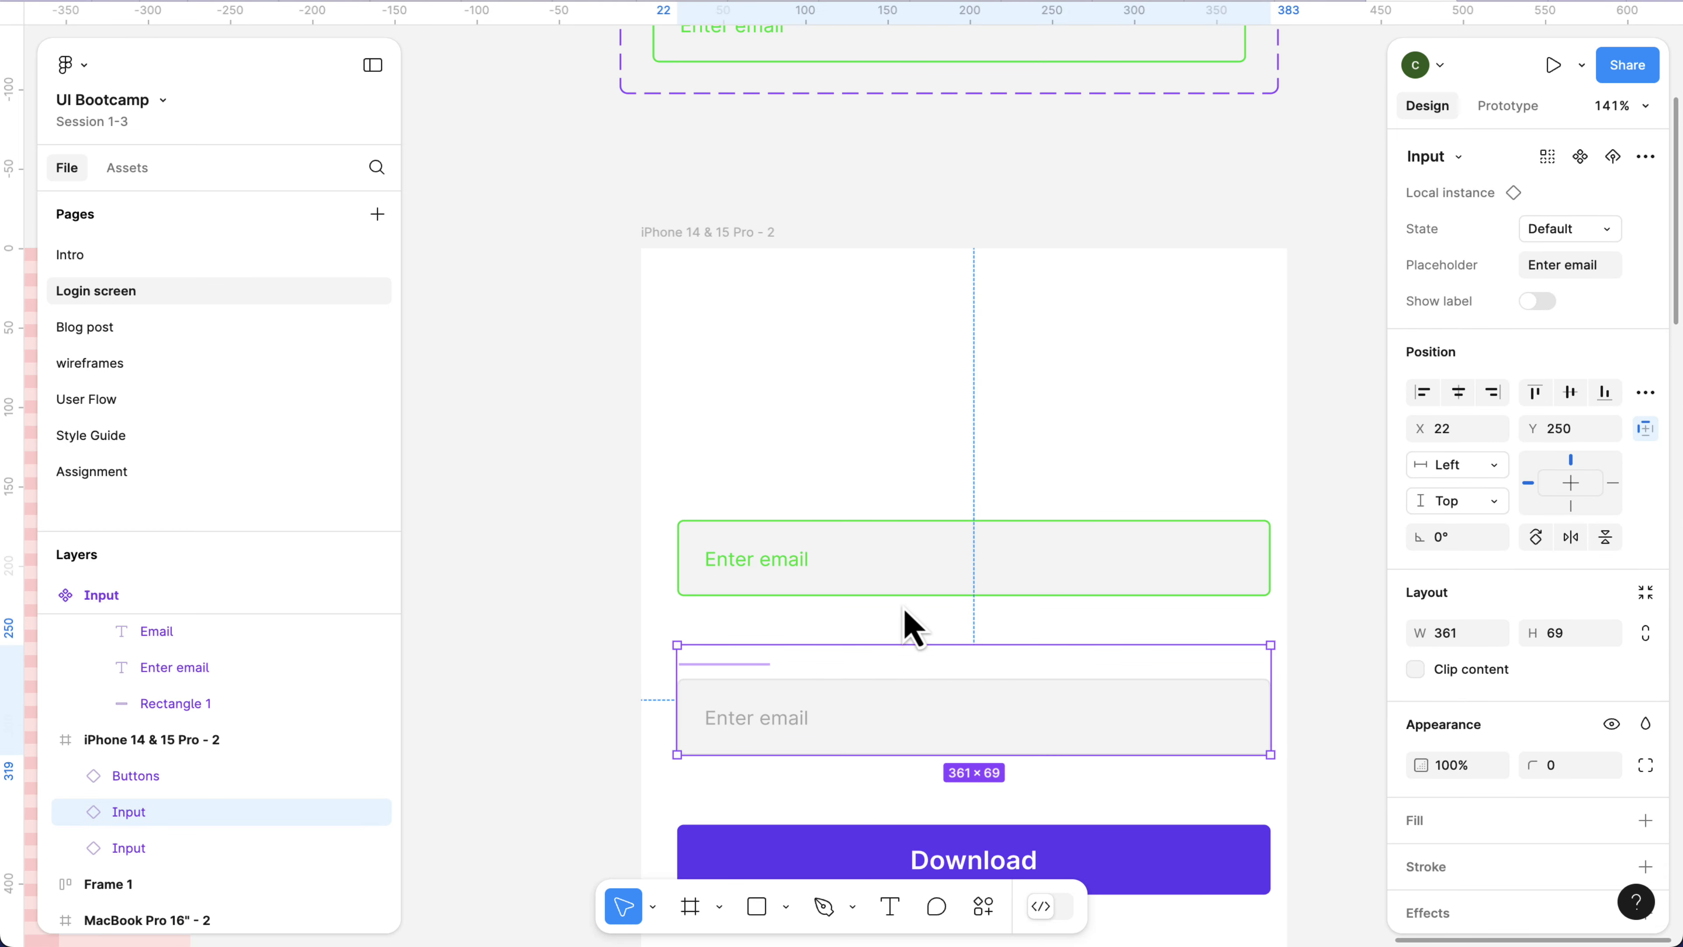
click(905, 590)
key(shift+Down)
key(shift+Down)
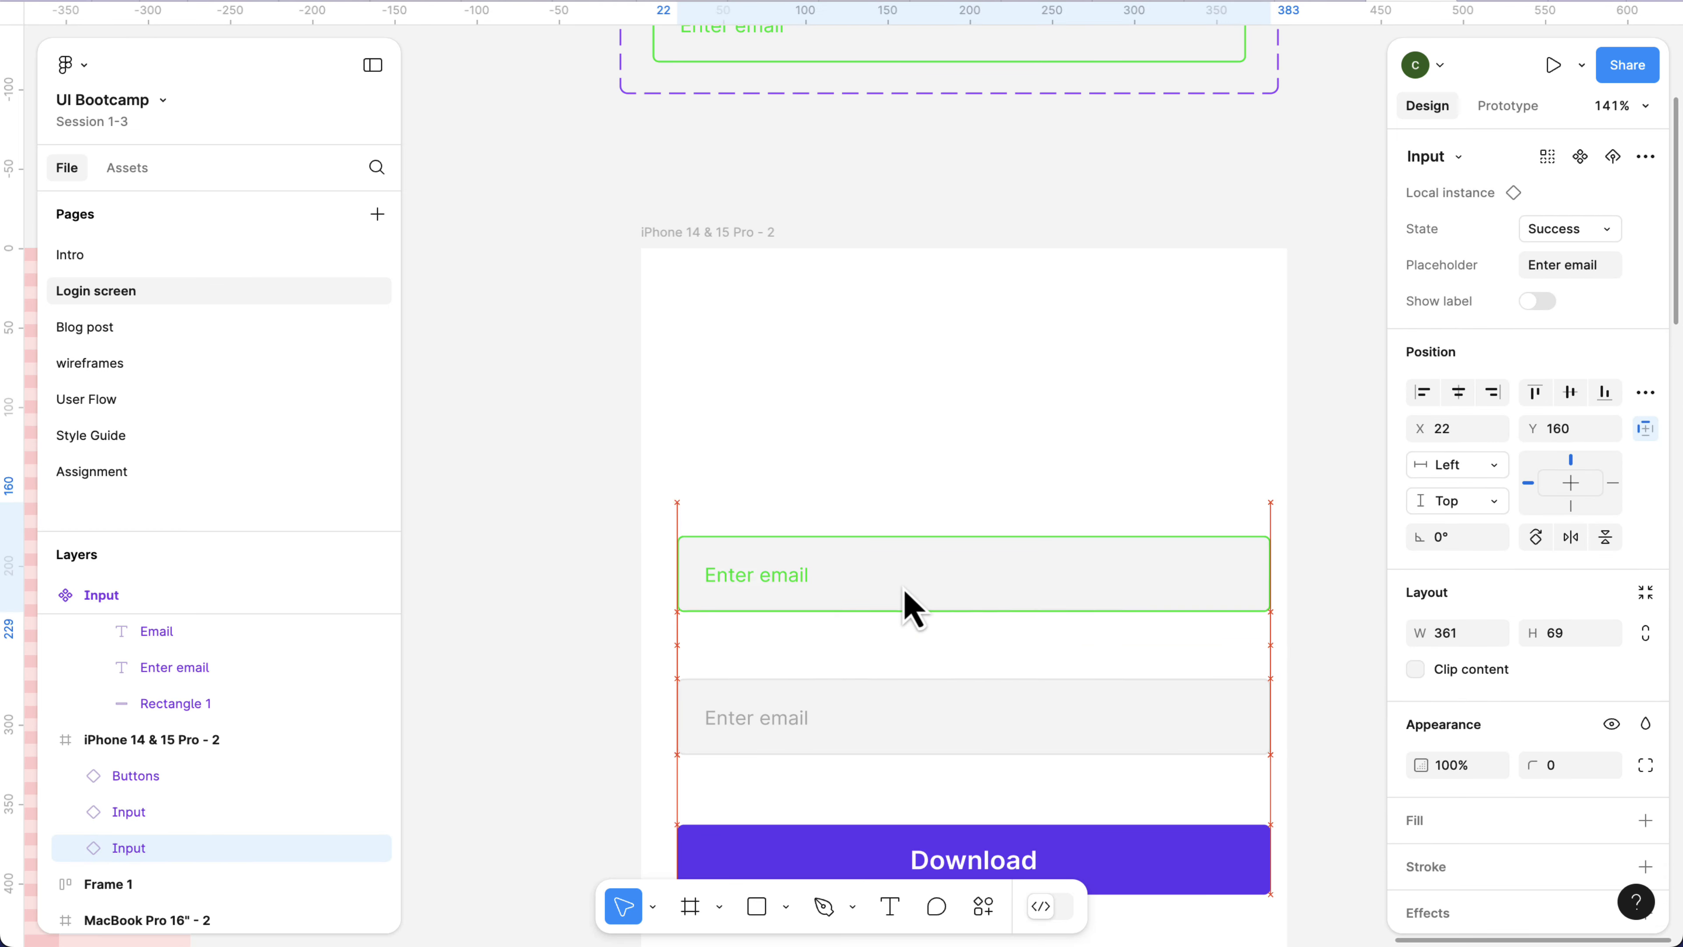
key(shift+Down)
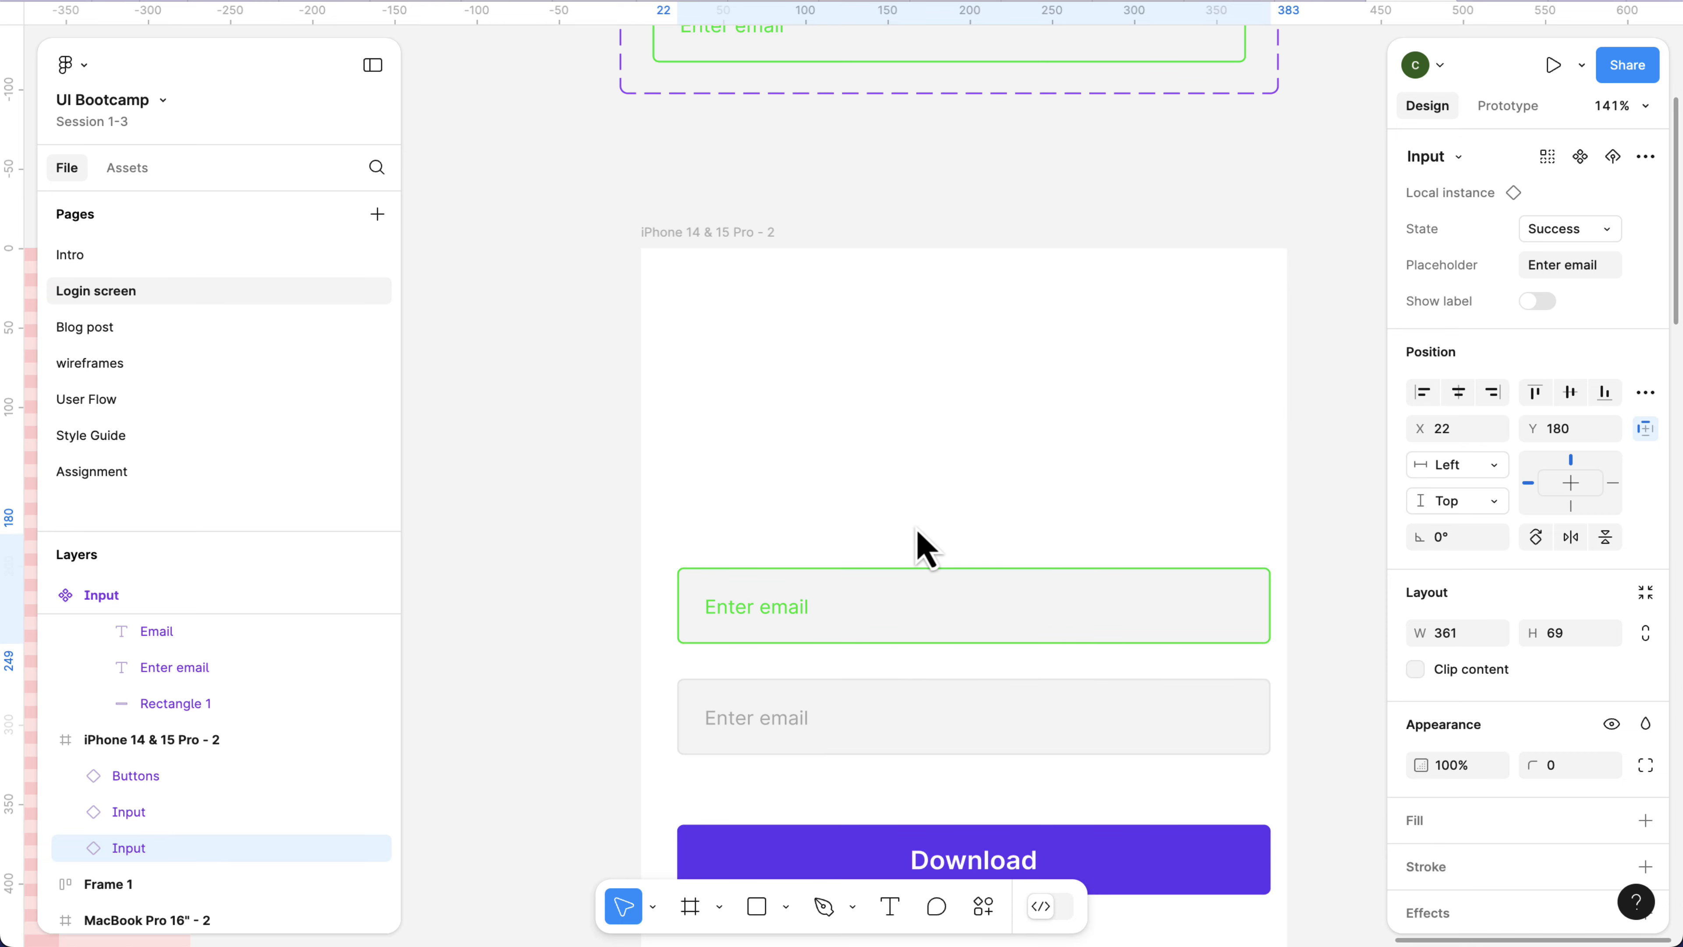
click(907, 460)
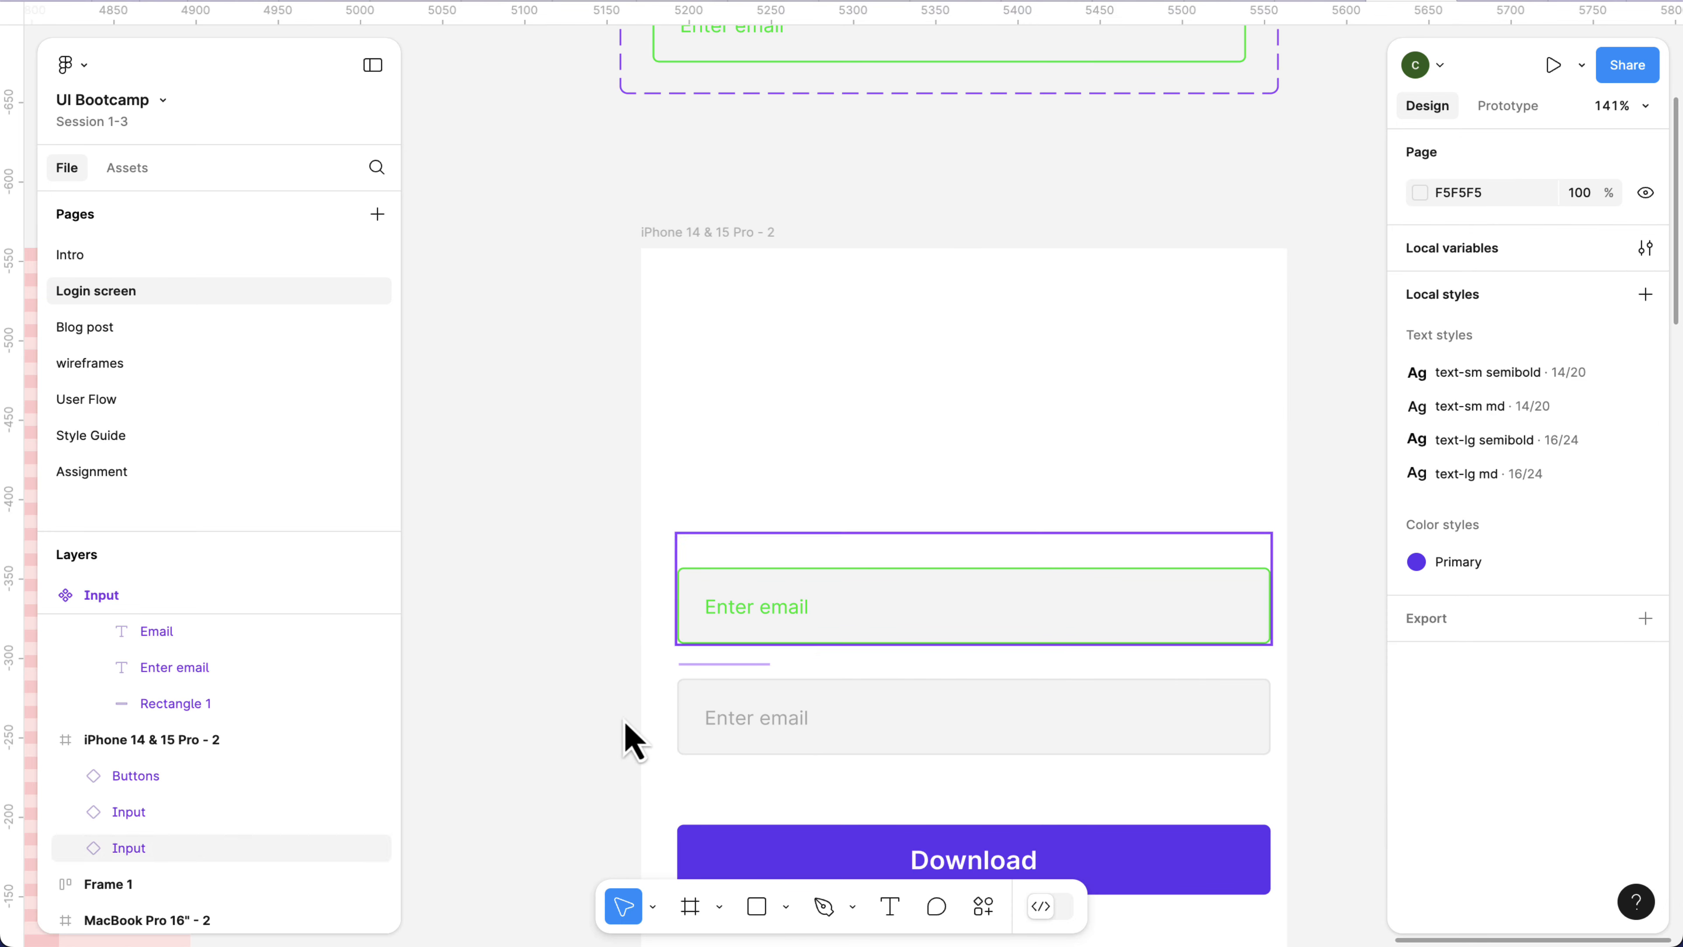
click(810, 757)
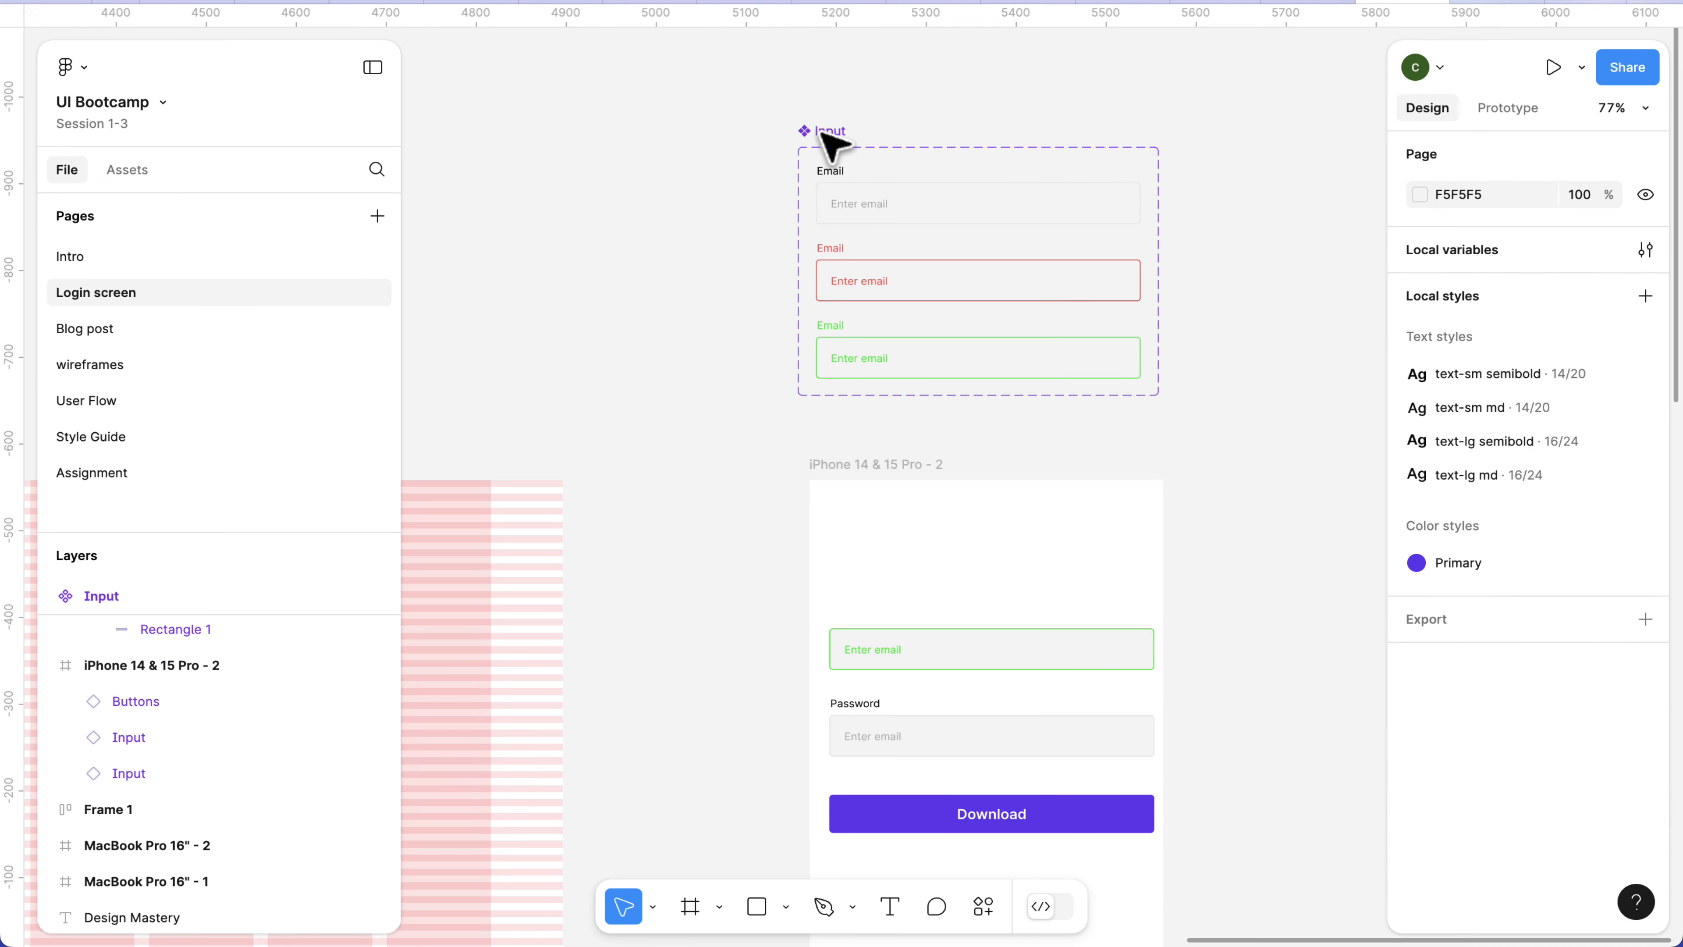
Start creating another property on the Input component set by bringing up the available property types.
click(829, 131)
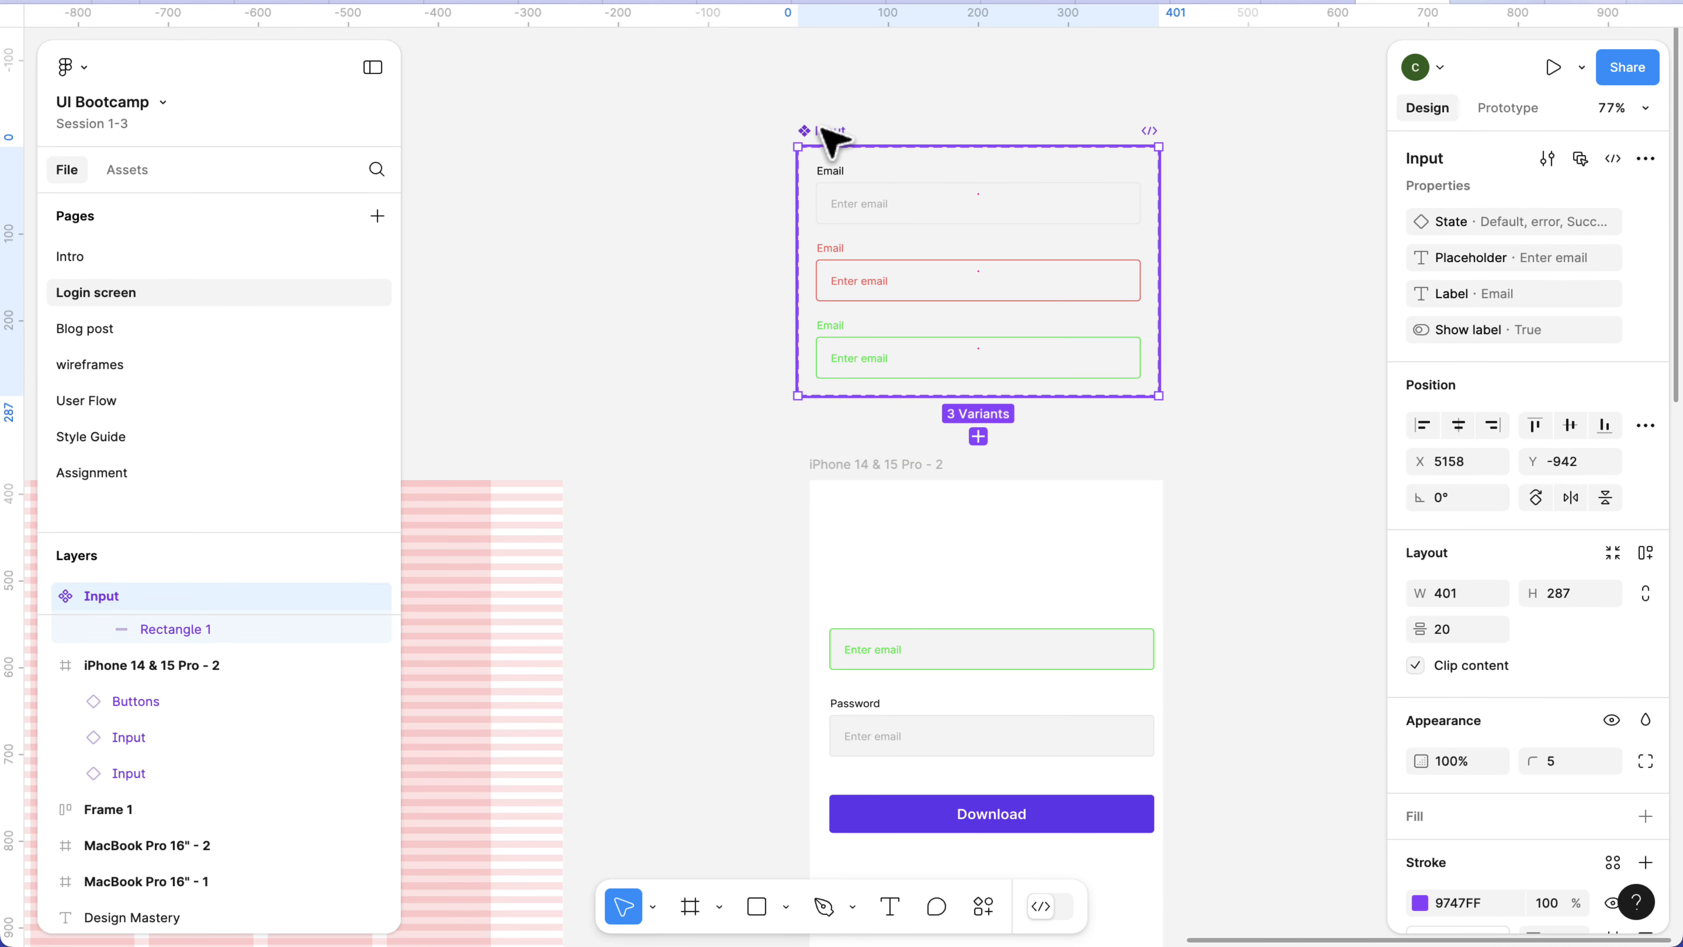
click(1646, 186)
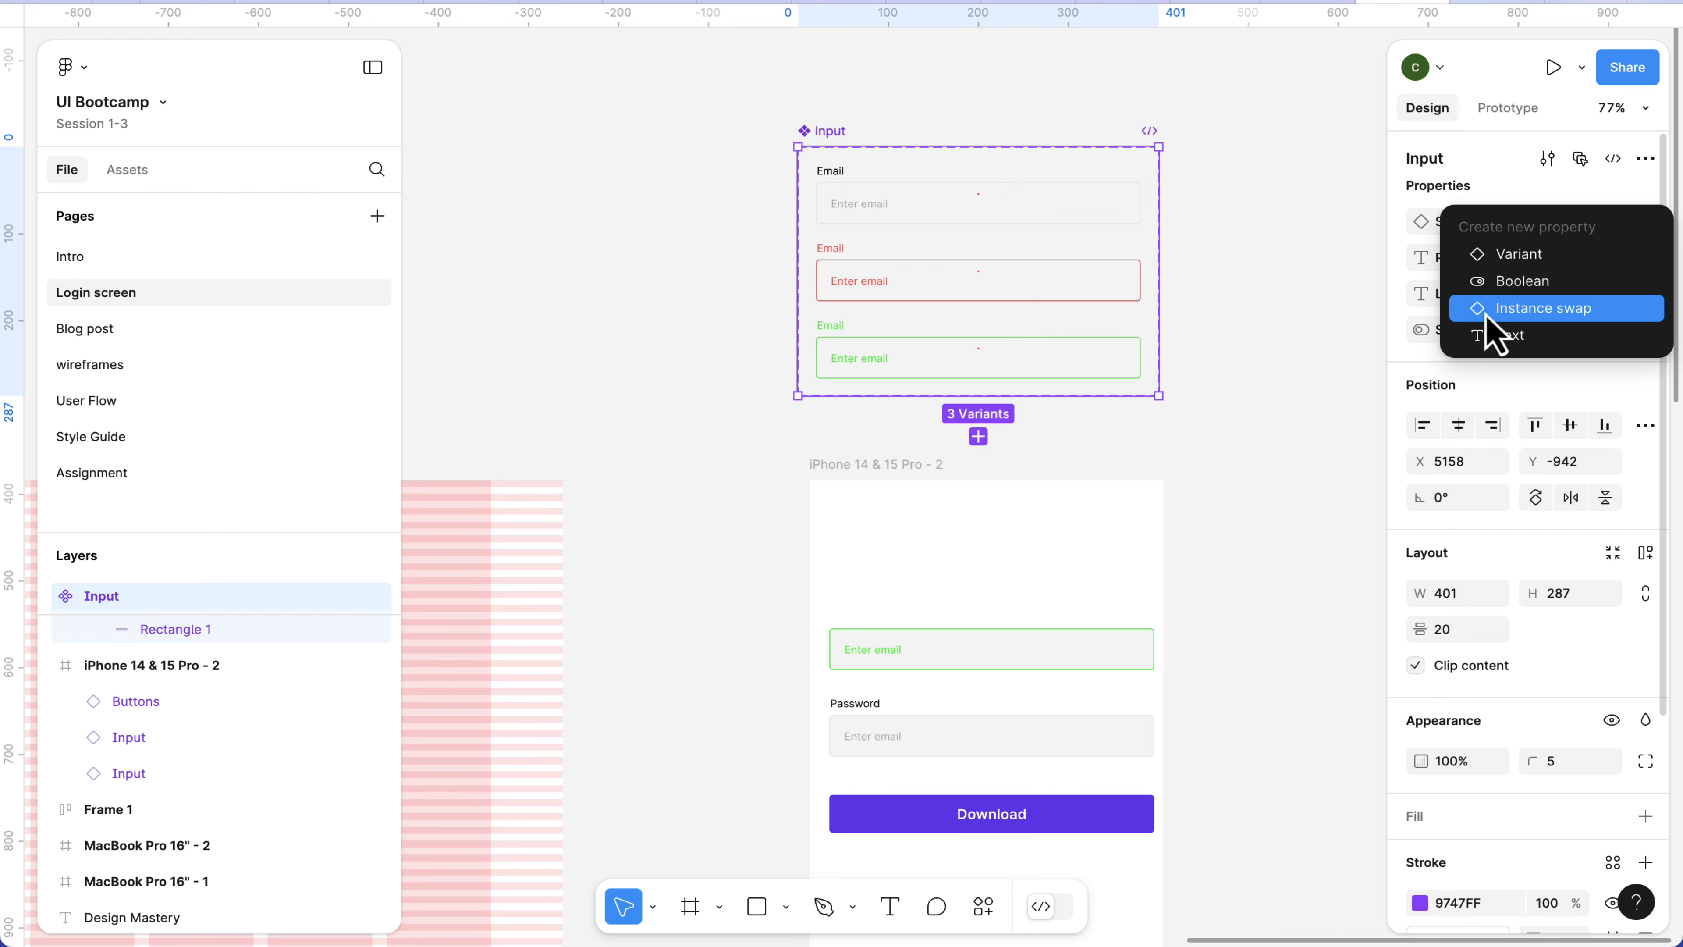
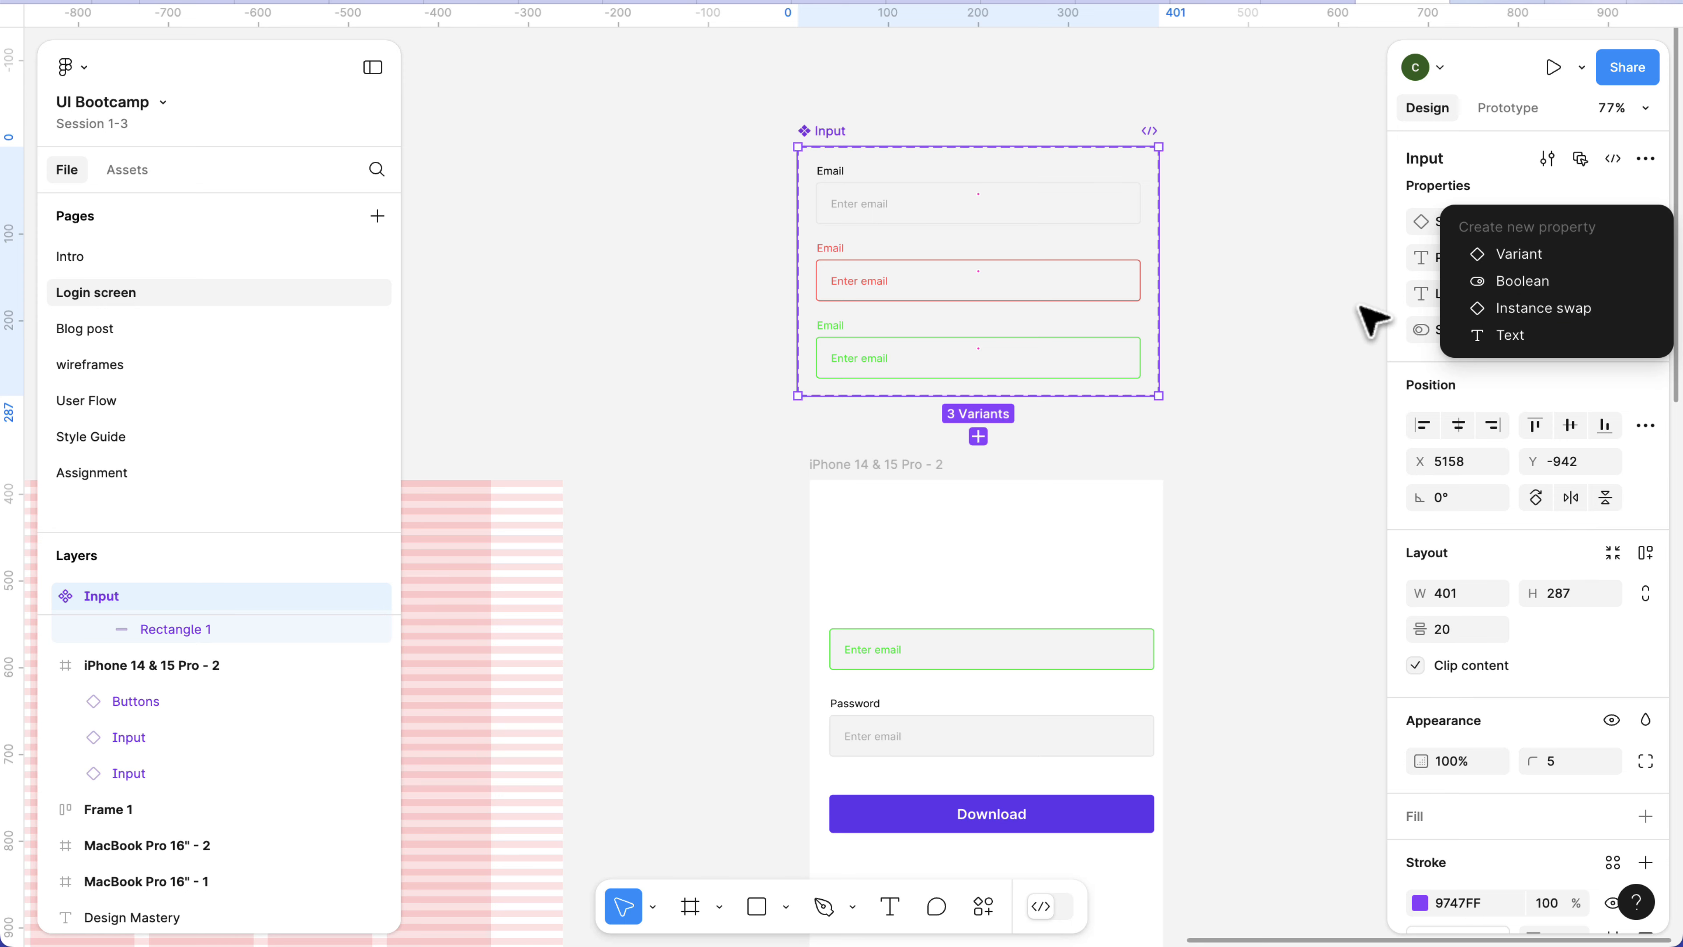
Dismiss the new property choices for the Input component set and launch the Iconify plugin by searching for it.
click(1202, 331)
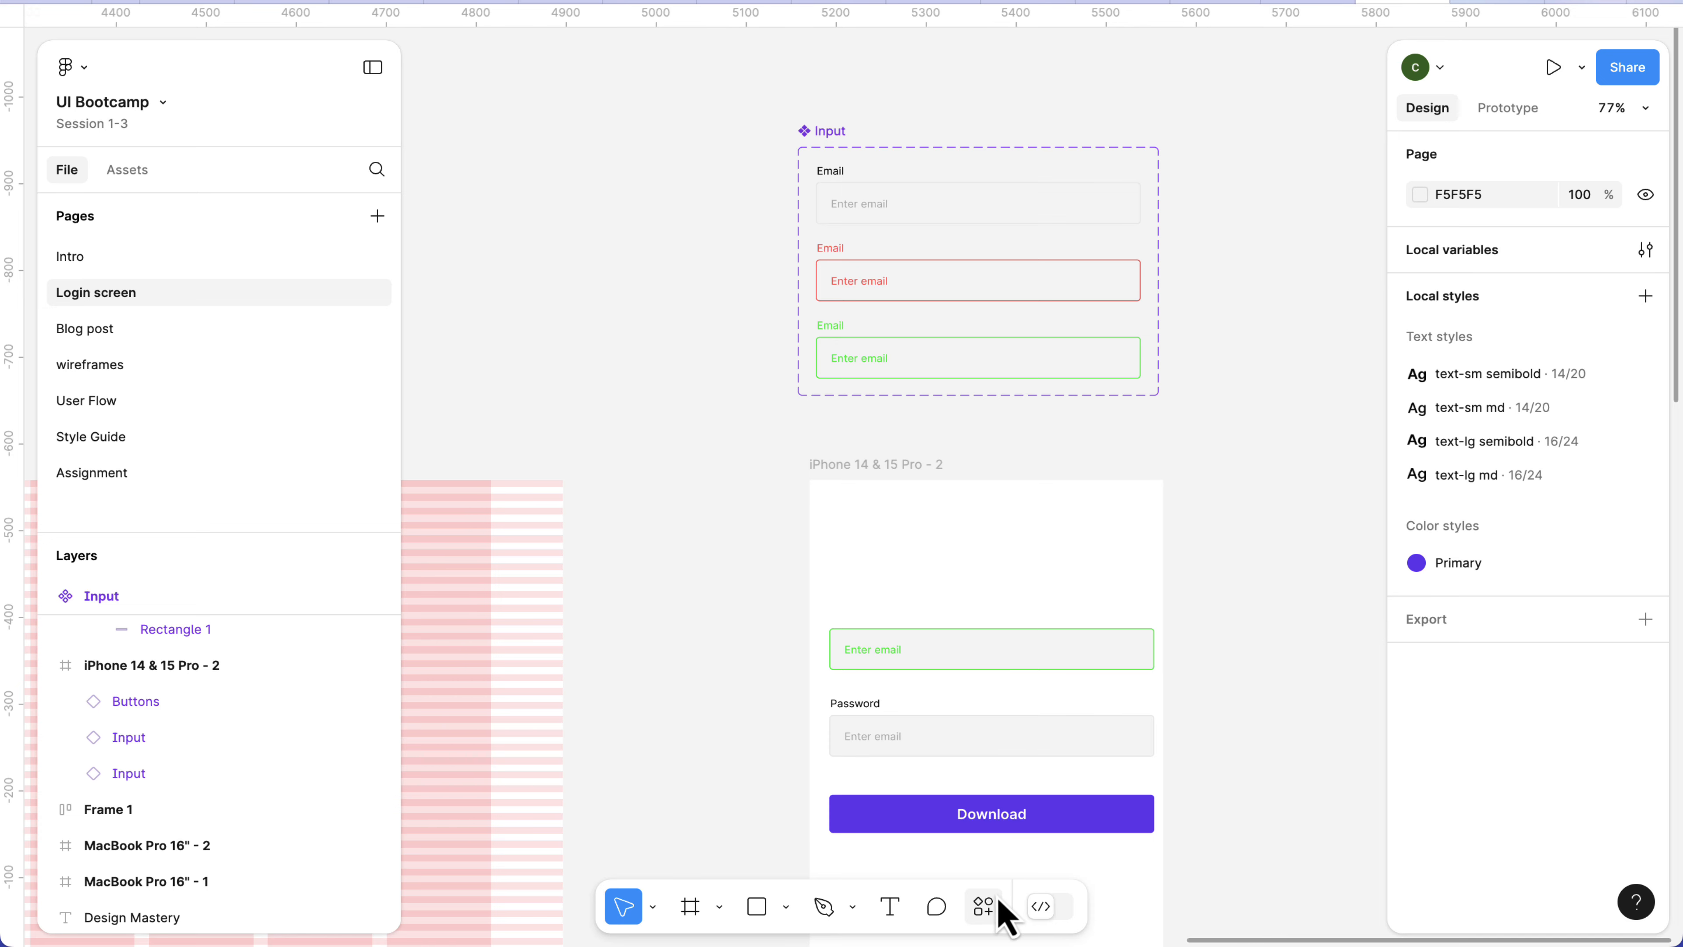
click(985, 906)
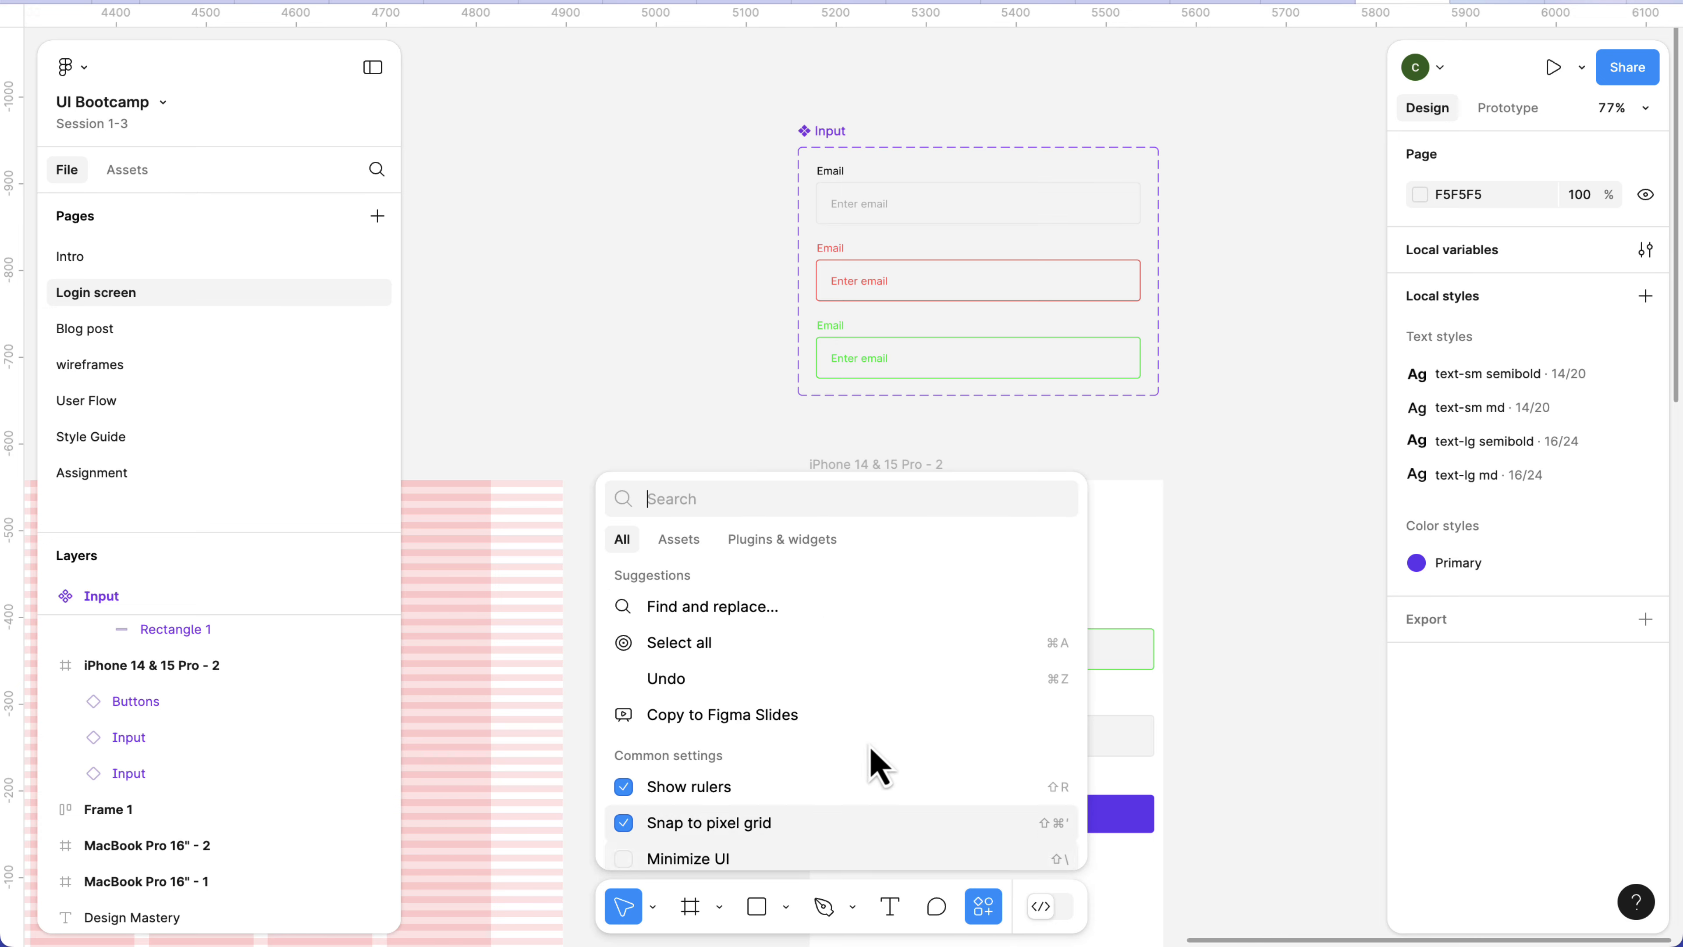
click(787, 543)
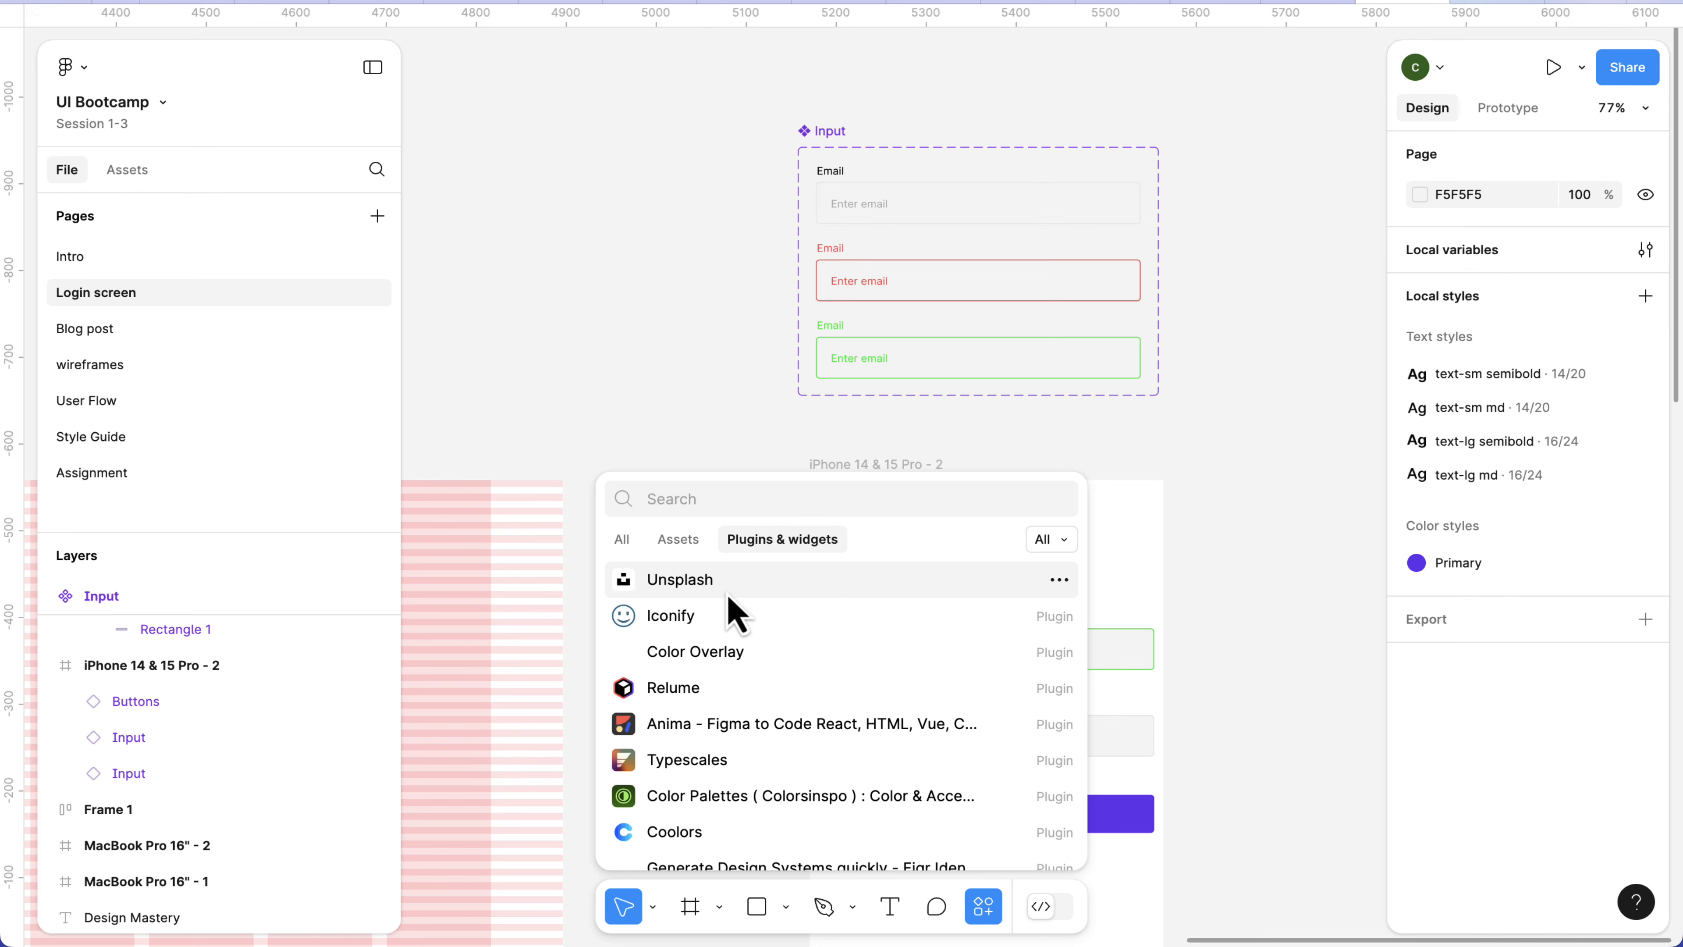
text(iconify)
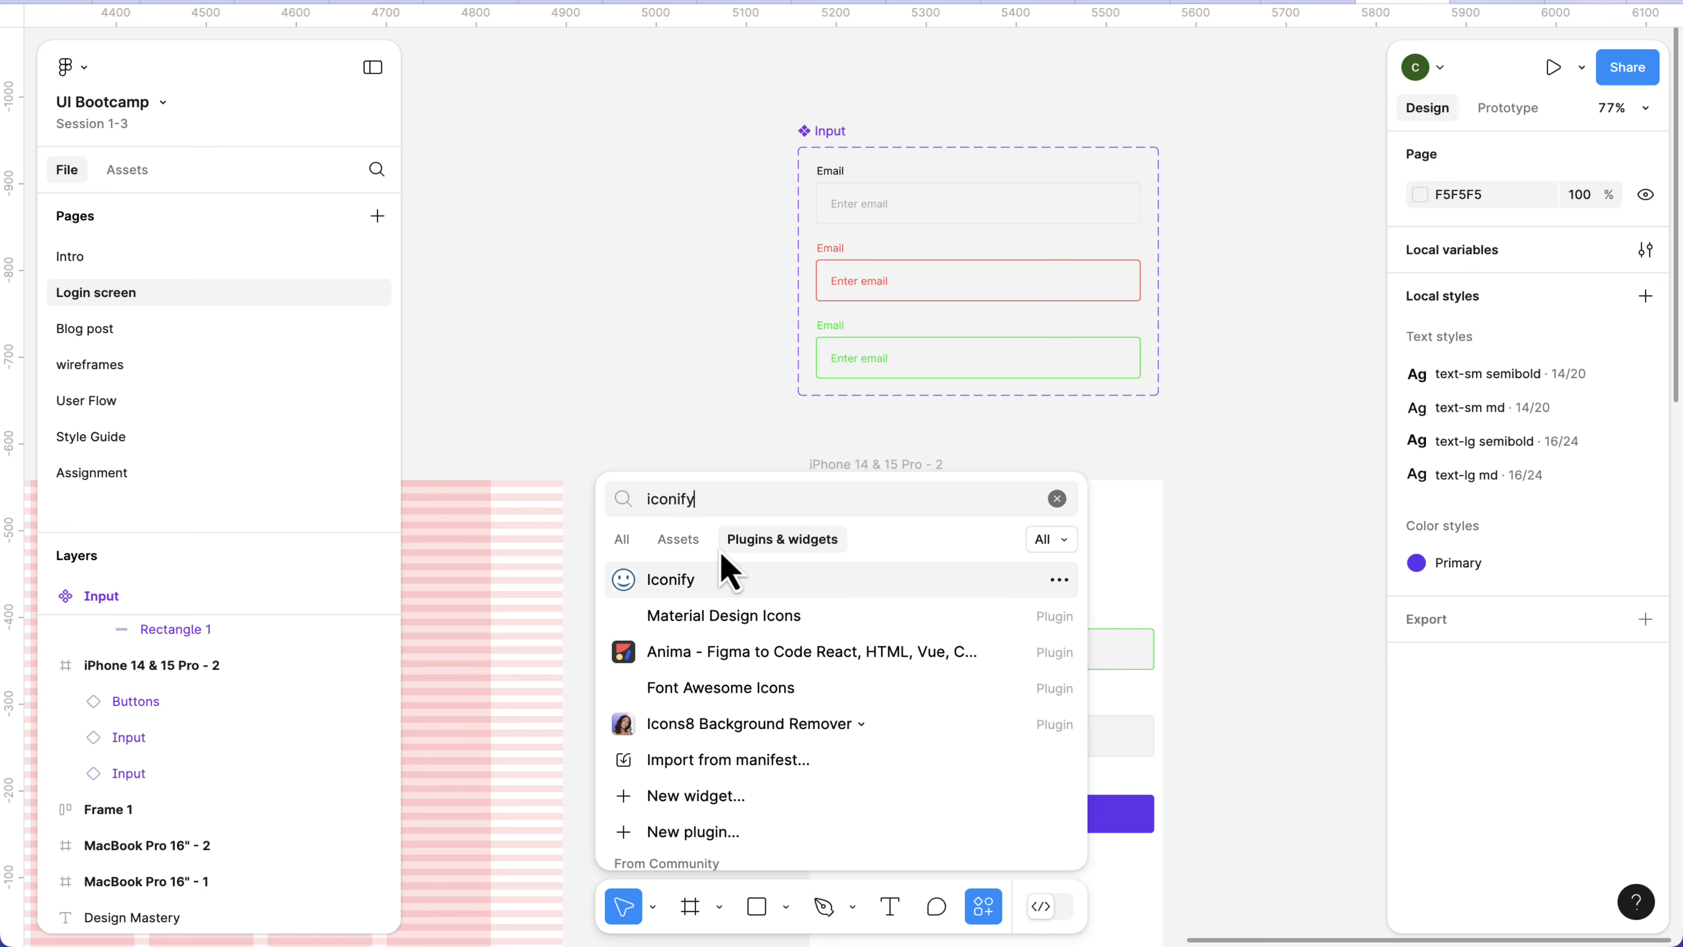
key(Escape)
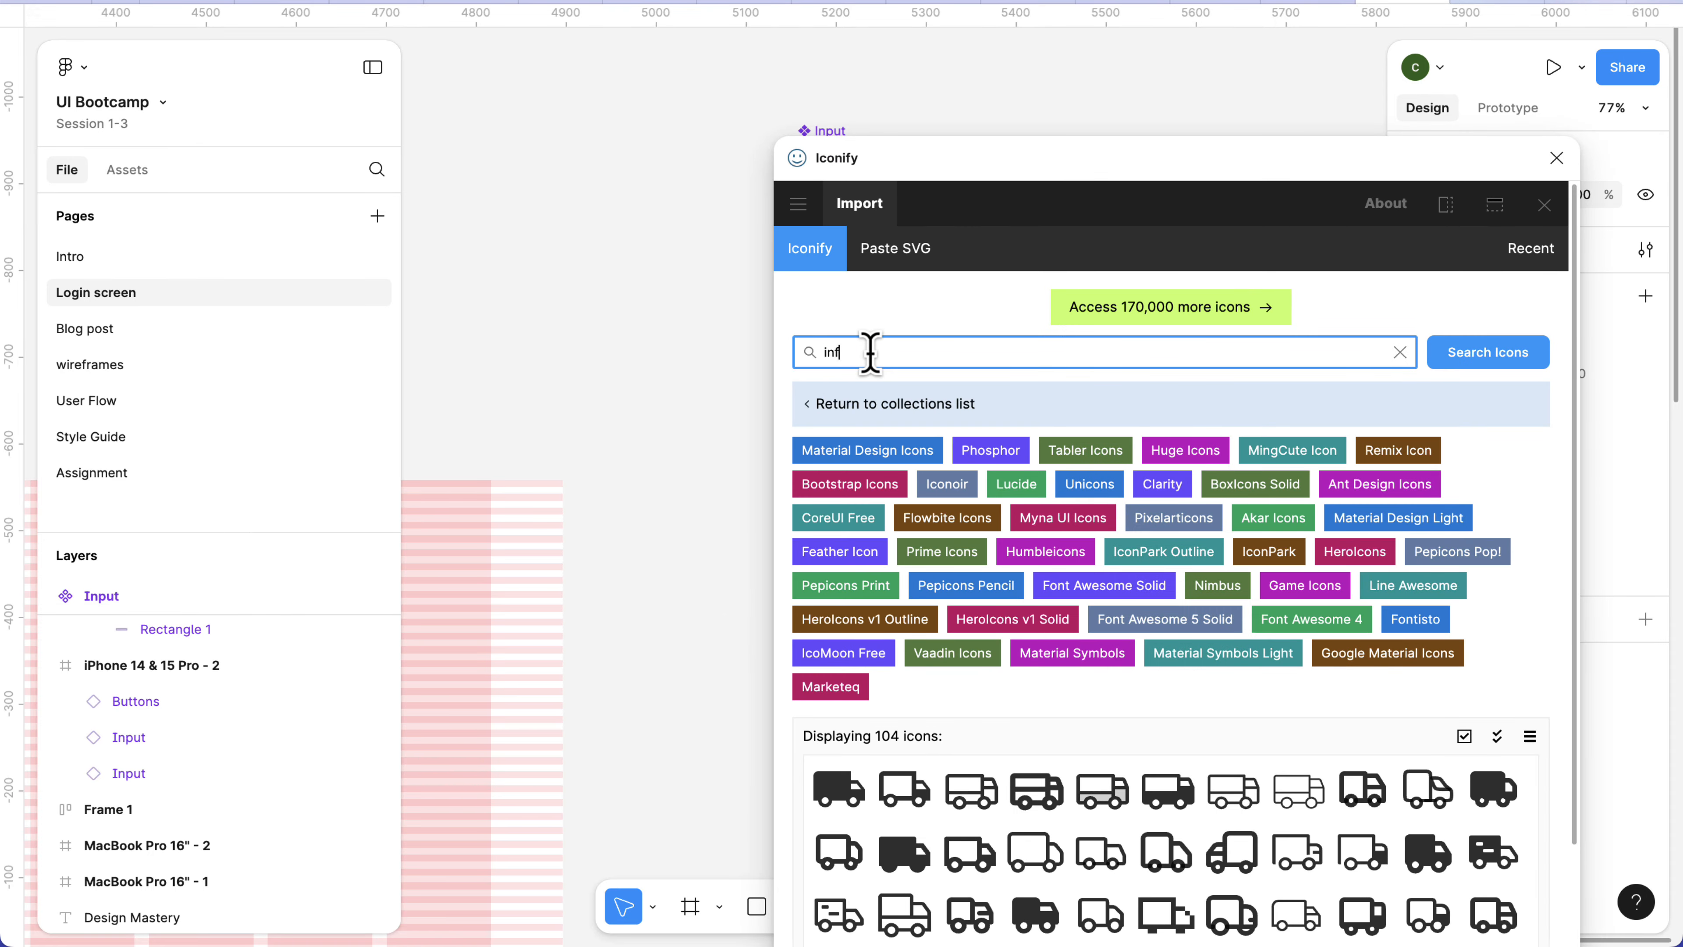
Search Iconify for "info" and place the outlined Material Symbols info icon on the empty canvas beside the Input component set.
key(Return)
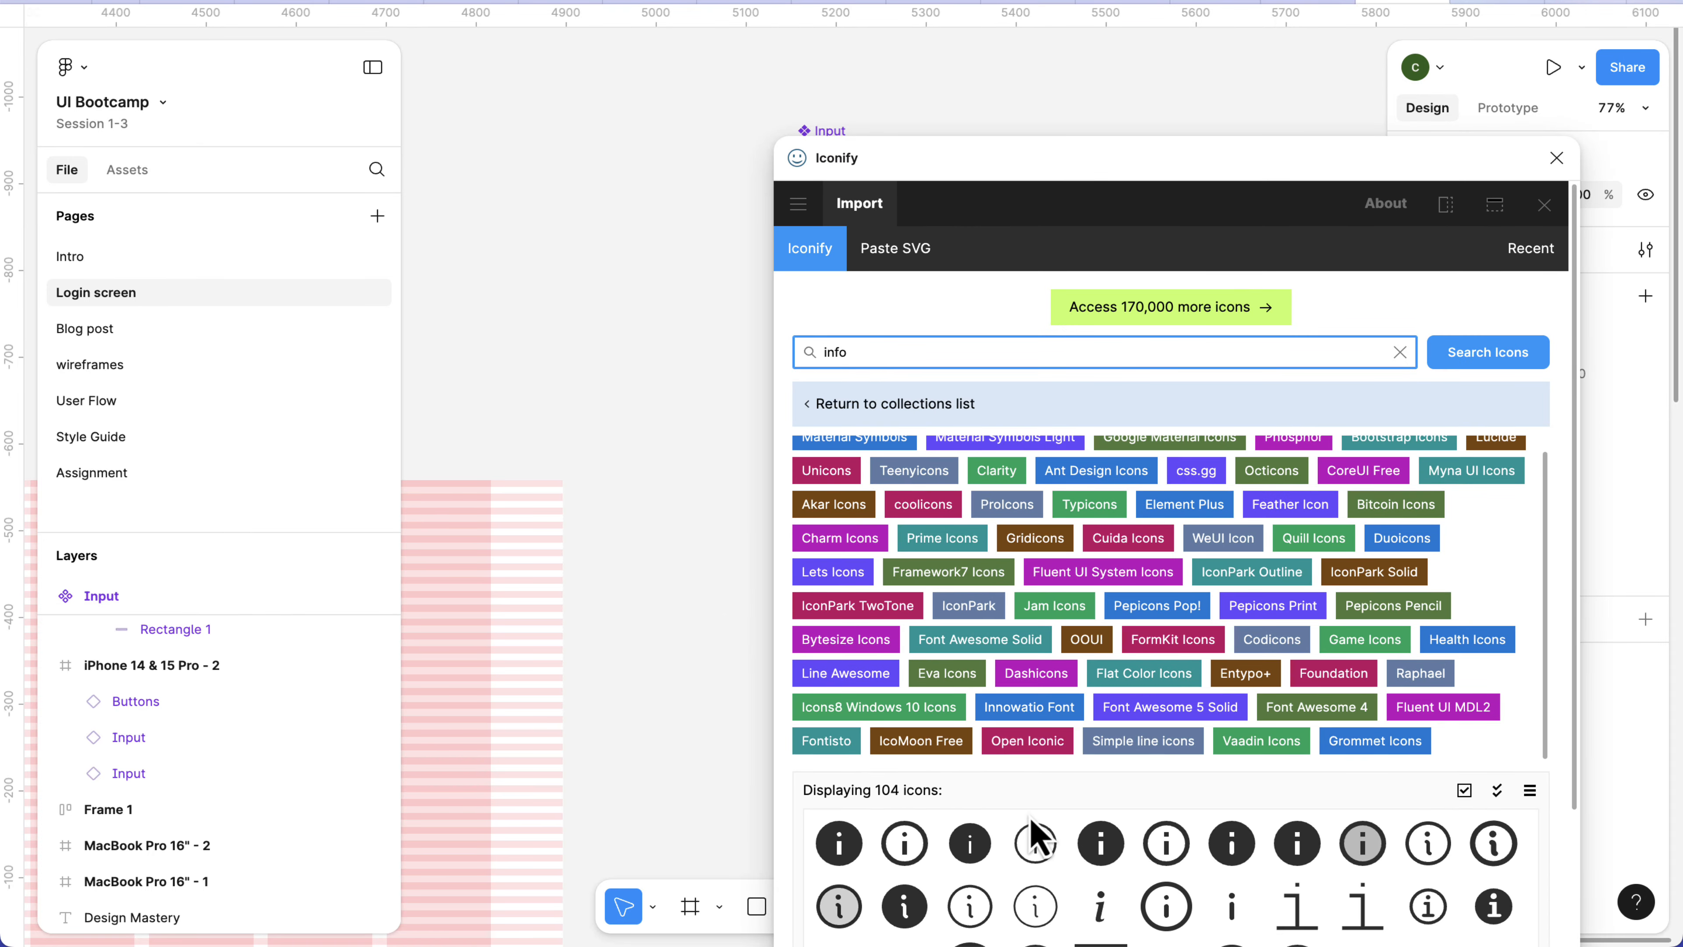
scroll(970, 725, down, 3)
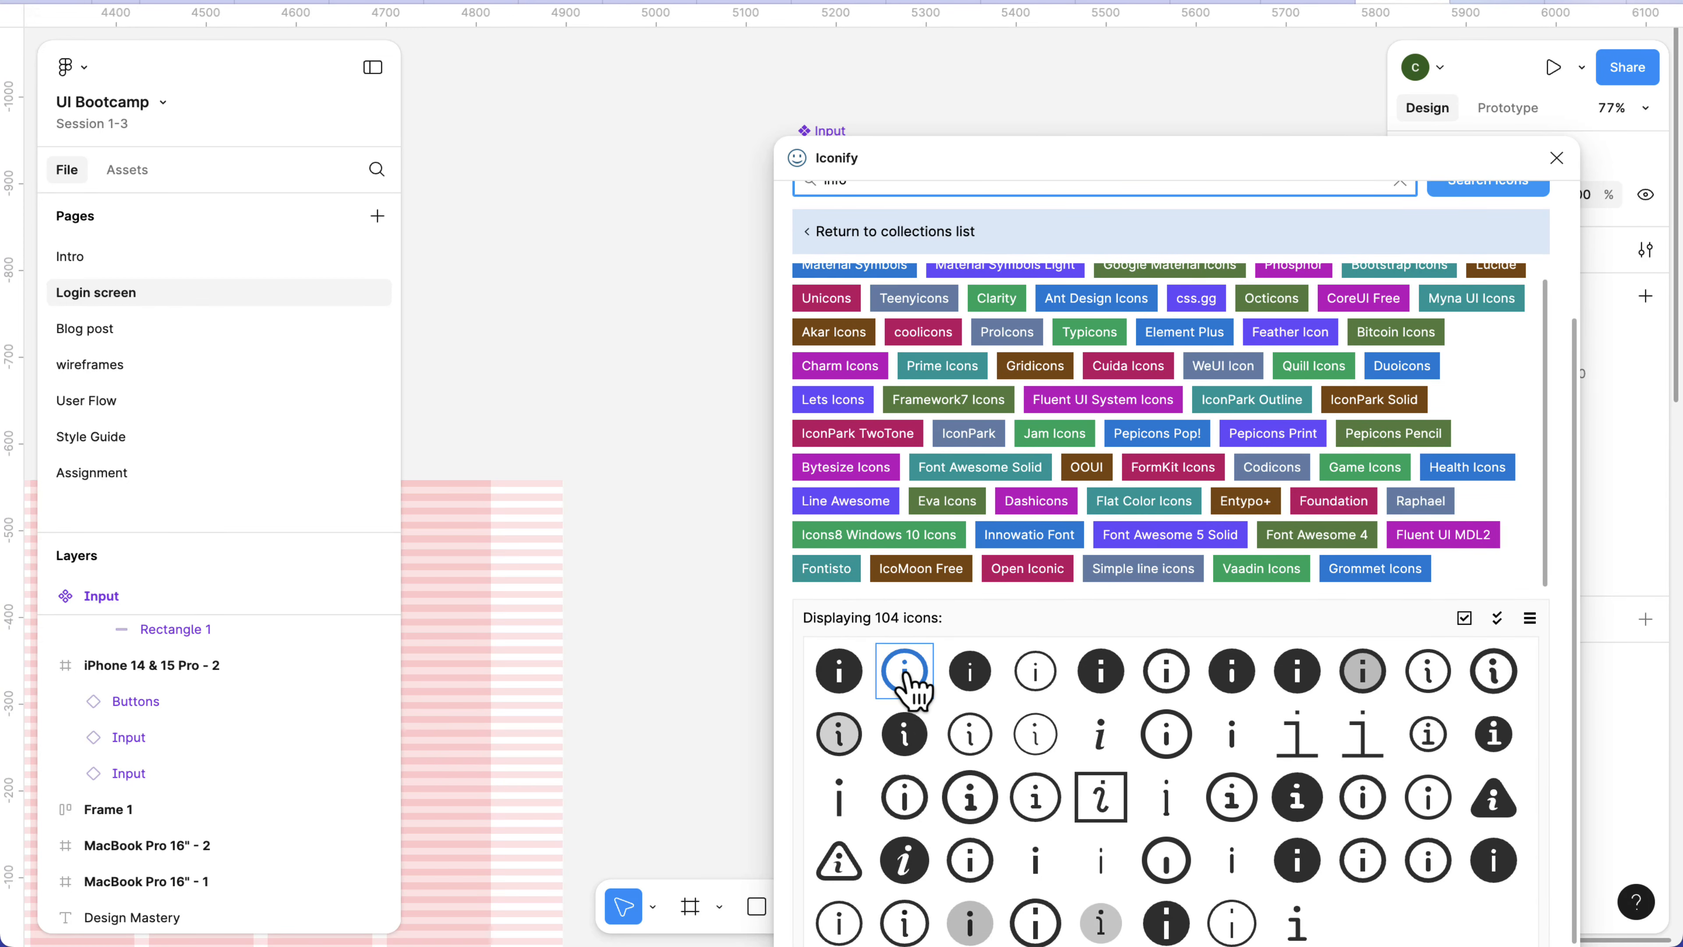
drag(913, 689, 590, 241)
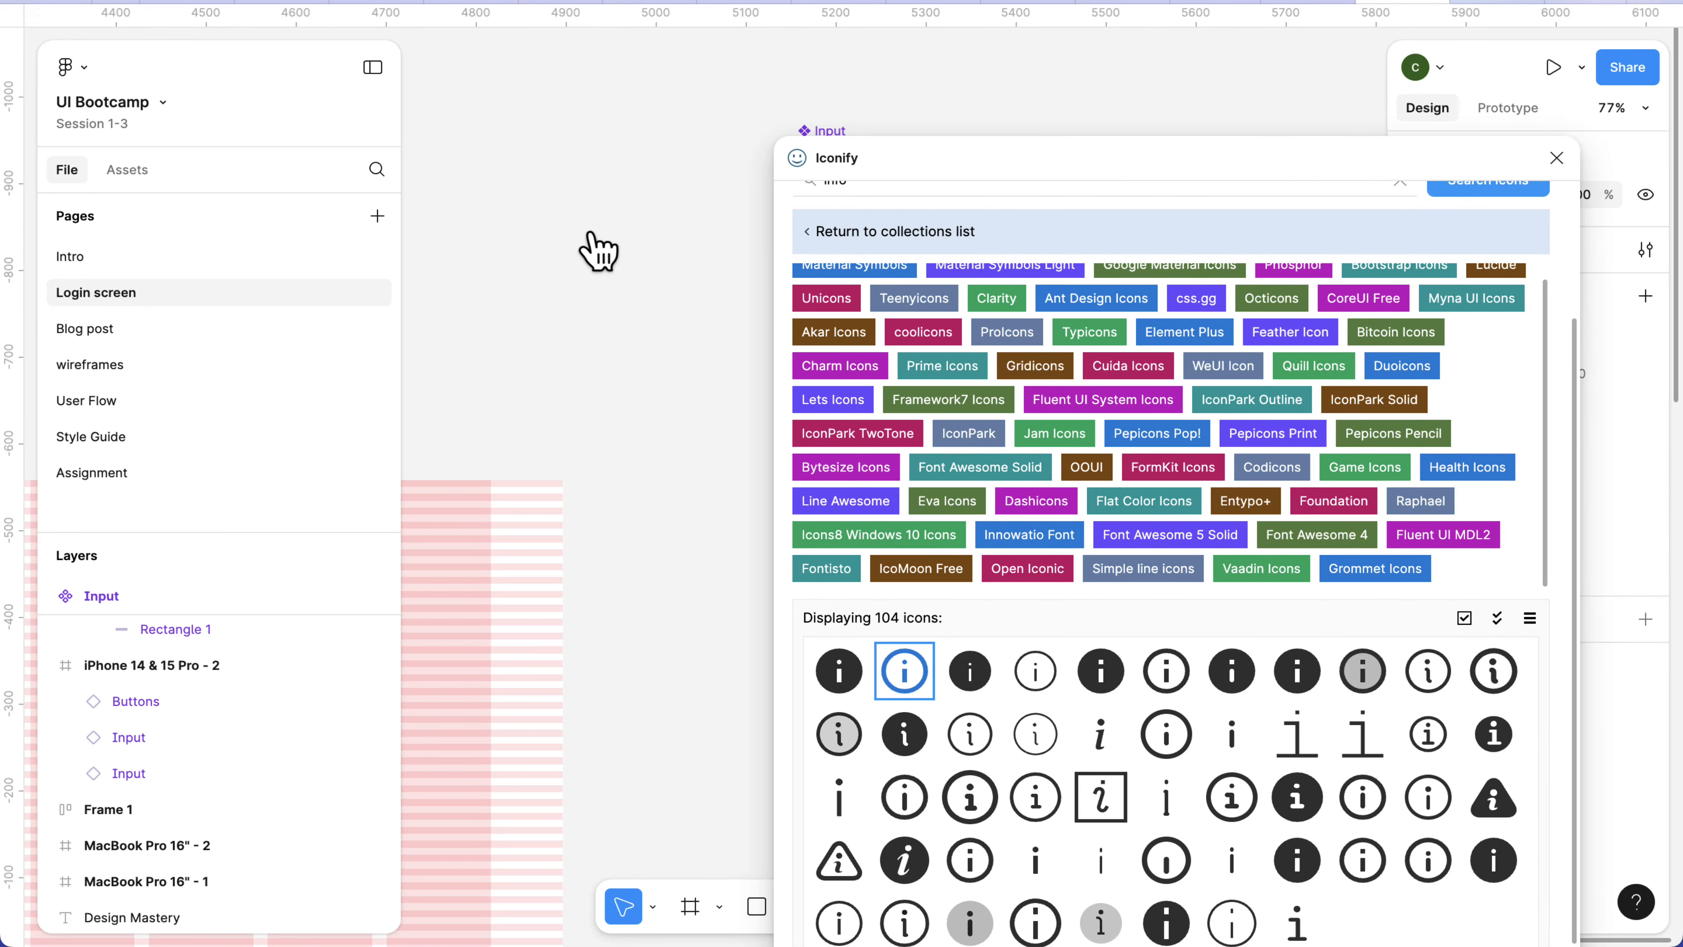
Search Iconify for "eye" and place the filled mdi:eye icon on the canvas below the info icon.
scroll(597, 250, up, 5)
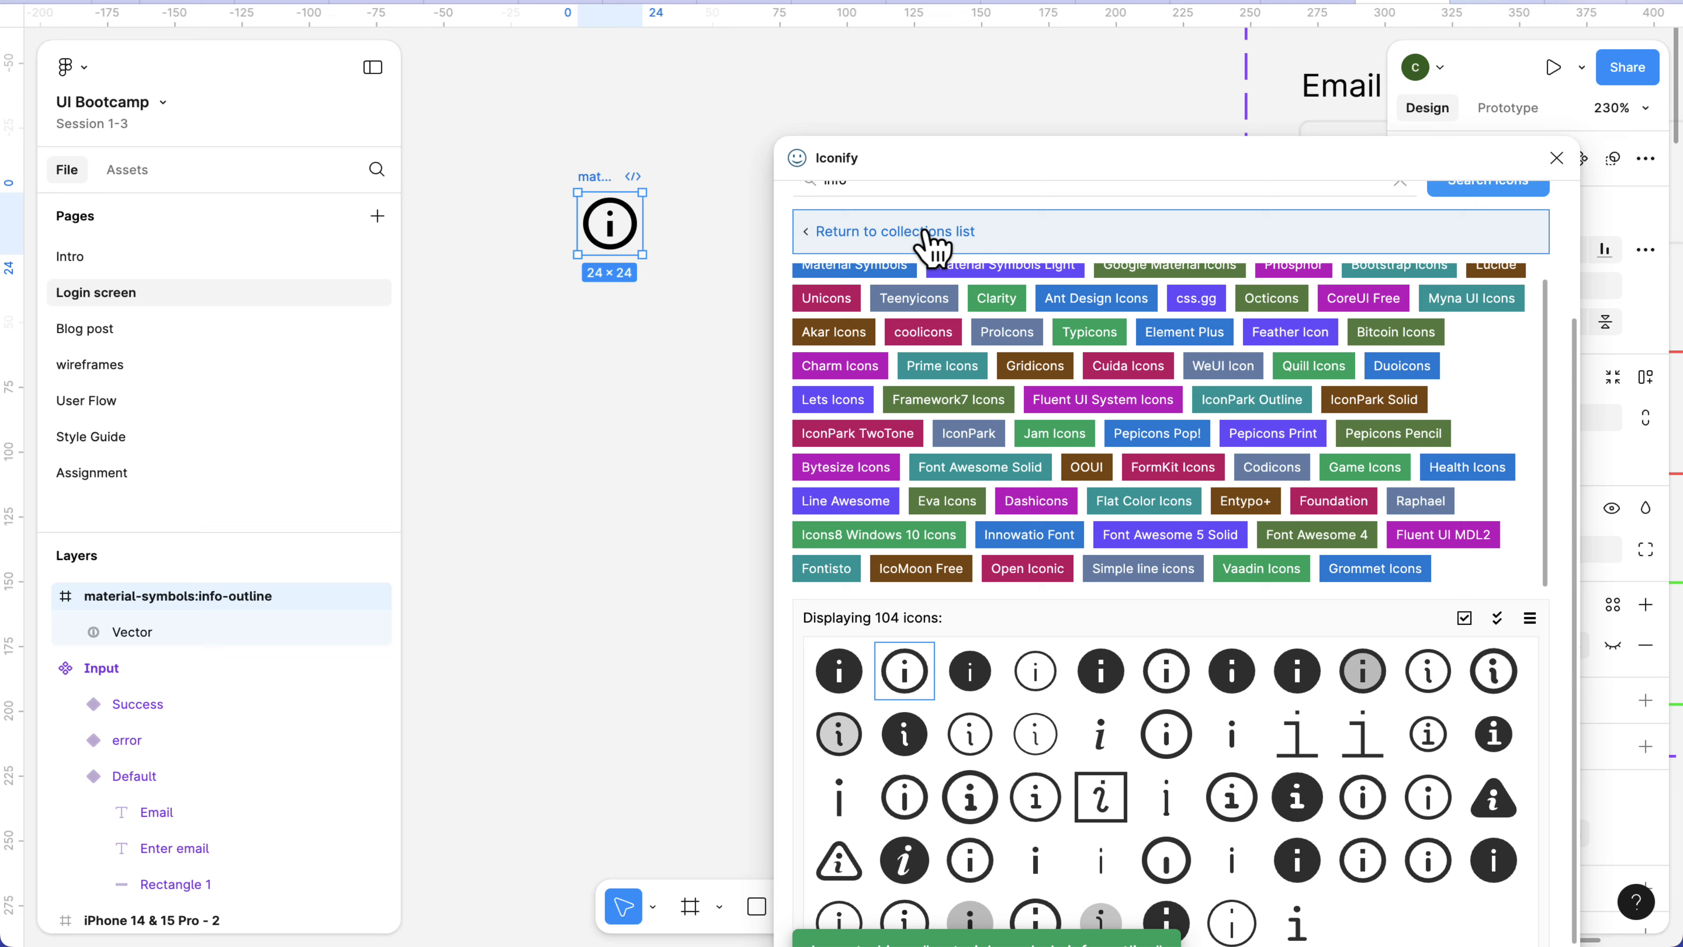
scroll(931, 242, up, 3)
click(885, 345)
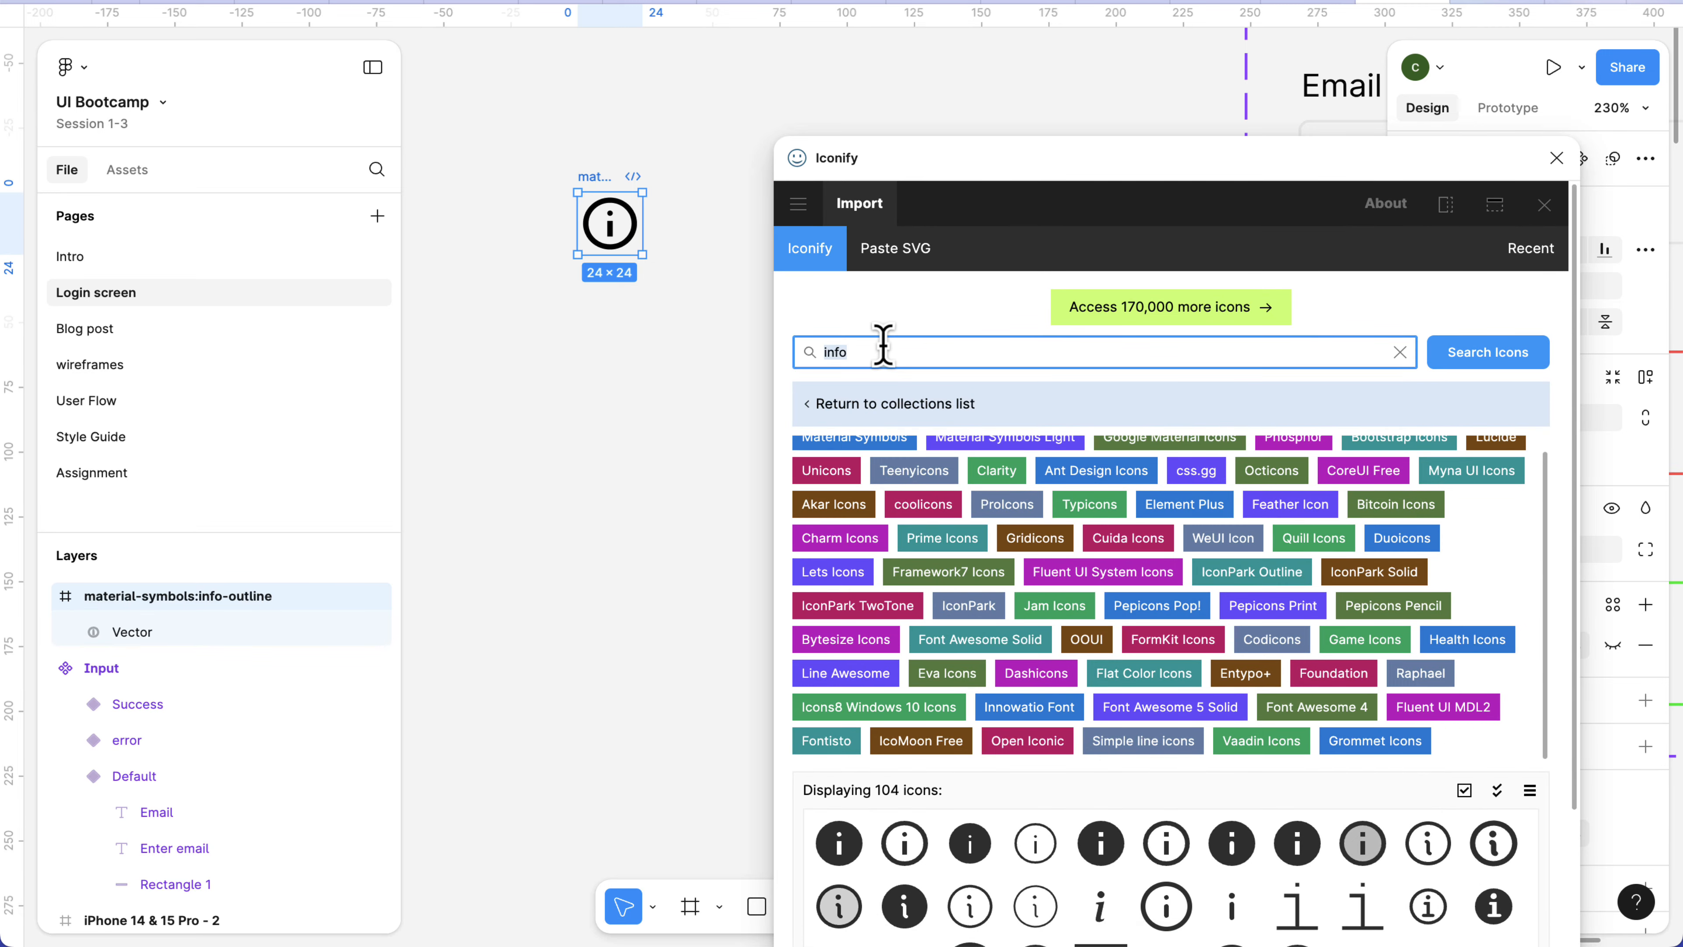
key(Return)
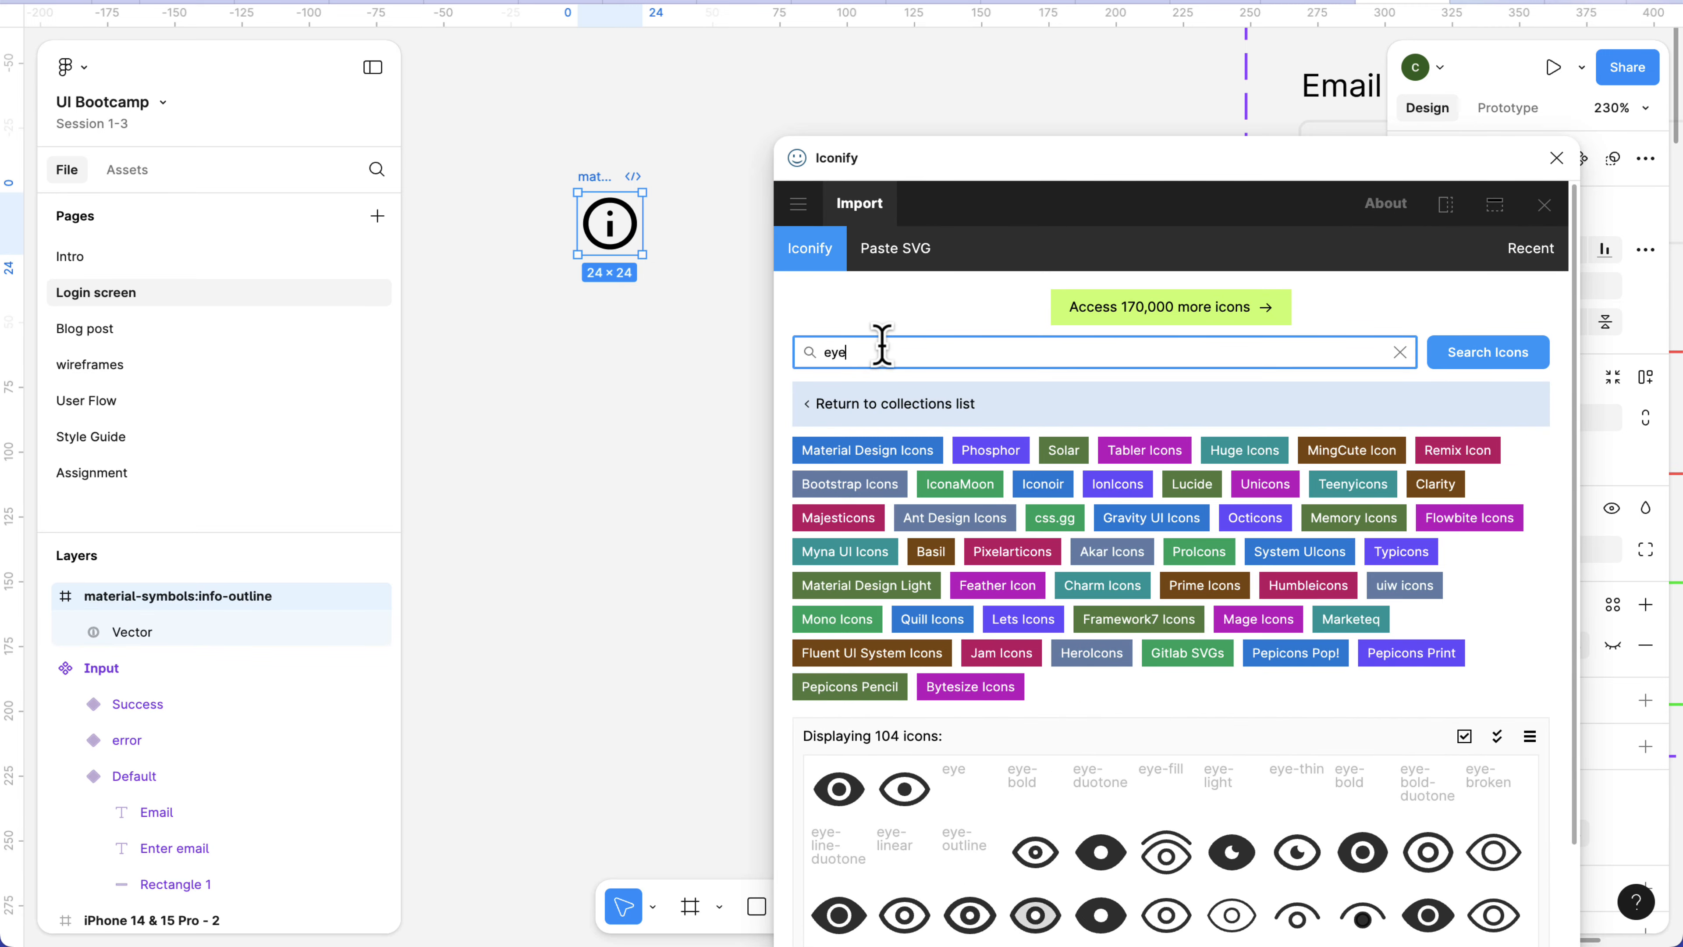
scroll(981, 862, down, 3)
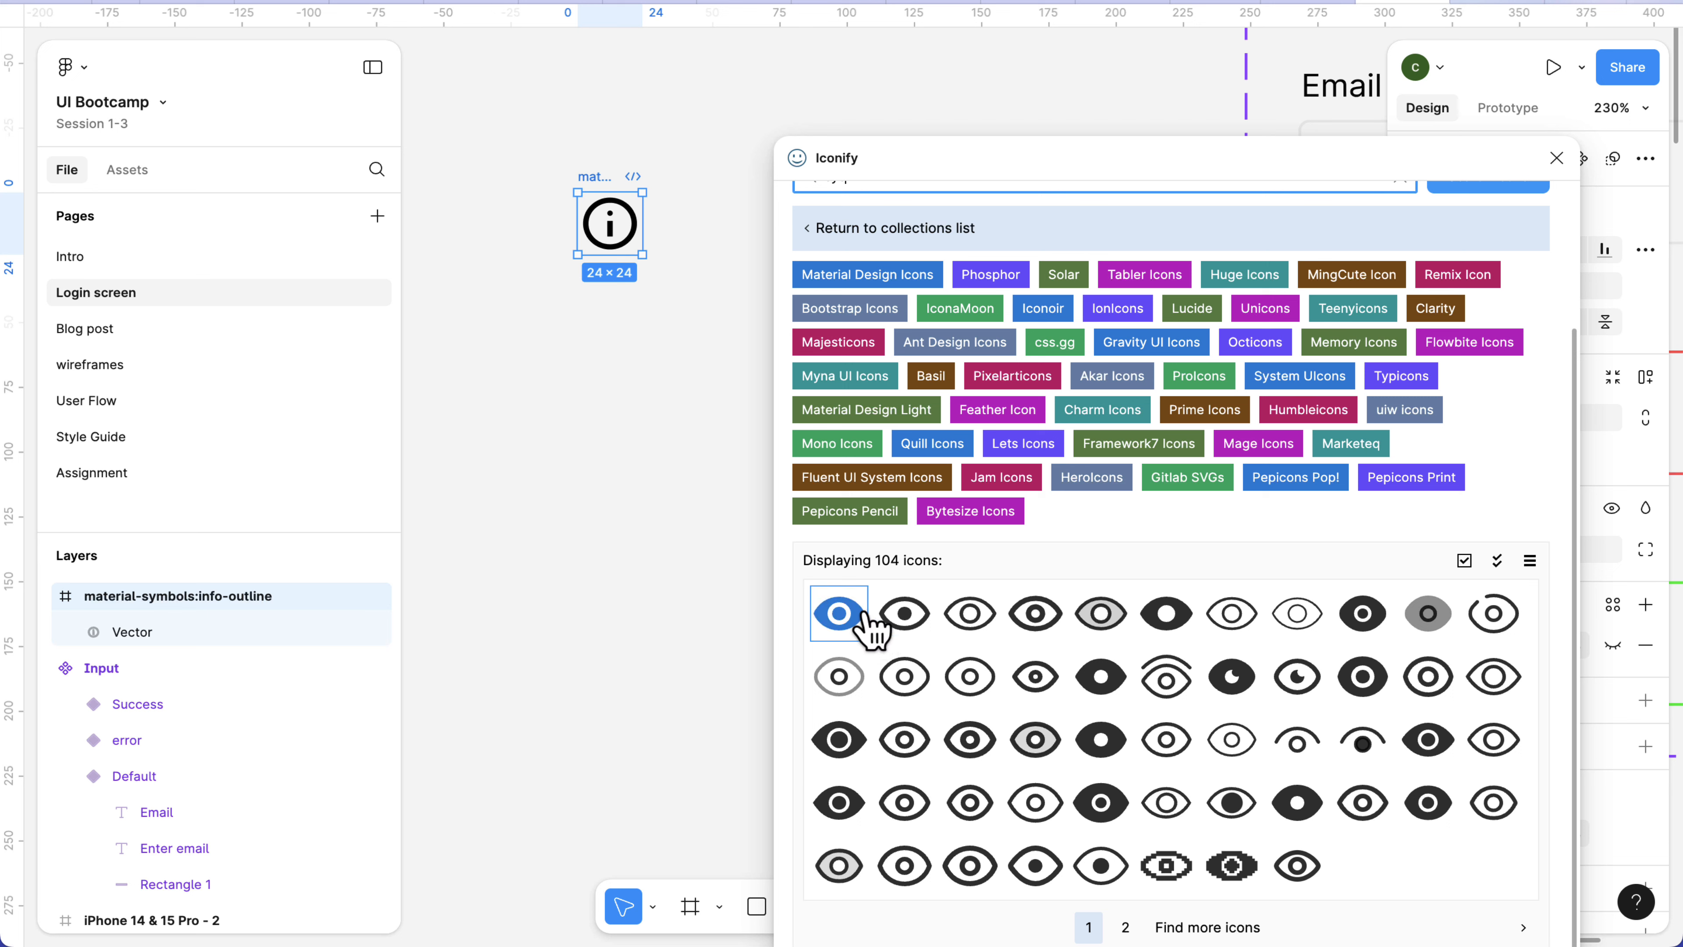
drag(865, 620, 571, 376)
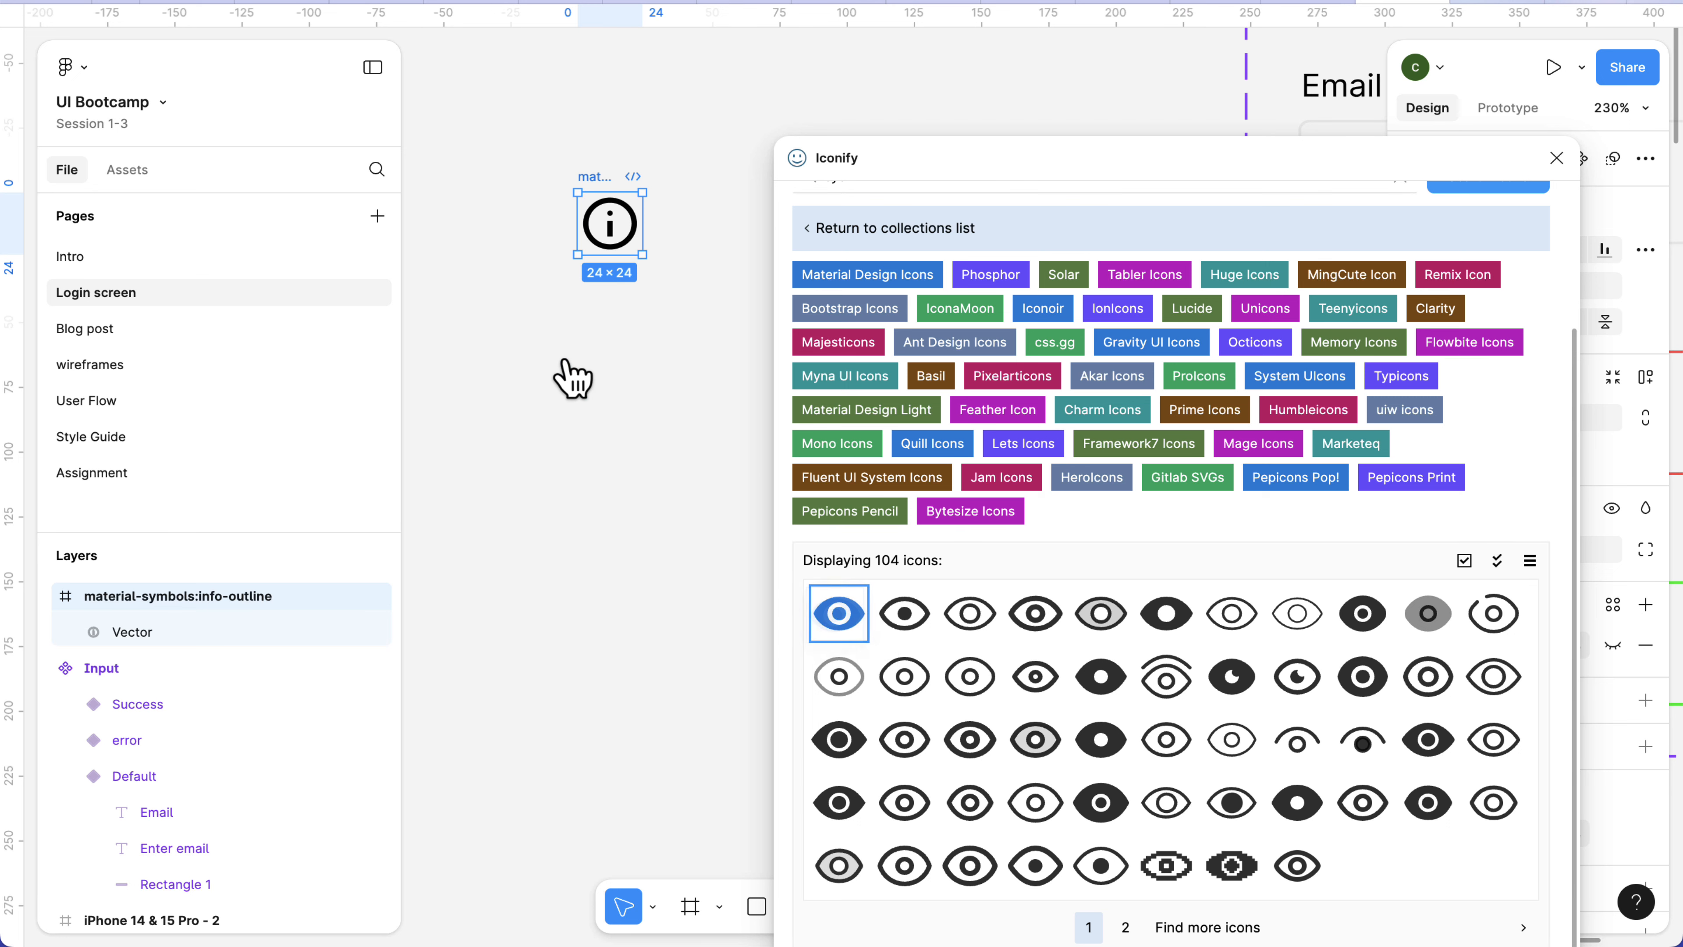
Search Iconify for "mdi:eye", place the mdi:eye-off icon below the eye icon, and close the plugin.
scroll(899, 239, up, 3)
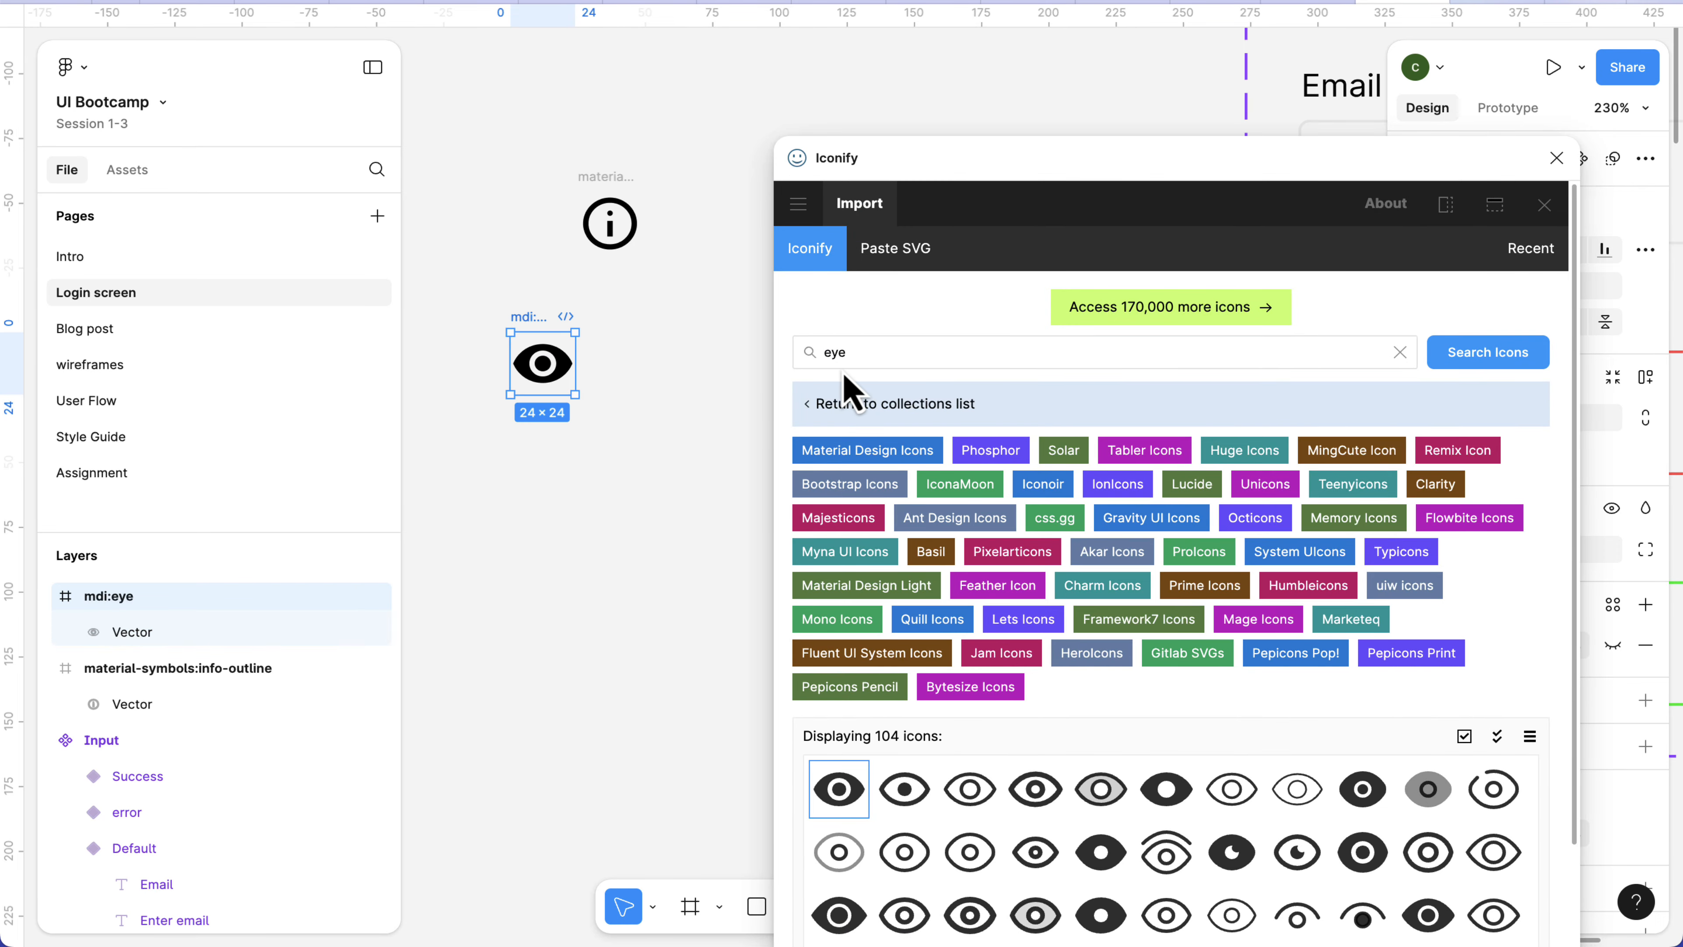
click(879, 351)
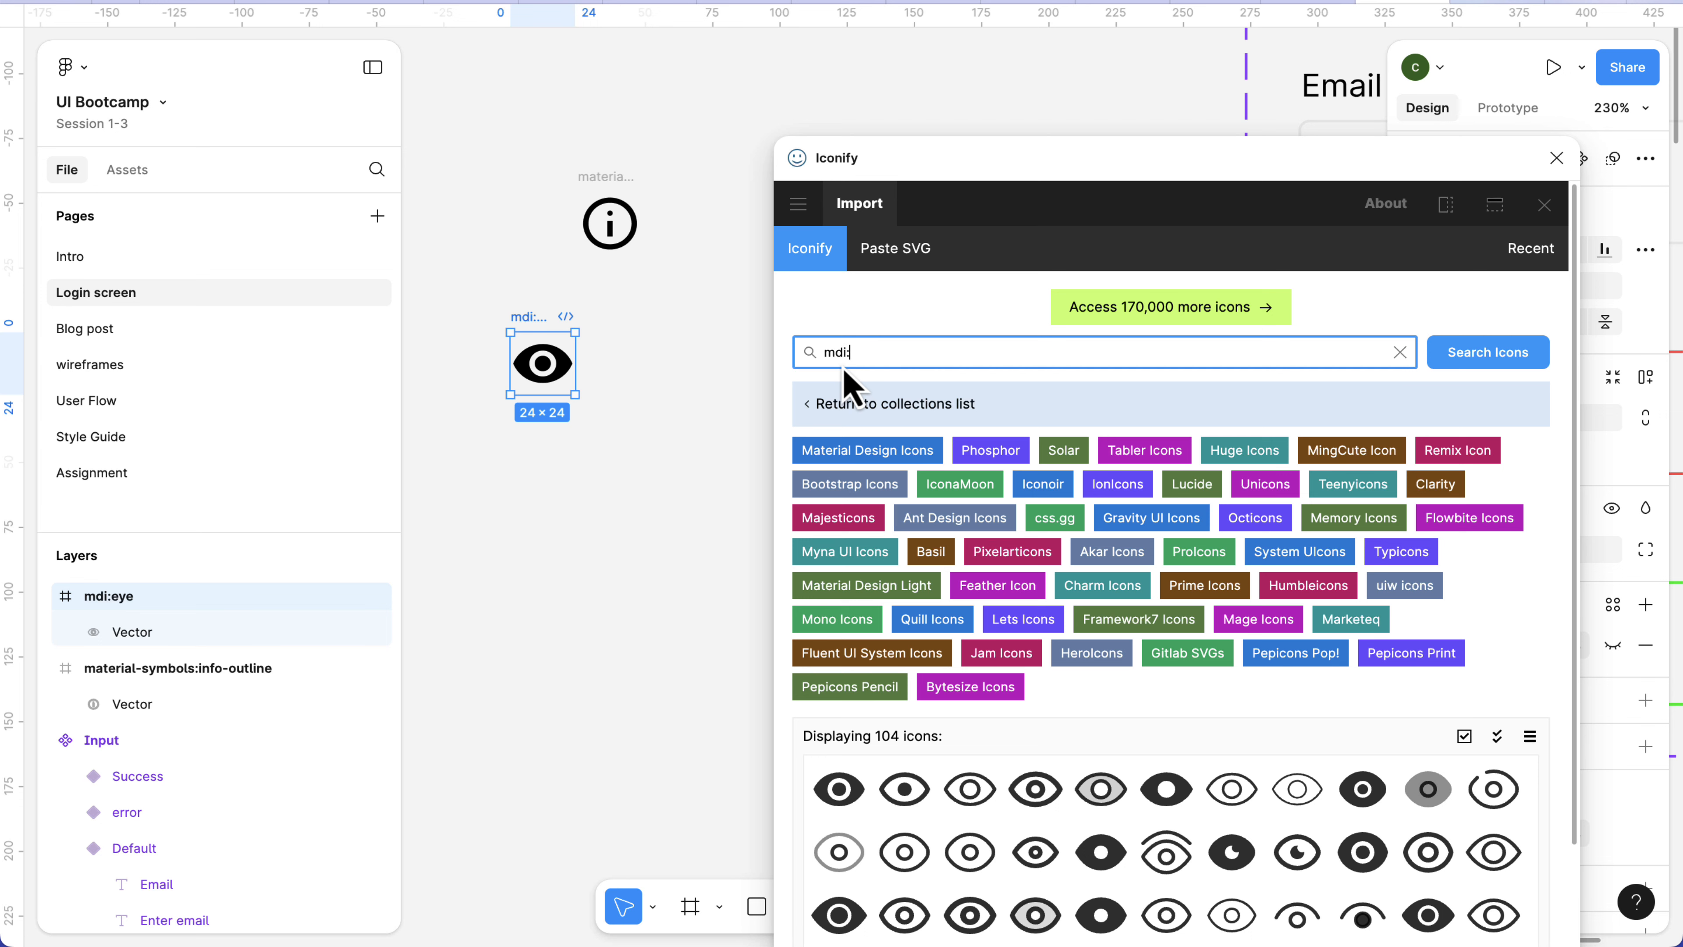
key(Return)
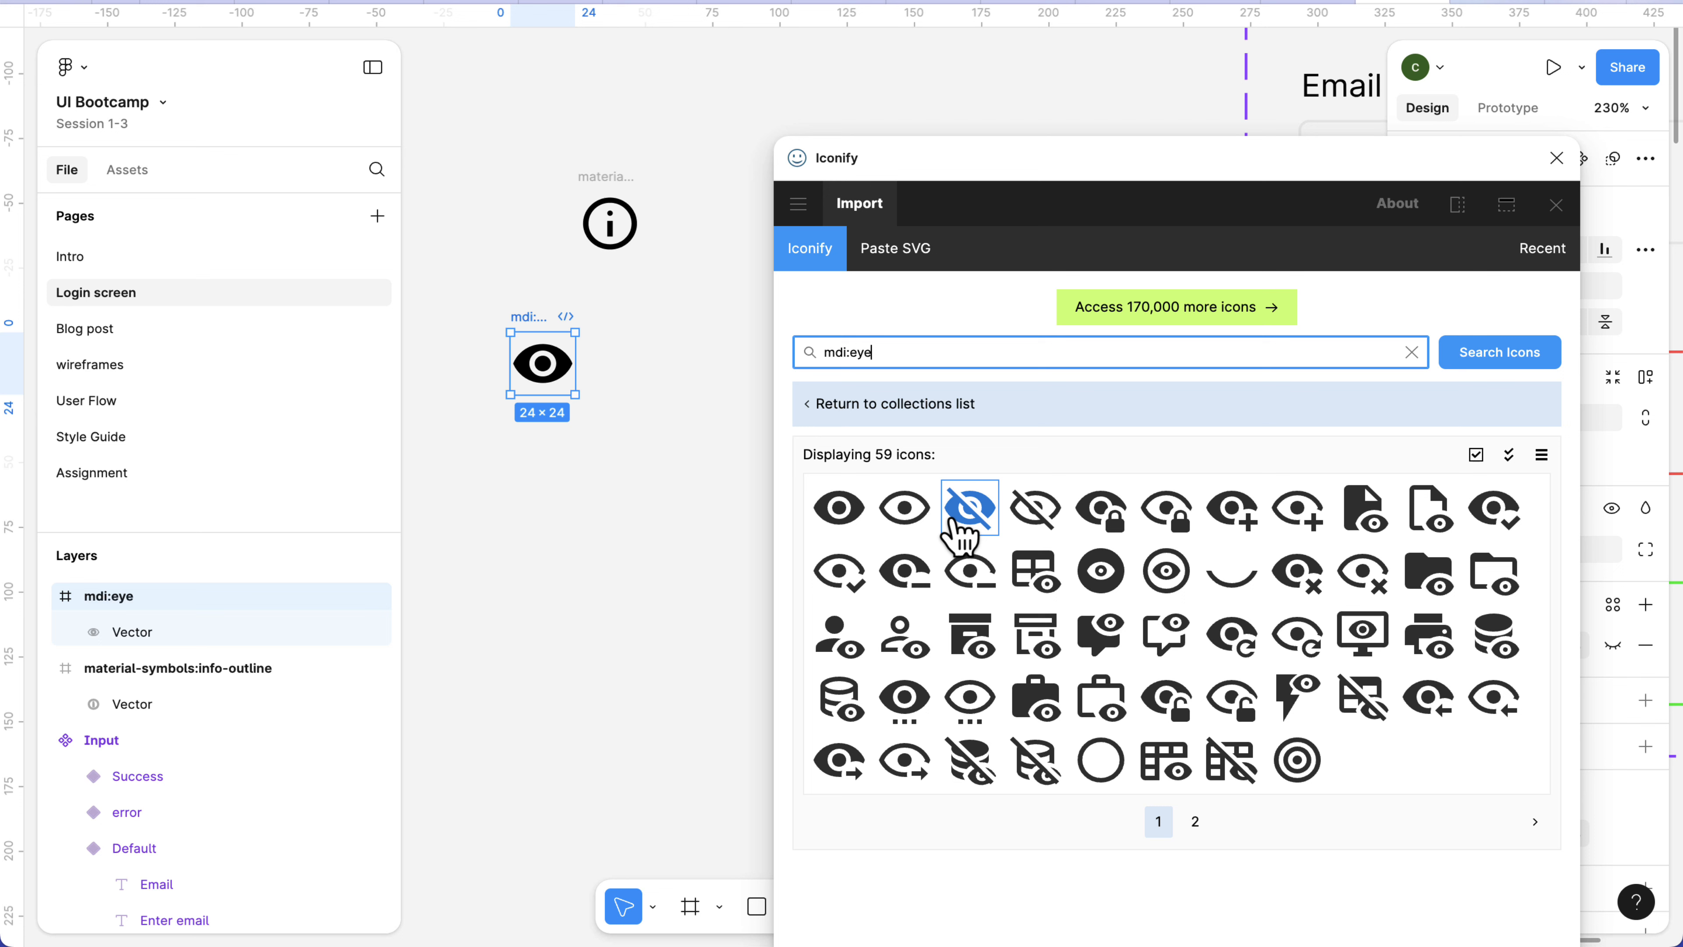
drag(970, 516, 552, 489)
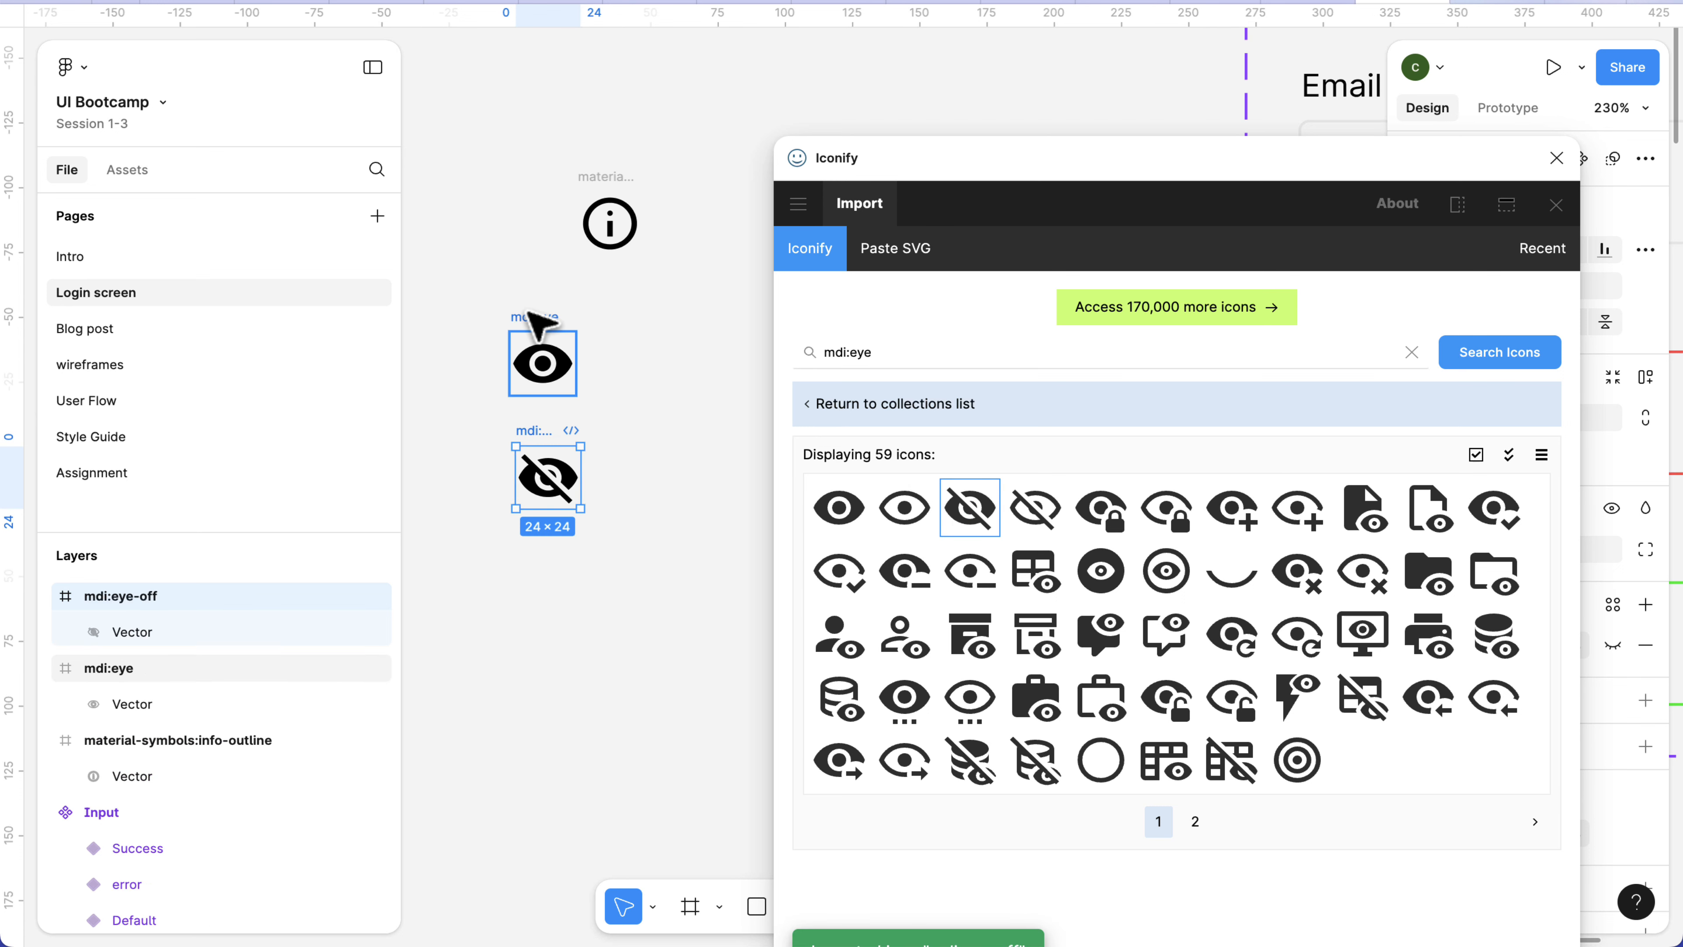
click(544, 361)
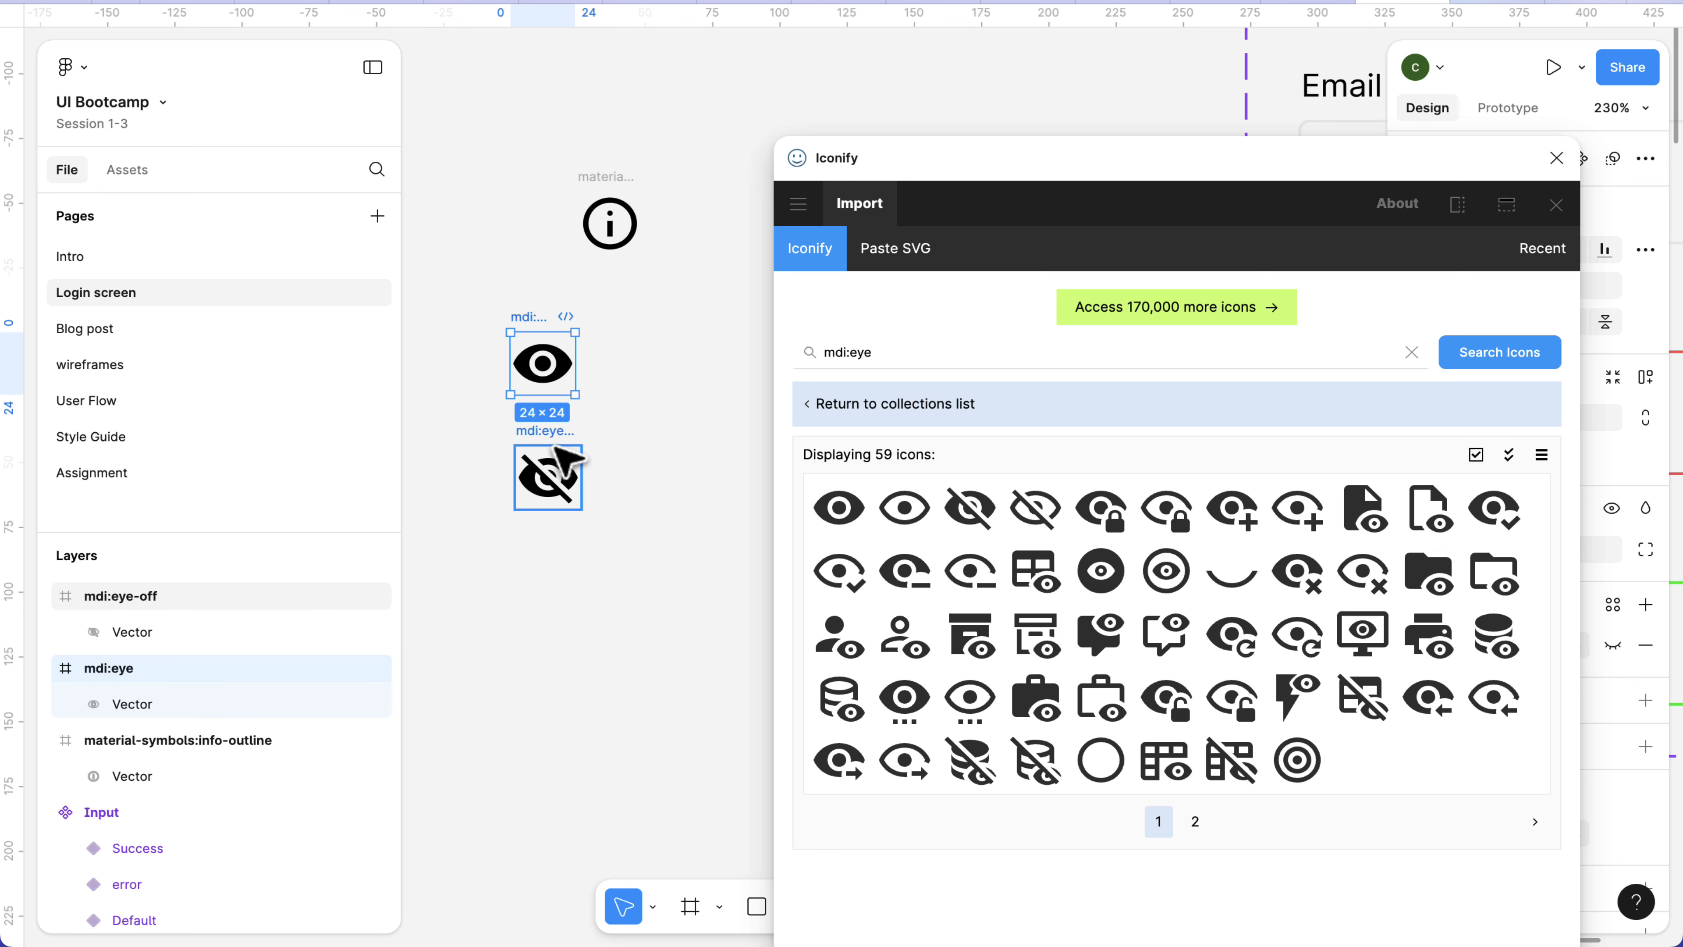
click(1556, 161)
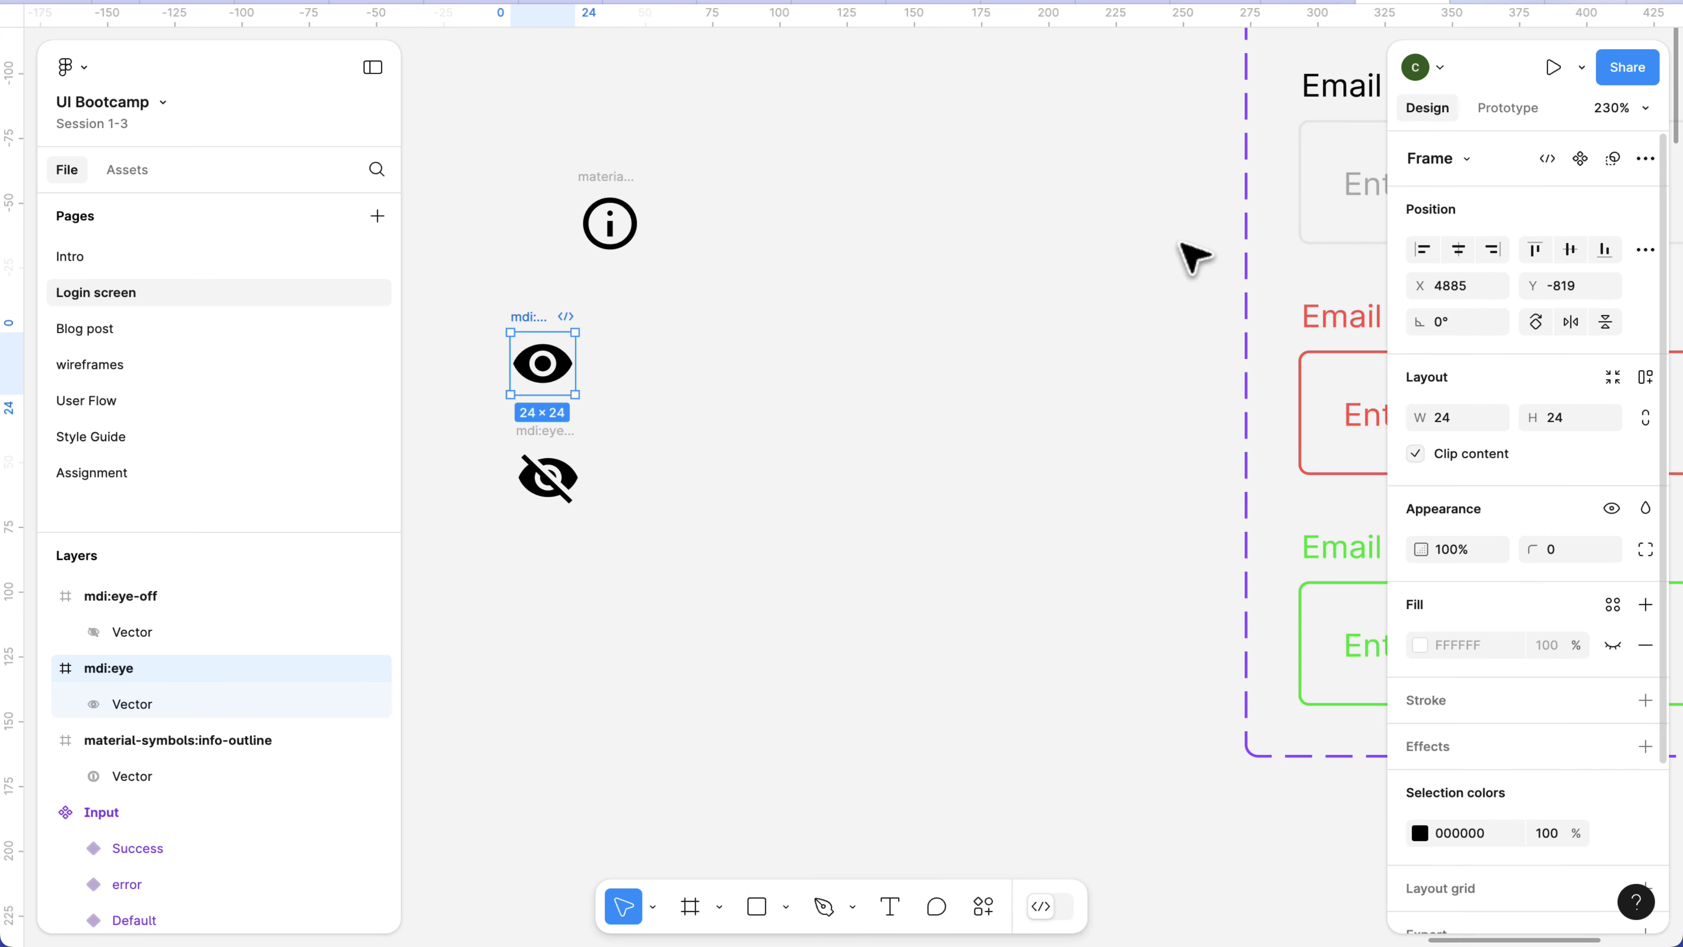
Try a copy of the mdi:eye icon inside the Default Input variant at X 315, Y 34, and delete that copy.
click(588, 358)
scroll(616, 431, down, 3)
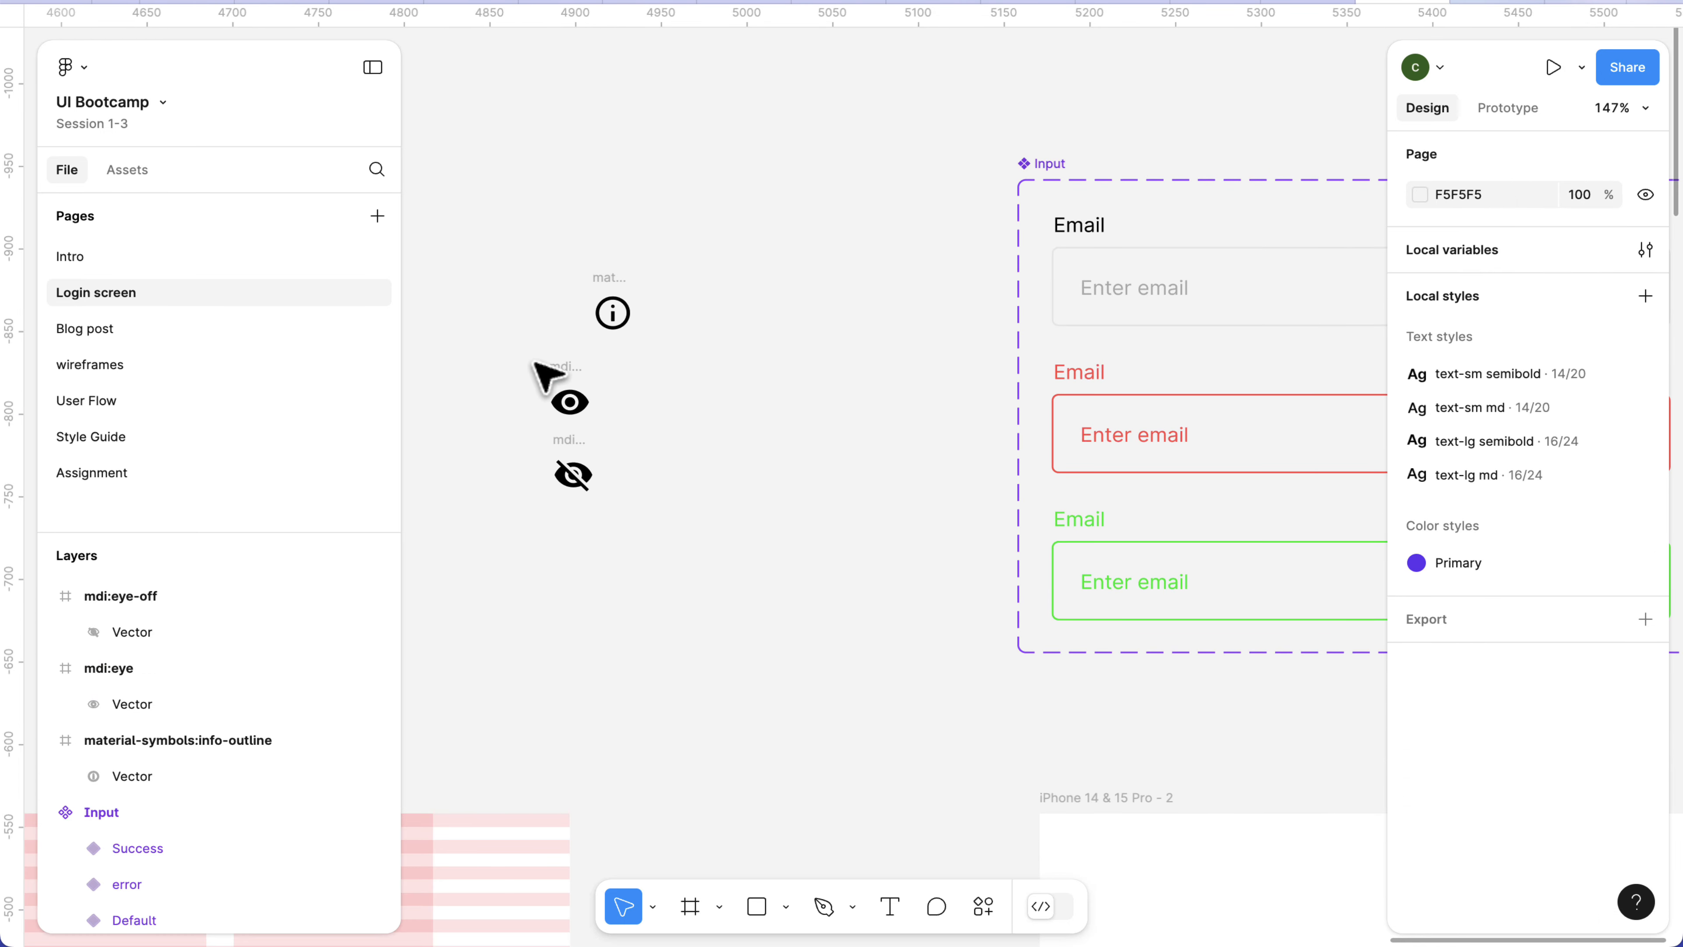
click(568, 383)
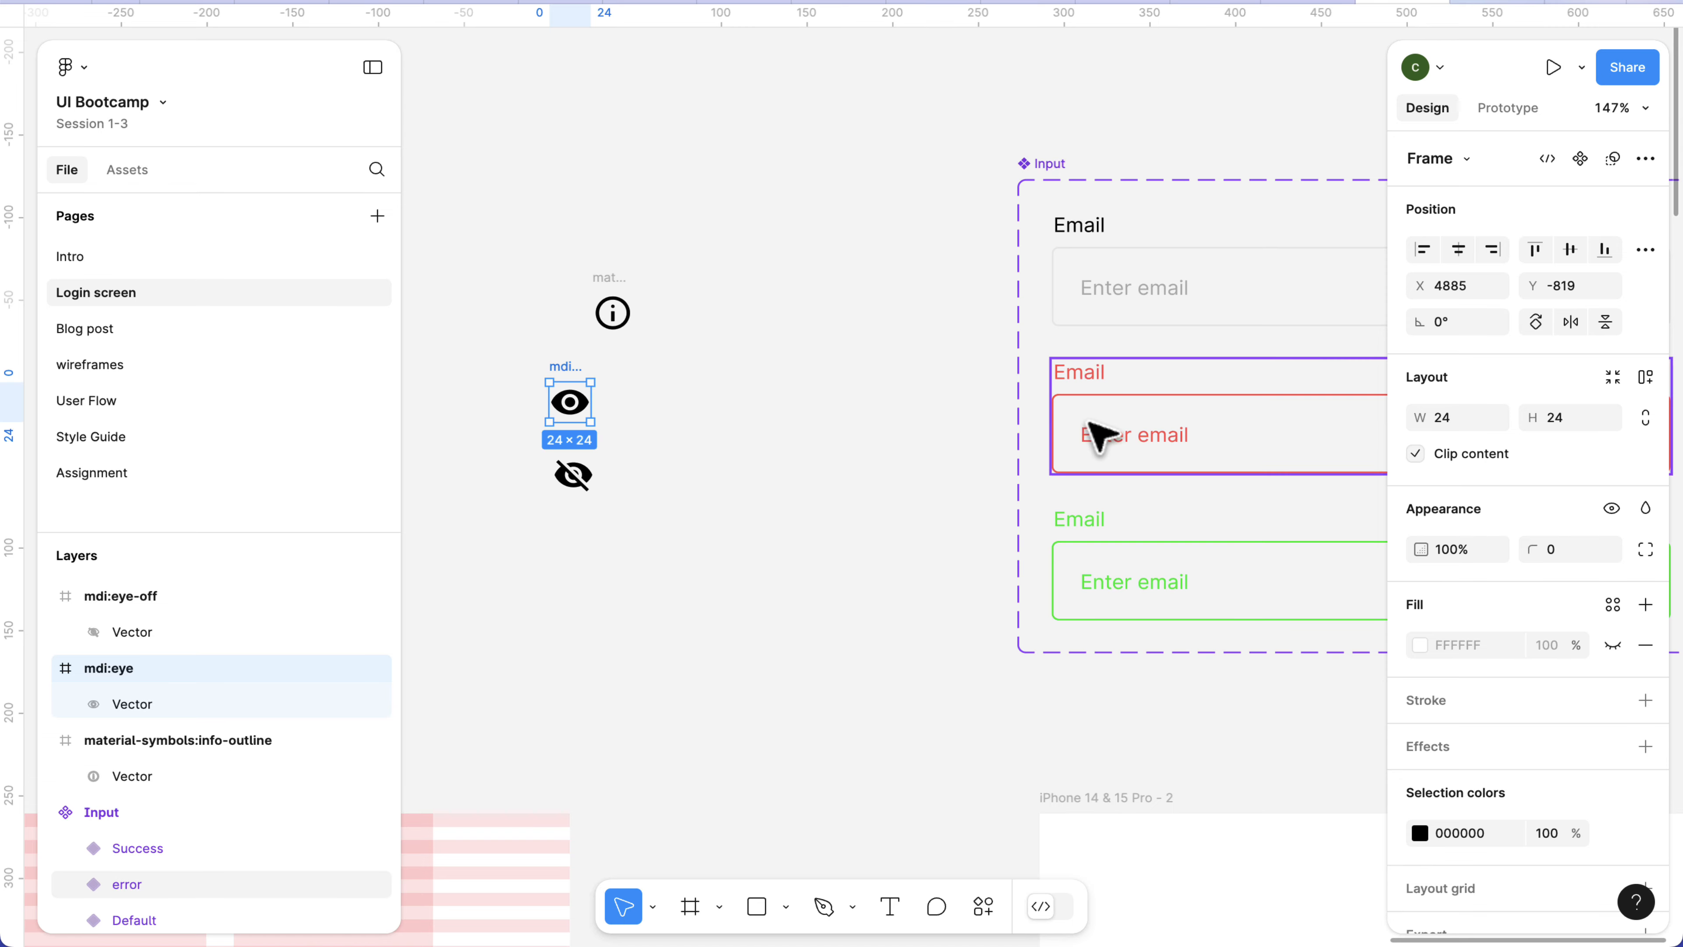
scroll(1101, 437, right, 10)
click(896, 290)
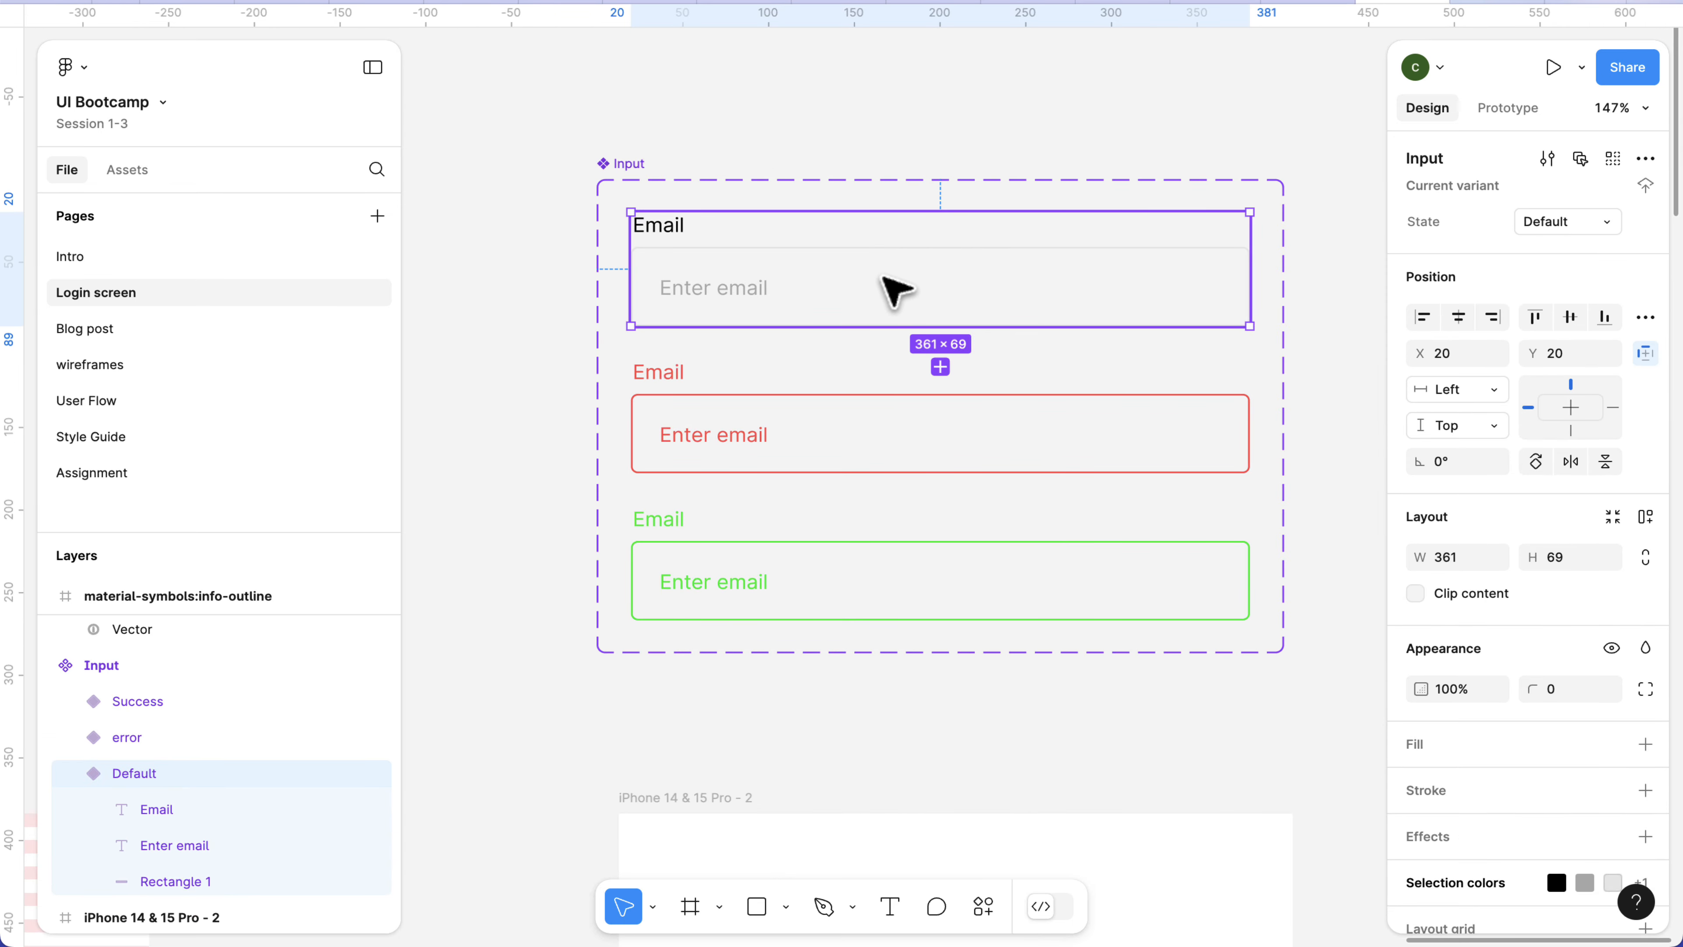
key(ctrl+v)
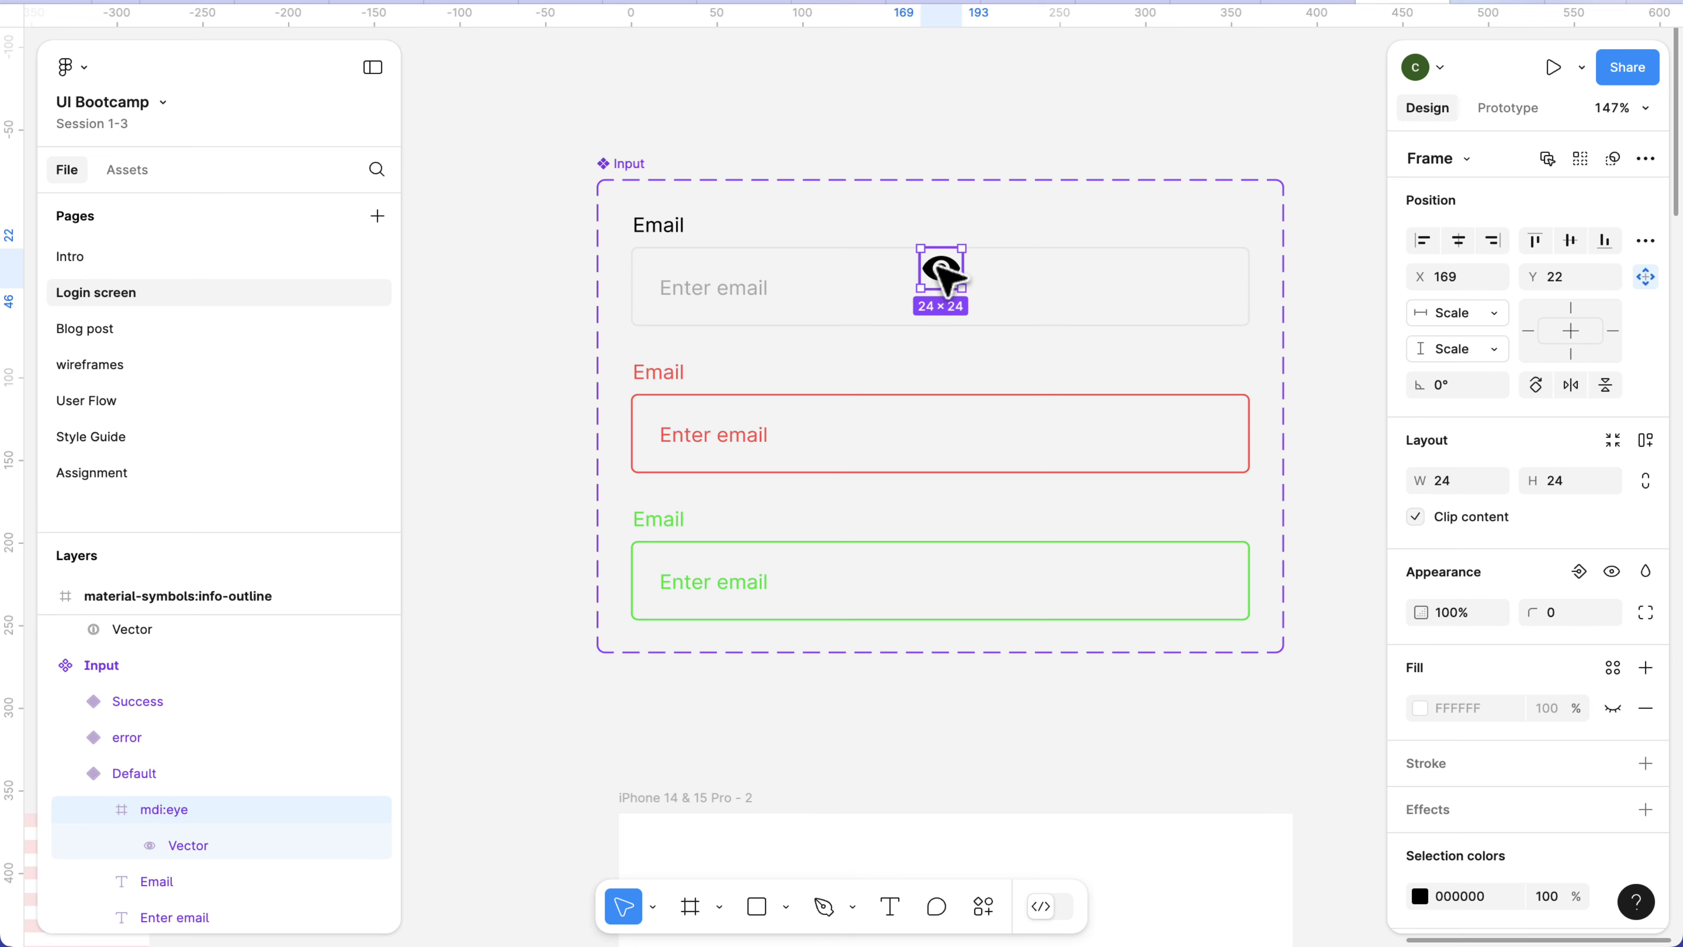
drag(941, 269, 1195, 287)
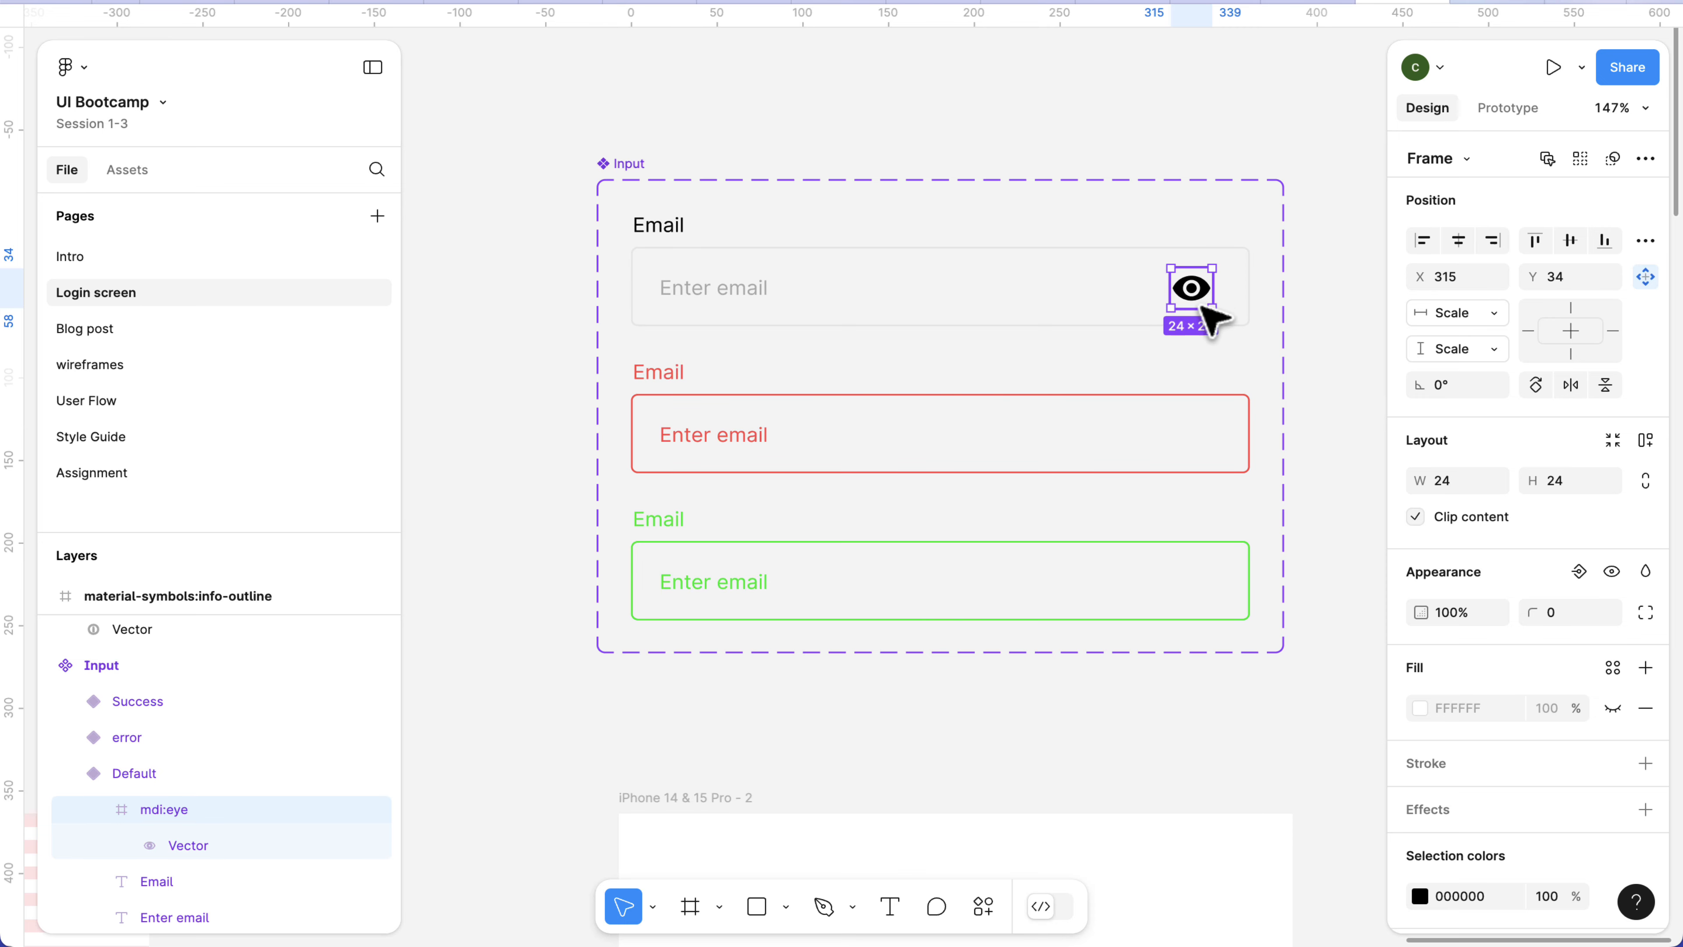
key(Delete)
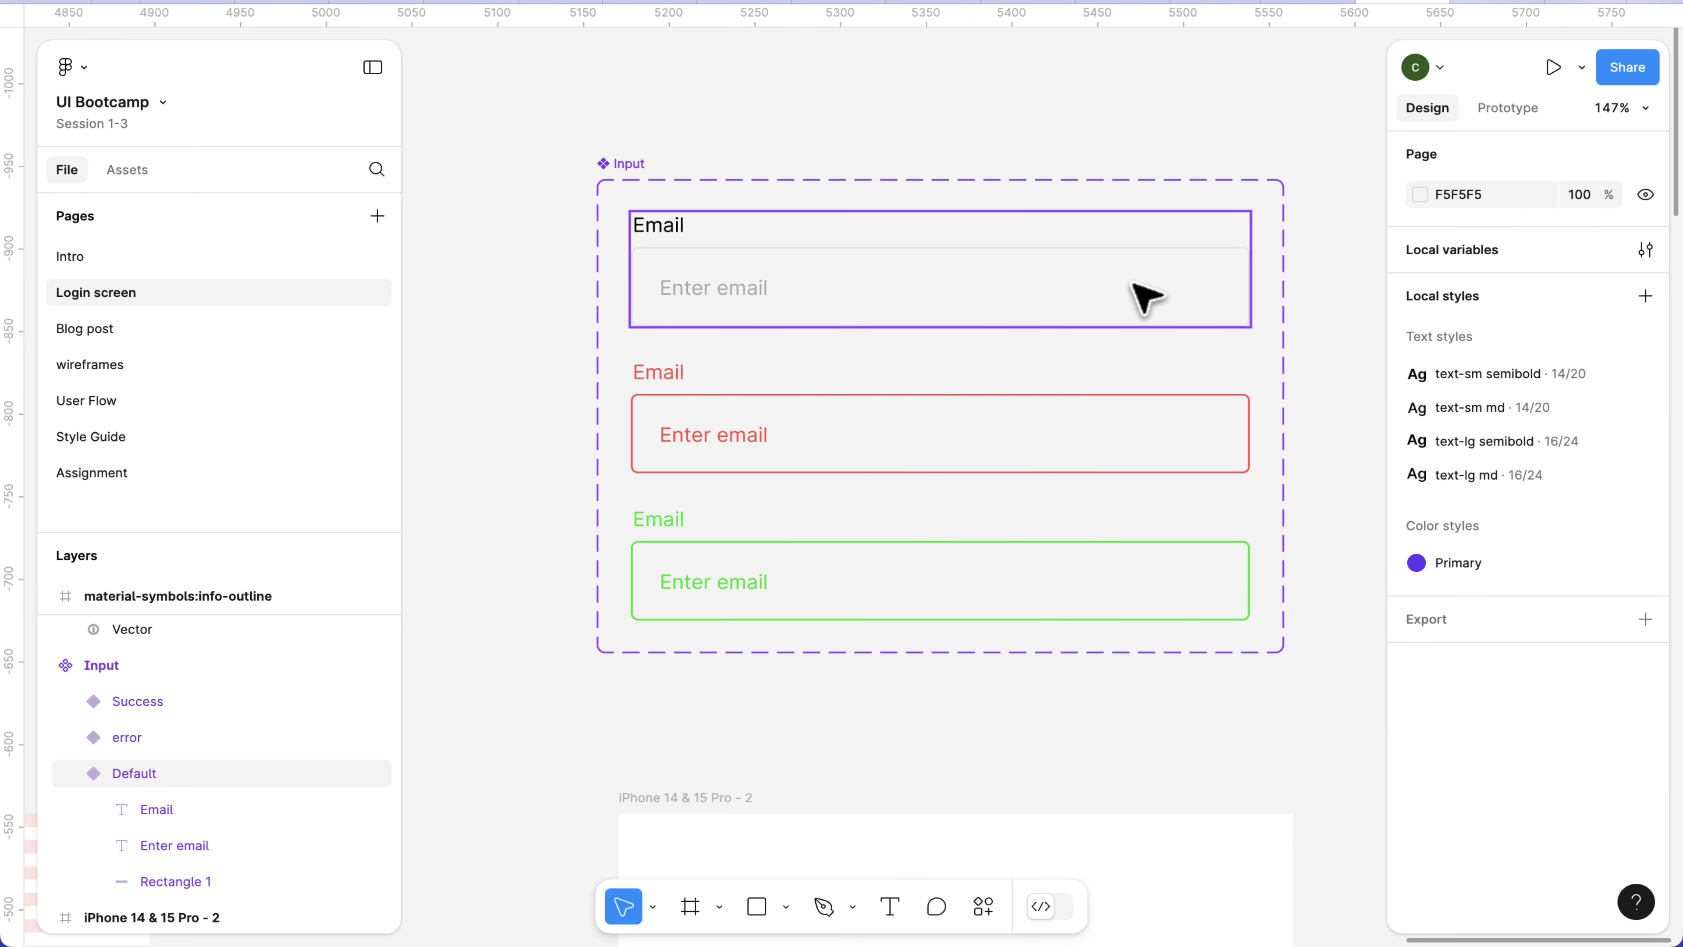
Move the info-outline icon to X 4885, Y -875 so it lines up above the mdi:eye icon, and deselect it.
scroll(987, 349, left, 5)
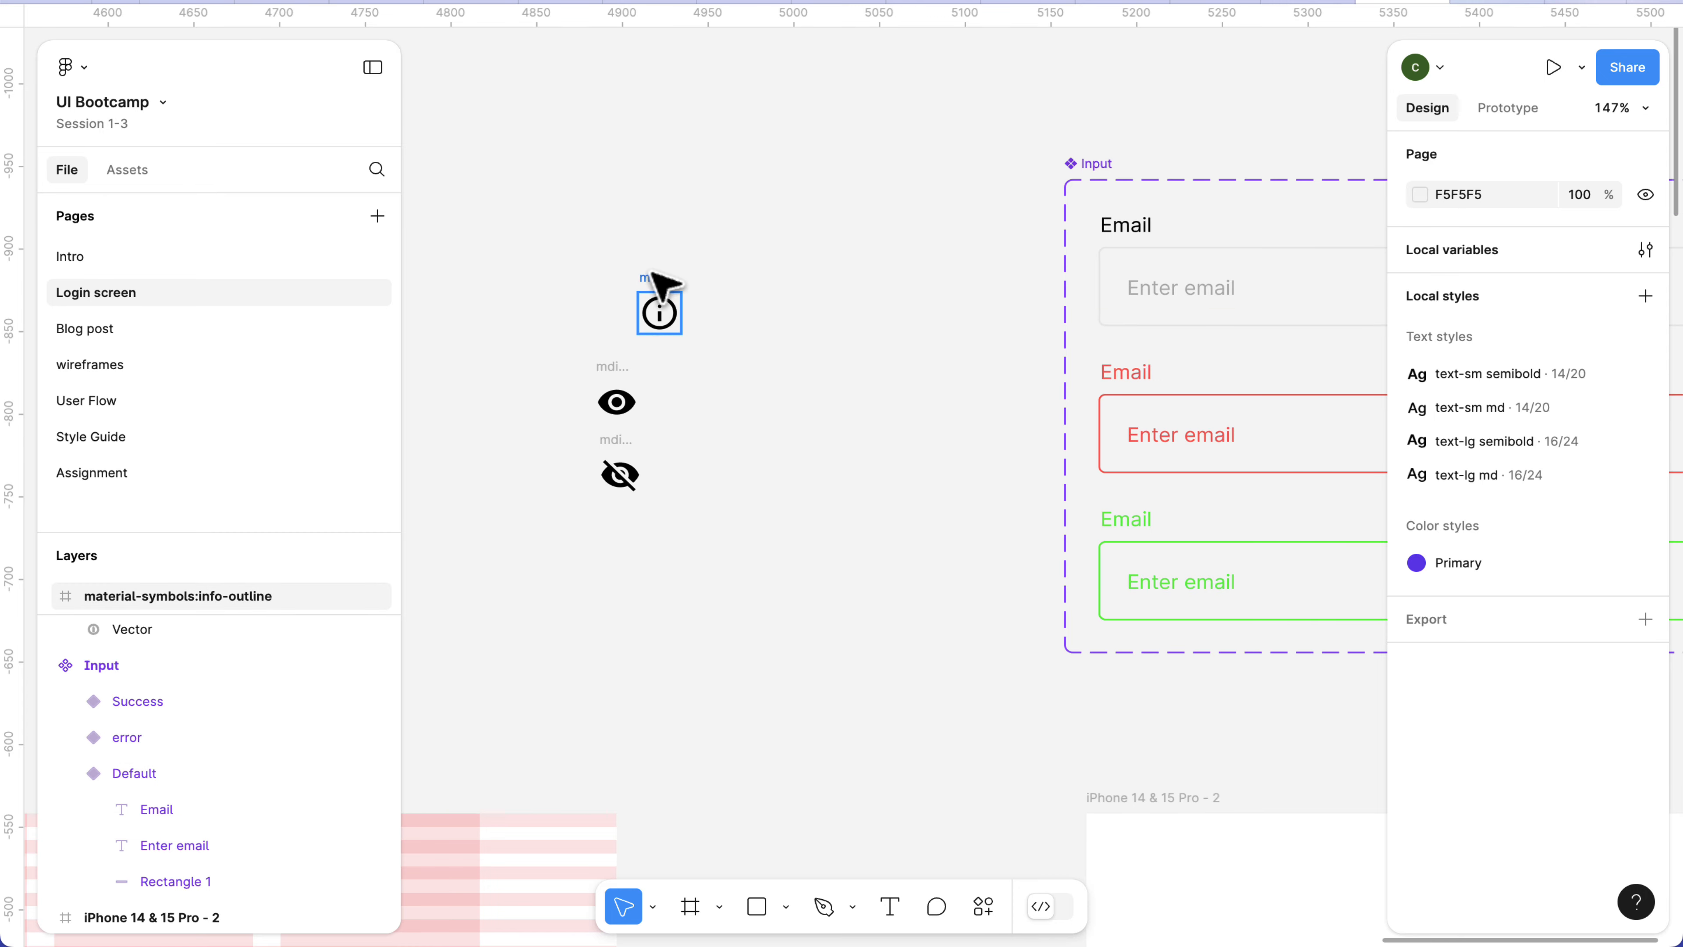
drag(653, 273, 616, 277)
scroll(617, 383, up, 3)
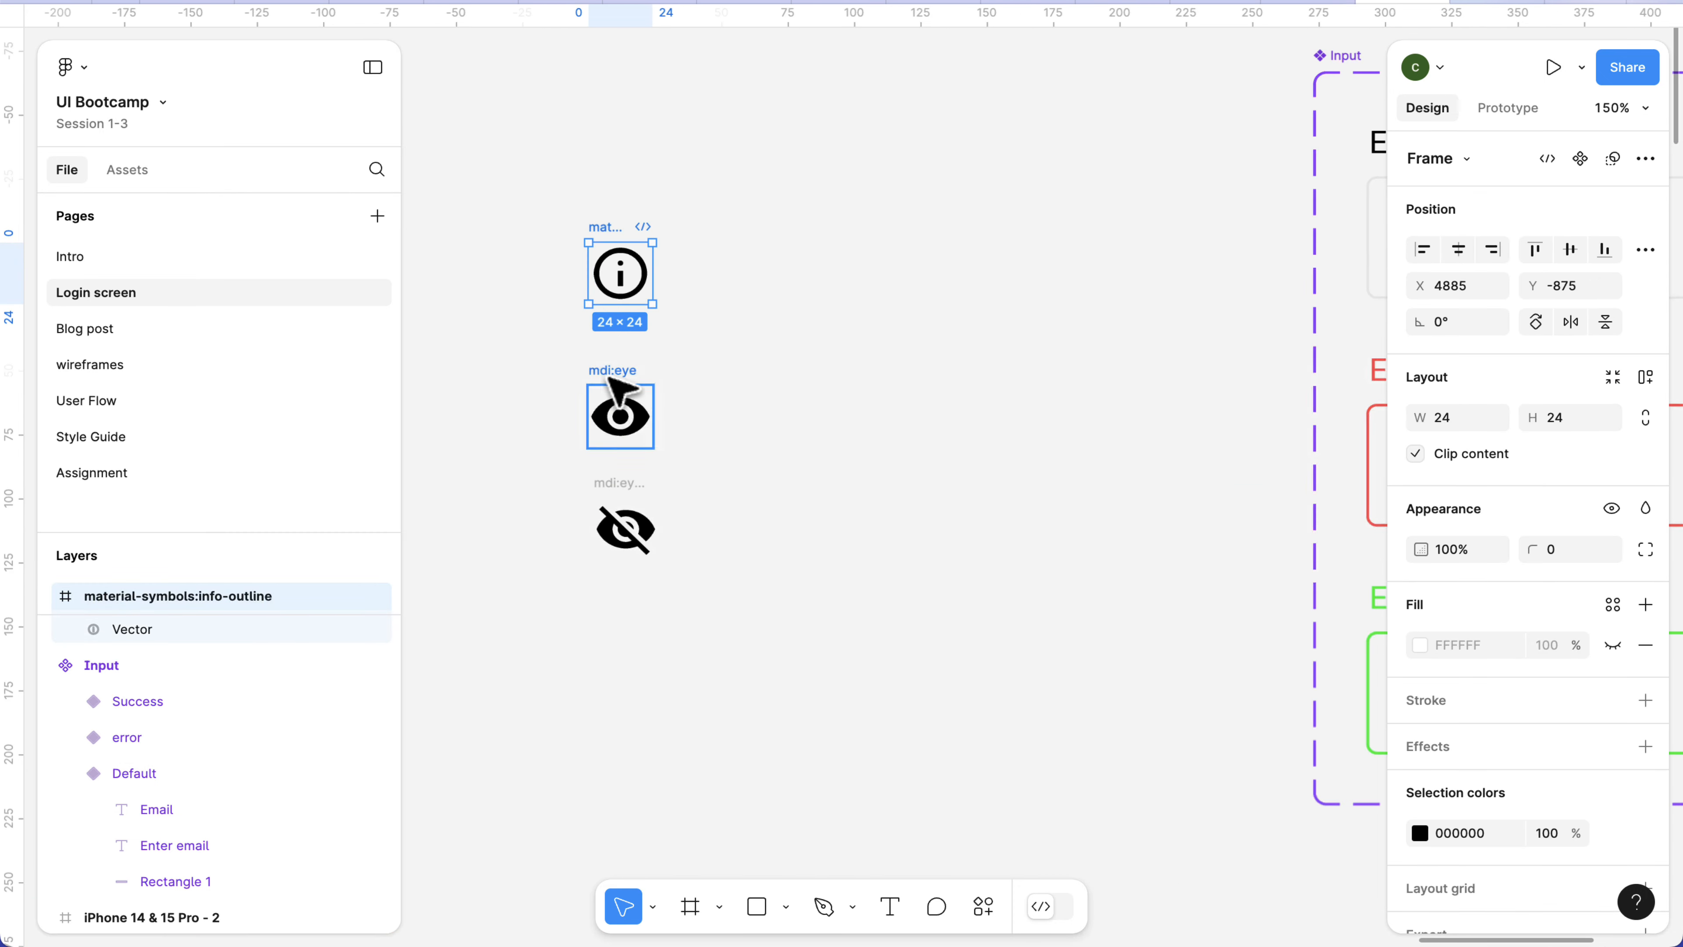
scroll(617, 383, up, 2)
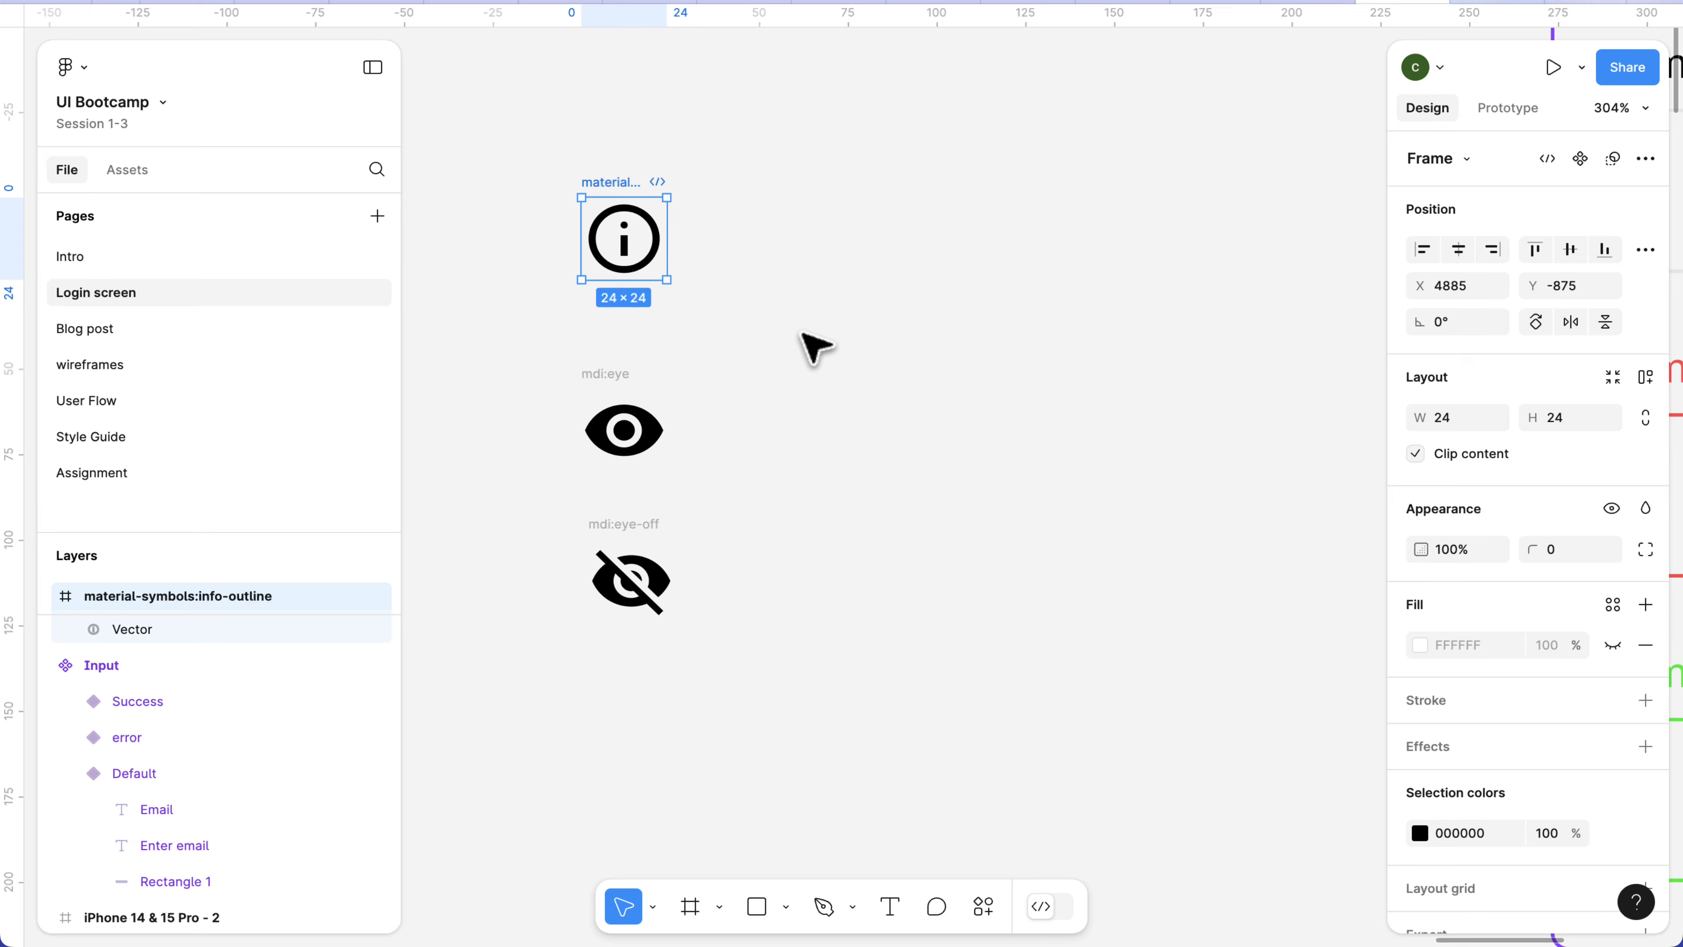
click(729, 308)
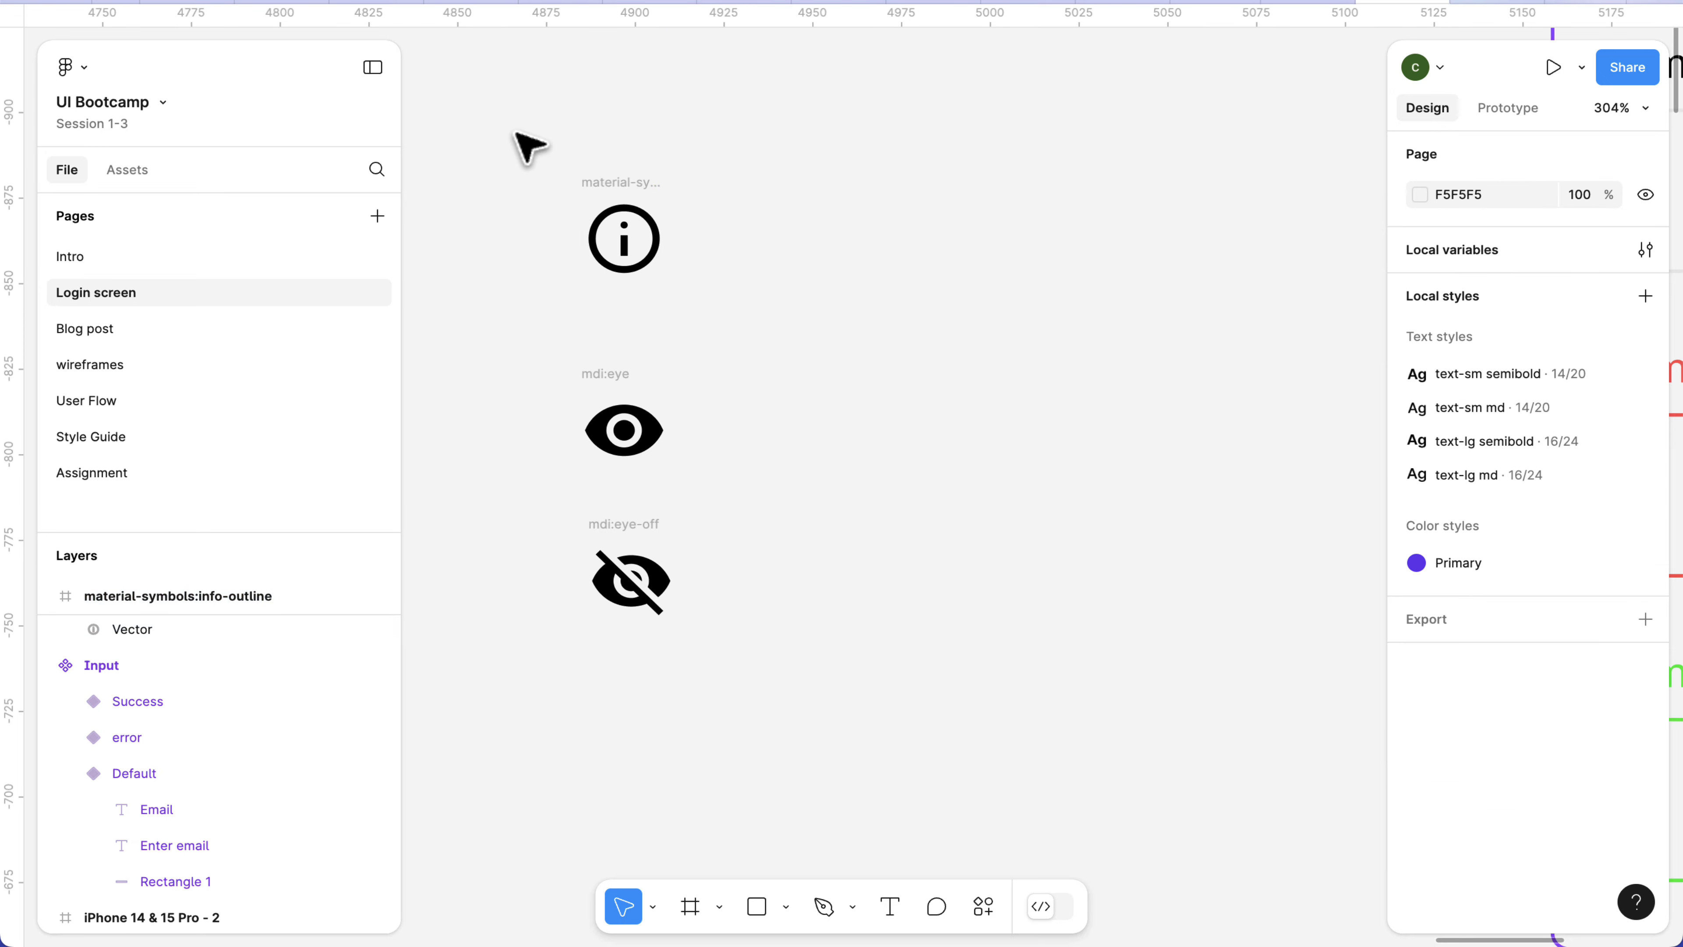
Convert the info-outline, mdi:eye and mdi:eye-off frames into three separate components in one operation.
drag(517, 132, 746, 709)
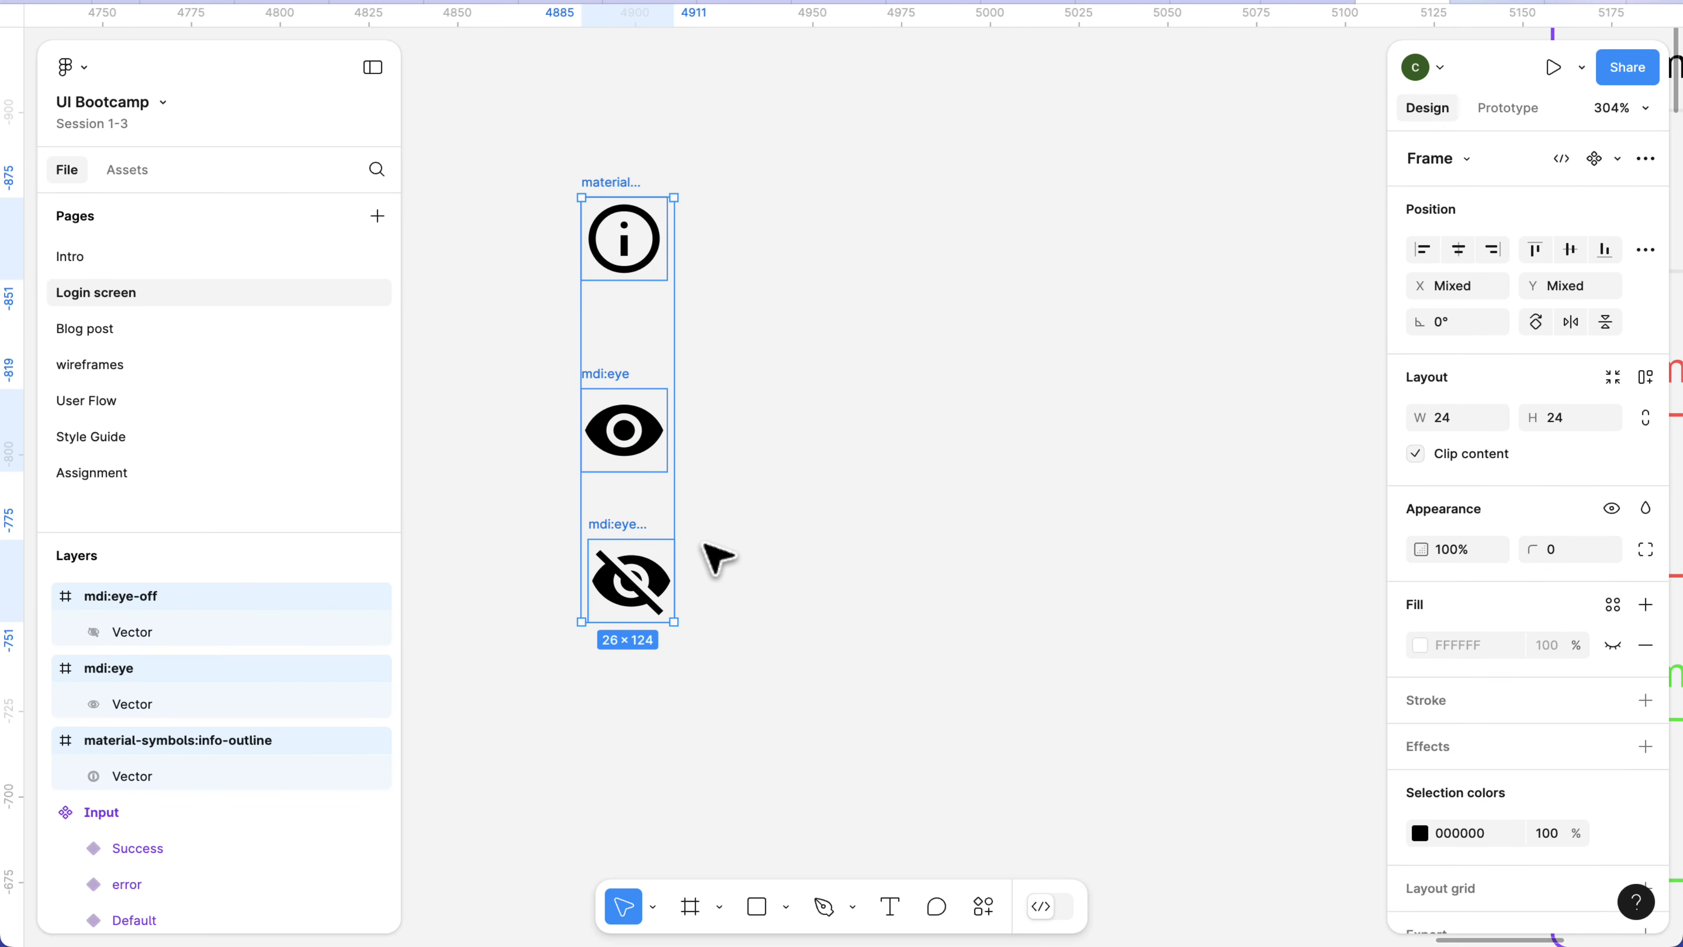
click(1646, 159)
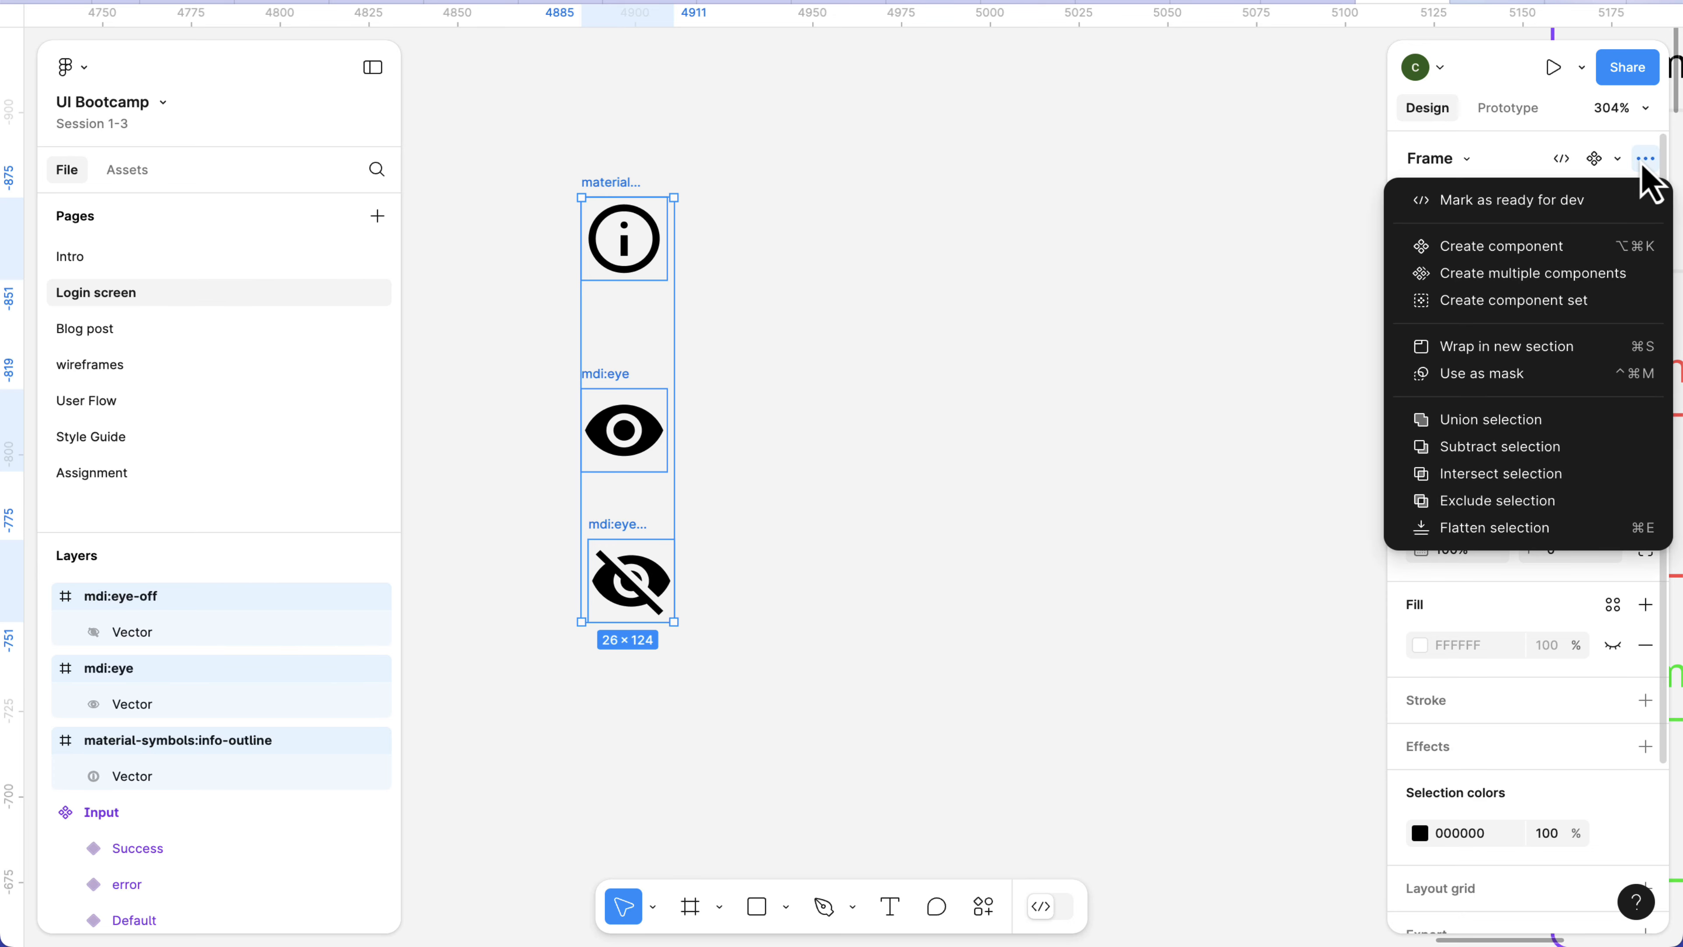
click(1490, 277)
click(819, 305)
click(621, 186)
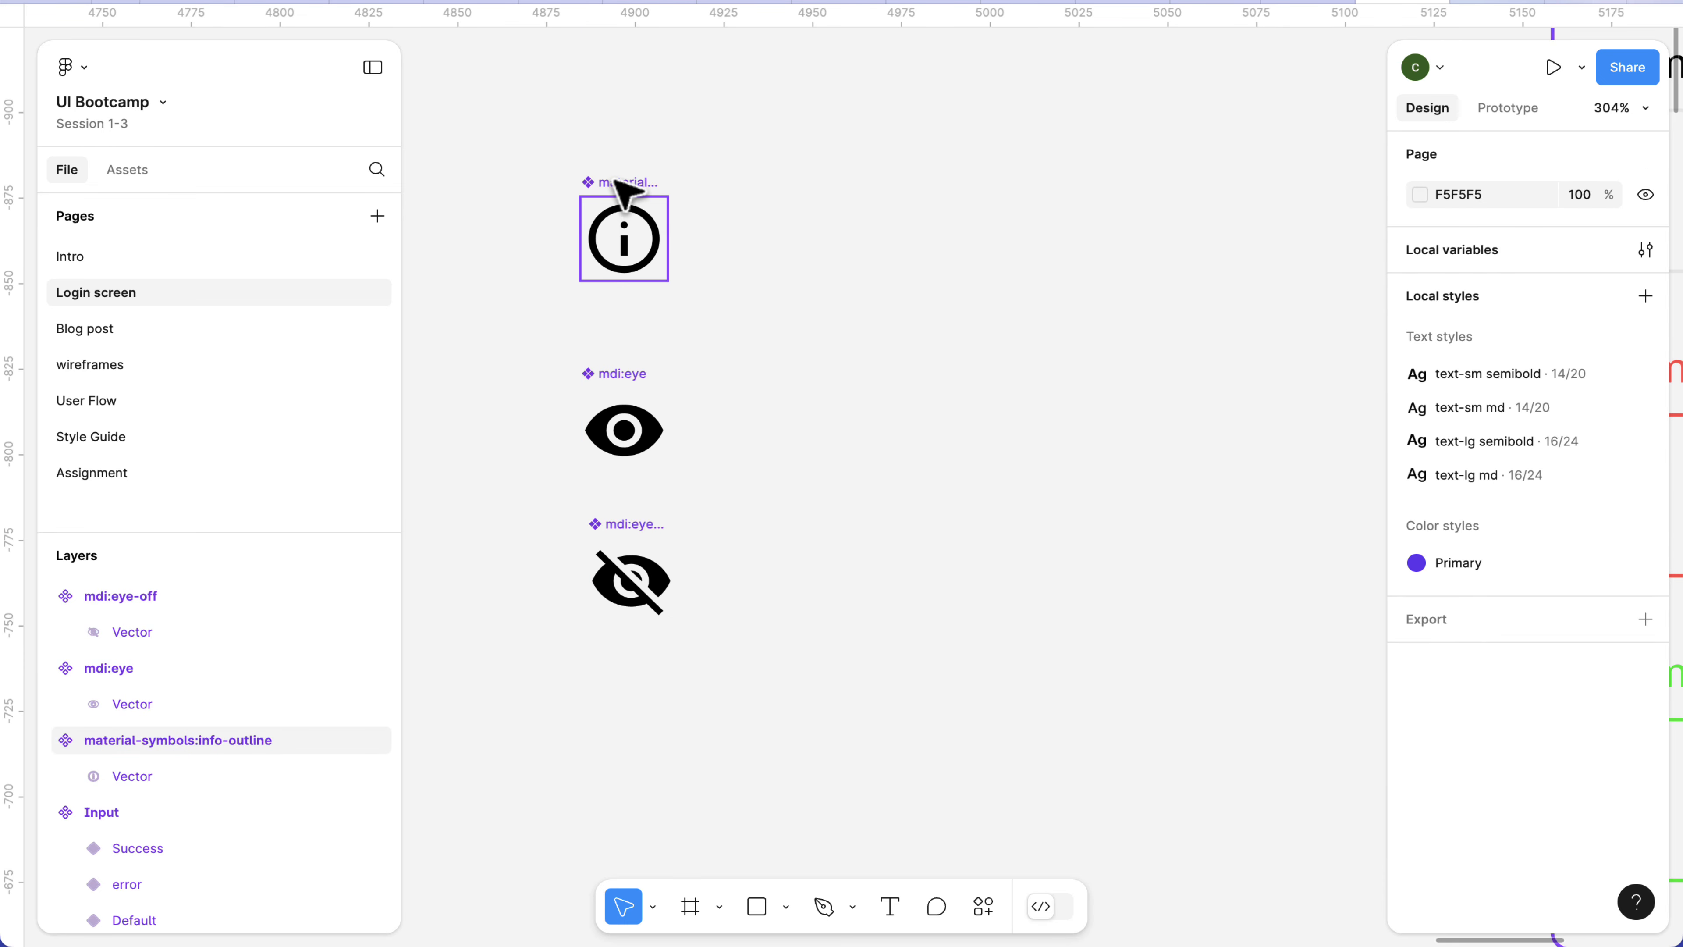
click(624, 375)
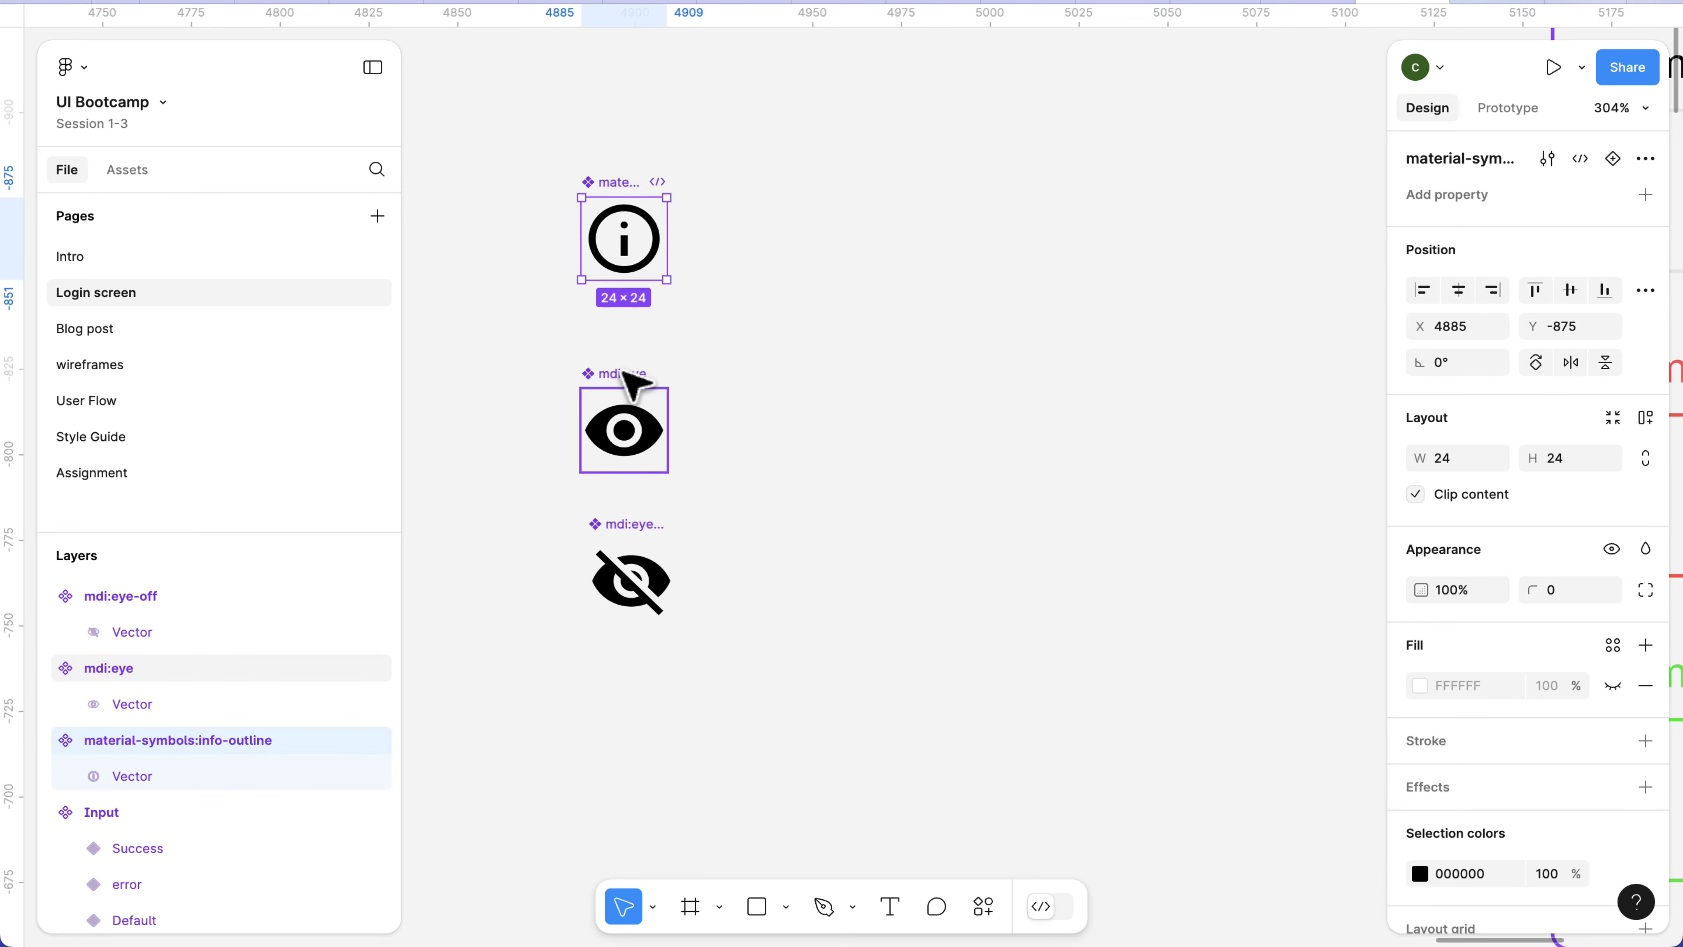
click(625, 524)
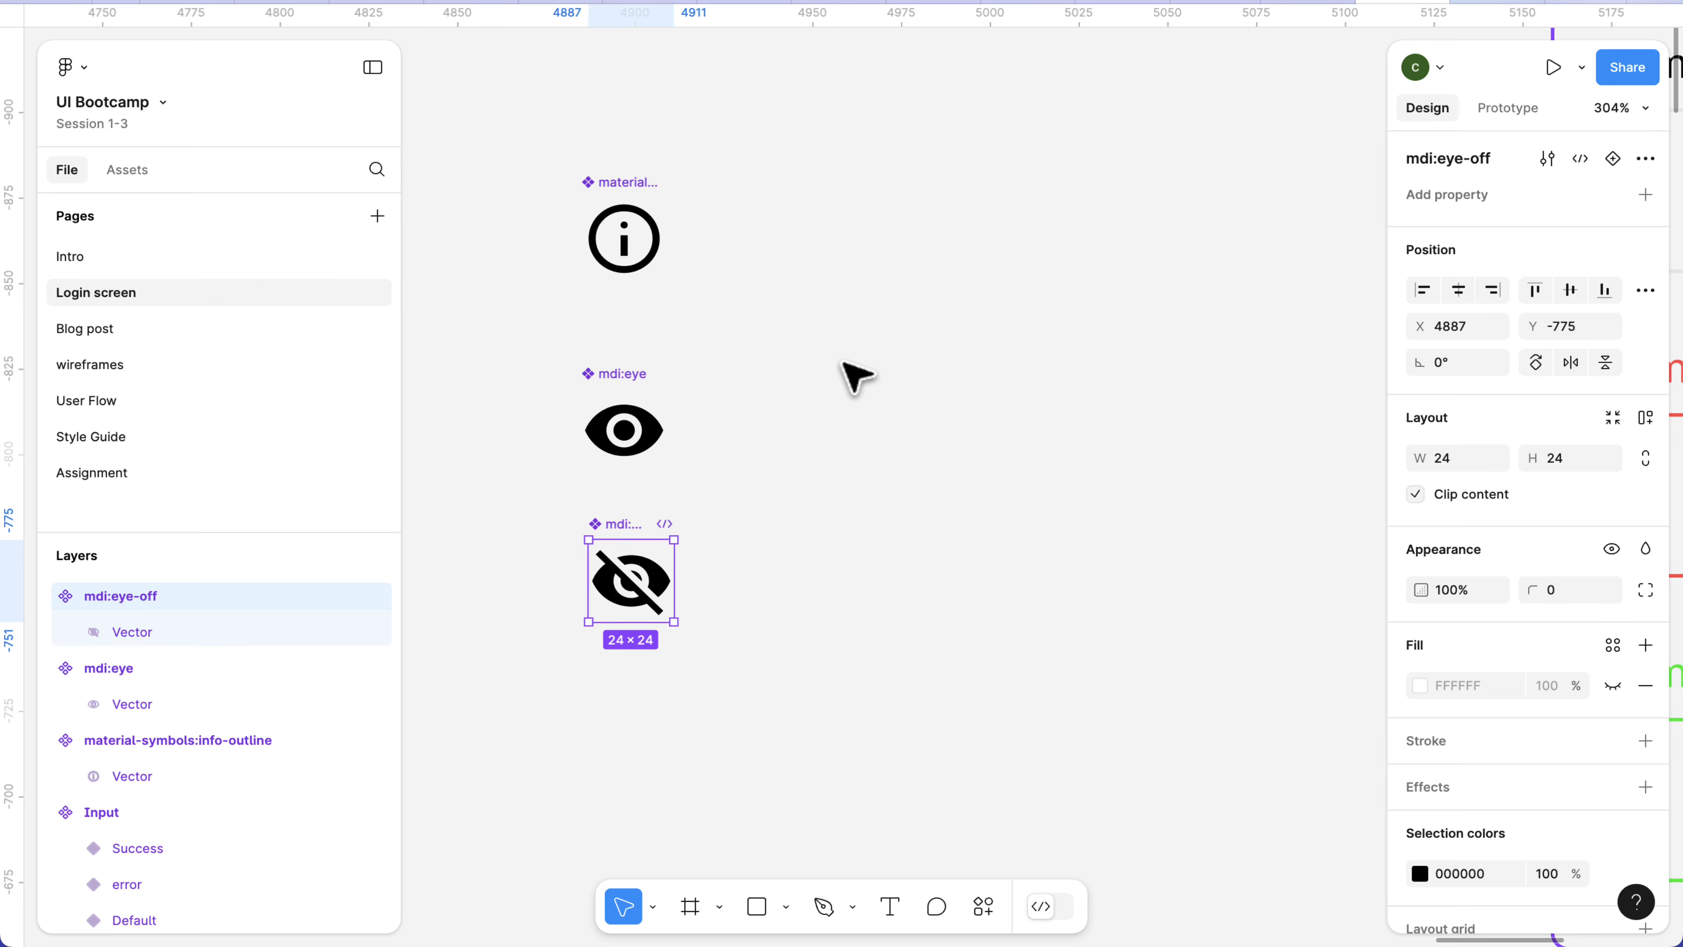
scroll(843, 363, down, 5)
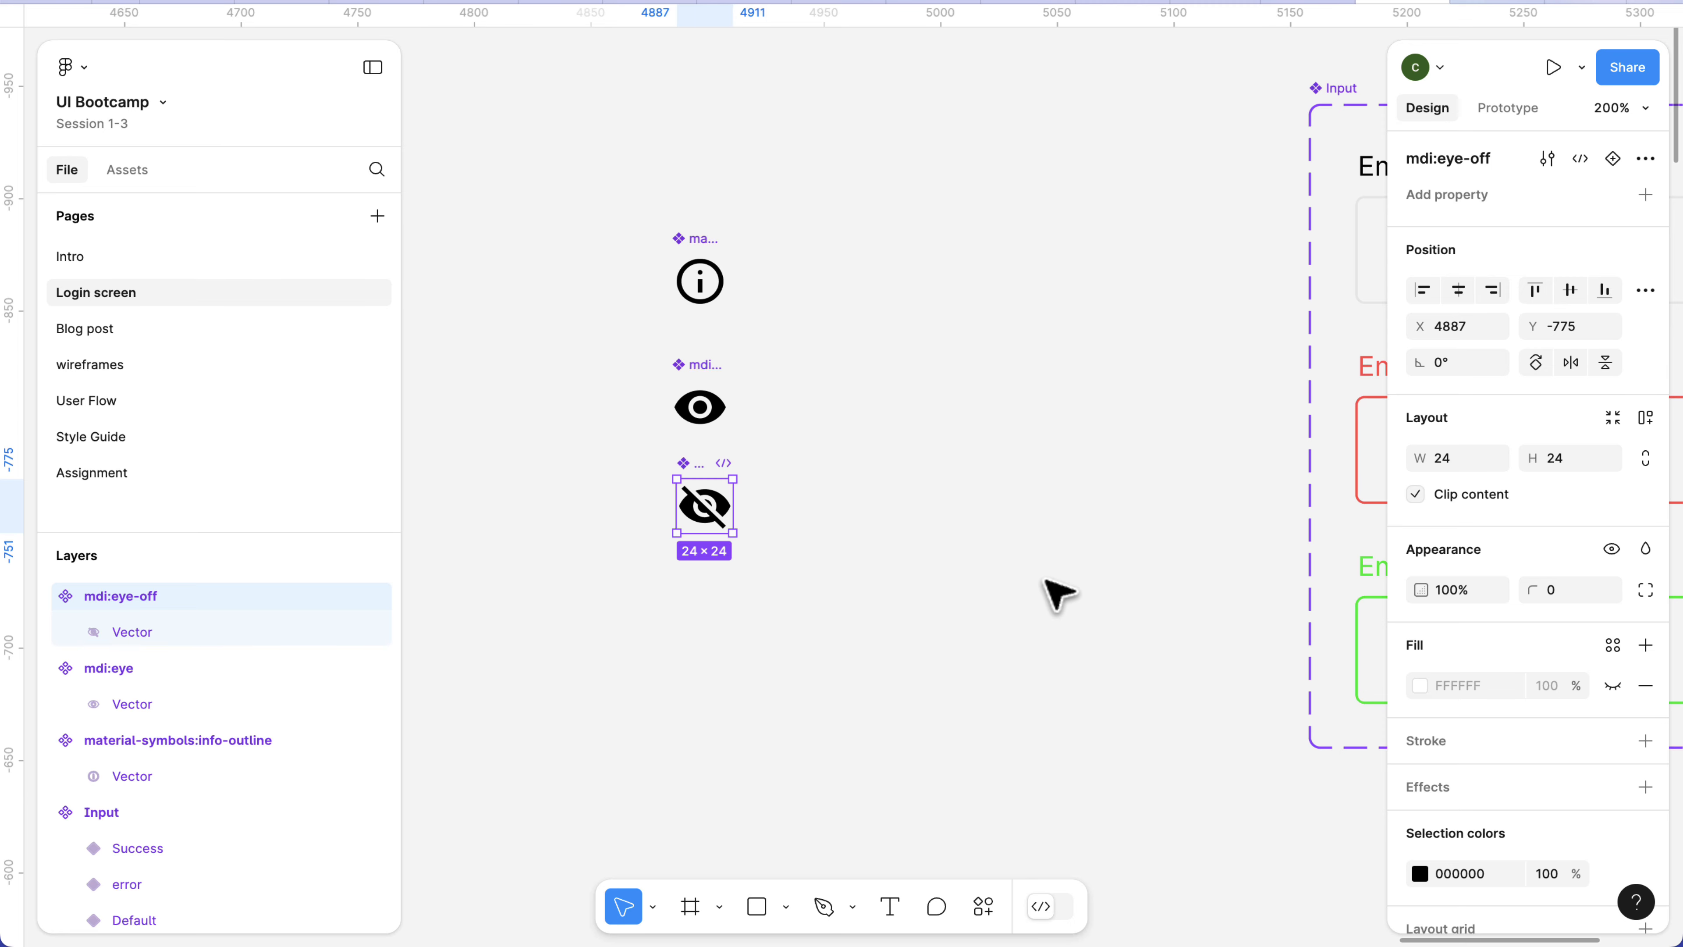
Resize the info-outline, mdi:eye and mdi:eye-off components together to 20 × 20.
shift+click(696, 366)
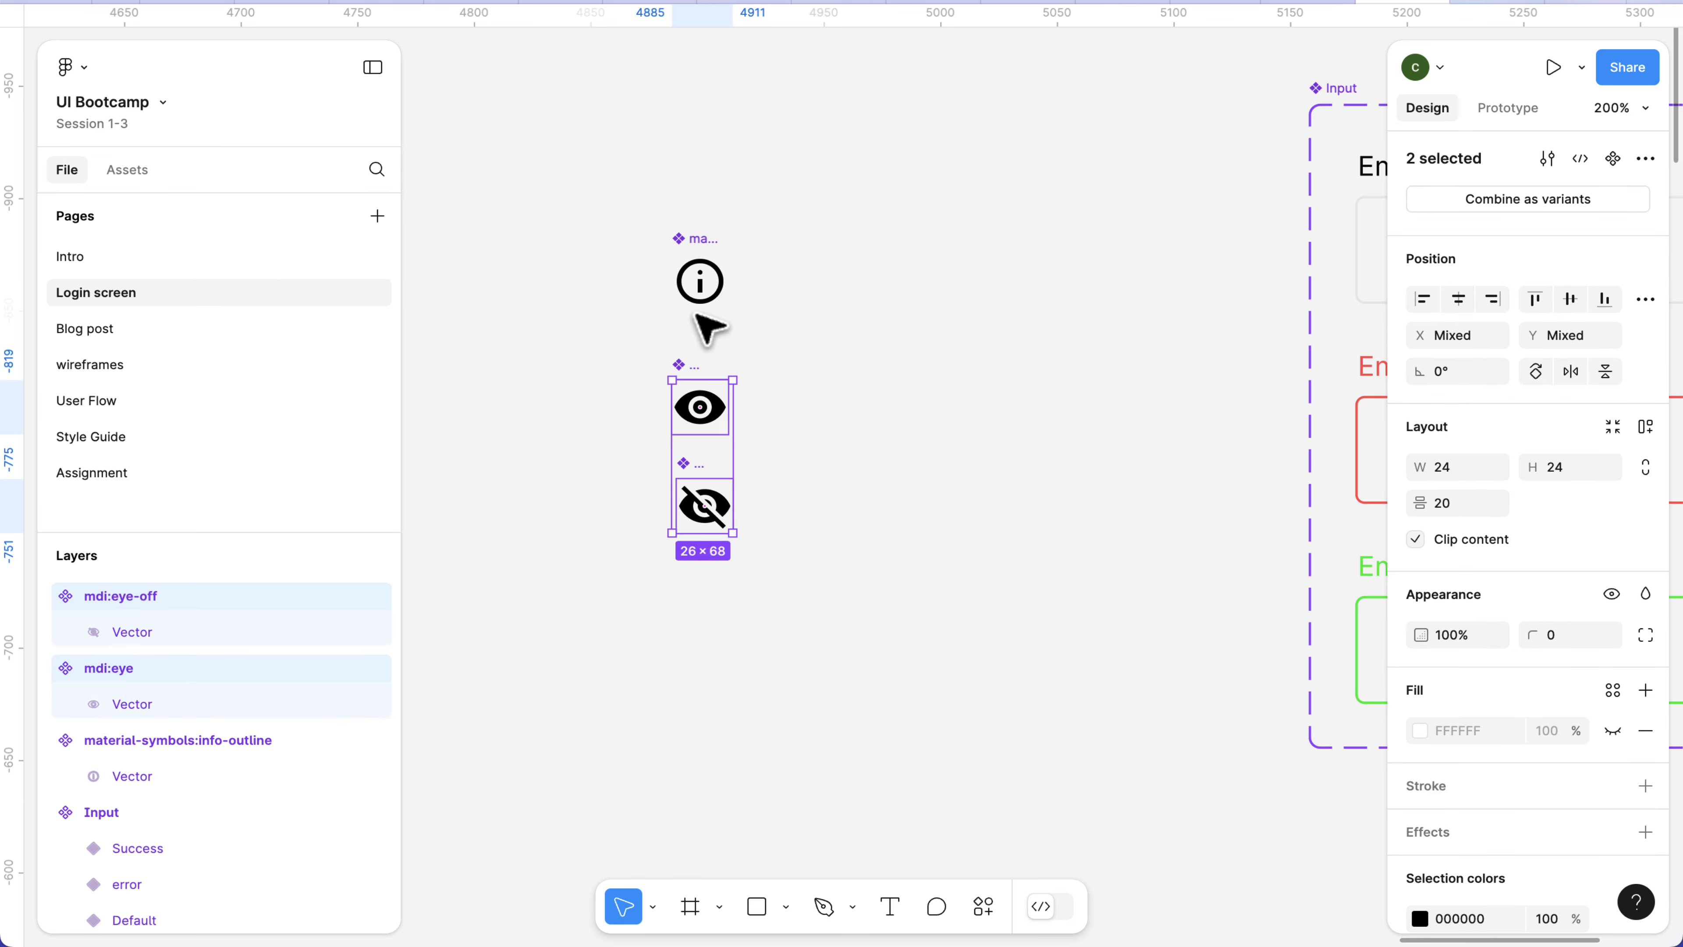
shift+click(697, 240)
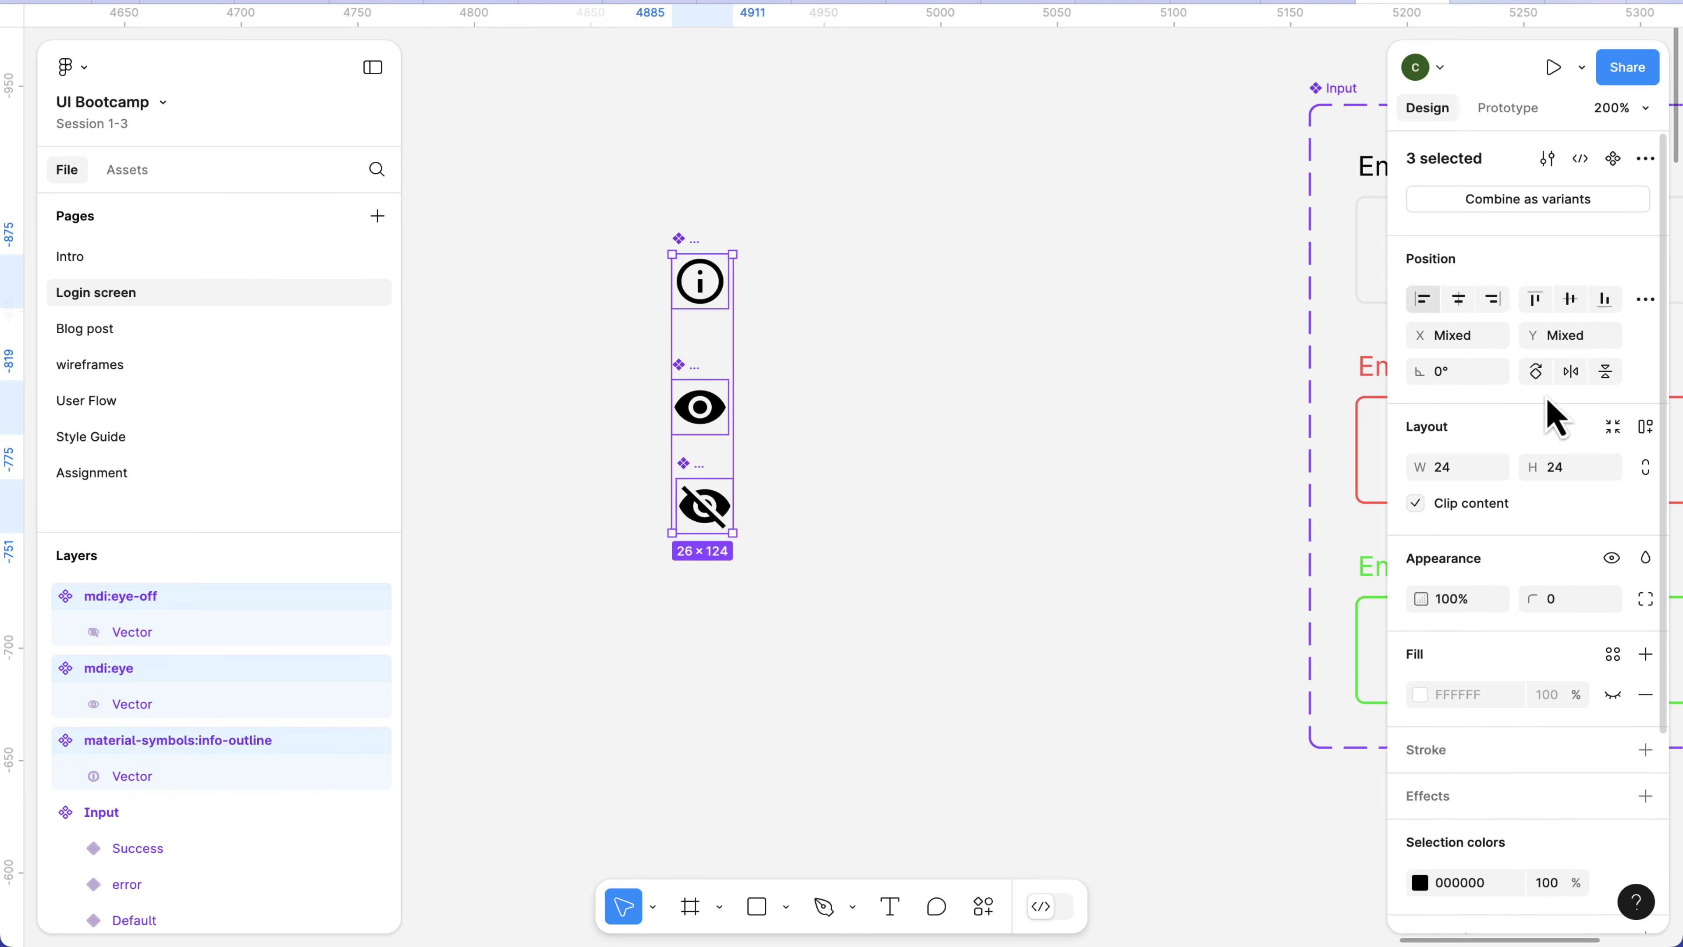
click(1589, 476)
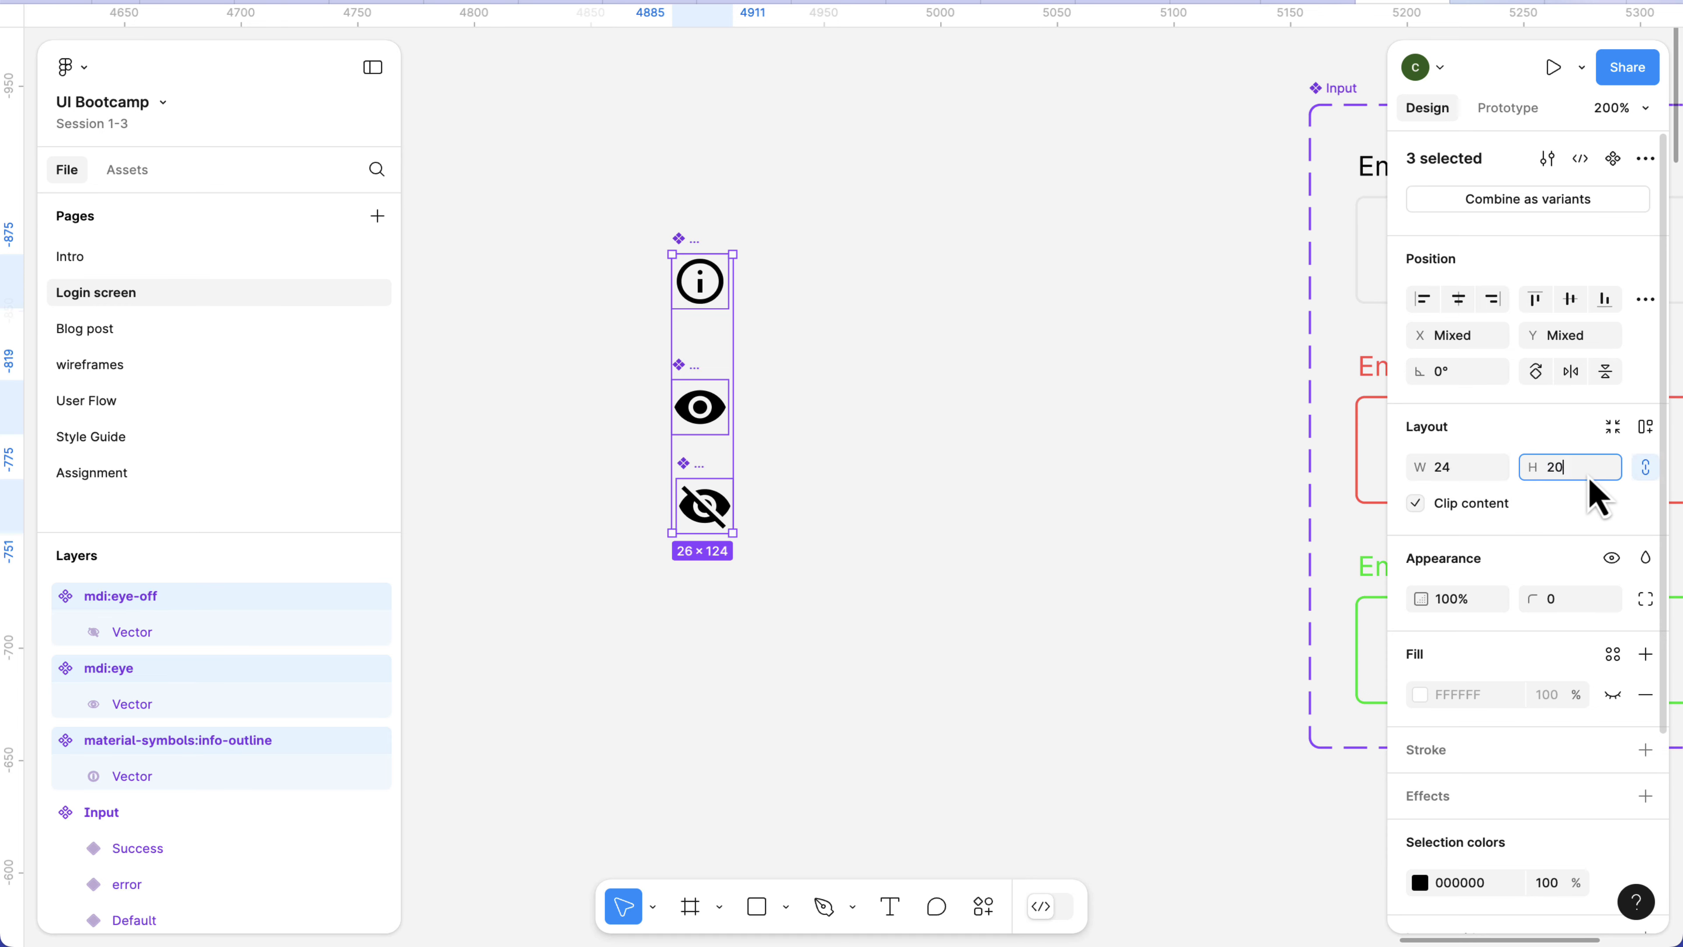
key(Return)
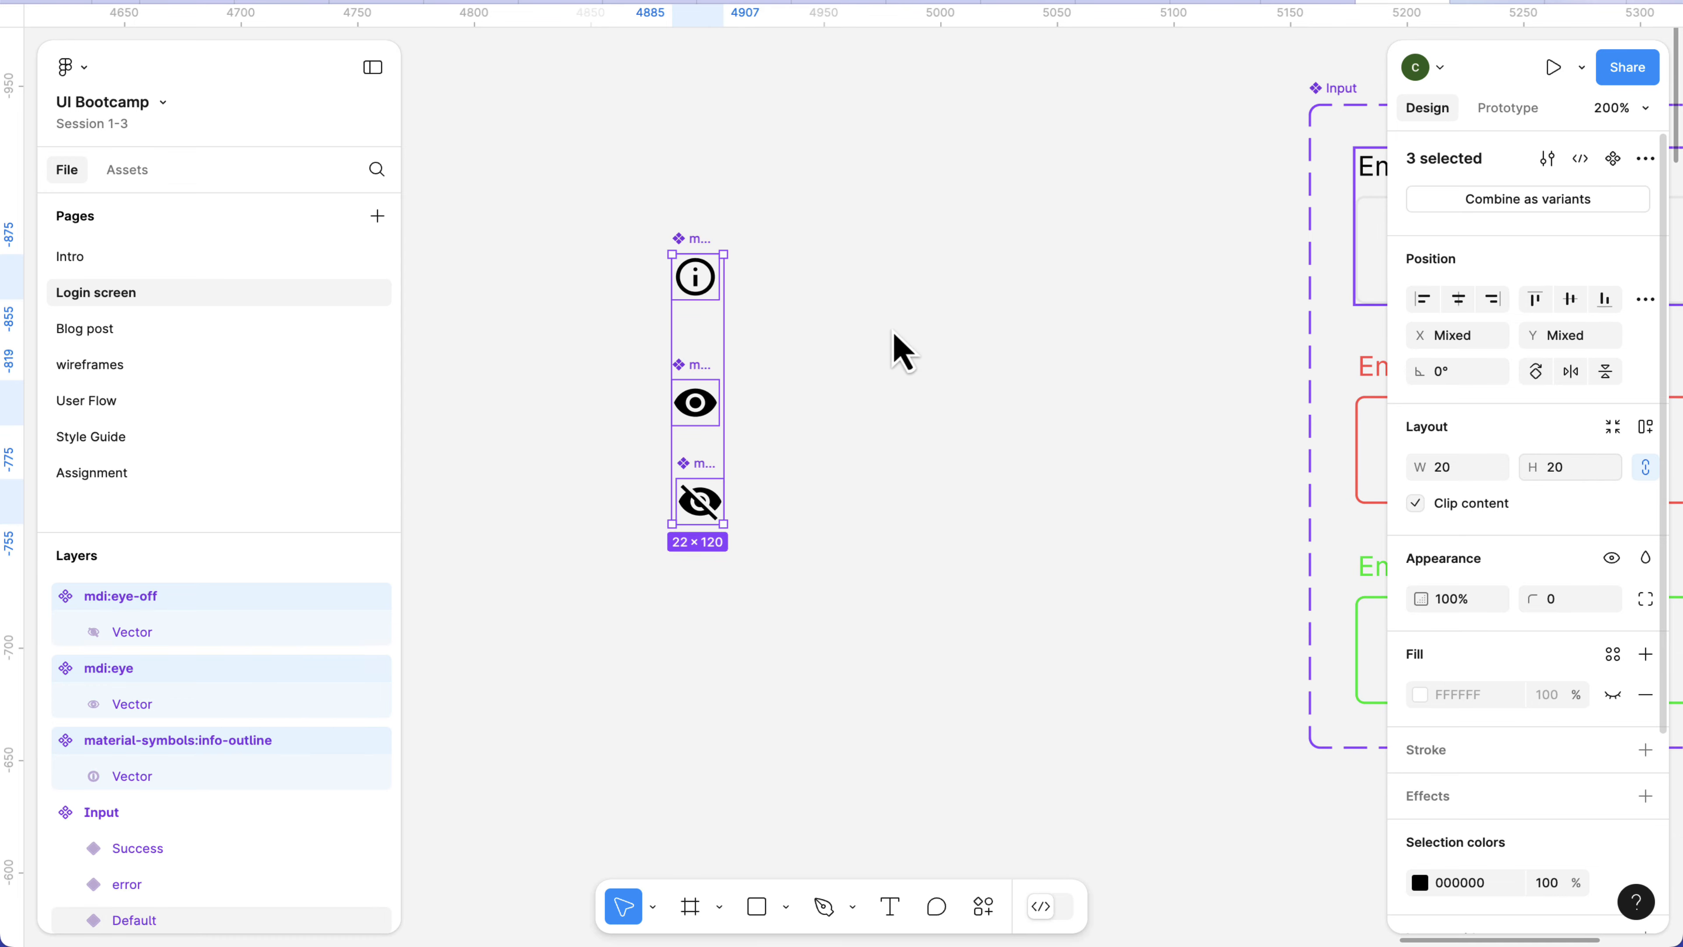
Place an instance of mdi:eye from the local Login screen assets on the empty canvas beside the Input component set, at X 5044, Y -845.
click(696, 403)
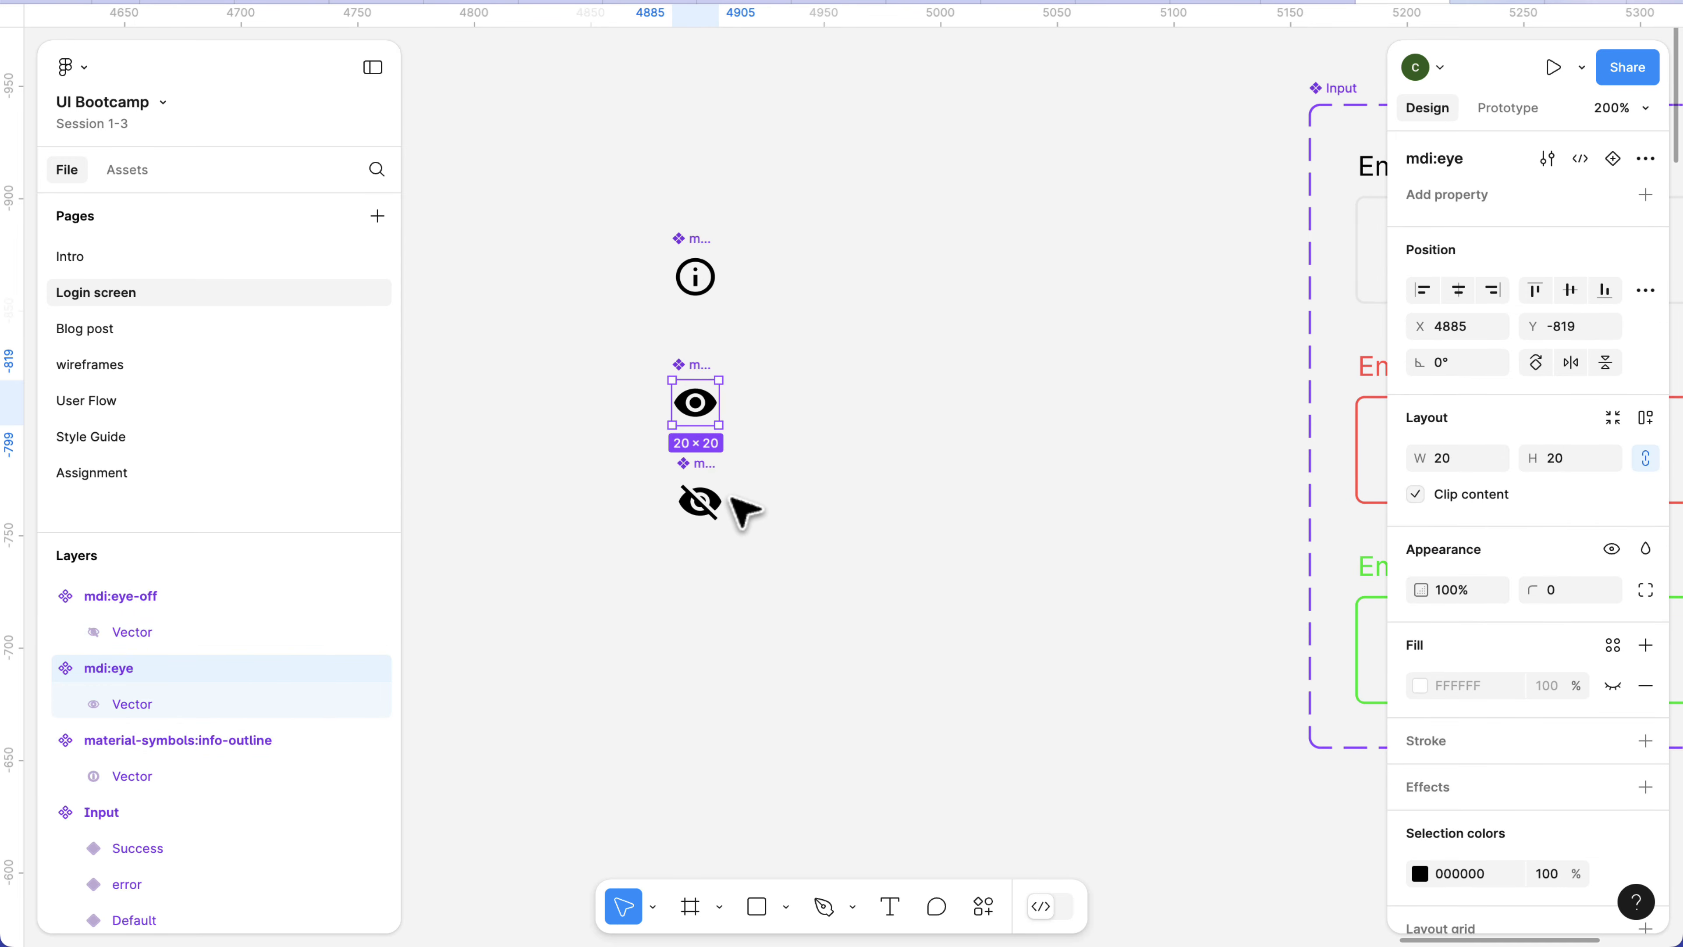
scroll(894, 496, right, 5)
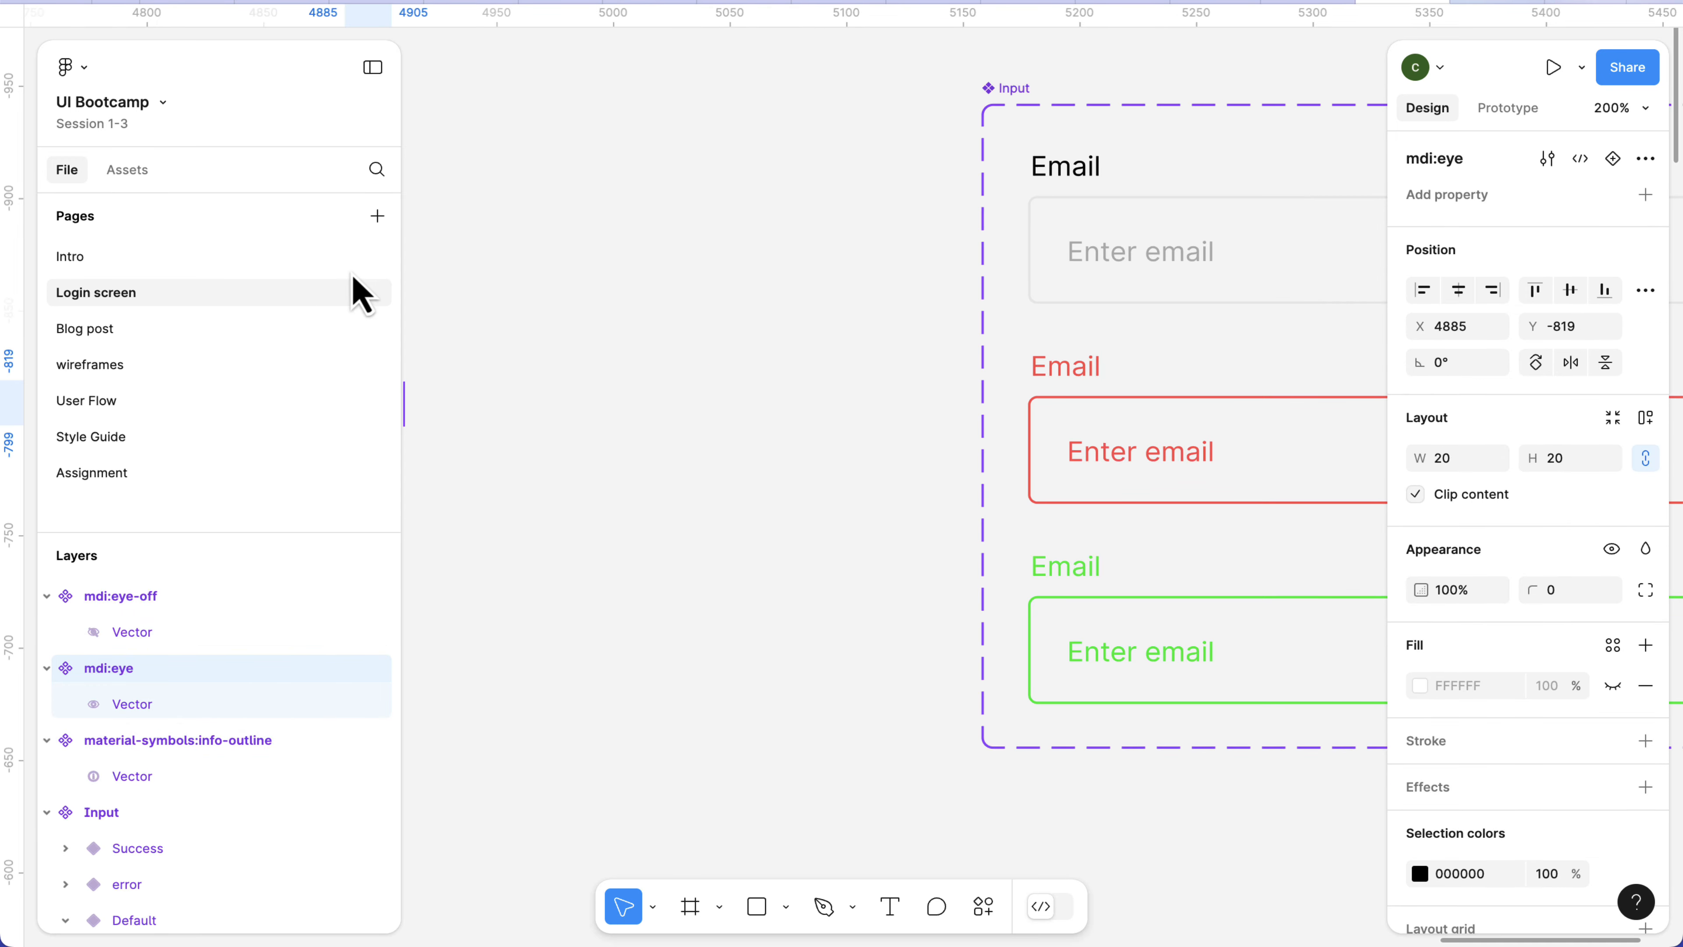
click(128, 169)
click(167, 346)
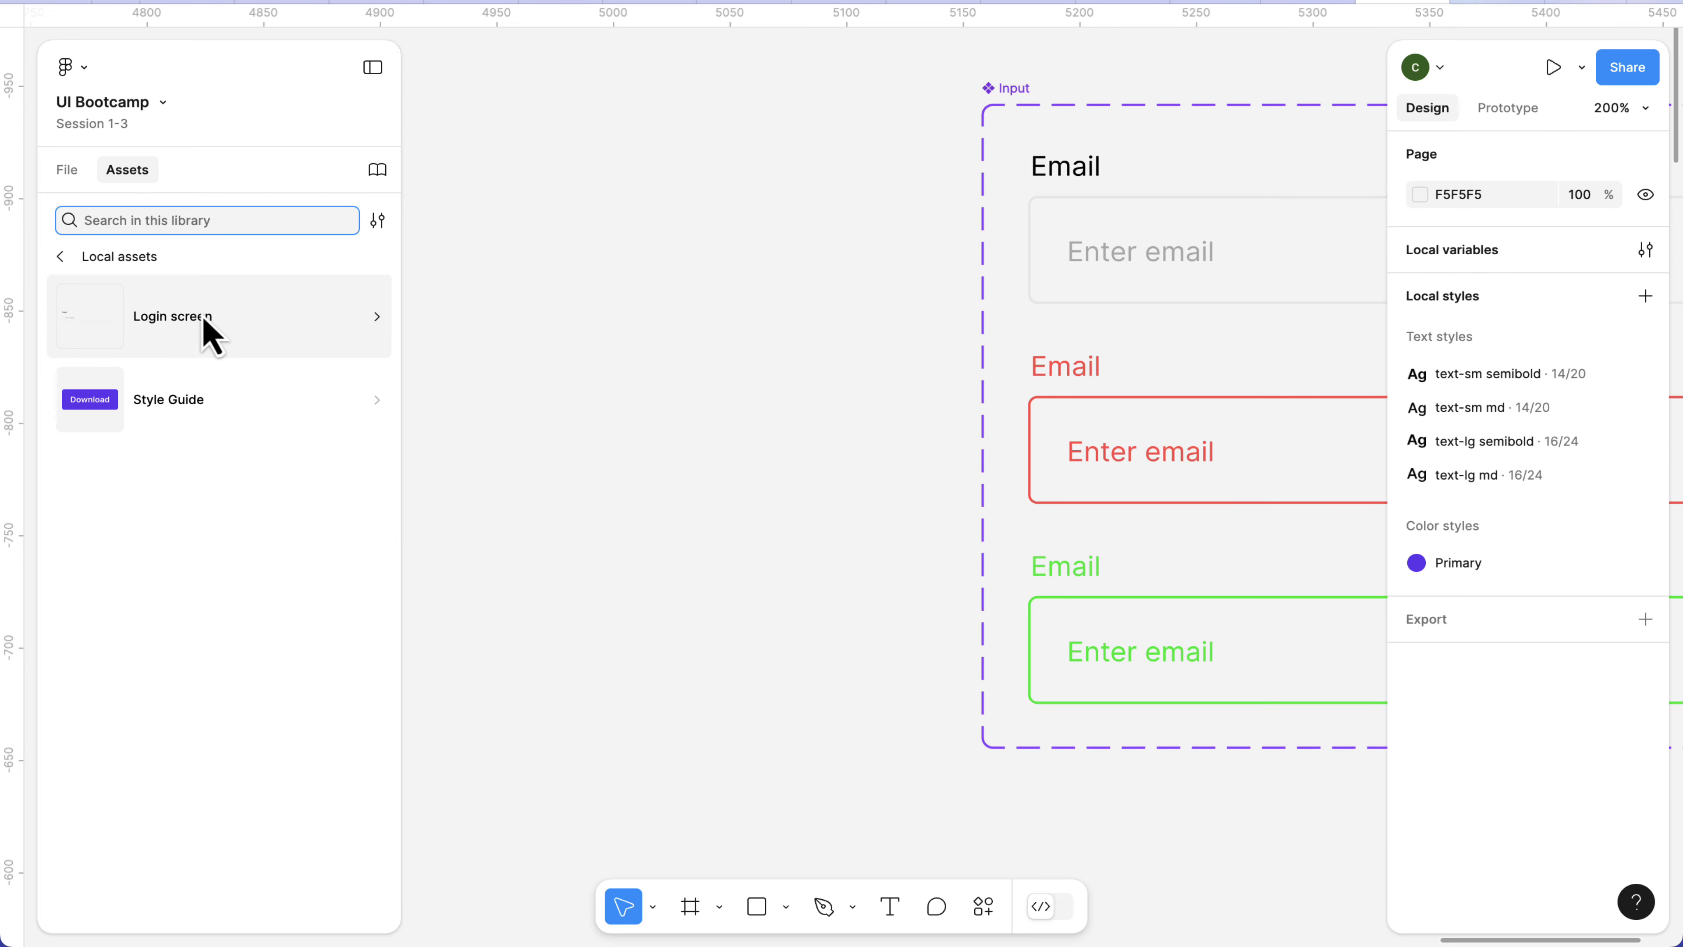
click(204, 316)
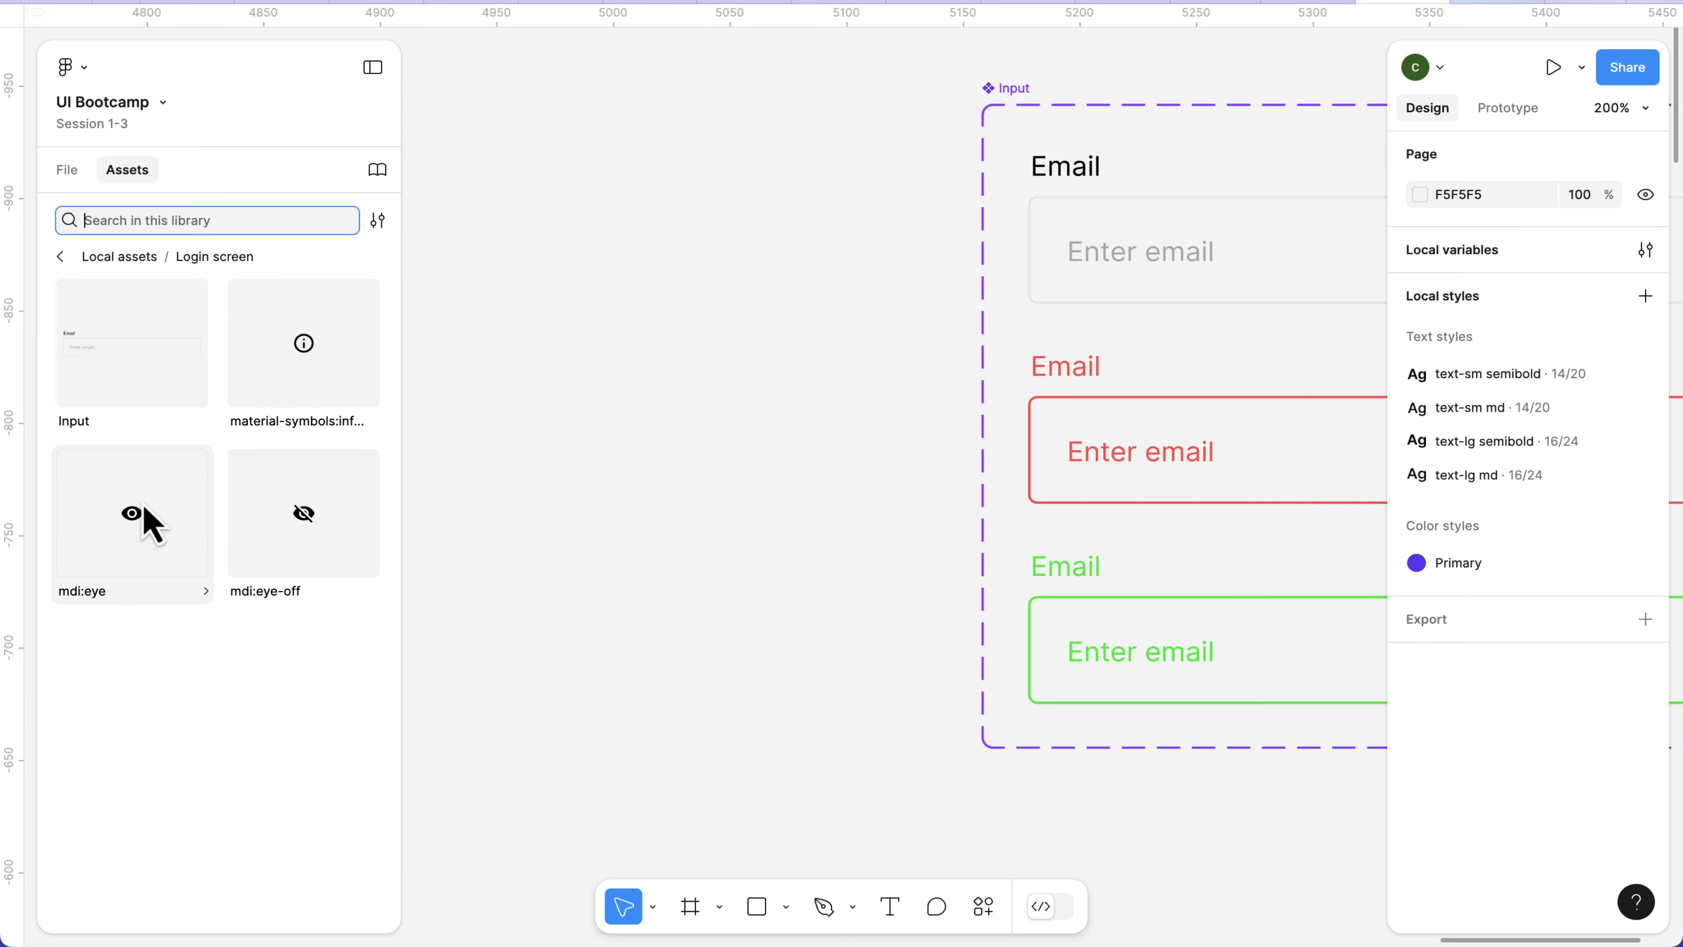
drag(142, 524, 717, 362)
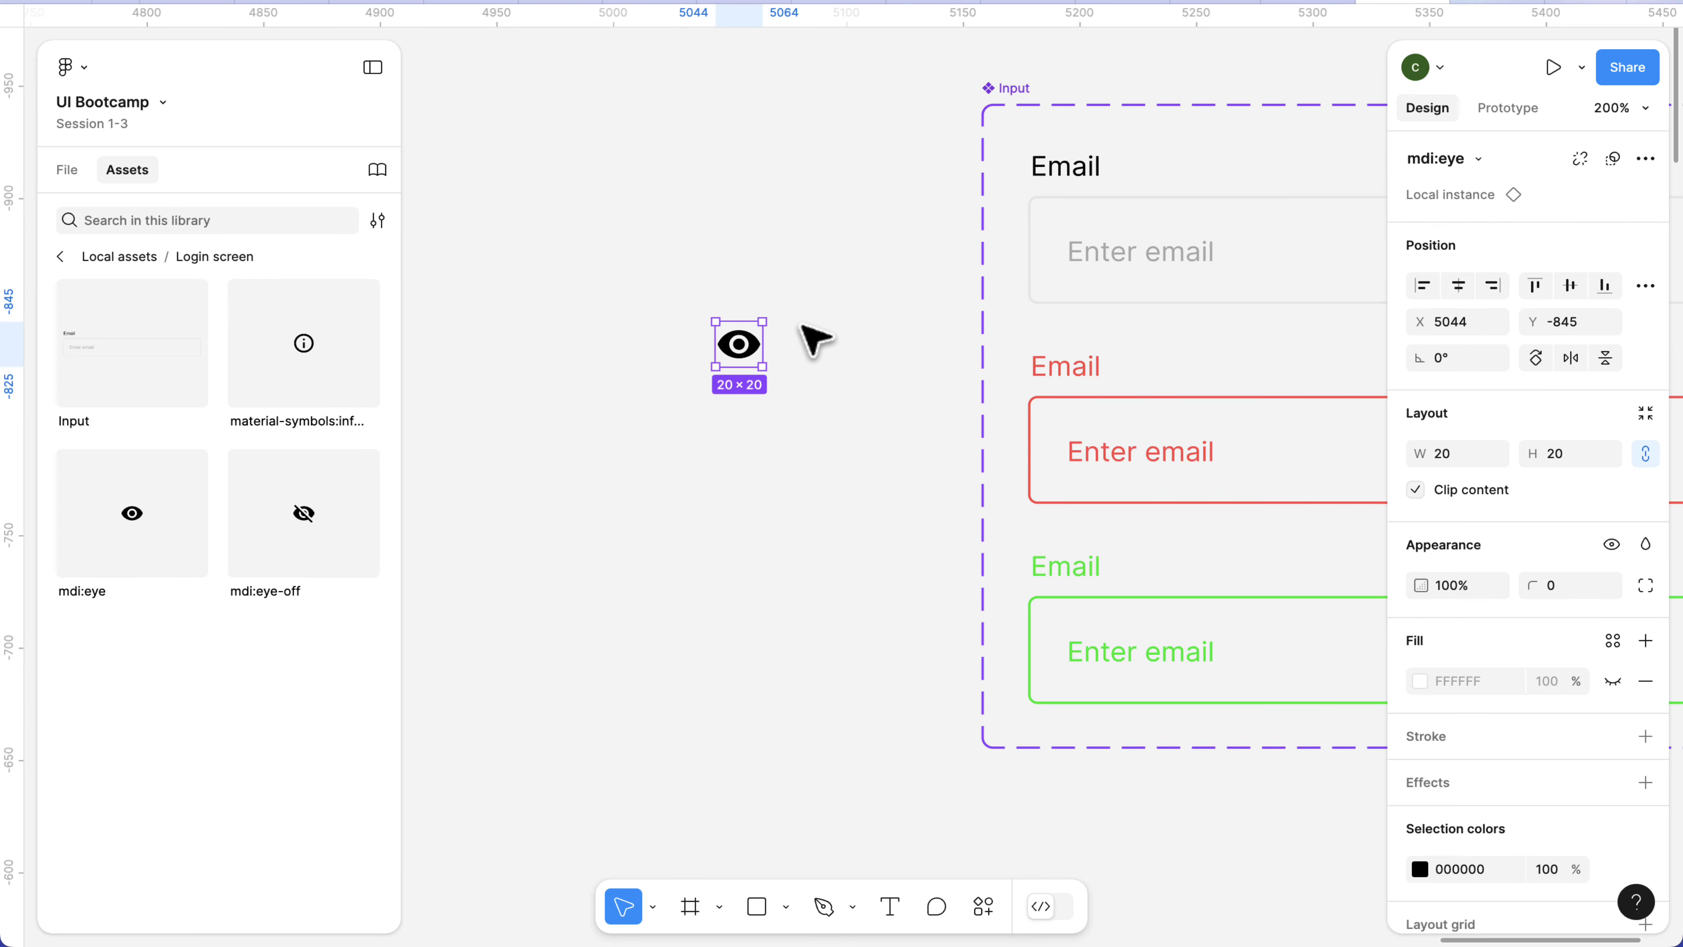
click(716, 358)
click(724, 346)
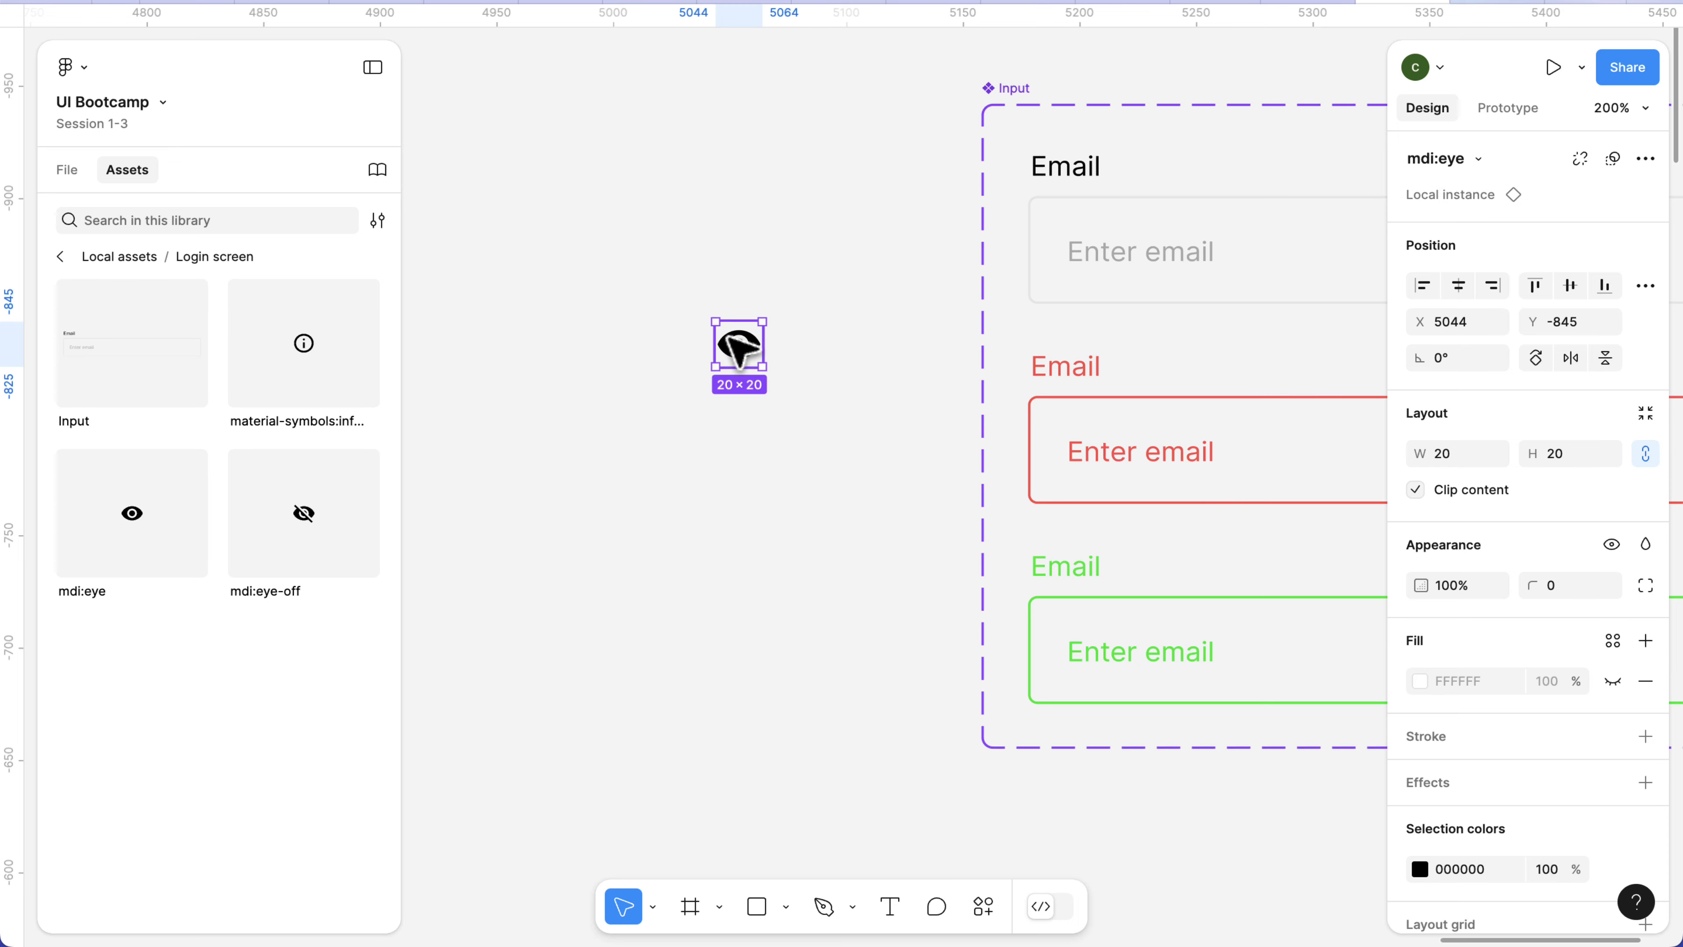
Remove the loose mdi:eye instance from the canvas and paste it into the Default, error and Success variants of Input at once.
click(68, 171)
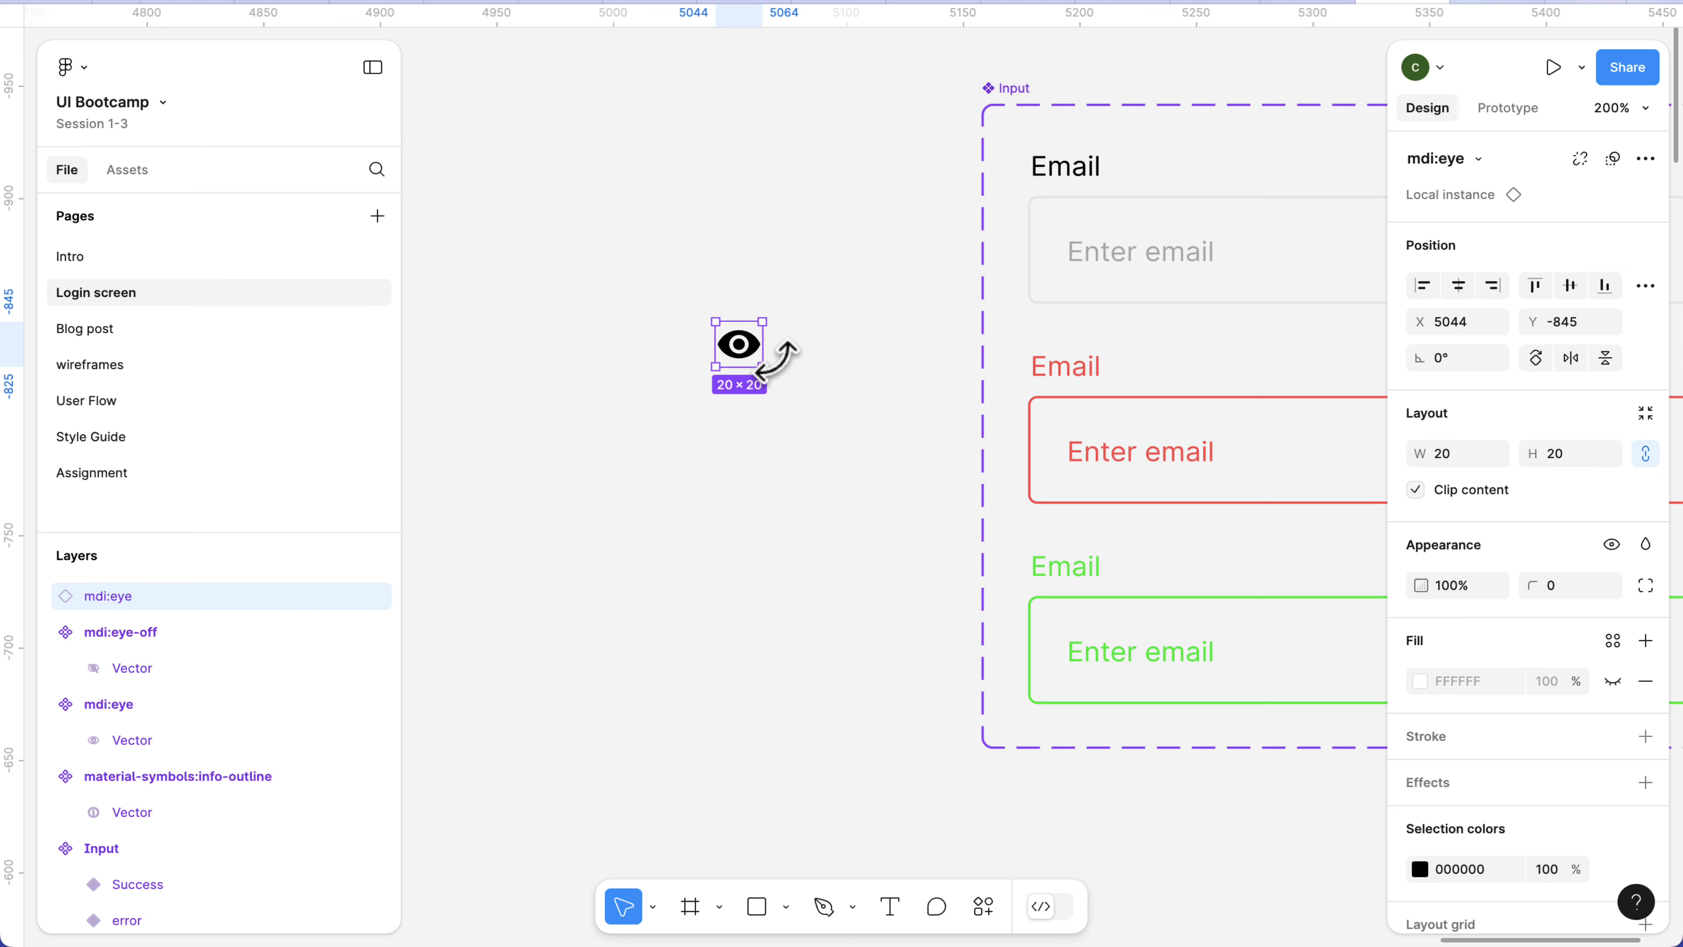
click(782, 429)
click(748, 351)
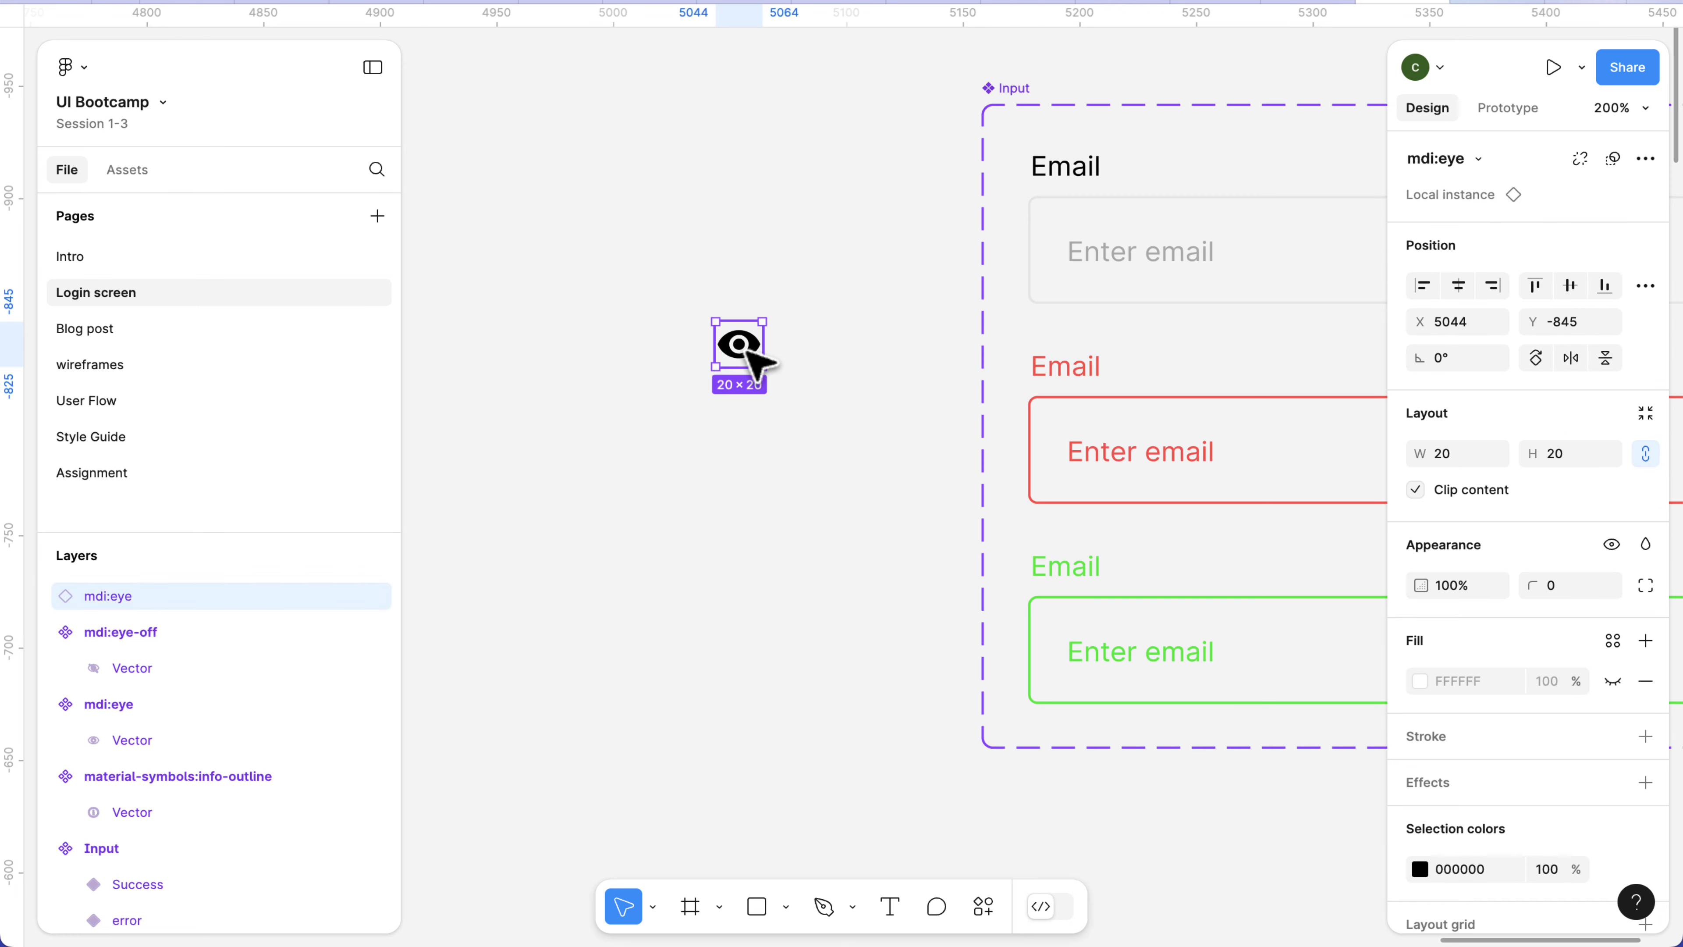
key(Delete)
scroll(770, 395, down, 5)
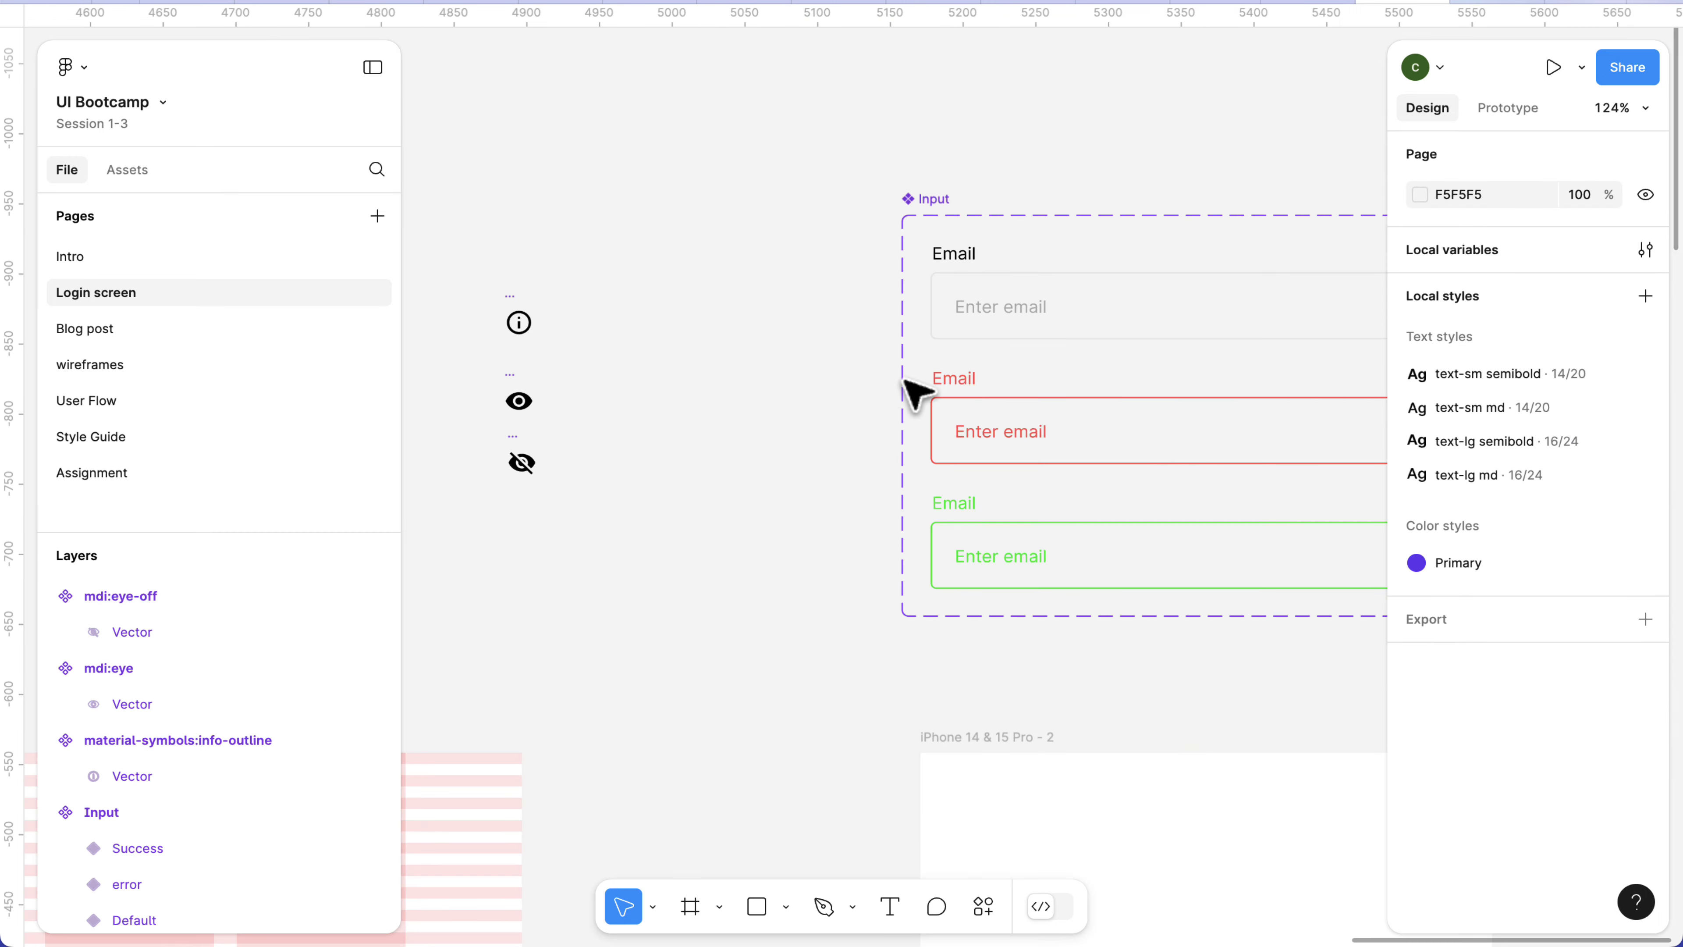
scroll(903, 382, right, 3)
click(1011, 335)
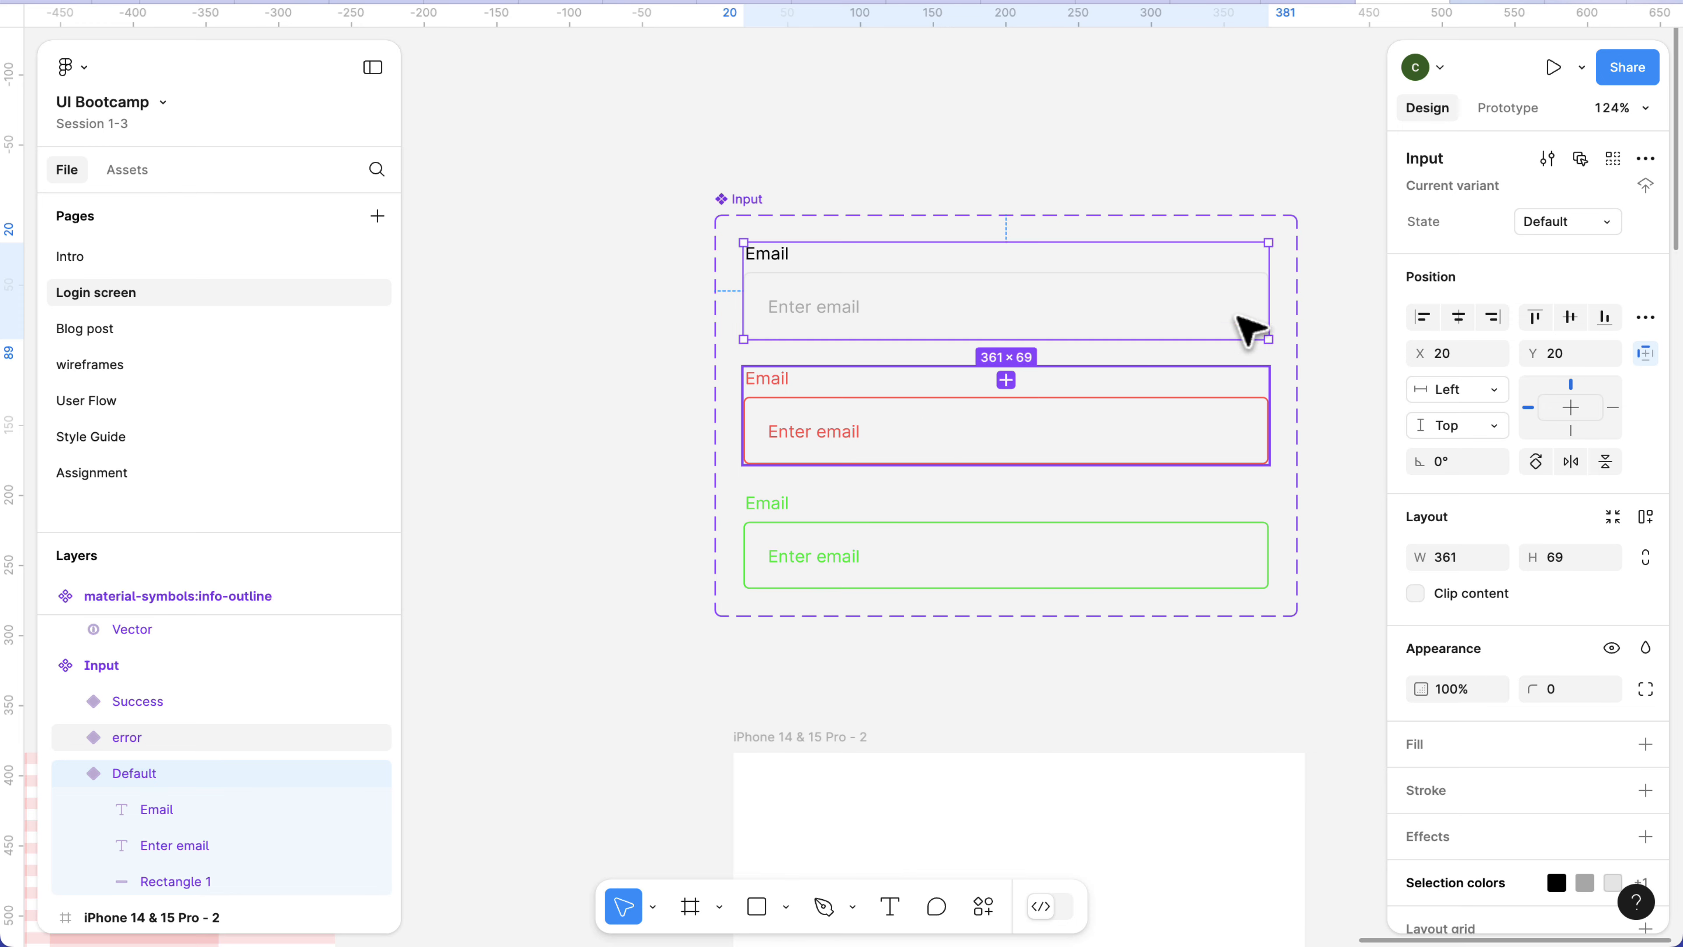
click(1615, 161)
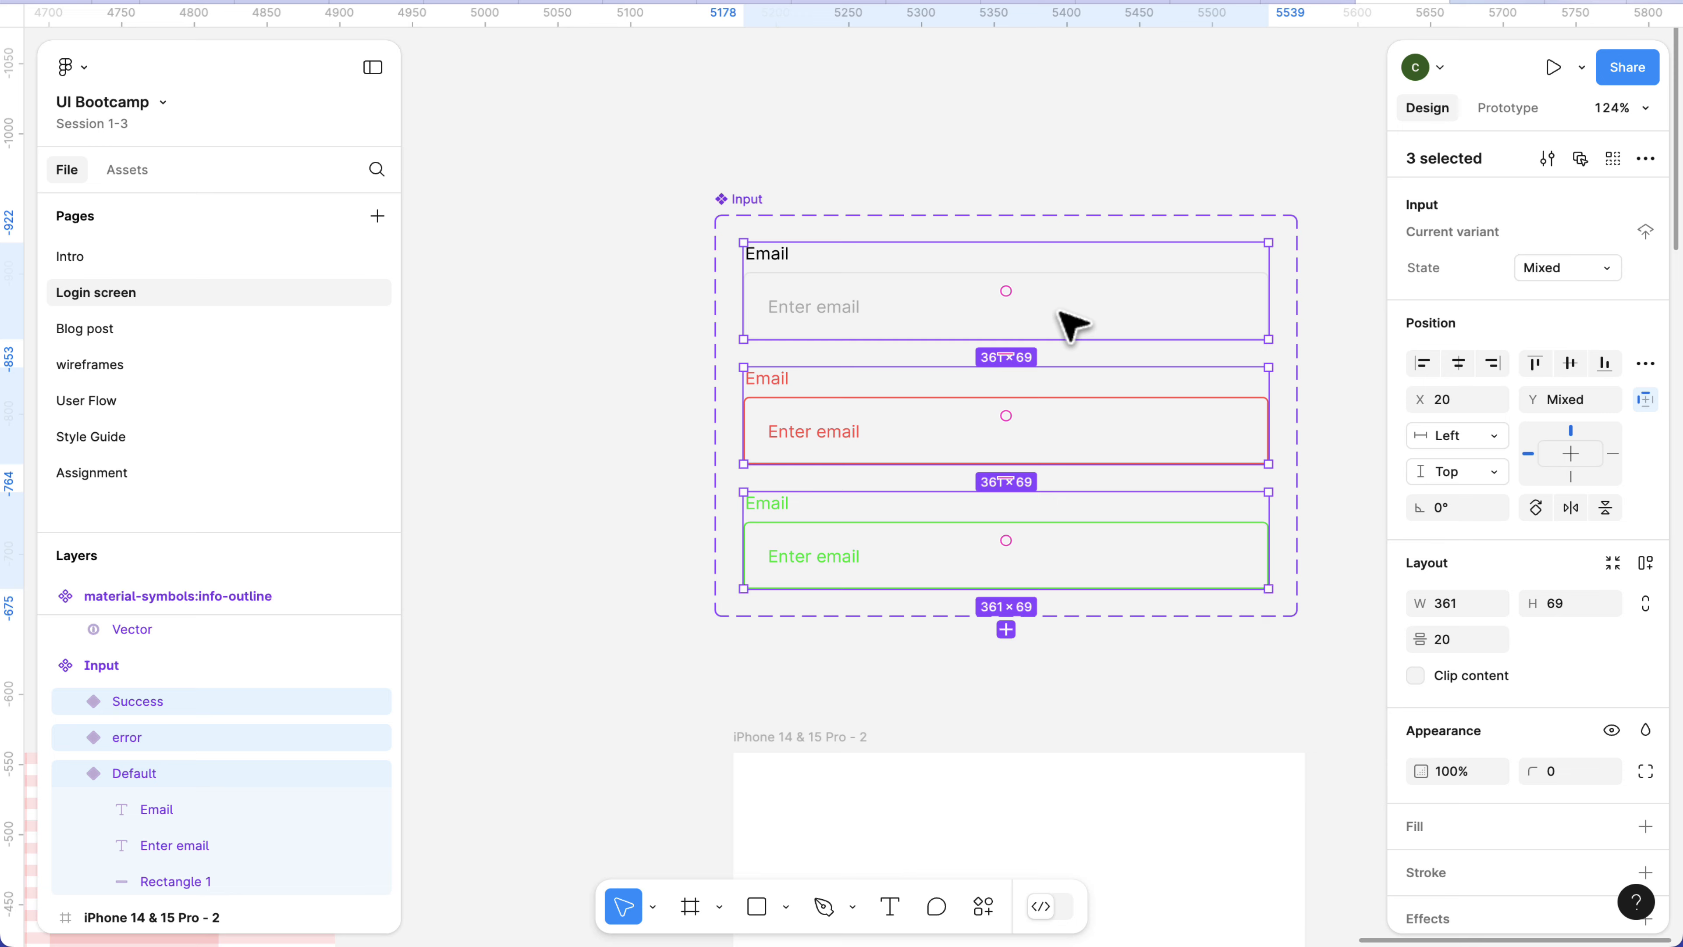
key(ctrl+v)
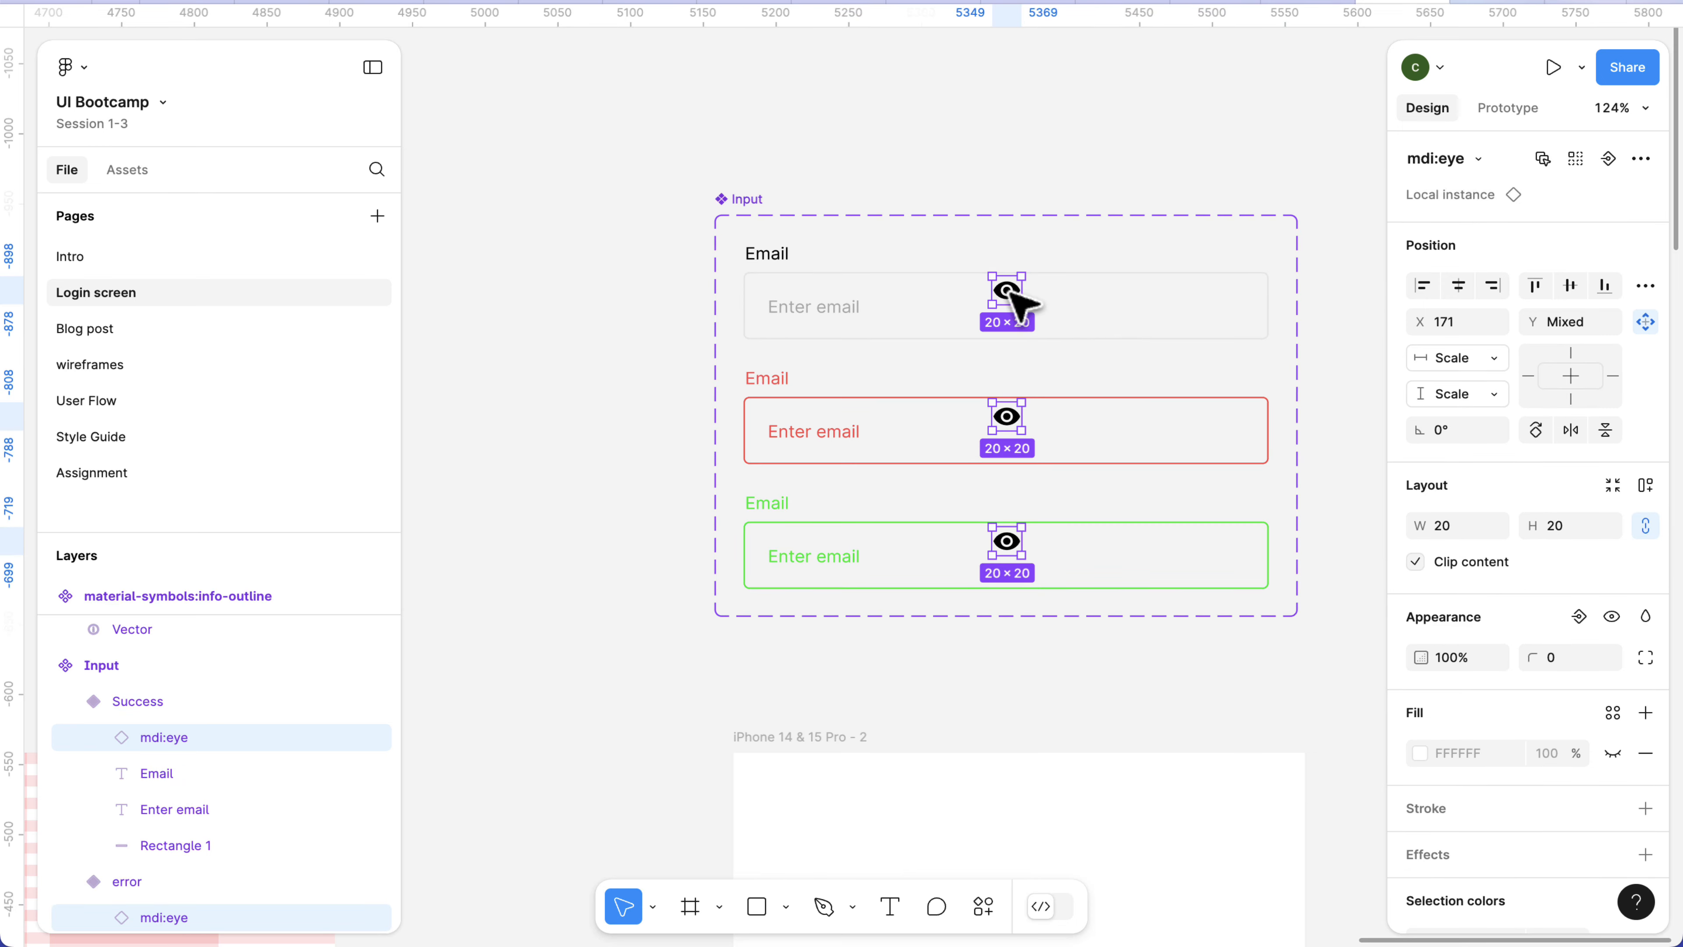
Move the three pasted eye icons together to X 323, inside the right end of their input fields.
drag(1013, 298, 1234, 306)
scroll(1236, 292, up, 2)
click(1119, 310)
scroll(1120, 312, right, 5)
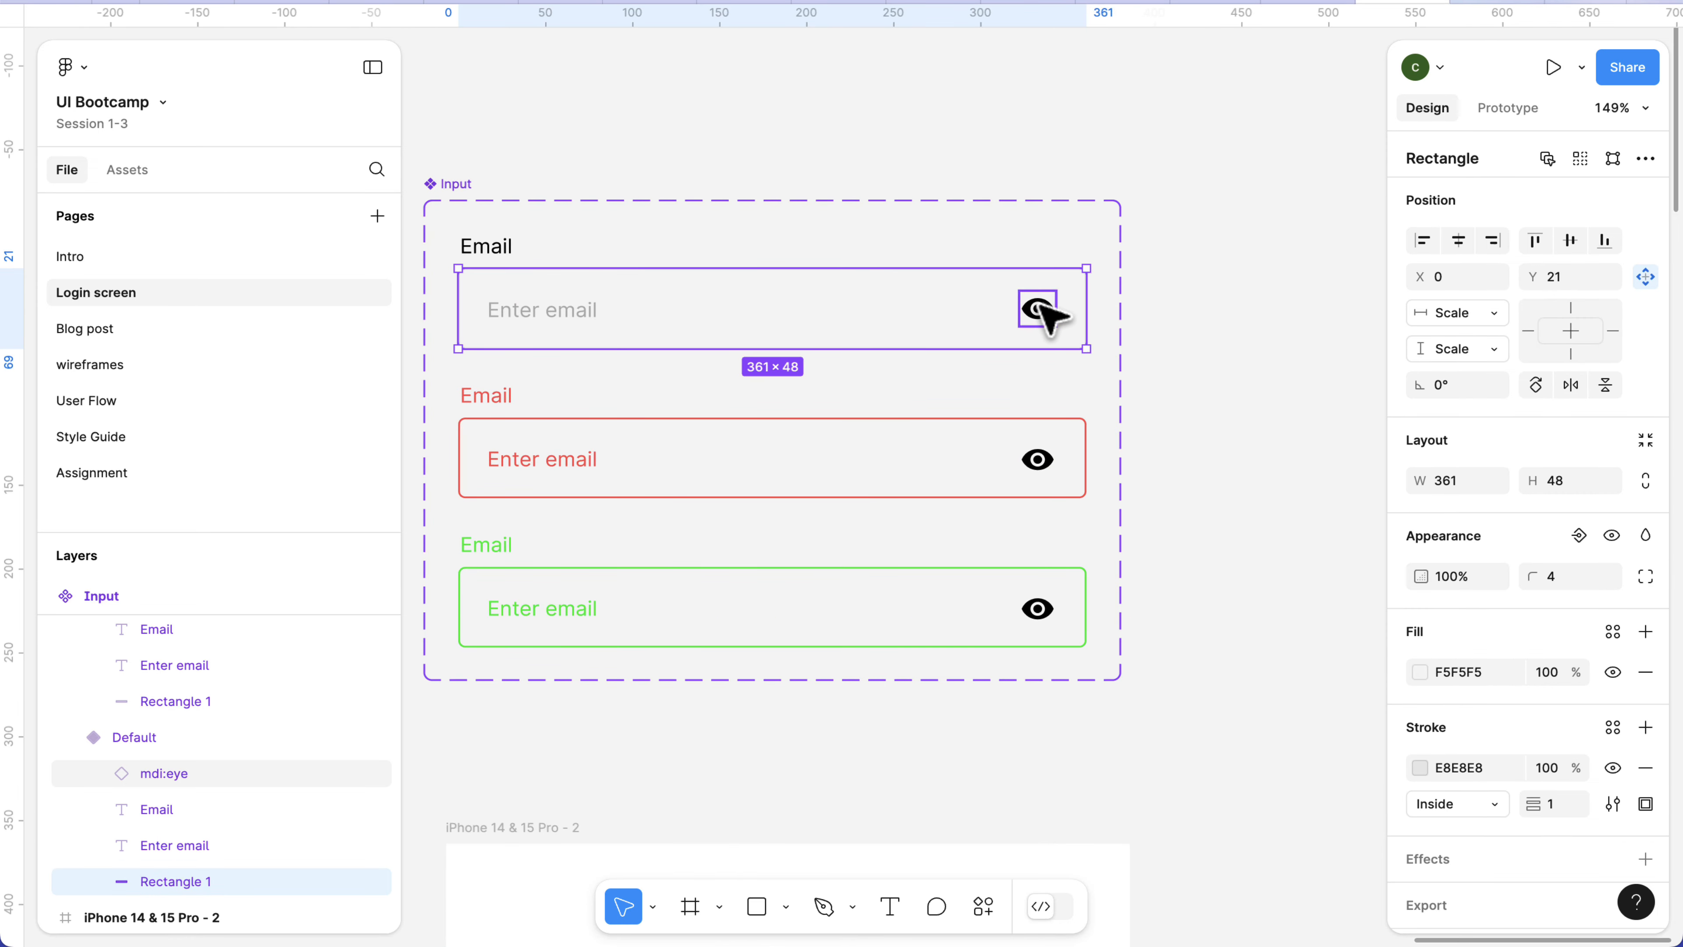
click(1039, 307)
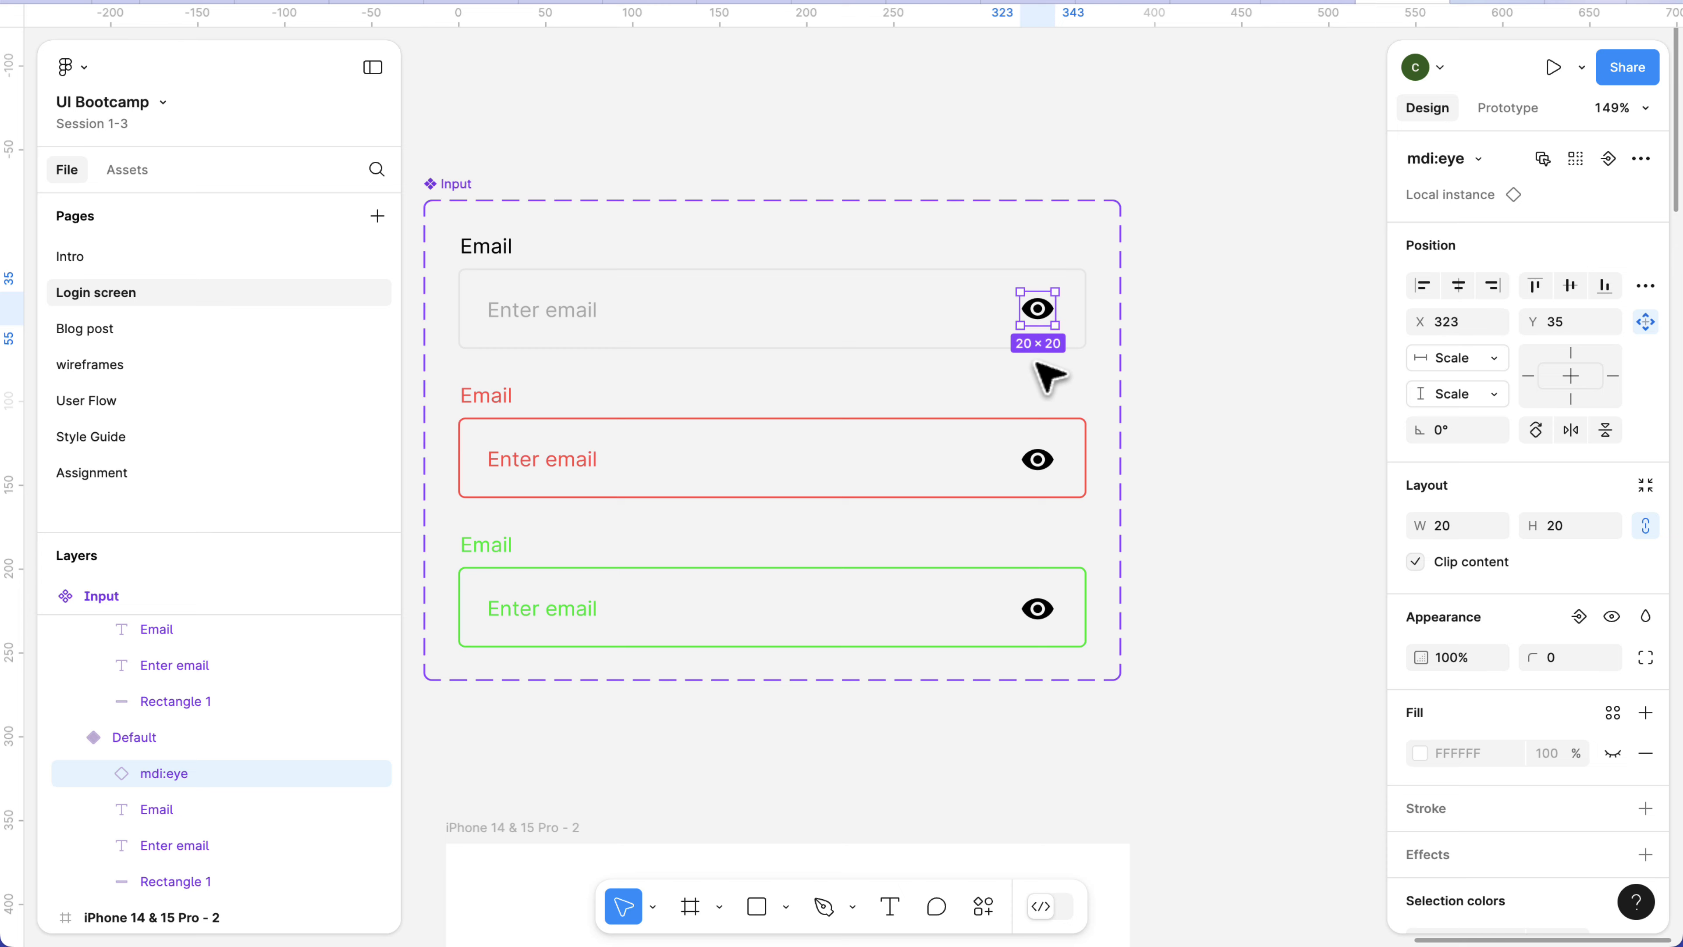
scroll(1046, 335, up, 3)
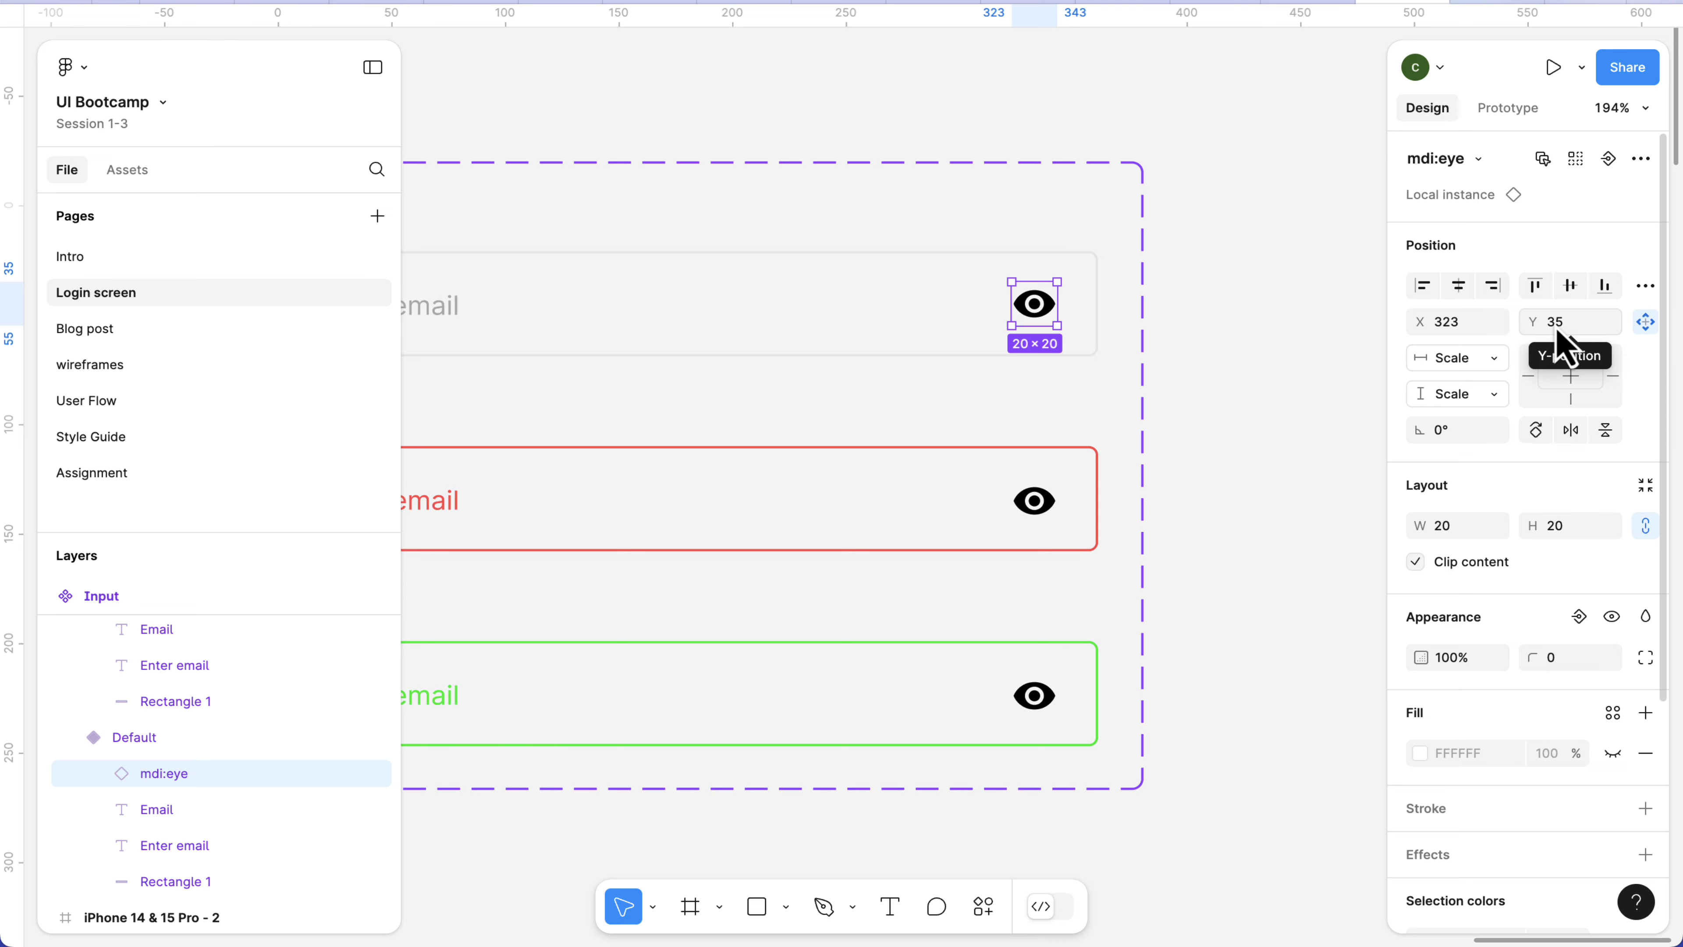
Compare the eye icon's position in the error and Default variants, and set the Default icon's Y to 36.
click(1041, 505)
click(1042, 505)
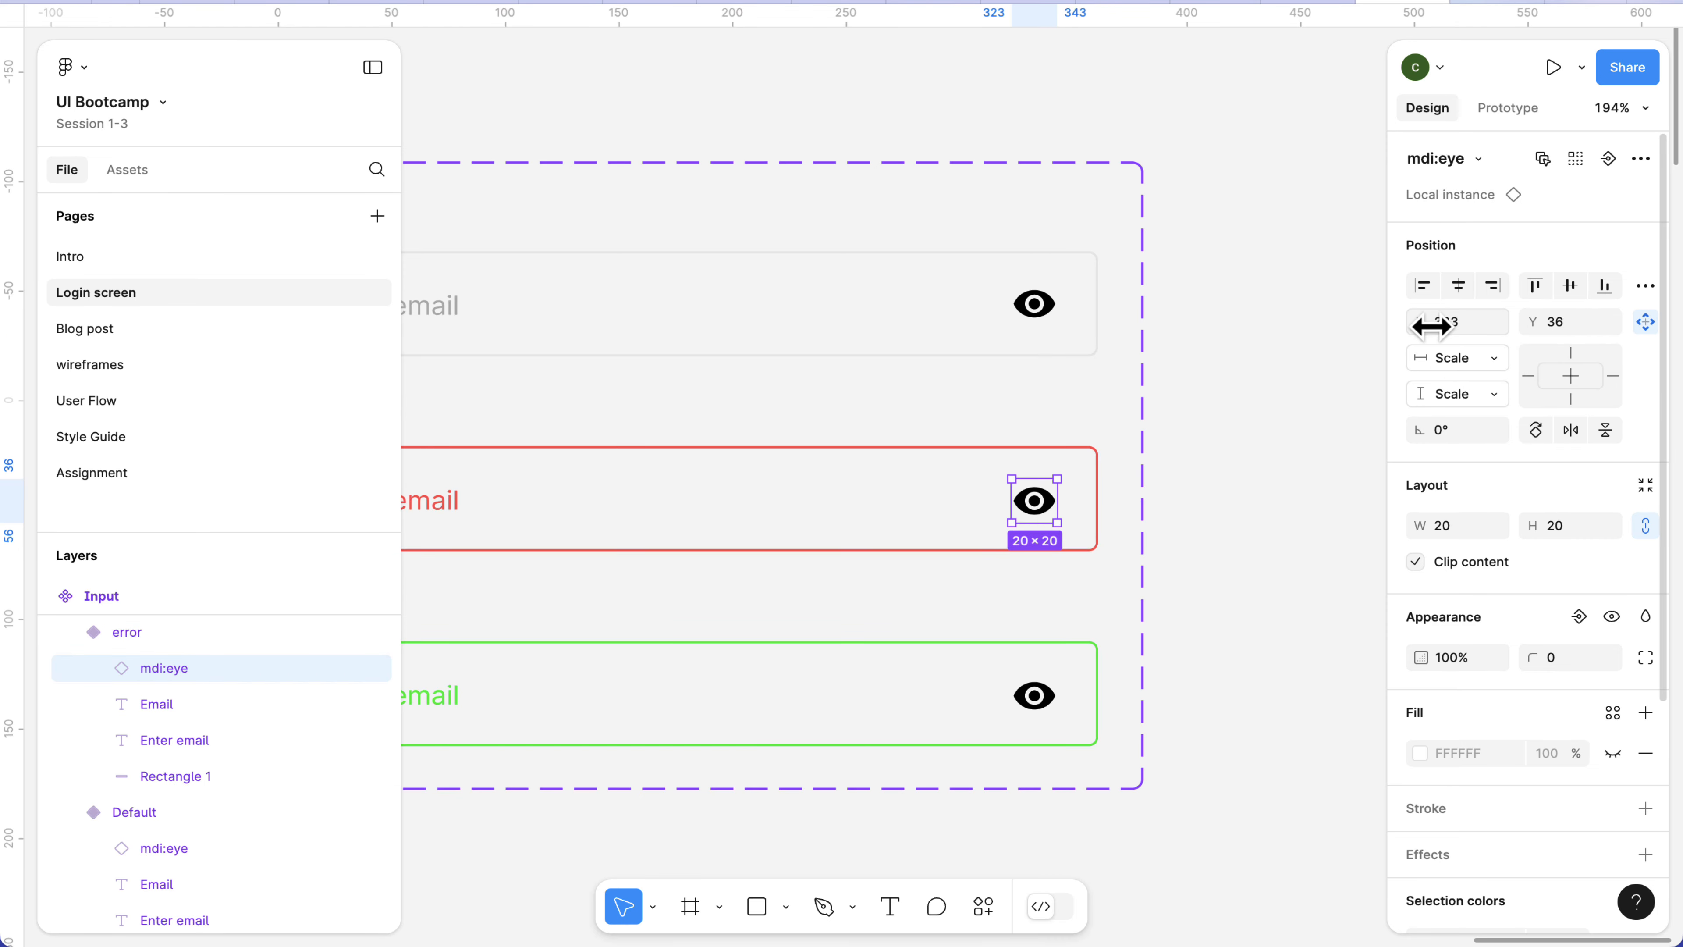
click(1567, 331)
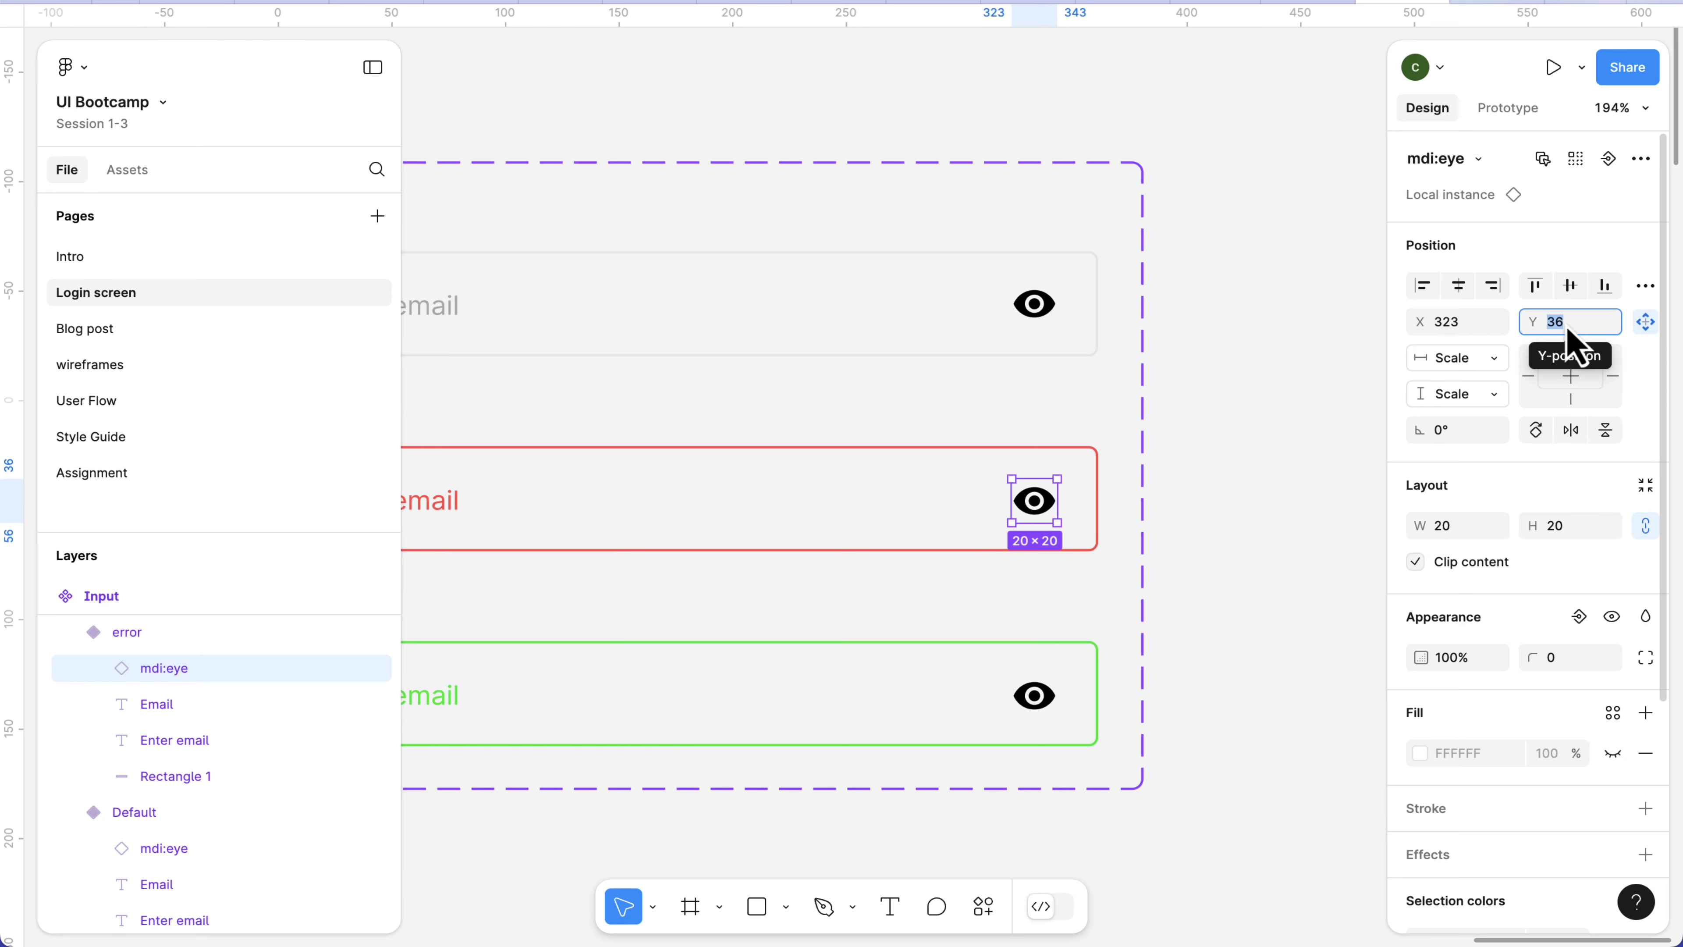
click(1052, 323)
click(1054, 323)
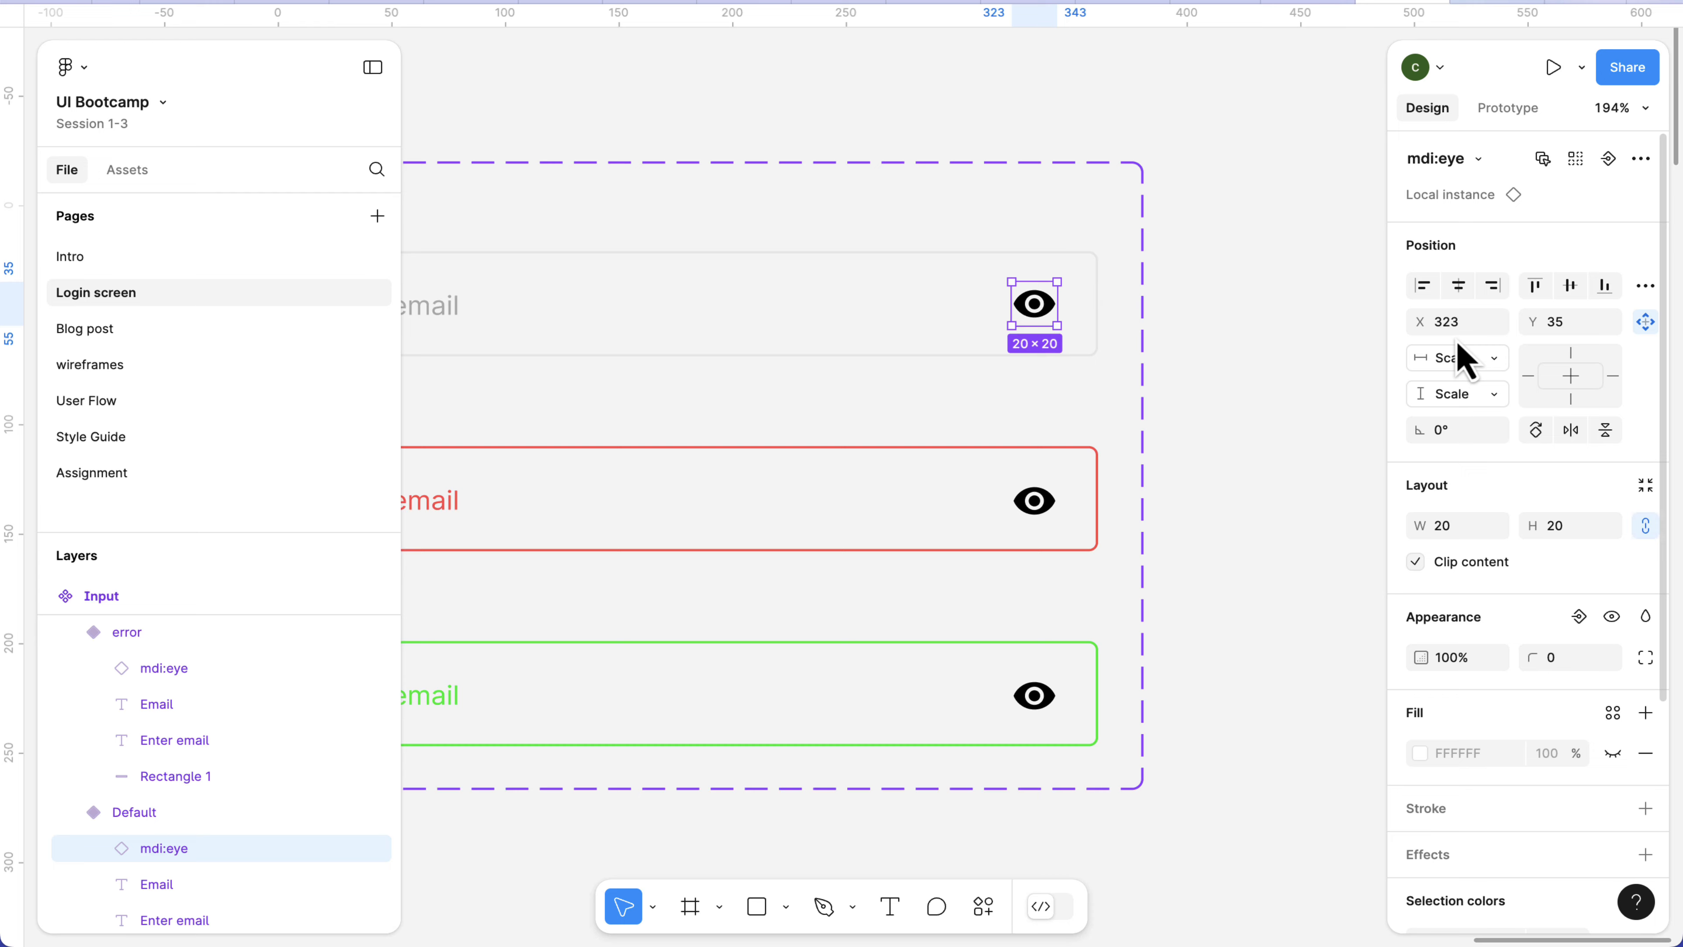
click(1568, 323)
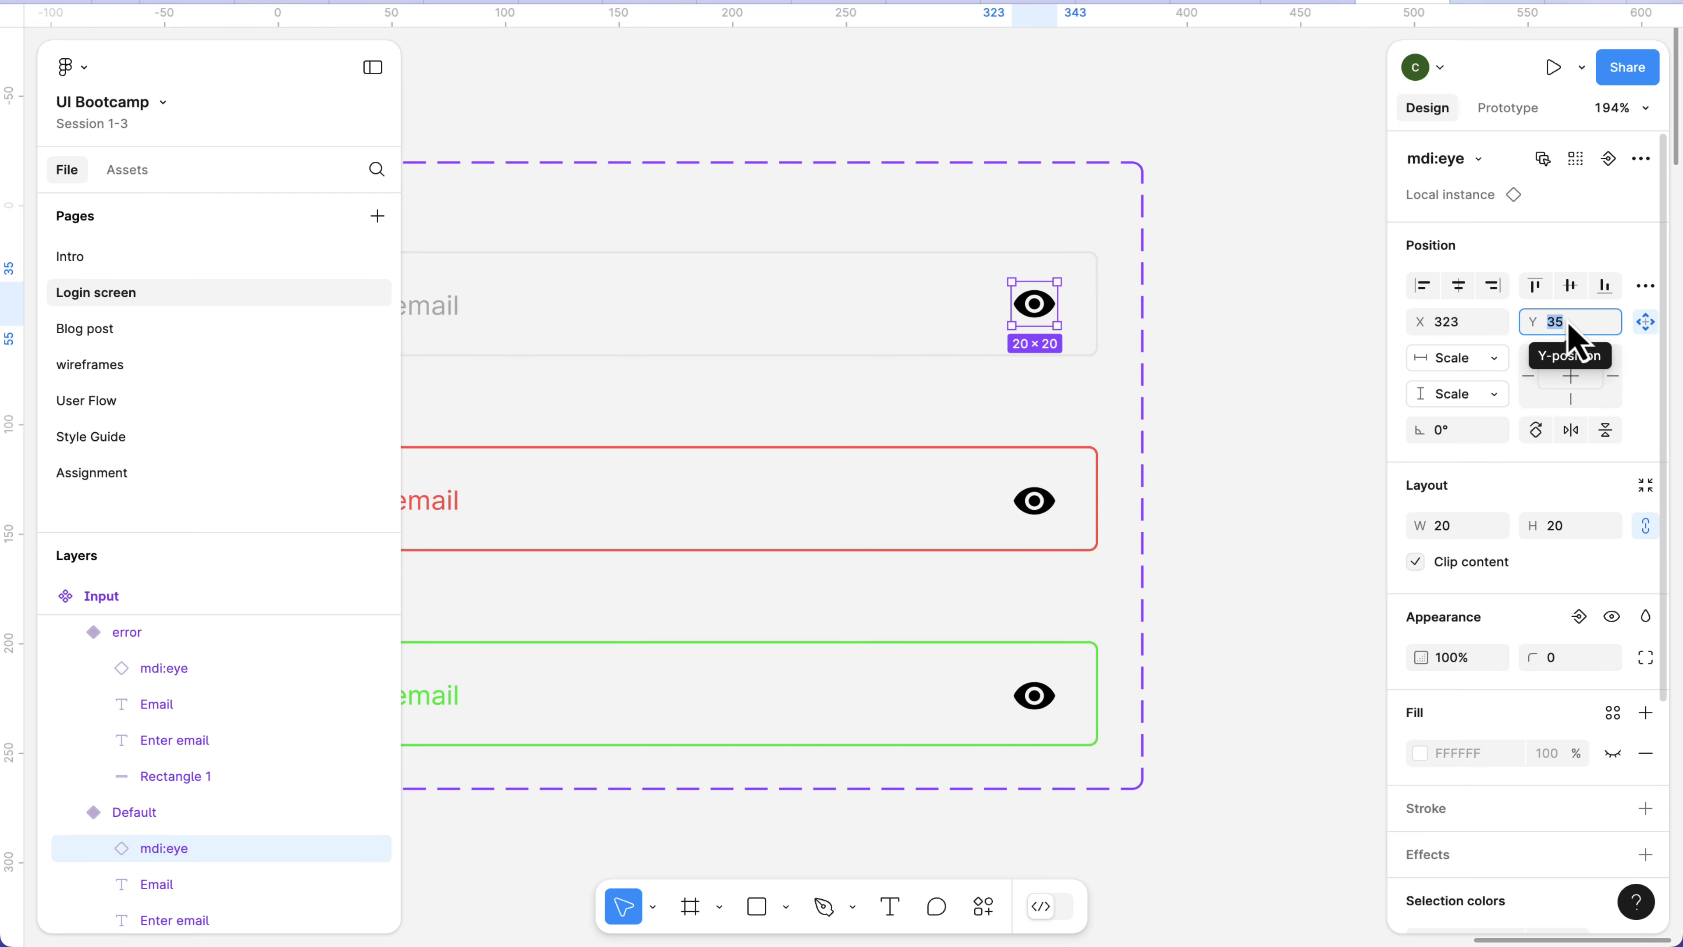
key(Up)
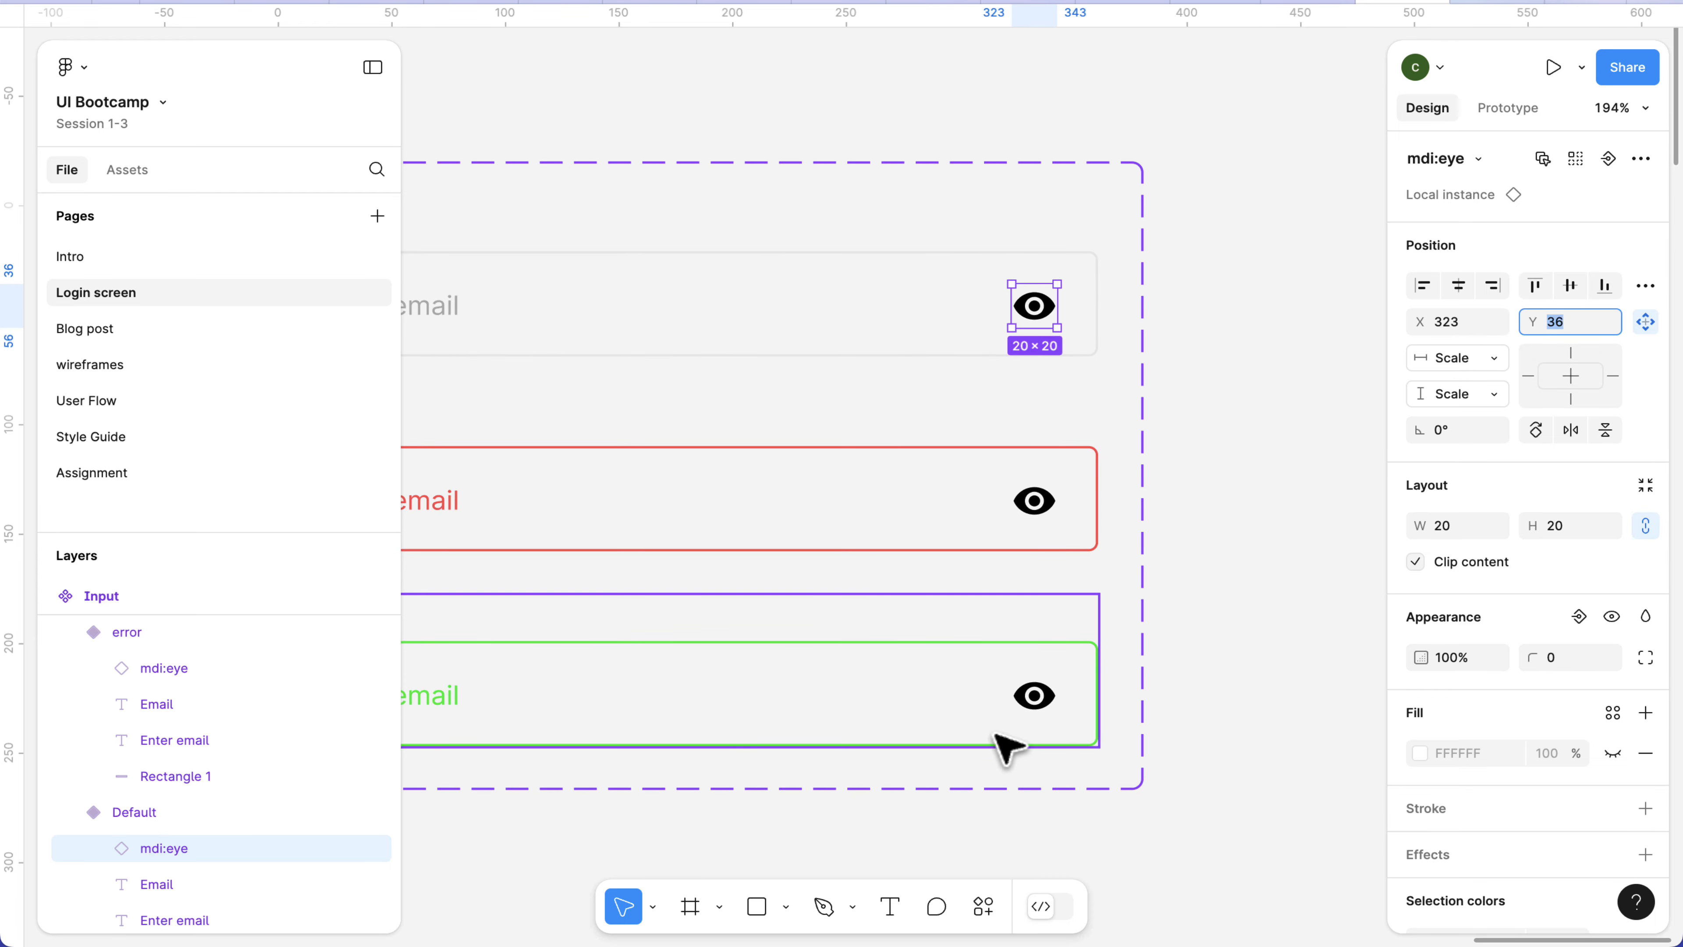
Check the Y position of the eye icon inside the Success variant.
scroll(1026, 714, down, 1)
click(1034, 687)
double_click(1034, 687)
key(Escape)
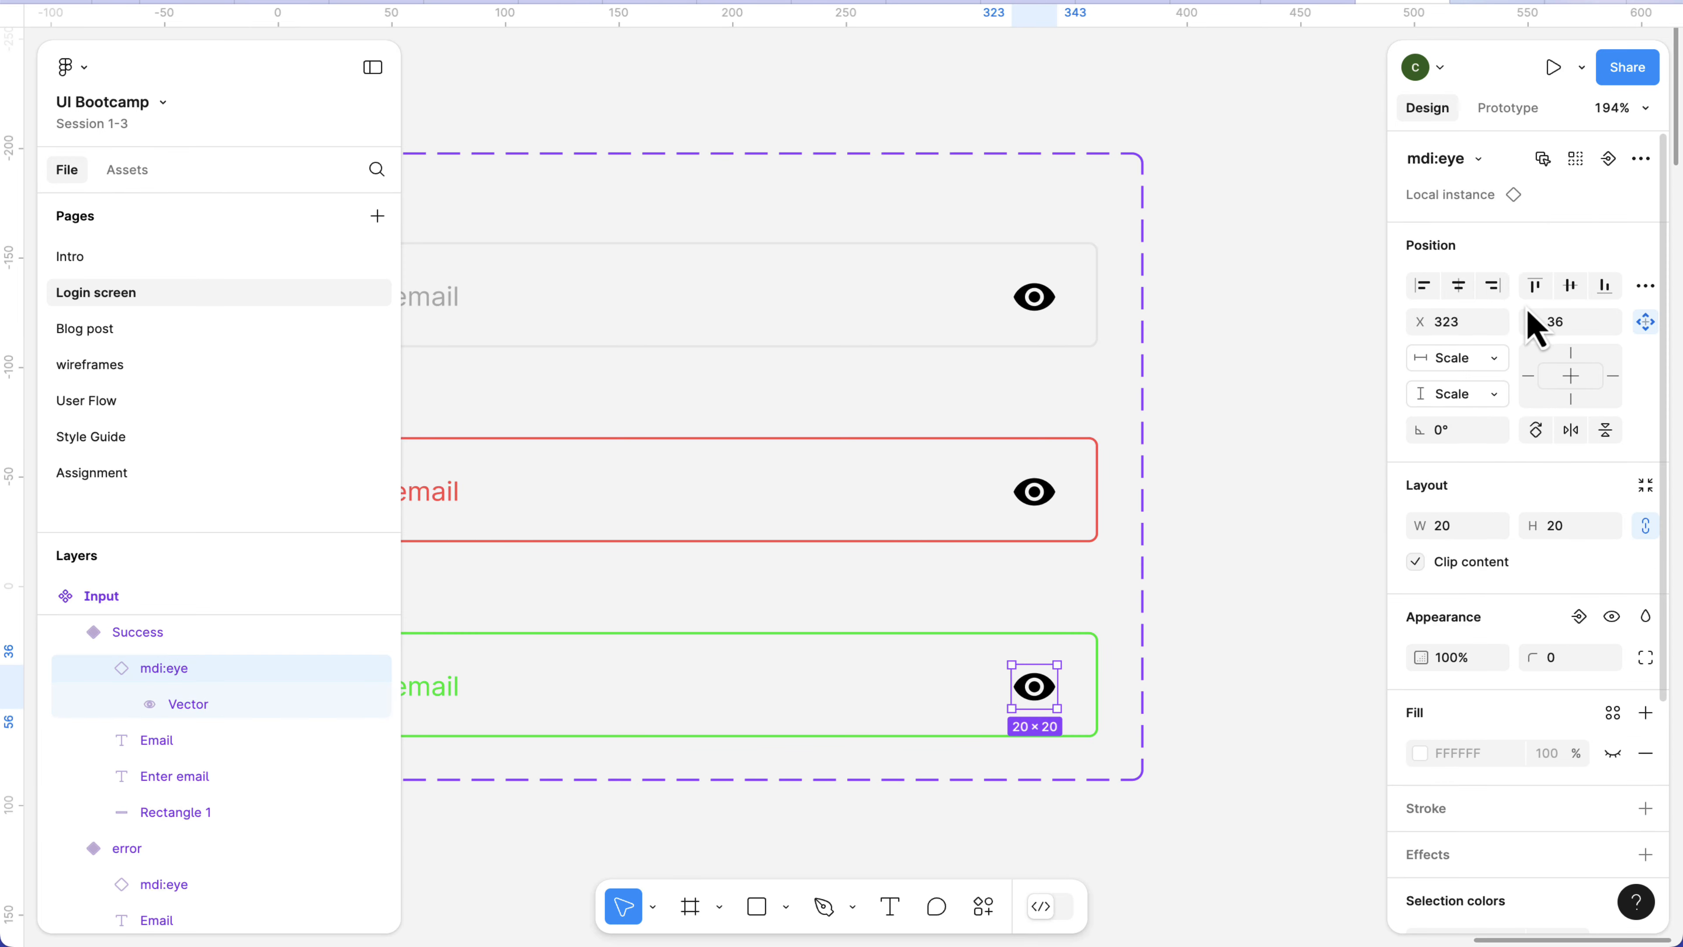
click(1591, 323)
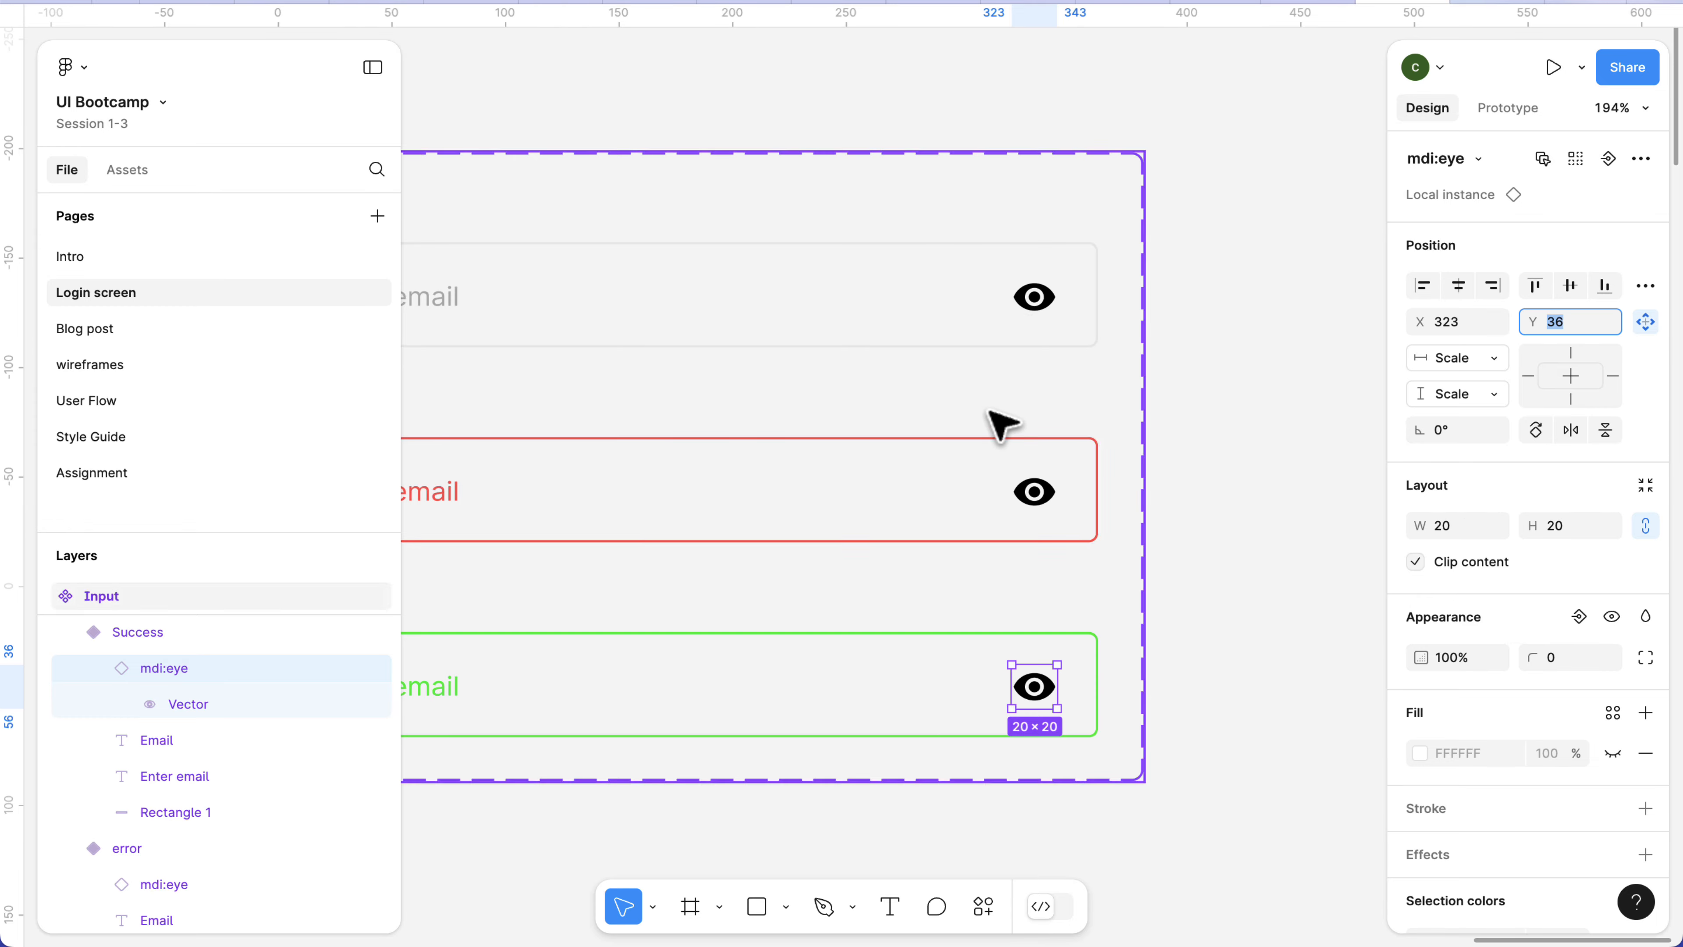
Review the eye icon placement across the Default, error and Success variants of Input.
scroll(996, 398, down, 5)
click(932, 386)
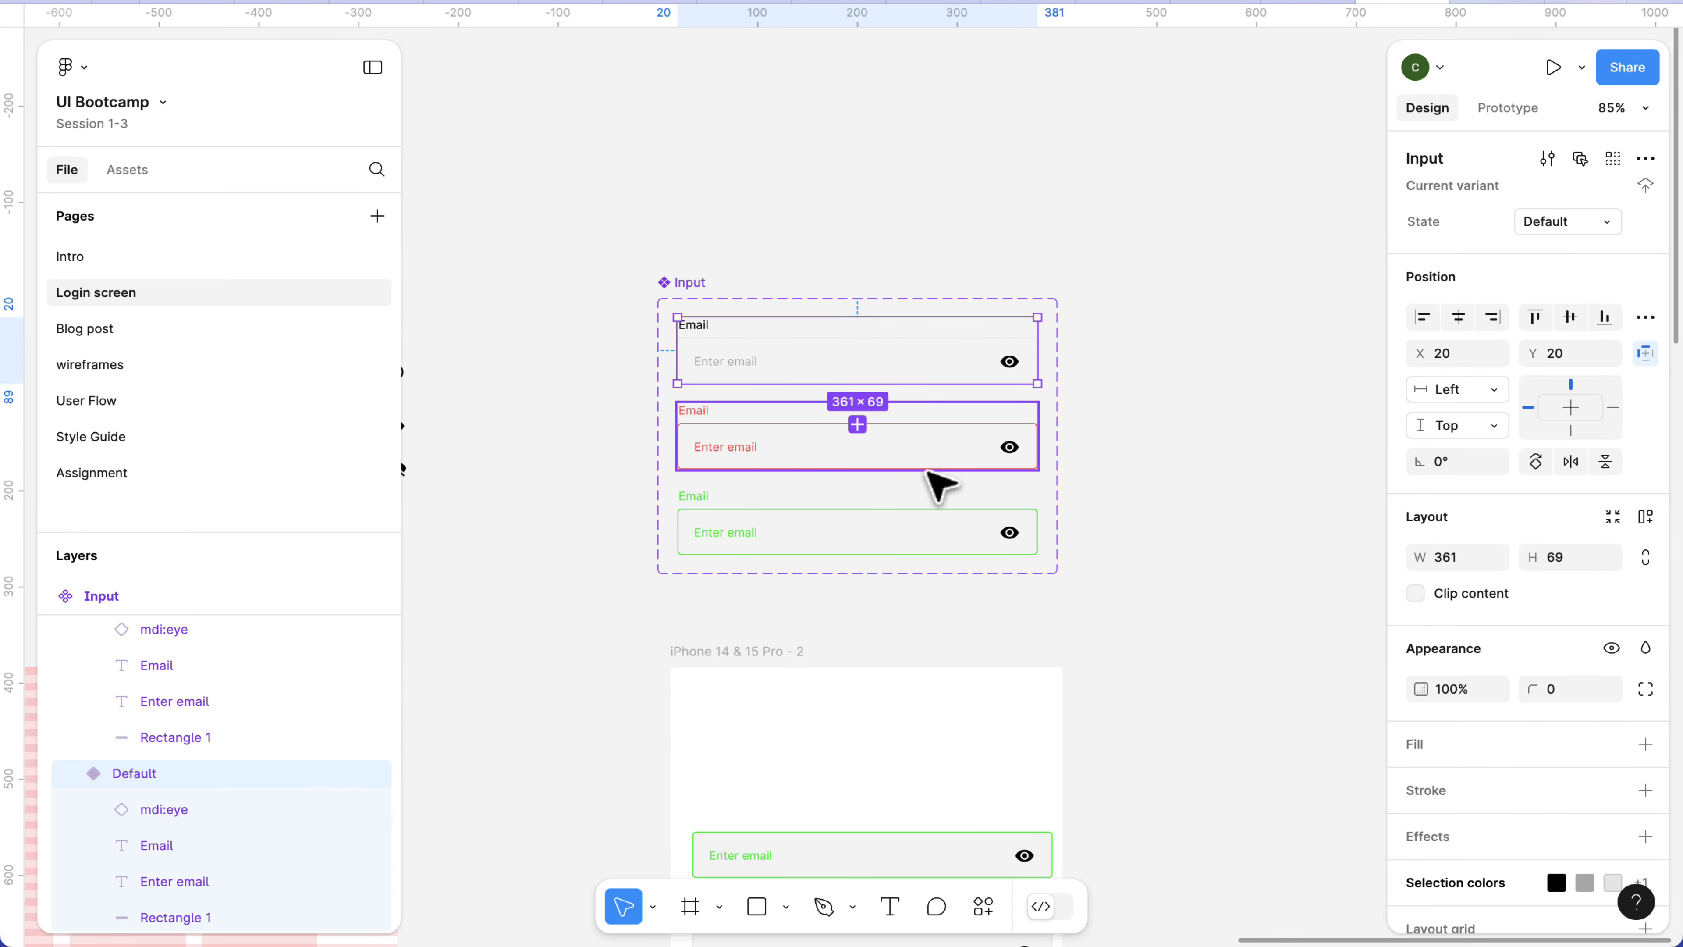
click(932, 472)
click(932, 534)
scroll(913, 416, up, 3)
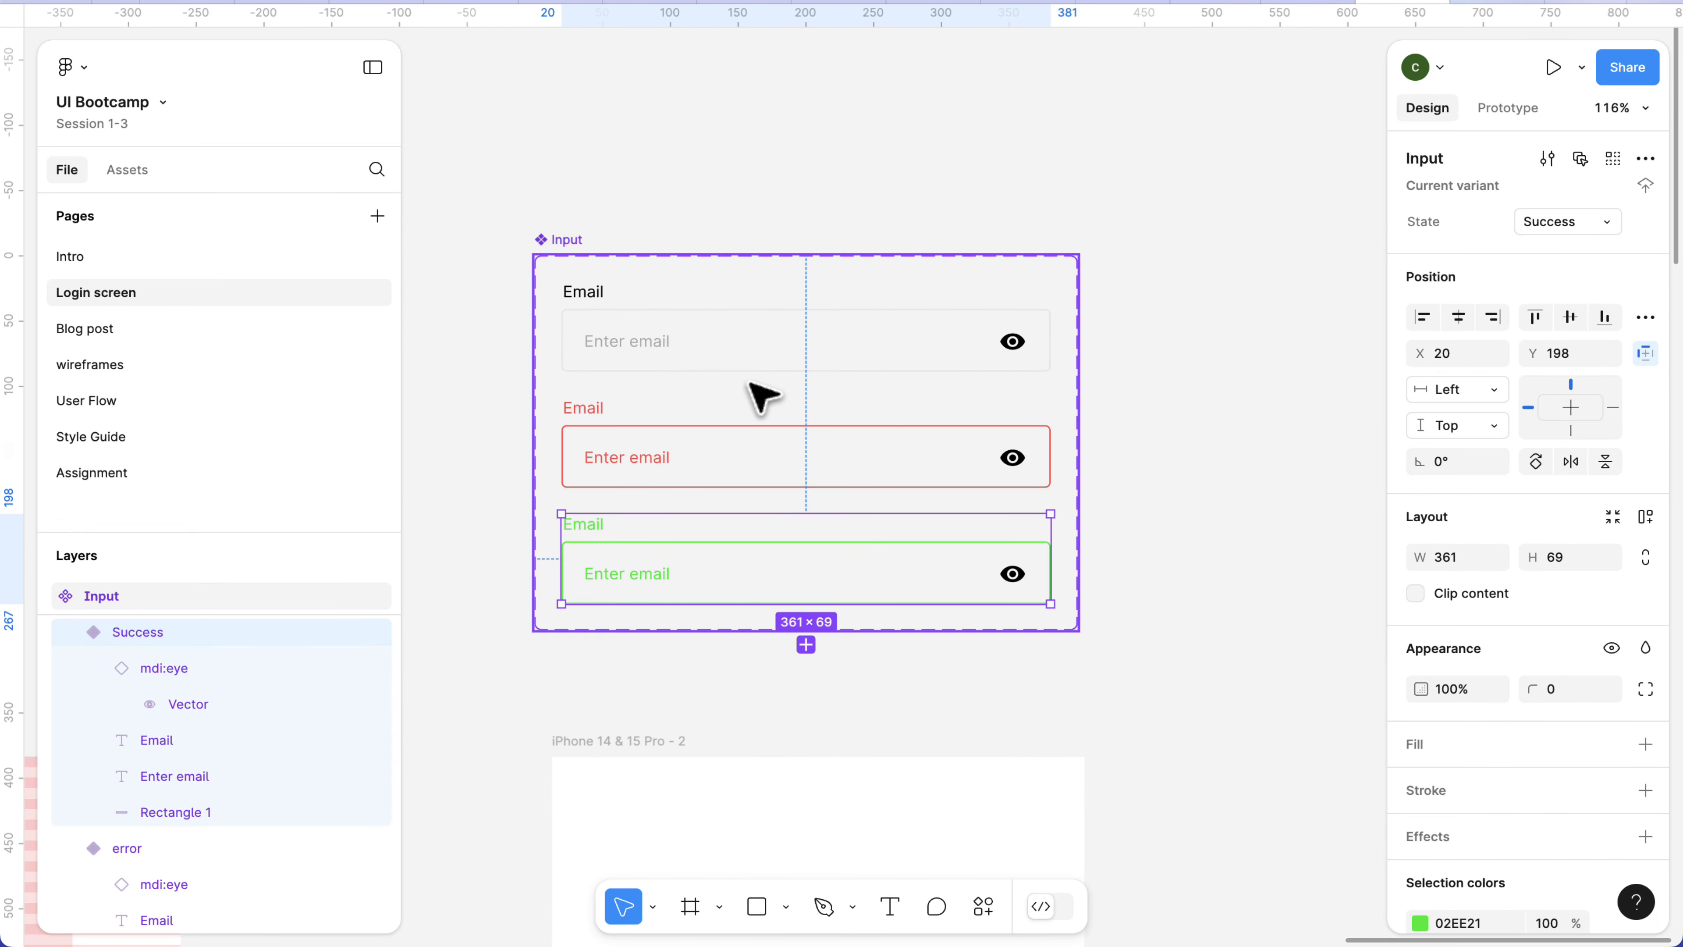
scroll(1023, 347, up, 3)
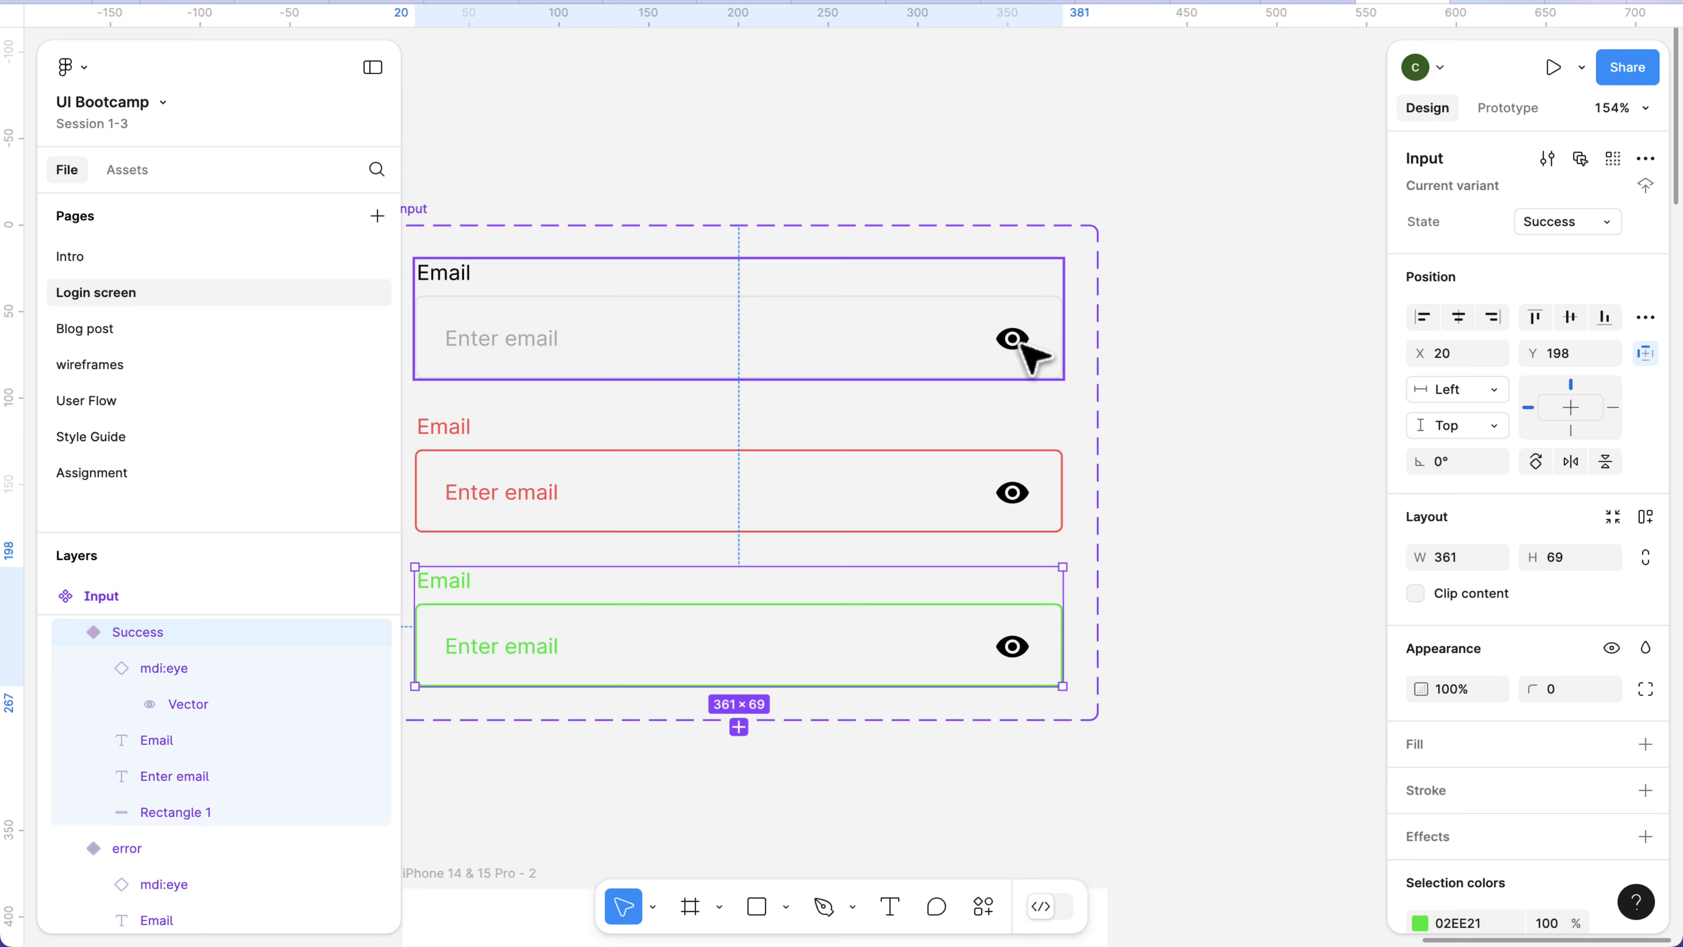
scroll(1022, 354, left, 3)
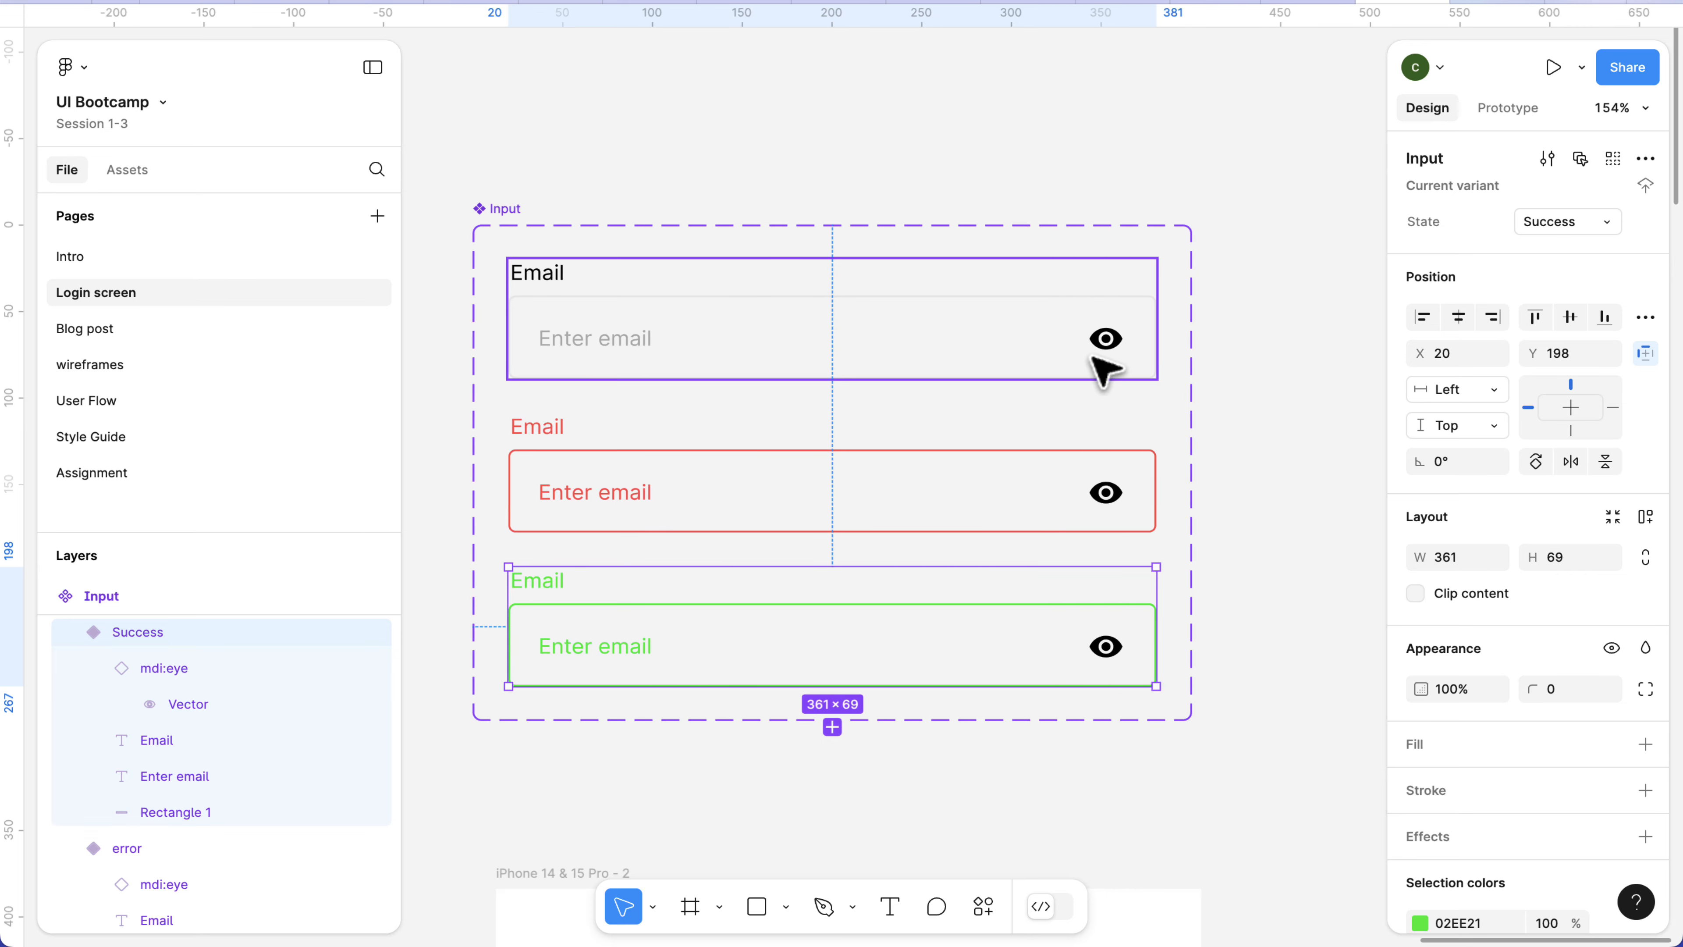
scroll(1114, 259, down, 2)
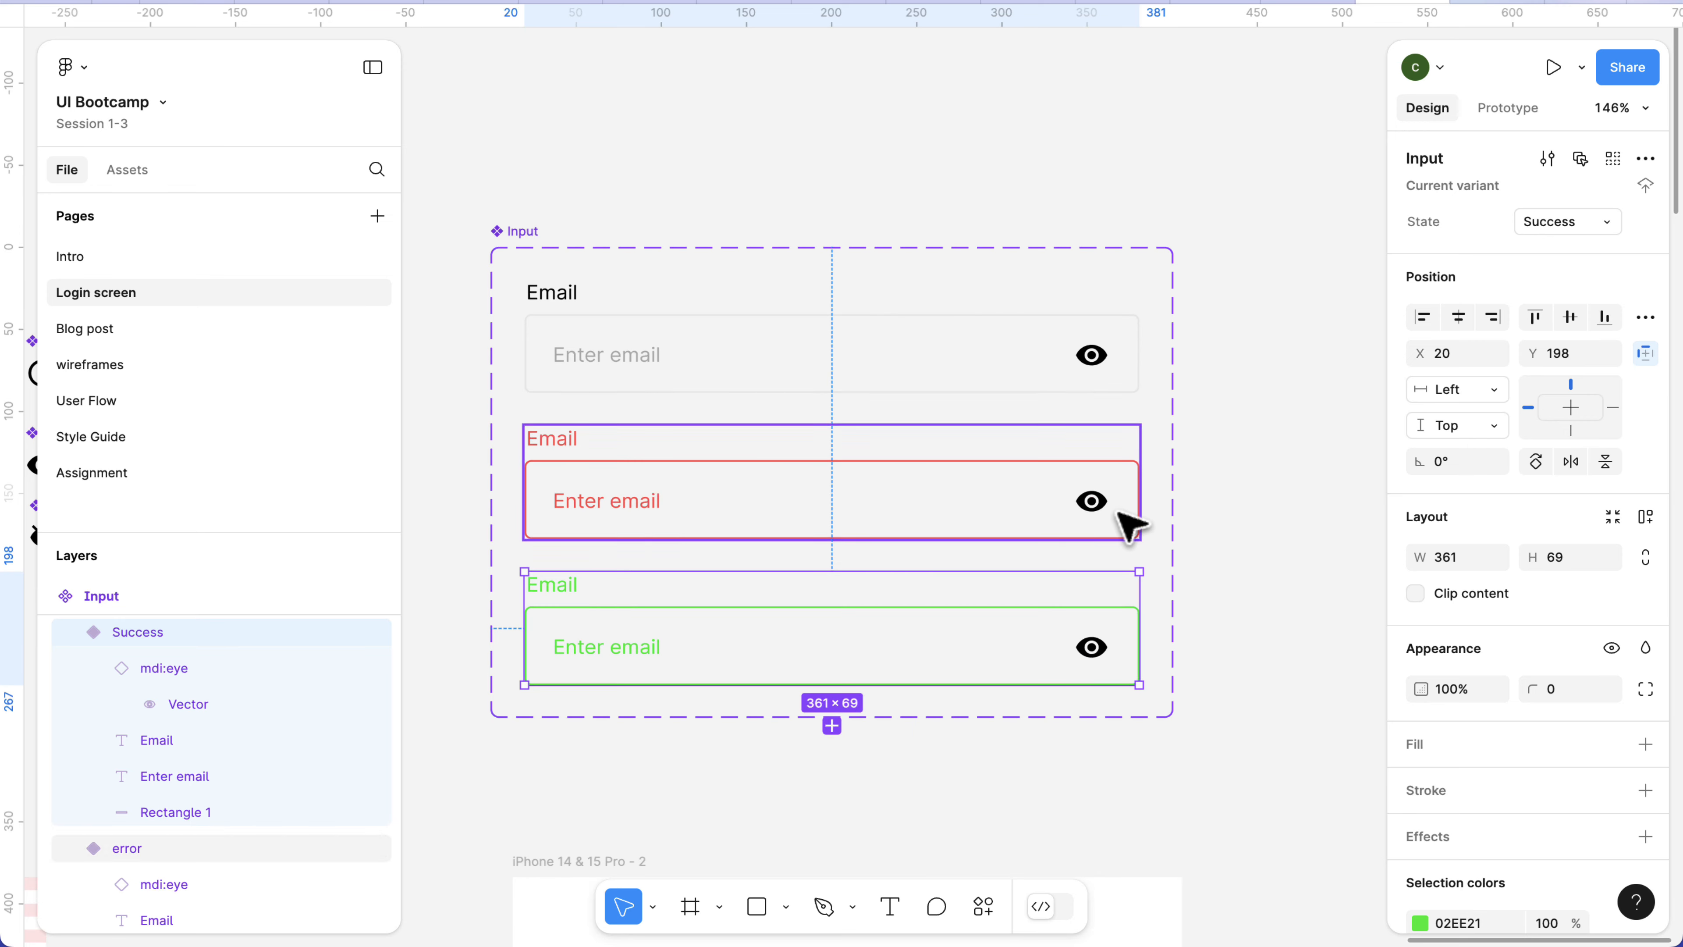
scroll(1117, 512, down, 1)
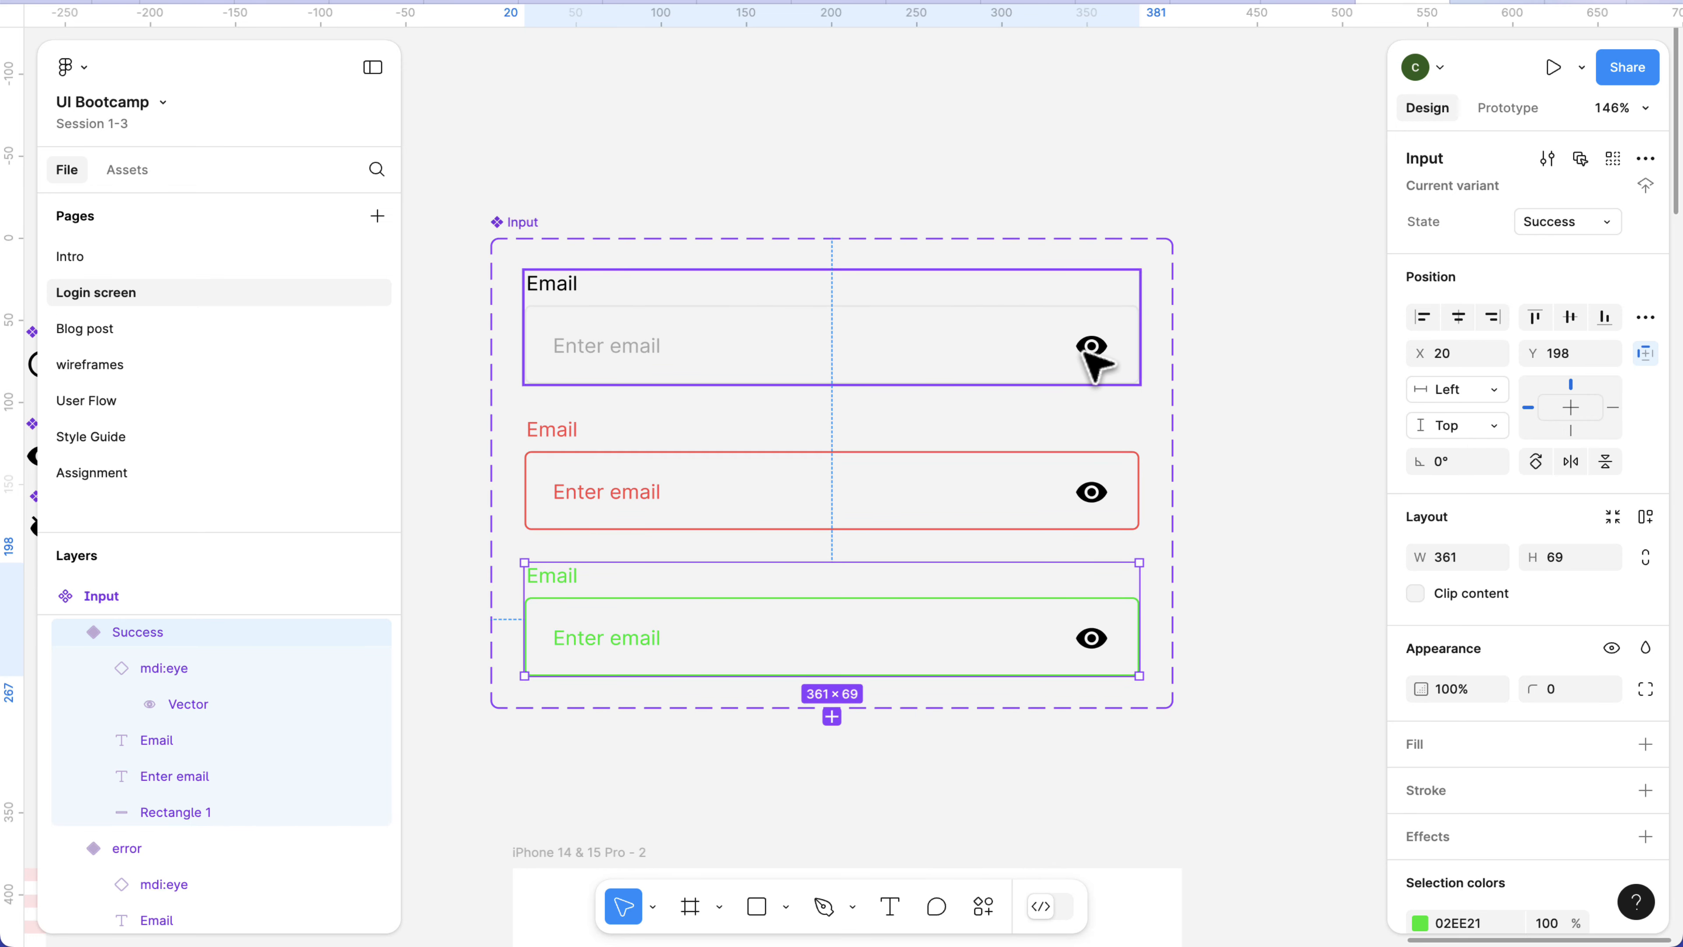
Create an instance swap property named icon on the Input component set, with mdi:eye from the Login screen components as its value.
click(530, 229)
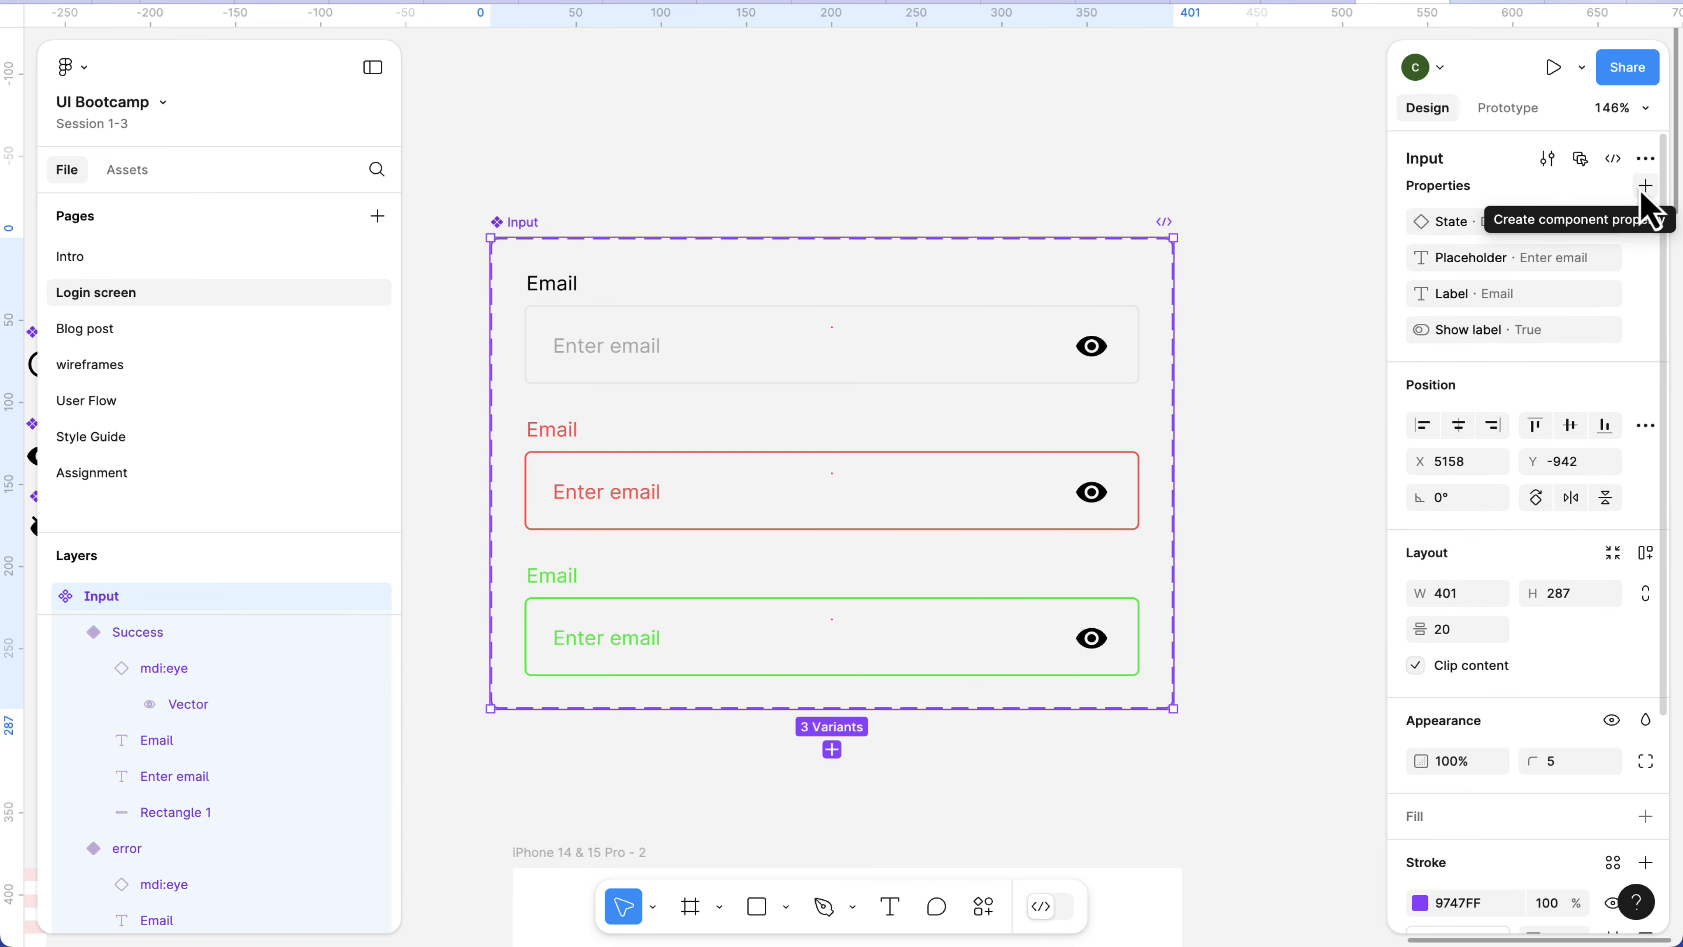
click(1644, 189)
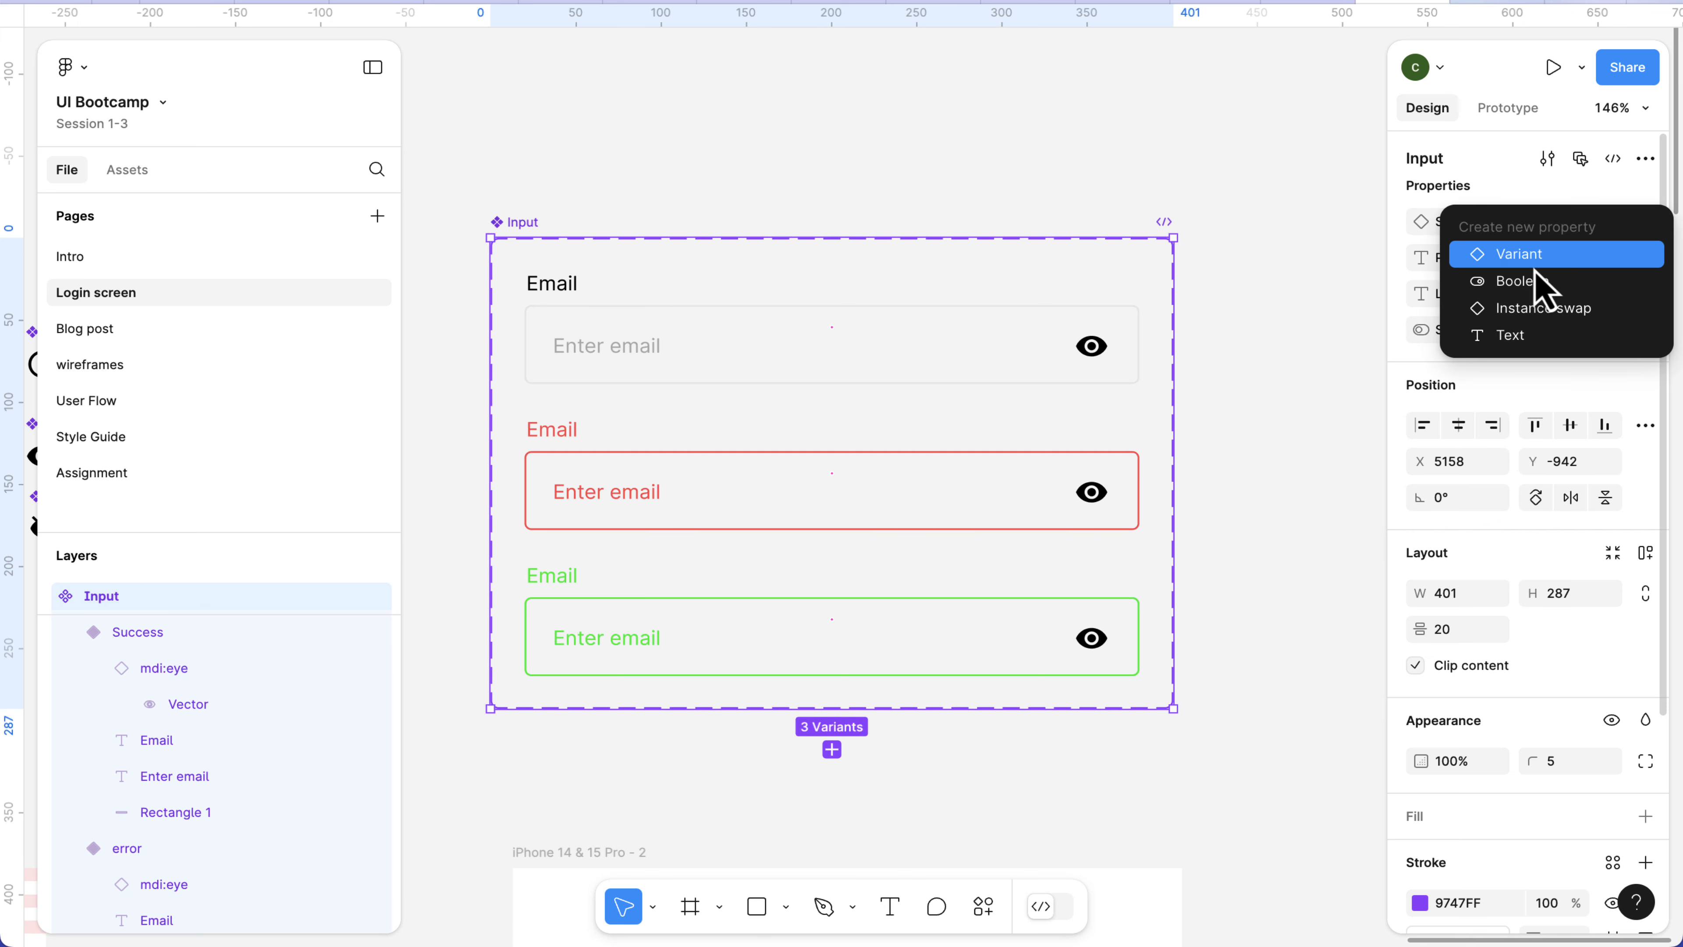
click(1521, 310)
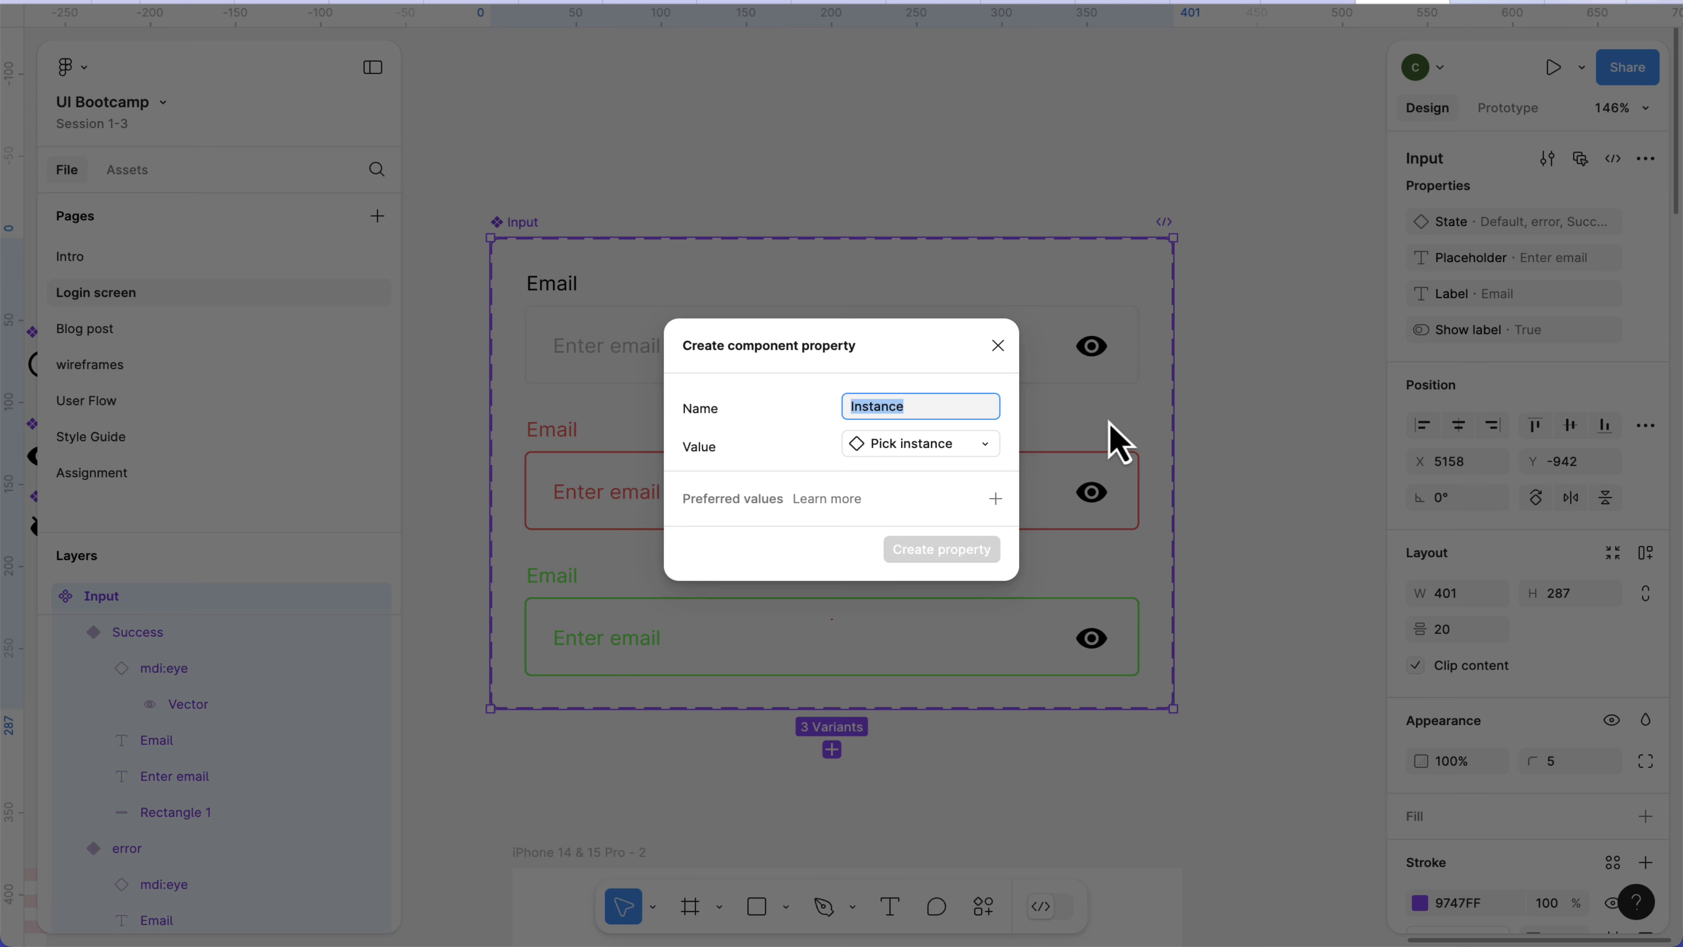
text(icon)
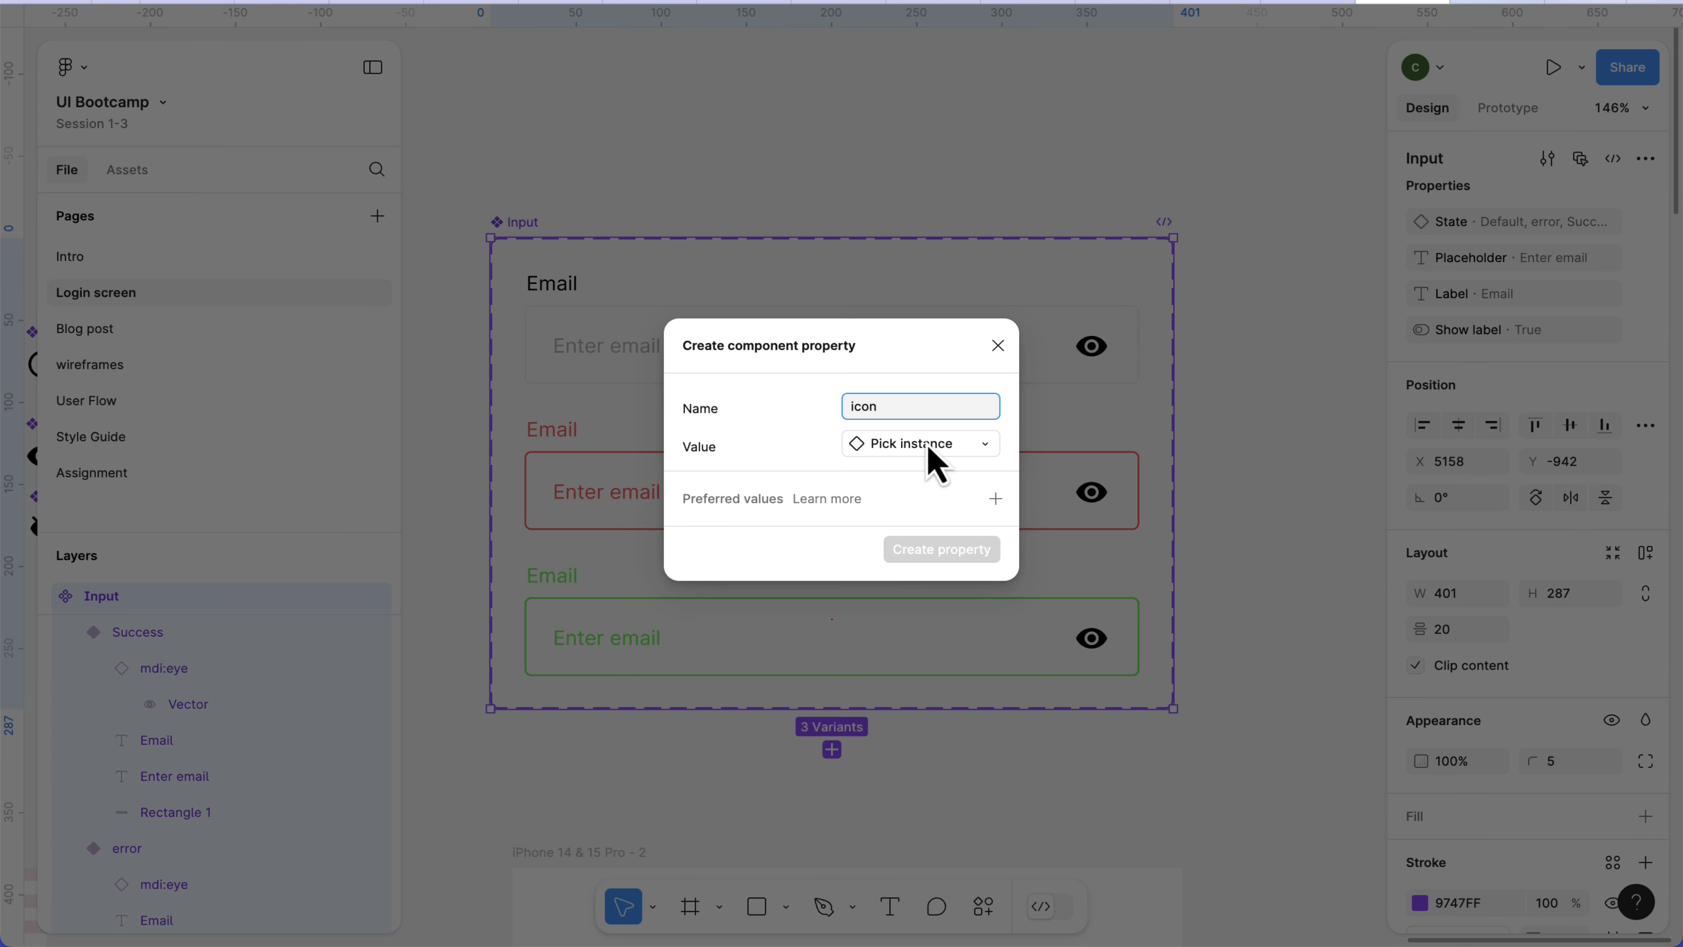
click(903, 451)
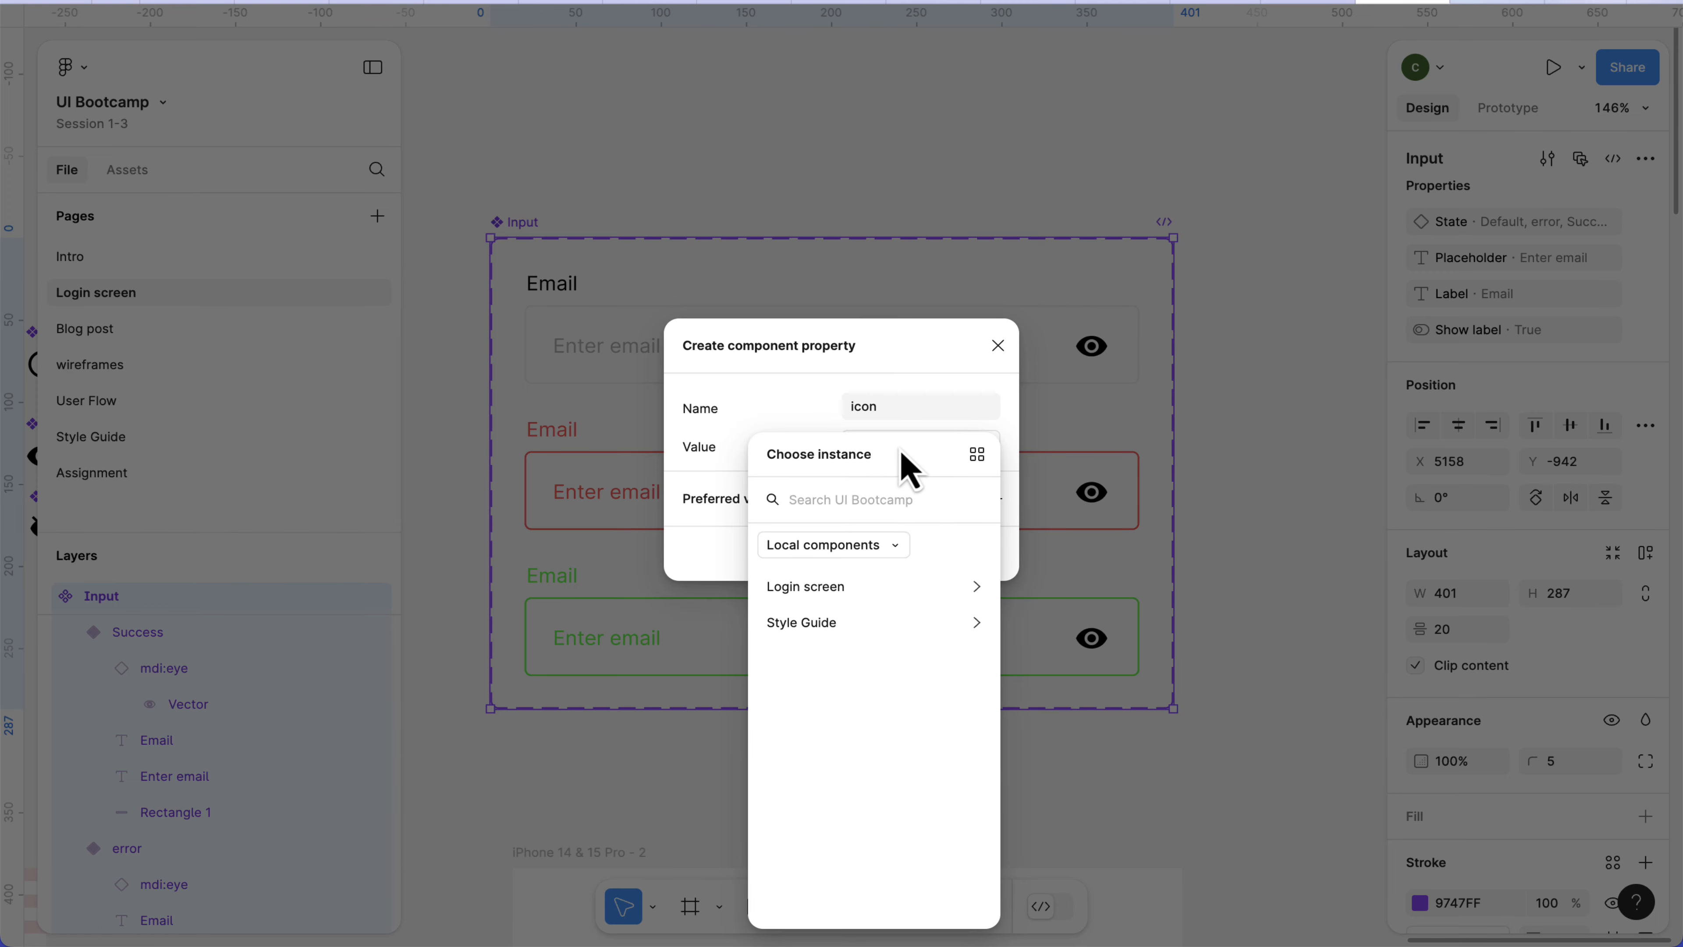
click(814, 597)
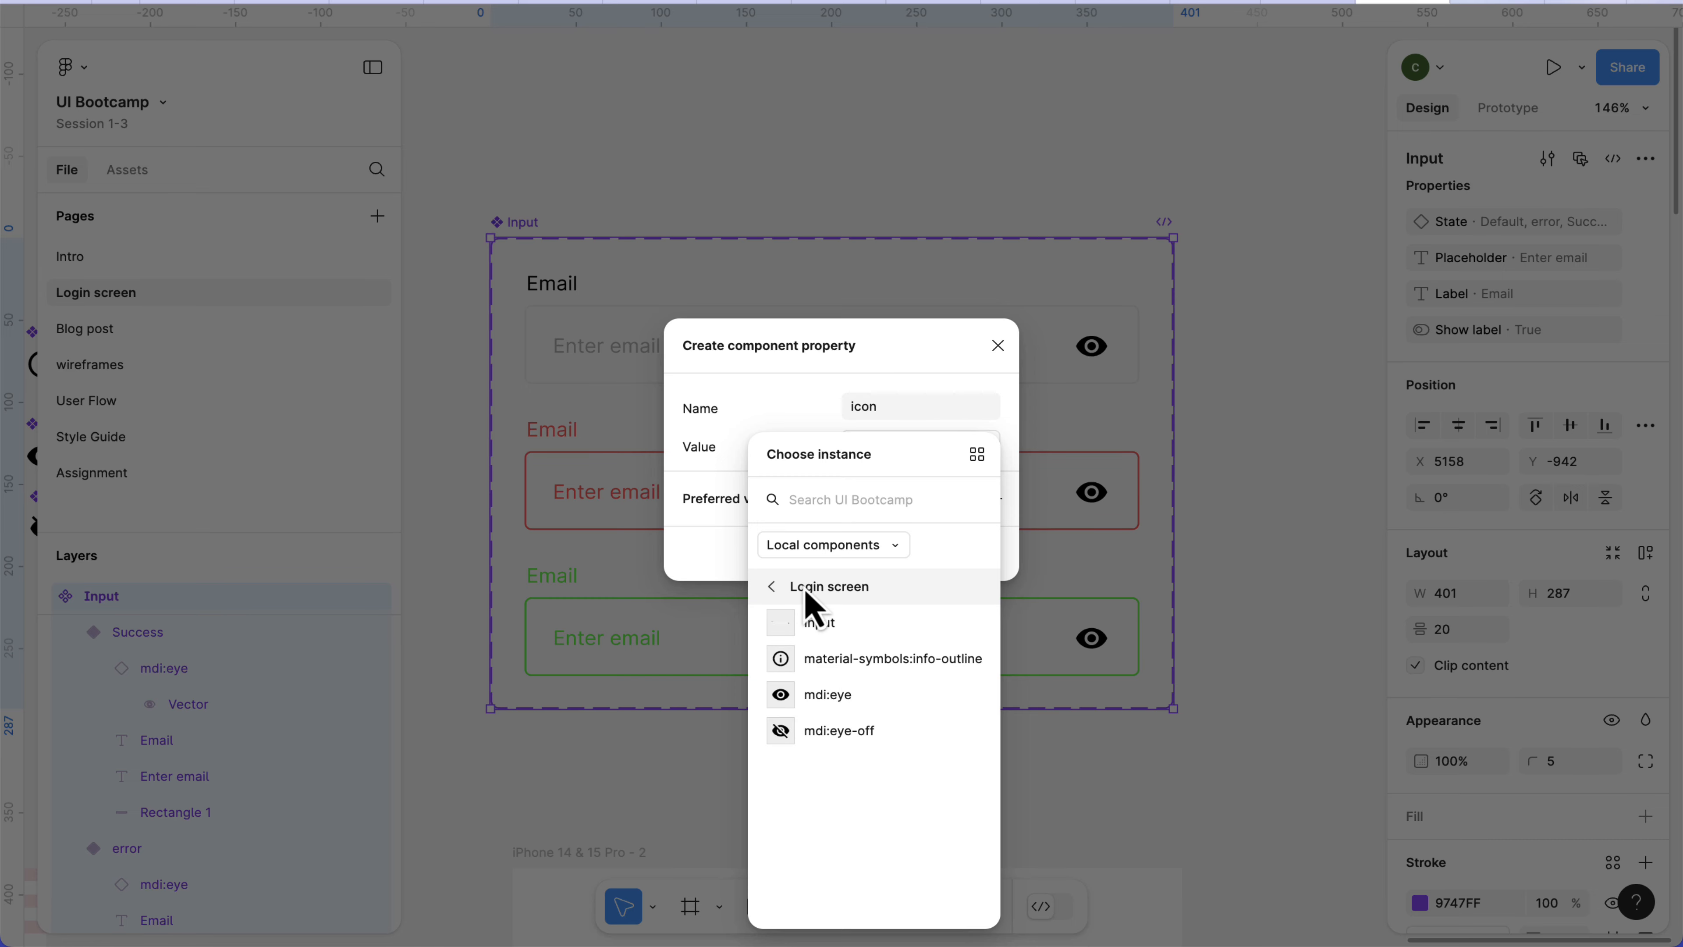
click(829, 696)
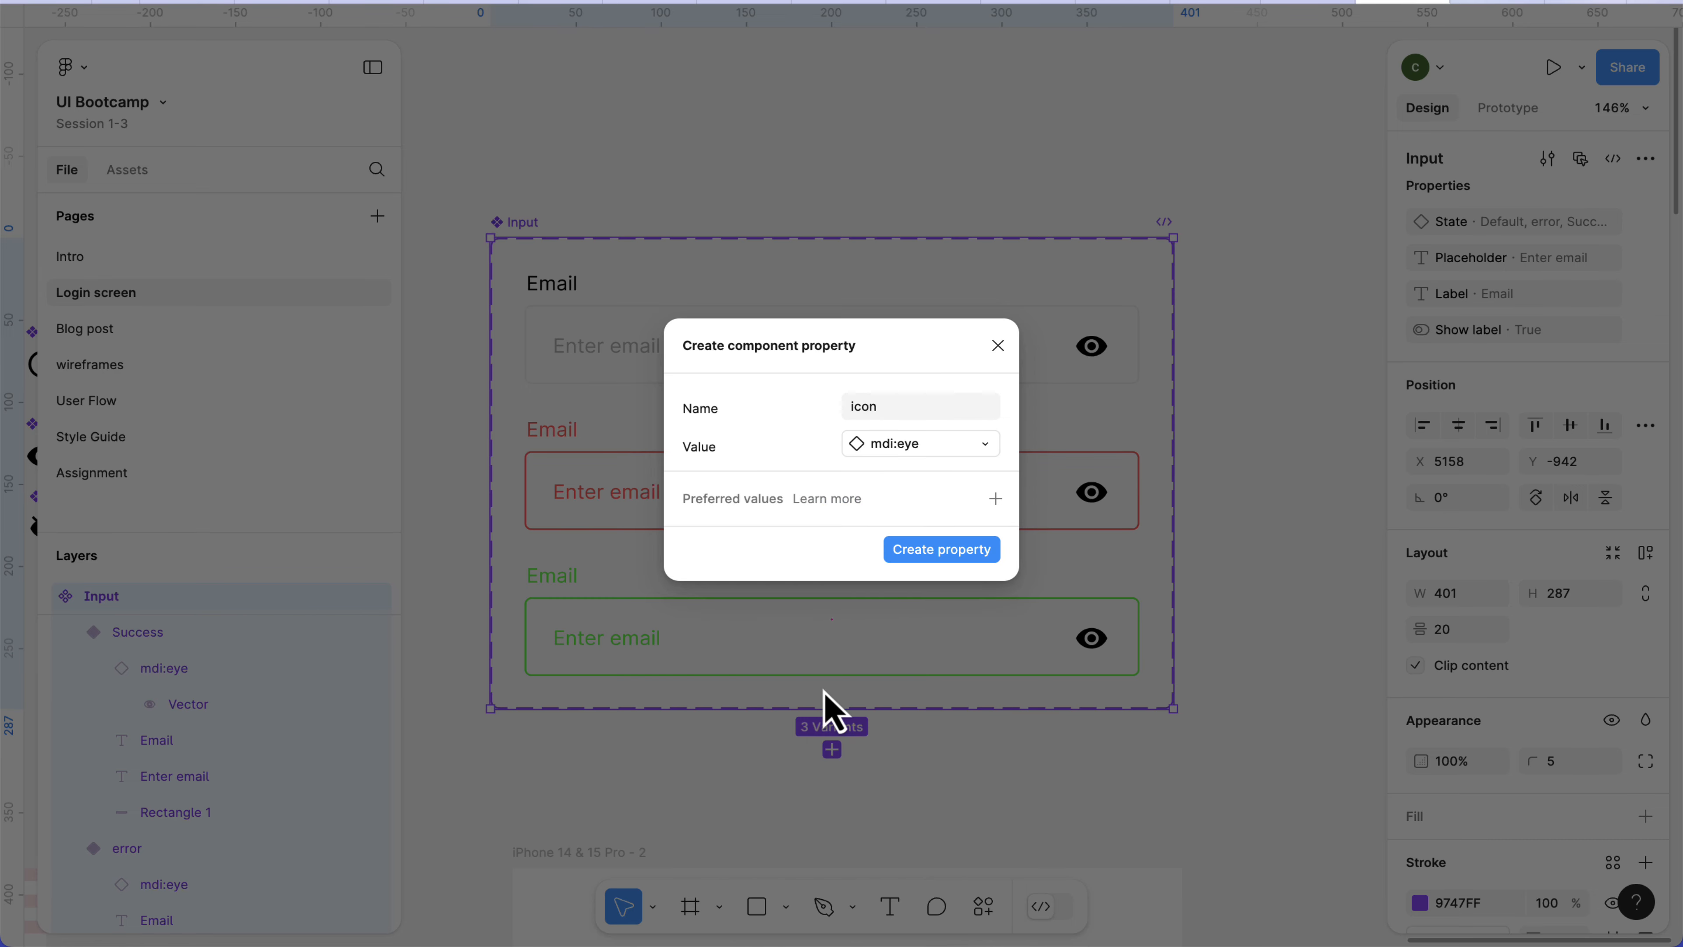
click(927, 560)
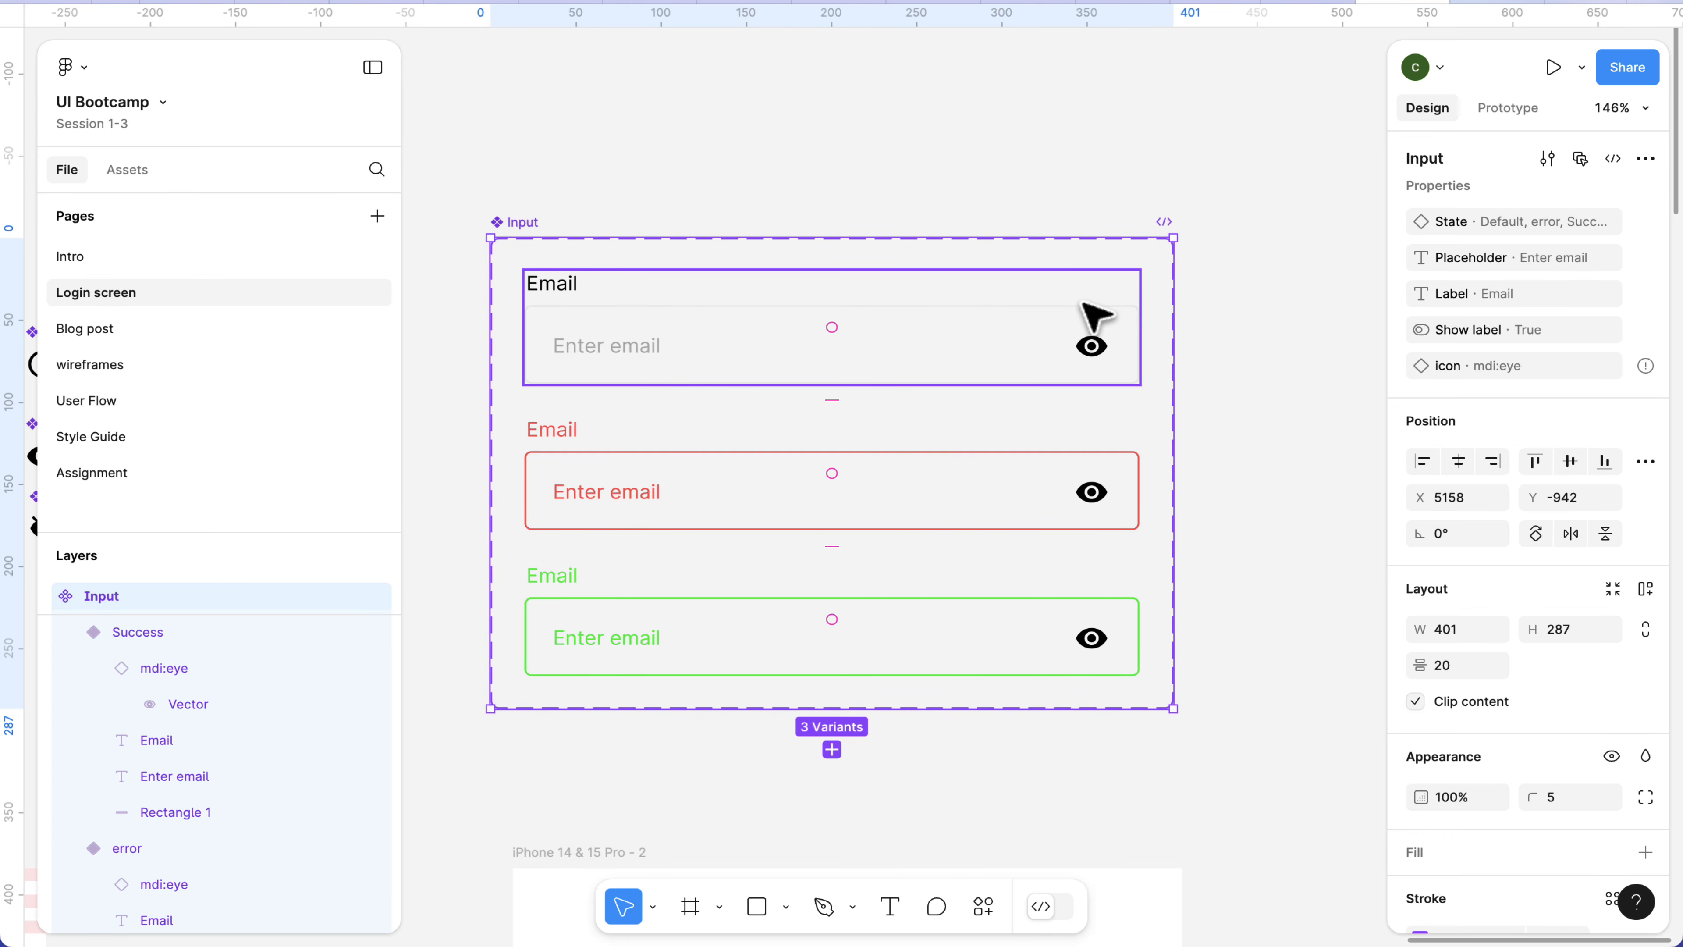
Apply the icon instance swap property to the matching eye icons in all three Input variants.
click(1092, 352)
click(1092, 353)
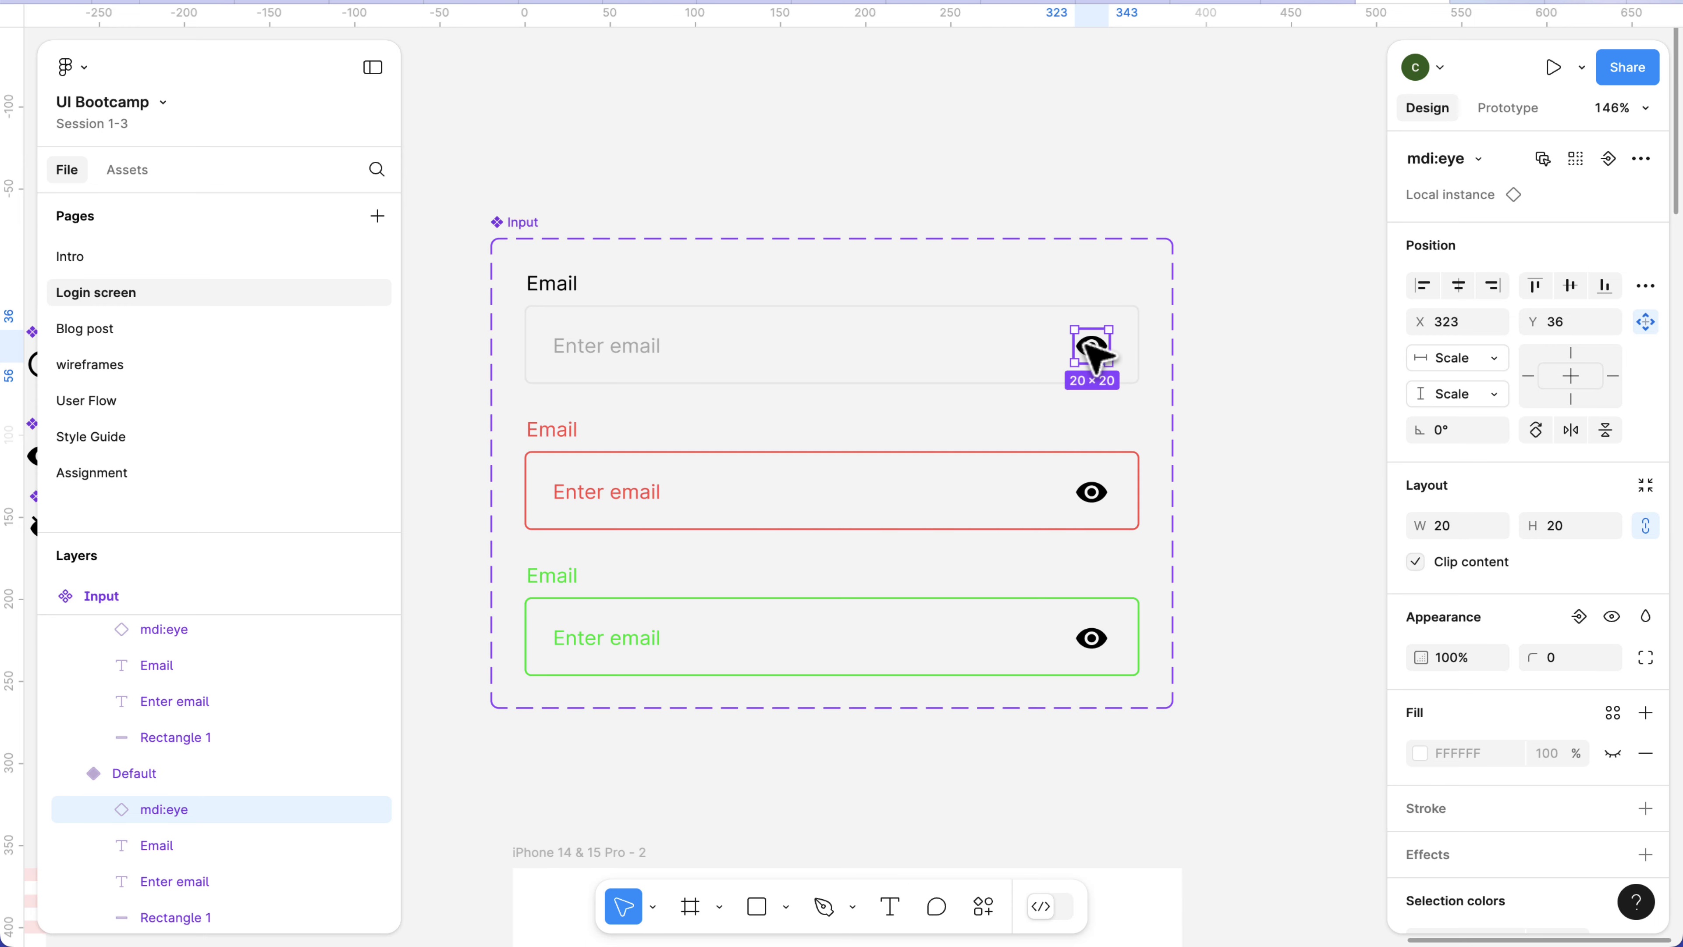
click(1575, 160)
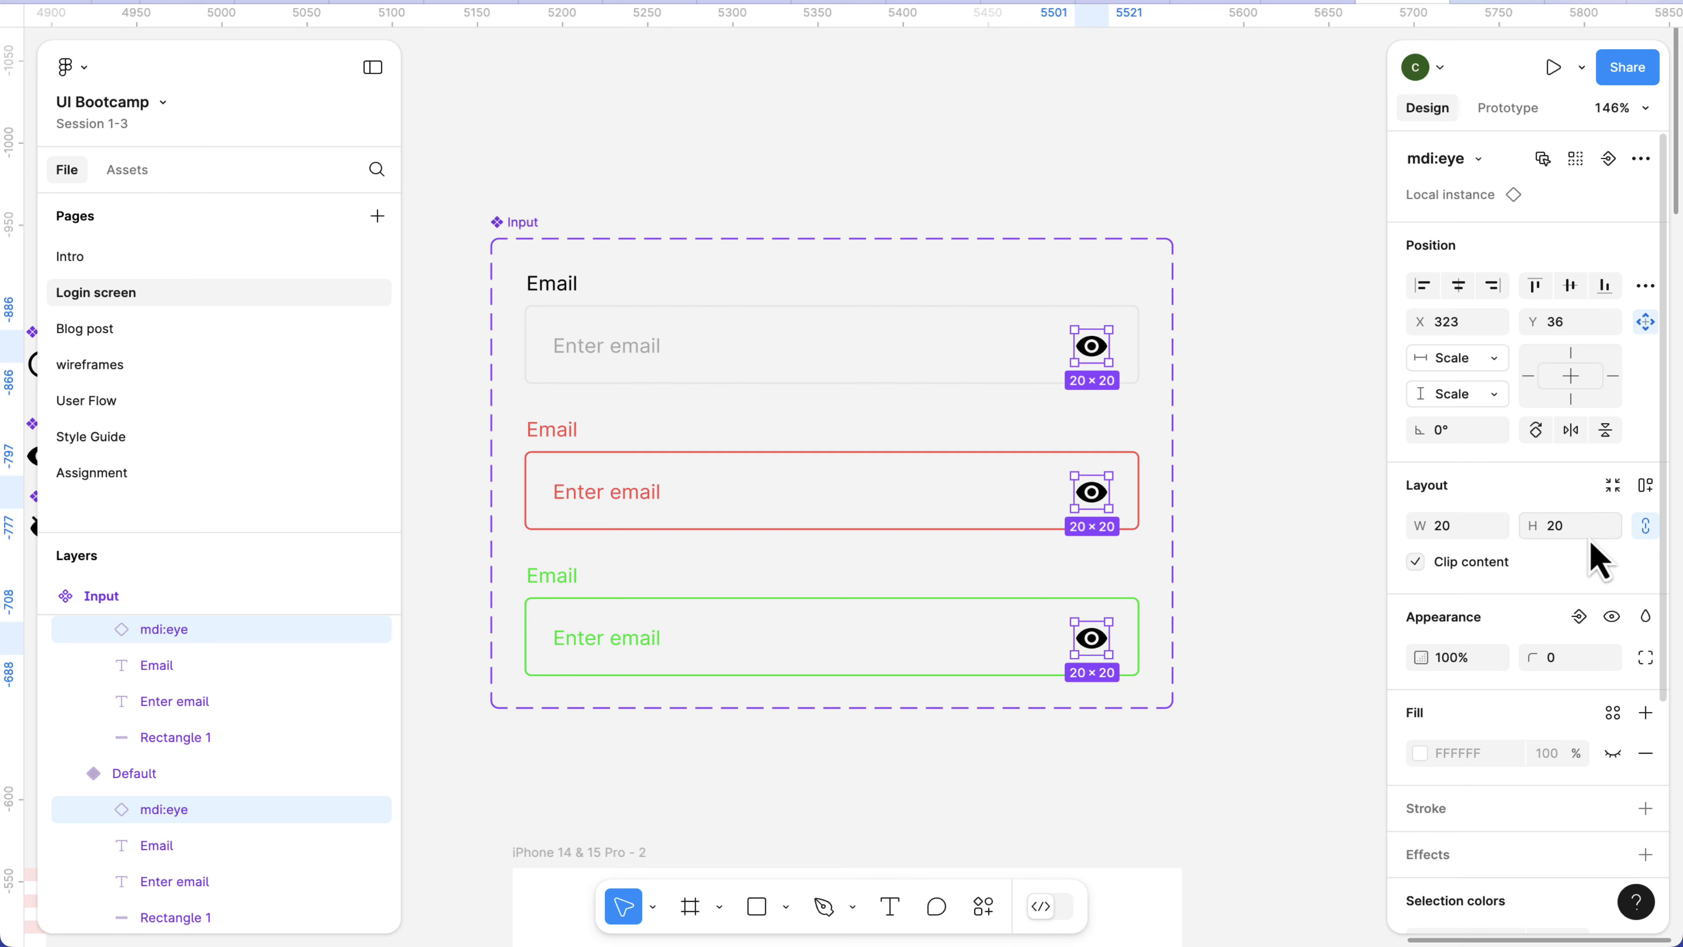
click(1609, 160)
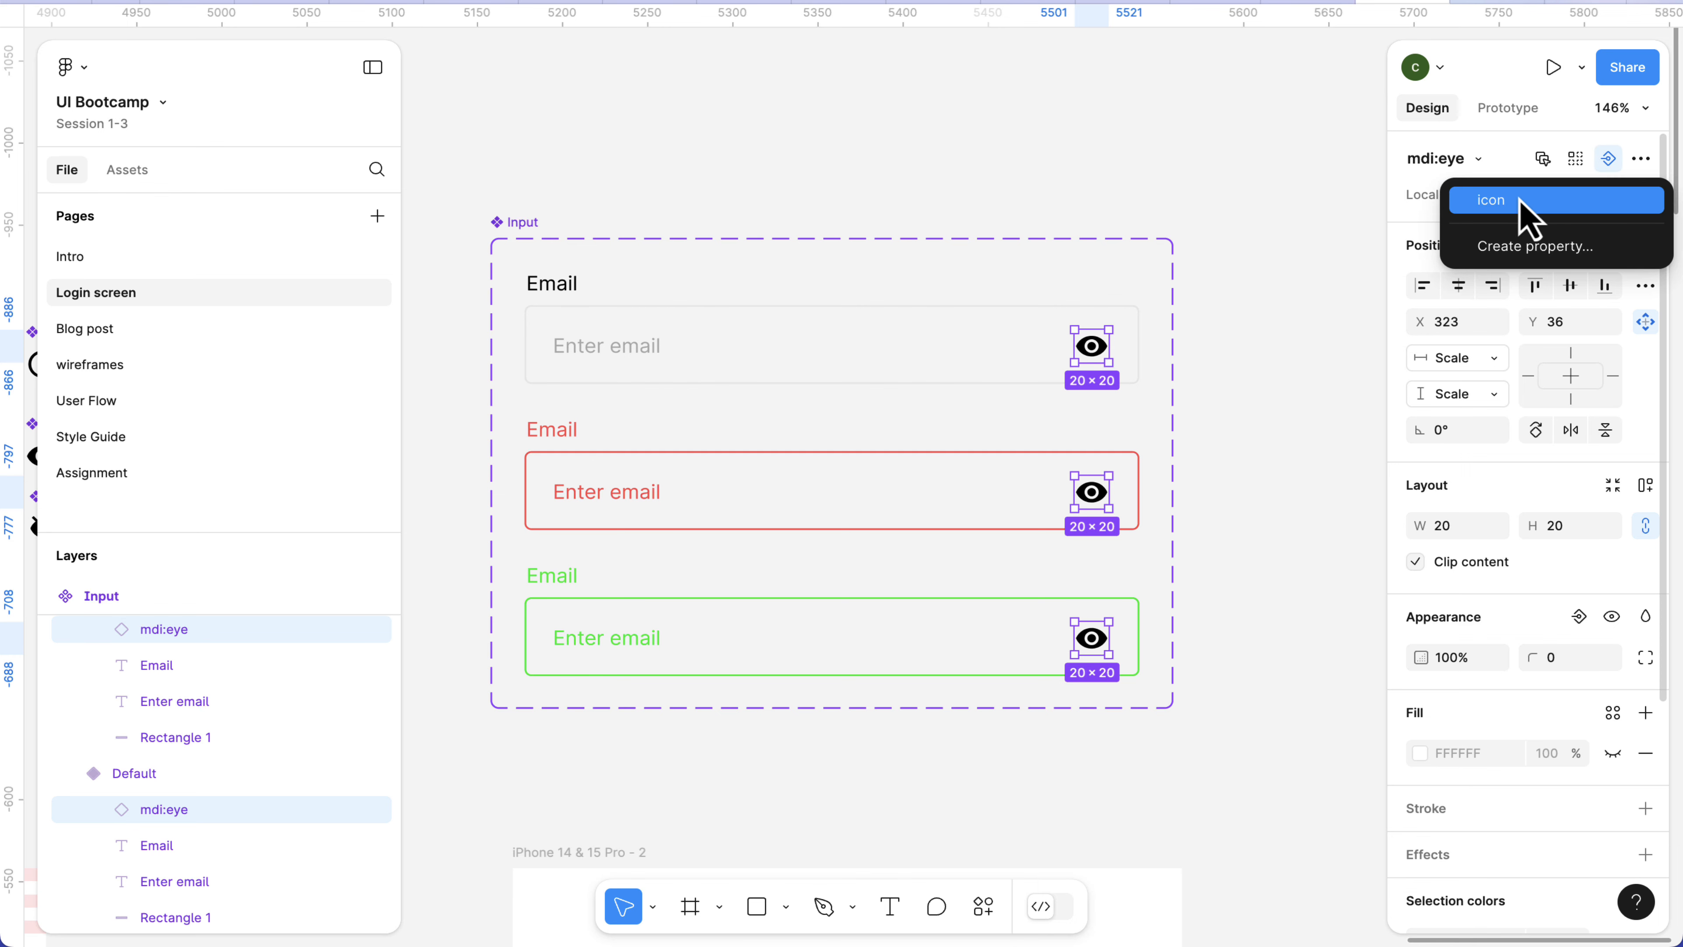
click(1522, 211)
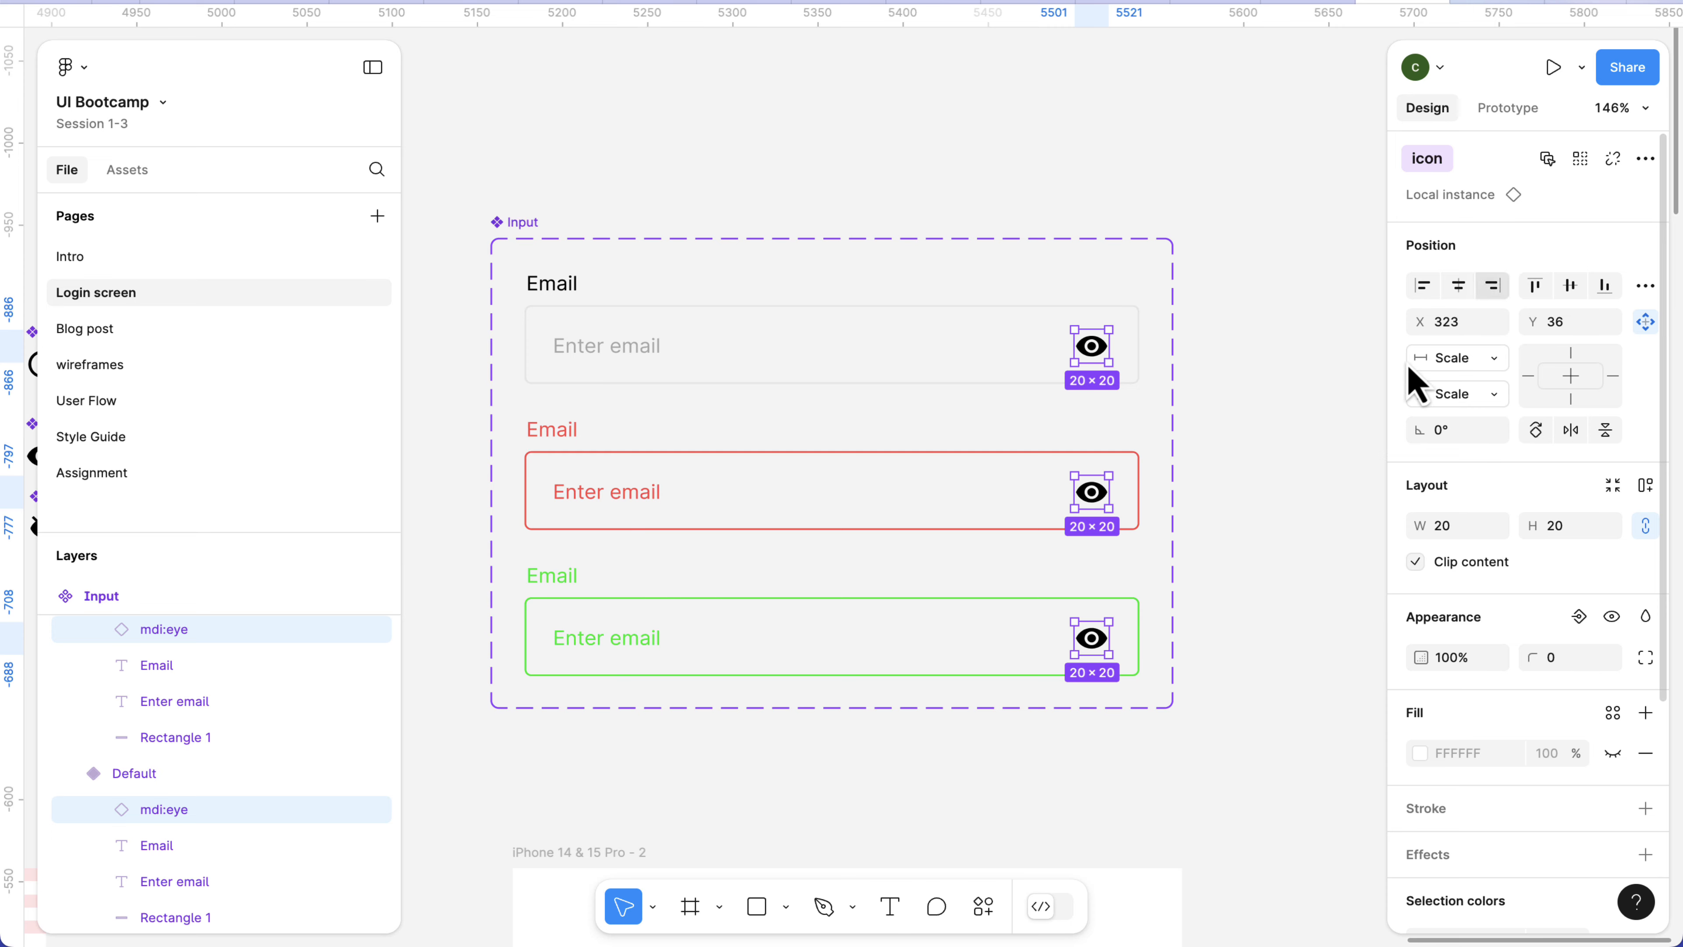
Try mdi:eye-off as the icon of the green input in the iPhone 14 & 15 Pro - 2 frame, and set it to material-symbols:info-outline.
scroll(877, 572, down, 1)
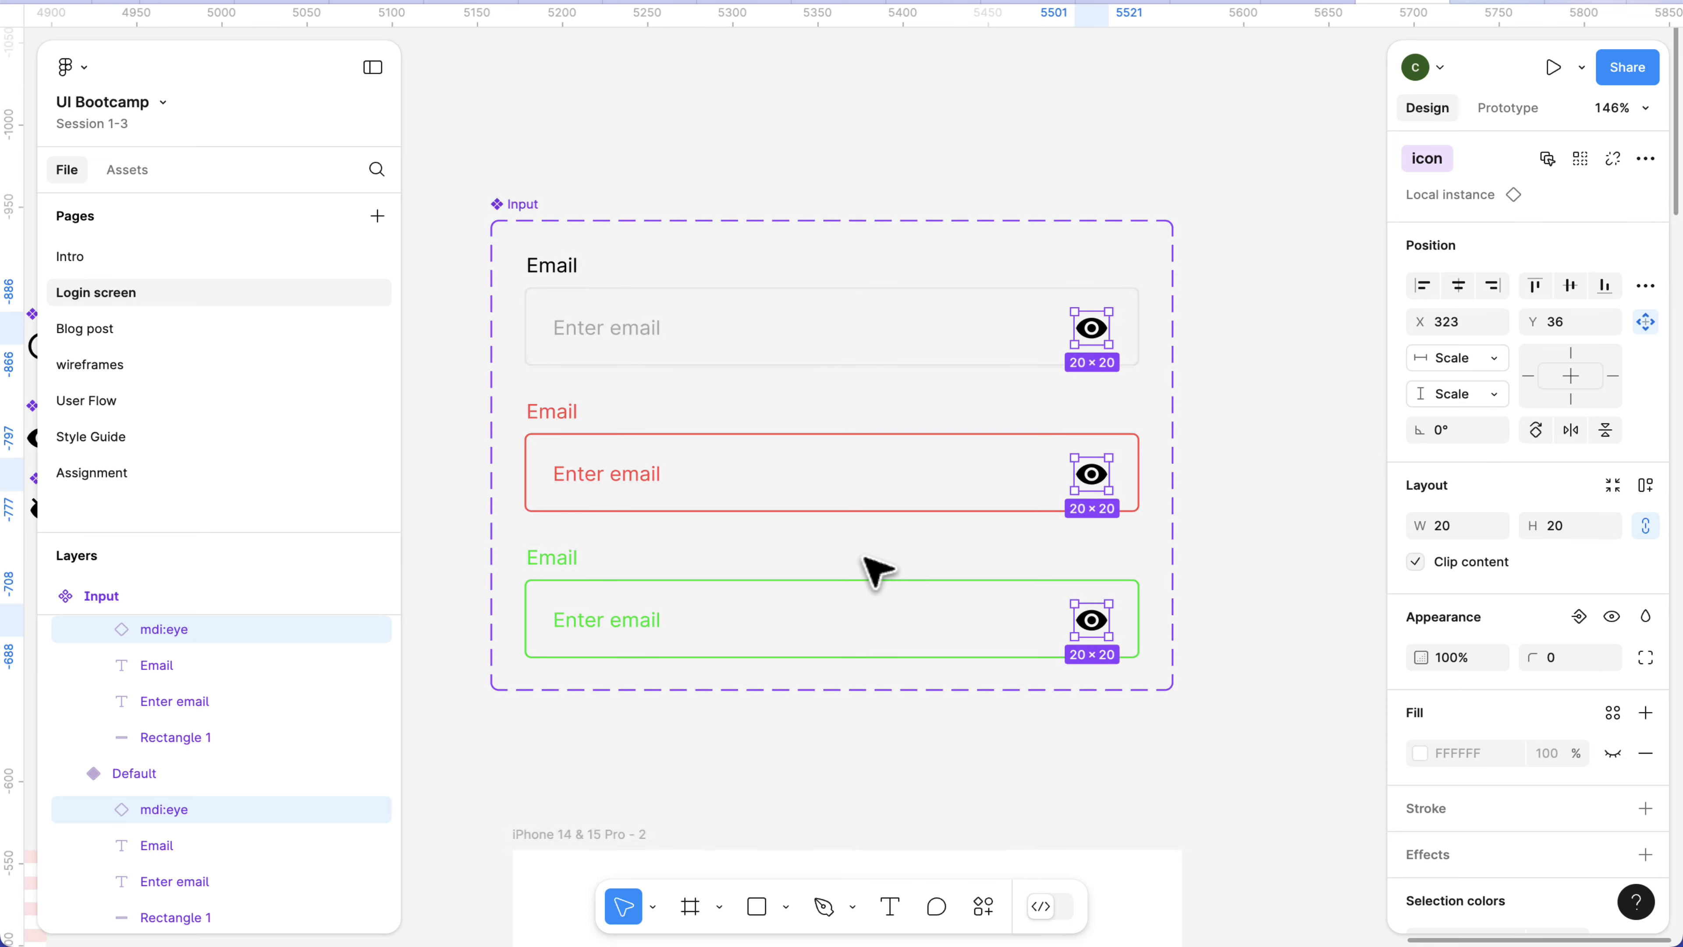
scroll(867, 554, down, 10)
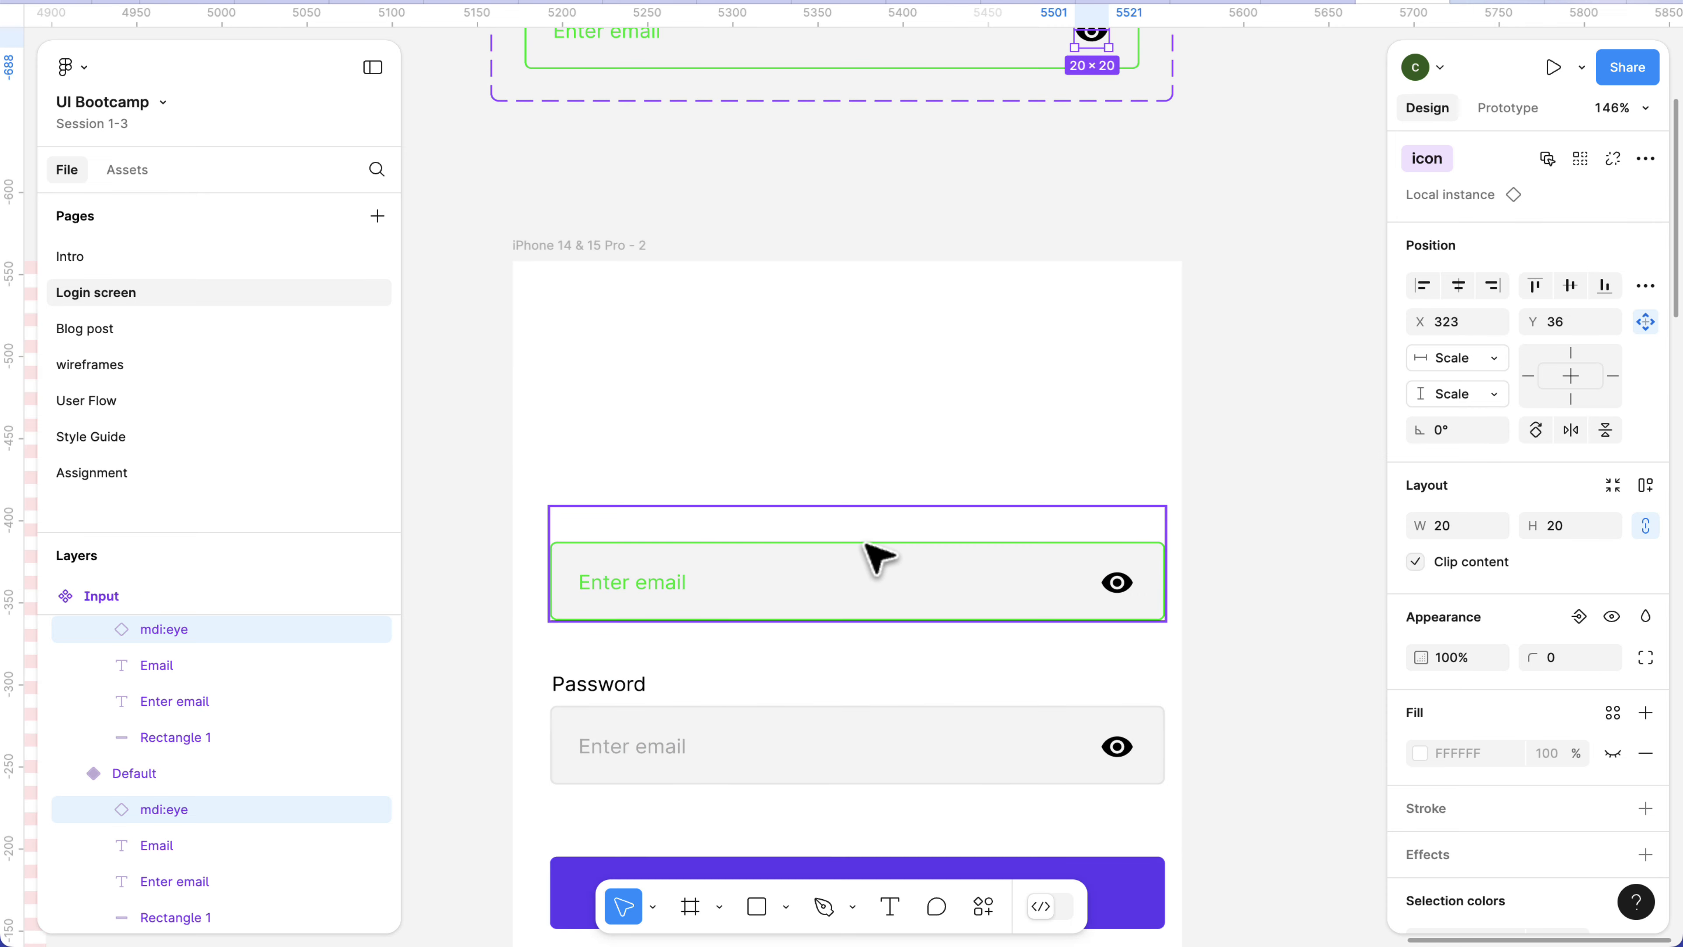
click(897, 595)
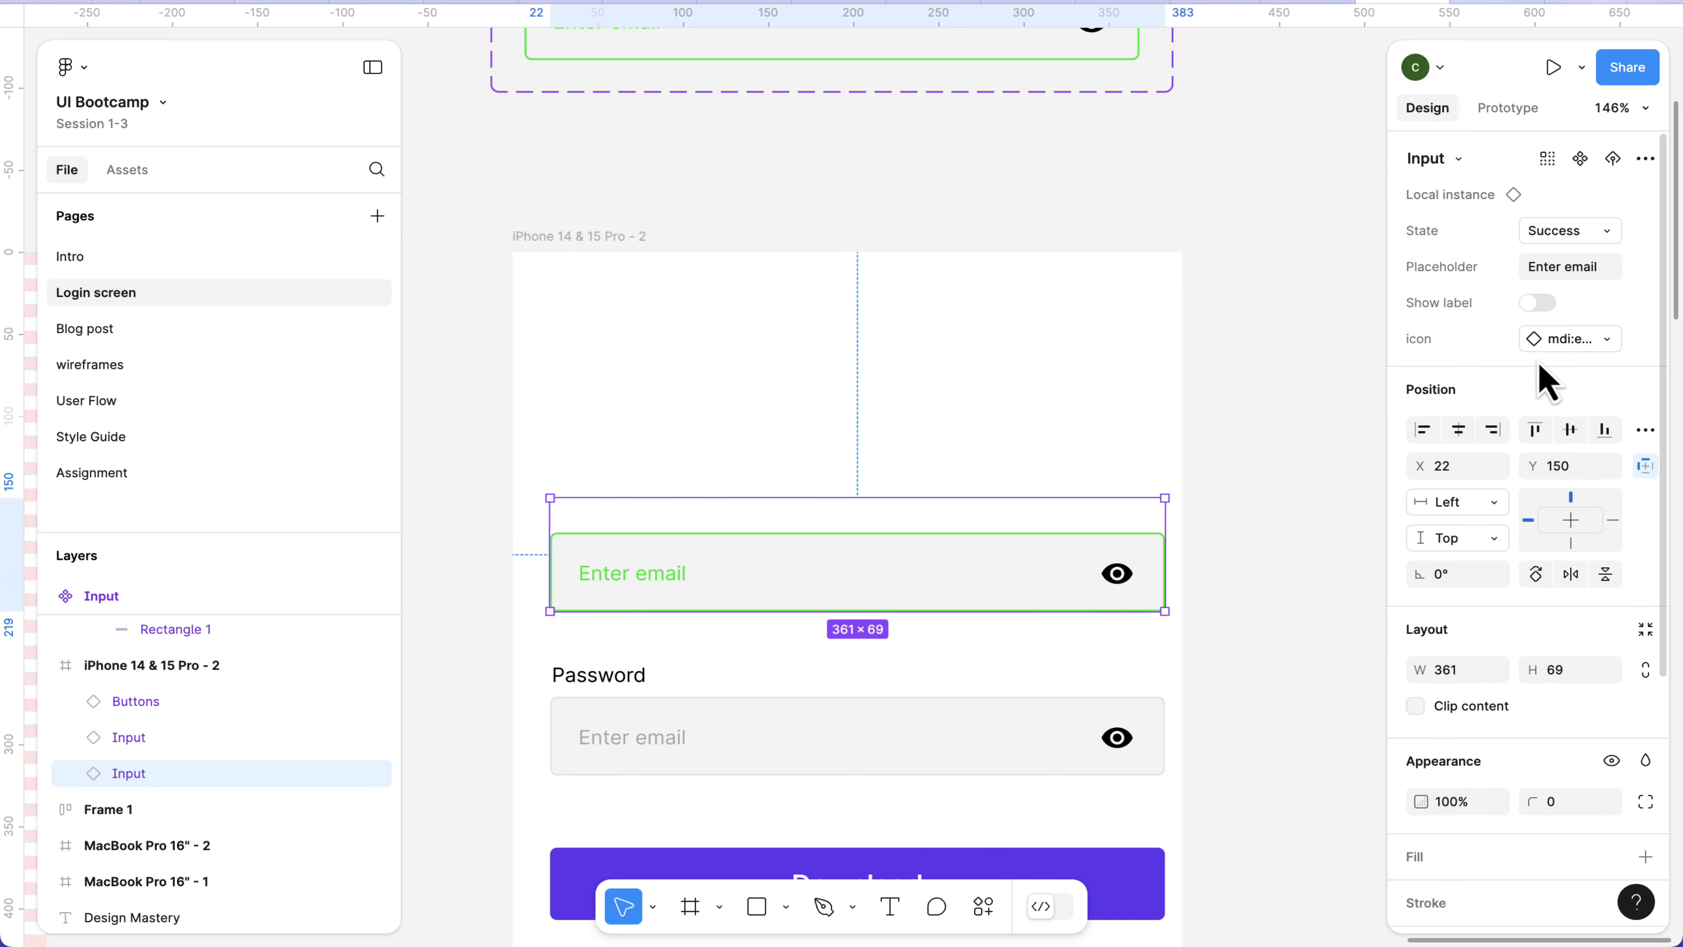
click(1564, 339)
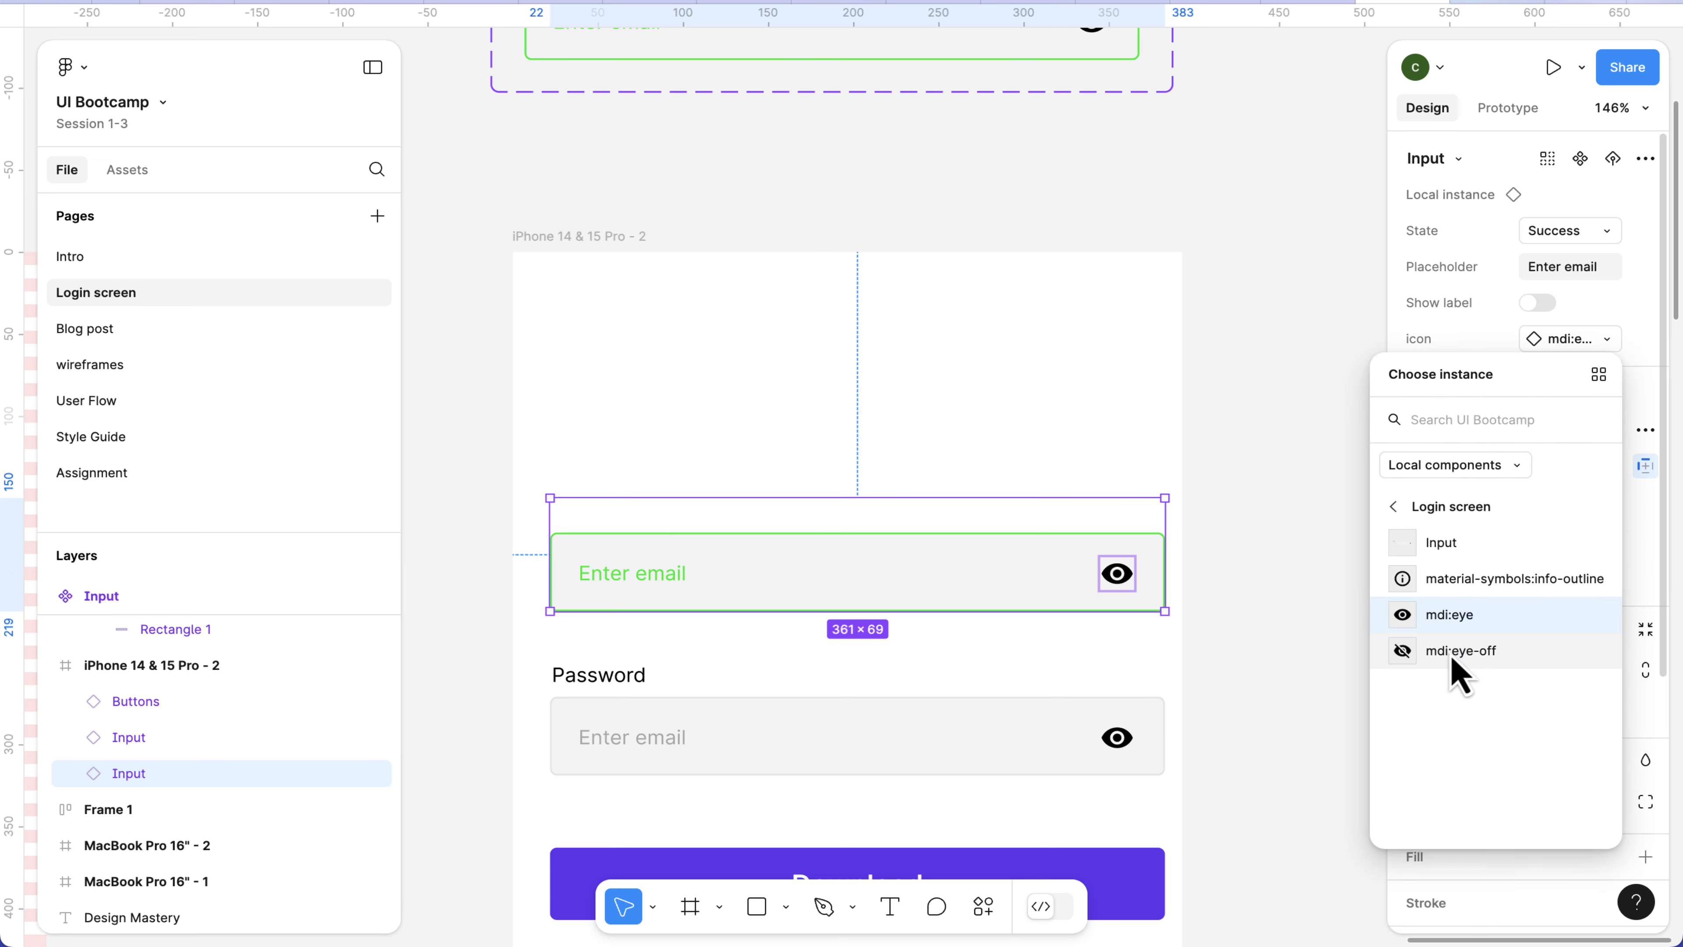
click(1451, 653)
click(1576, 352)
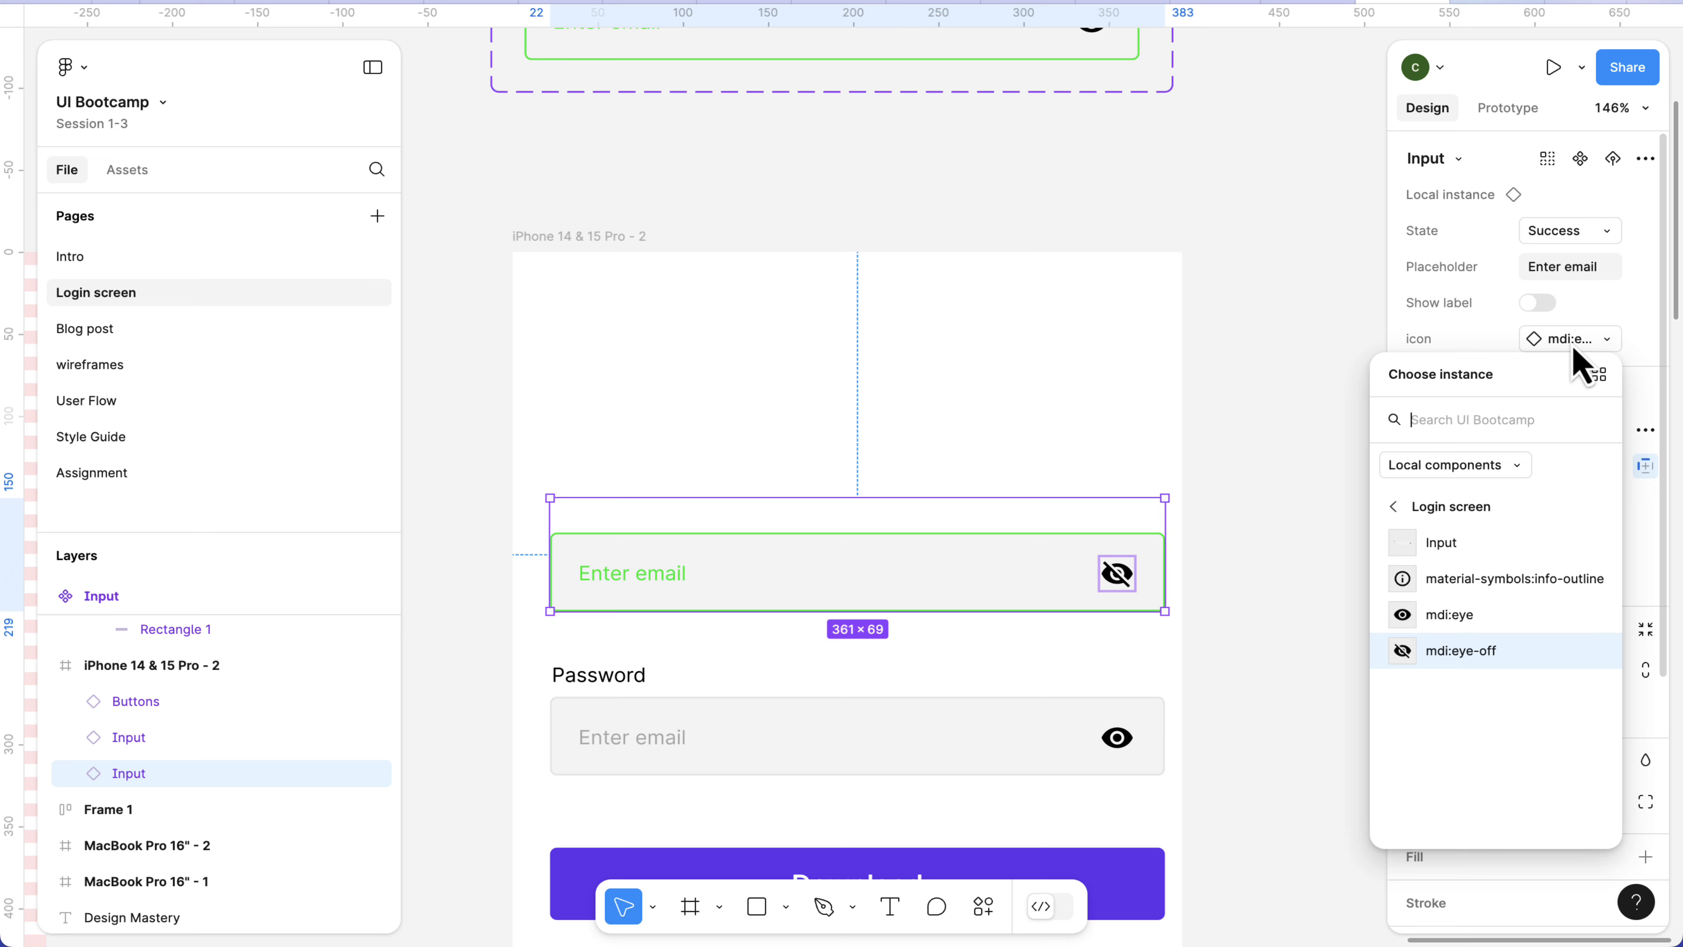
click(1461, 590)
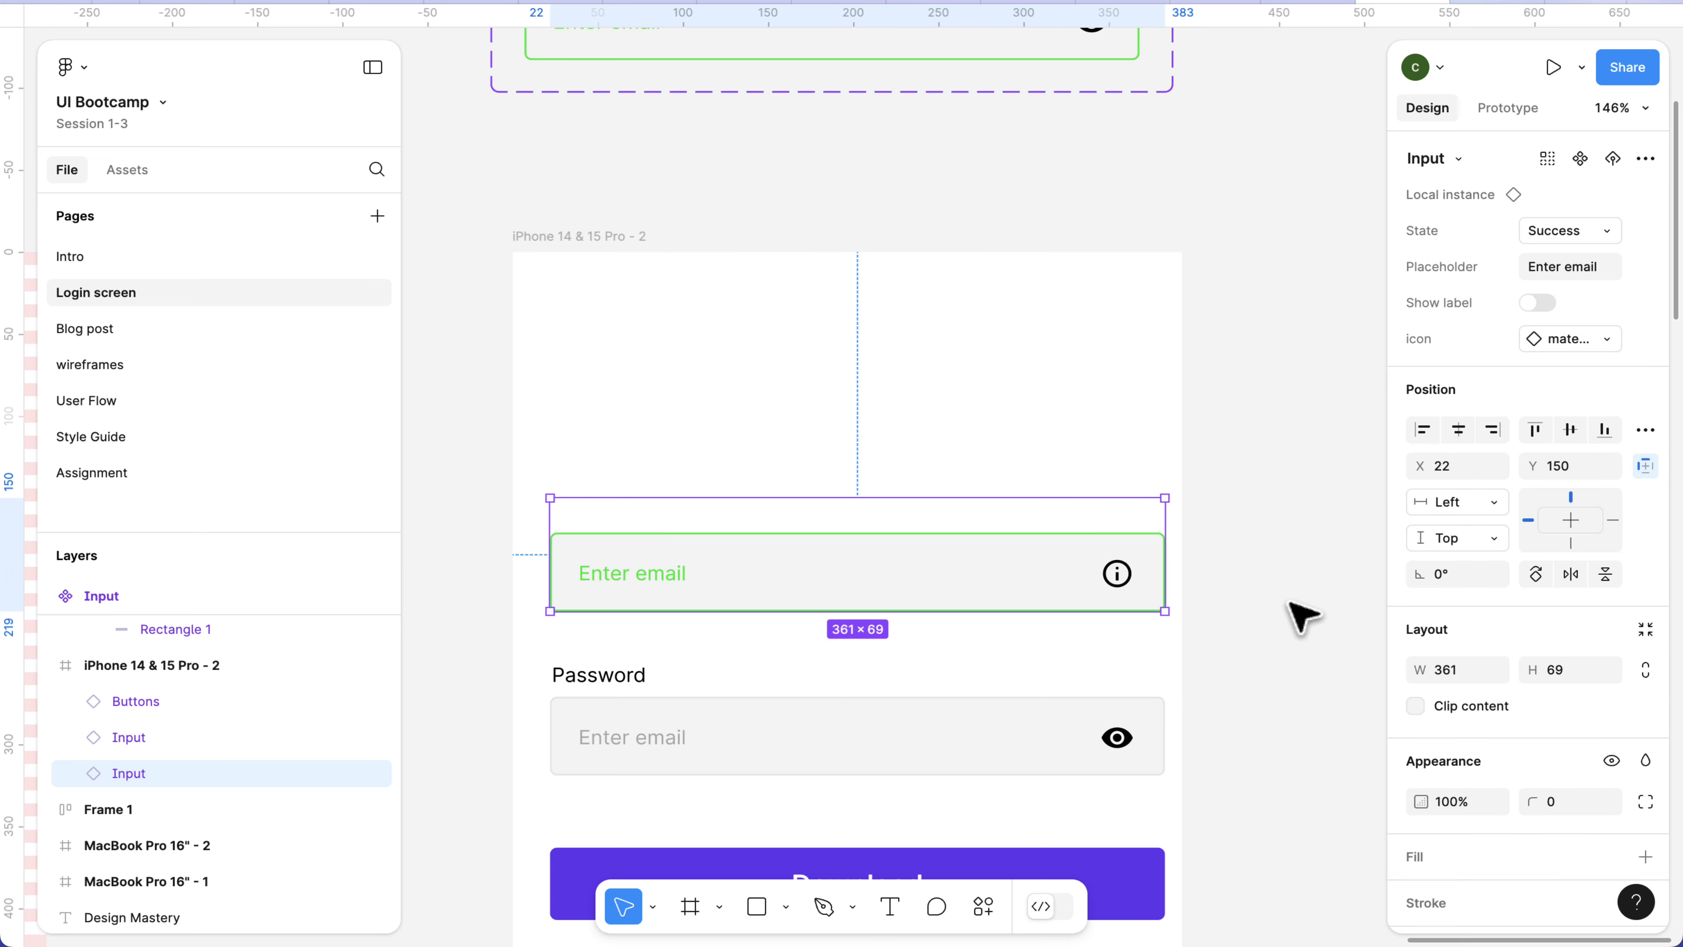
click(1154, 643)
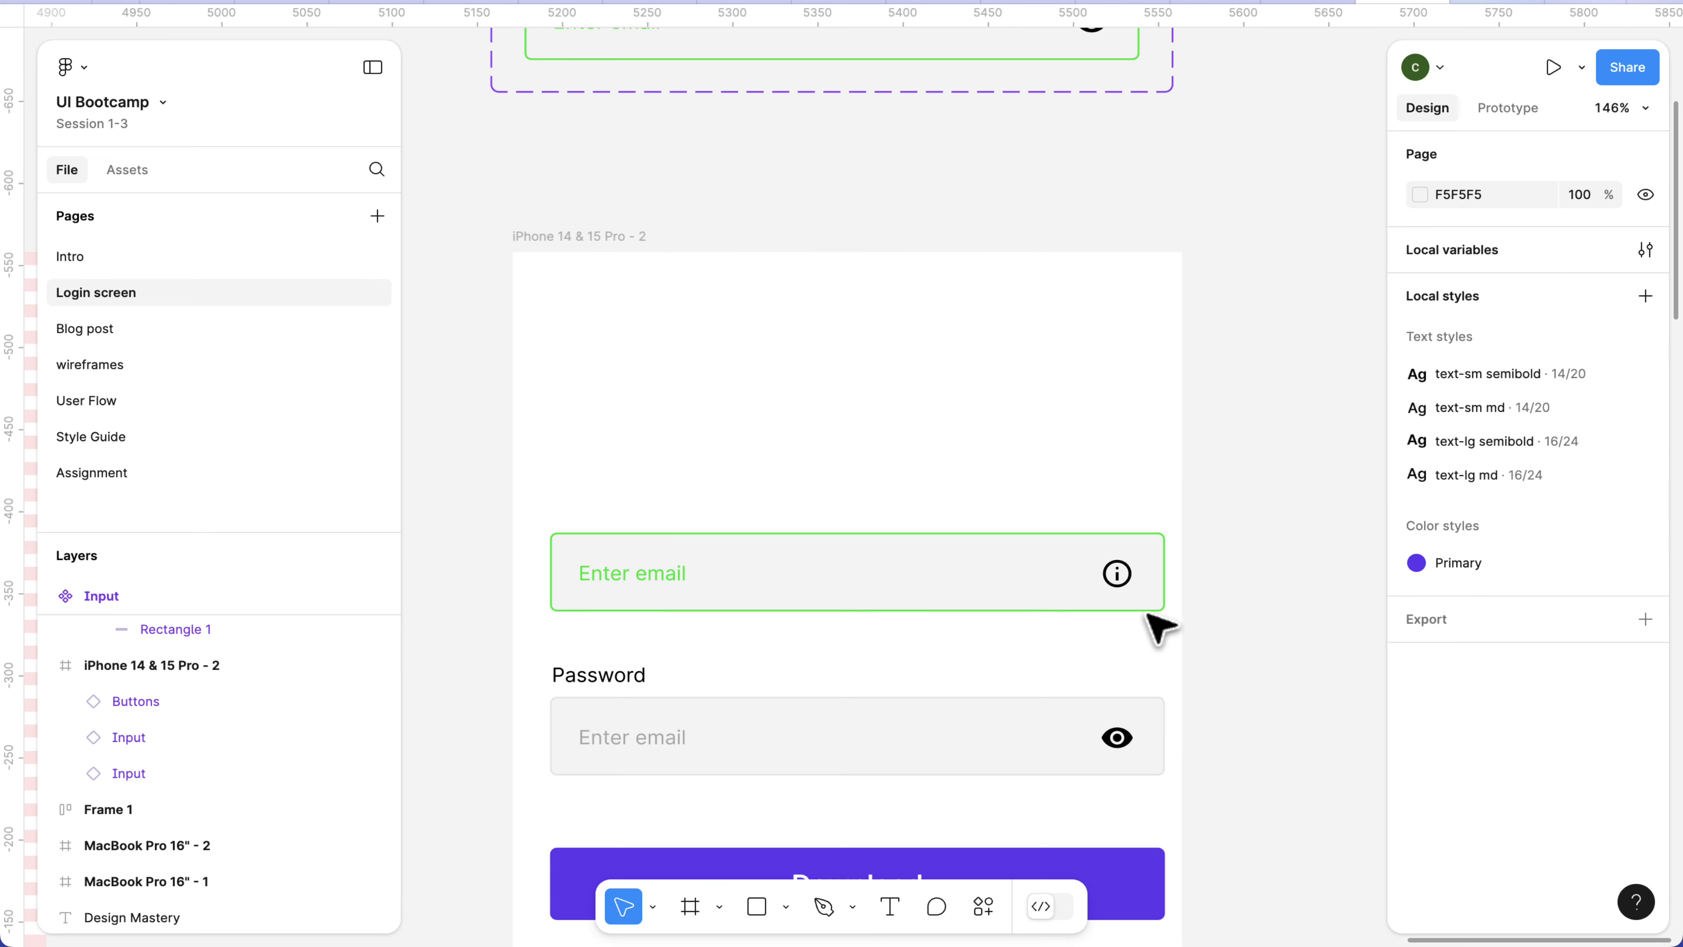
Create a boolean property named Show icon on the Input component set, with the value False.
scroll(1102, 550, down, 1)
scroll(1090, 541, down, 2)
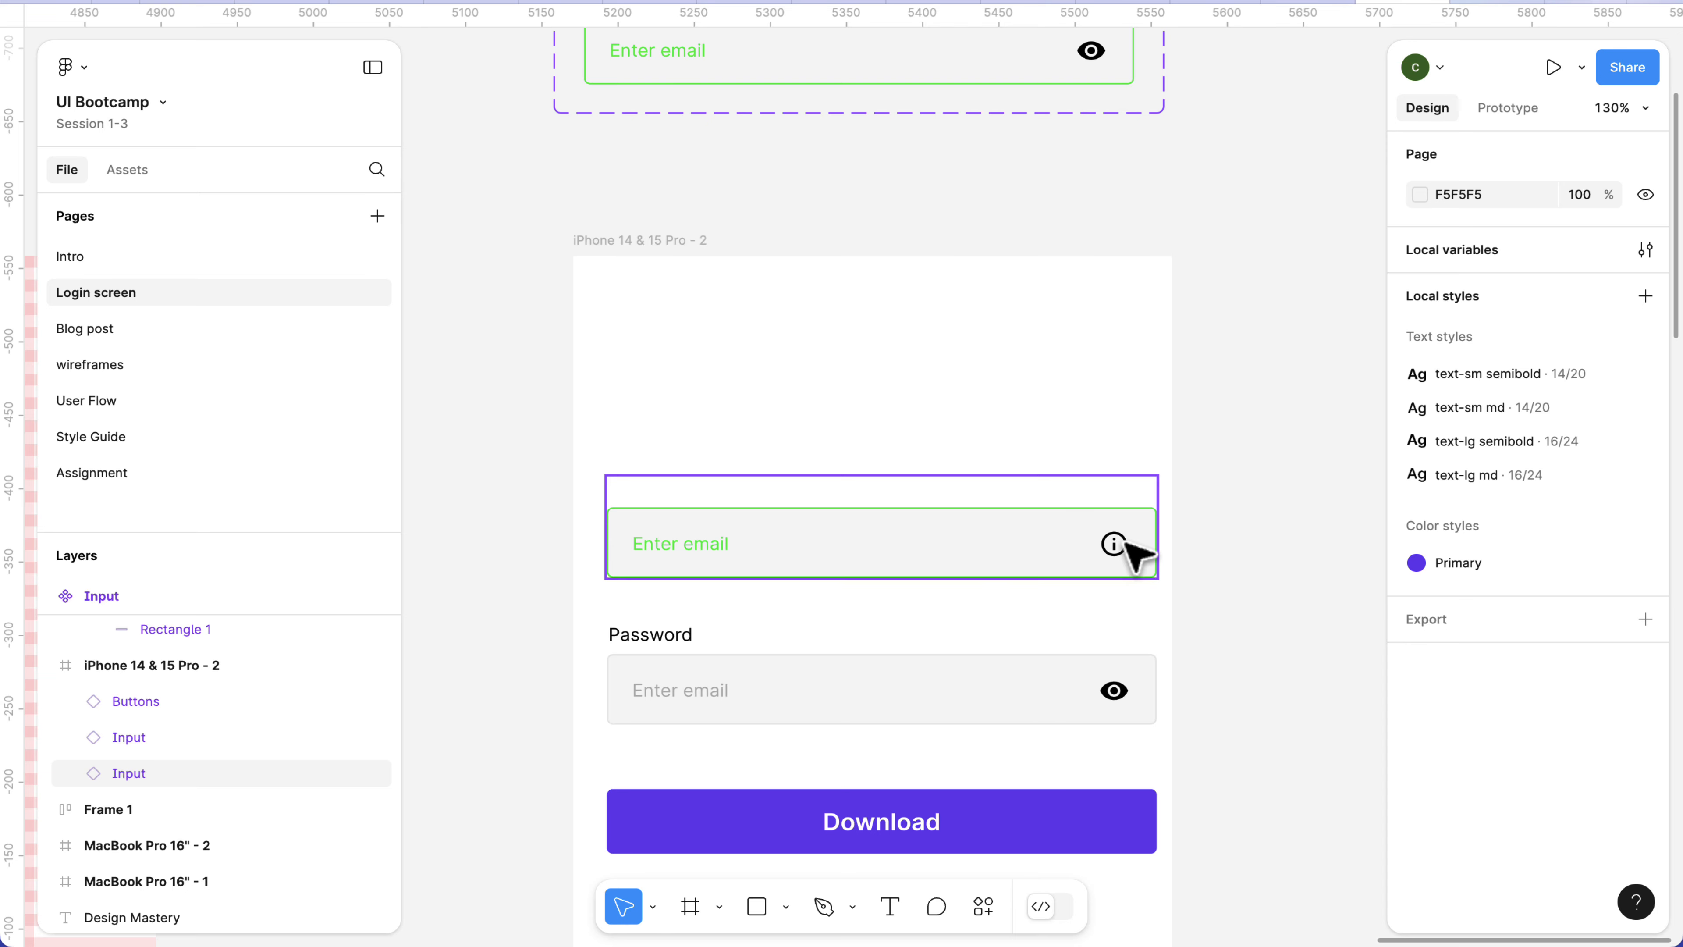
scroll(1127, 541, up, 1)
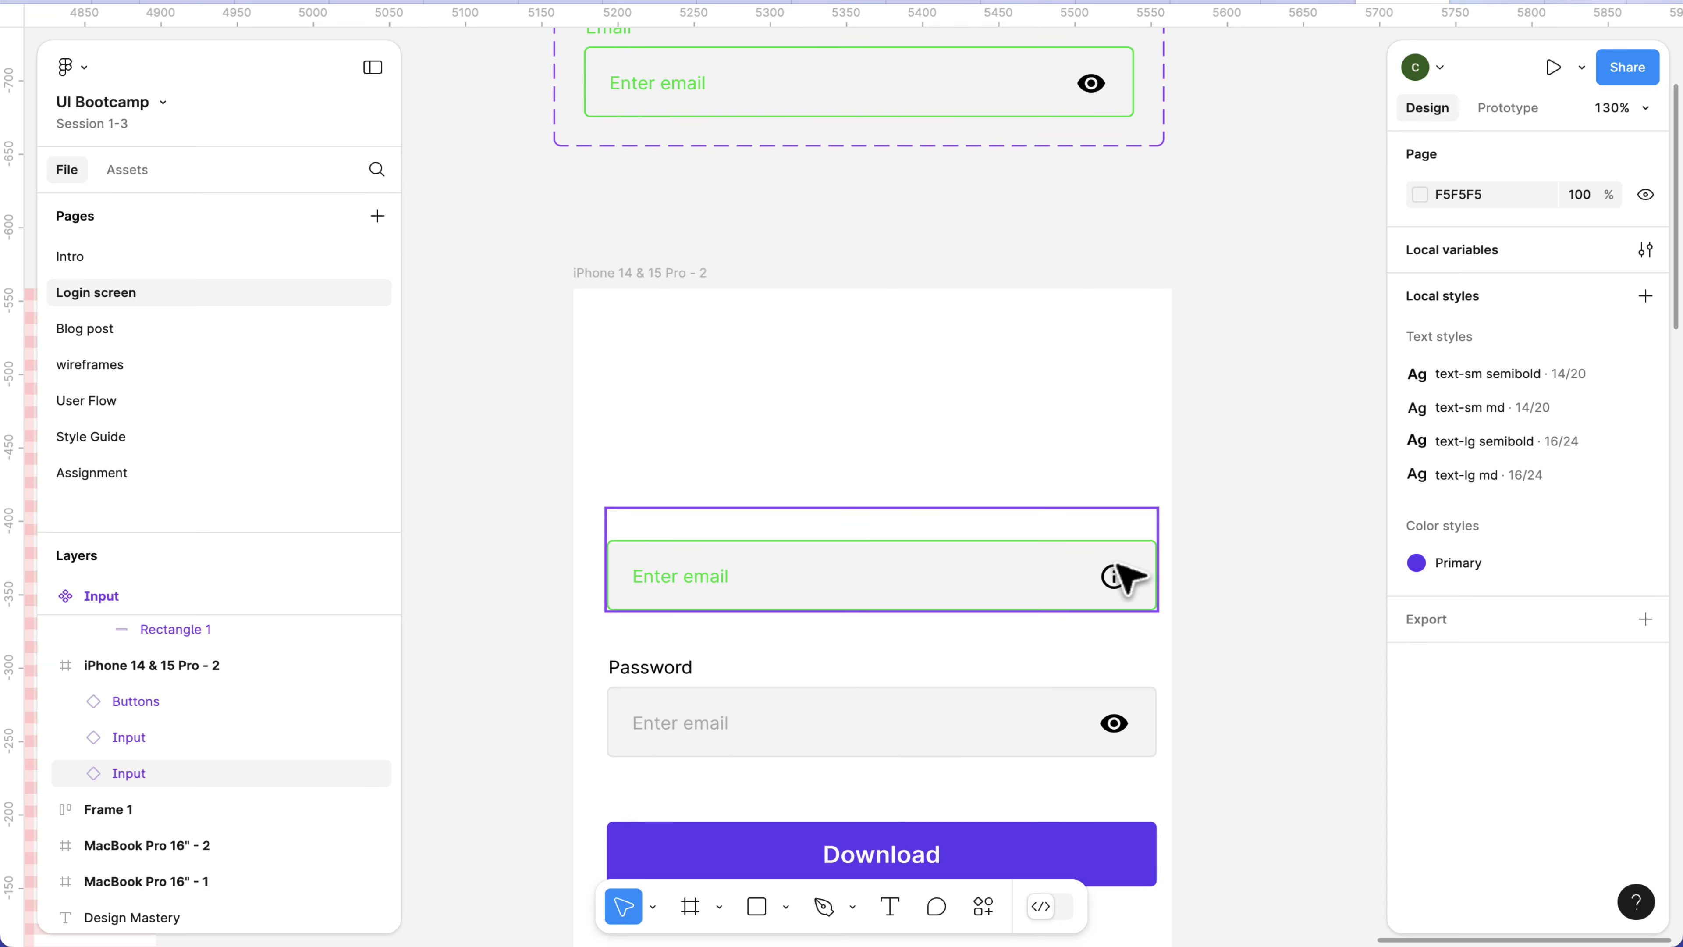
scroll(1120, 331, up, 10)
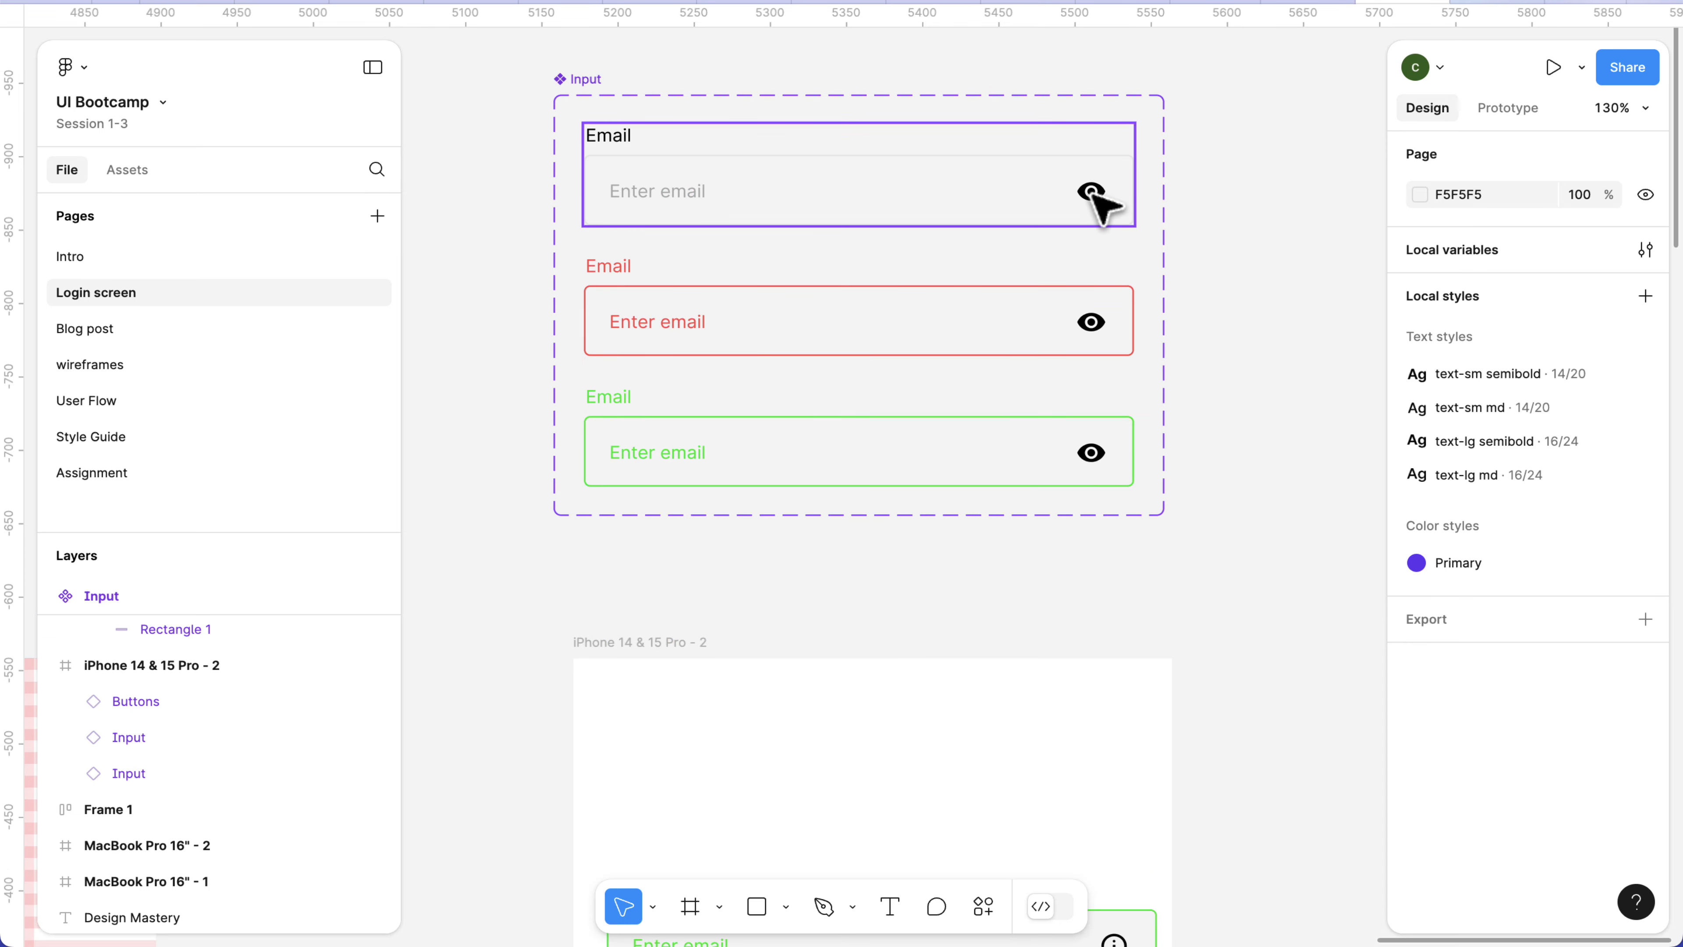
click(582, 80)
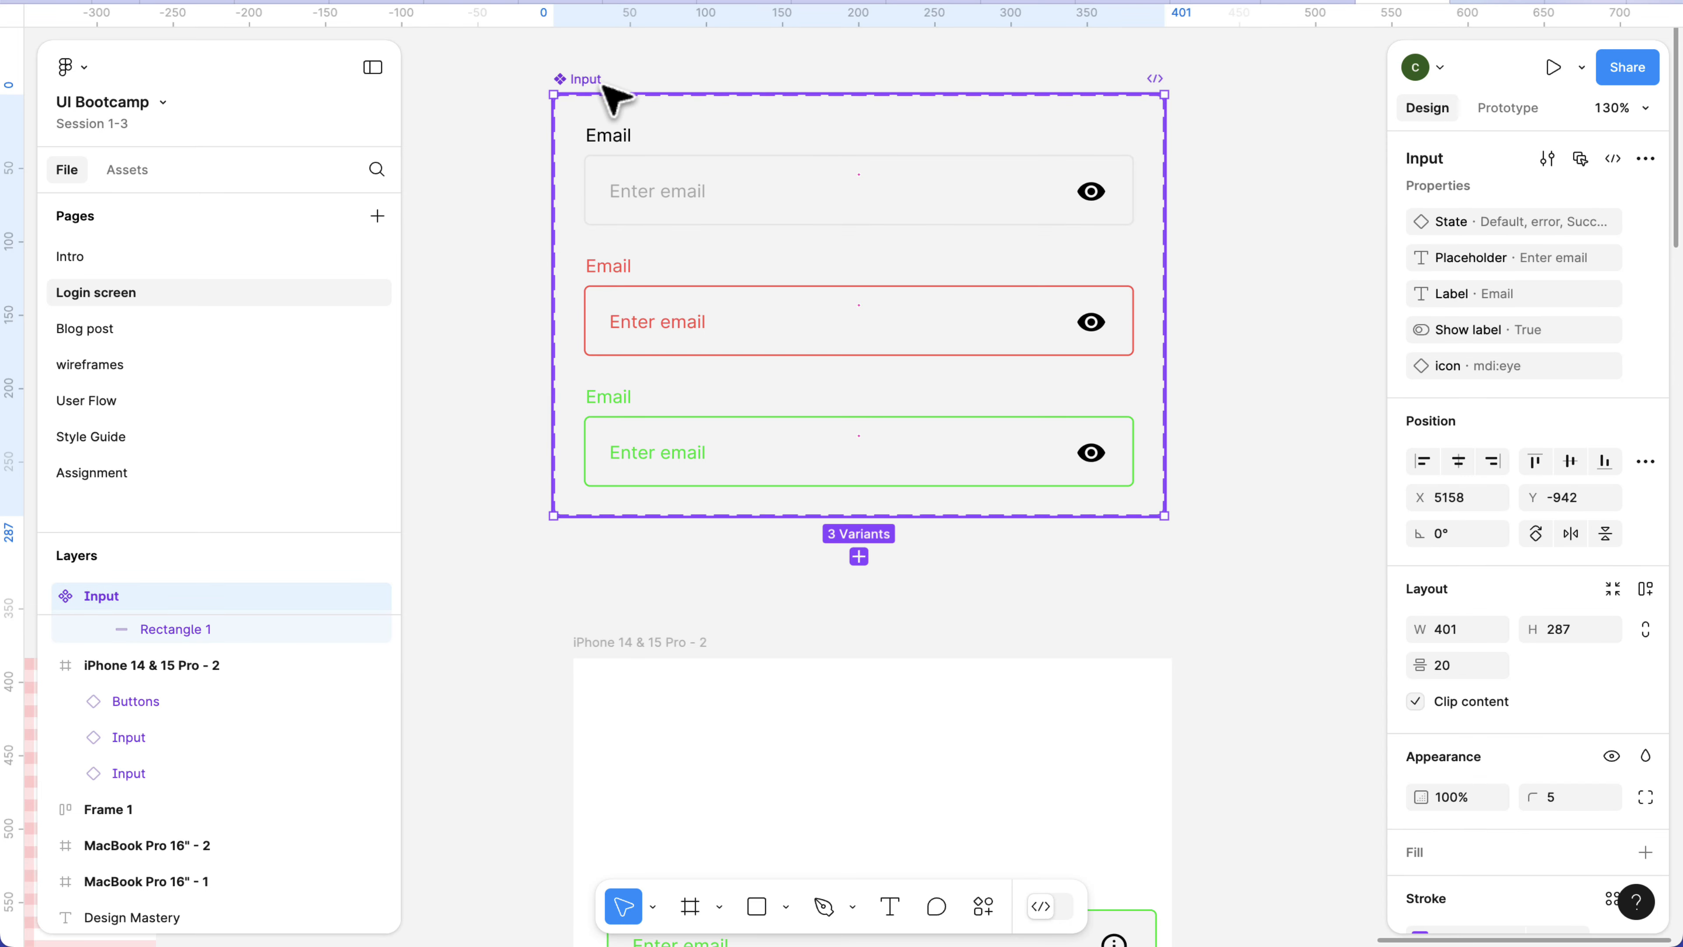
click(1646, 185)
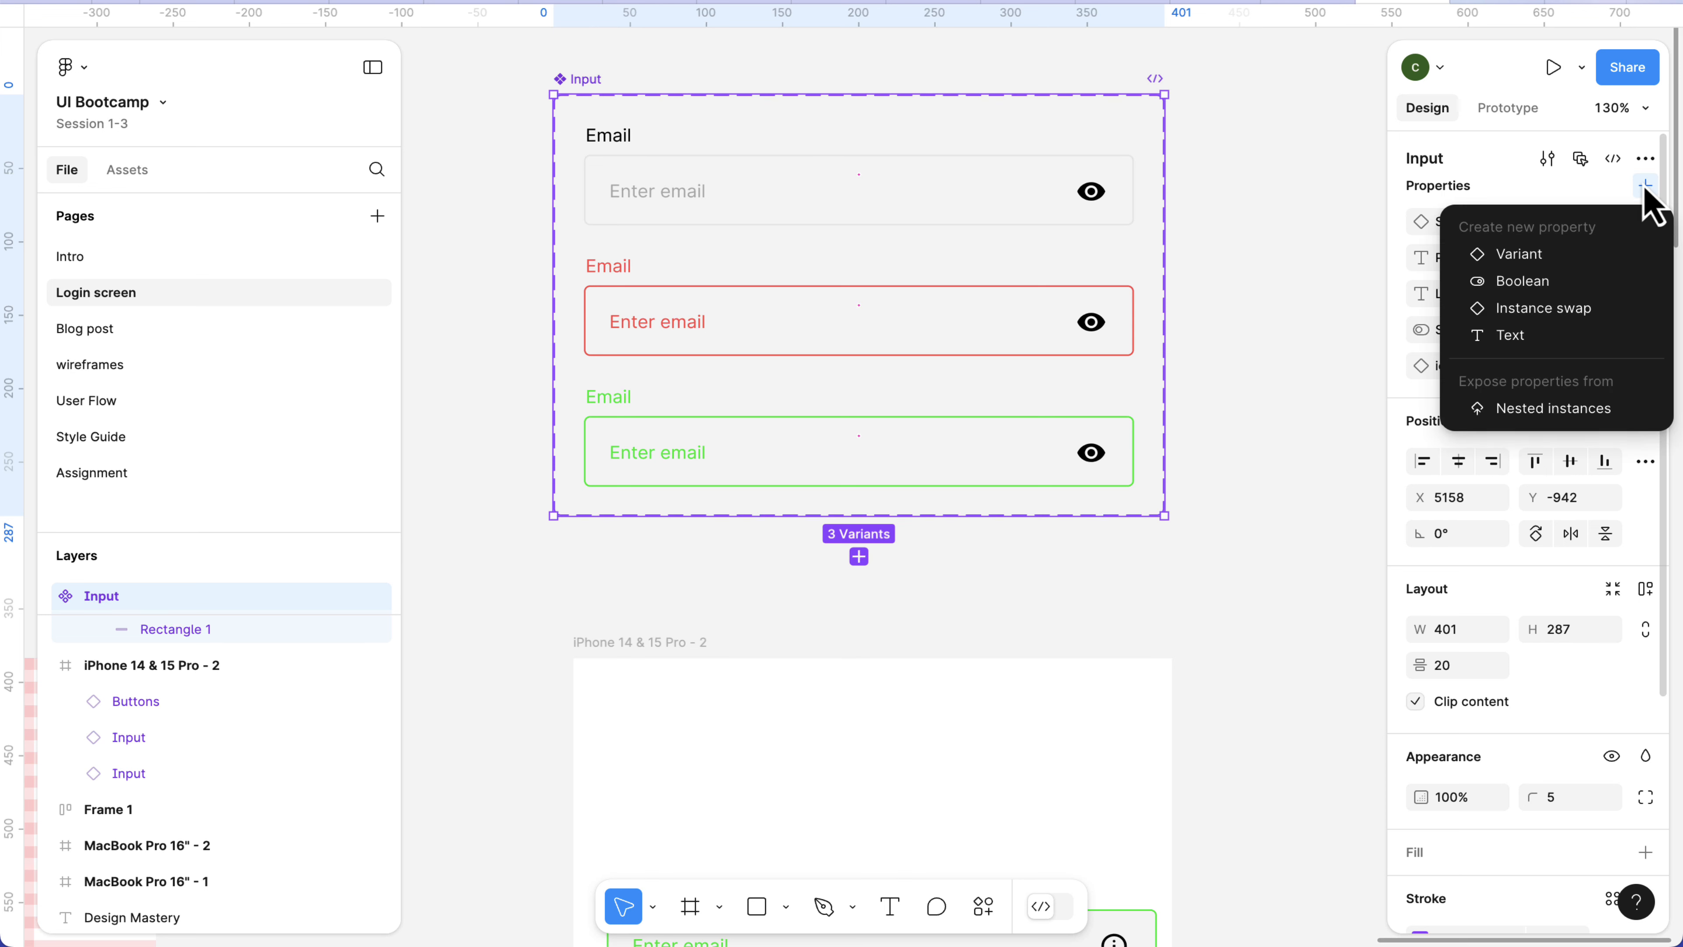
click(1518, 285)
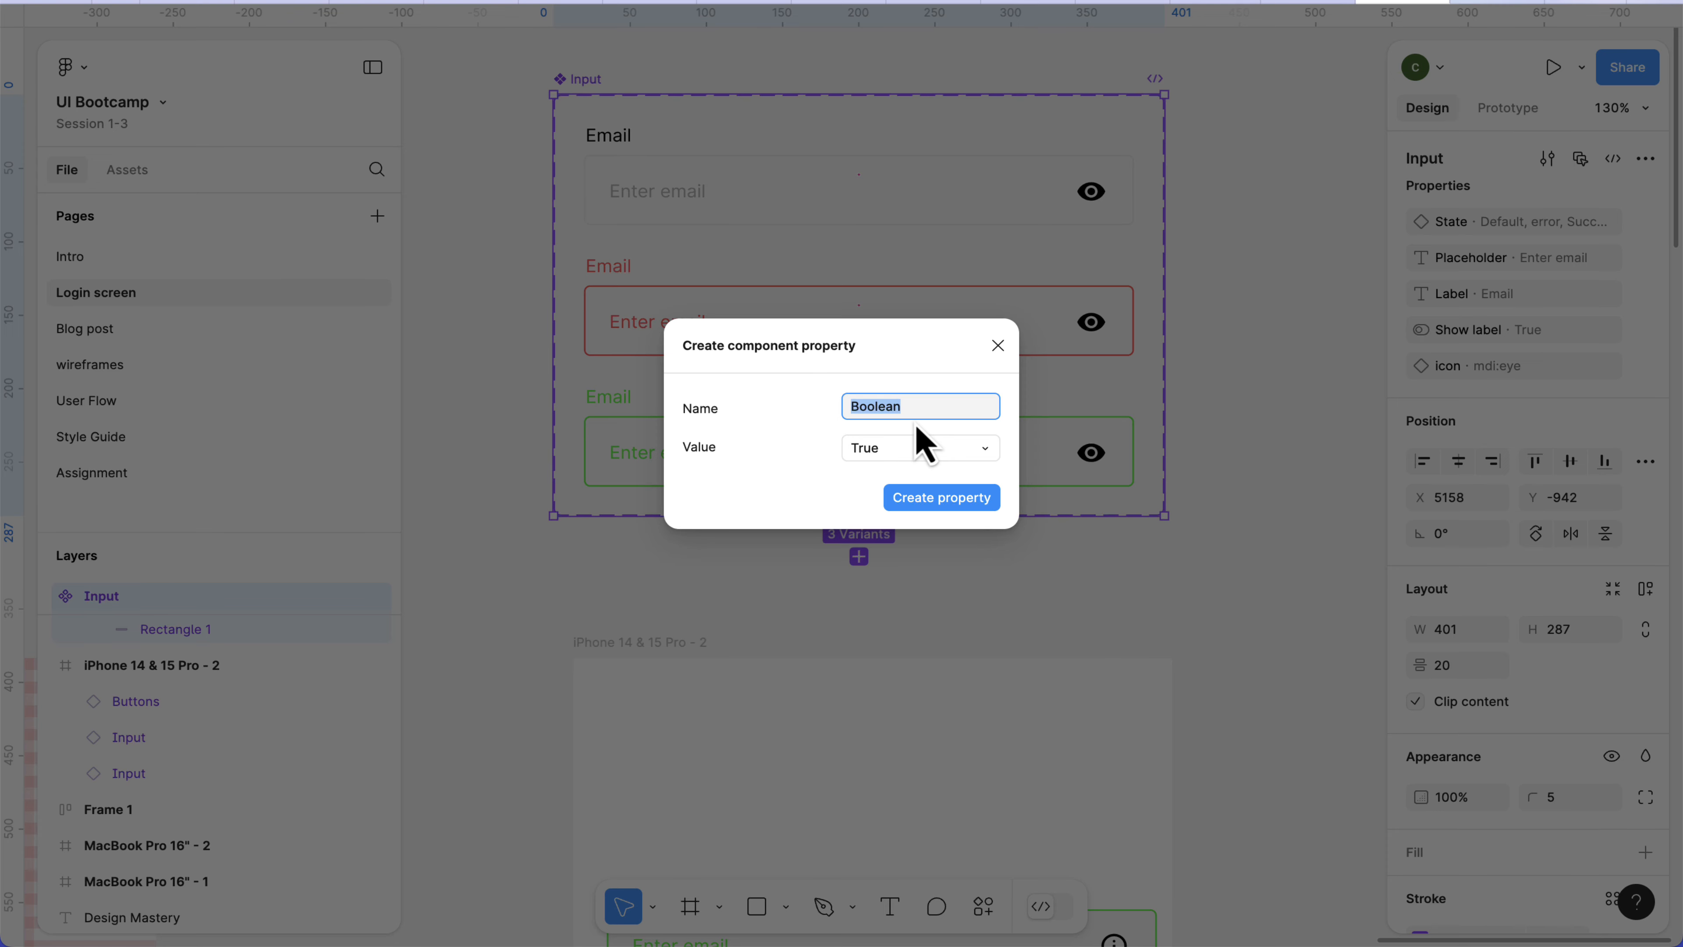
text(Show icon)
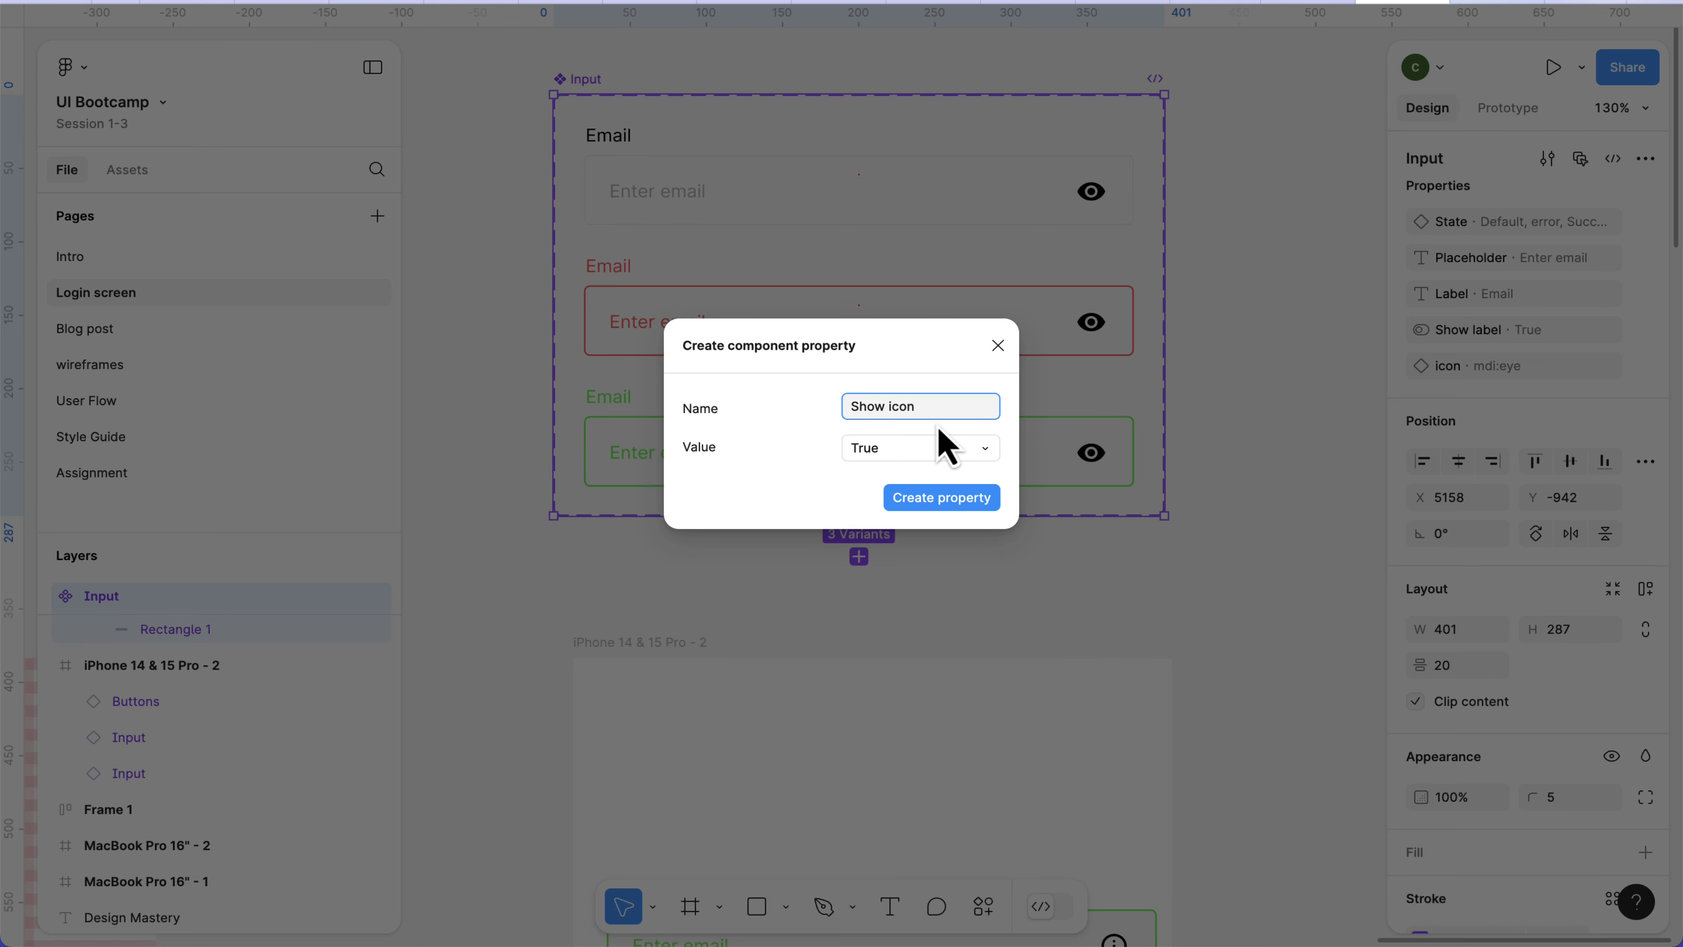
click(931, 454)
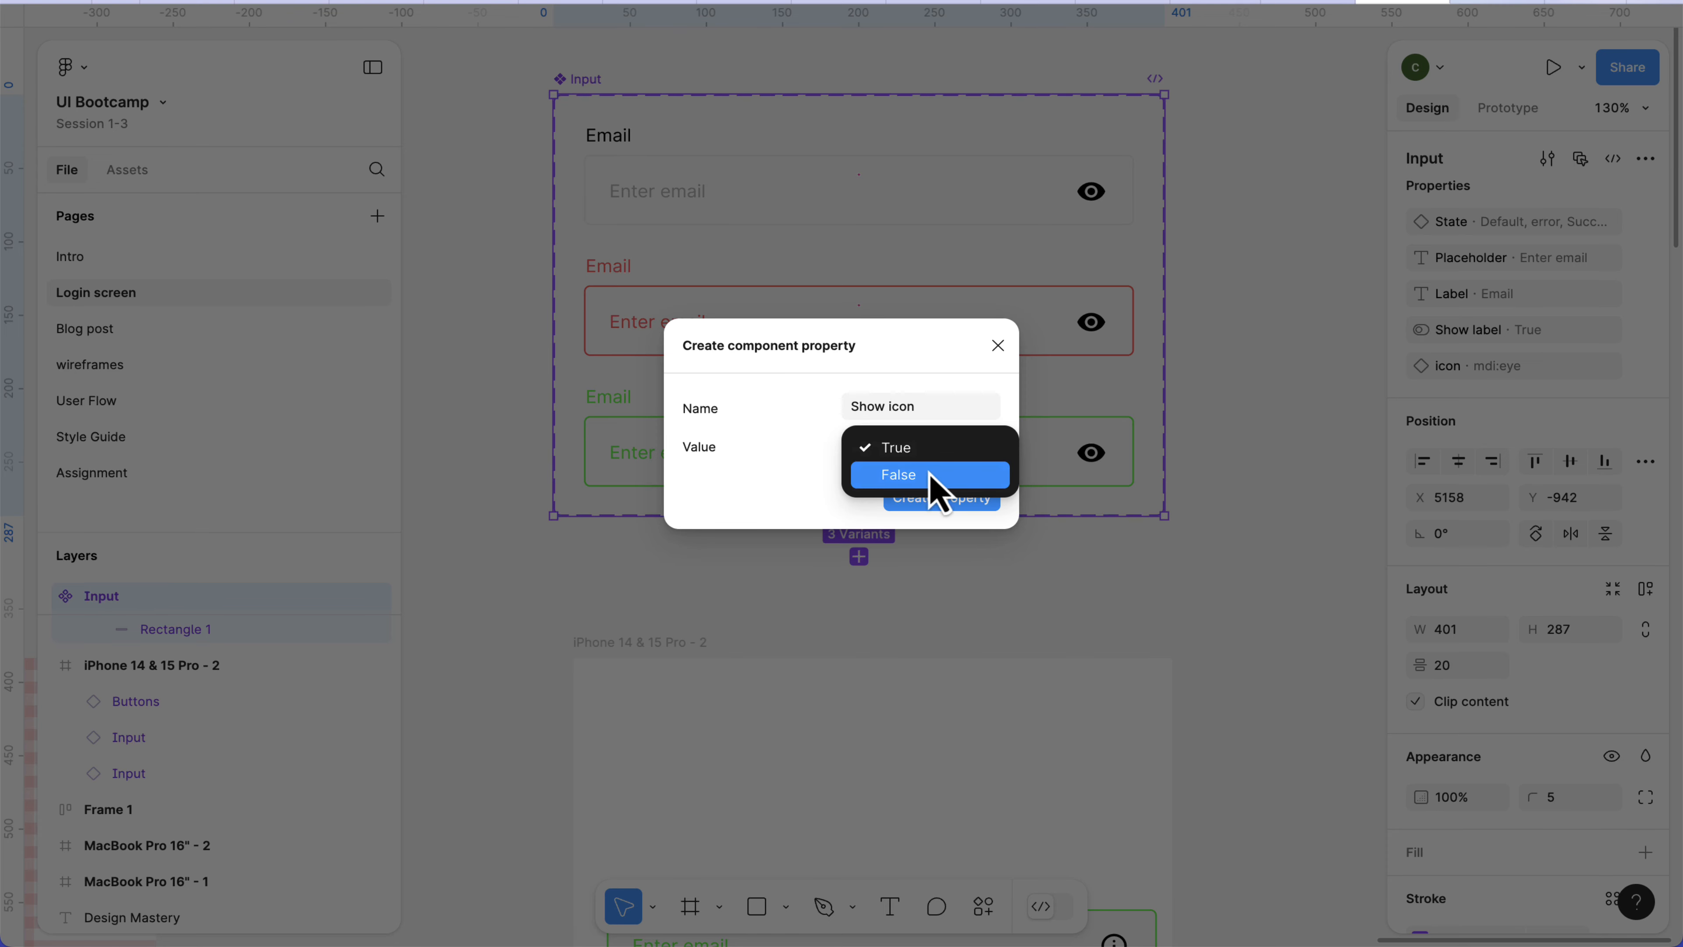
click(933, 475)
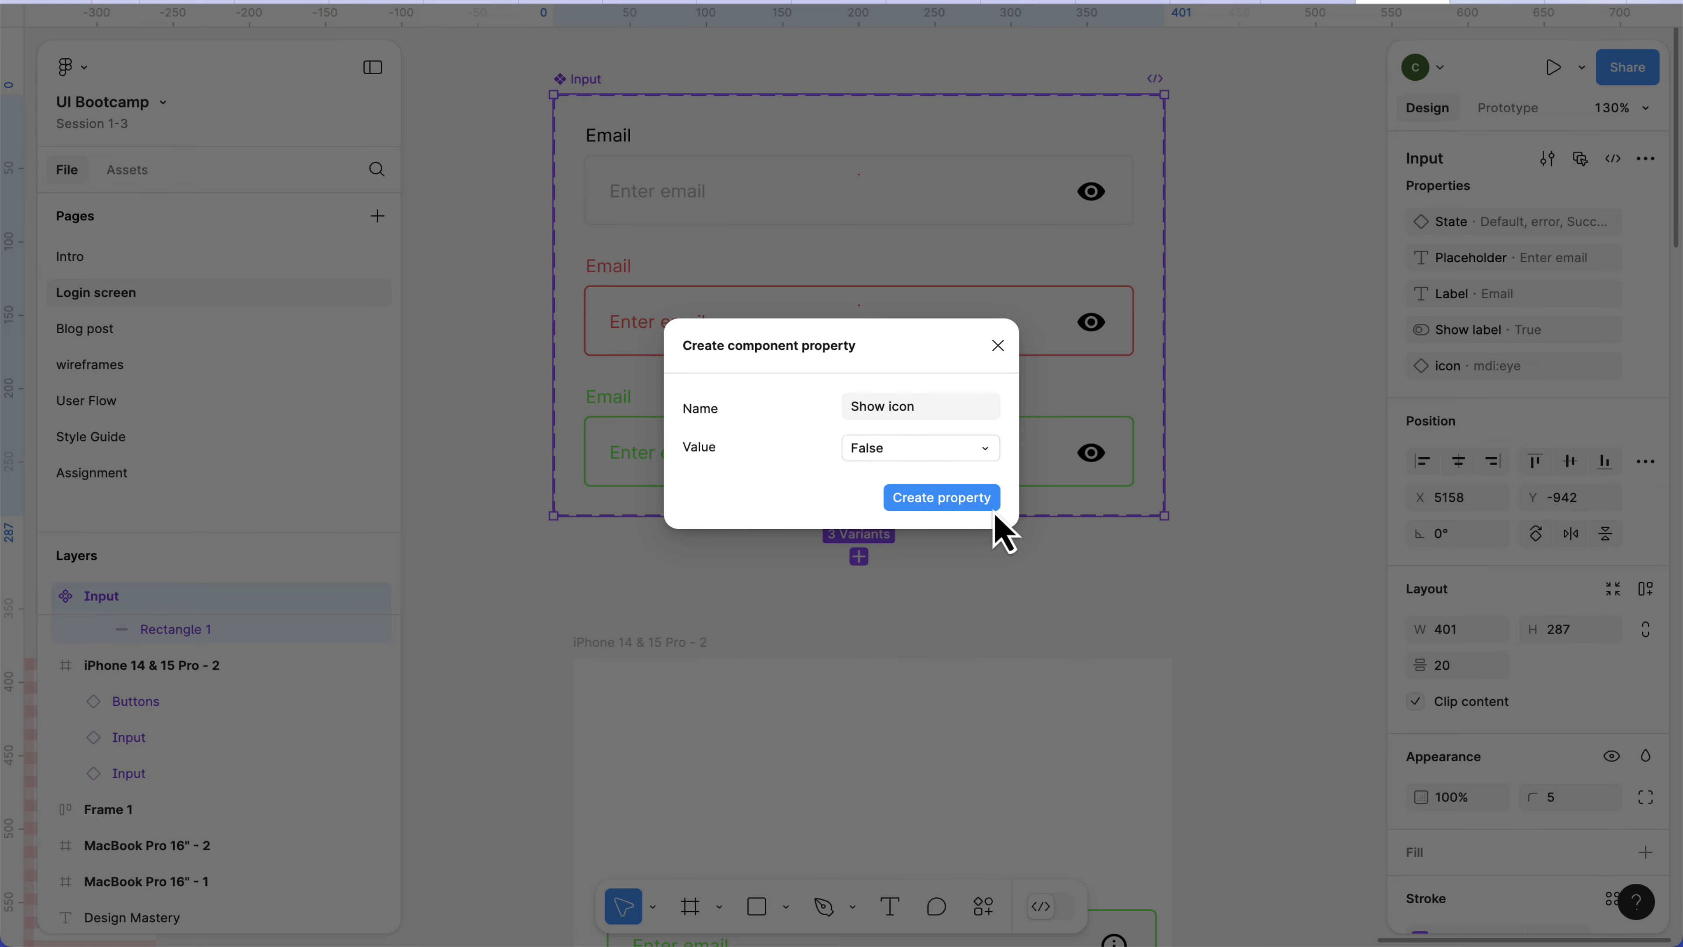
click(965, 499)
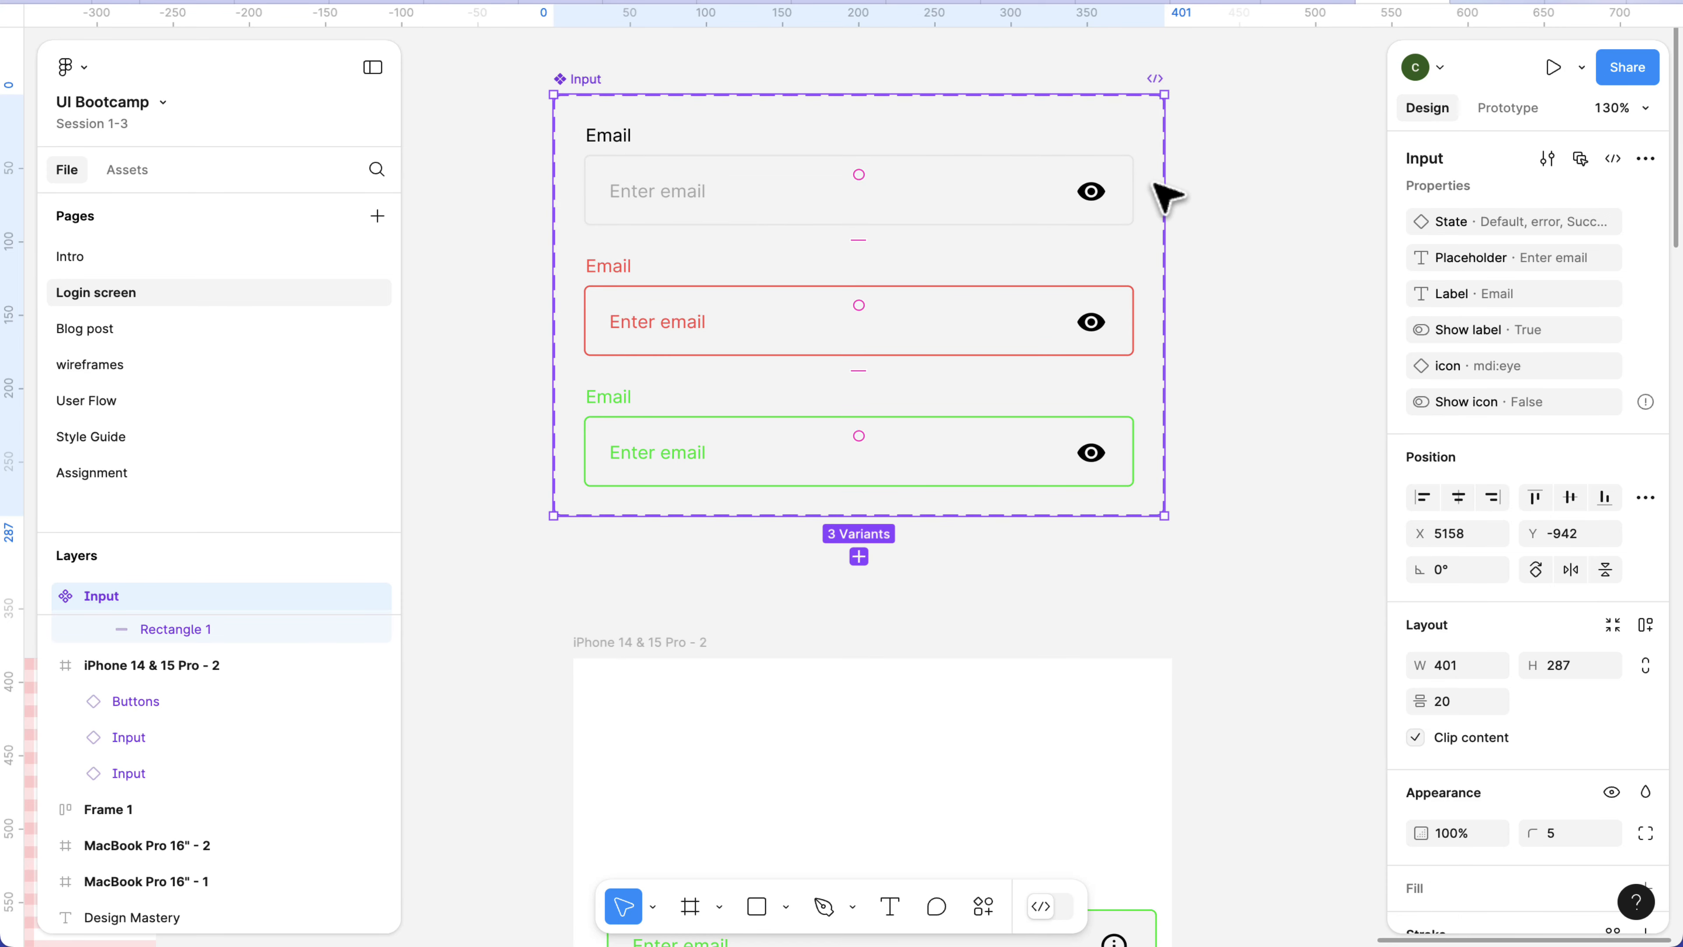
Link the visibility of the eye icons in all three Input variants to the Show icon property.
mouse_move(1652, 407)
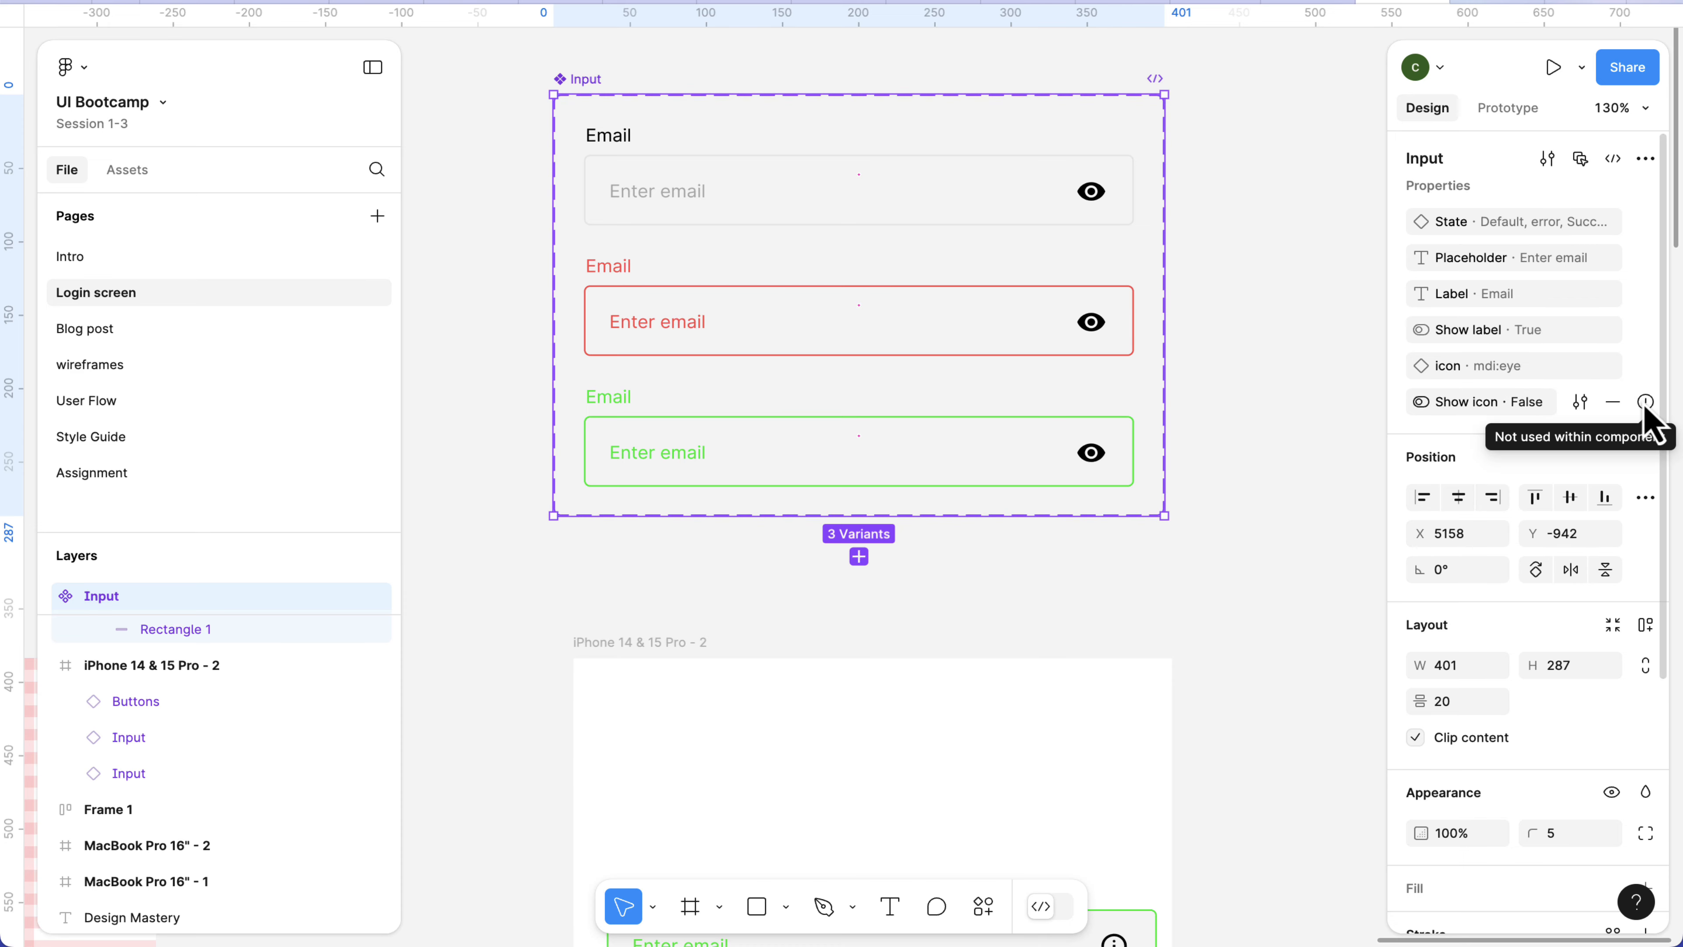
double_click(1092, 192)
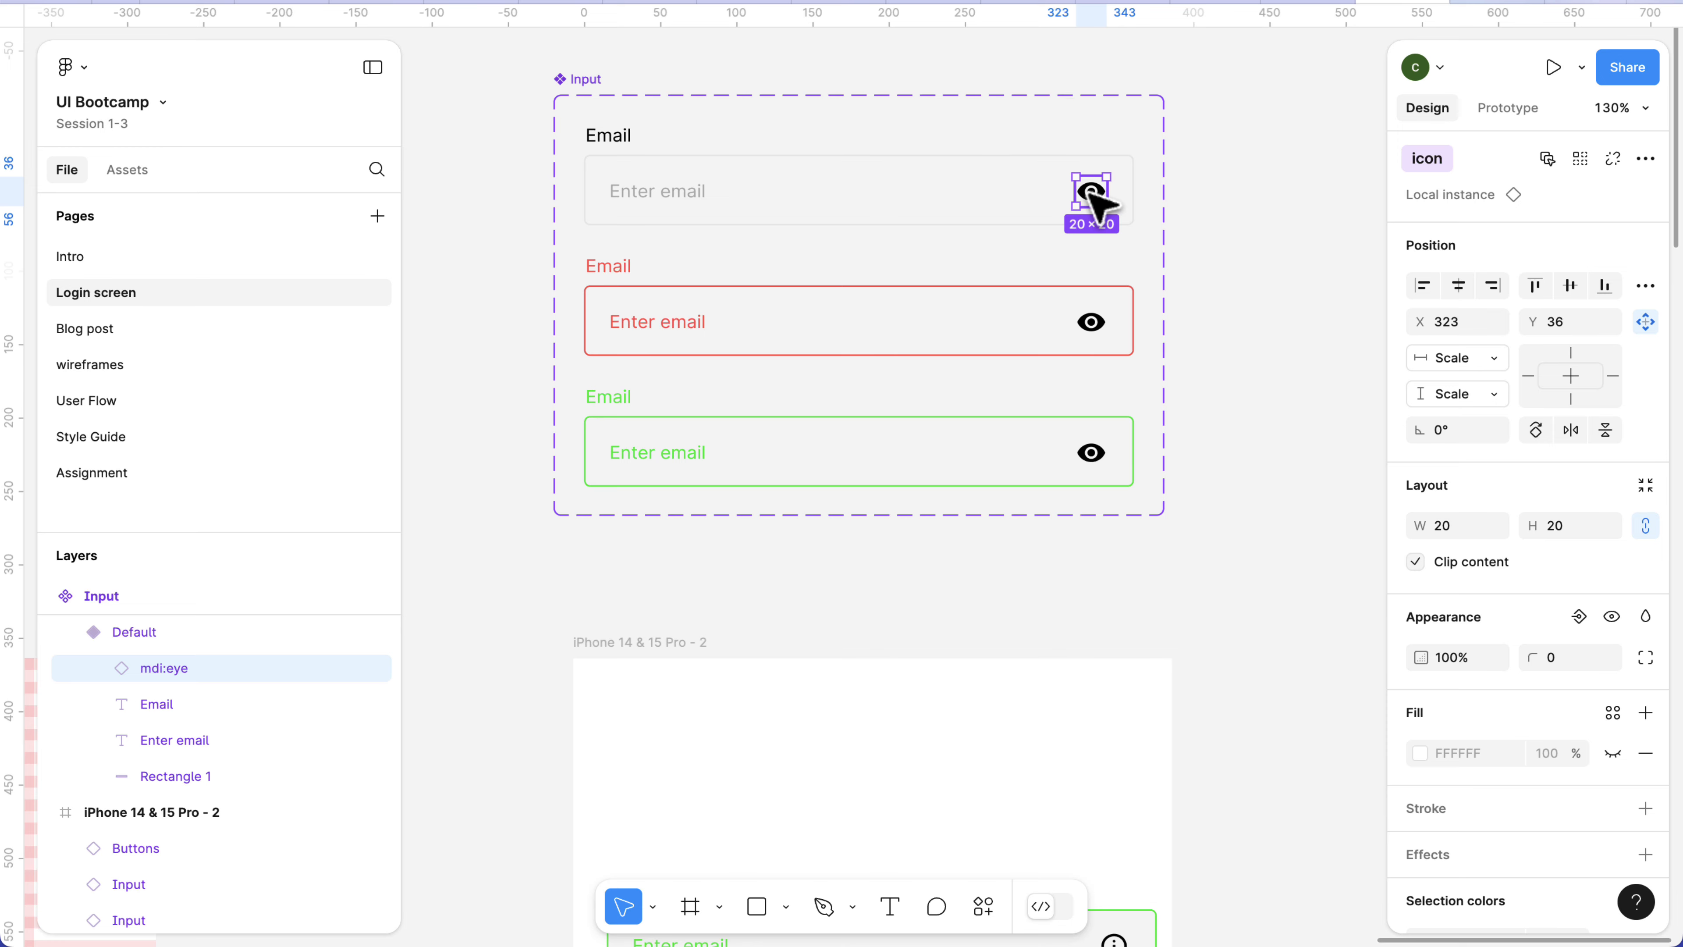
click(1581, 159)
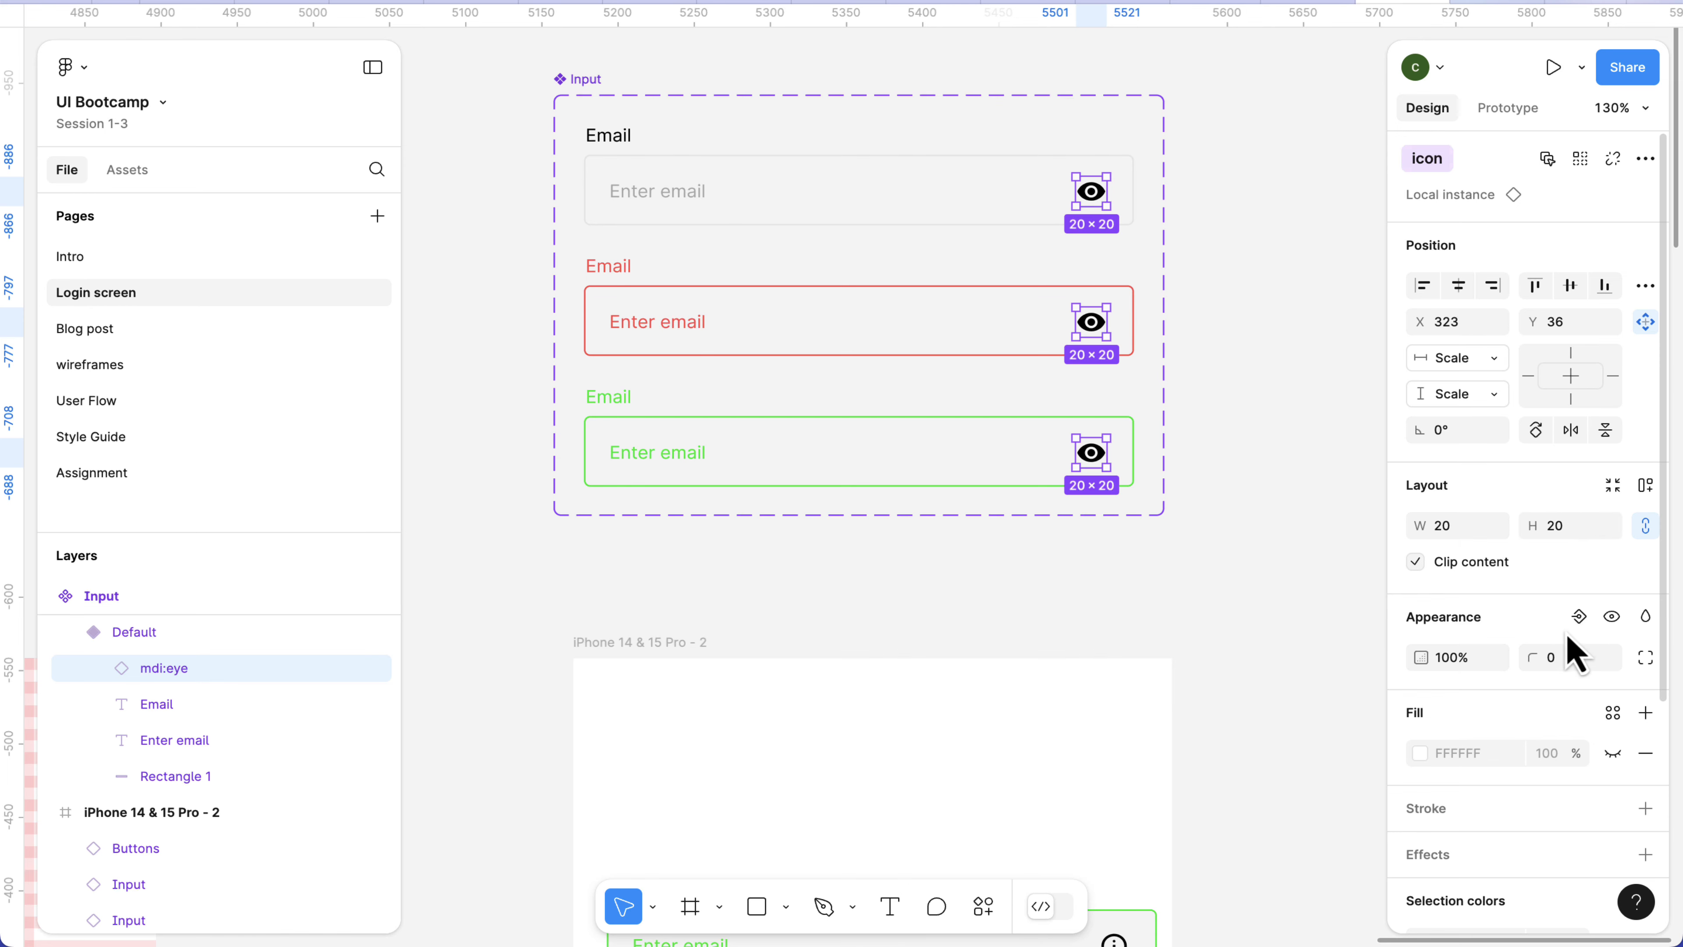
click(1582, 627)
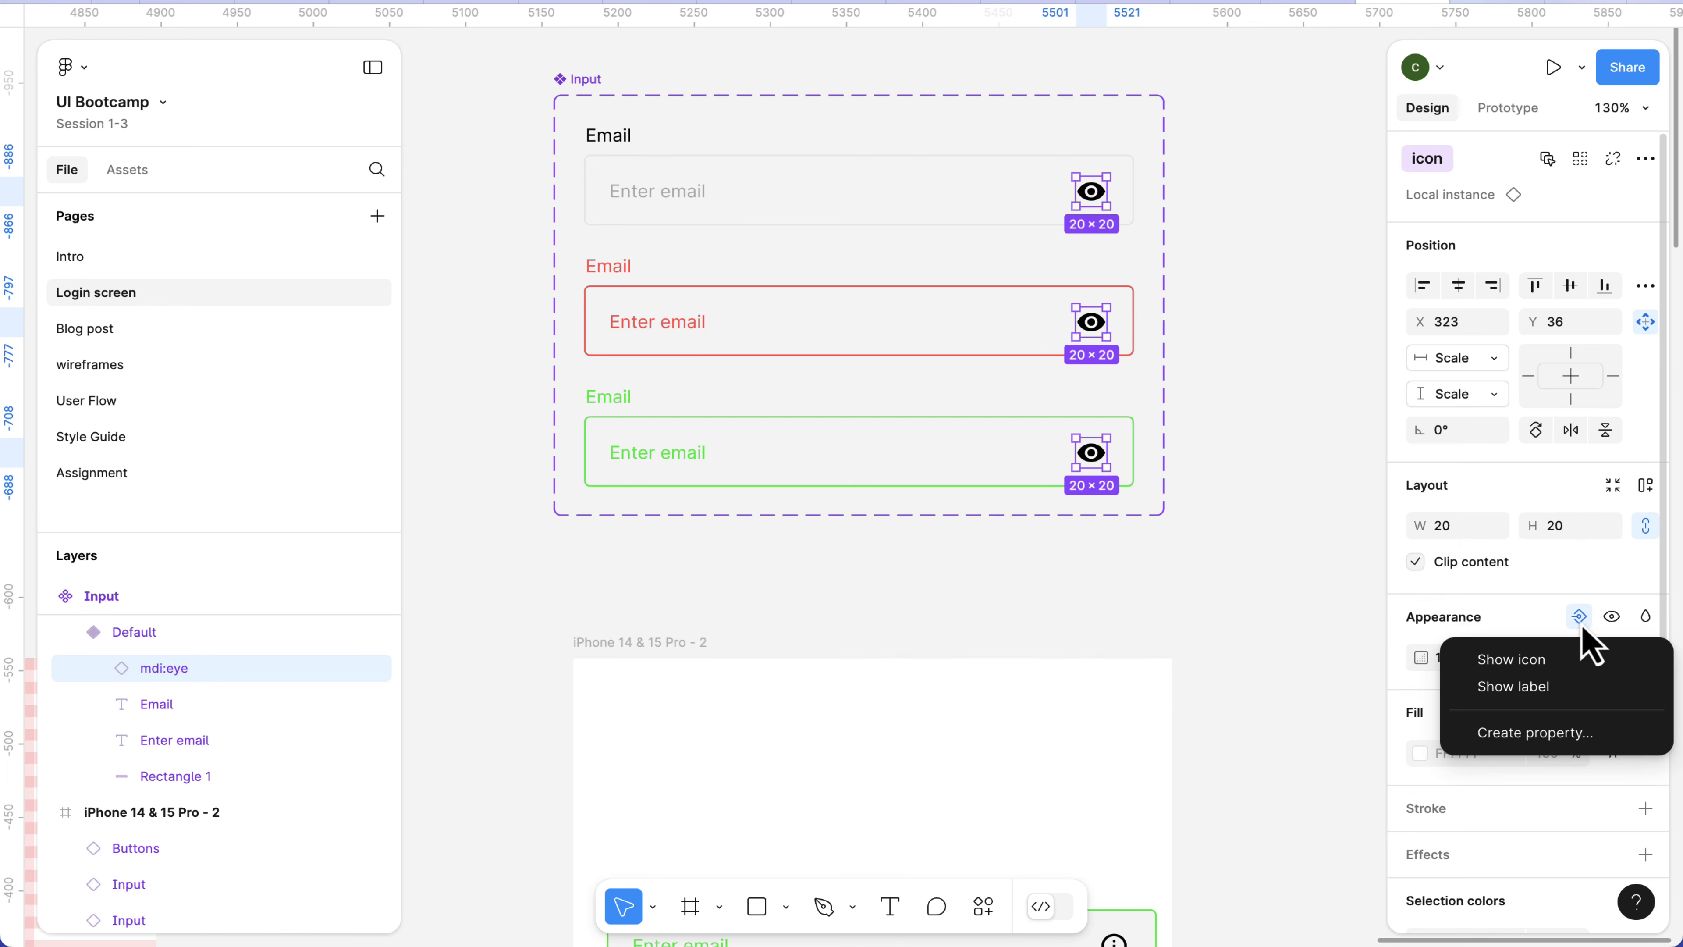
click(1494, 661)
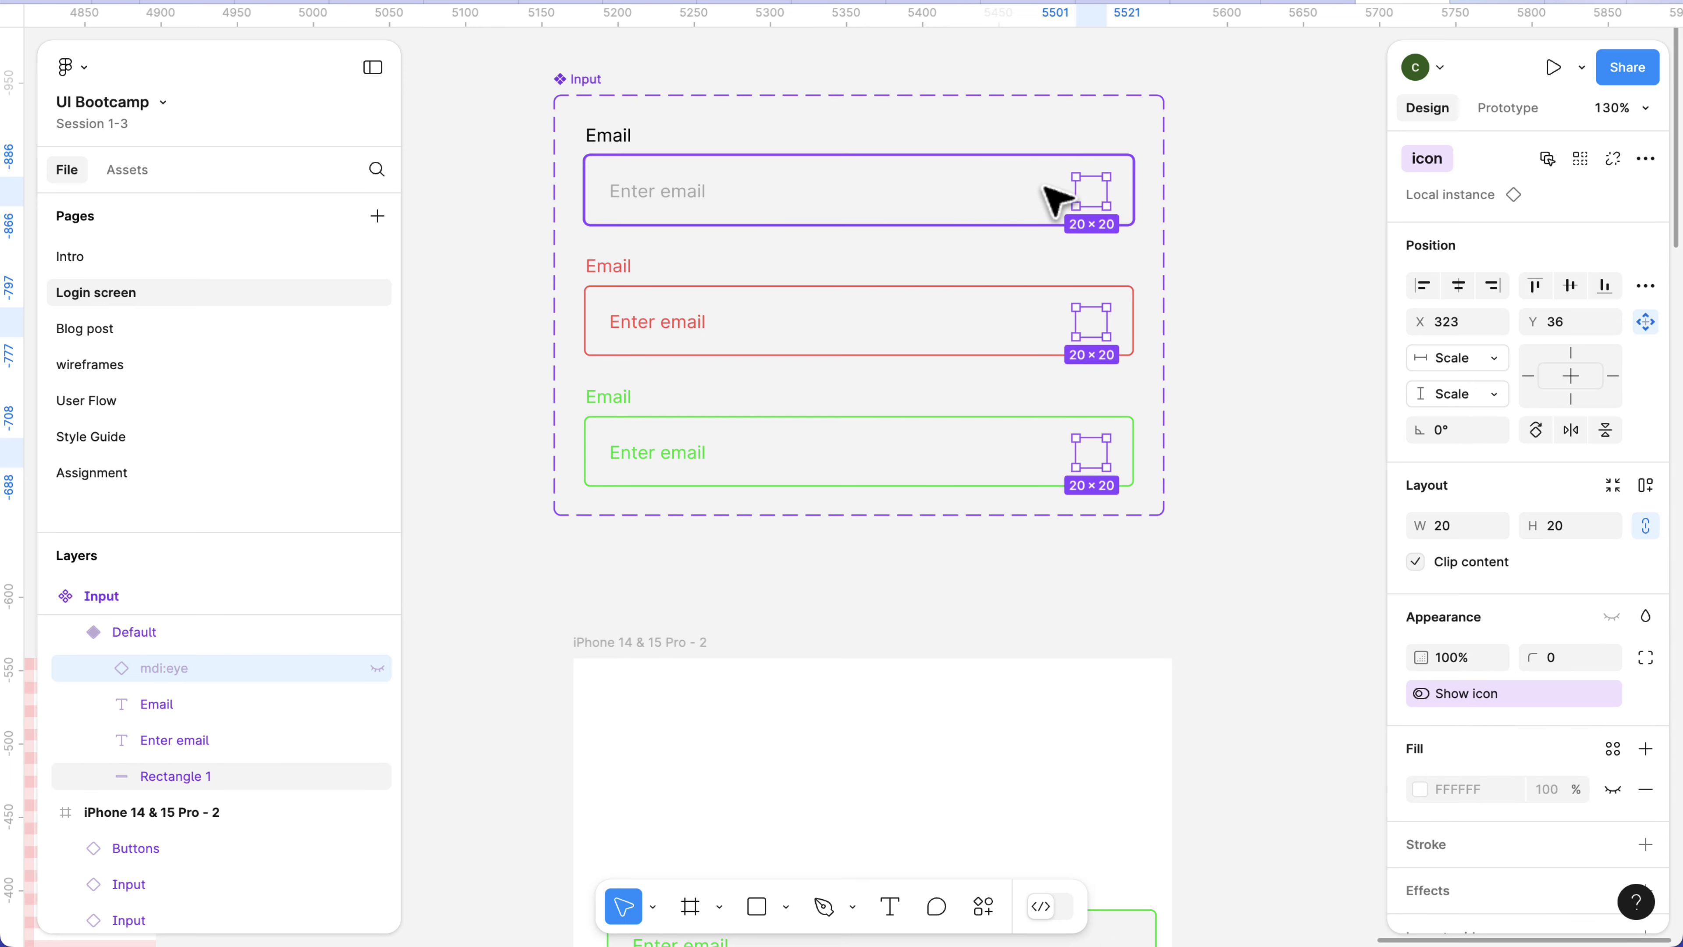
click(1186, 583)
scroll(1188, 577, down, 5)
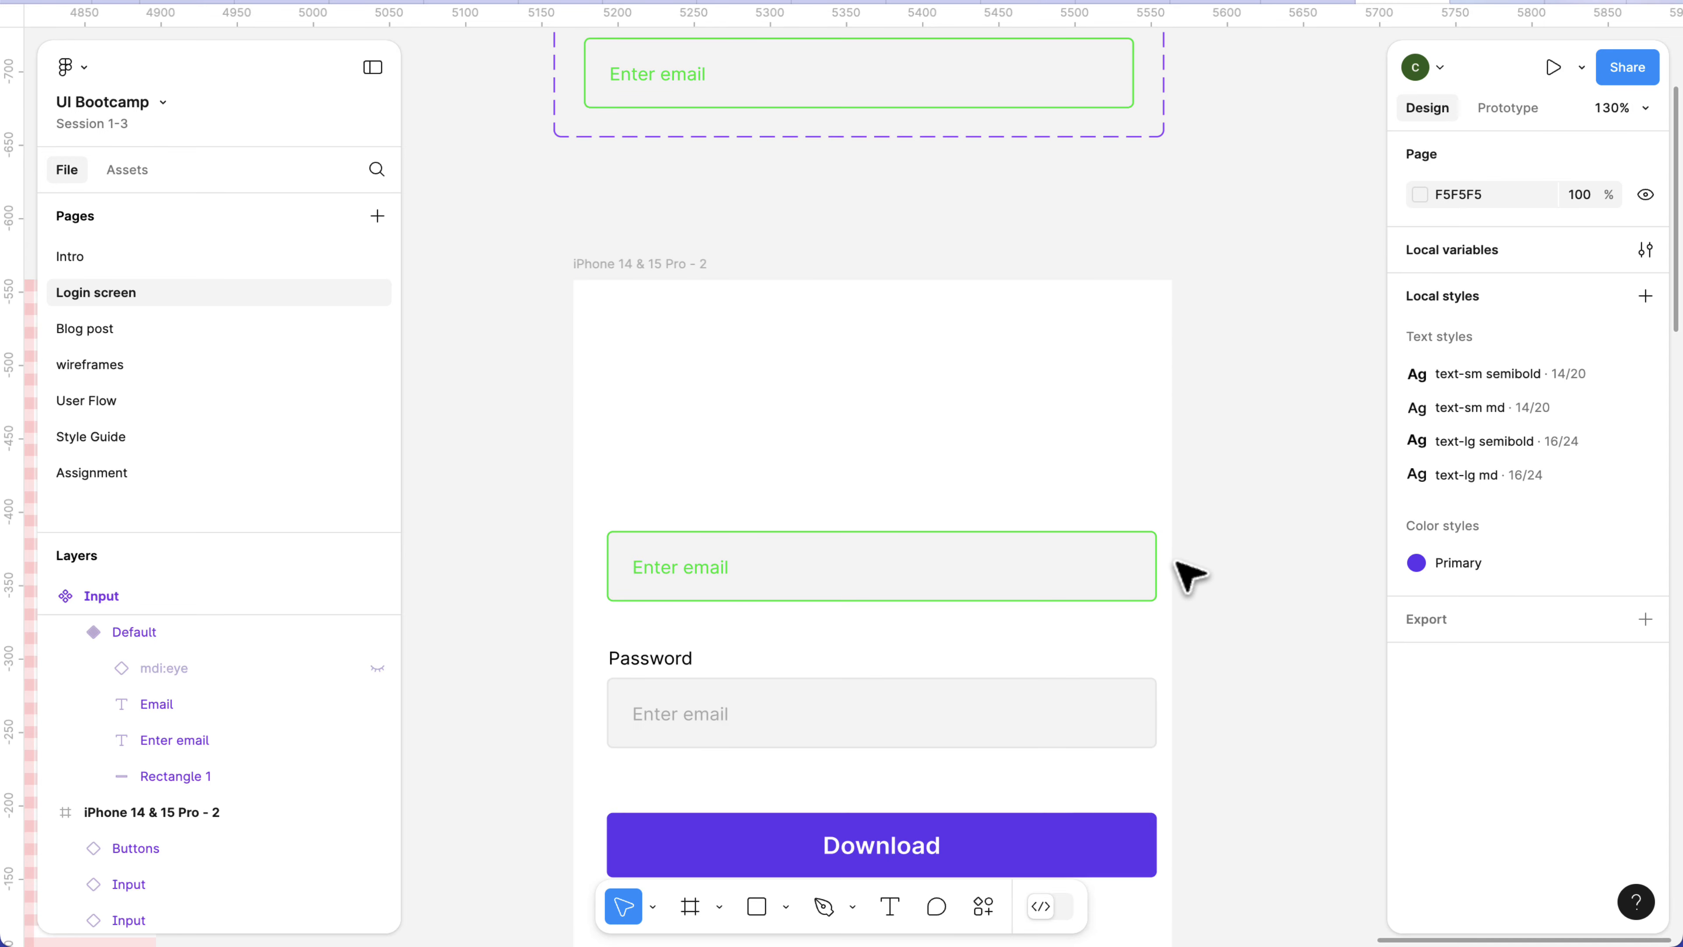
Toggle Show icon on the Password input in the iPhone 14 & 15 Pro - 2 frame, leaving it on.
click(854, 687)
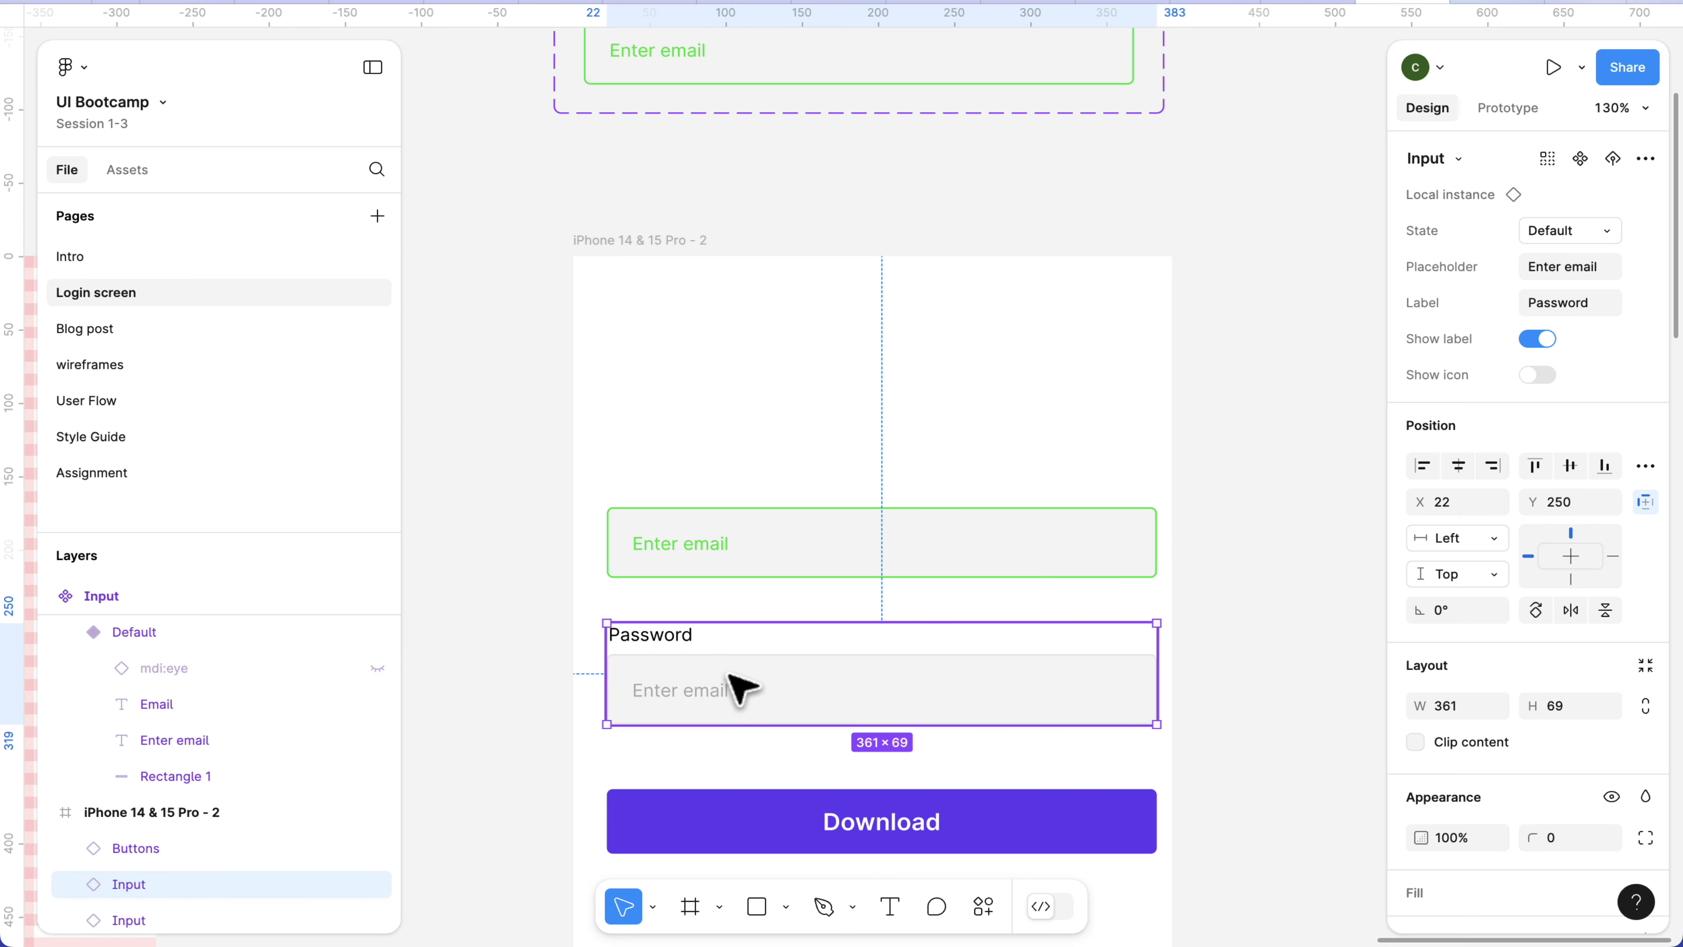
click(1539, 375)
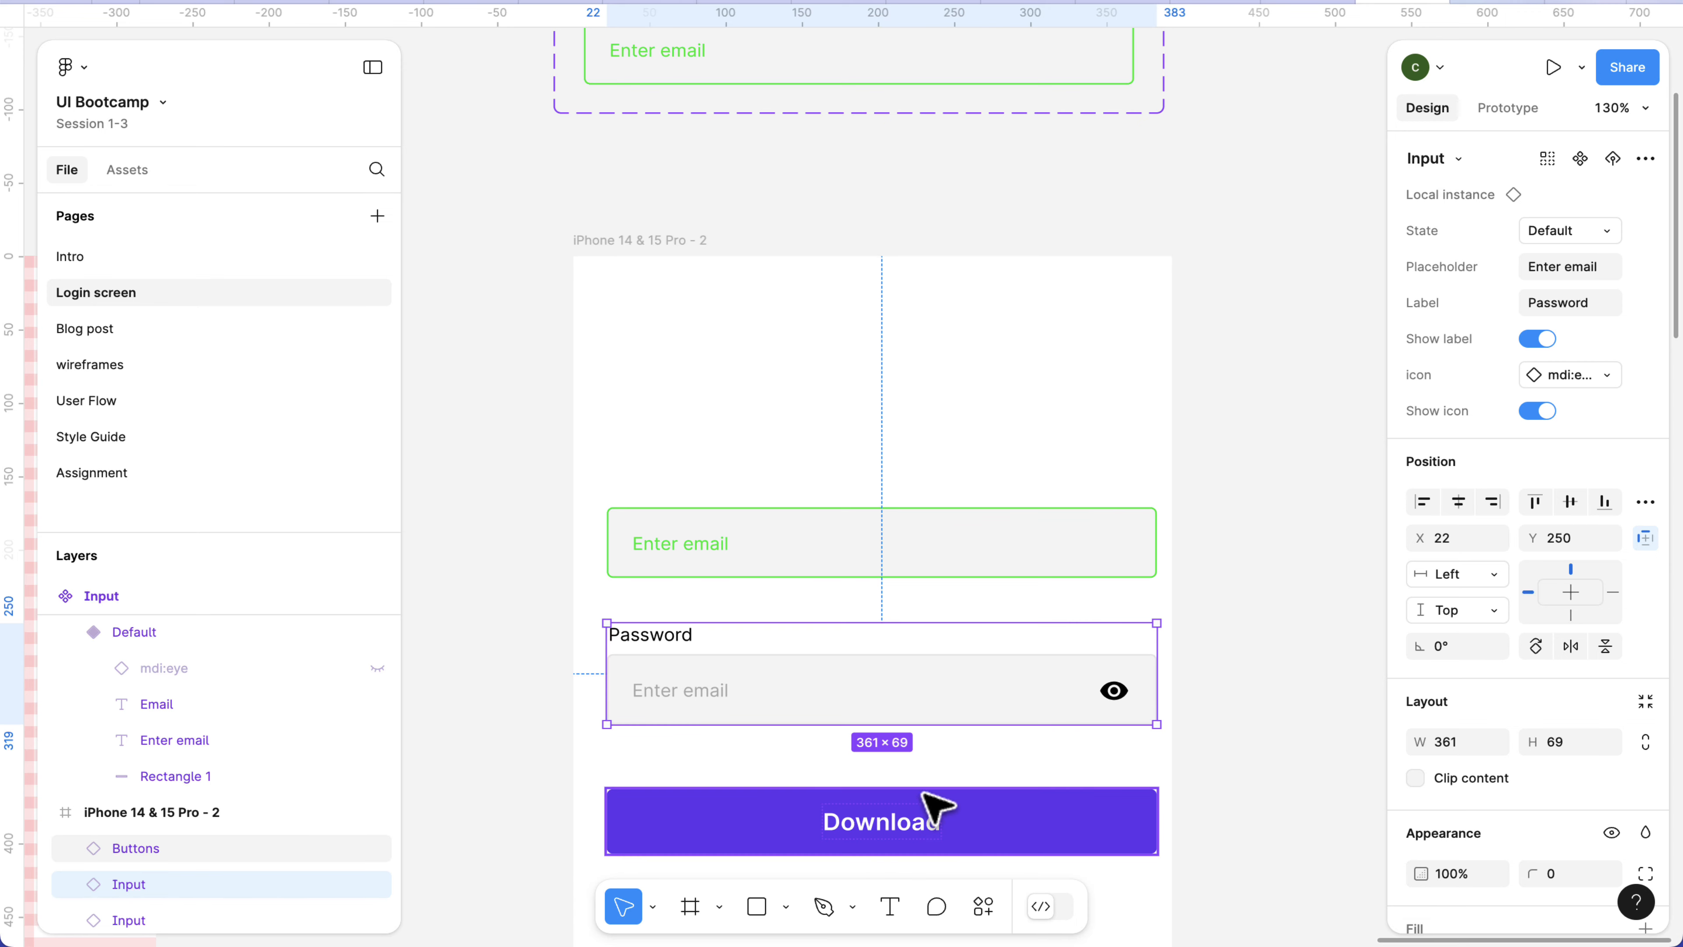
click(1537, 414)
click(1209, 695)
click(615, 677)
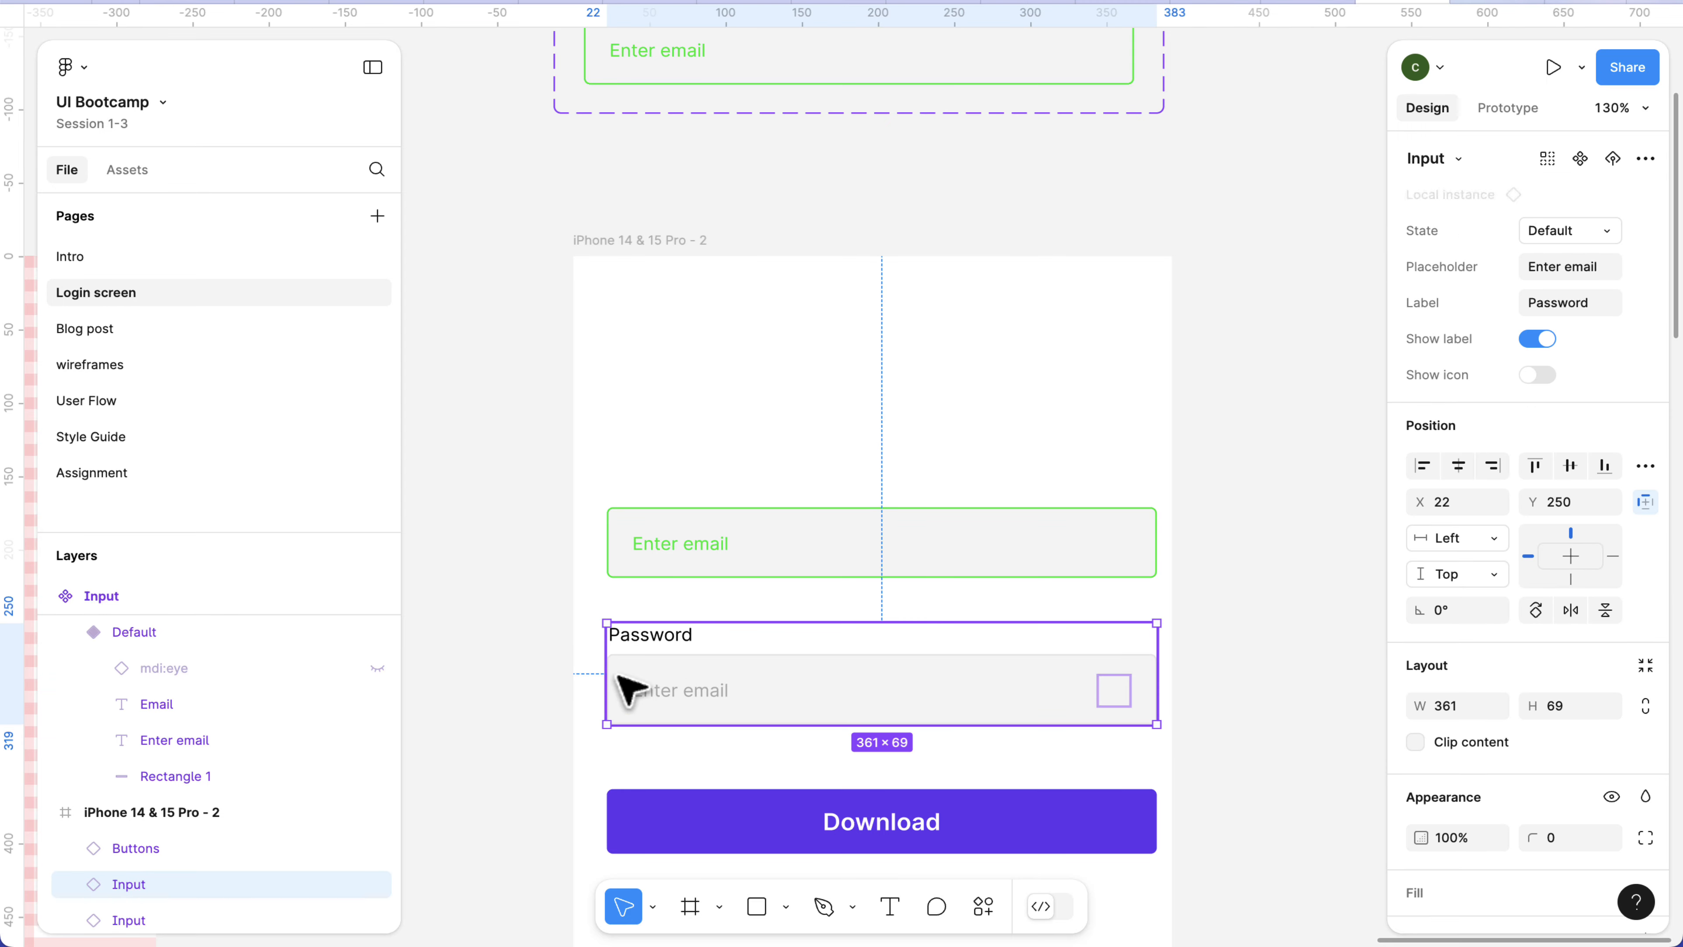
click(1538, 374)
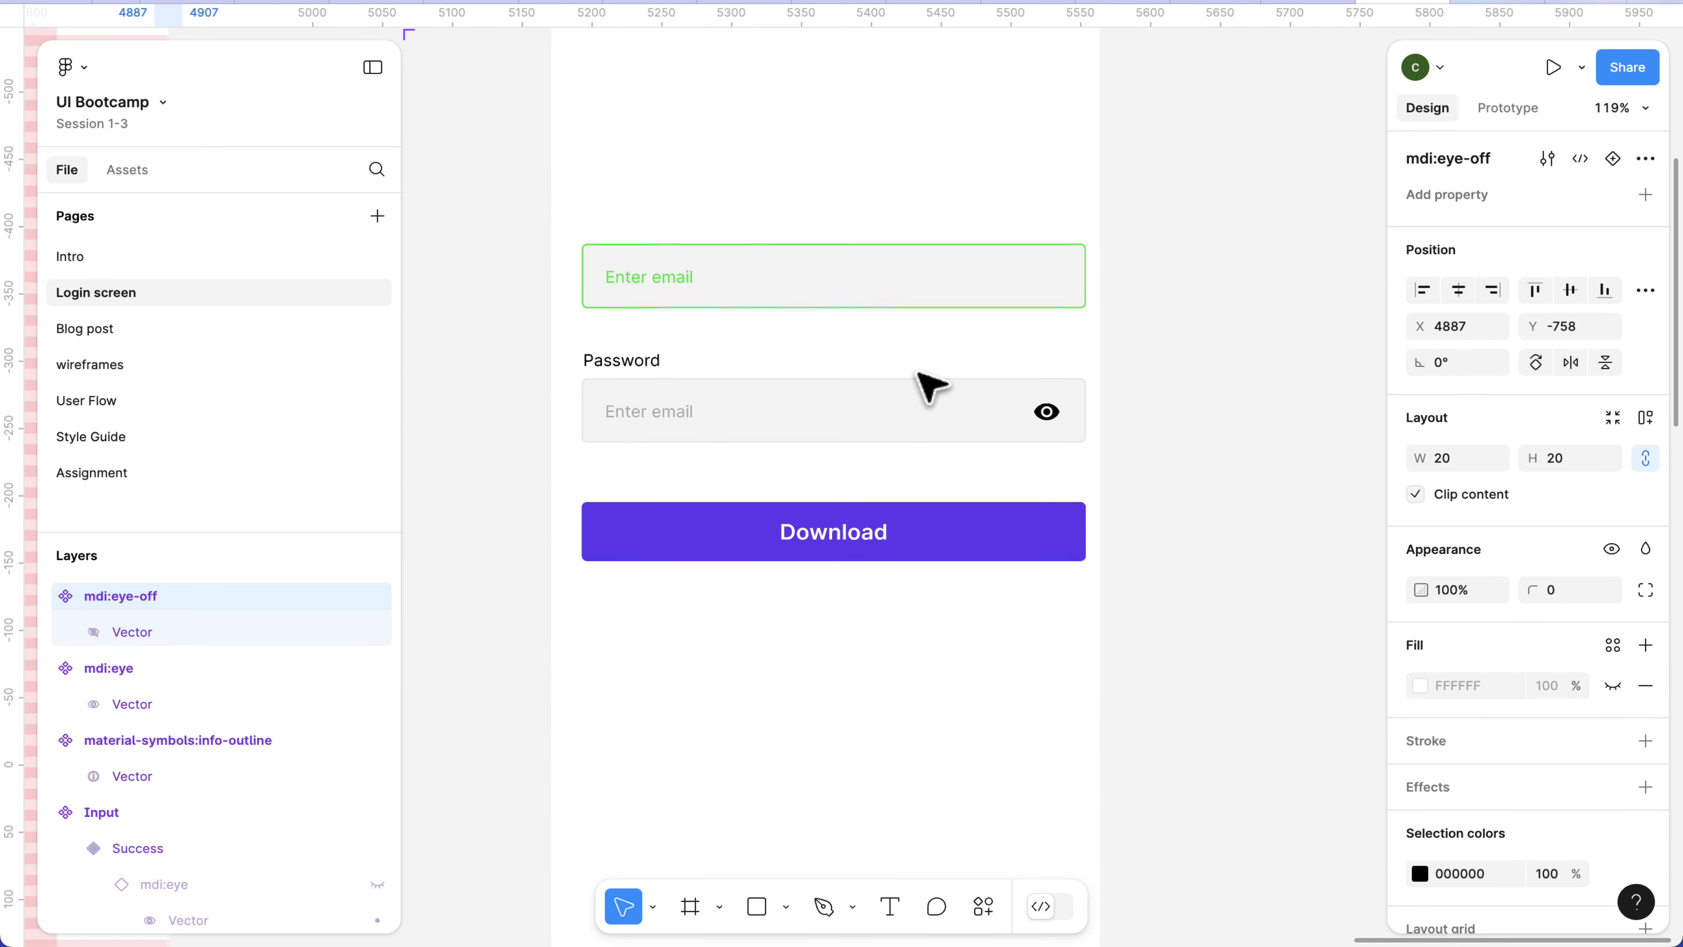
Swap the Password input's icon to mdi:eye-off.
scroll(928, 438, up, 3)
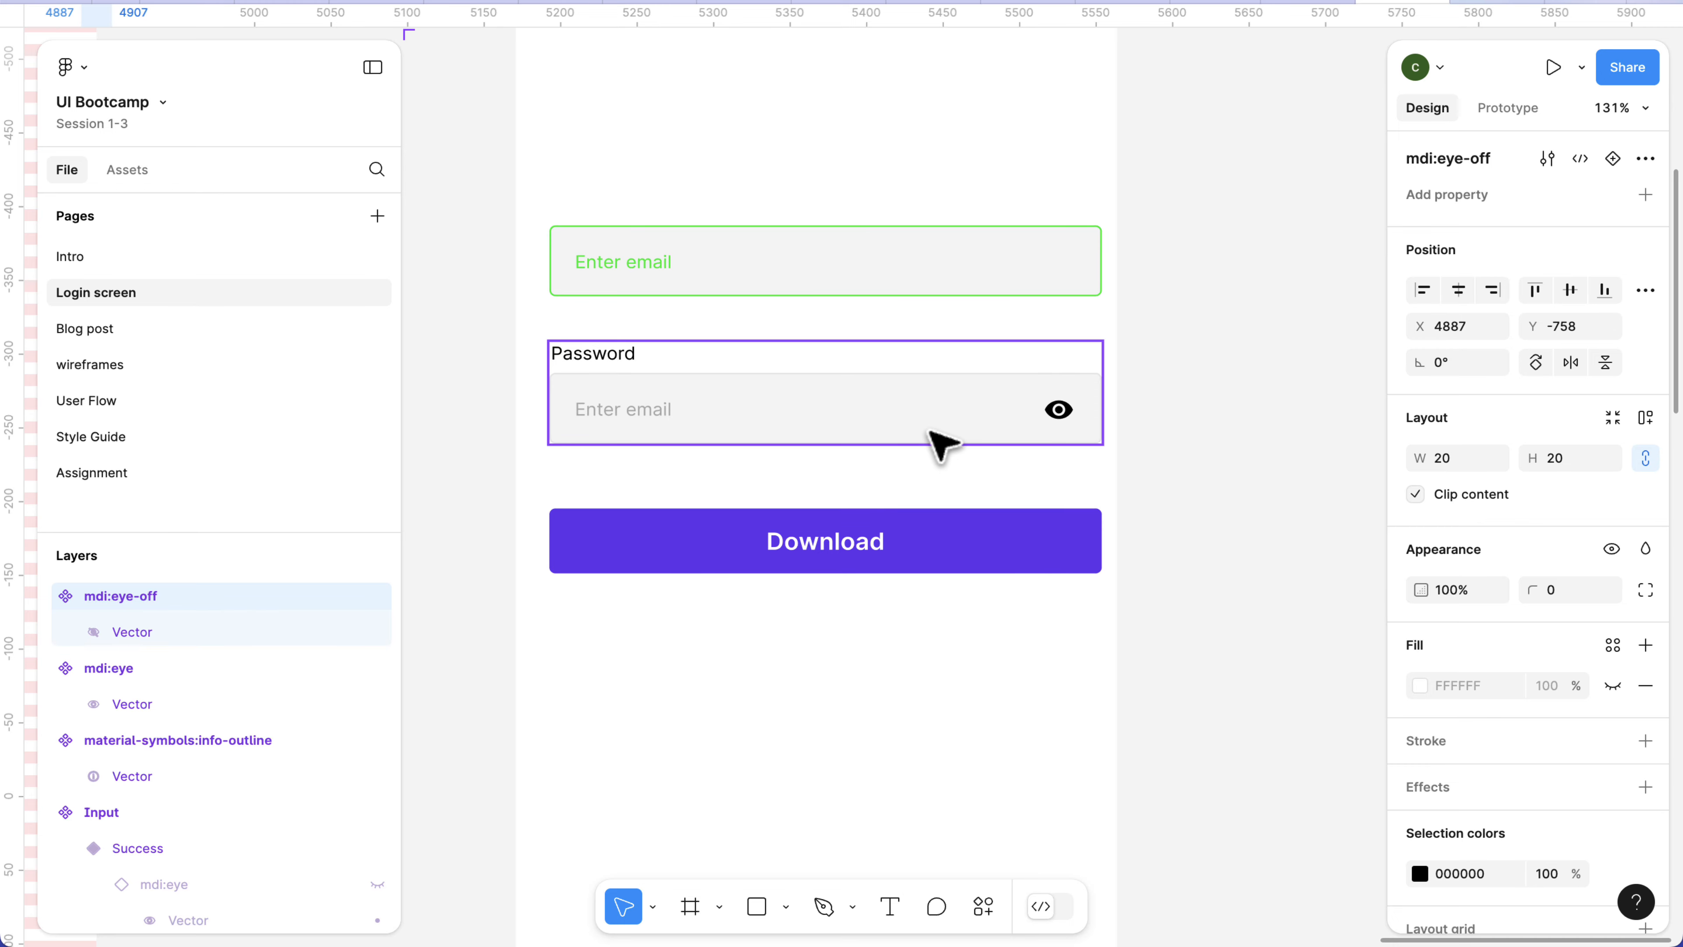
click(931, 431)
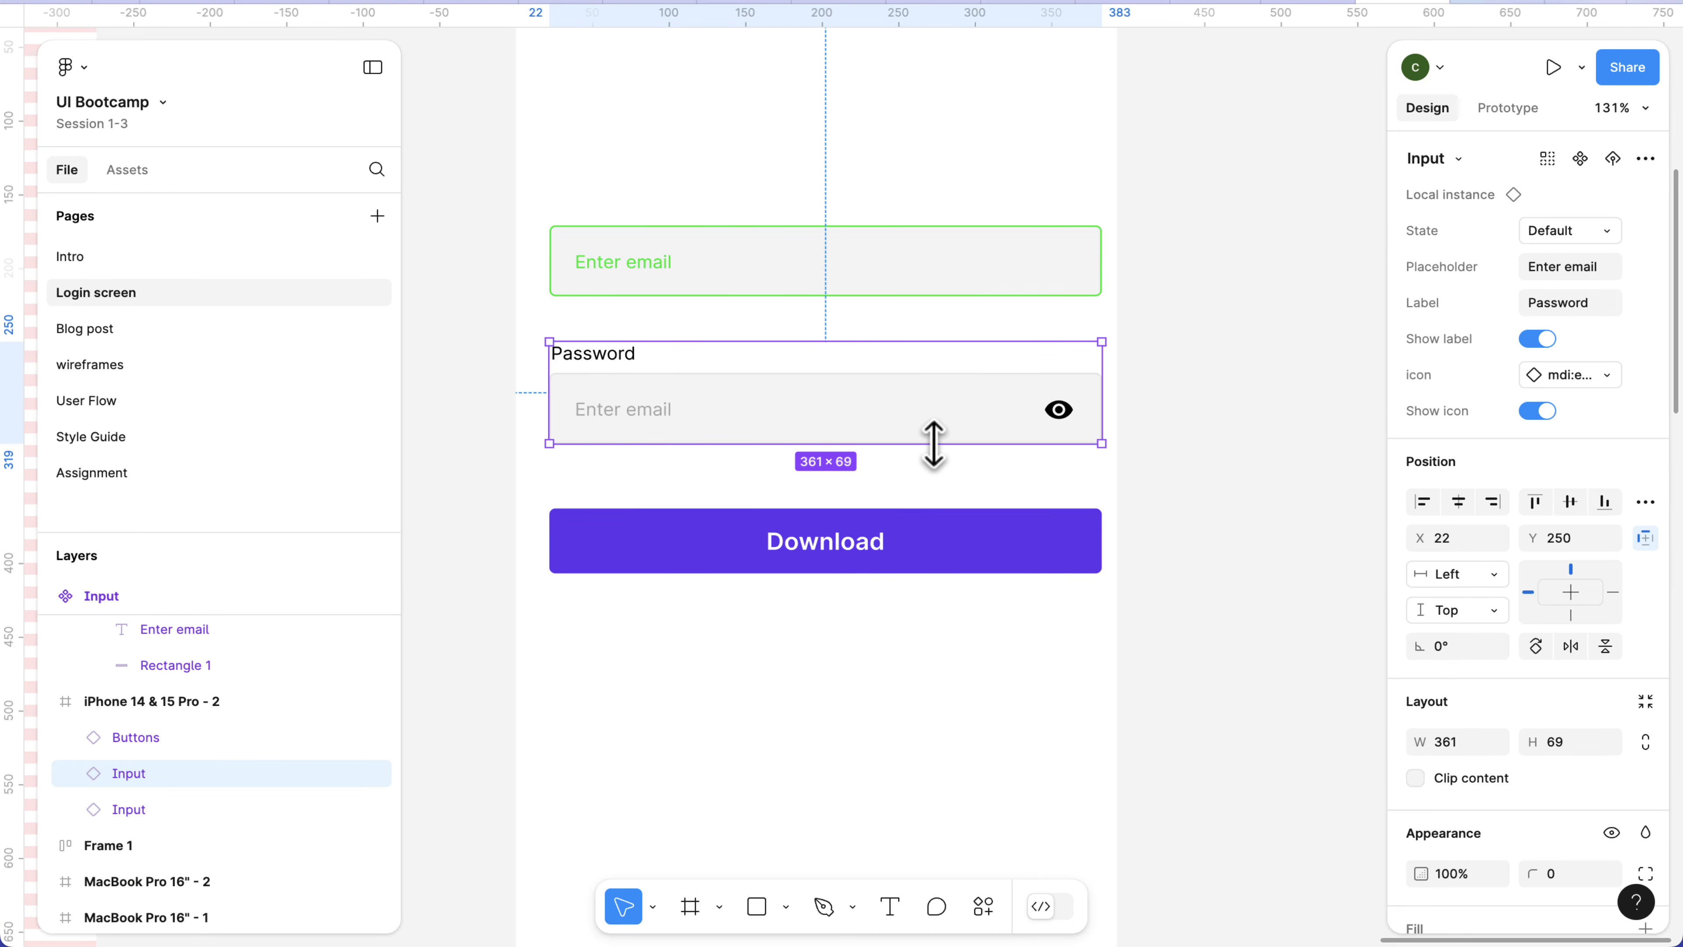
click(1603, 376)
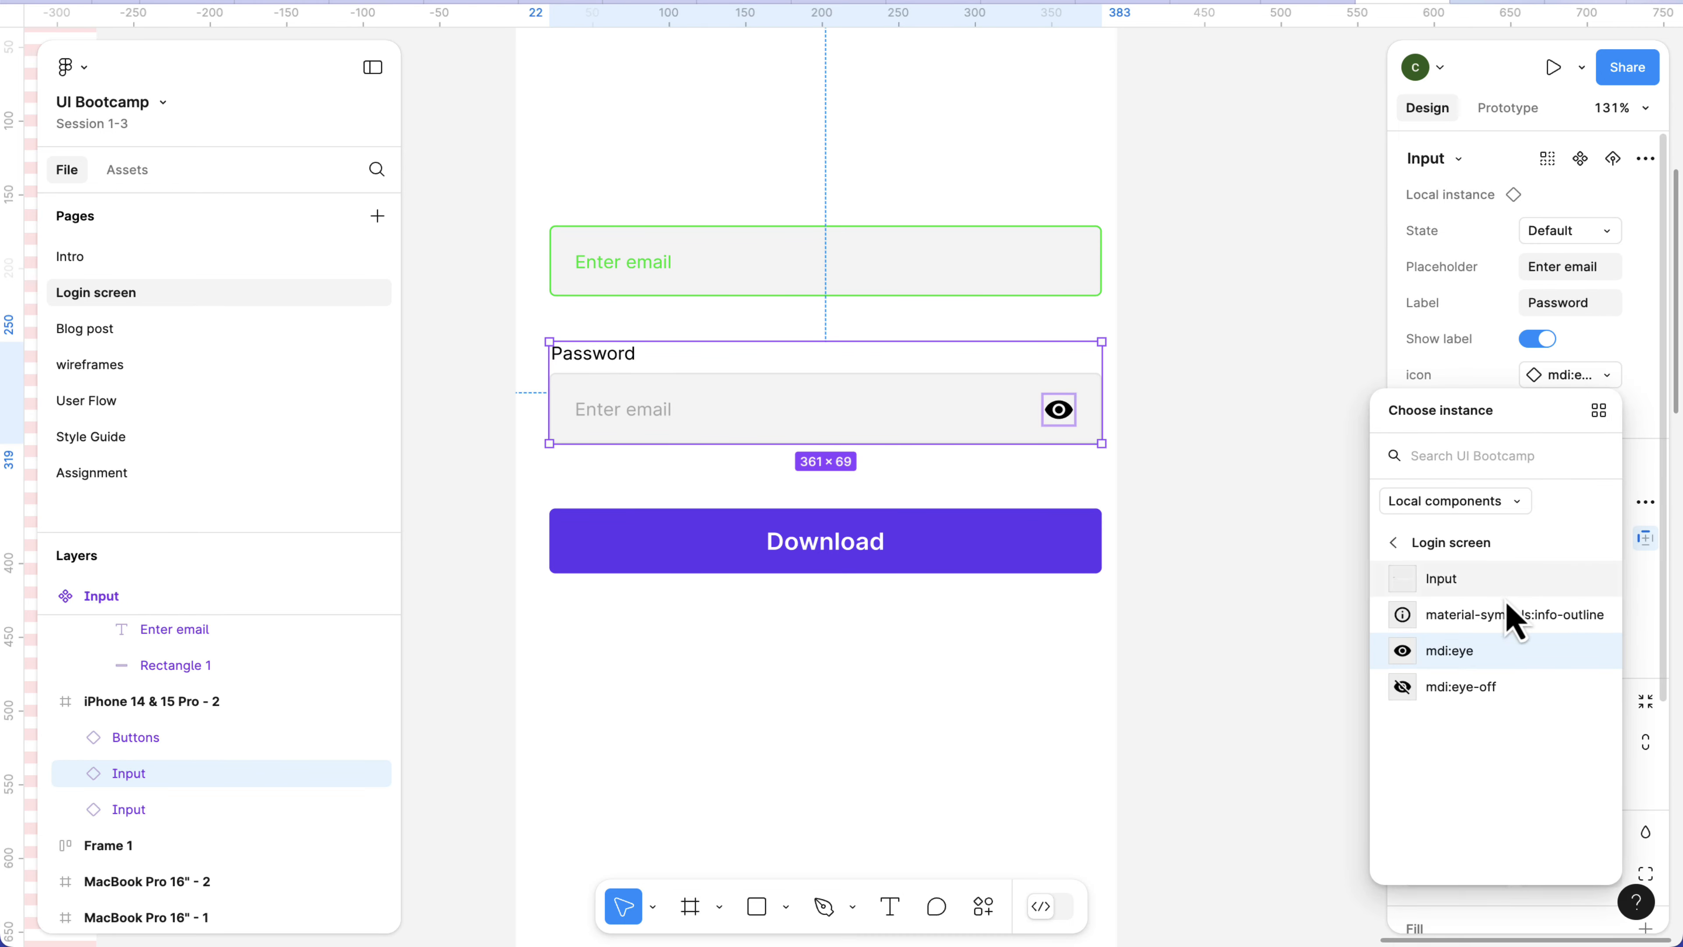
click(1477, 690)
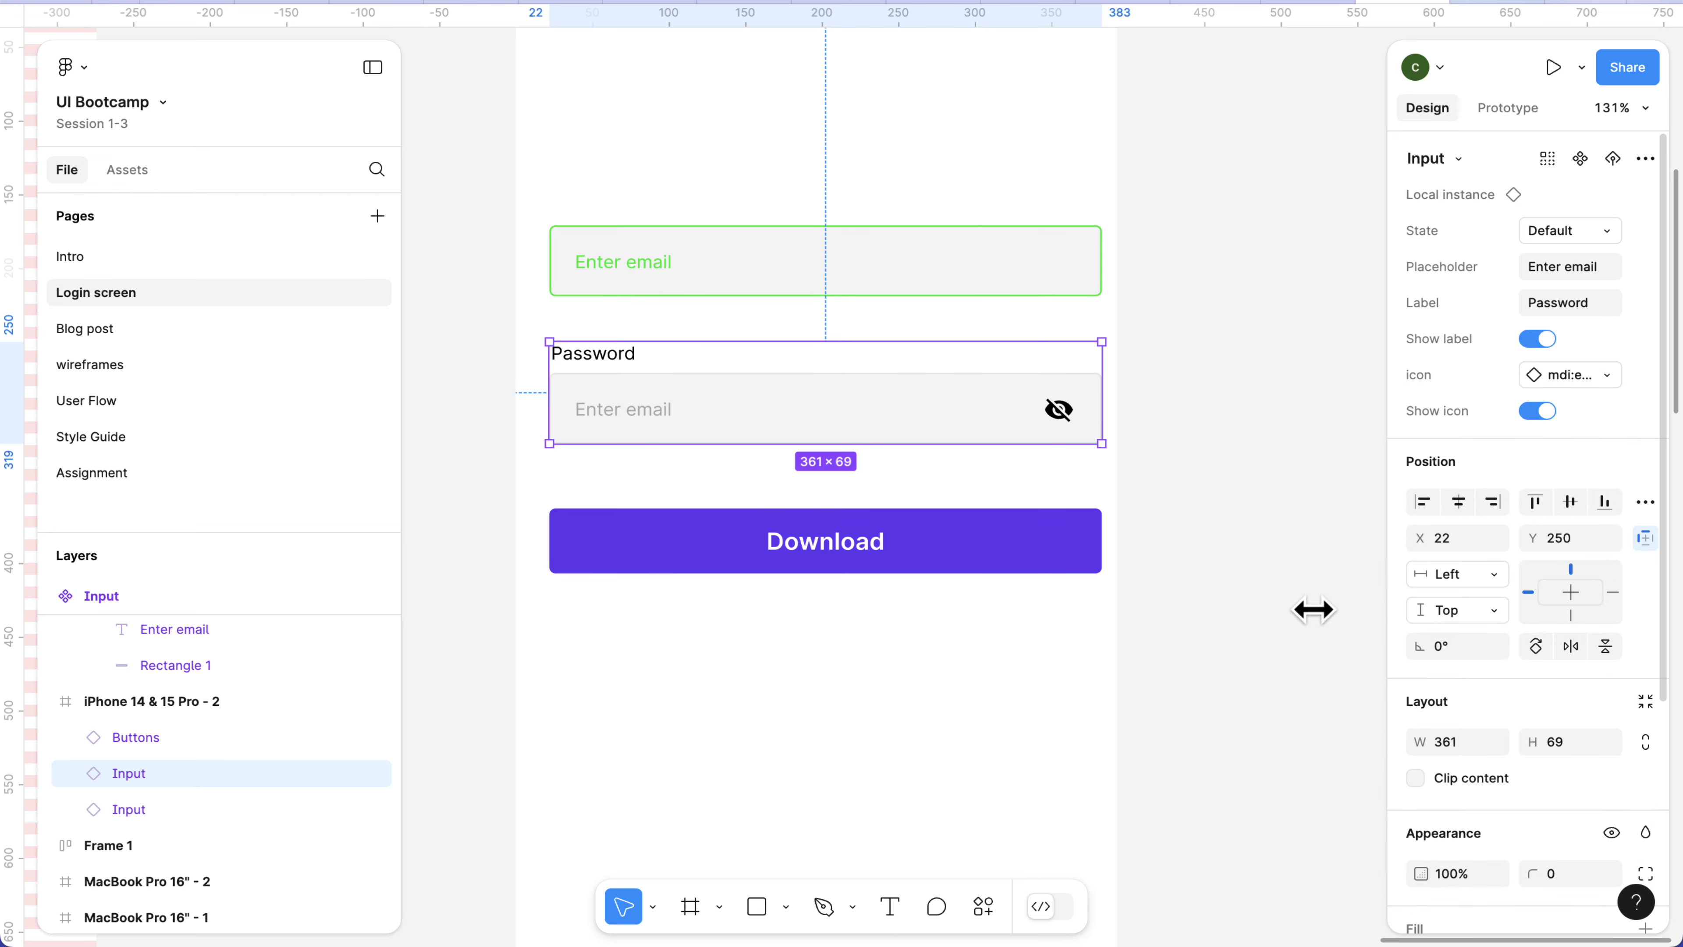
click(1161, 479)
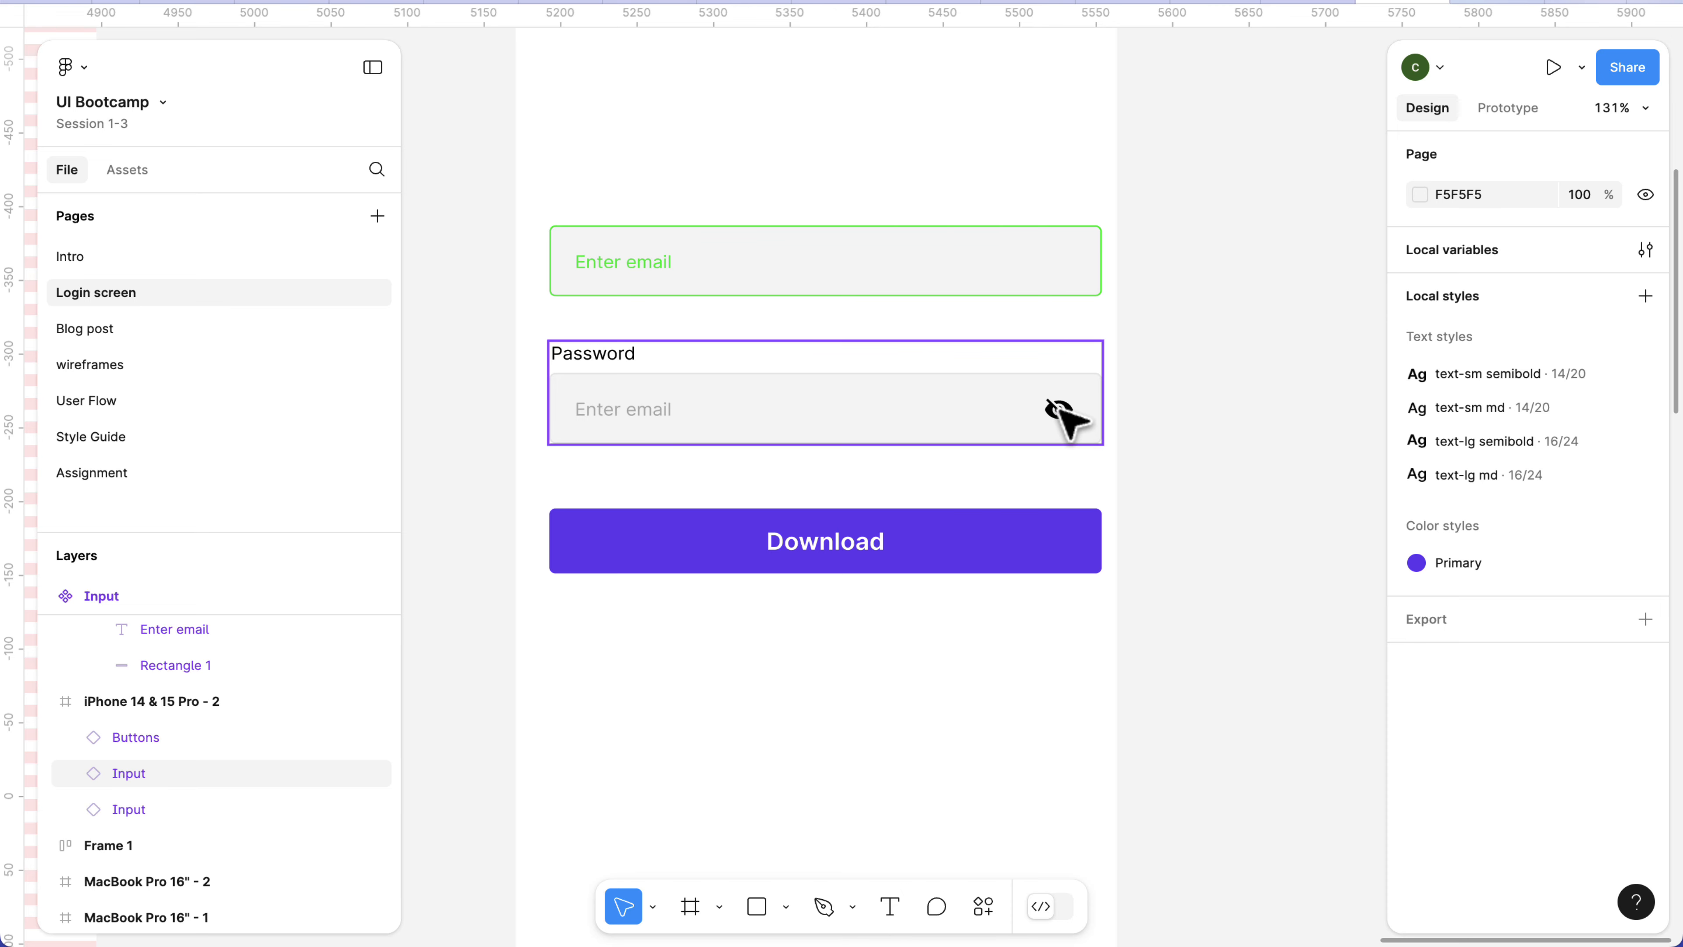
Examine the Password input's icon and the three icon components beside the Input component set.
scroll(1065, 410, up, 1)
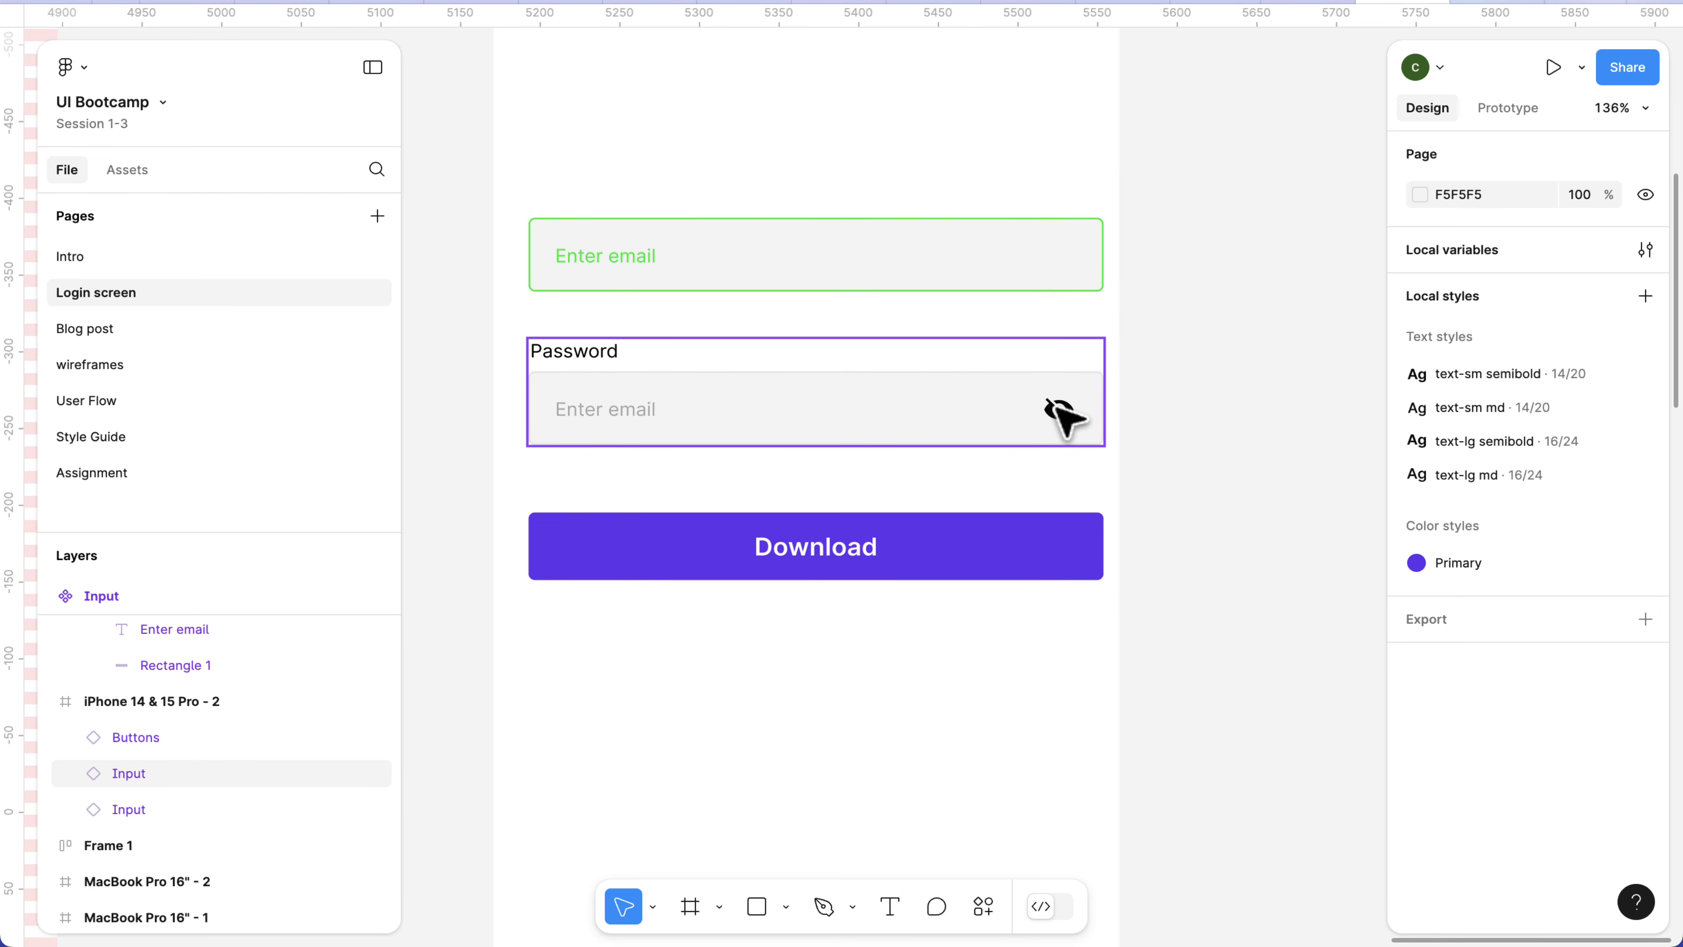
scroll(1061, 414, up, 1)
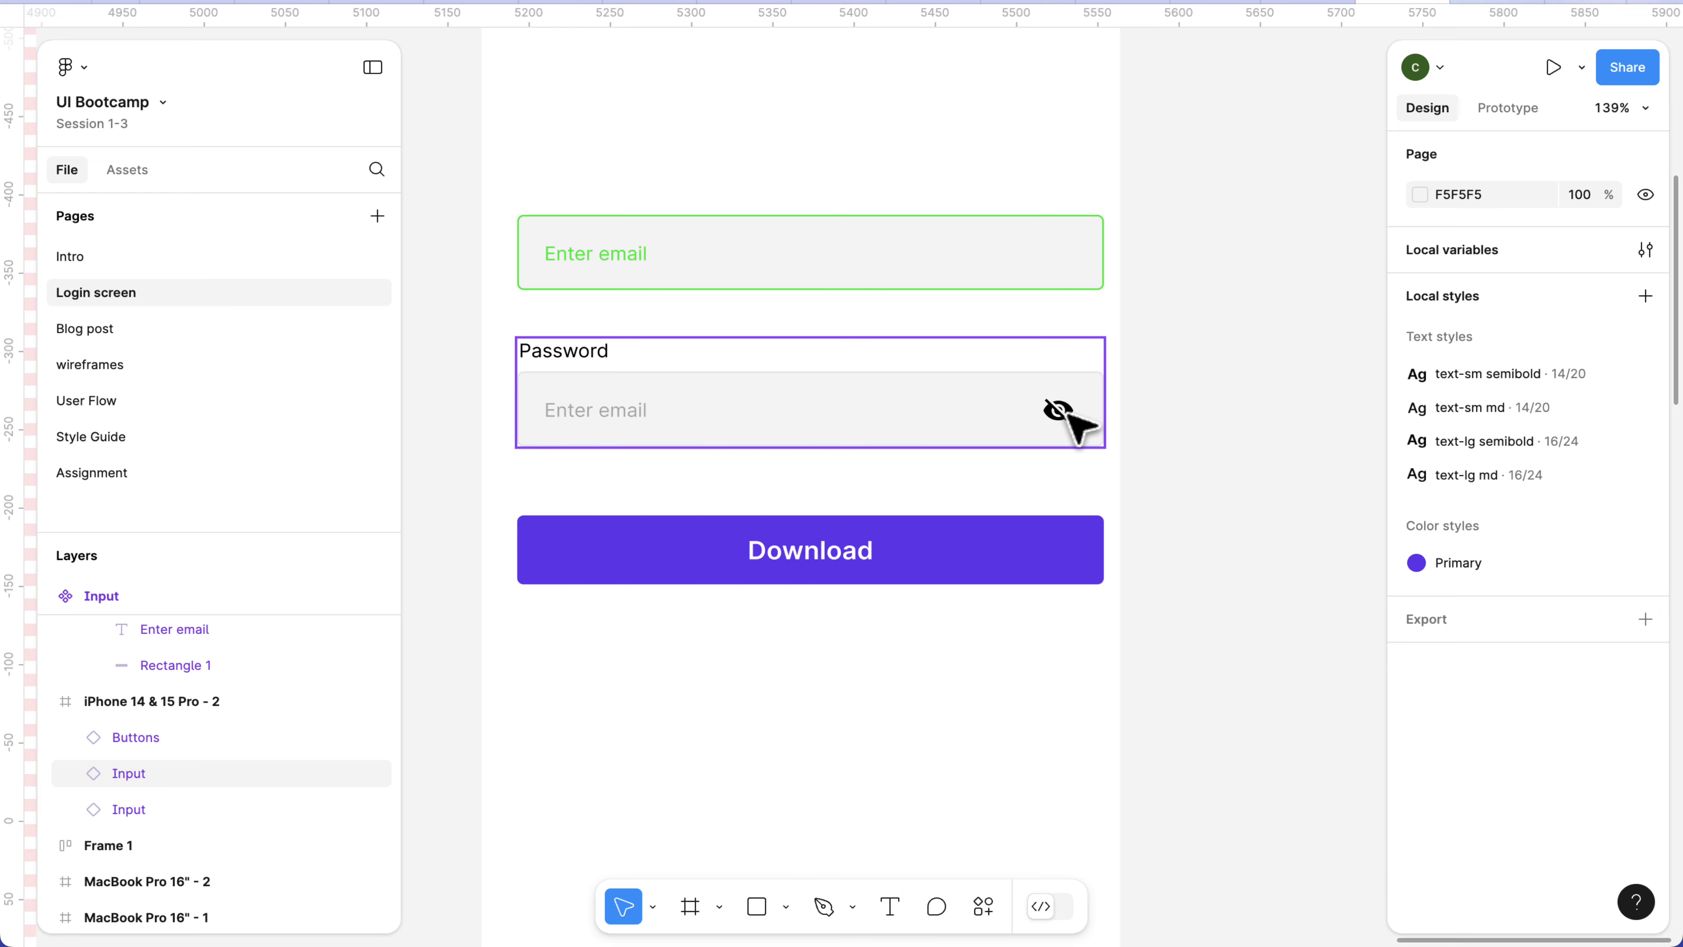
scroll(1068, 417, down, 2)
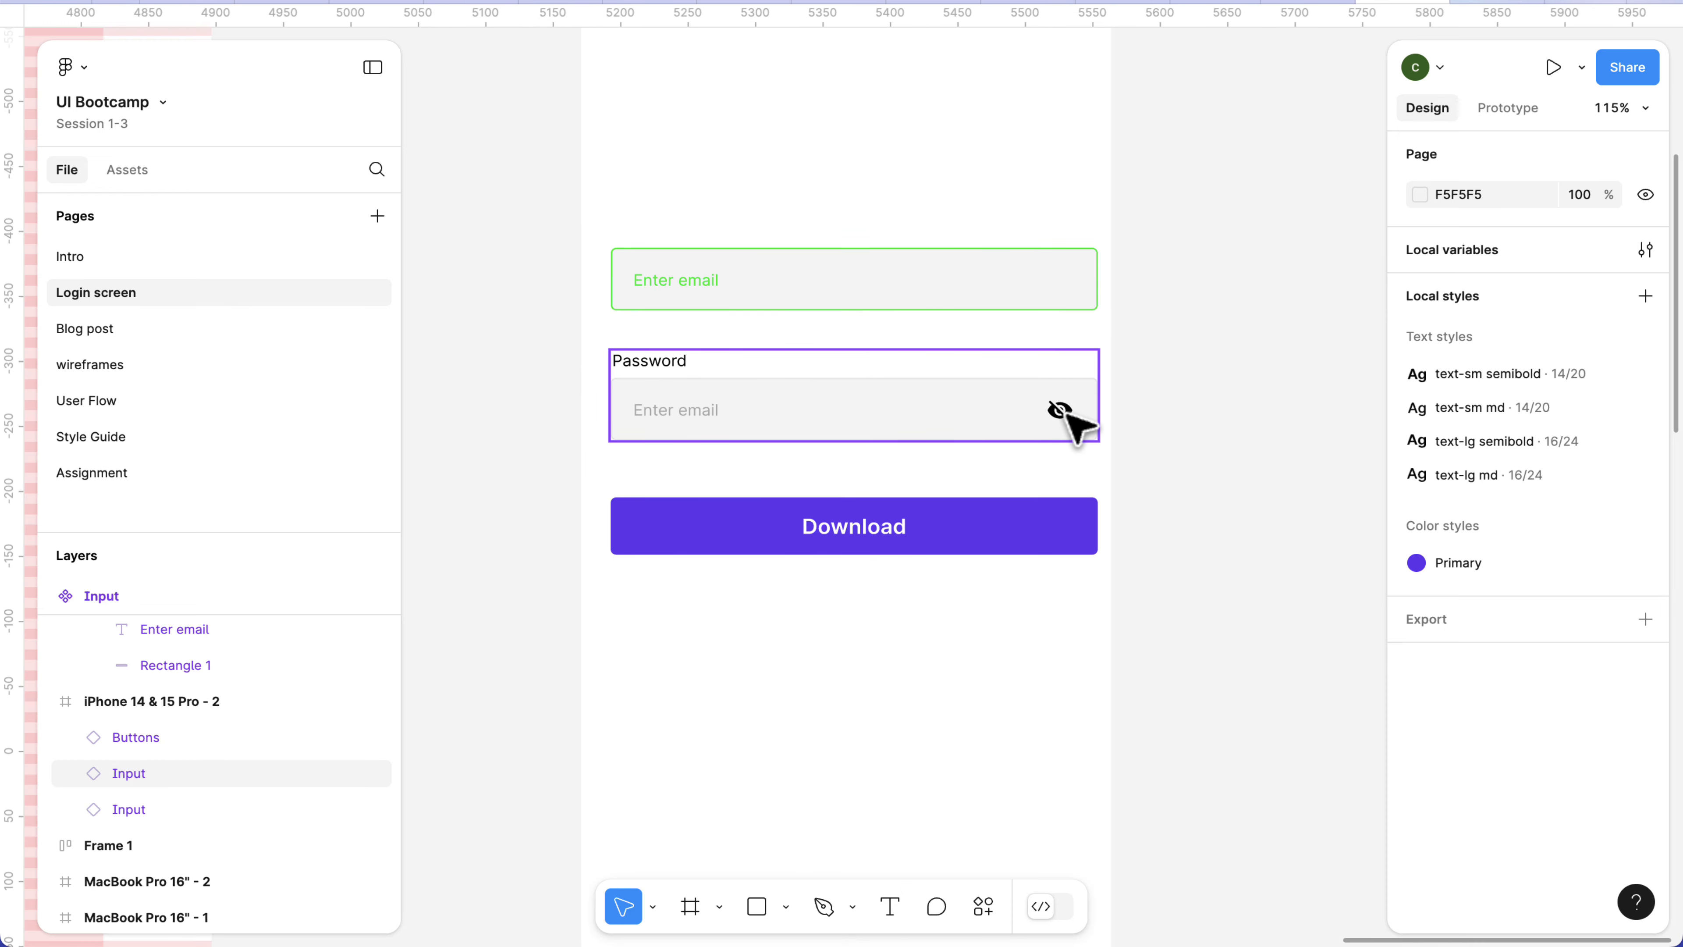
scroll(1069, 418, down, 2)
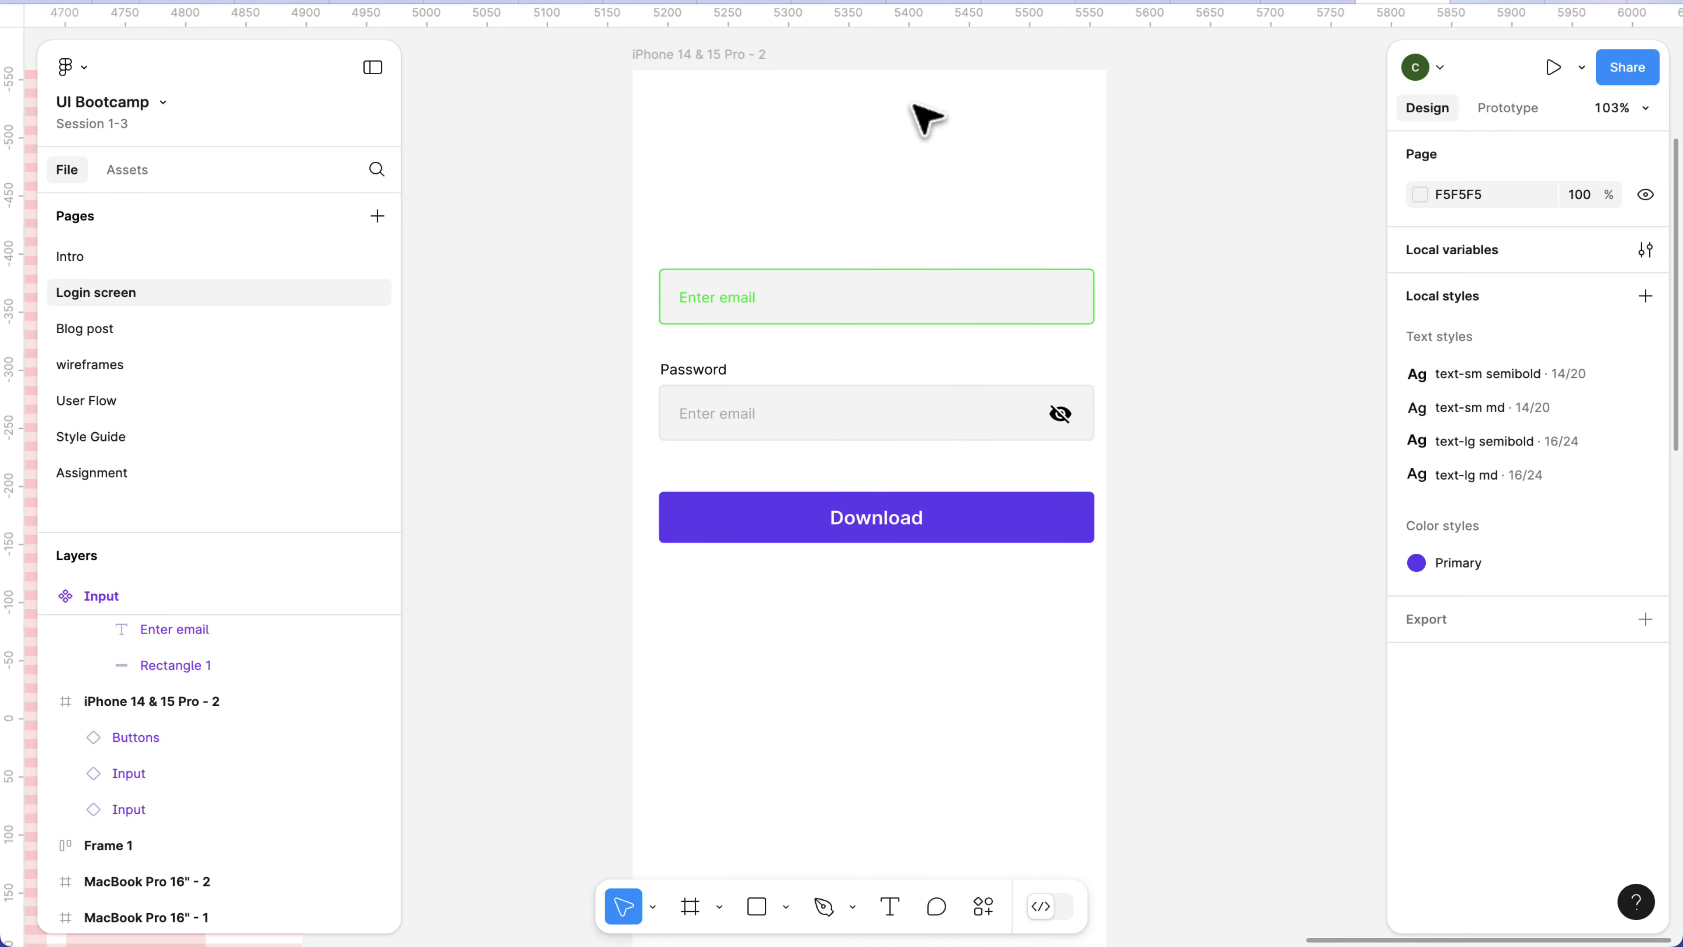
scroll(925, 116, down, 5)
scroll(612, 169, up, 3)
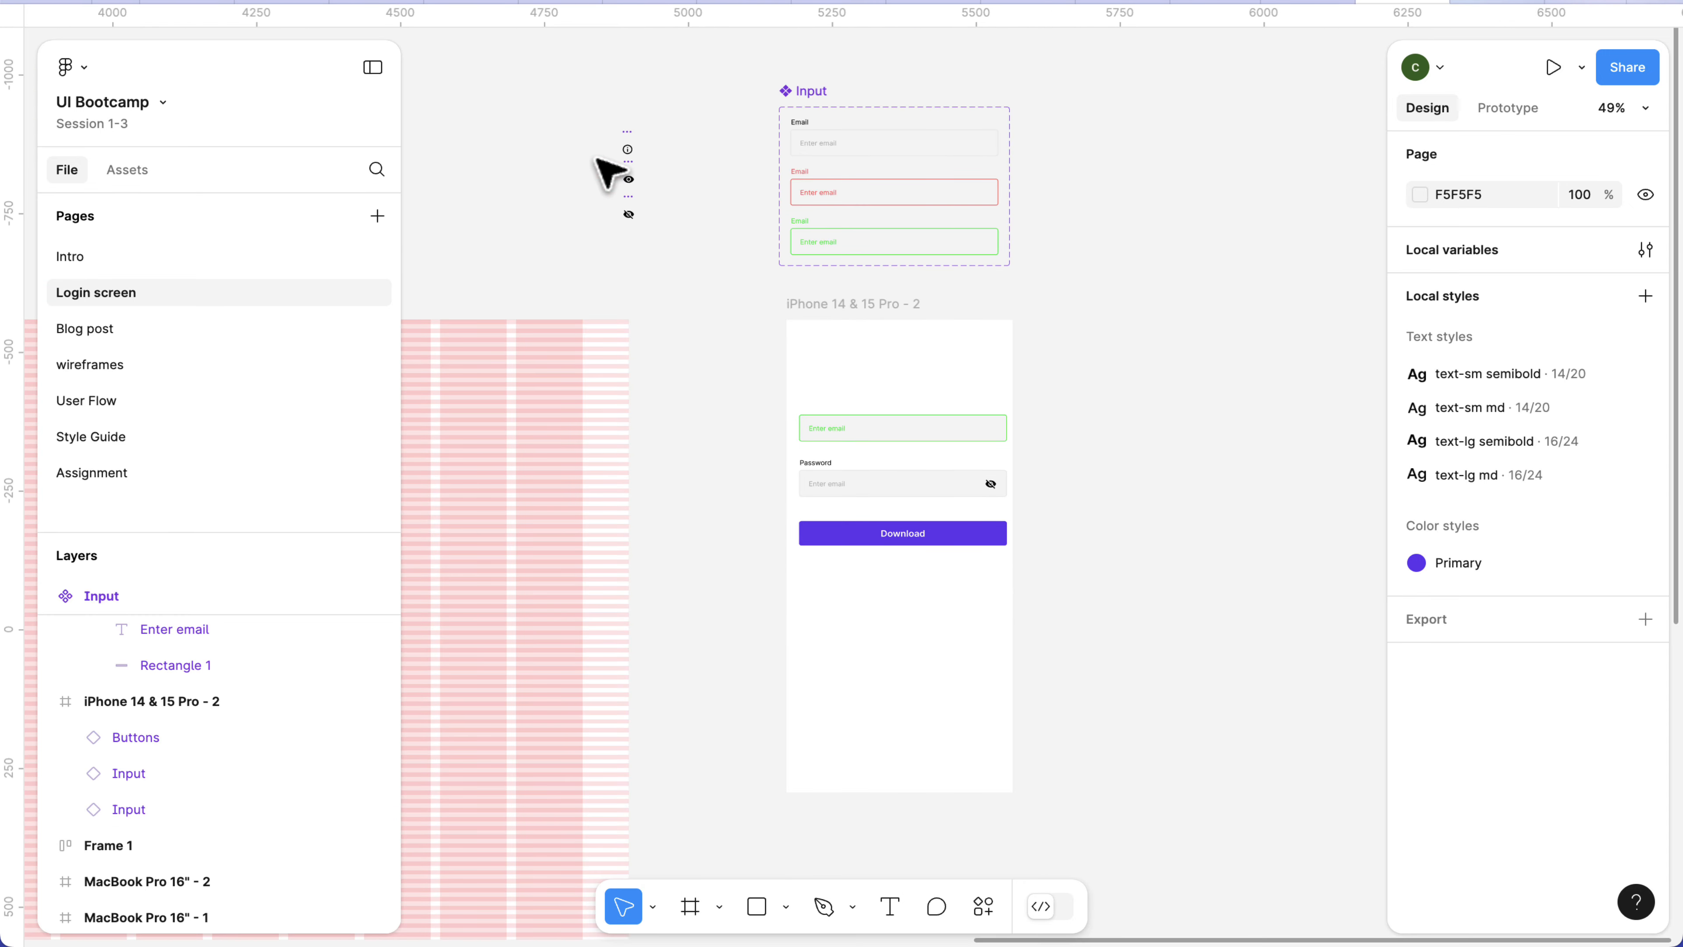
scroll(613, 136, up, 10)
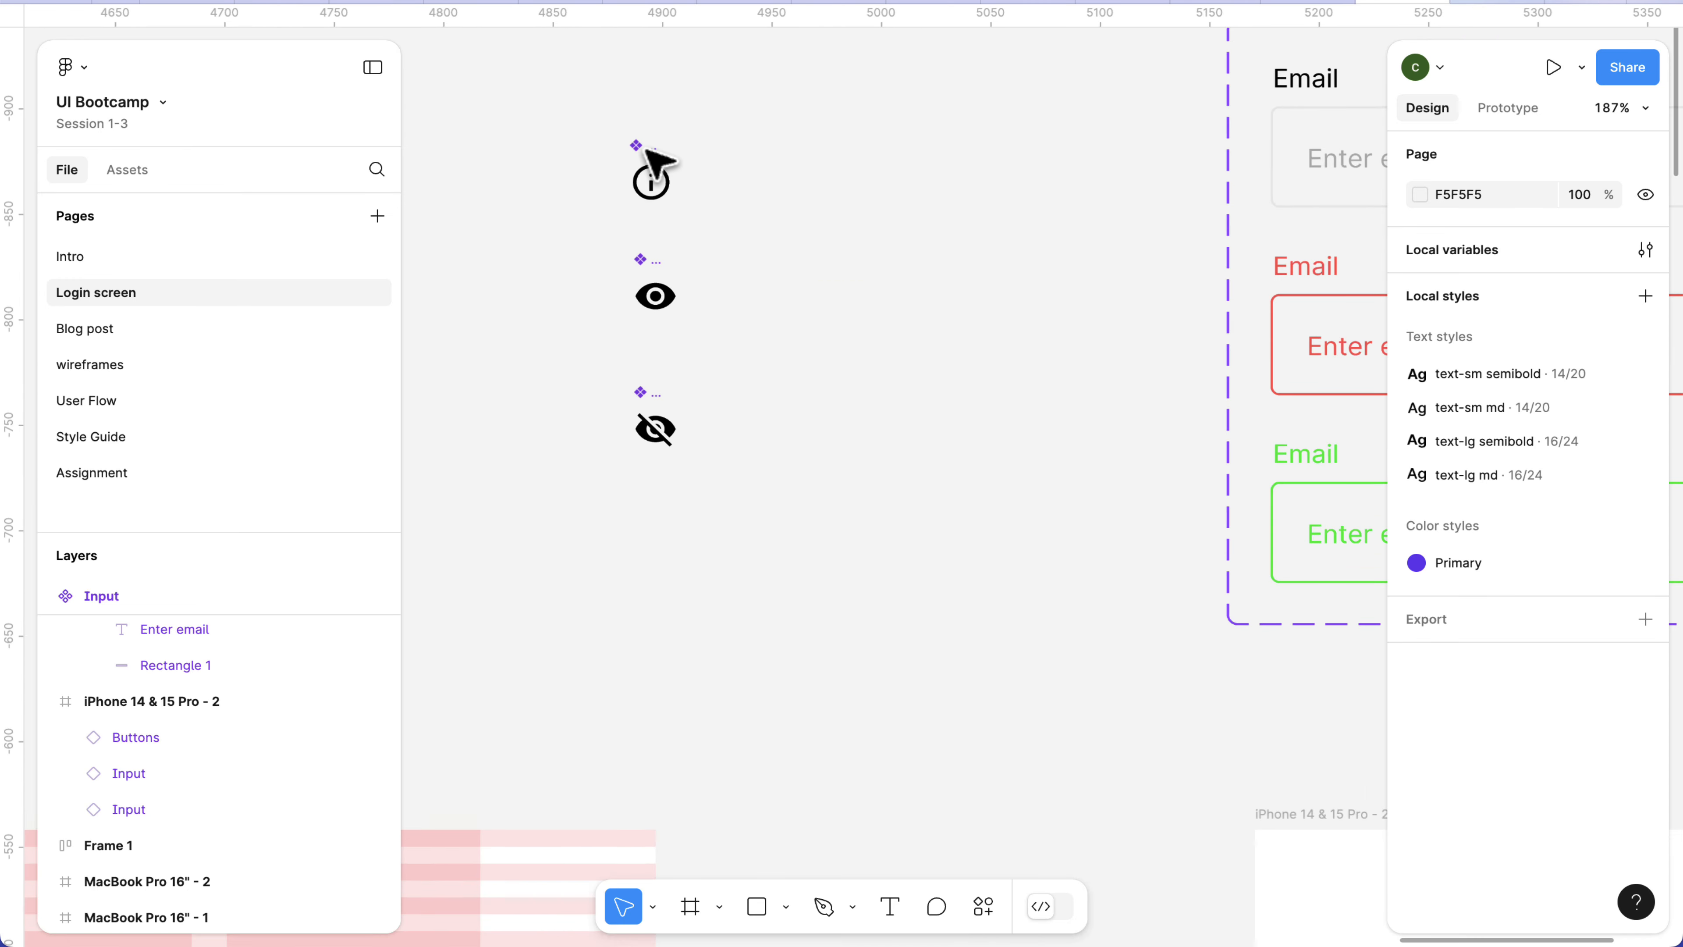
scroll(741, 432, down, 5)
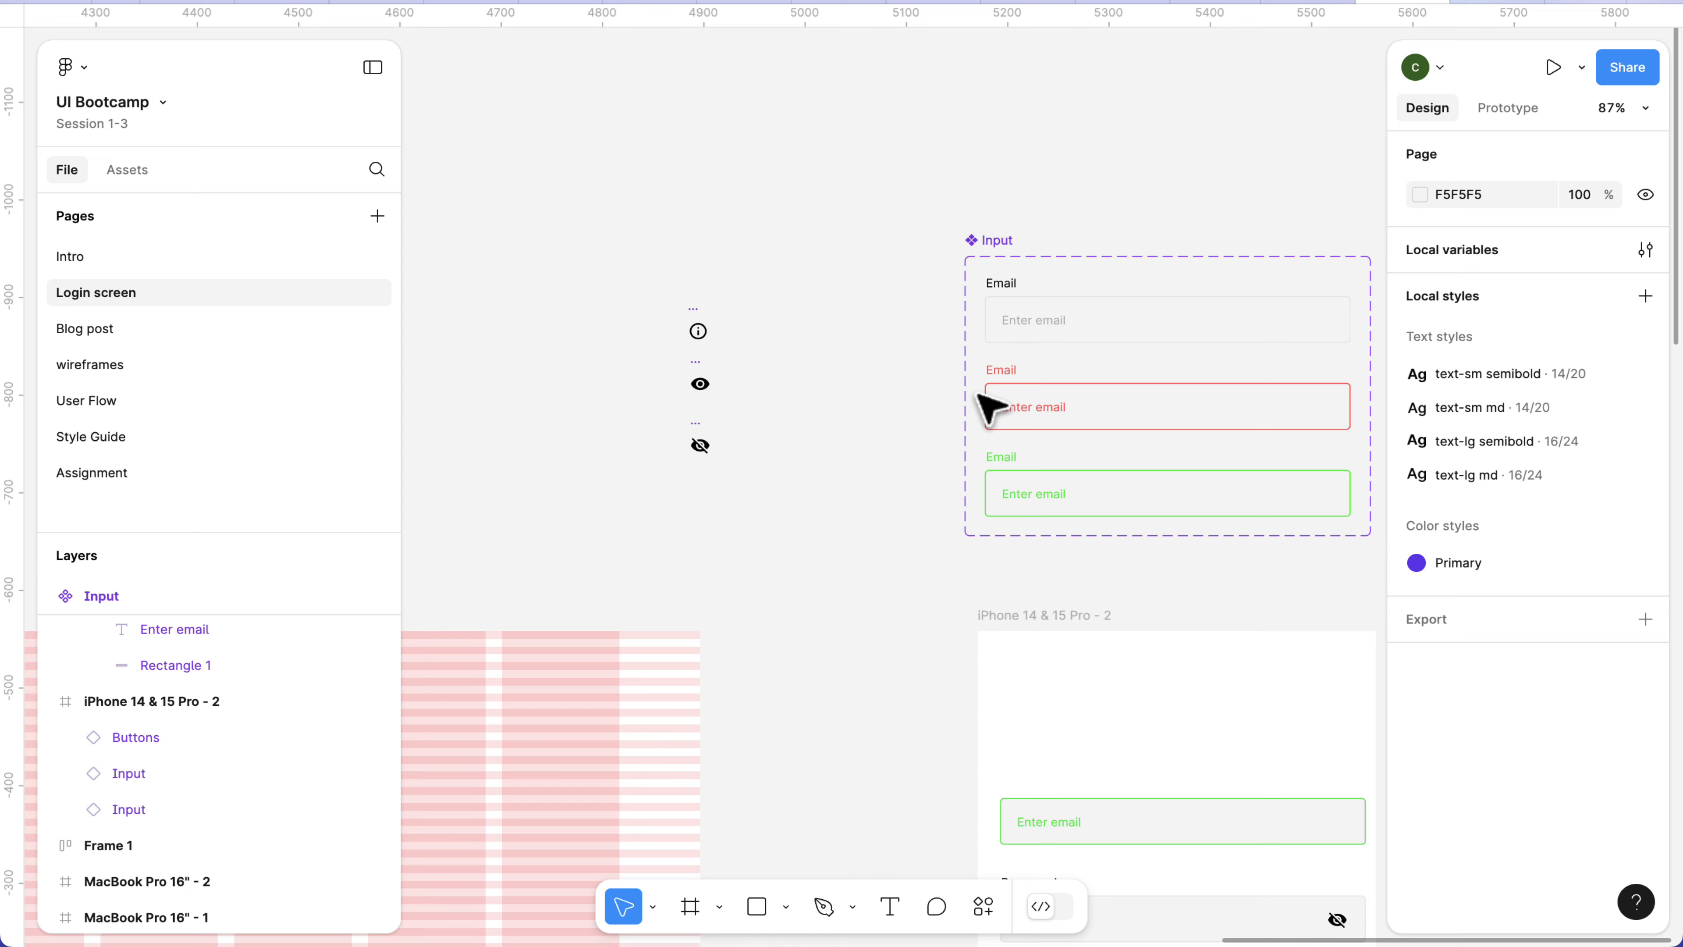
Review the Input component set's properties and the property types available for creation, without adding a property.
click(1004, 247)
scroll(1063, 252, right, 3)
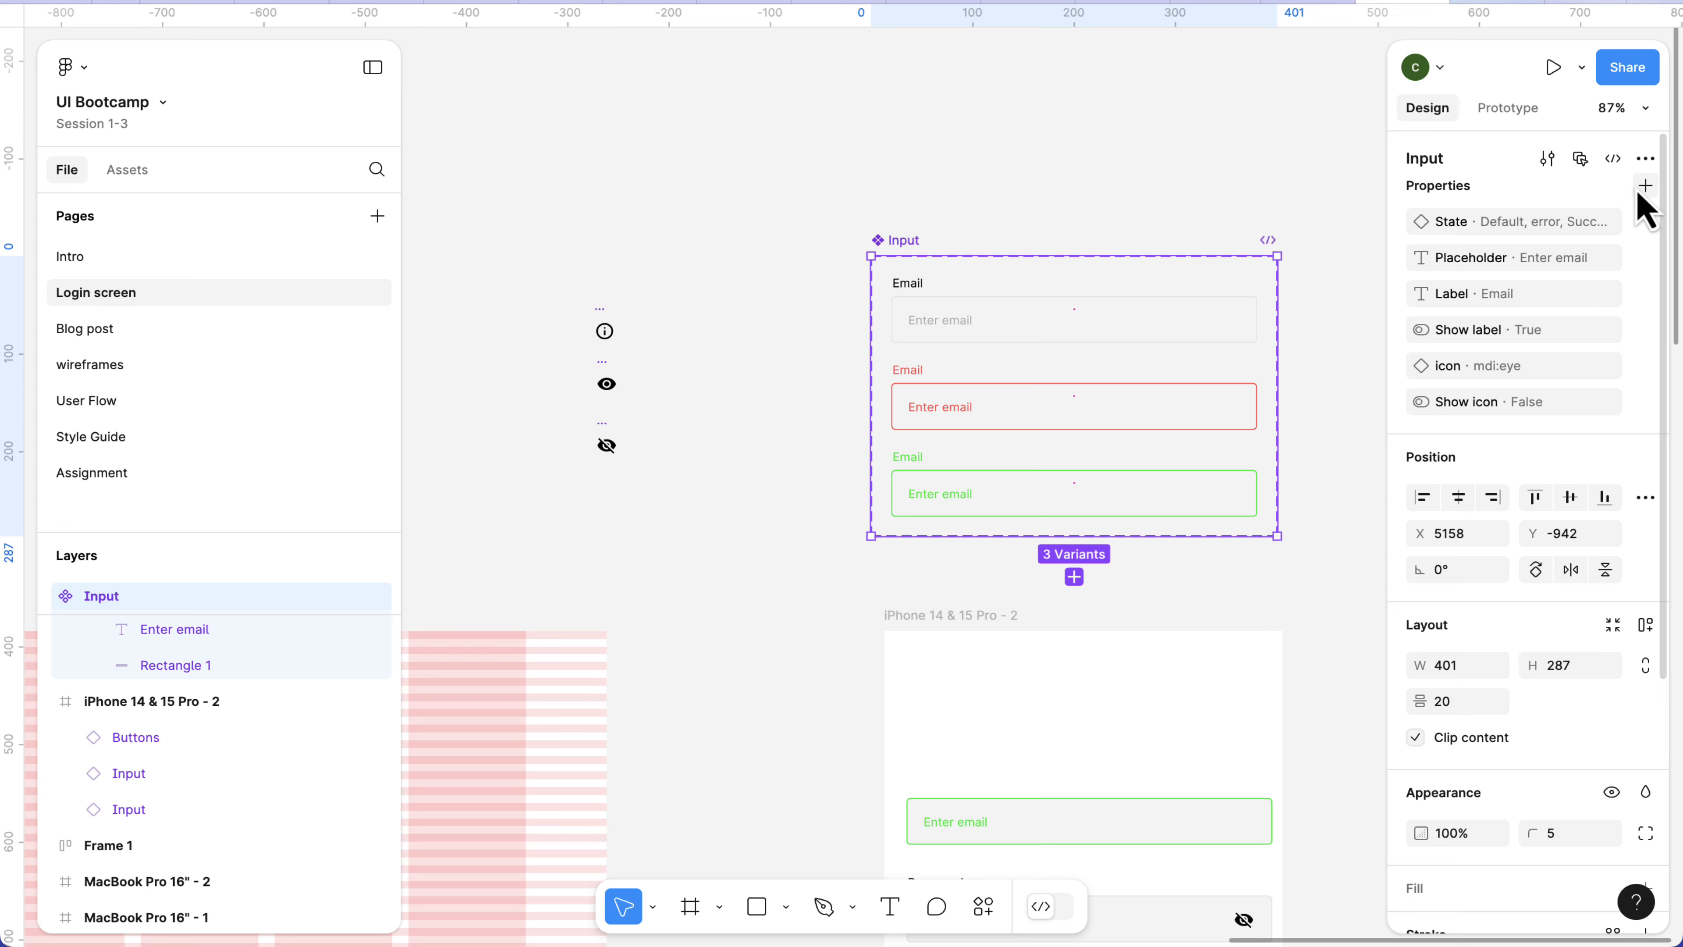
click(1643, 189)
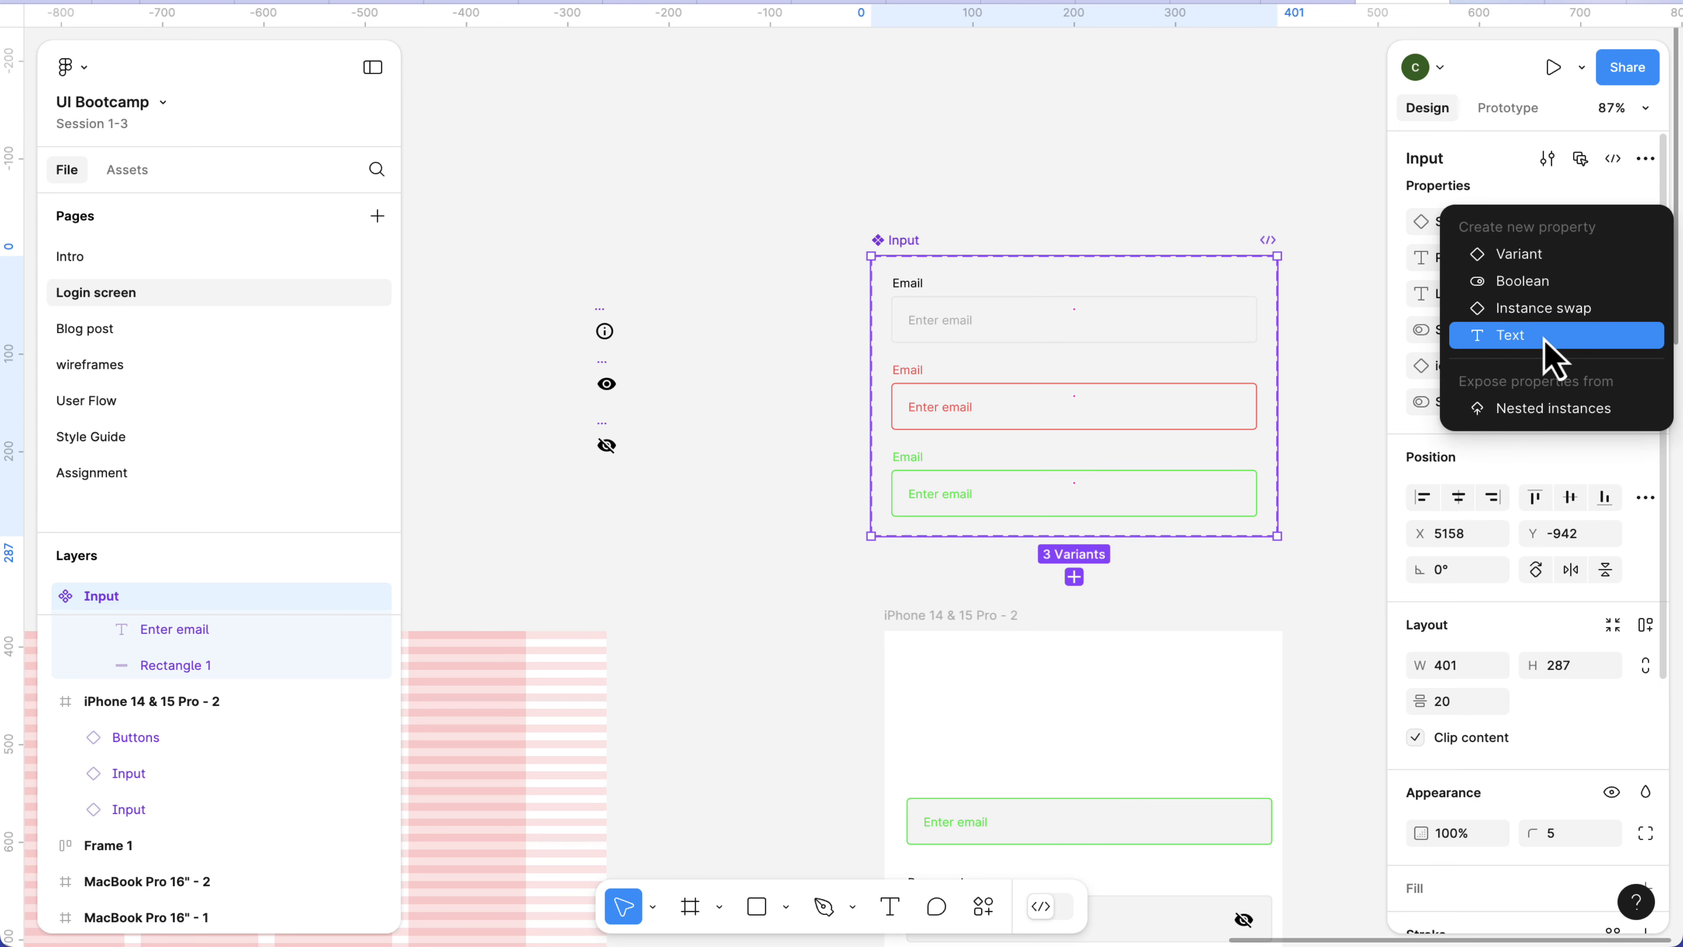
click(1035, 221)
scroll(1146, 470, down, 5)
scroll(1146, 474, right, 3)
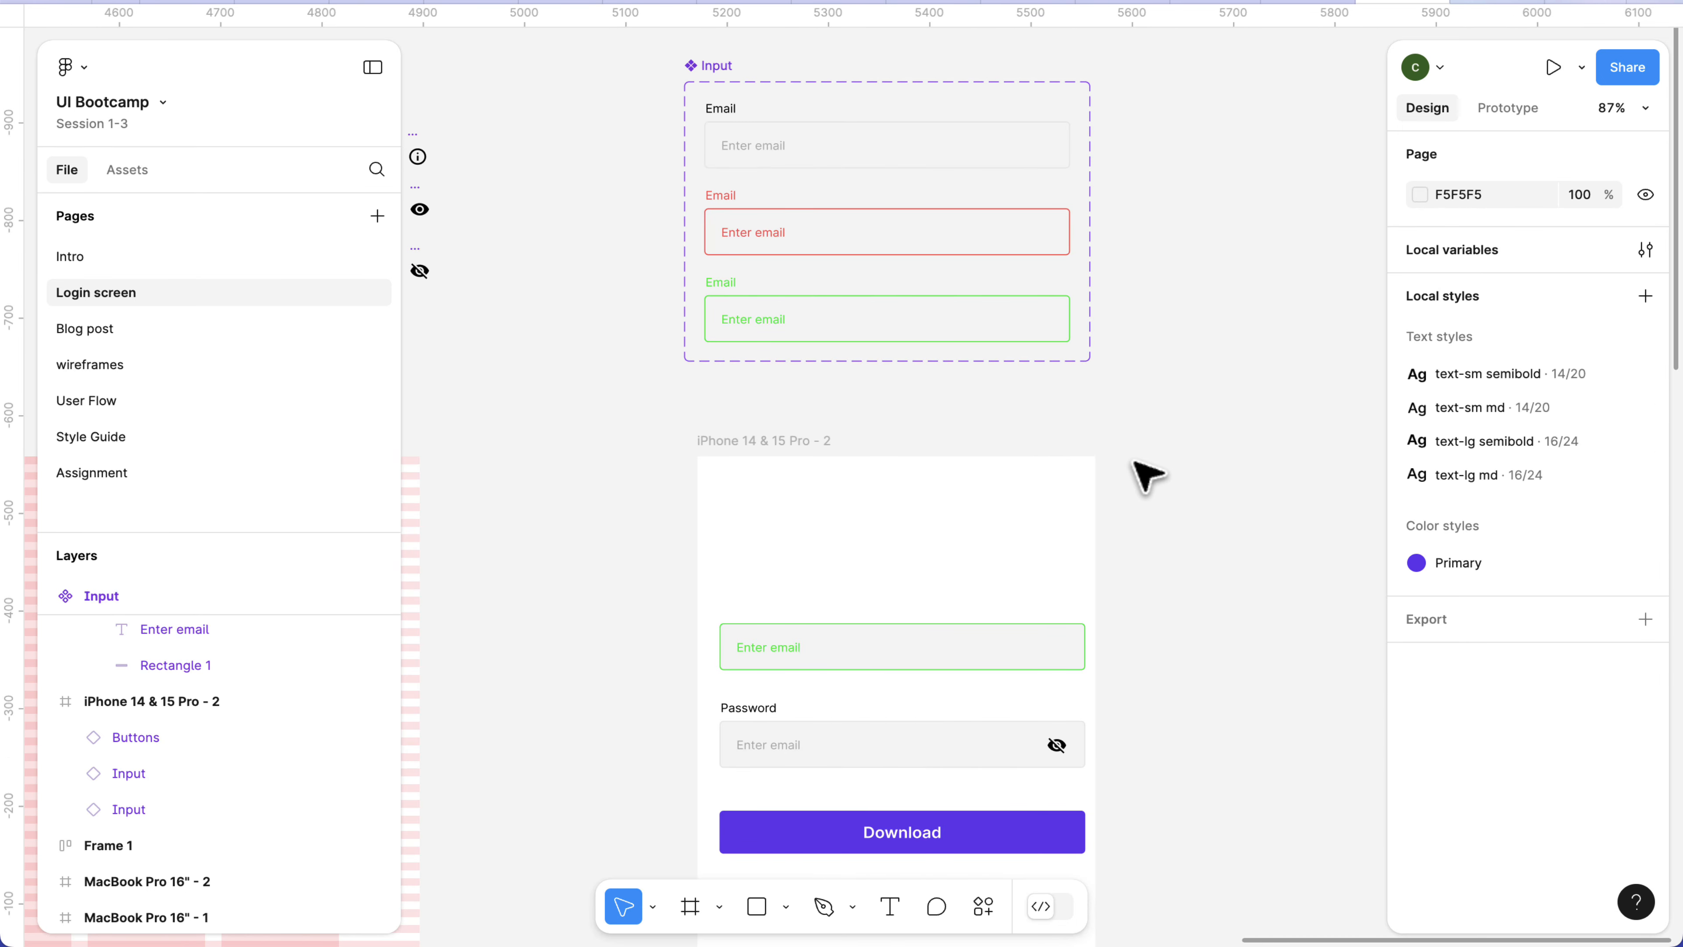
scroll(1127, 488, down, 2)
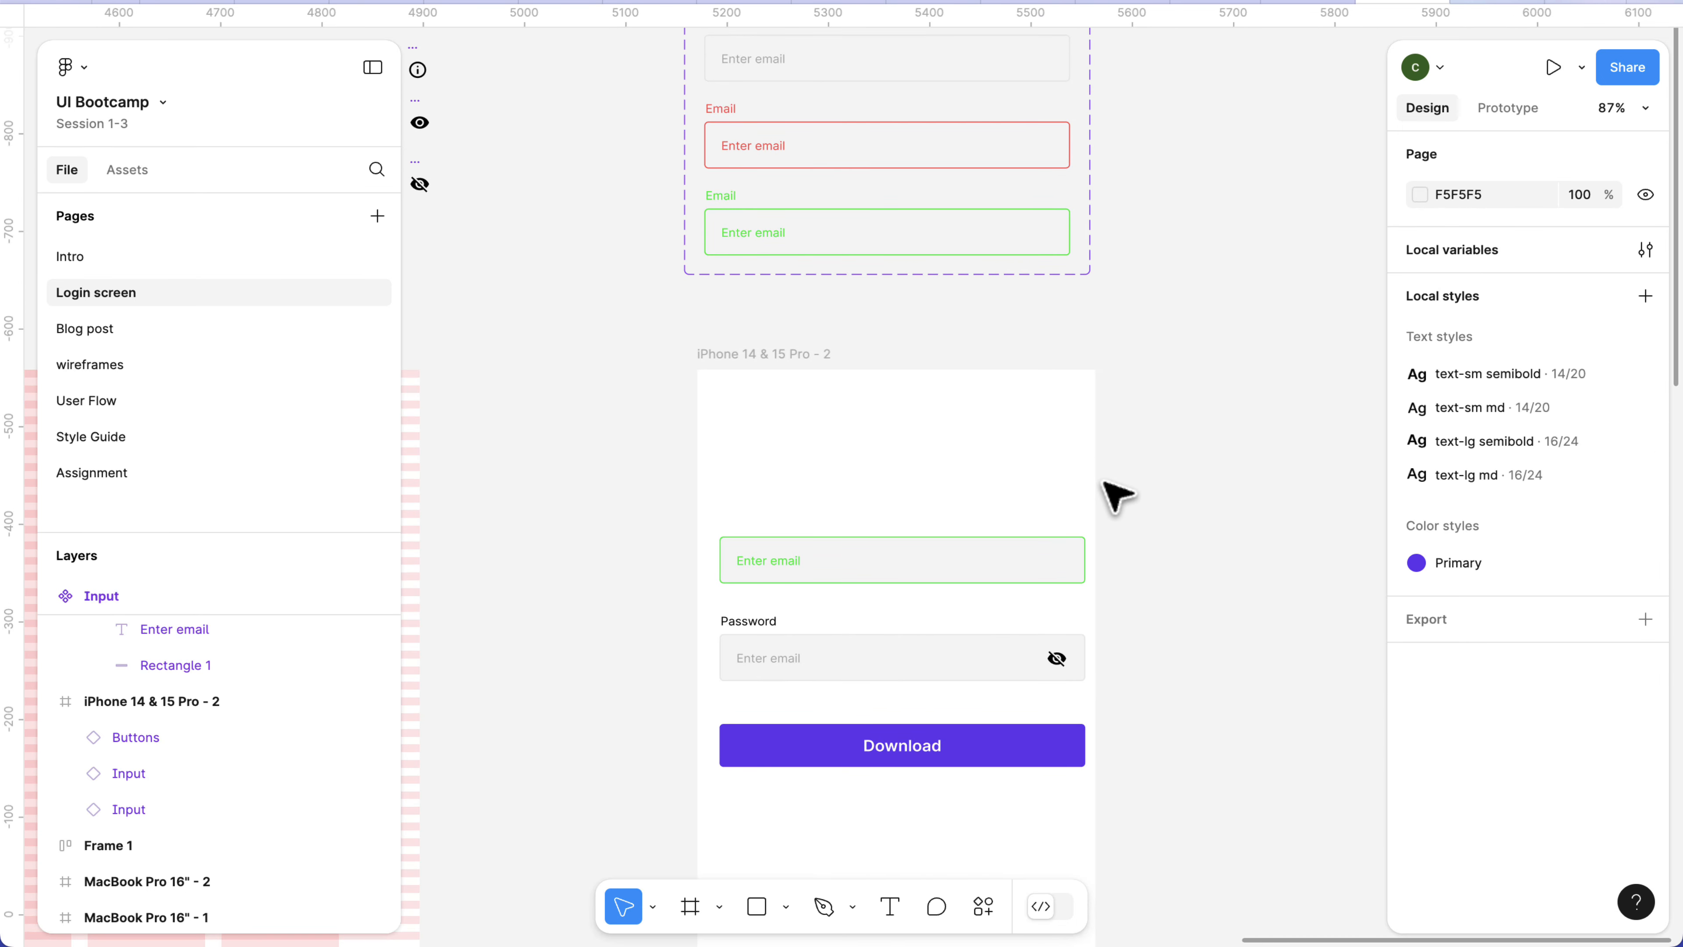
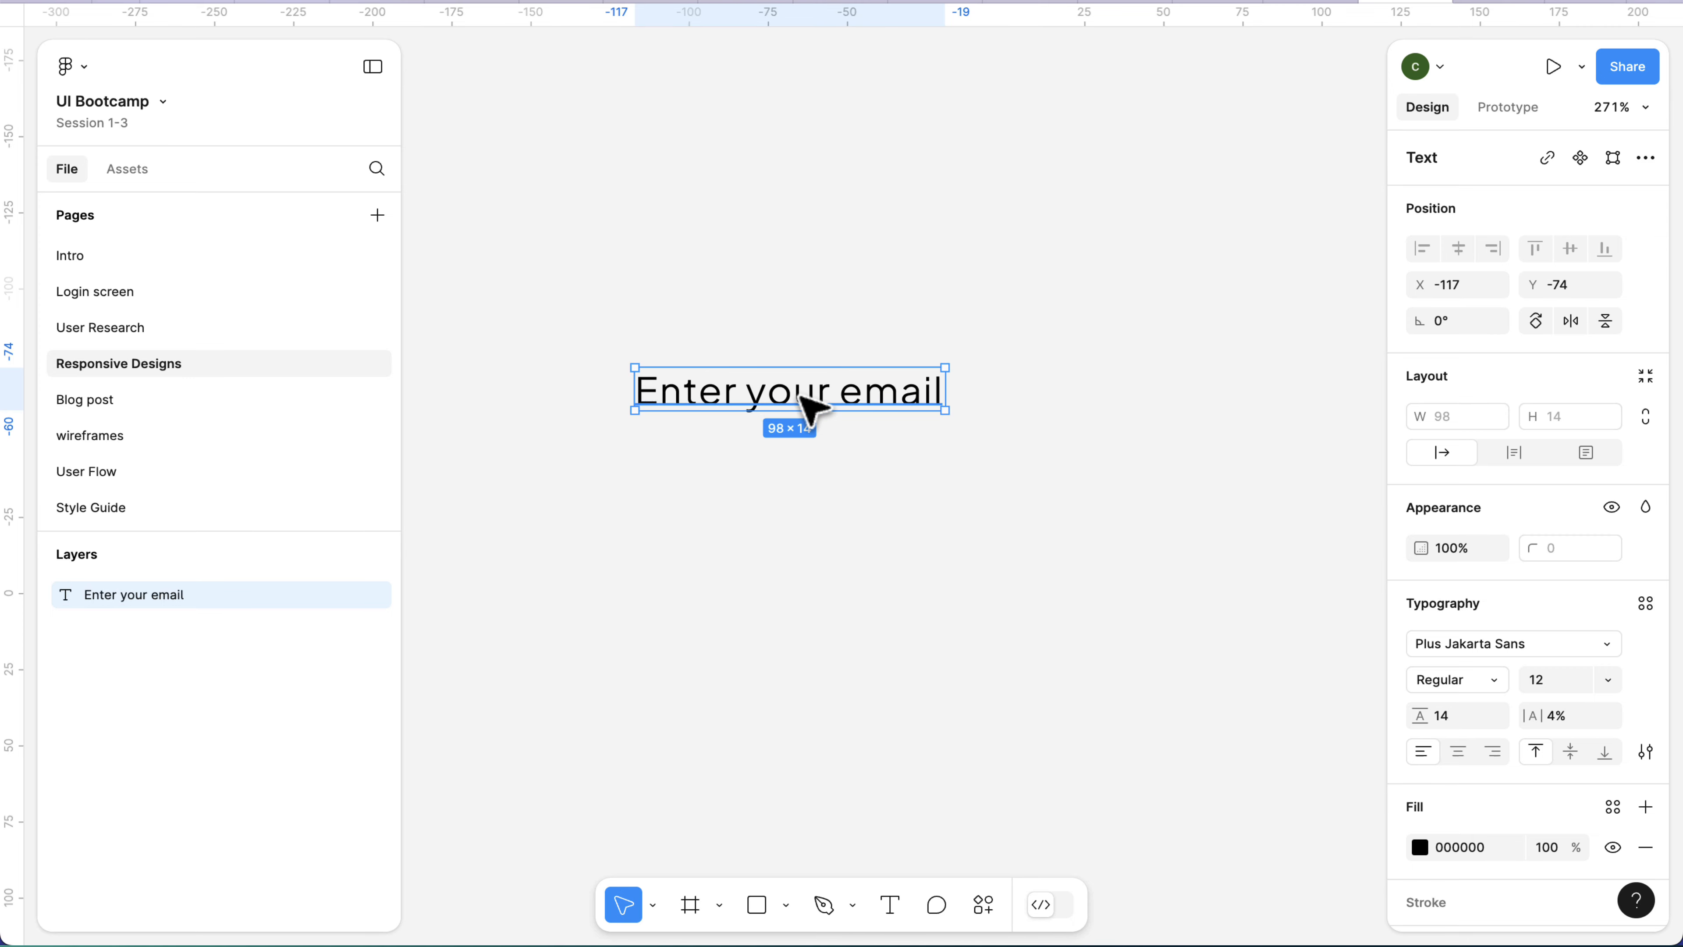
Wrap the "Enter your email" text in an auto layout frame and give the frame a white FFFFFF fill.
key(shift+a)
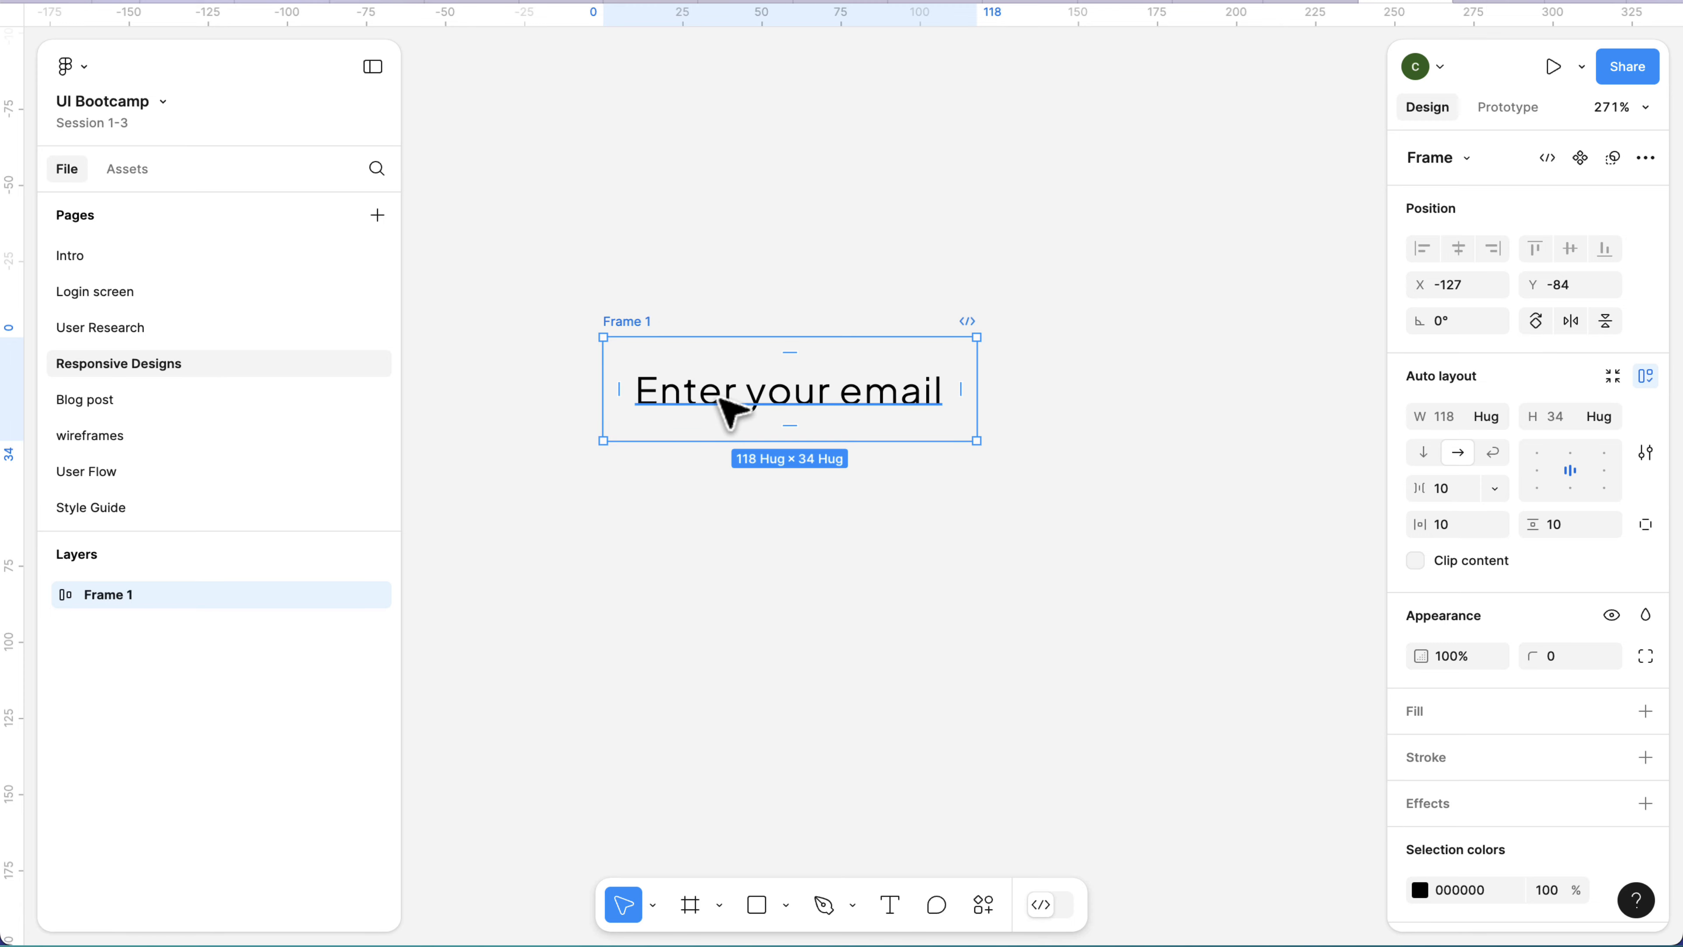
scroll(1552, 762, down, 3)
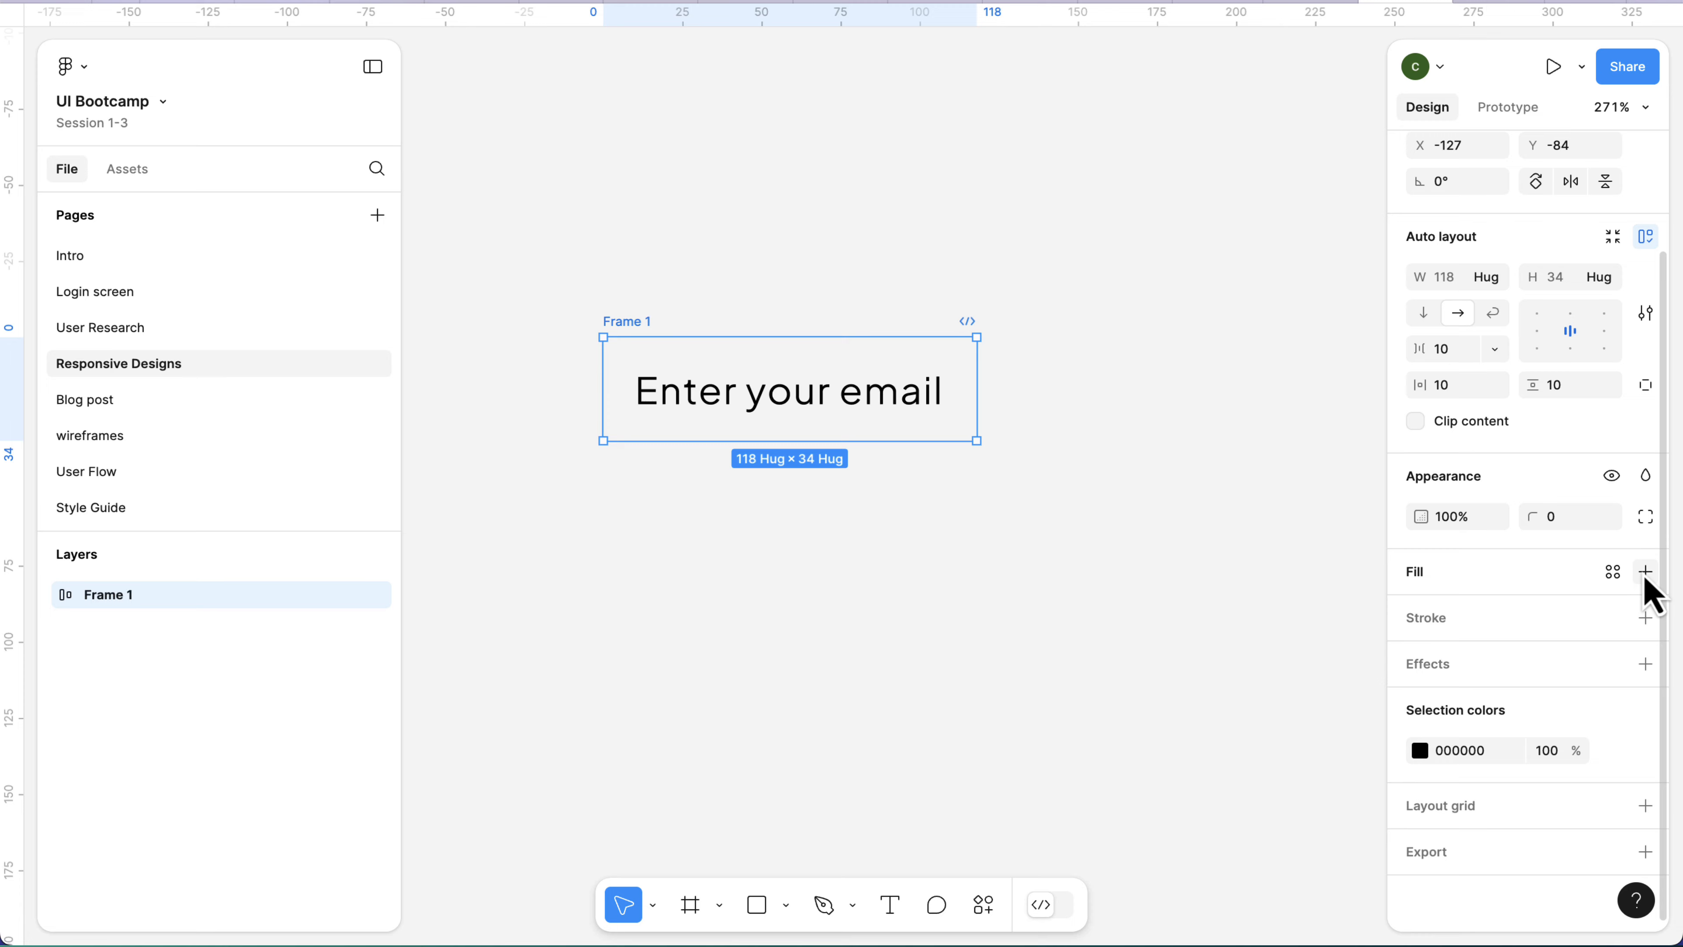
click(1646, 574)
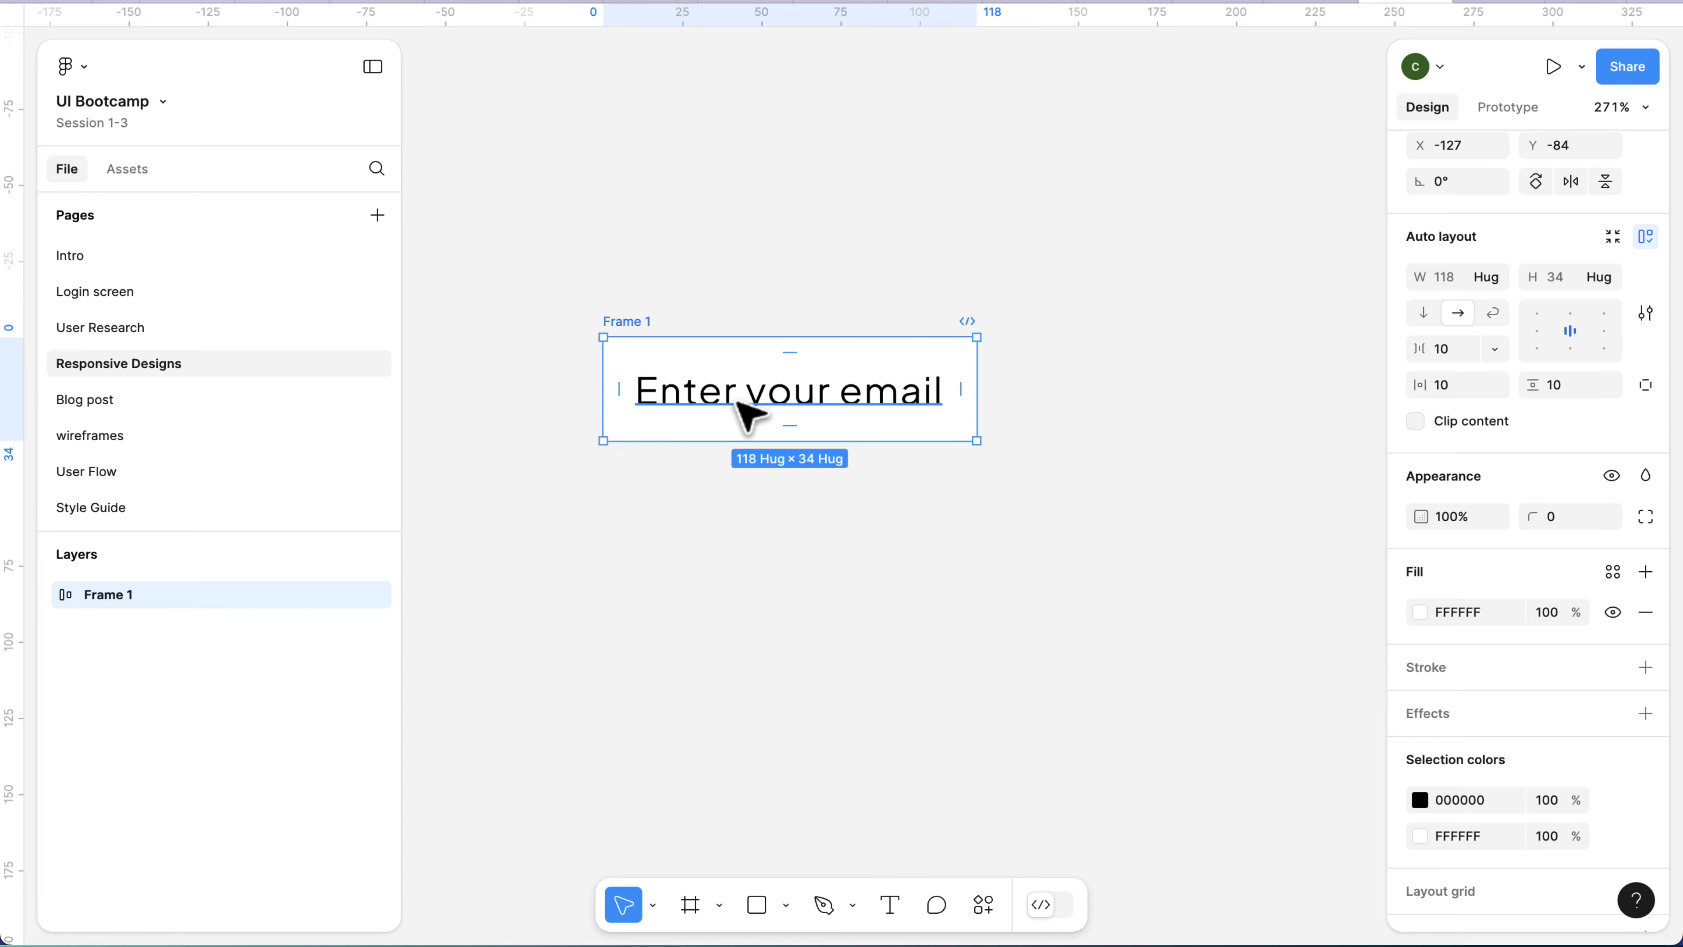
Try a horizontal padding of 30 on the auto layout frame and settle on 12.
scroll(736, 401, up, 2)
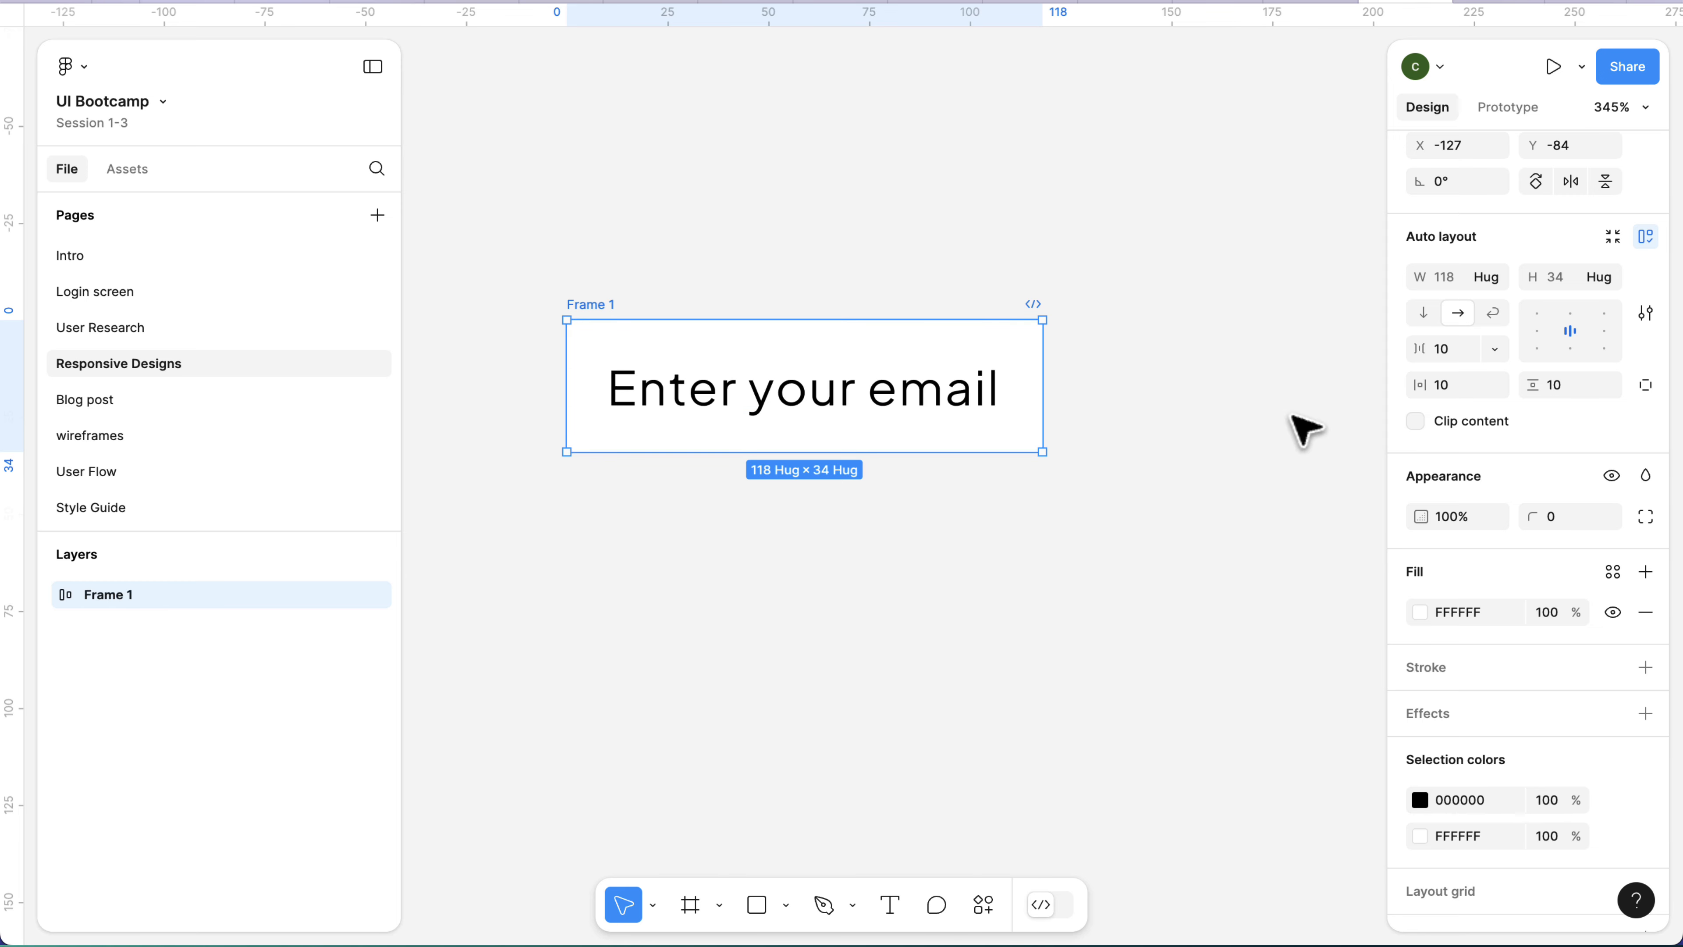
scroll(1545, 488, up, 3)
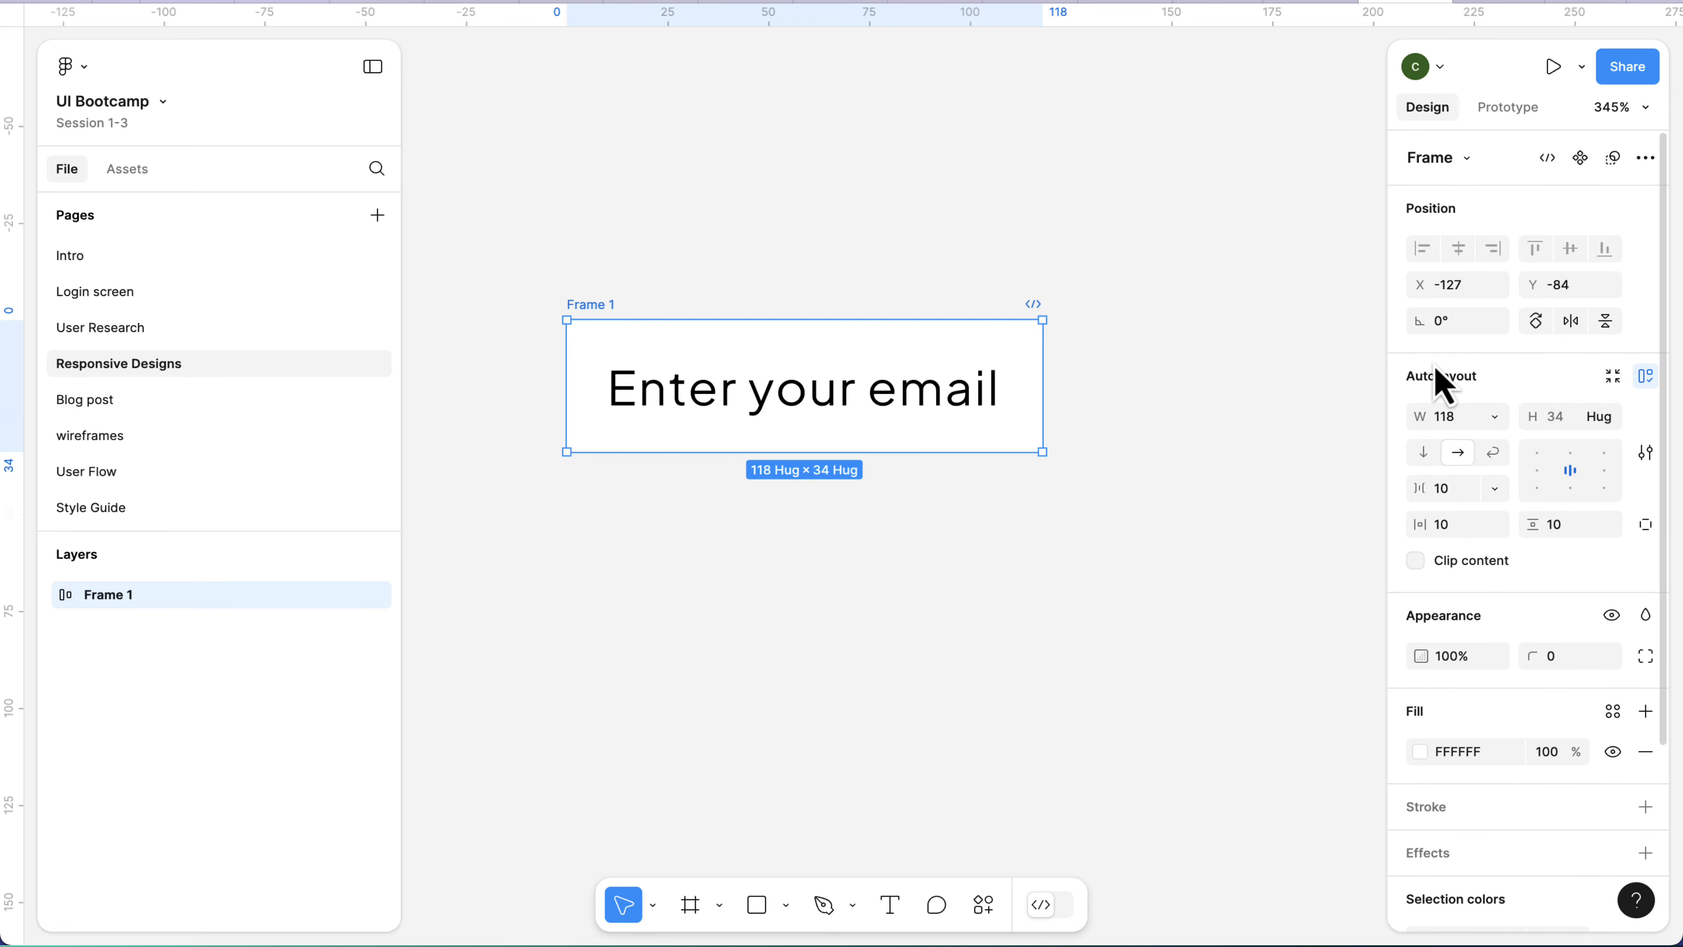
click(1450, 528)
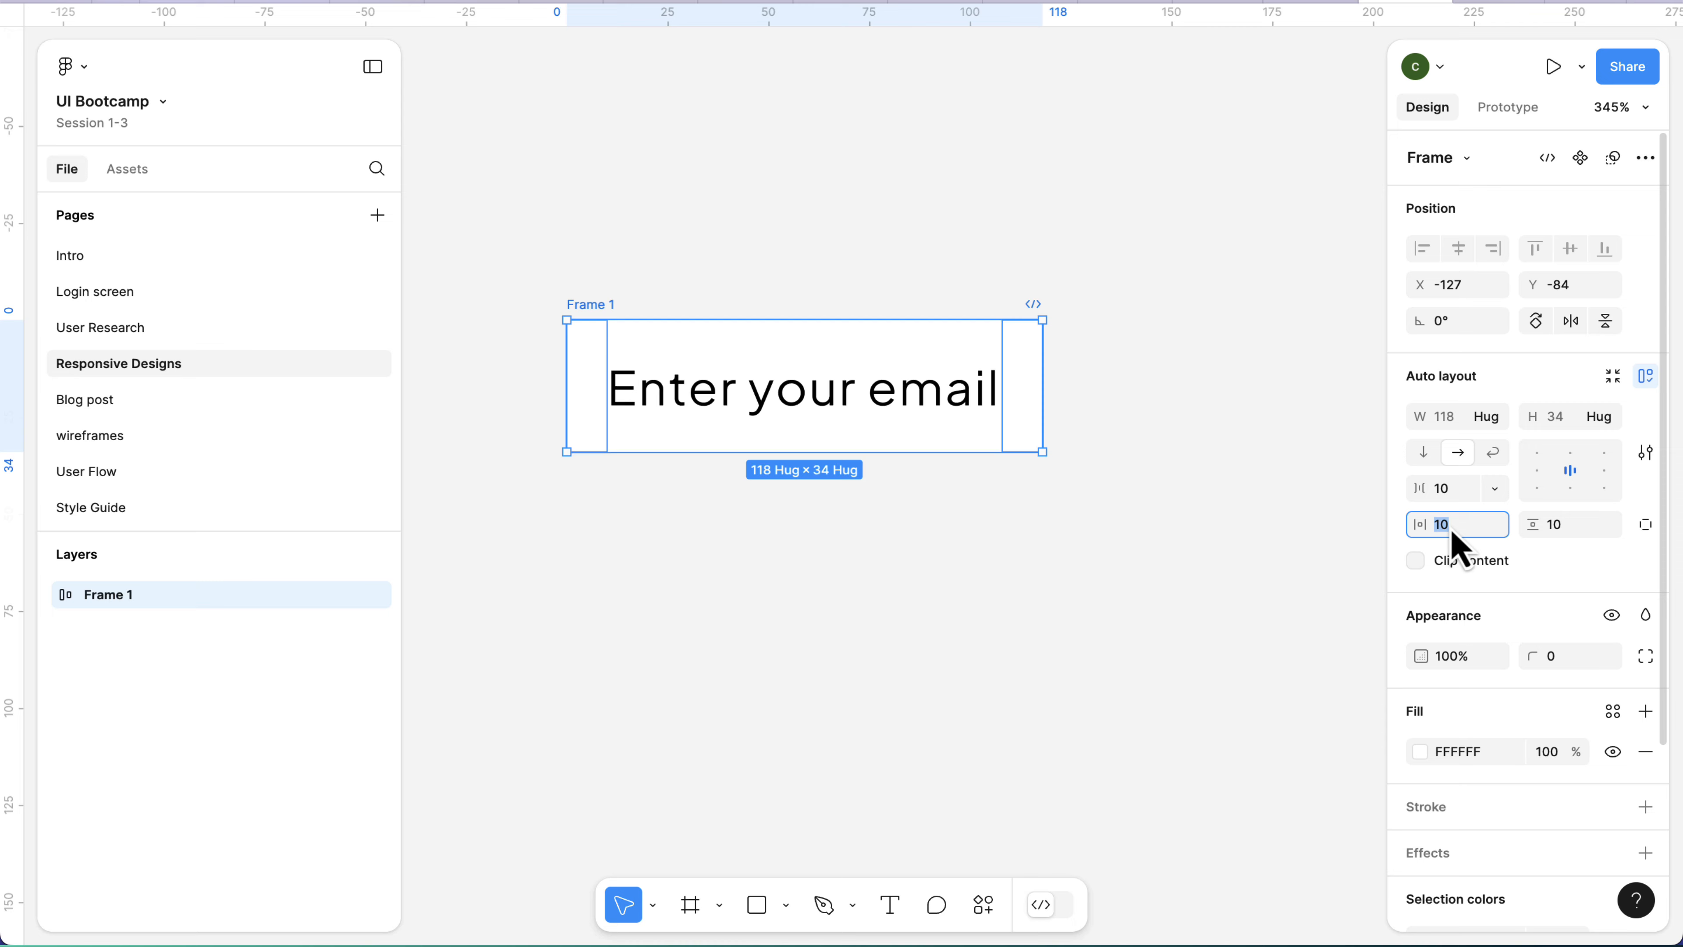
text(30)
key(Return)
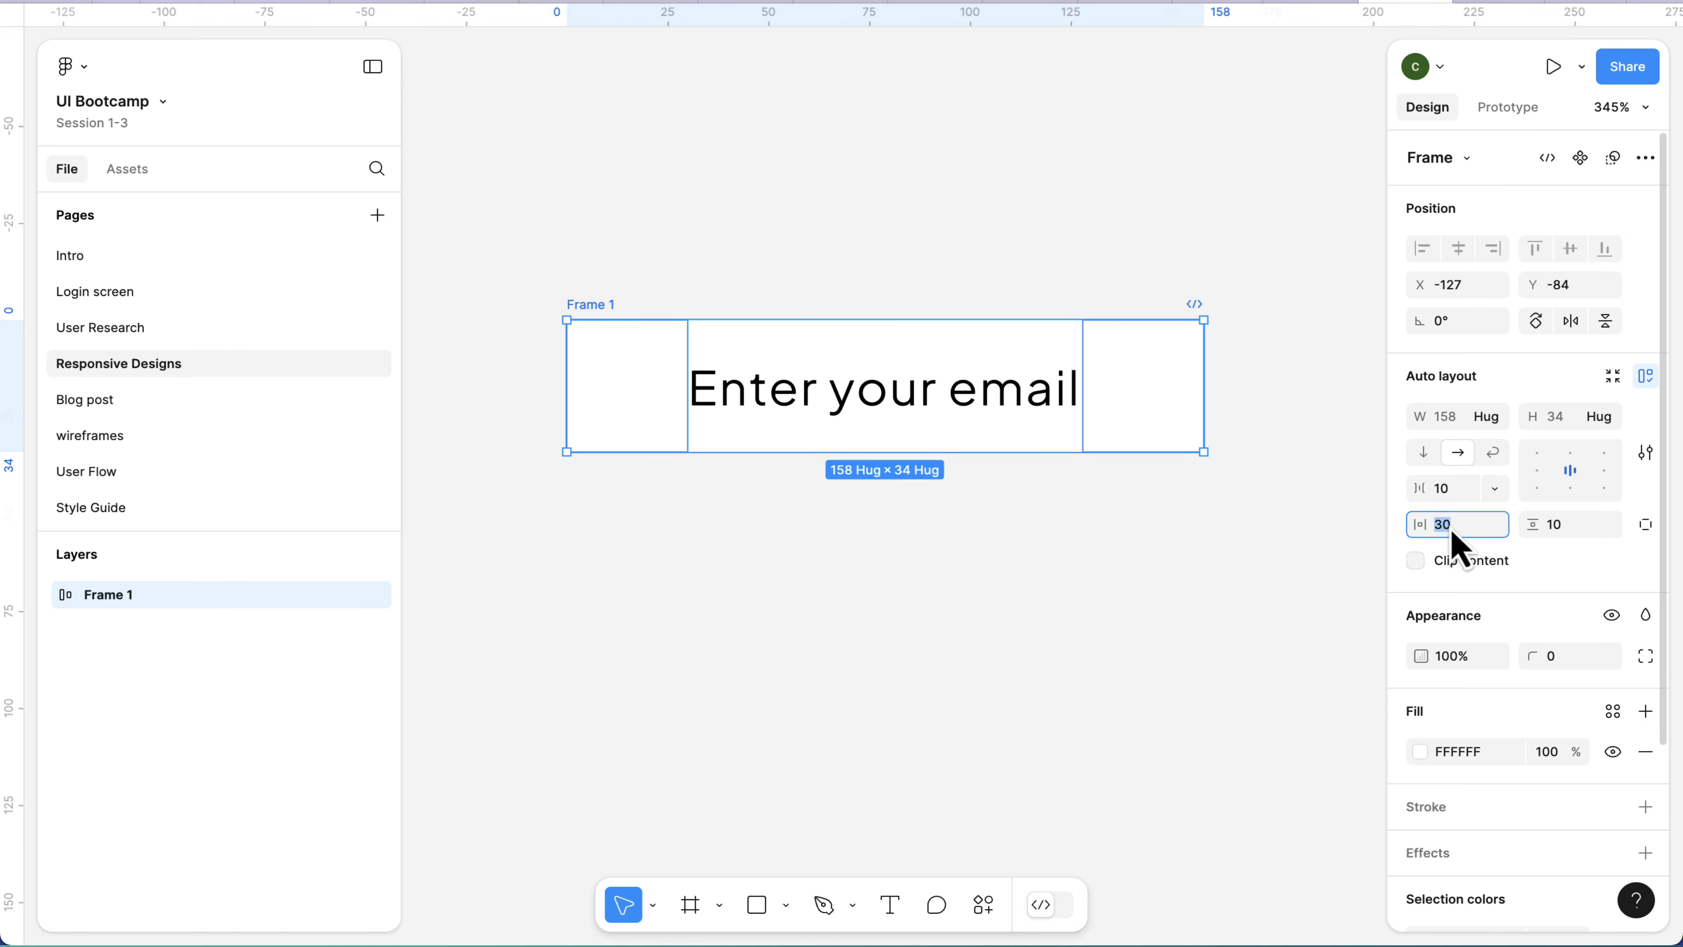
click(1451, 528)
text(12)
key(Return)
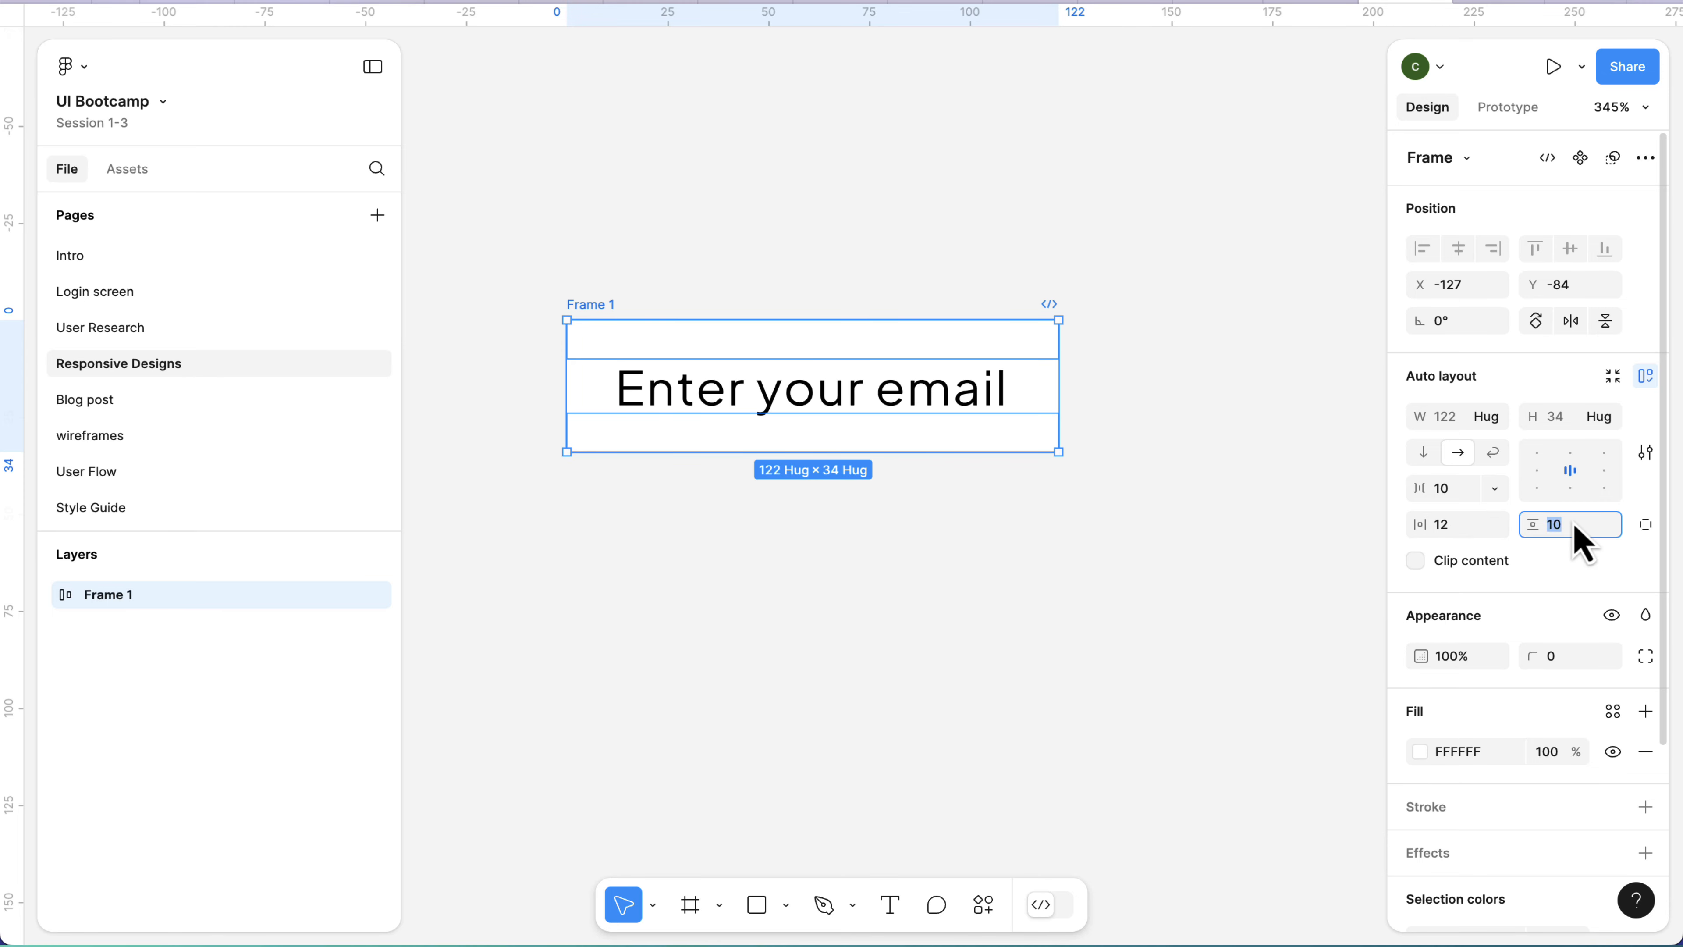
Try a vertical padding of 12 on the auto layout frame and set it back to 10.
text(12)
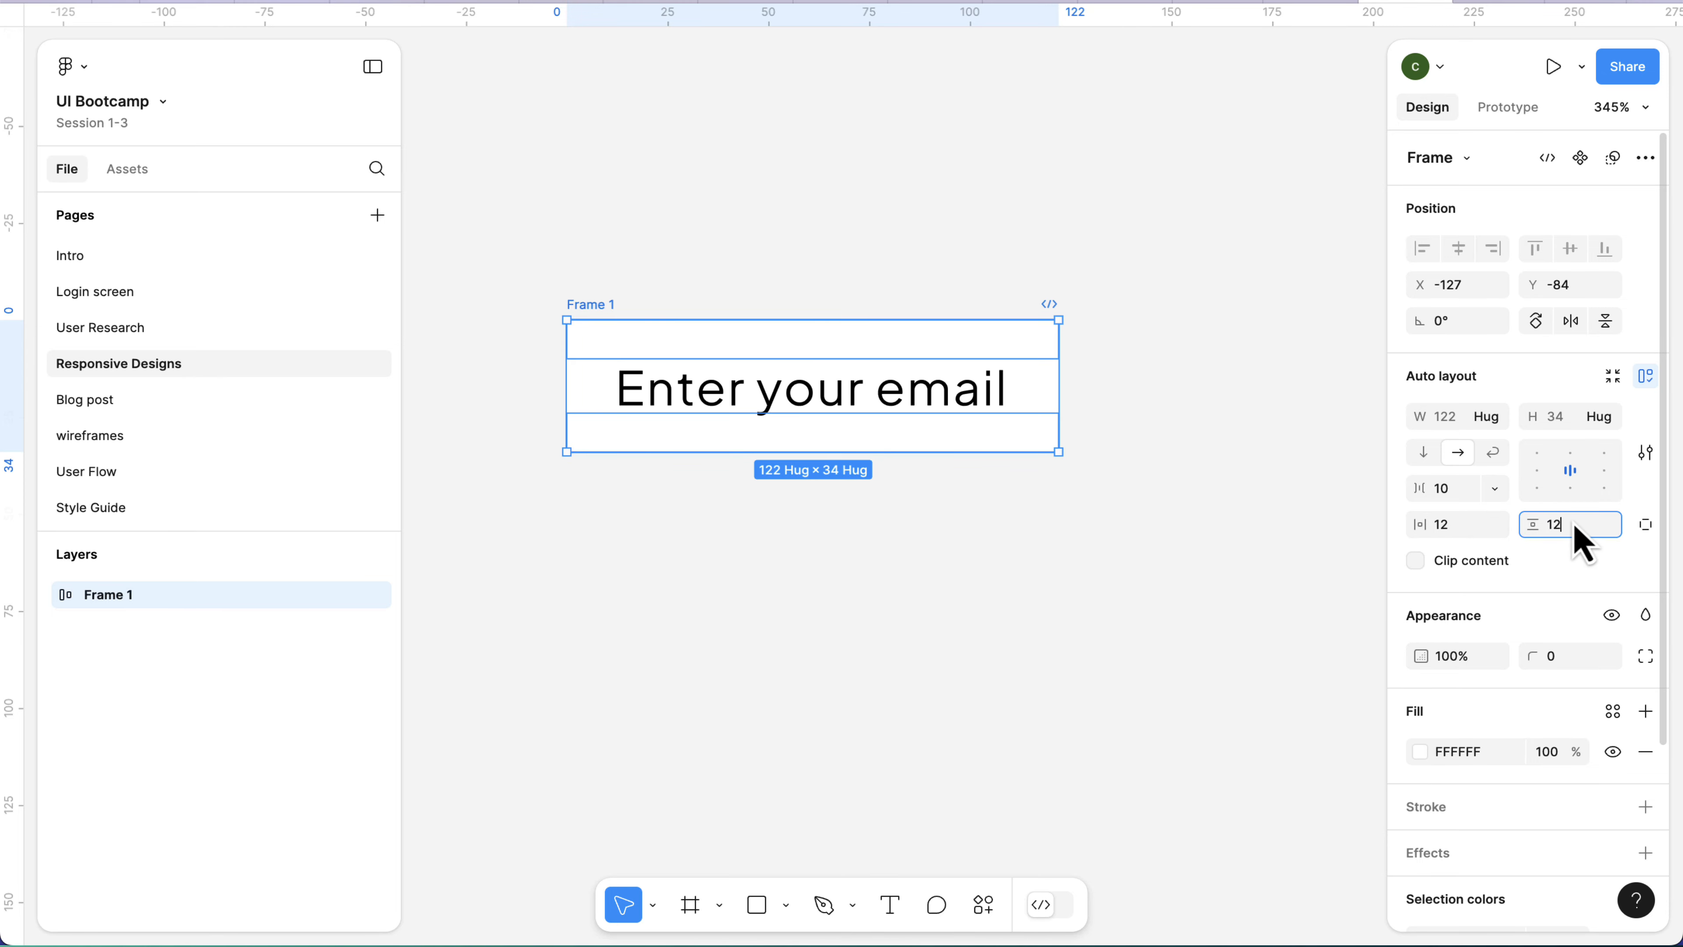
key(Return)
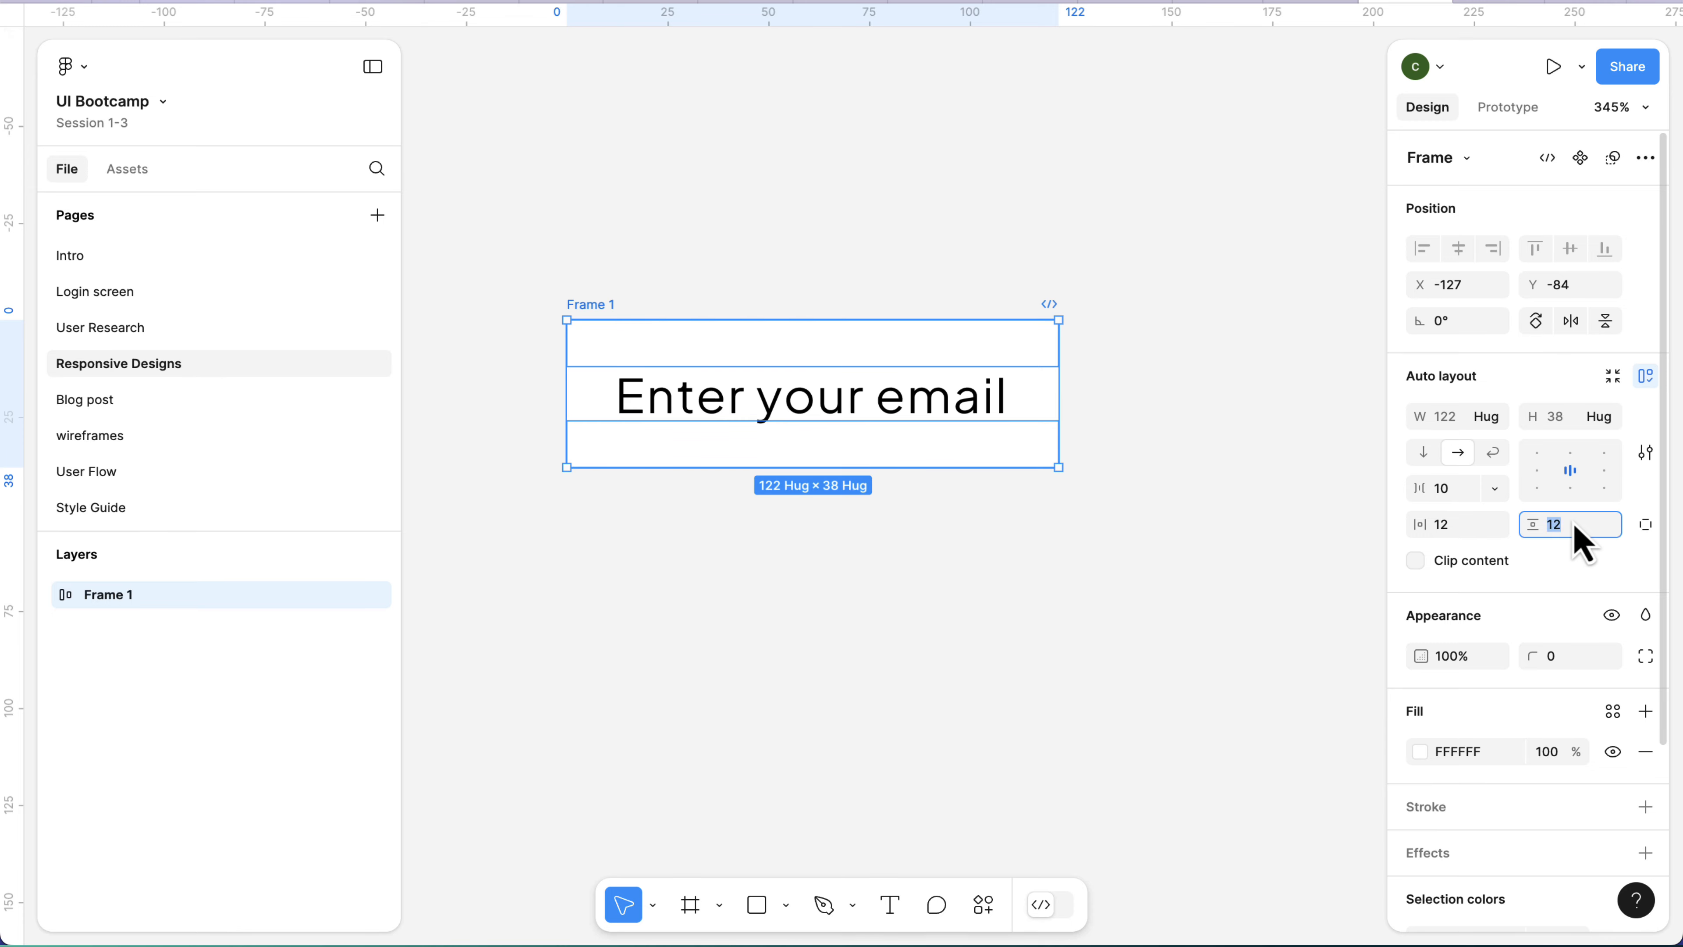
text(10)
key(Return)
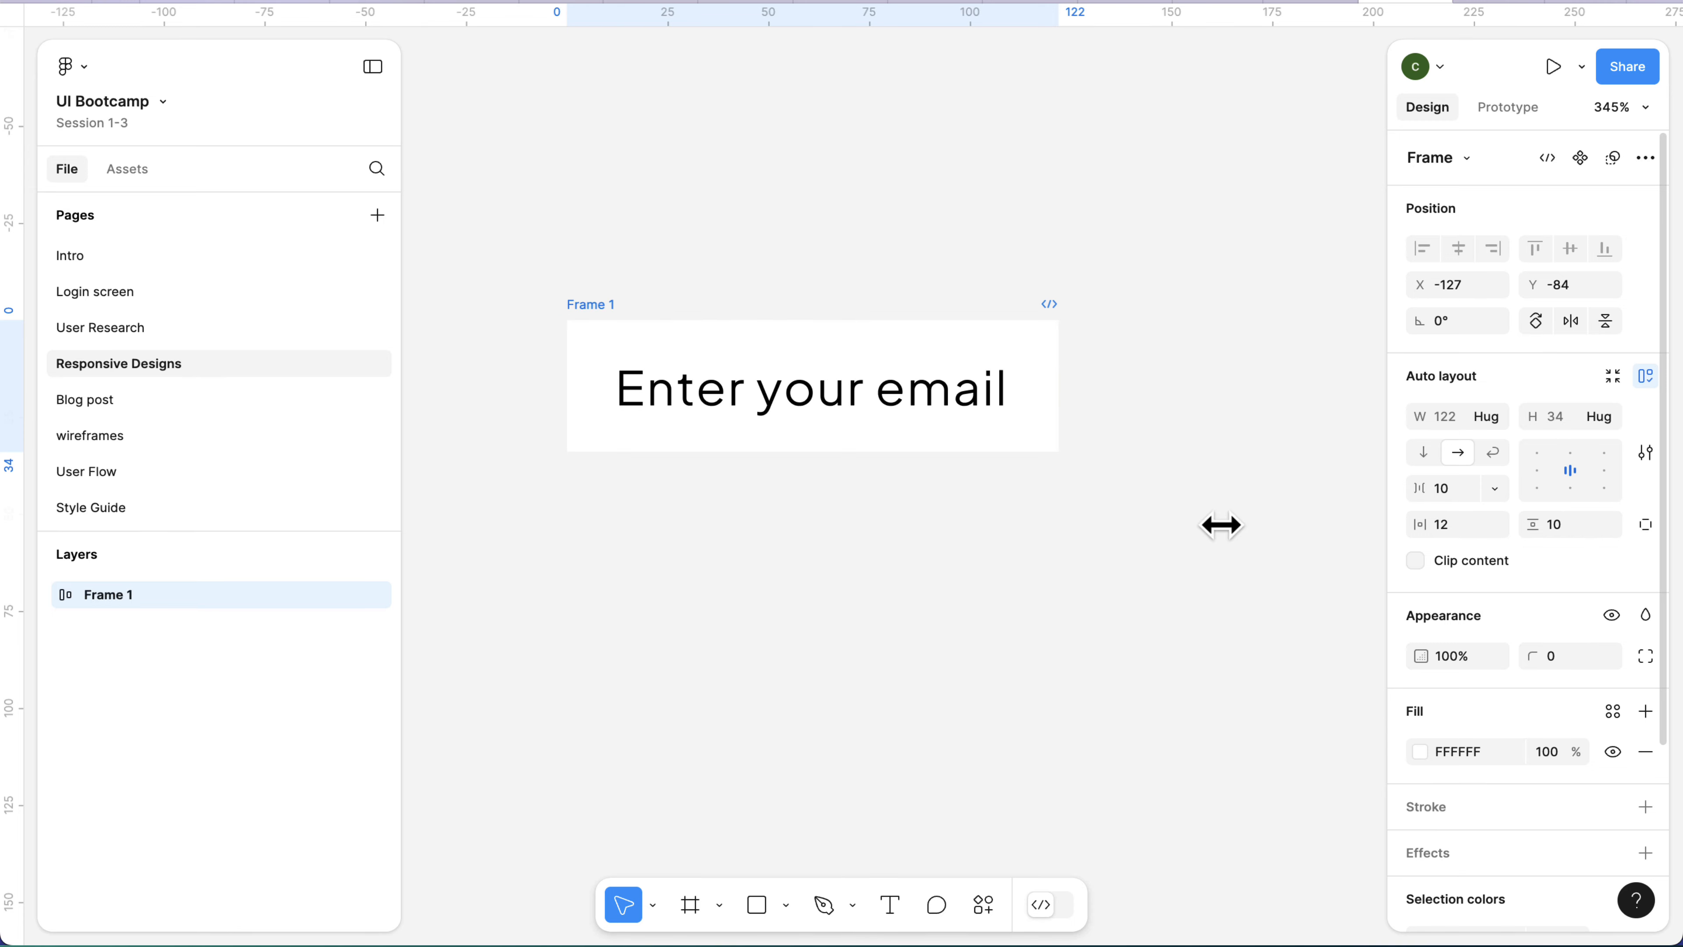
Set the line height of the "Enter your email" text to 22.
double_click(819, 428)
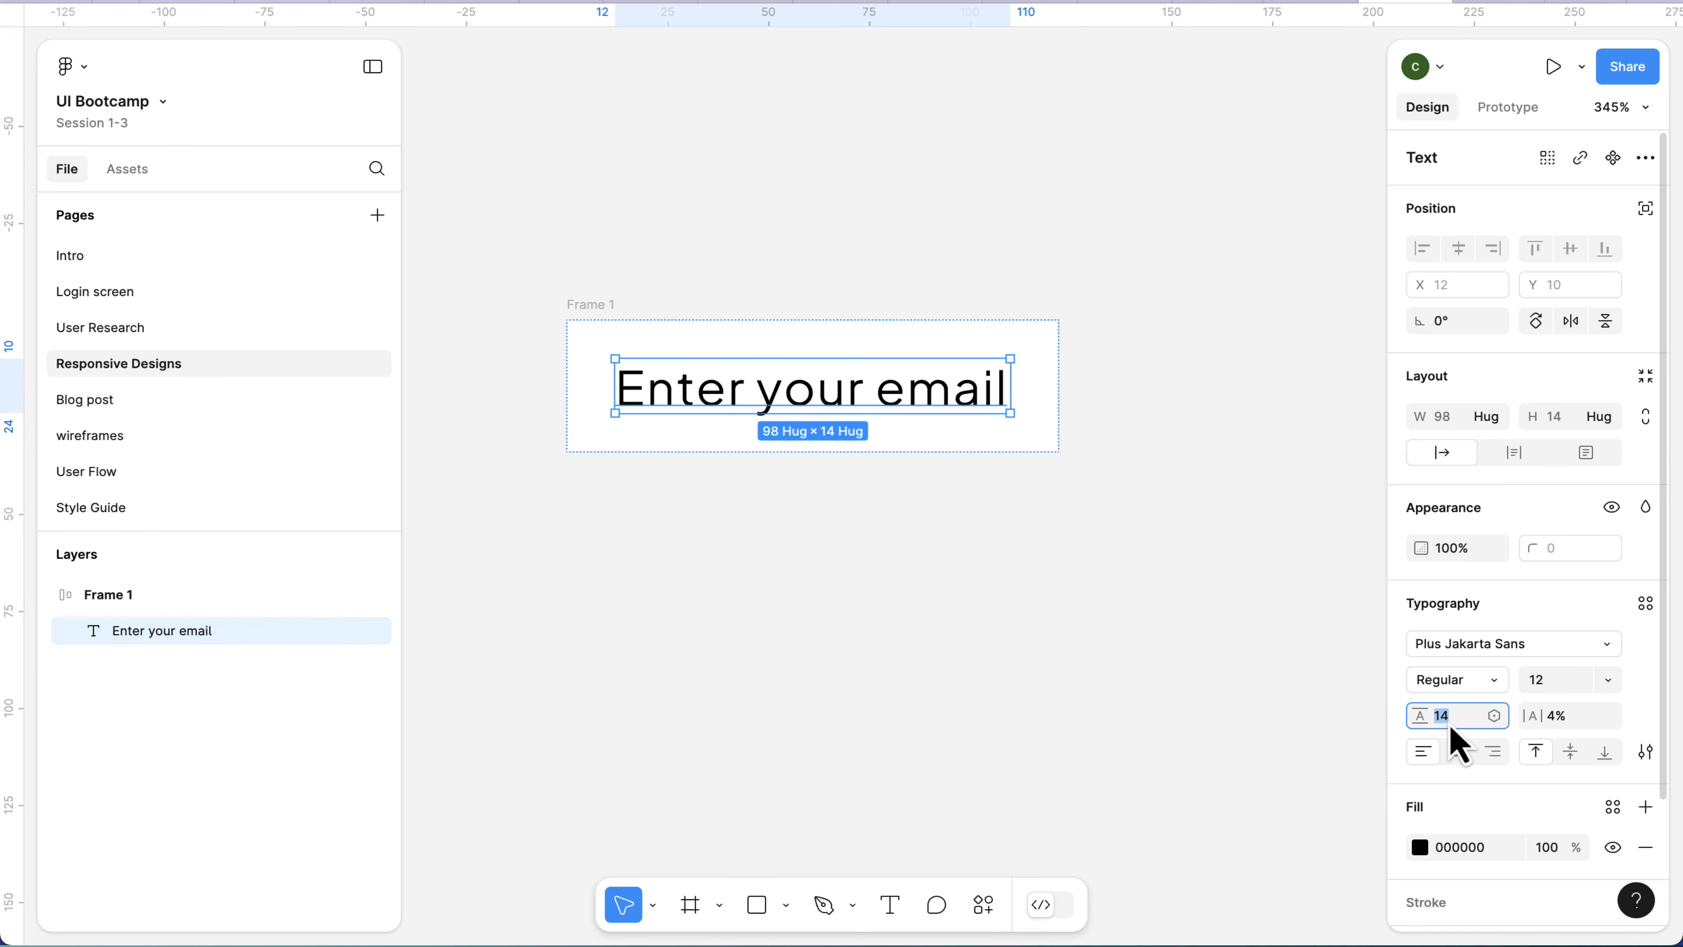
text(22)
key(Return)
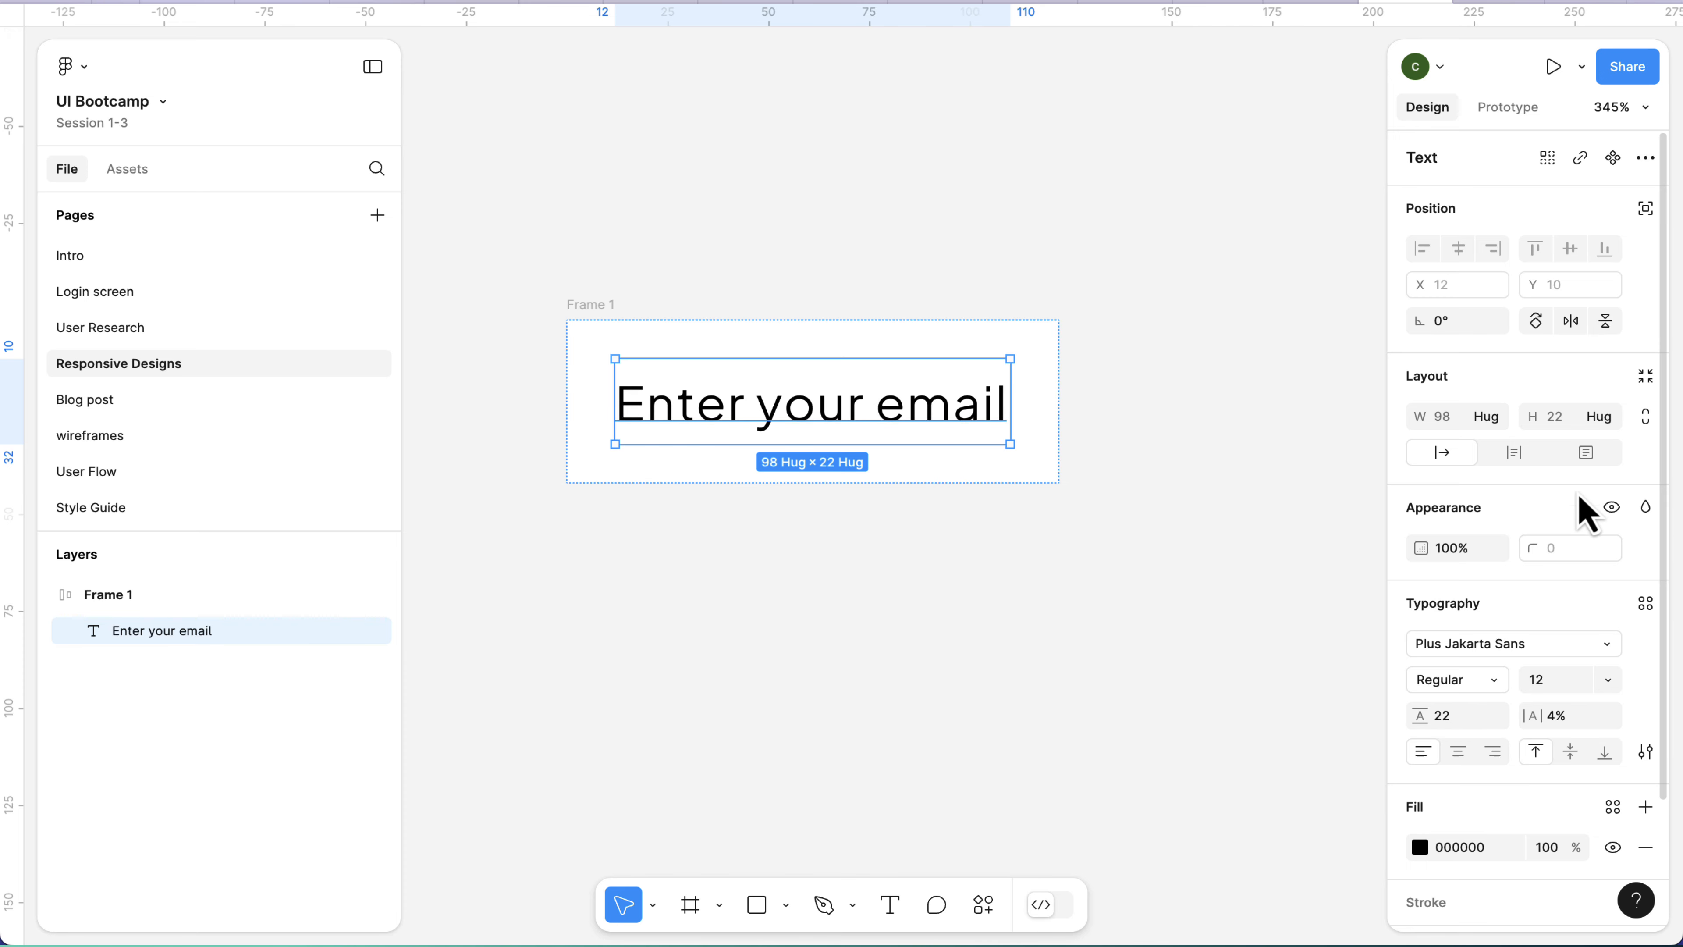
Extend the text inside the frame to read "Enter your email address".
click(597, 304)
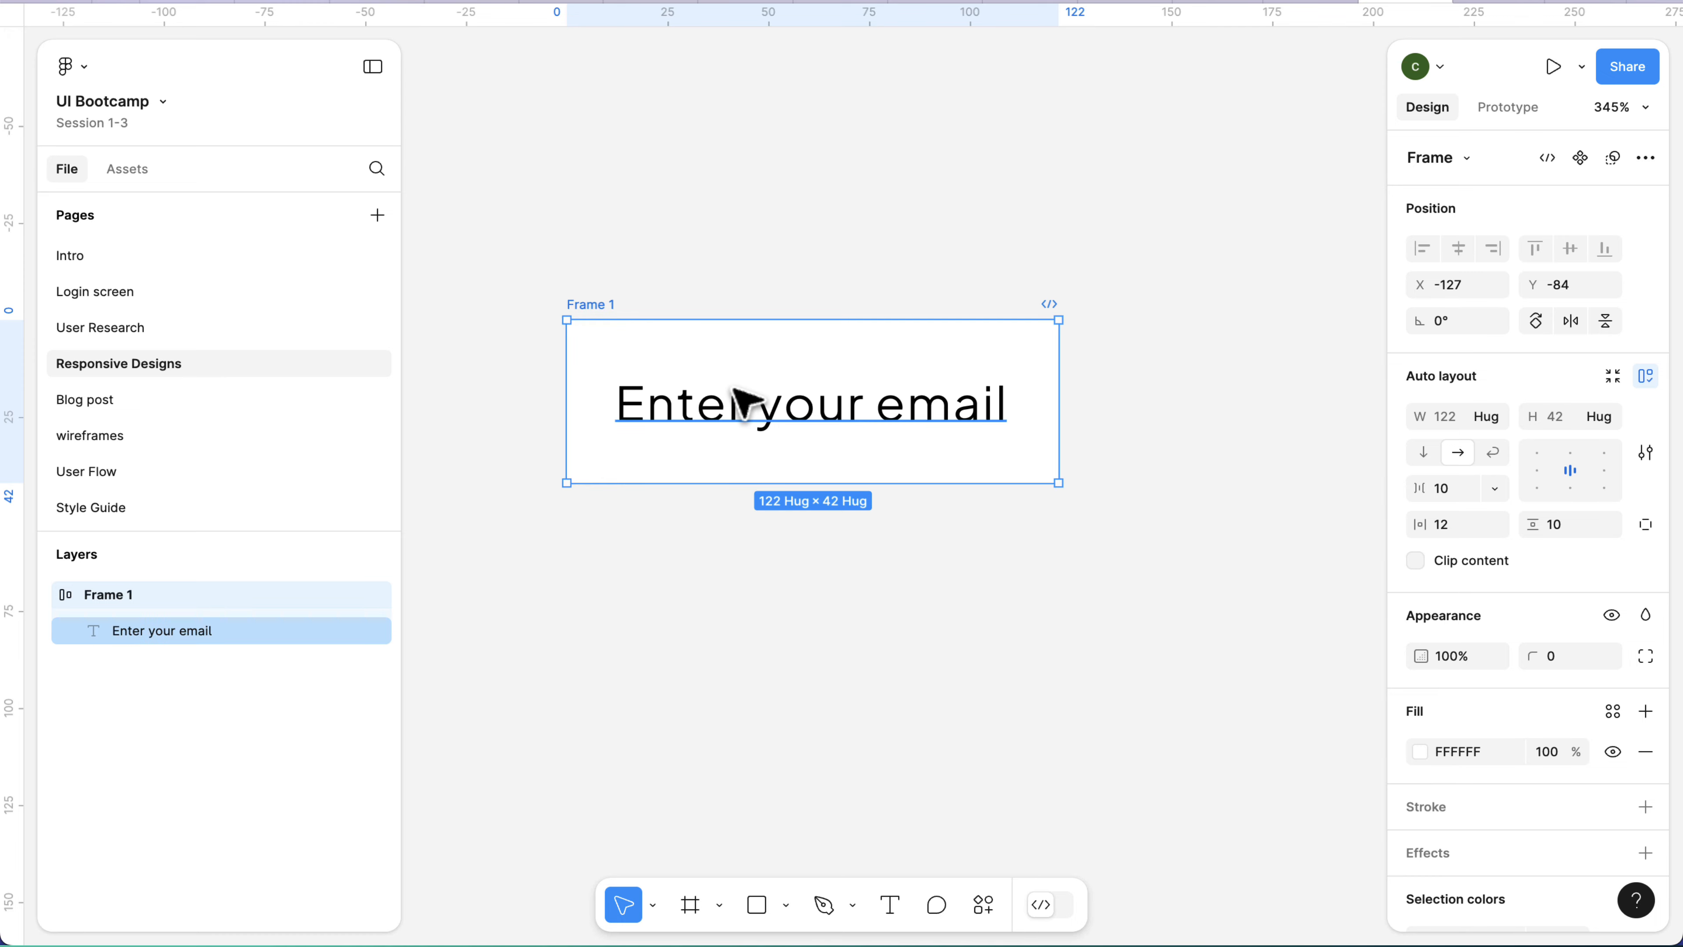
click(824, 423)
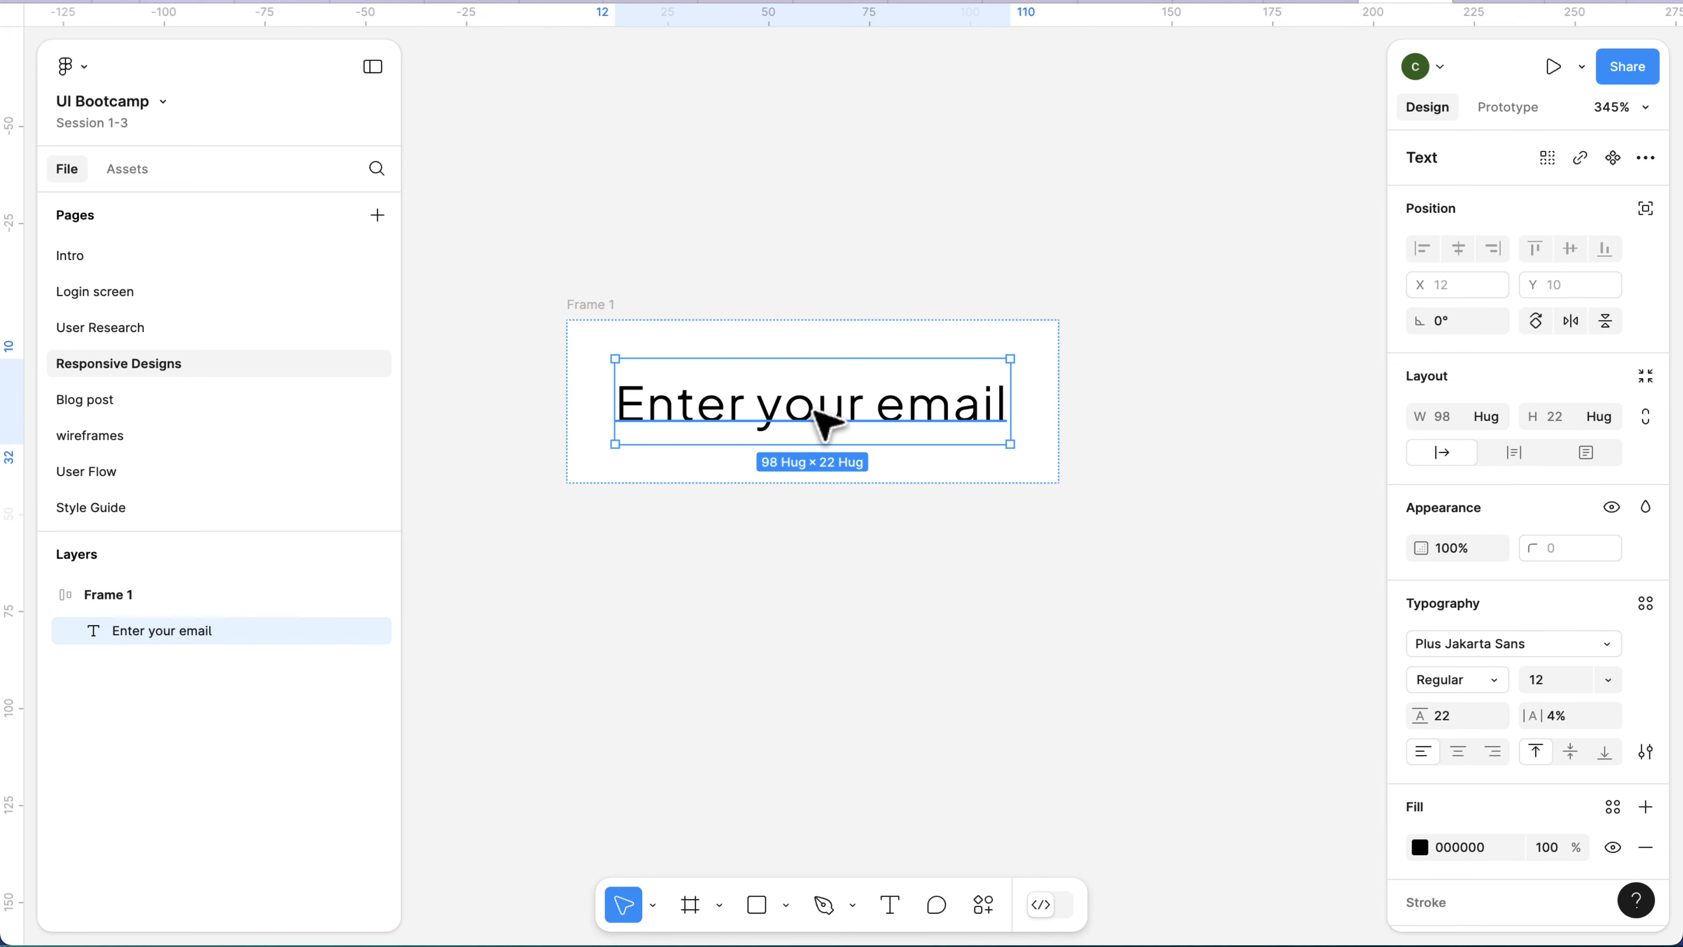
click(651, 292)
click(586, 305)
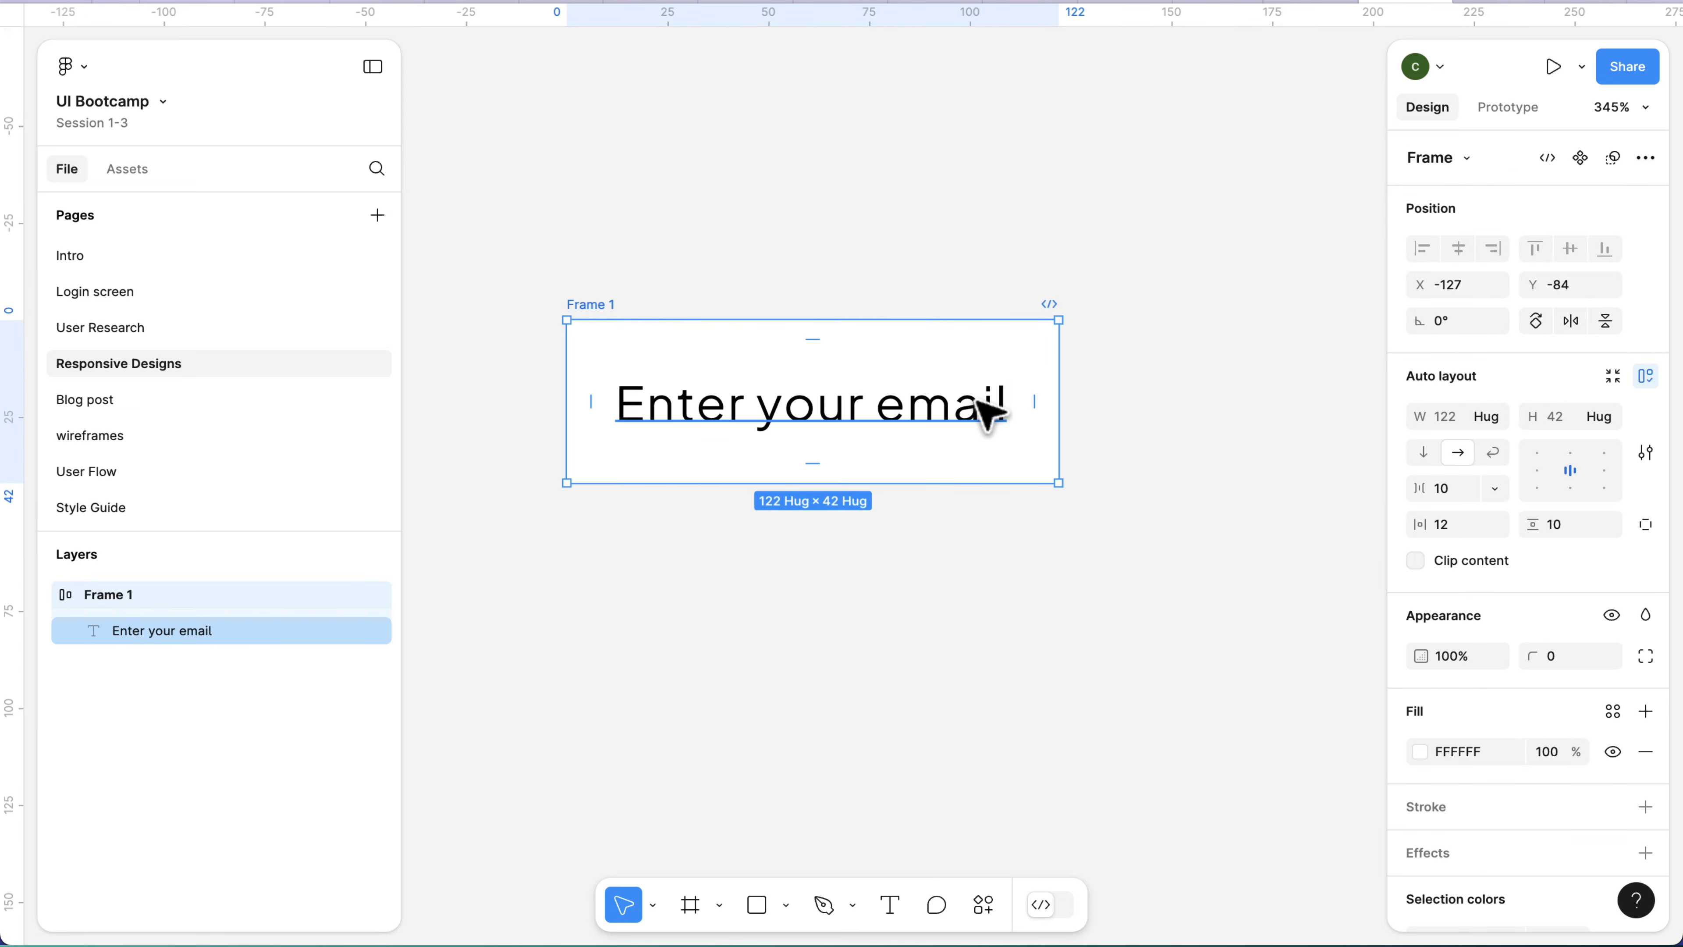
click(988, 417)
double_click(987, 417)
click(1004, 397)
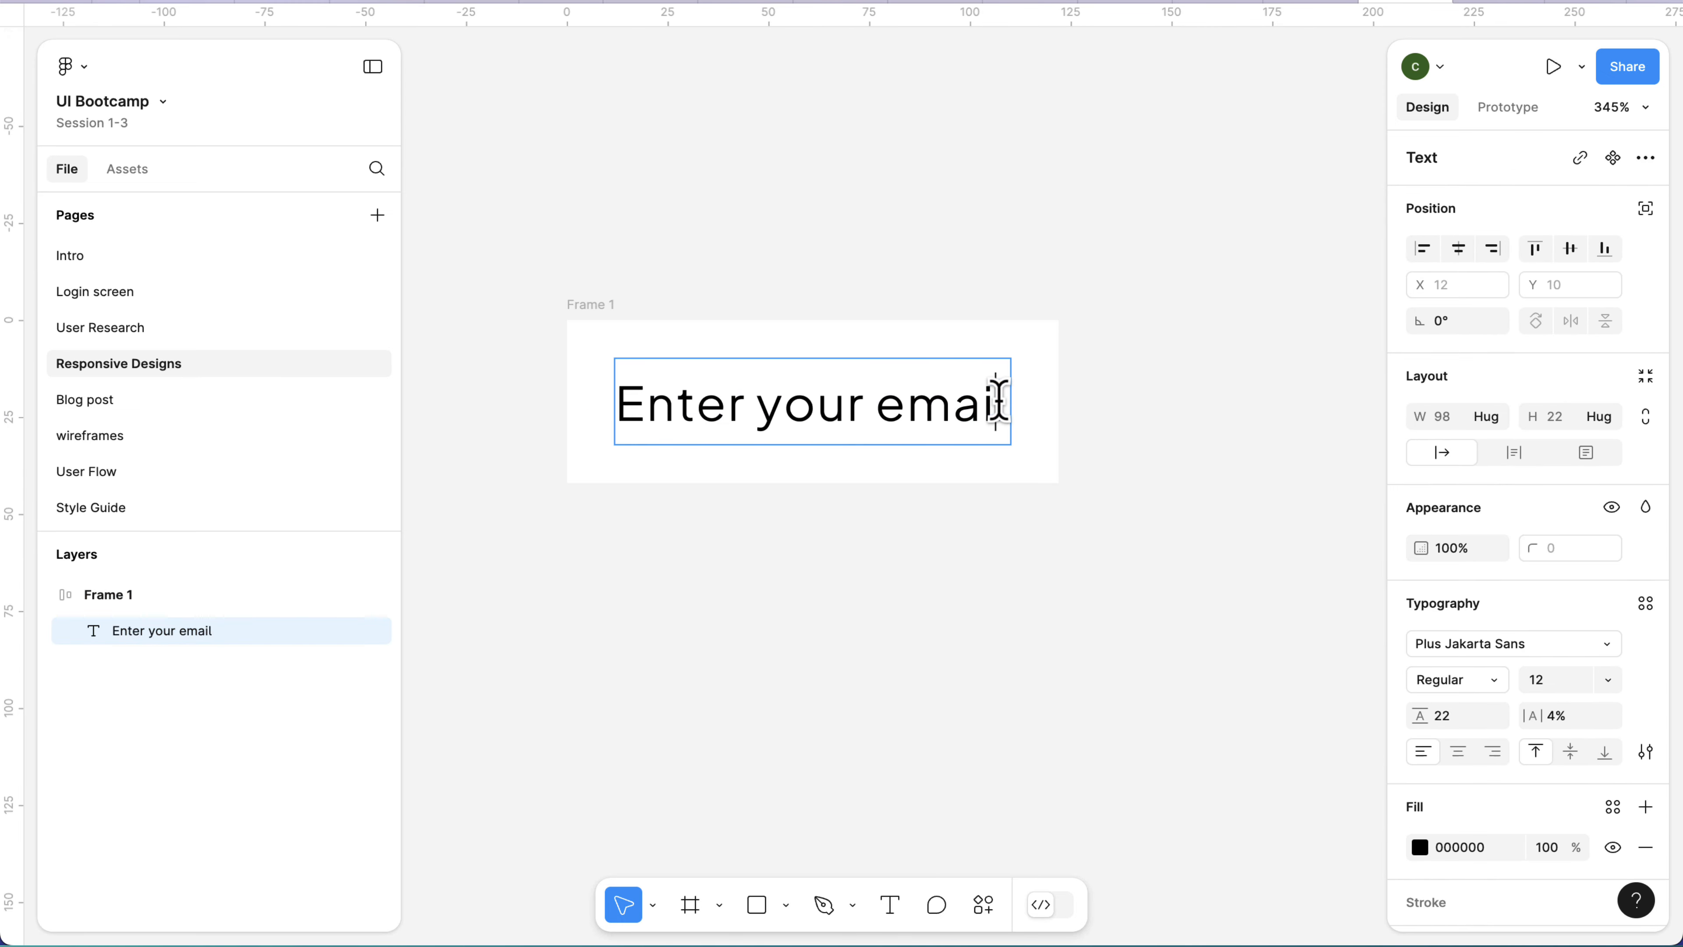
text(address)
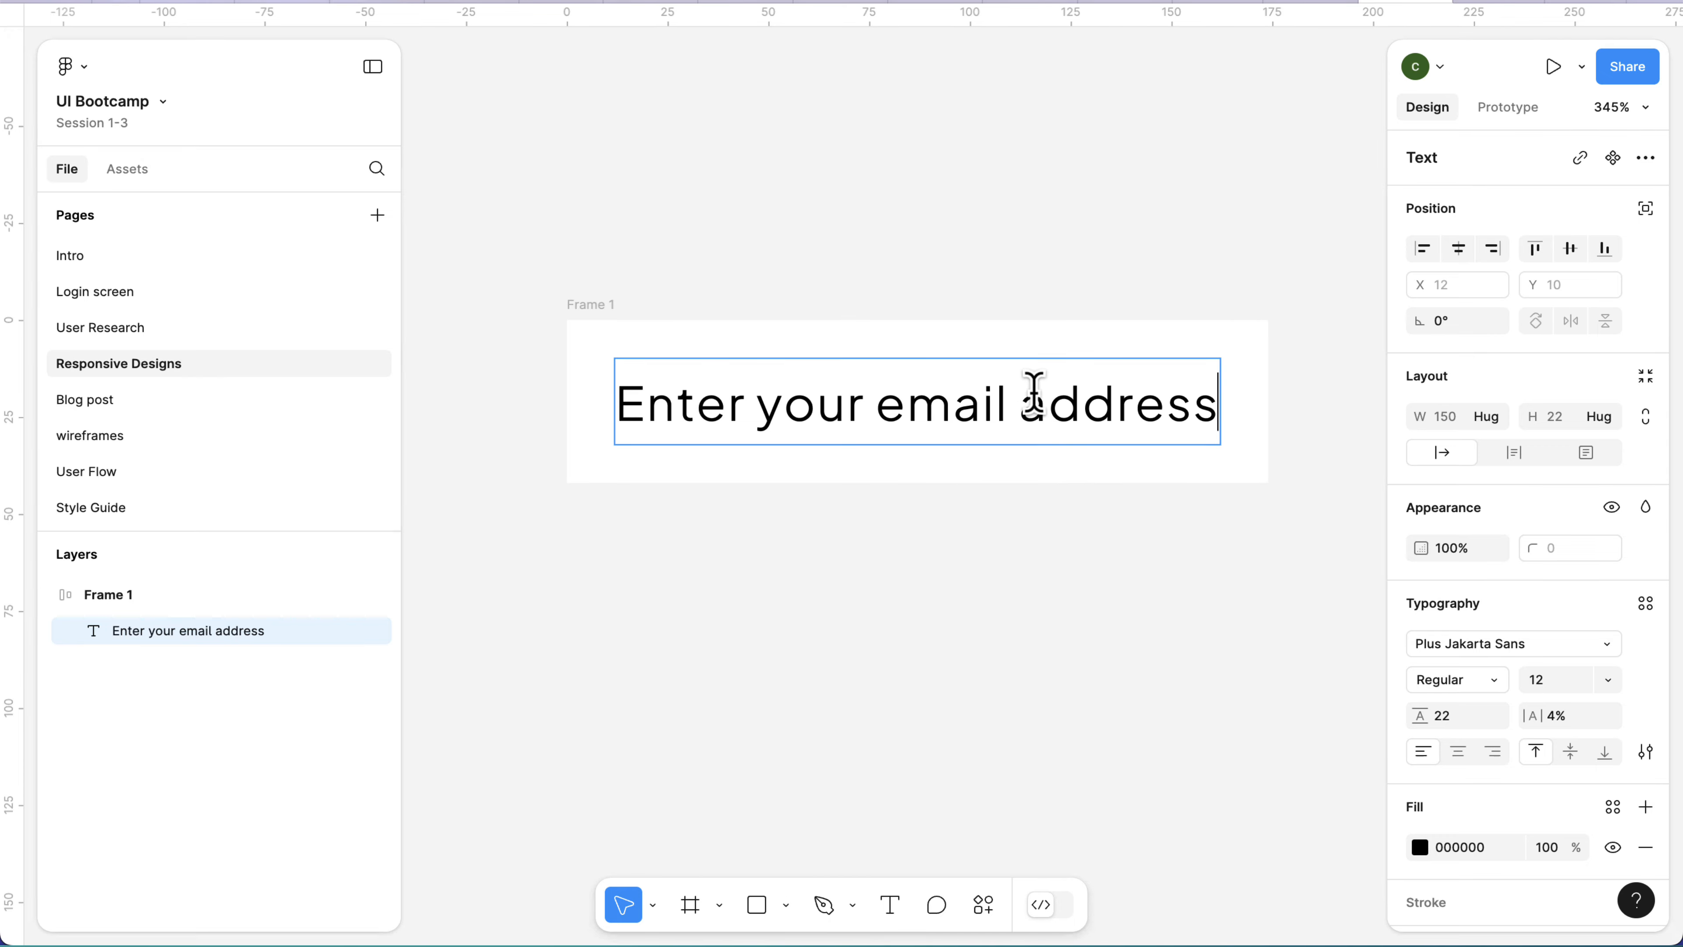
key(Escape)
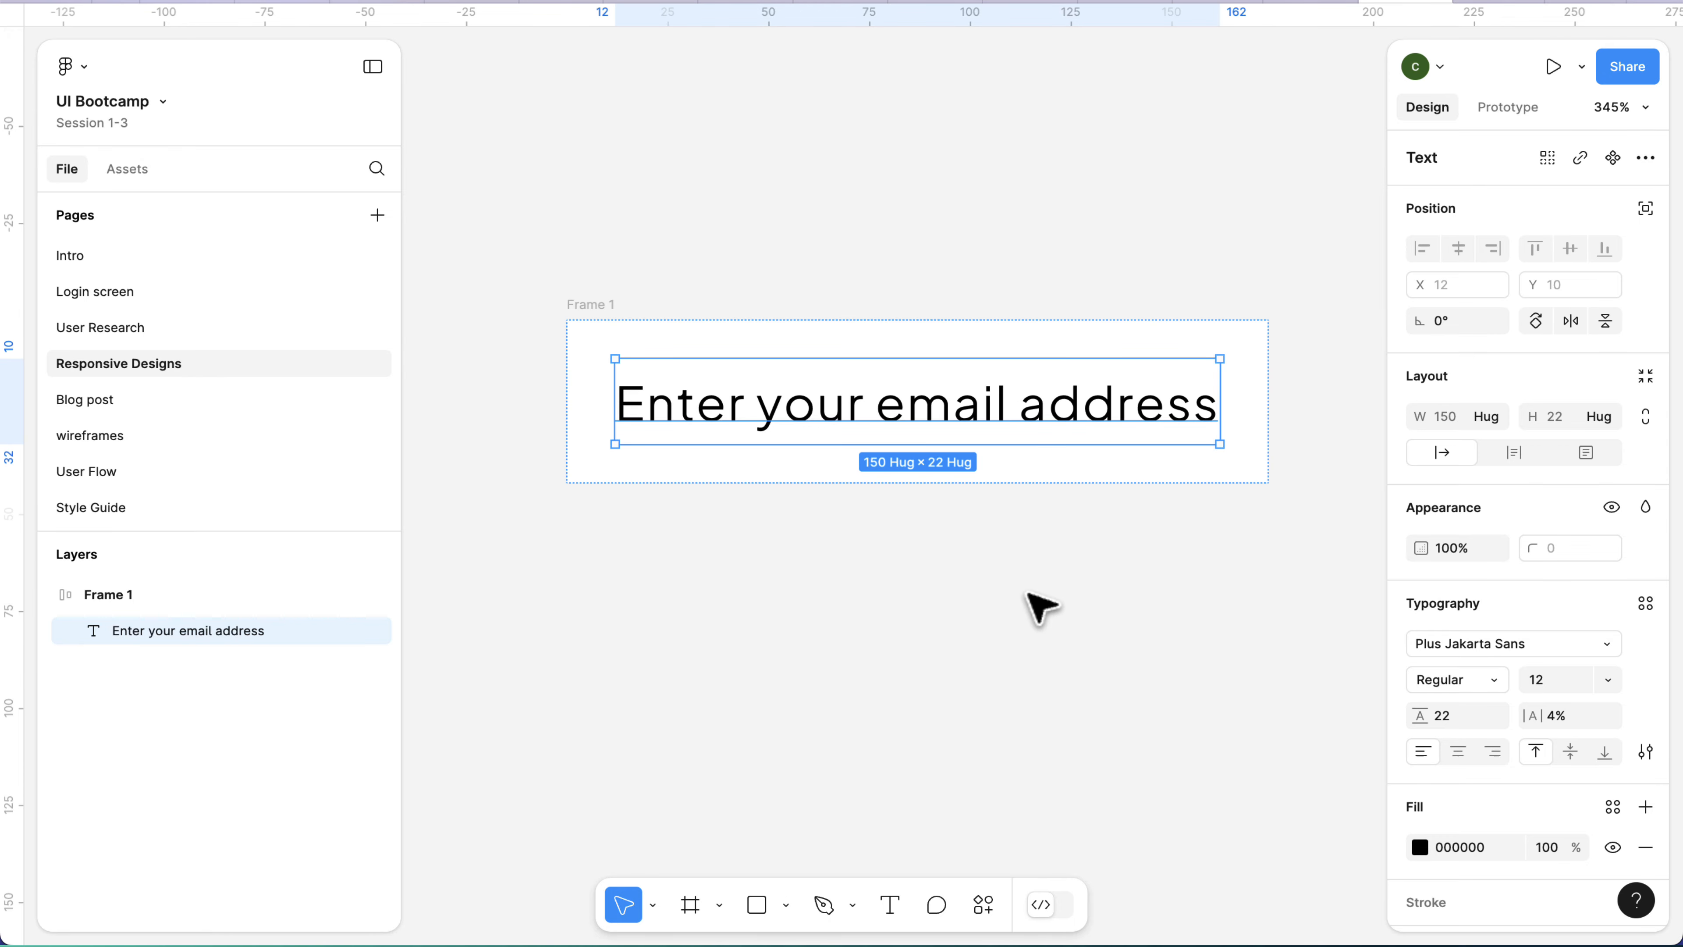
scroll(1021, 614, down, 2)
click(1019, 621)
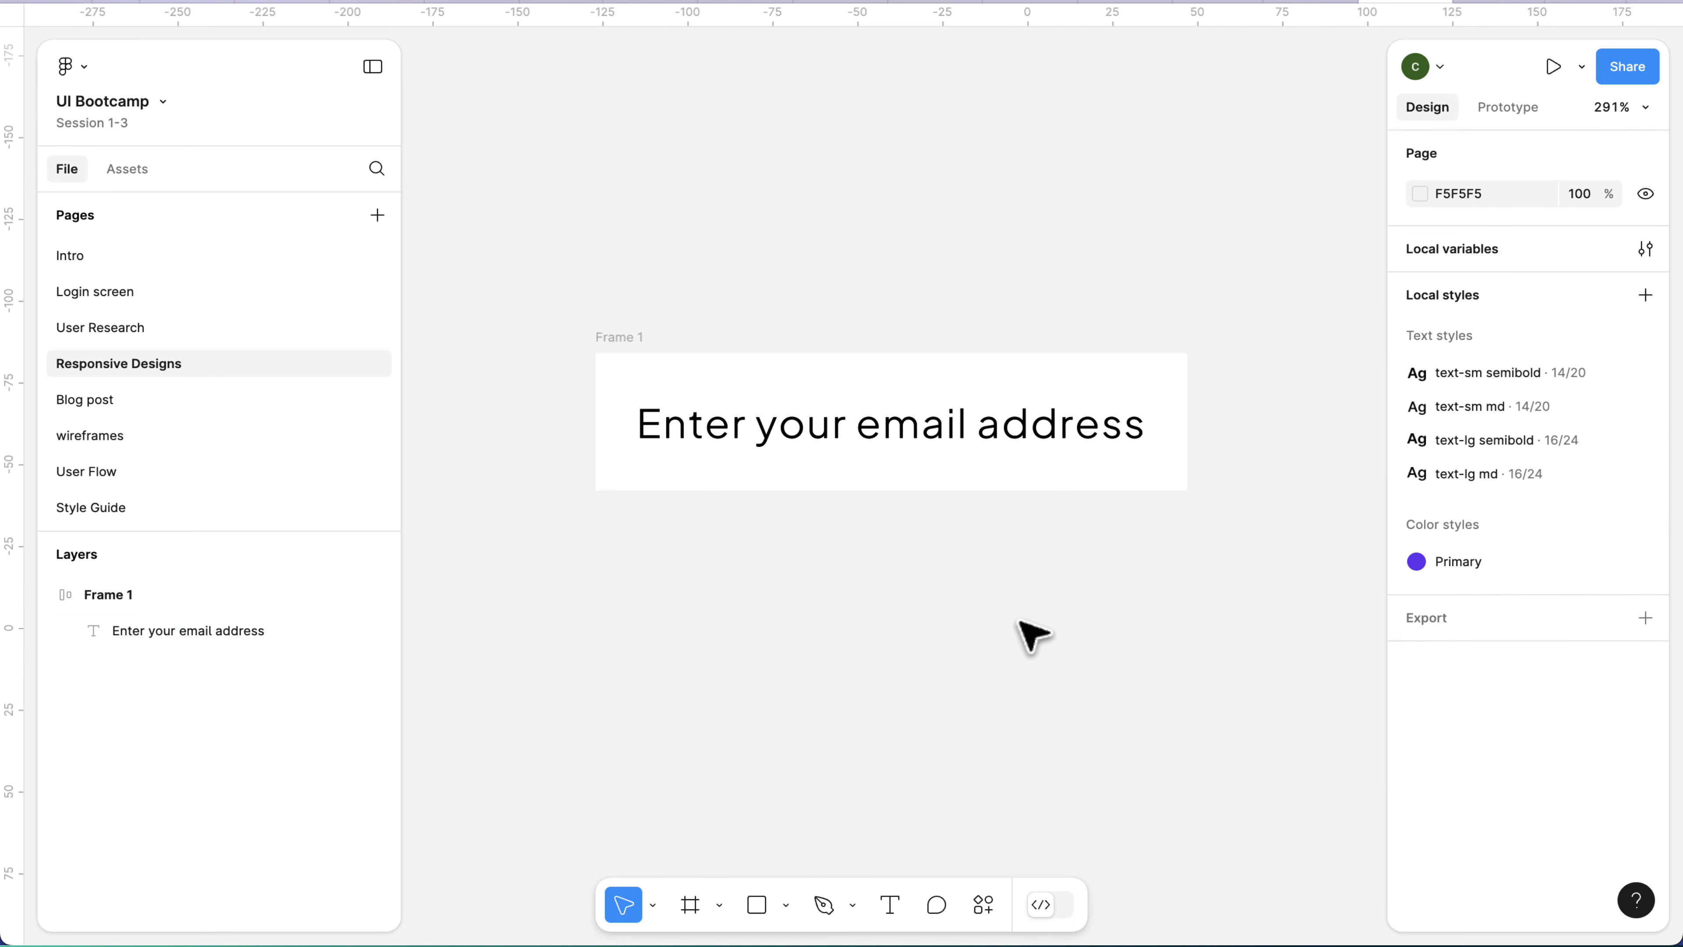
Delete the words "email address" from the frame's text and undo the deletion.
click(1080, 481)
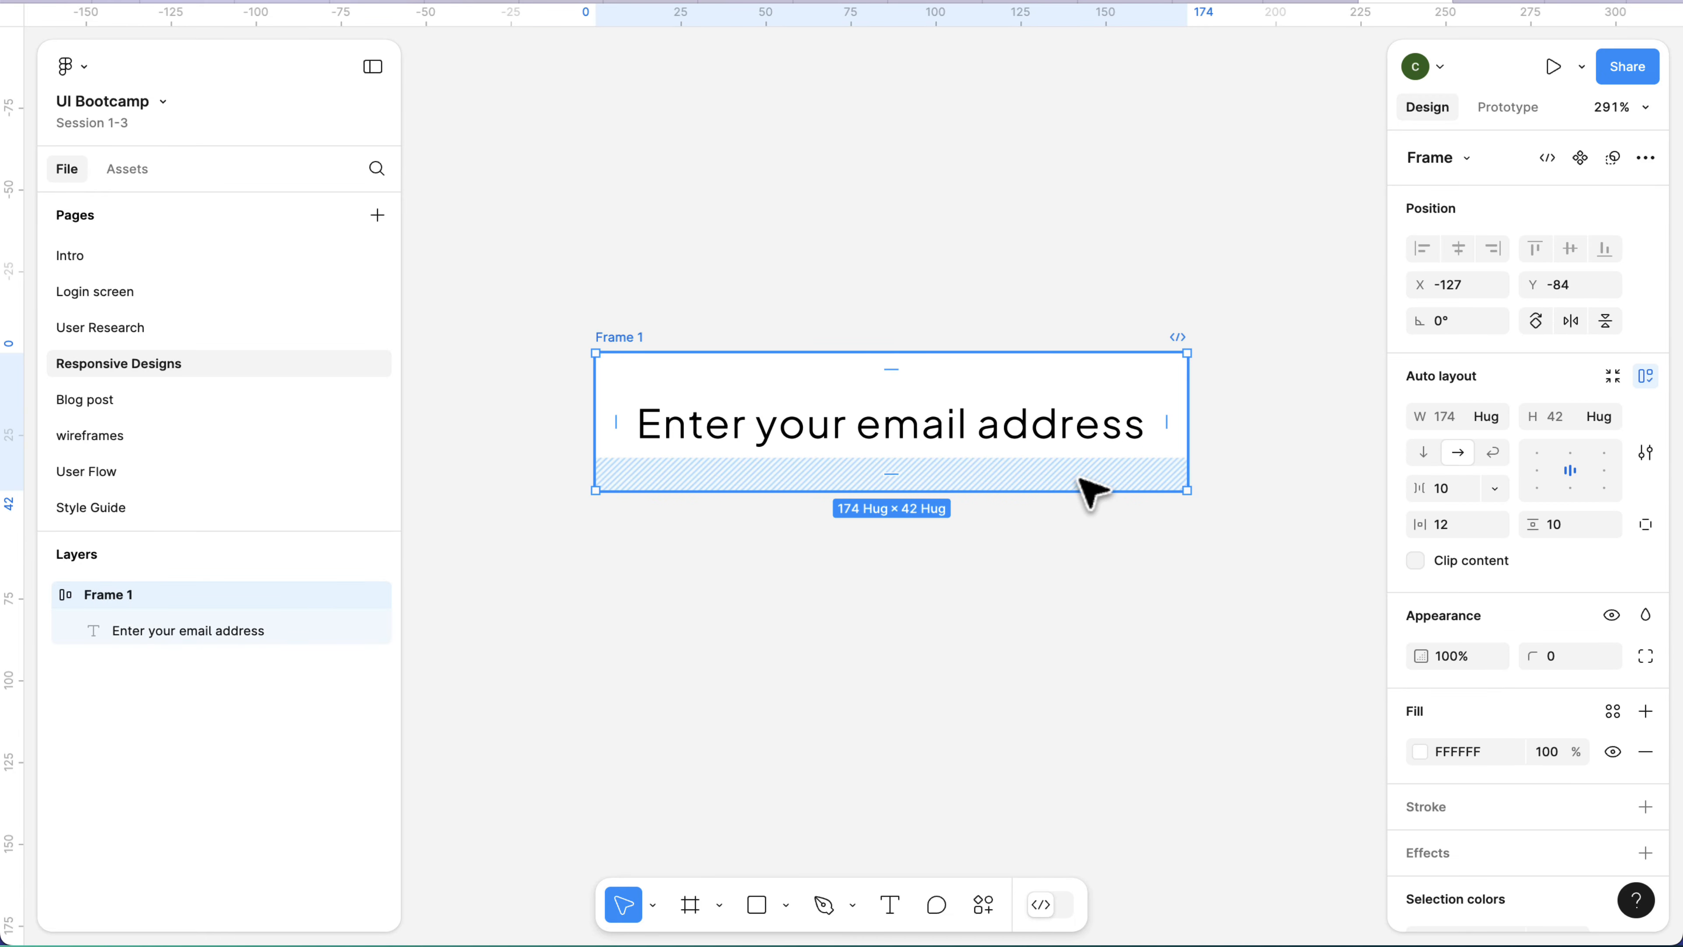
scroll(1087, 488, down, 2)
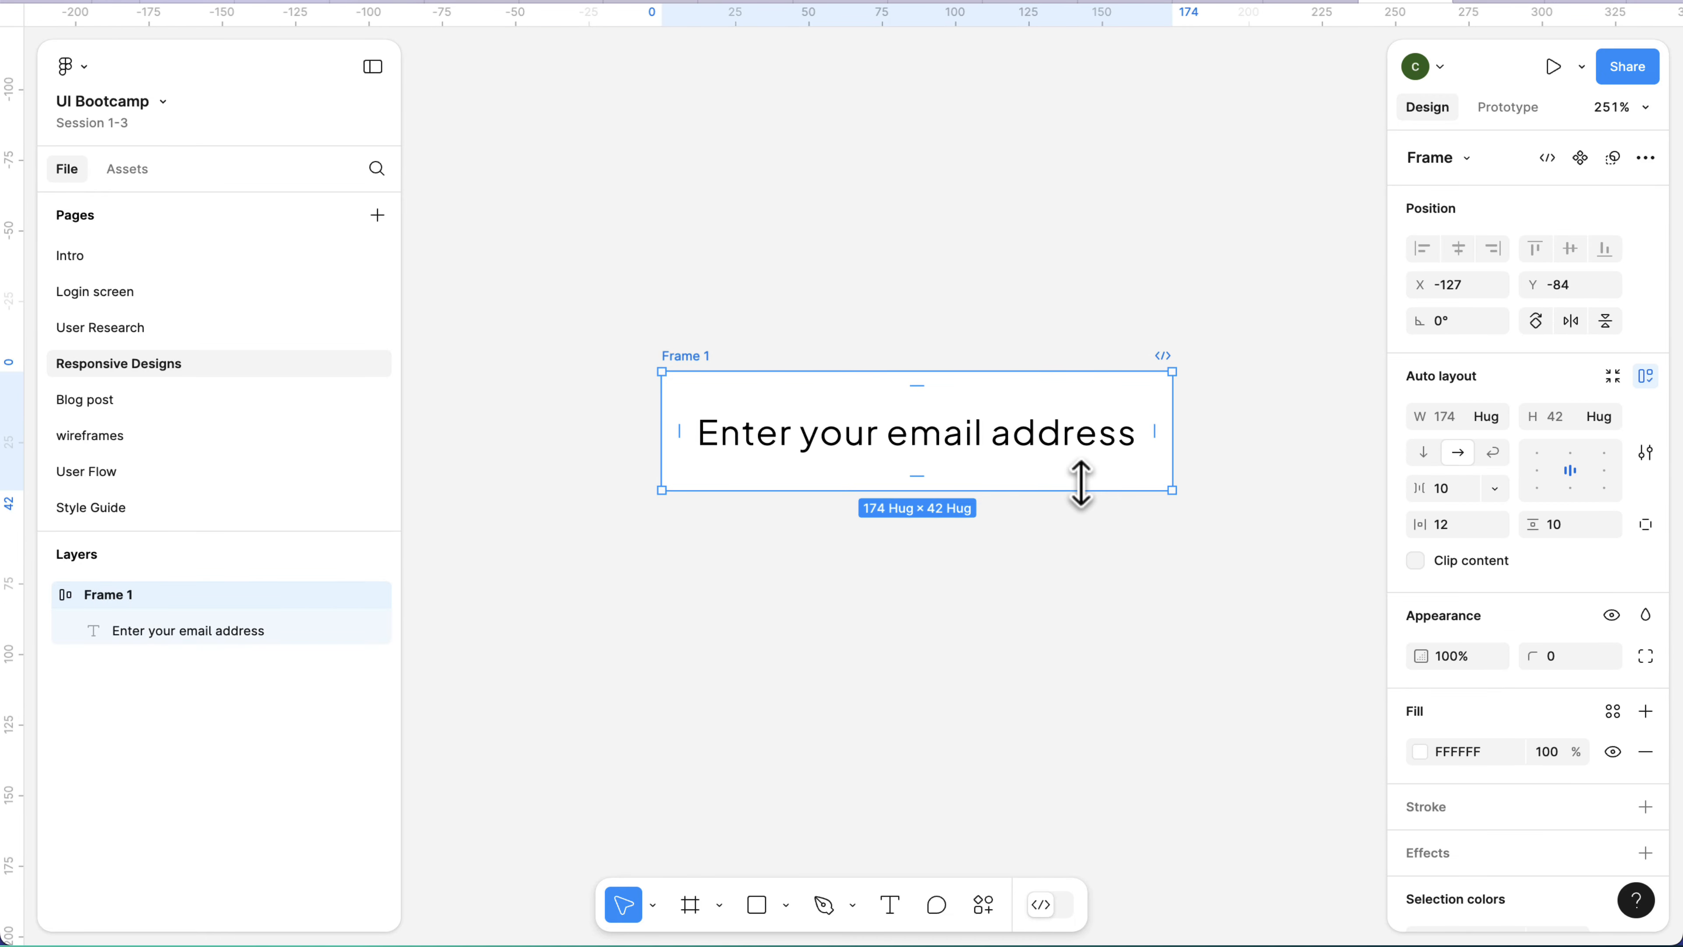
double_click(1073, 464)
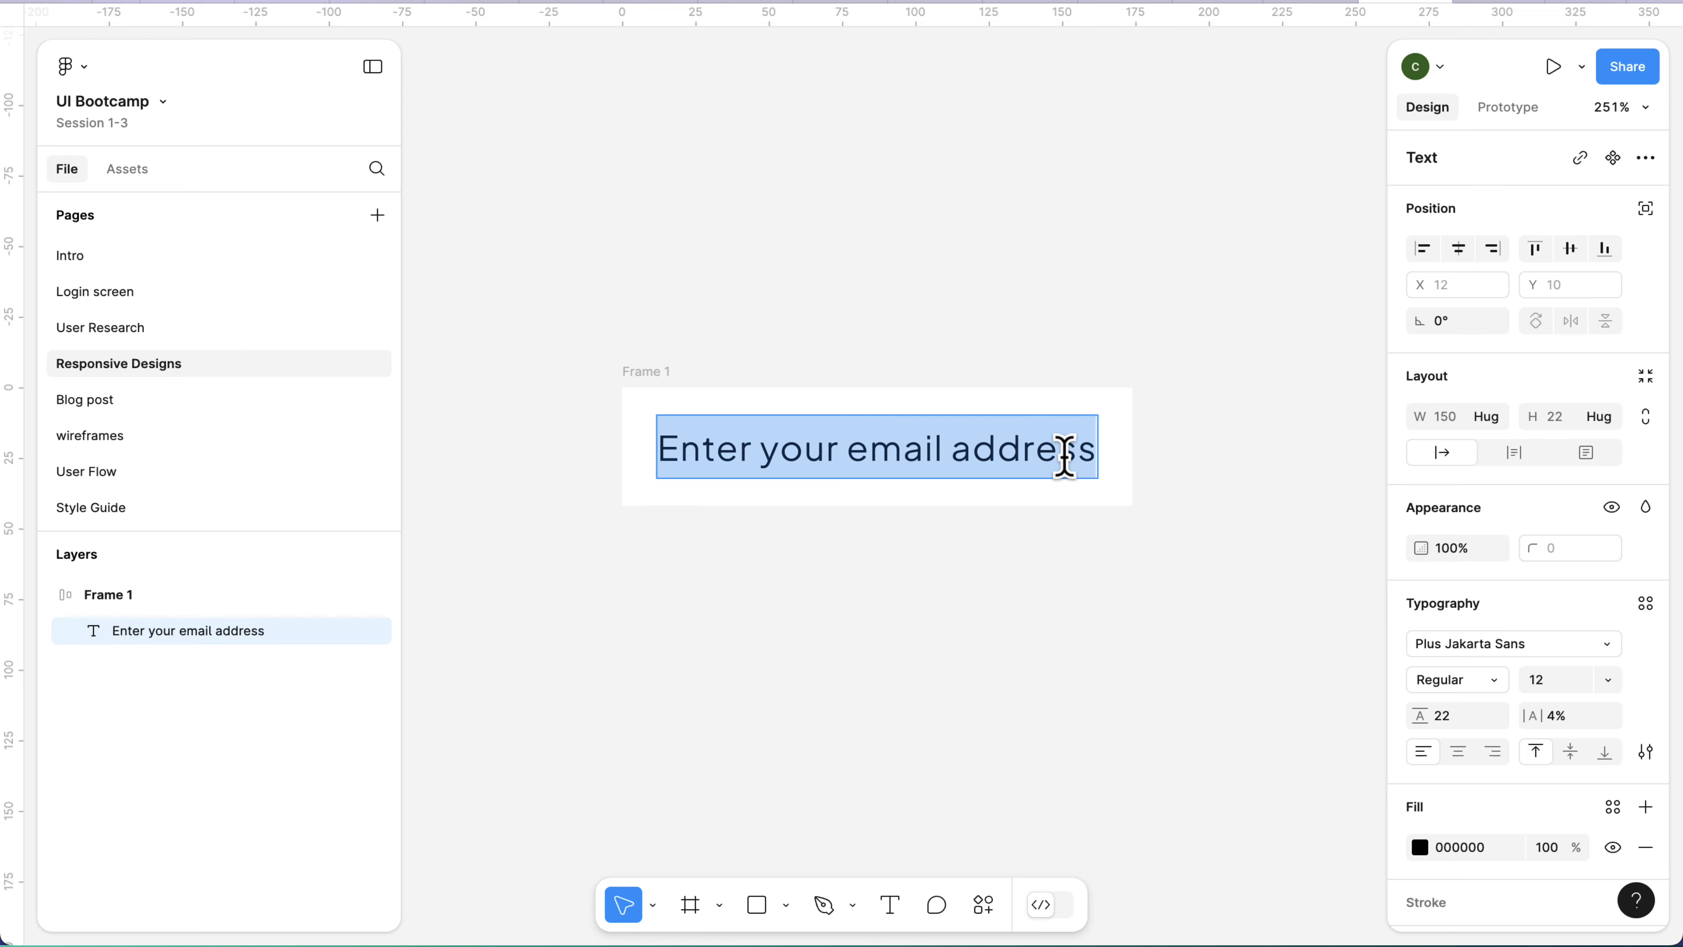
key(Right)
key(BackSpace)
key(BackSpace)
key(BackSpace)
key(BackSpace)
key(BackSpace)
key(BackSpace)
key(BackSpace)
key(BackSpace)
key(BackSpace)
key(BackSpace)
key(BackSpace)
key(BackSpace)
key(BackSpace)
key(BackSpace)
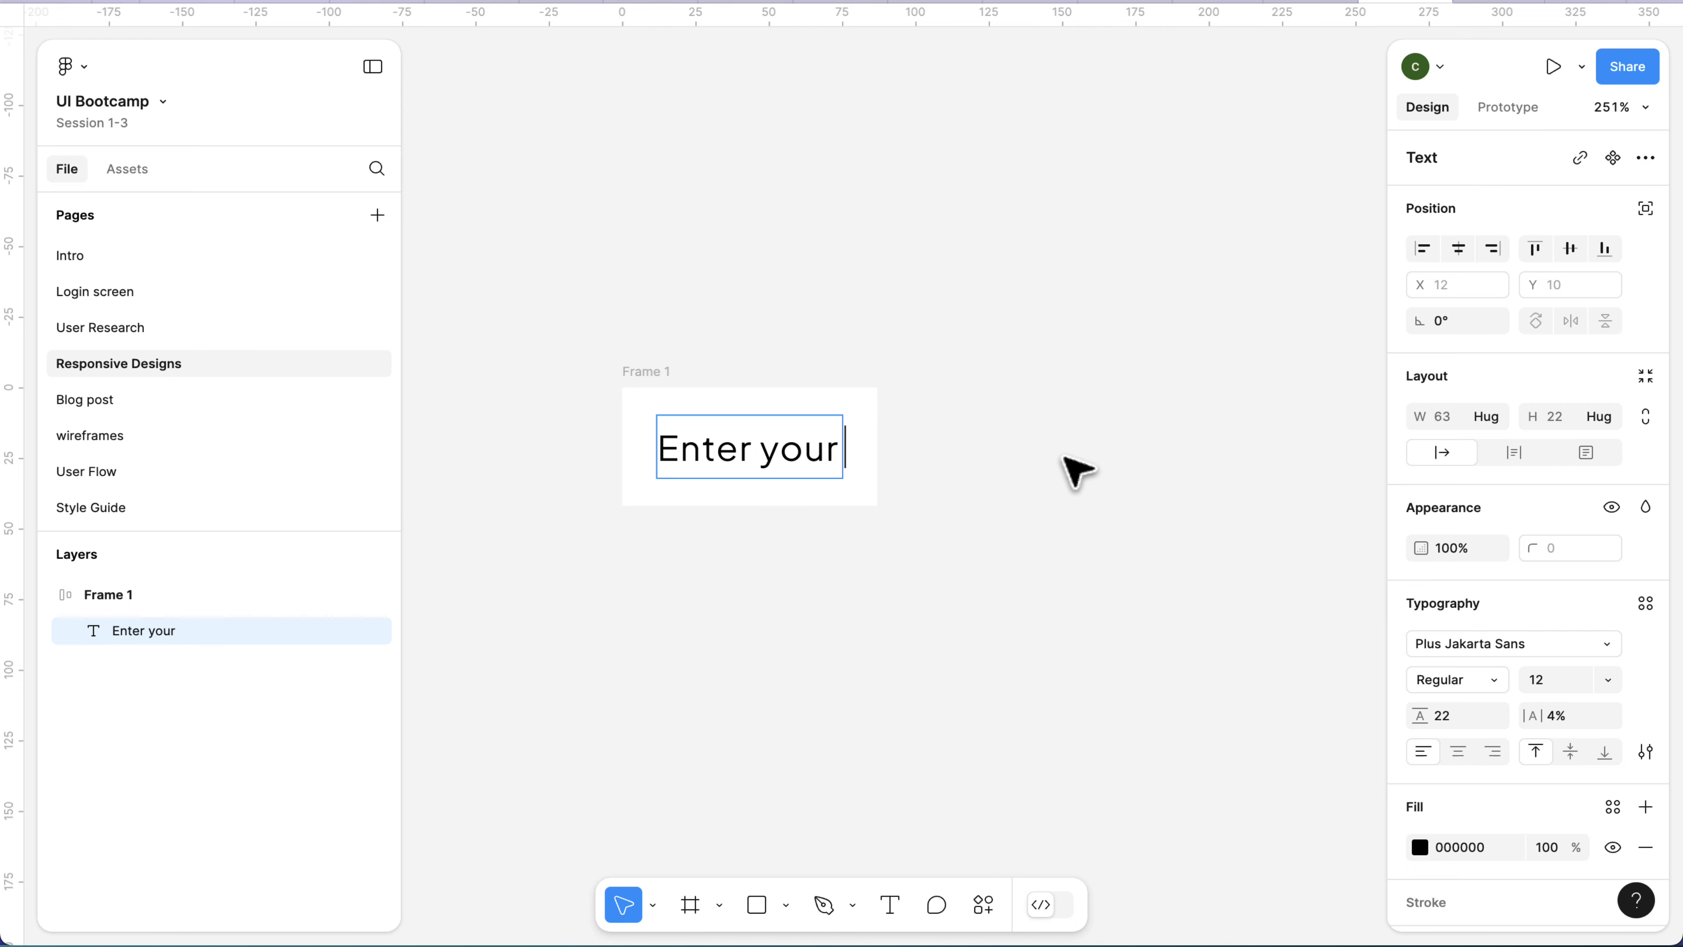
key(ctrl+z)
key(Escape)
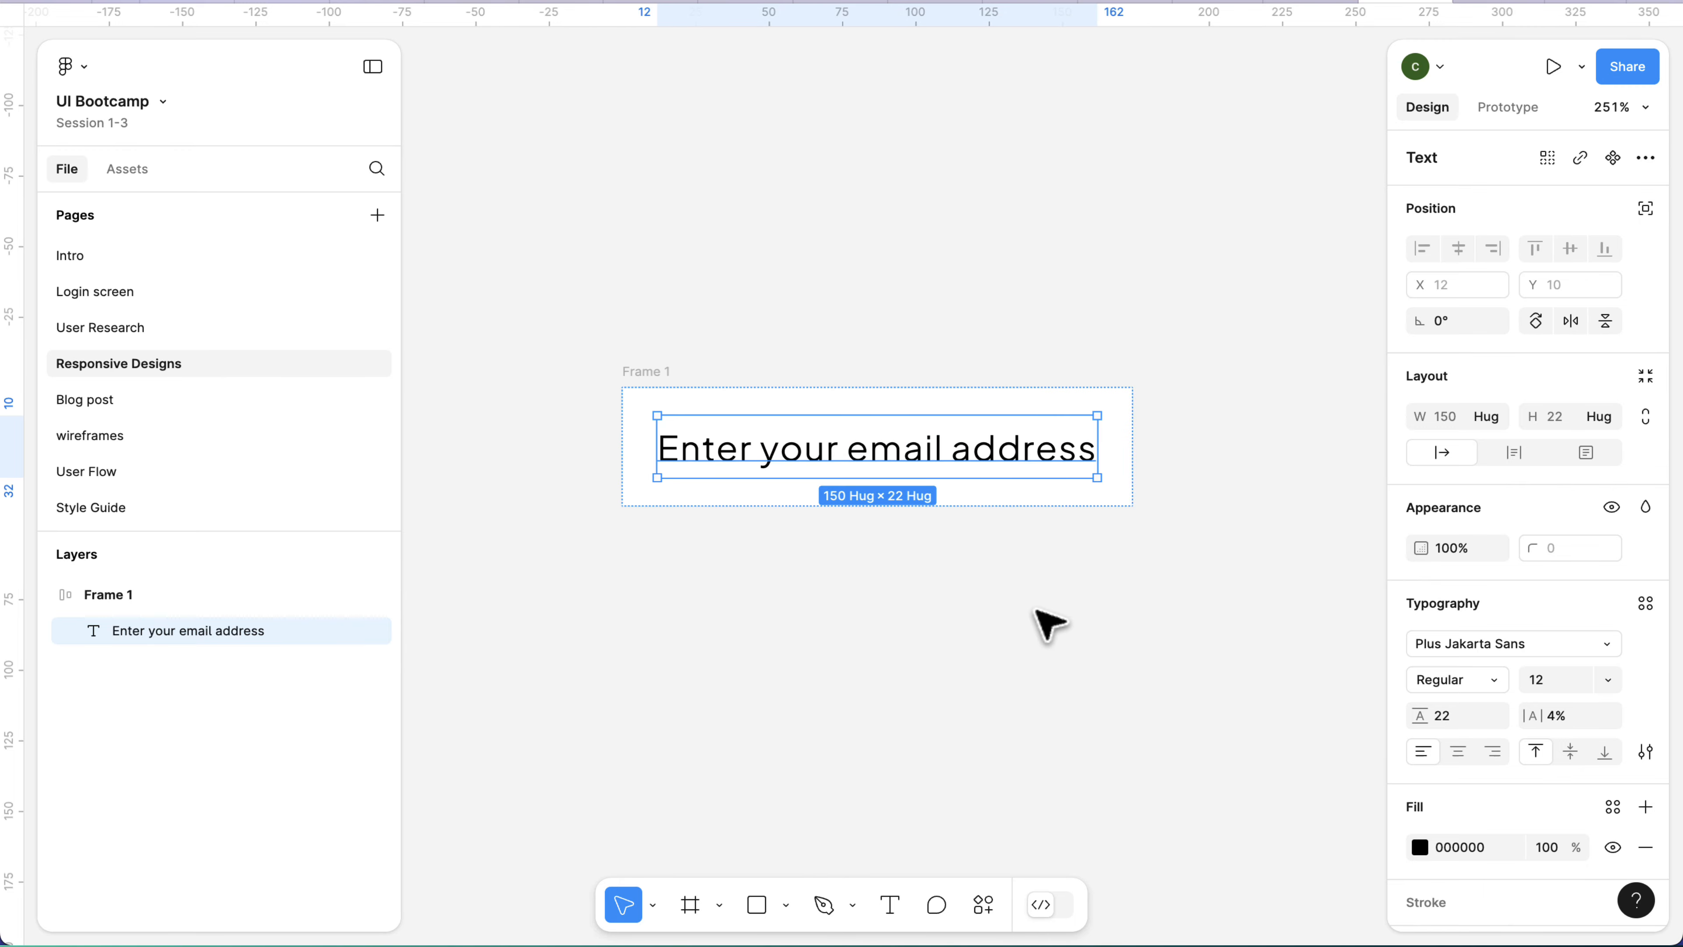
Rename the auto layout frame as "input".
scroll(1051, 623, up, 5)
scroll(1051, 623, down, 3)
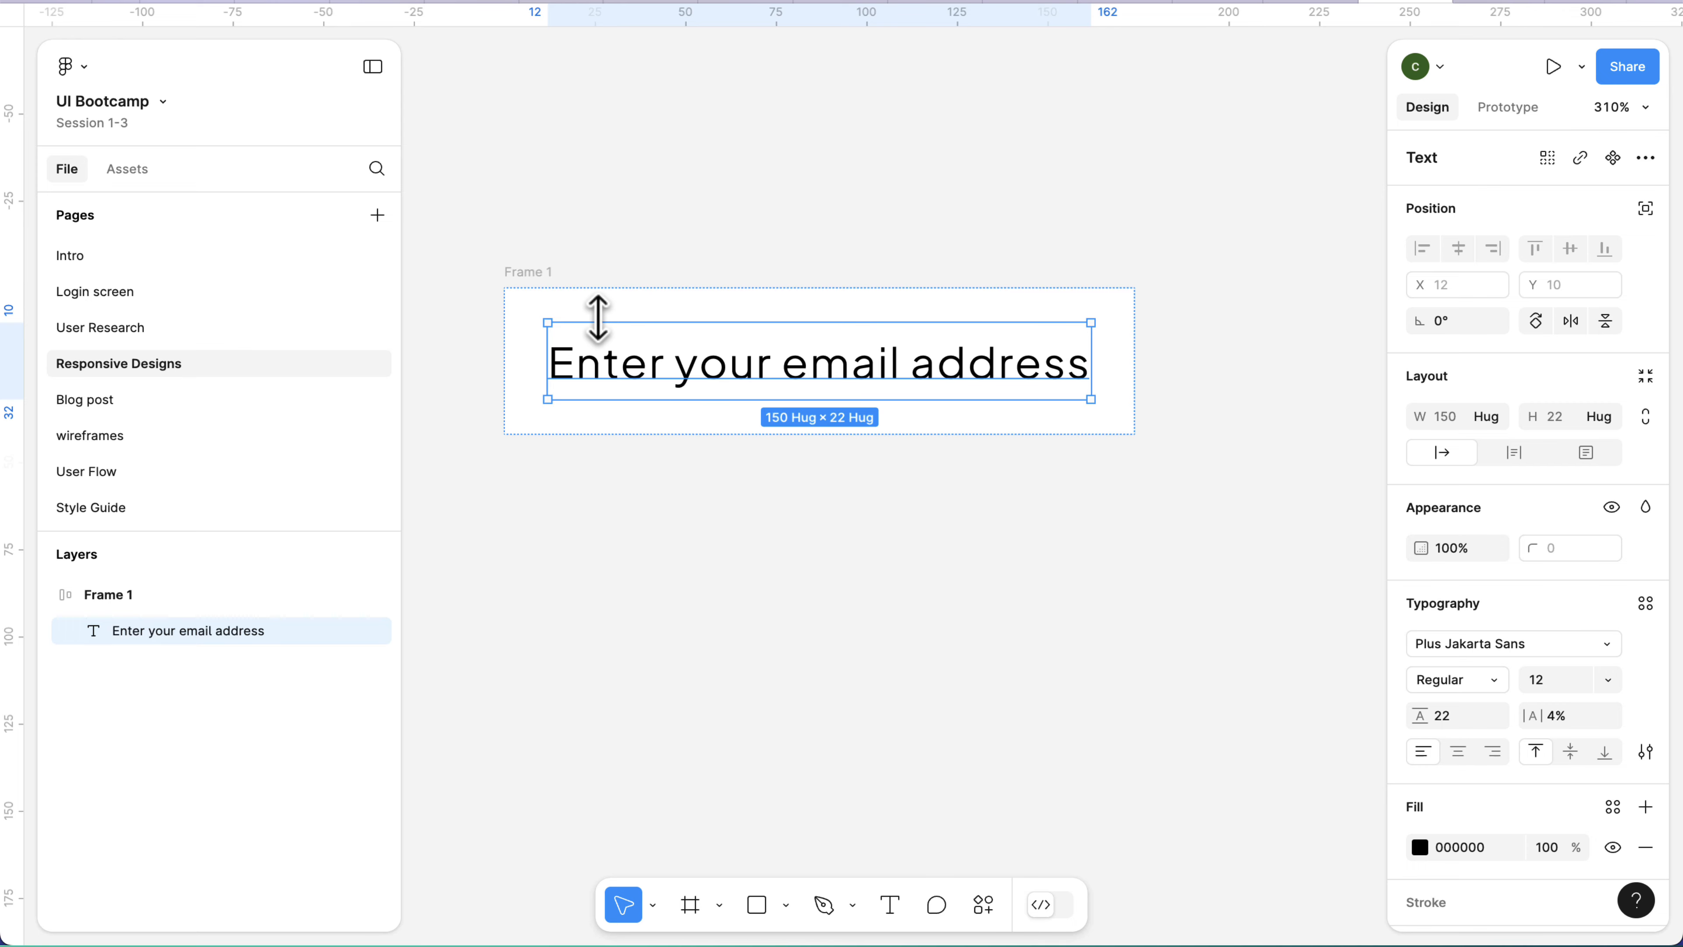
double_click(535, 272)
text(in)
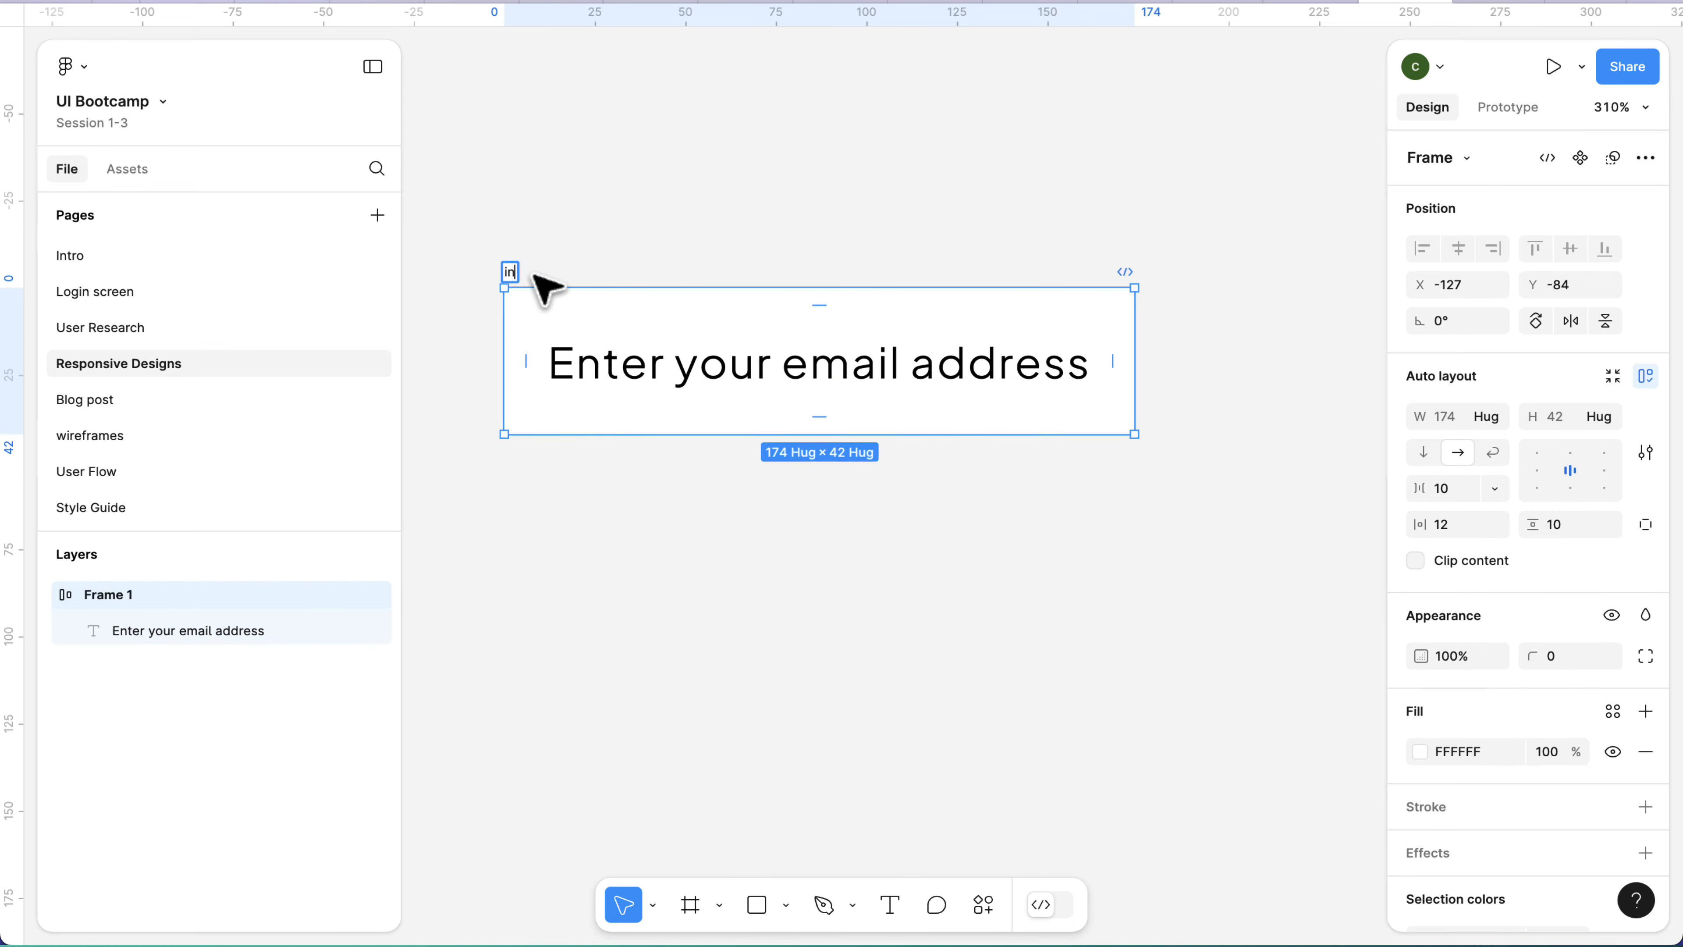
text(put)
key(Return)
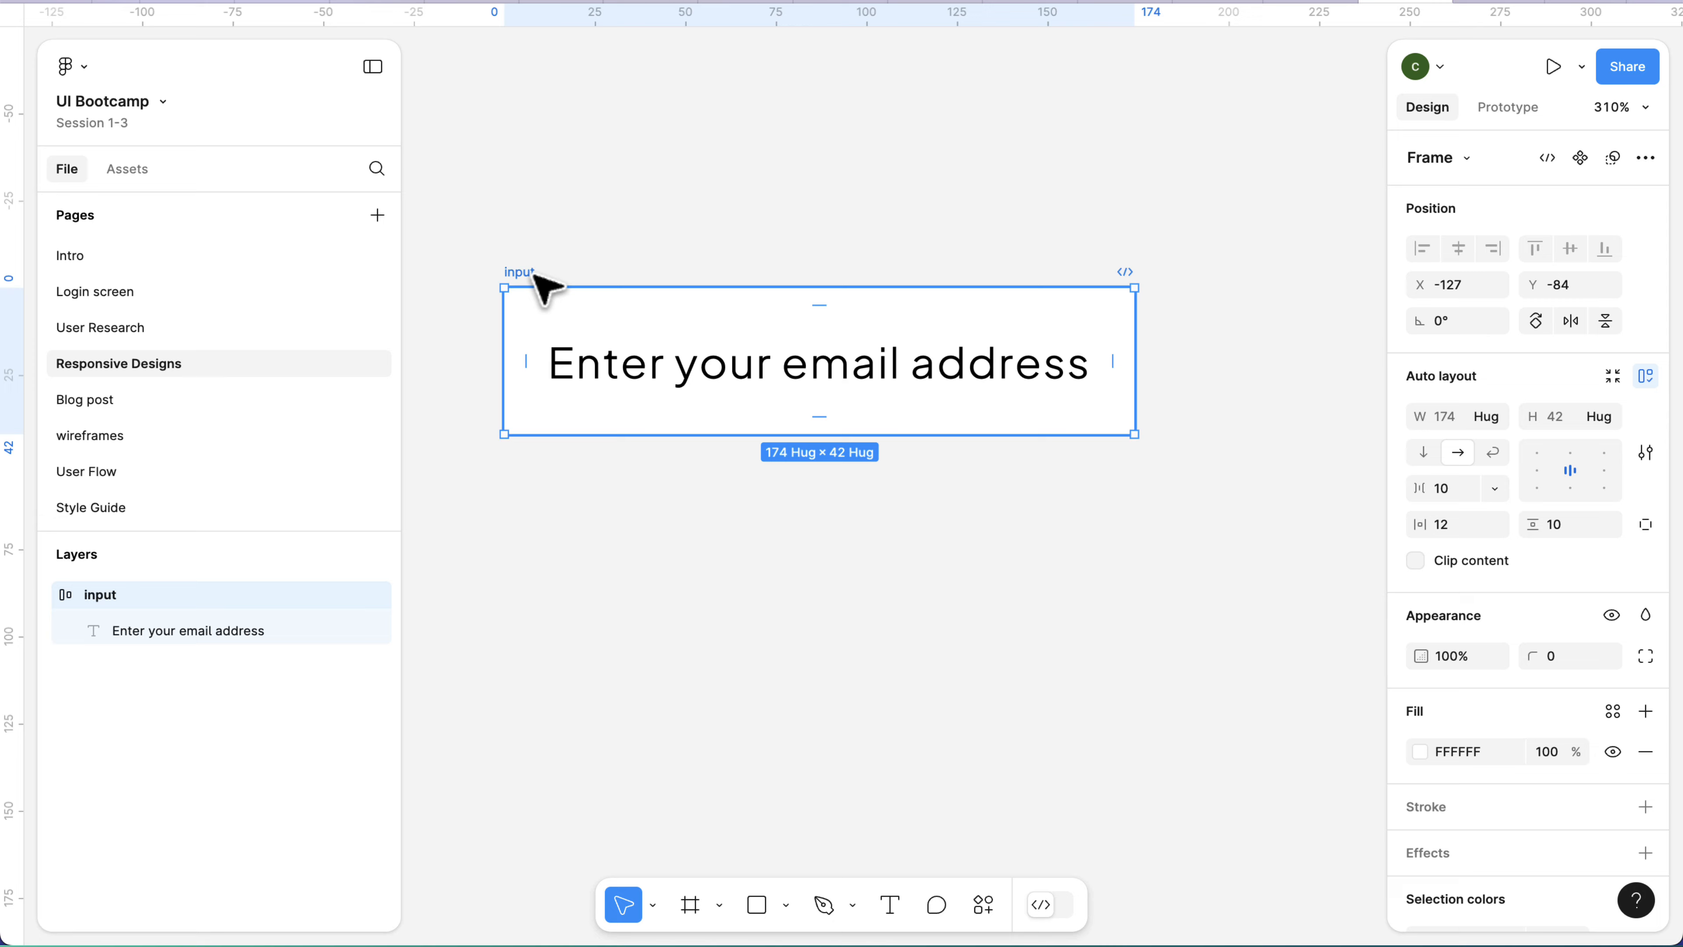
Change the fill of the "Enter your email address" text to light grey B0B0B0.
scroll(1438, 756, down, 1)
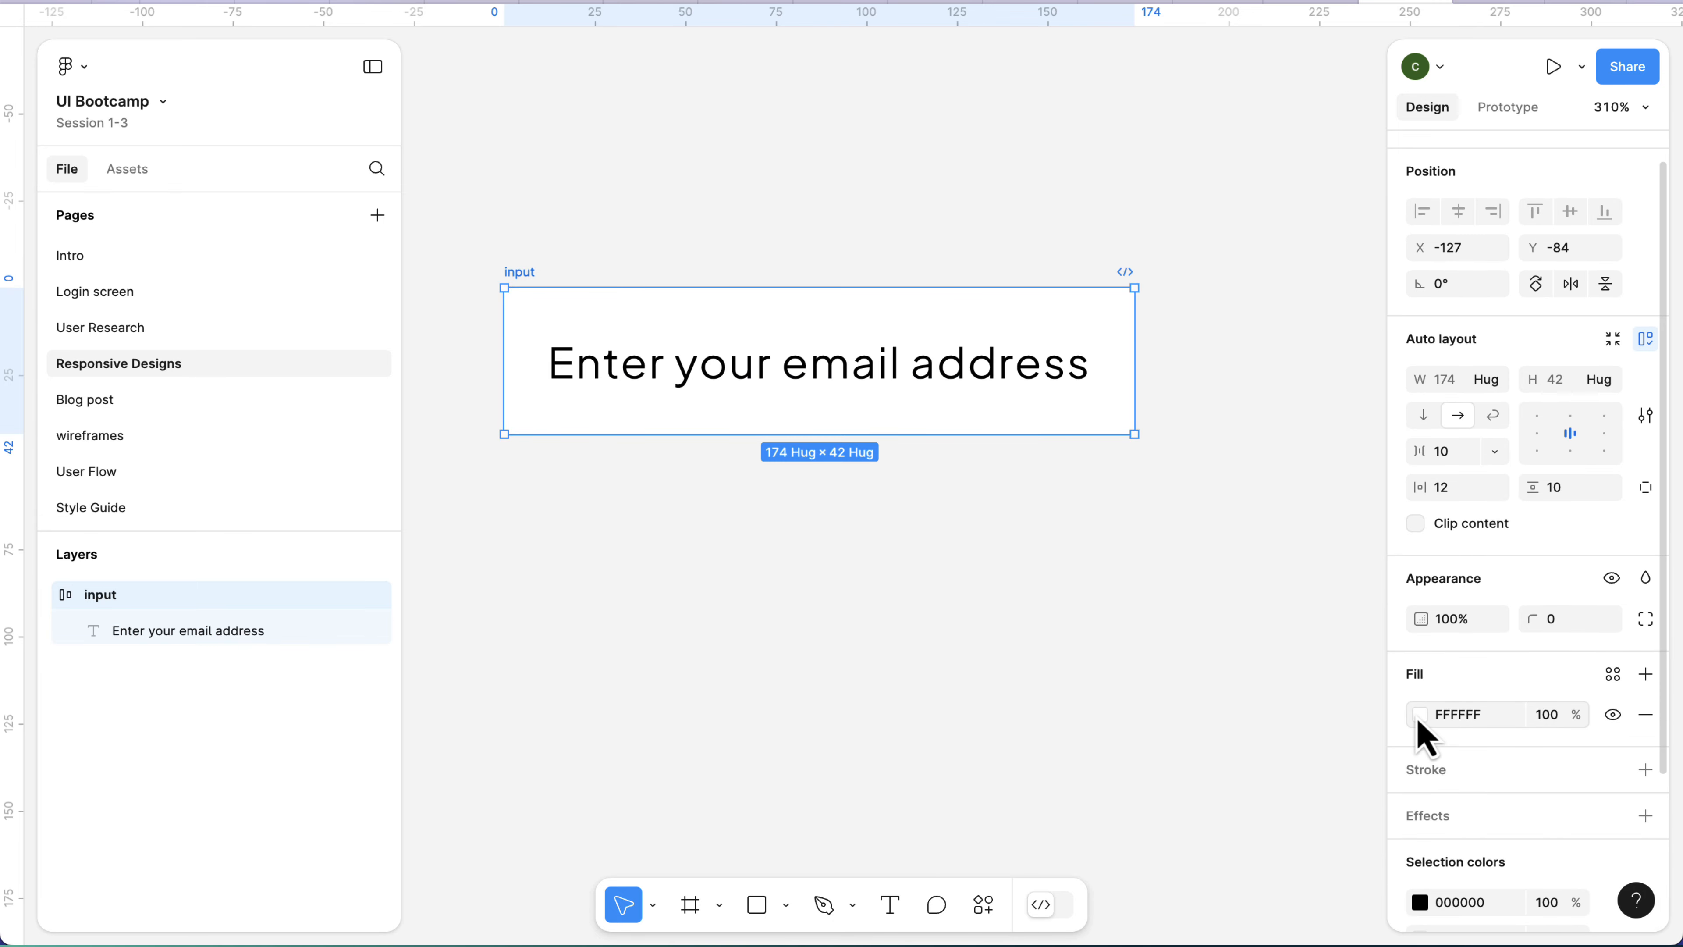
click(1014, 395)
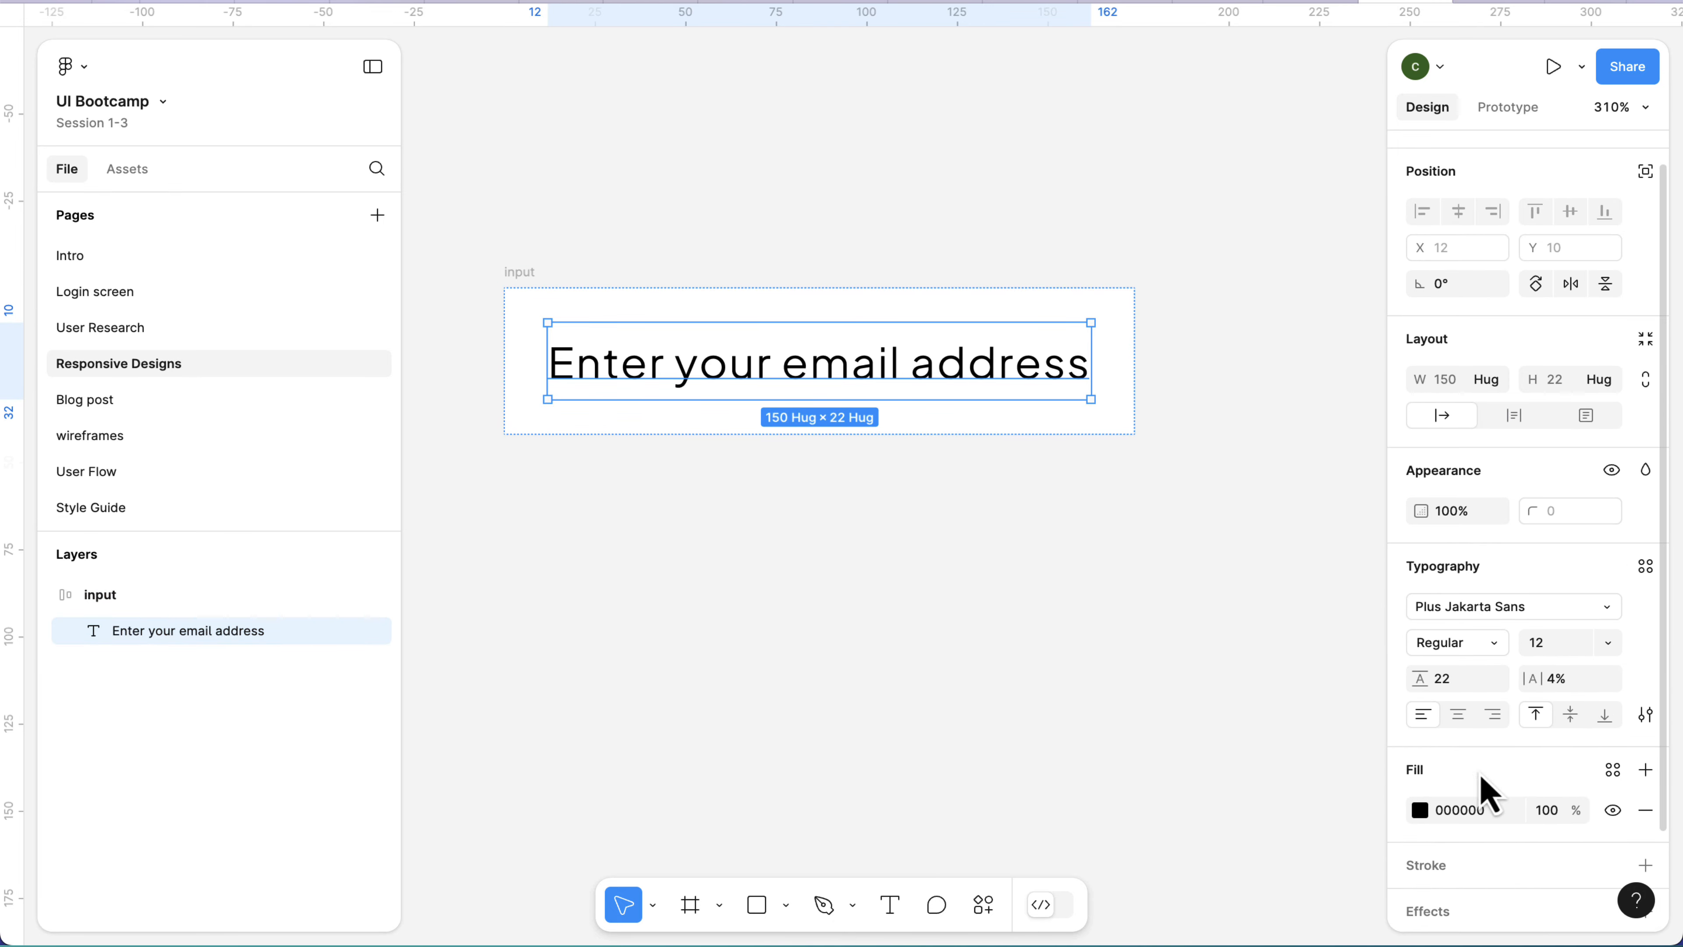
click(1420, 812)
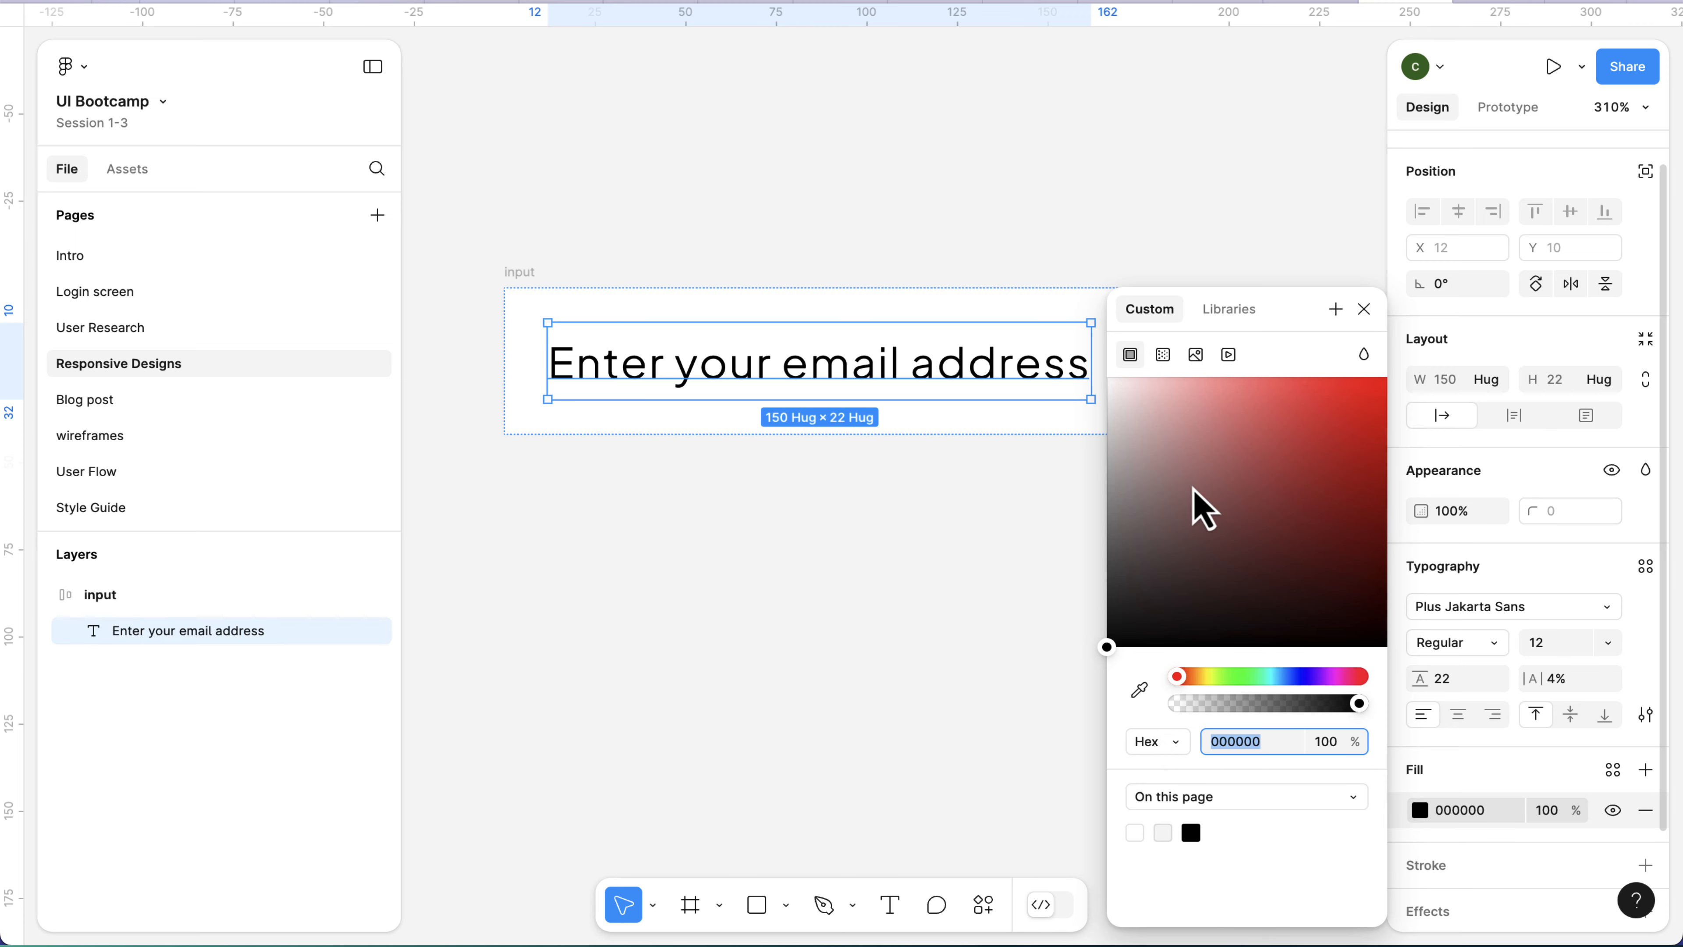
click(1116, 465)
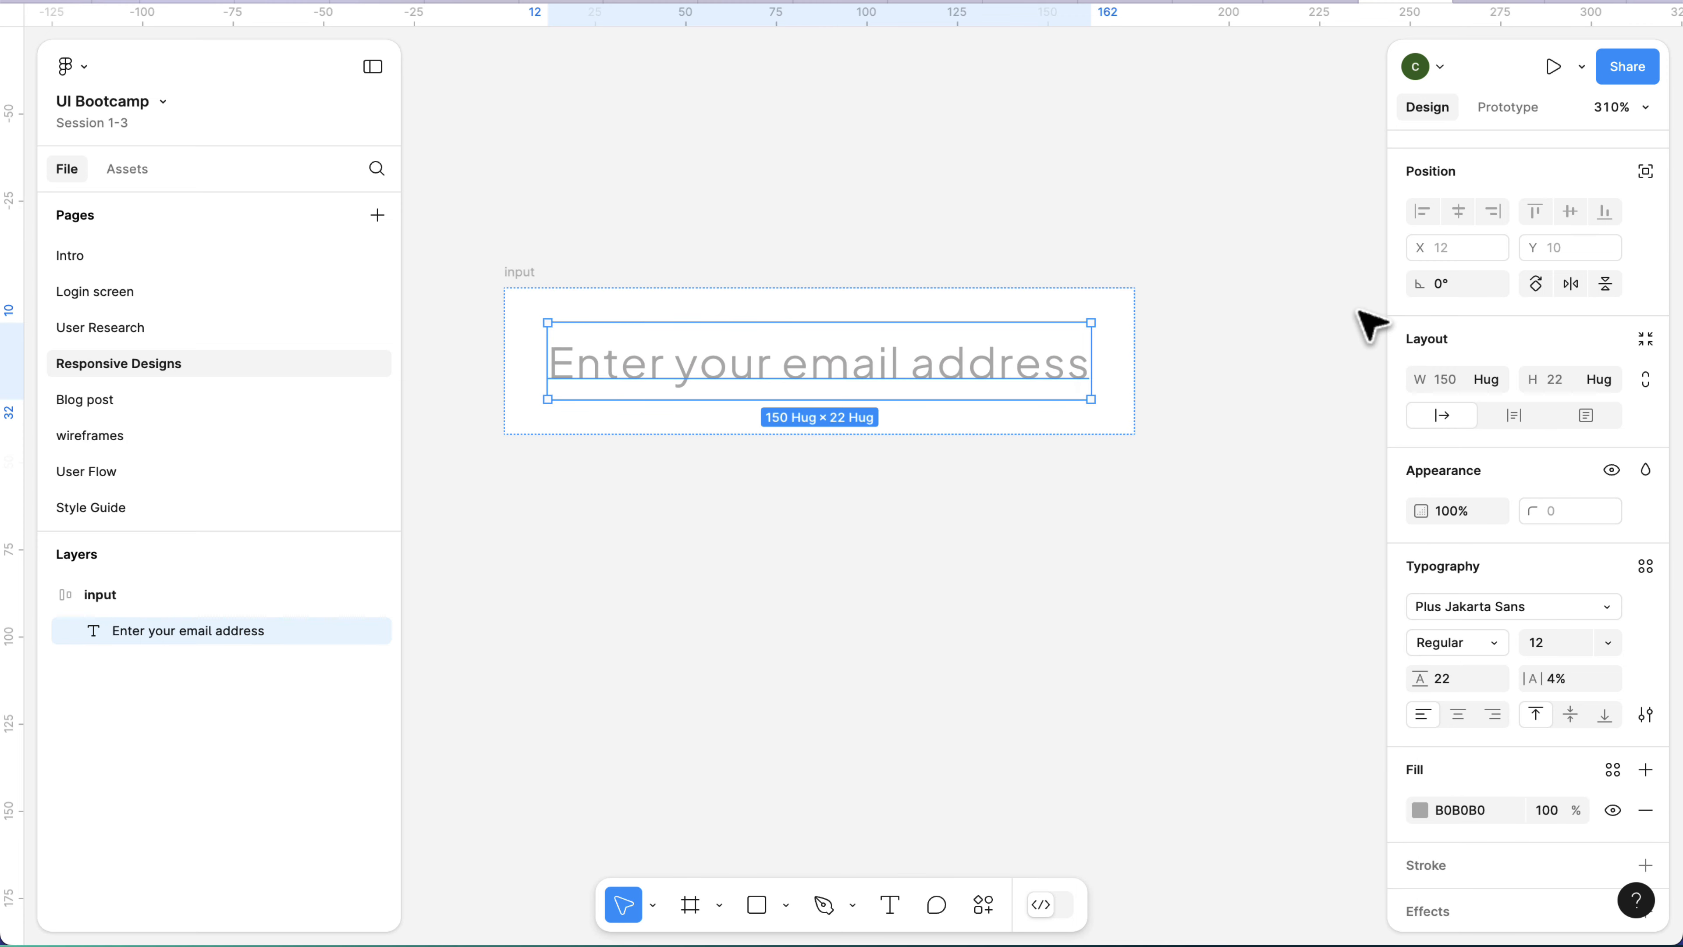
click(1364, 309)
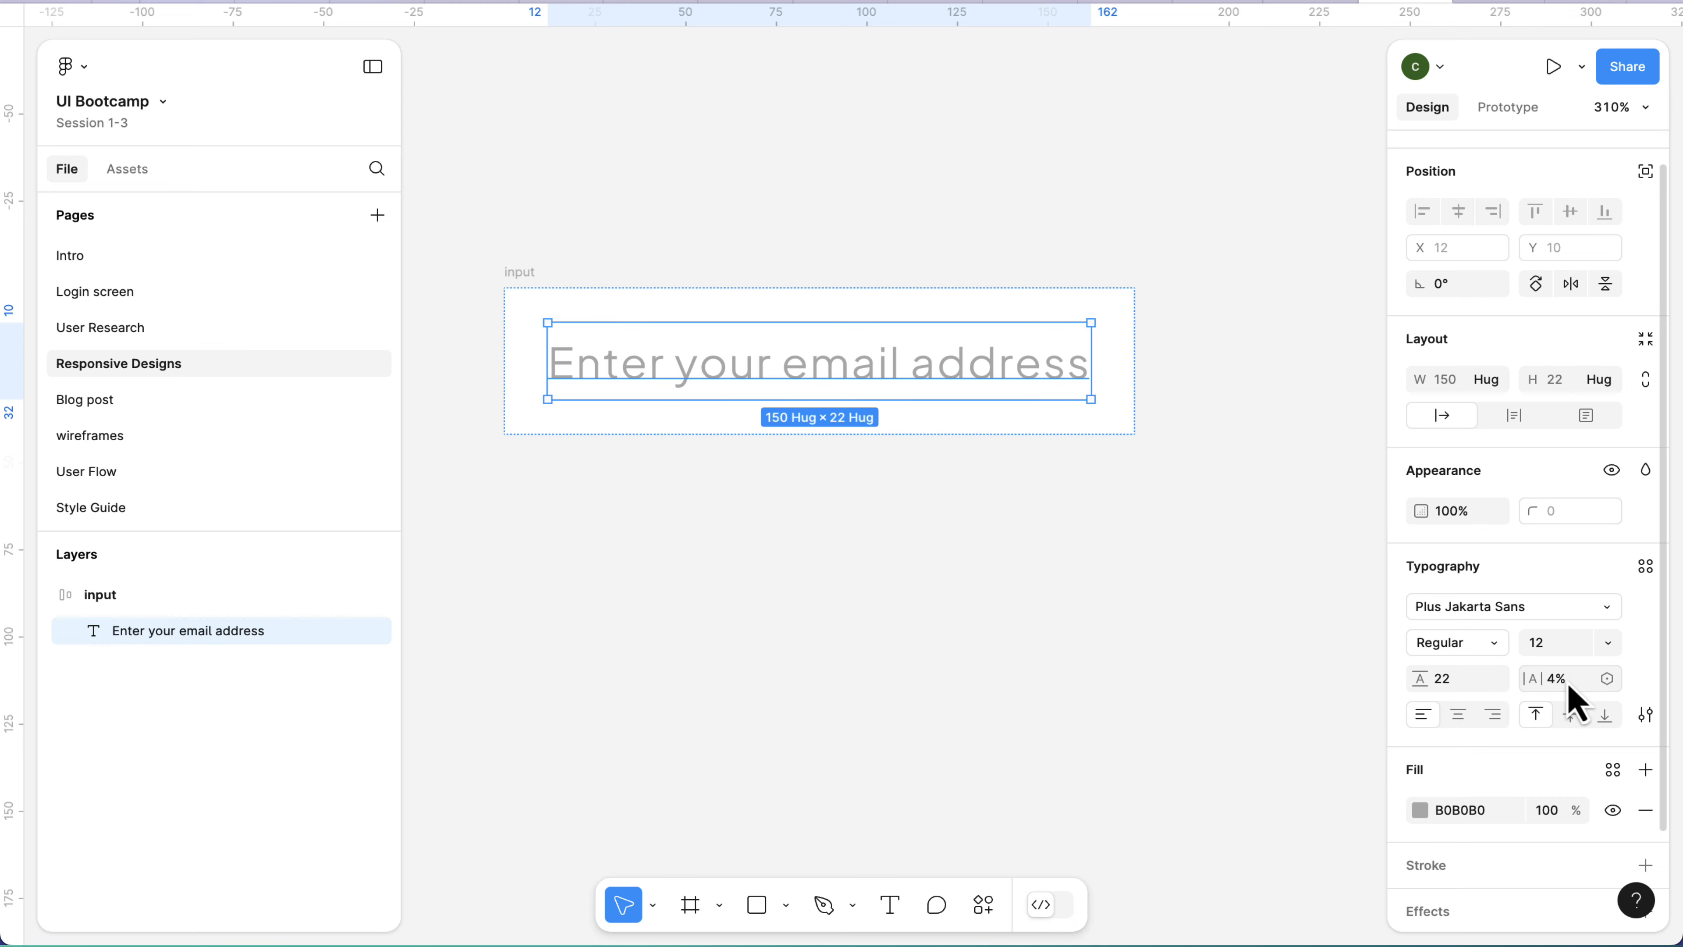
Set the letter spacing of the "Enter your email address" text to 0%.
text(0)
key(Return)
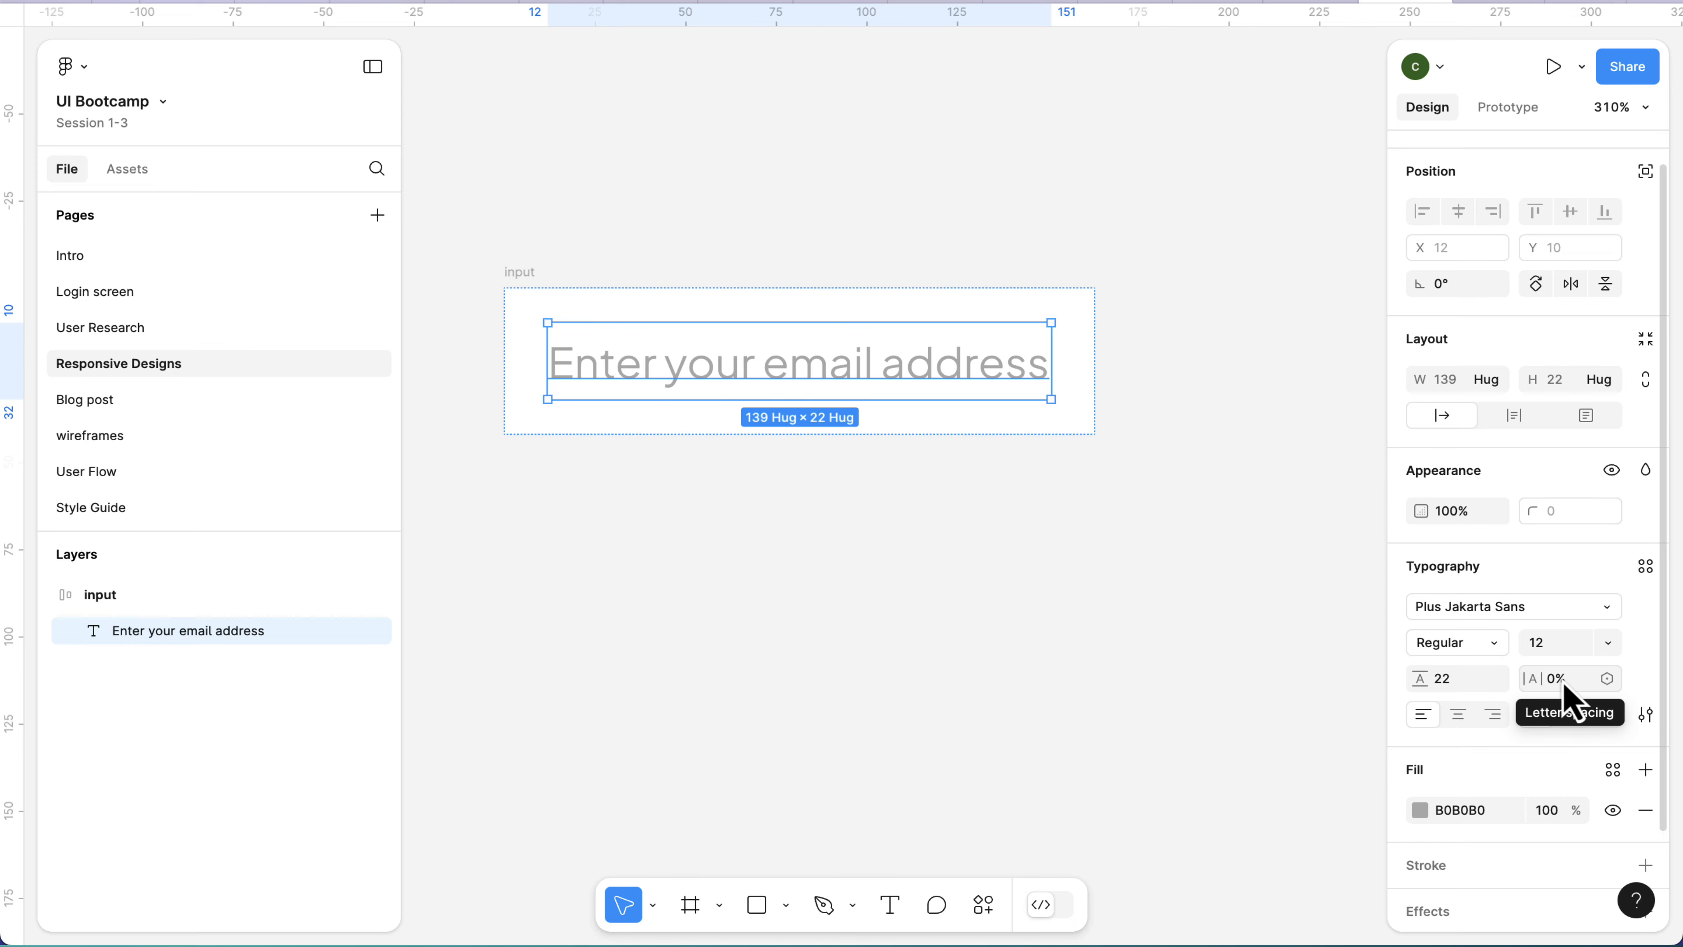
Set the font weight of the "Enter your email address" text to Light.
click(1444, 651)
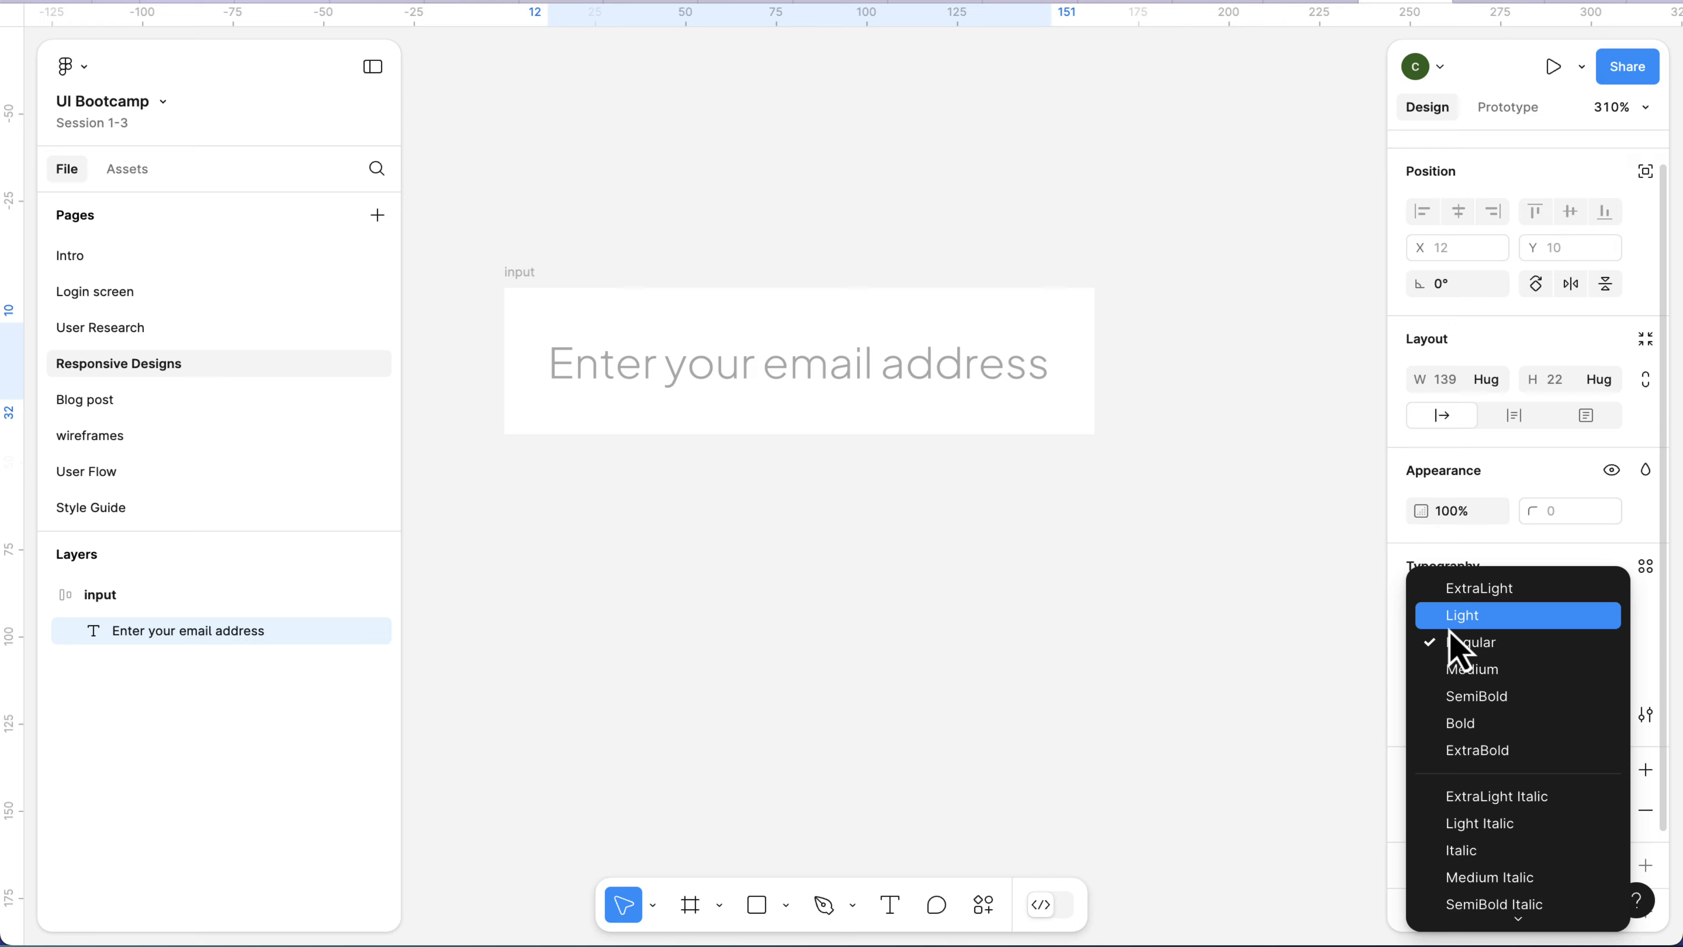
click(1451, 620)
scroll(935, 534, down, 1)
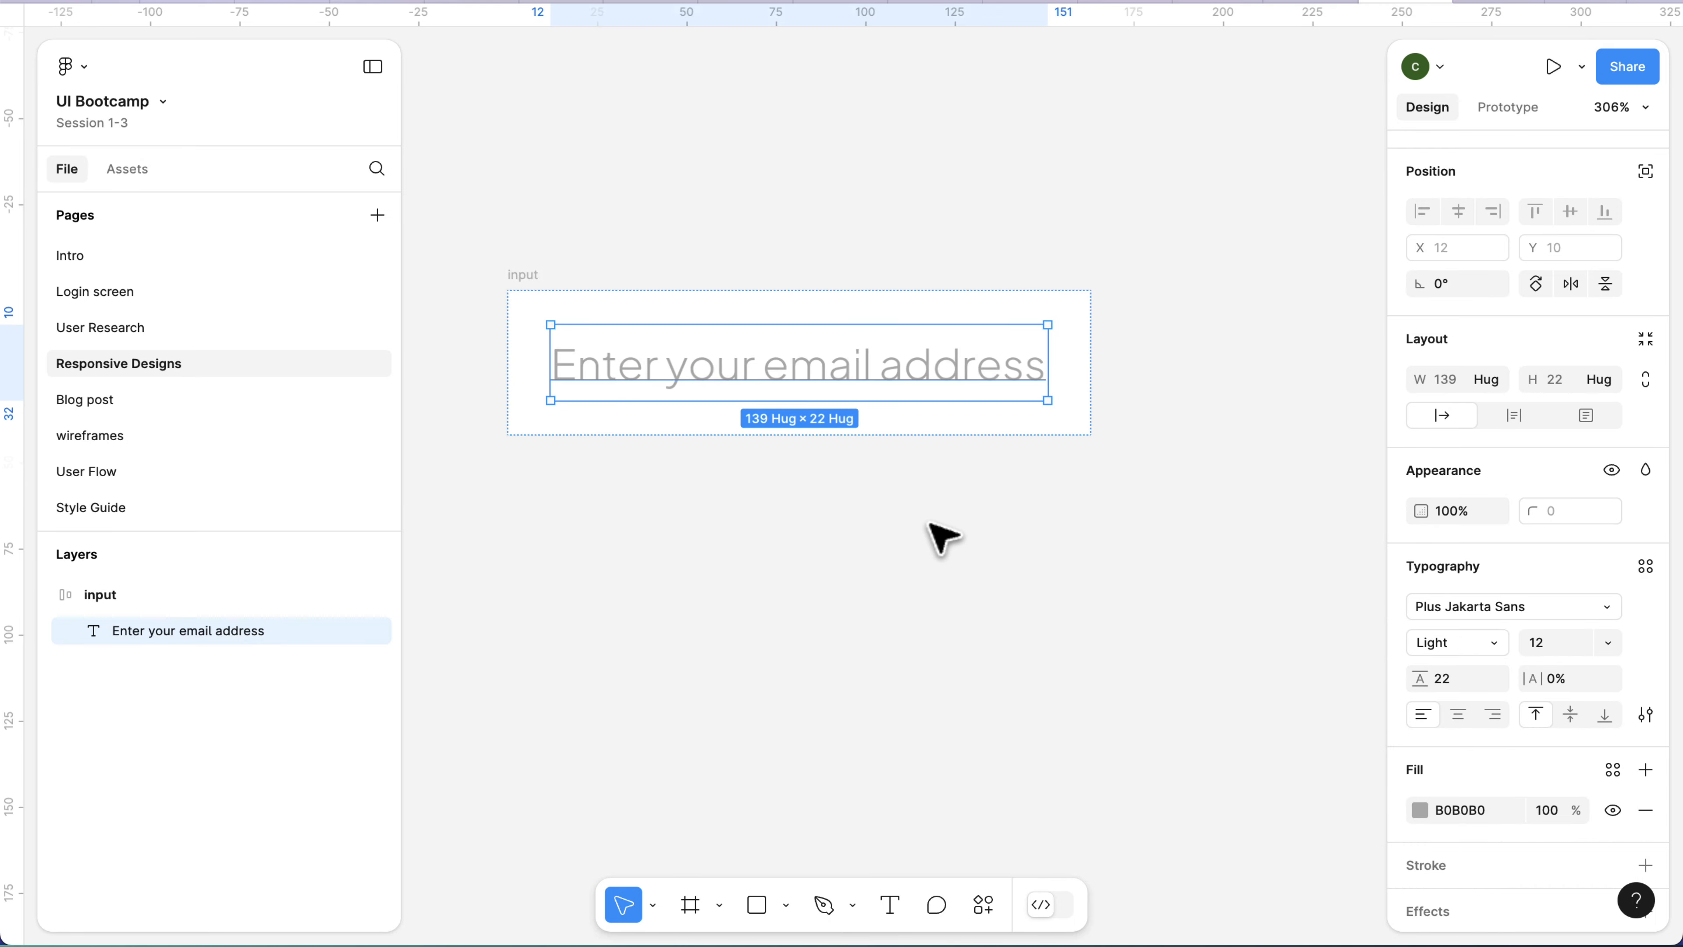
scroll(939, 538, down, 5)
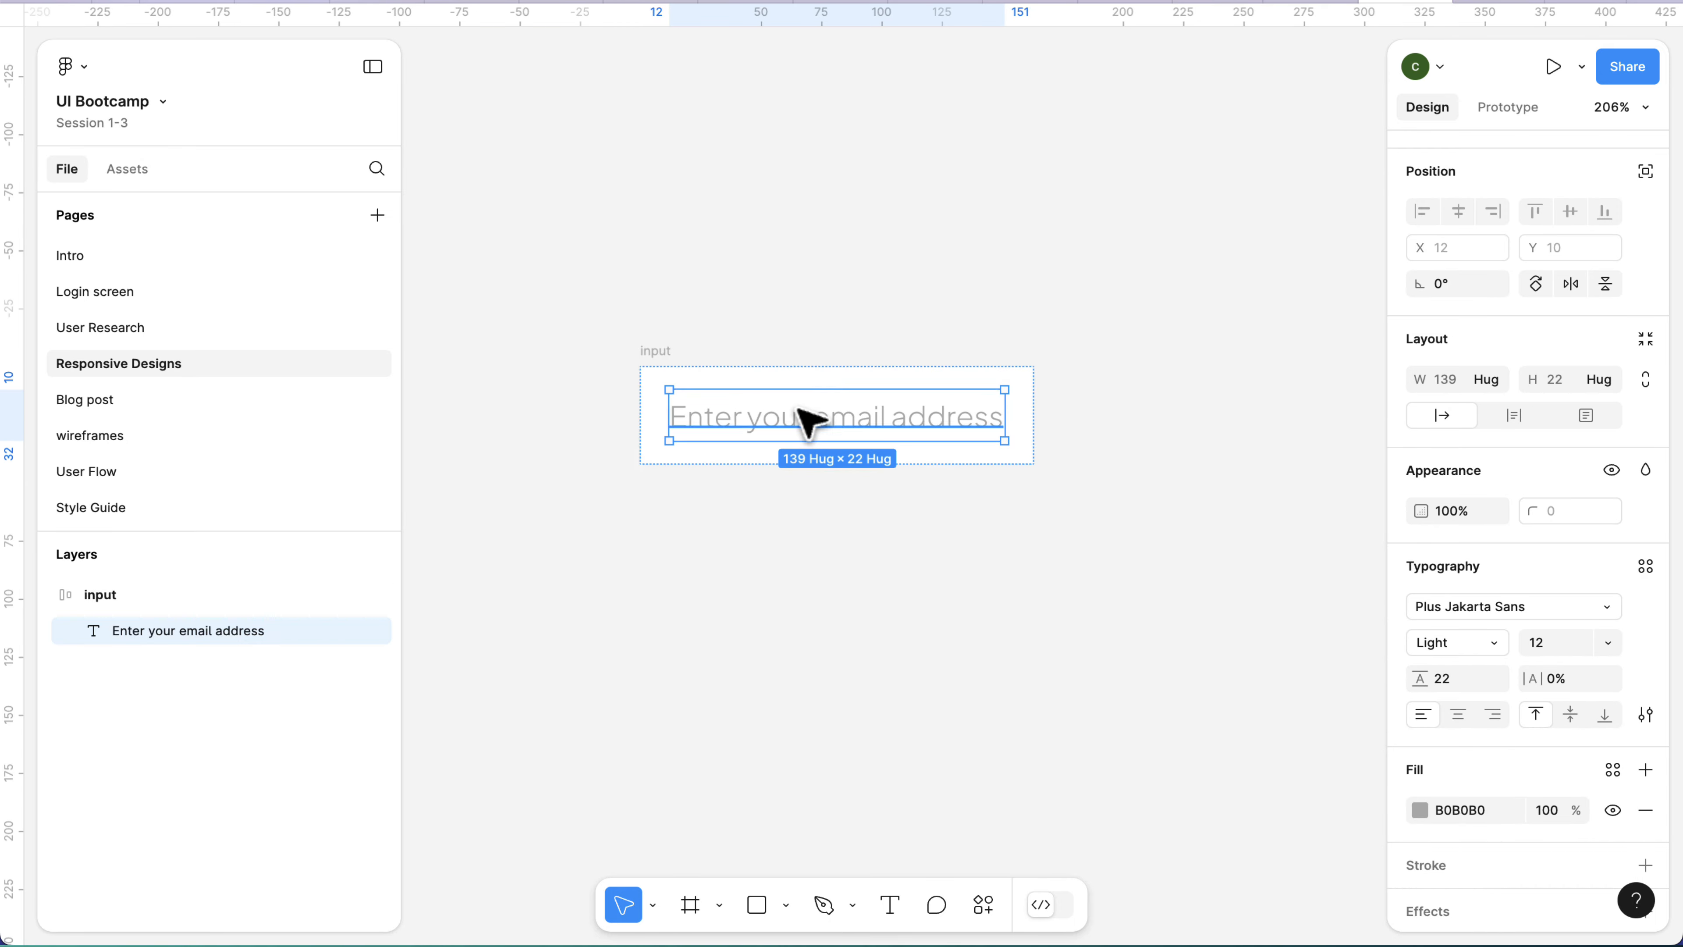
Insert the mdi:eye component from the Login screen local assets into the input frame, after the text.
click(660, 354)
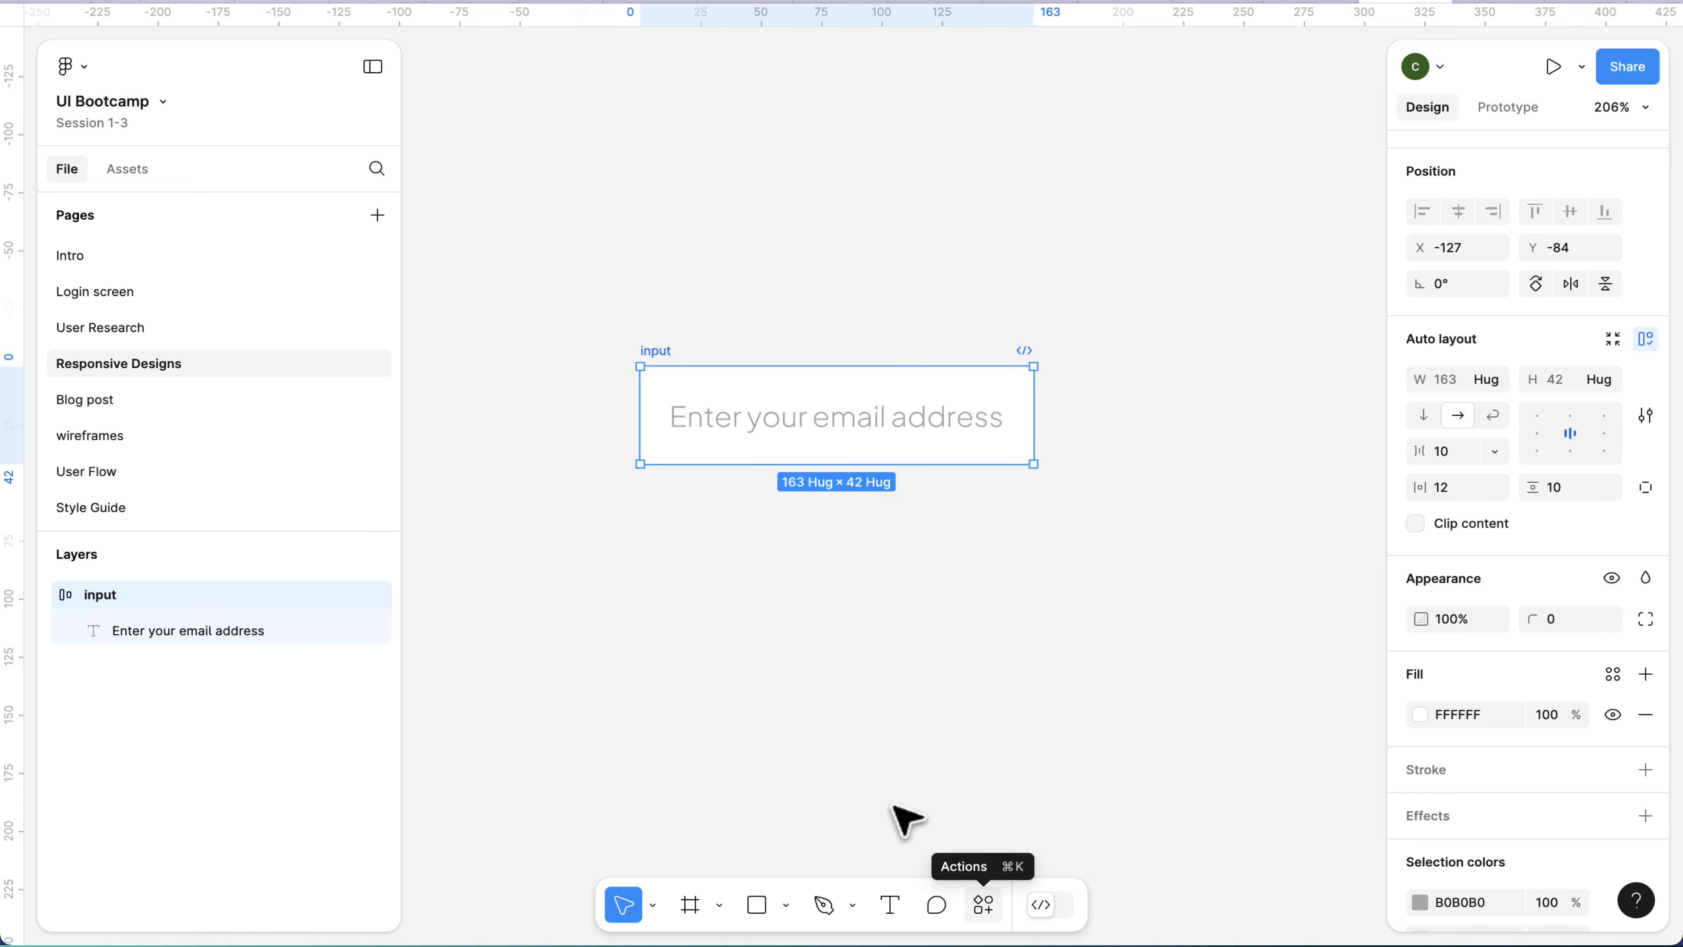
click(127, 169)
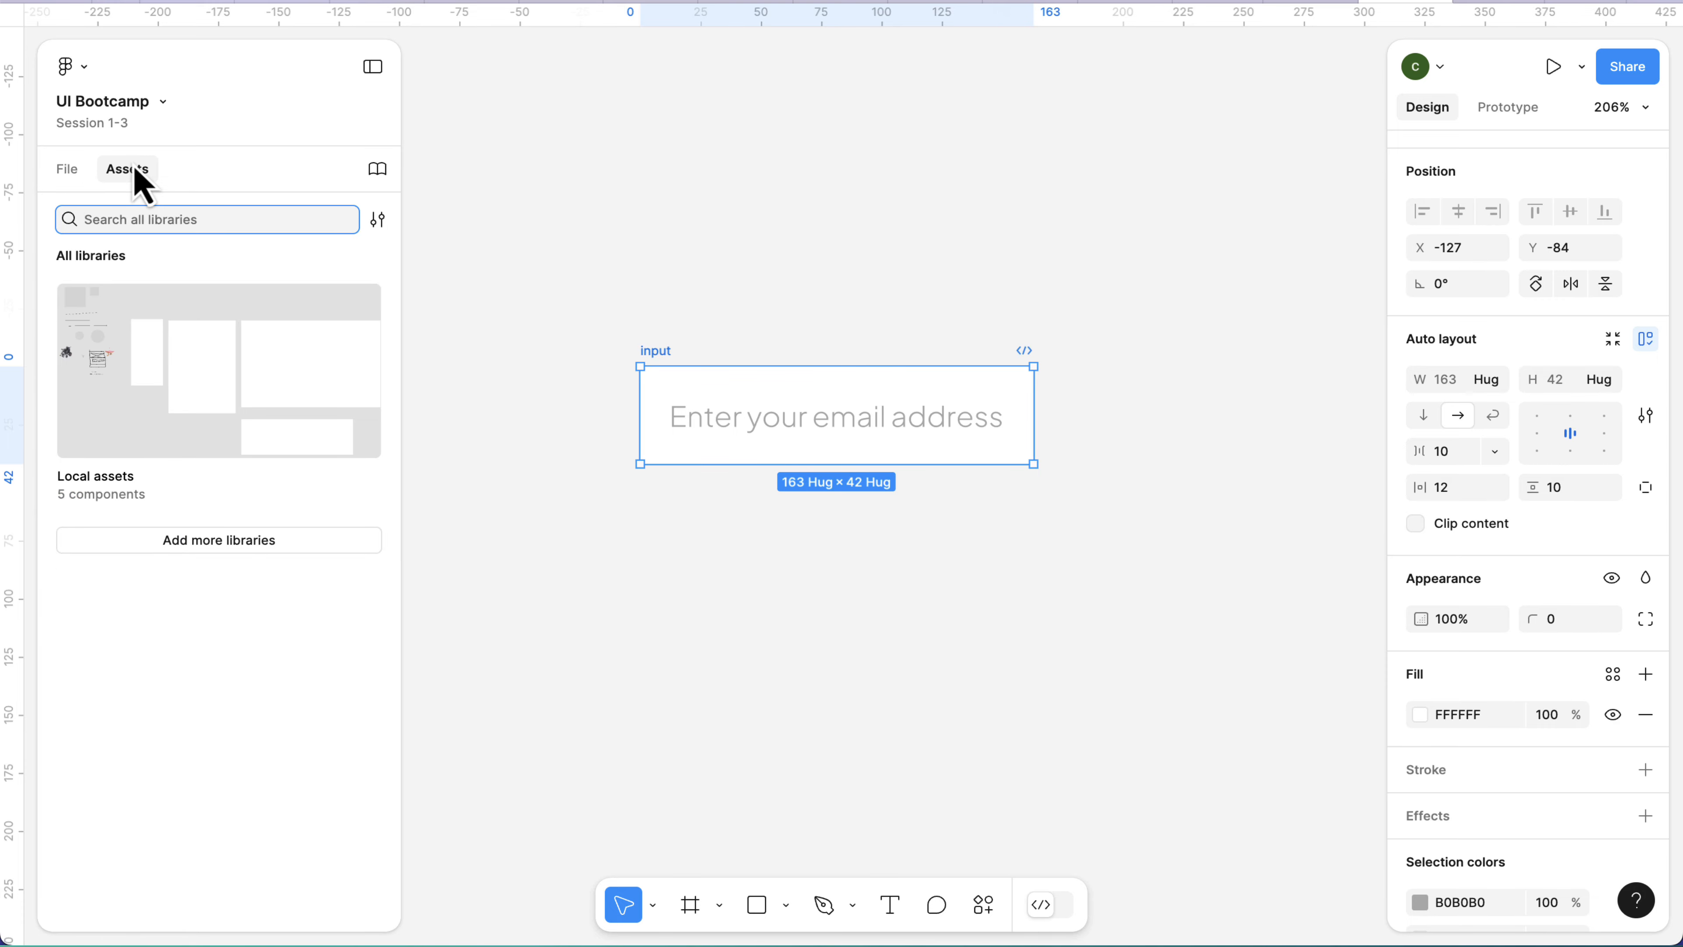
click(174, 479)
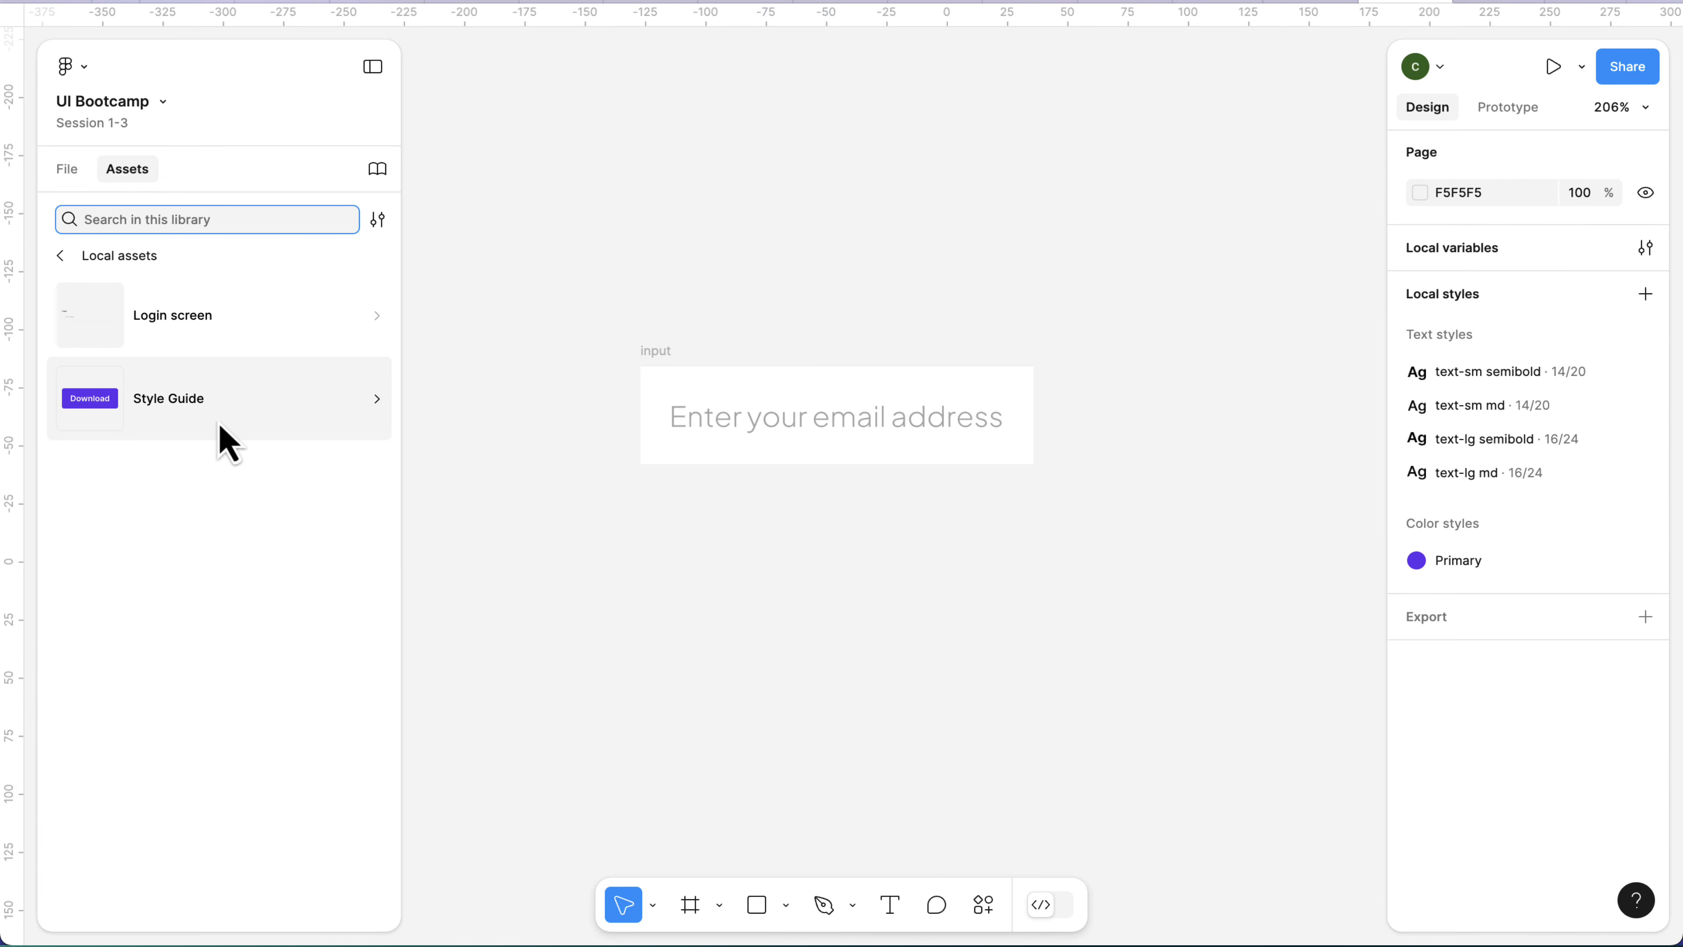
click(250, 329)
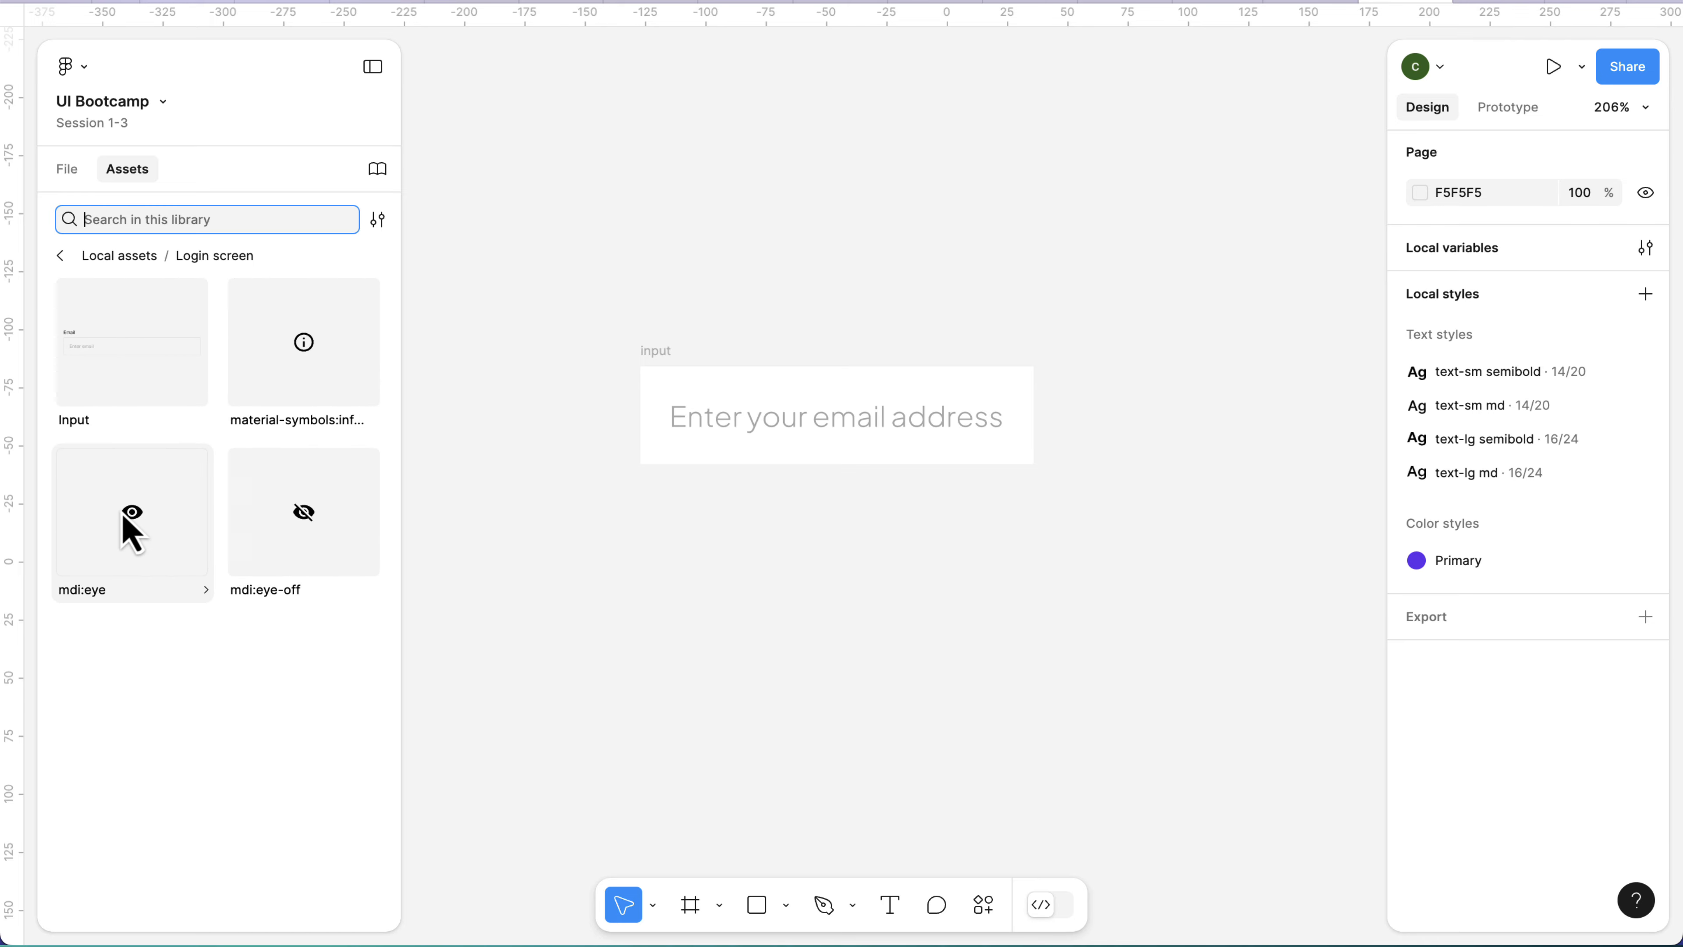
drag(126, 520, 985, 439)
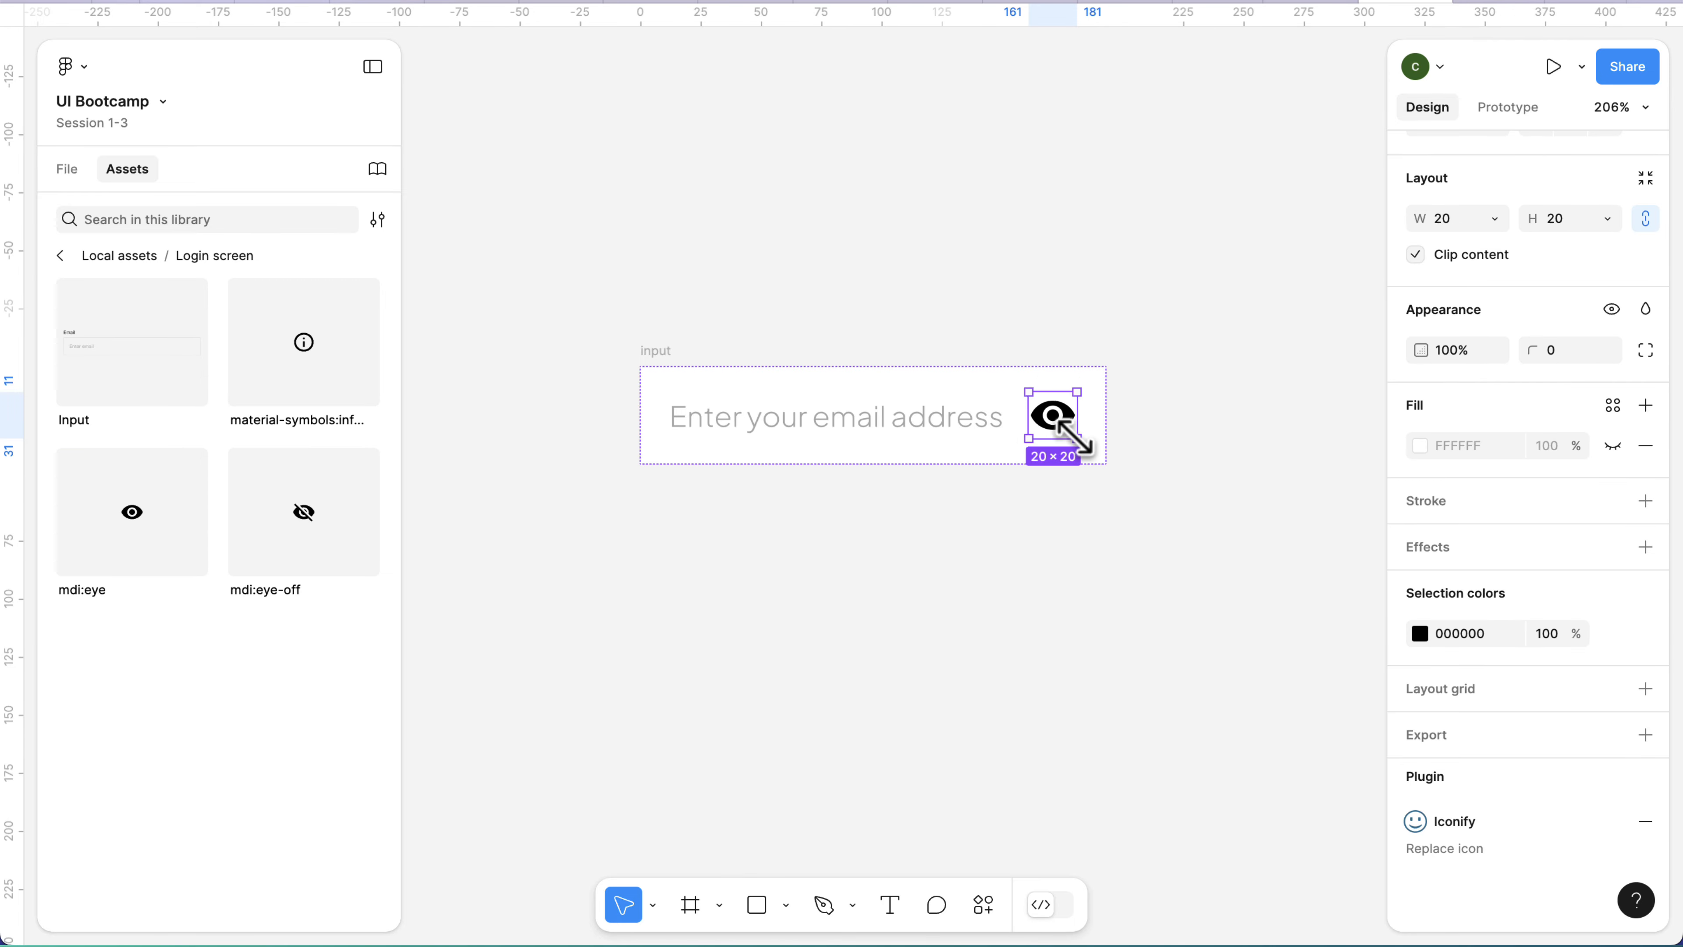
click(1049, 514)
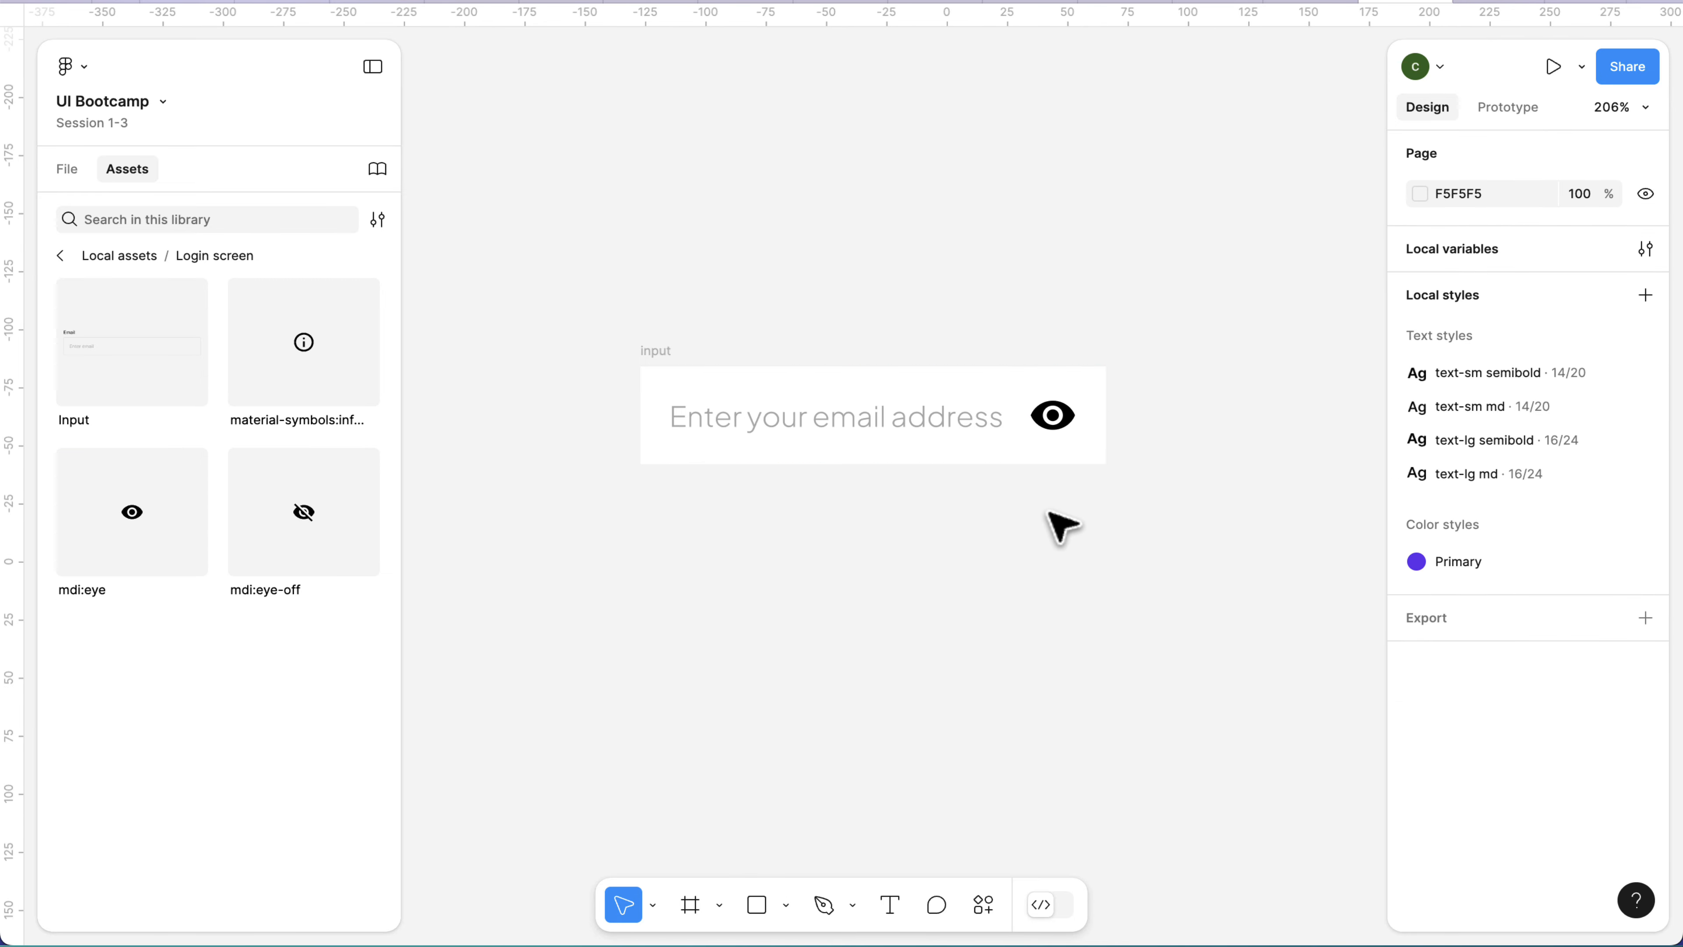
Widen the "Enter your email address" text layer inside the input frame to about 300.
click(1080, 467)
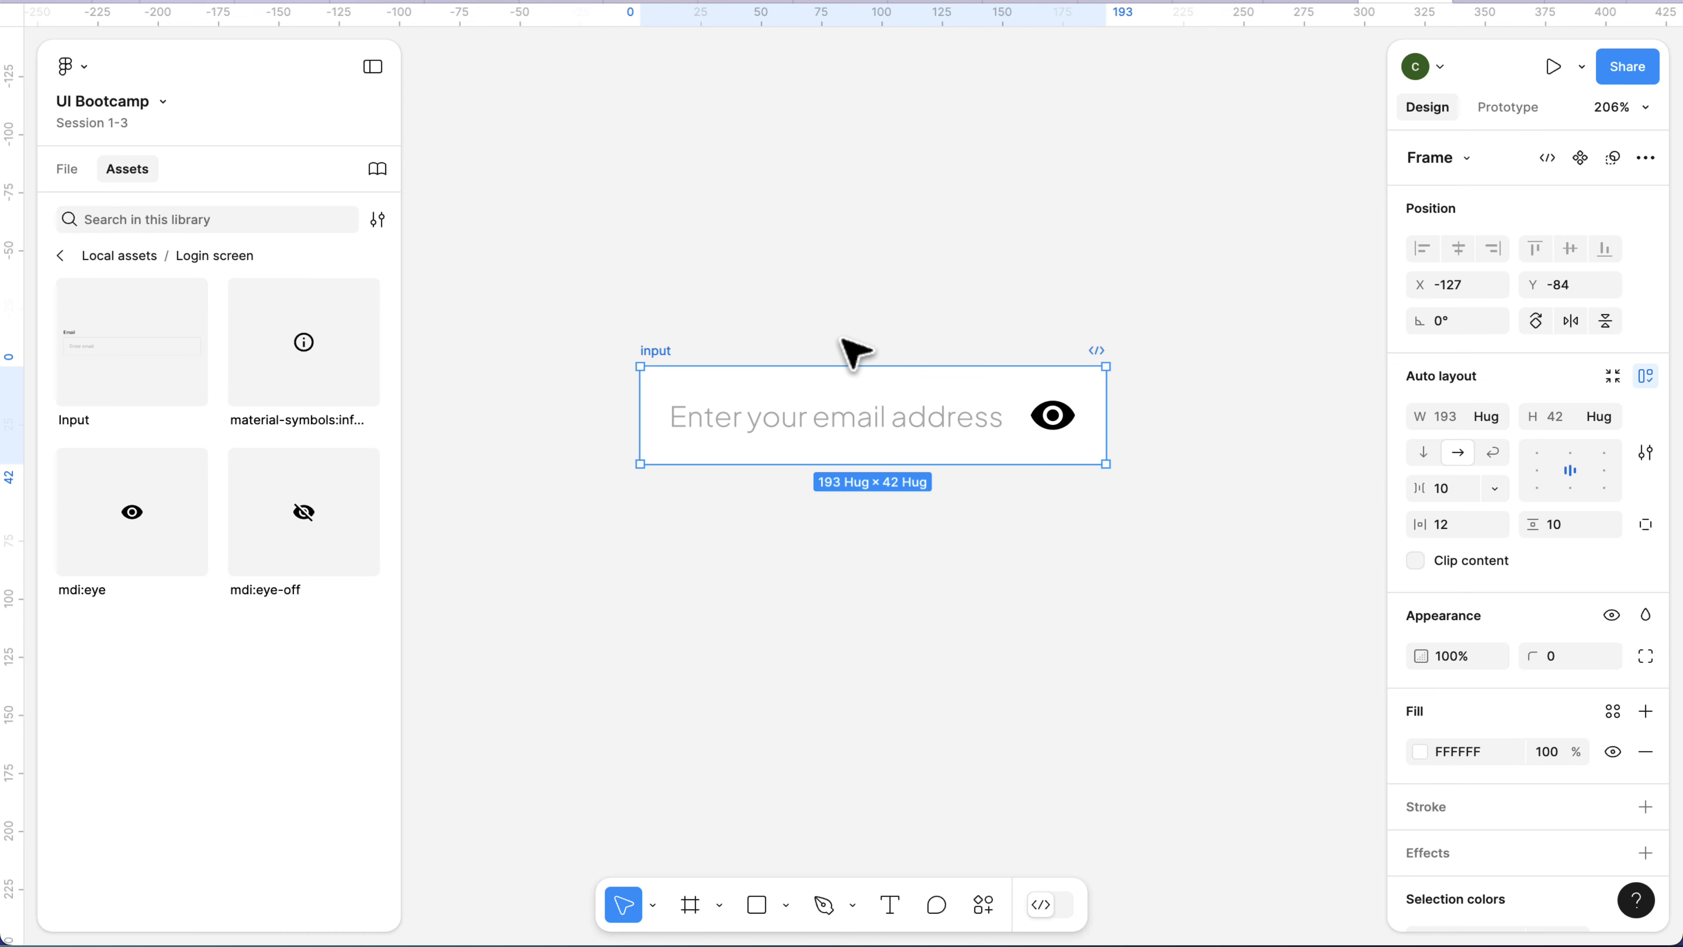
click(854, 351)
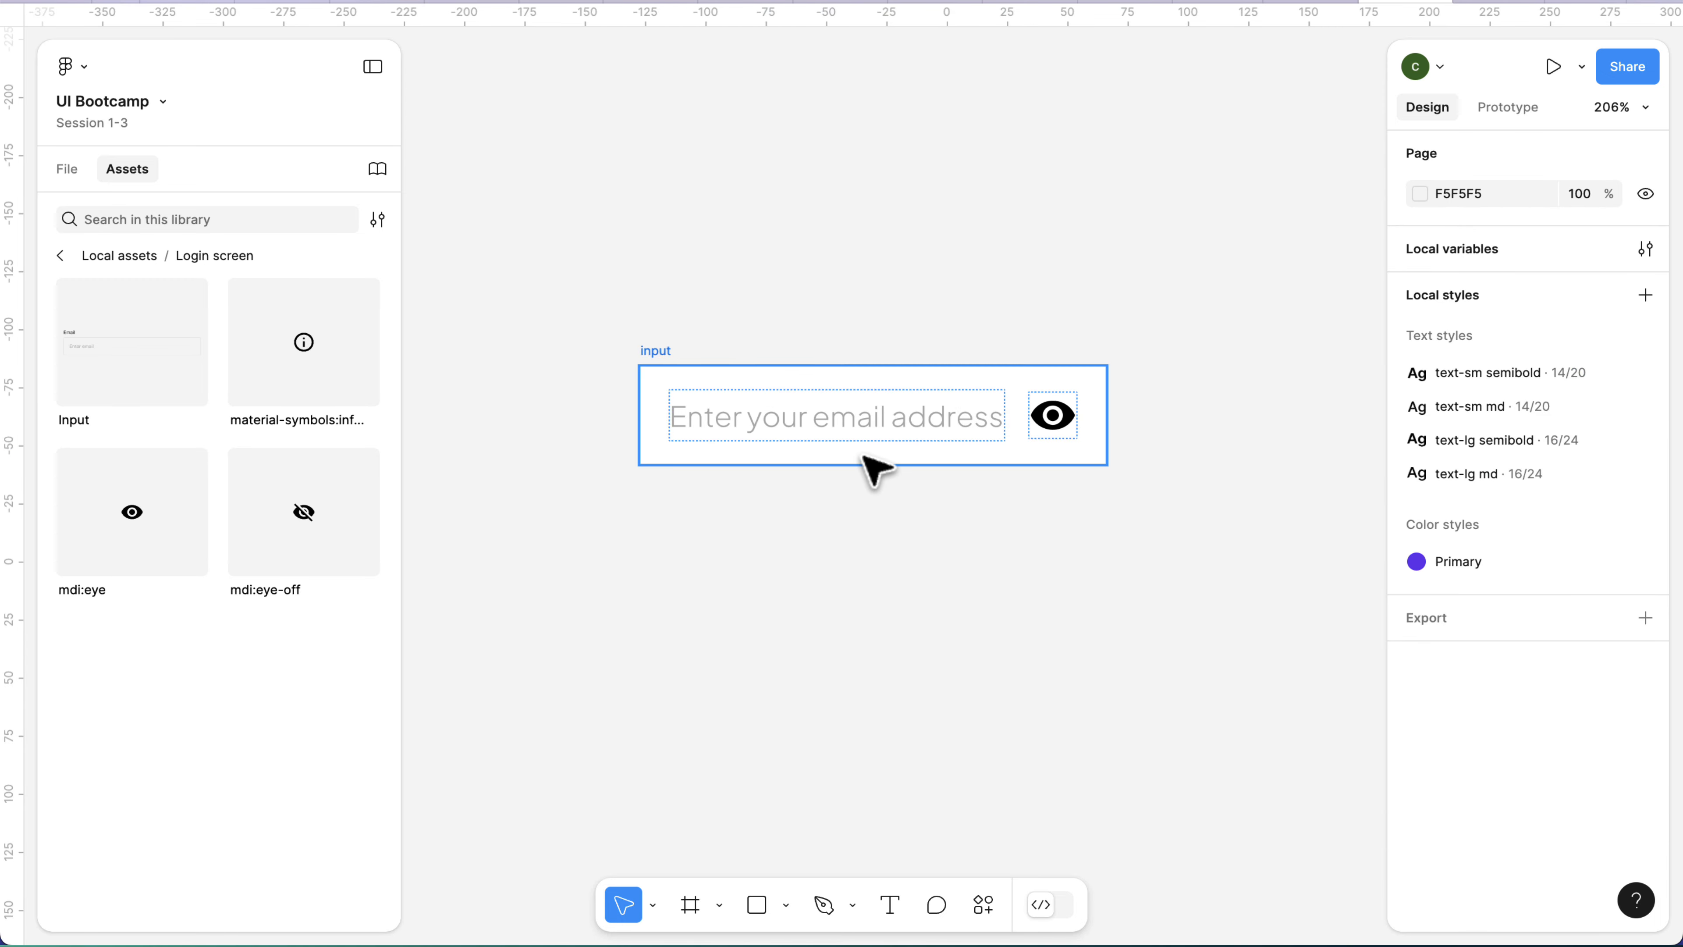
click(841, 416)
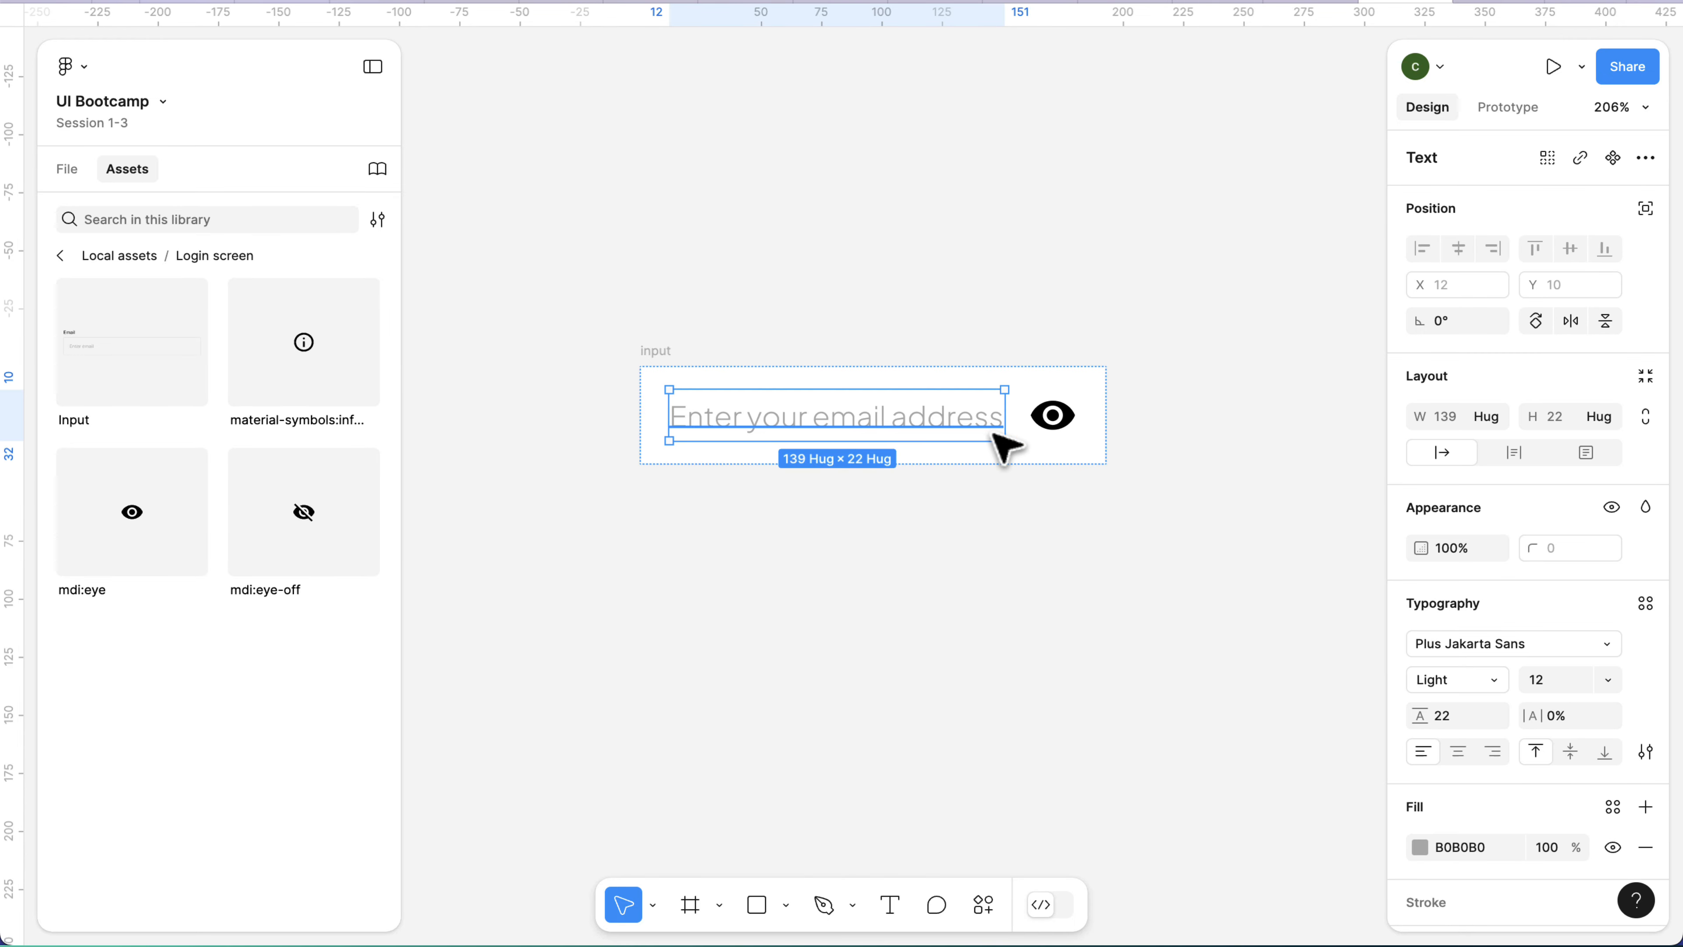
scroll(997, 437, down, 1)
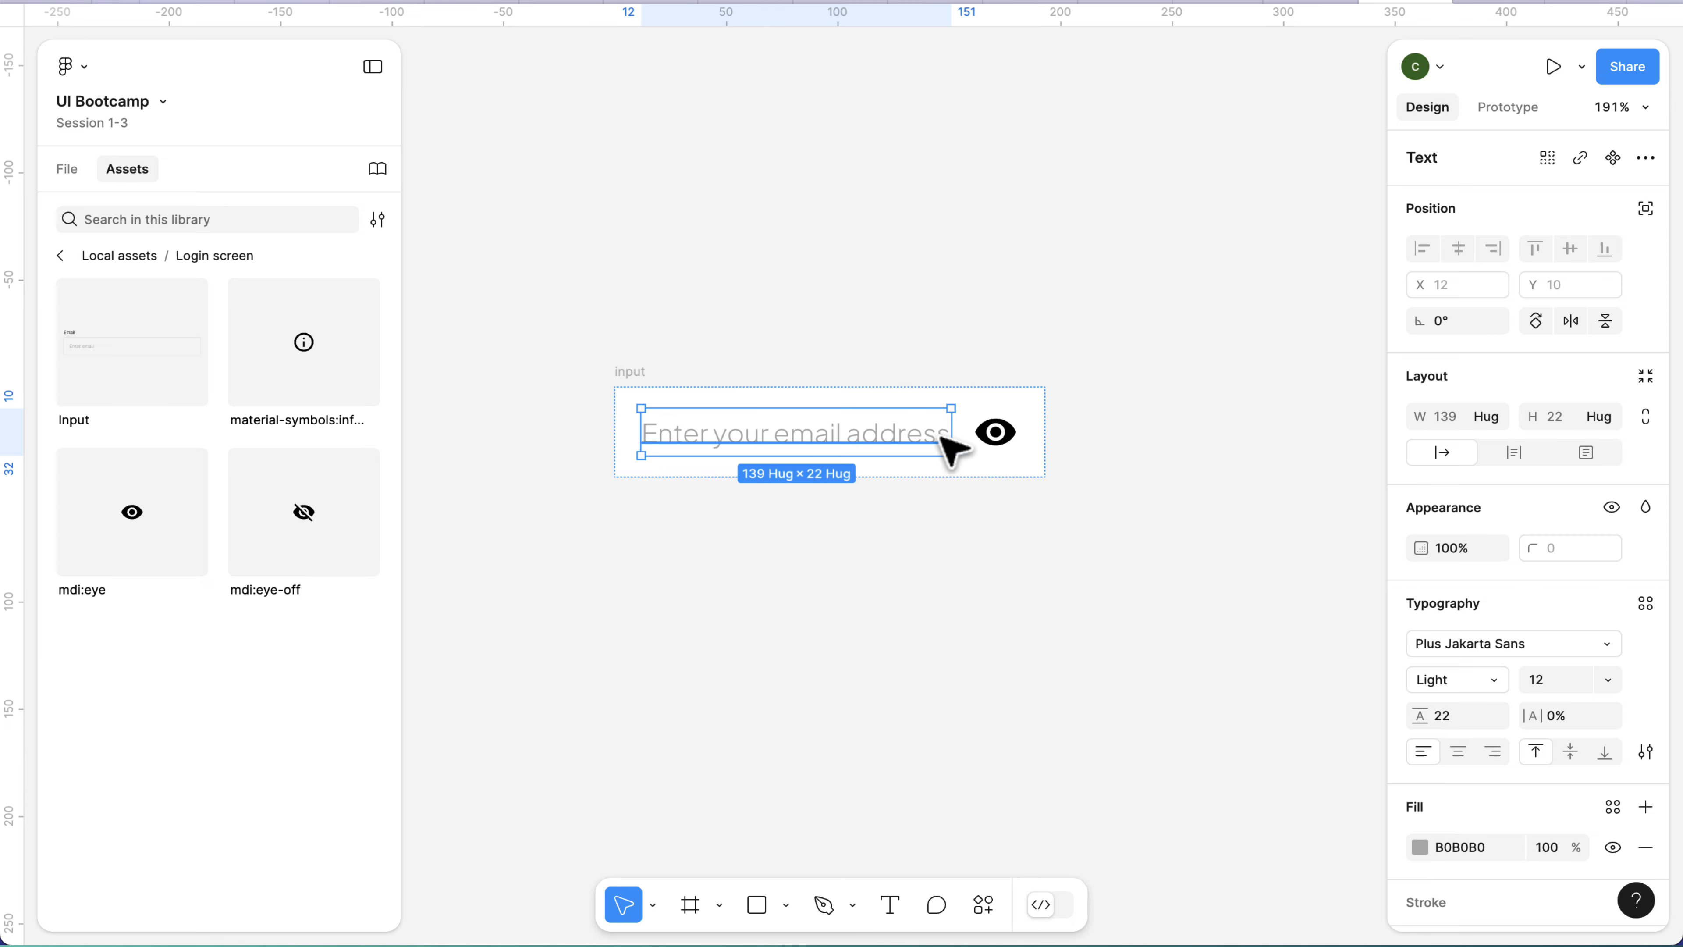
drag(949, 435, 1197, 432)
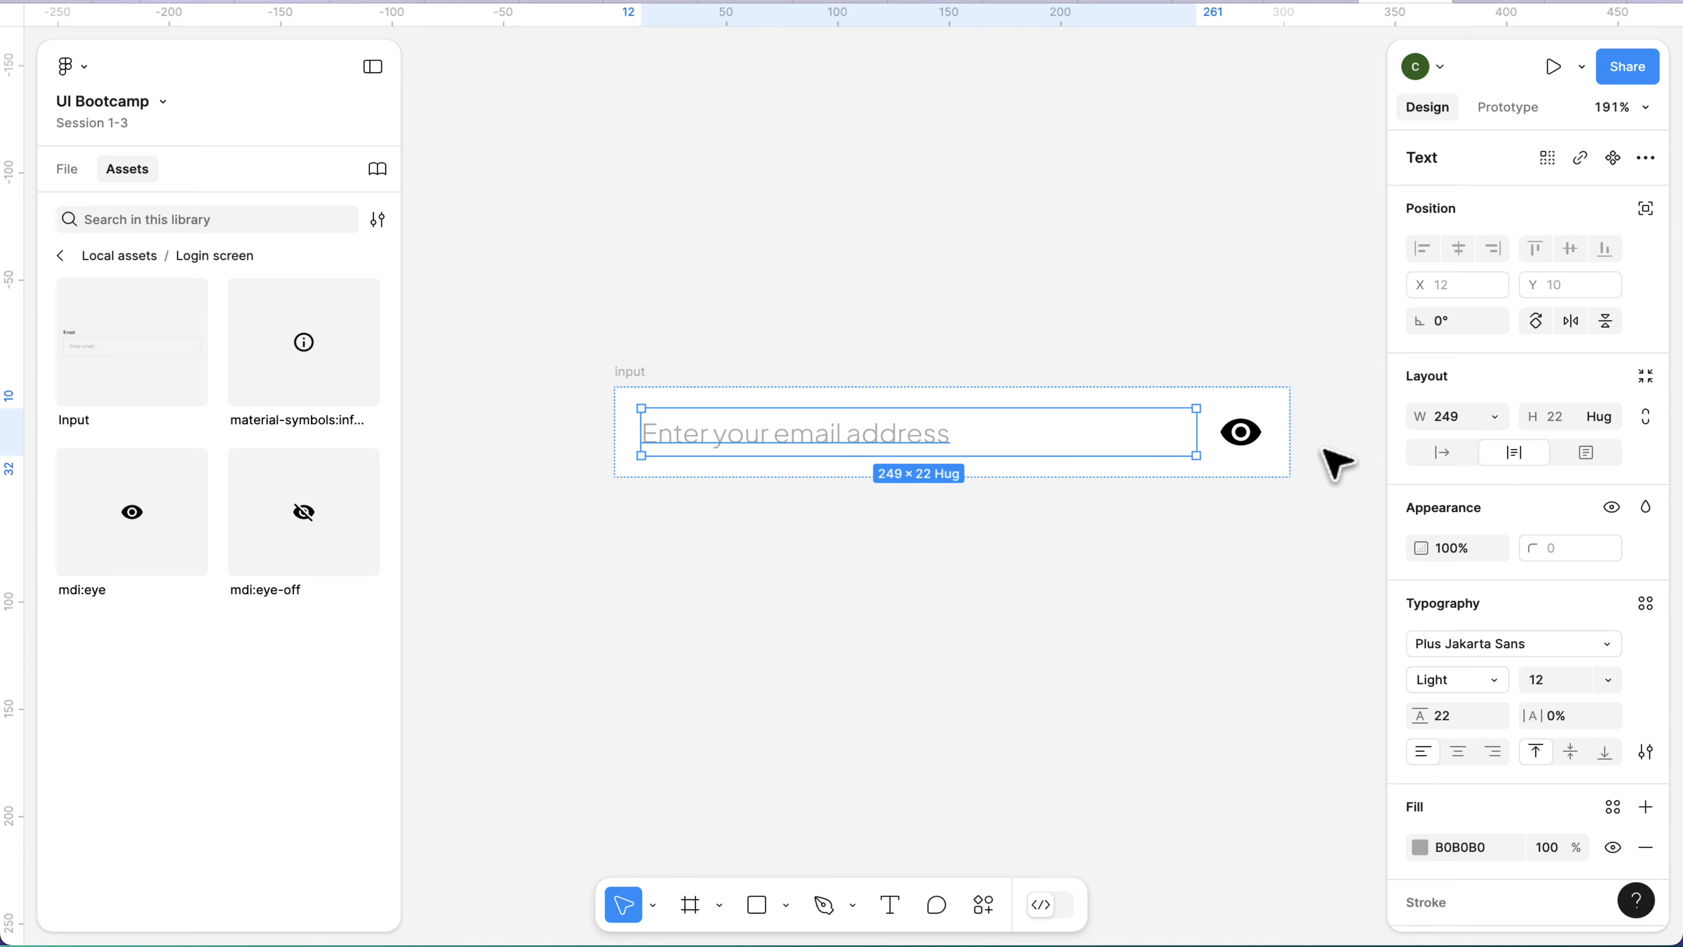
scroll(1226, 448, right, 3)
drag(1088, 432, 1198, 431)
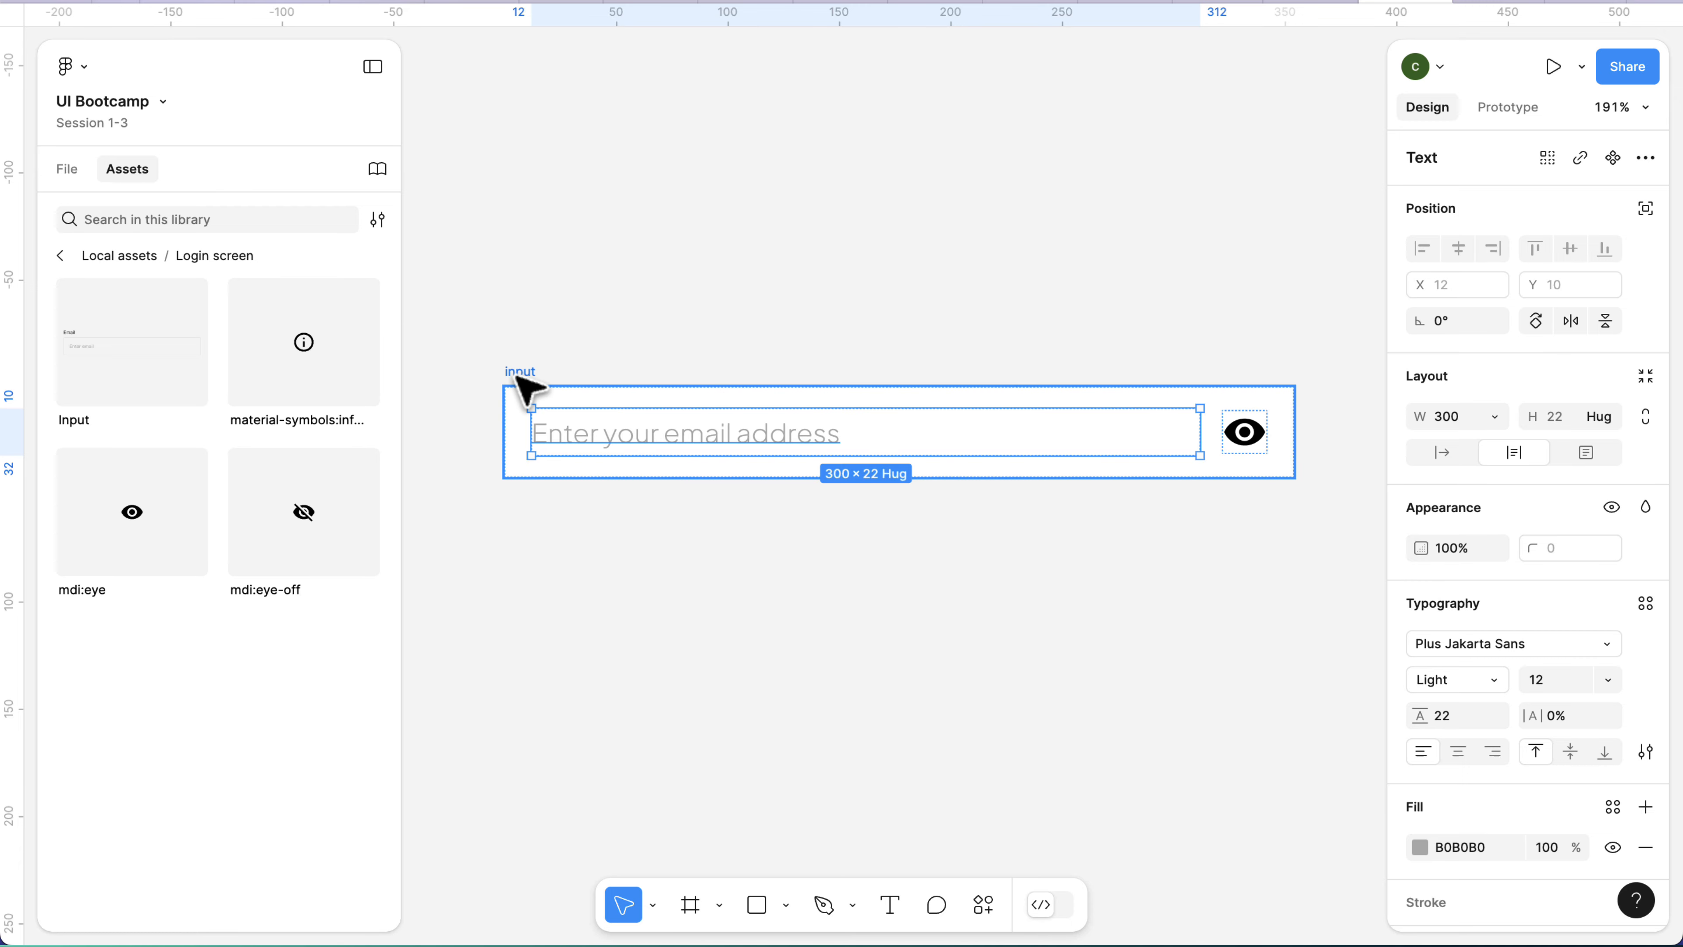
Try a gap of 40 between the text and the eye icon in the input frame, and change it to 12.
click(526, 383)
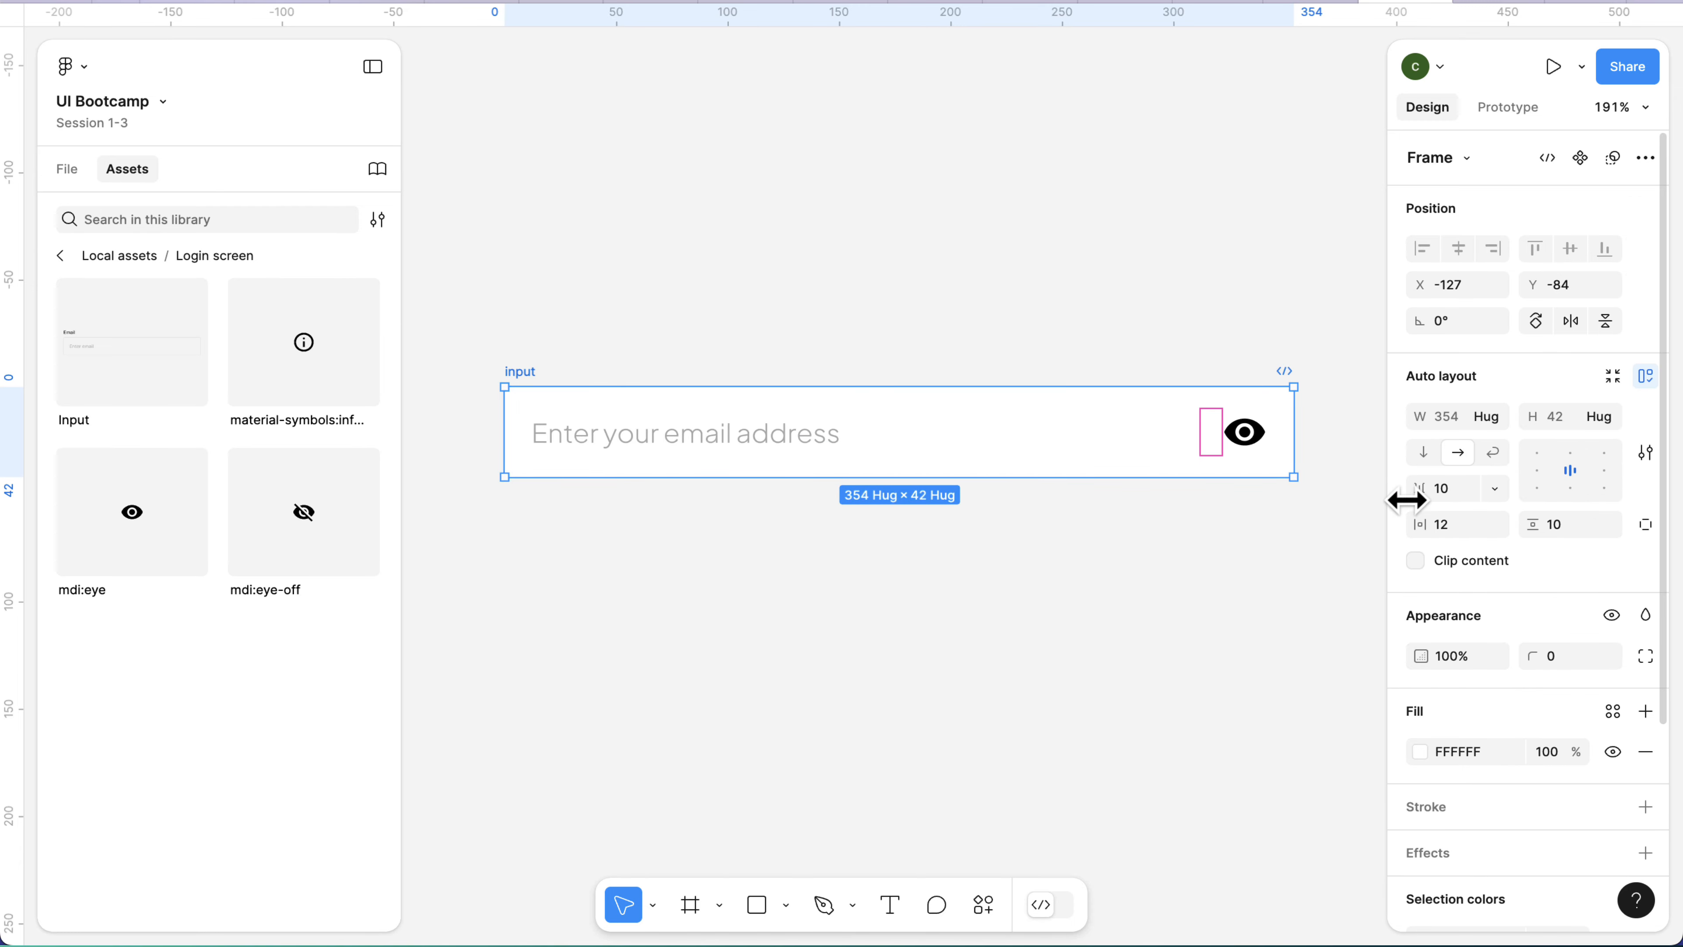
click(1443, 490)
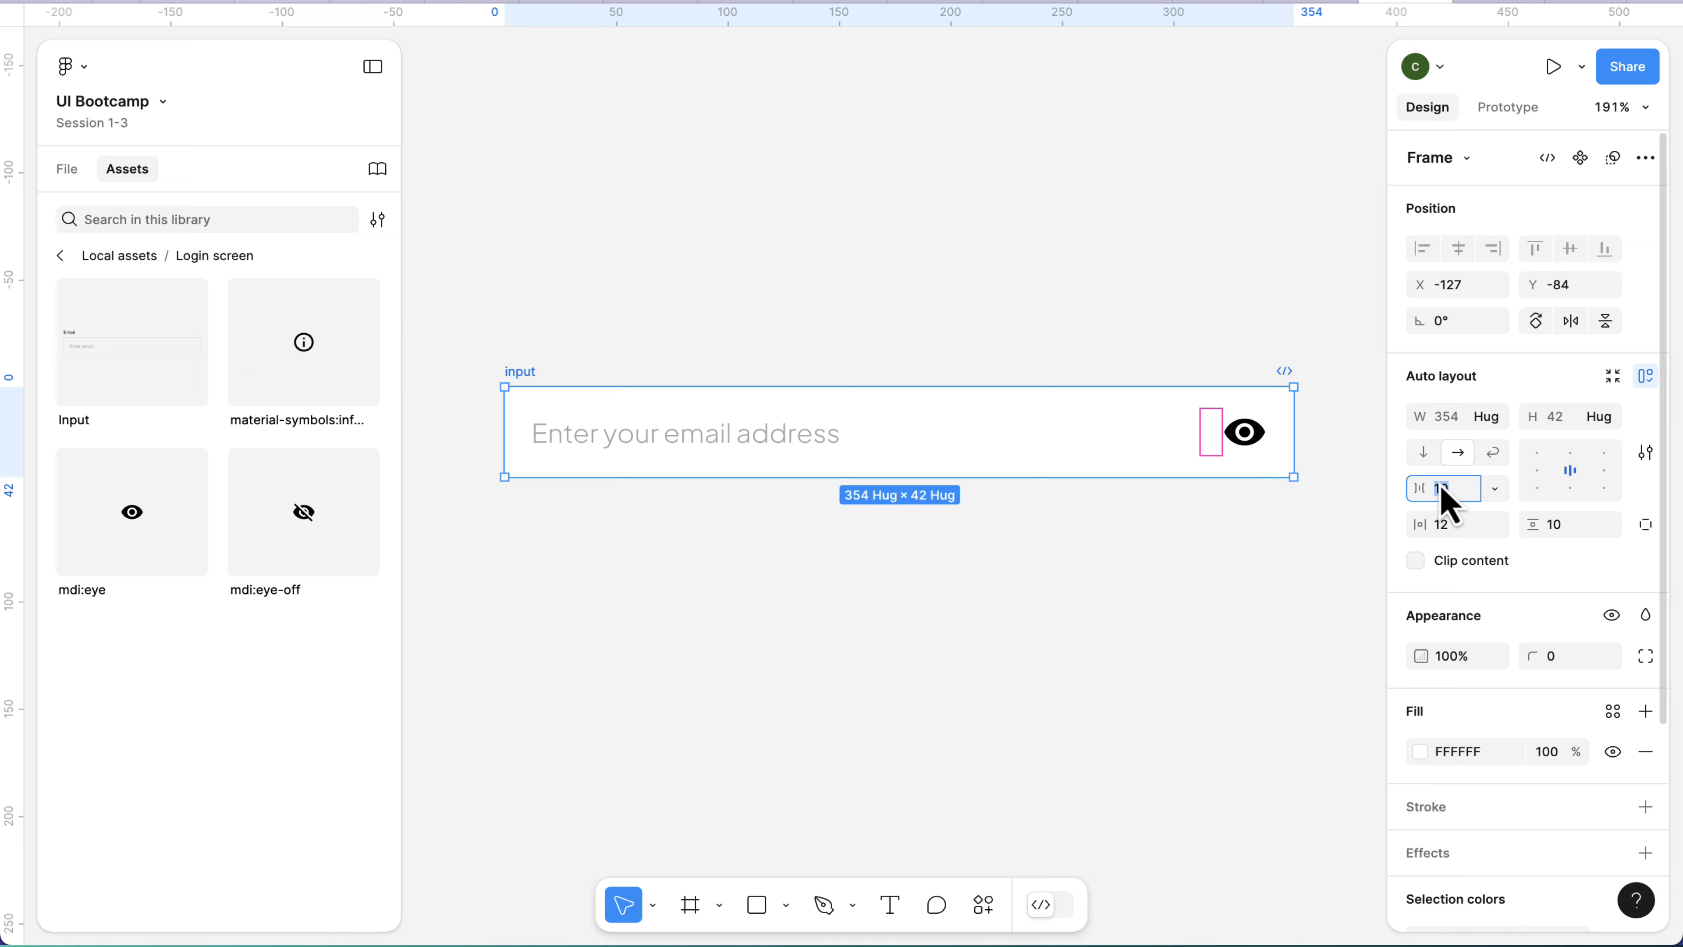
key(Return)
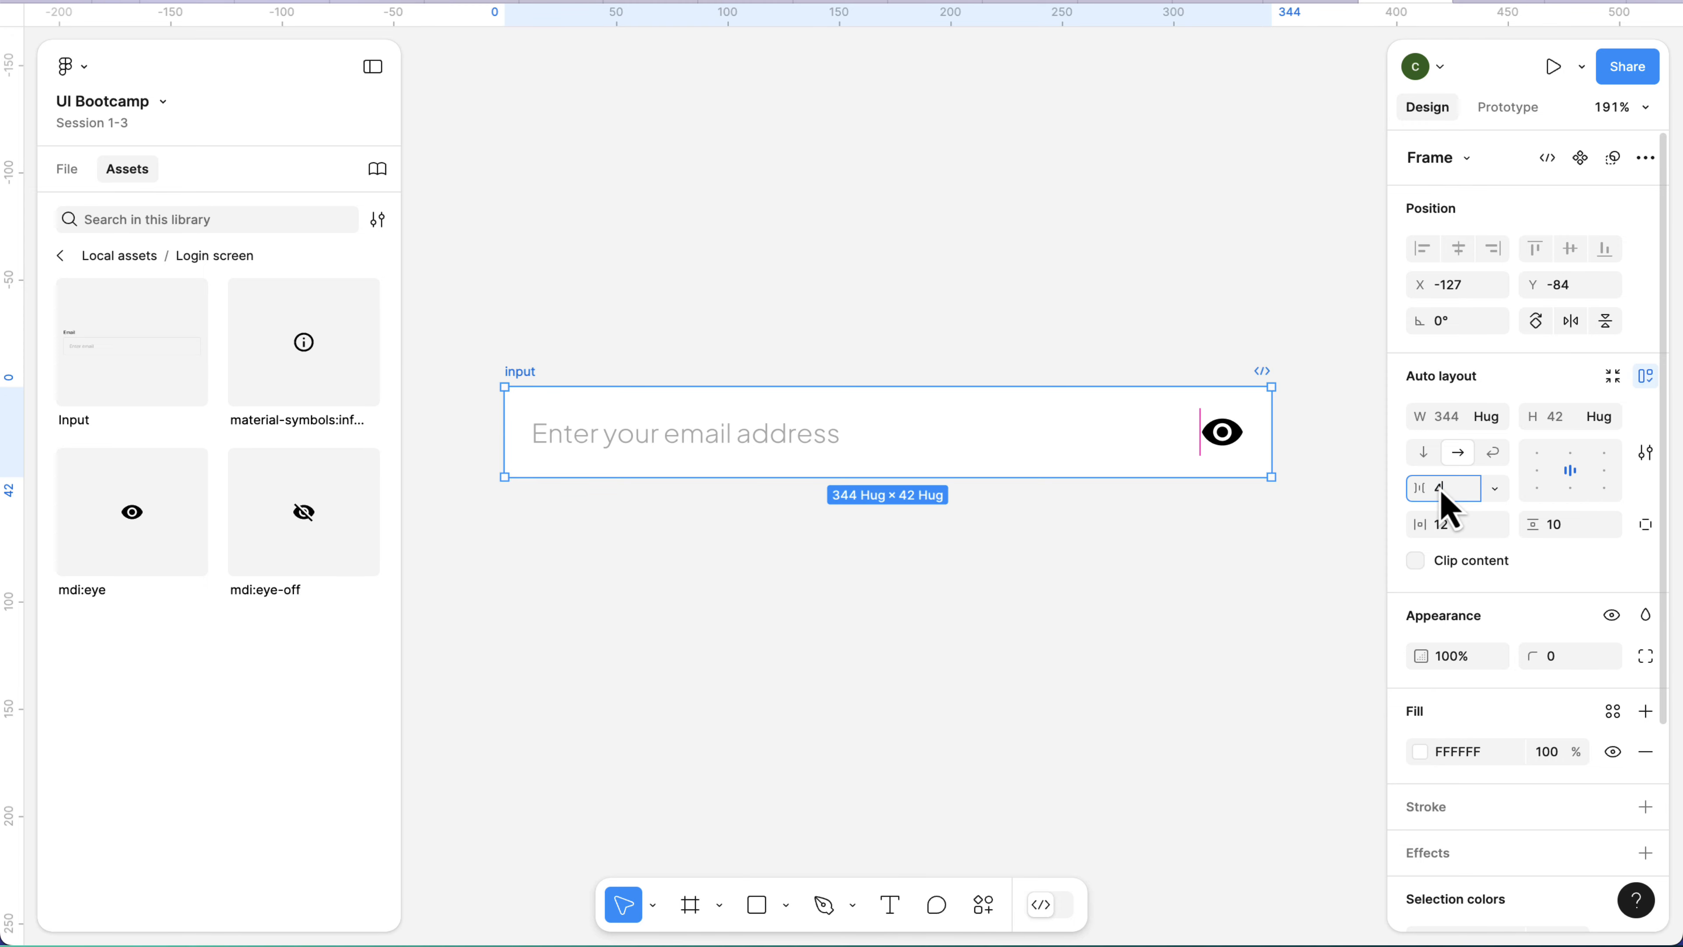
text(0)
key(Return)
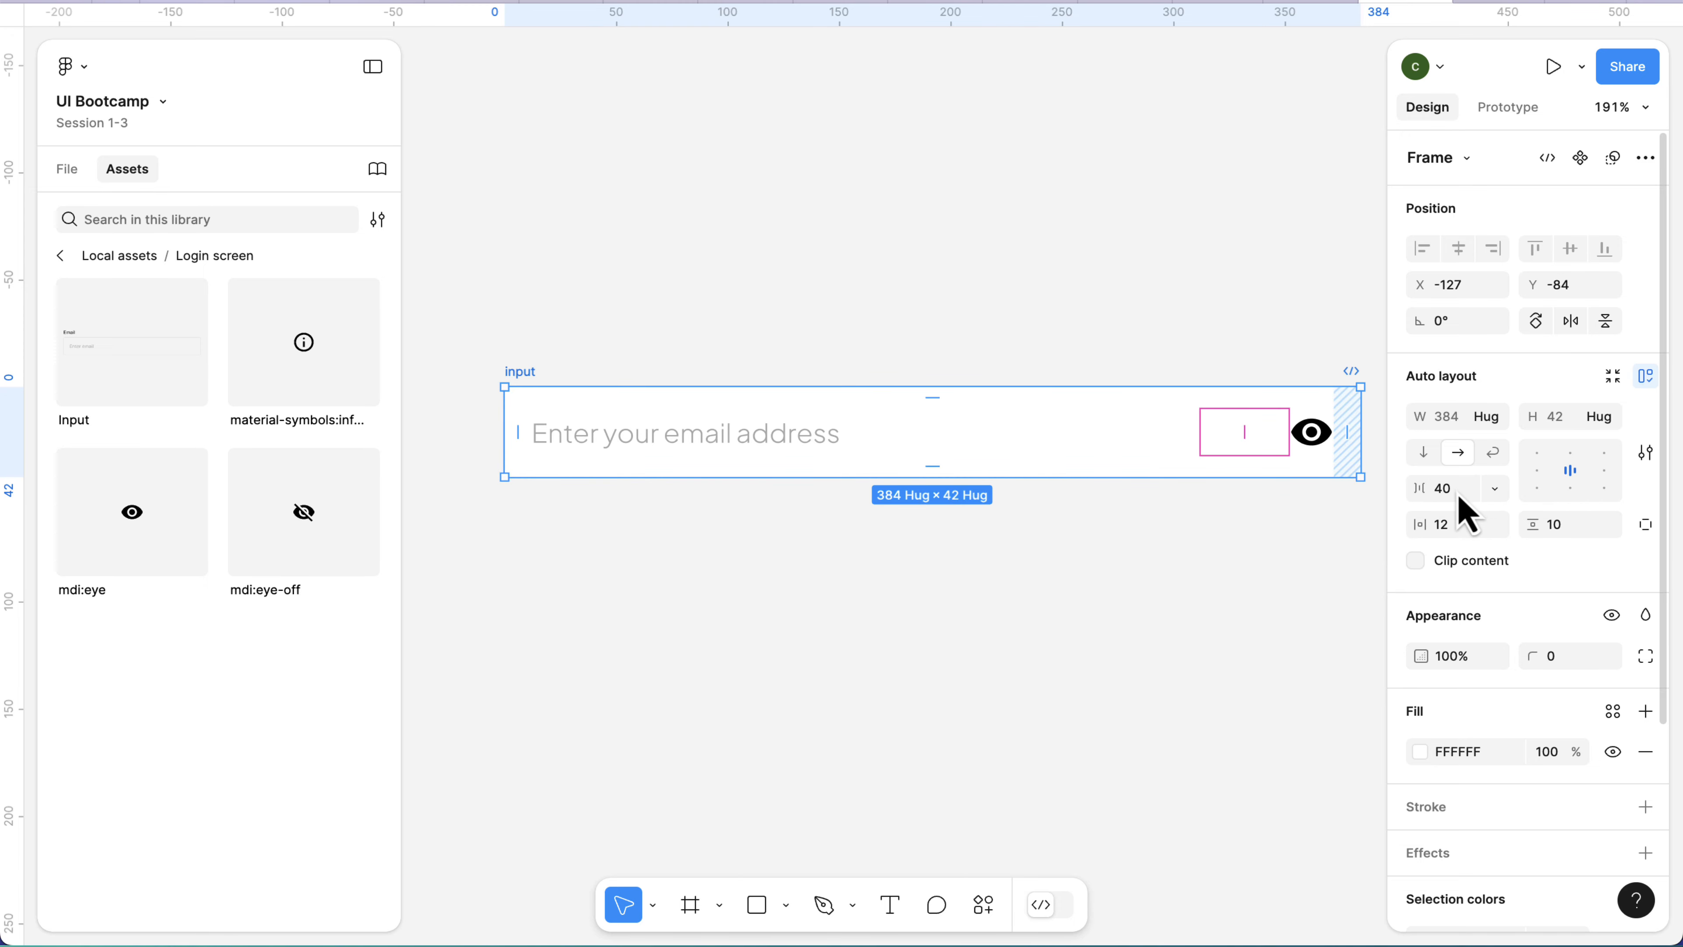
text(12)
key(Return)
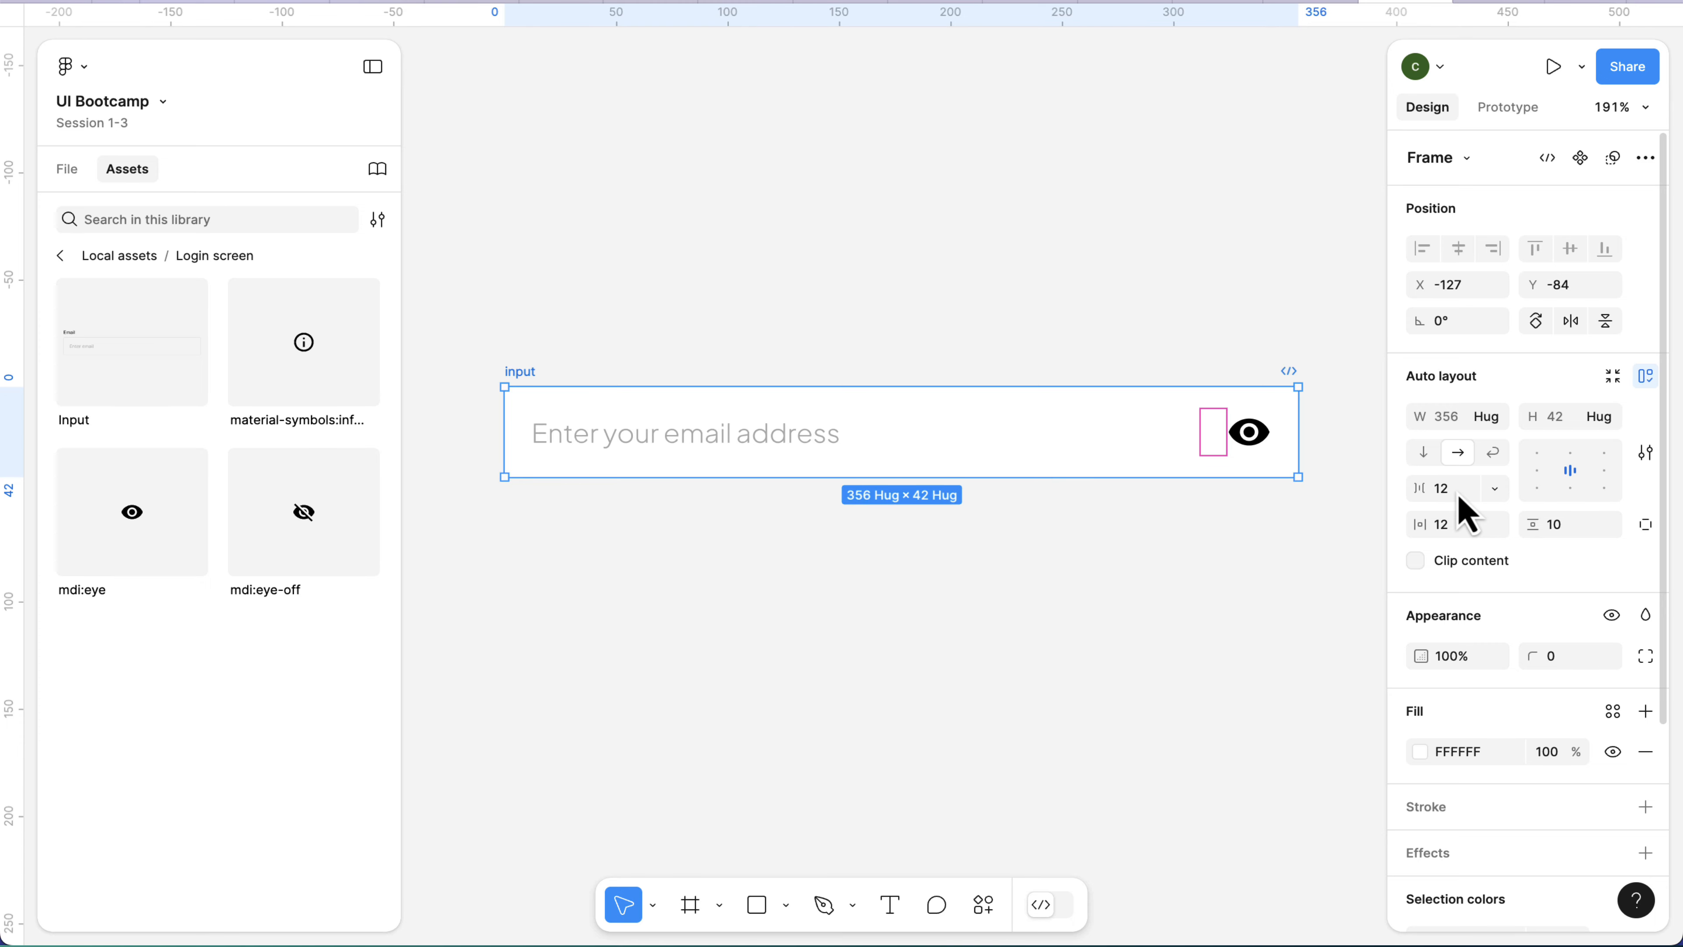
Widen the input frame to about 407 and undo the resize.
scroll(1186, 455, down, 3)
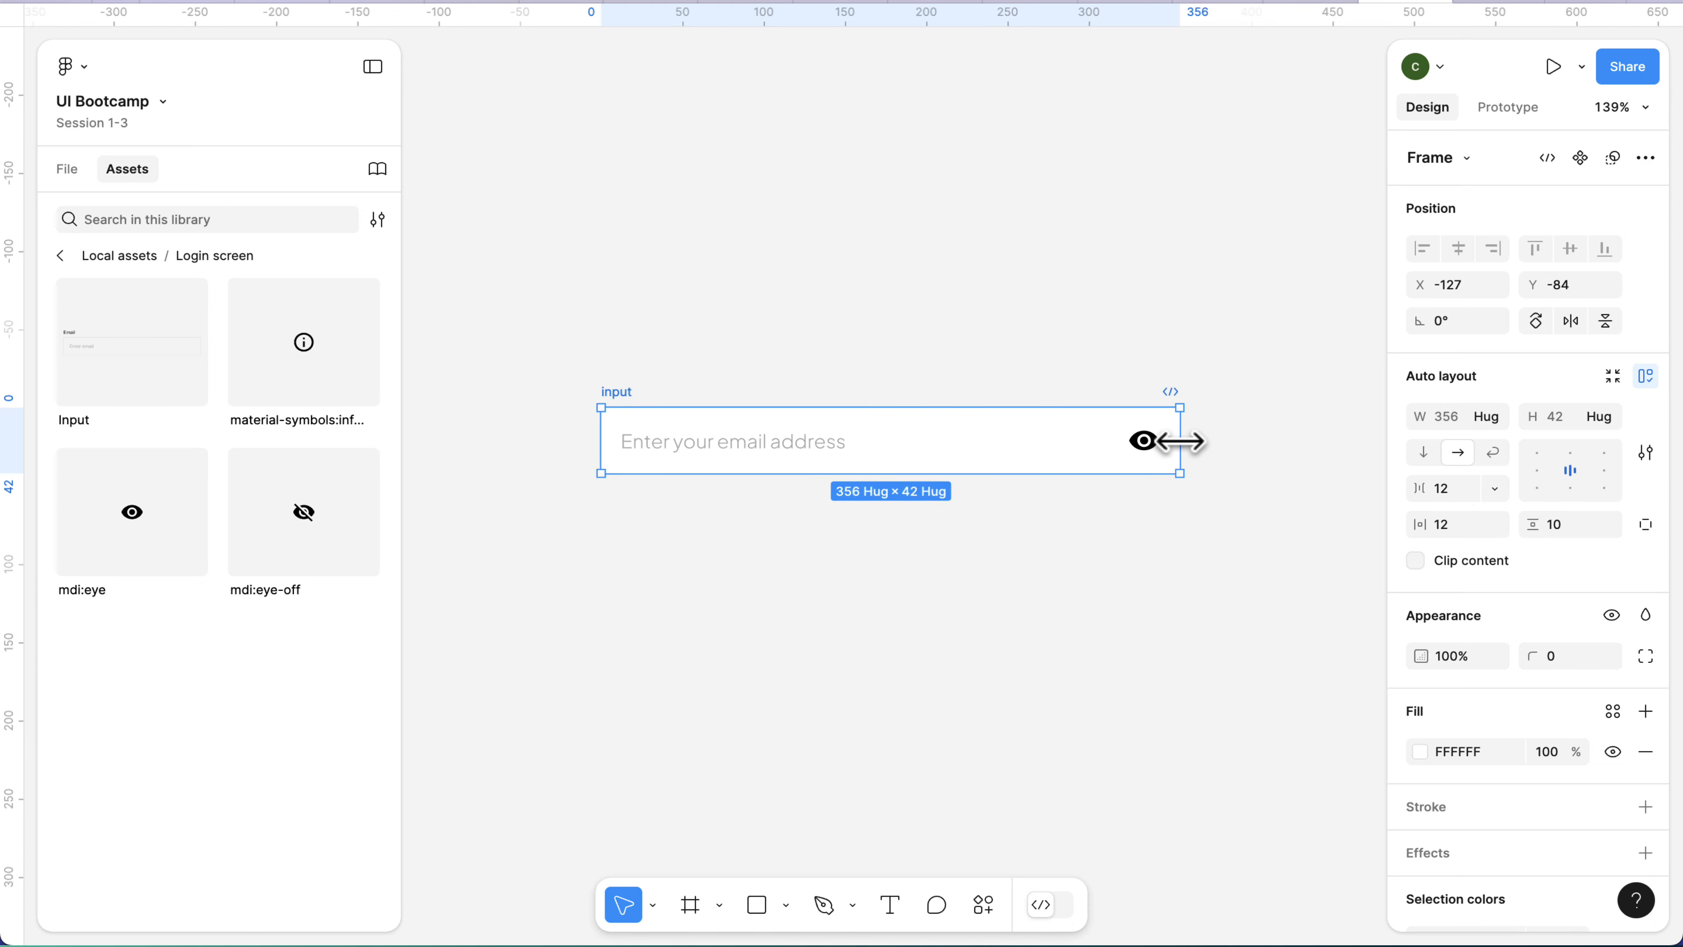
drag(1180, 443, 1263, 437)
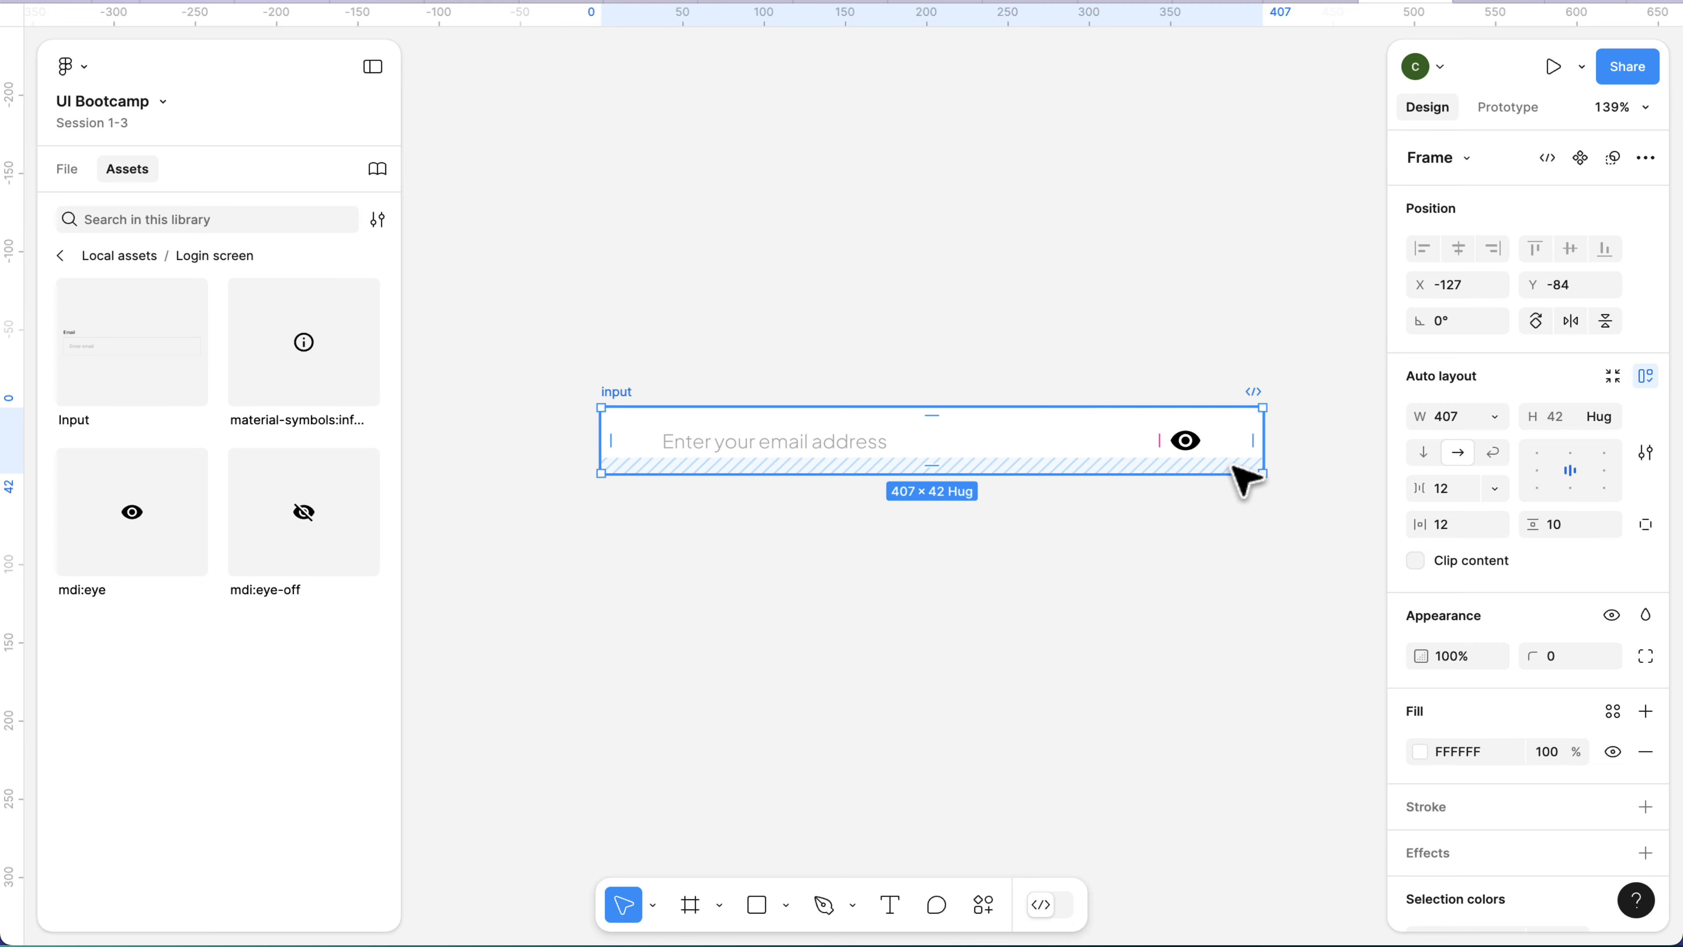
key(super+z)
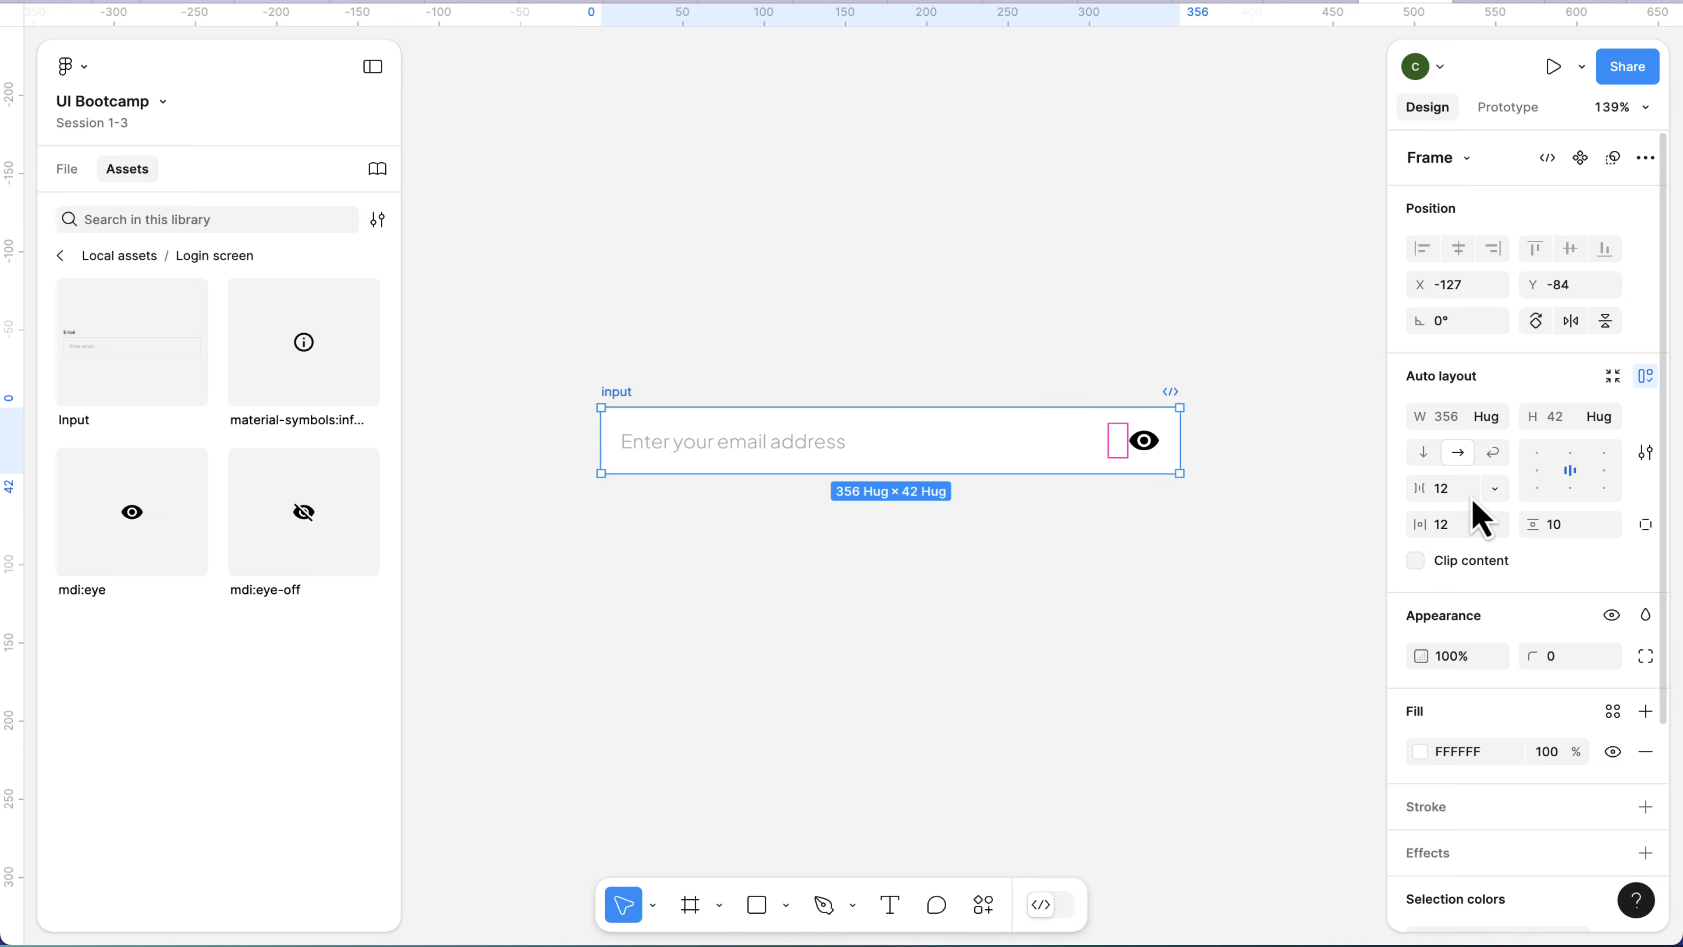
Set the input frame's gap between items to Auto and resize the frame from both sides to about 402 wide.
click(1495, 489)
click(1500, 516)
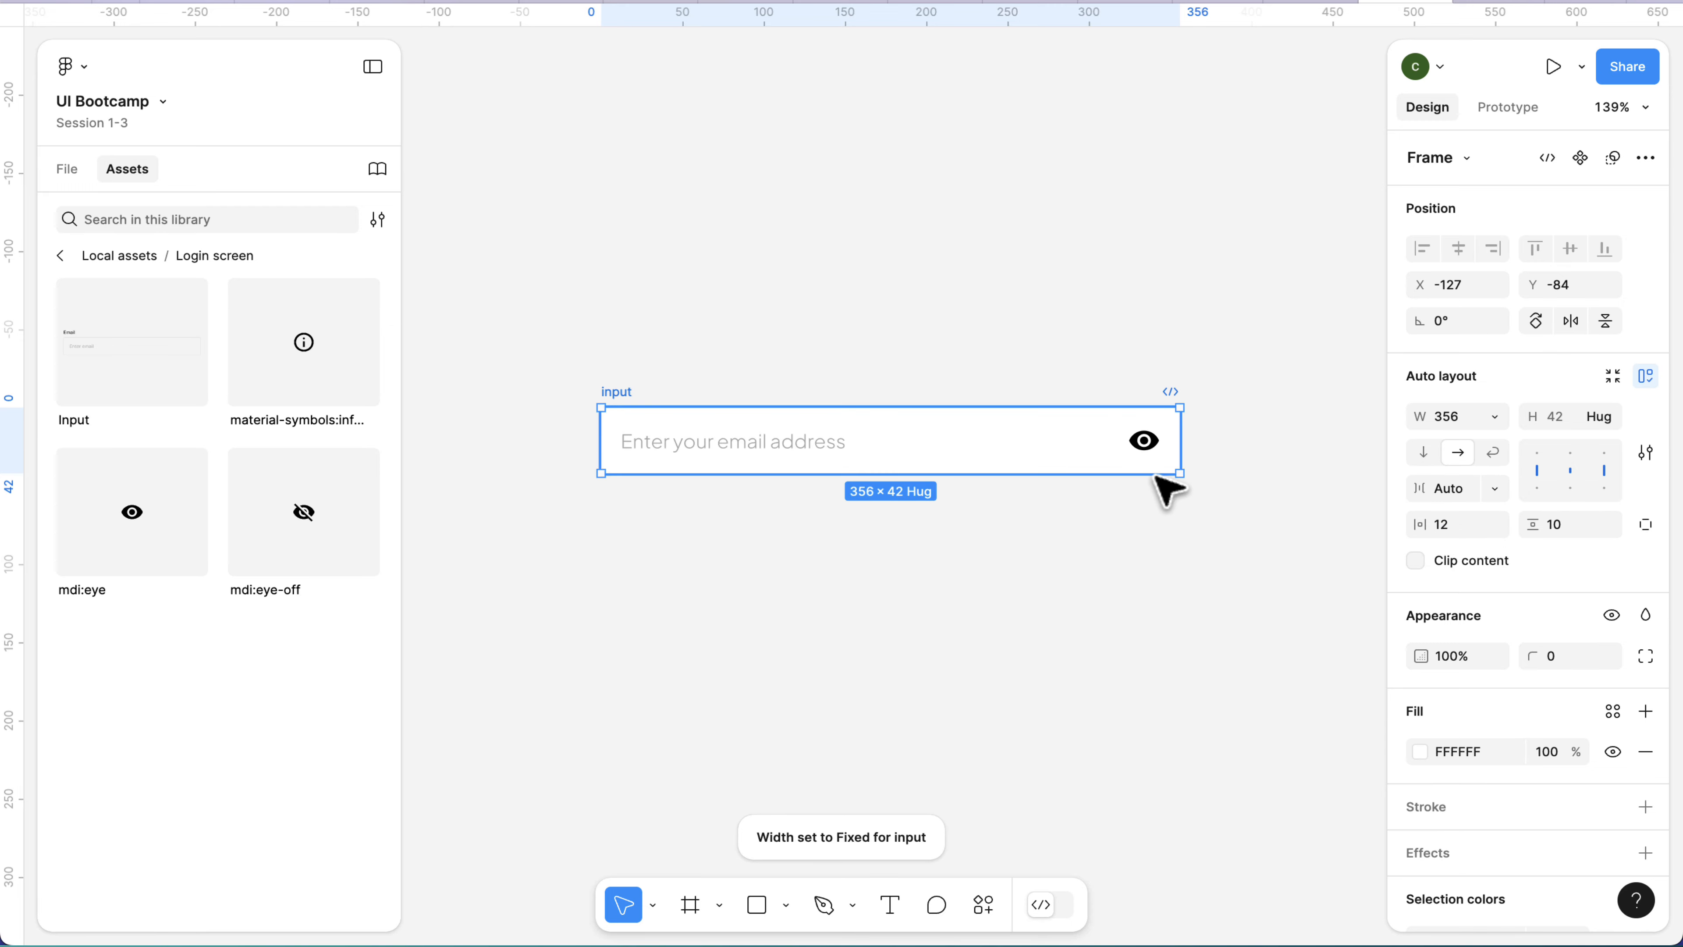
drag(1180, 446, 1226, 440)
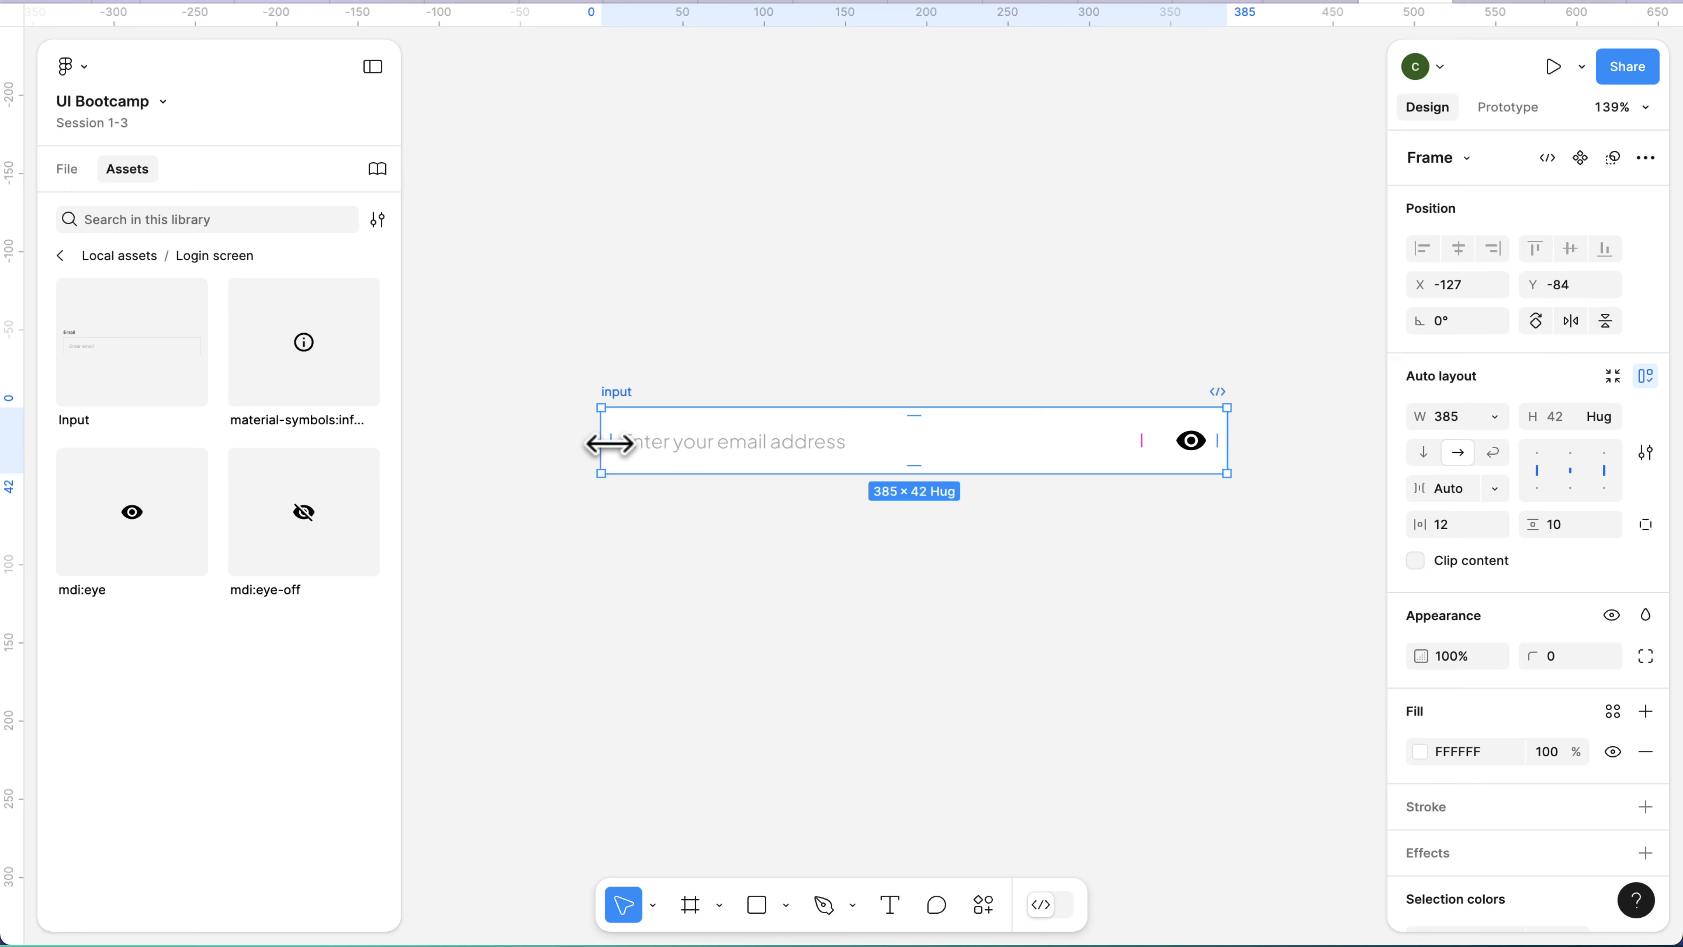
drag(600, 443, 509, 447)
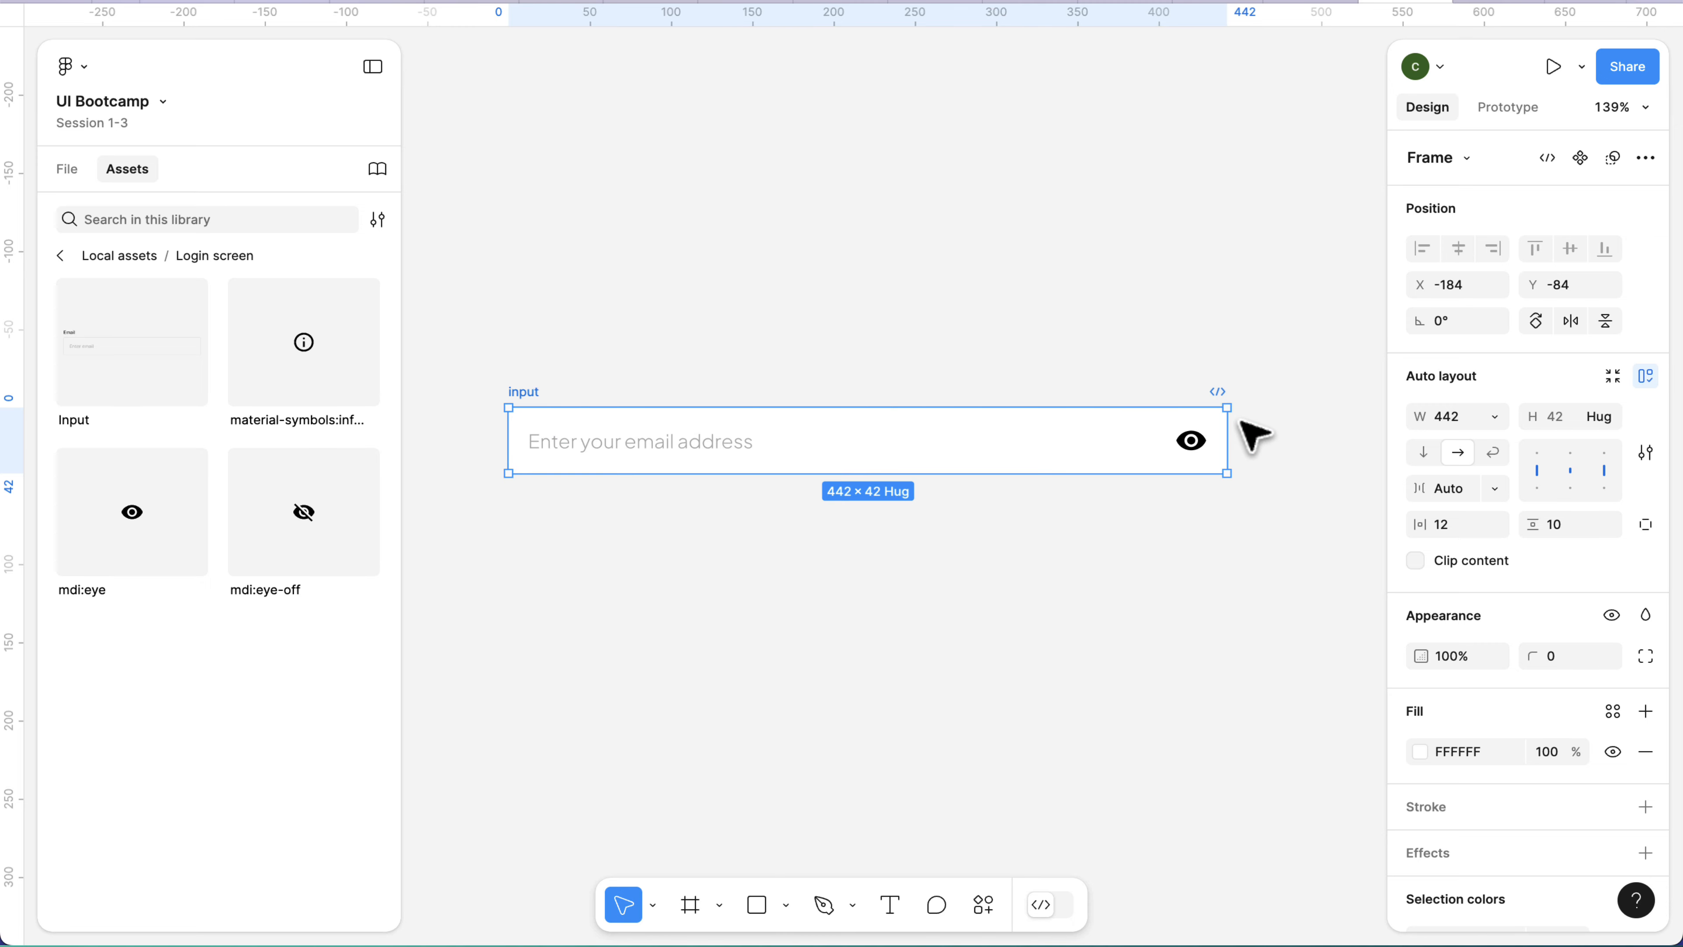
drag(1234, 431, 1162, 462)
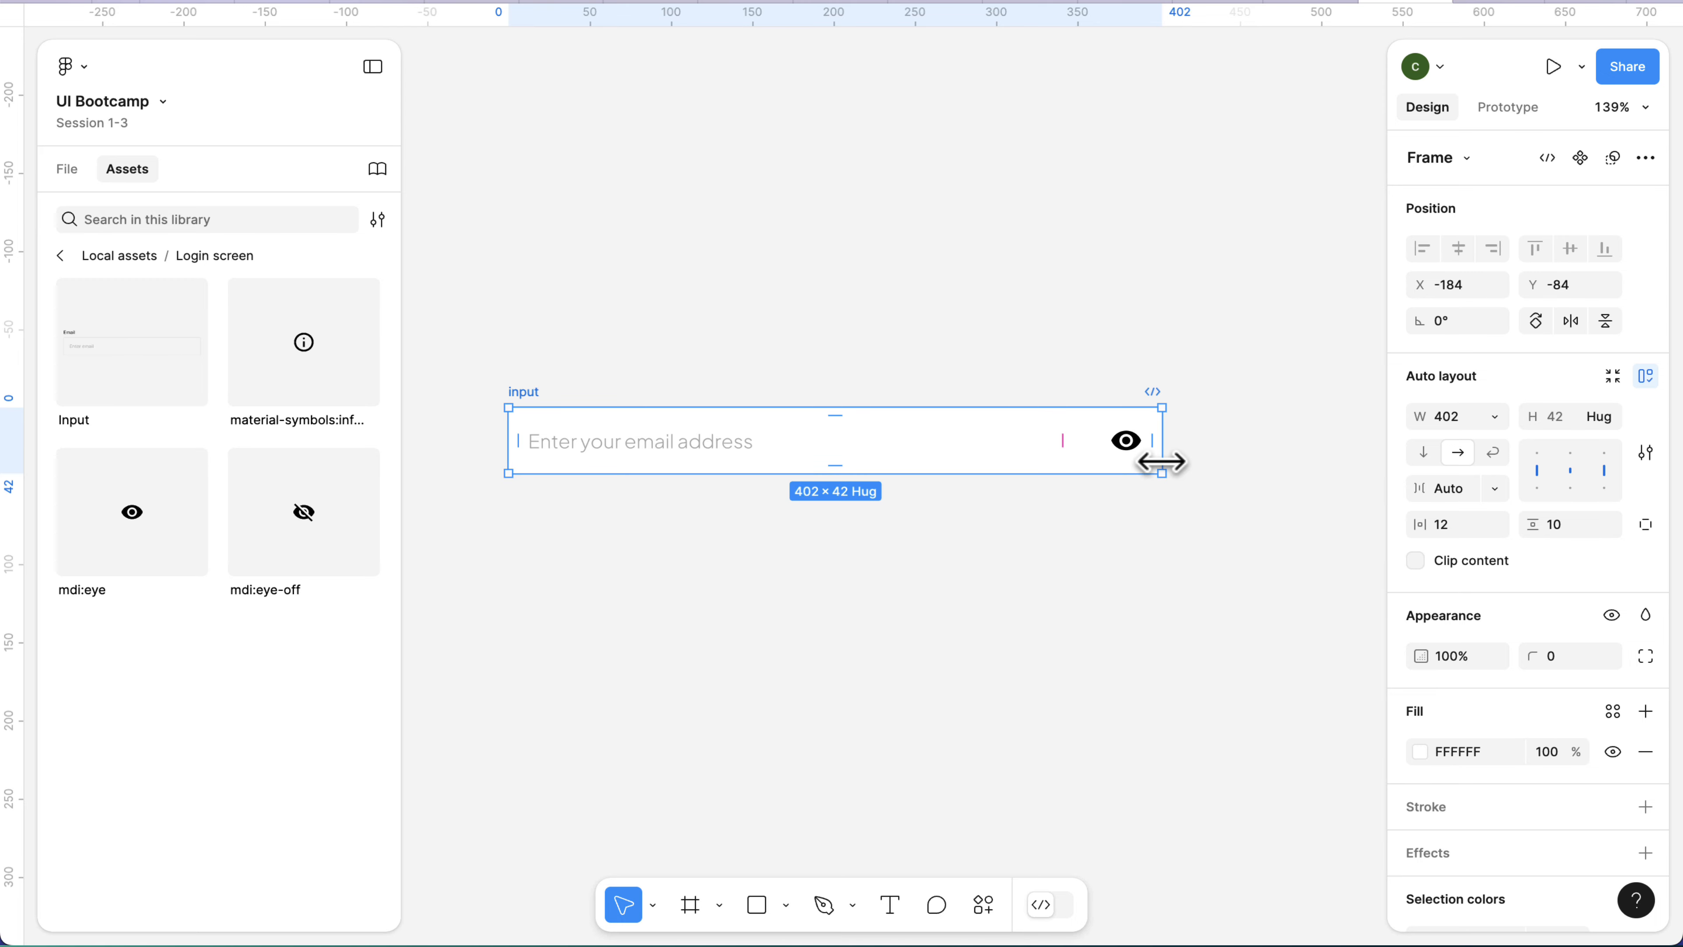
click(731, 744)
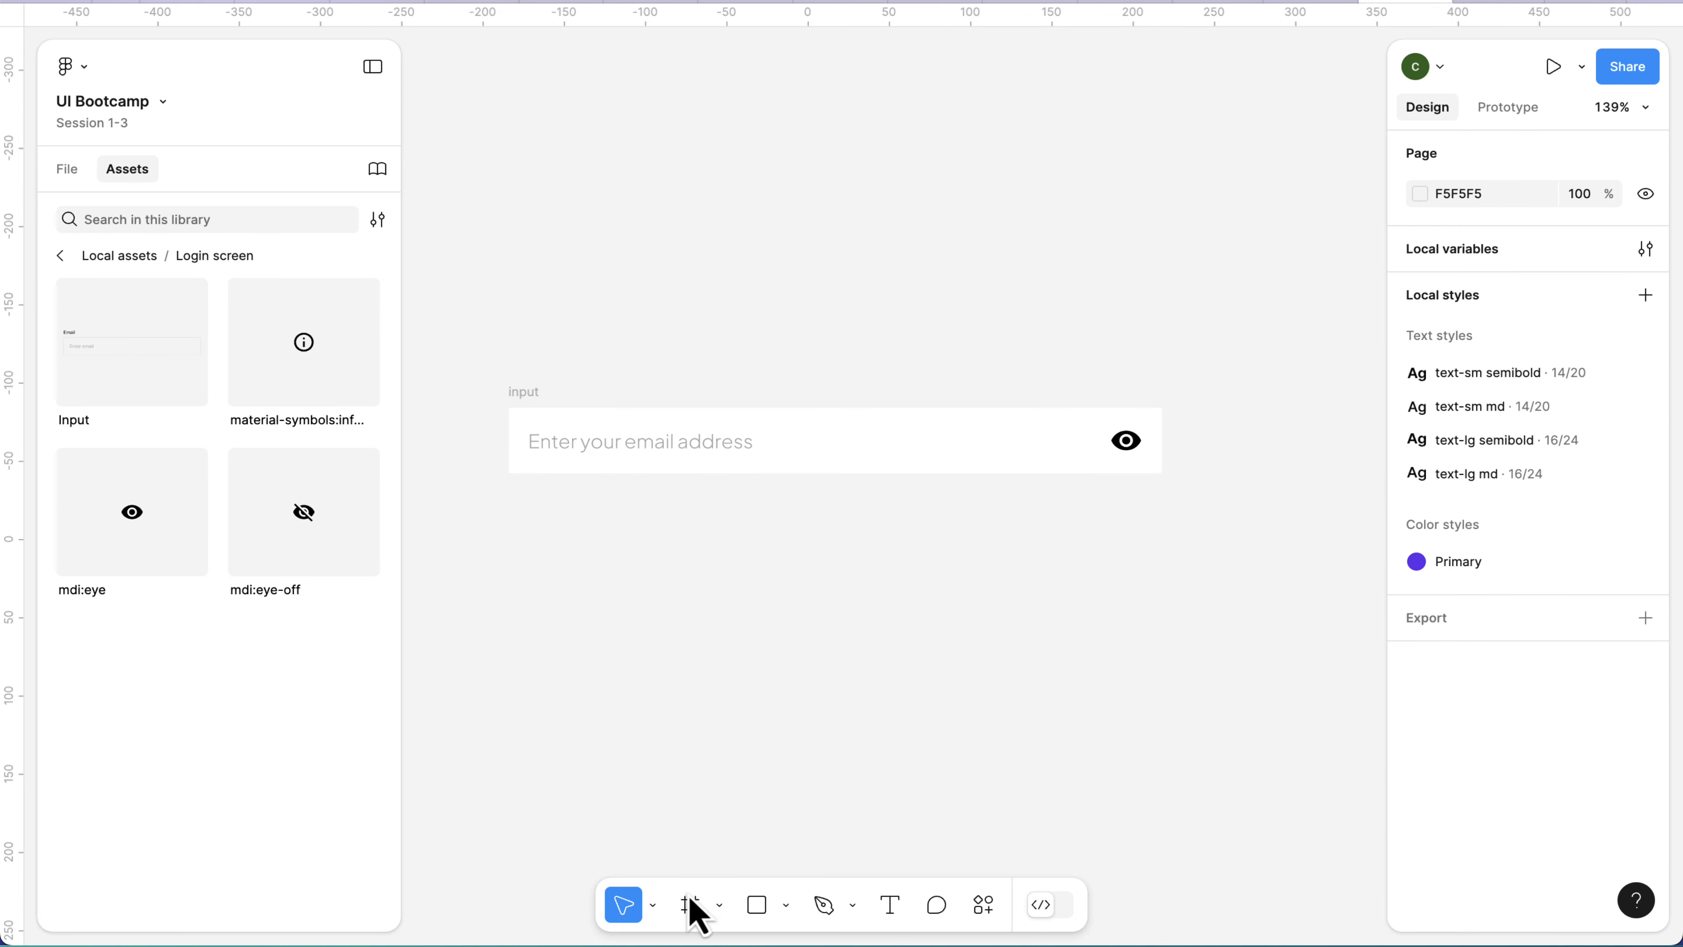
Add an iPhone 13 mini preset frame beside the input field.
click(690, 904)
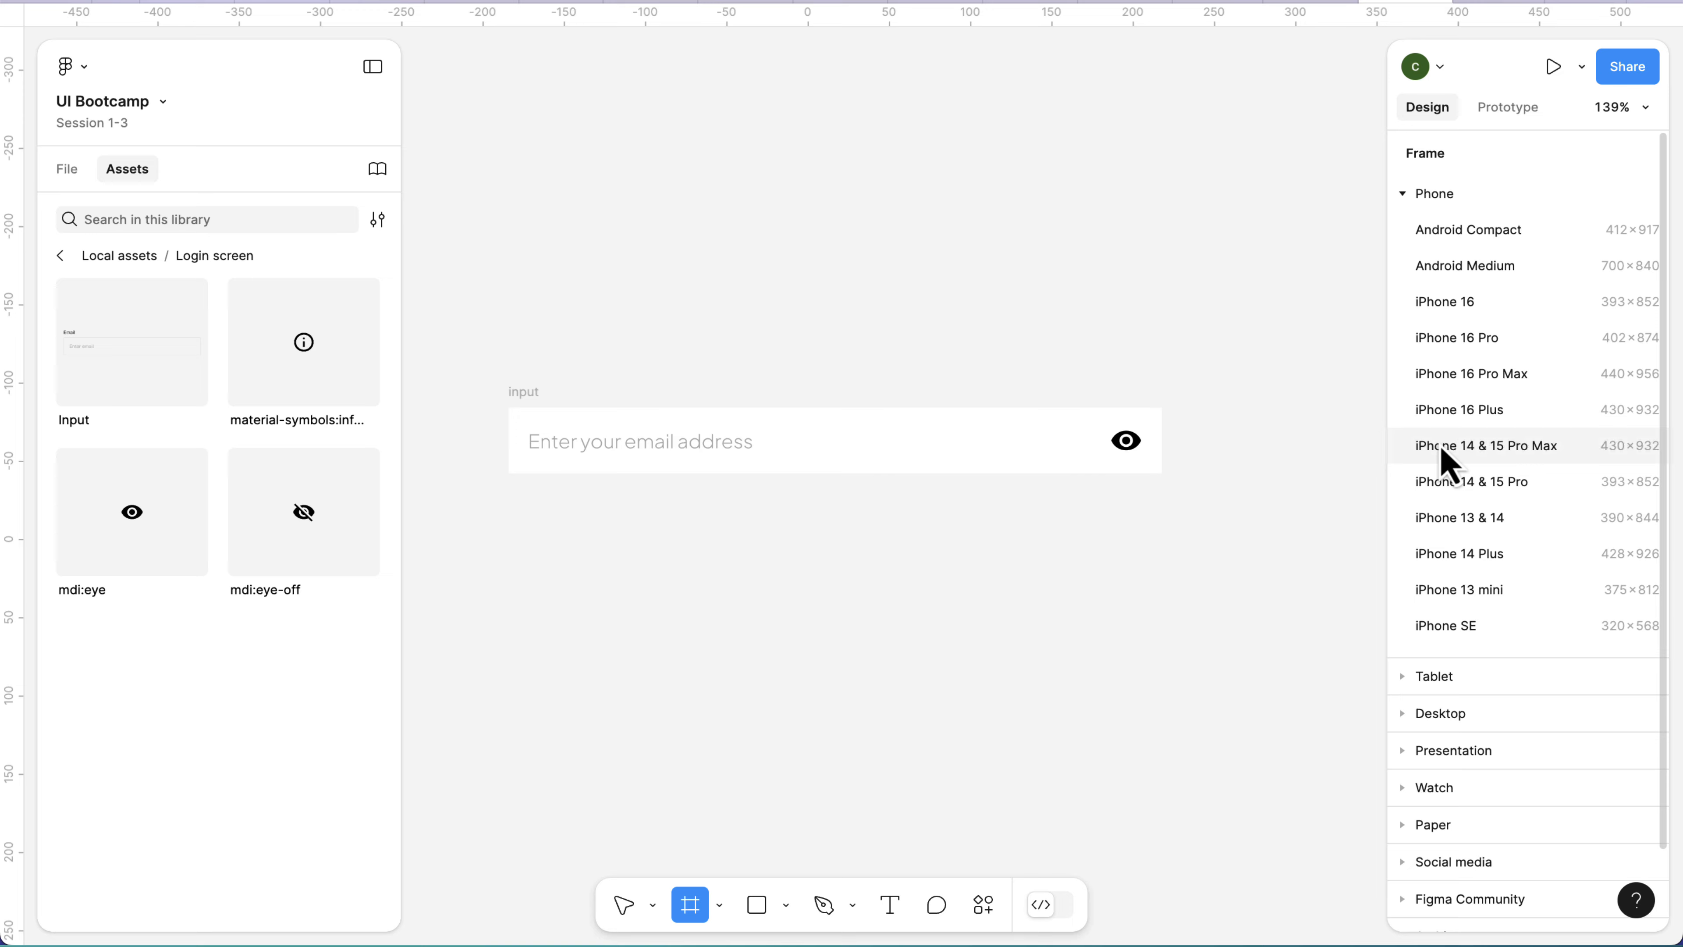
scroll(1500, 492, down, 2)
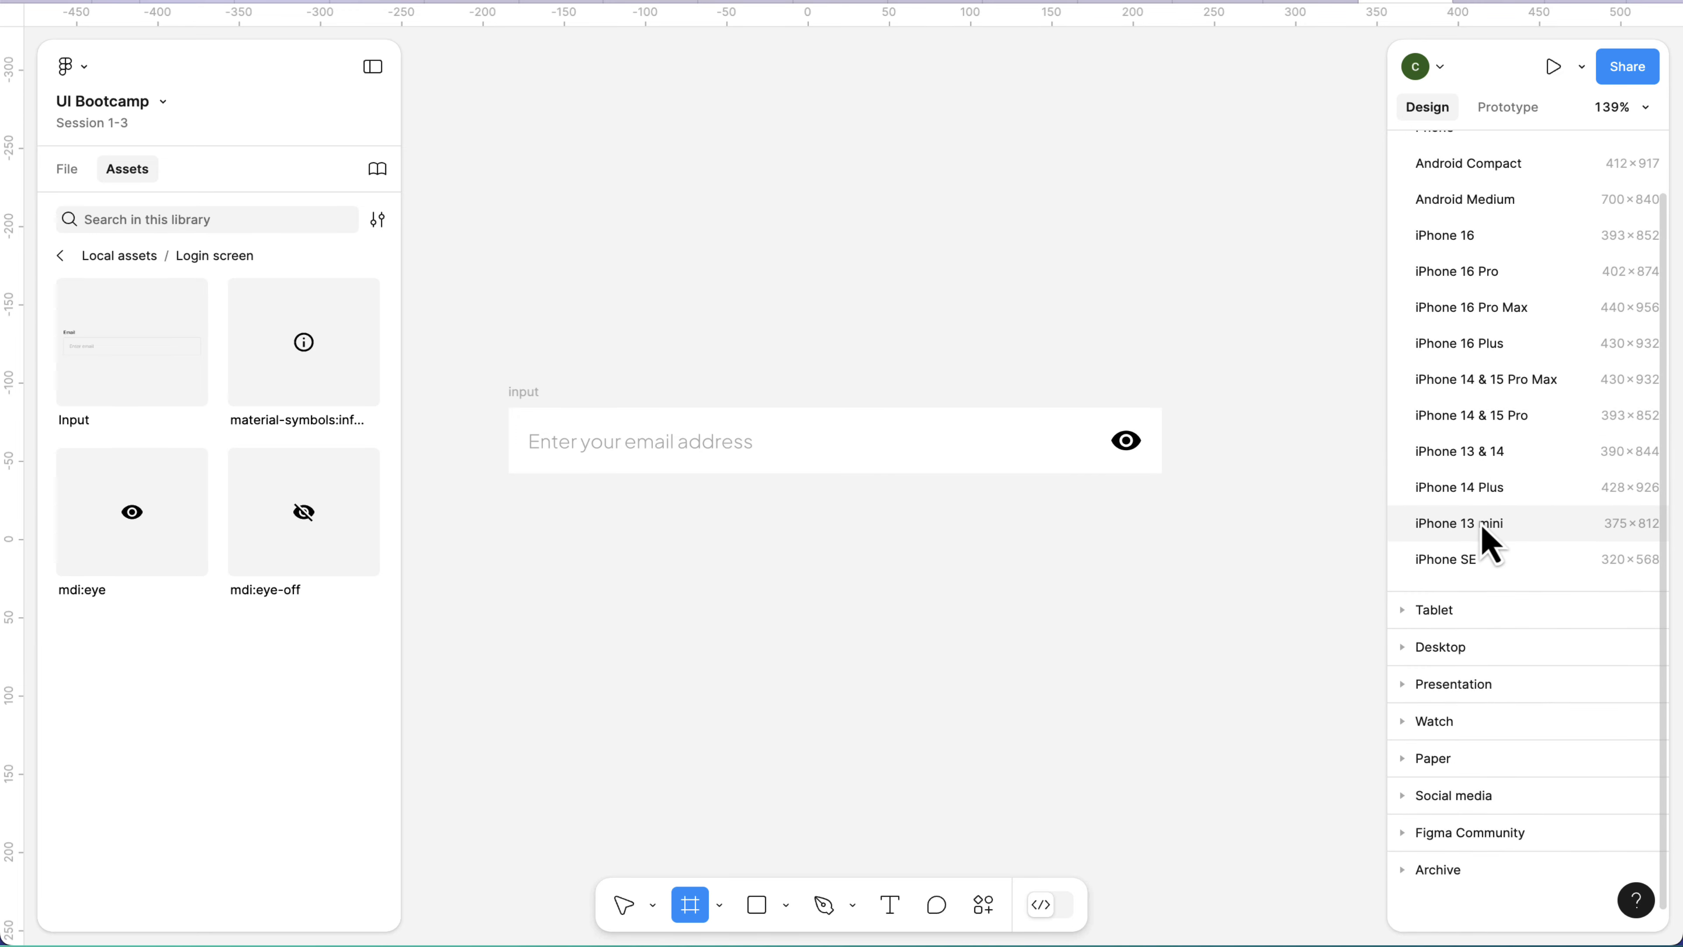
click(1482, 529)
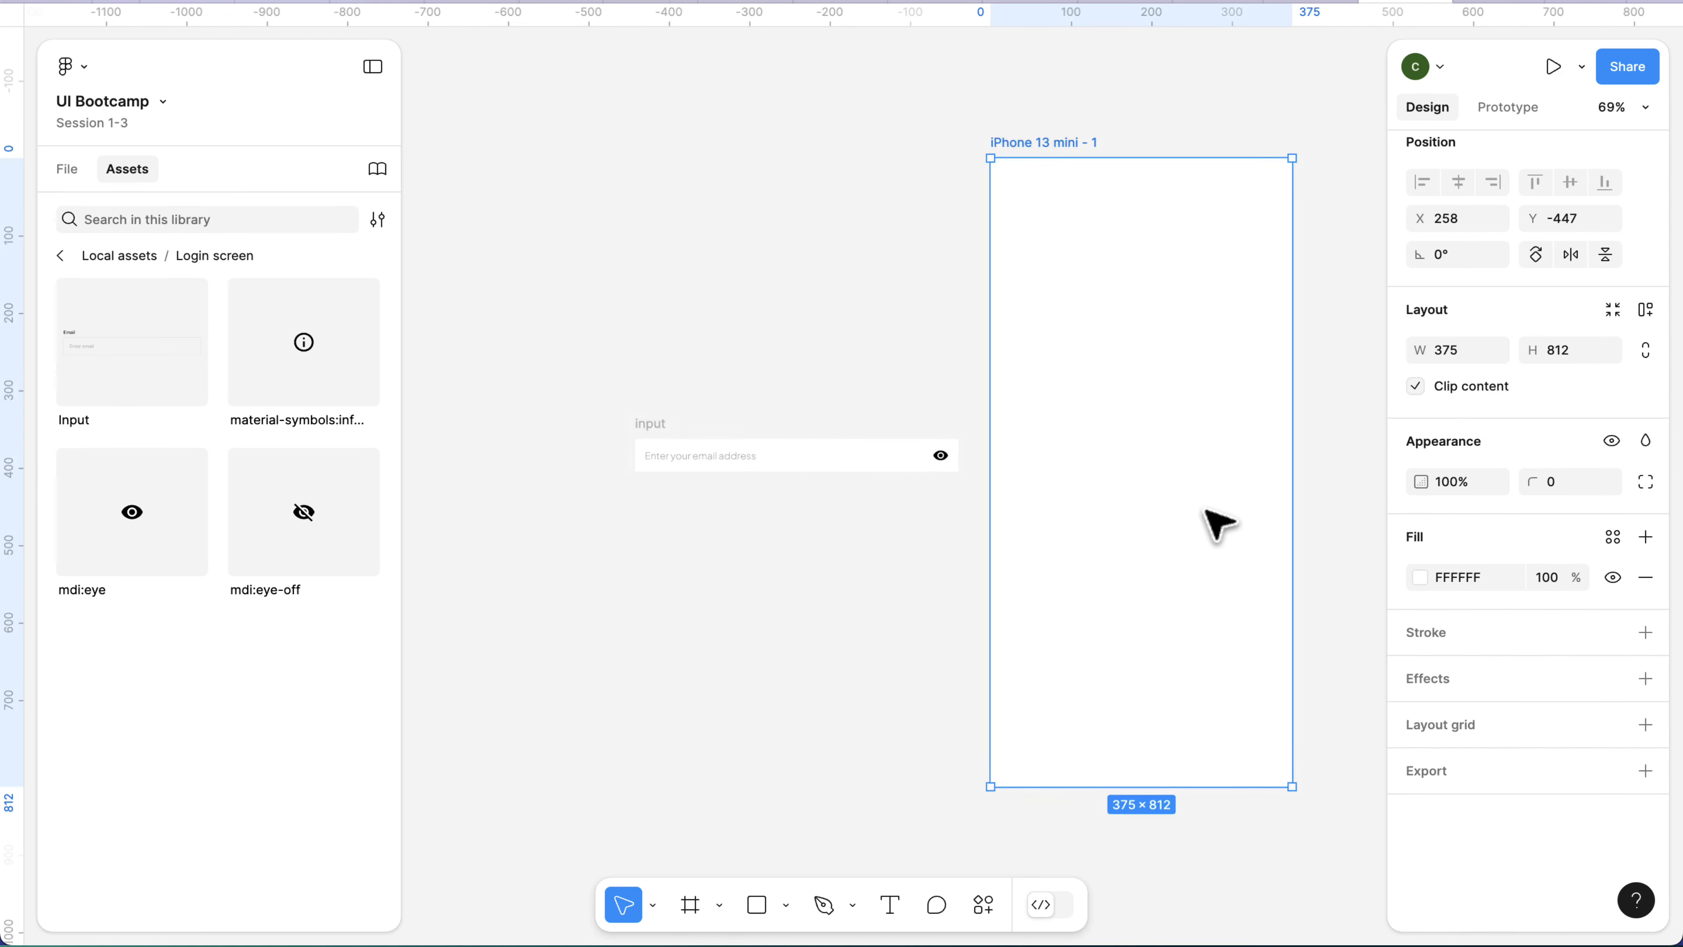
Change the fill of the iPhone 13 mini frame to FAFAFA.
click(624, 452)
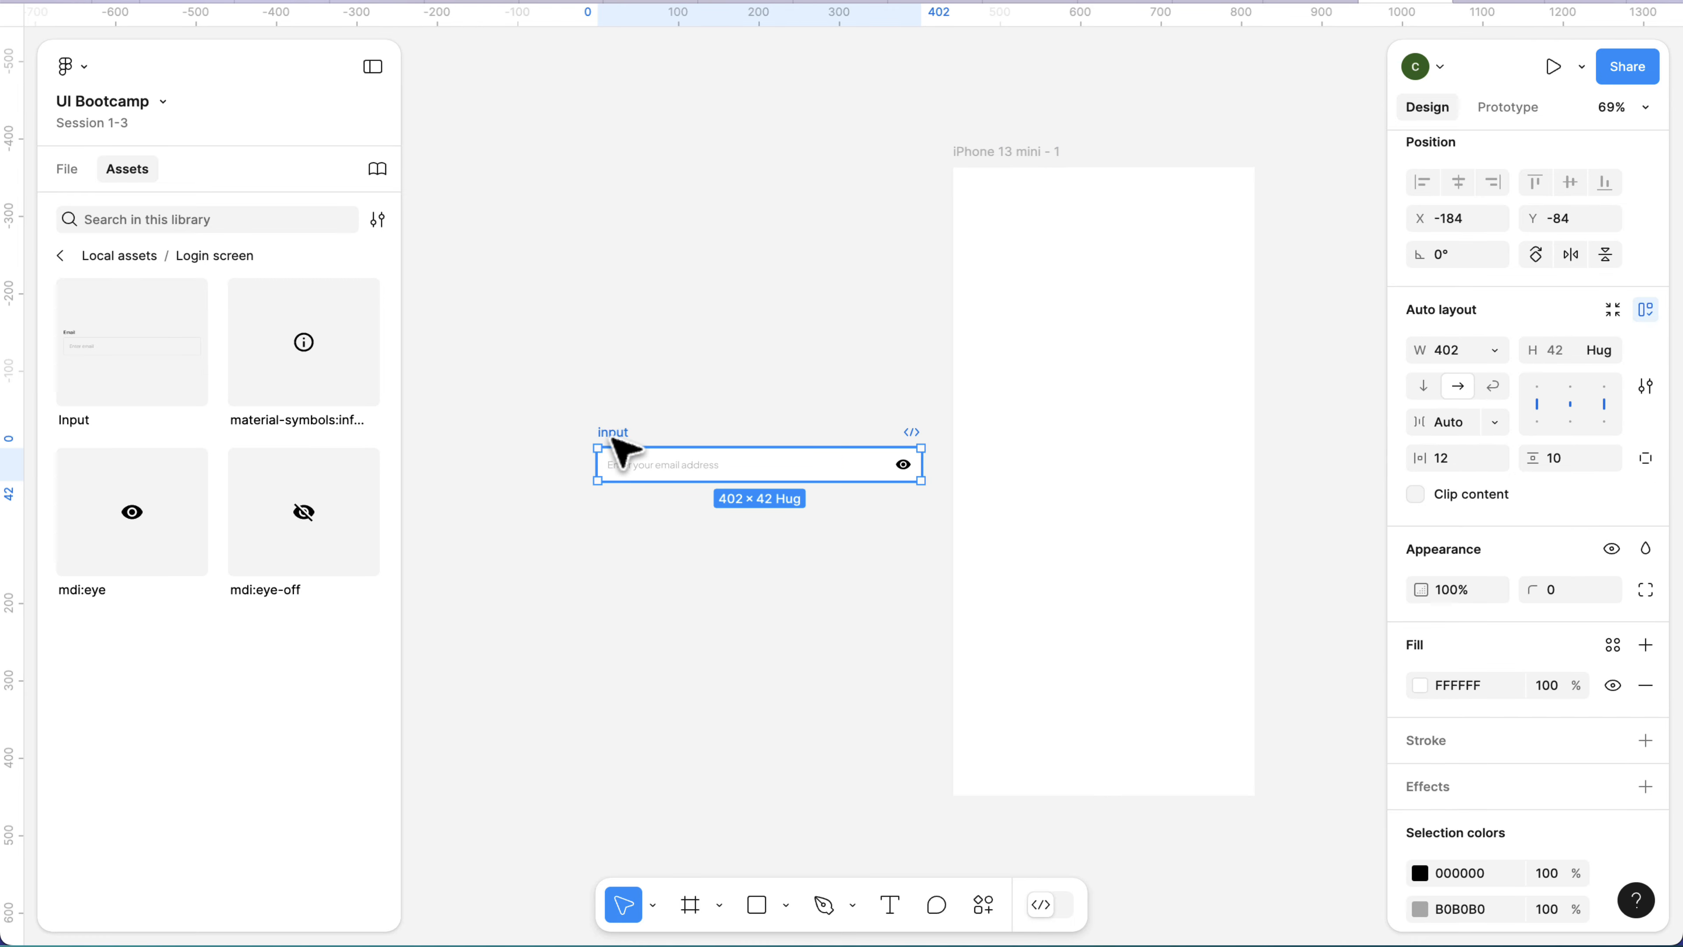
click(987, 178)
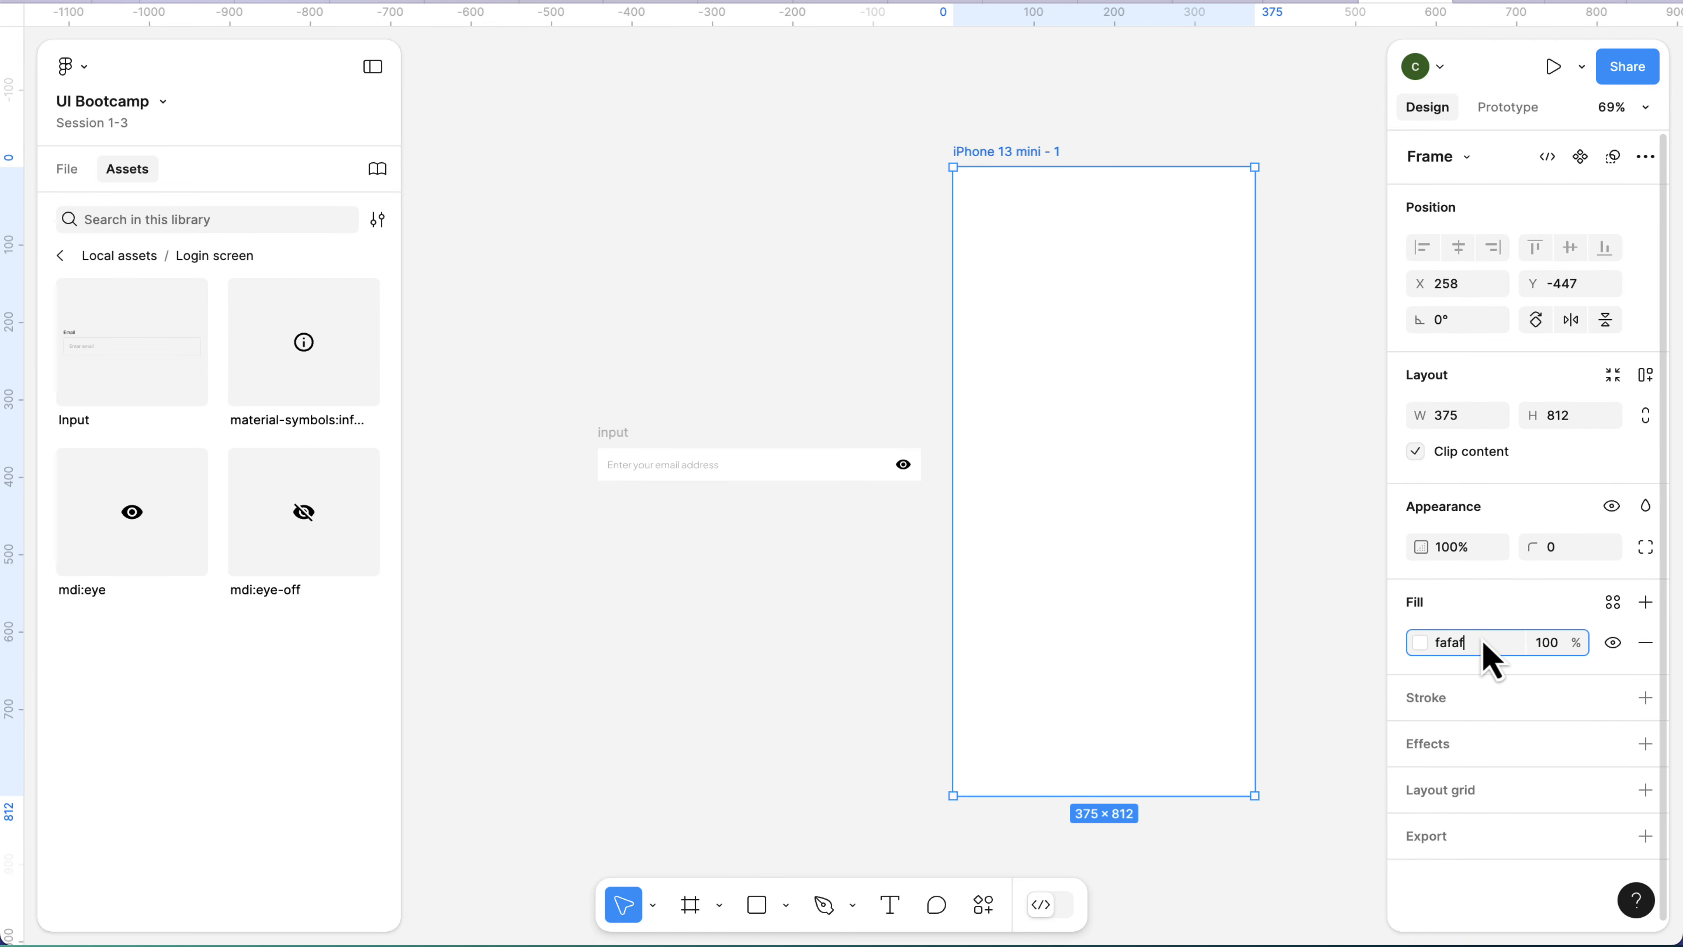
key(Return)
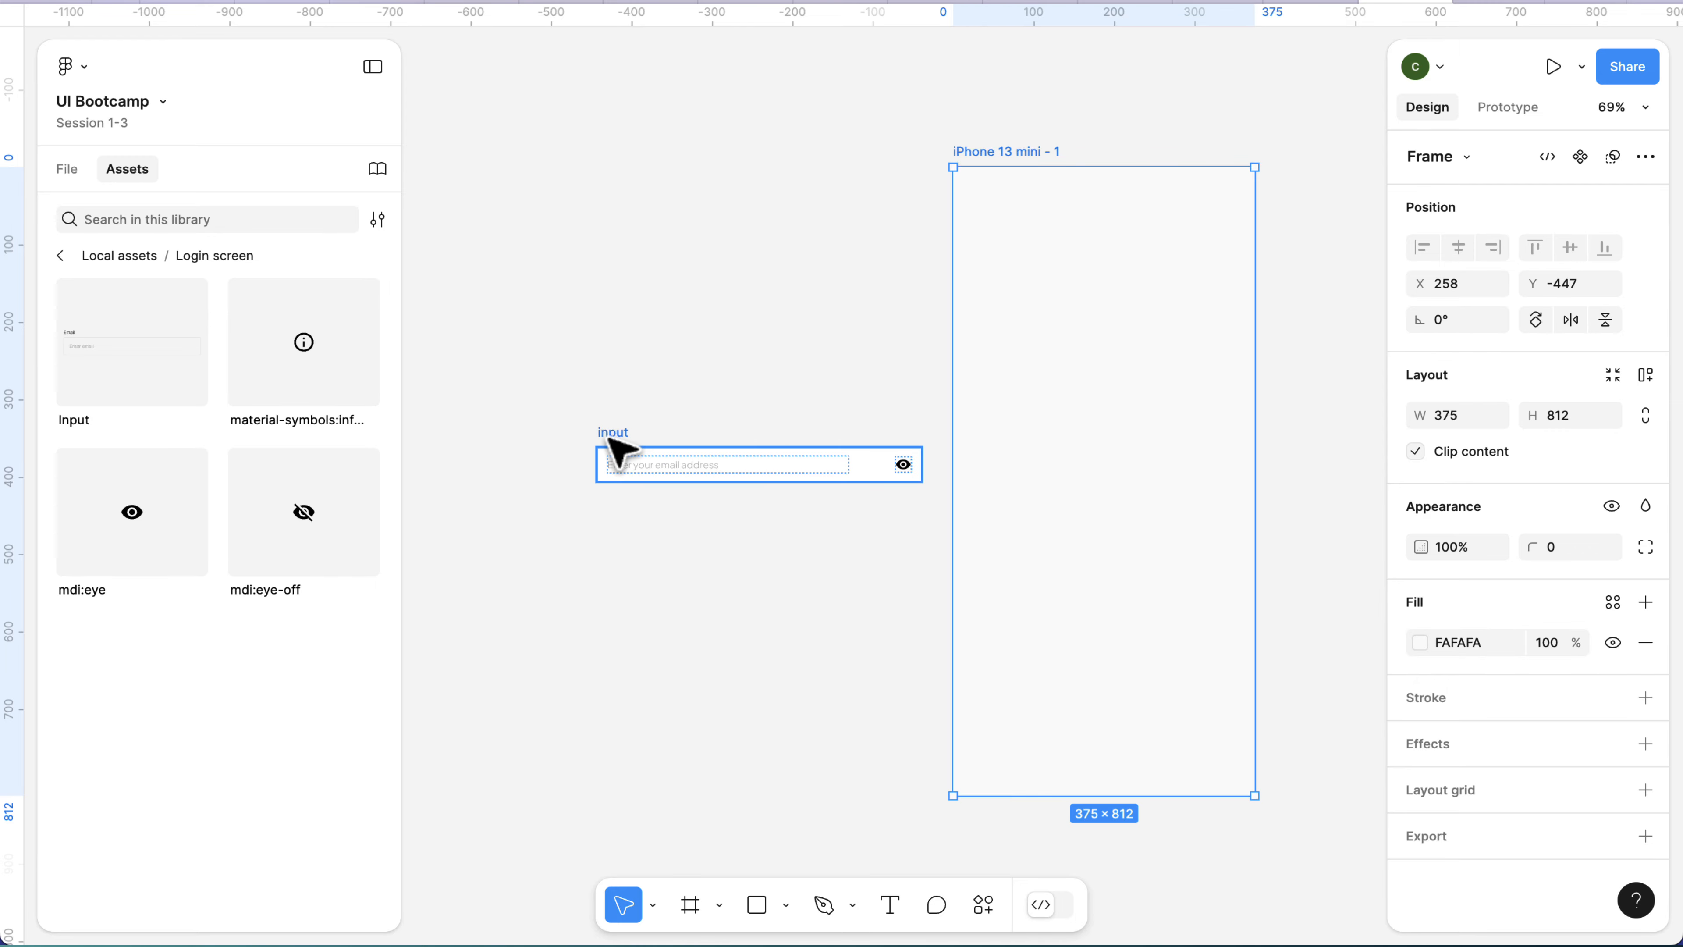
Move the input frame into the iPhone 13 mini frame, at about X 25, Y 306.
drag(619, 451, 984, 395)
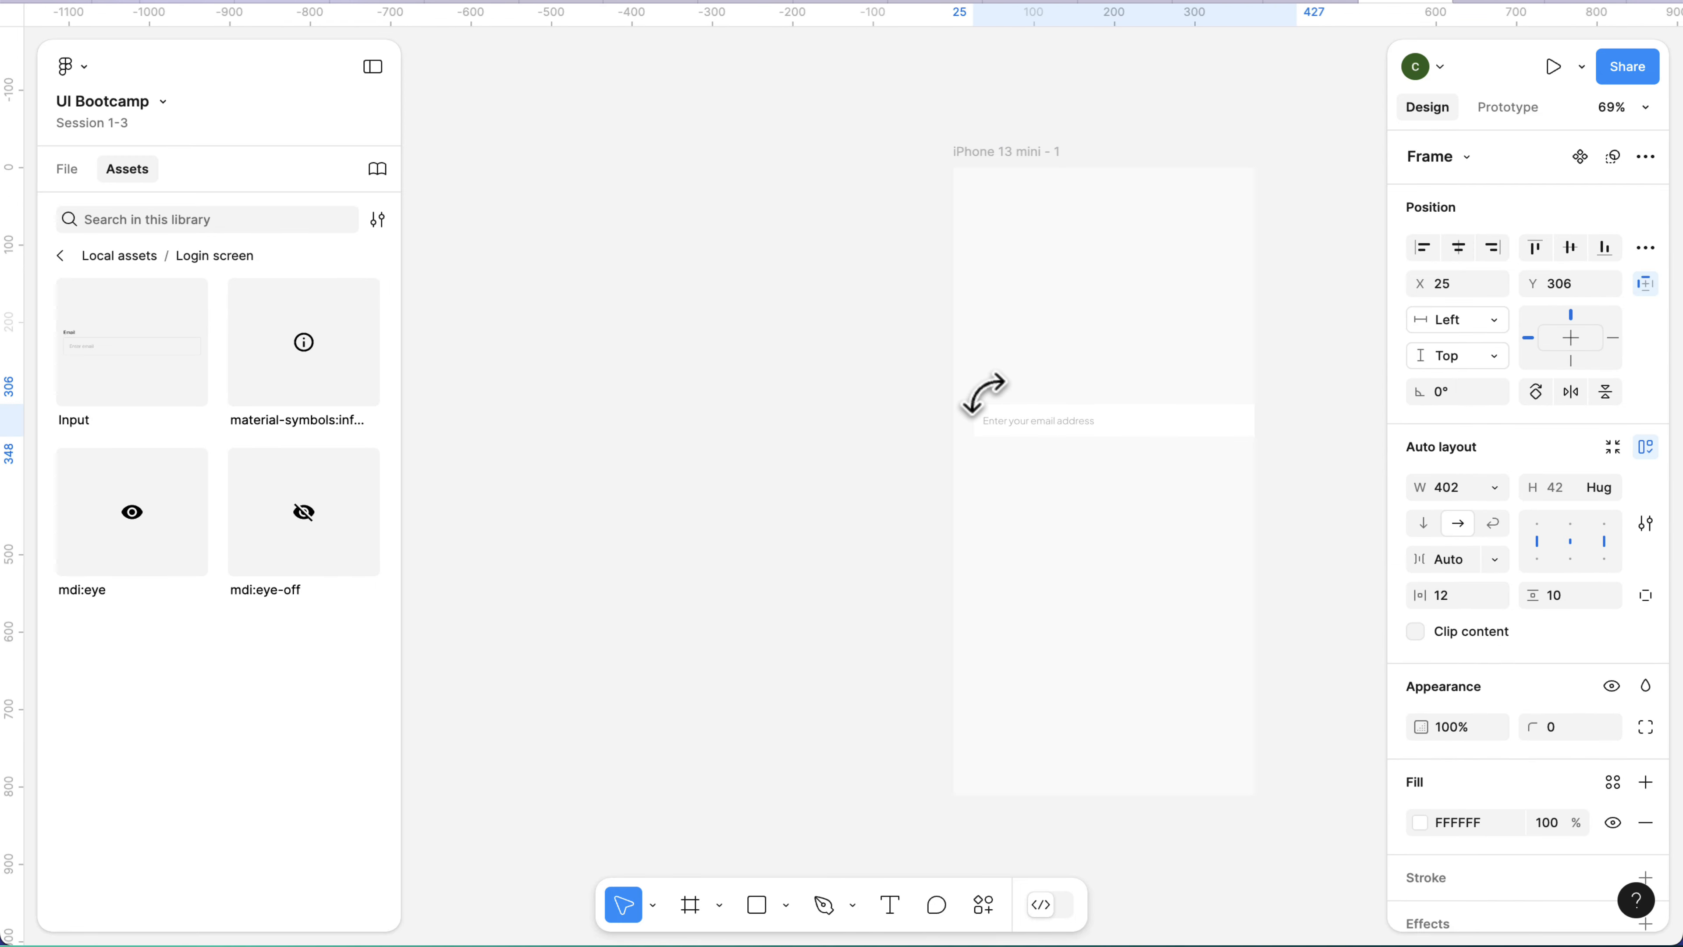
Narrow the input frame to about 325 wide and move it to about X 16, Y 186 in the iPhone 13 mini frame.
scroll(994, 405, up, 5)
scroll(996, 403, up, 1)
scroll(996, 403, right, 5)
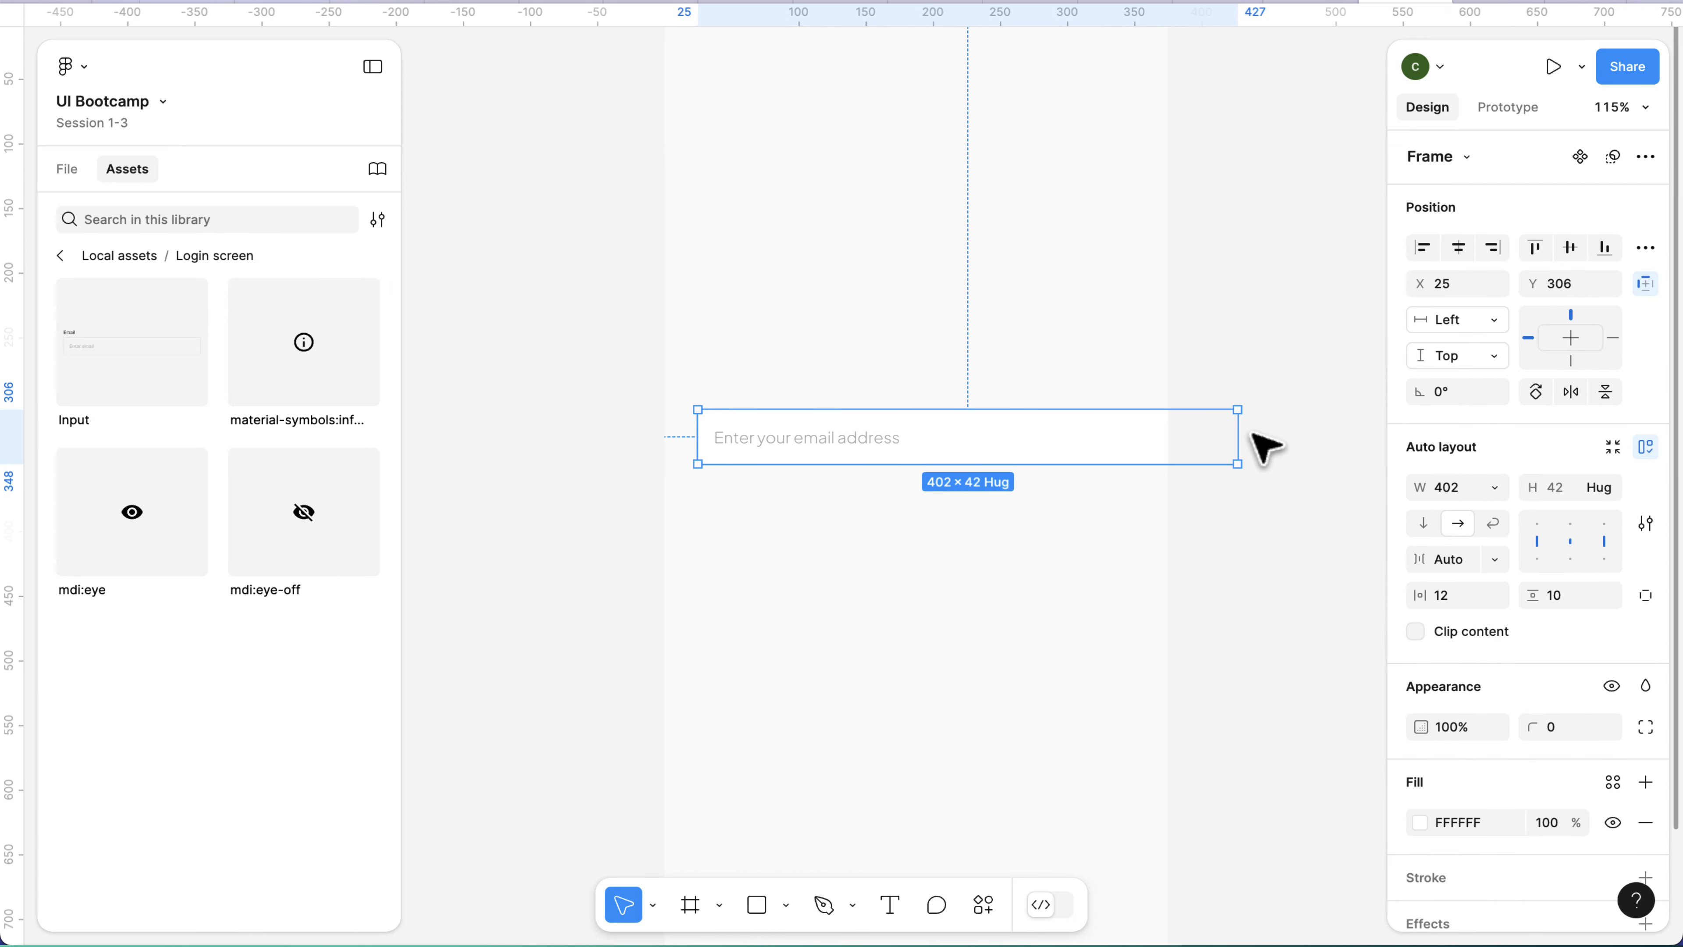
drag(1237, 437, 1134, 437)
drag(1032, 445, 1021, 292)
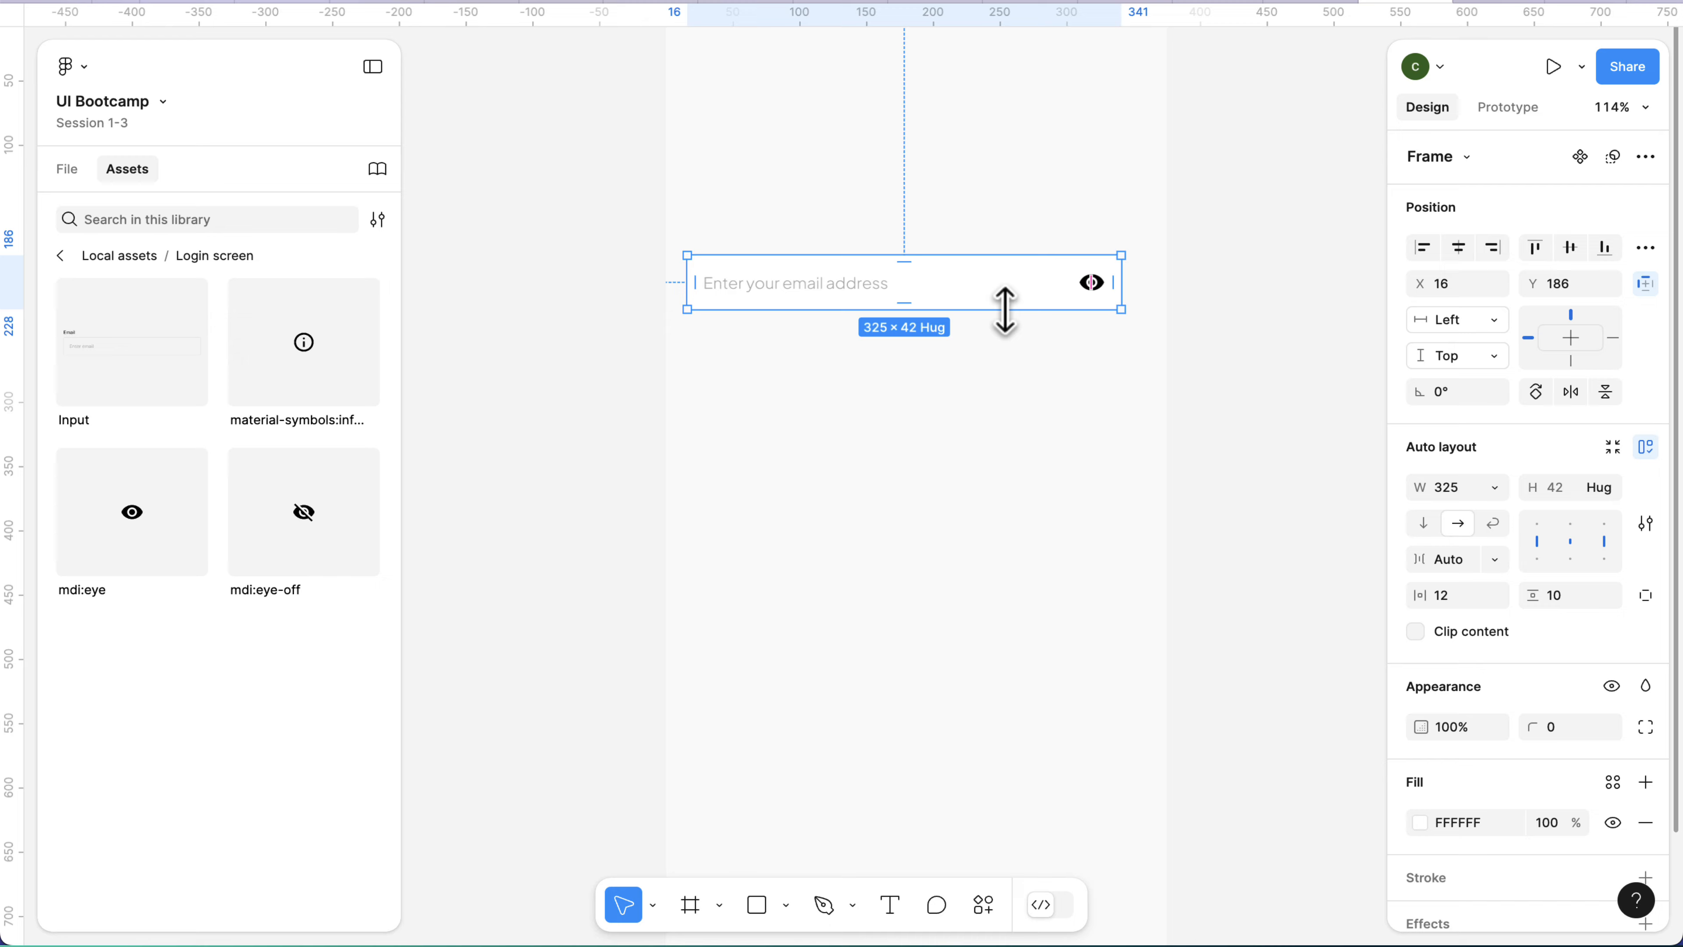
Add an iPad mini 8.3 tablet preset frame beside the iPhone 13 mini frame.
scroll(1004, 308, down, 3)
scroll(1005, 311, down, 3)
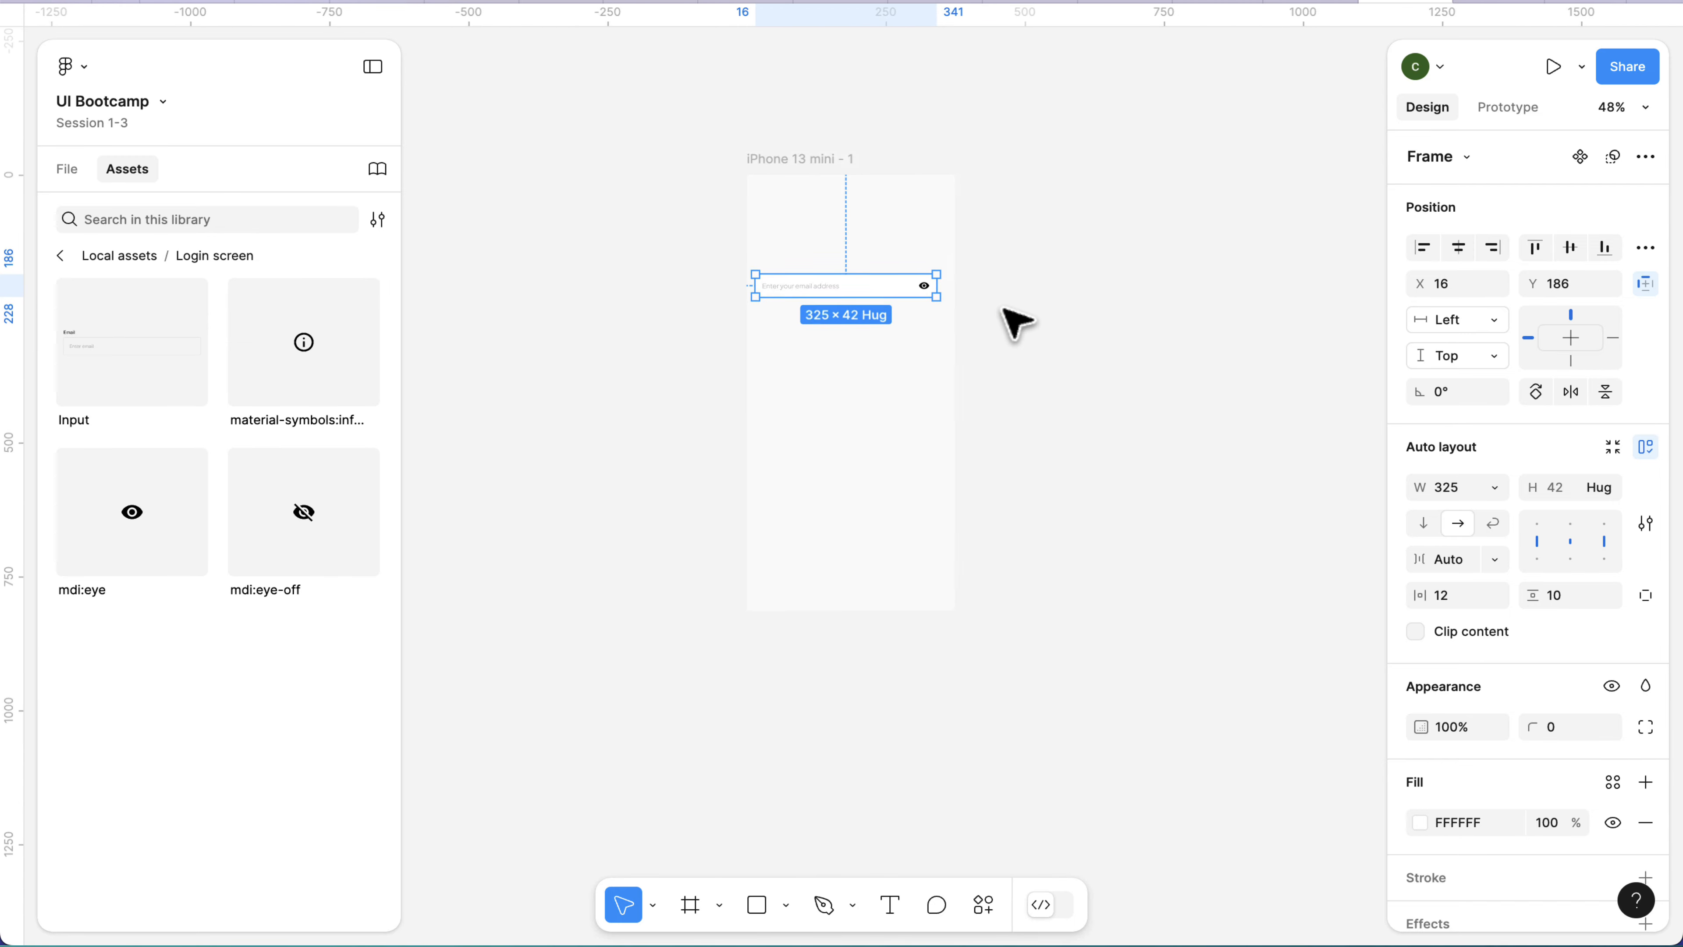
click(700, 895)
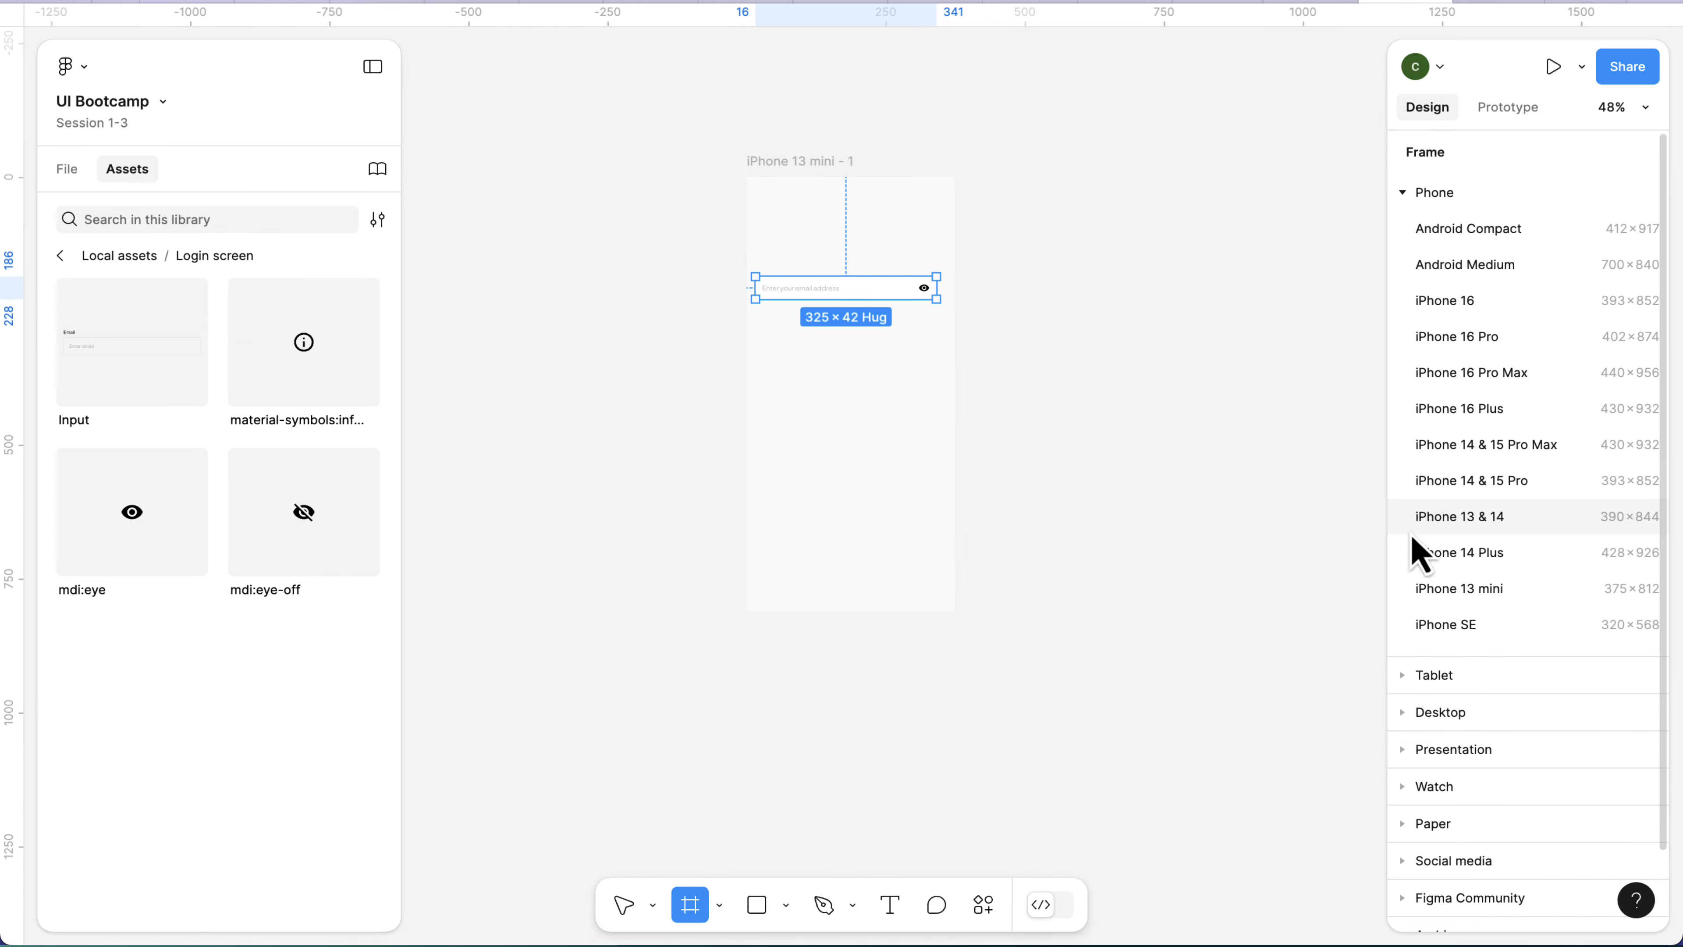
click(1422, 203)
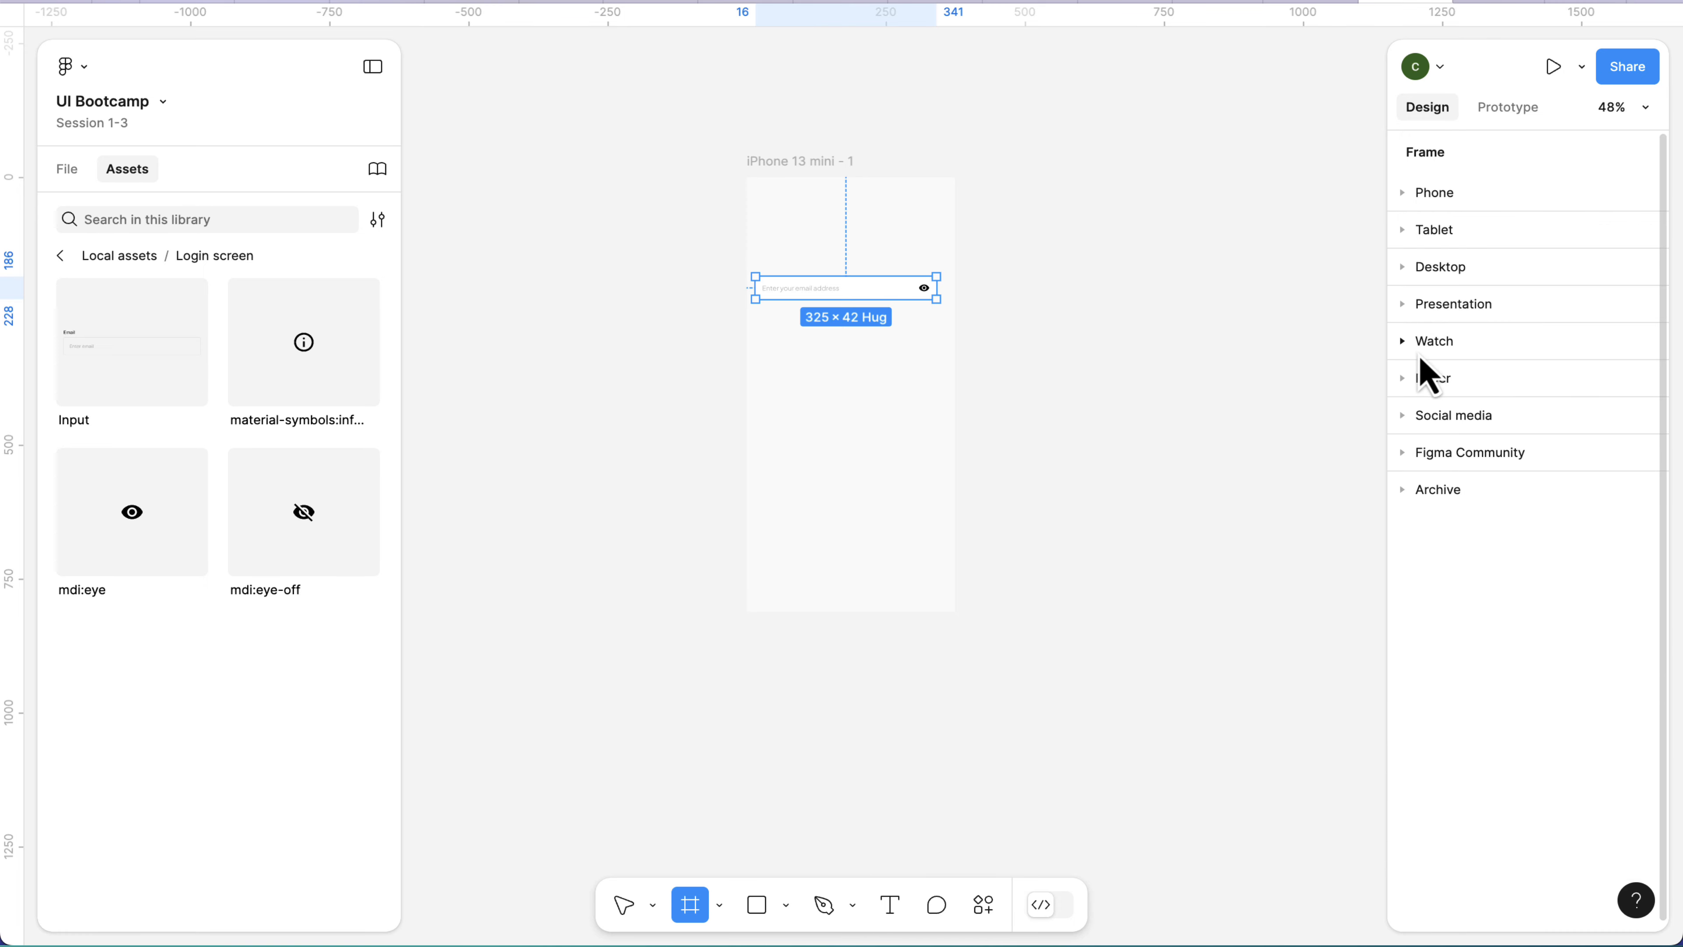
click(1432, 232)
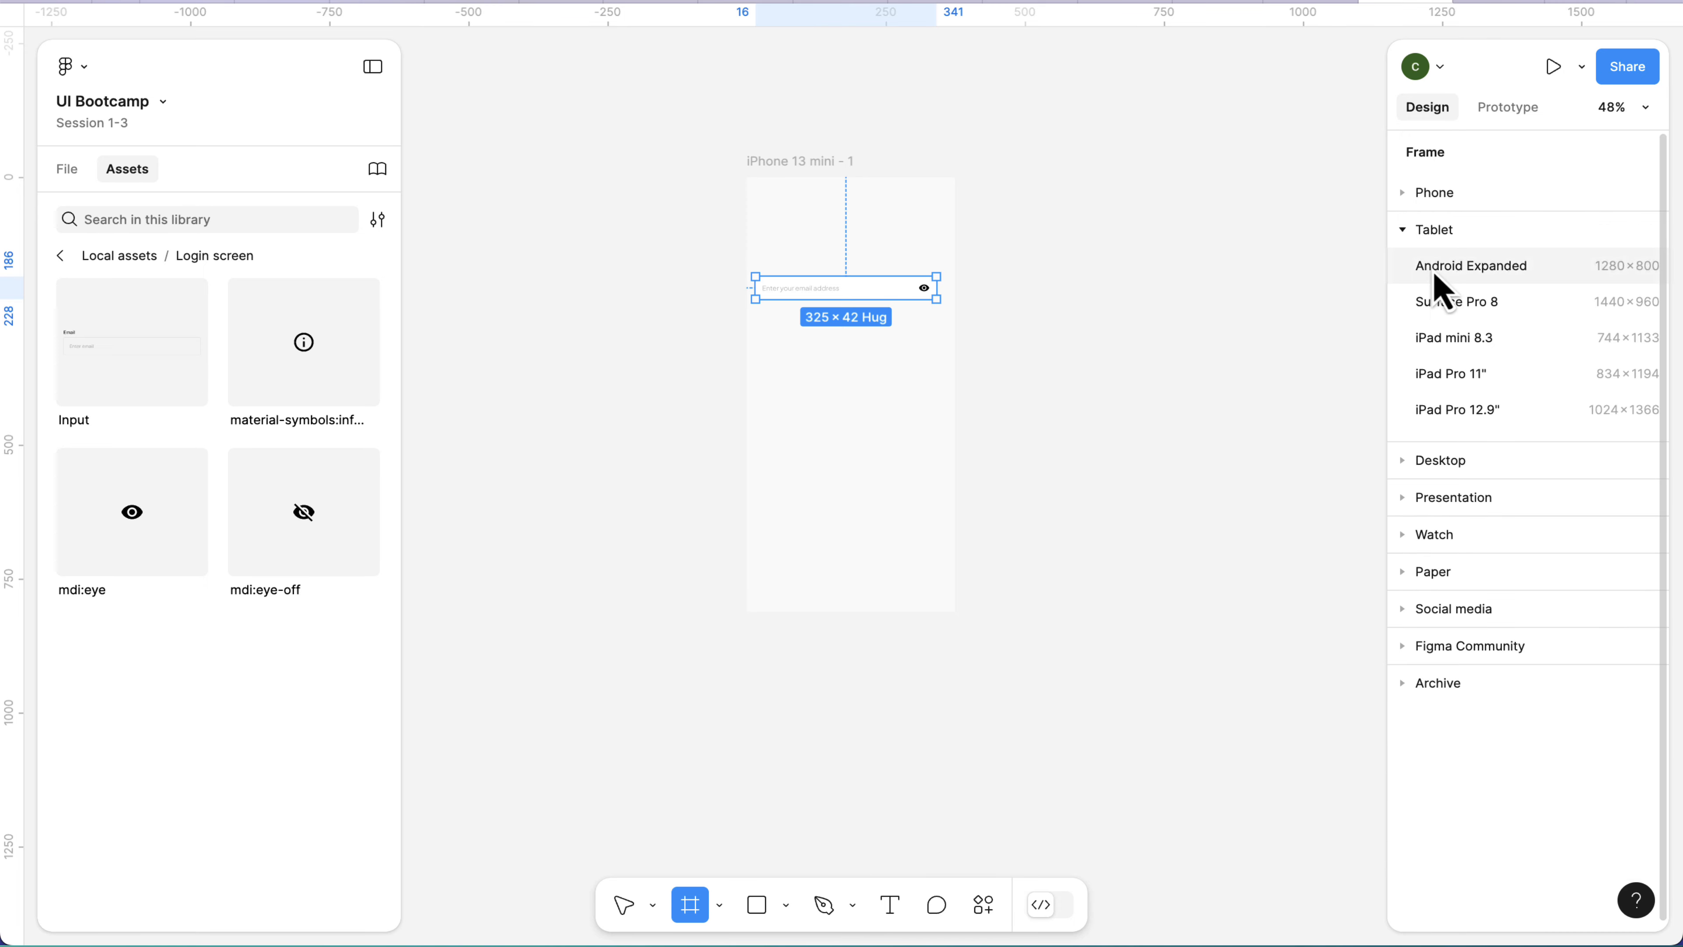
click(1441, 350)
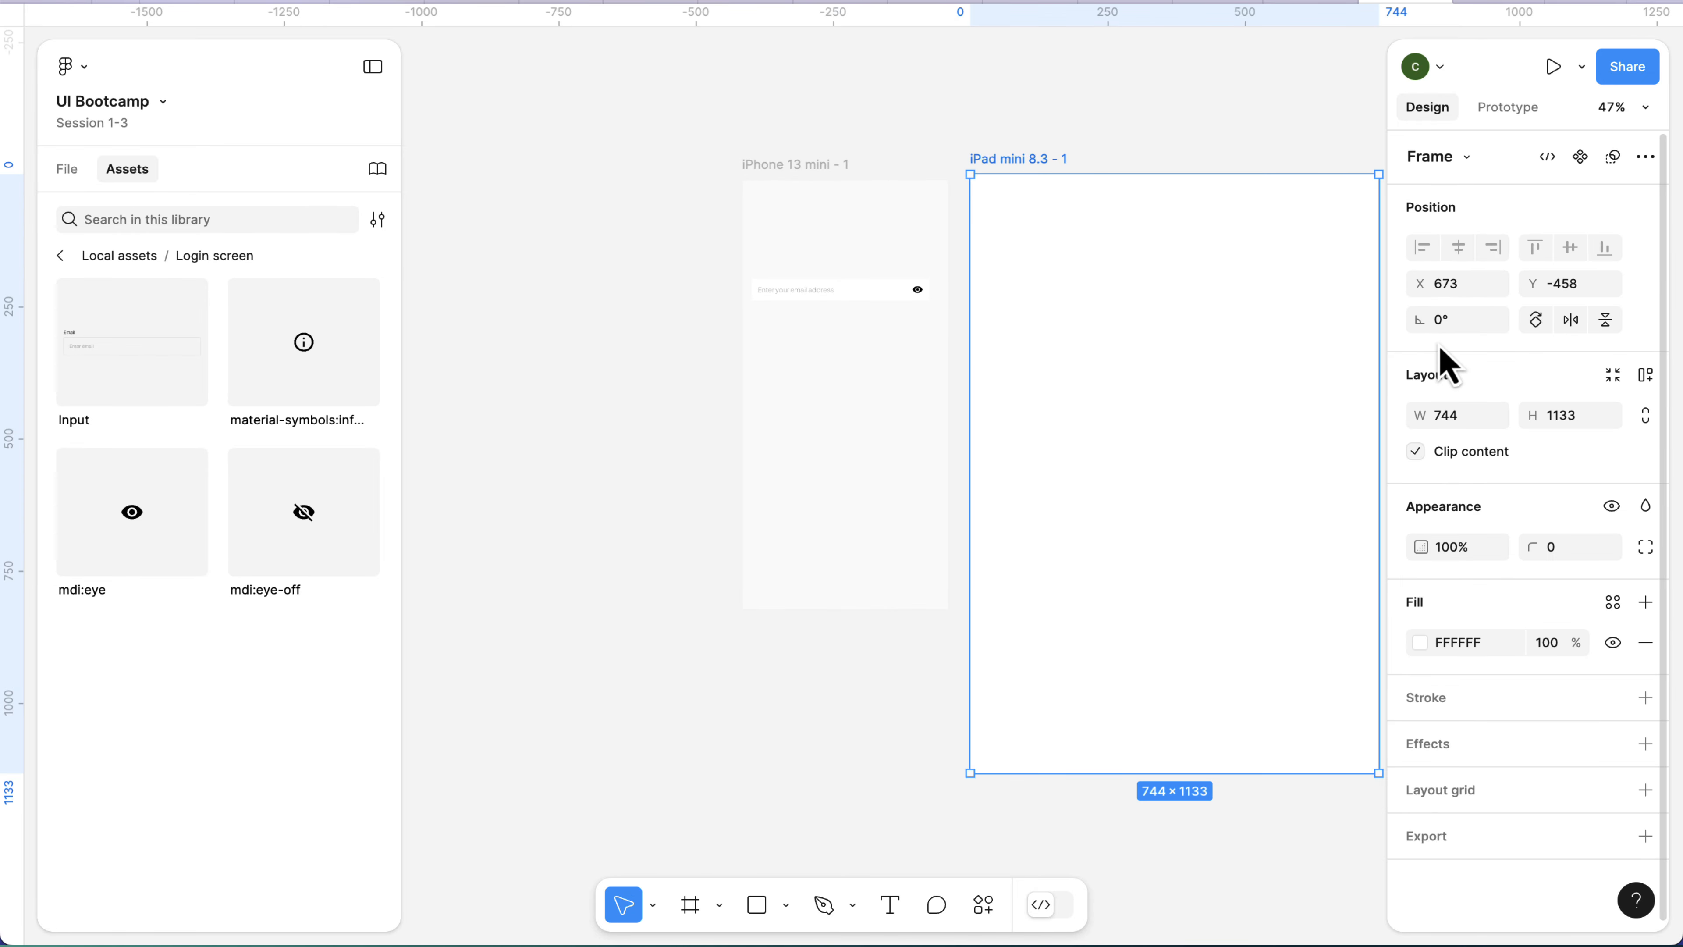
Copy the input frame into the iPad mini 8.3 frame and place it at about X 125, Y 335.
click(833, 315)
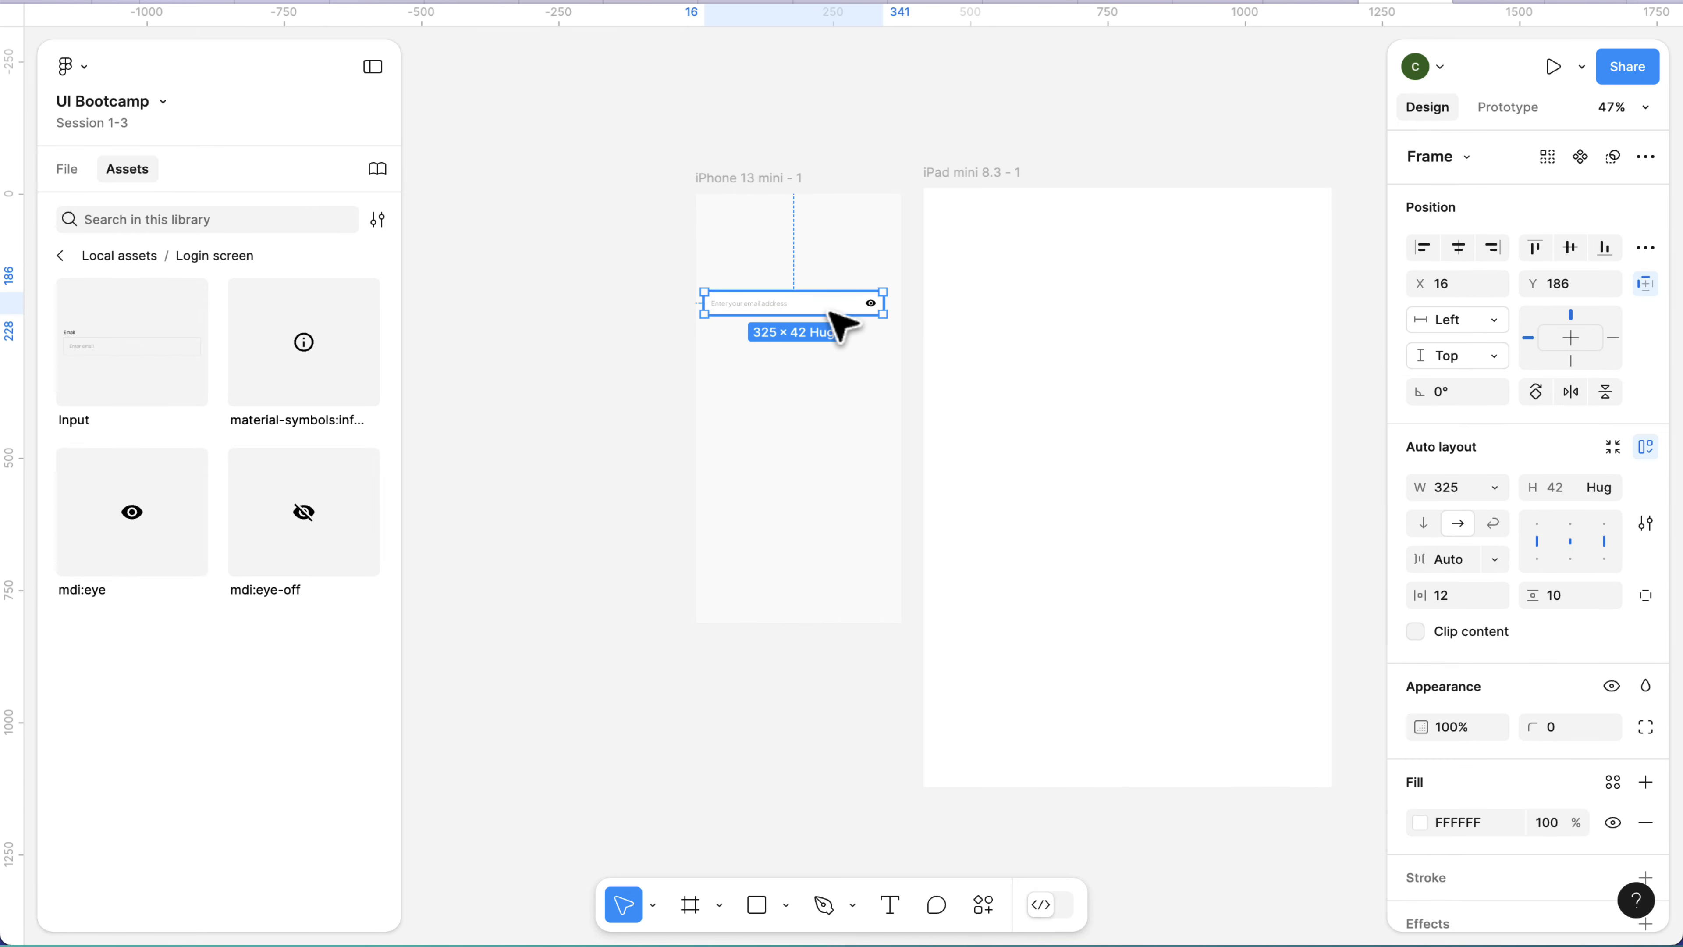
click(975, 179)
key(ctrl+v)
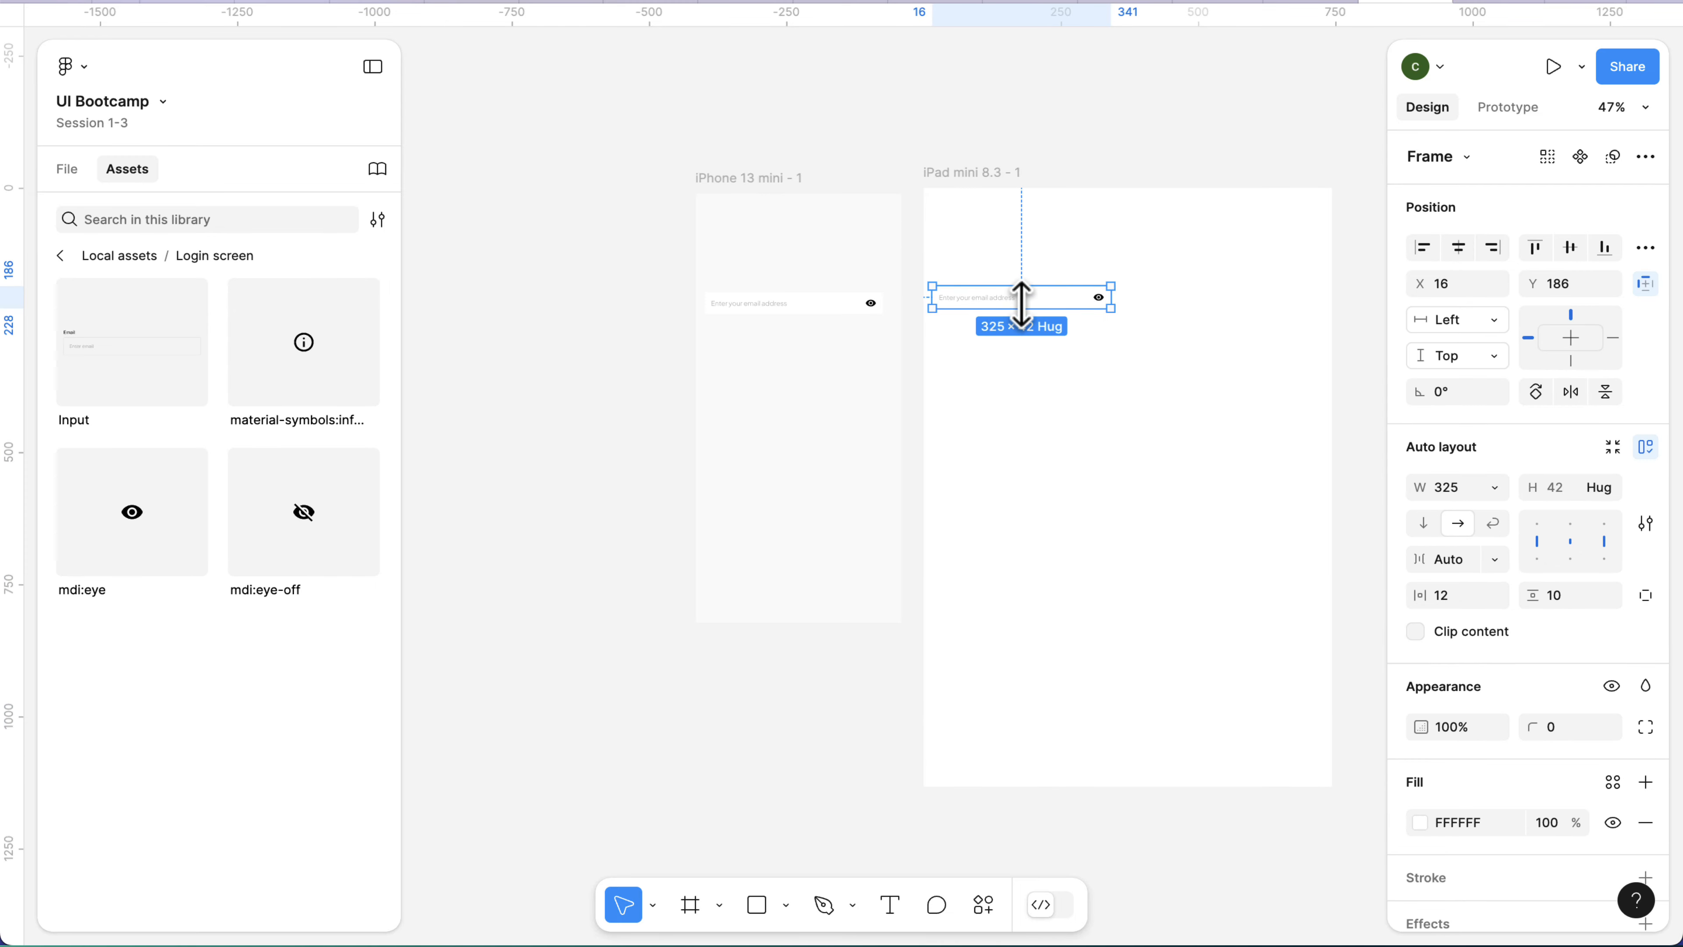
drag(1030, 311, 1086, 398)
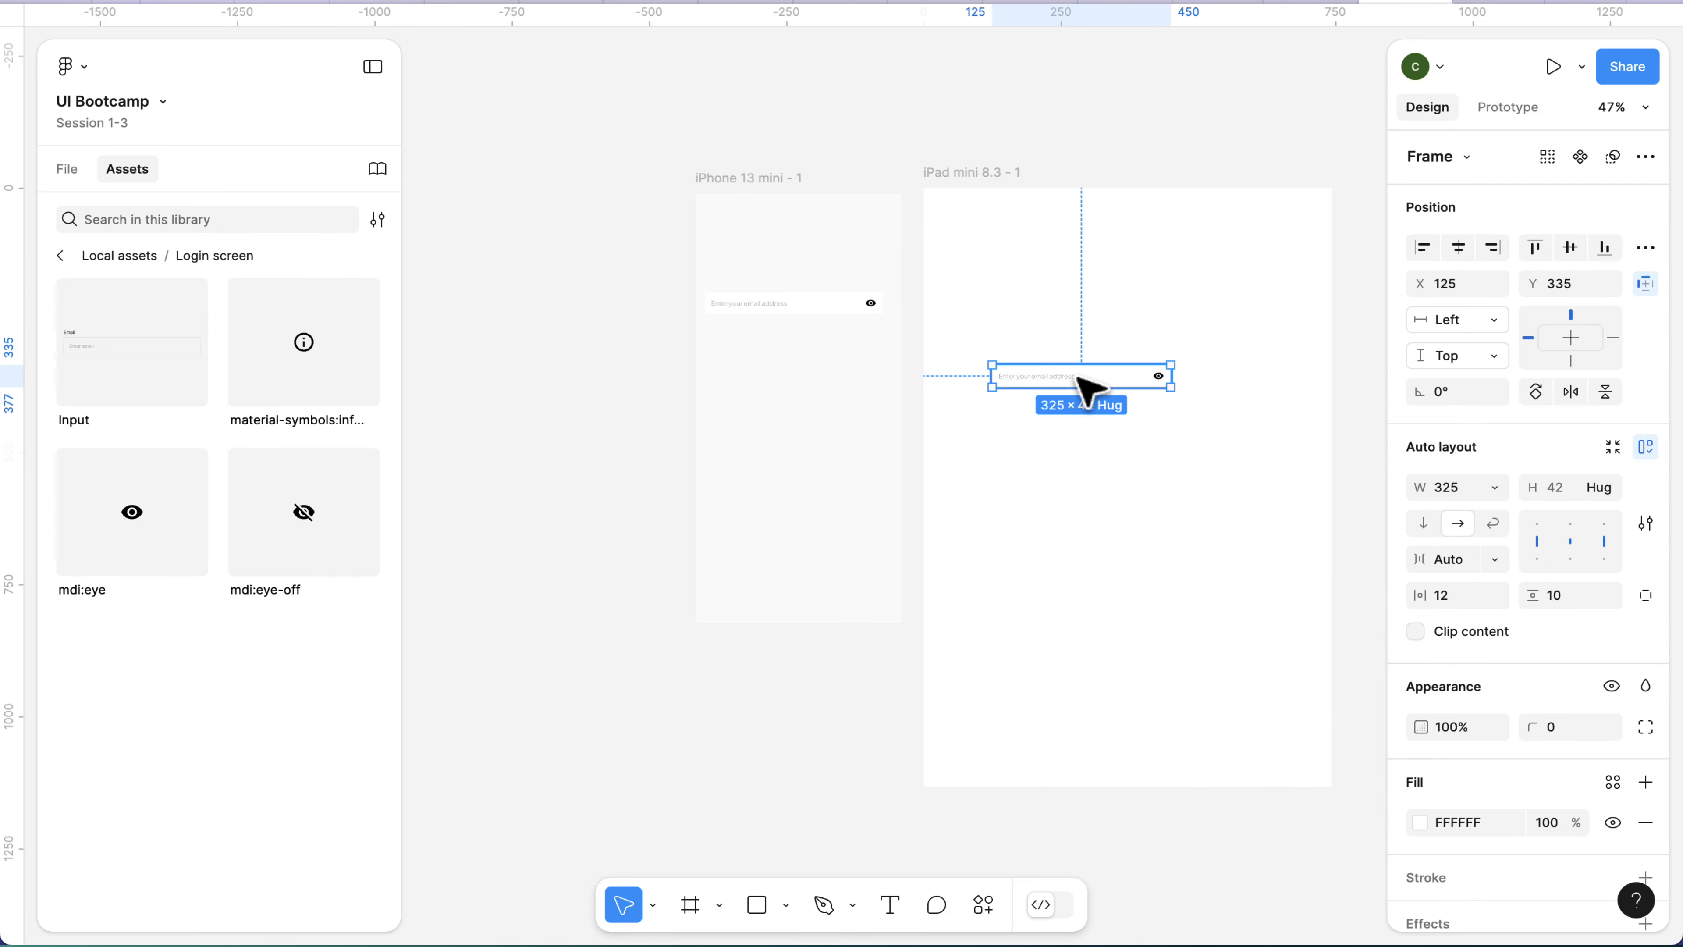
Change the fill of the iPad mini 8.3 frame to FAFAFA.
click(947, 176)
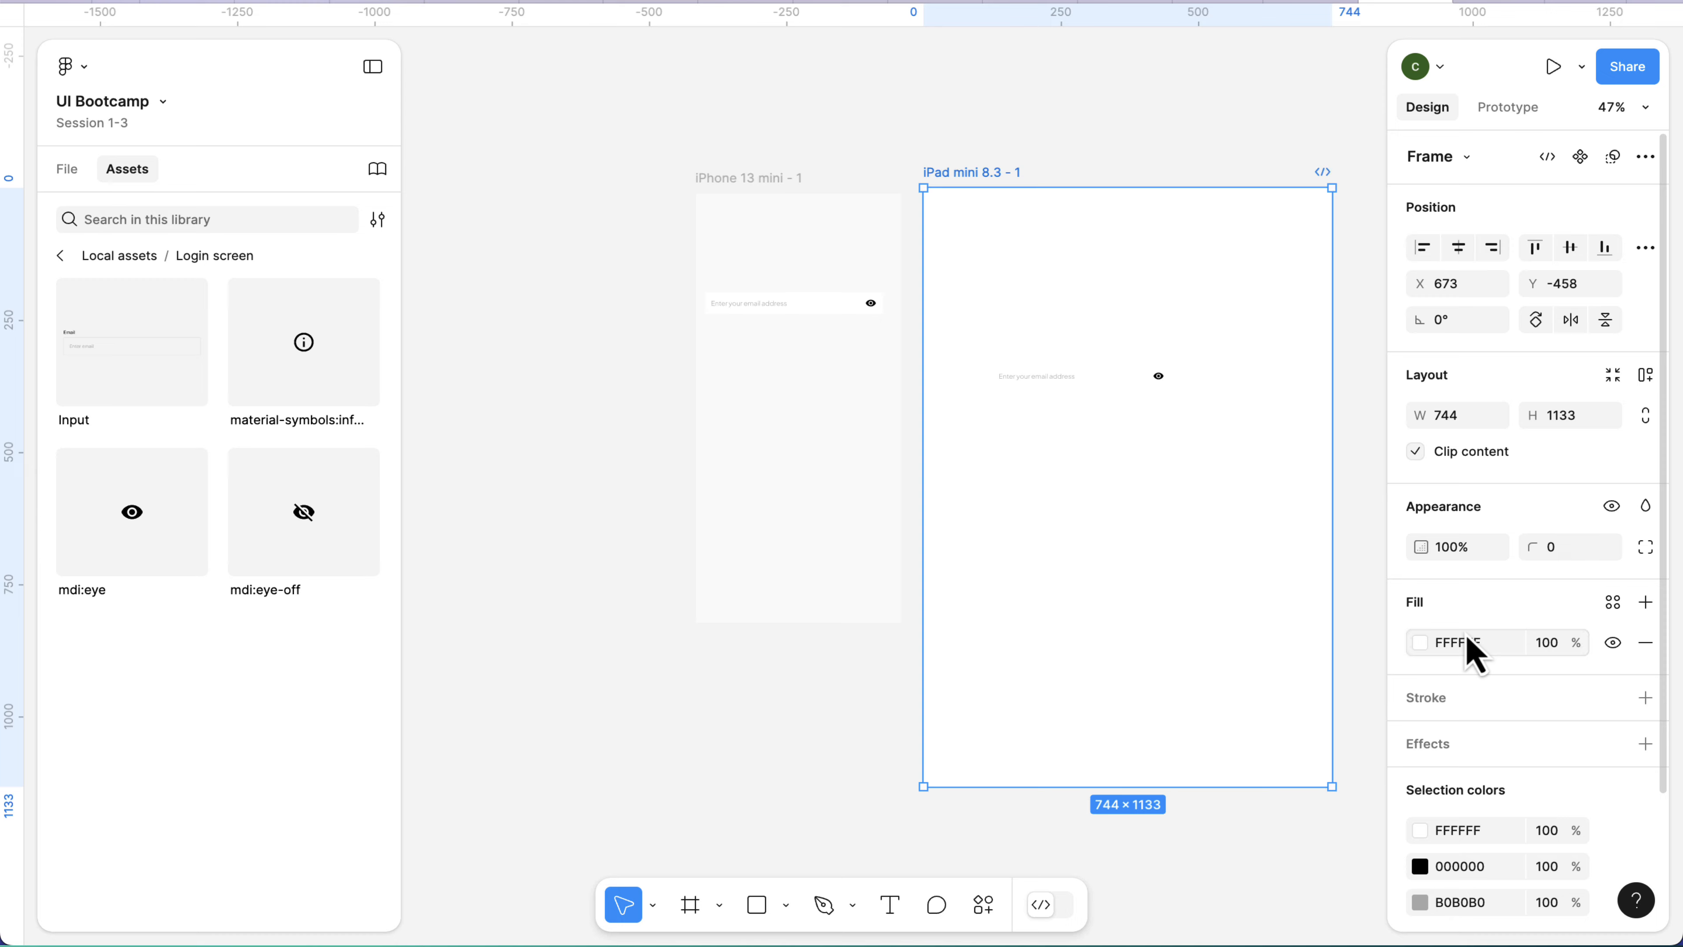
click(1467, 645)
text(fafaf)
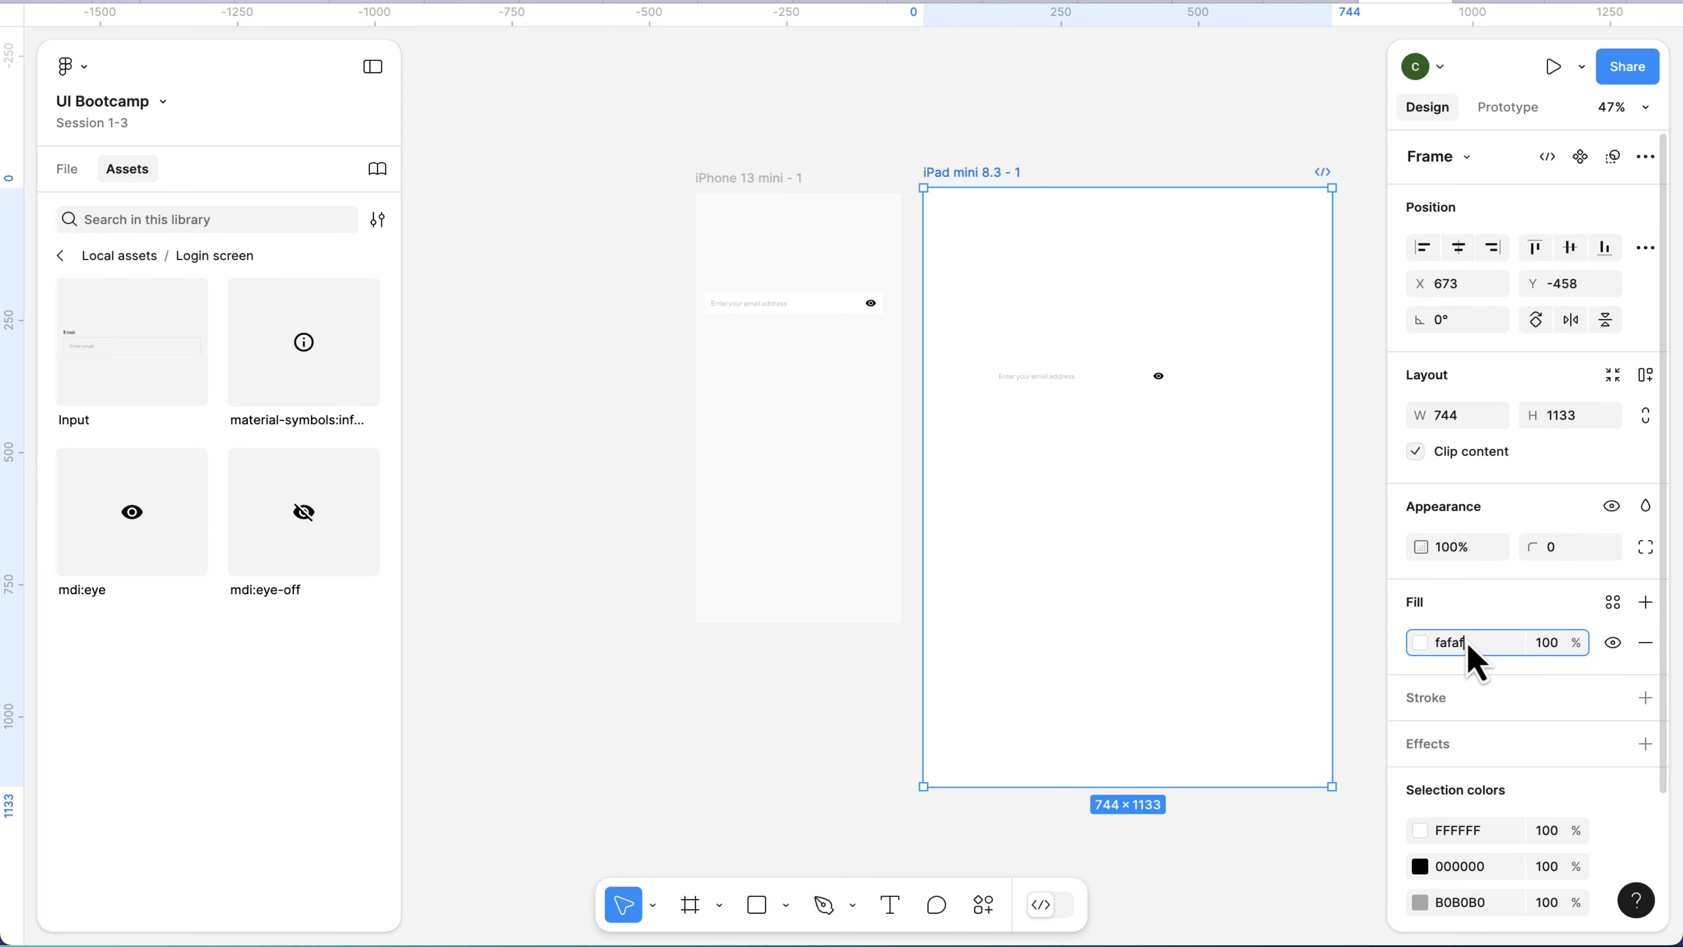
text(a)
key(Return)
Widen the input frame in the iPad mini frame from both sides to about 594 wide, starting at about X 78.
click(1135, 389)
scroll(1136, 390, up, 5)
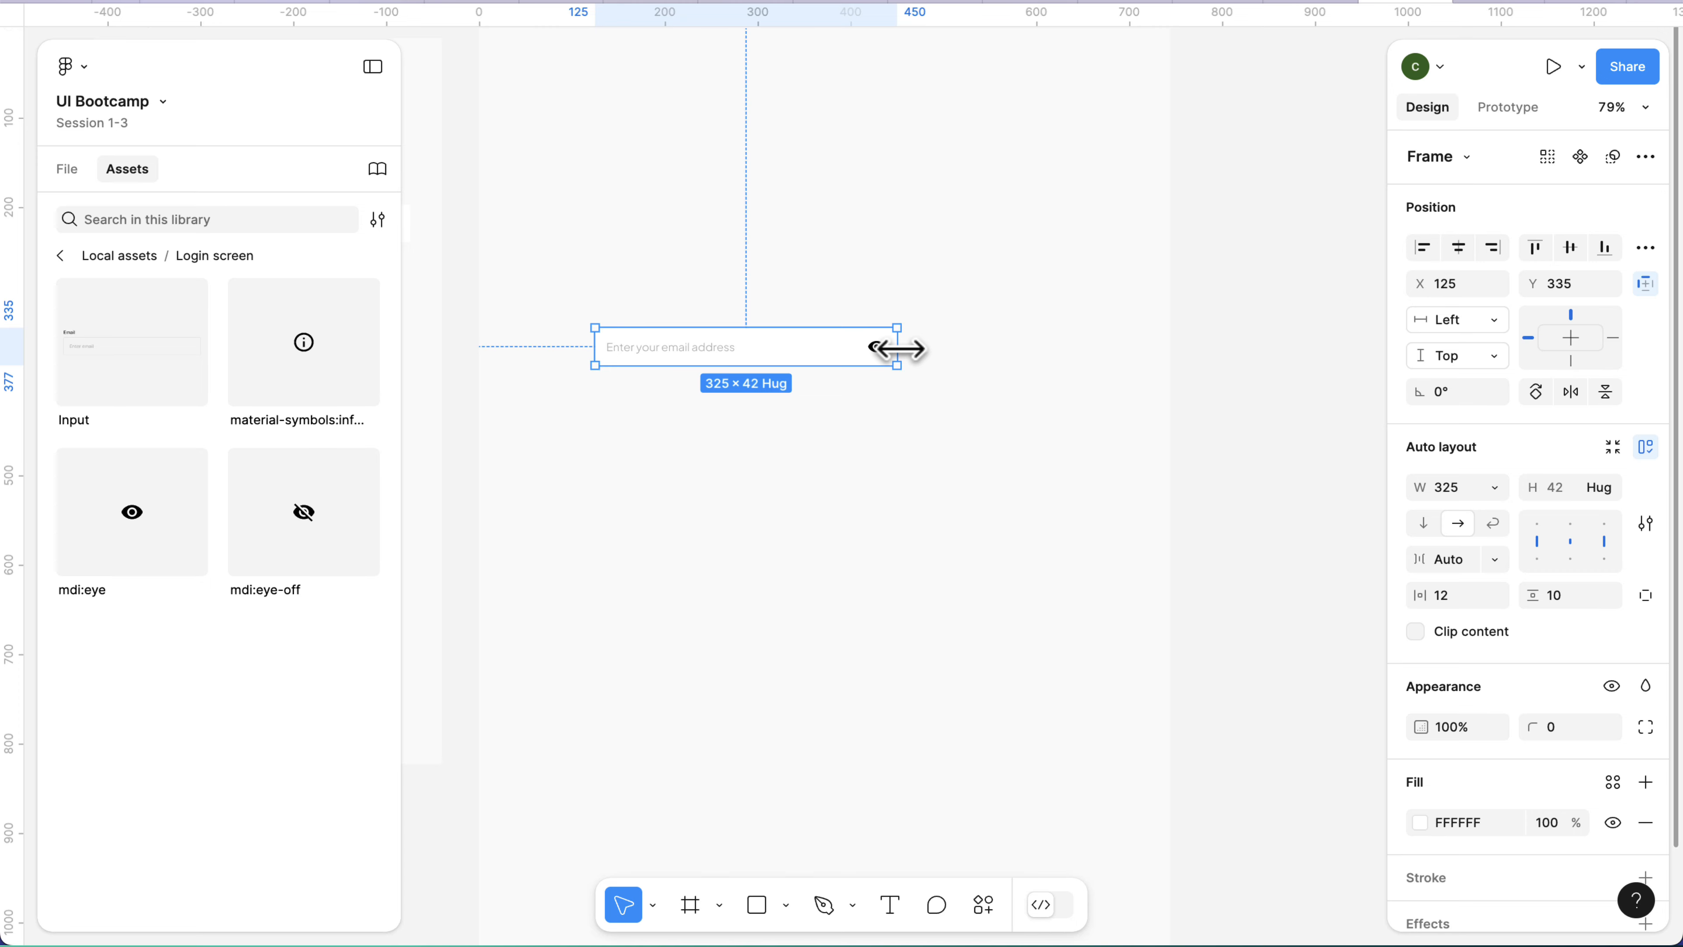
drag(899, 350, 1104, 347)
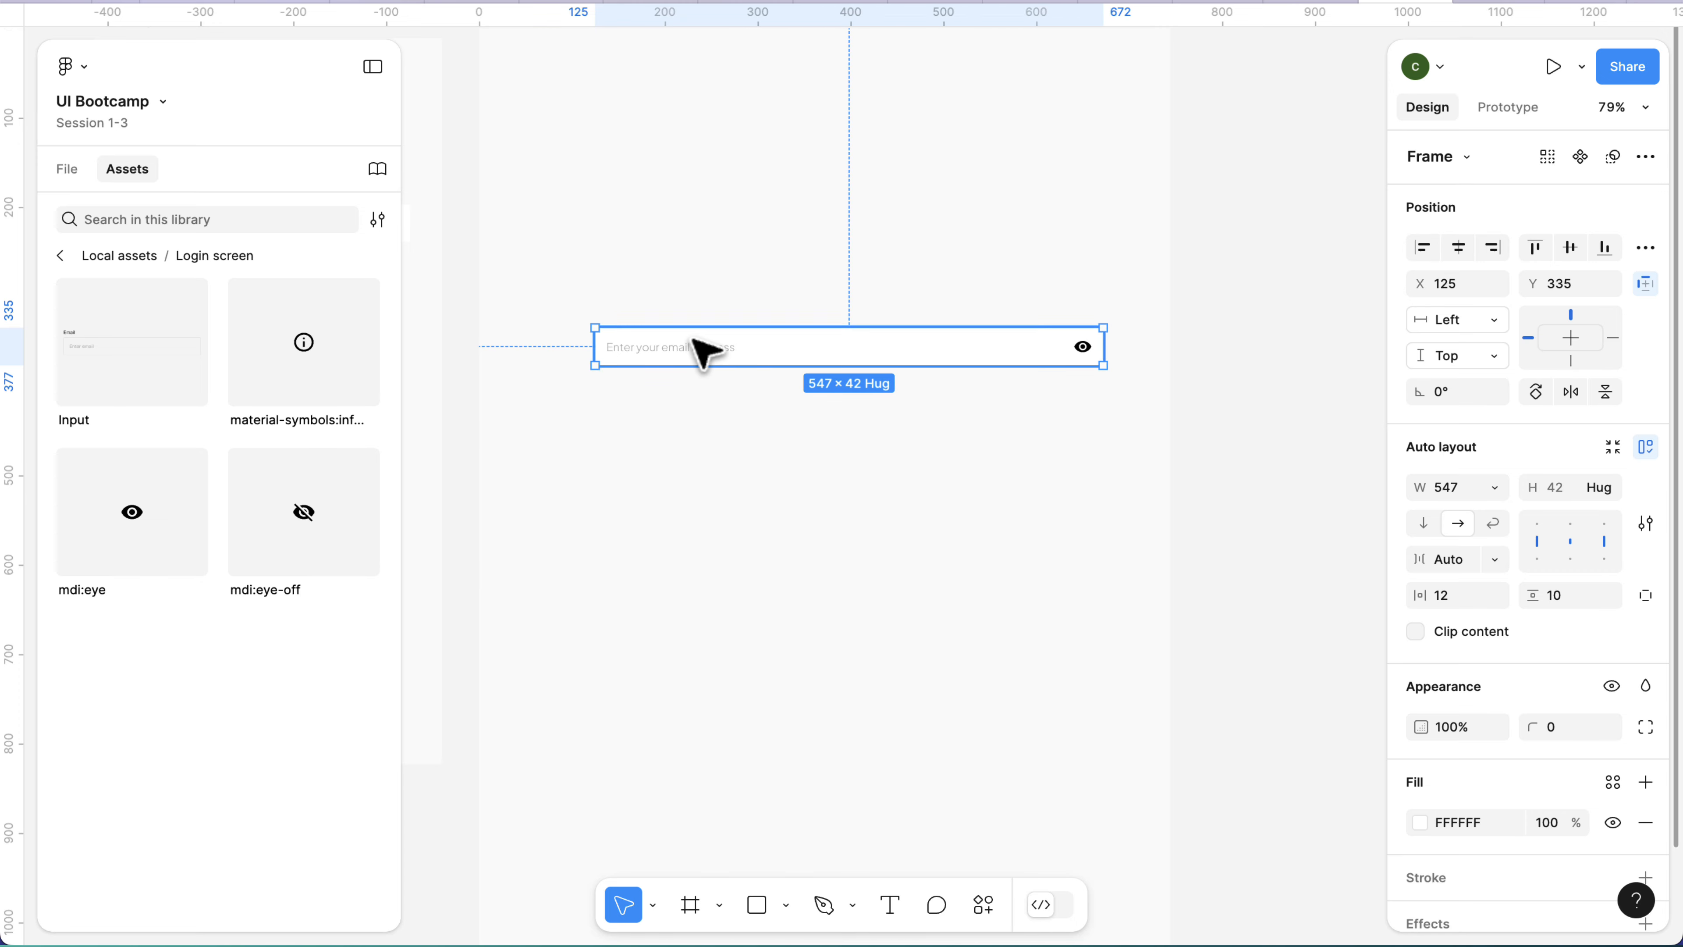
drag(594, 348, 576, 350)
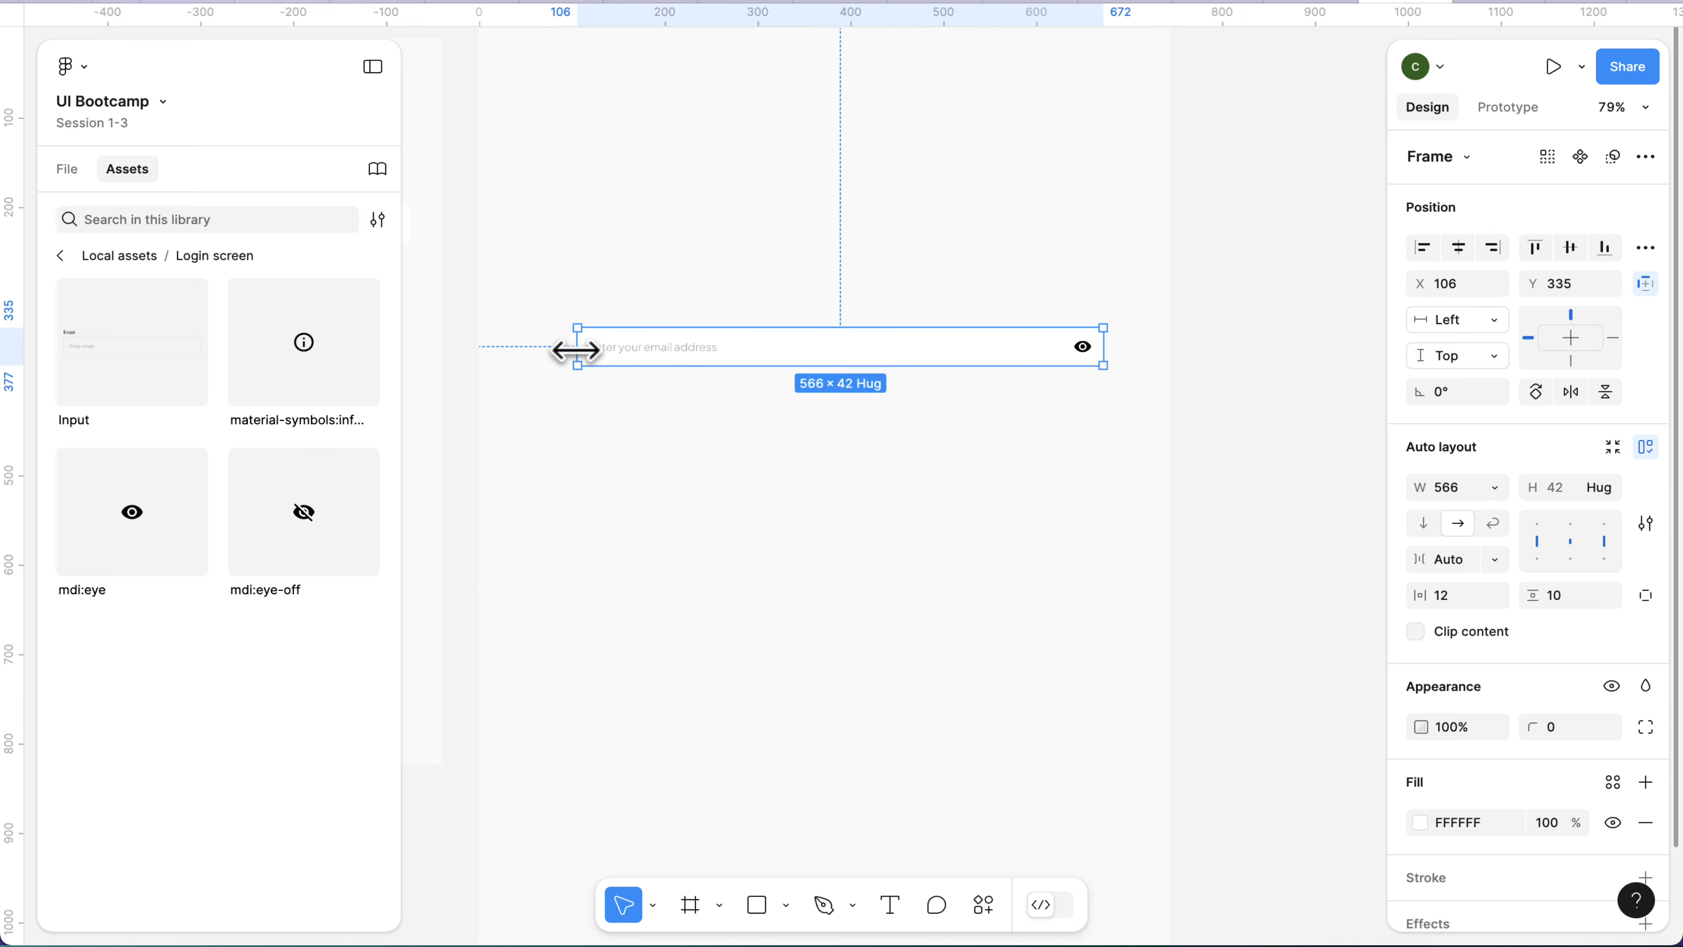
click(650, 440)
scroll(652, 439, down, 2)
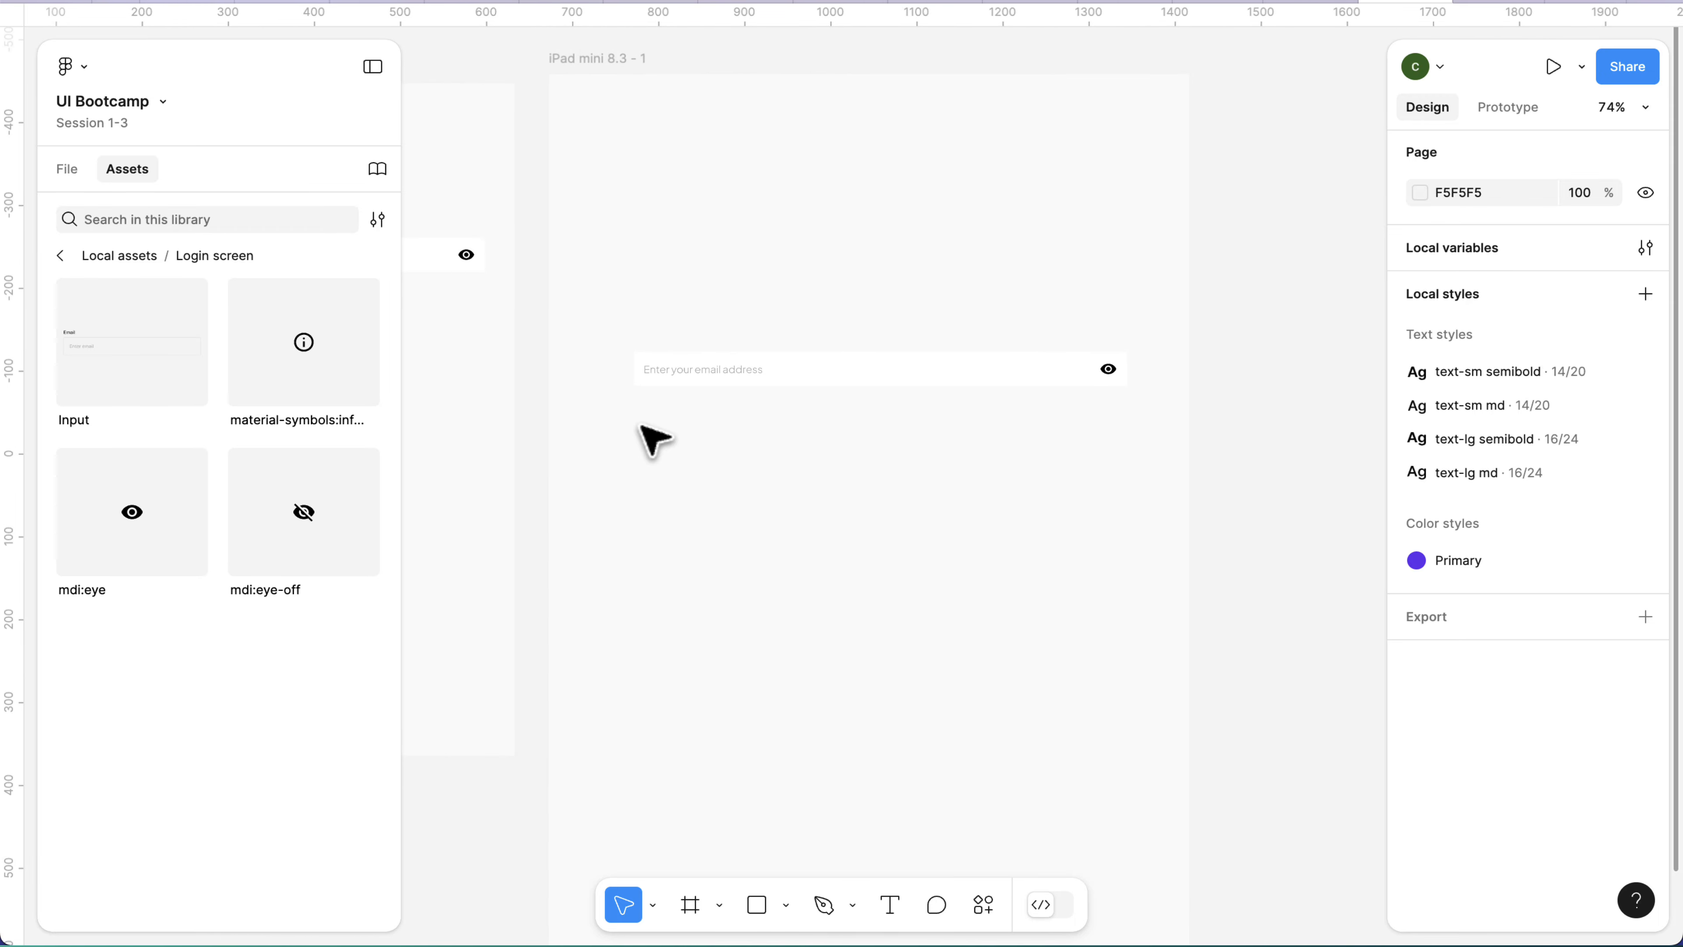
scroll(754, 403, left, 5)
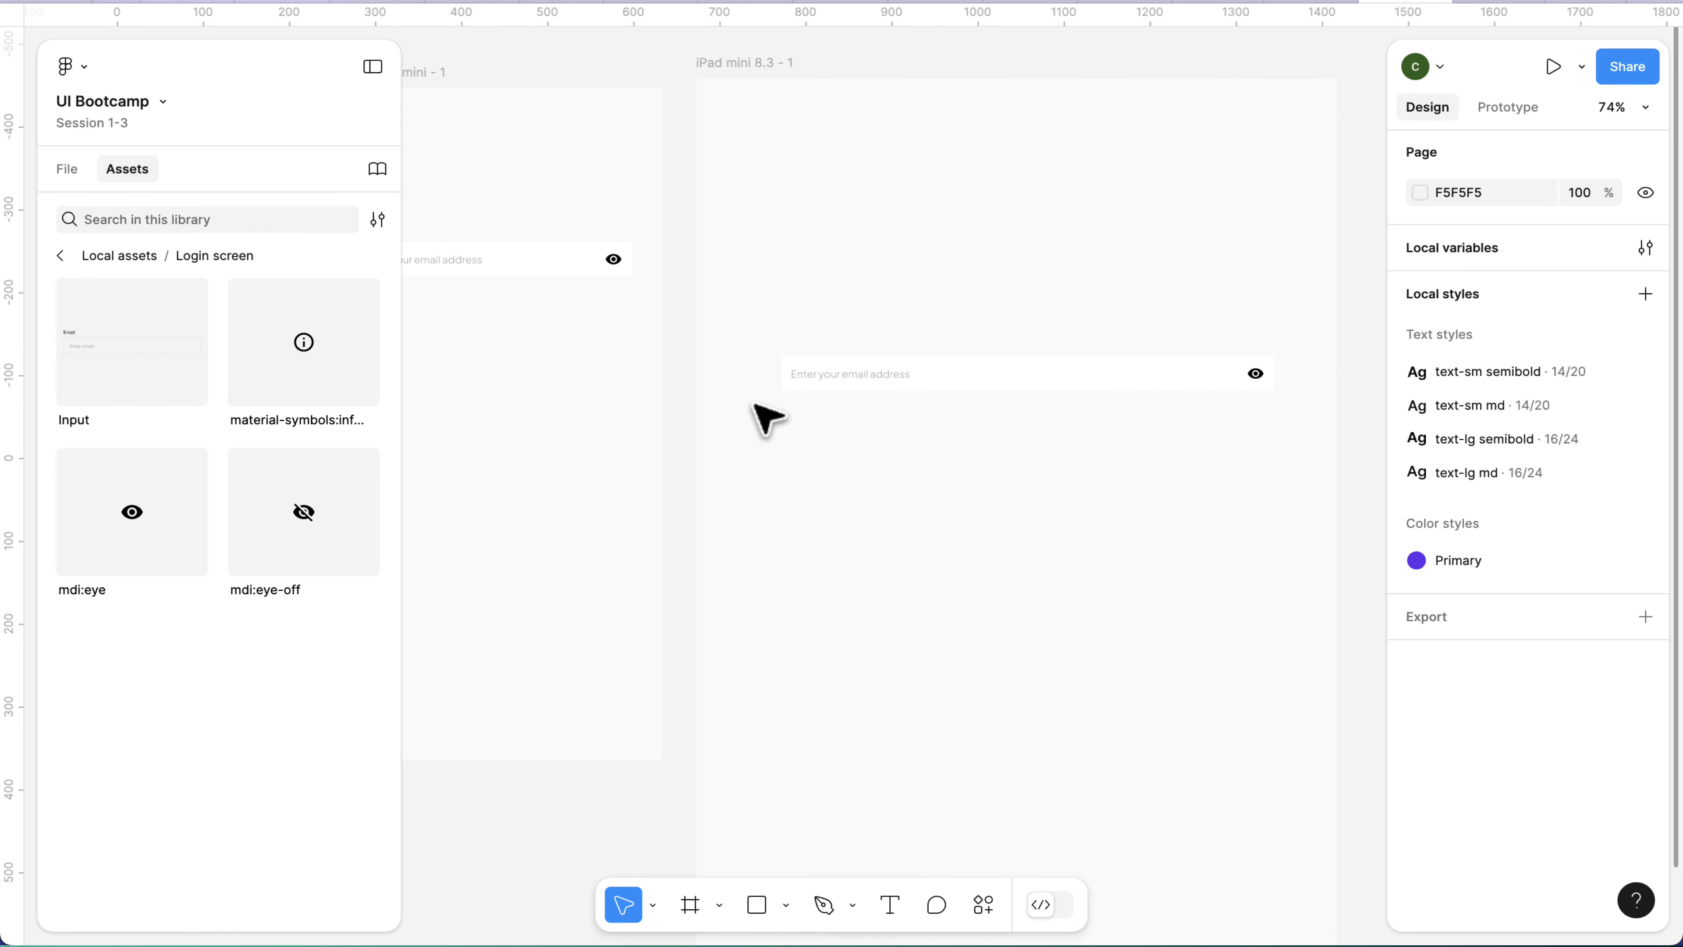
click(884, 377)
drag(783, 385, 763, 381)
click(915, 455)
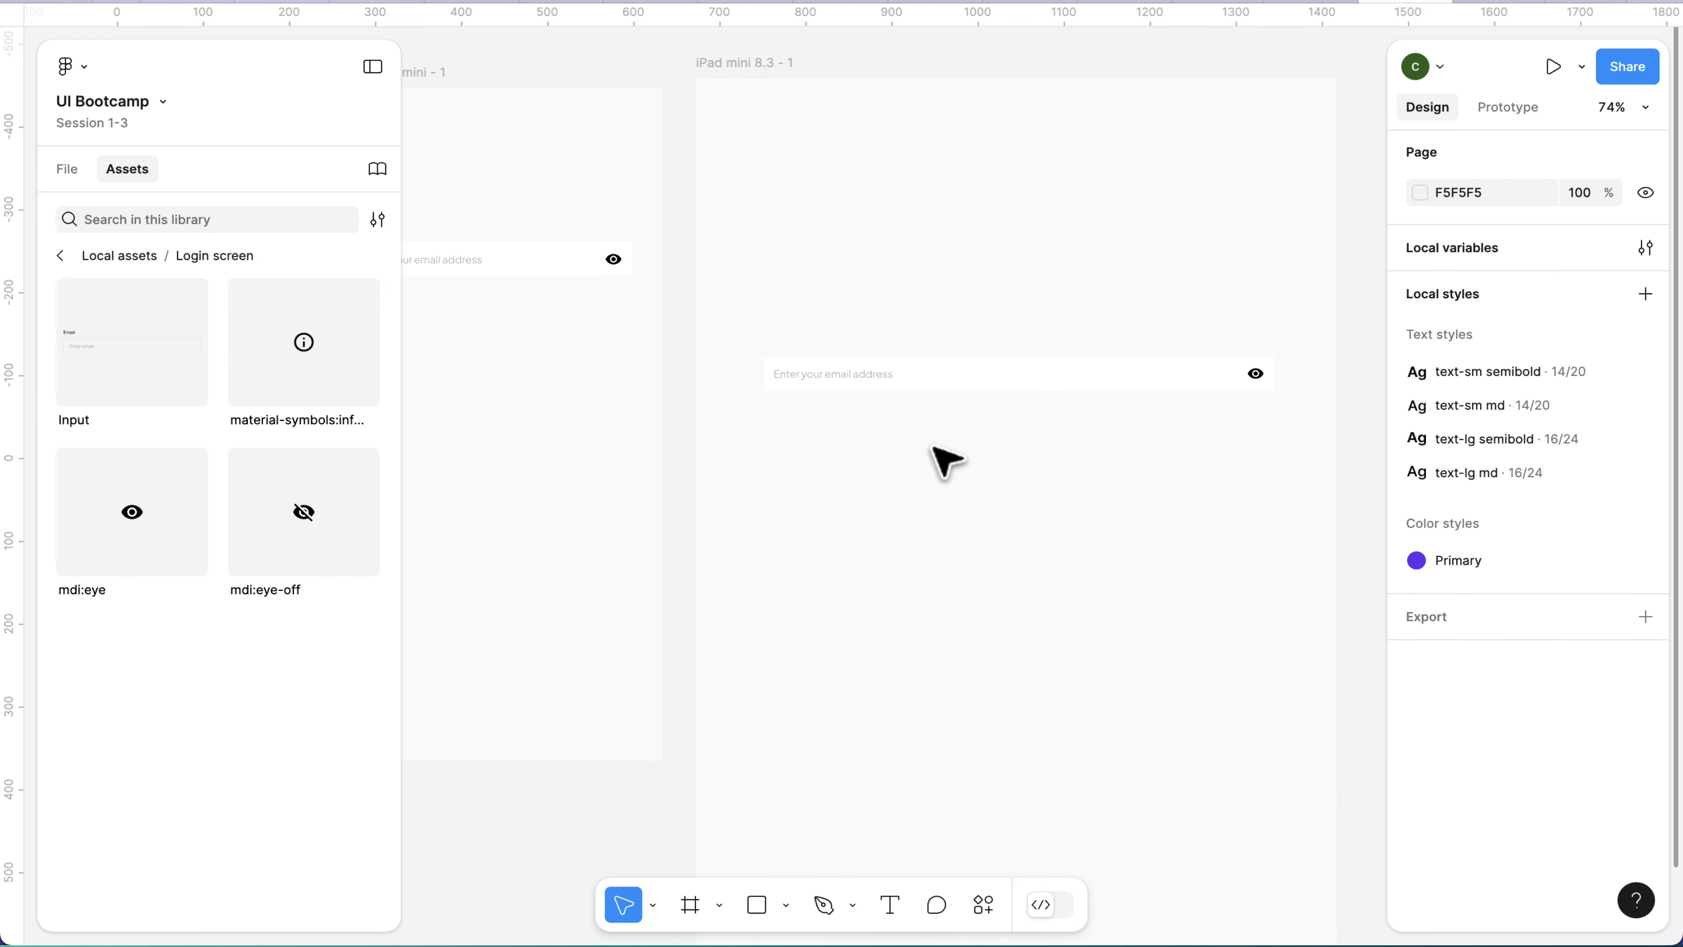
Hide the mdi:eye icon layer inside the iPad mini frame's input.
click(996, 388)
scroll(1038, 452, up, 5)
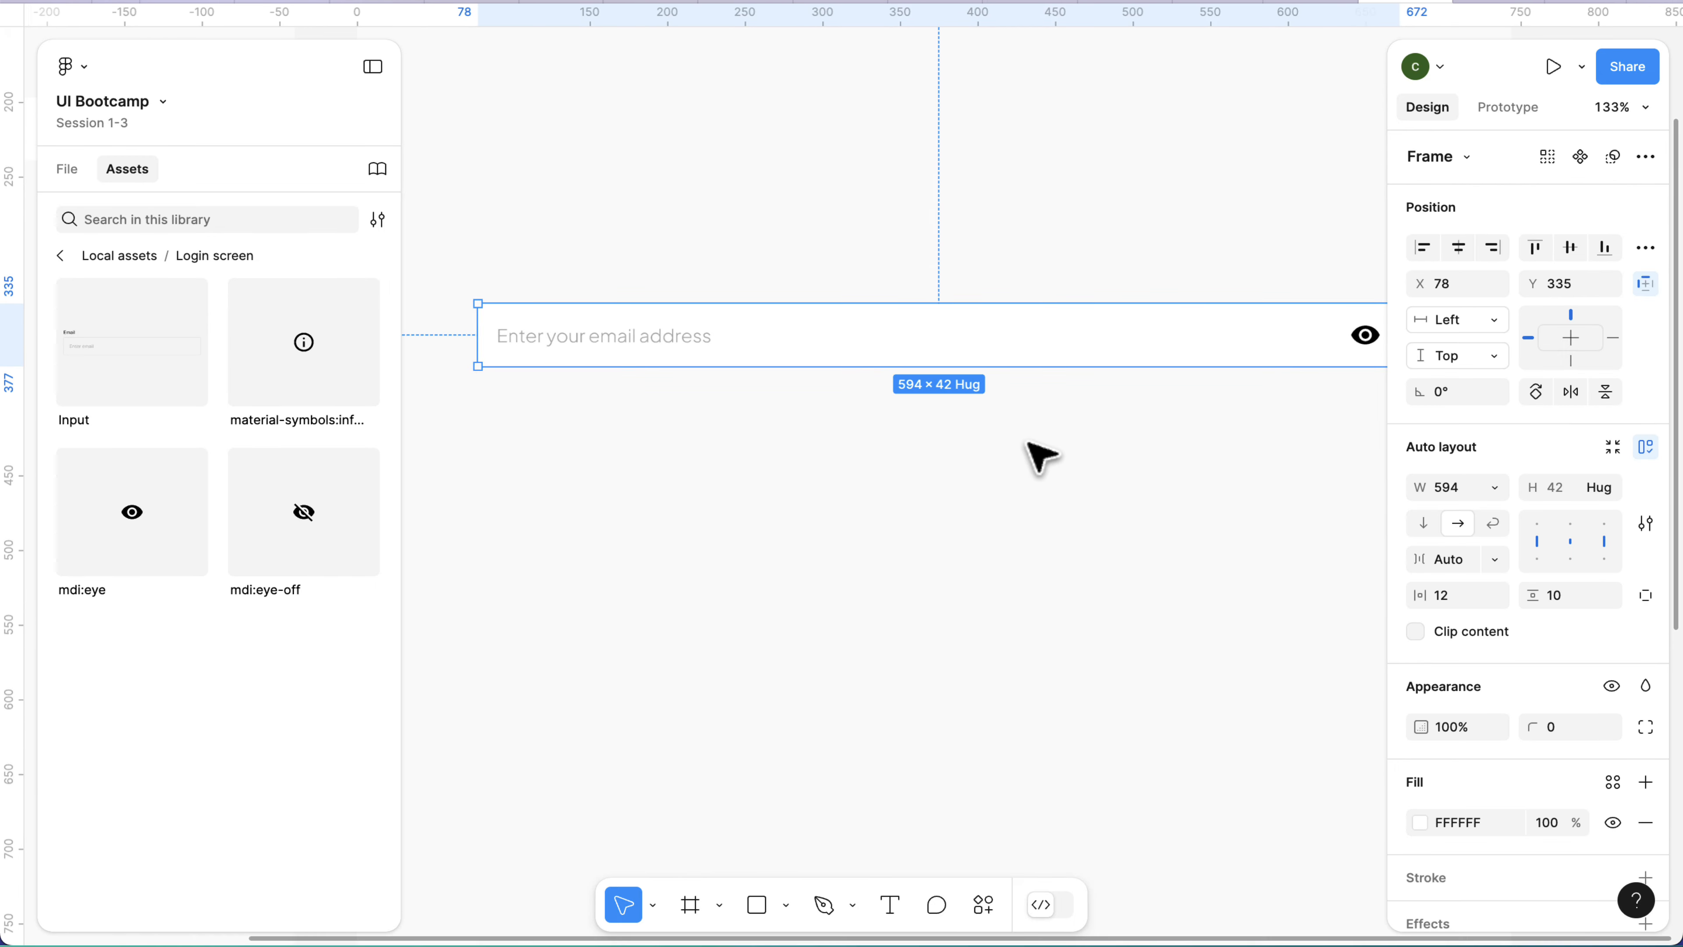
scroll(1039, 456, right, 2)
scroll(1038, 469, down, 5)
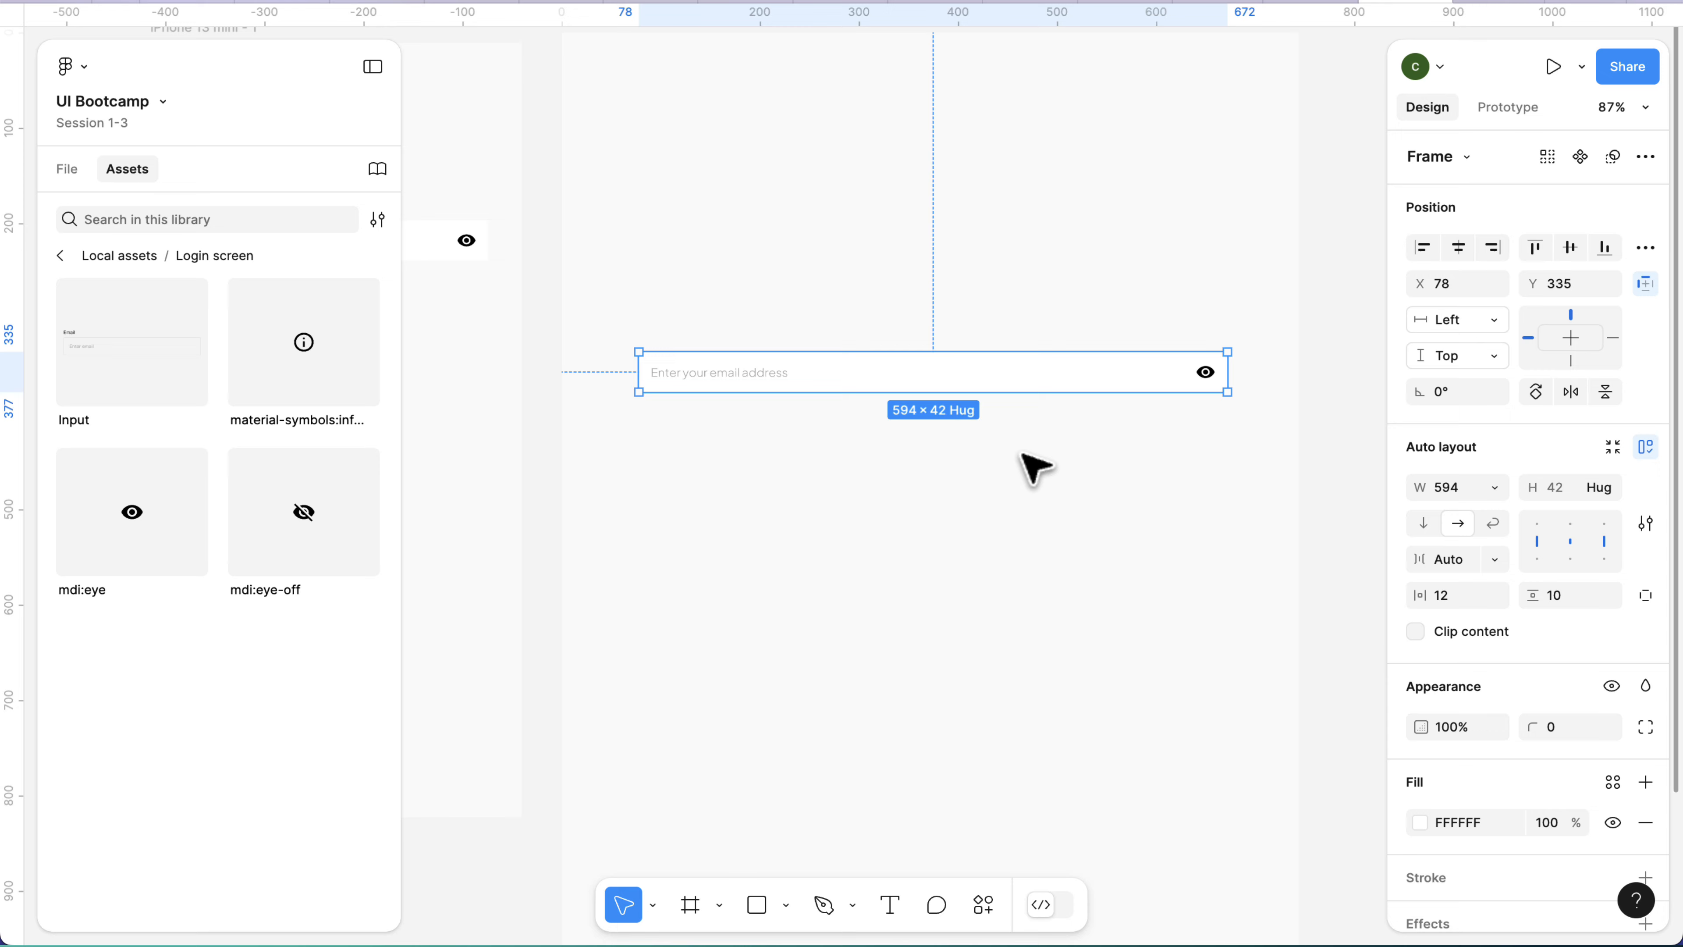
scroll(1037, 469, left, 1)
scroll(1038, 470, left, 2)
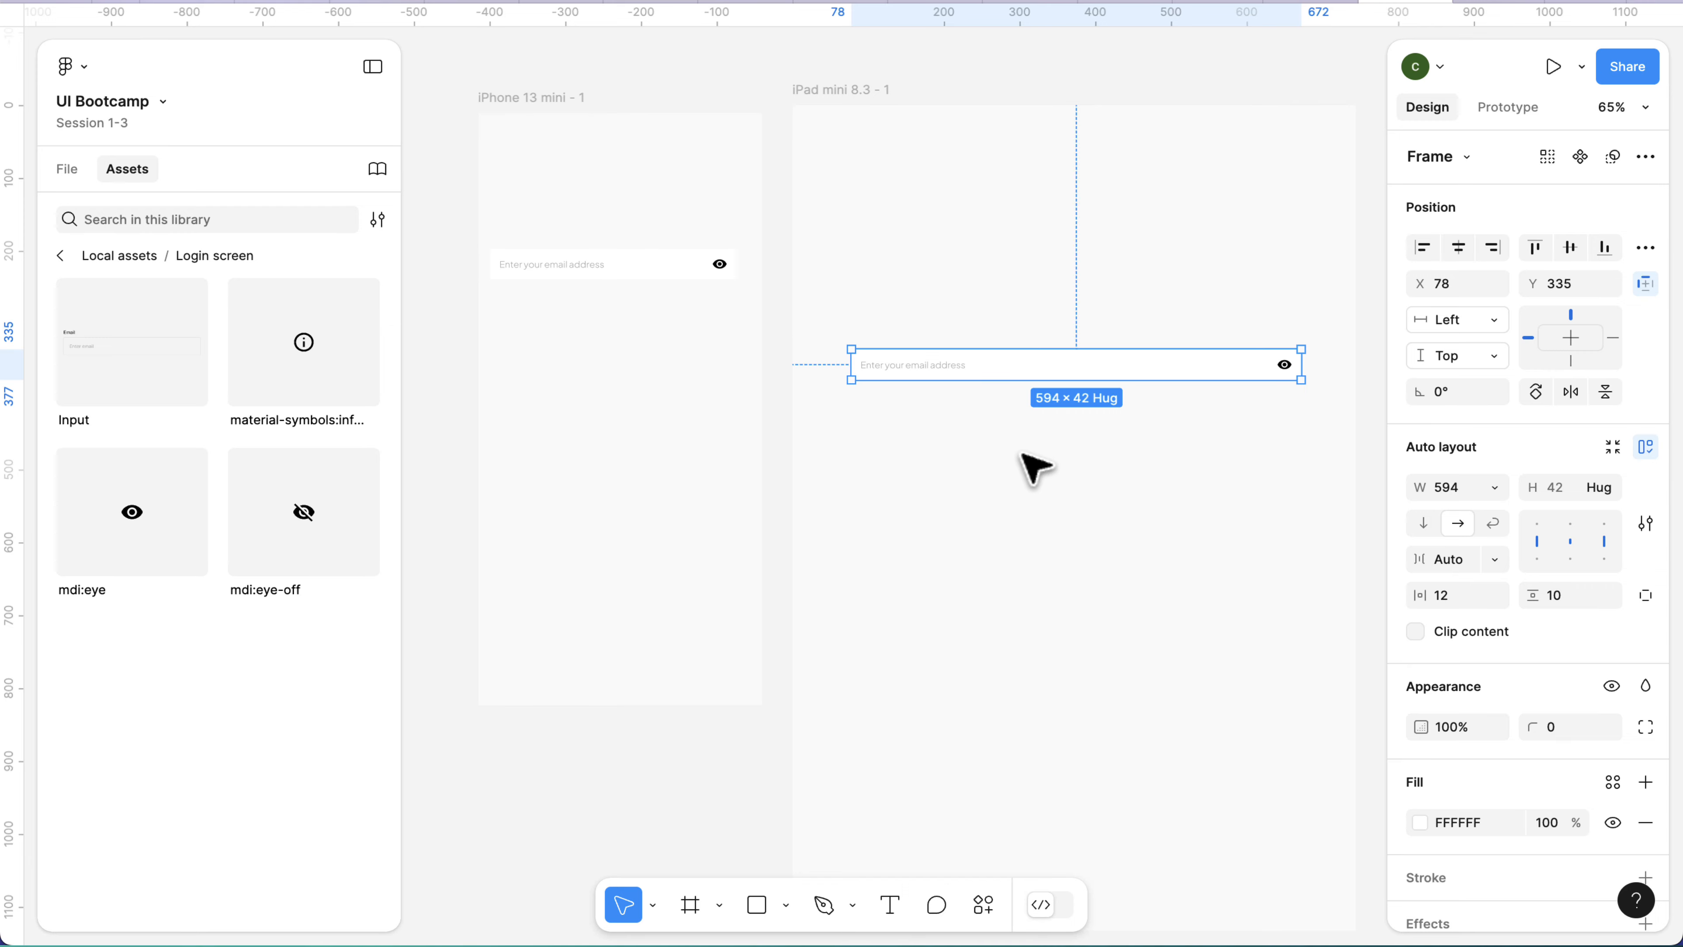
double_click(1283, 365)
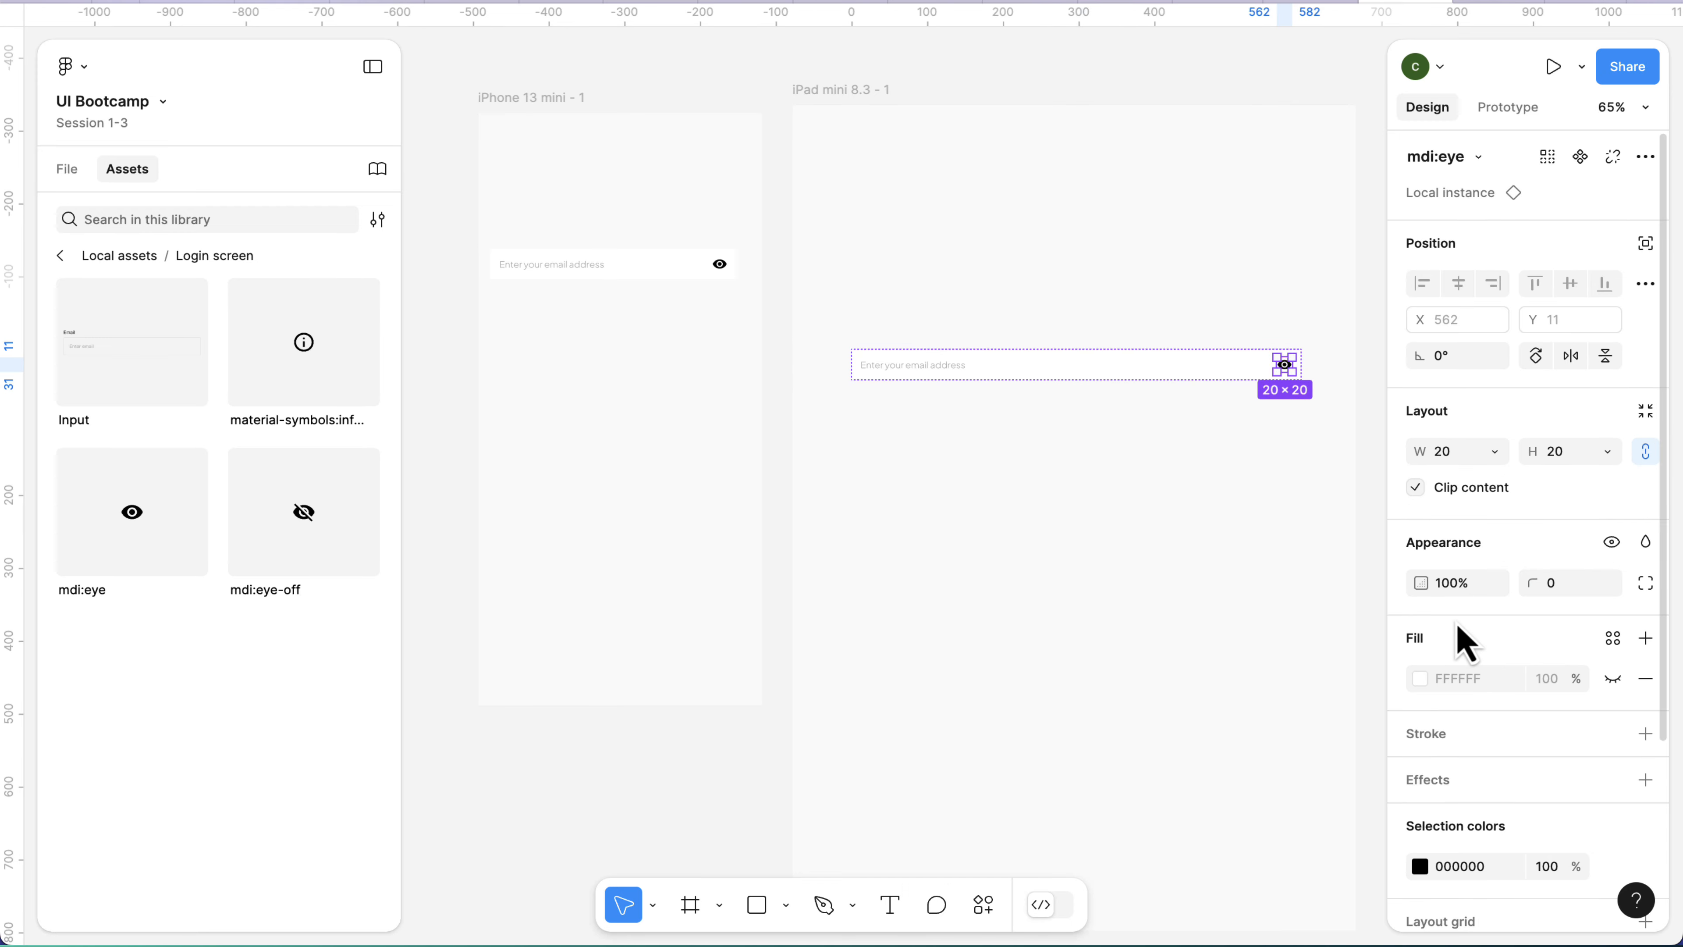
click(76, 171)
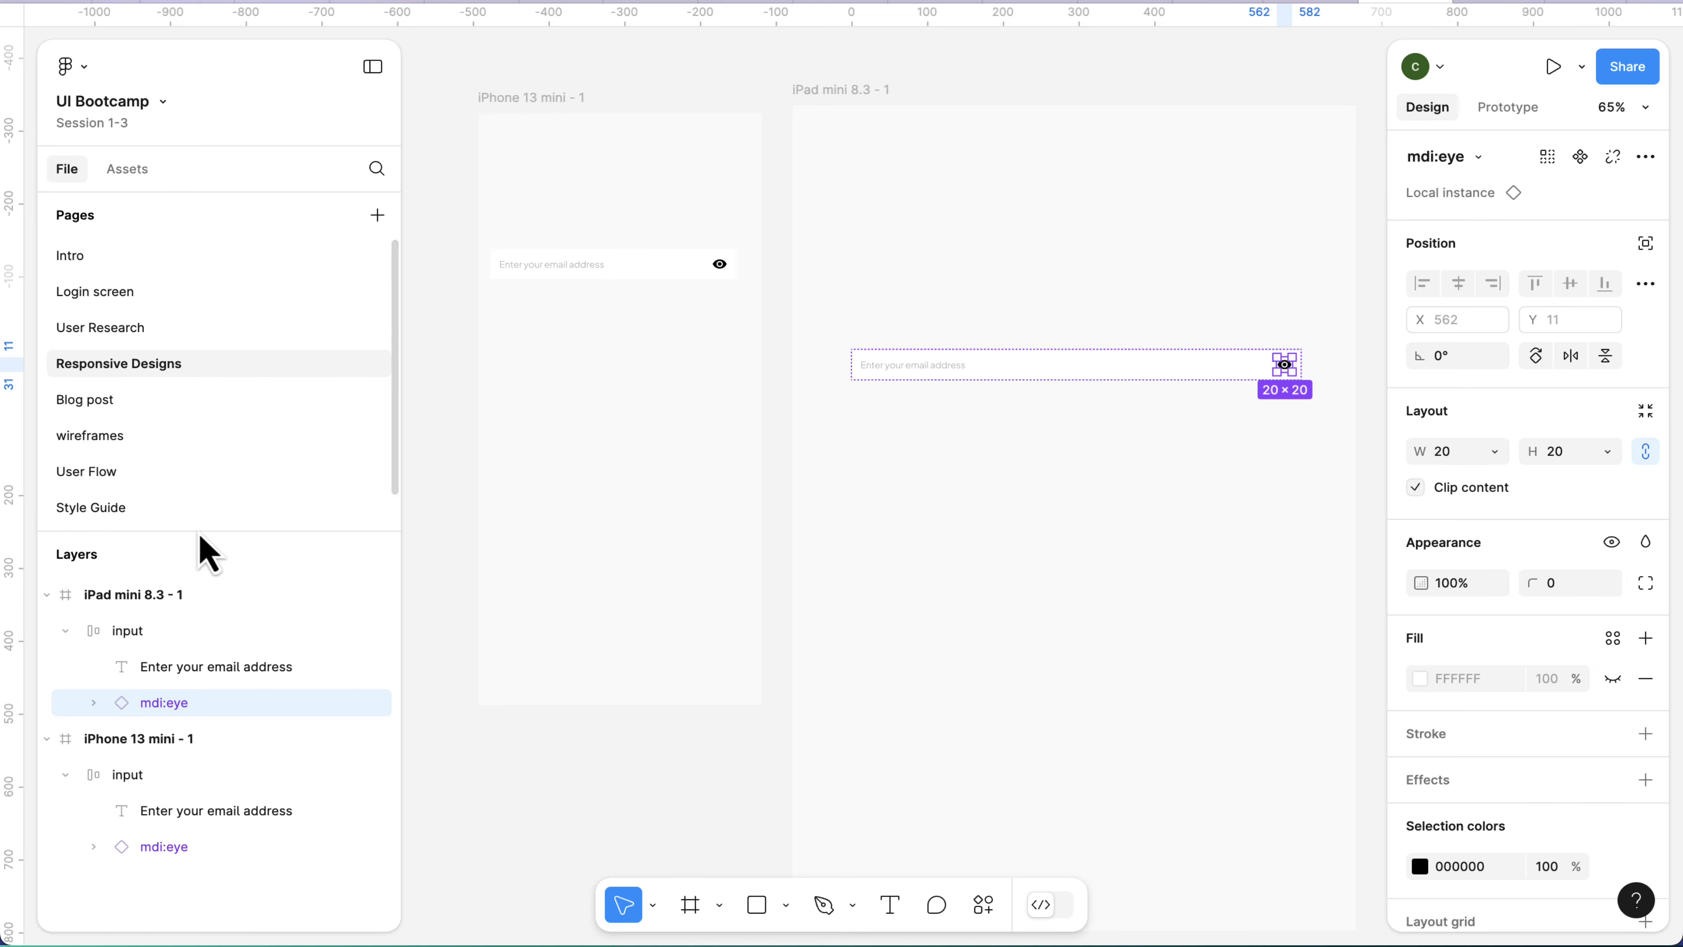
click(377, 702)
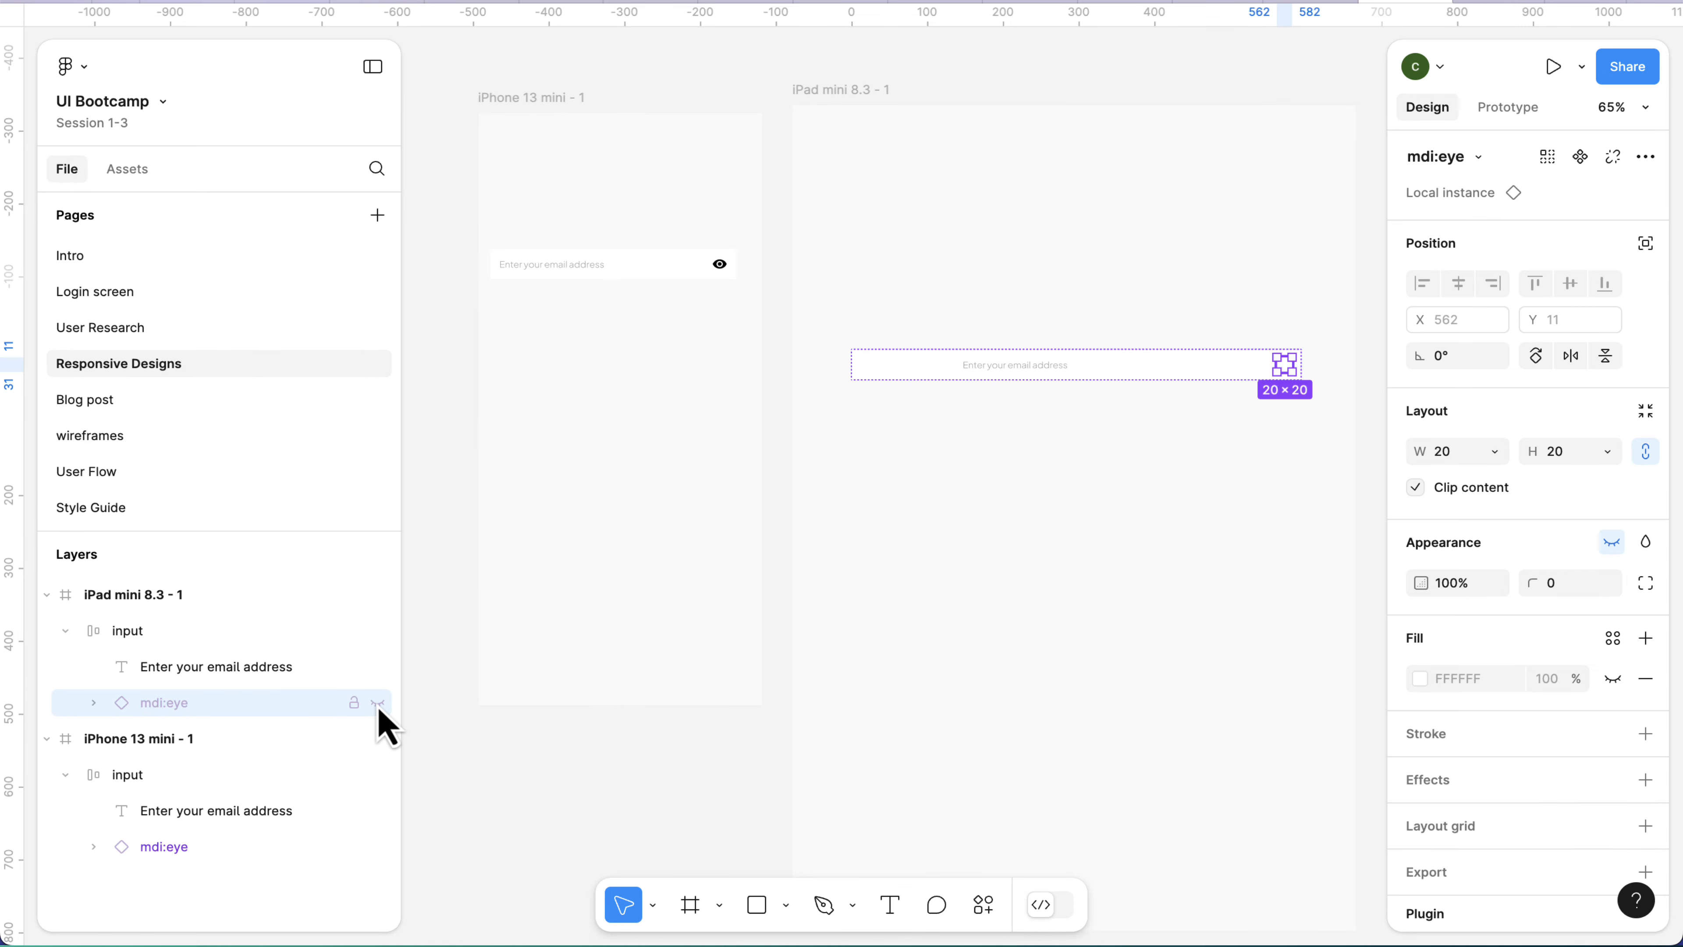
Set the width of the "Enter your email address" text in the iPad mini frame's input to Fill container.
scroll(992, 375, up, 5)
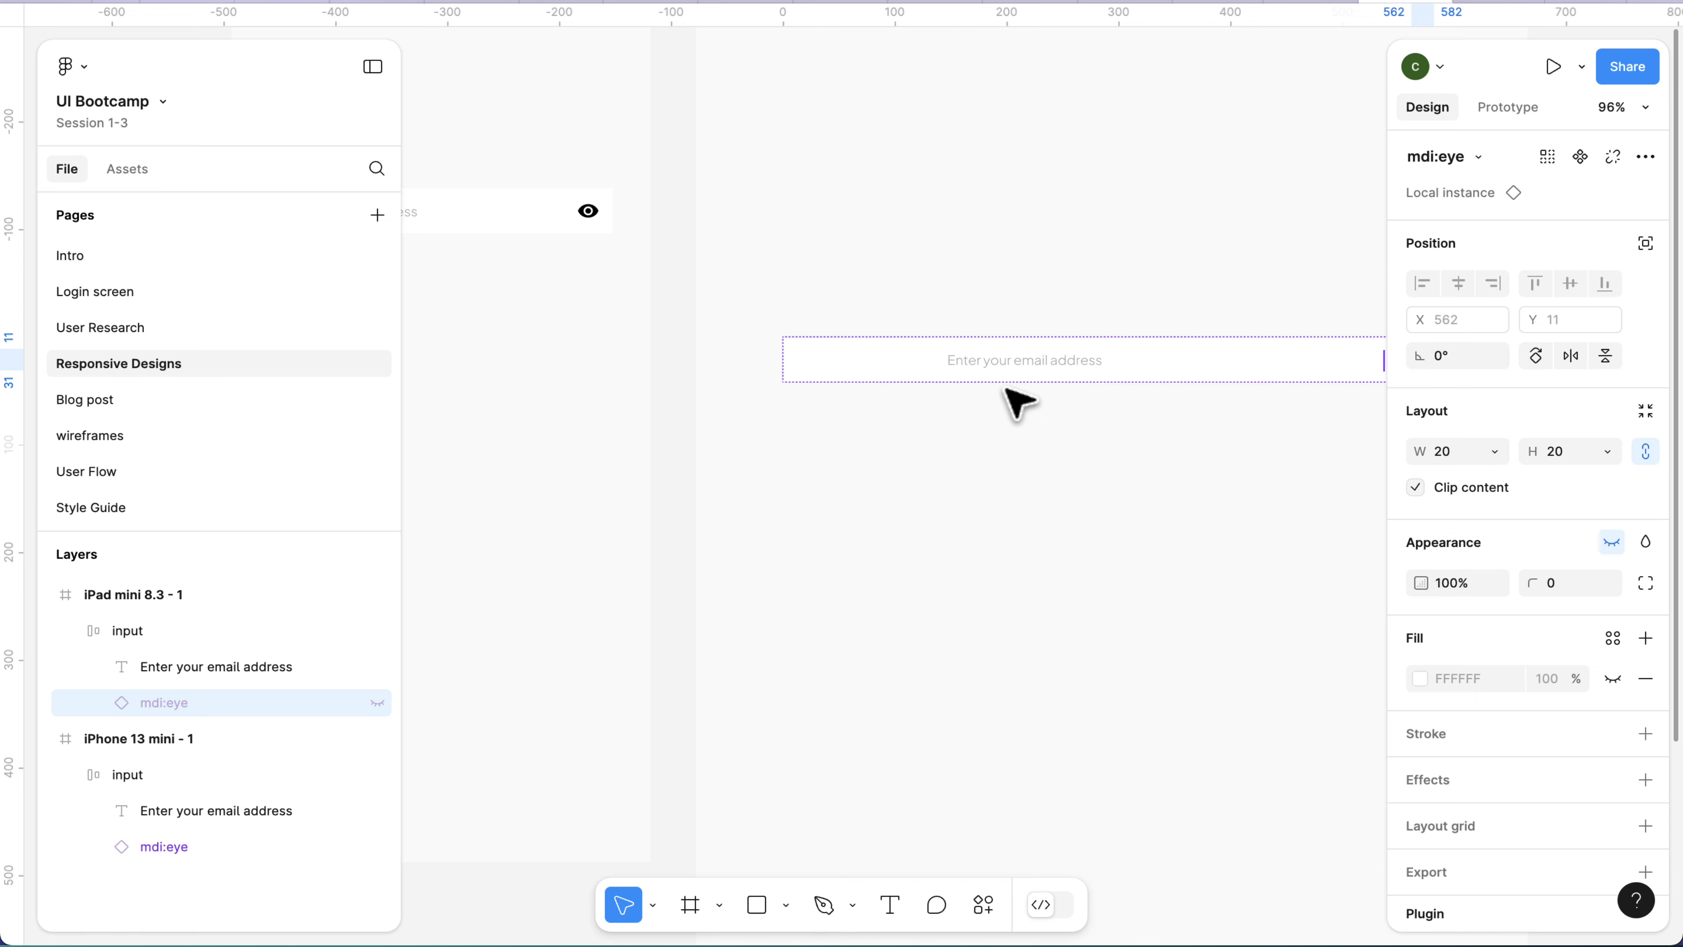
scroll(1006, 395, right, 3)
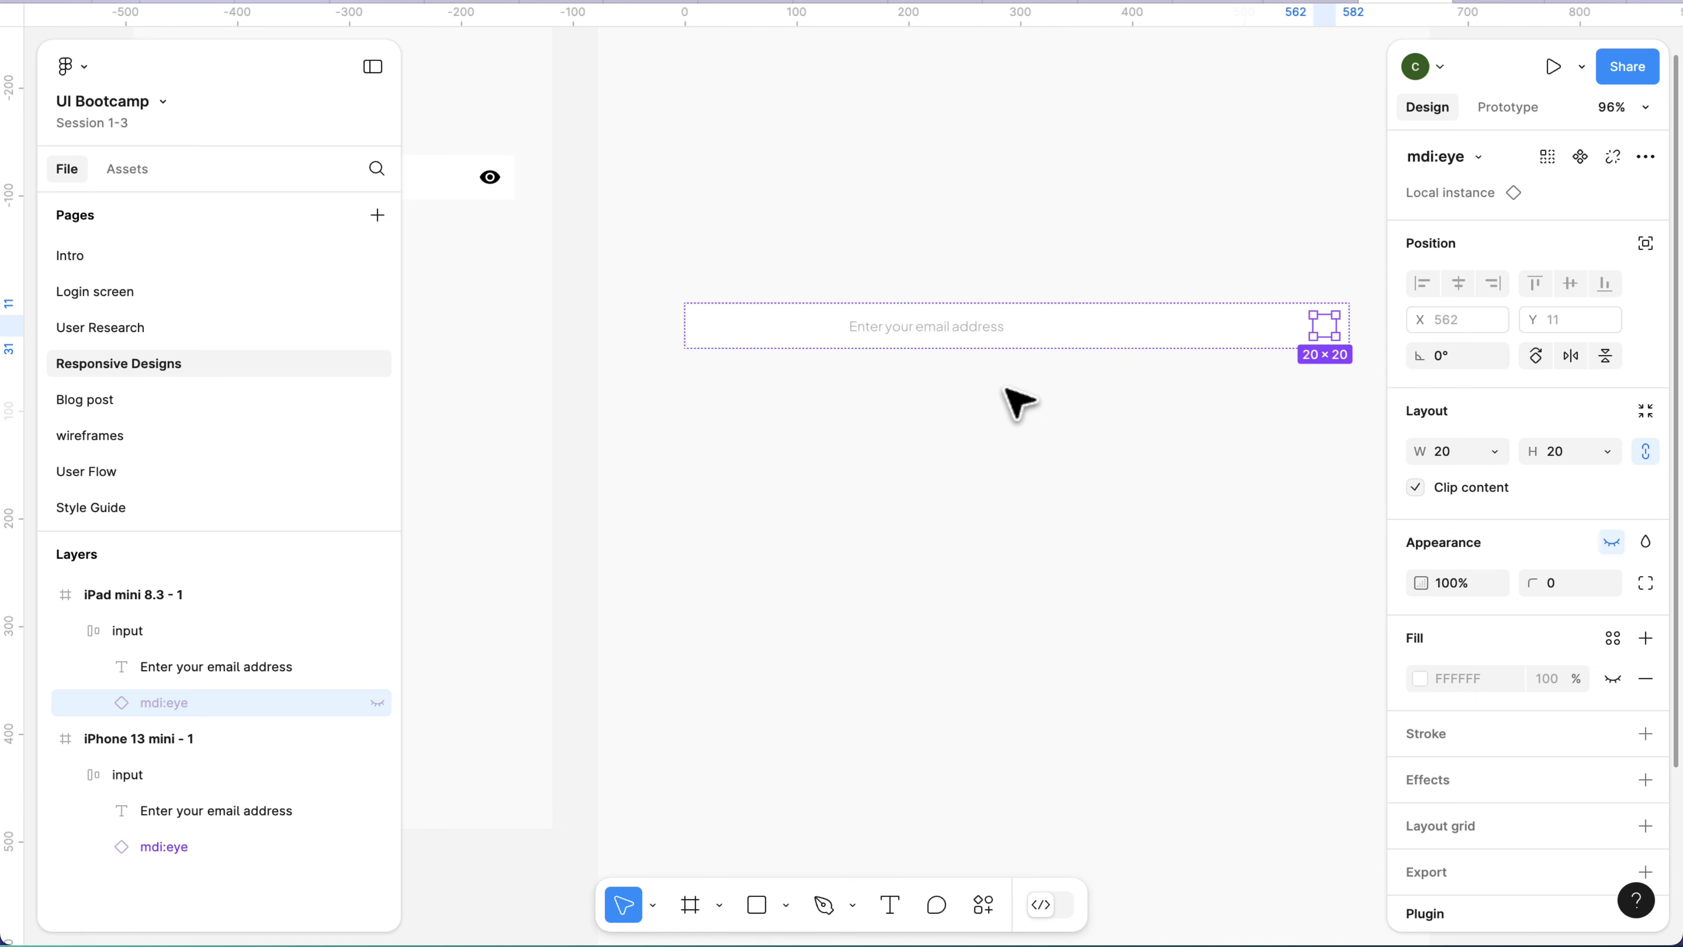
click(1020, 394)
click(1050, 334)
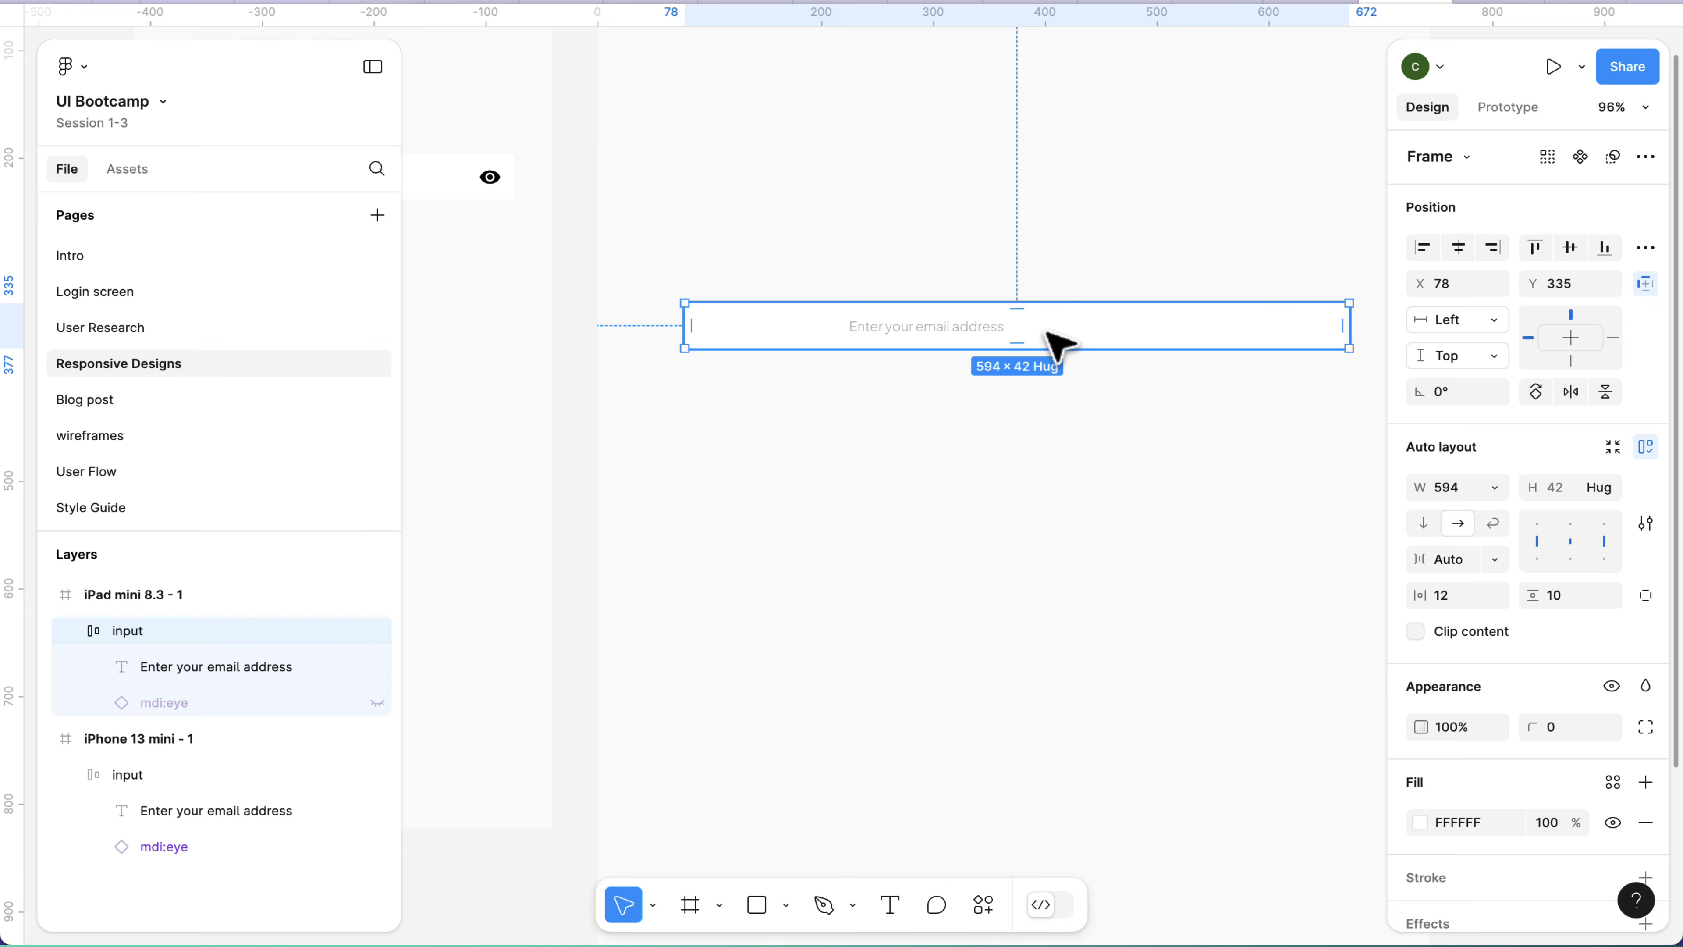
click(938, 335)
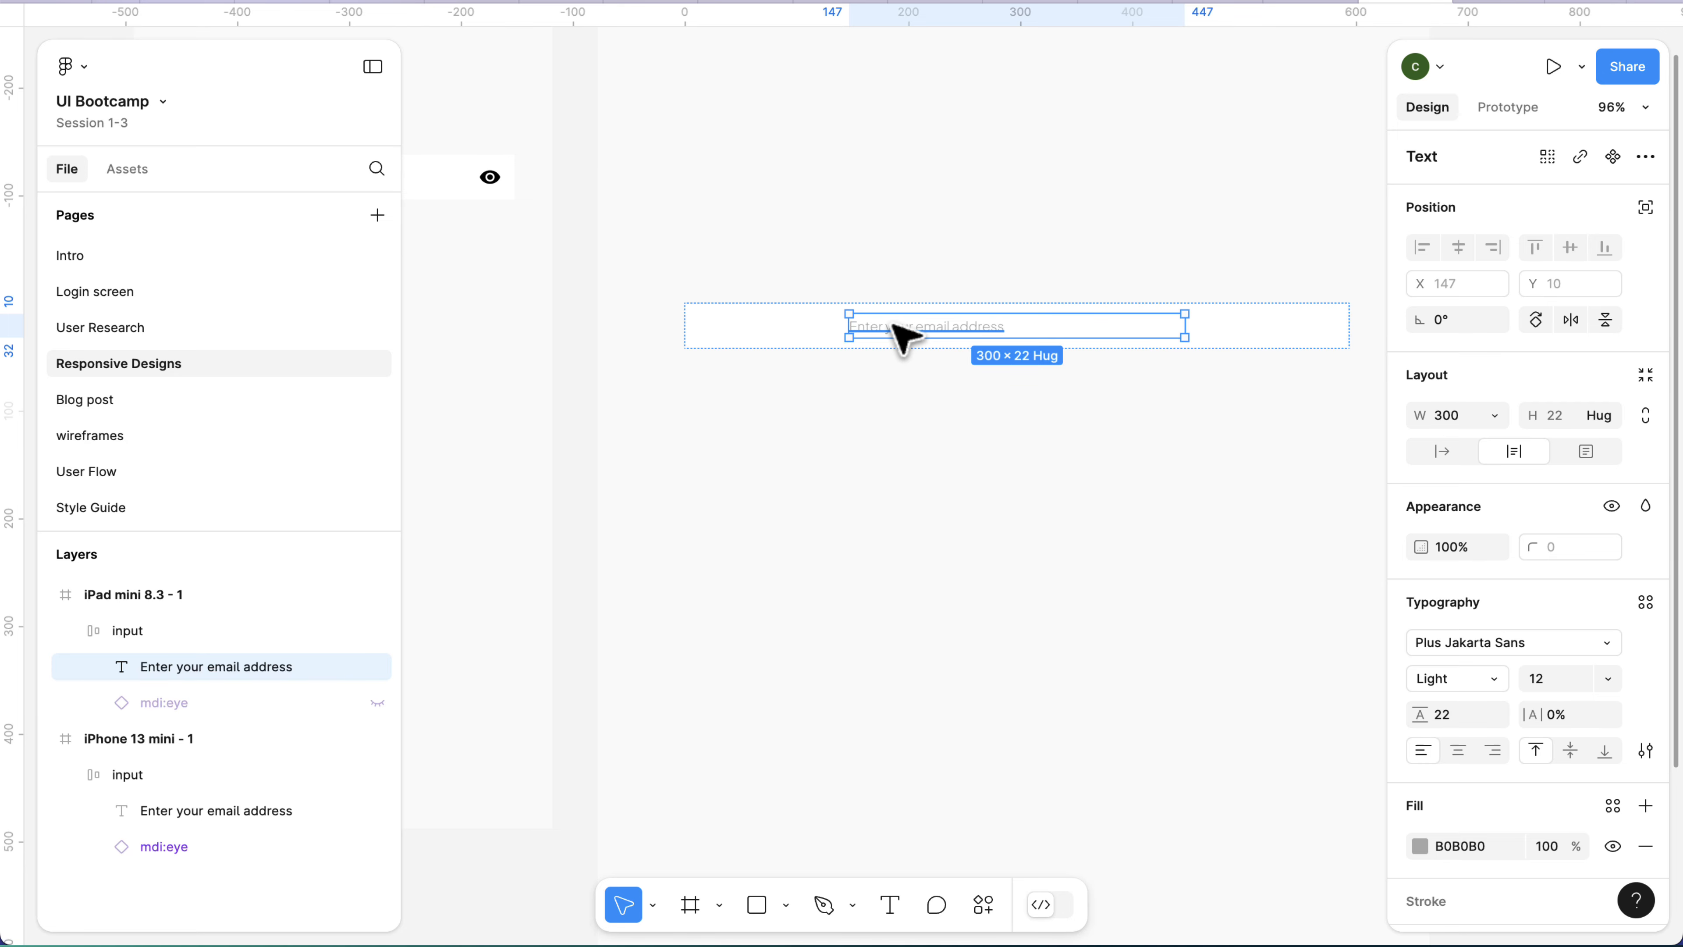
click(1495, 418)
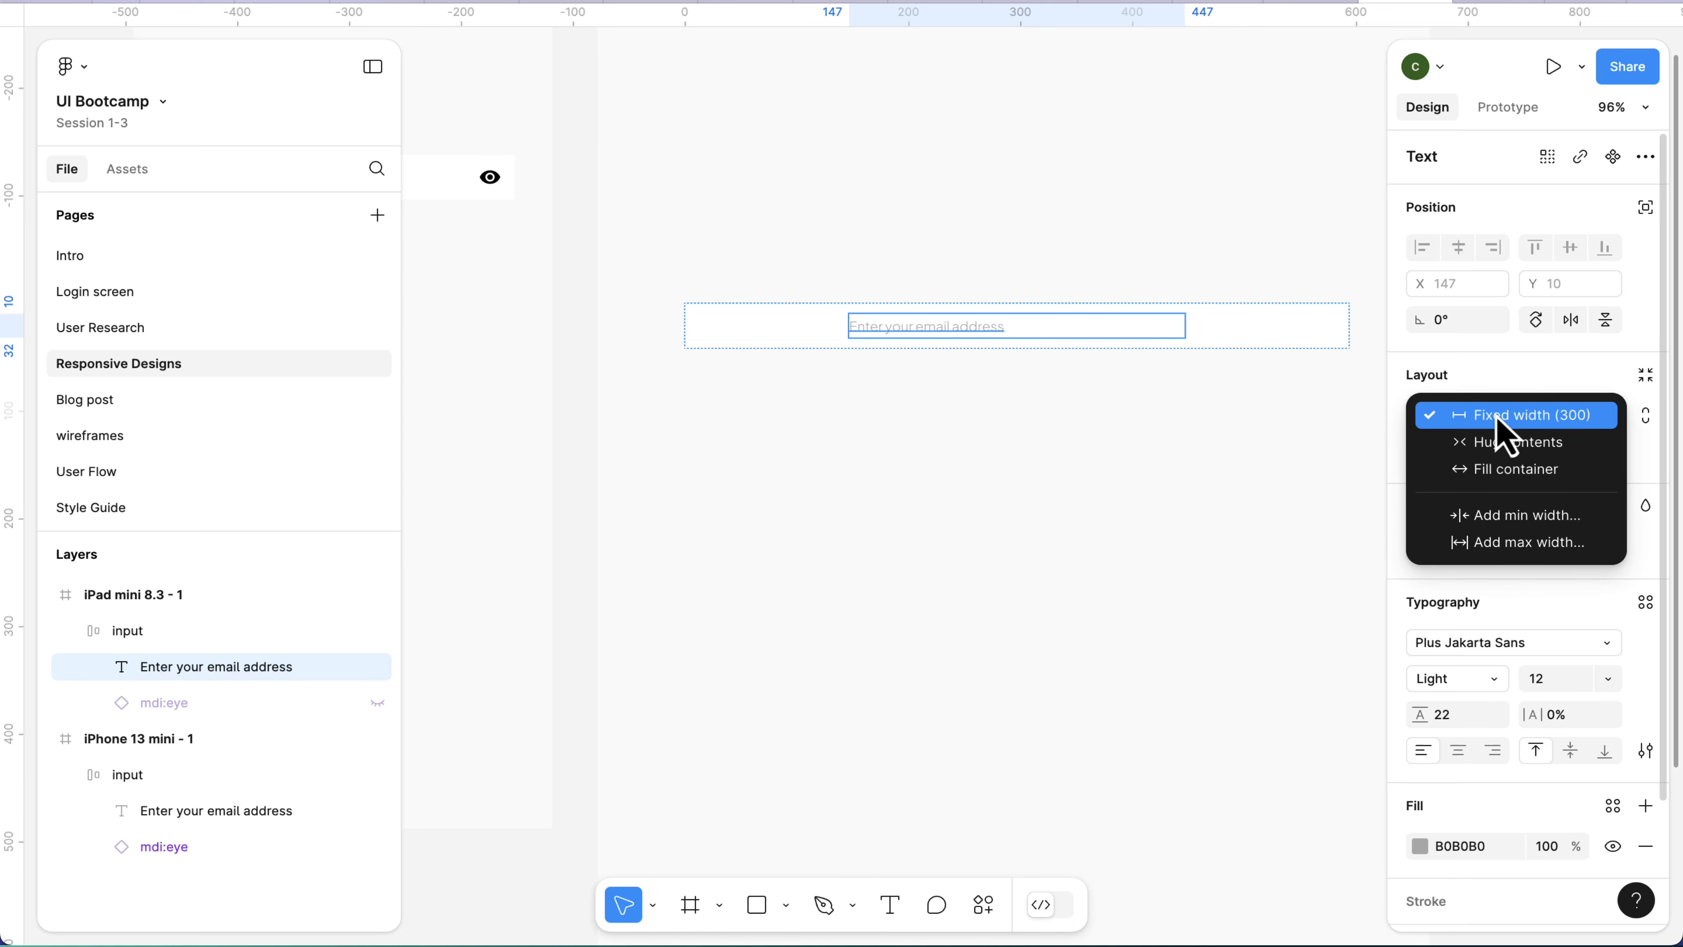
click(1509, 471)
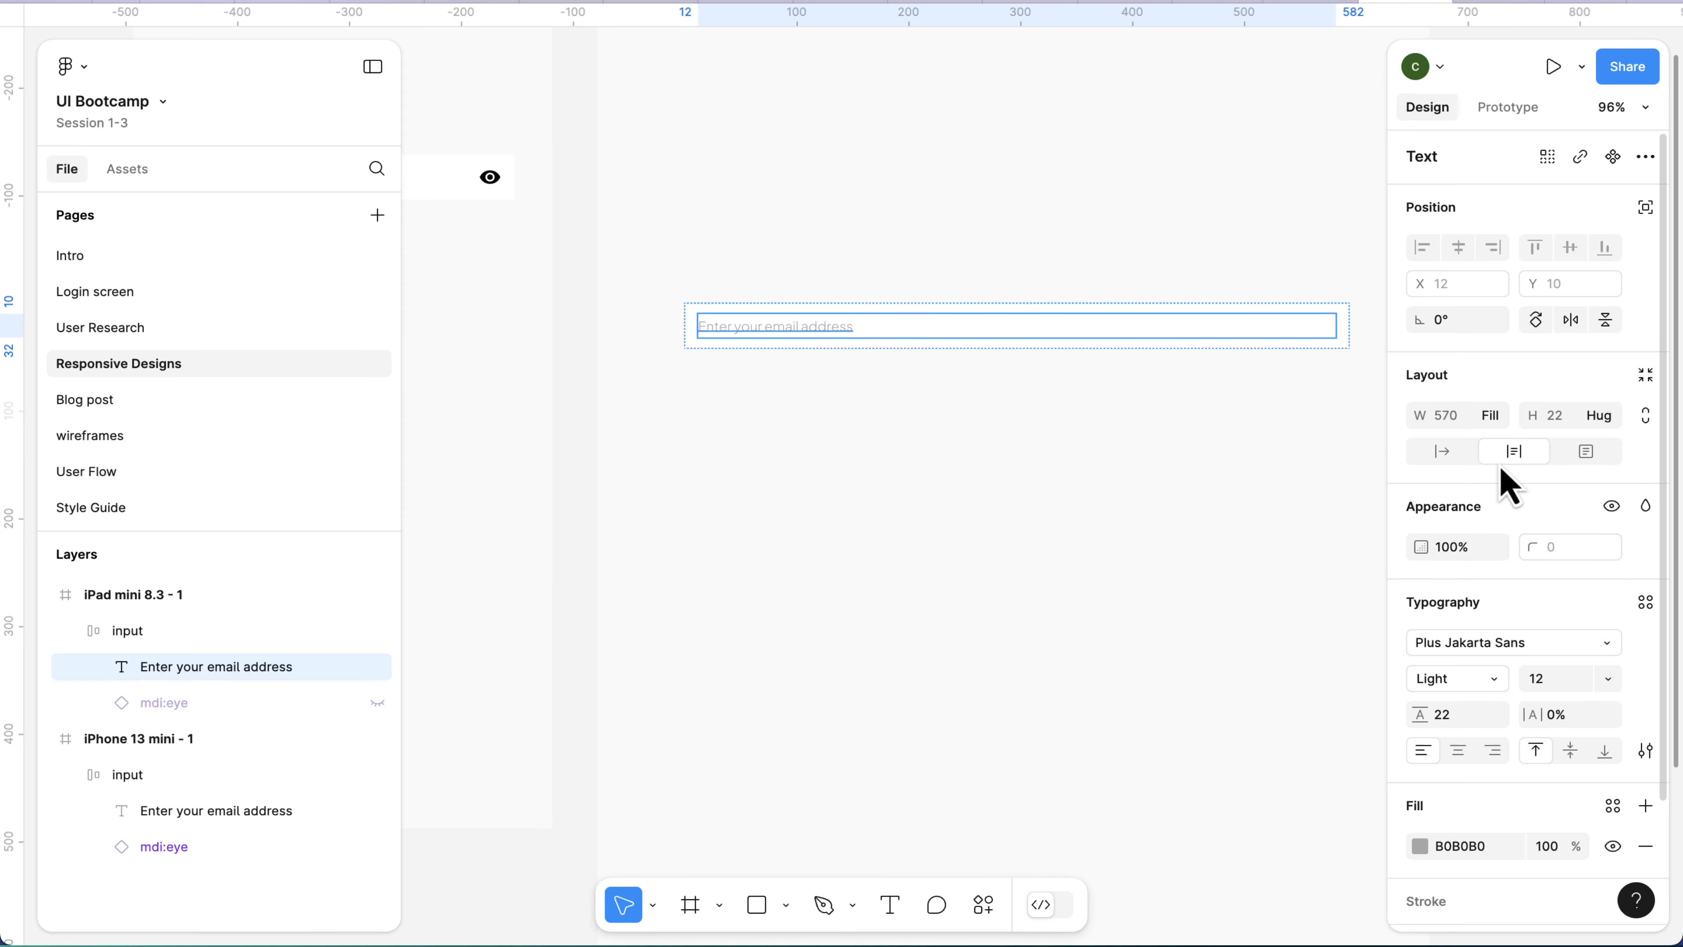
click(1139, 440)
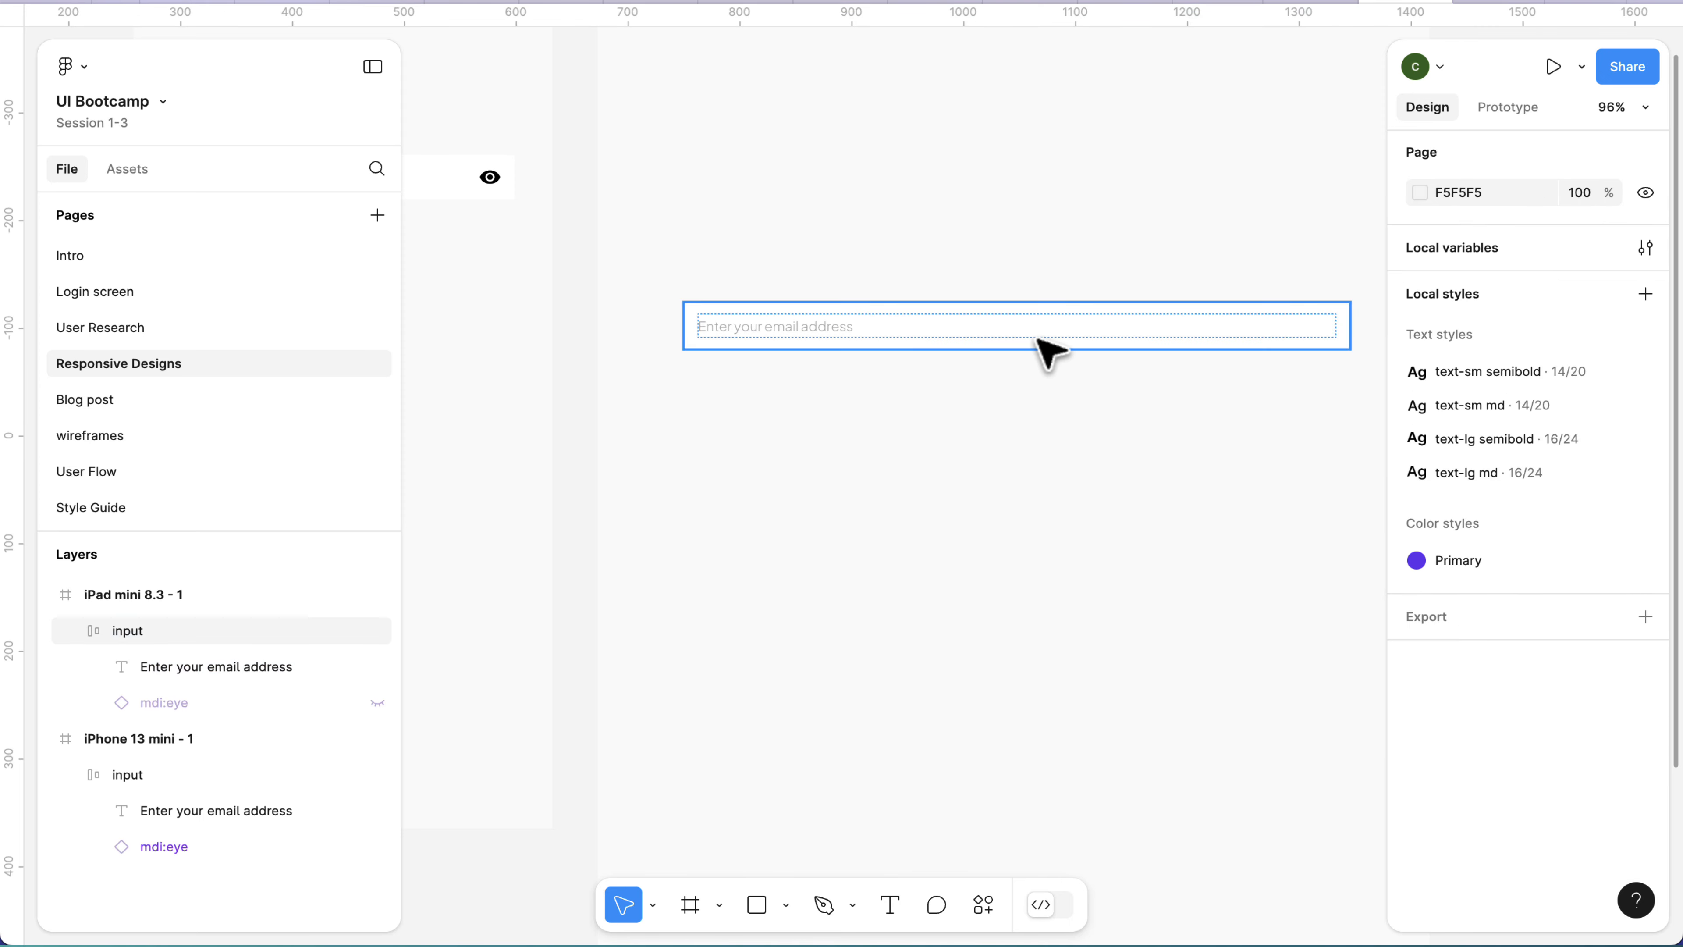
Make the mdi:eye icon layer in the iPad mini frame's input visible again.
click(1045, 348)
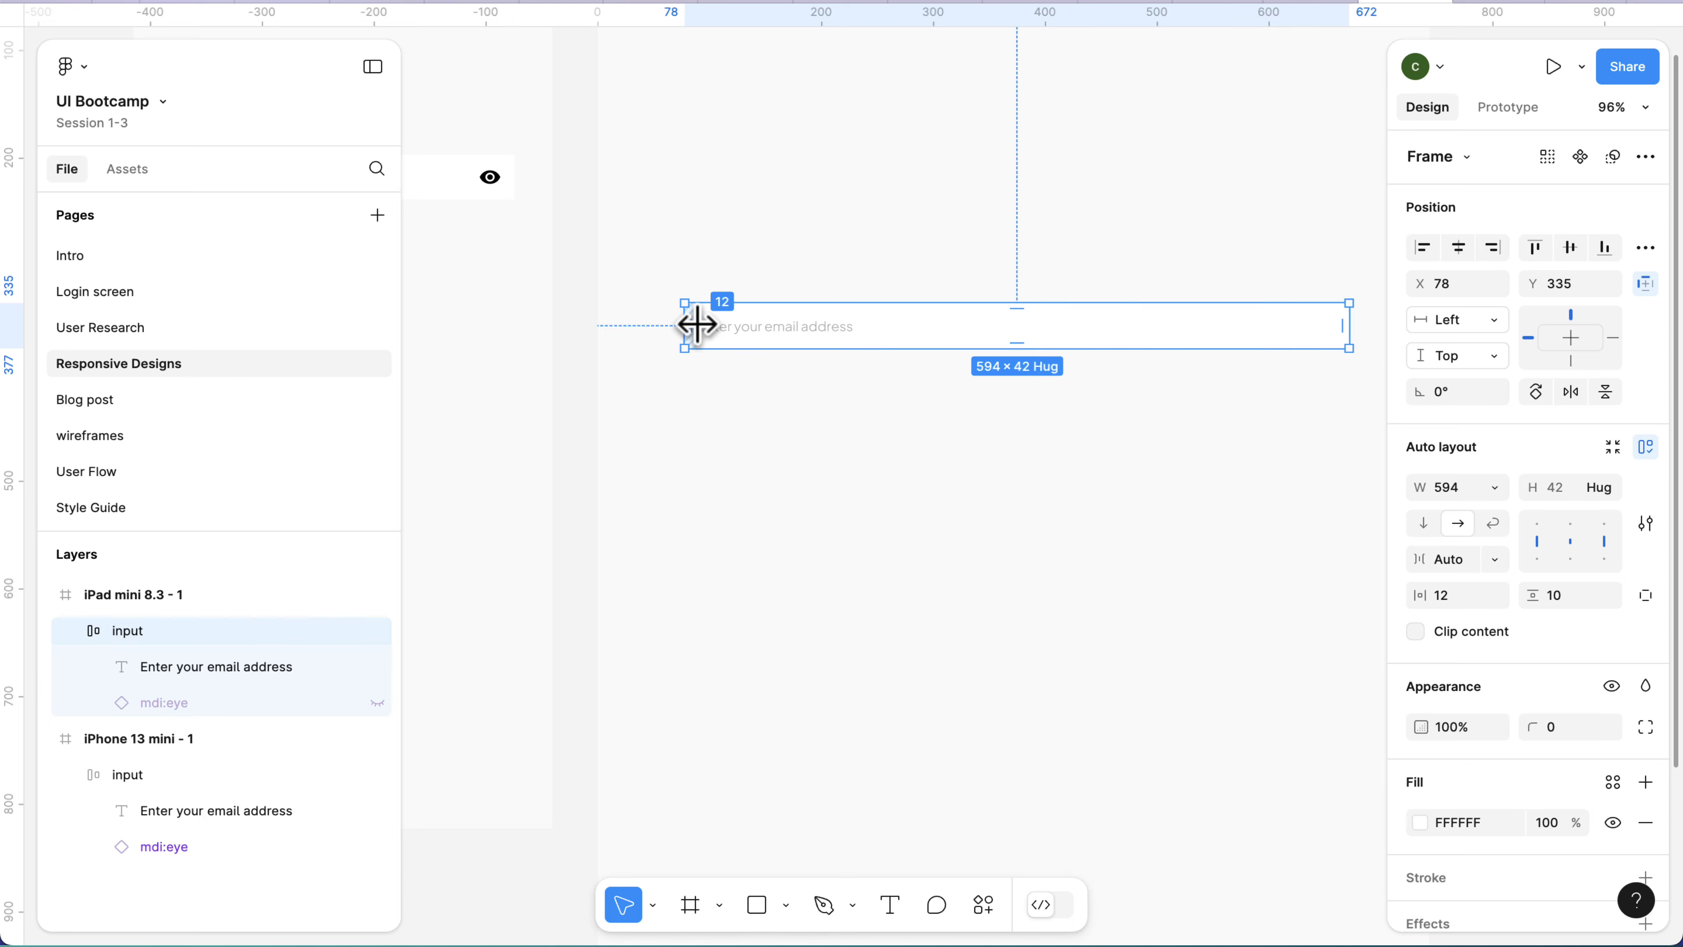
scroll(692, 326, up, 3)
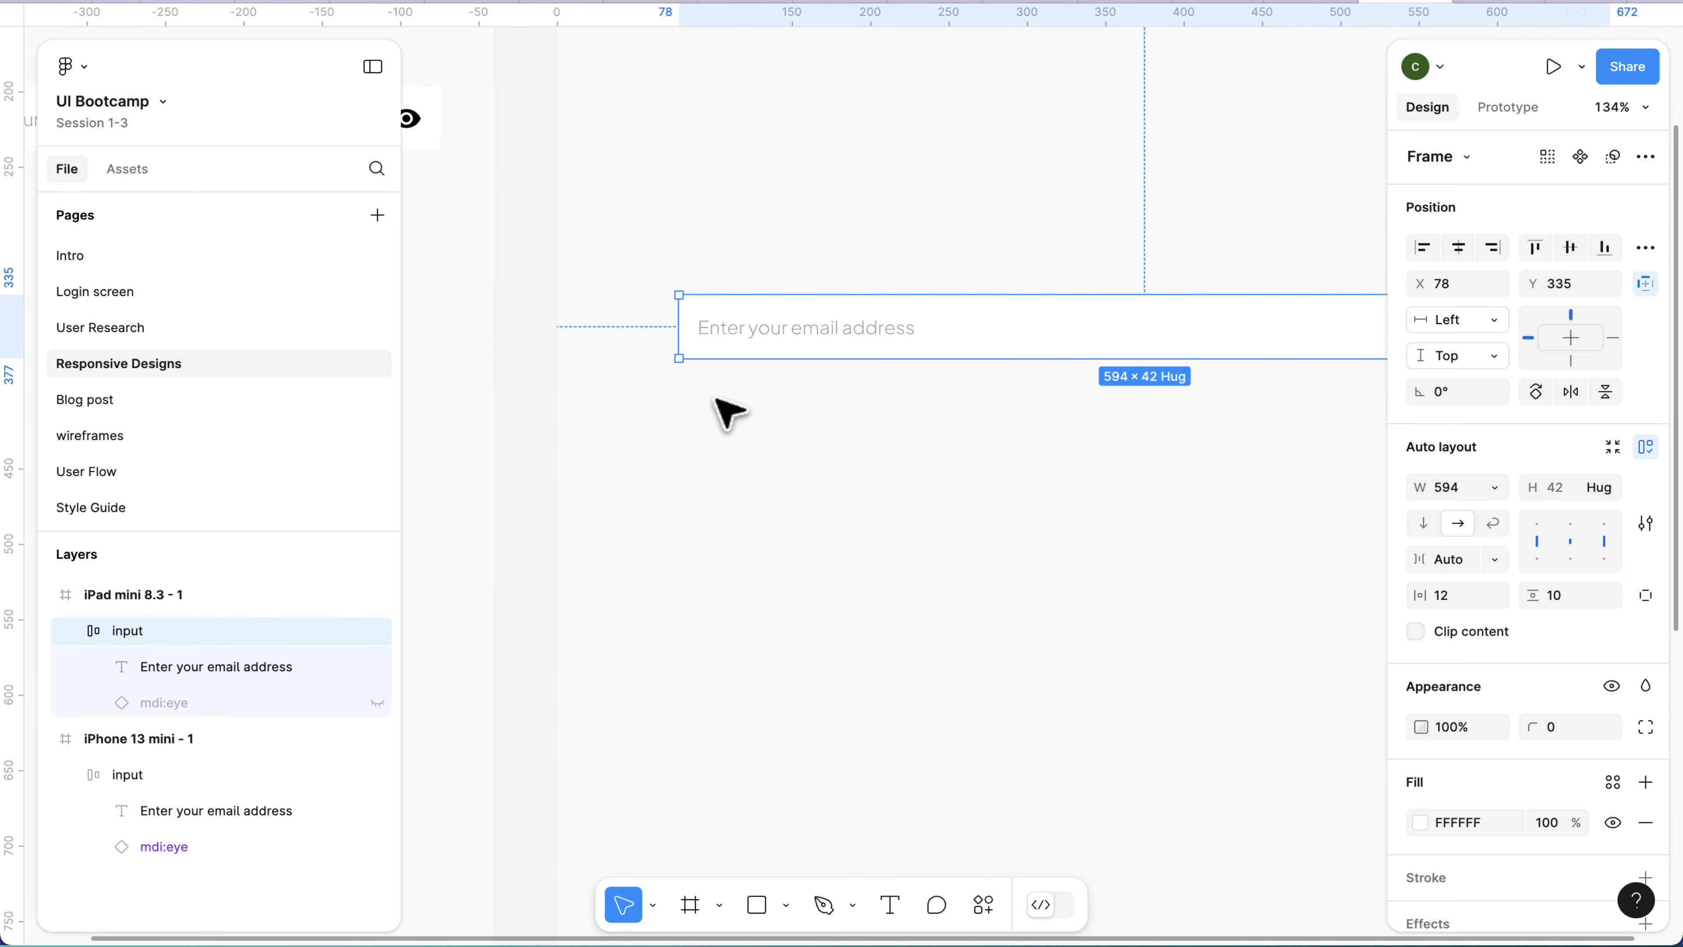
scroll(725, 406, down, 3)
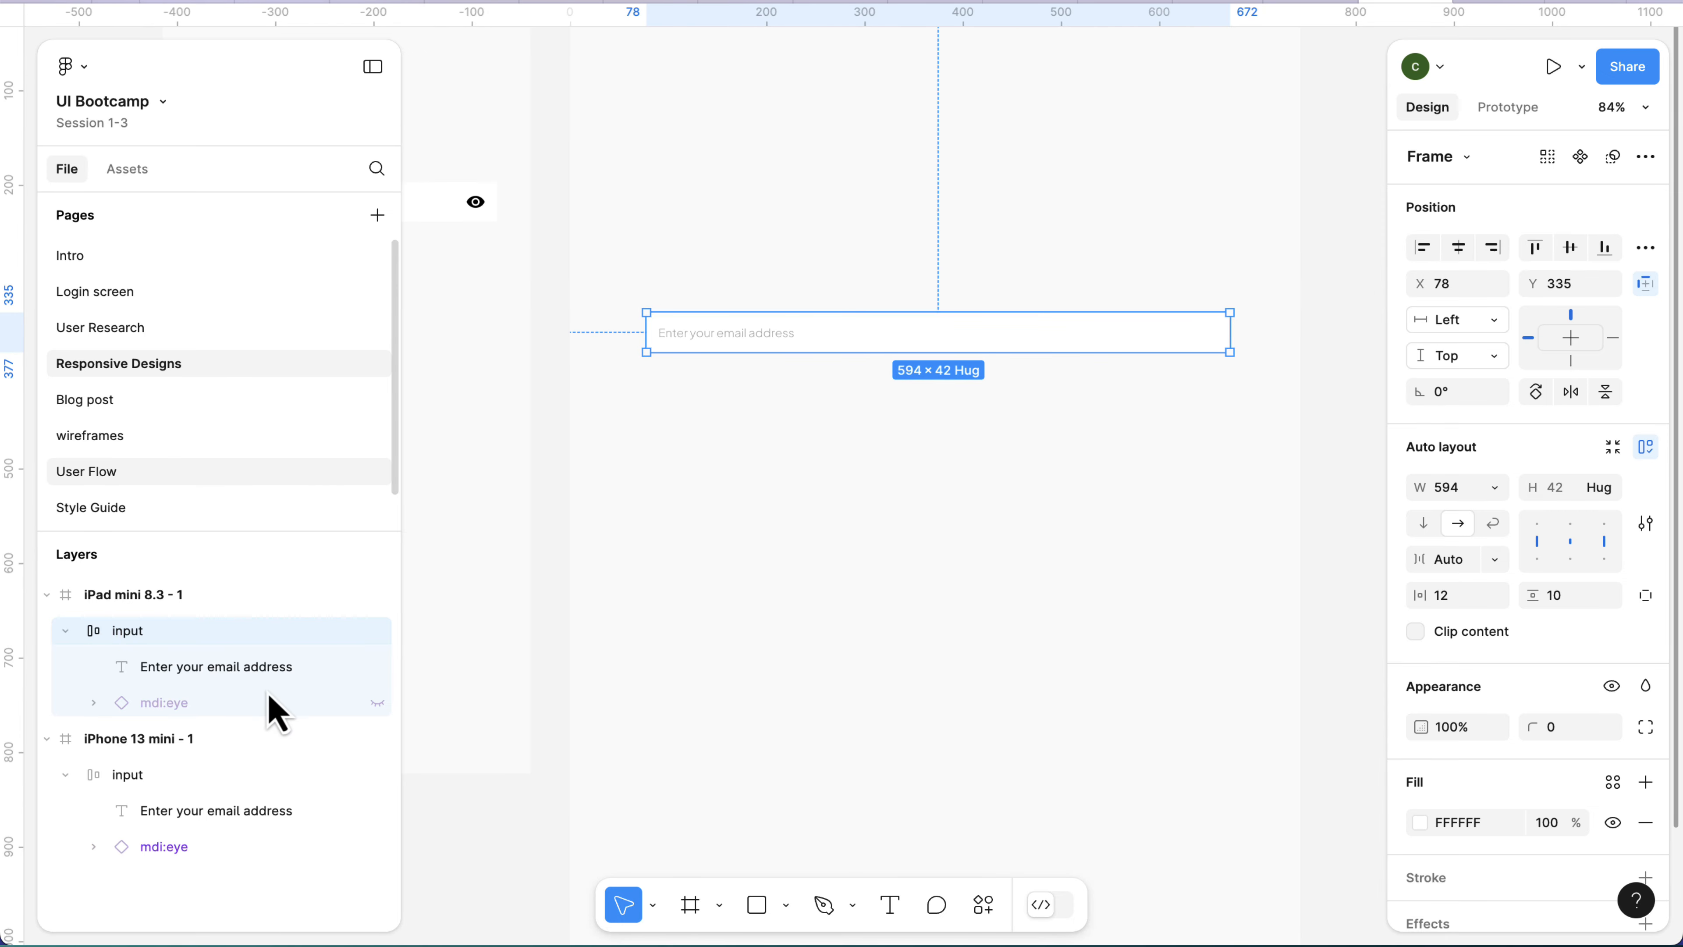
click(378, 703)
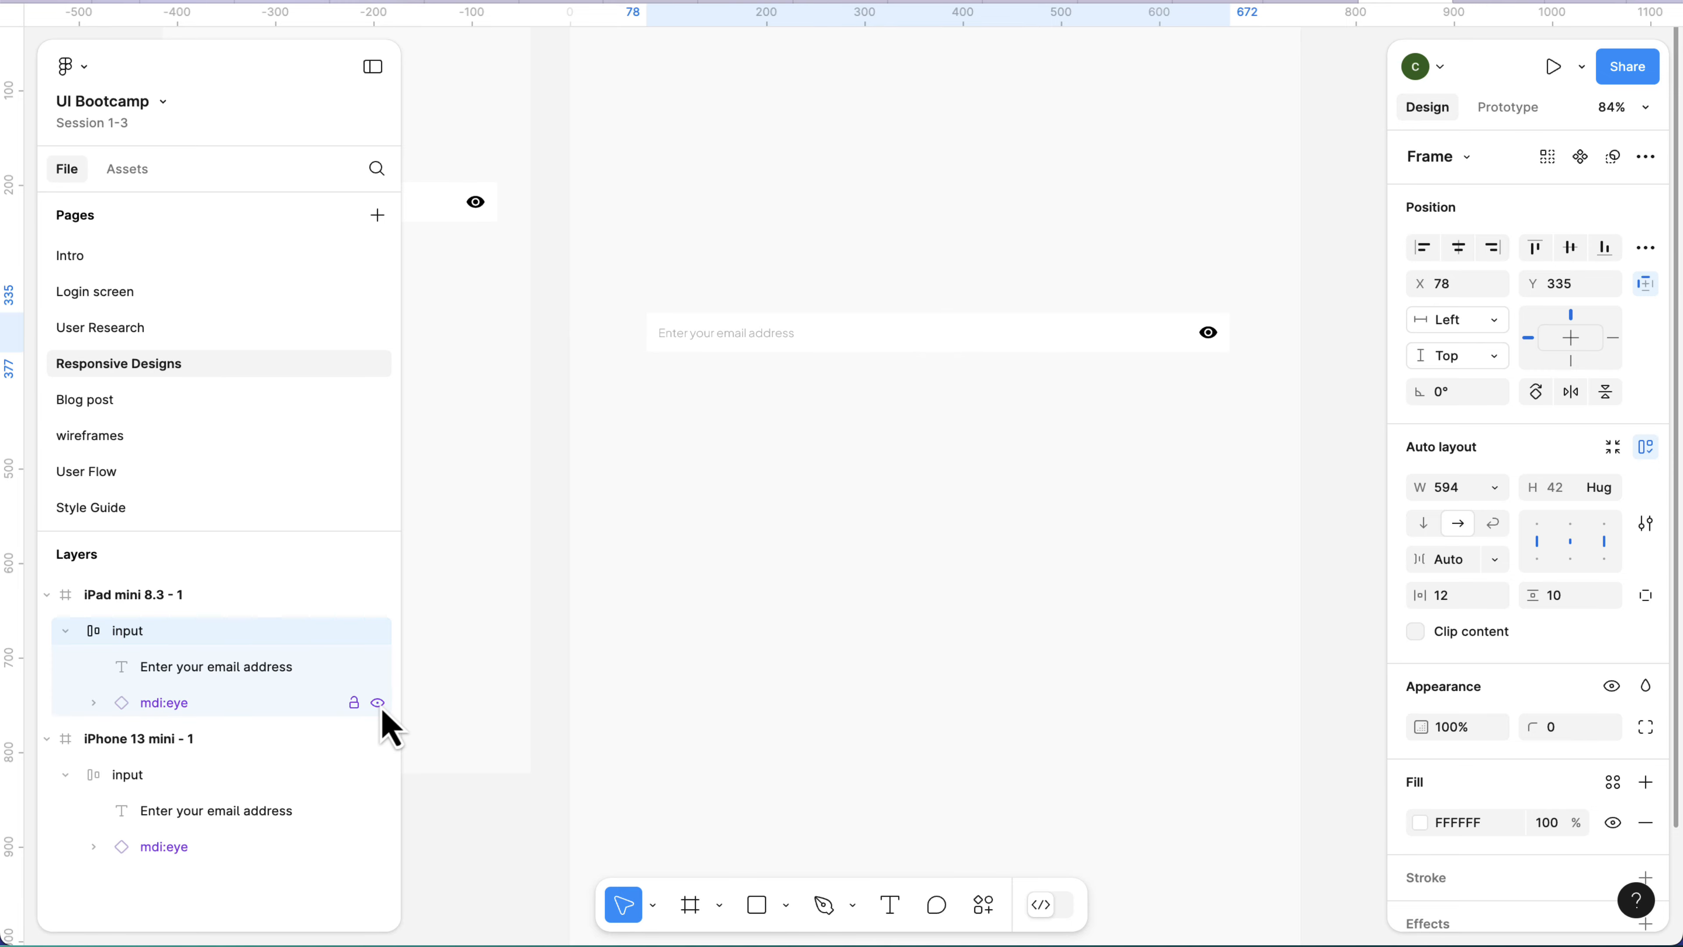
Hide the mdi:eye icon layer inside the iPad mini frame's input again.
scroll(1220, 338, up, 3)
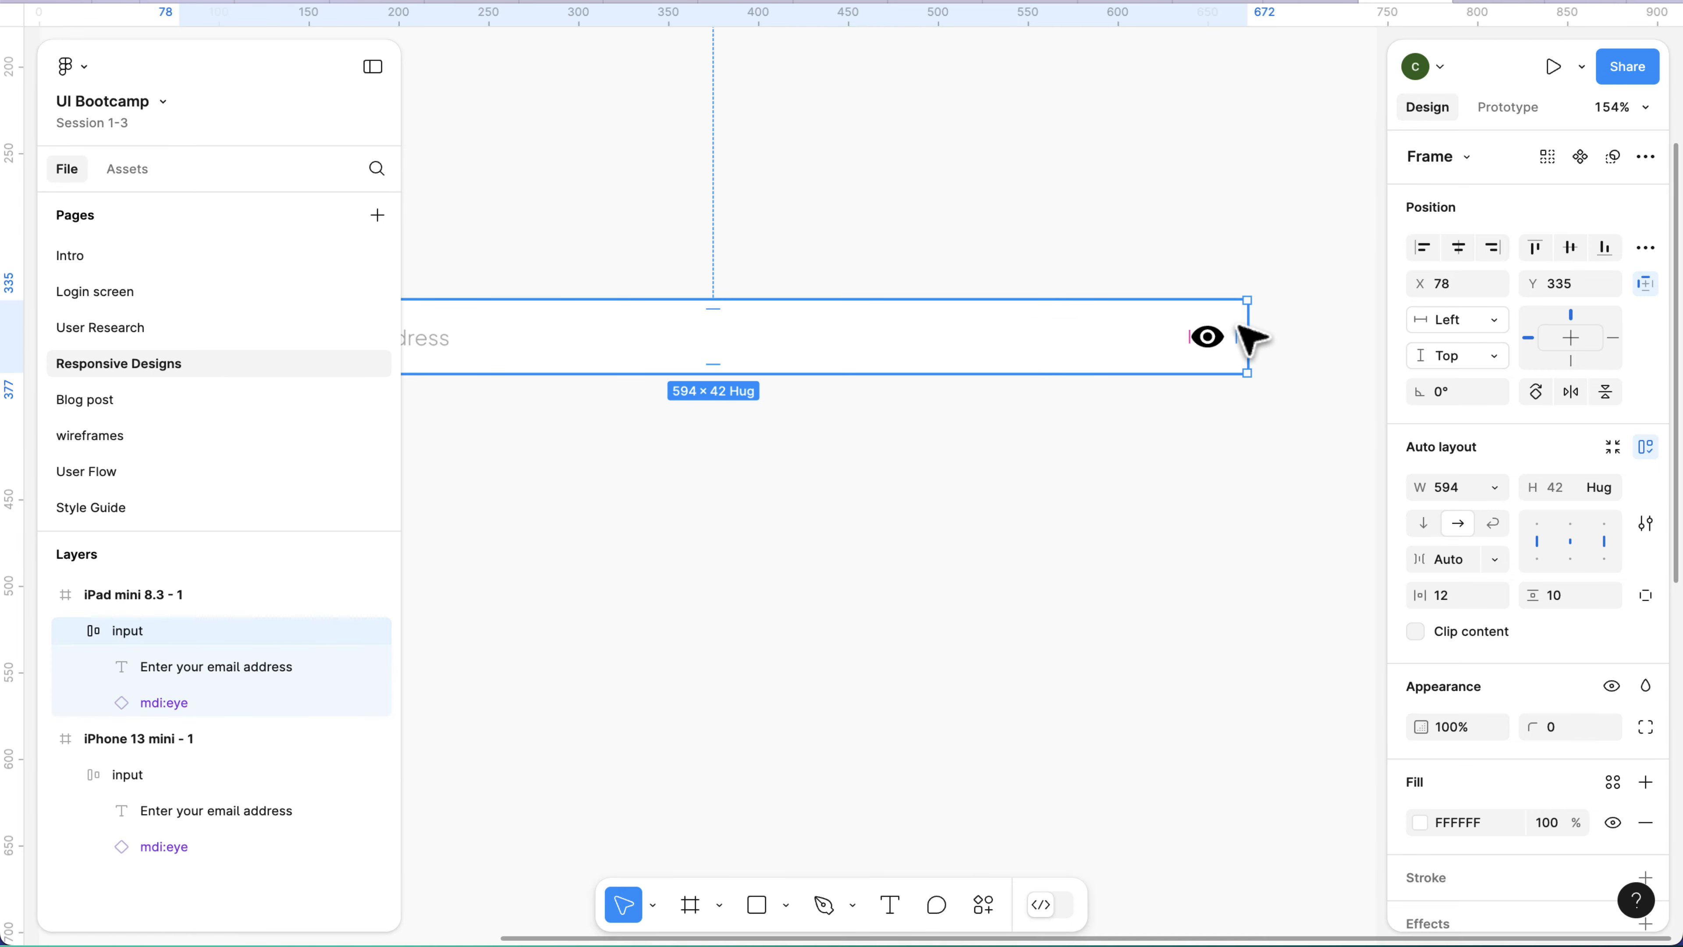
scroll(1138, 349, down, 2)
scroll(1070, 379, down, 3)
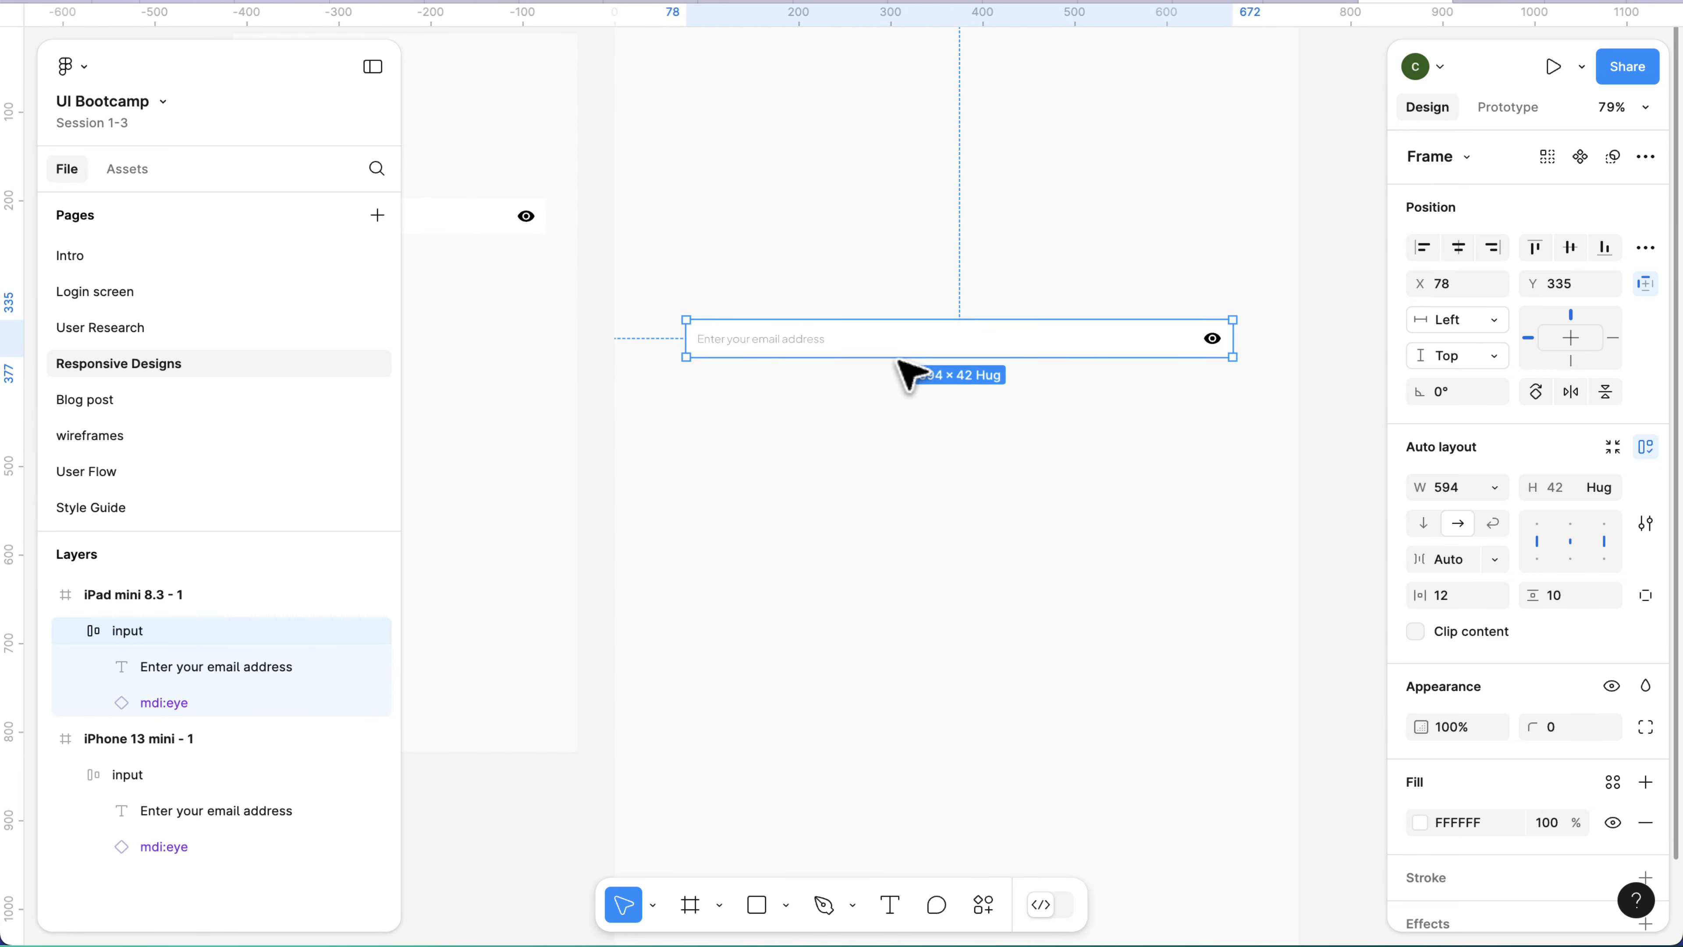
scroll(685, 347, up, 4)
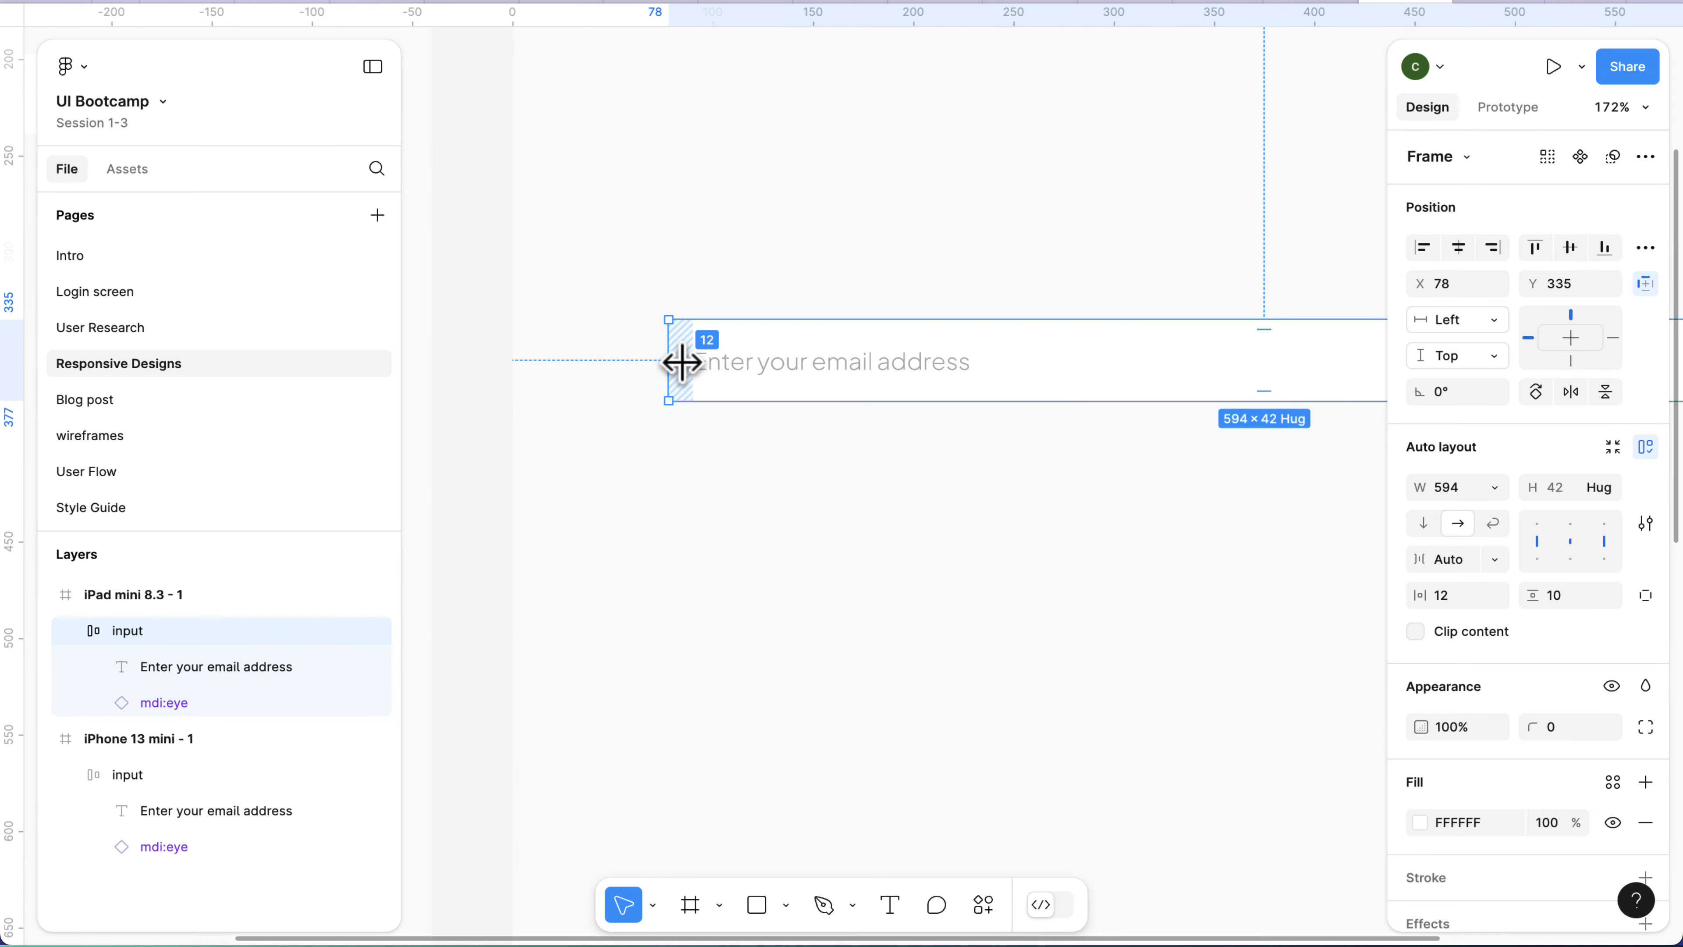
scroll(683, 362, down, 5)
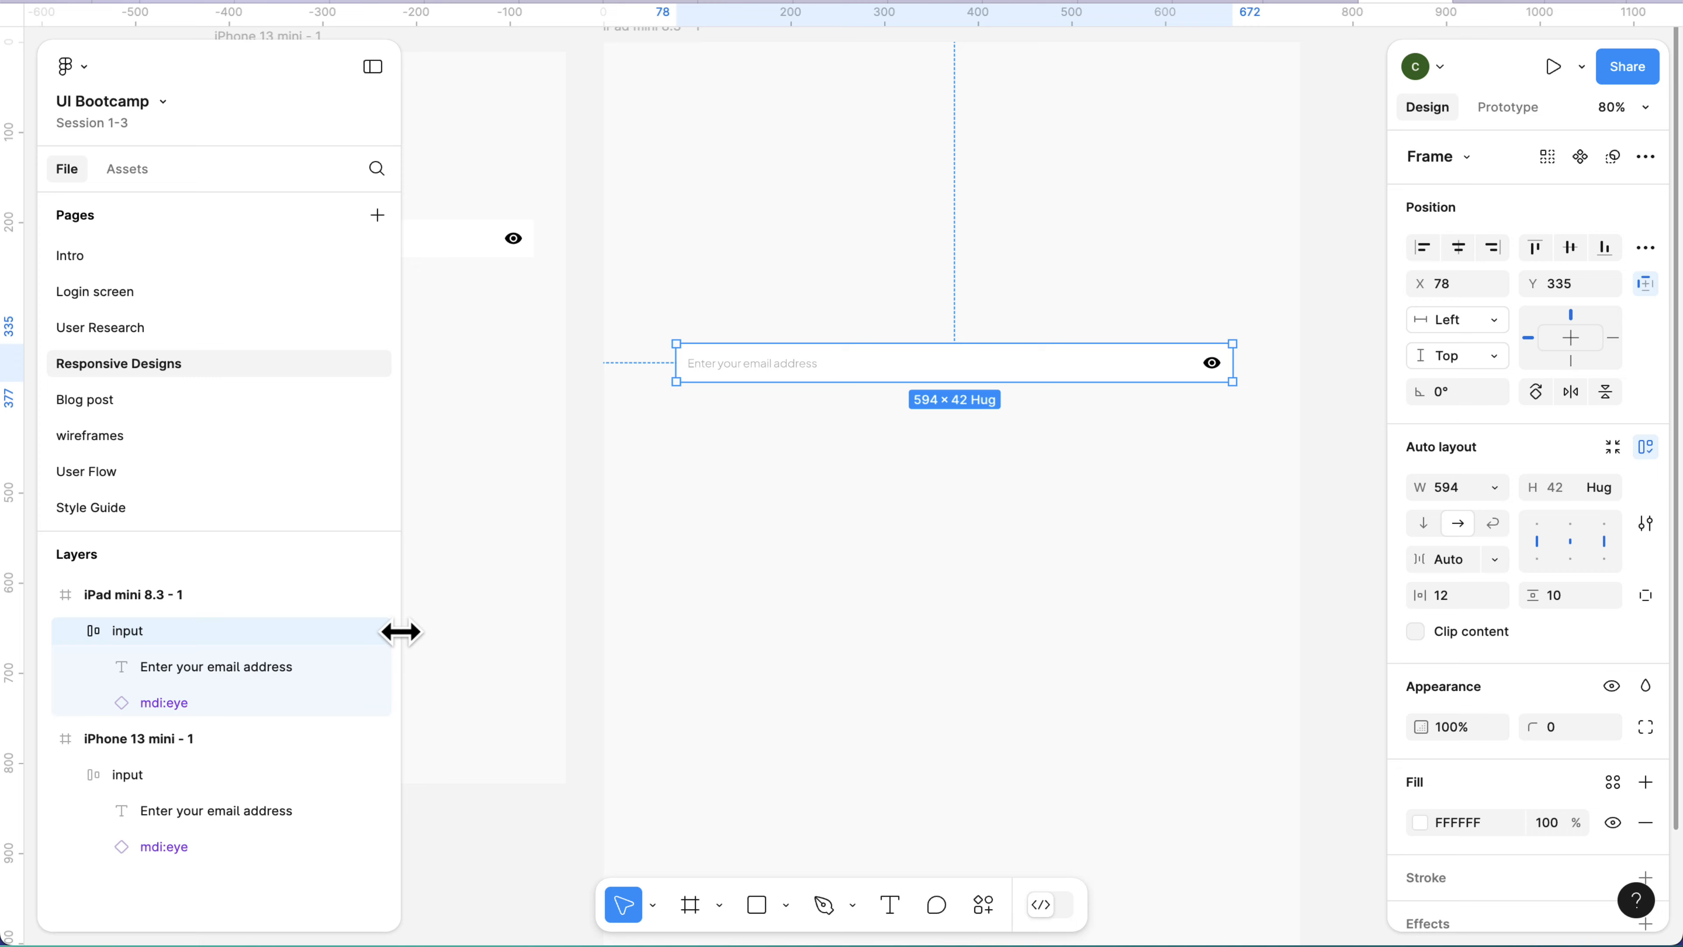
click(378, 703)
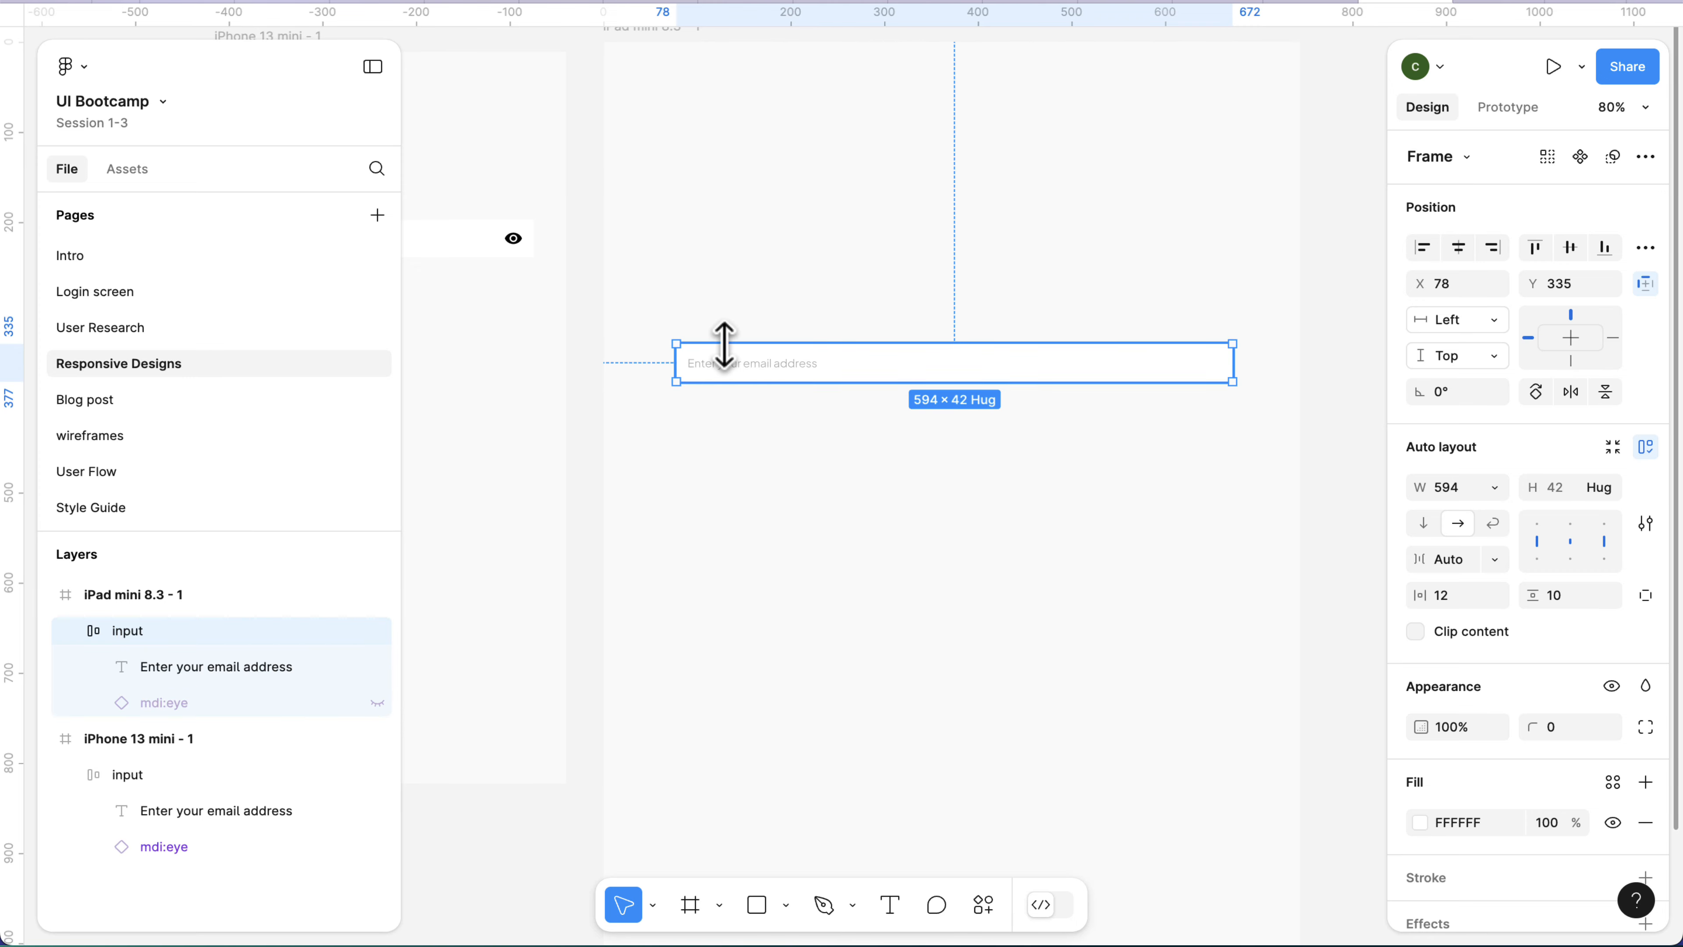
scroll(724, 344, up, 4)
scroll(727, 344, down, 3)
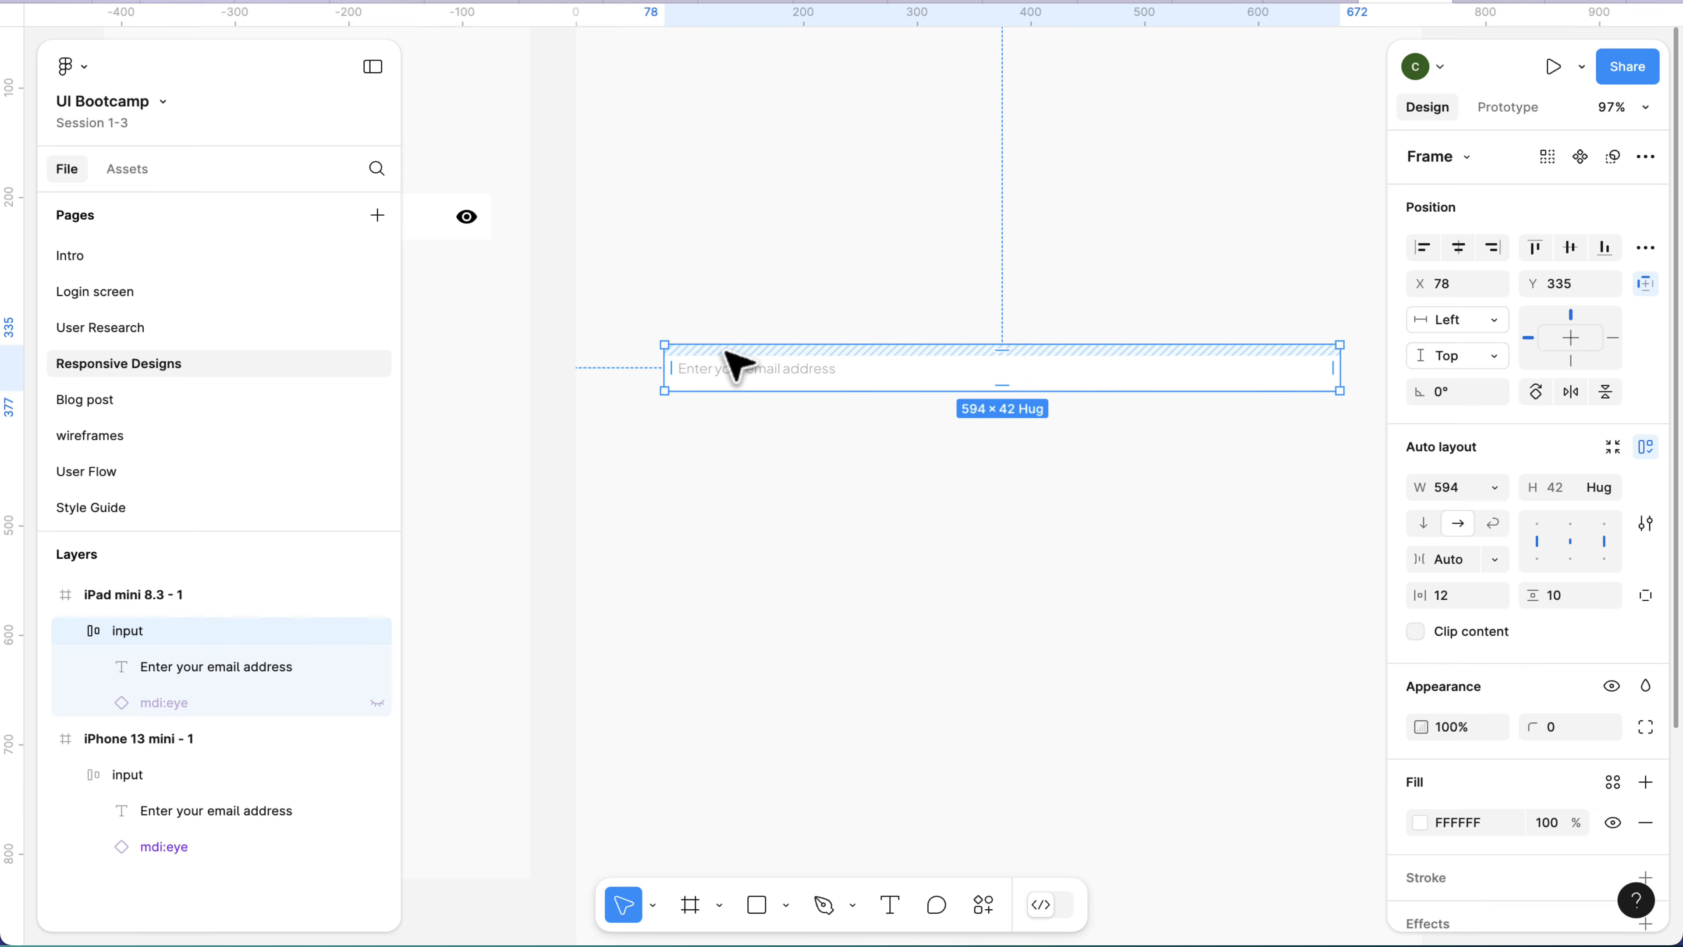
Replace the input in the iPhone 13 mini frame with a copy of the iPad mini frame's input.
scroll(732, 364, down, 5)
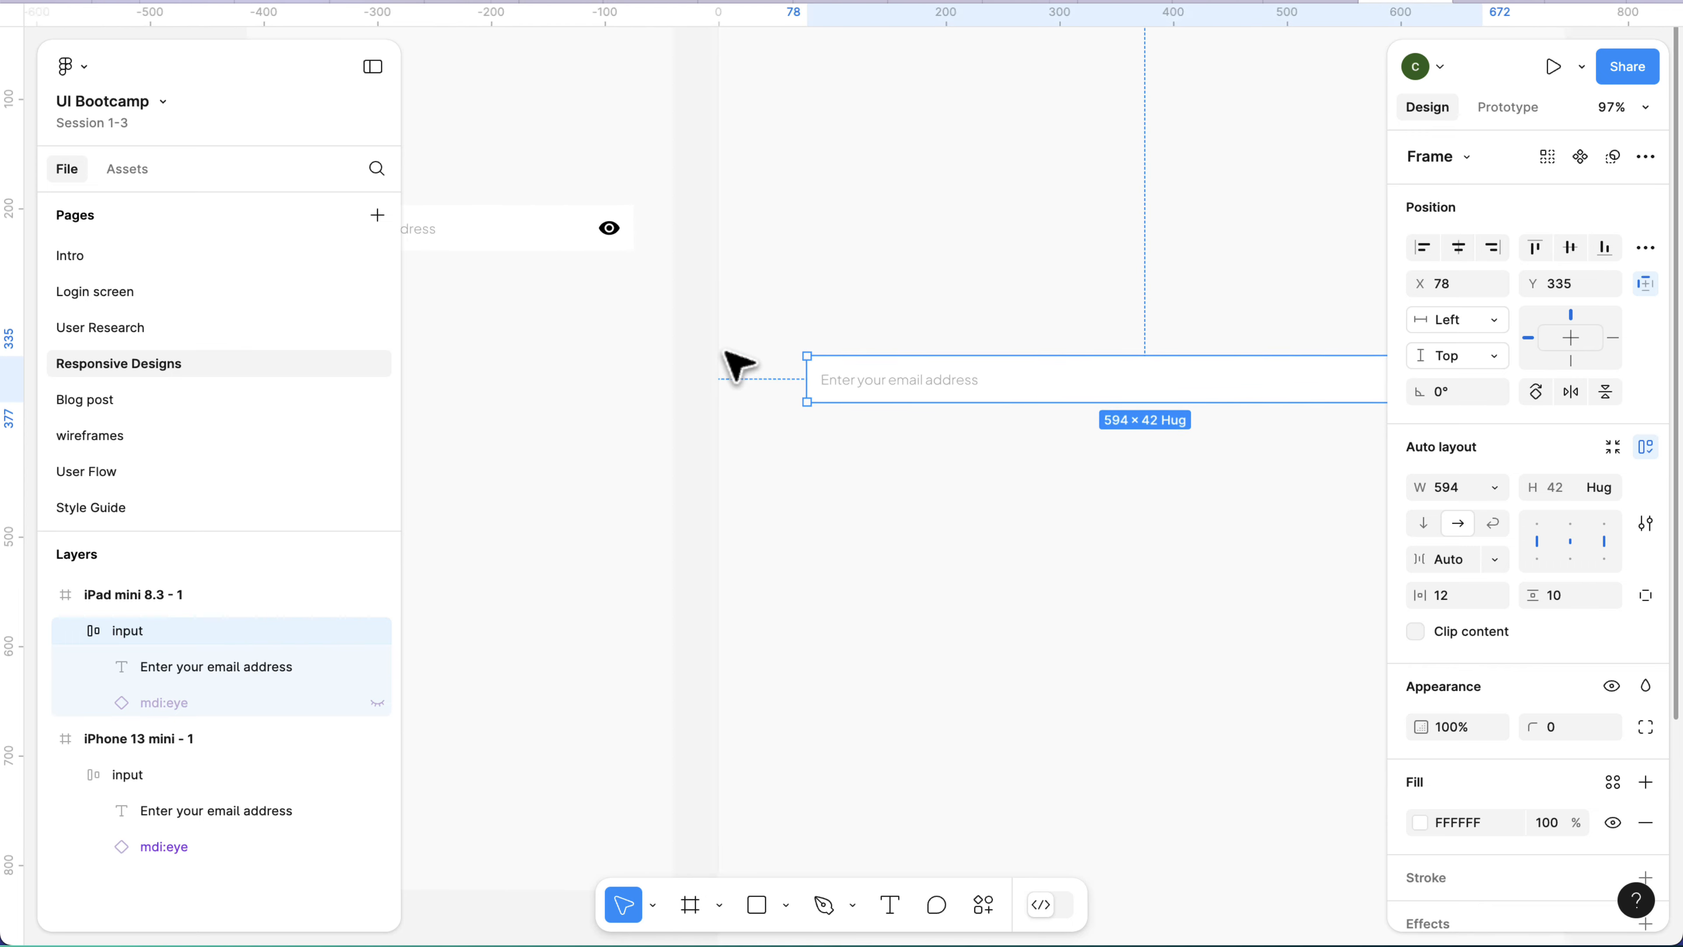
click(614, 304)
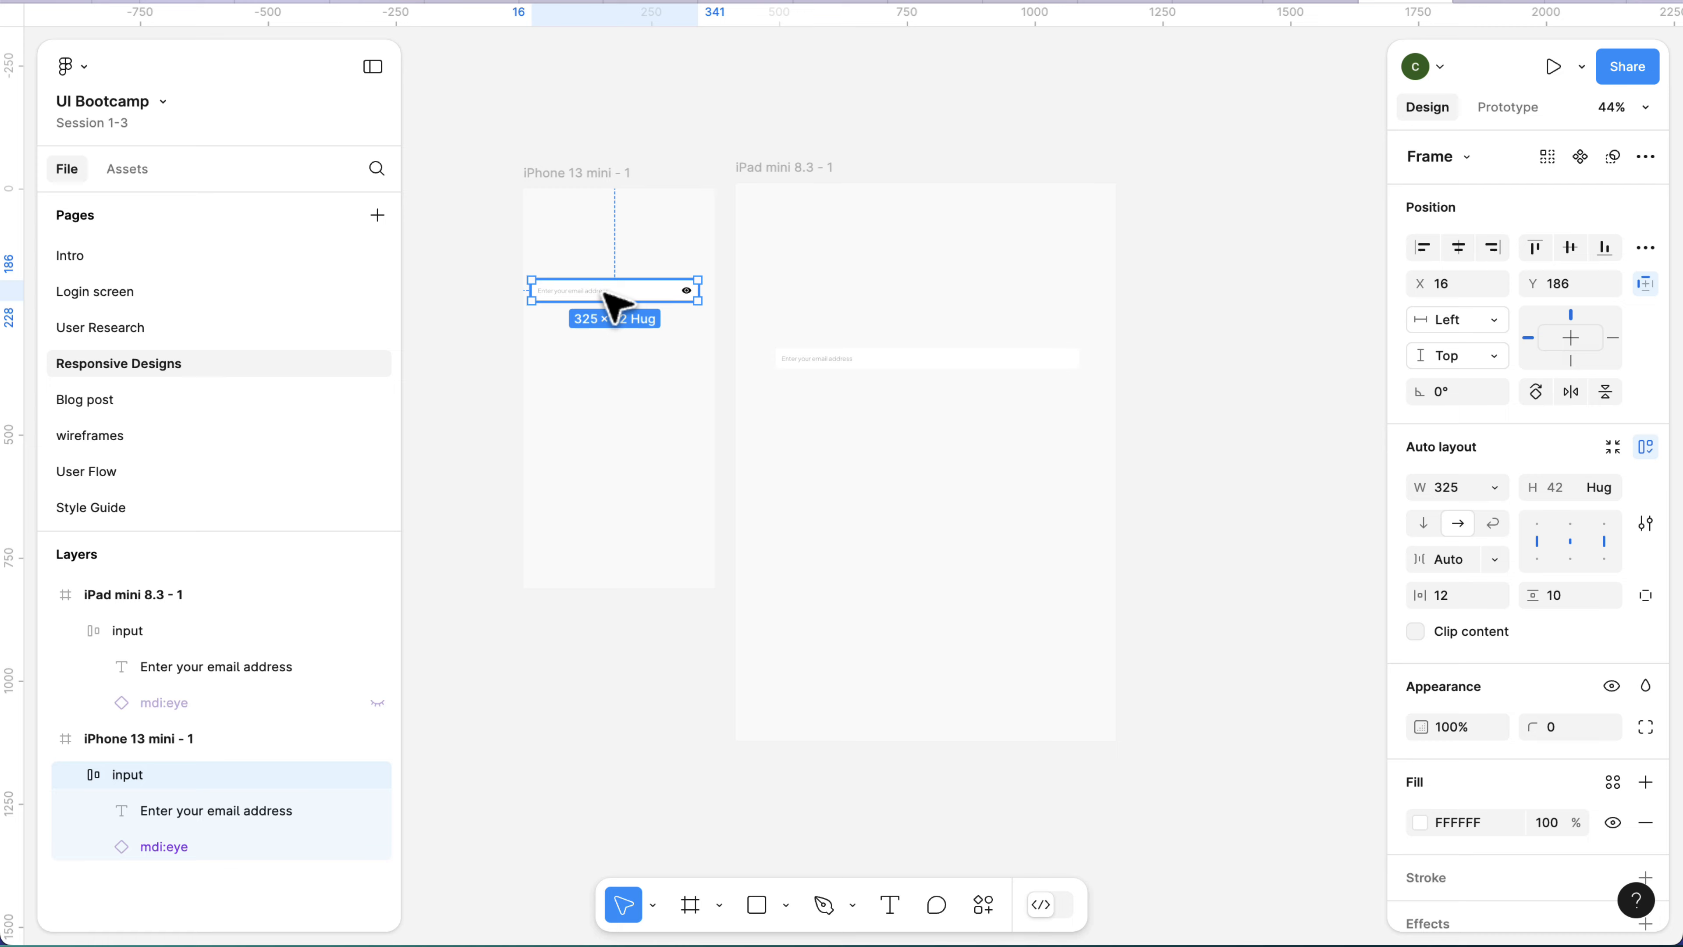
key(Delete)
click(923, 372)
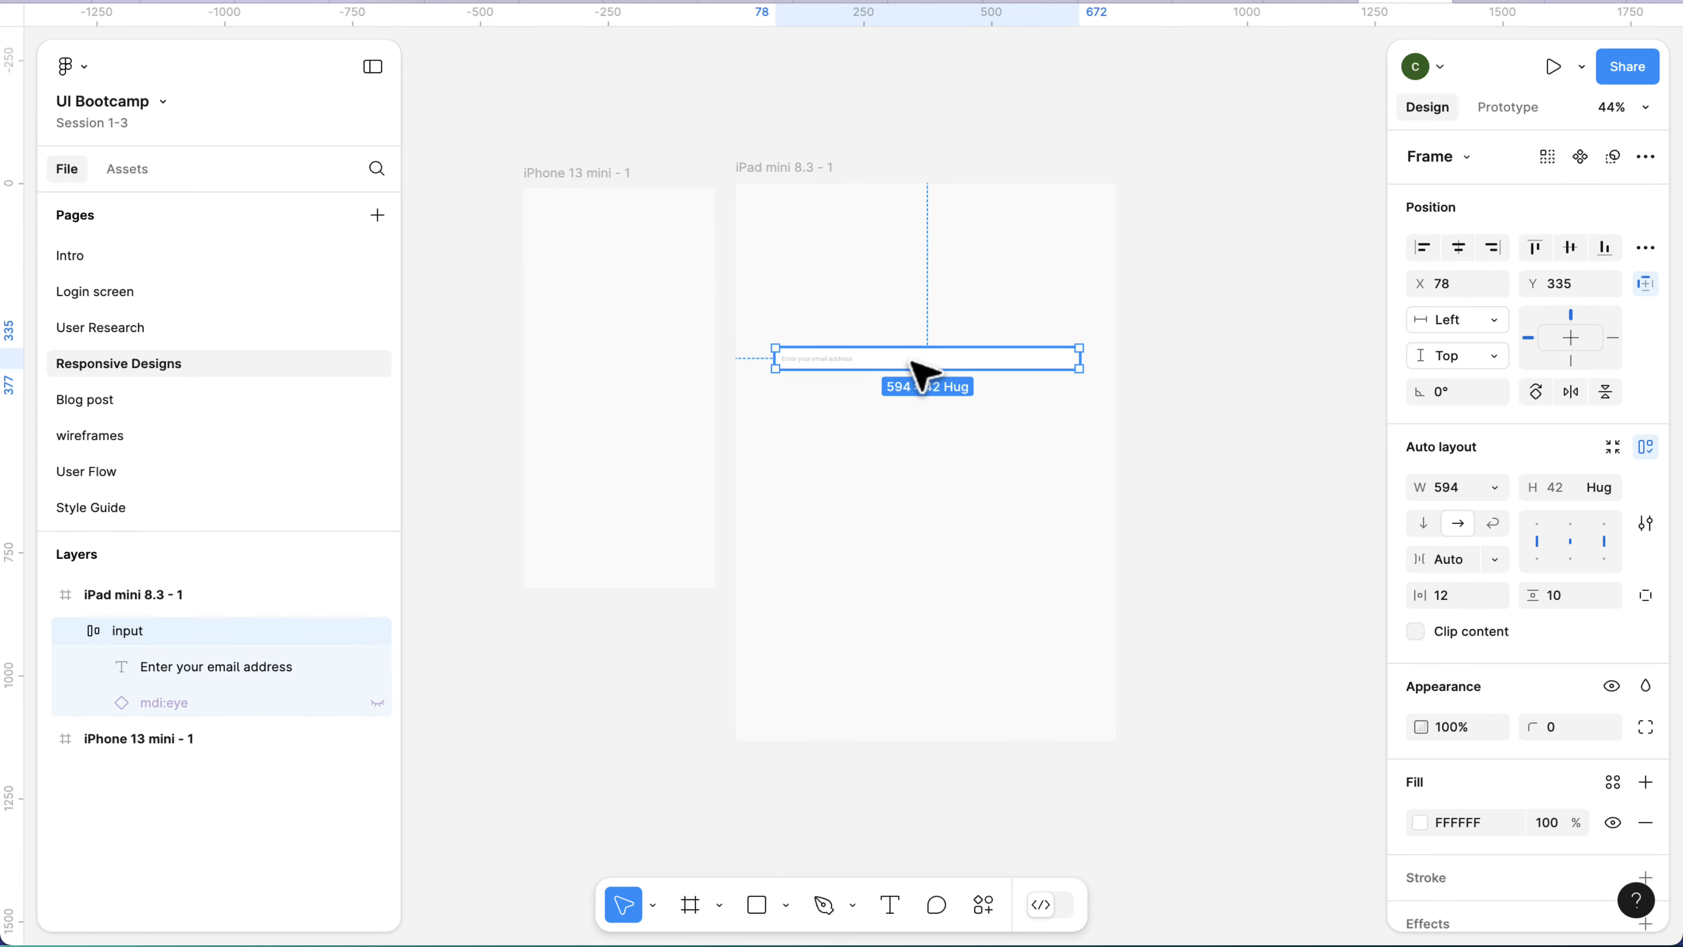
click(587, 176)
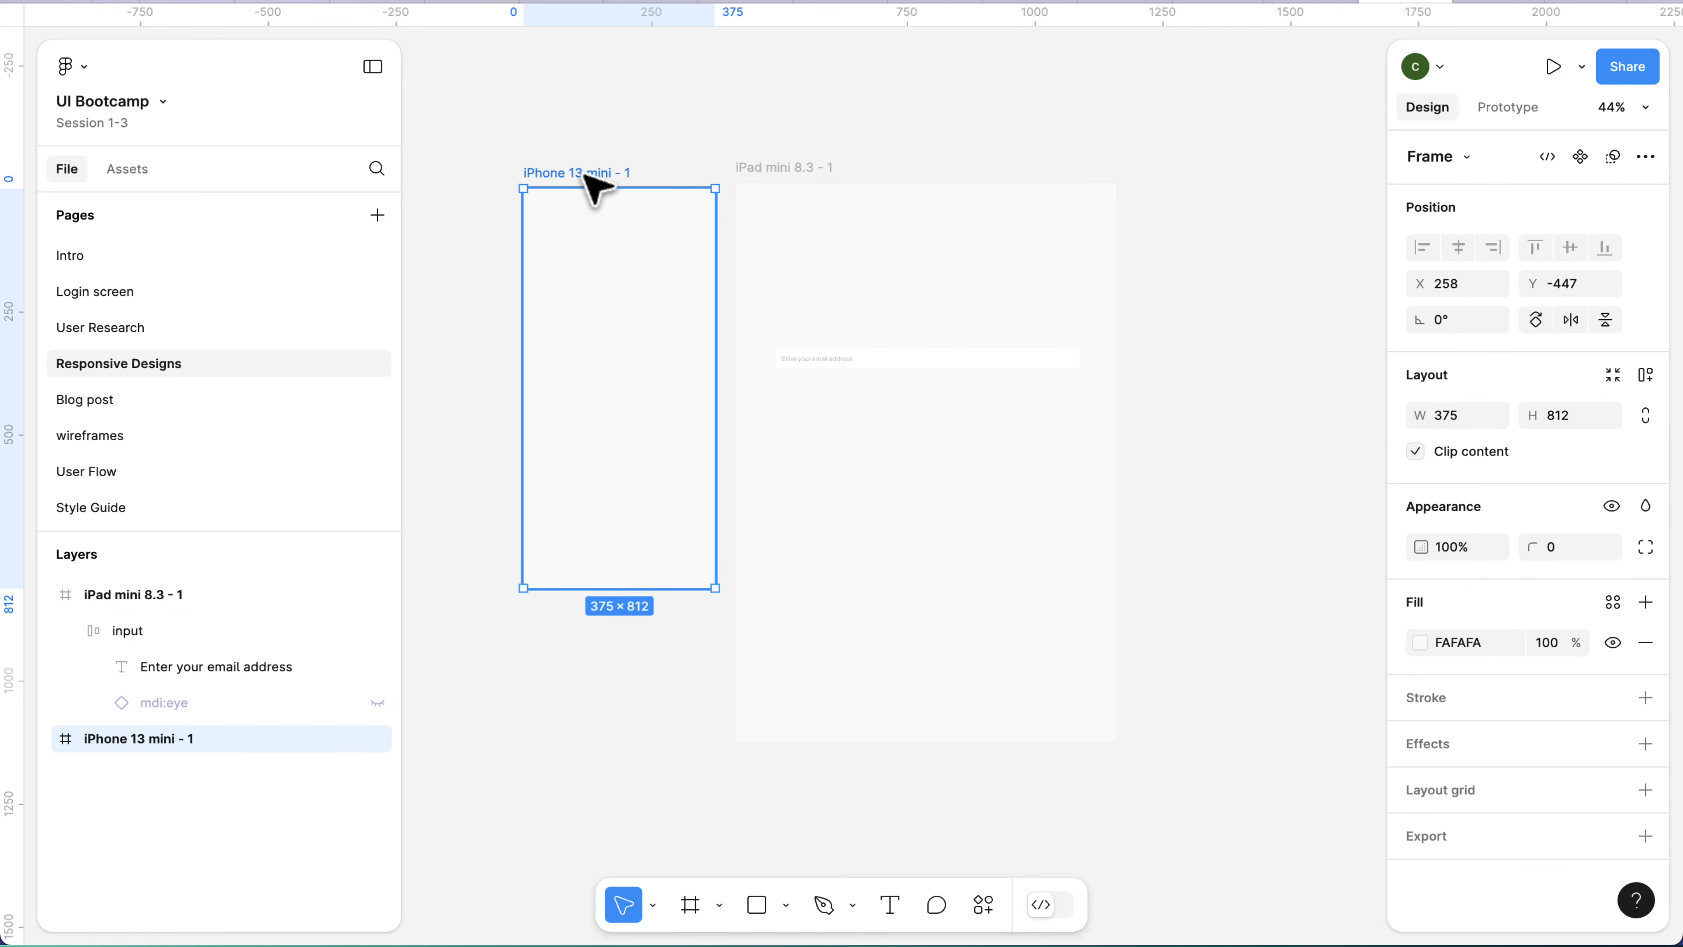
key(ctrl+v)
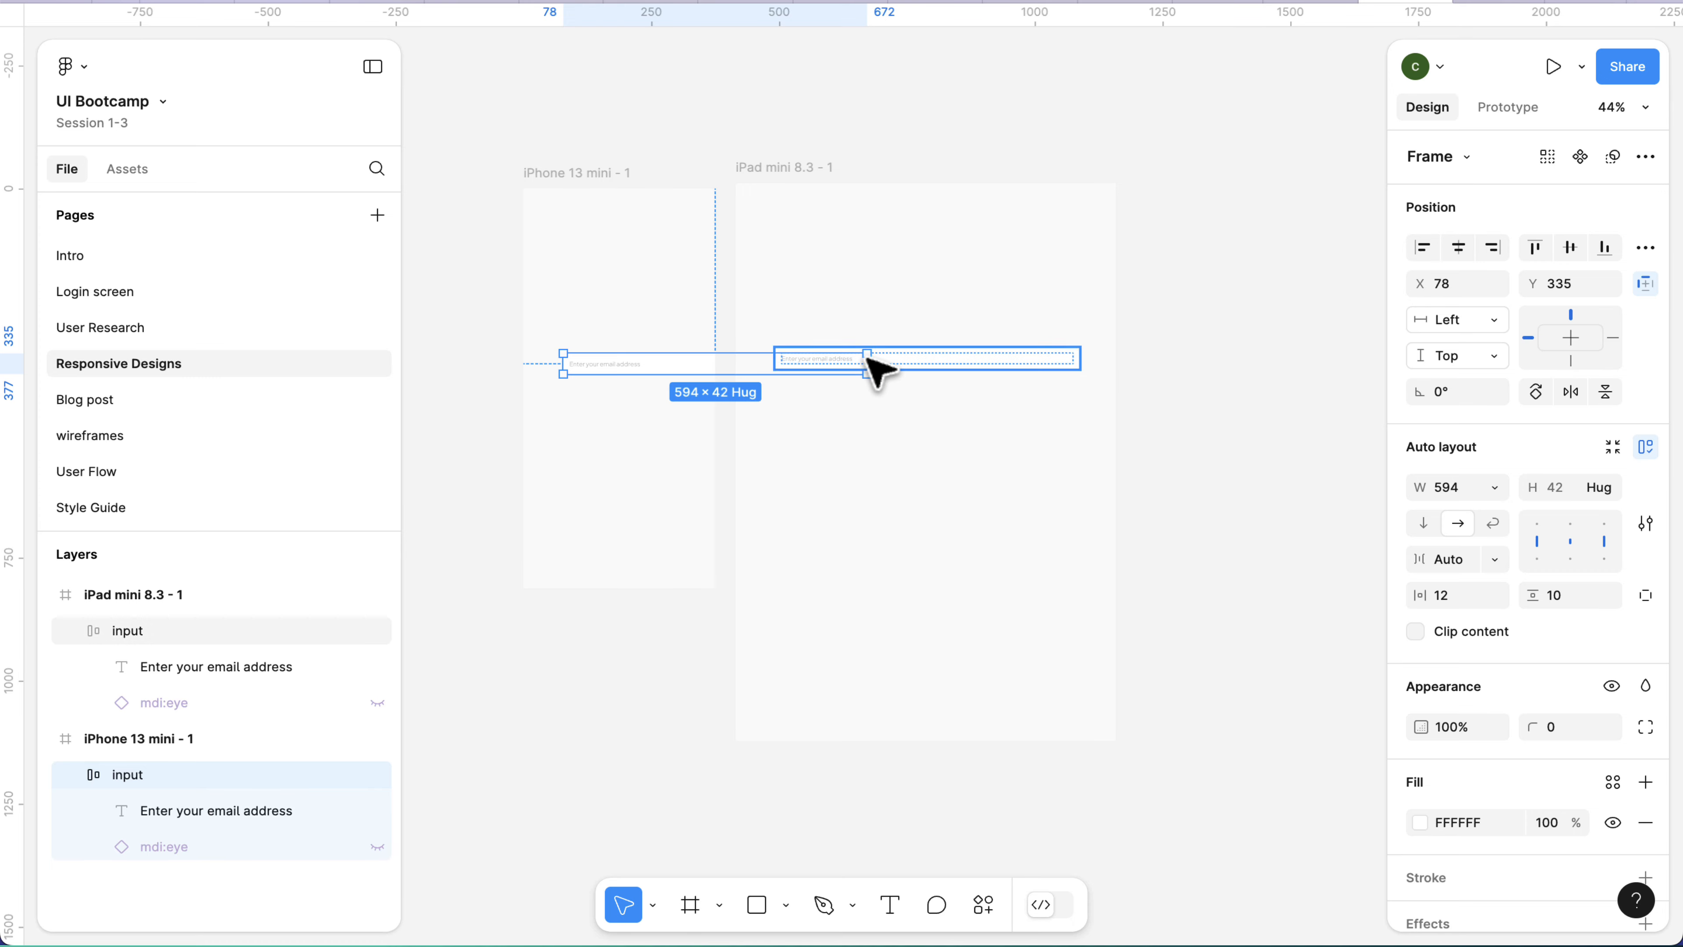
Narrow the pasted input to about 312 wide and place it inside the iPhone frame at about X 11, Y 238.
drag(871, 363, 751, 319)
scroll(698, 364, up, 3)
scroll(699, 365, left, 1)
scroll(606, 322, up, 5)
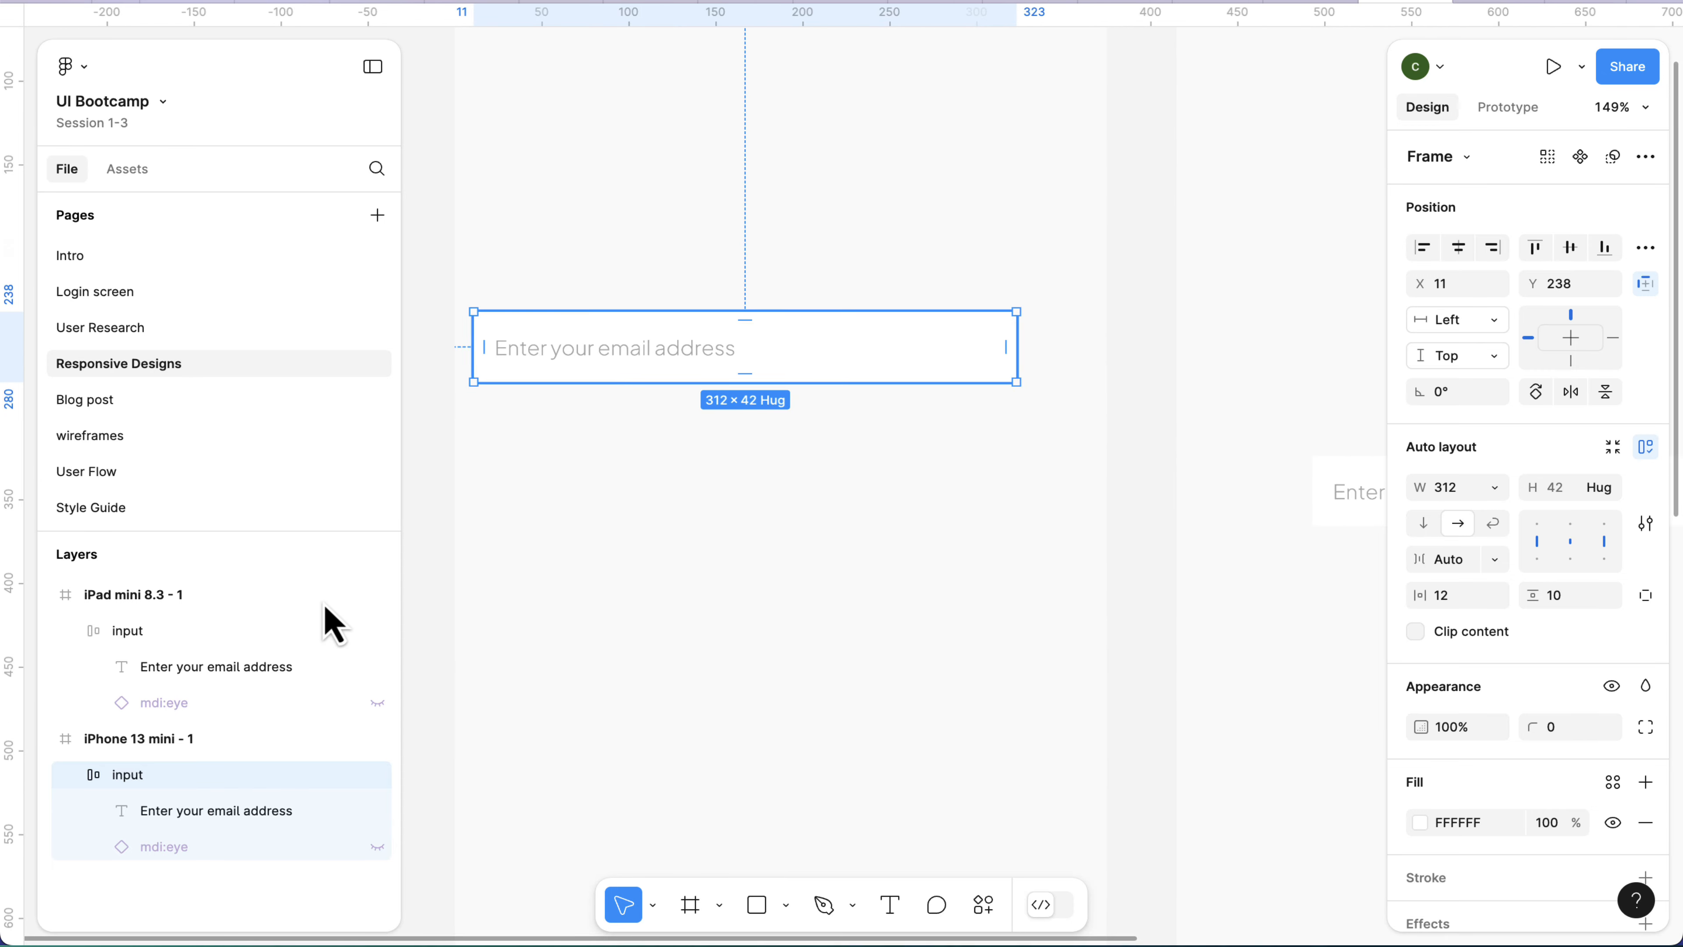
Make the mdi:eye layer in the iPhone frame's input visible and move the input to about X 28, Y 241.
click(377, 846)
drag(804, 353, 845, 373)
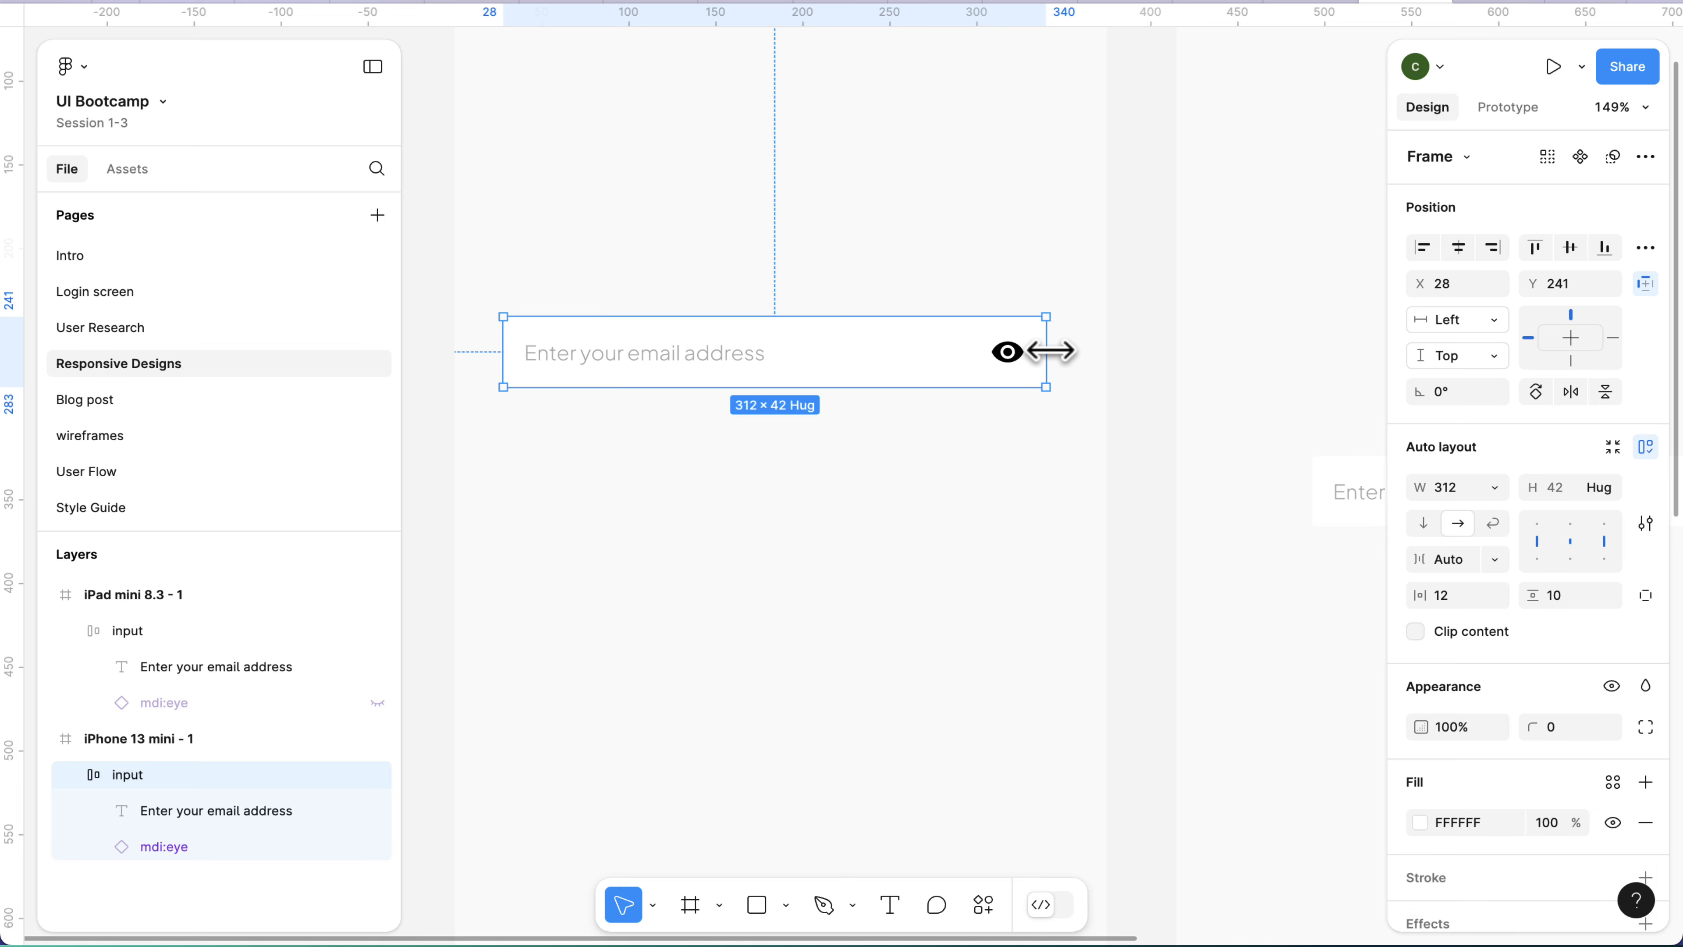
drag(1051, 351, 721, 353)
key(ctrl+z)
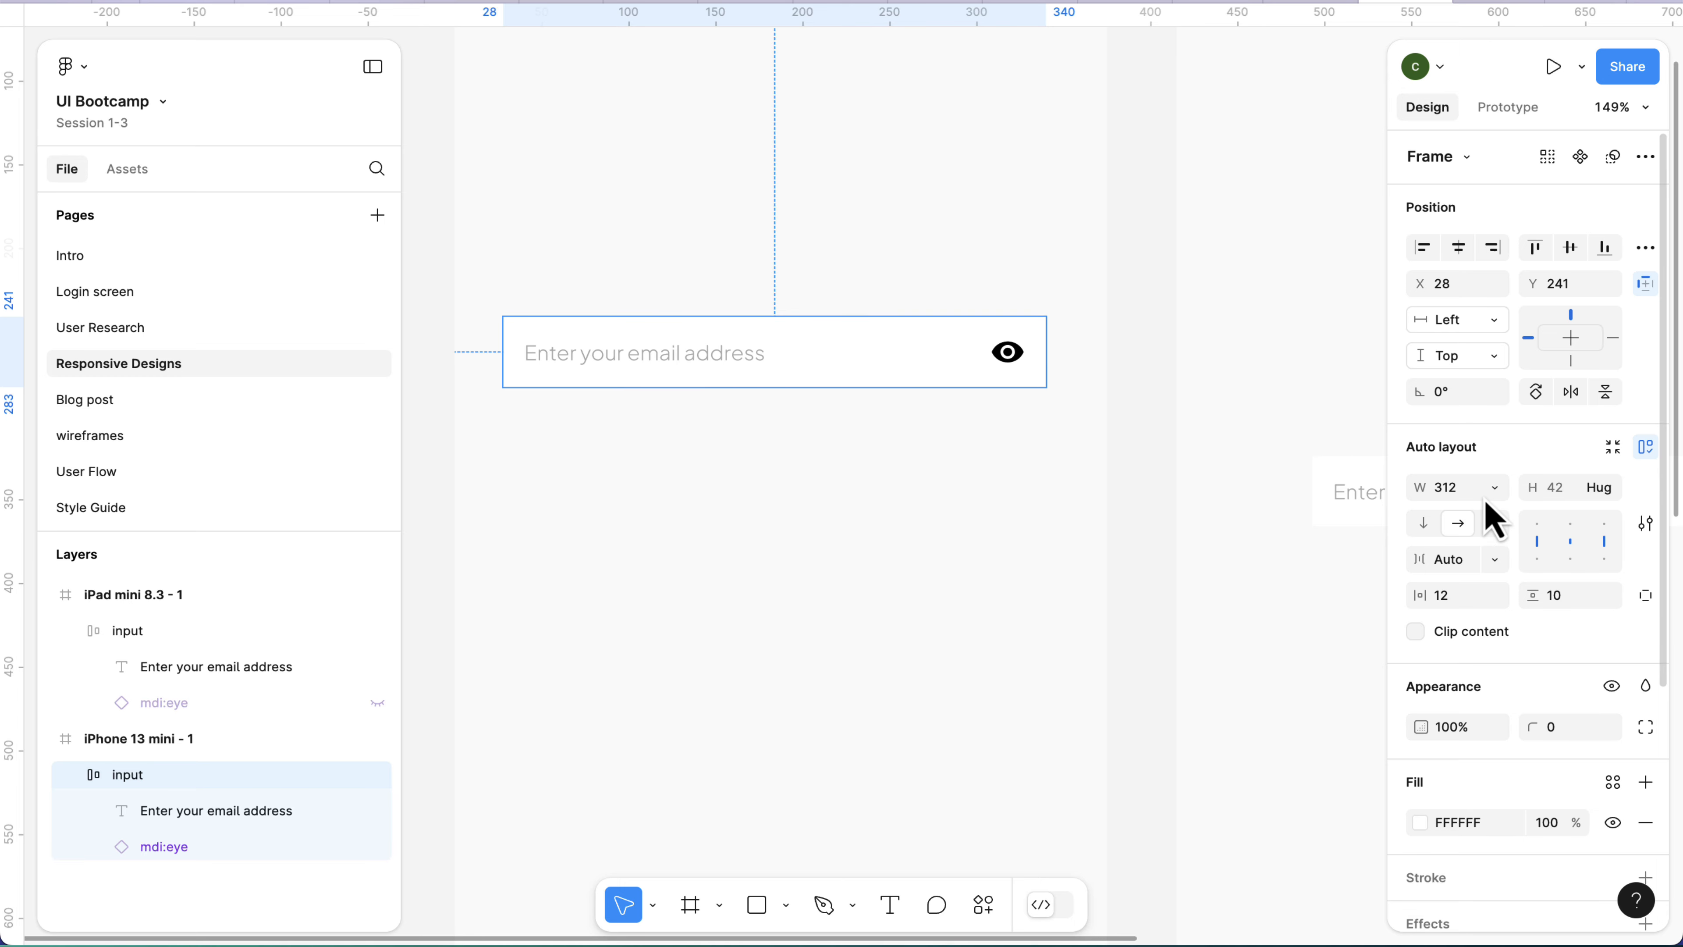
click(1495, 489)
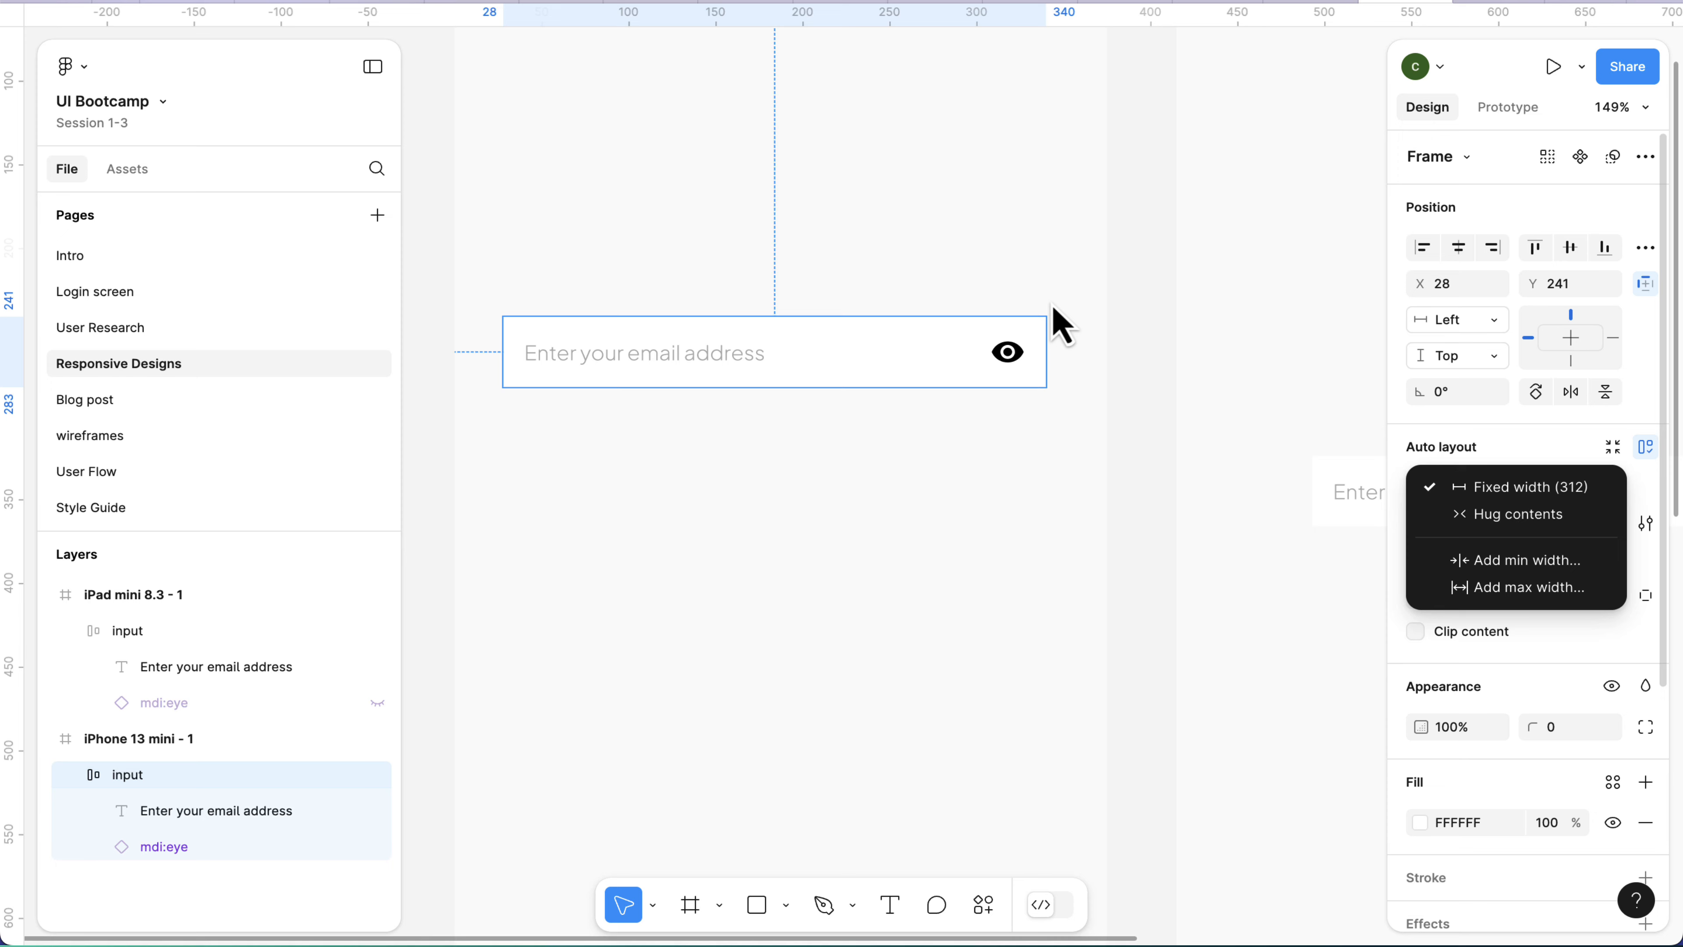
click(877, 369)
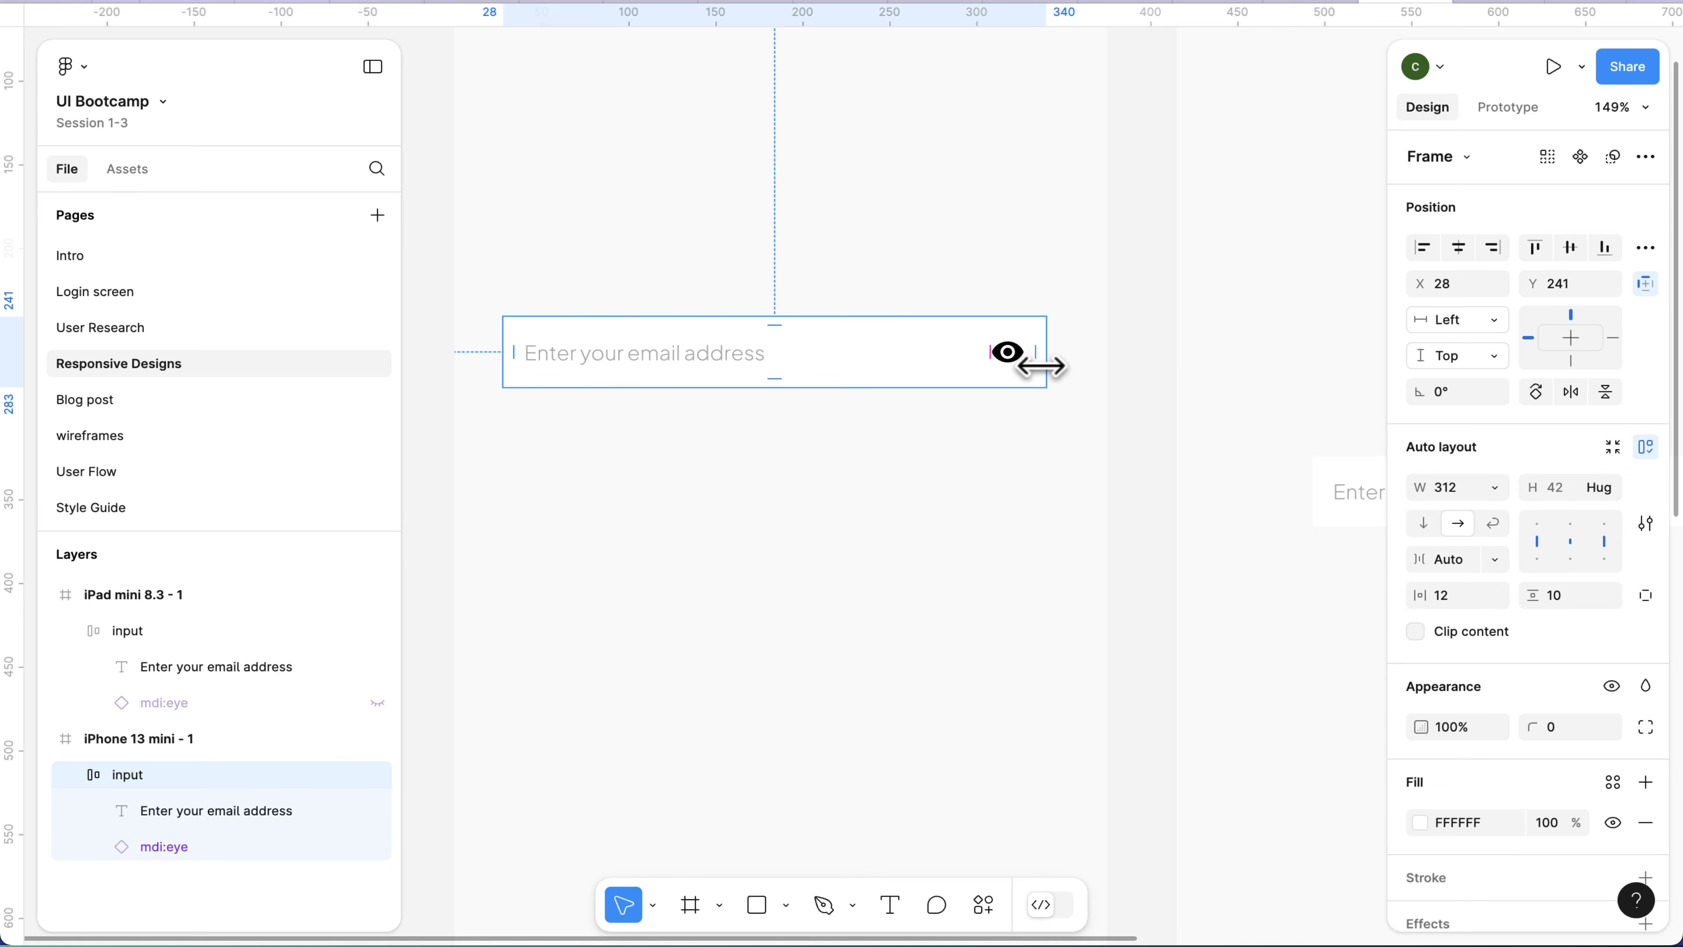
Narrow the iPhone frame's input from its right edge and set its width to exactly 240.
drag(1045, 366, 923, 369)
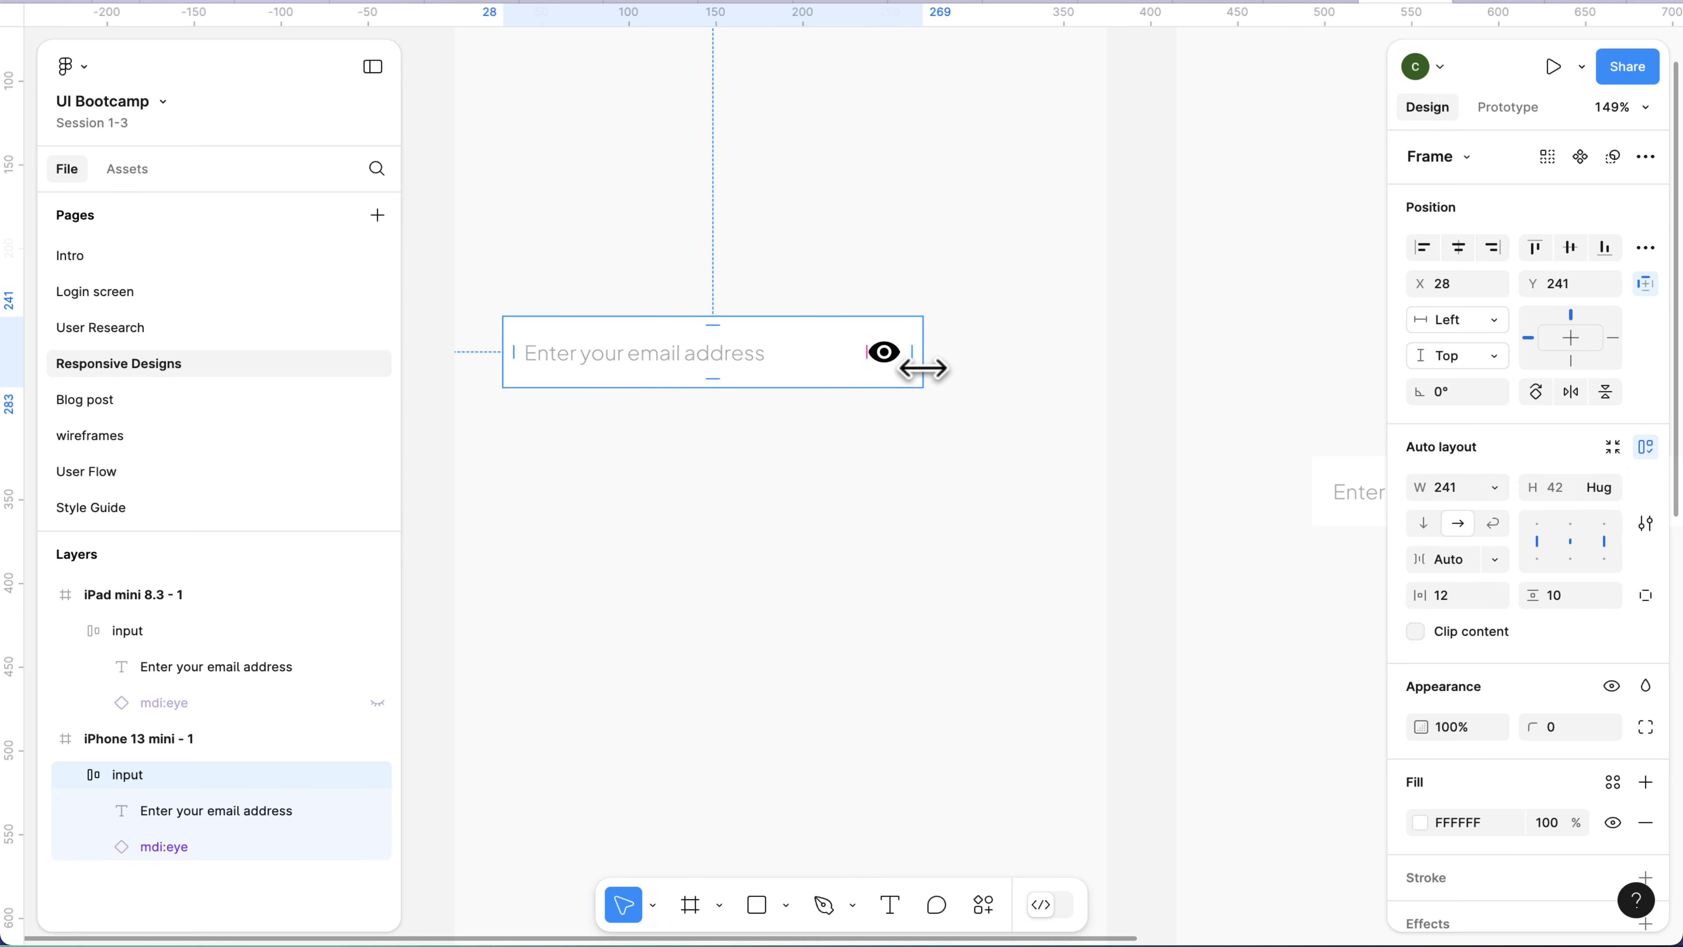
click(1468, 496)
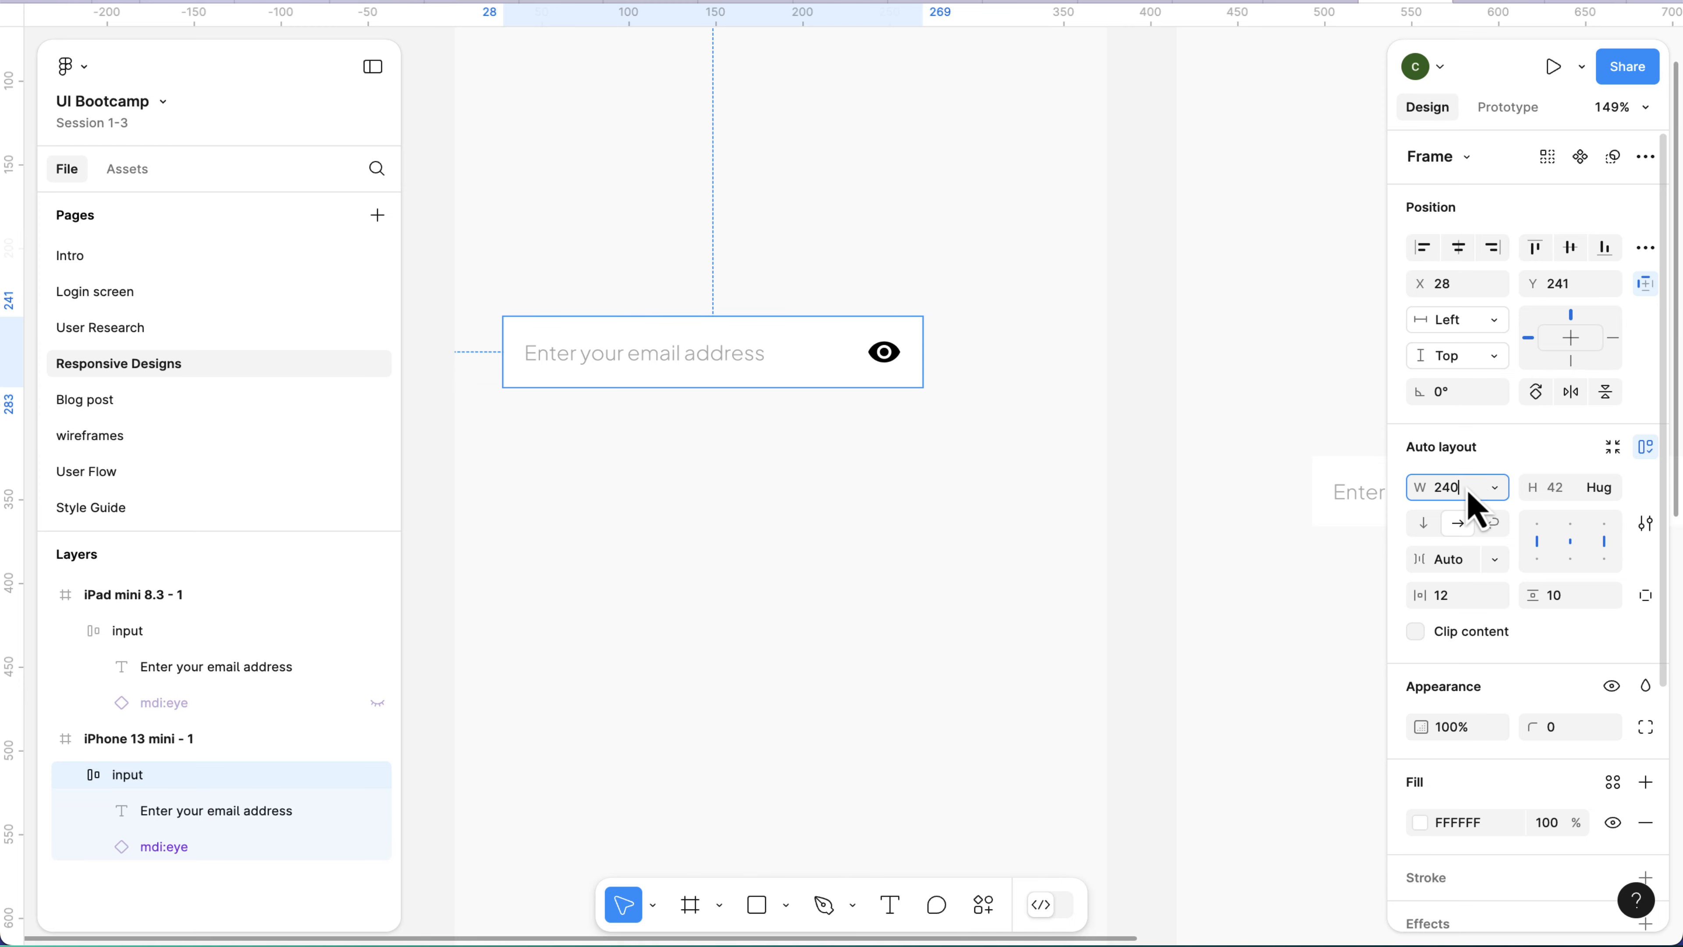
text(240)
key(Return)
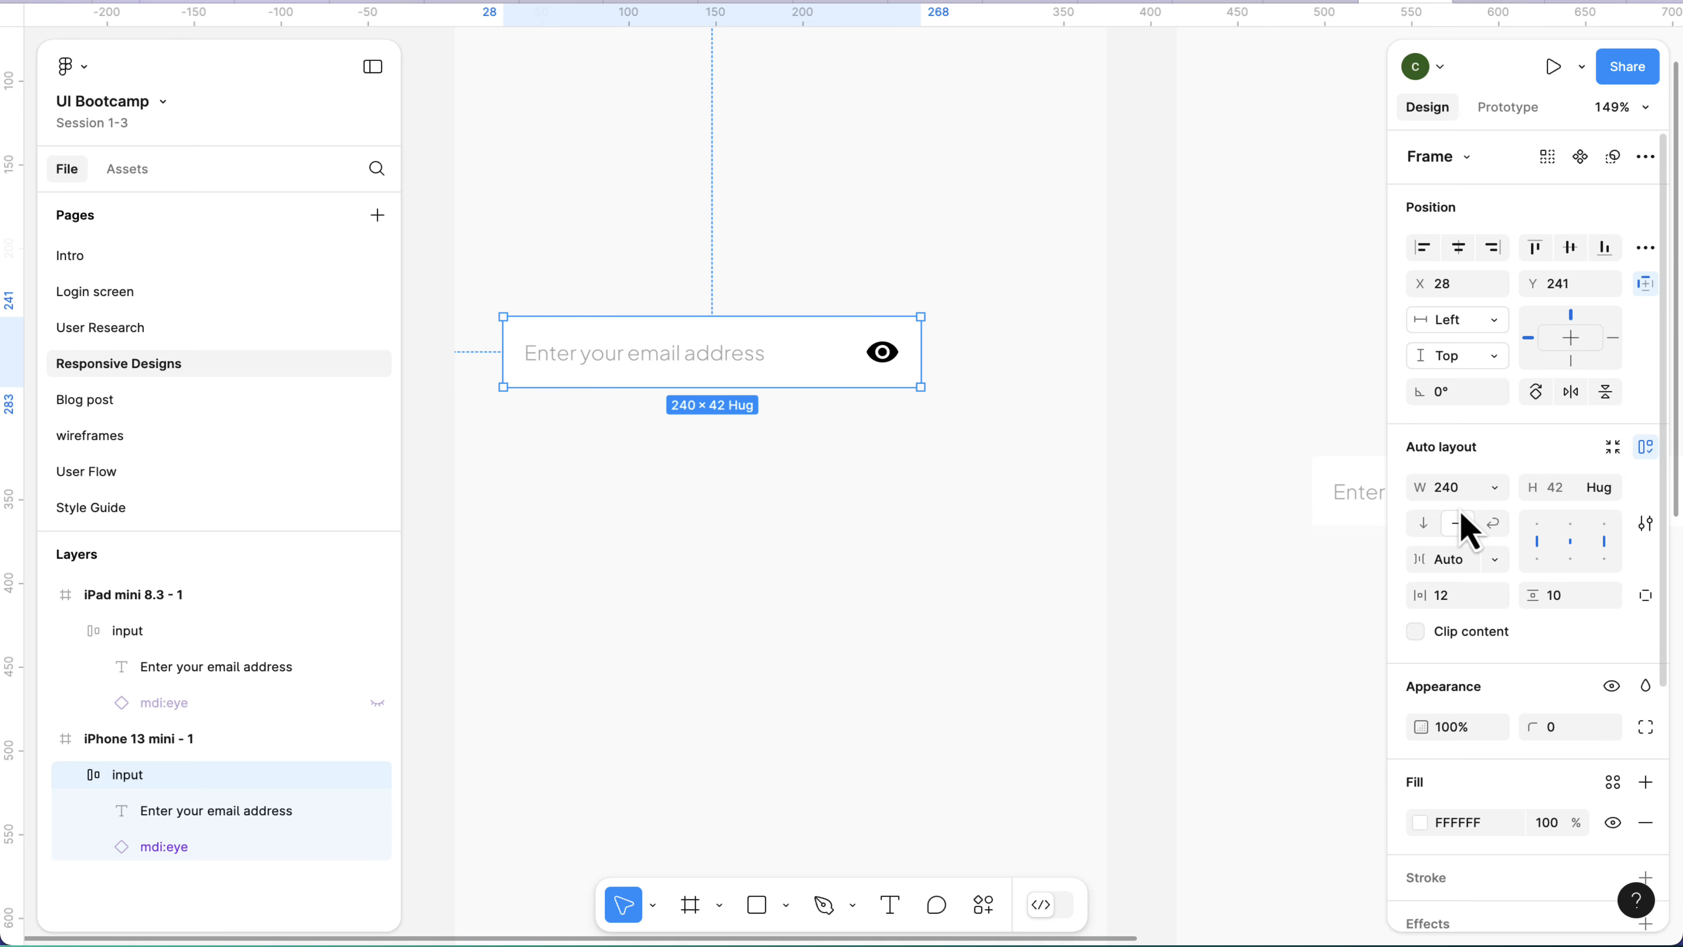
Add a minimum width of 240 to the iPhone frame's input and deselect it.
click(1495, 491)
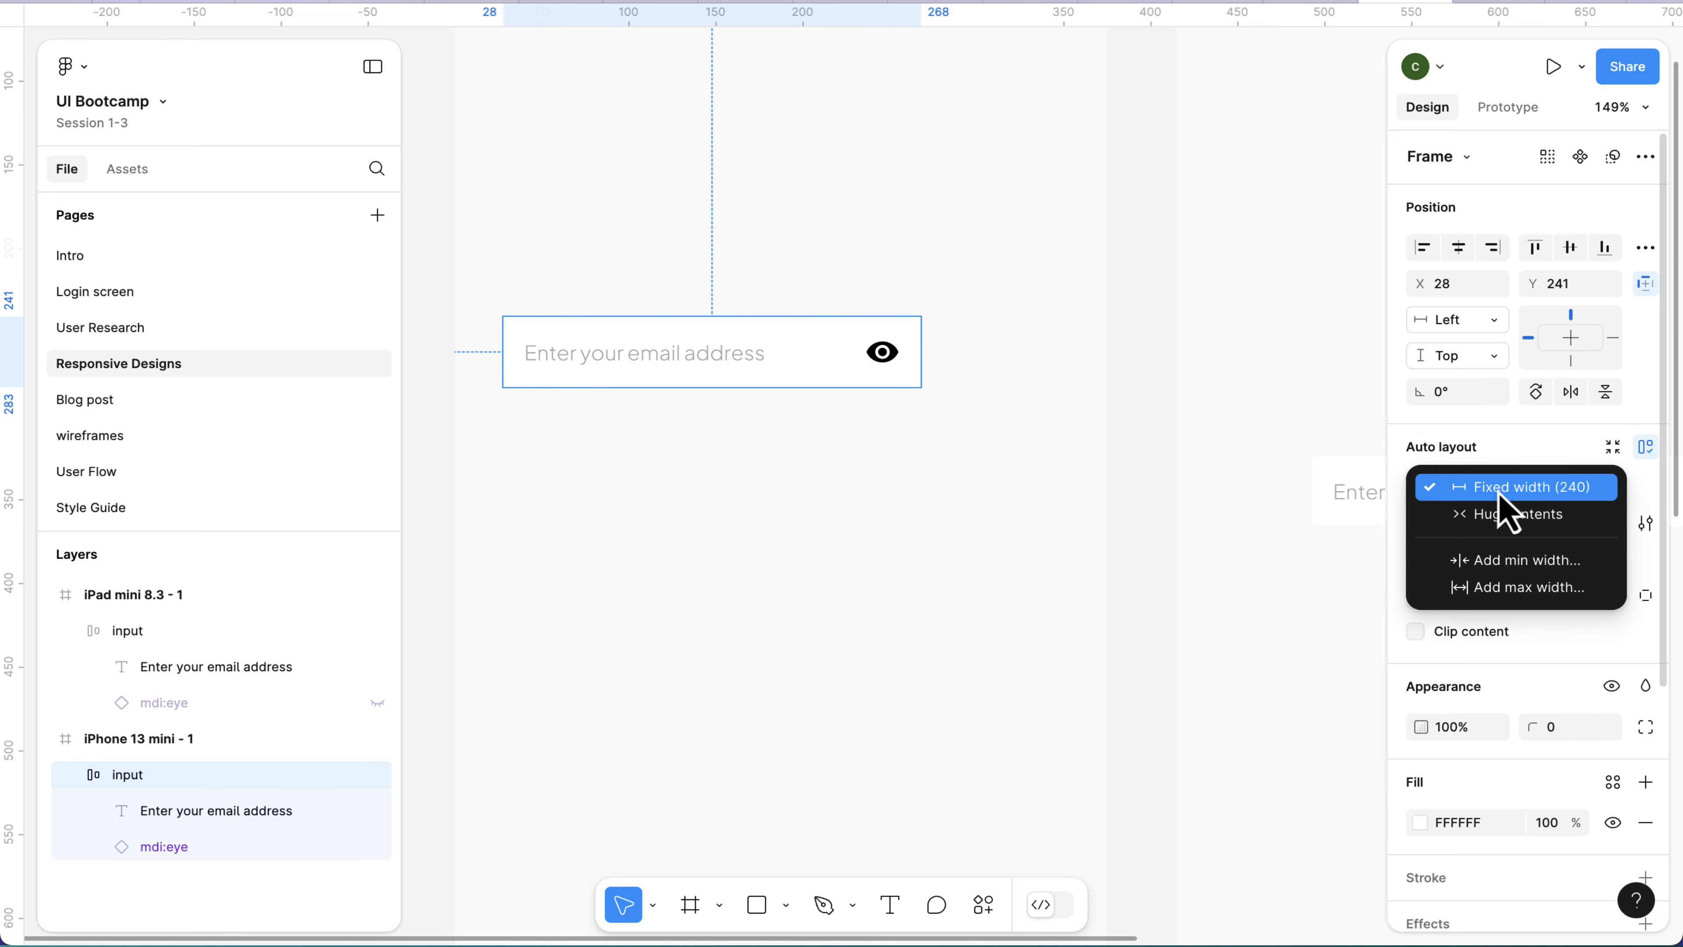
click(1514, 559)
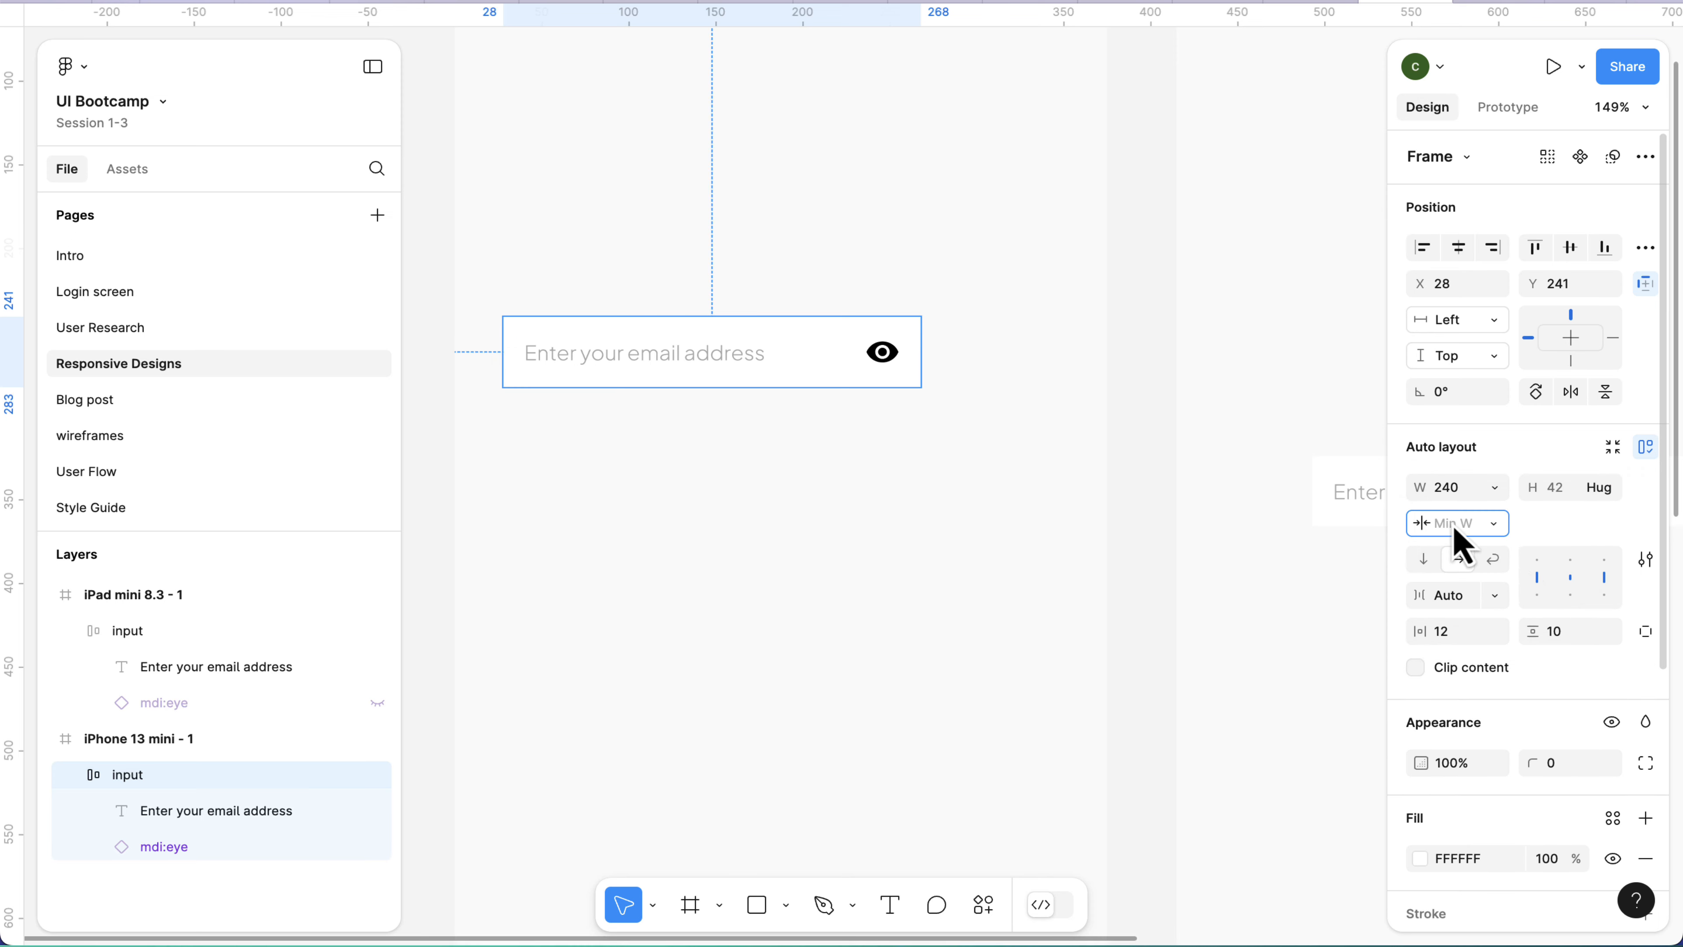
text(240)
key(Return)
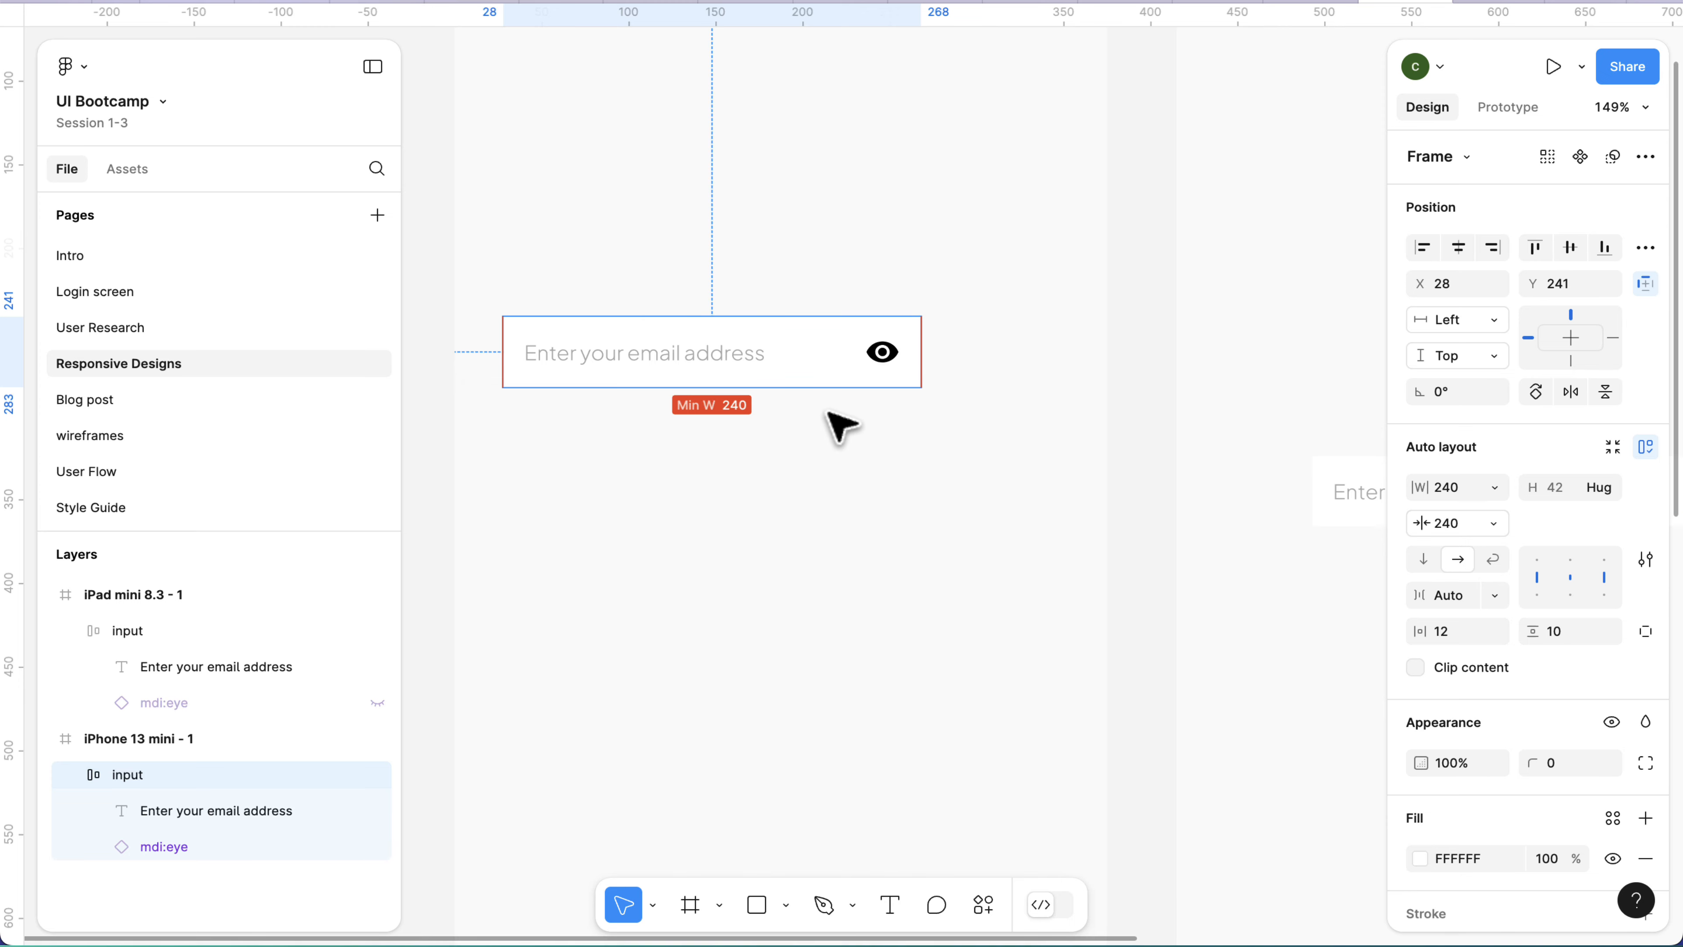
click(741, 445)
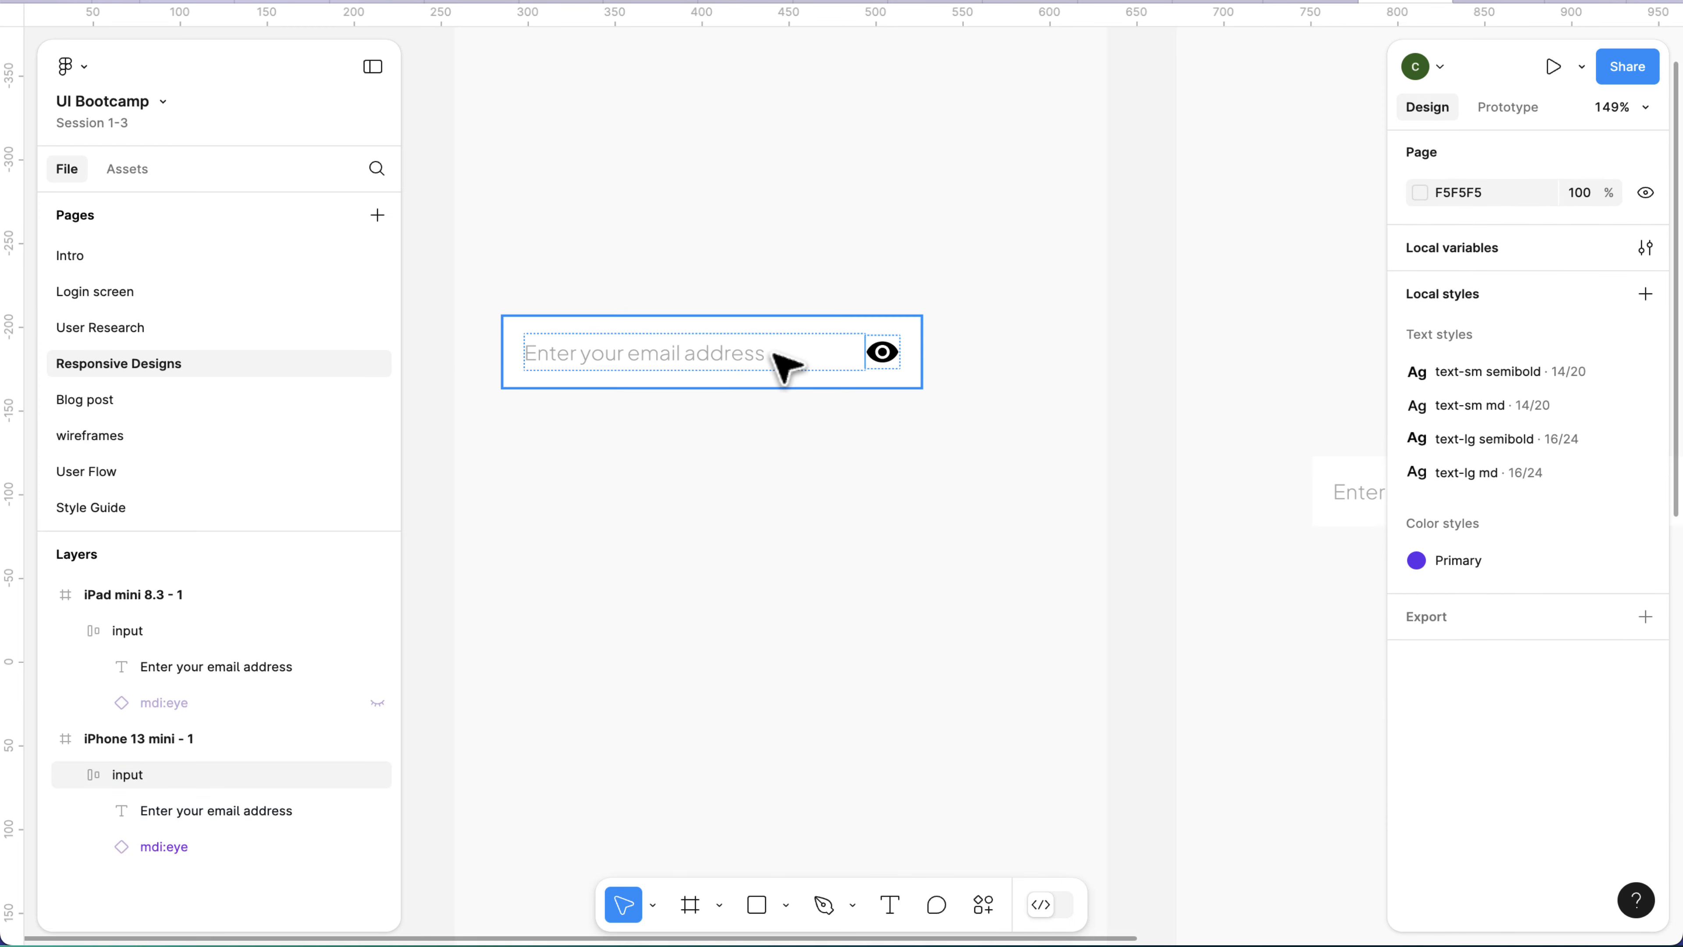
Test the minimum width by widening the iPhone frame's input to about 321 and shrinking it as far as it goes.
click(914, 383)
drag(920, 355, 1064, 342)
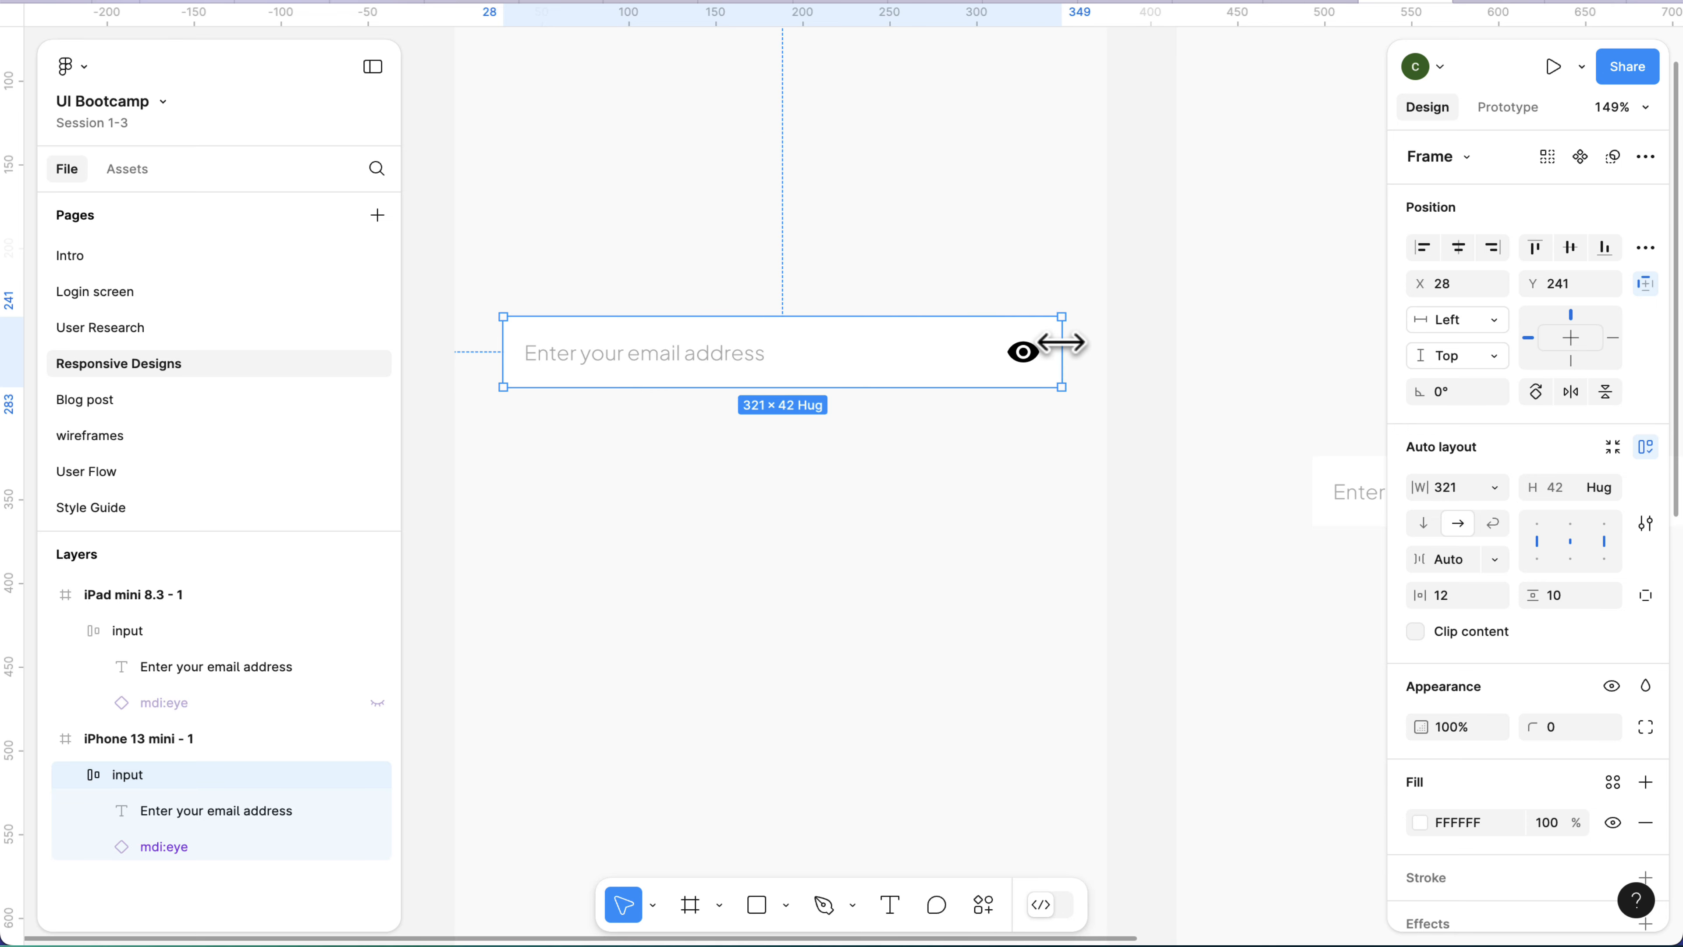
drag(1060, 342, 845, 361)
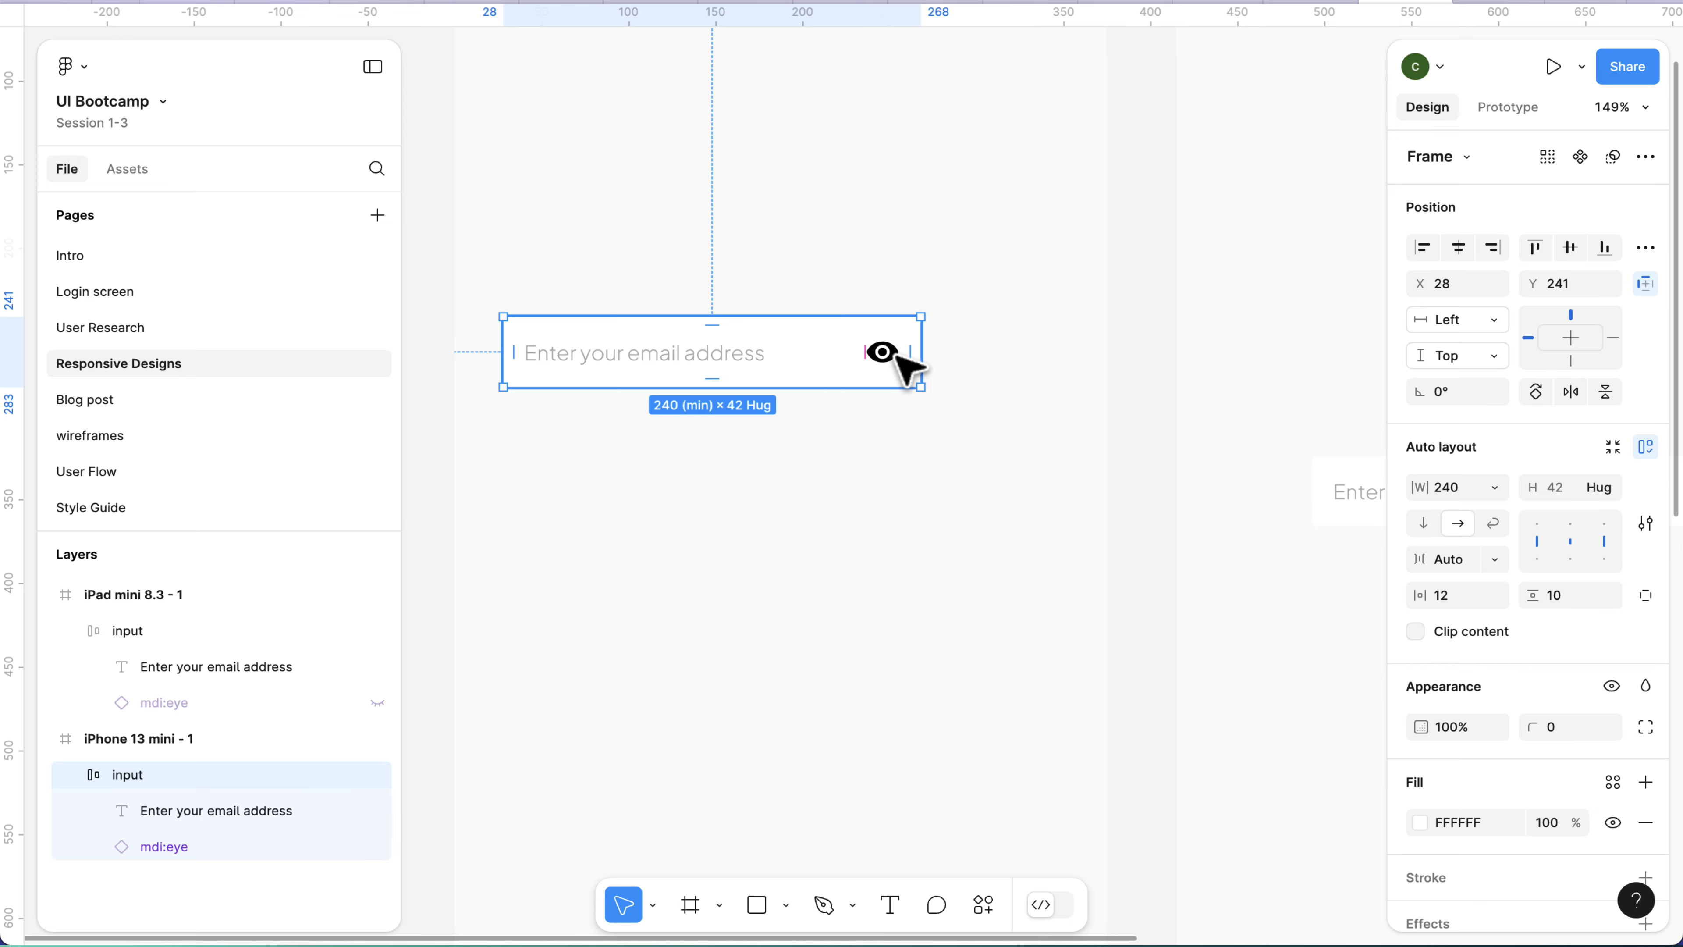
Move the input out of the iPhone frame onto the canvas above the frames and widen it to about 735.
scroll(908, 368, down, 10)
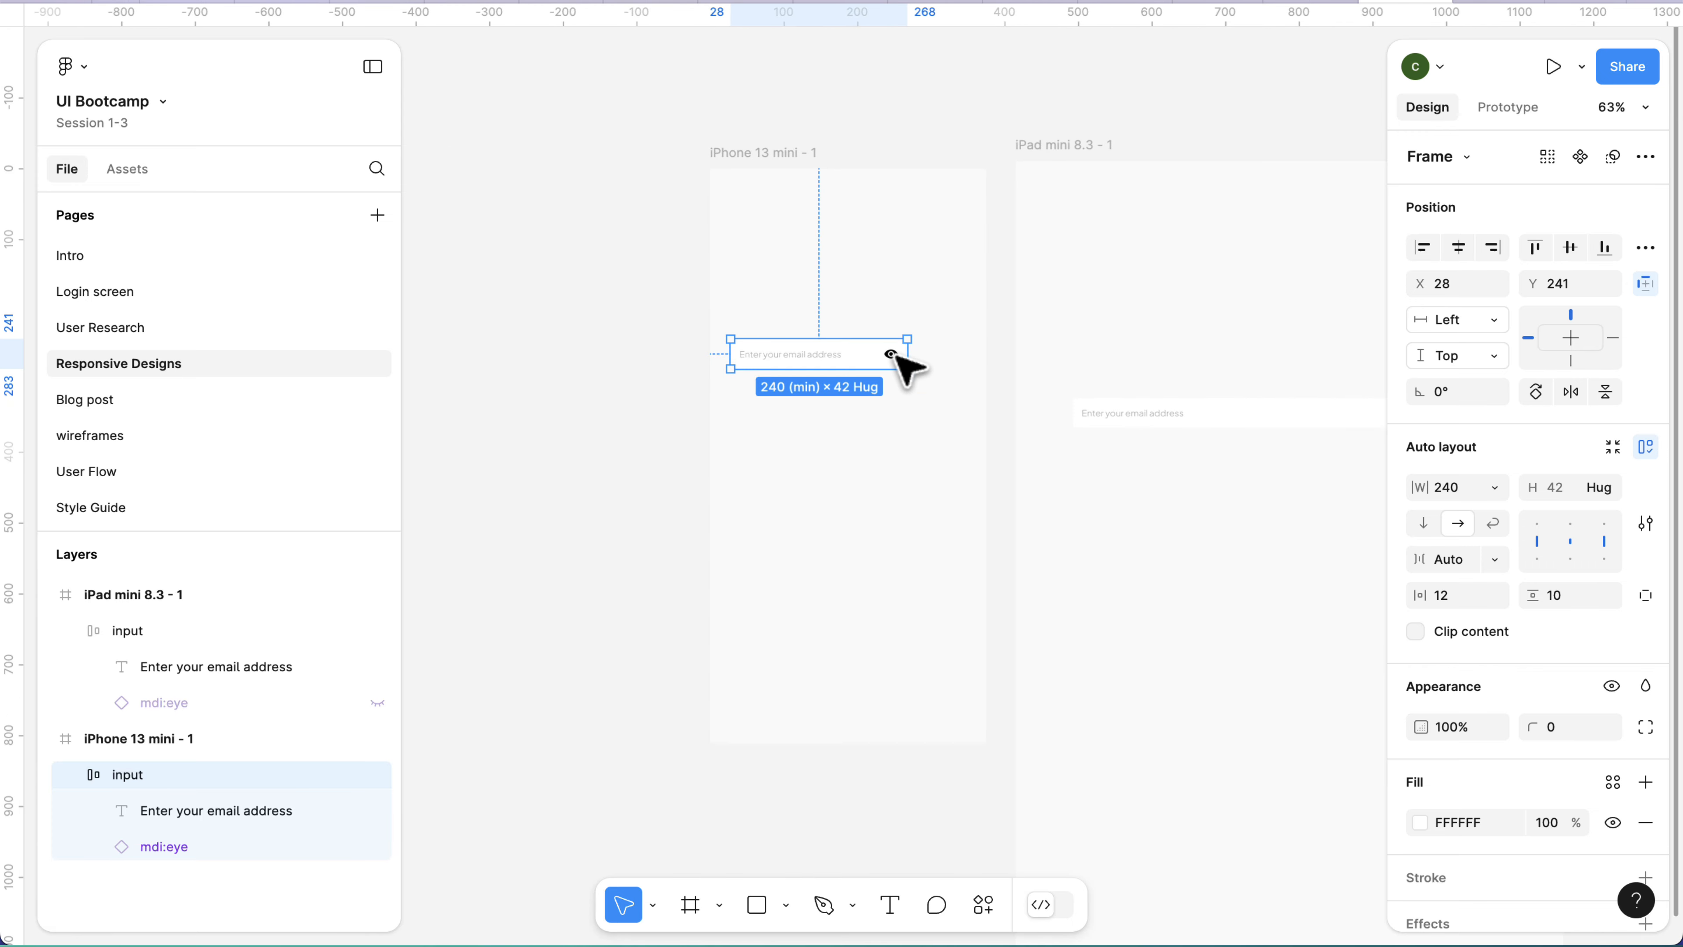
scroll(898, 358, right, 4)
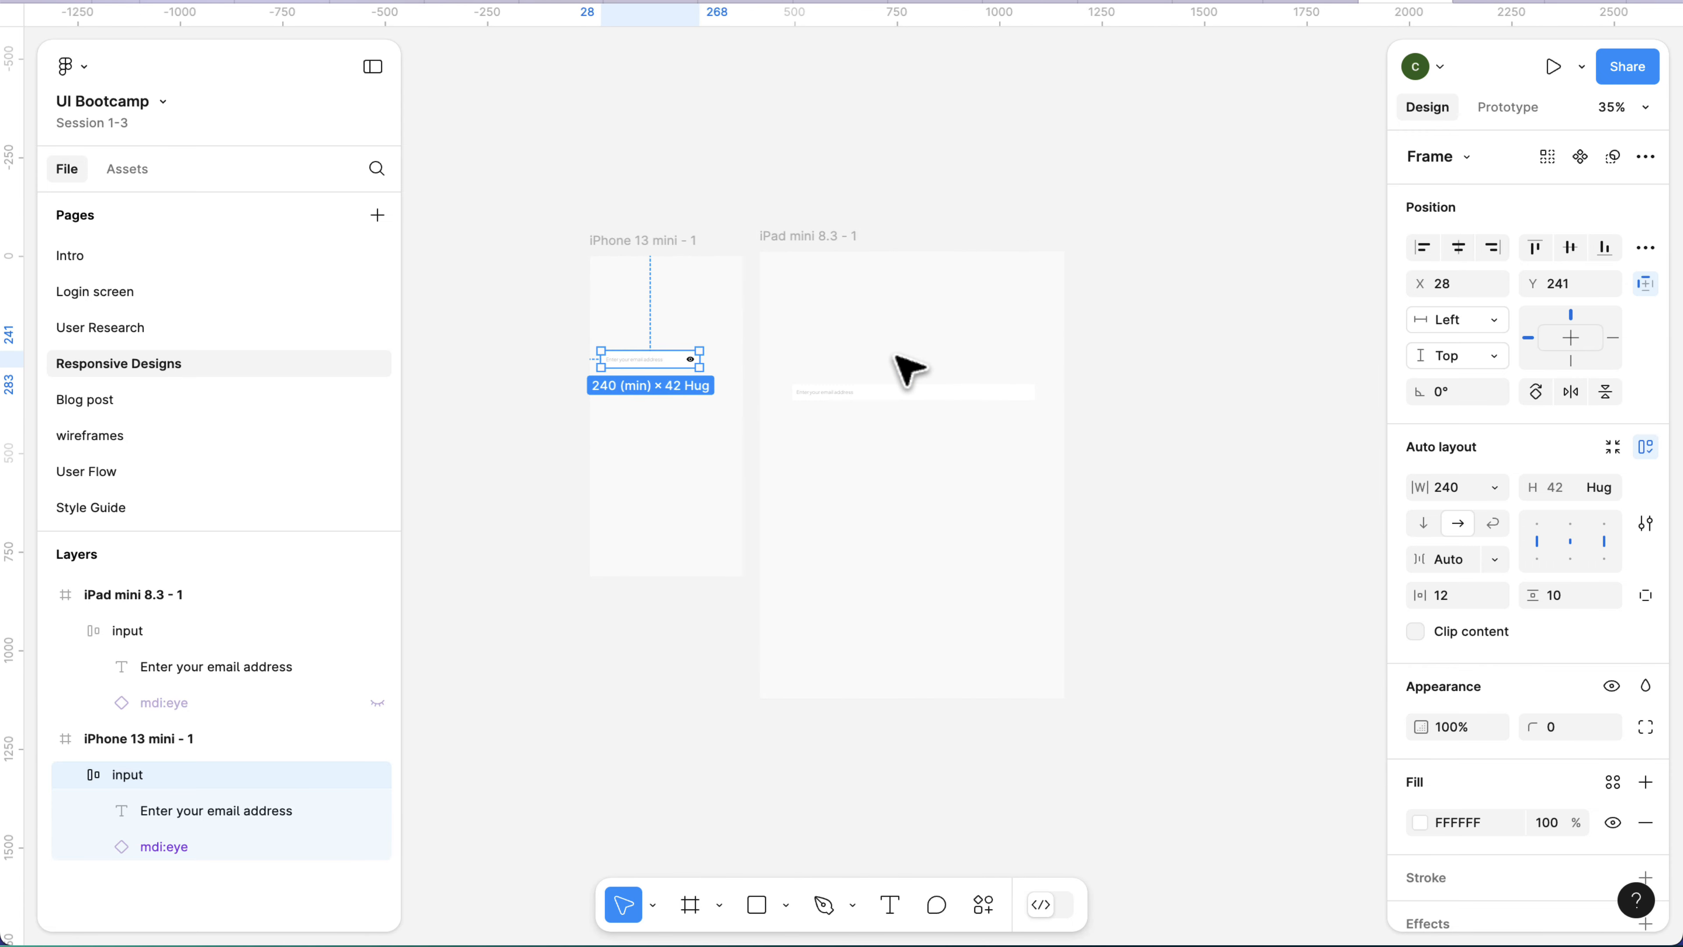
scroll(901, 364, up, 4)
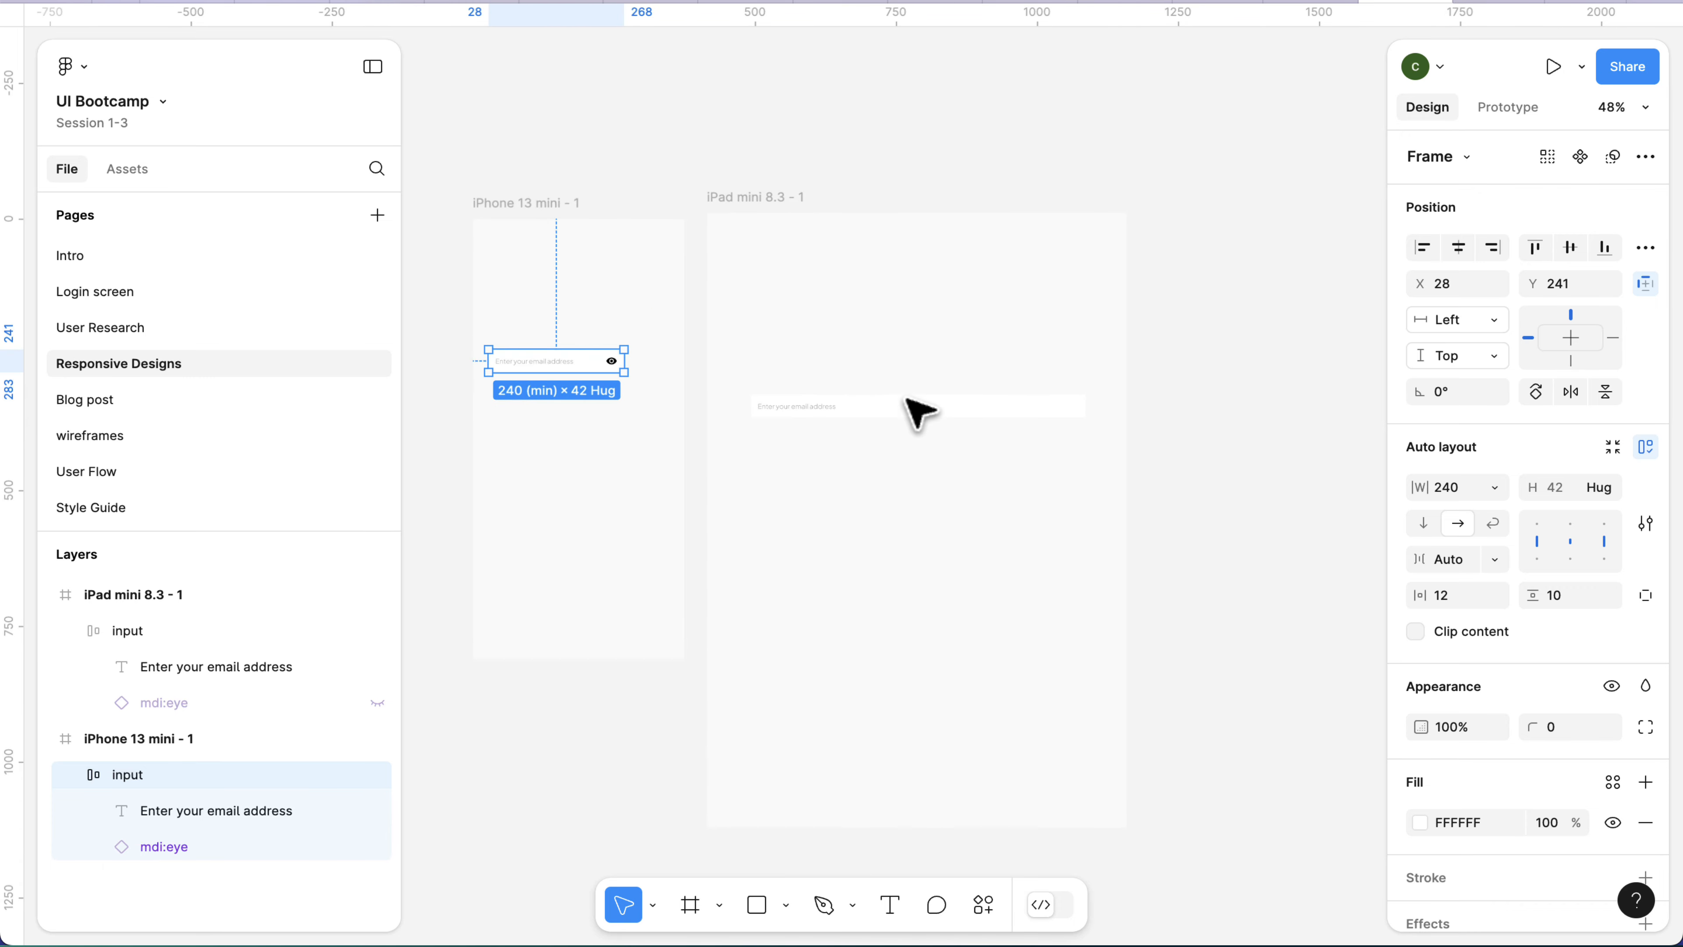
drag(575, 352, 697, 125)
scroll(890, 158, up, 2)
scroll(671, 191, up, 4)
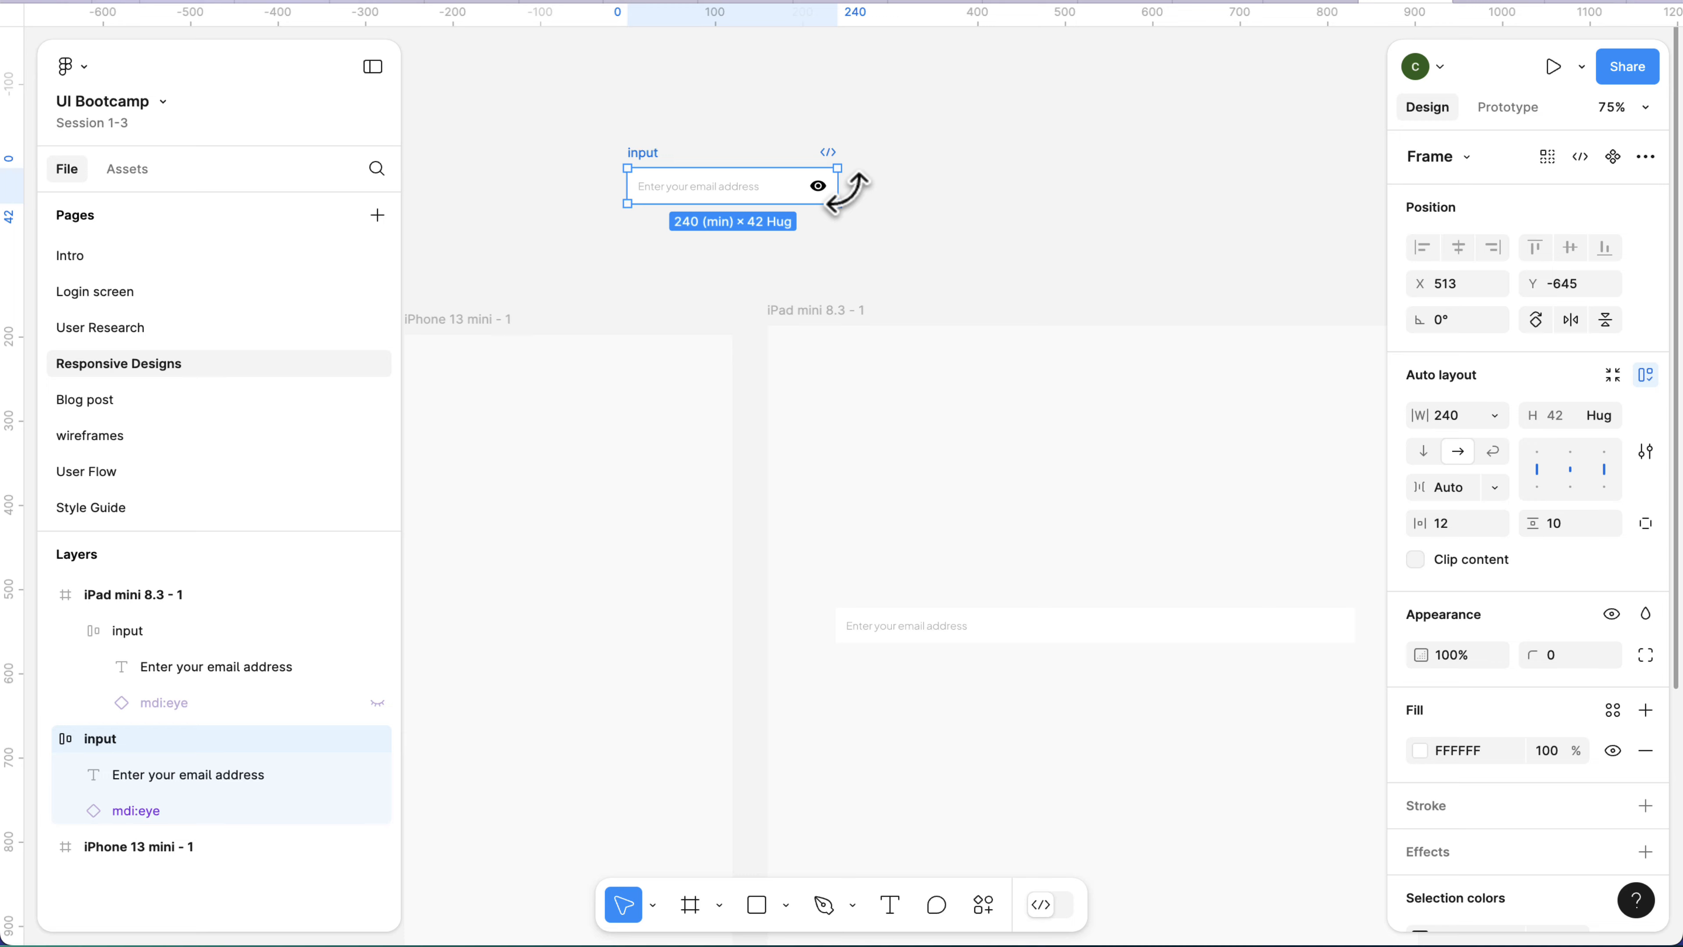
drag(840, 190, 1270, 173)
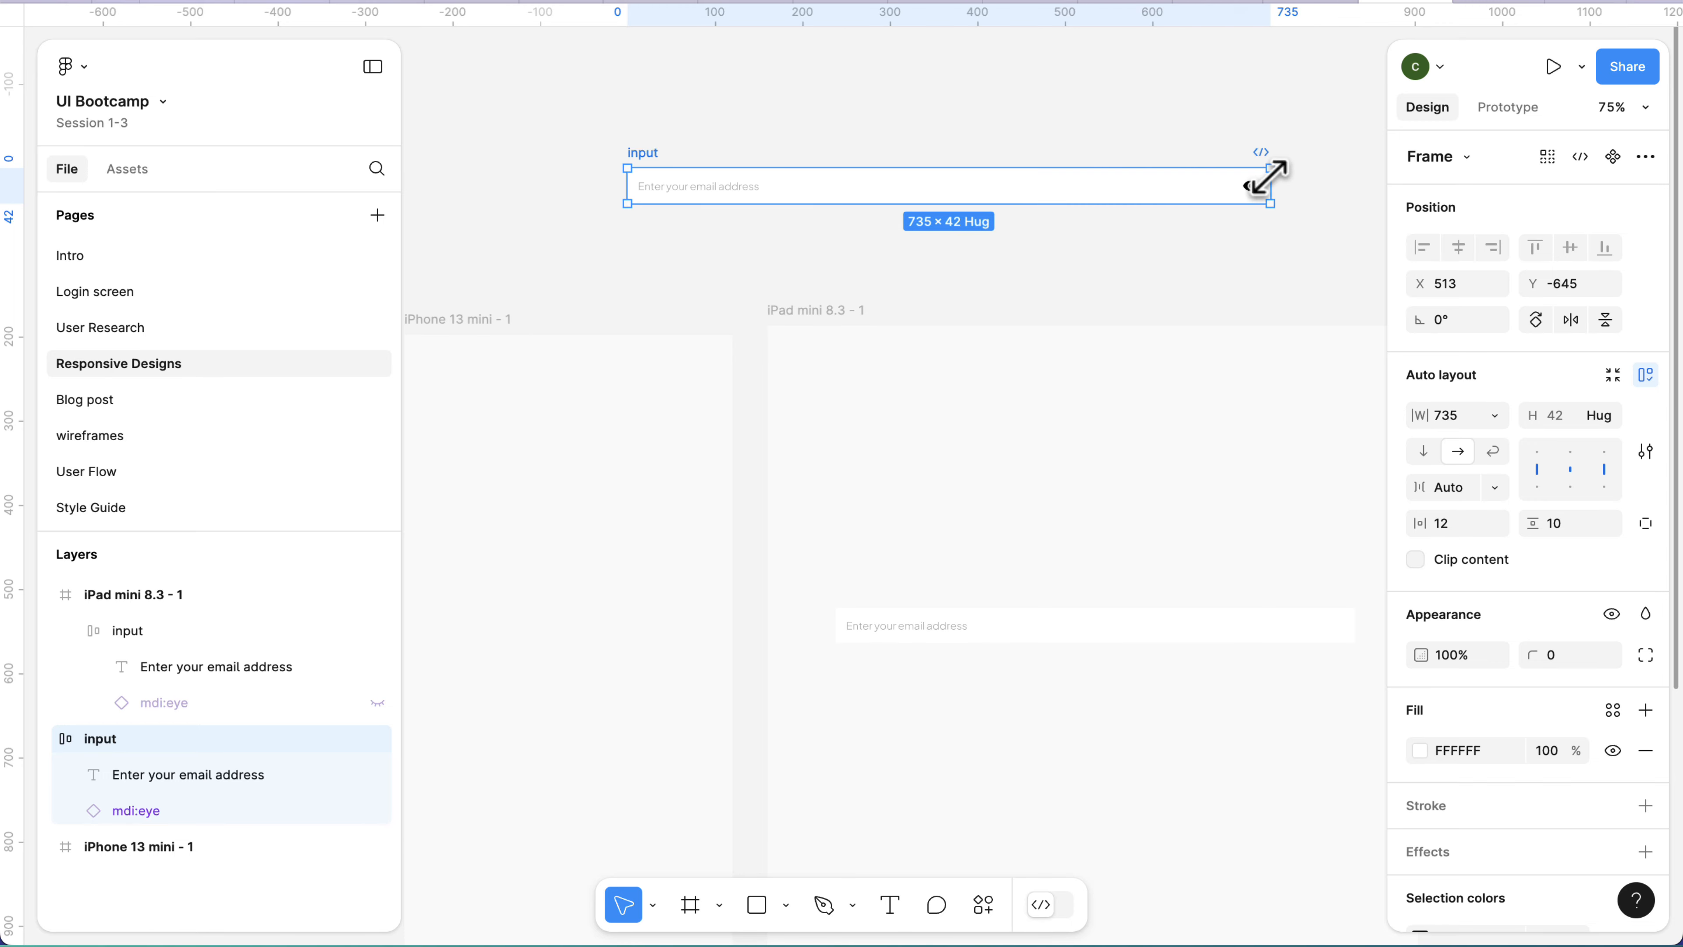
Add a maximum width of 800 to the input on the canvas above the frames and deselect it.
scroll(1275, 182, right, 3)
click(962, 645)
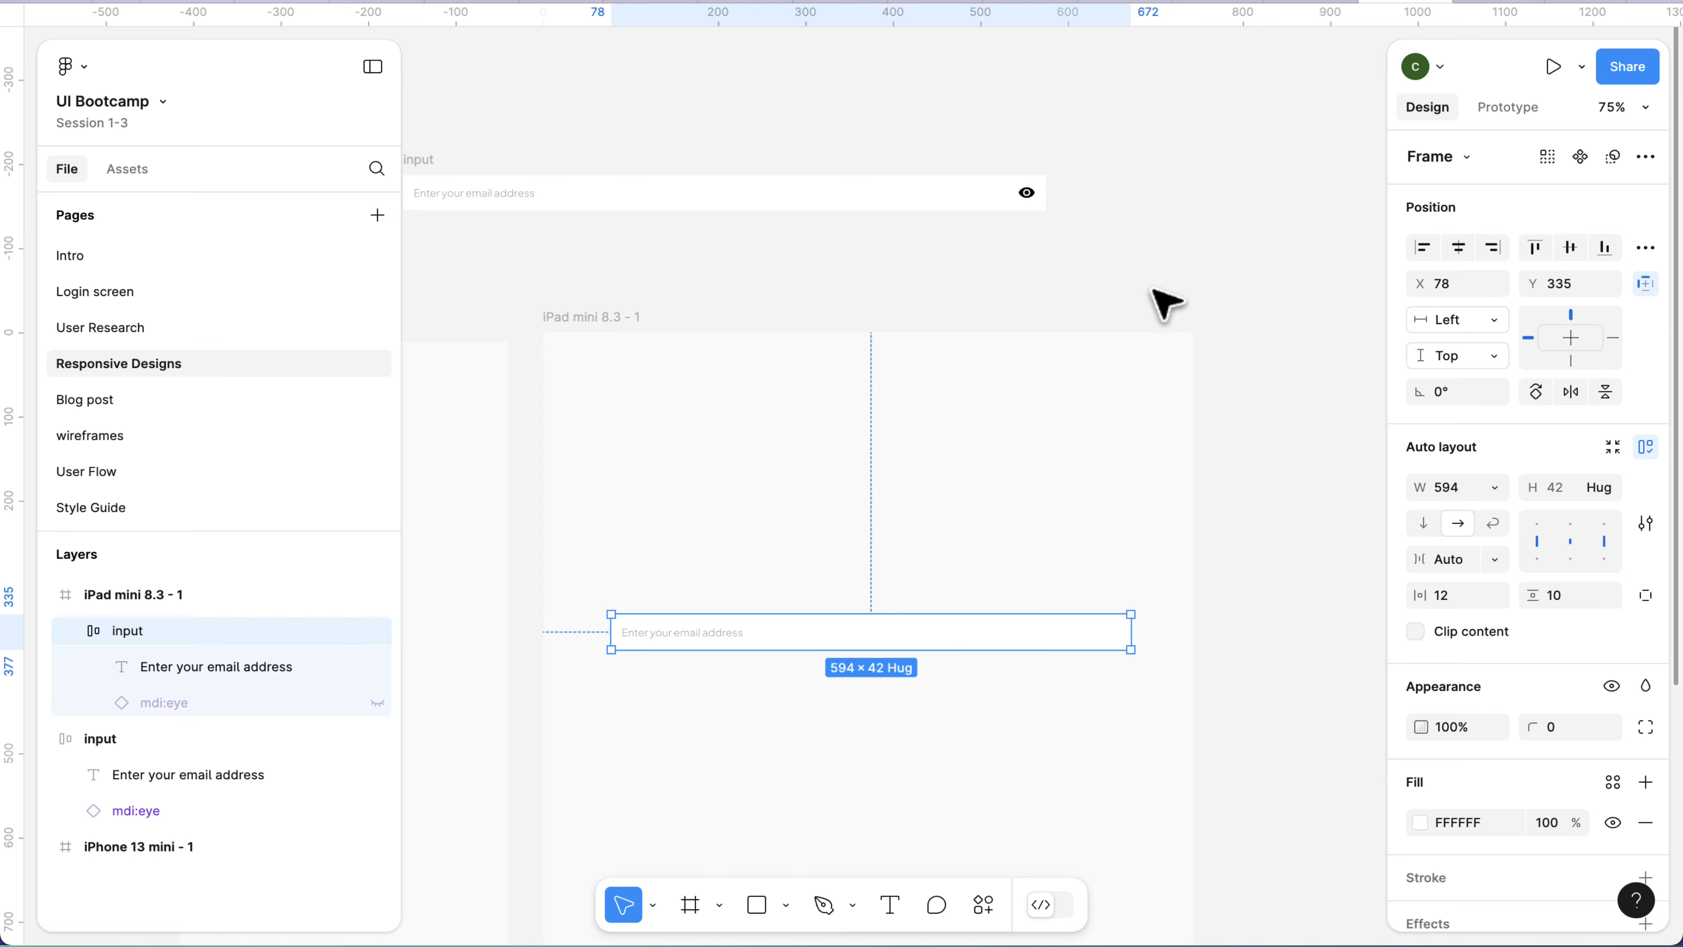
scroll(1024, 304, down, 2)
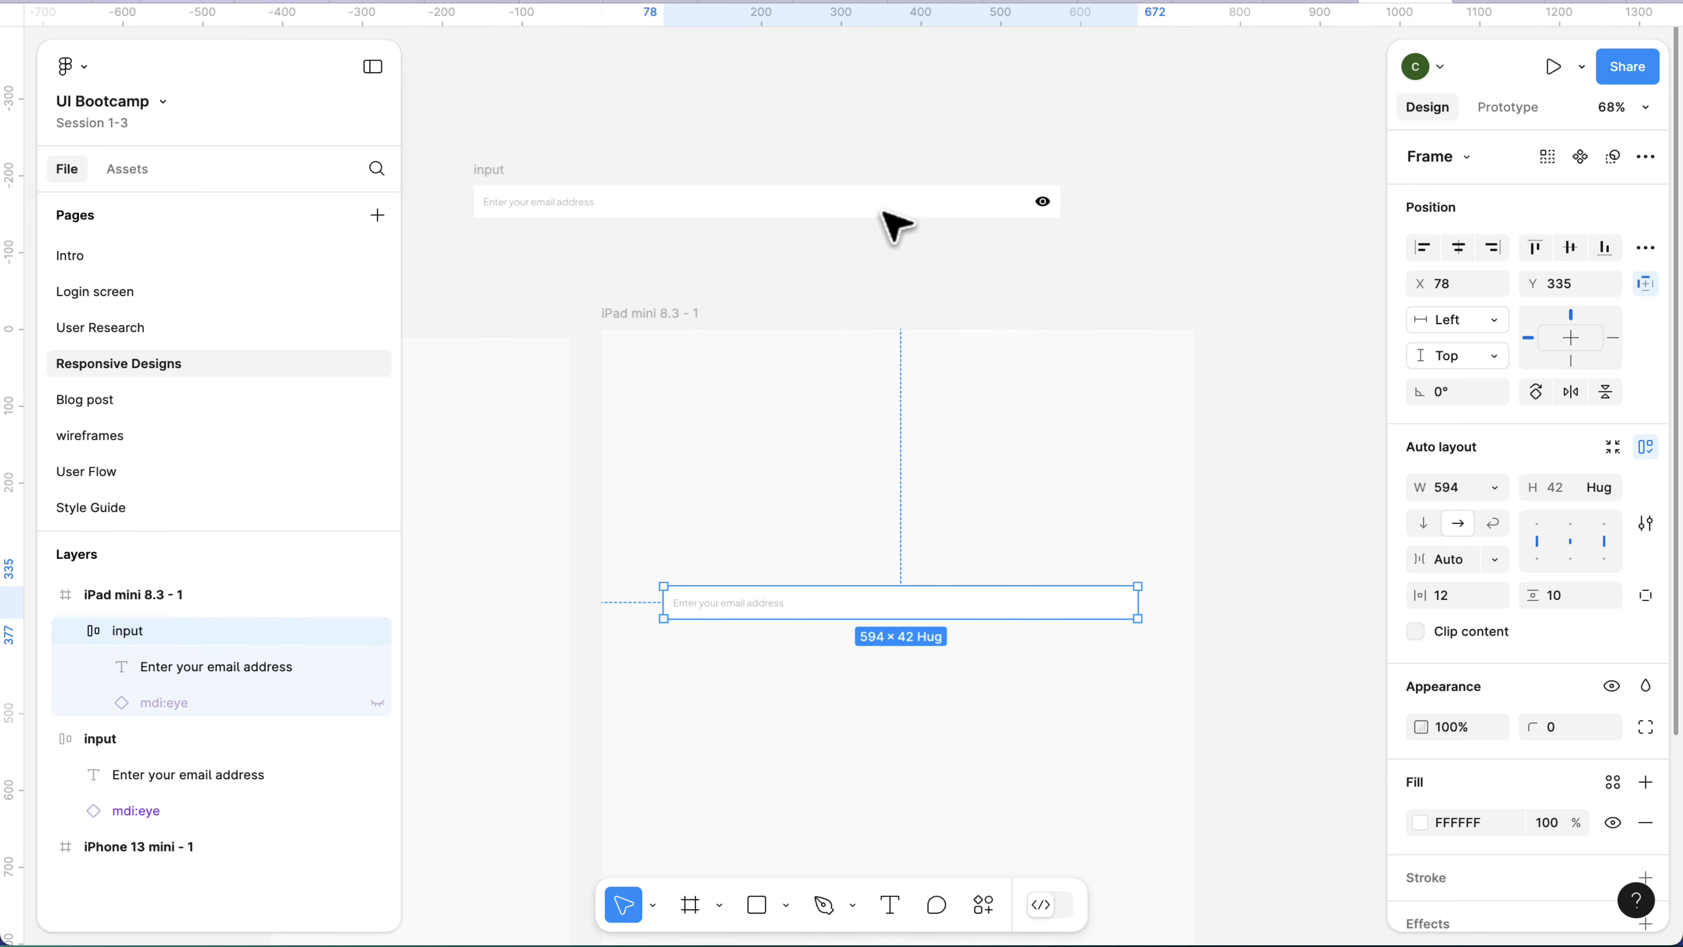
click(513, 187)
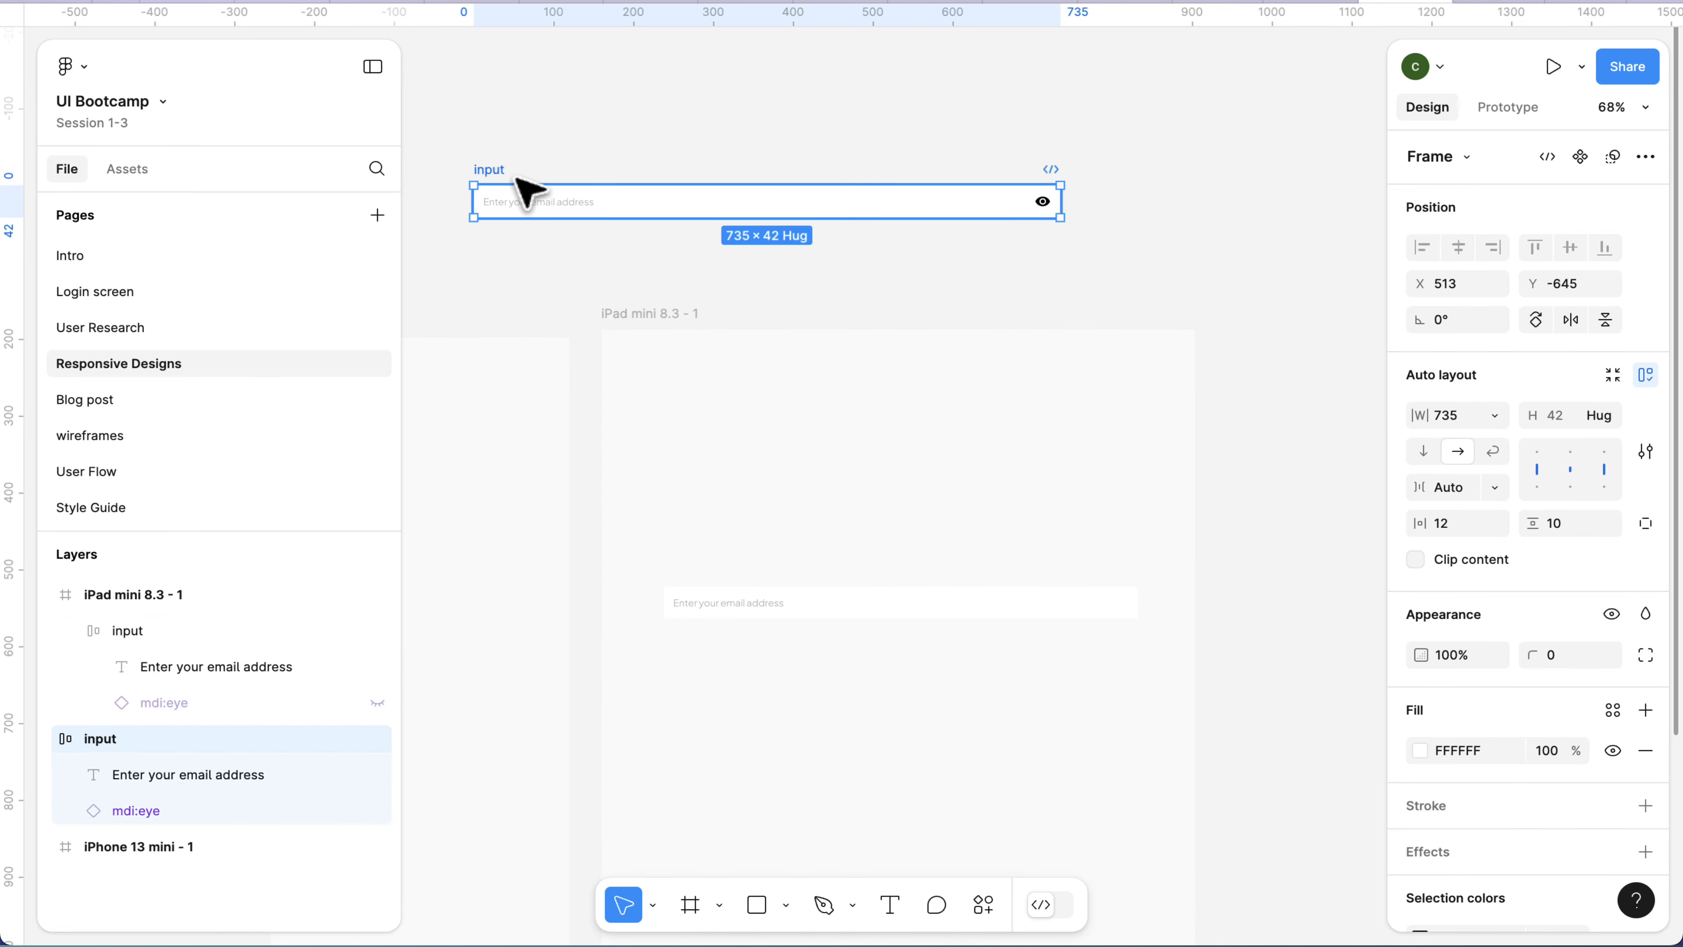
click(1497, 416)
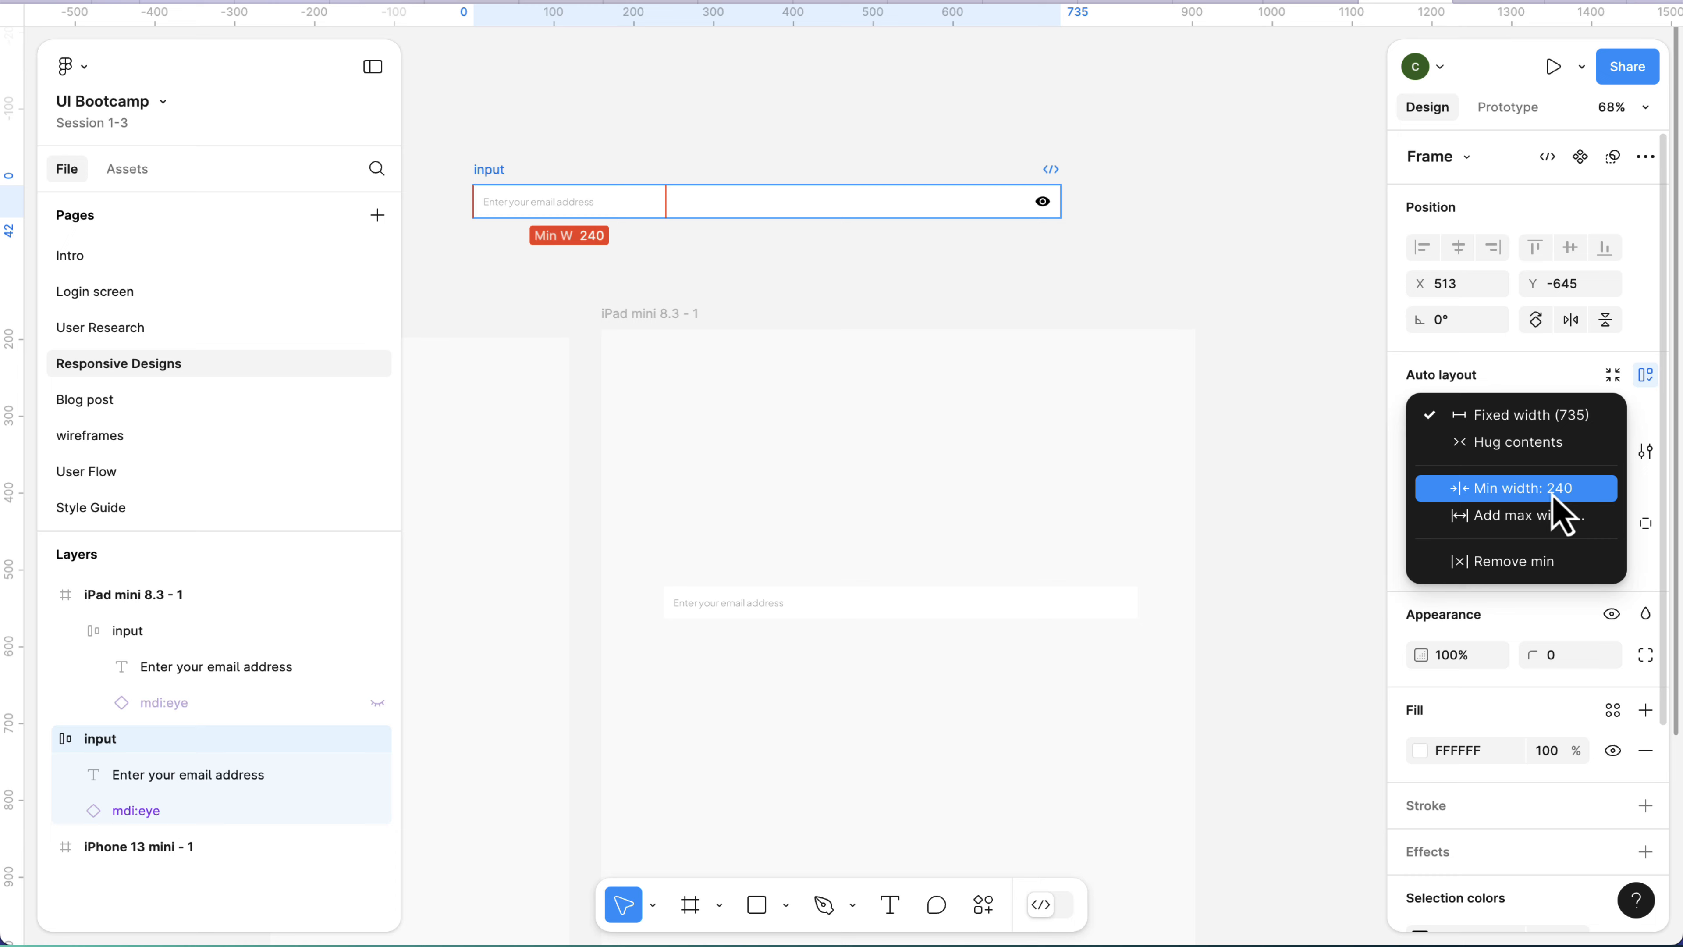
click(1553, 536)
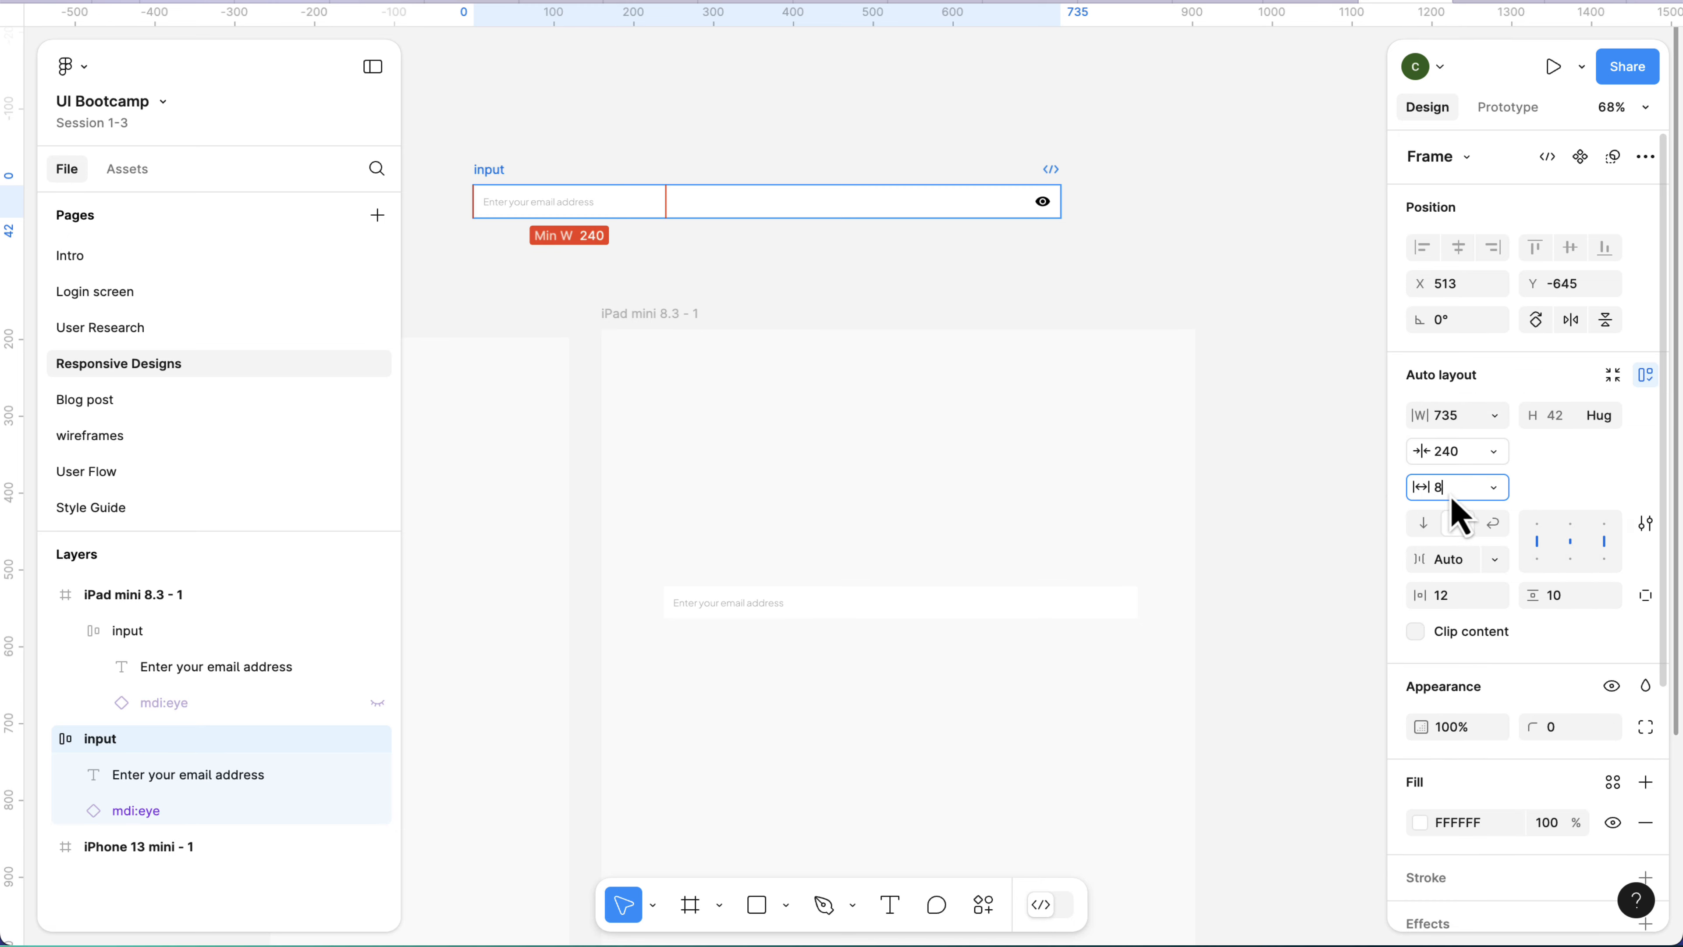
key(Return)
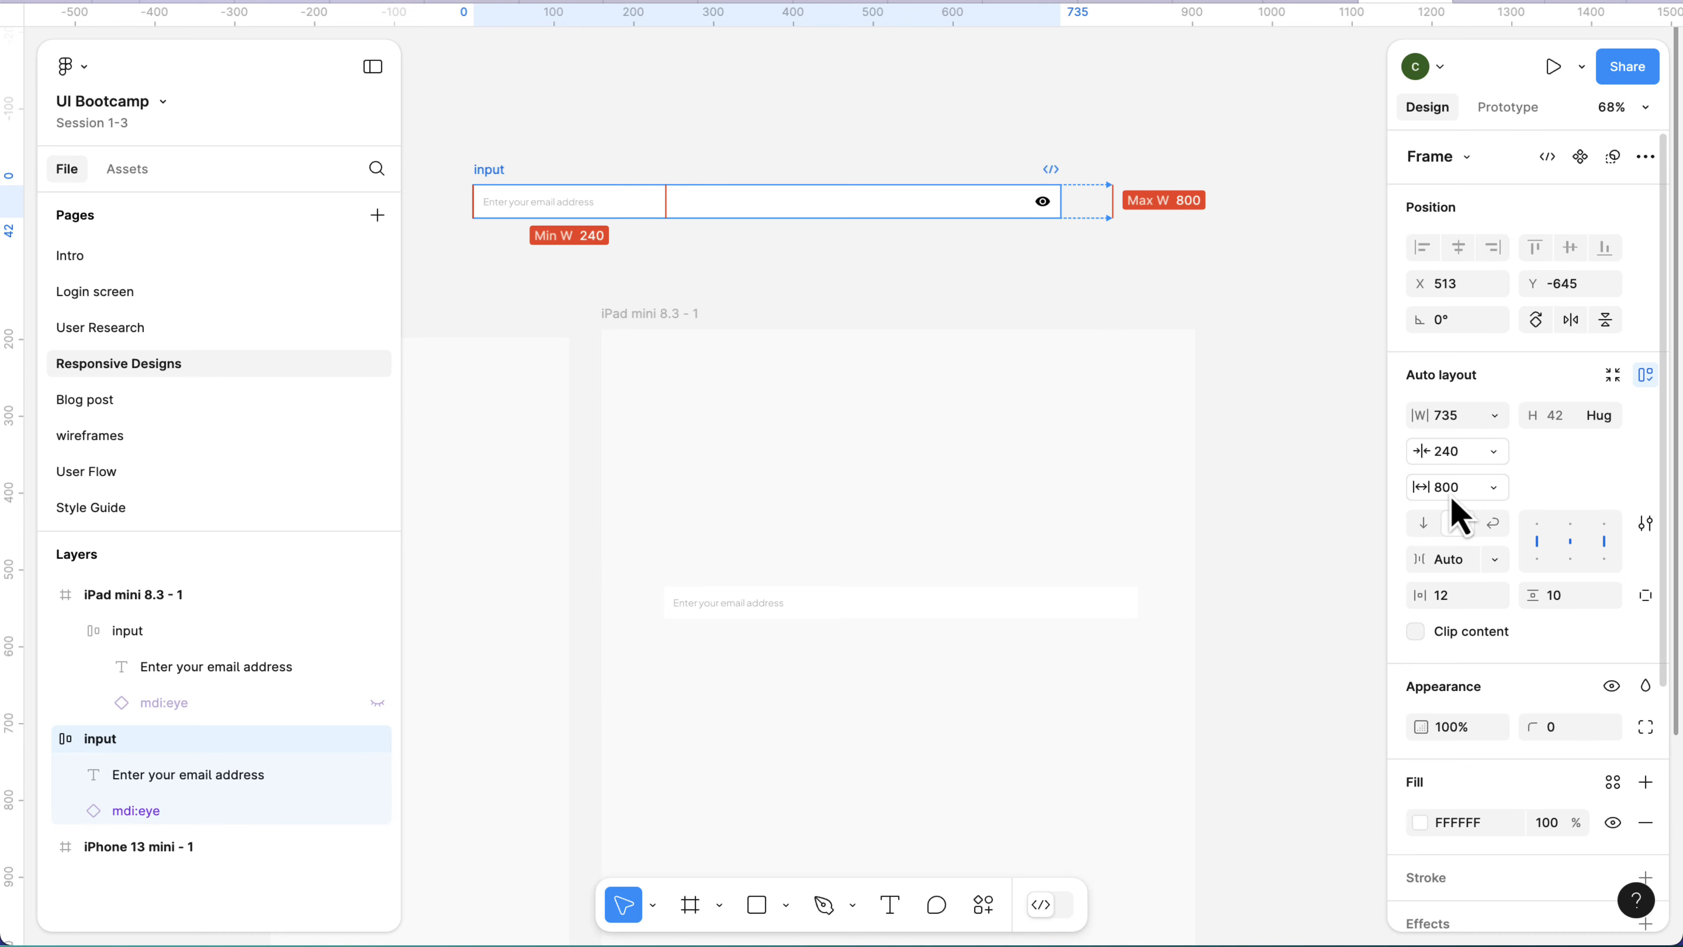
click(1110, 236)
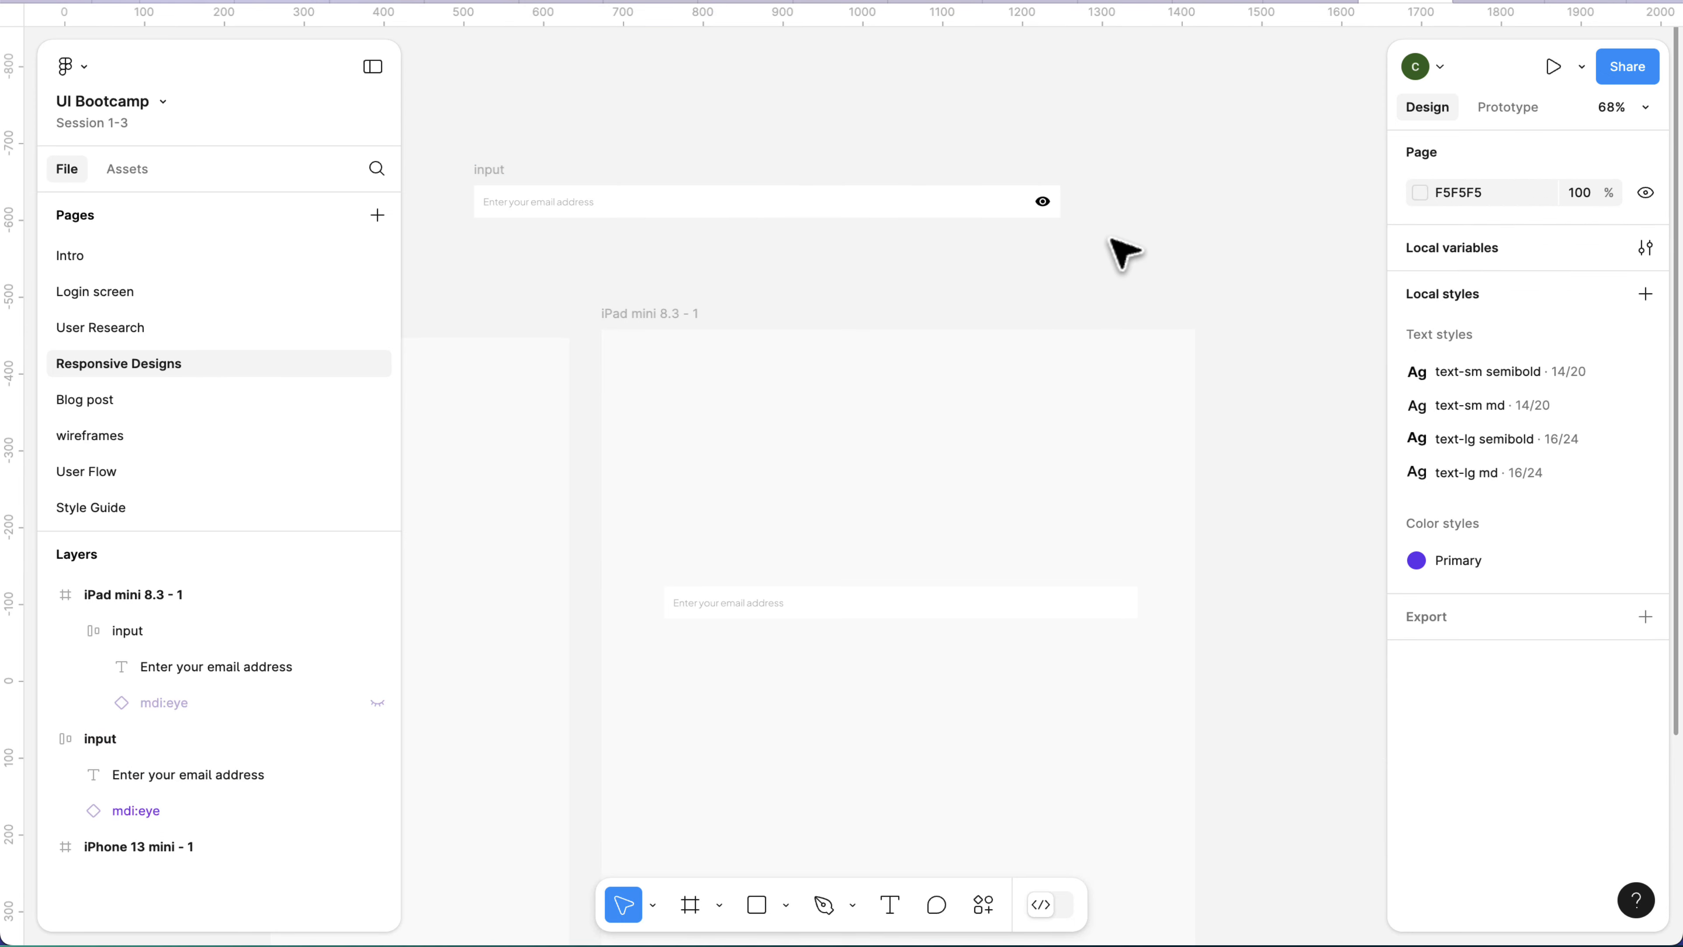
Widen the canvas input from its right edge to its maximum width of 800.
click(507, 170)
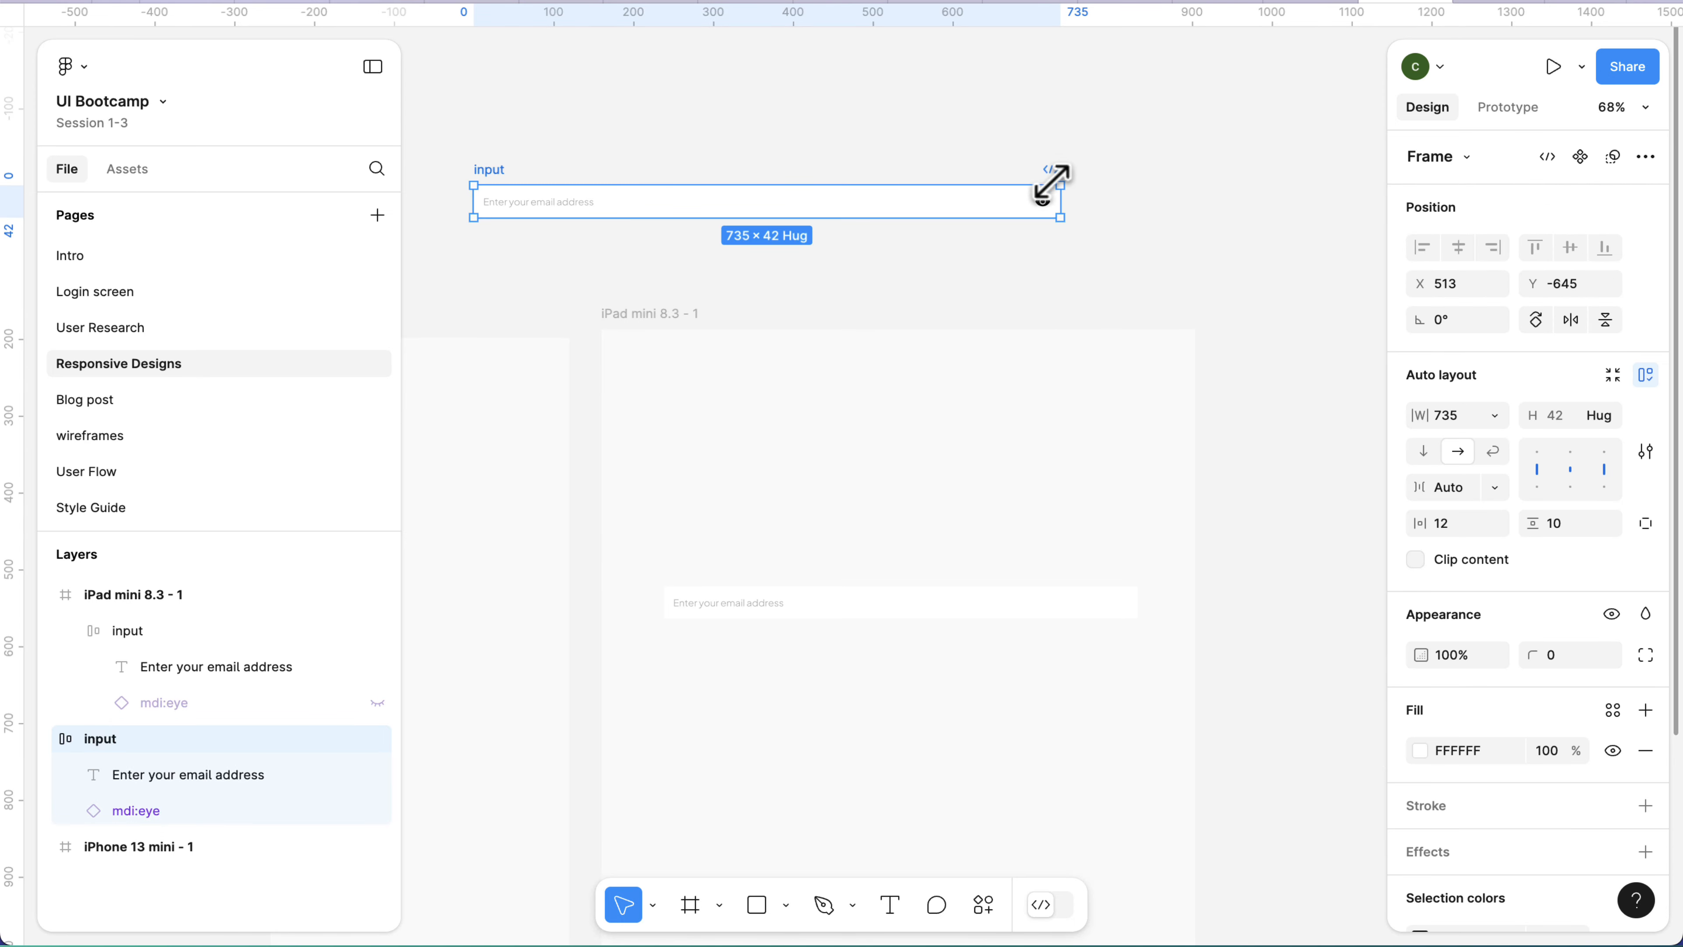
drag(1065, 202, 1186, 209)
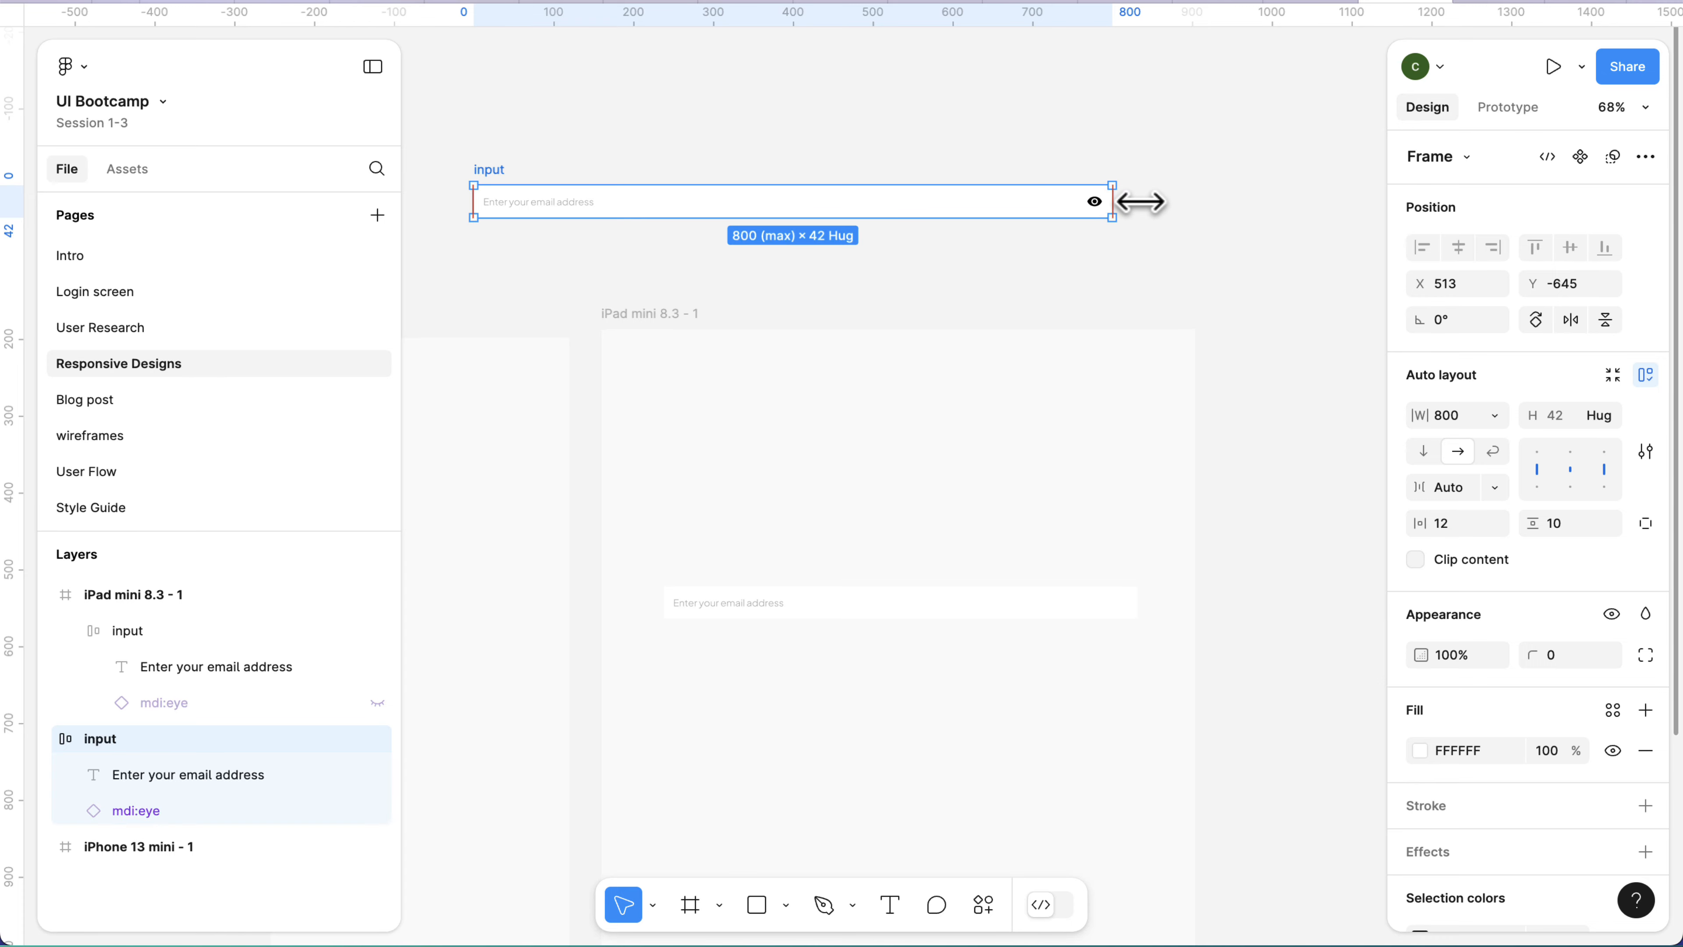
scroll(914, 206, up, 3)
scroll(918, 207, down, 3)
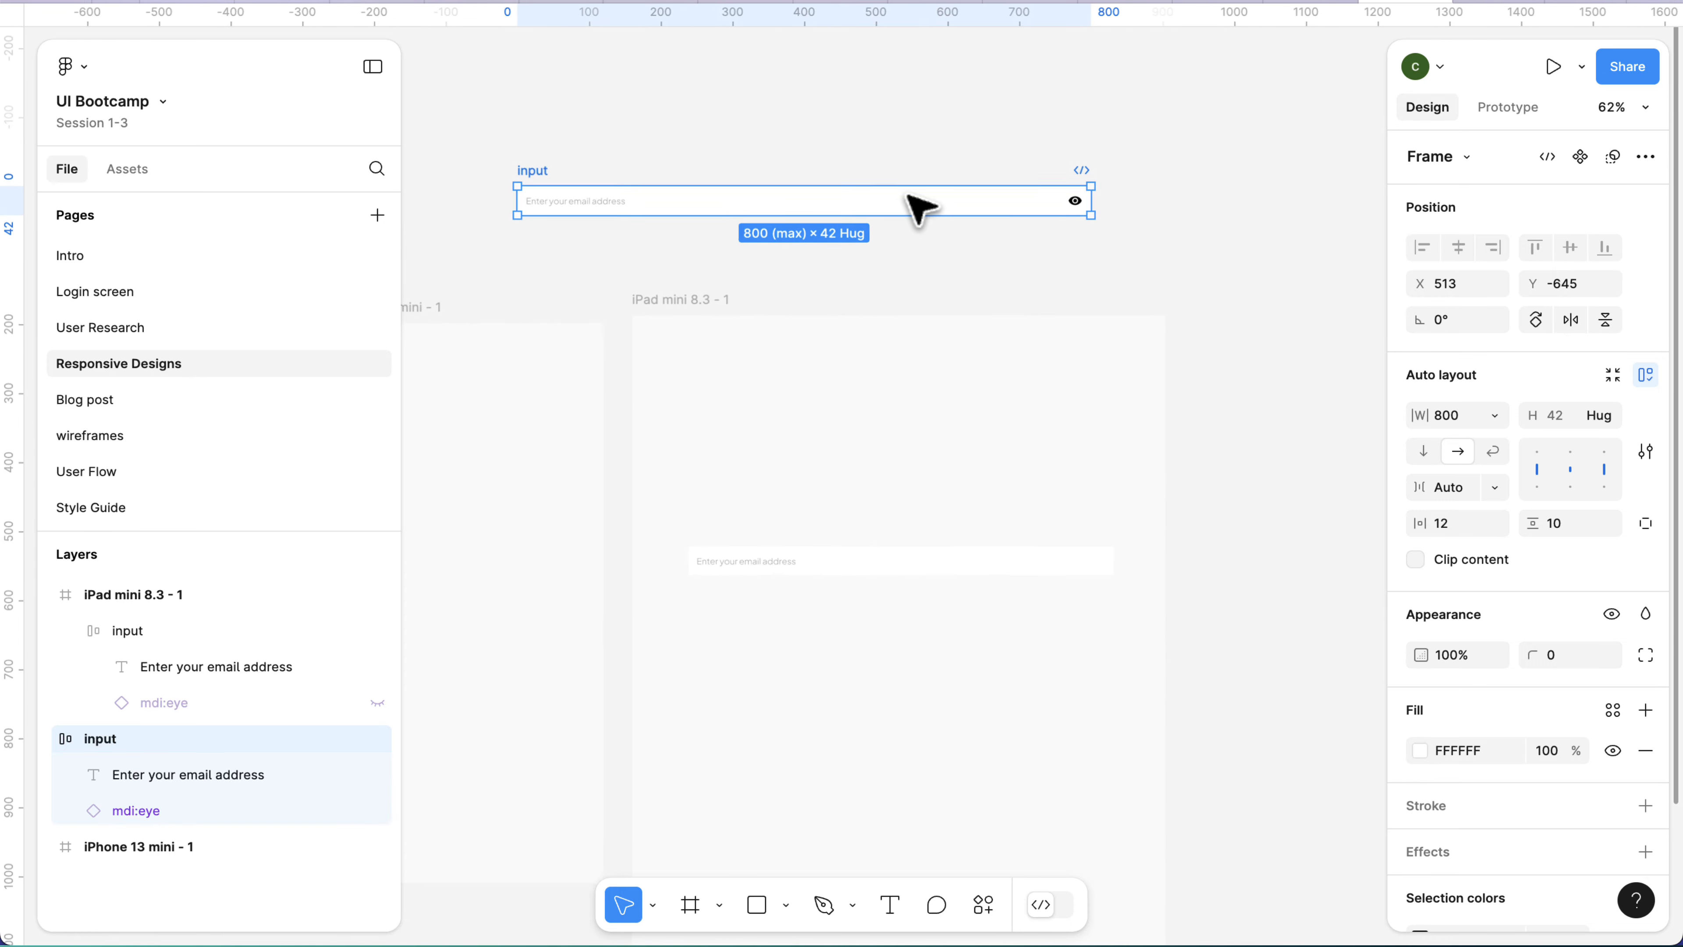
Delete the email input inside the iPad mini frame.
scroll(918, 206, down, 2)
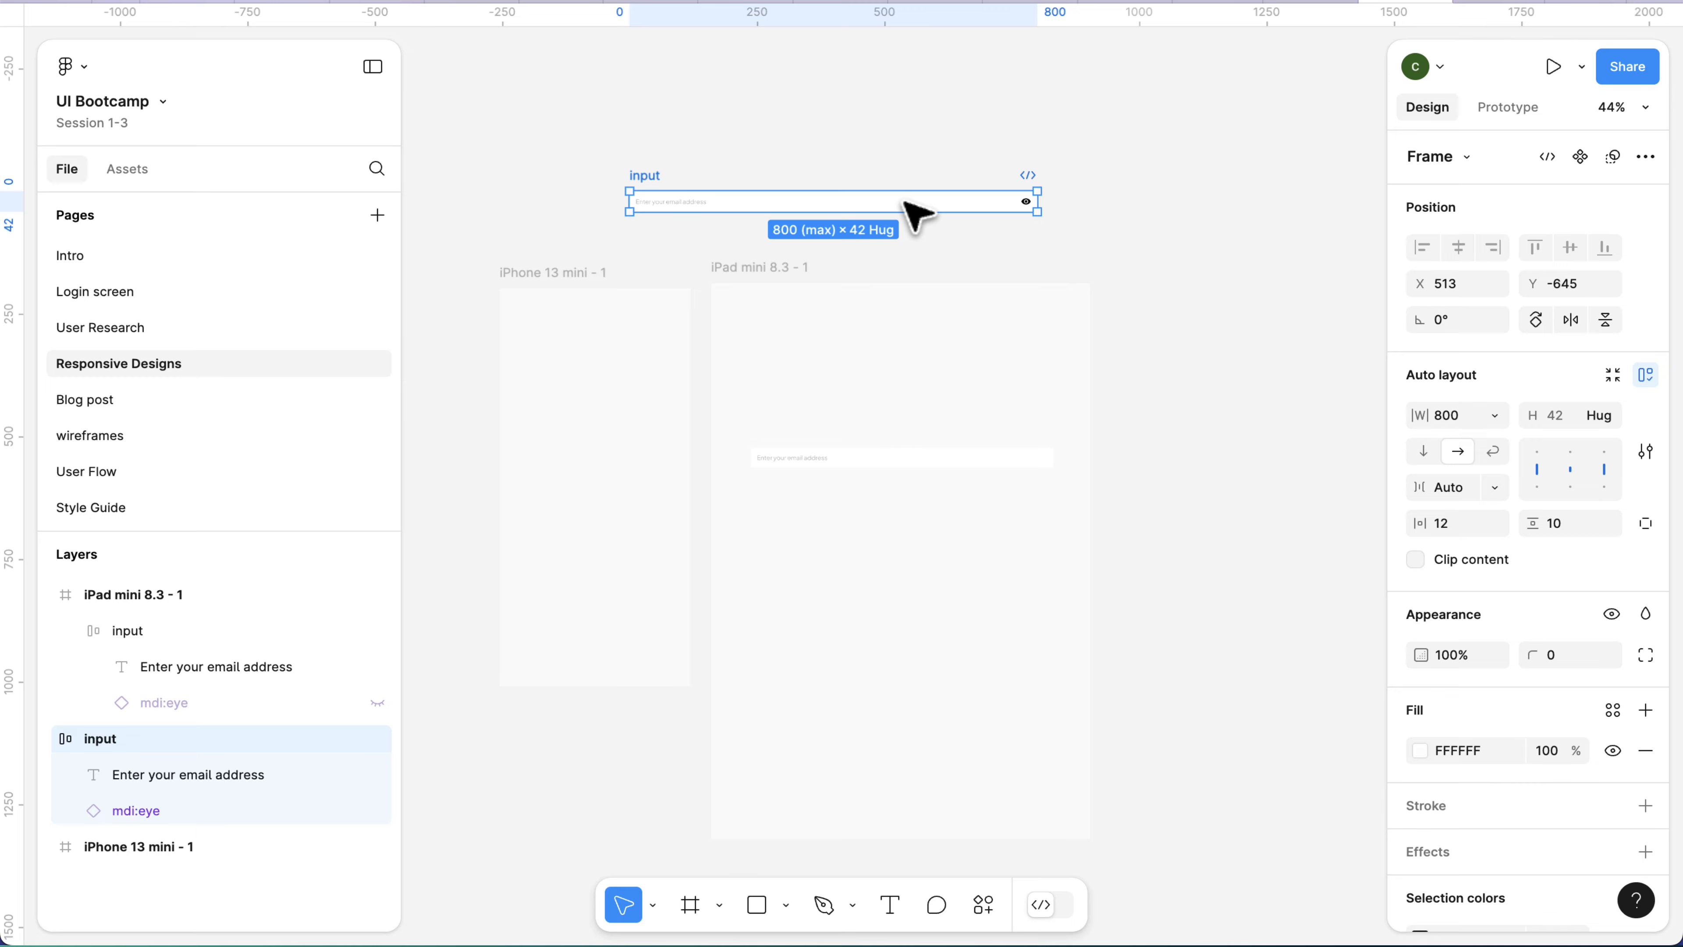
click(909, 454)
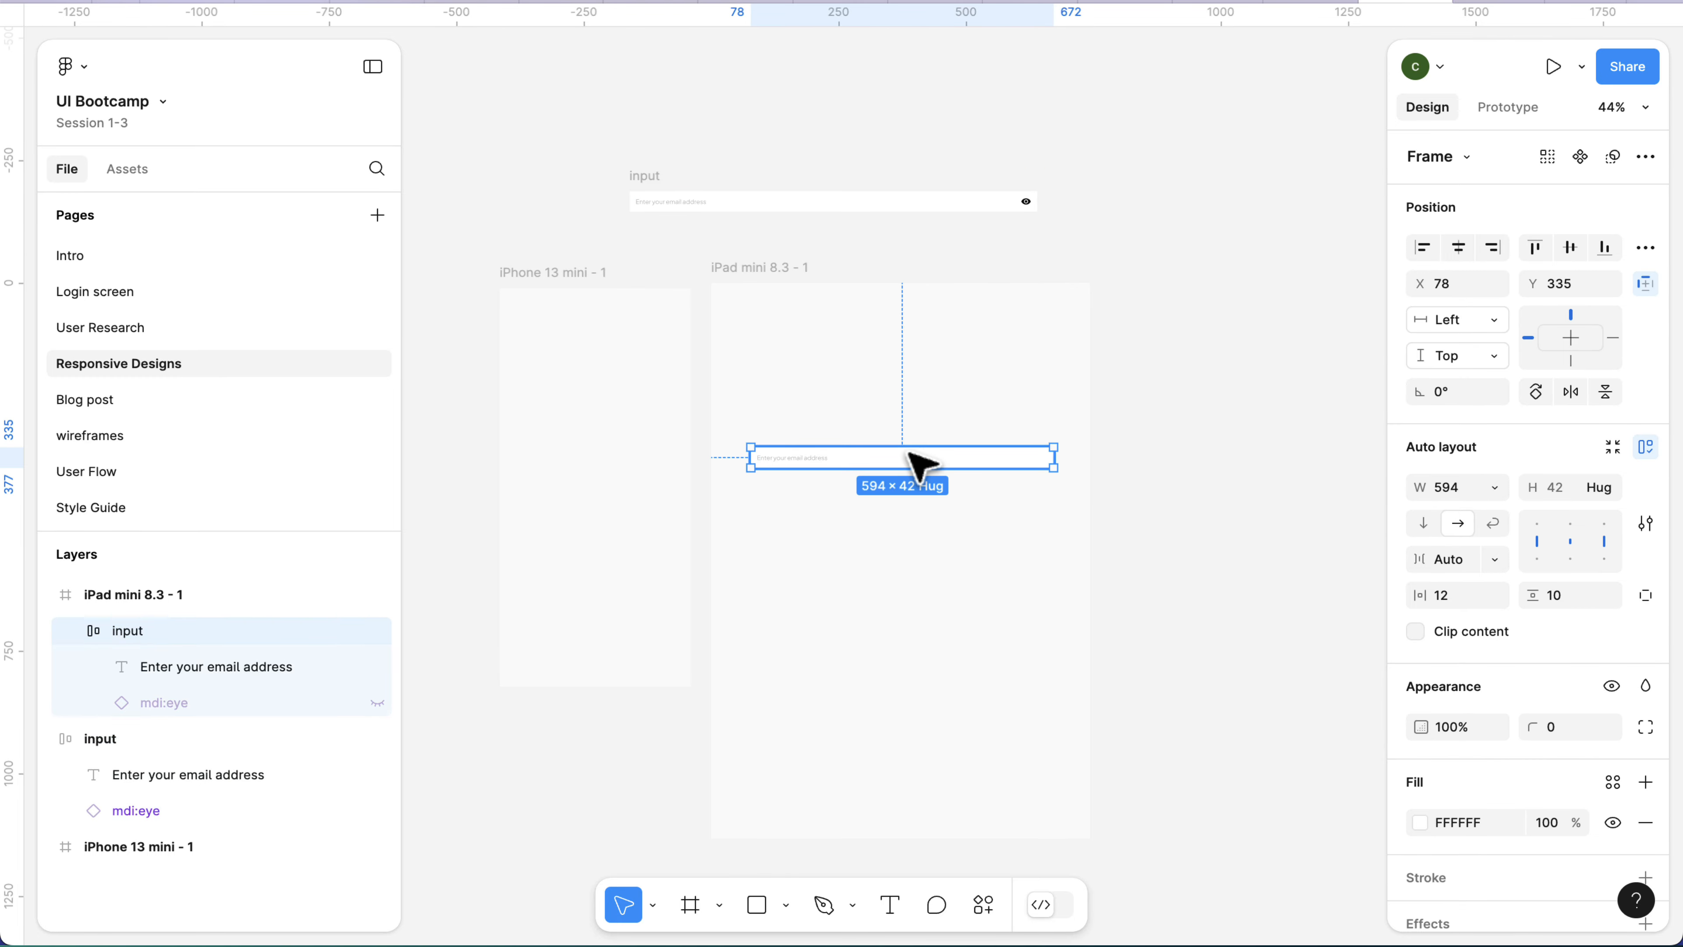
key(Delete)
Test both width limits of the canvas input by shrinking it to 240 and widening it back to 800.
double_click(699, 200)
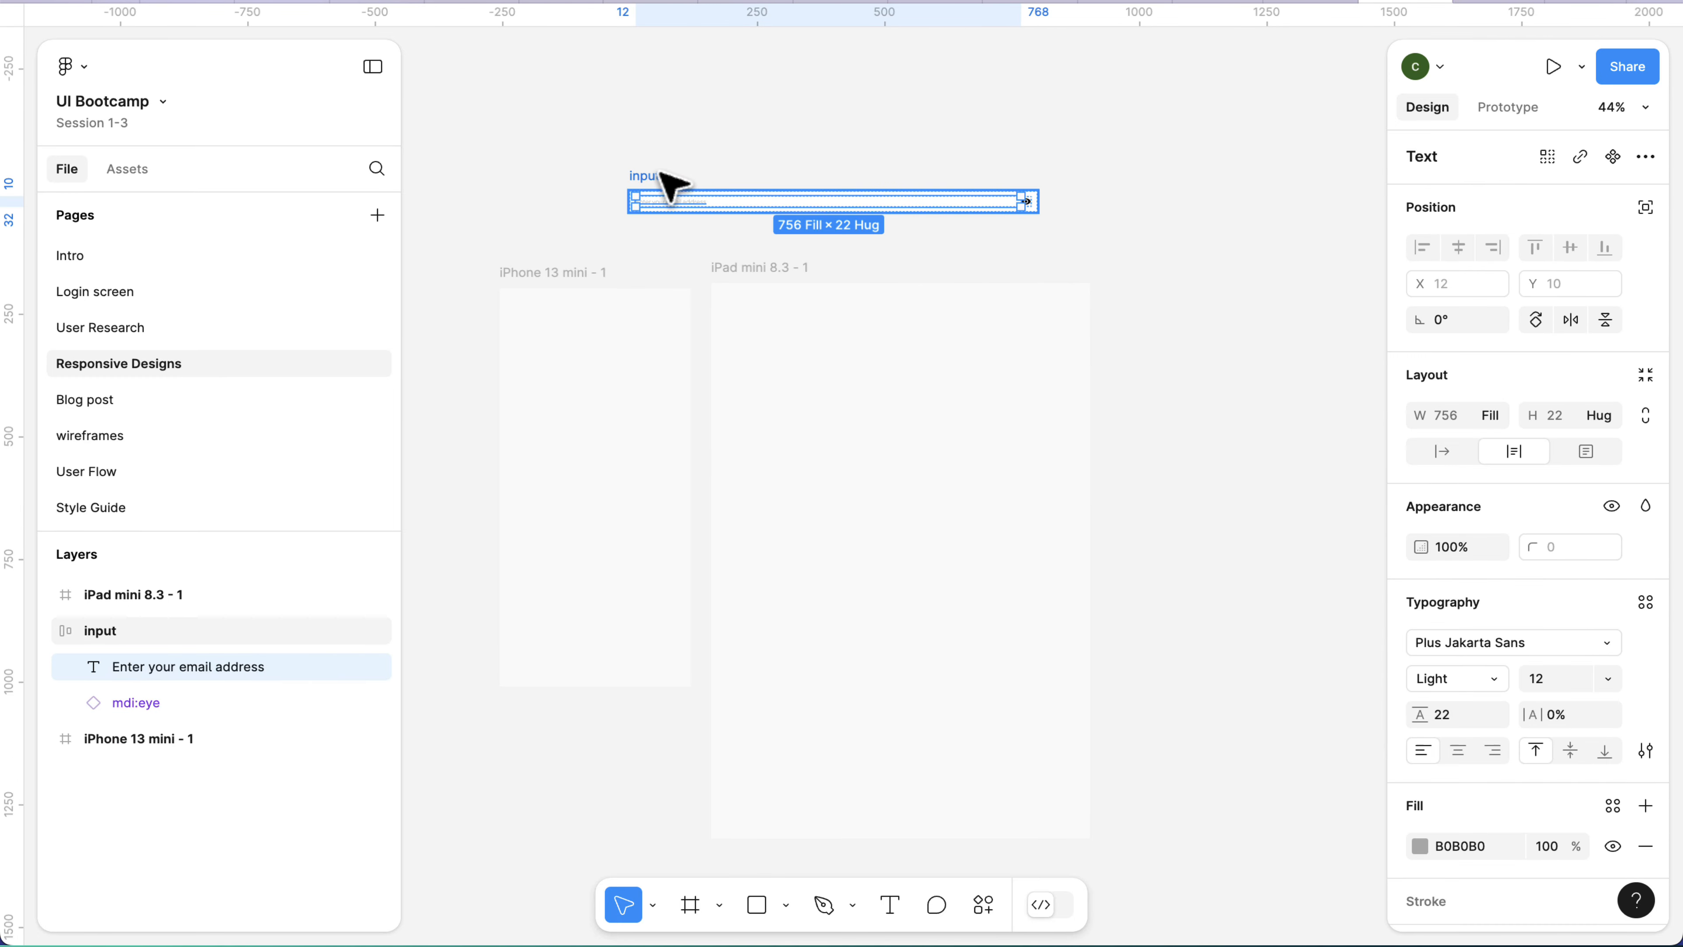
scroll(662, 179, up, 5)
click(638, 176)
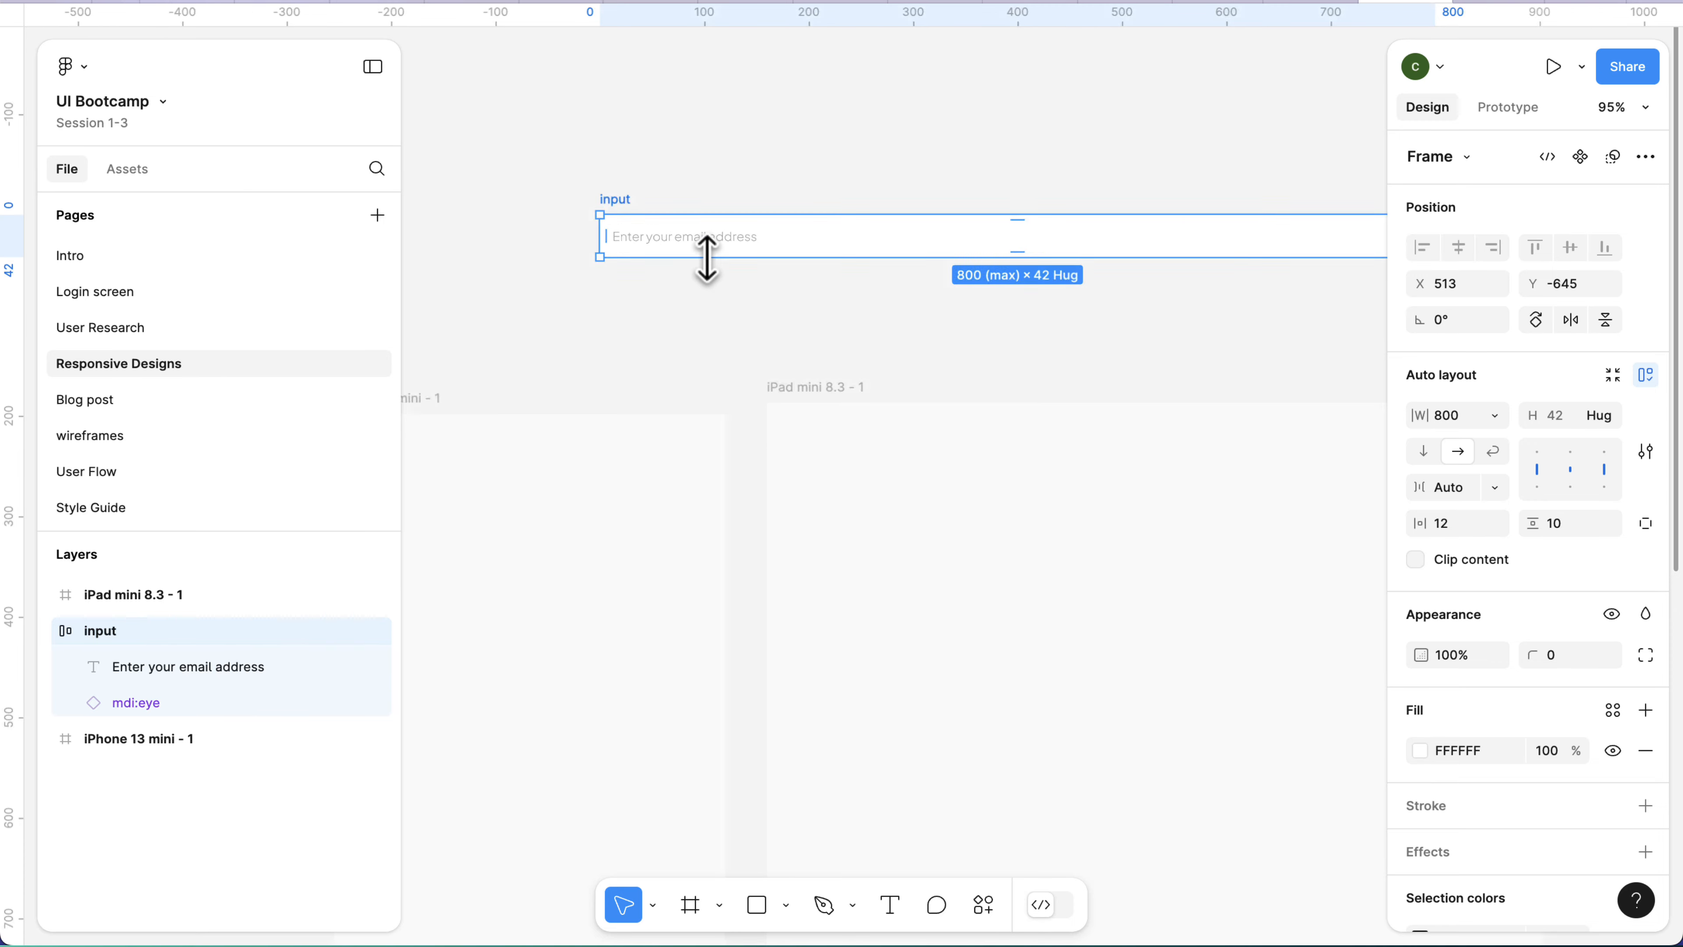
scroll(707, 259, down, 4)
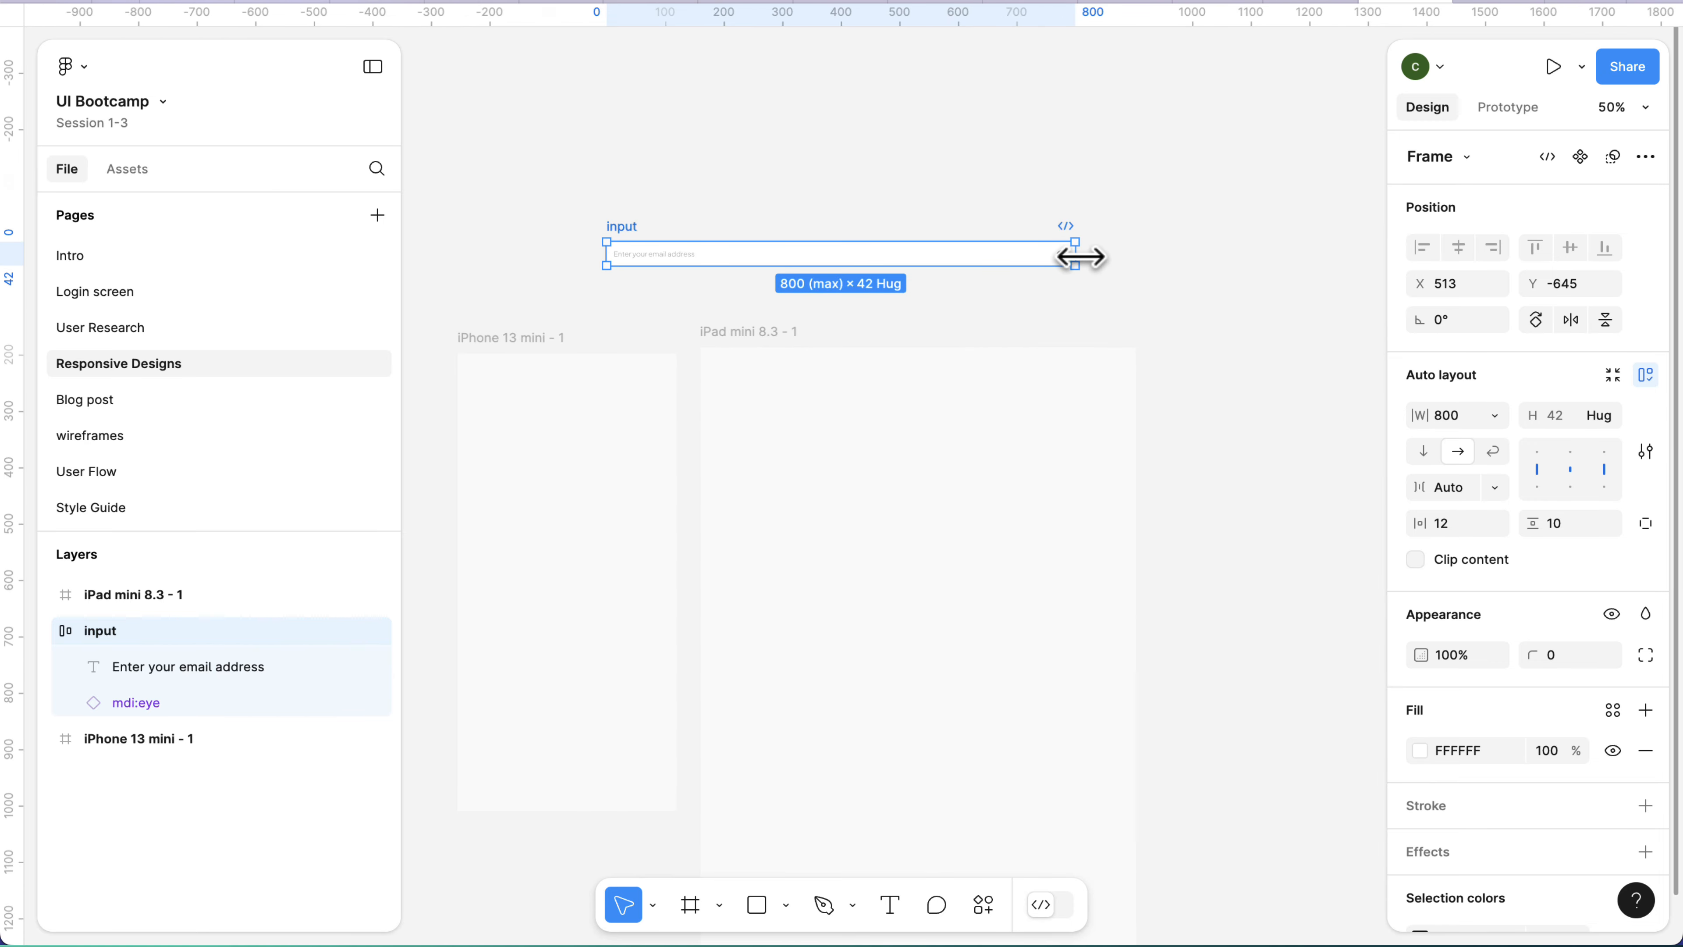
drag(1080, 257, 780, 273)
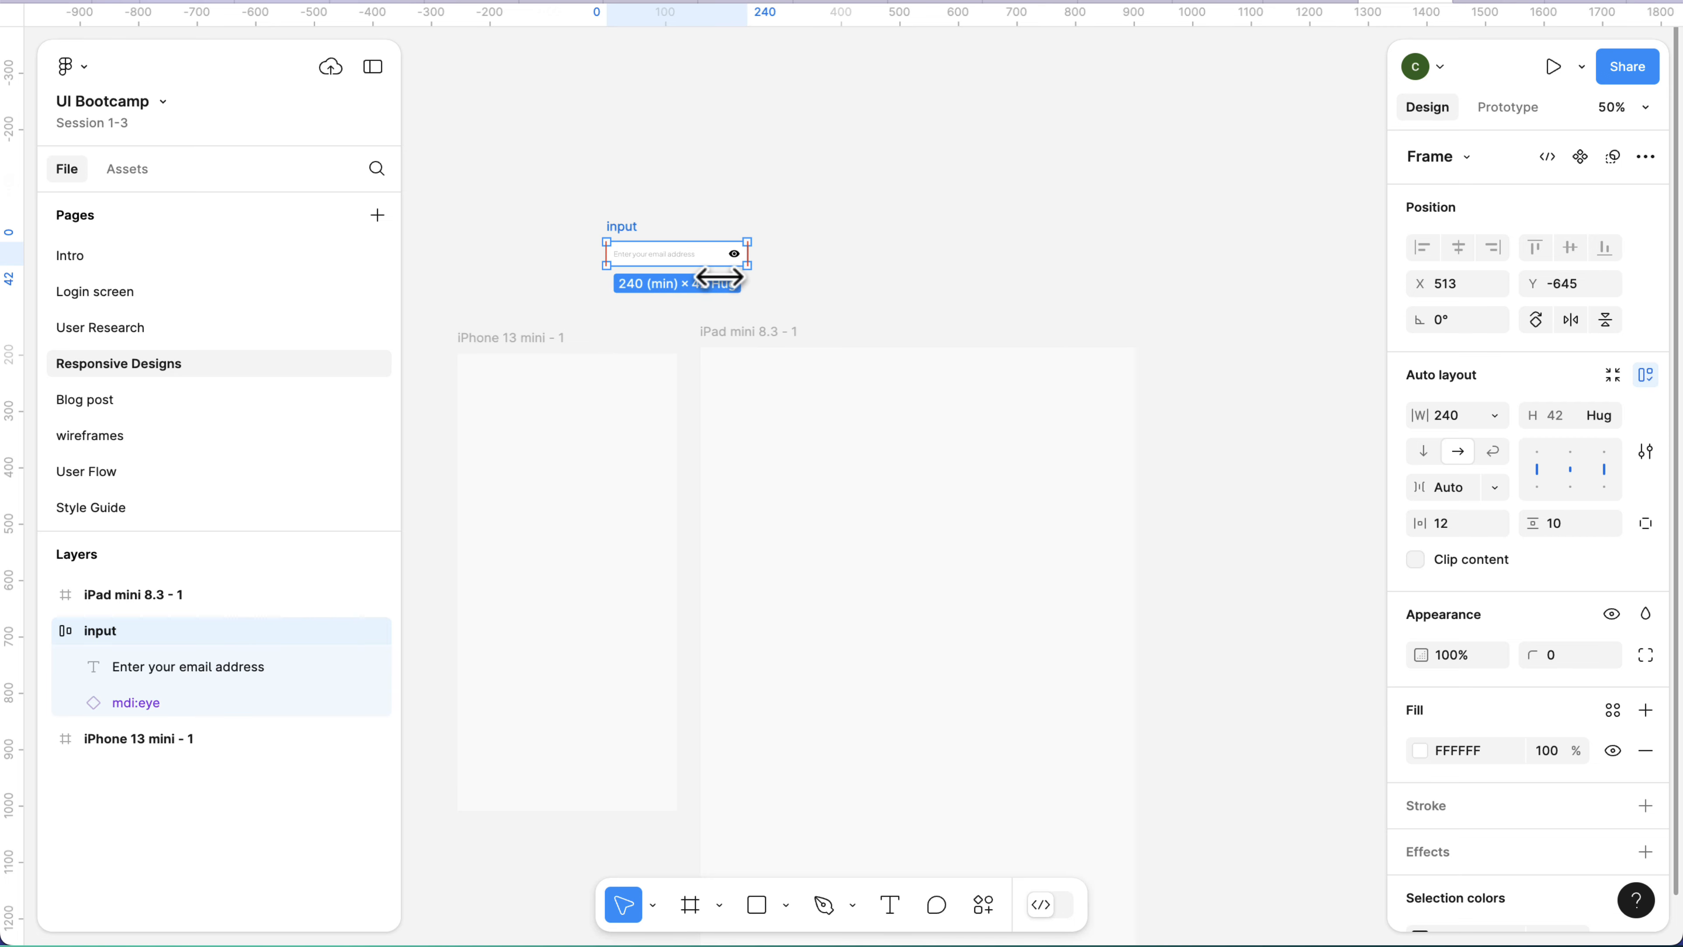
drag(724, 277, 1257, 279)
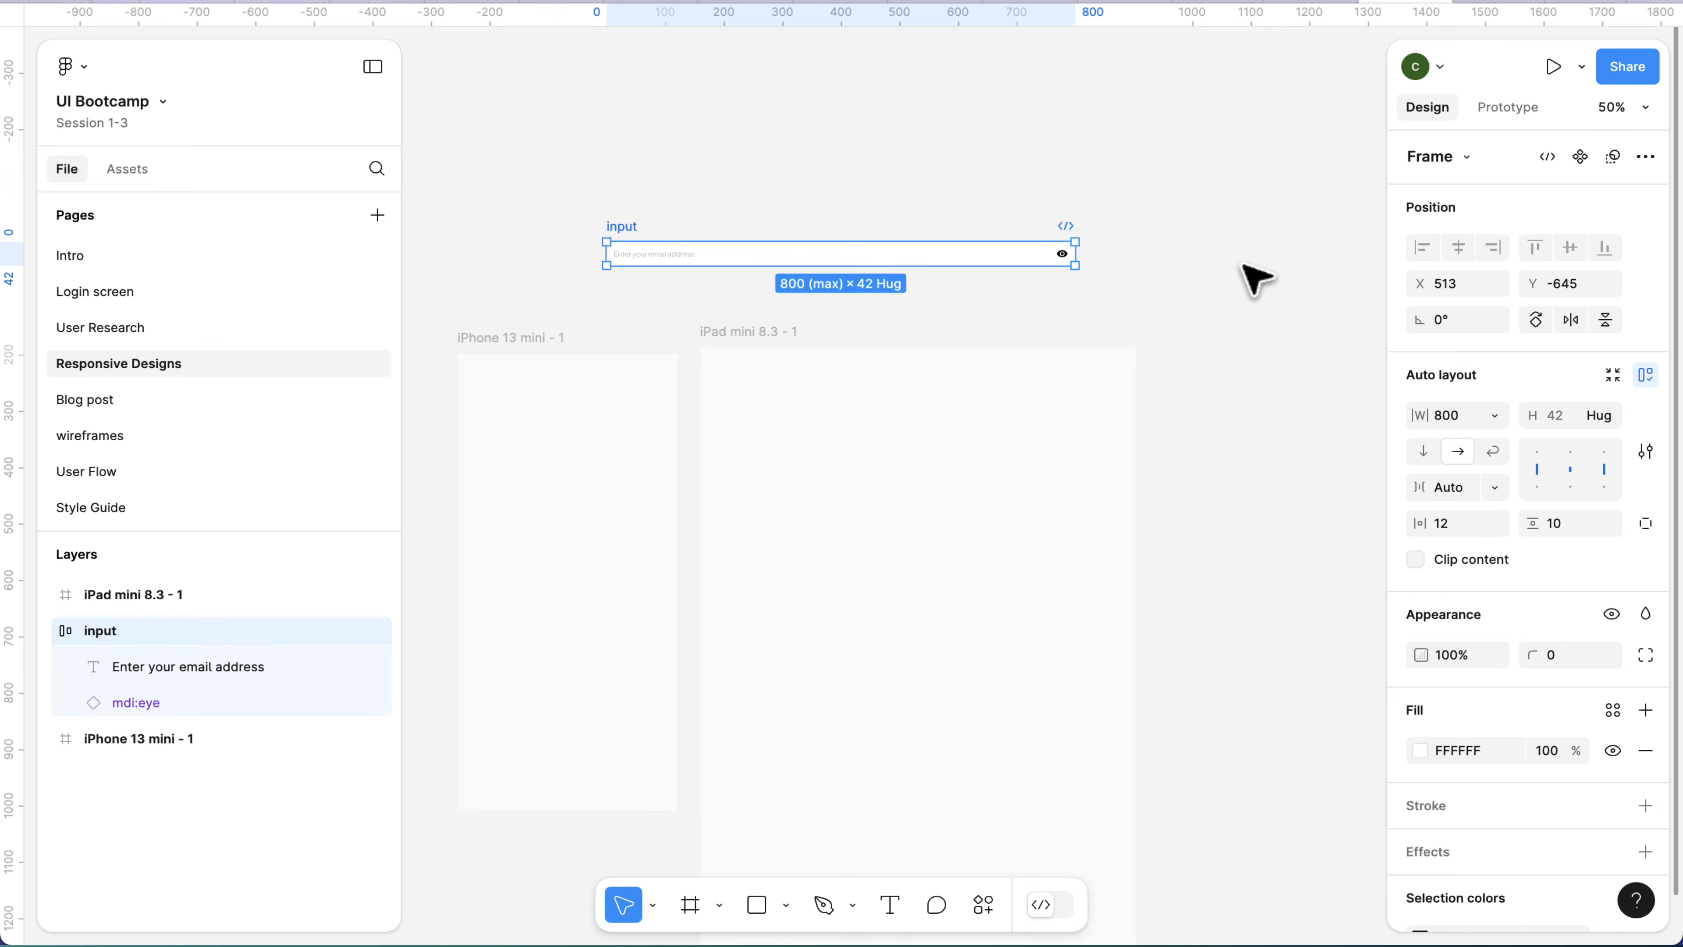
Turn the whole email input above the frames into a component.
scroll(1256, 278, right, 2)
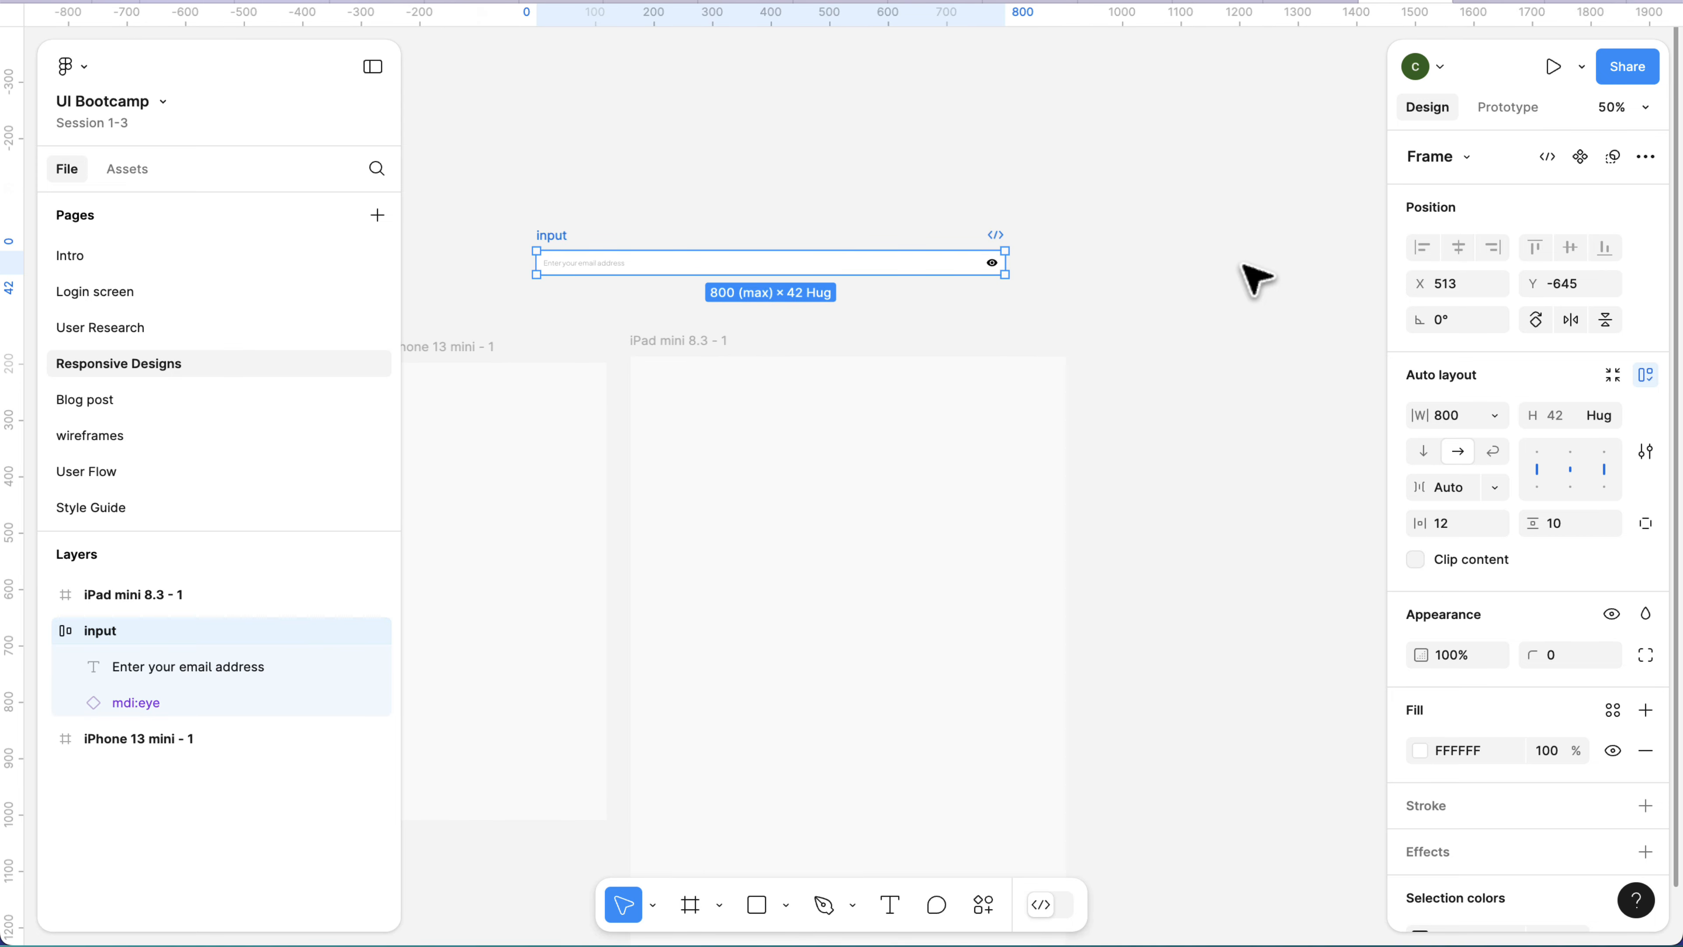
scroll(815, 325, up, 5)
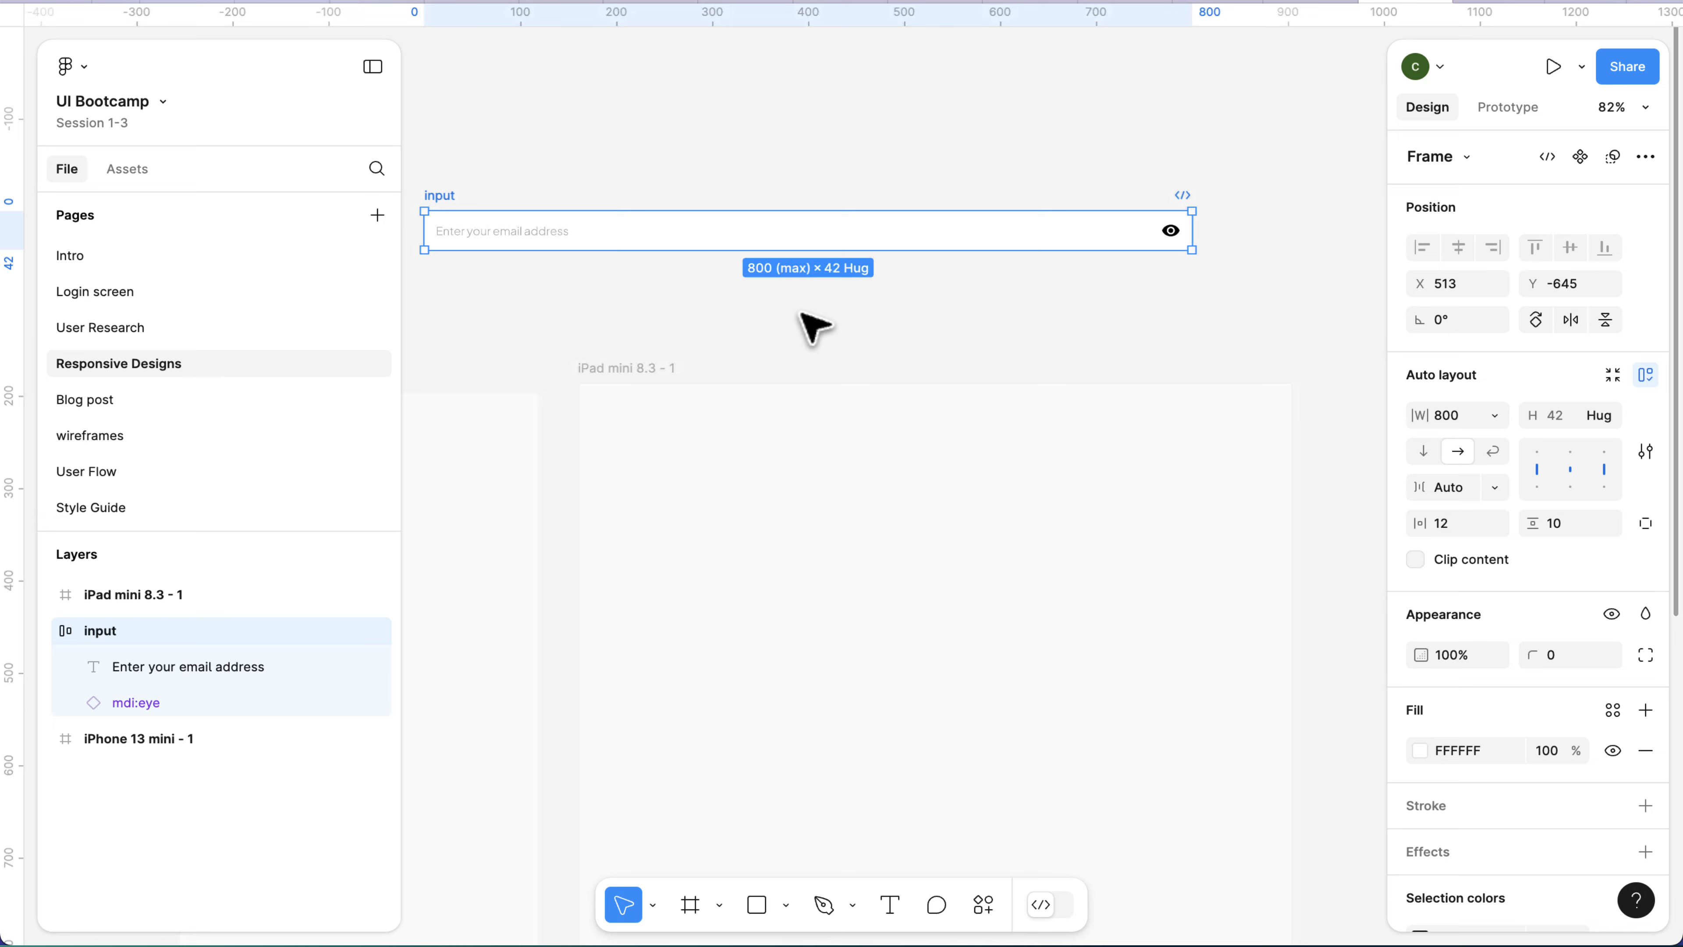
click(620, 271)
scroll(427, 209, down, 5)
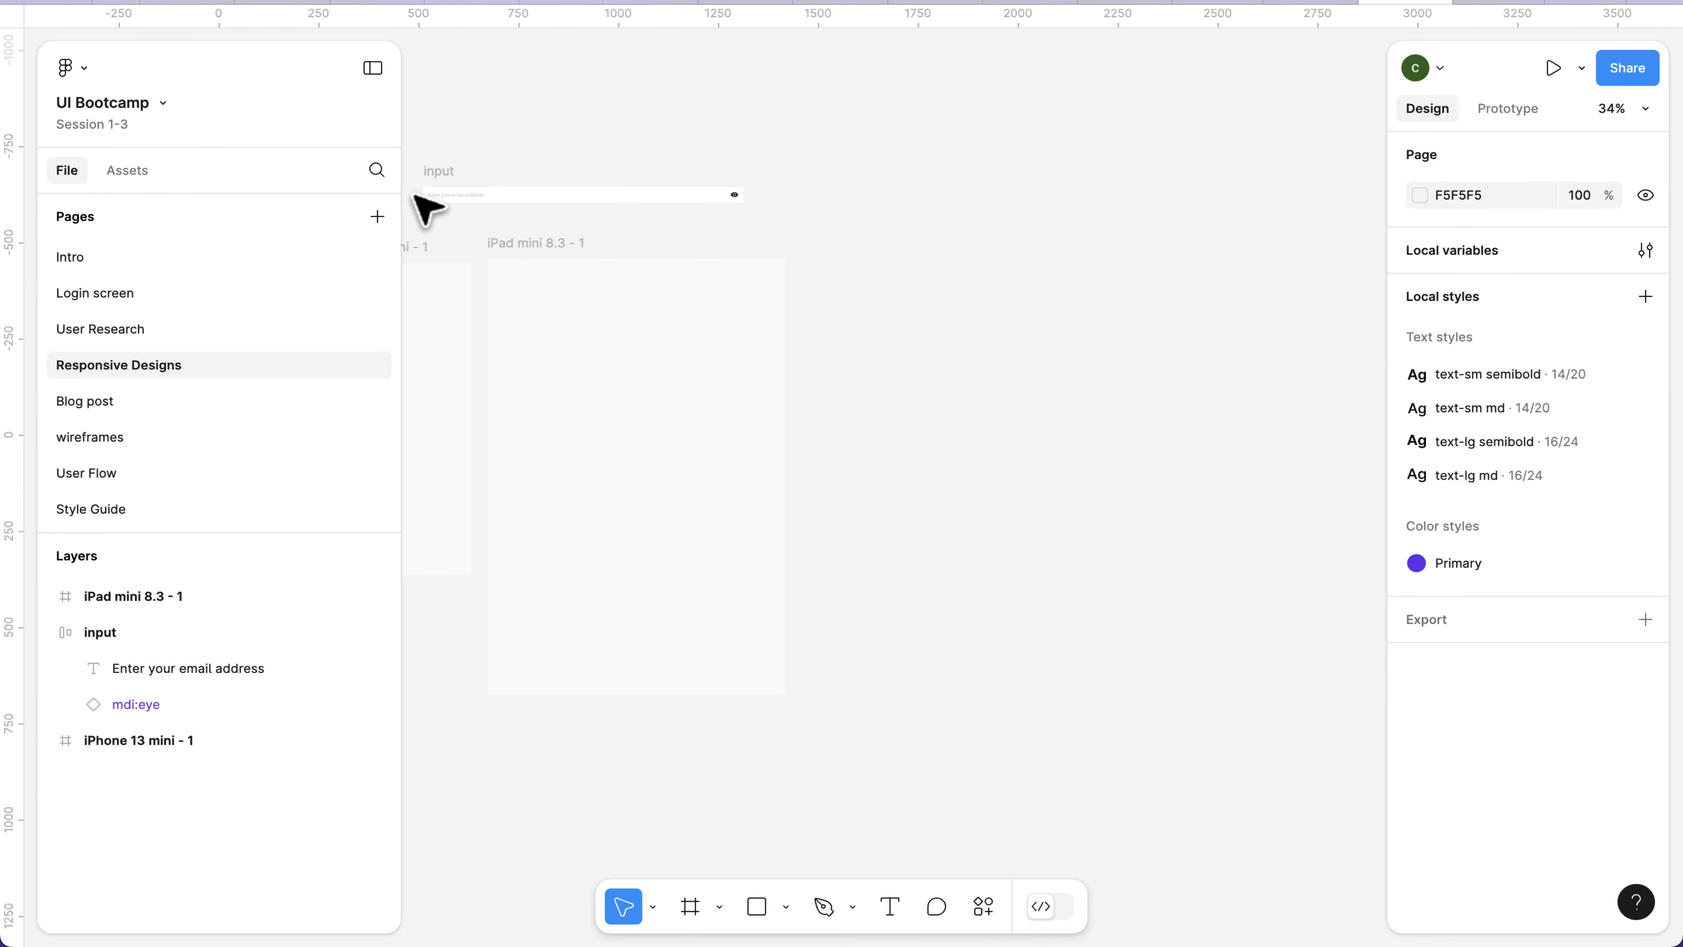
scroll(463, 219, up, 3)
scroll(620, 244, up, 4)
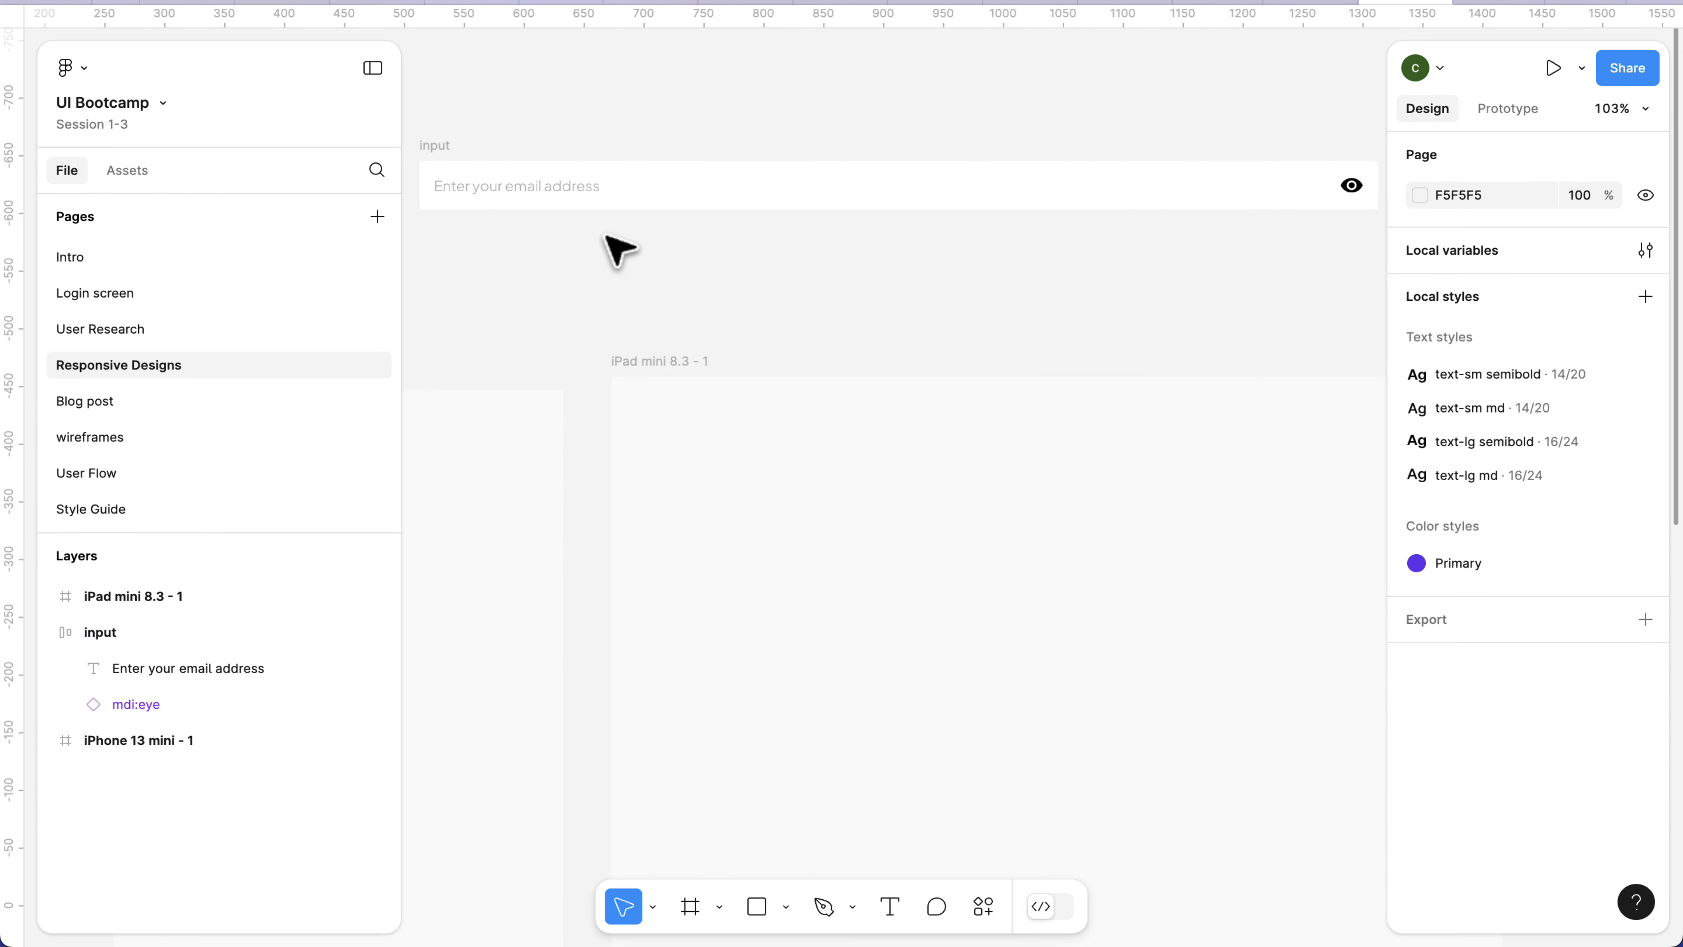
scroll(620, 233, up, 1)
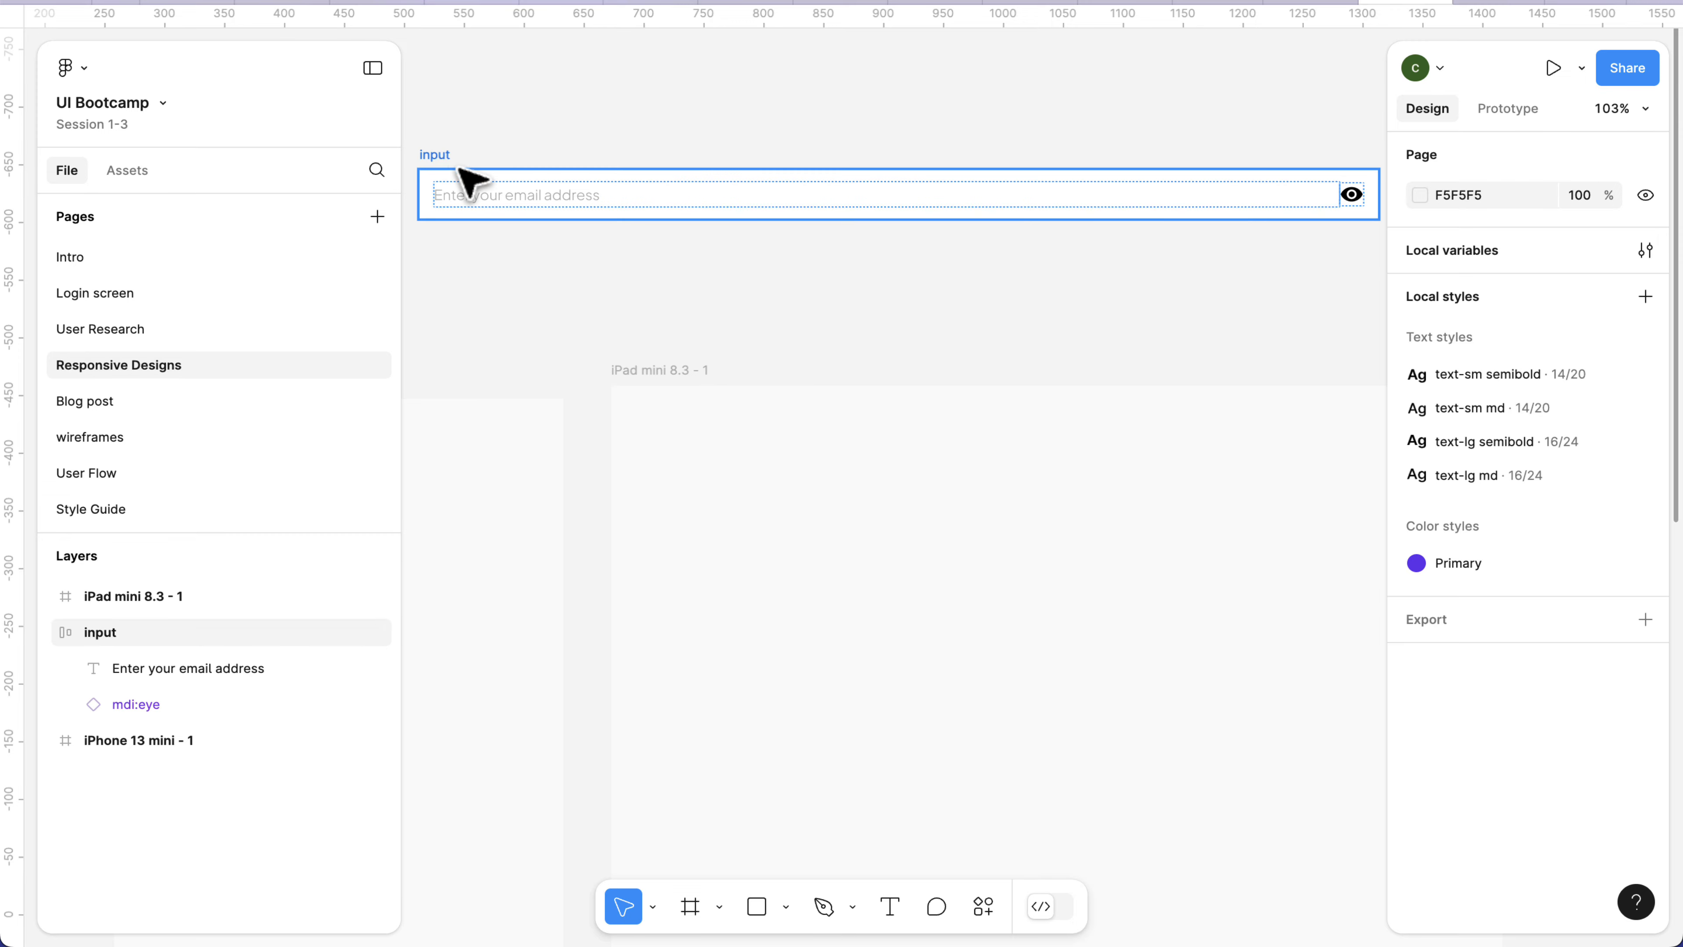
click(444, 159)
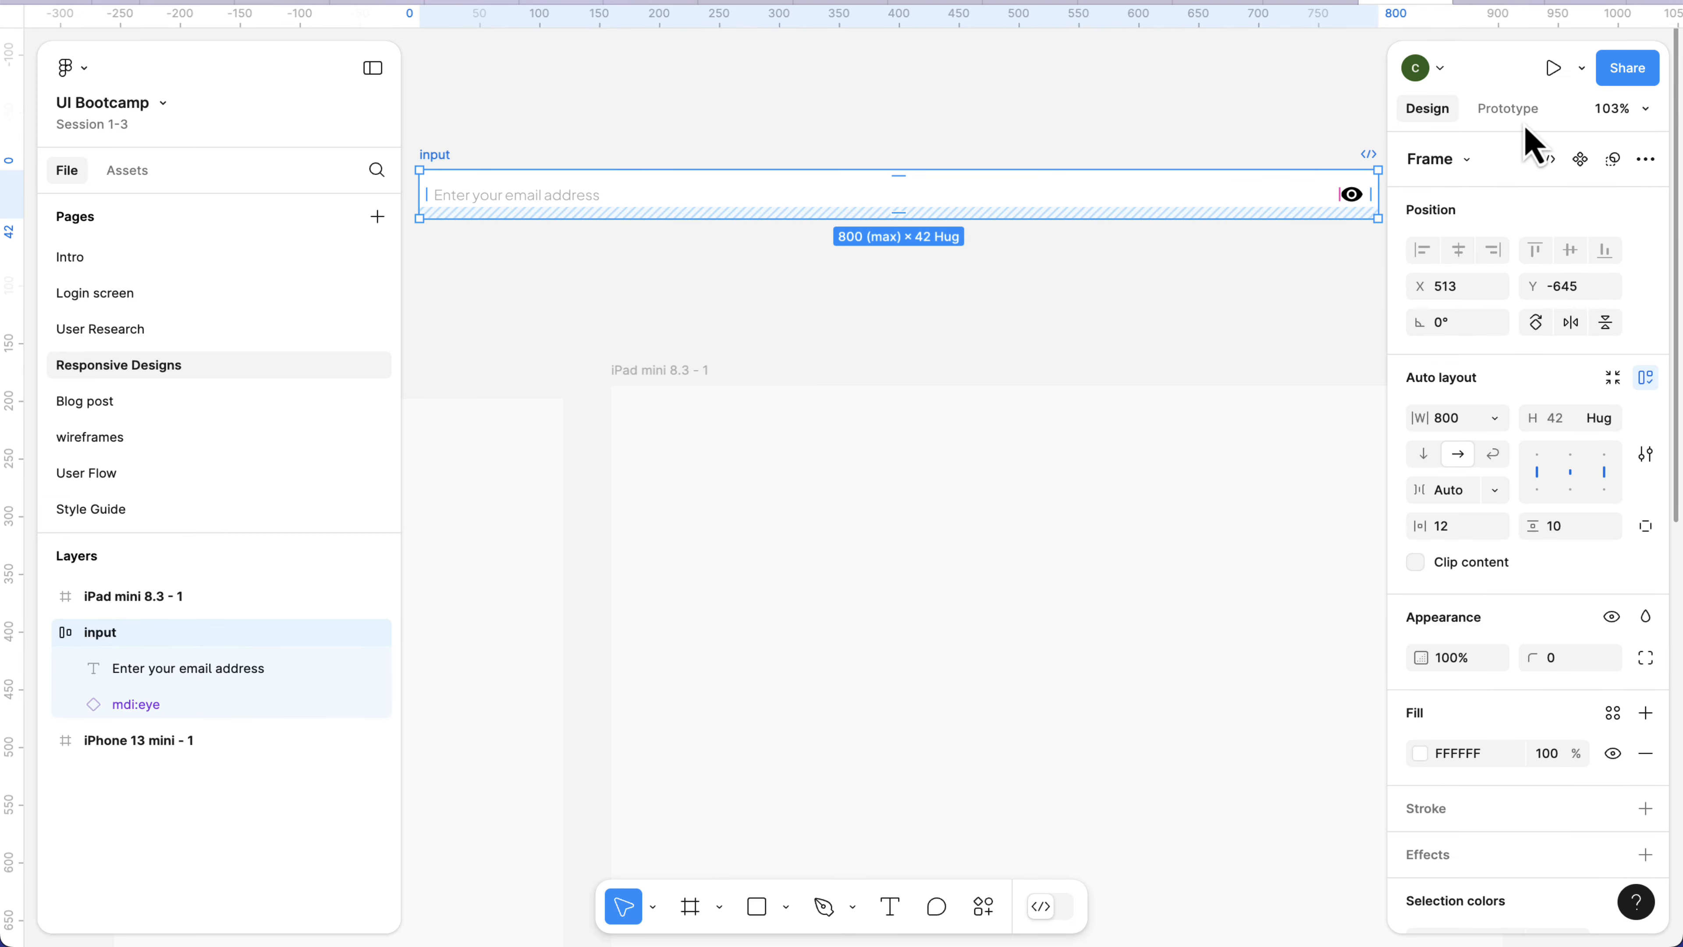
click(1580, 160)
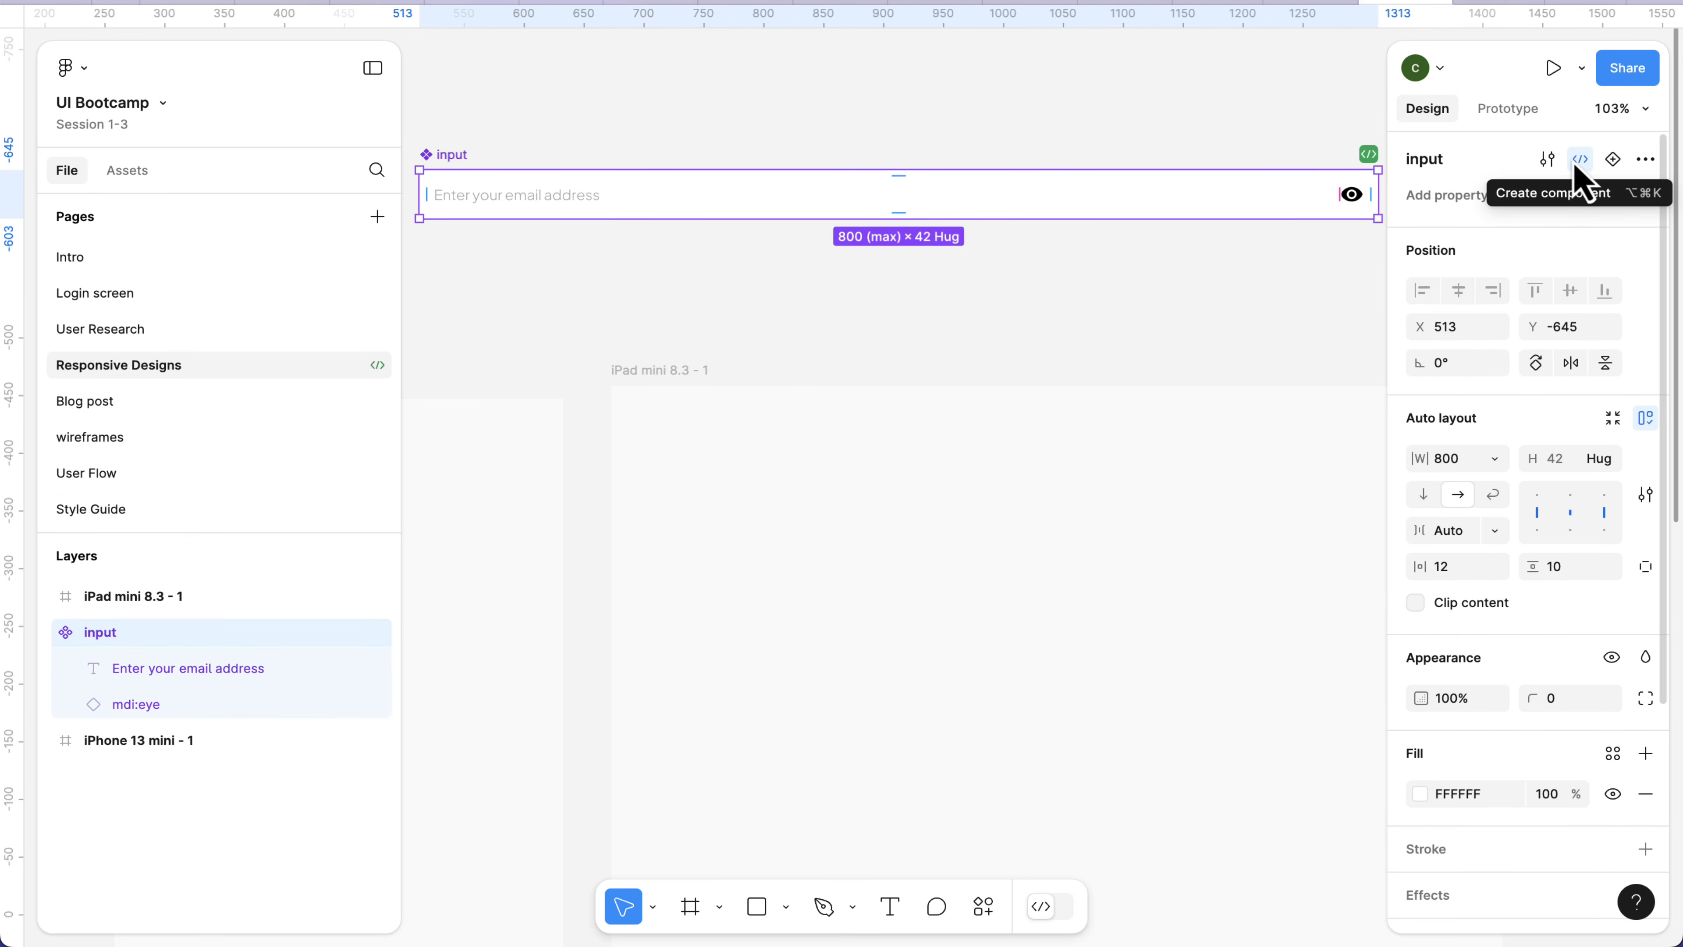
Create a text property named placeholder for the component's "Enter your email address" text.
double_click(567, 198)
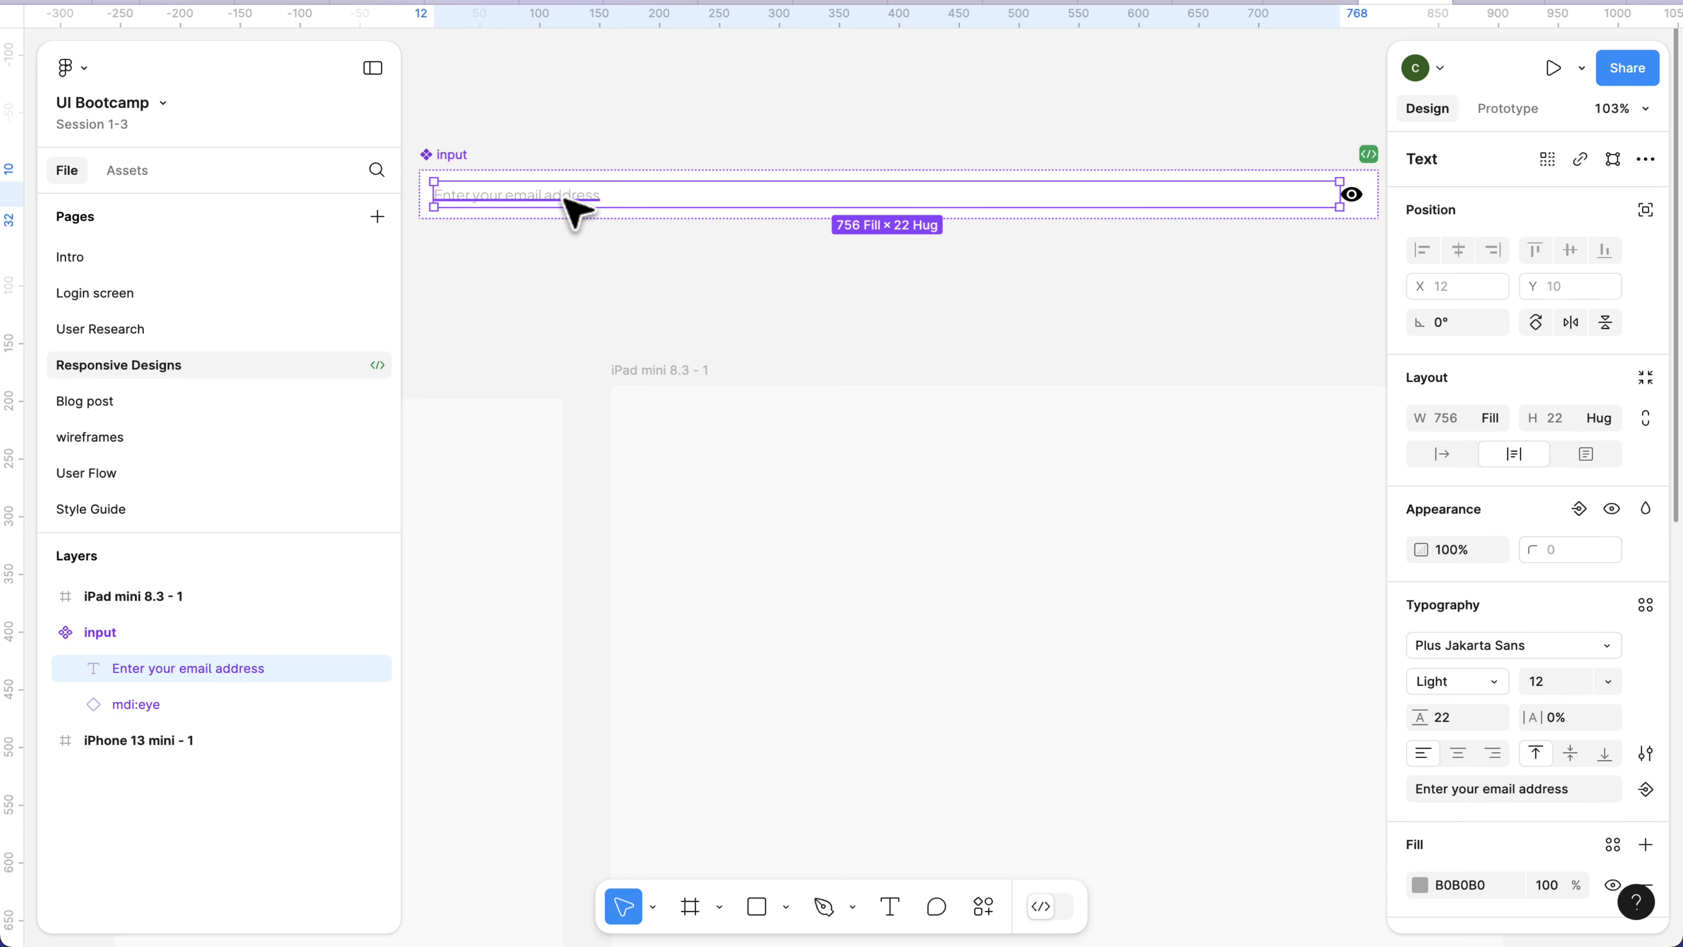
scroll(1570, 696, down, 3)
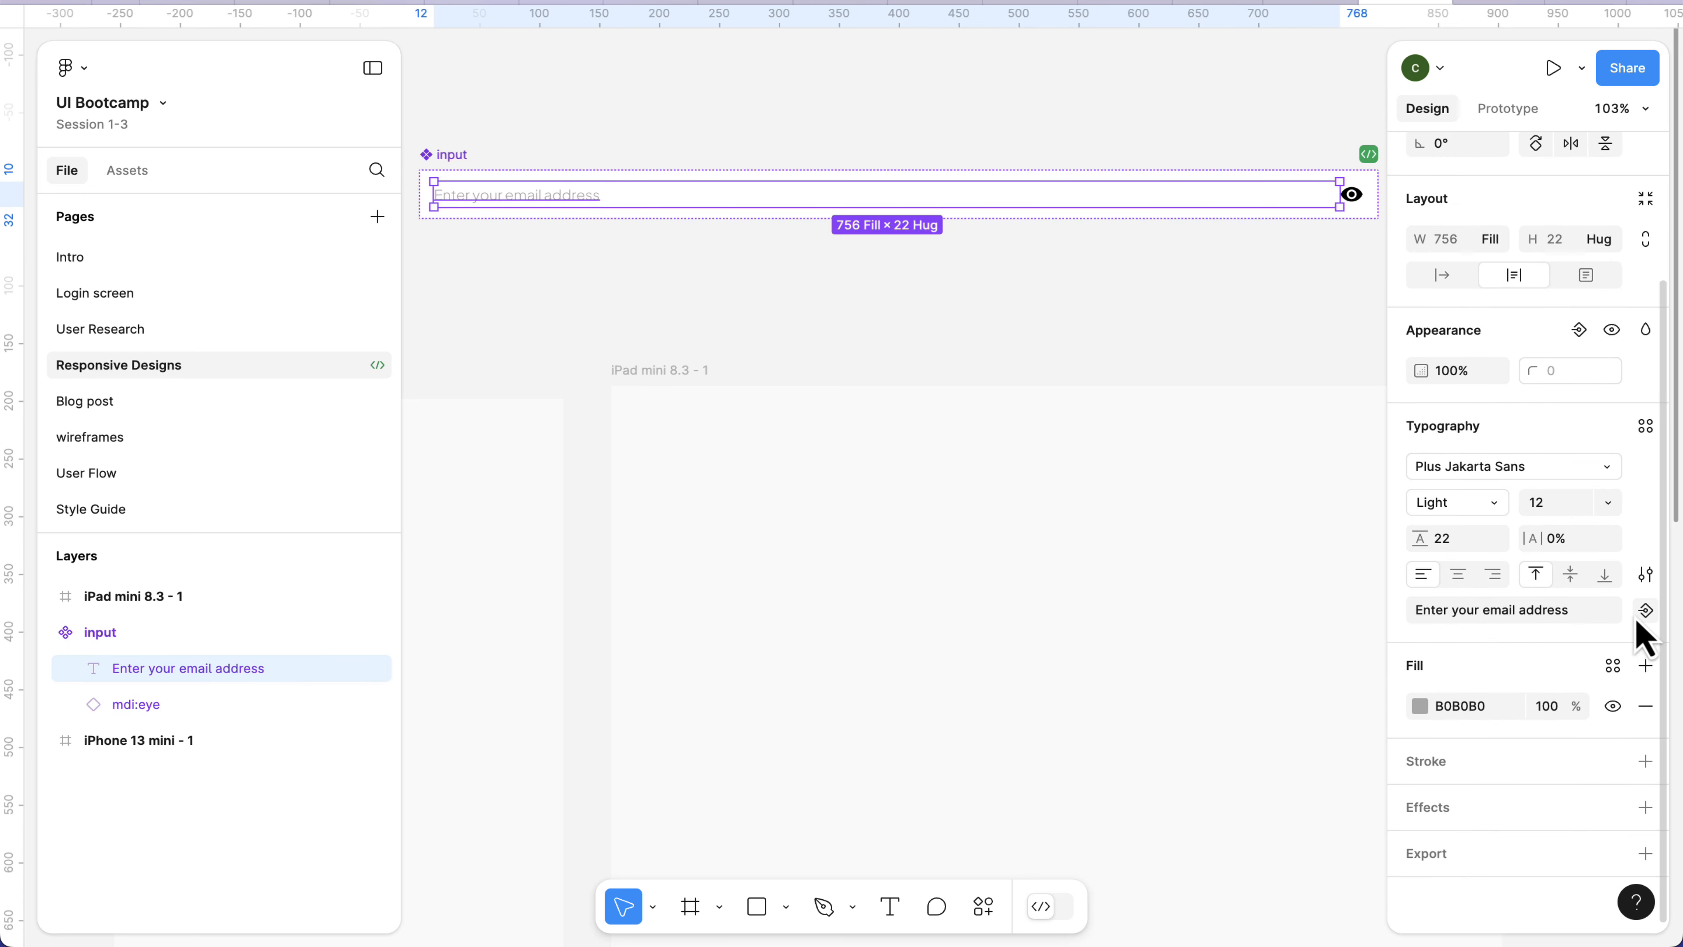
click(1646, 613)
text(placeholder)
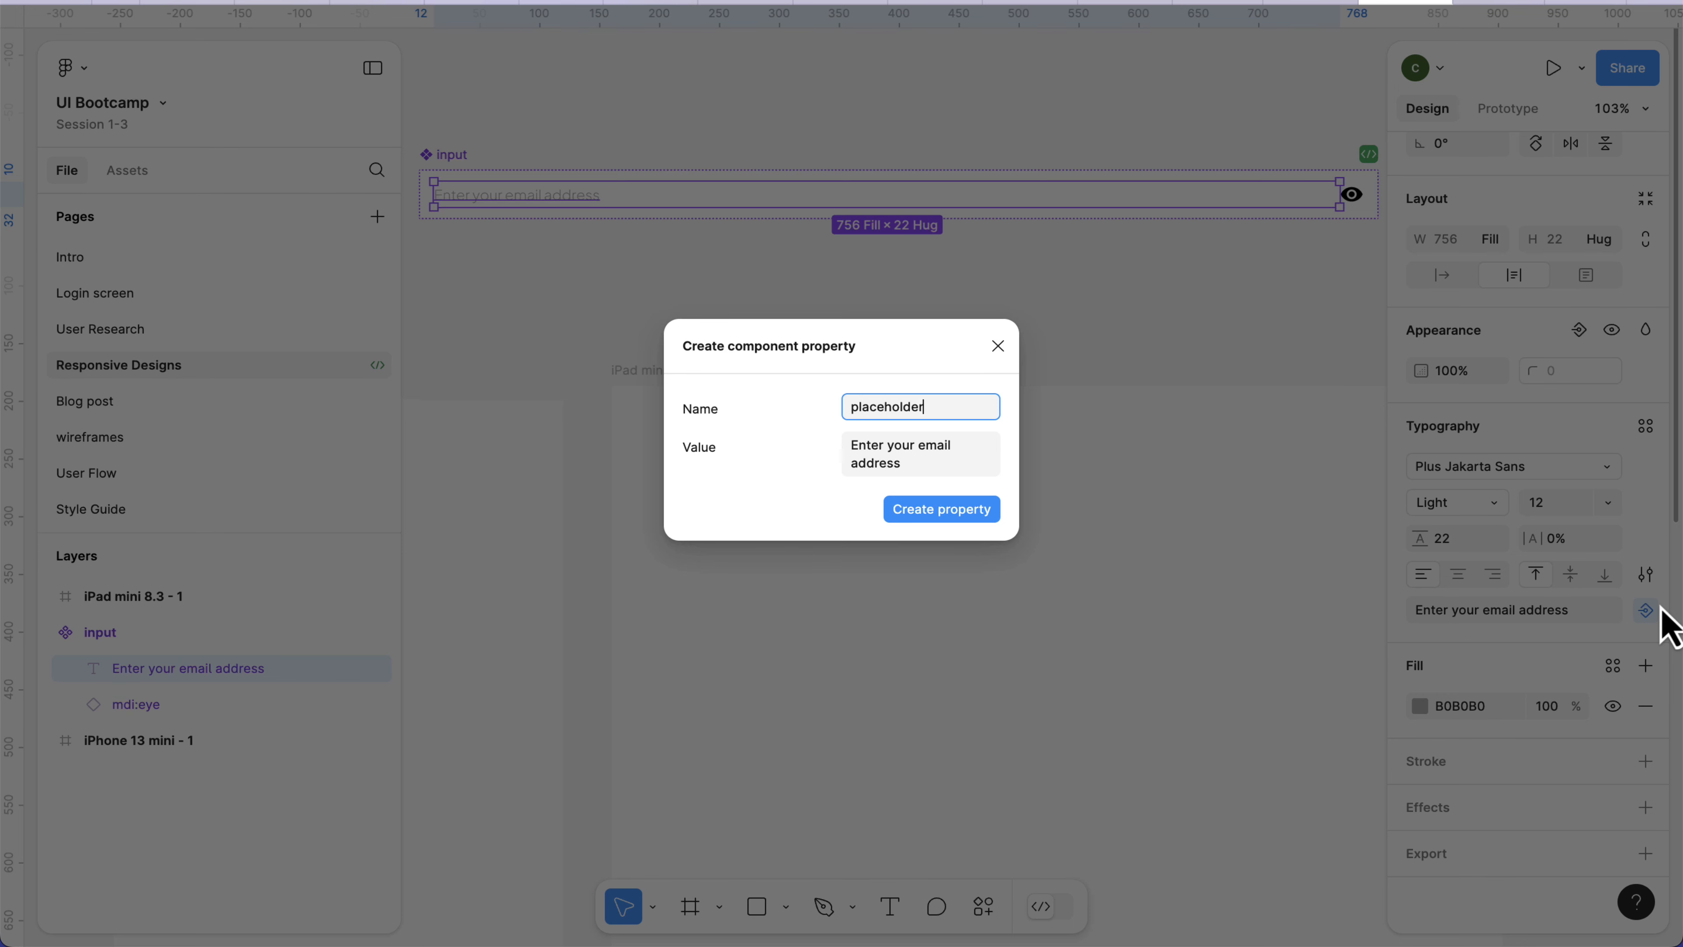
key(Return)
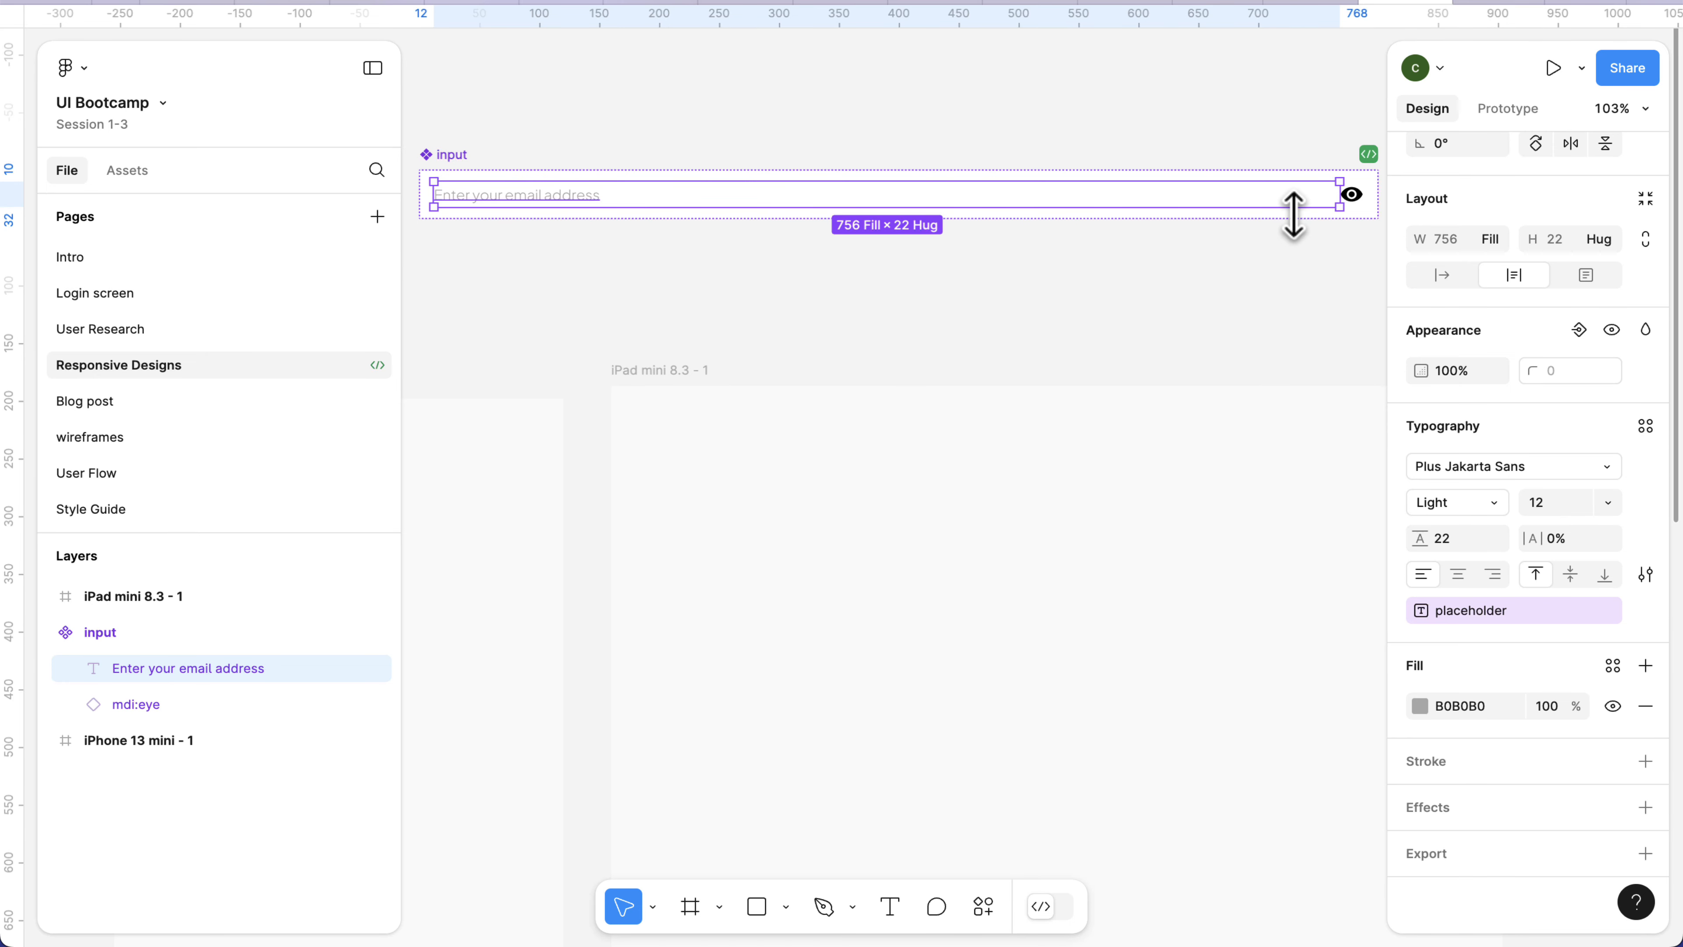
Create an instance swap property named icon for the component's eye icon, keeping mdi:eye as its value.
scroll(1292, 215, right, 3)
click(1166, 194)
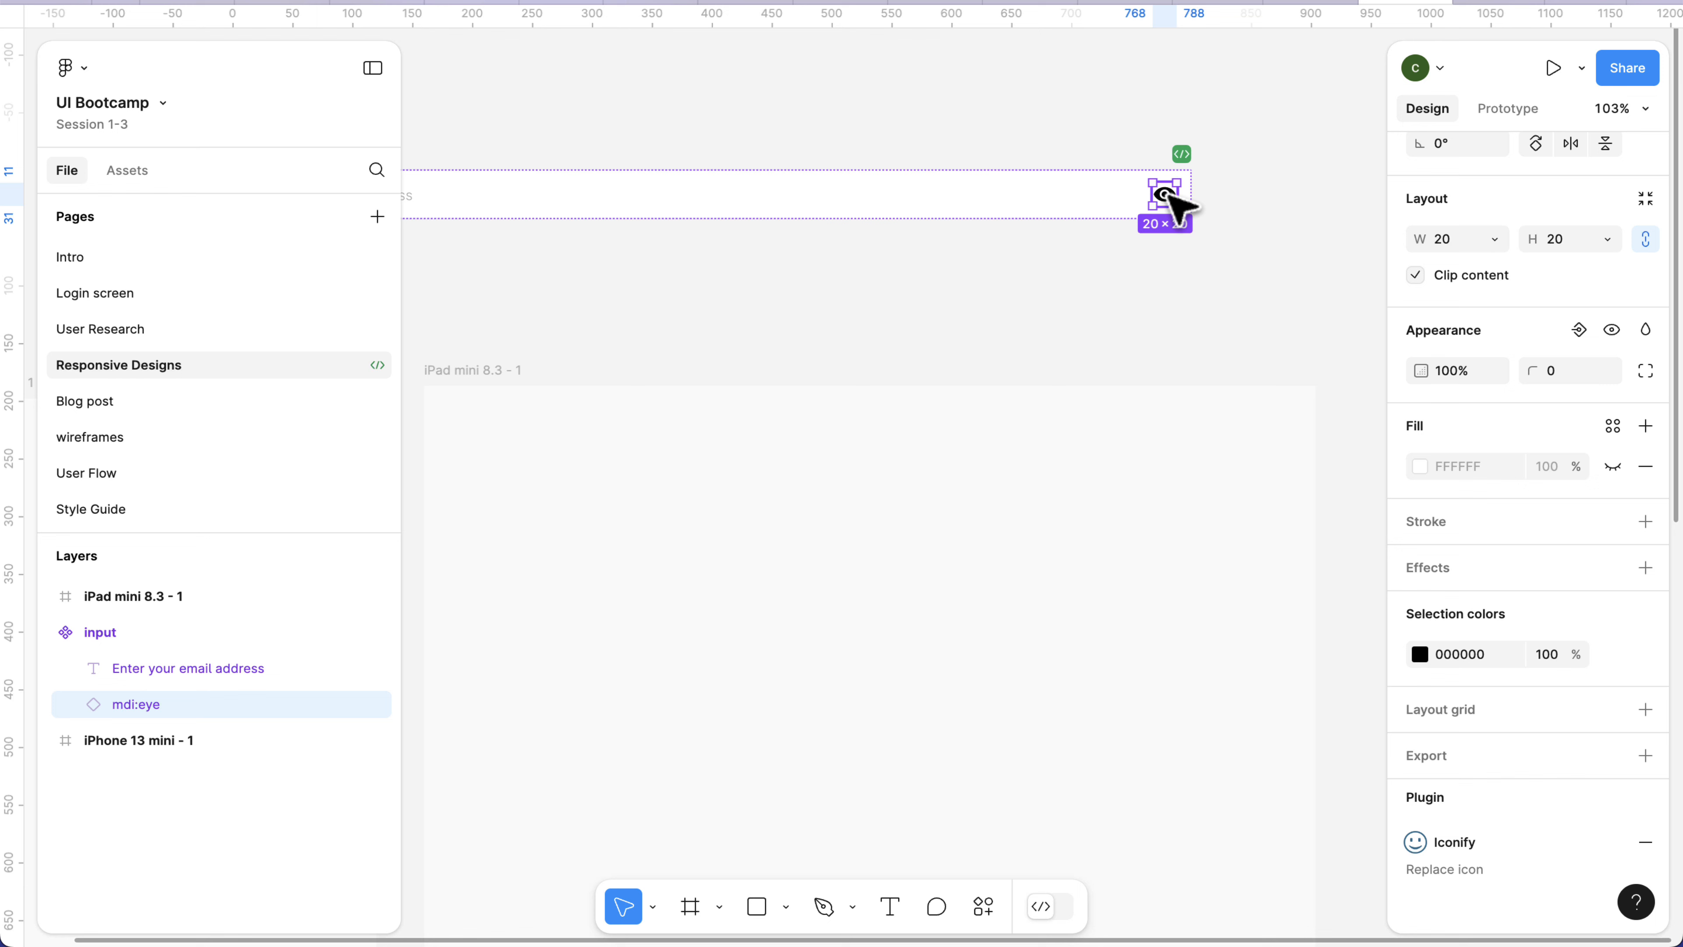
scroll(1584, 272, up, 4)
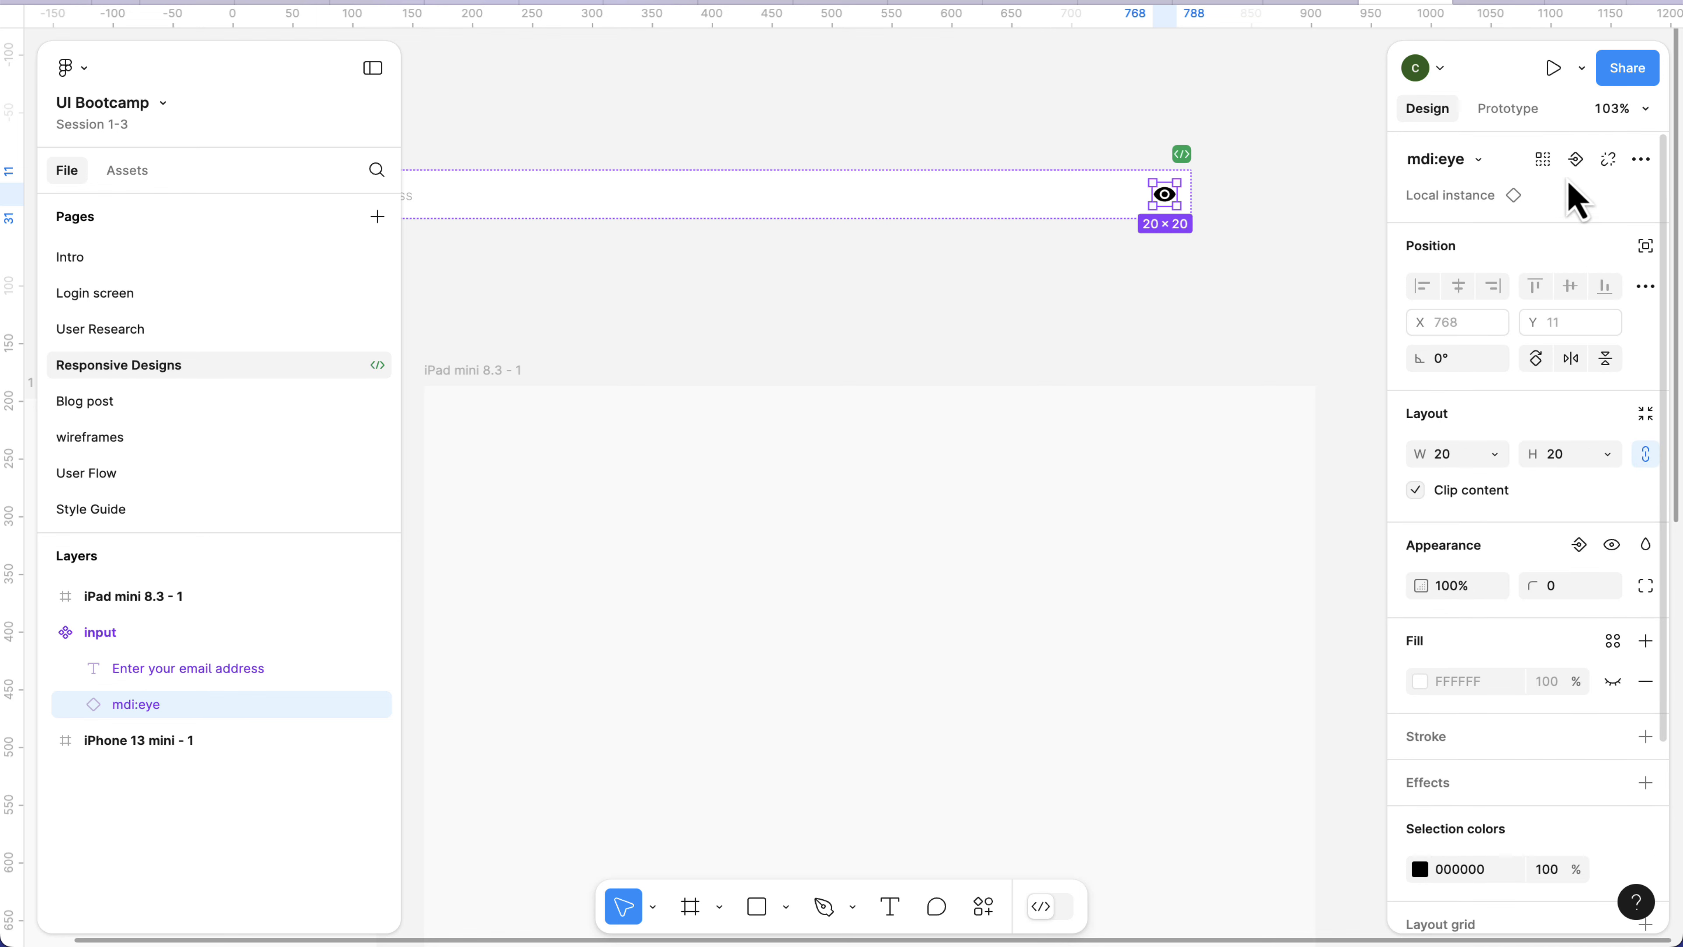
click(1576, 163)
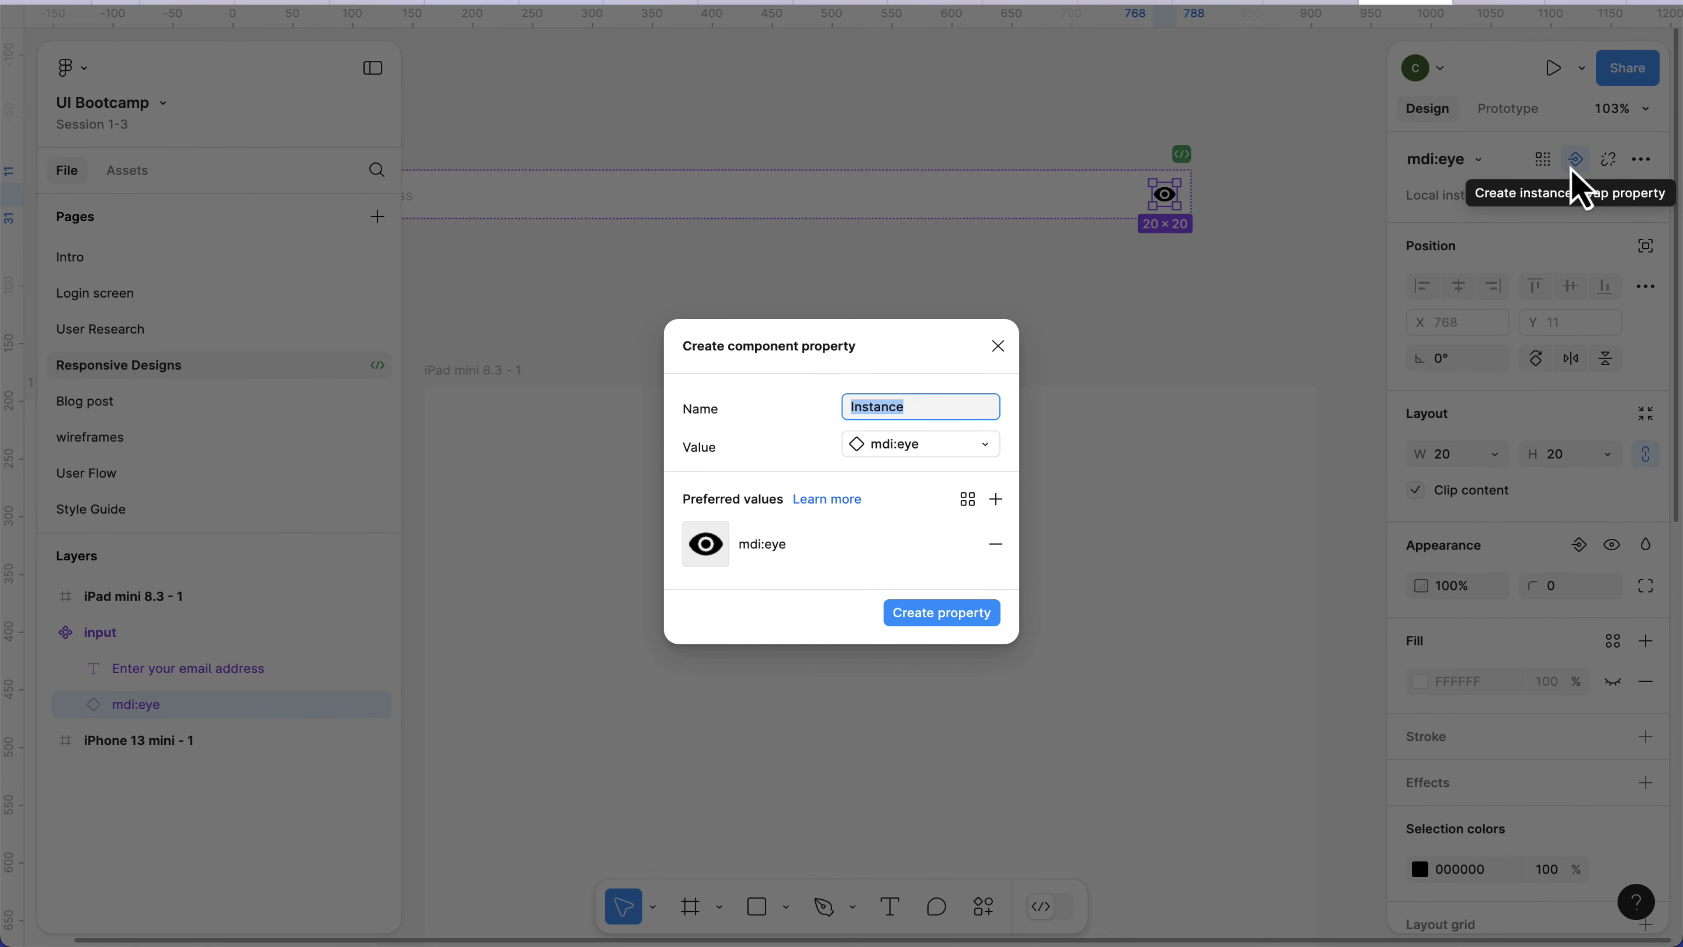
text(id)
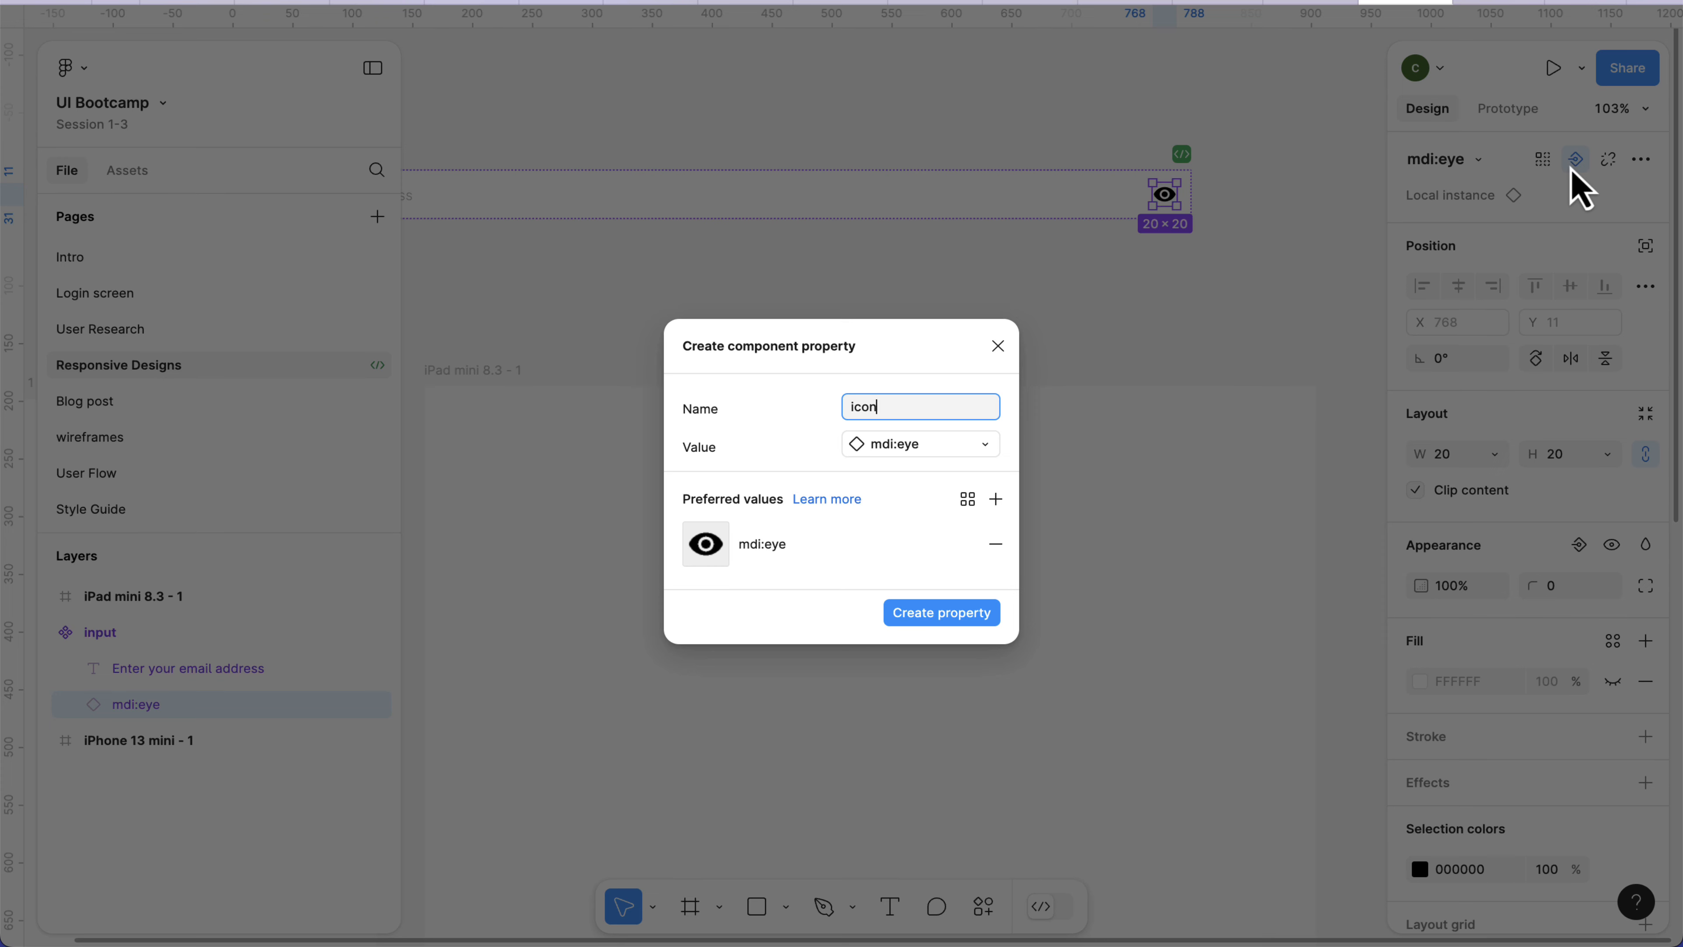
key(Return)
Place an instance of the input component from the Responsive Designs local assets onto the iPad mini 8.3 frame.
scroll(1211, 327, down, 3)
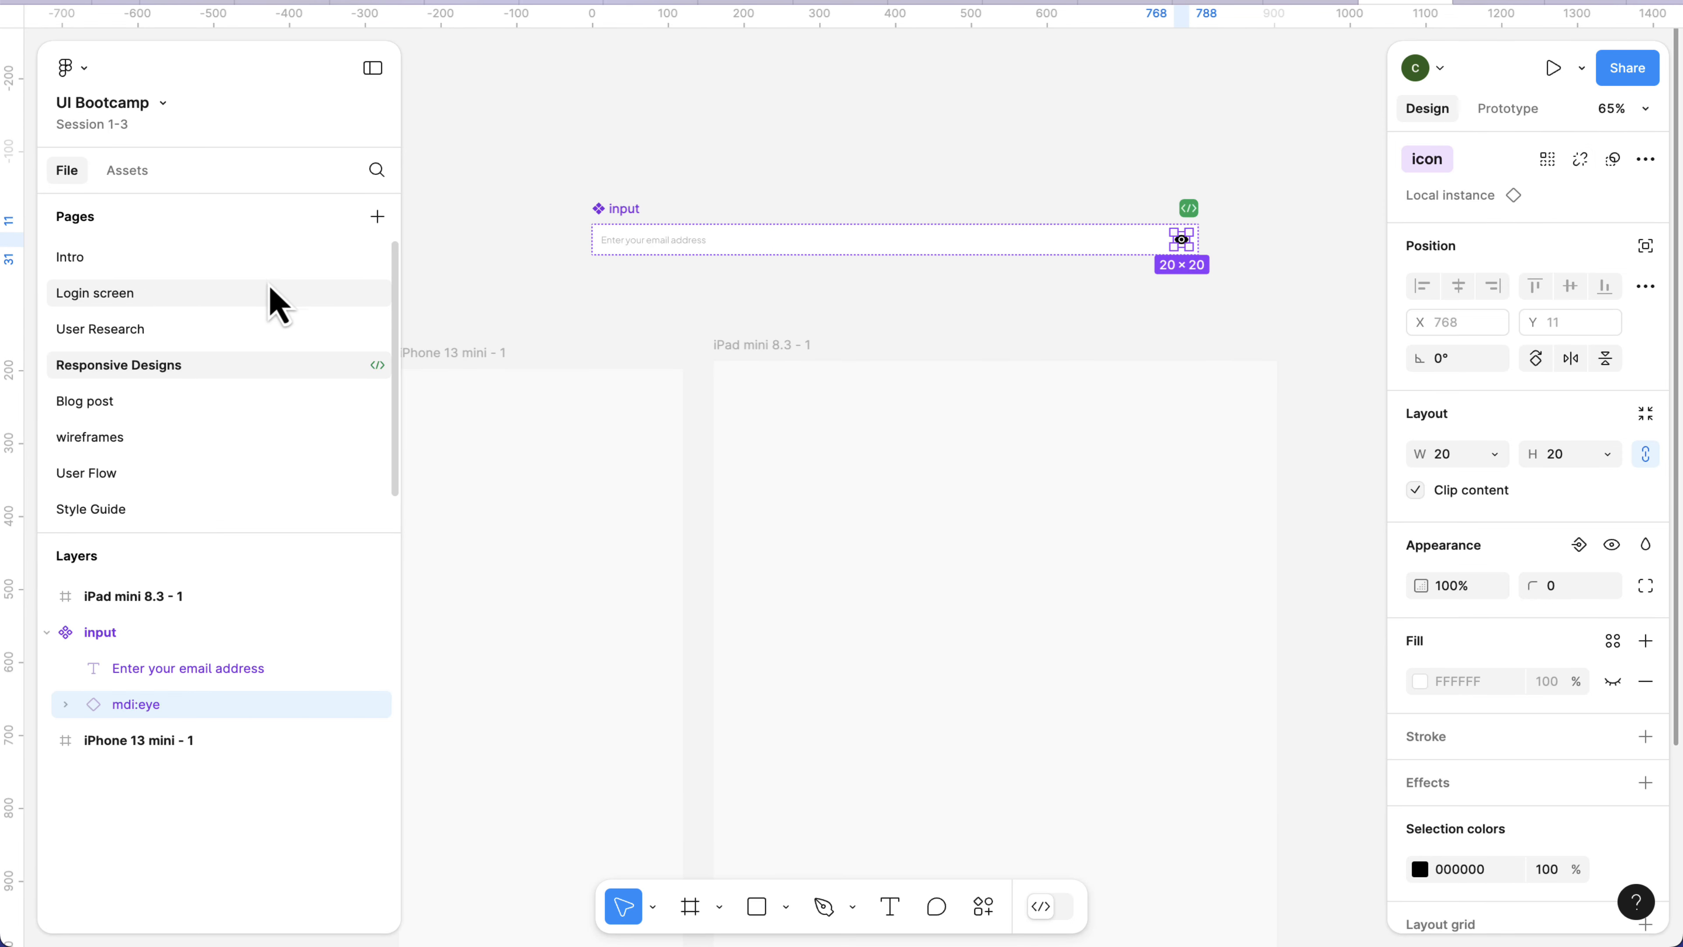
click(130, 179)
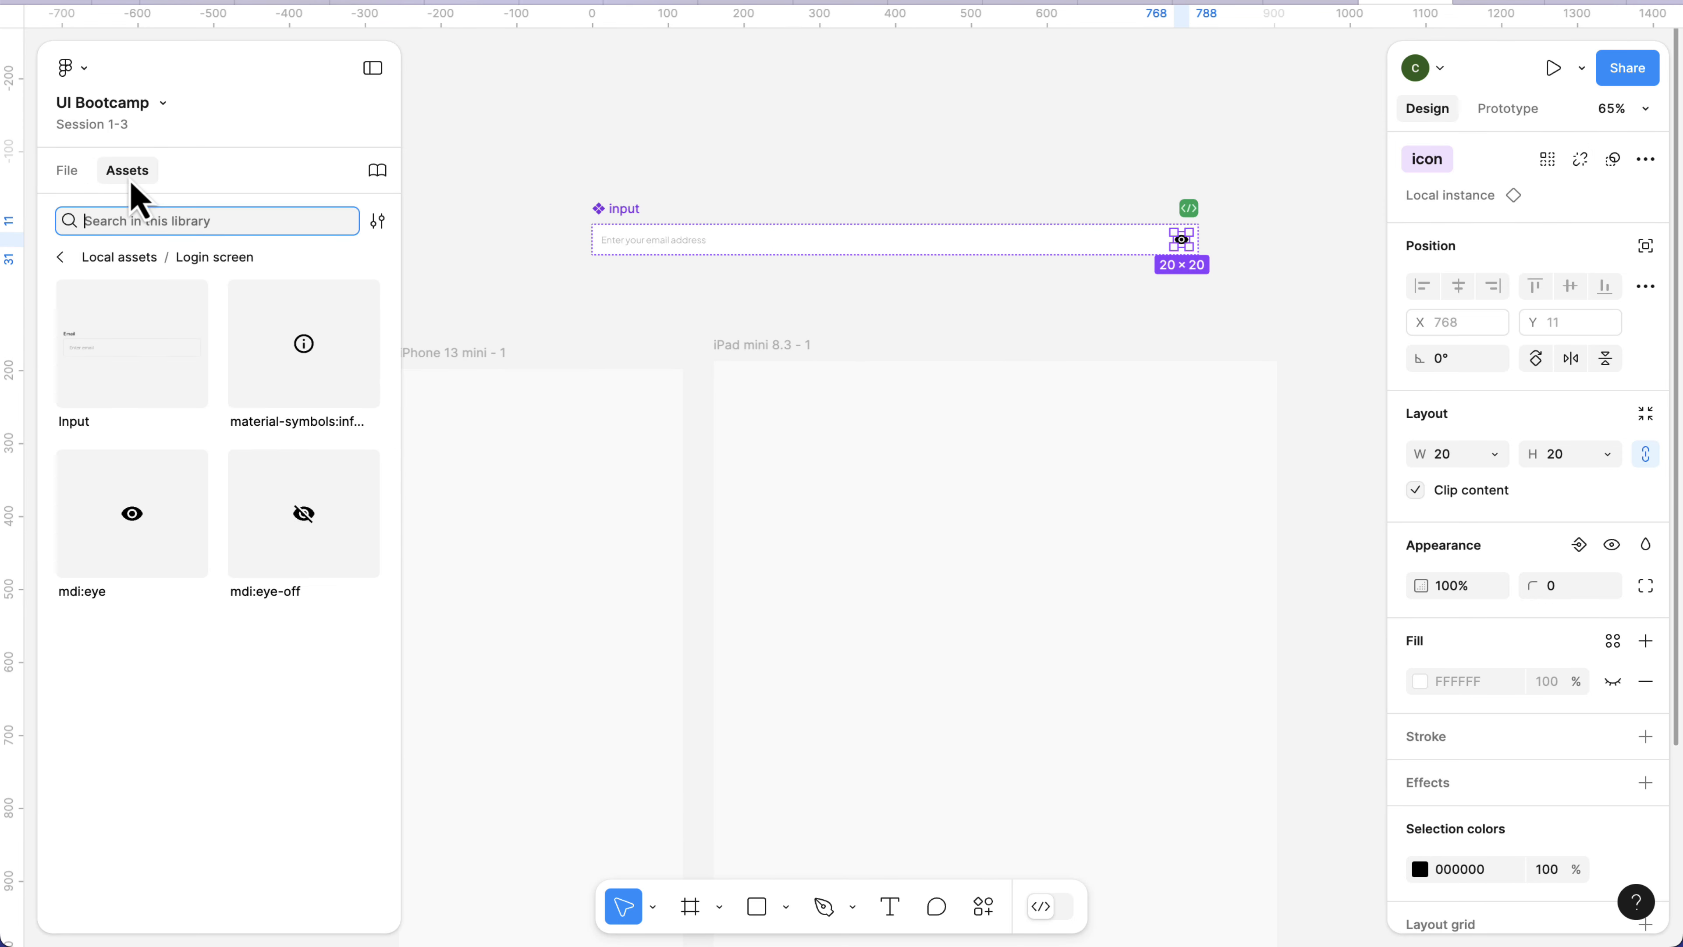
click(61, 258)
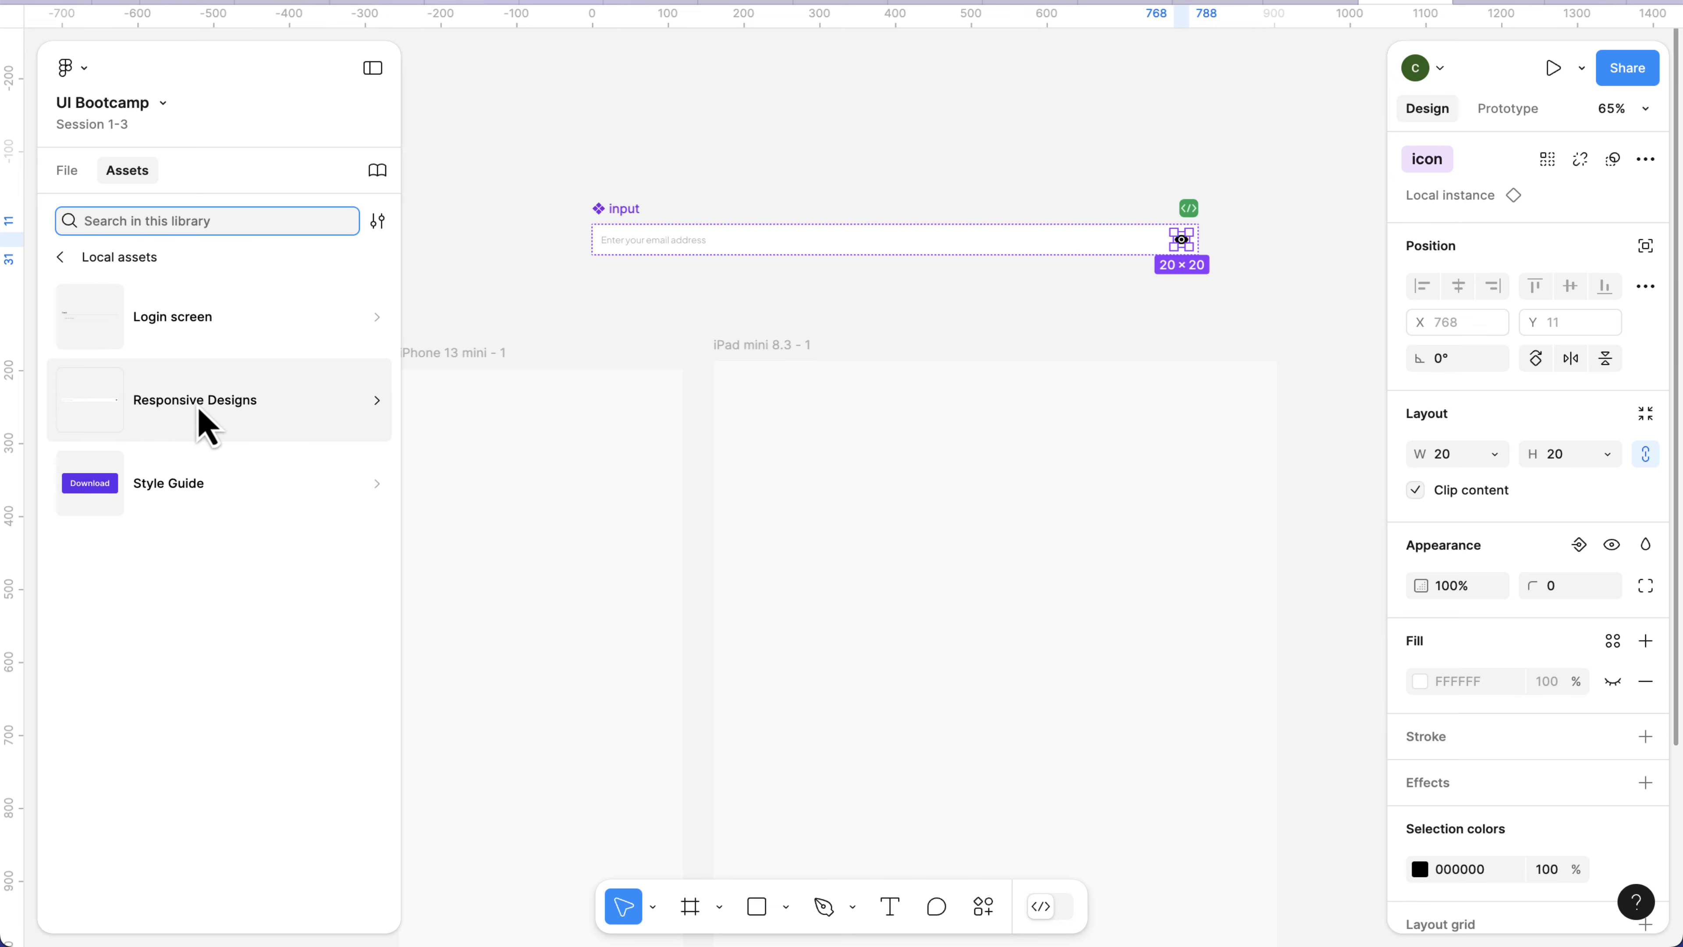
click(206, 408)
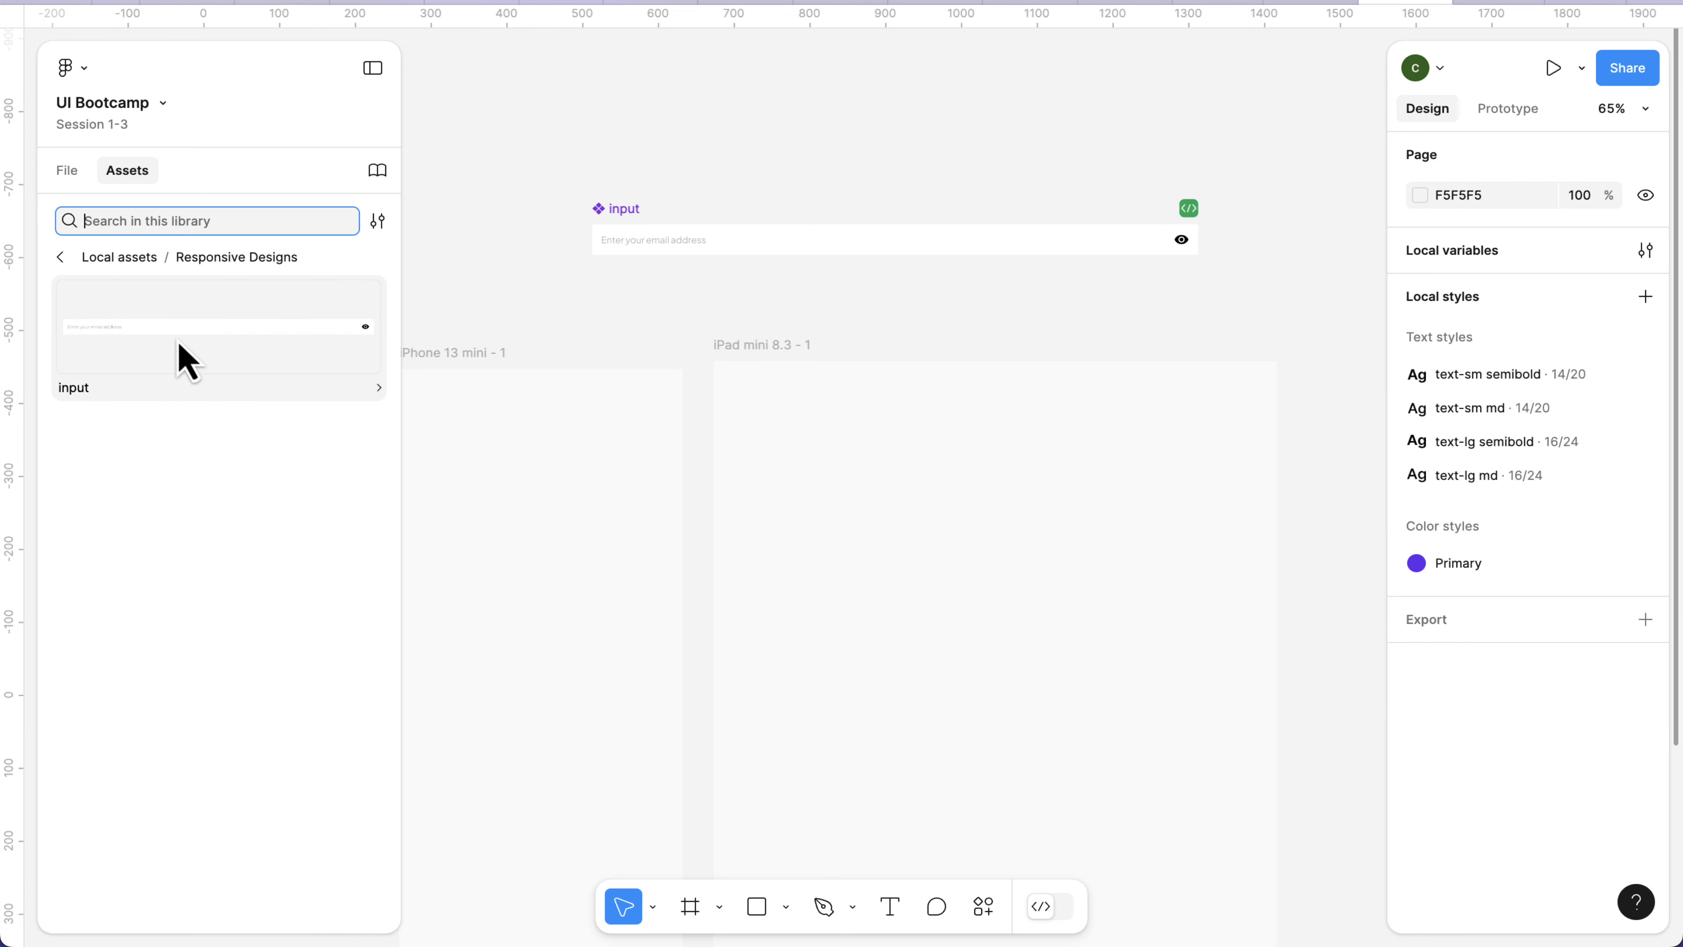
drag(179, 343, 921, 451)
scroll(1270, 440, up, 1)
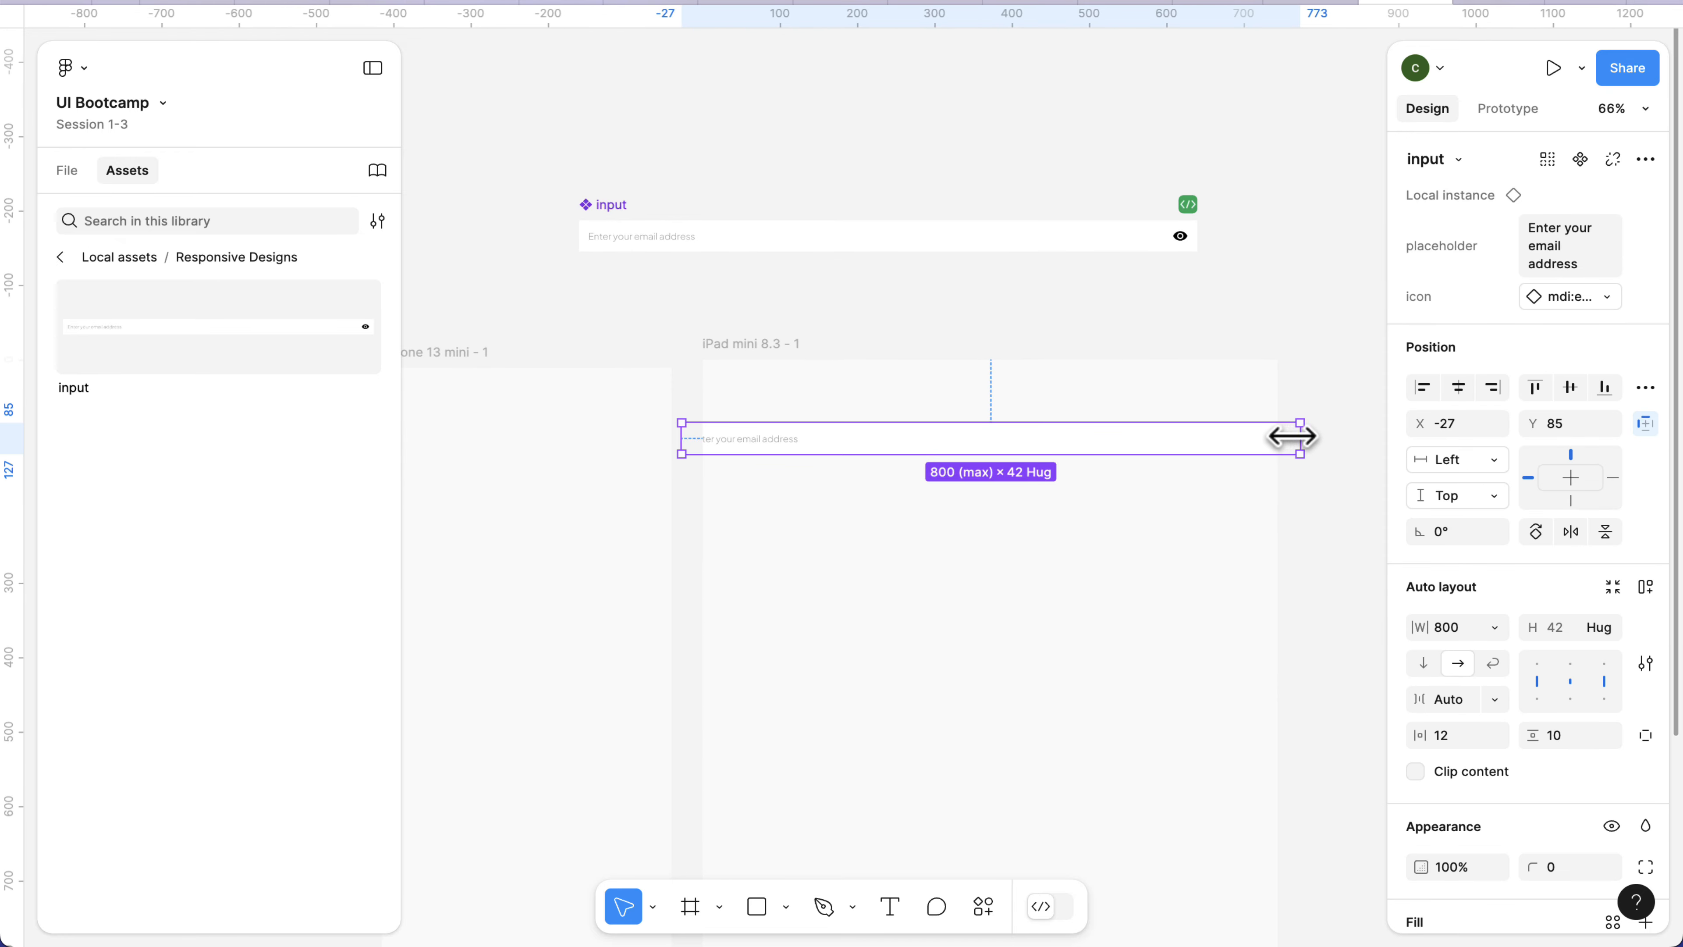
Narrow the input instance to about 524 wide and move it fully inside the iPad mini frame.
drag(1292, 436, 1086, 437)
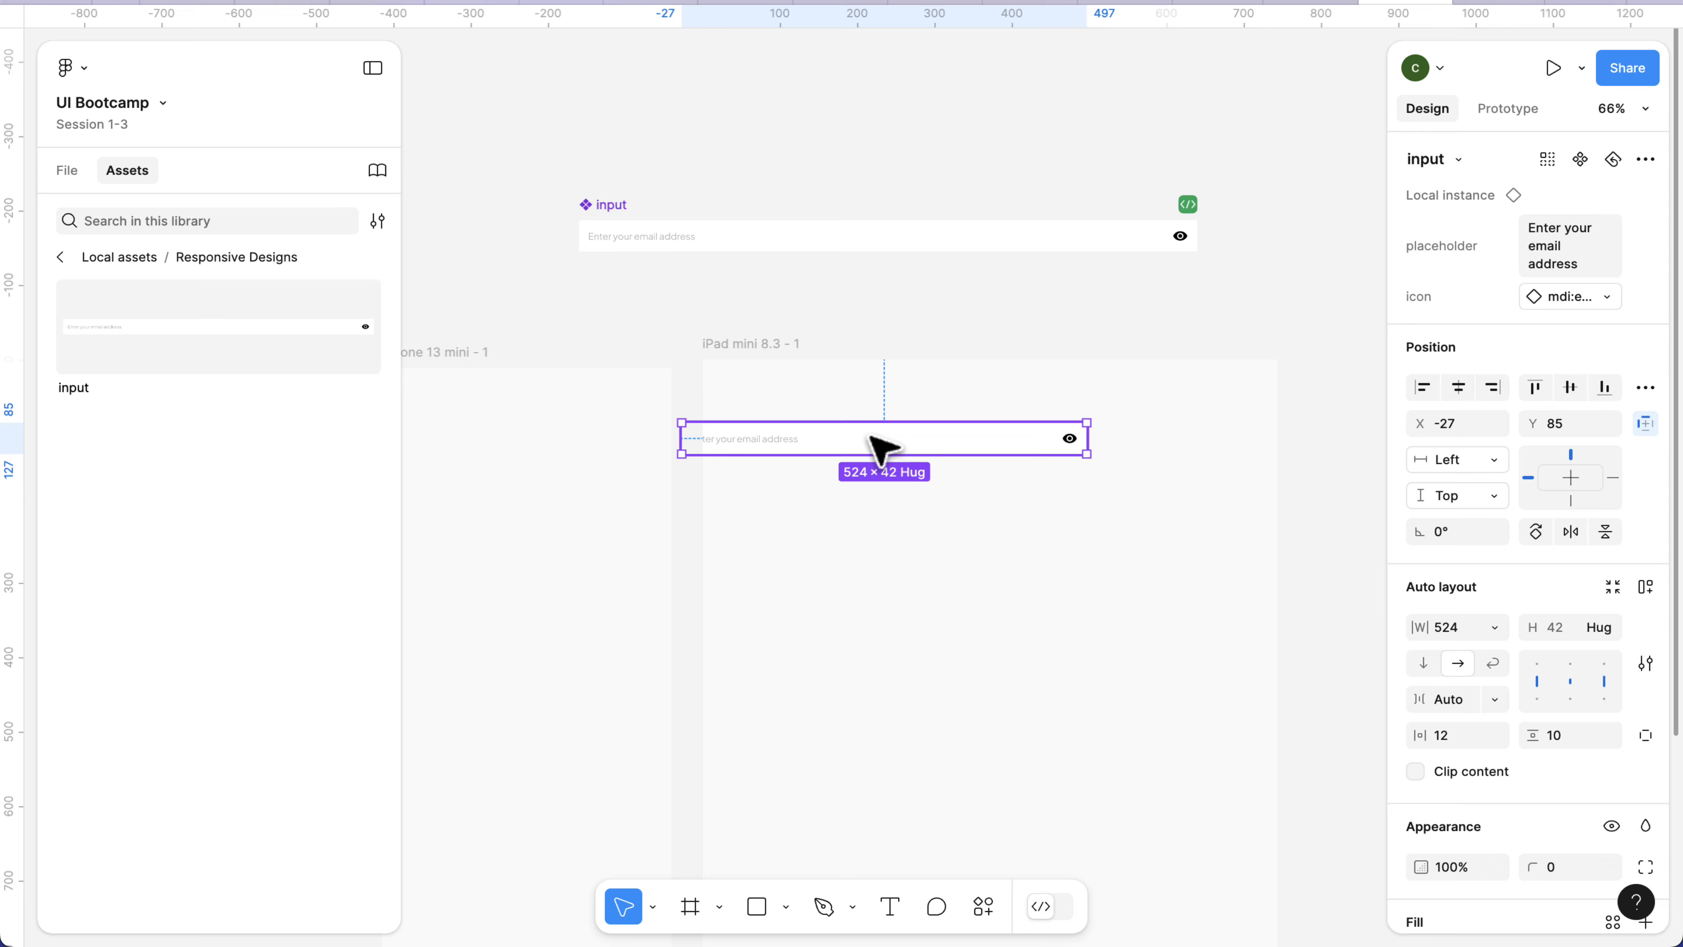
drag(882, 451, 948, 453)
scroll(936, 464, down, 2)
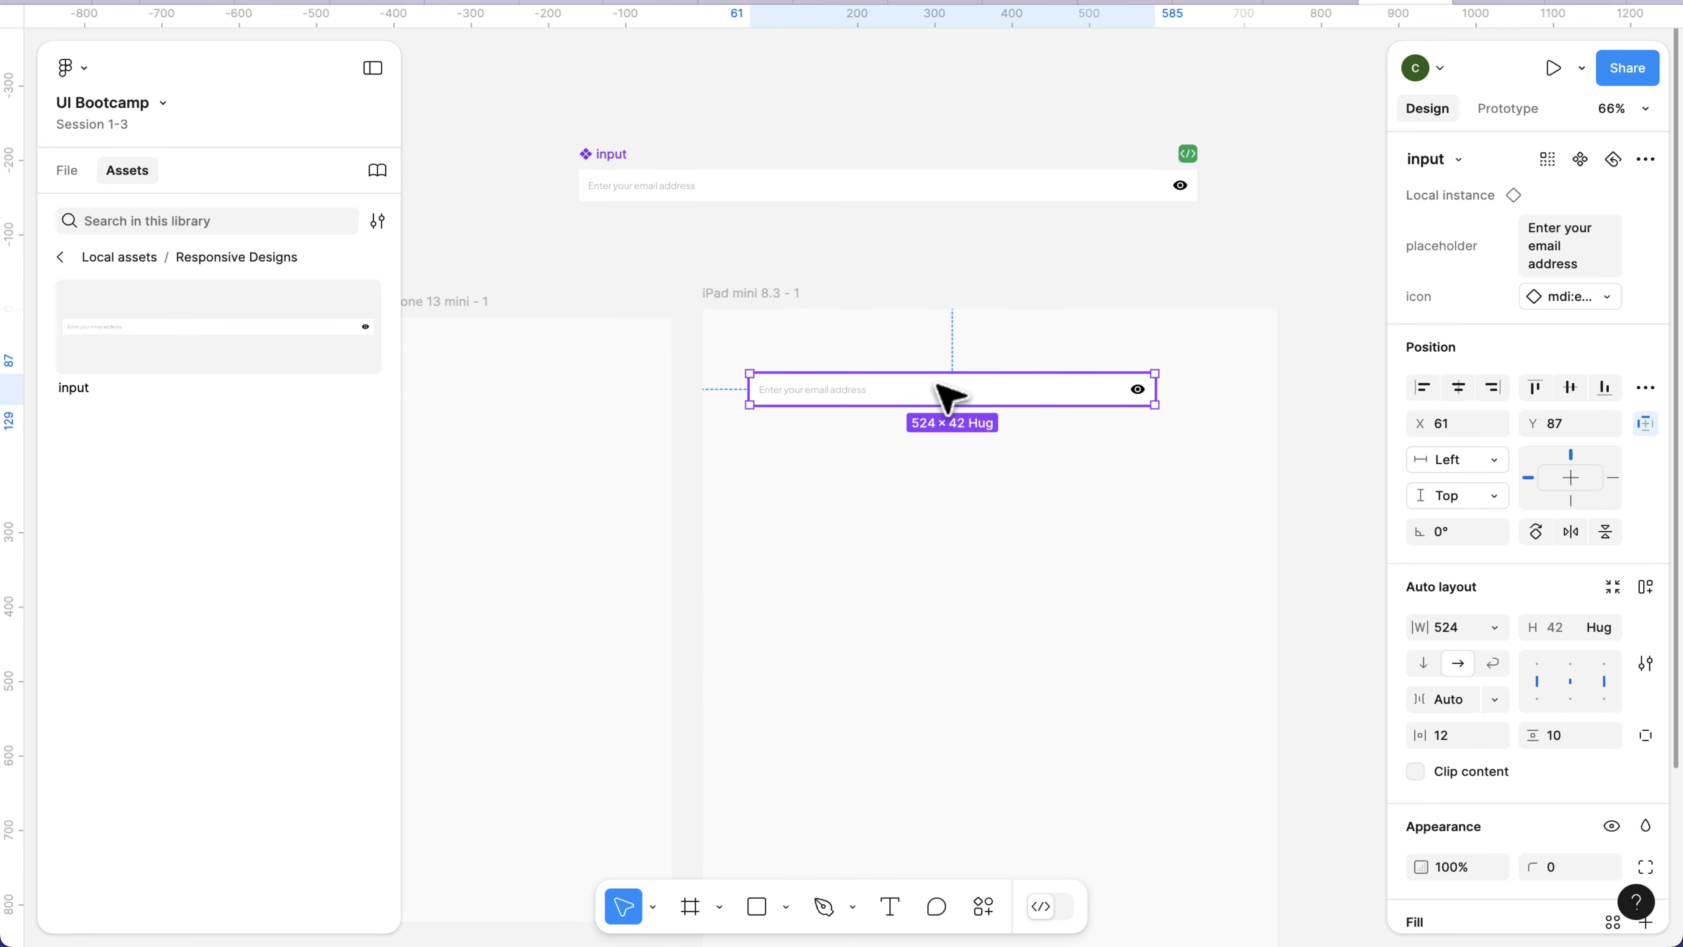
Move the input instance into the iPhone 13 mini frame and resize it to about 323 wide.
scroll(938, 388, left, 3)
drag(964, 388, 642, 392)
drag(914, 391, 744, 395)
scroll(641, 392, up, 6)
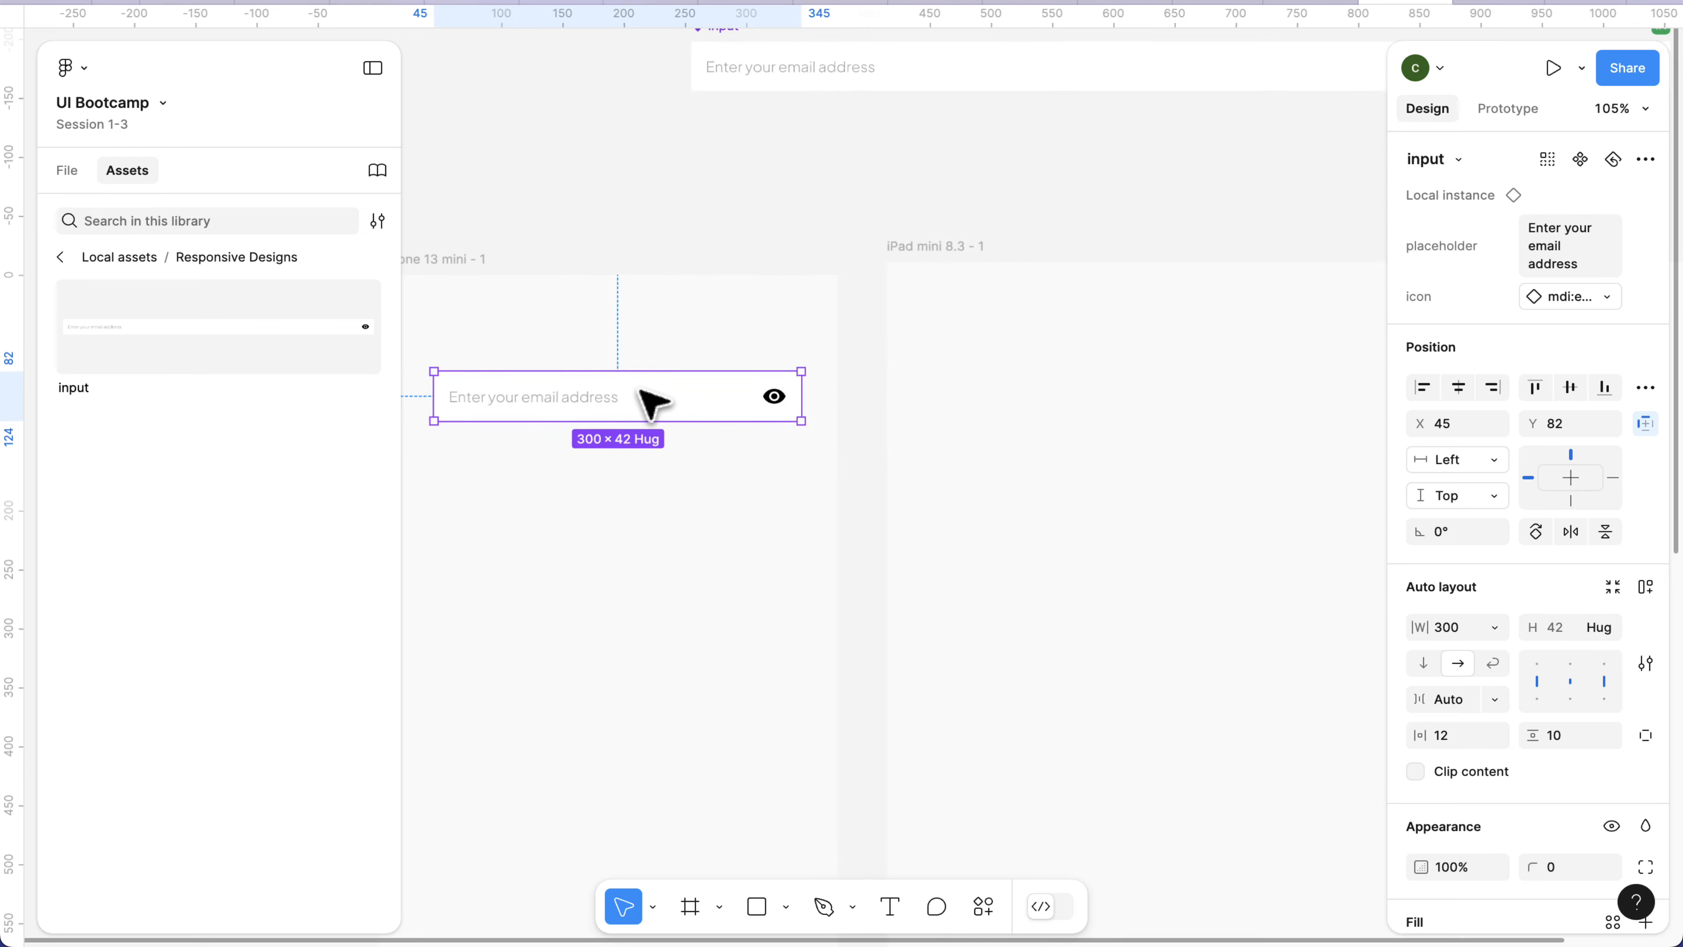
scroll(780, 482, down, 3)
scroll(819, 495, left, 4)
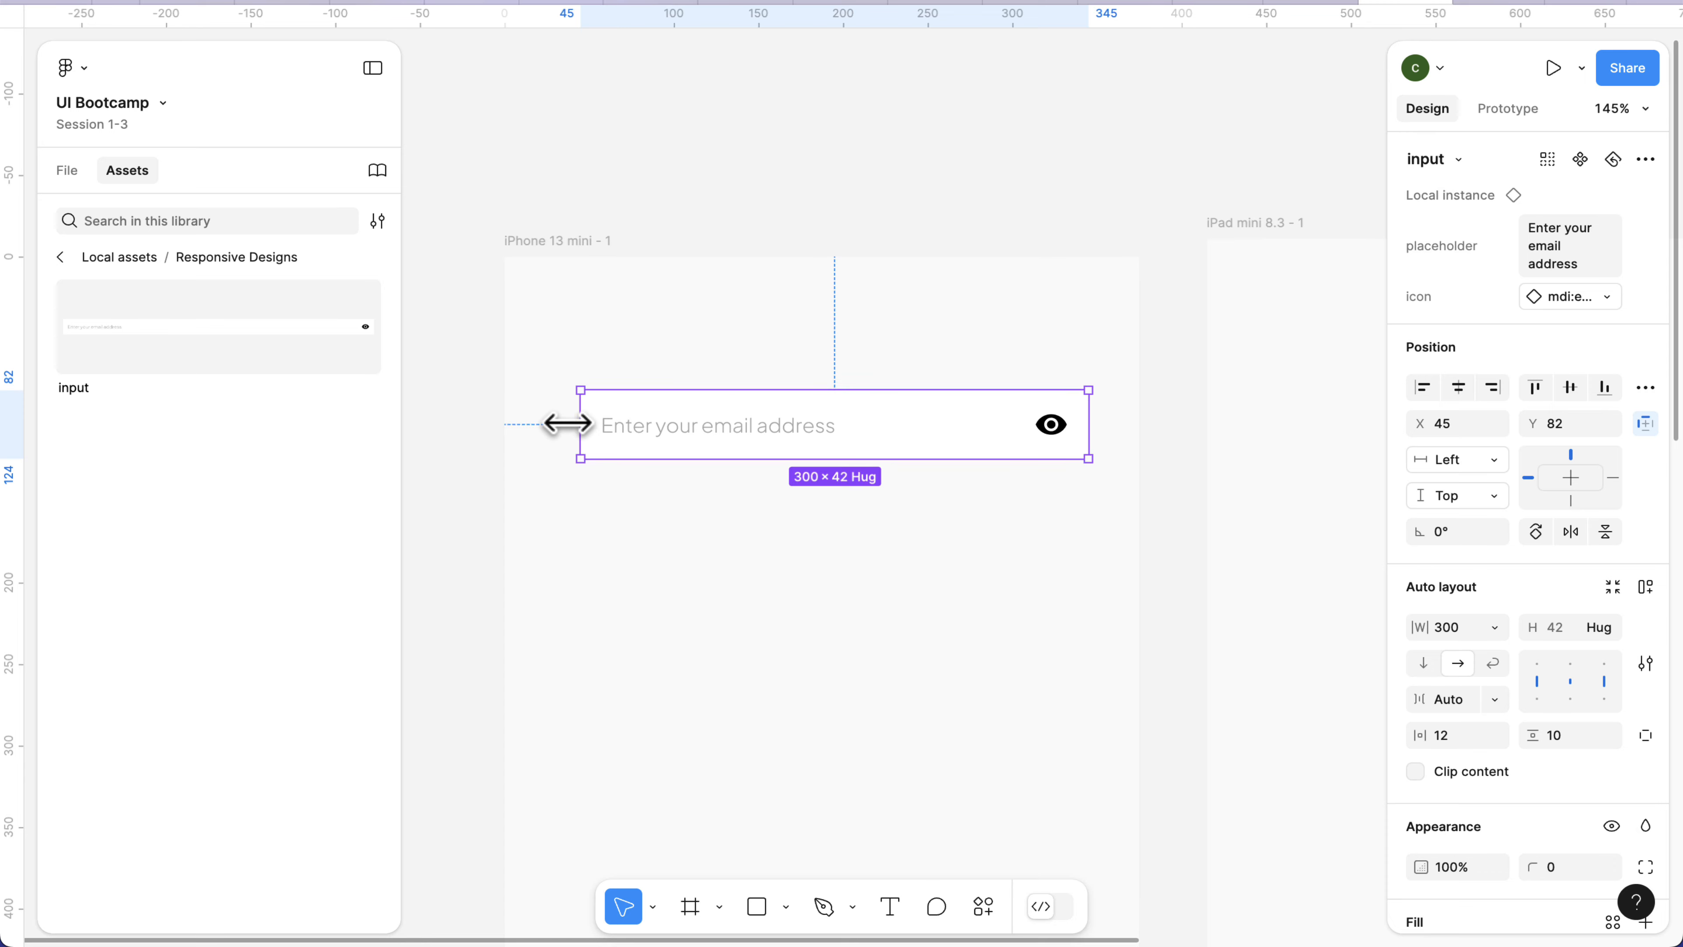
drag(566, 424, 542, 425)
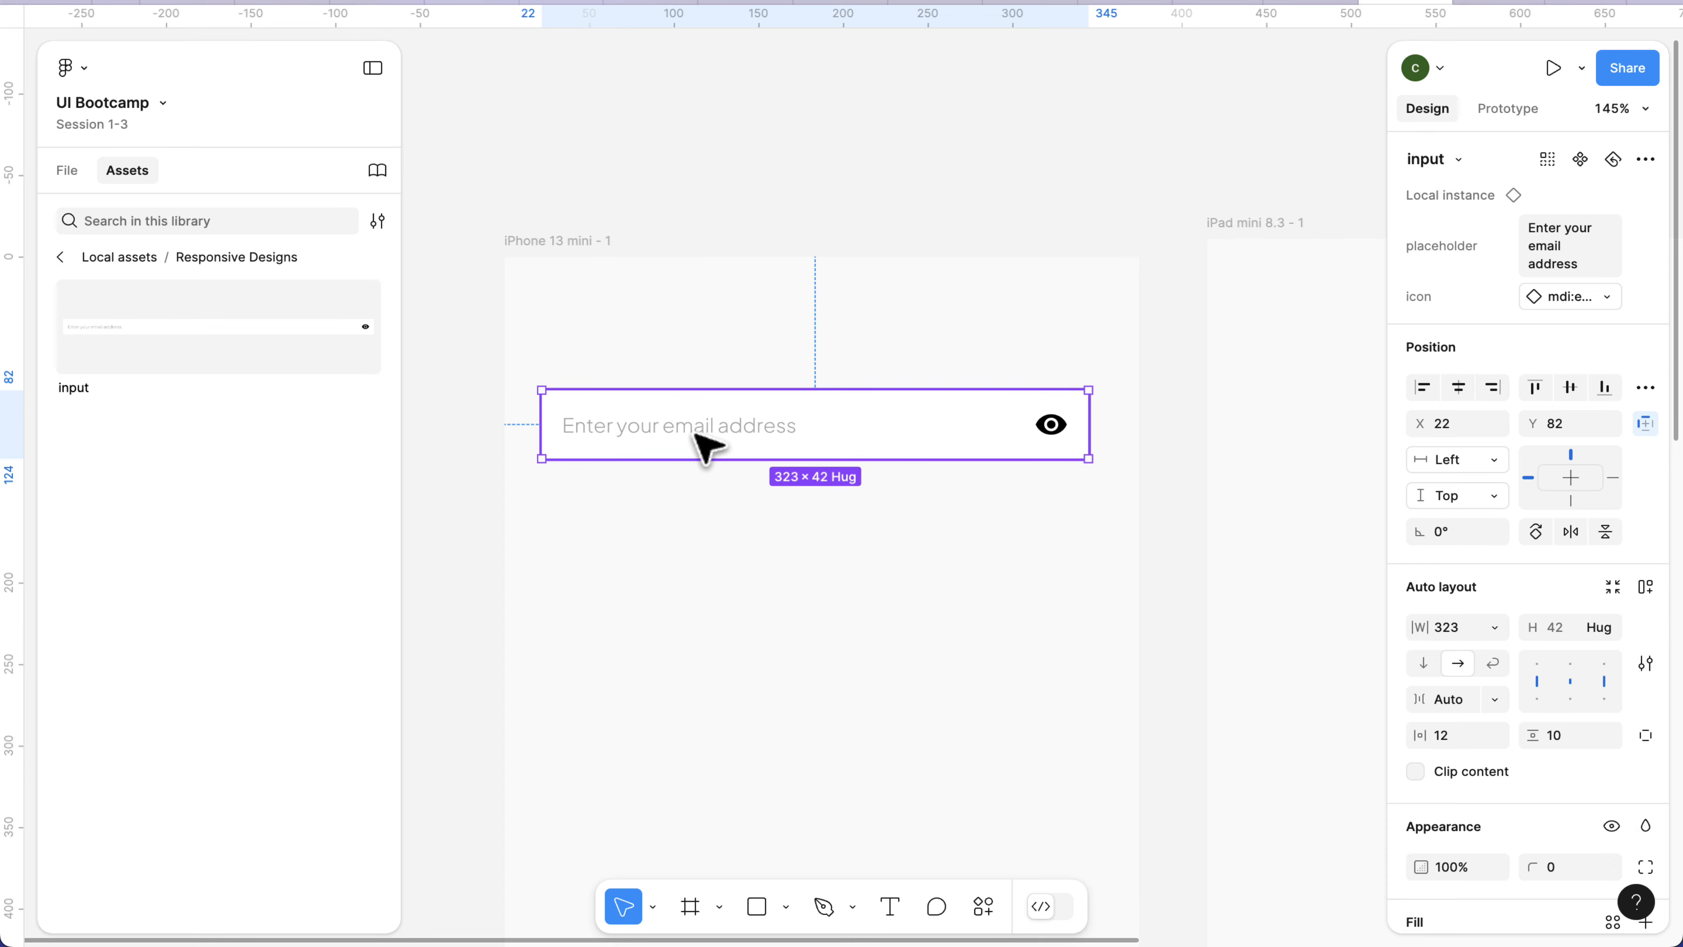
Try stretching the input instance to about 55 high, and move it out of the iPhone 13 mini frame to above it.
mouse_move(707, 390)
mouse_down()
mouse_move(708, 312)
mouse_move(710, 372)
mouse_up()
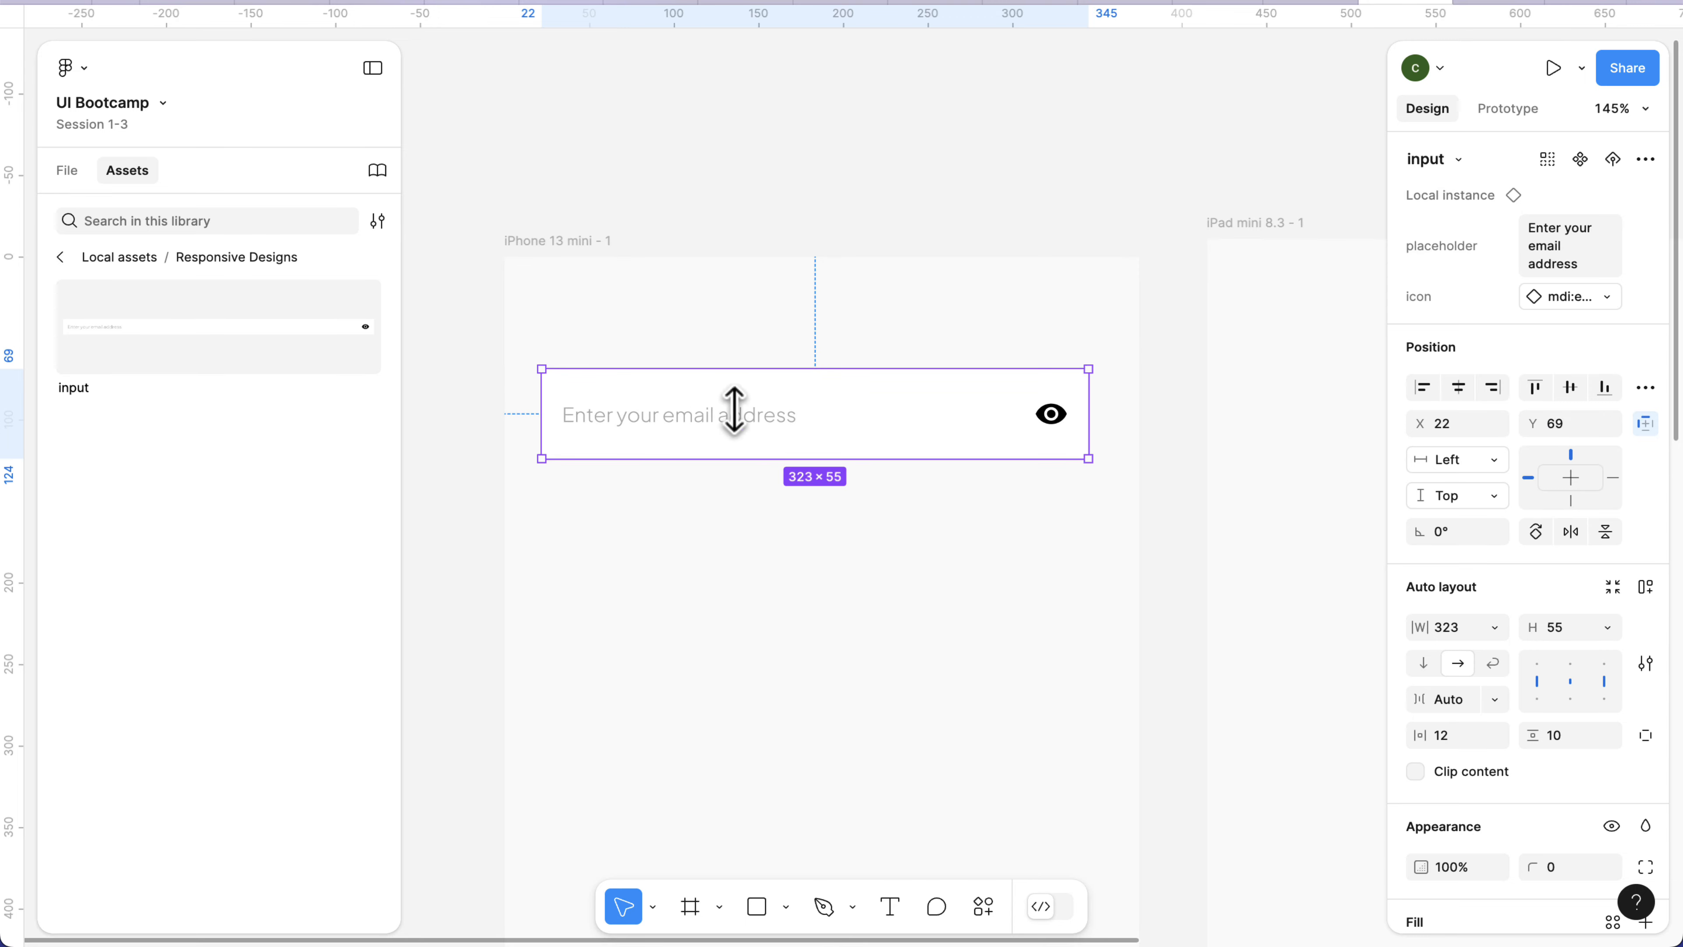
scroll(767, 451, down, 4)
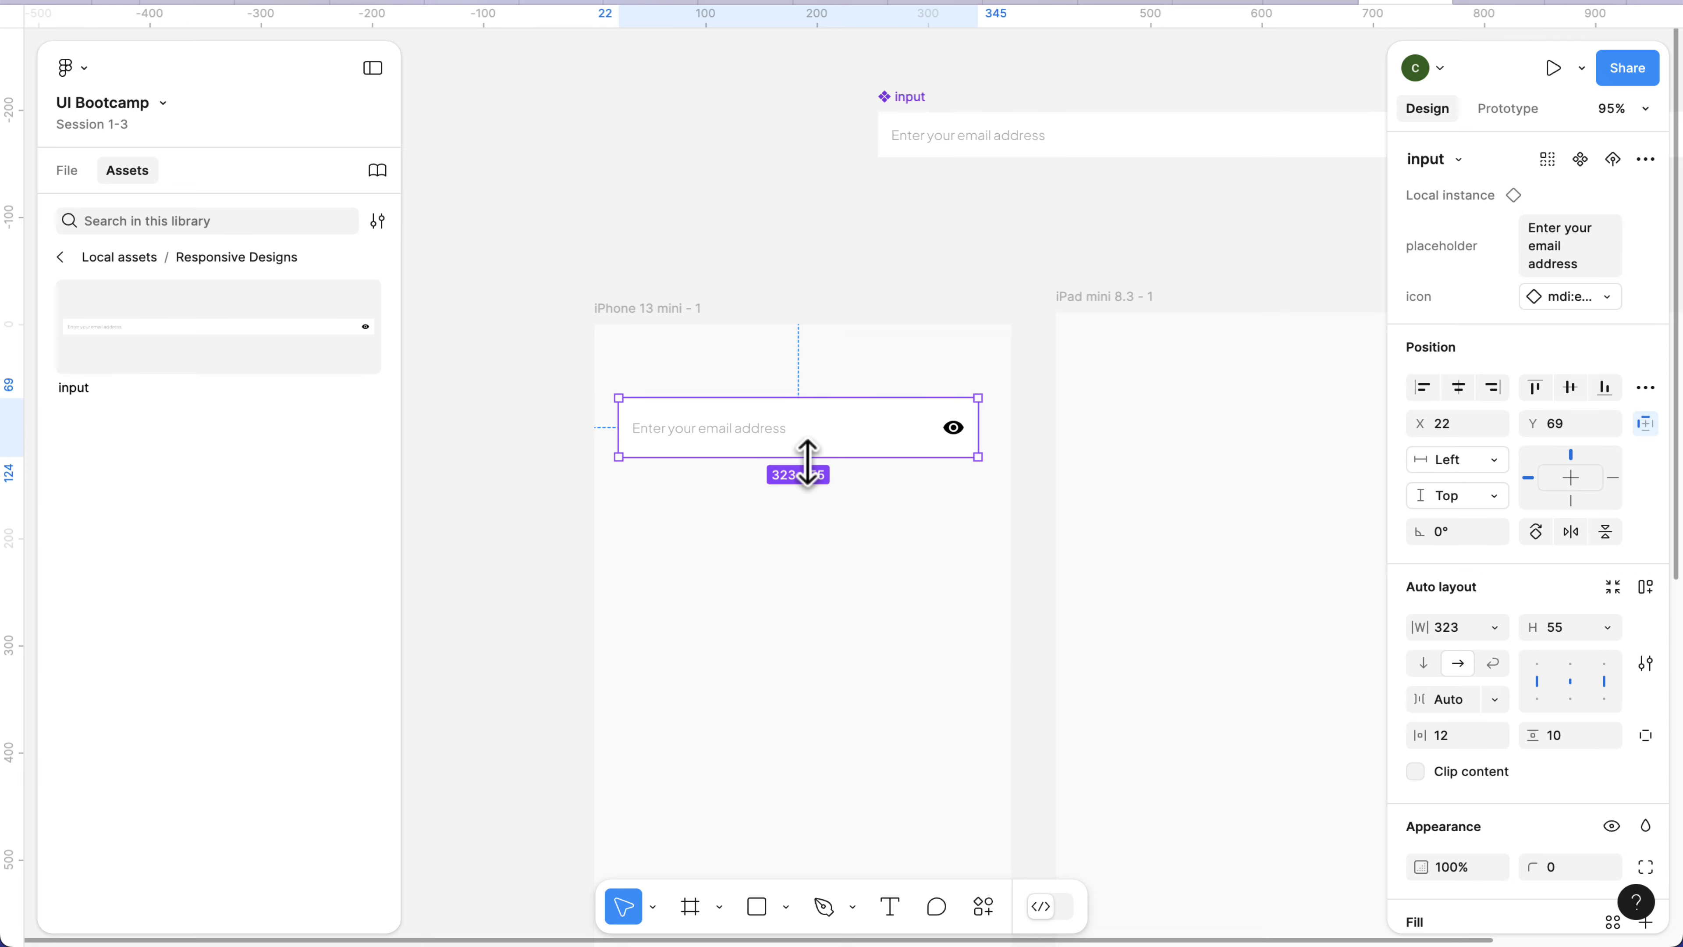
drag(807, 458, 772, 149)
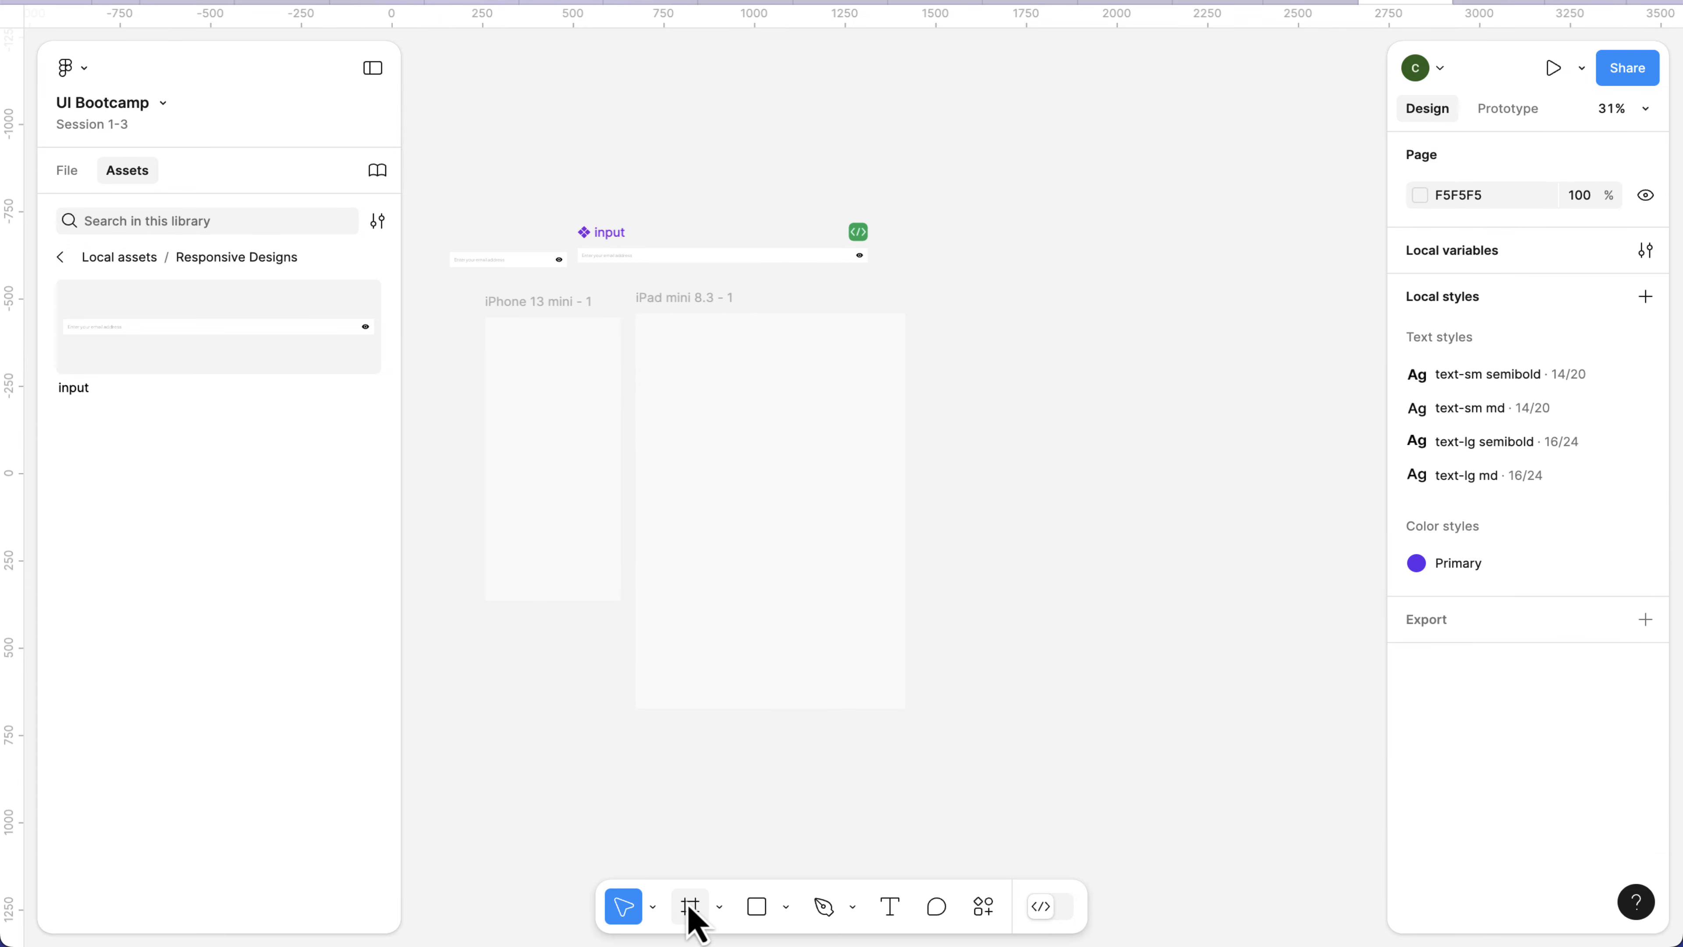
Add a MacBook Pro 14" desktop frame beside the iPad mini frame.
click(697, 921)
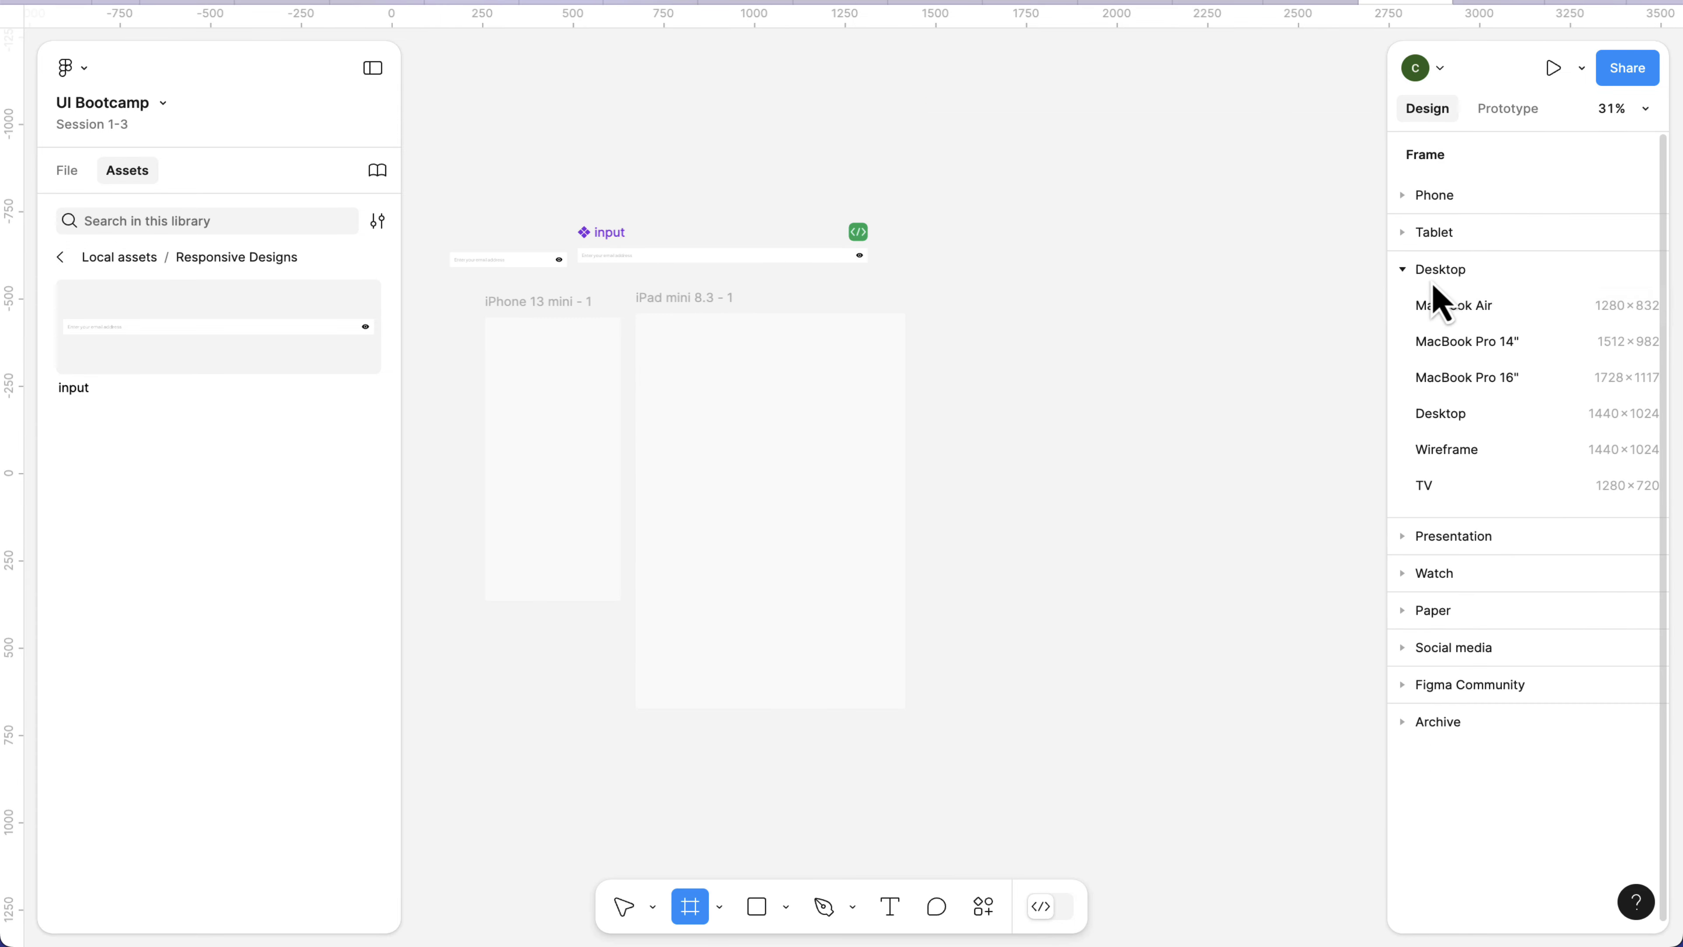
click(1453, 341)
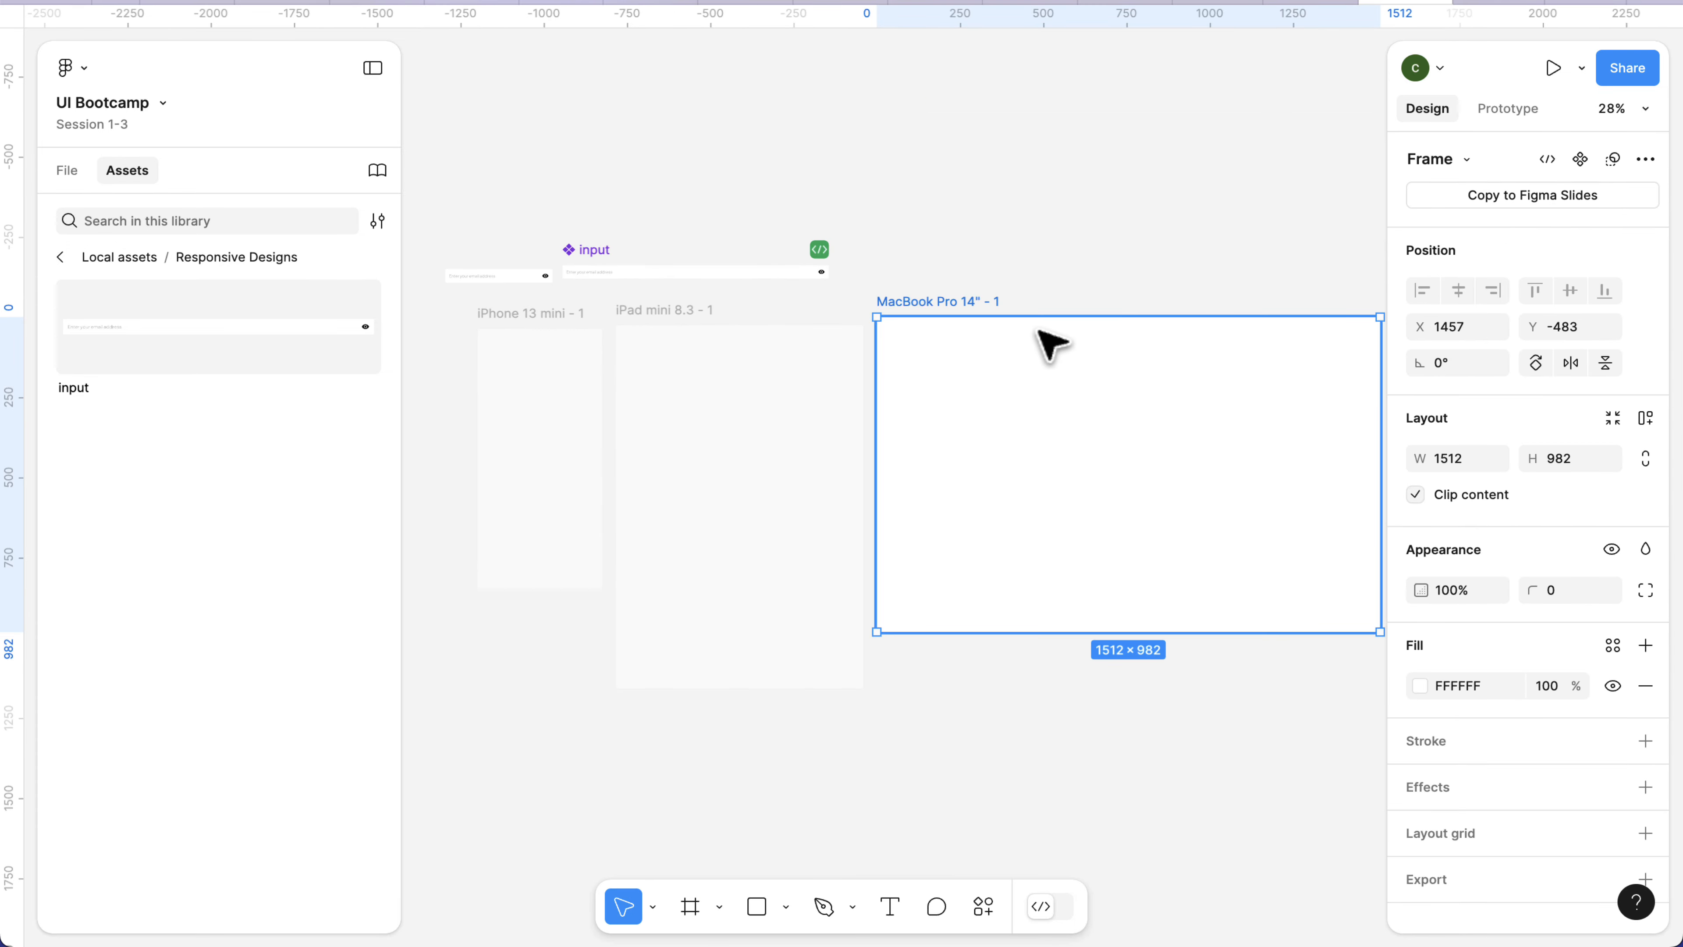
click(1024, 301)
key(shift+1)
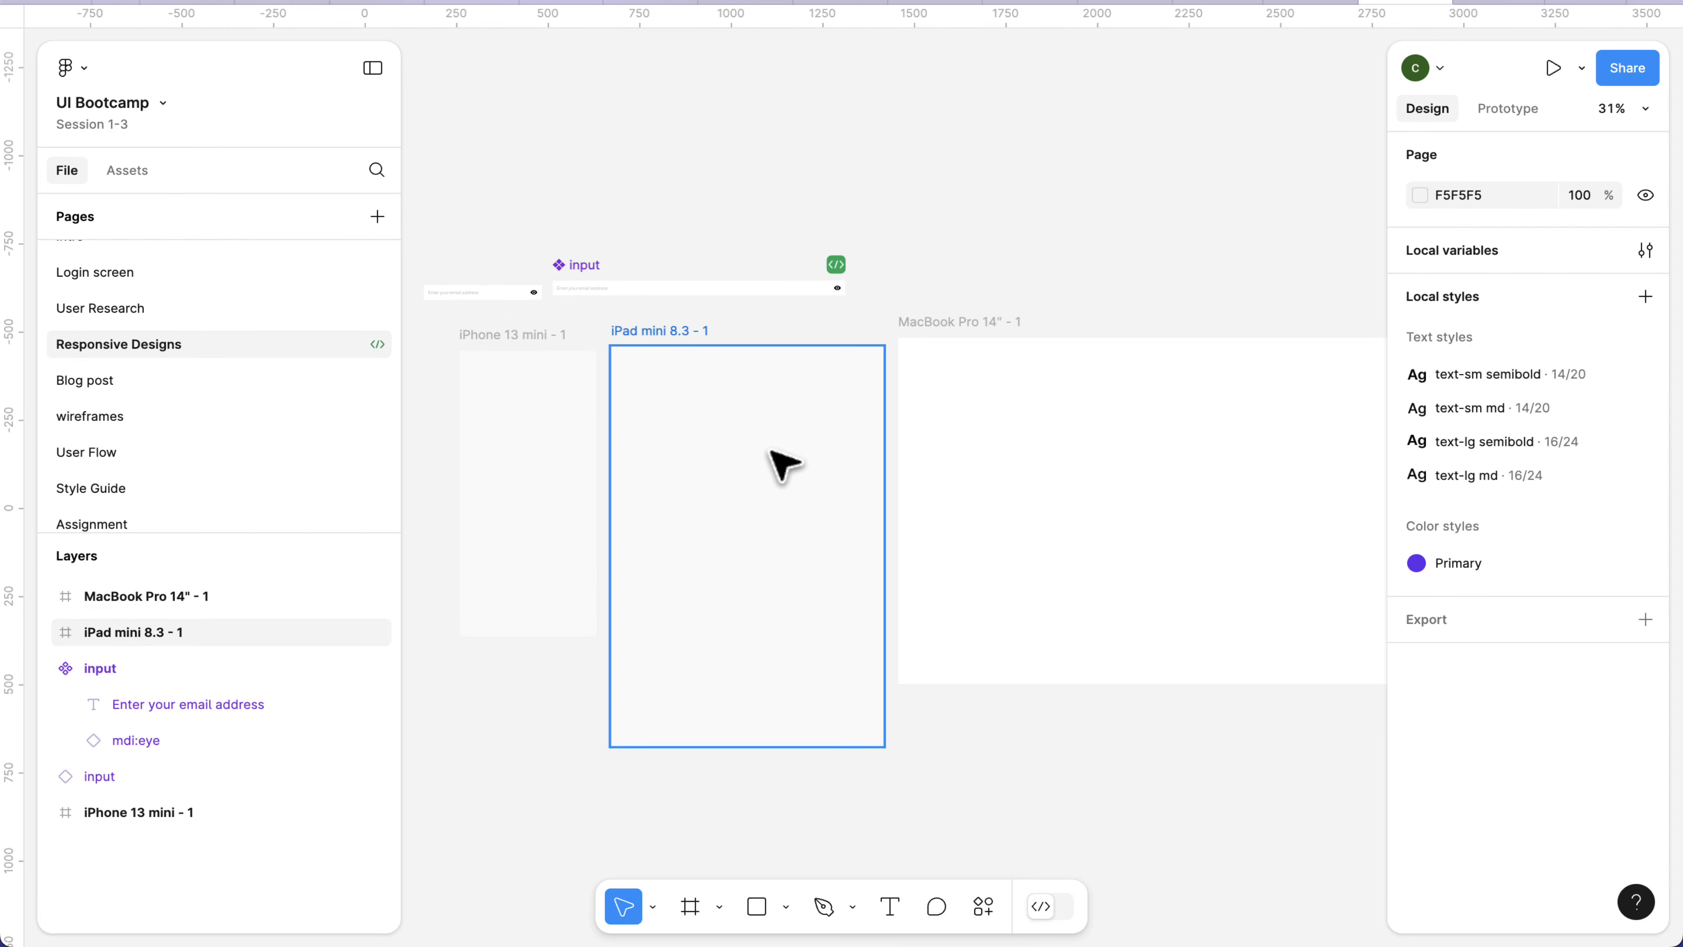
Draw a card rectangle about 306 by 193 inside the iPhone 13 mini frame.
scroll(981, 437, left, 2)
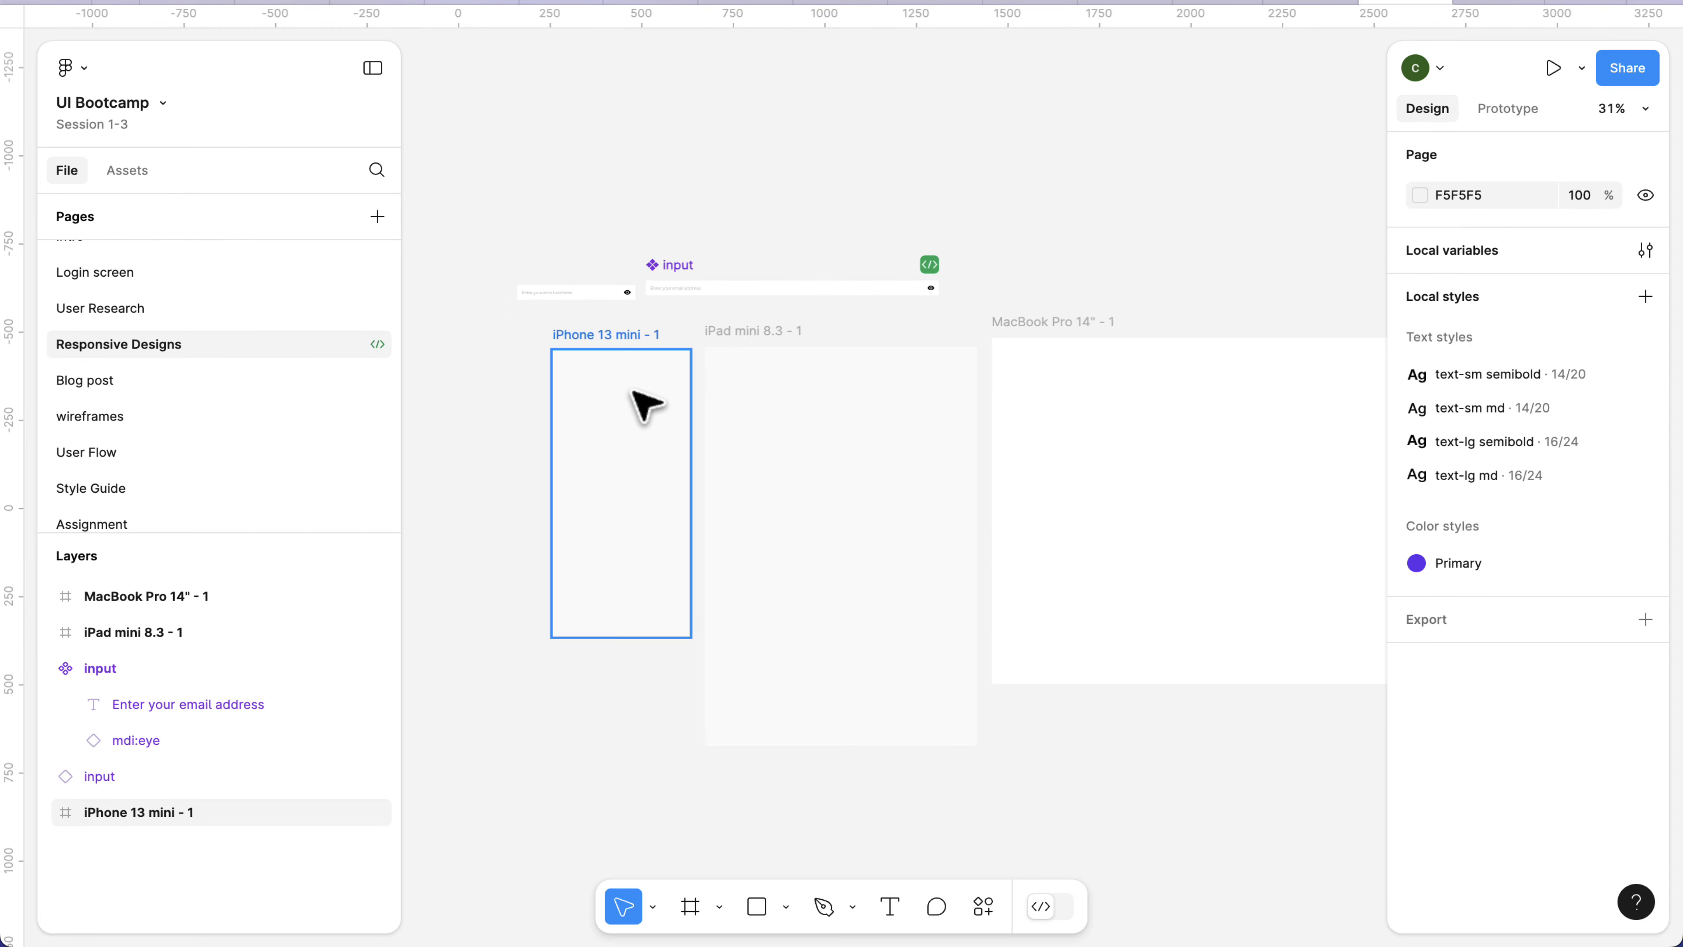
scroll(631, 406, up, 2)
scroll(623, 401, up, 4)
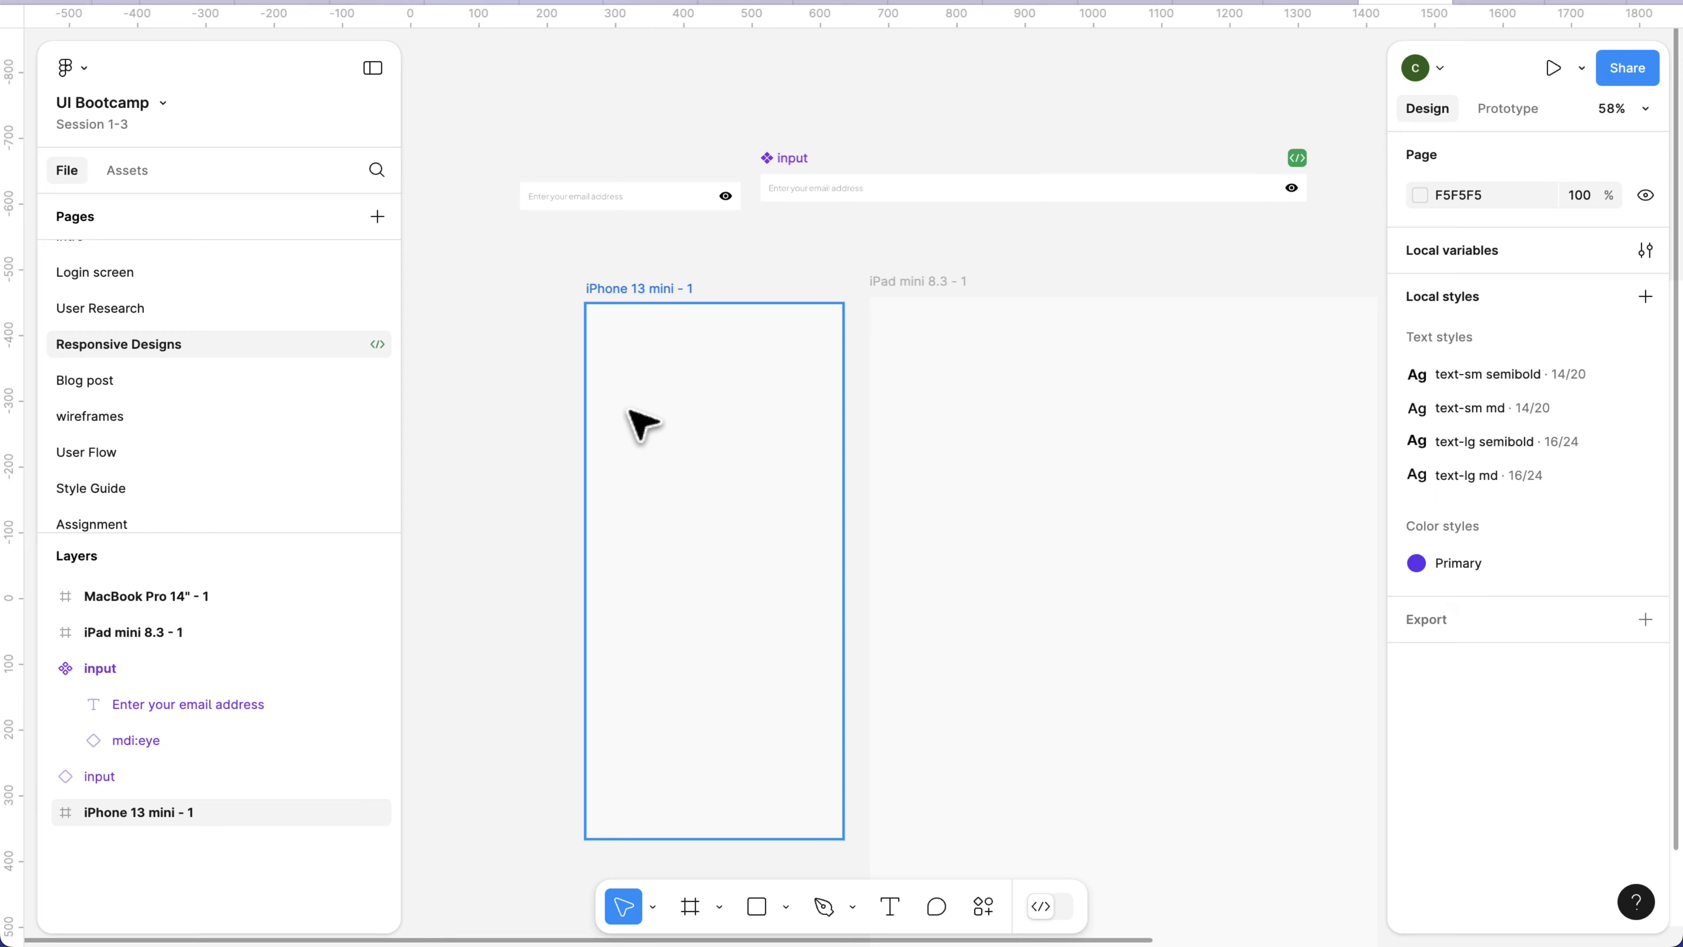
key(r)
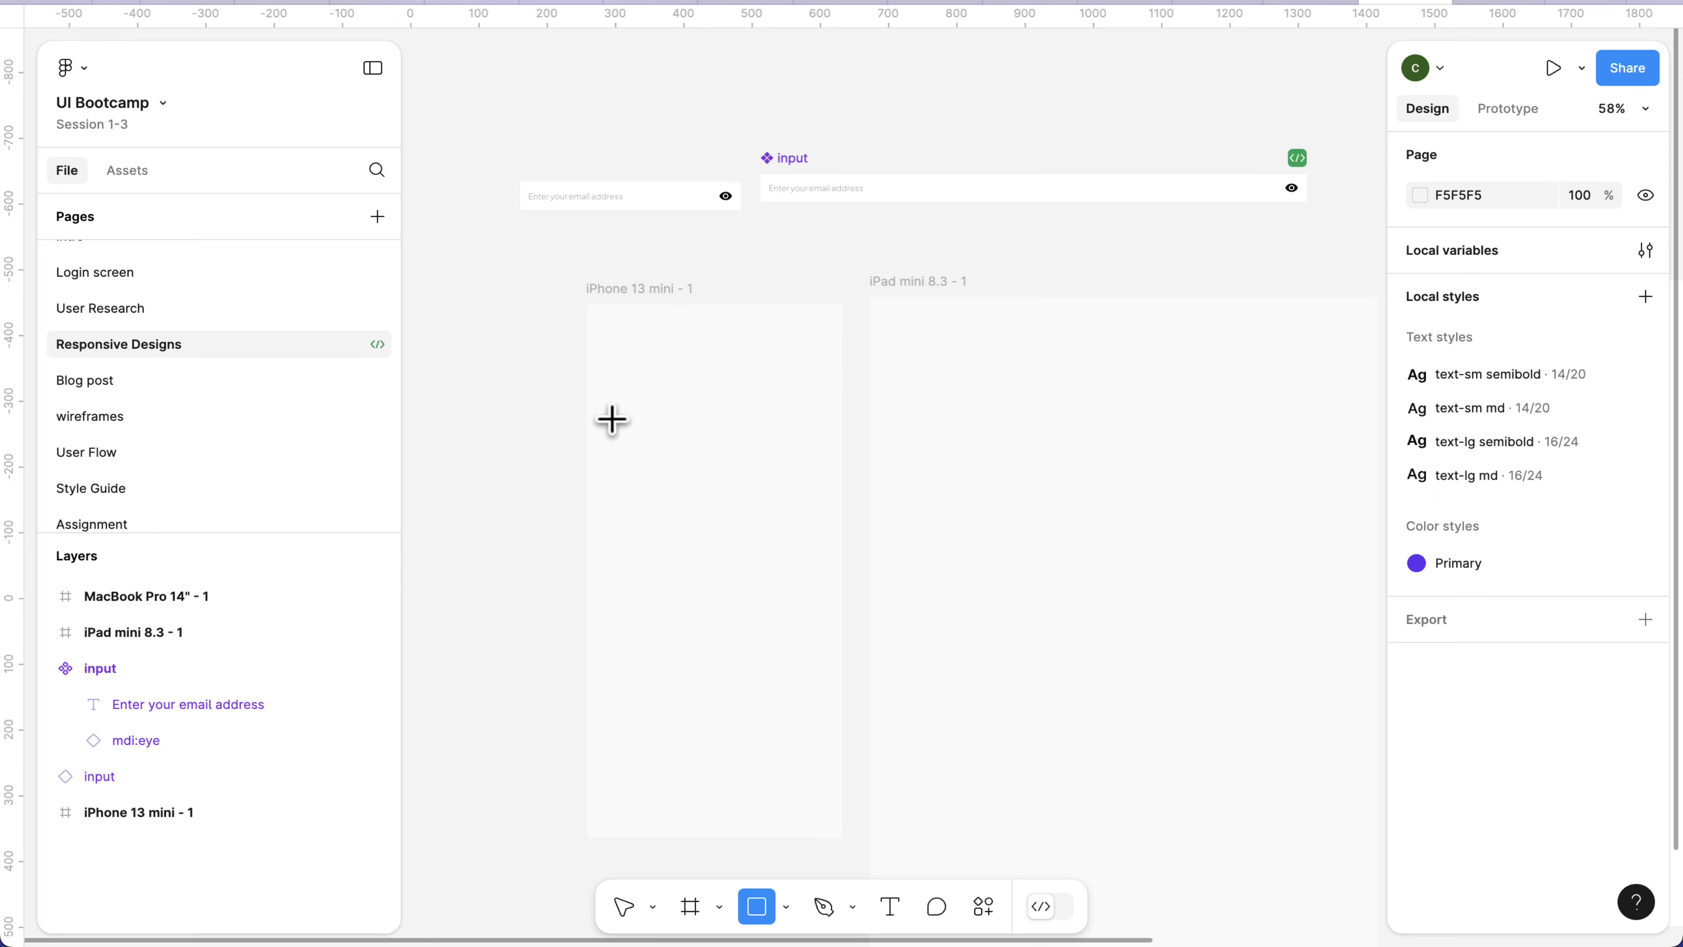
drag(613, 419, 819, 549)
scroll(688, 485, up, 3)
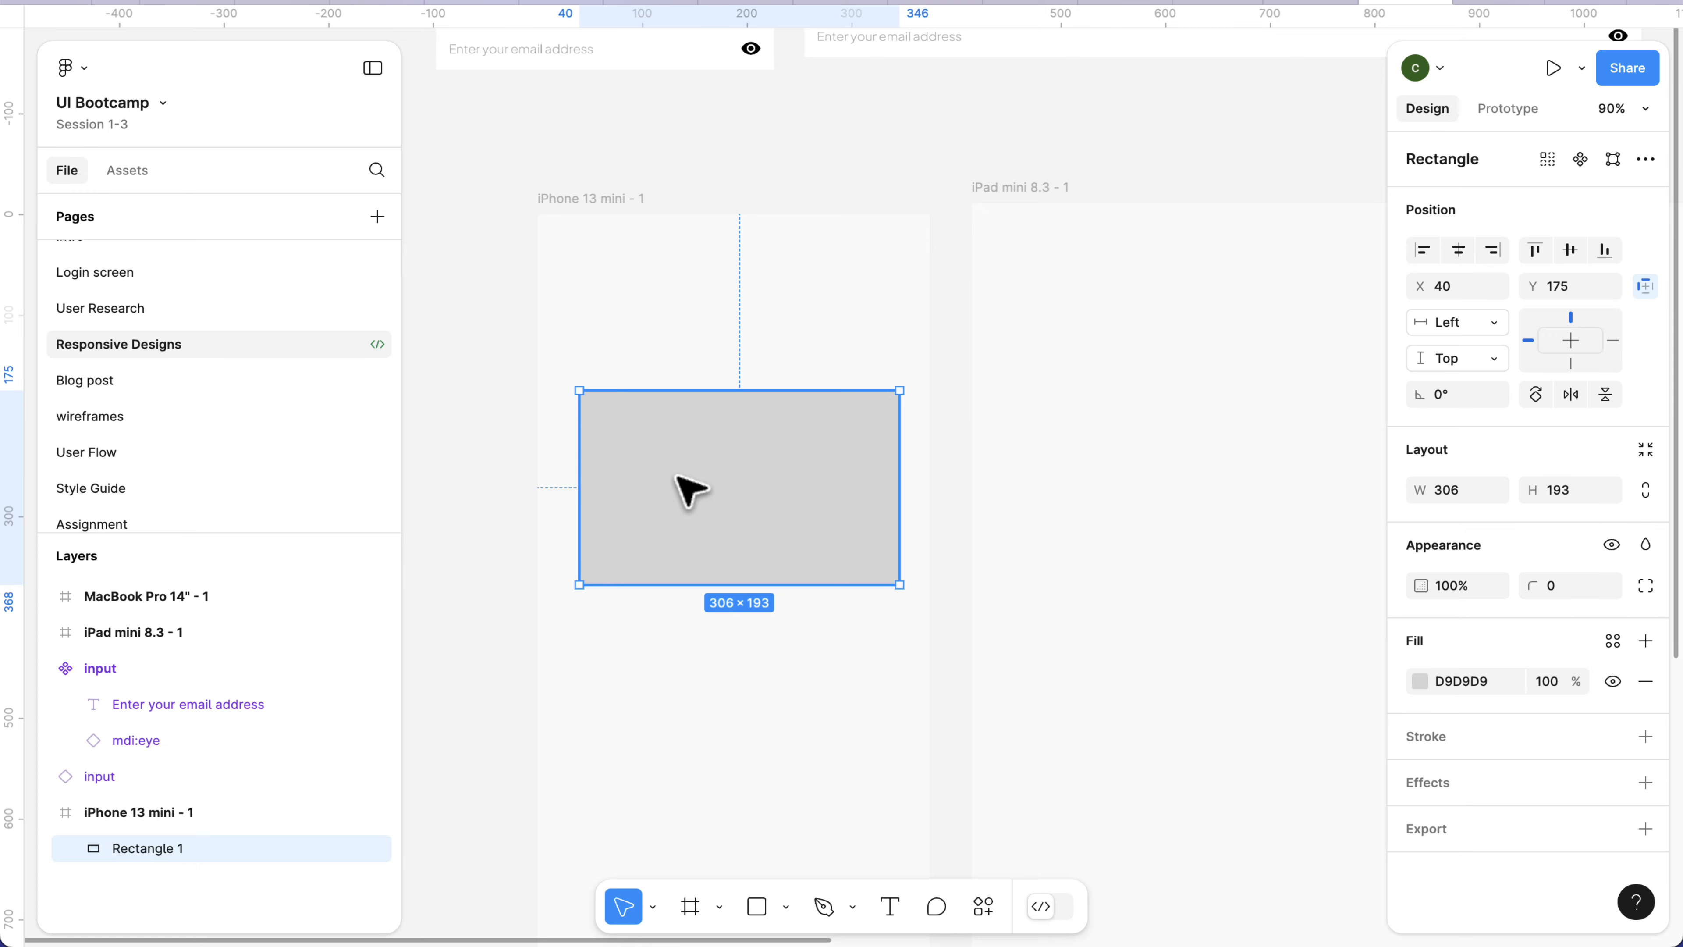
Move the rectangle to about X 28, Y 177 and widen it to about 318.
drag(689, 489, 677, 492)
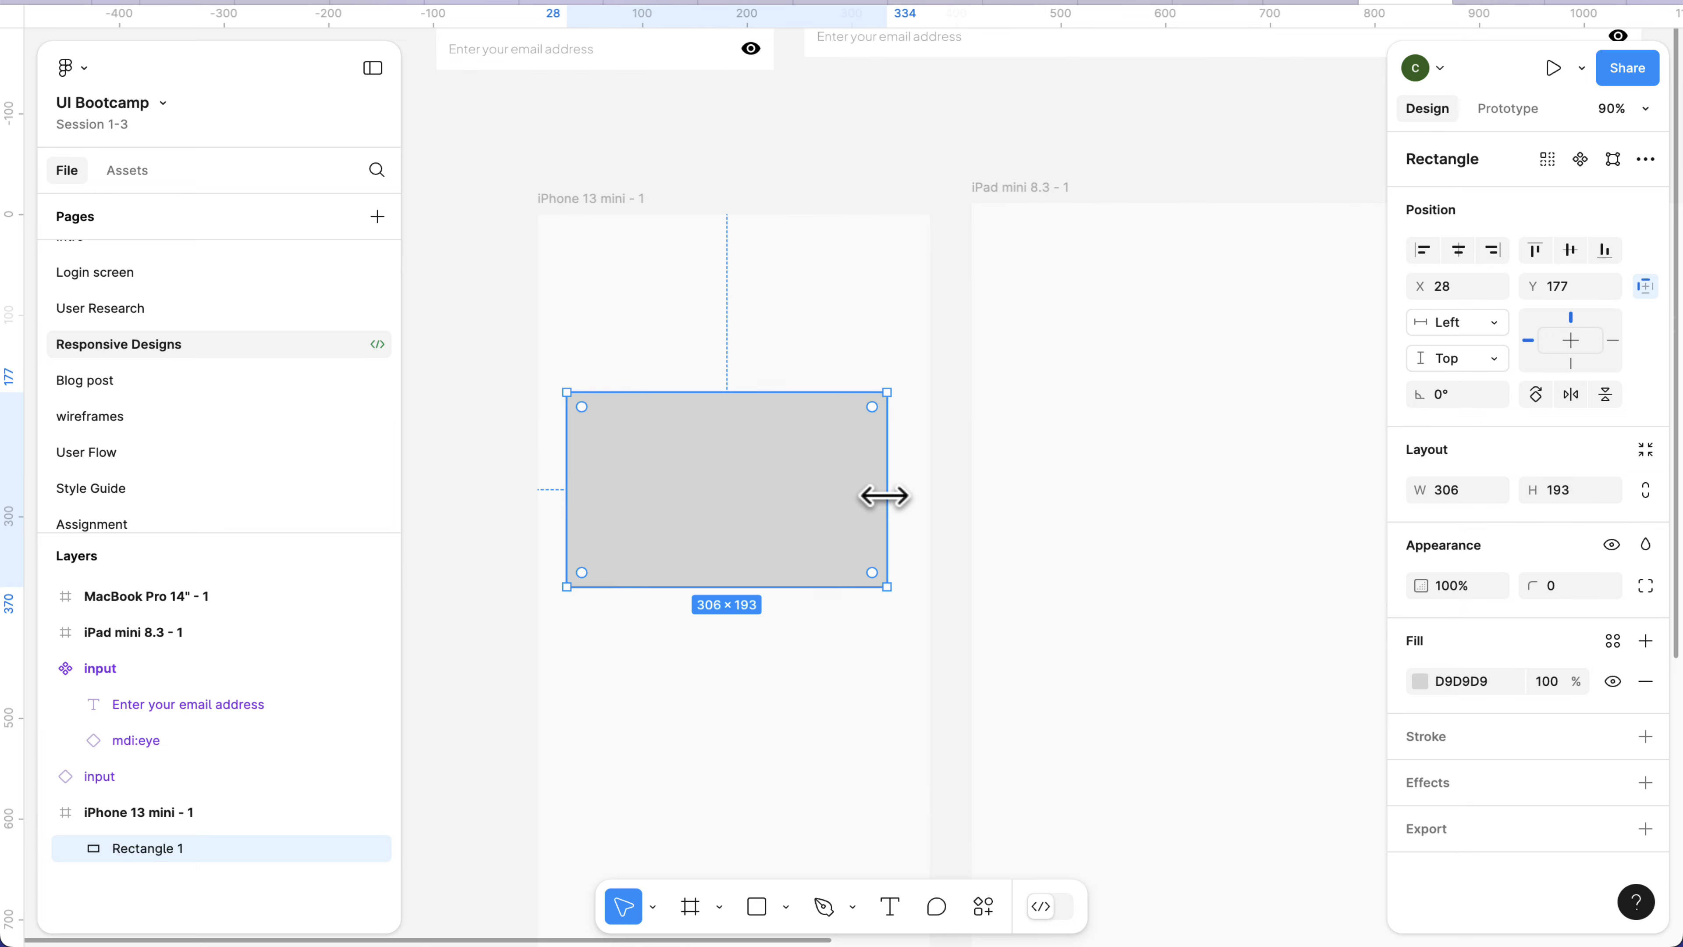
drag(884, 494, 900, 497)
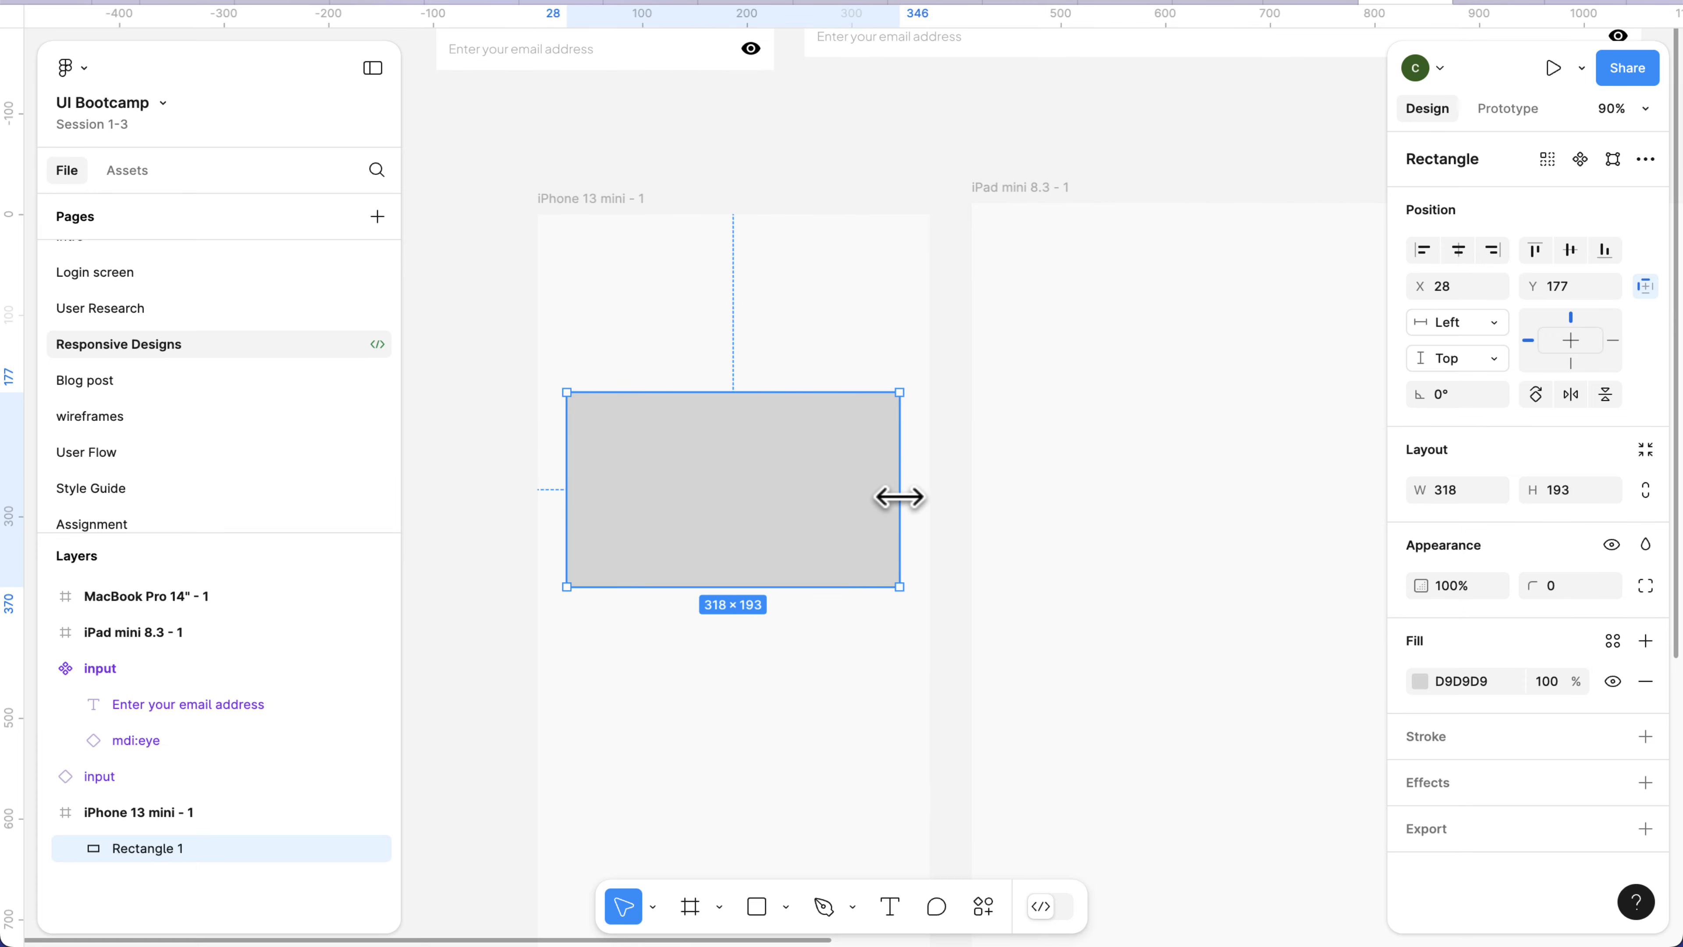
double_click(741, 506)
key(Escape)
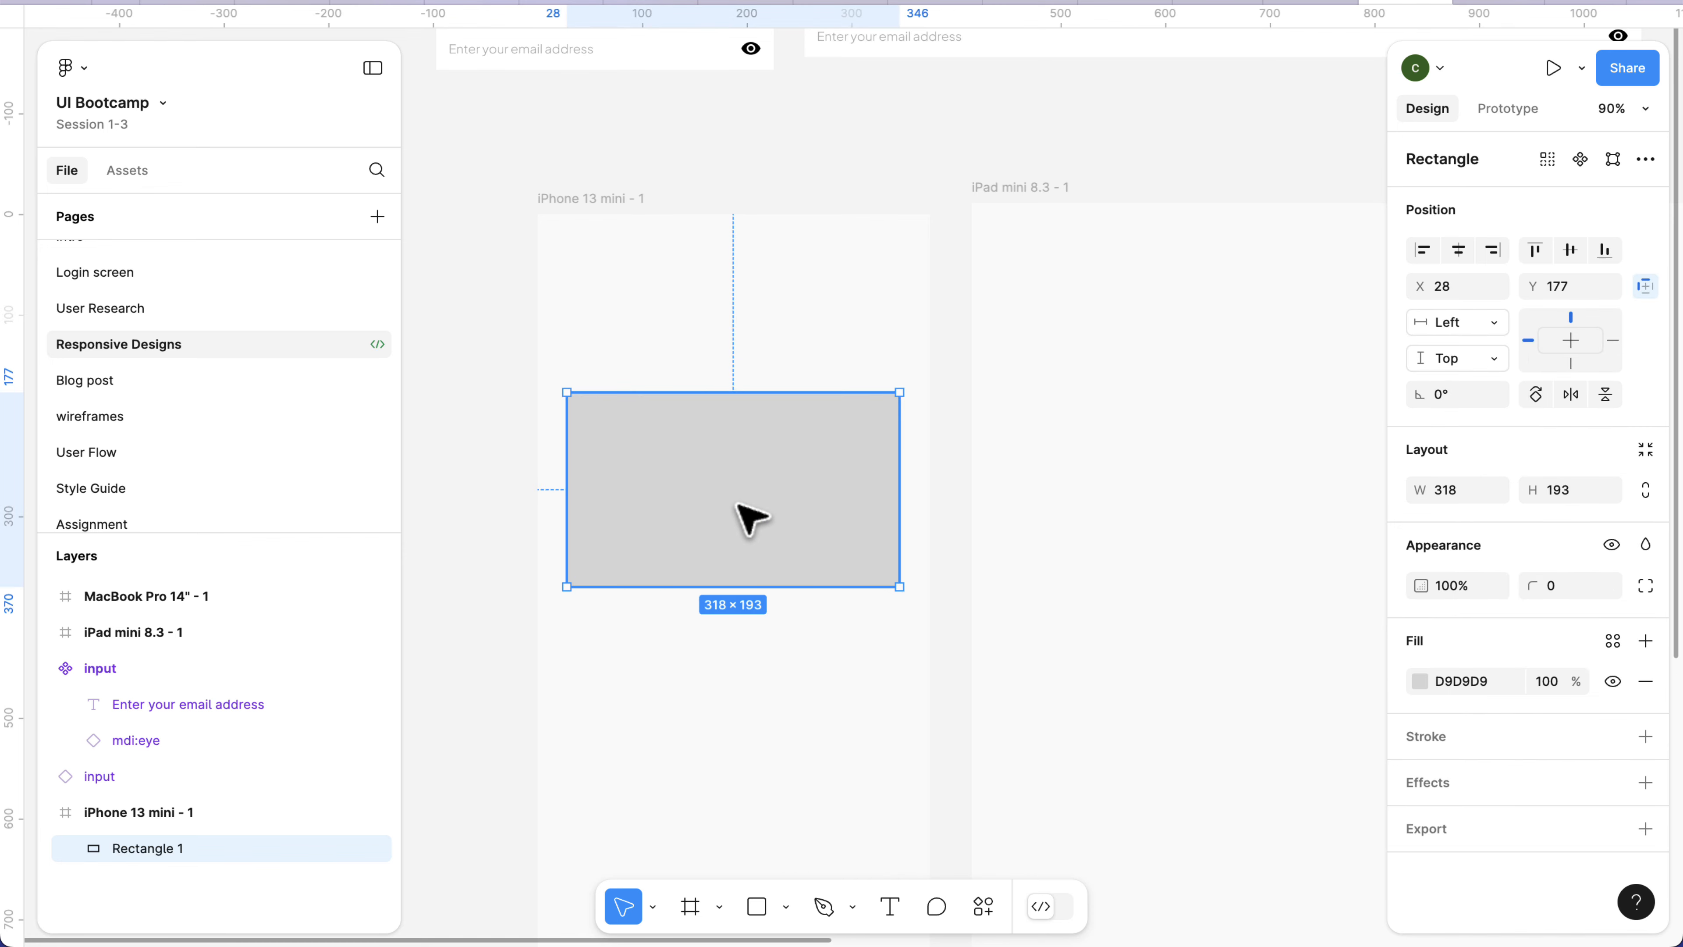
Fill the rectangle with white FFFFFF and add a drop shadow with blur 20 and 5% opacity.
click(1419, 681)
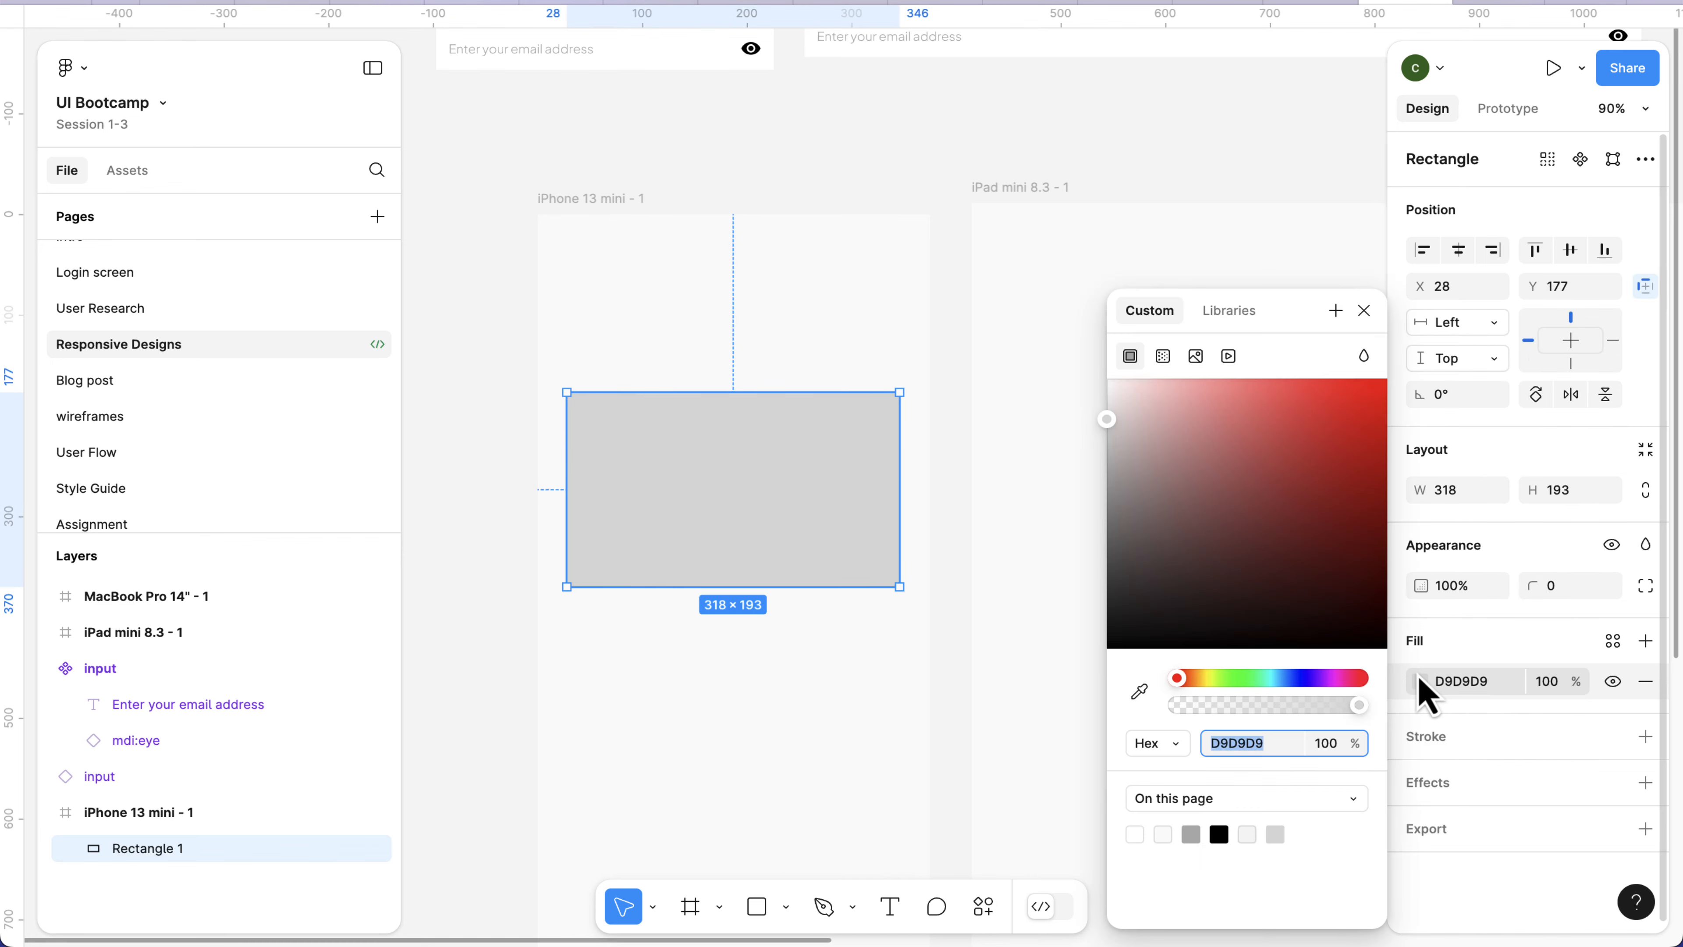
click(1136, 834)
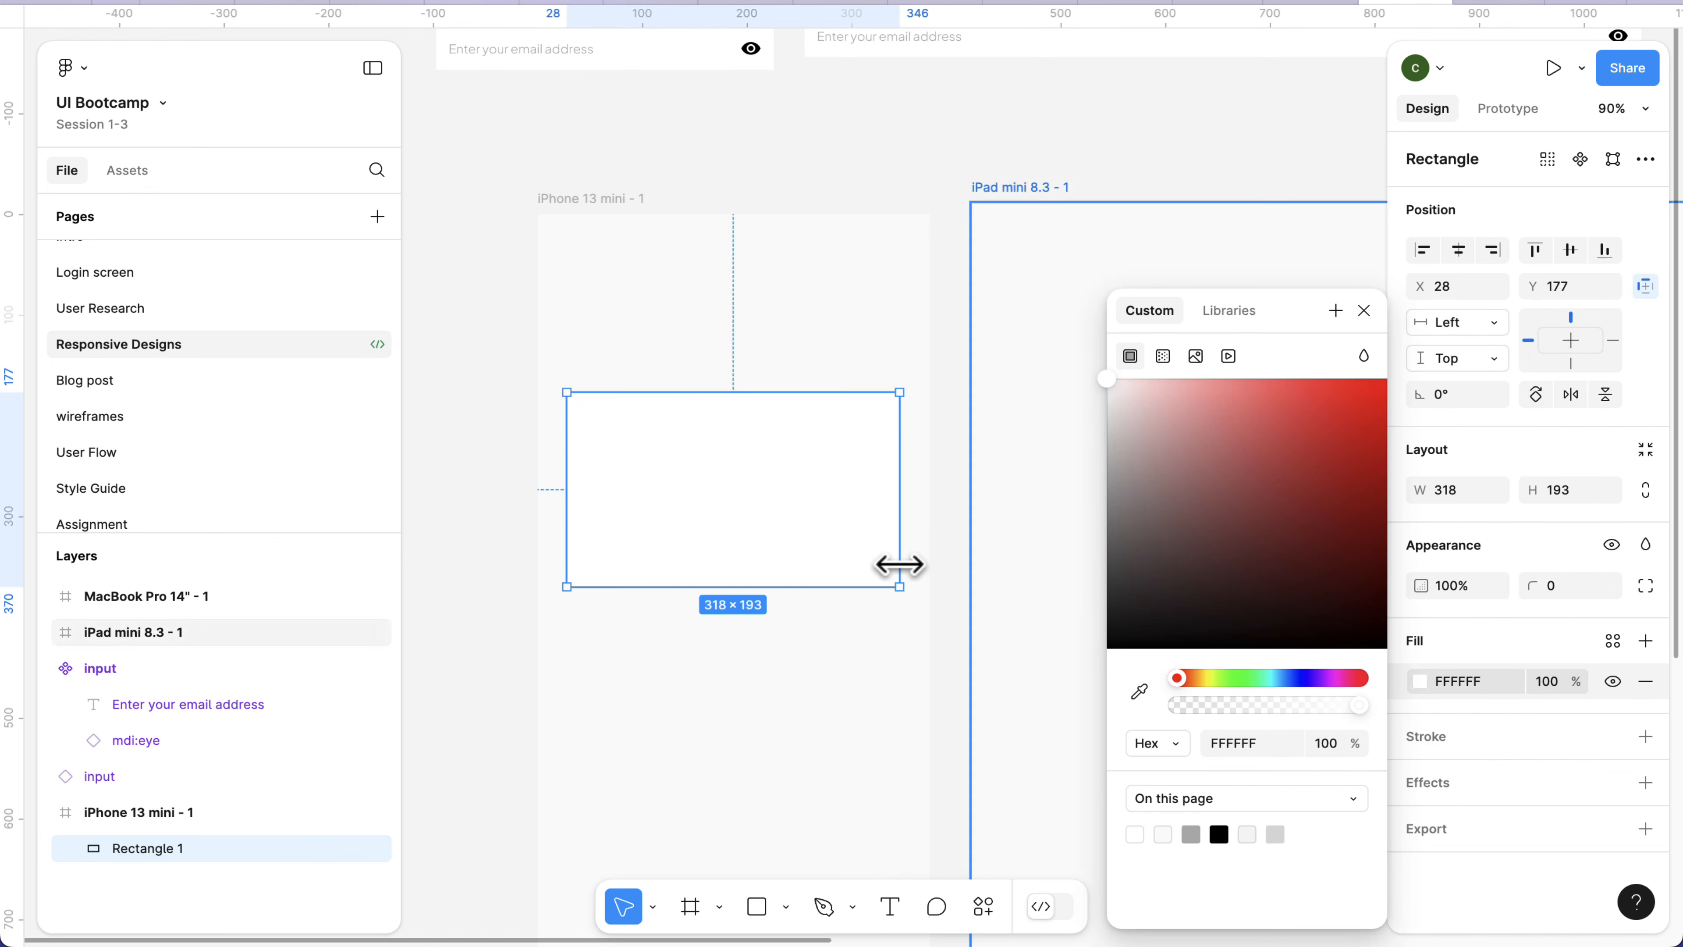
click(1648, 784)
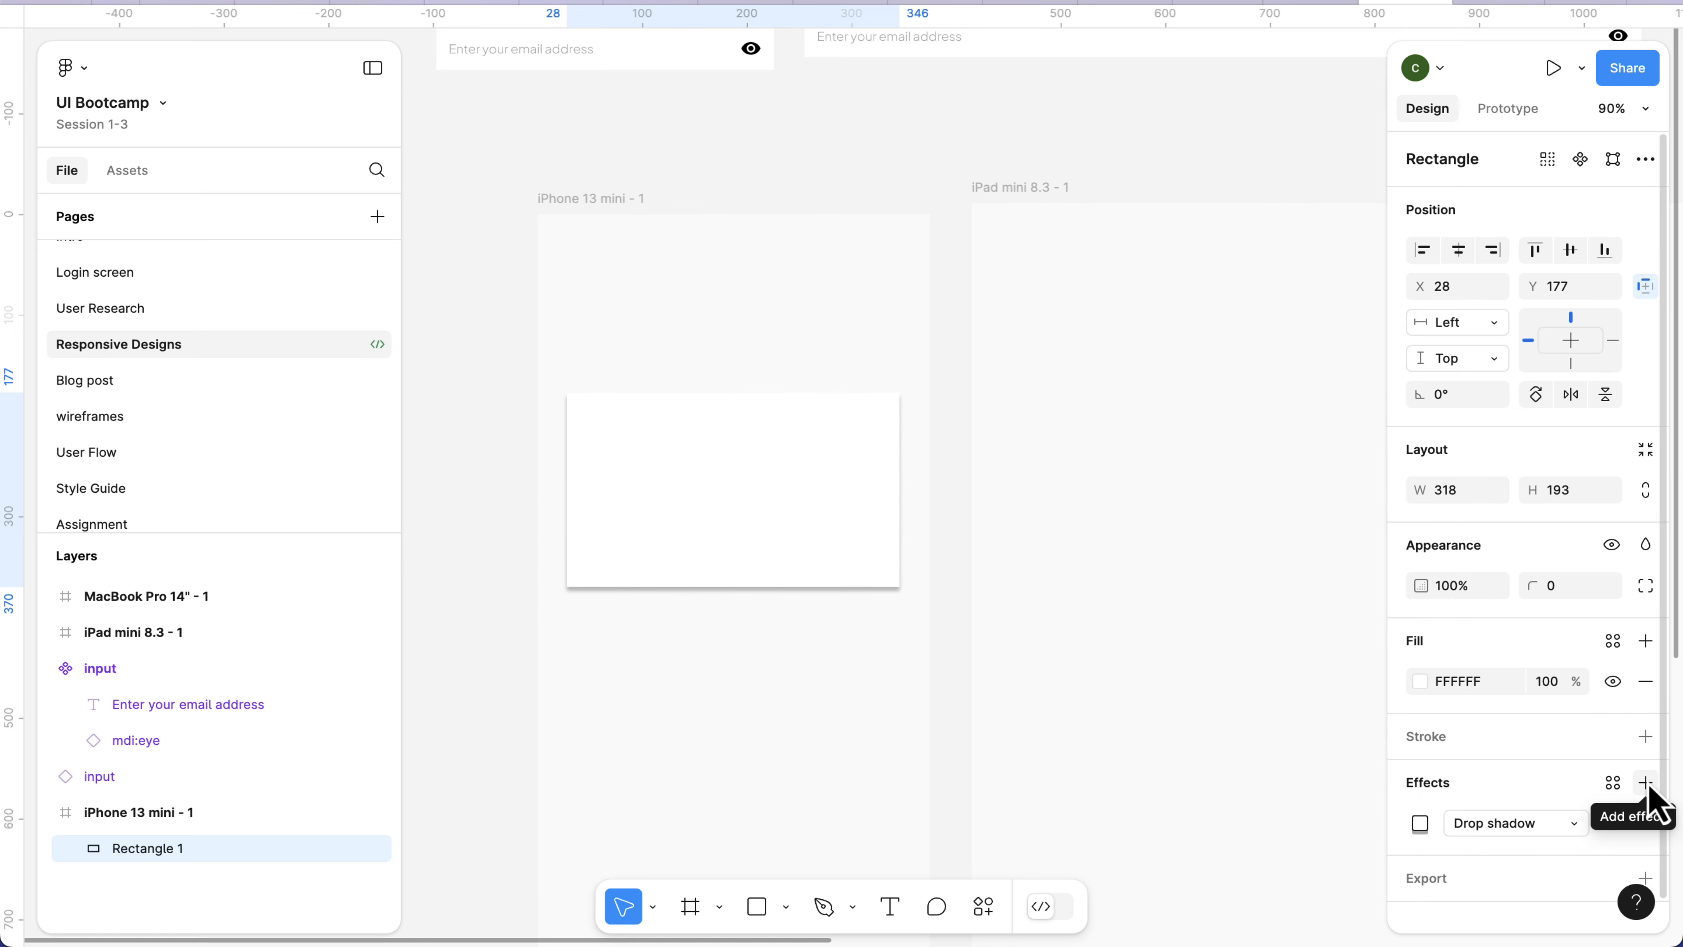
click(1419, 823)
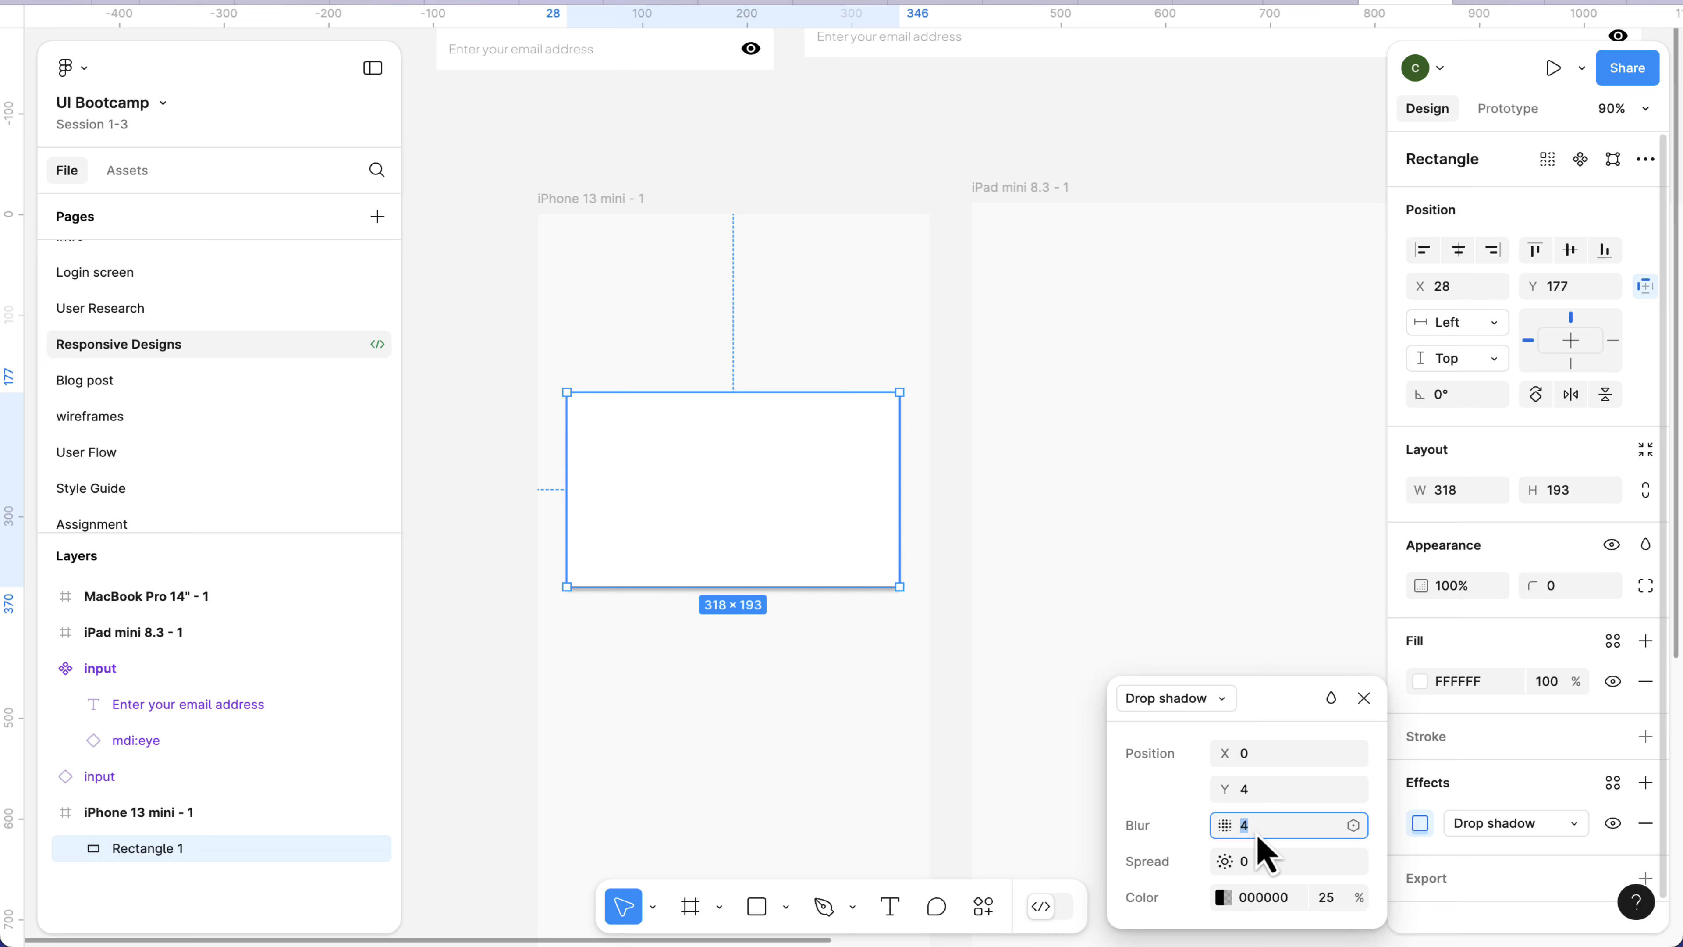
text(20)
click(1341, 903)
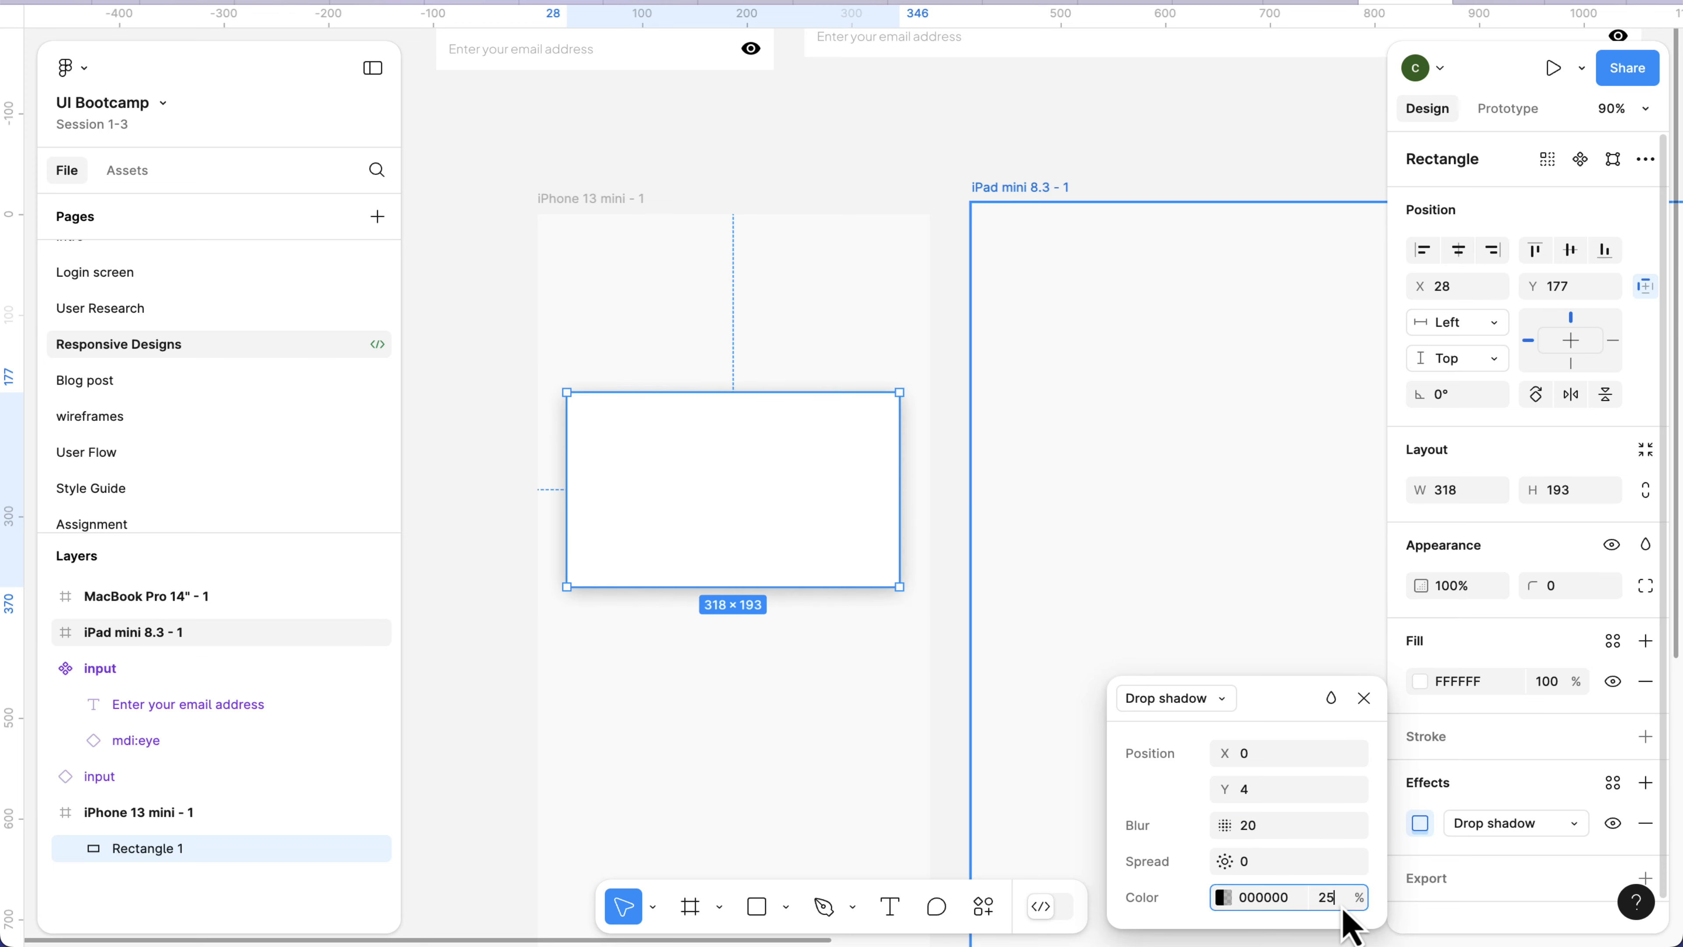
text(5)
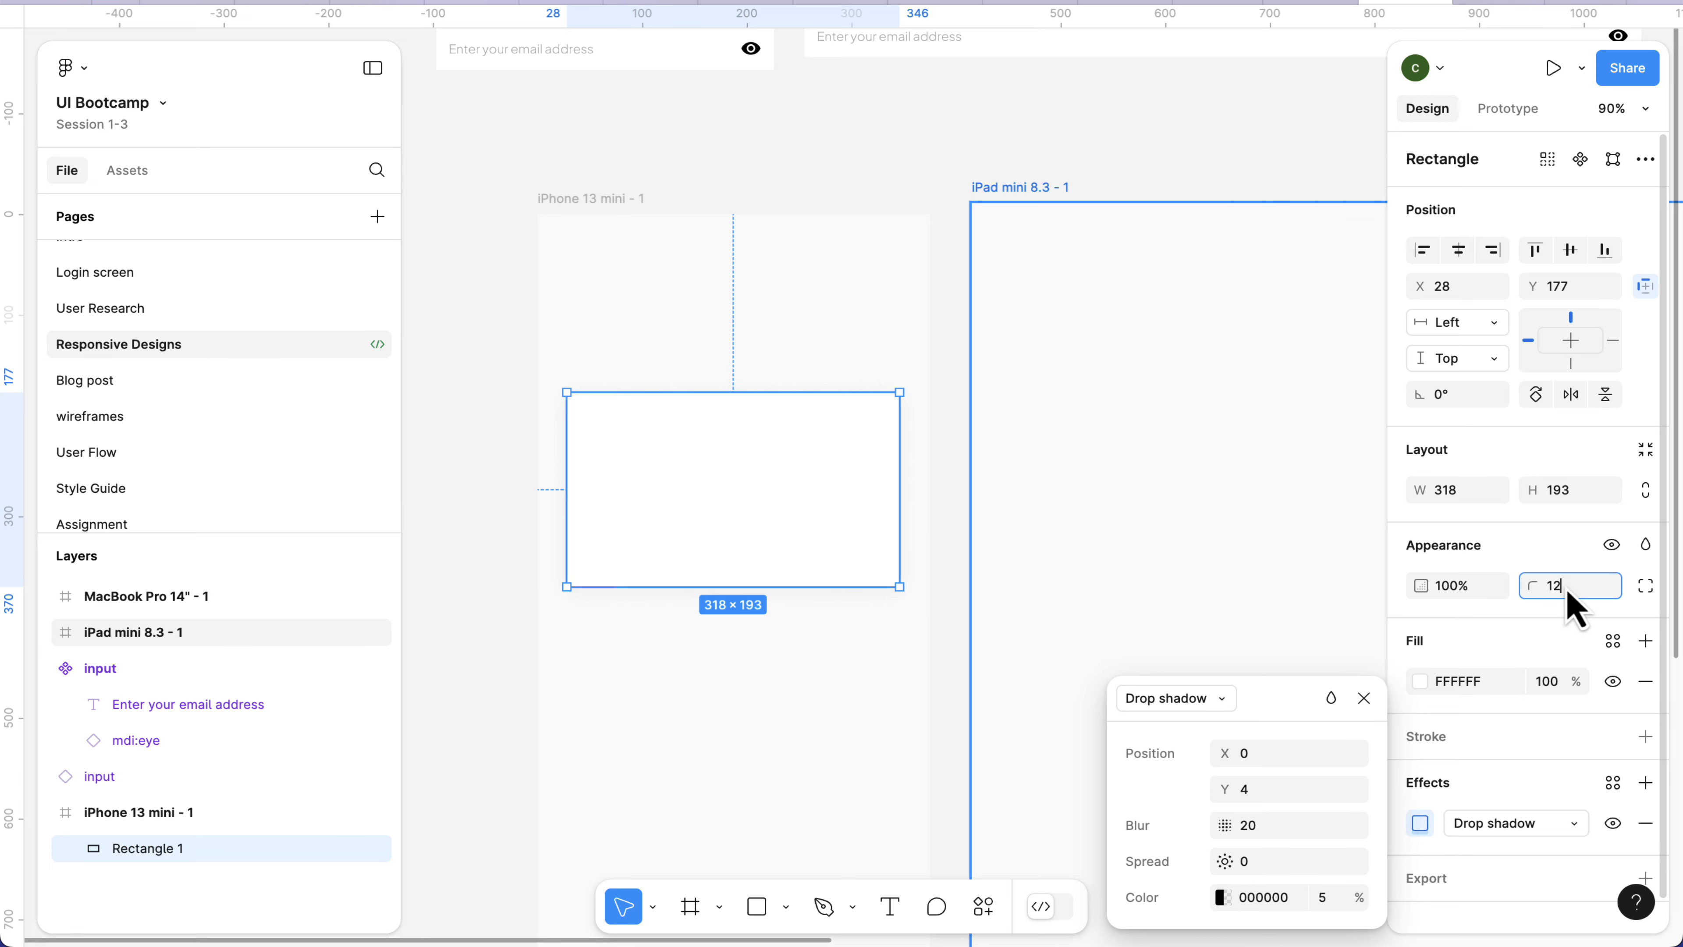
Set the rectangle's corner radius to 12 and add a D9D9D9 stroke.
key(Return)
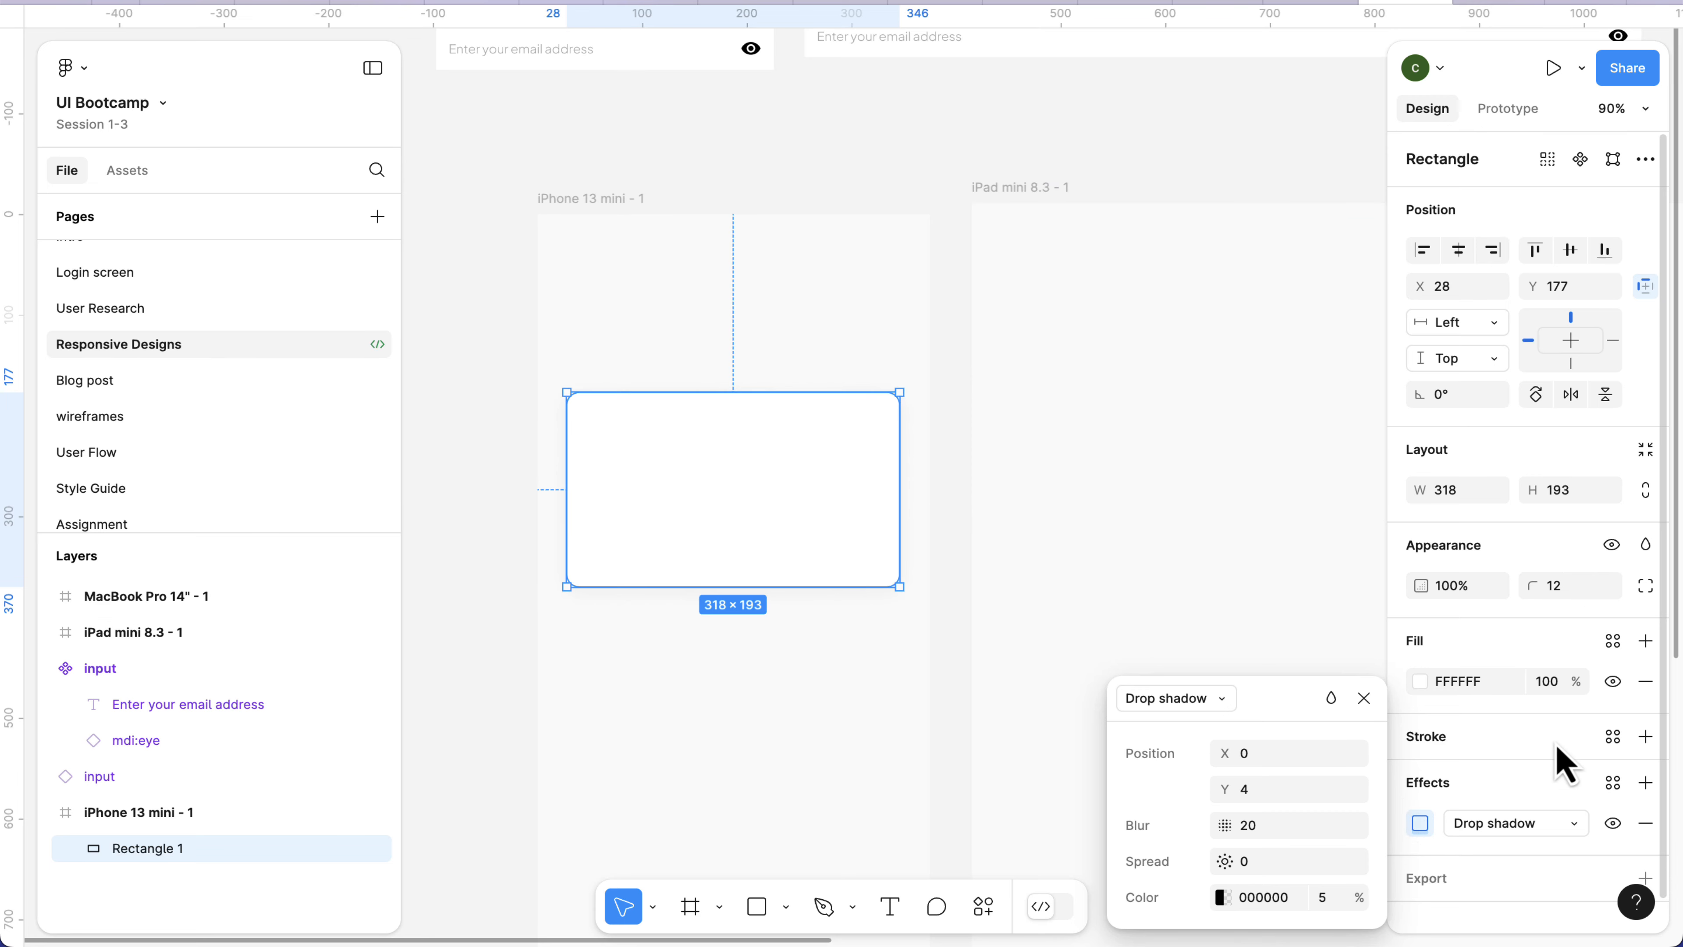
click(1646, 736)
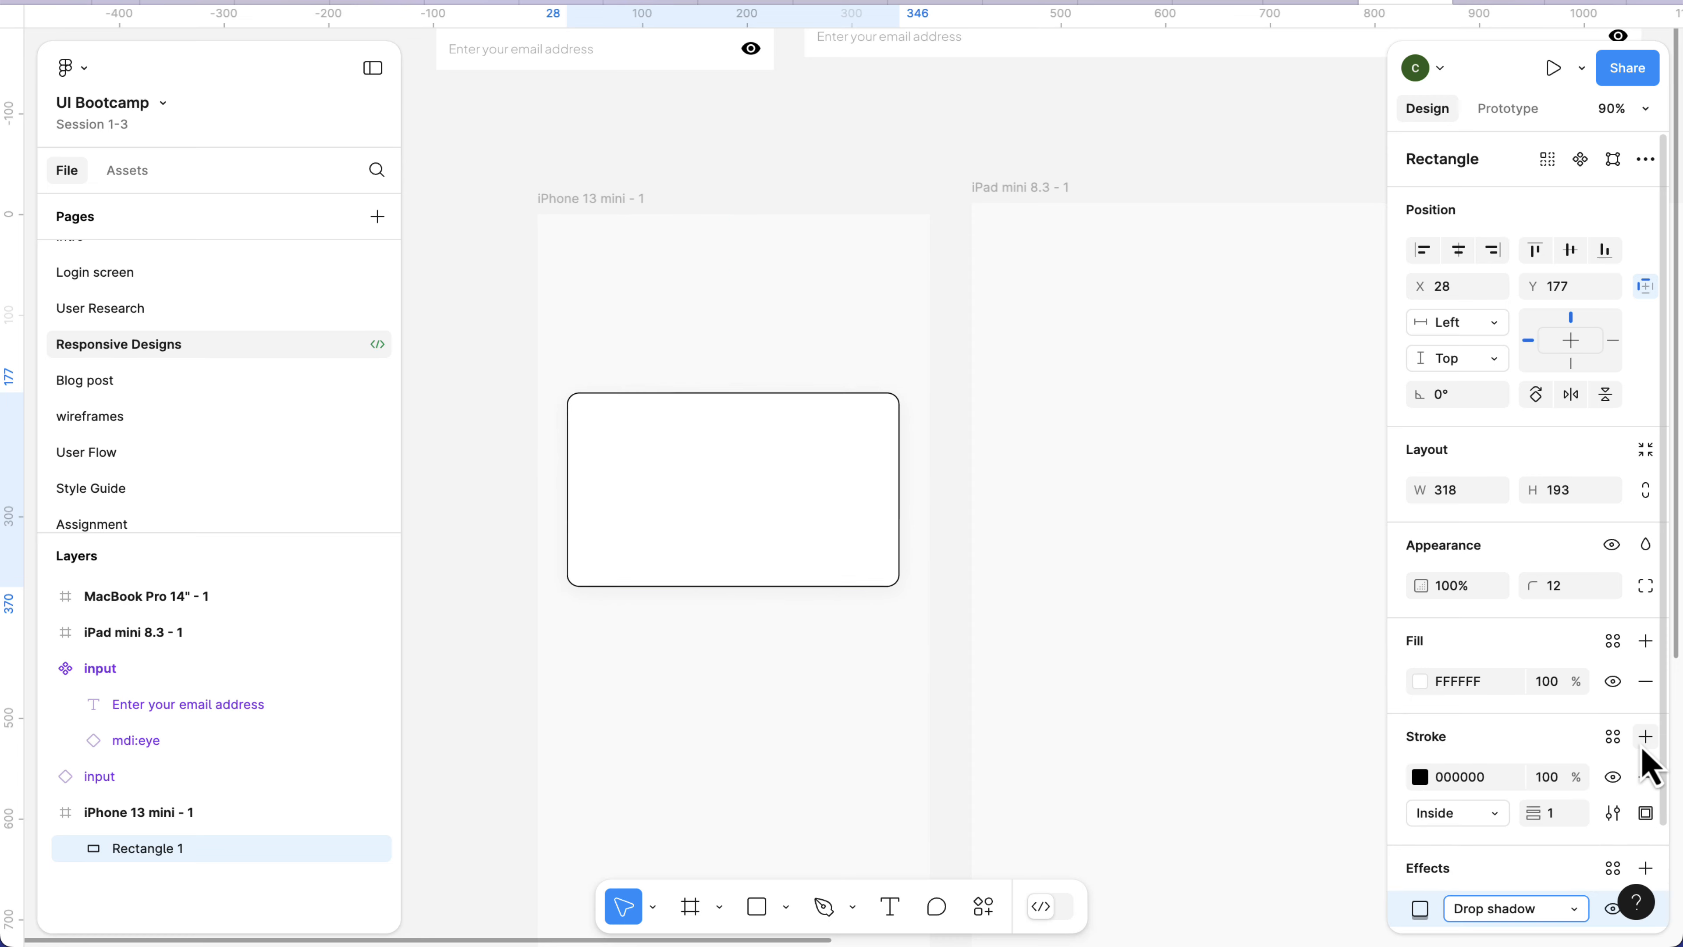
click(1462, 777)
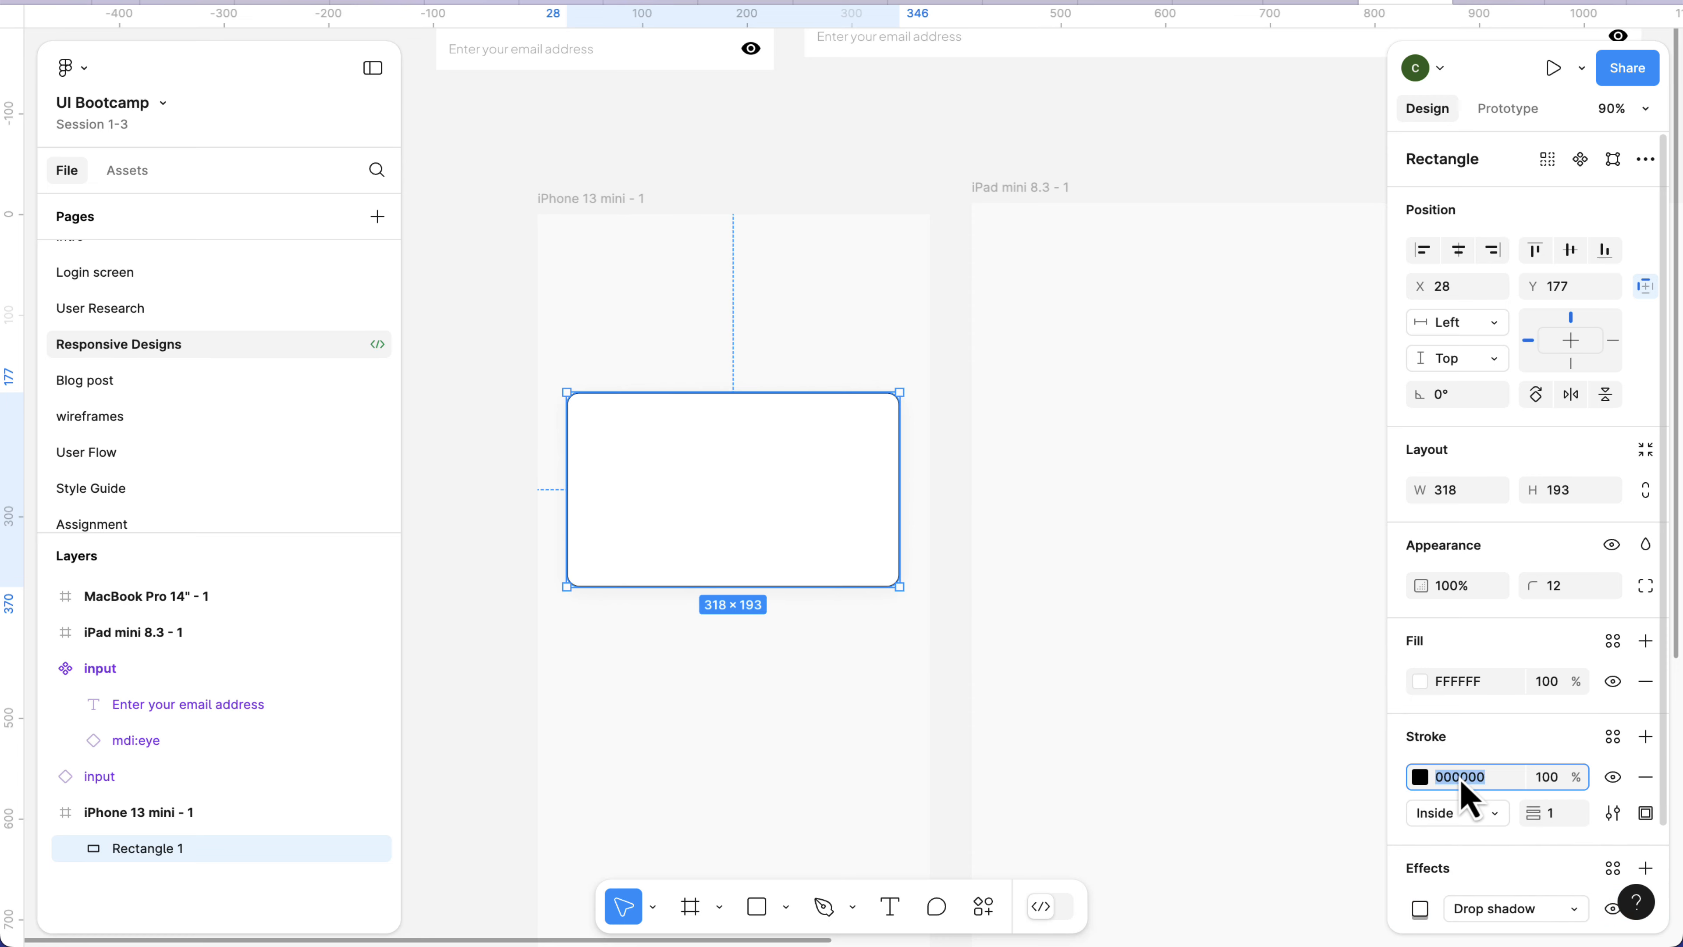
text(d9d9d9)
key(Return)
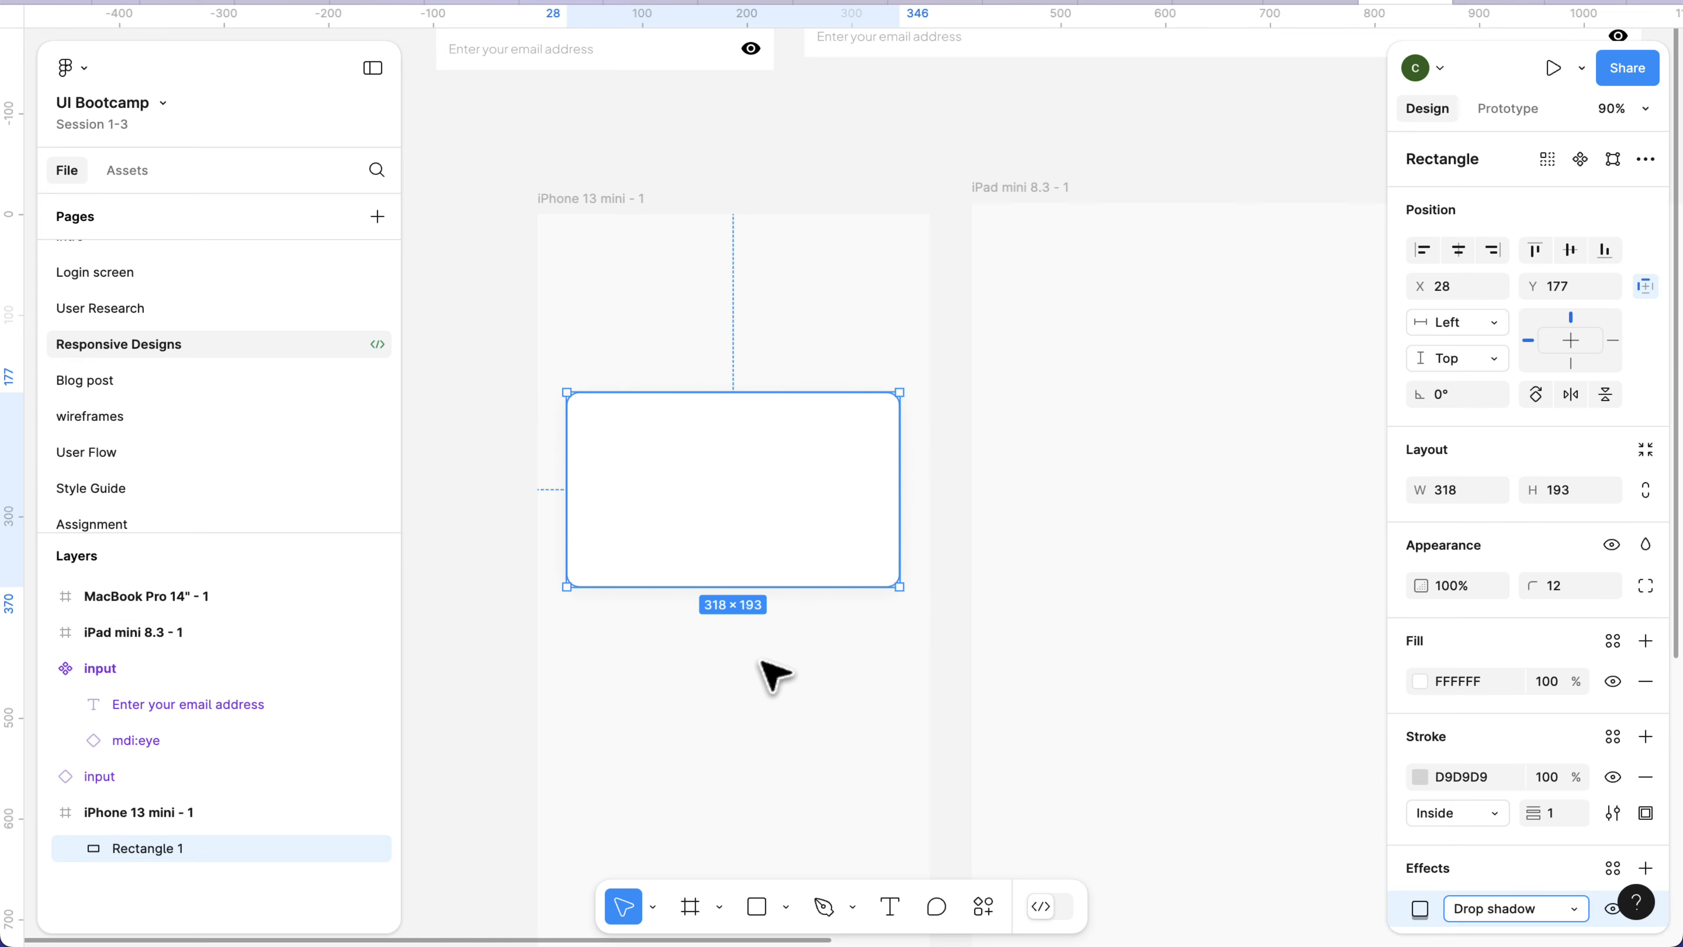
click(776, 669)
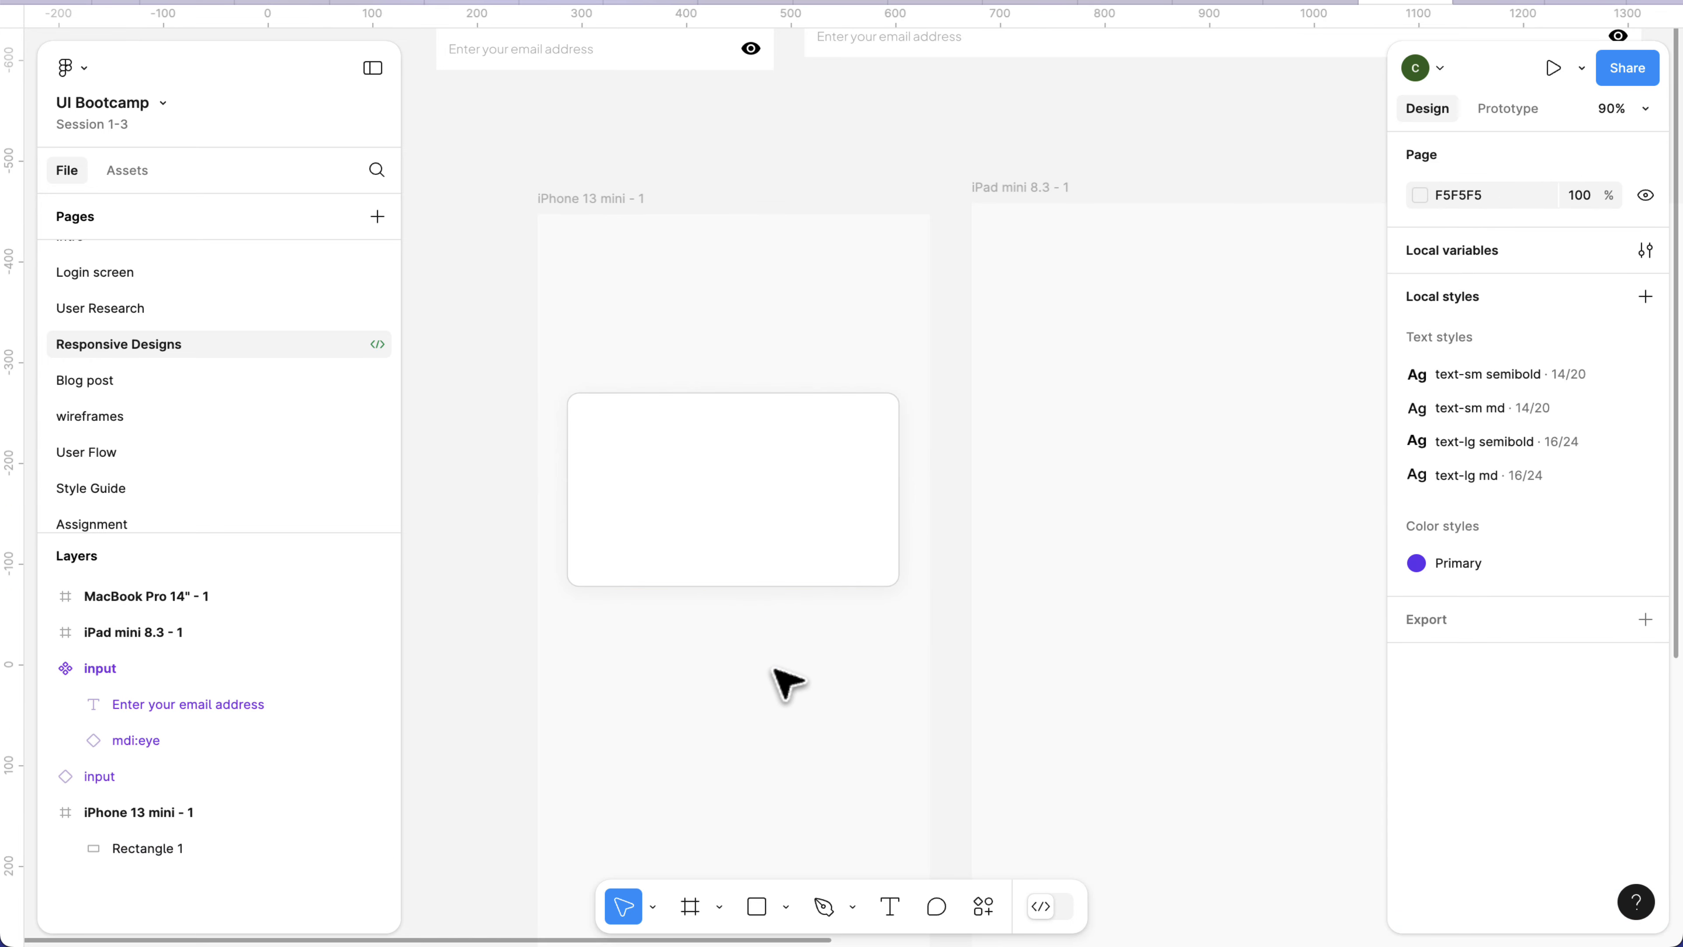
click(741, 559)
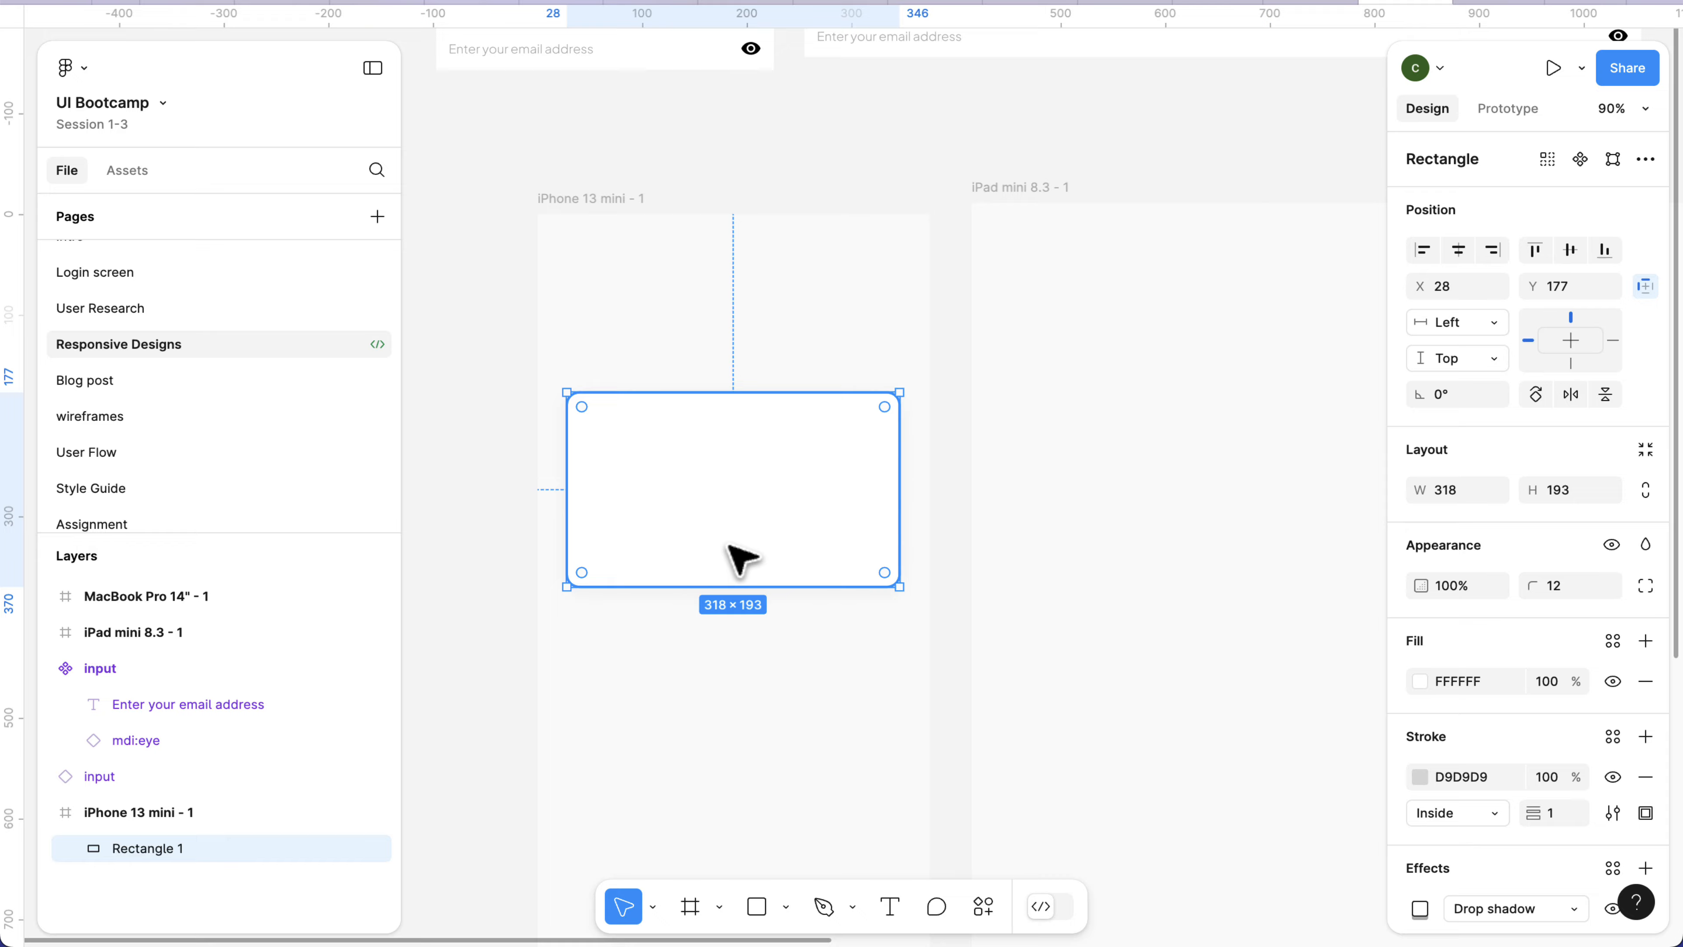
Move the card rectangle from the iPhone frame into the iPad mini frame, duplicate it beside itself, and shift the original to about X 37.
scroll(741, 553, down, 5)
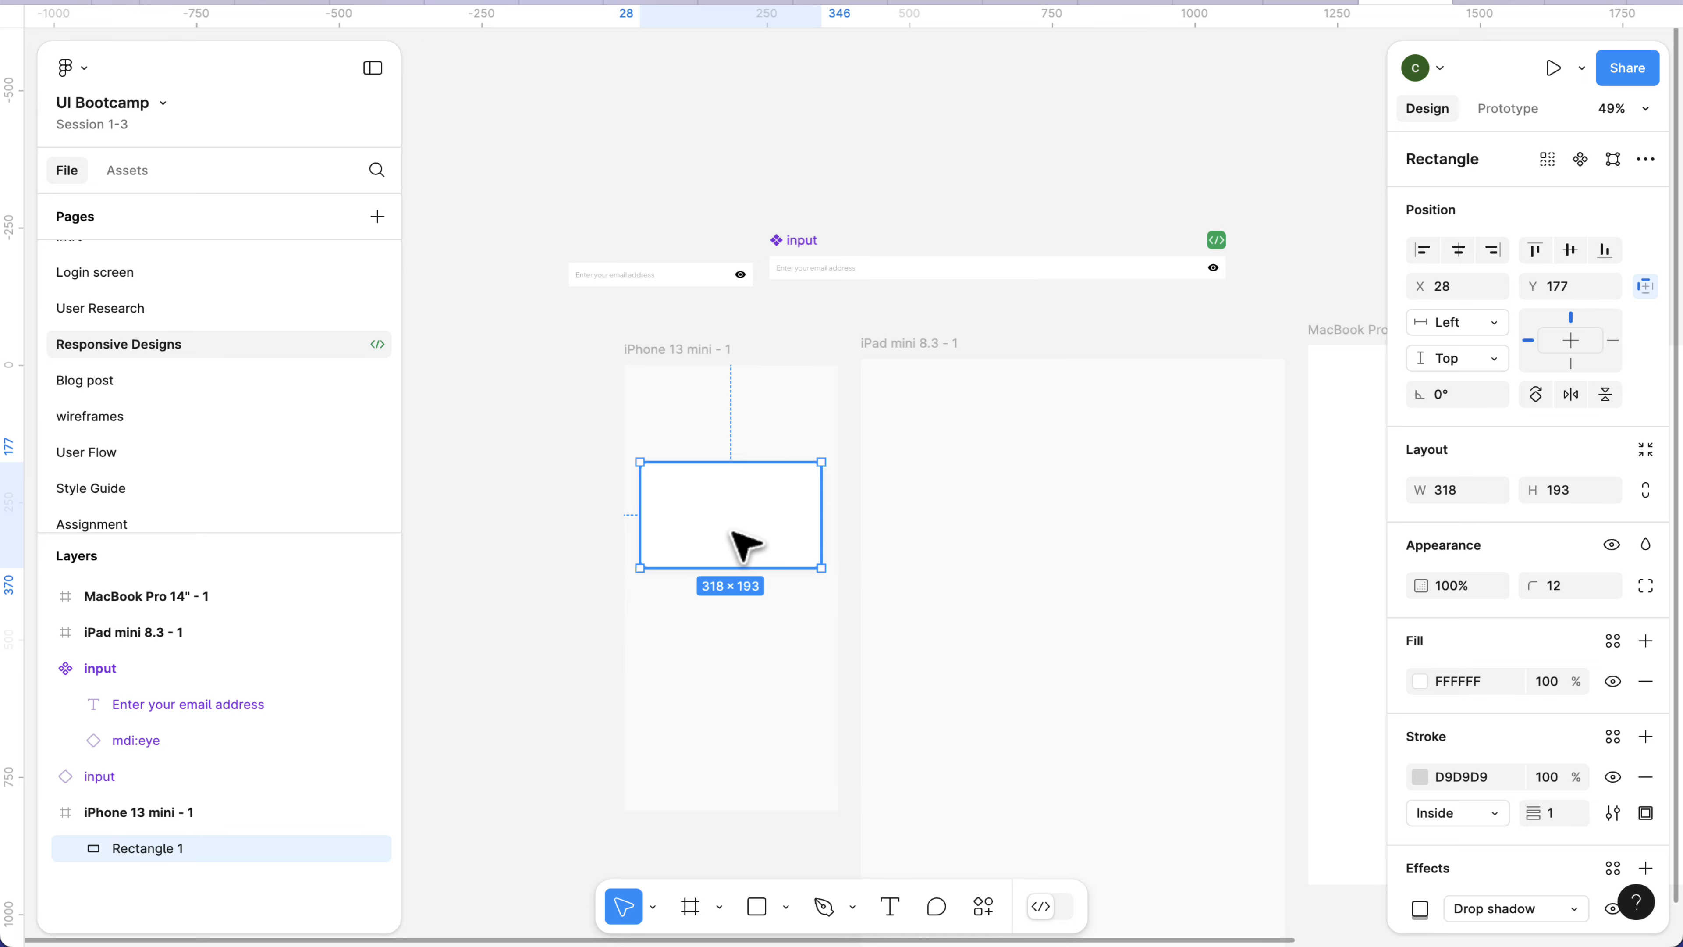
drag(733, 533, 1184, 556)
key(ctrl+d)
scroll(1184, 556, right, 3)
click(913, 530)
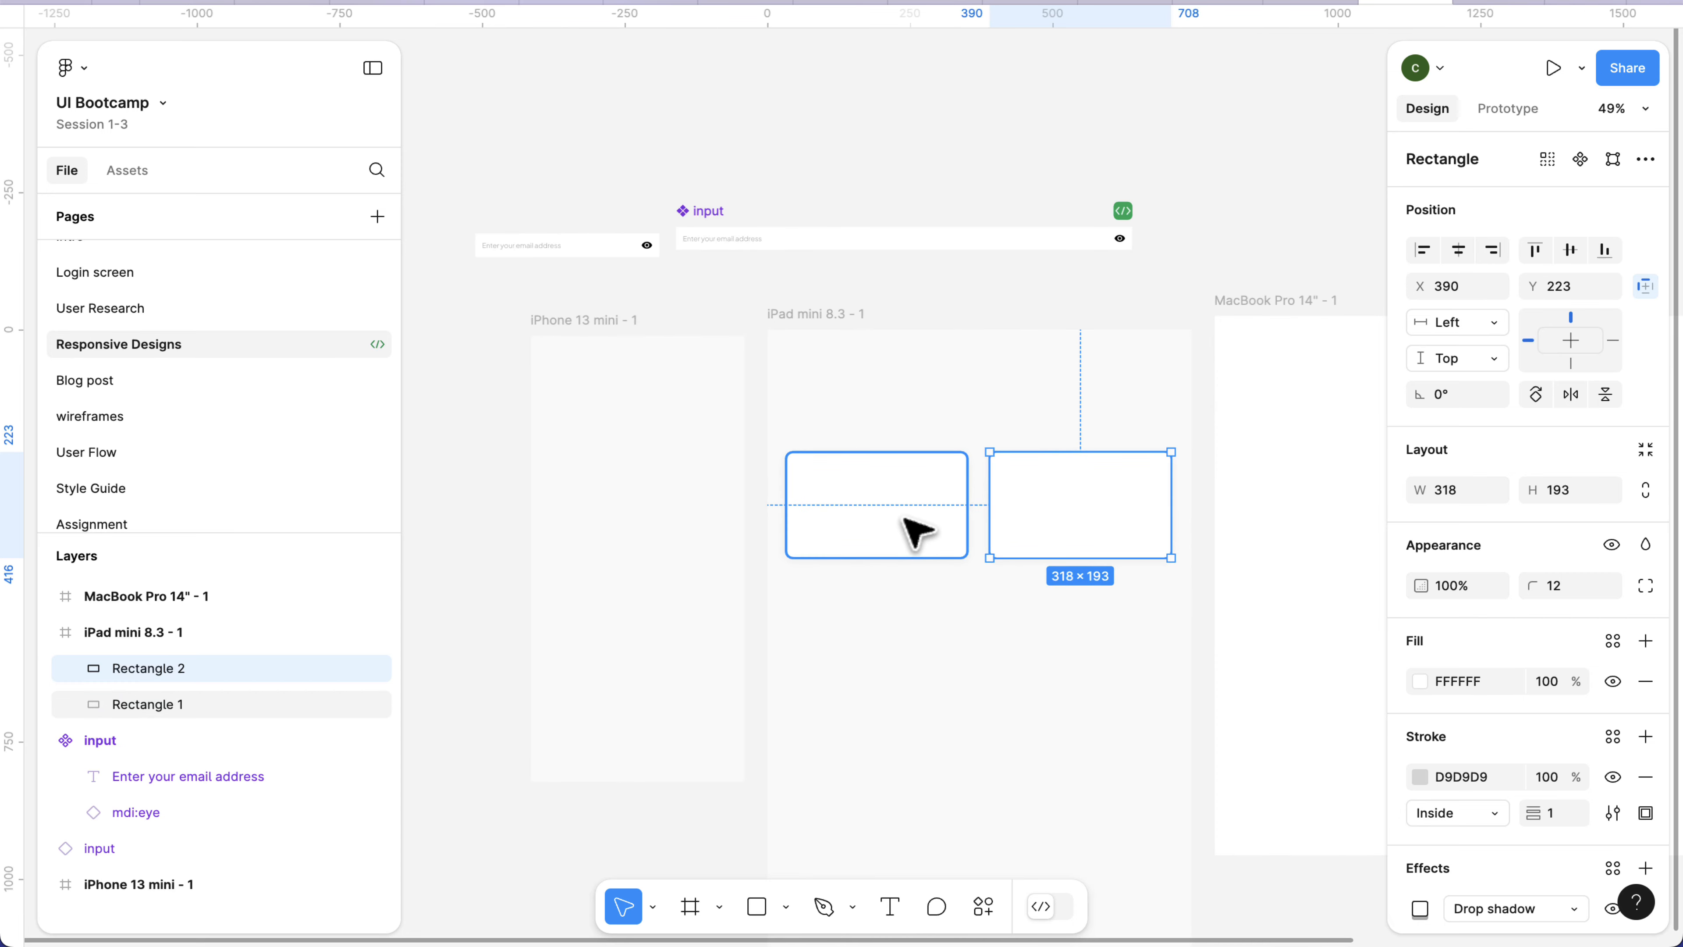
drag(921, 530, 921, 530)
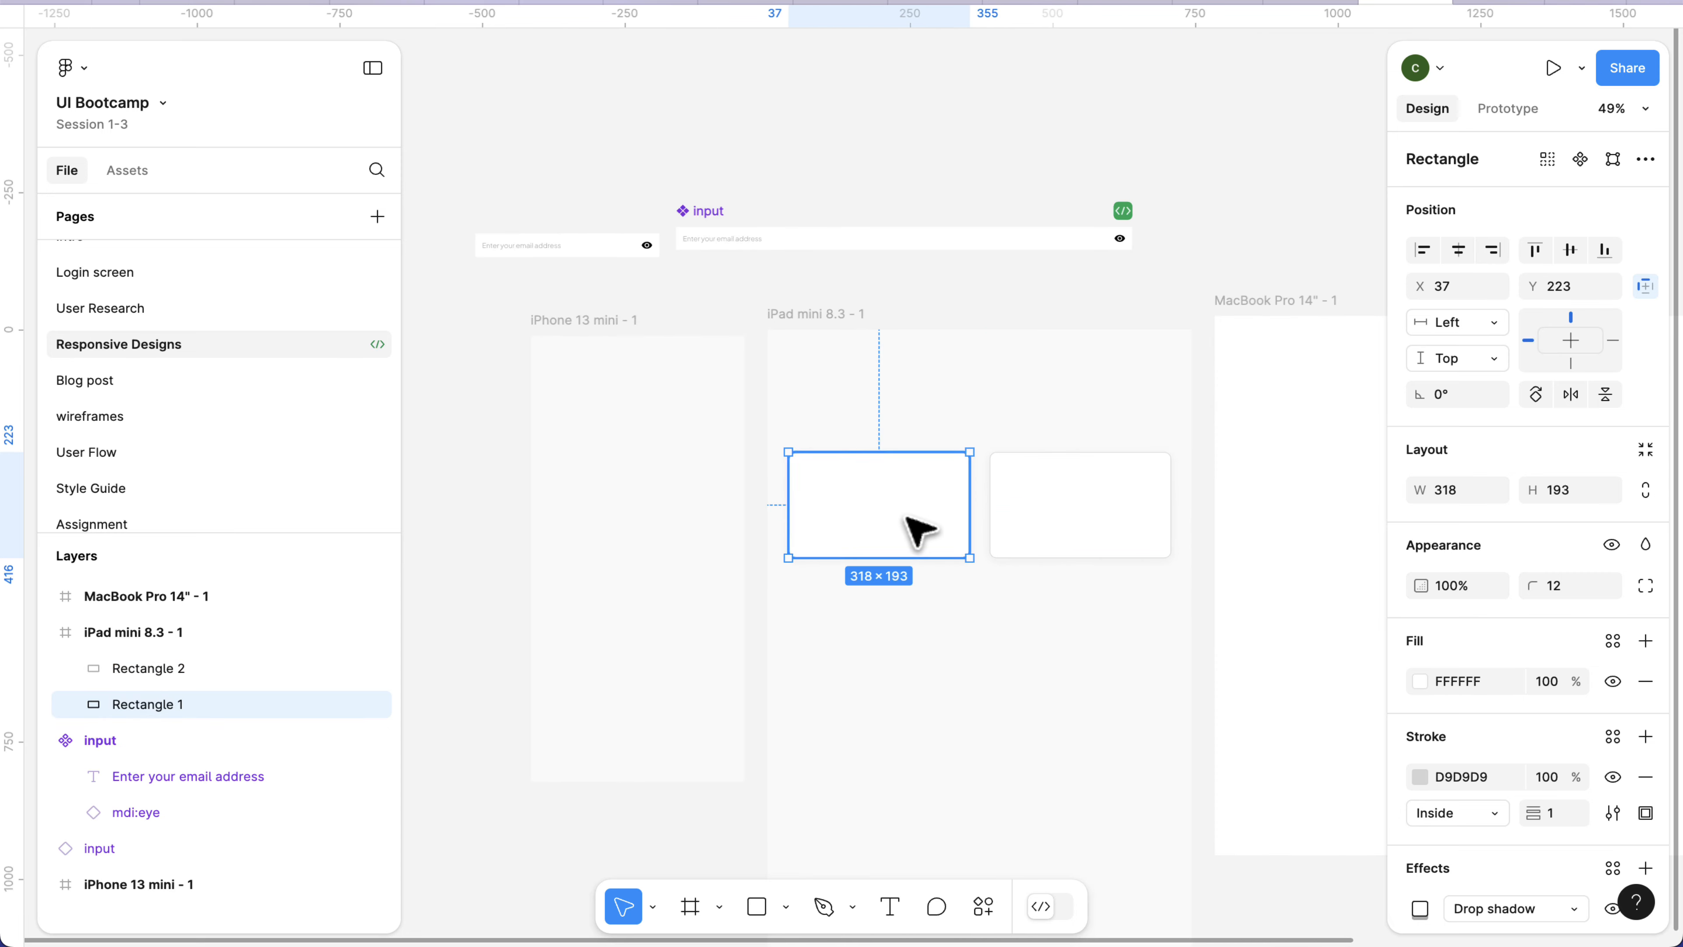
Cut both card rectangles from the iPad mini frame and paste them into the MacBook Pro 14" frame.
scroll(920, 530, right, 3)
scroll(918, 530, right, 5)
shift+click(799, 481)
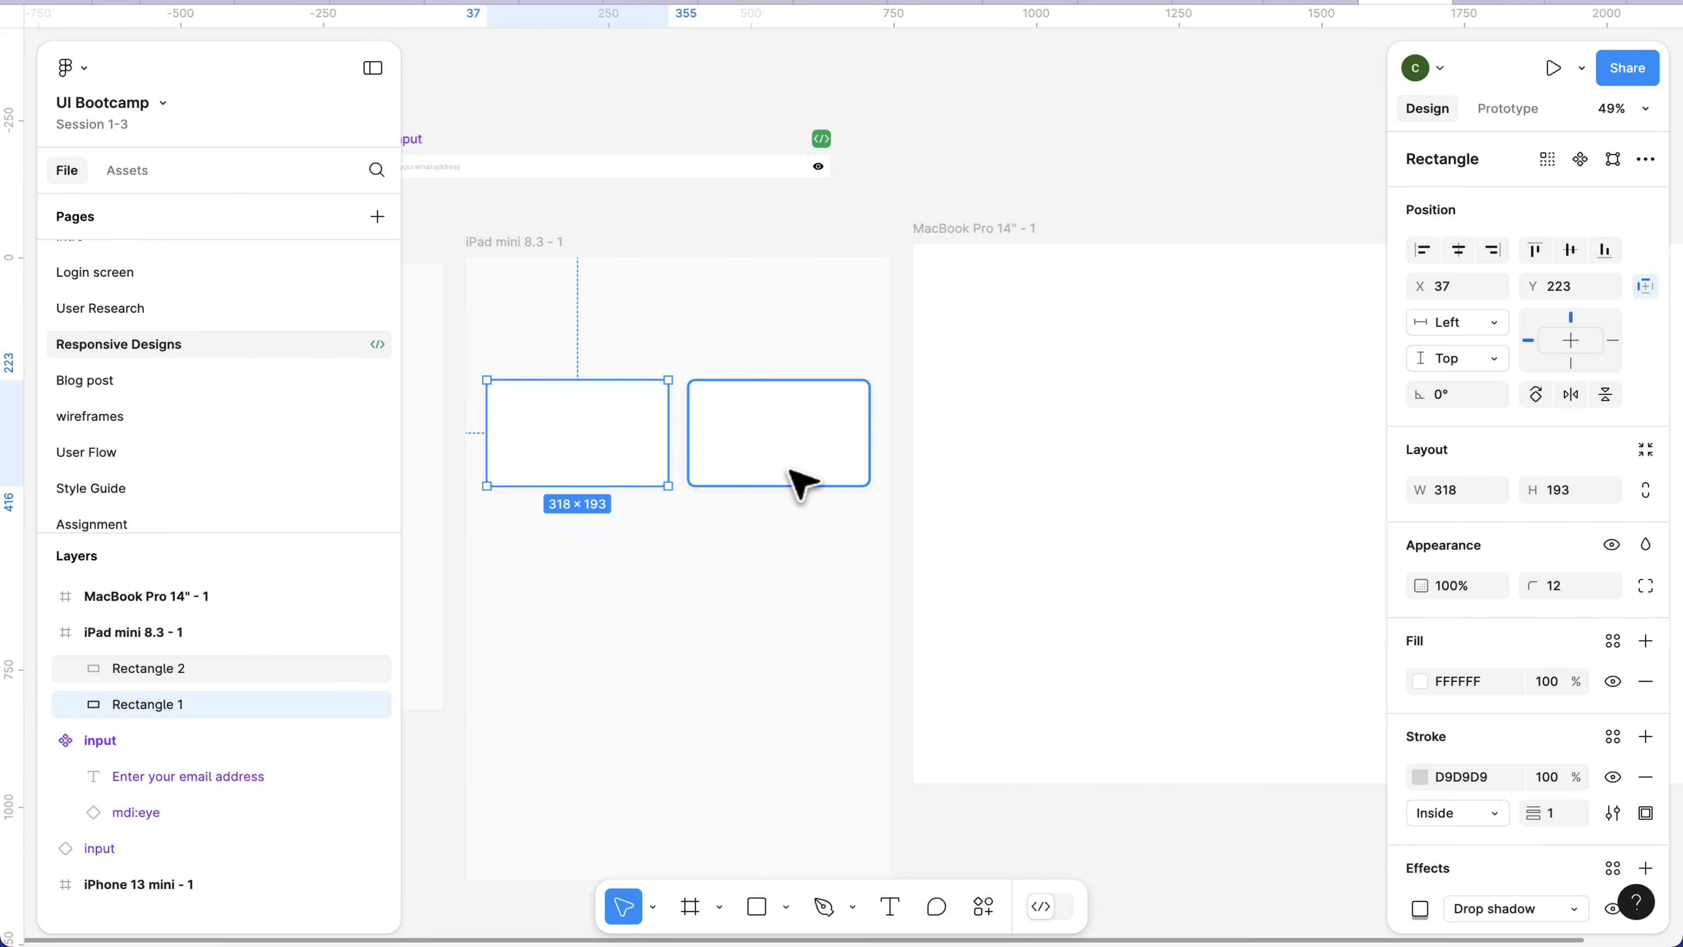
key(Delete)
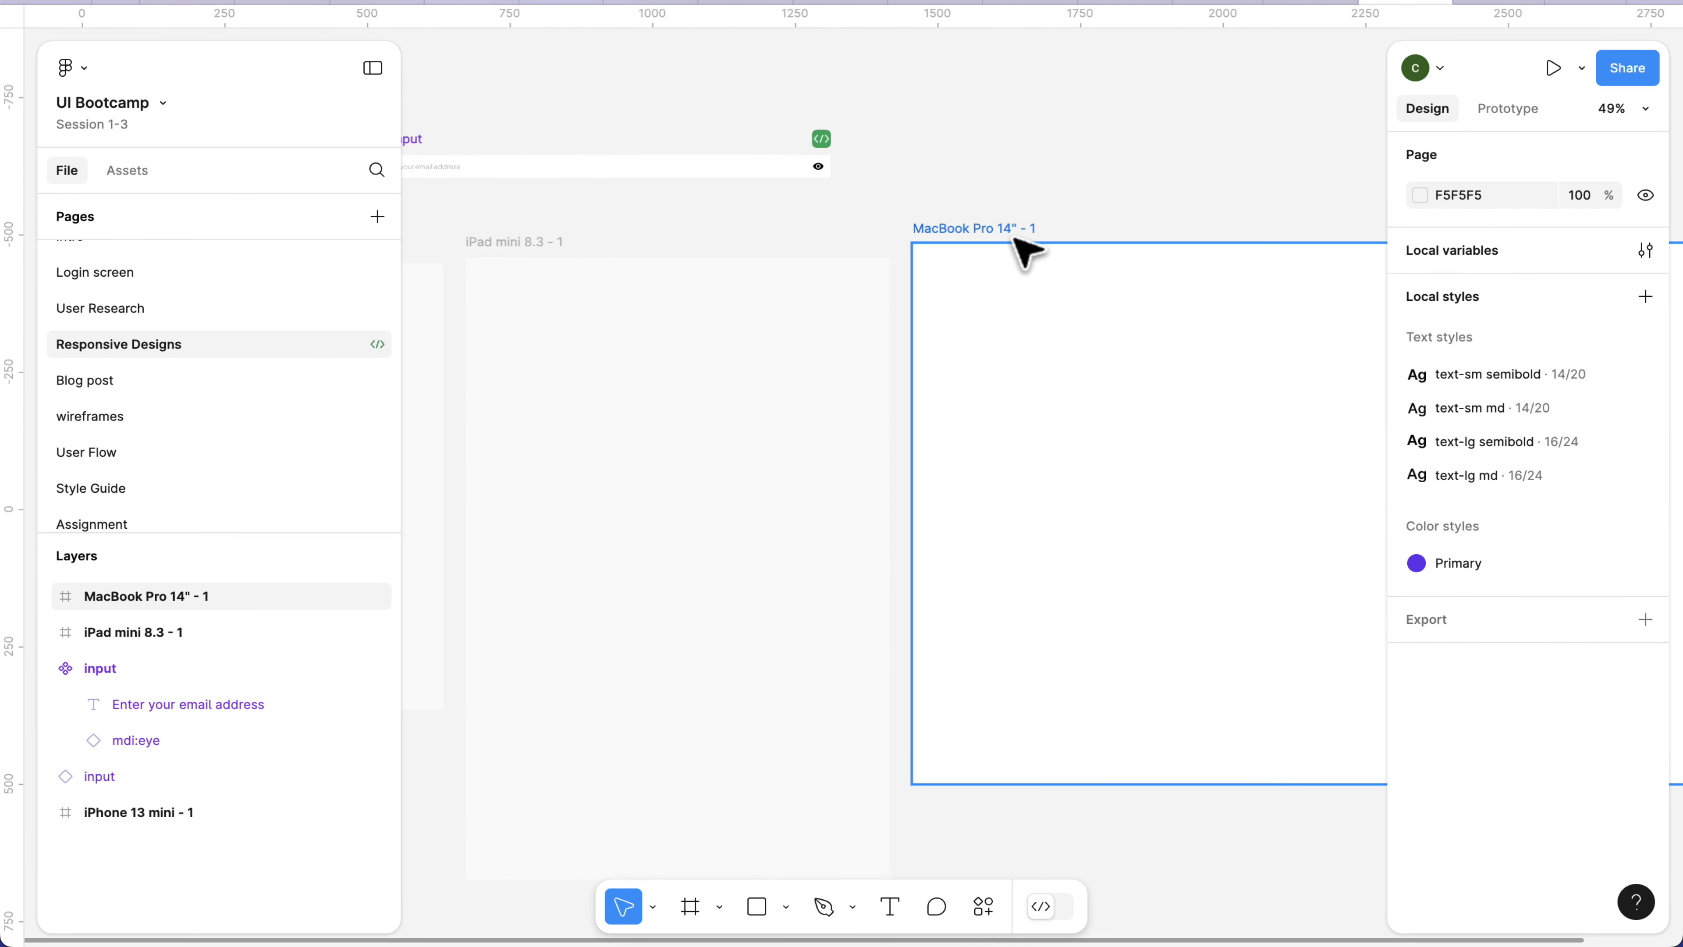
click(988, 231)
key(ctrl+v)
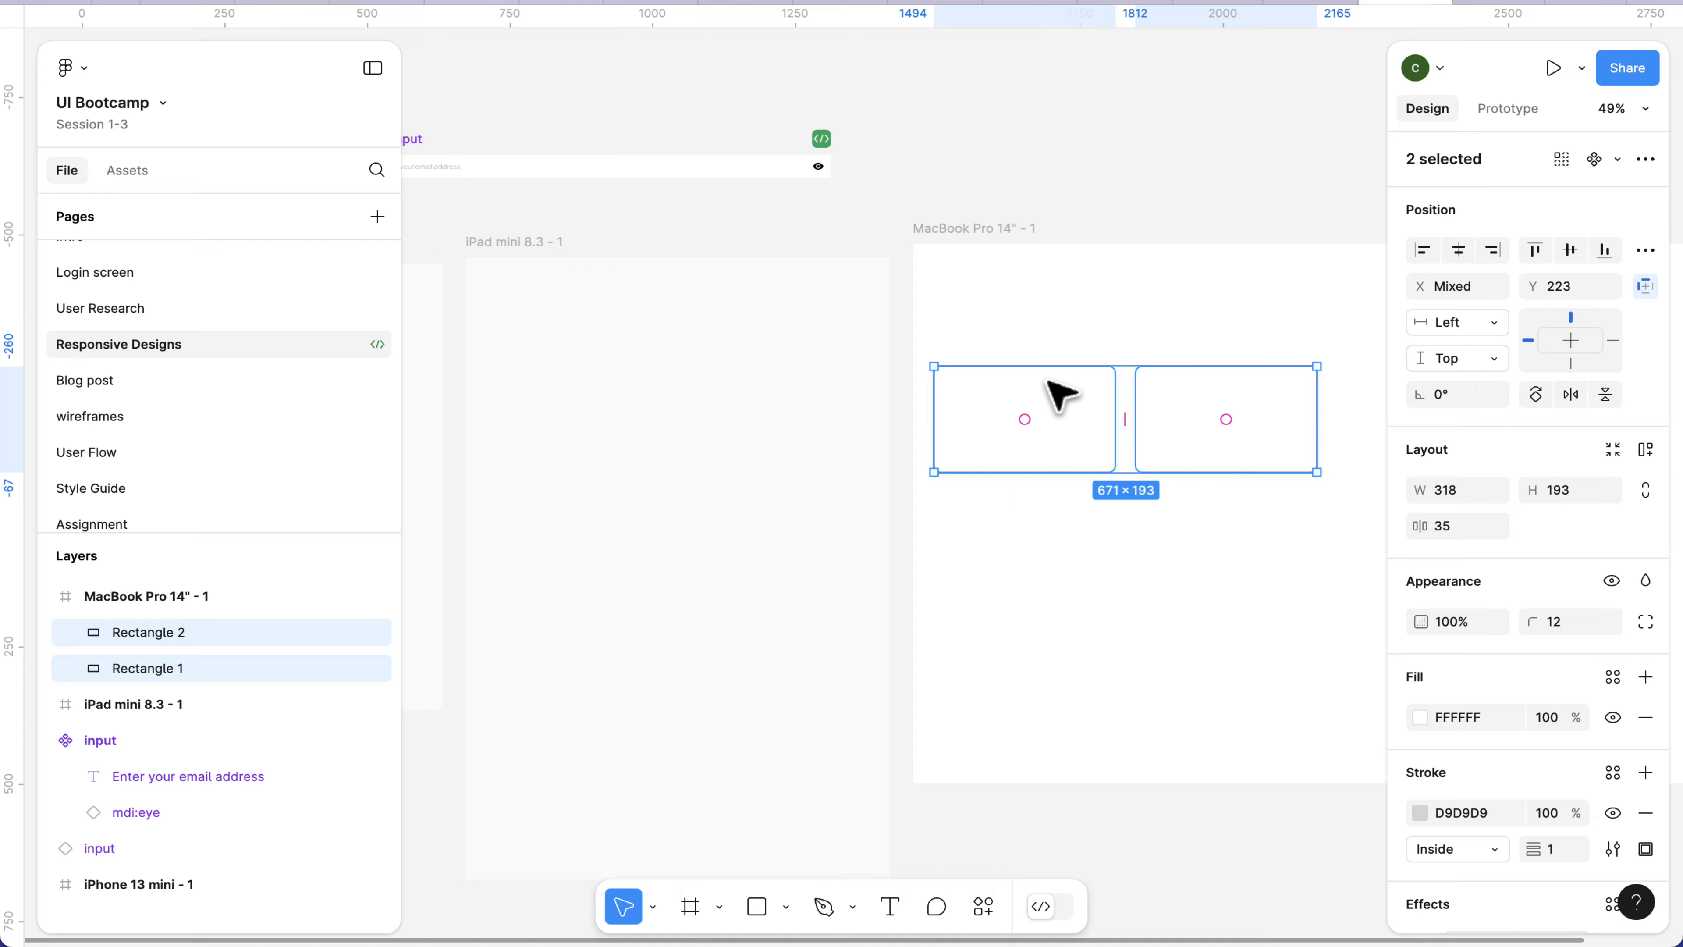
Duplicate the second card twice to make a row of four in the MacBook Pro frame, with the last at about X 1122.
scroll(1061, 391, right, 5)
click(955, 422)
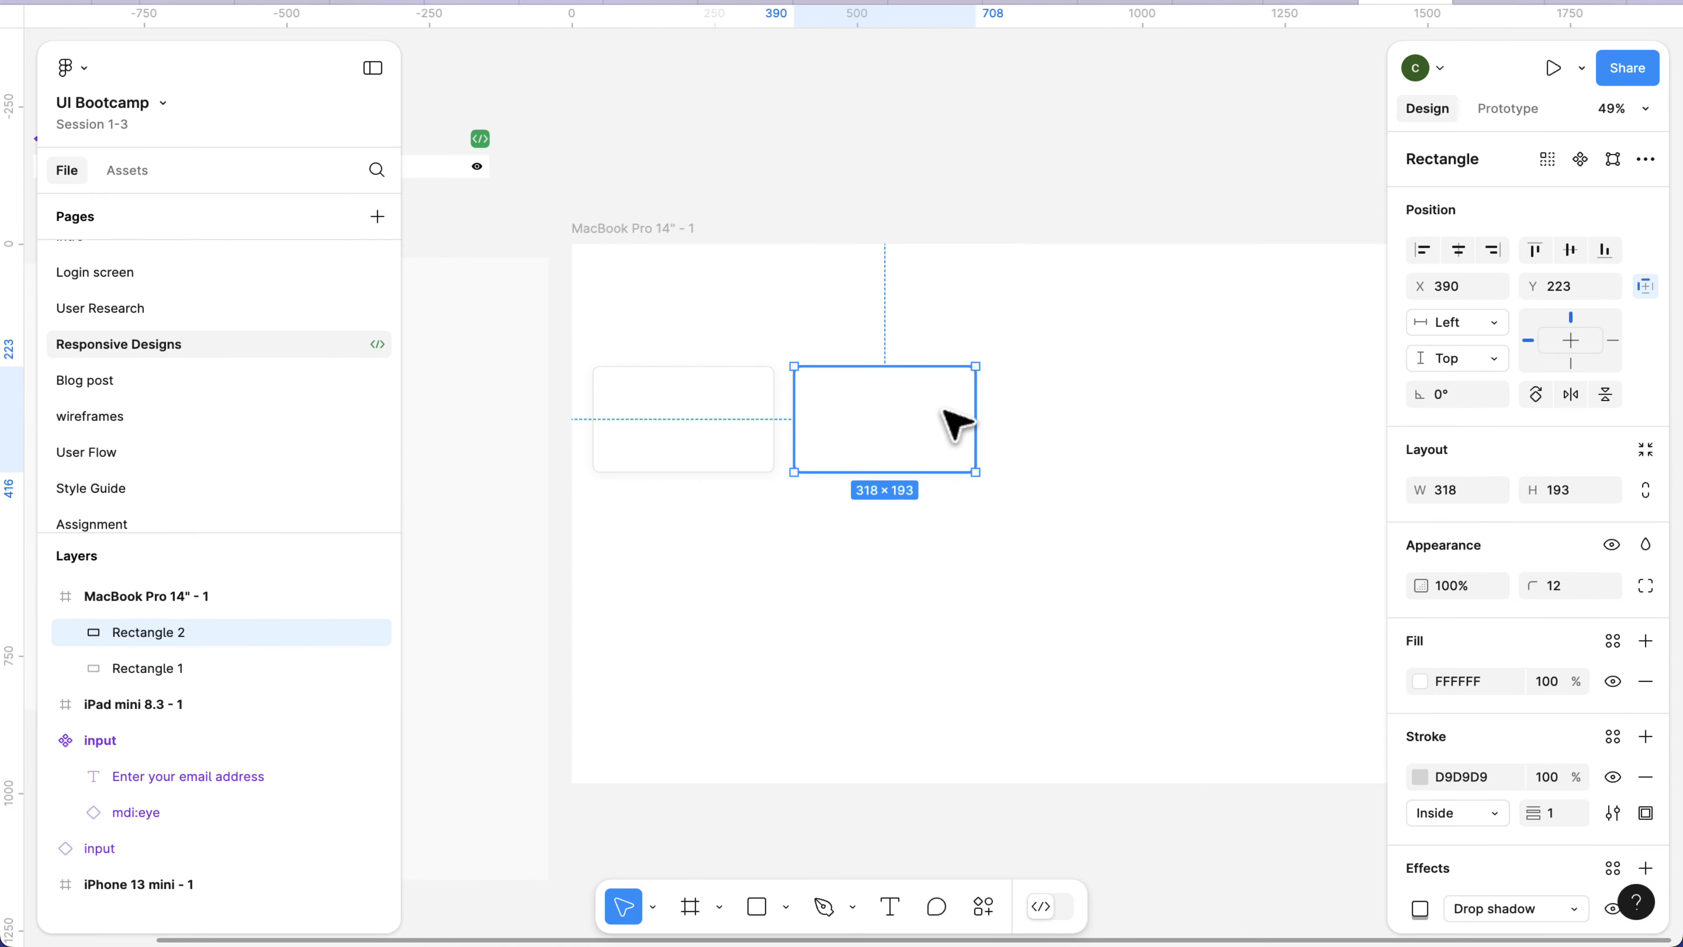
key(ctrl+d)
drag(946, 435, 1156, 441)
key(ctrl+d)
scroll(1120, 439, right, 3)
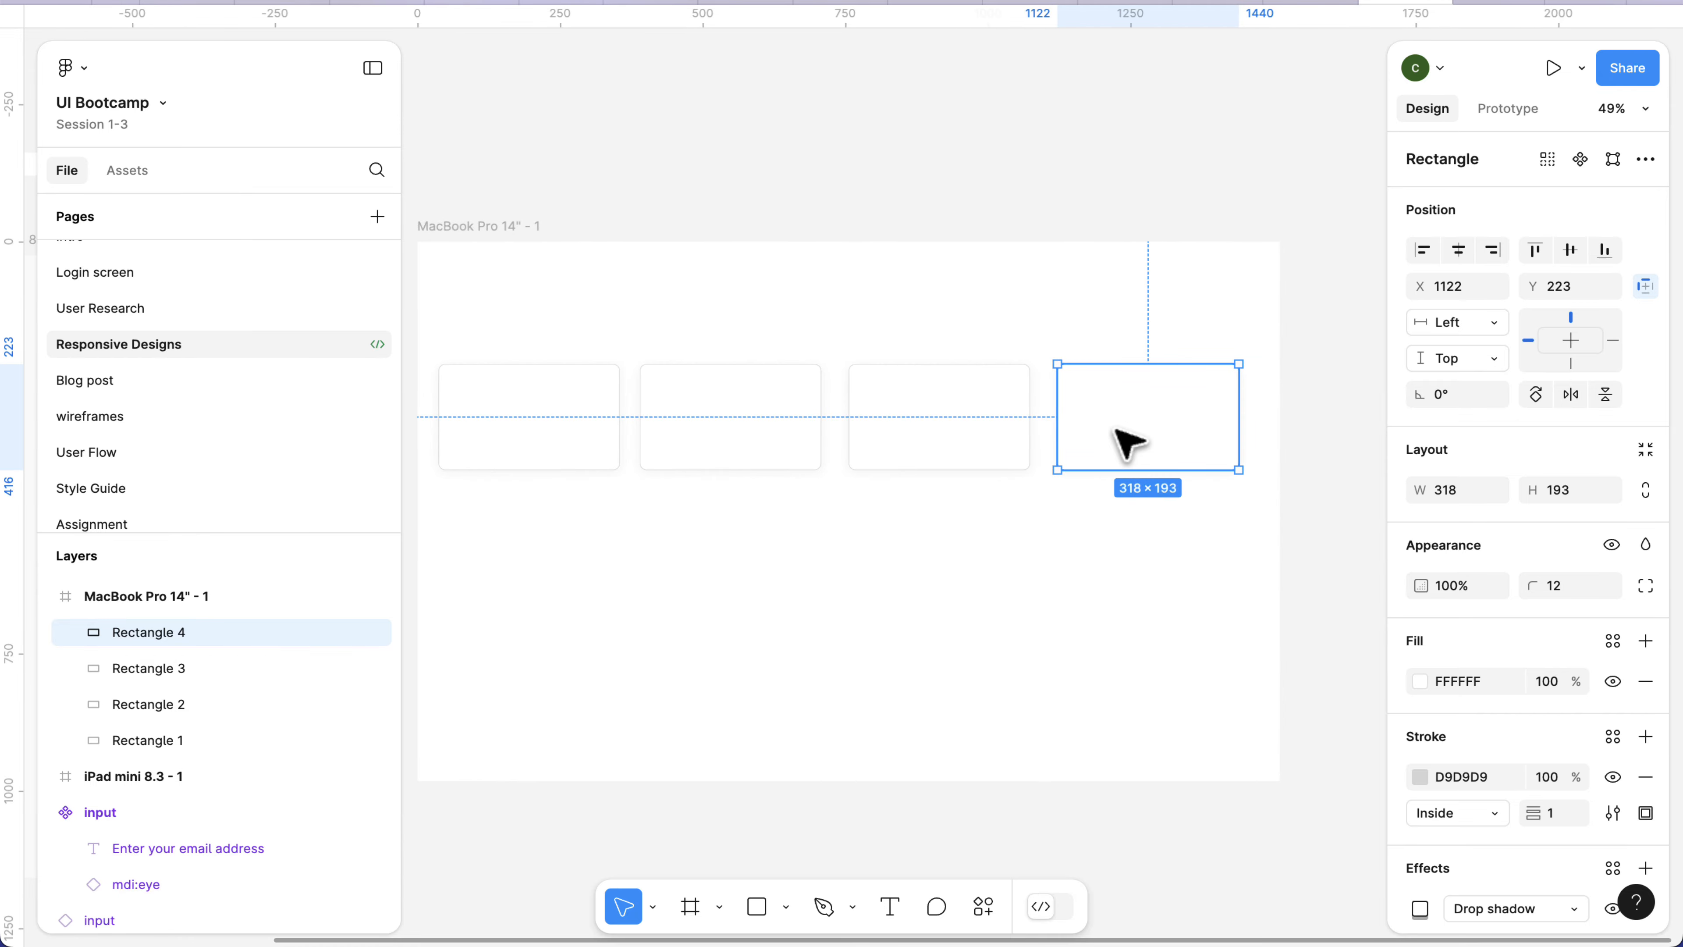
Wrap the four card rectangles in the MacBook Pro frame in one horizontal auto layout frame.
click(742, 527)
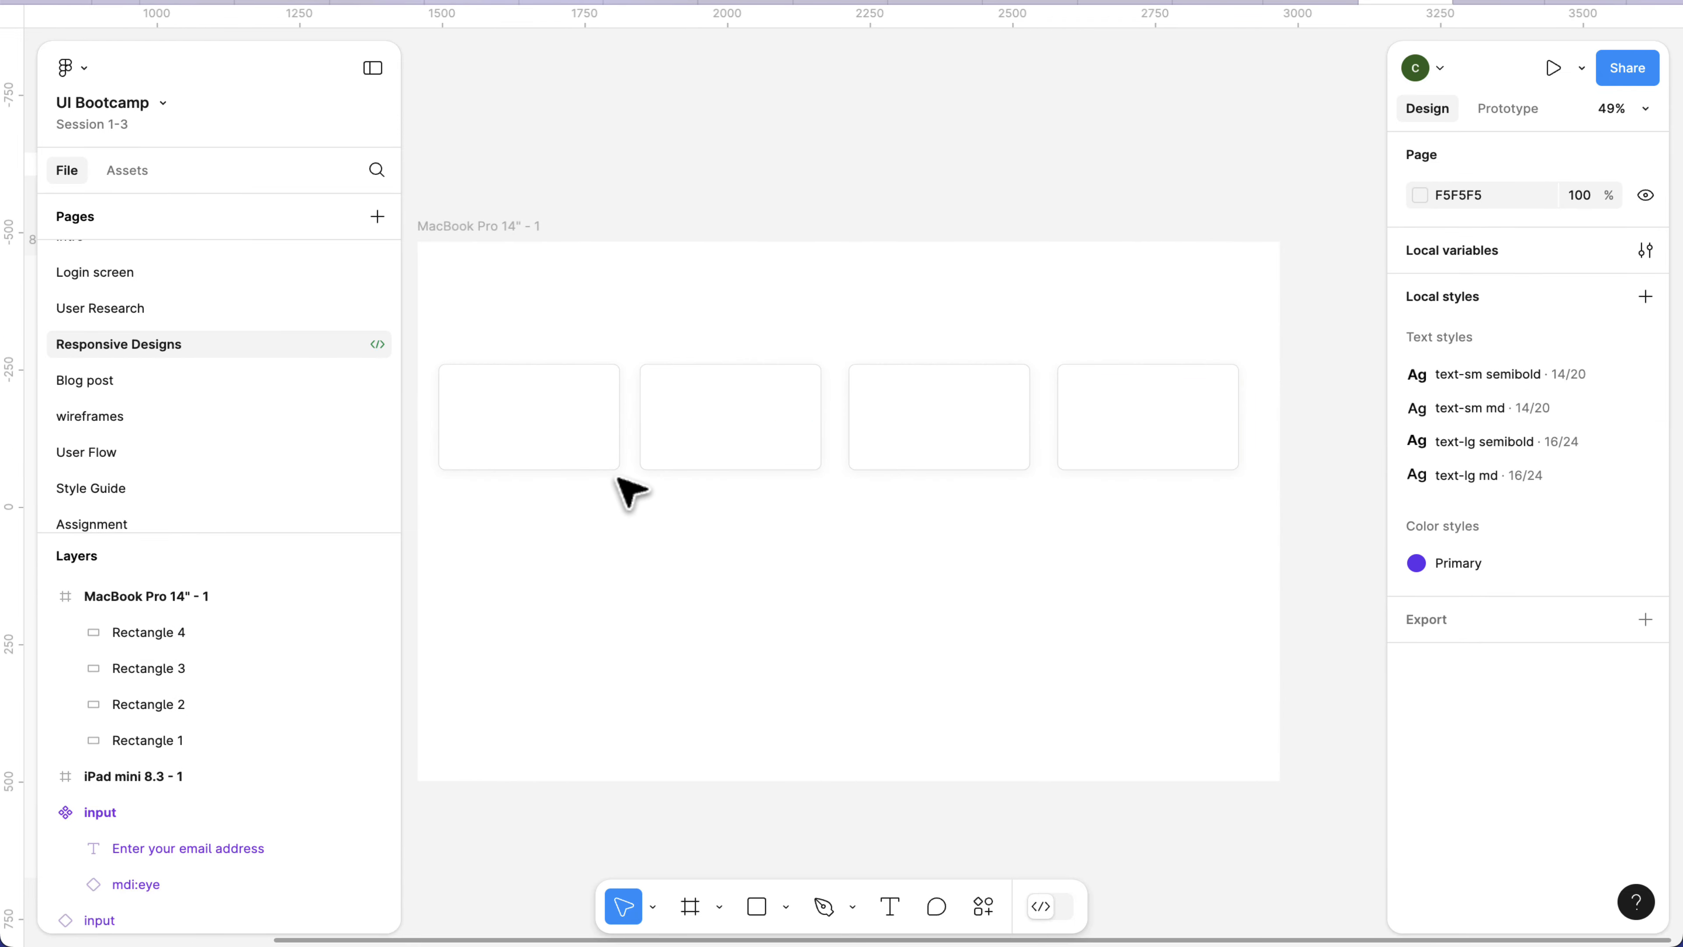
click(586, 441)
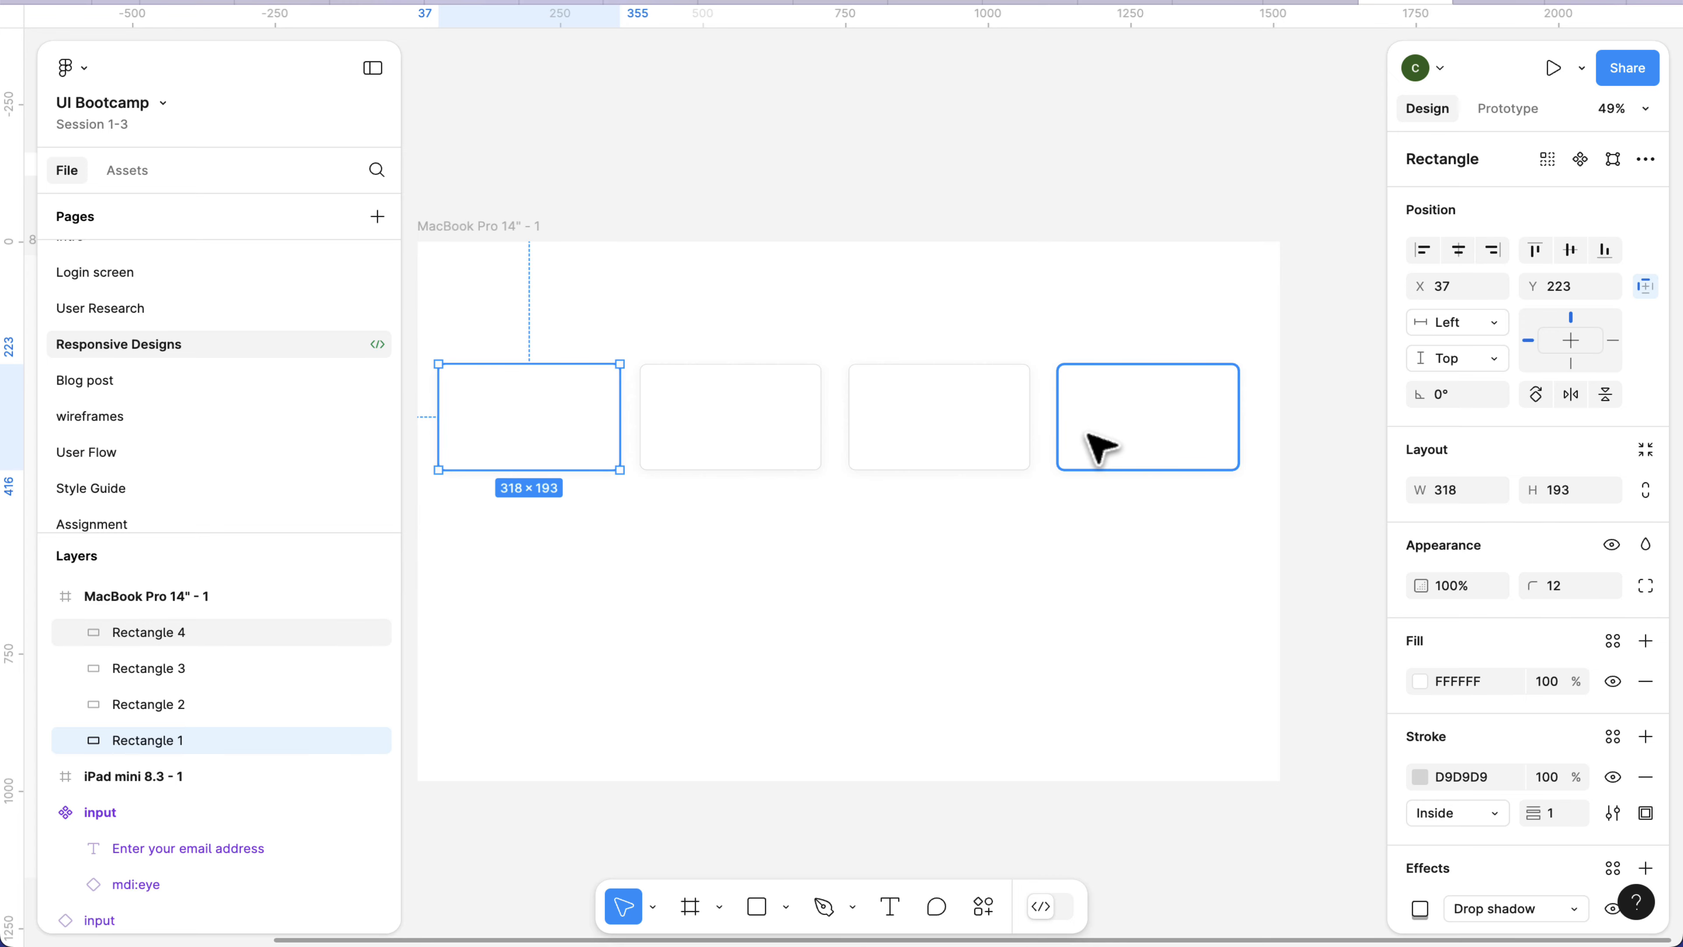
scroll(1100, 447, left, 5)
scroll(1100, 448, down, 5)
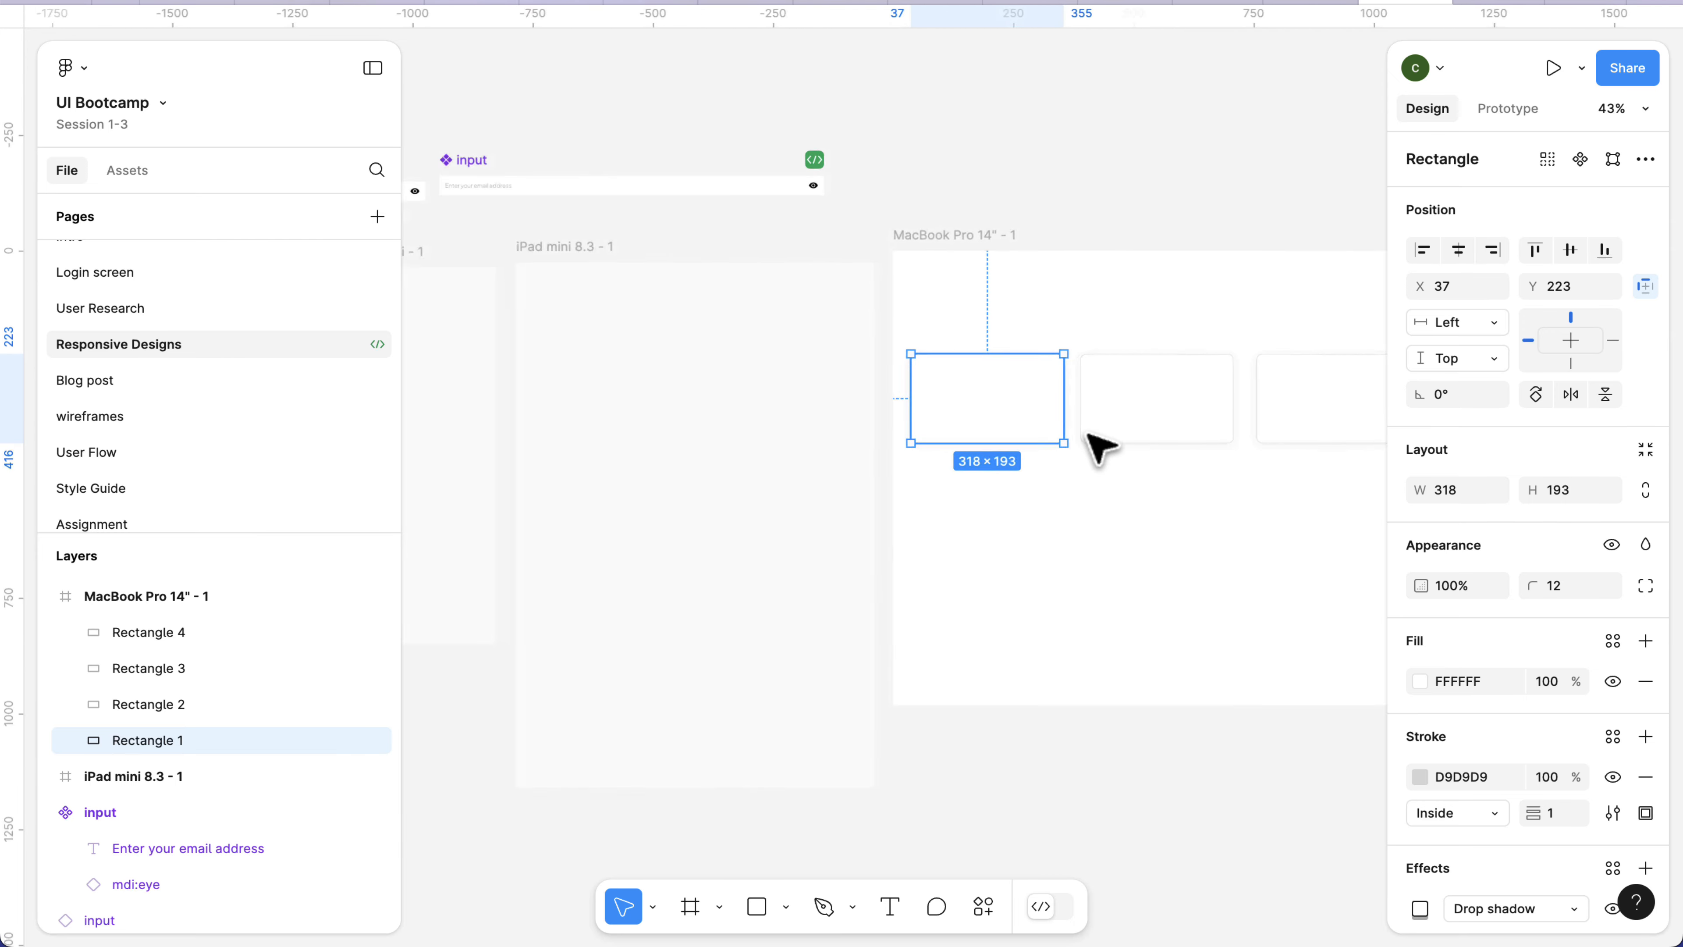
scroll(1100, 447, right, 2)
scroll(1101, 448, right, 2)
scroll(1101, 447, up, 1)
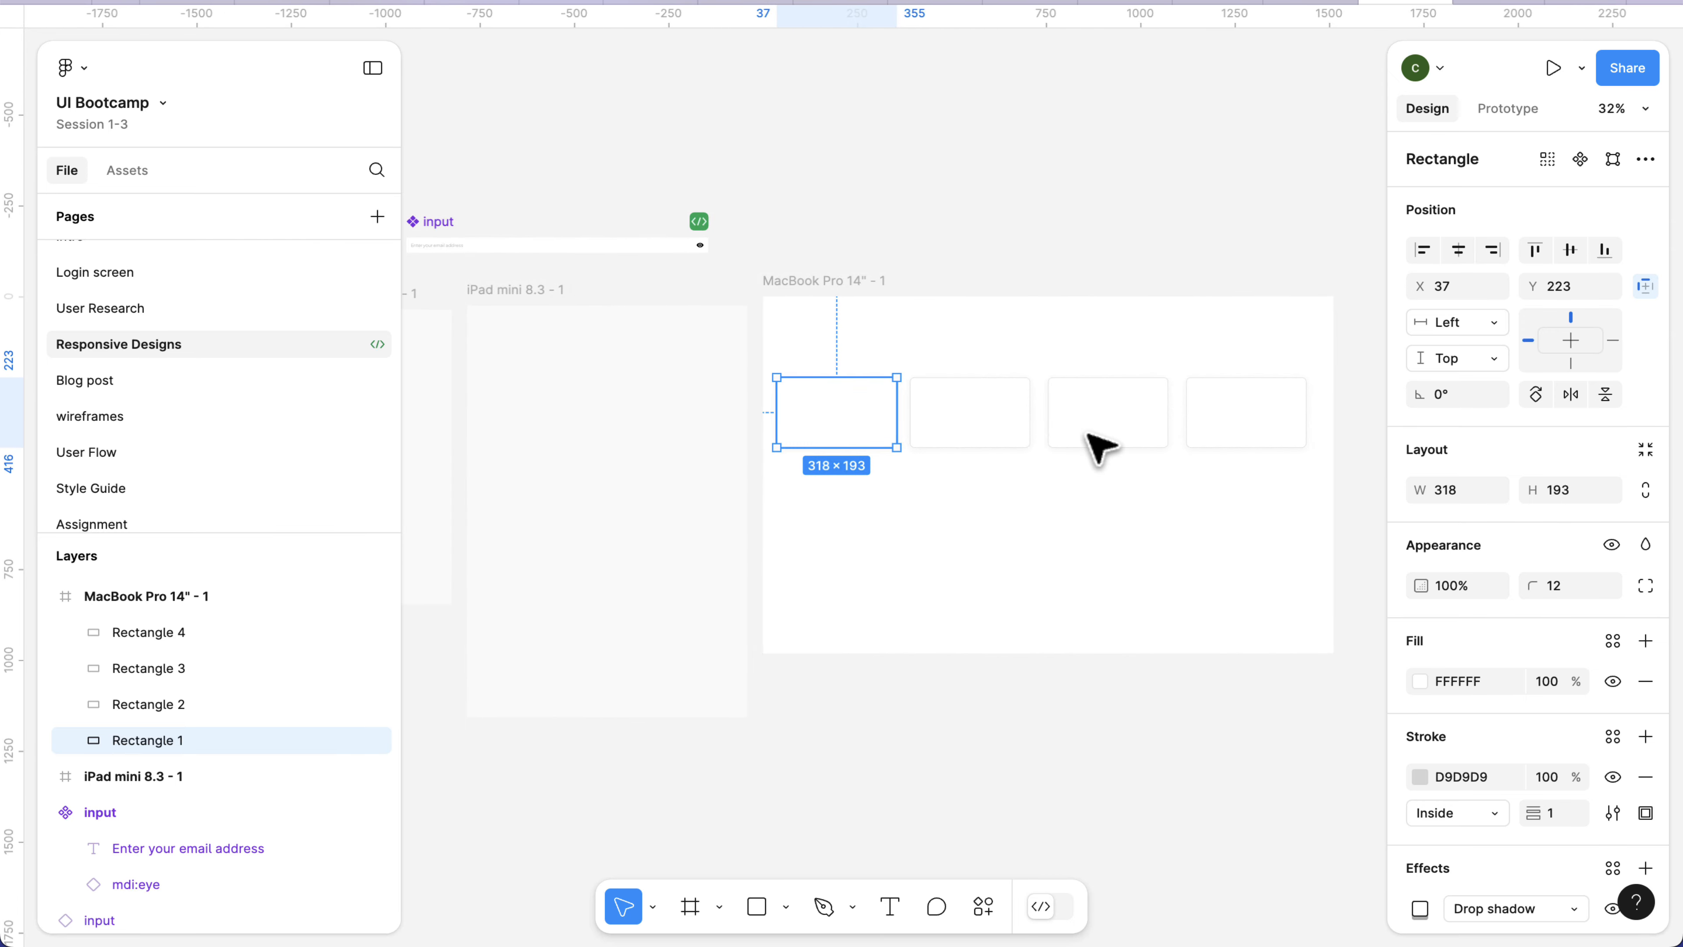
scroll(1100, 447, right, 1)
scroll(1100, 448, up, 1)
scroll(1101, 447, left, 1)
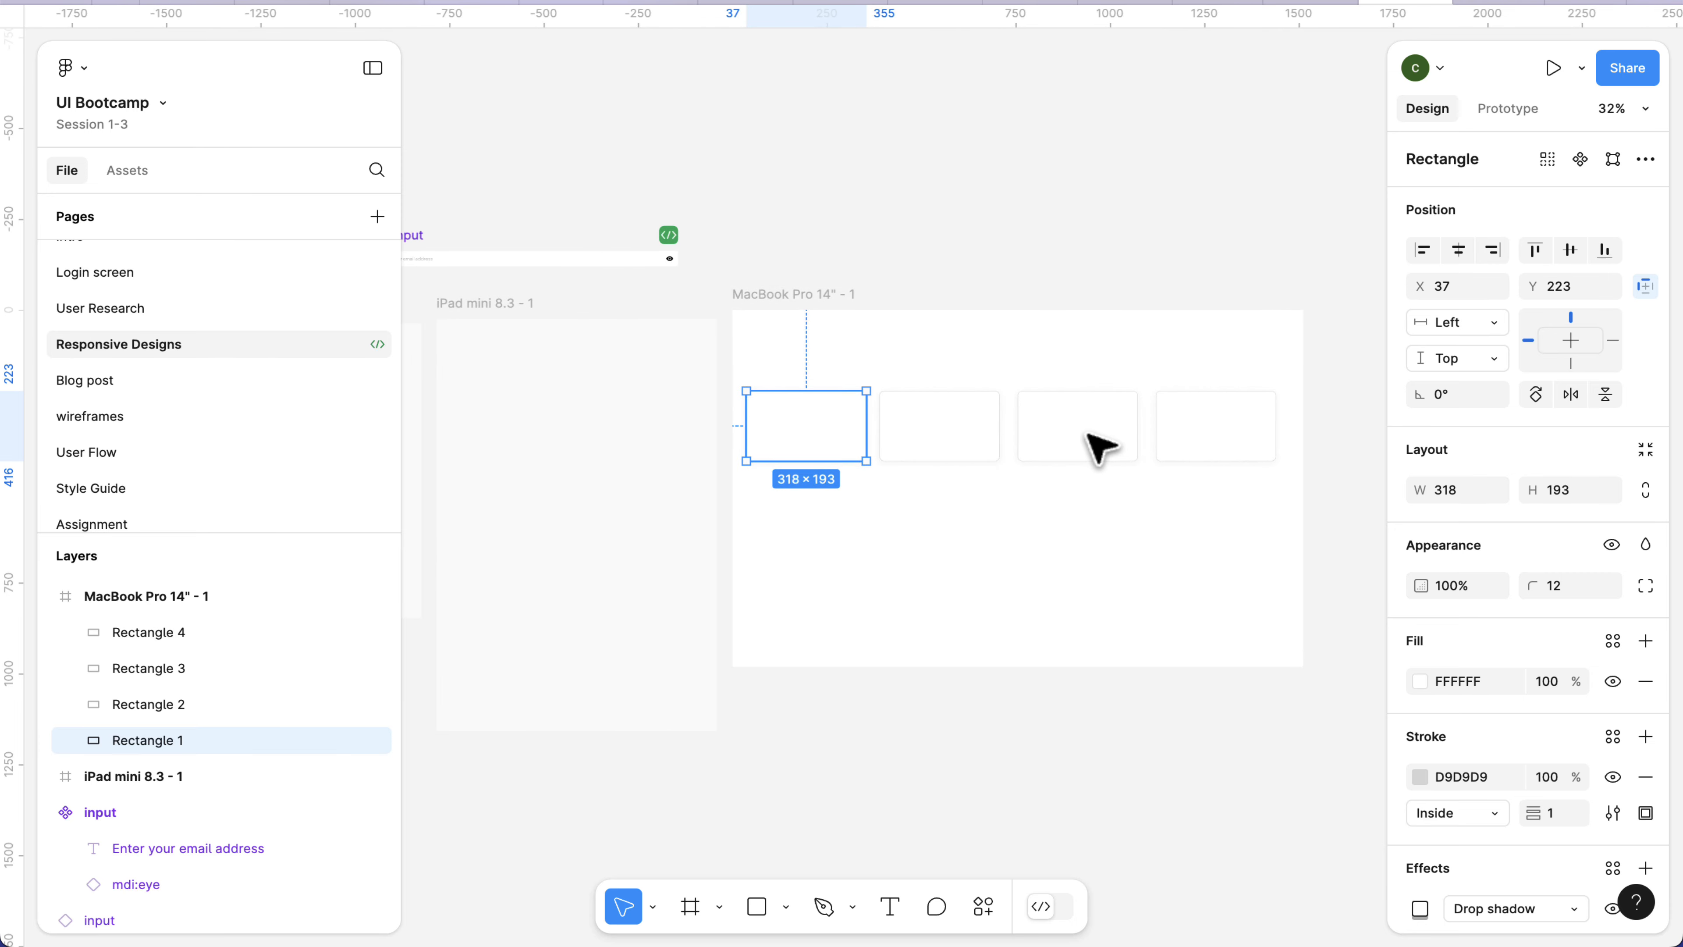
scroll(1100, 448, up, 2)
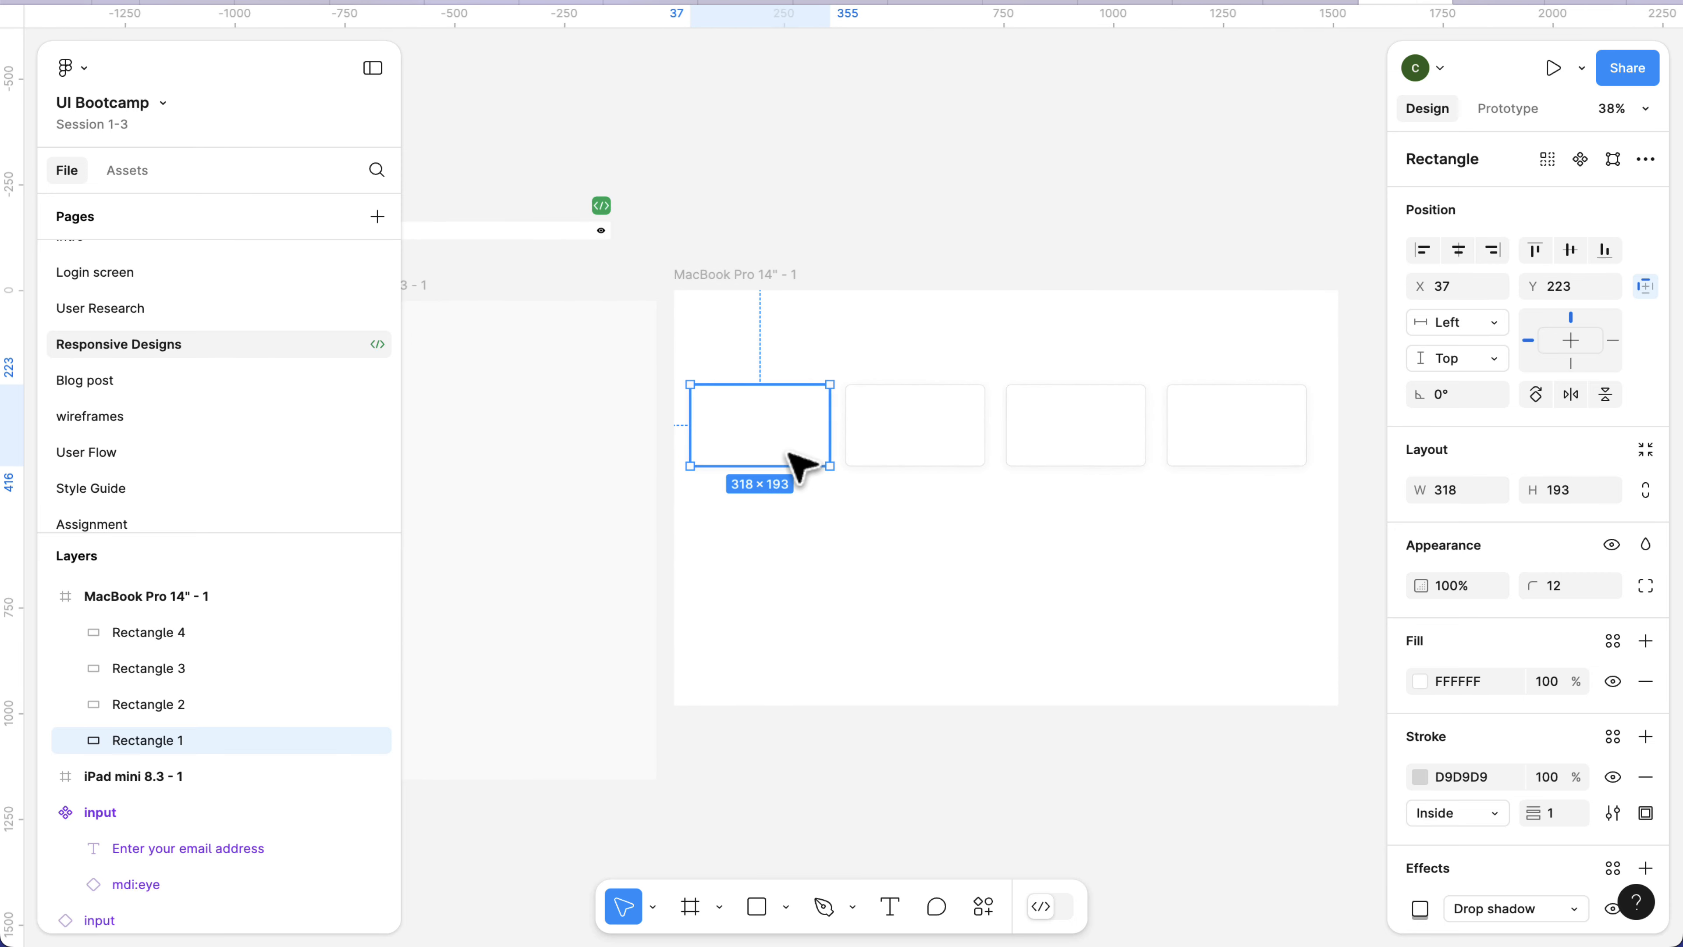
shift+click(913, 442)
shift+click(1048, 429)
shift+click(1230, 431)
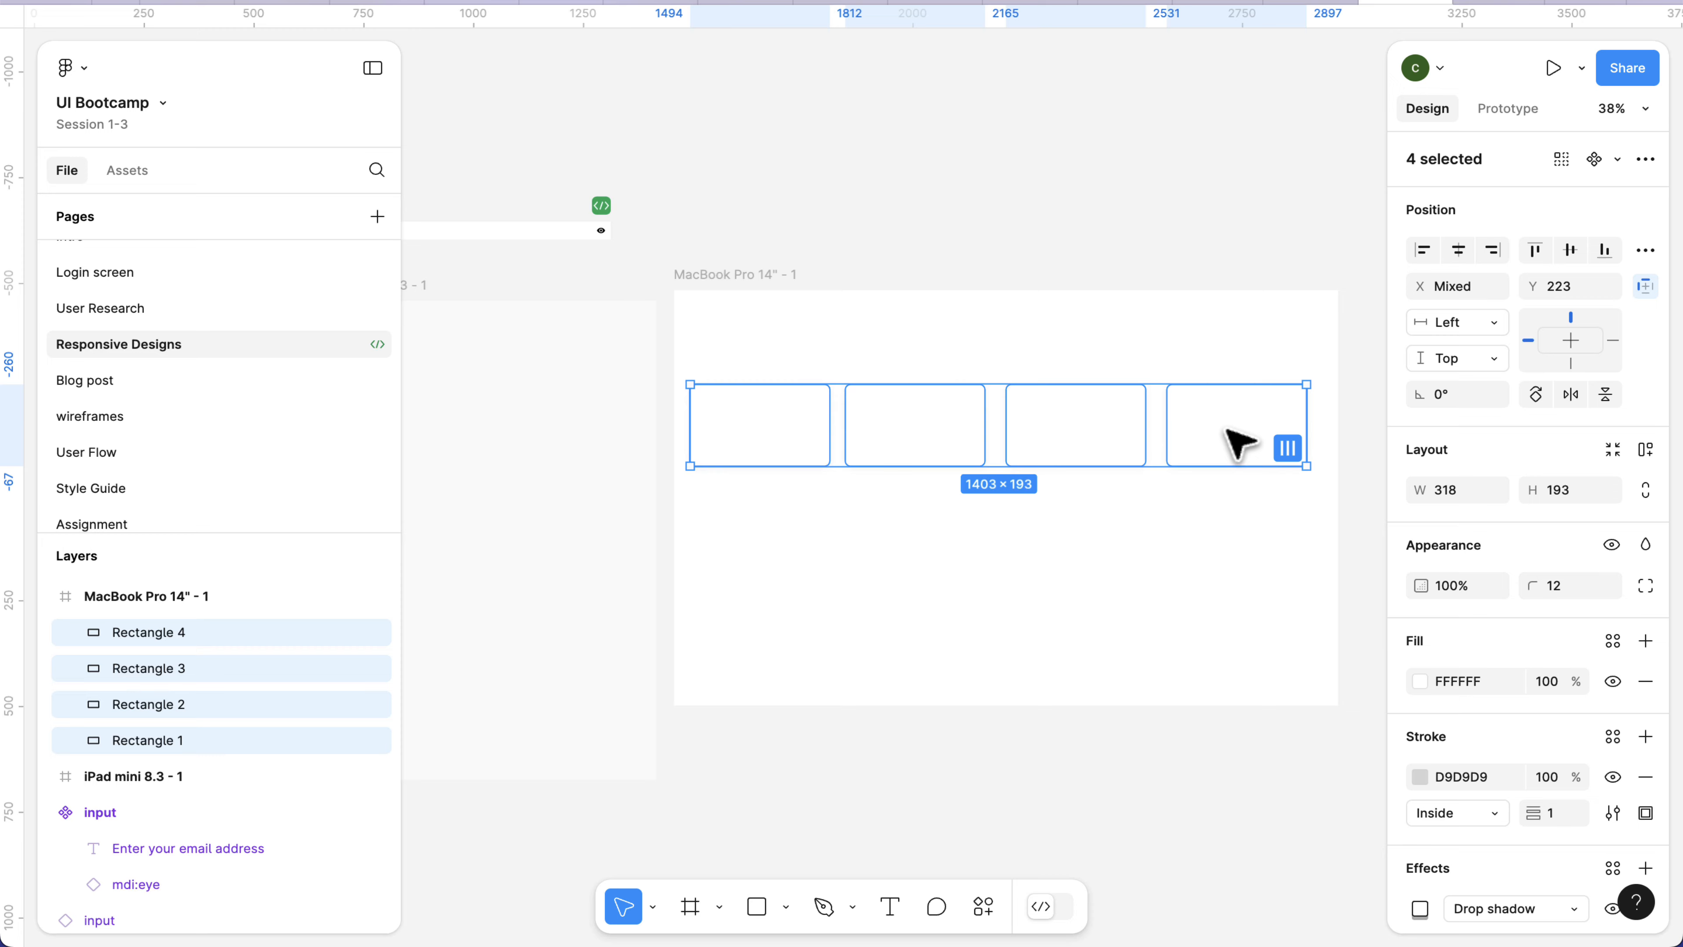
key(shift+a)
Move the auto layout card row out of the MacBook Pro frame onto the canvas just above it, at about X 1511, Y -817.
scroll(1226, 431, right, 1)
scroll(1226, 431, up, 1)
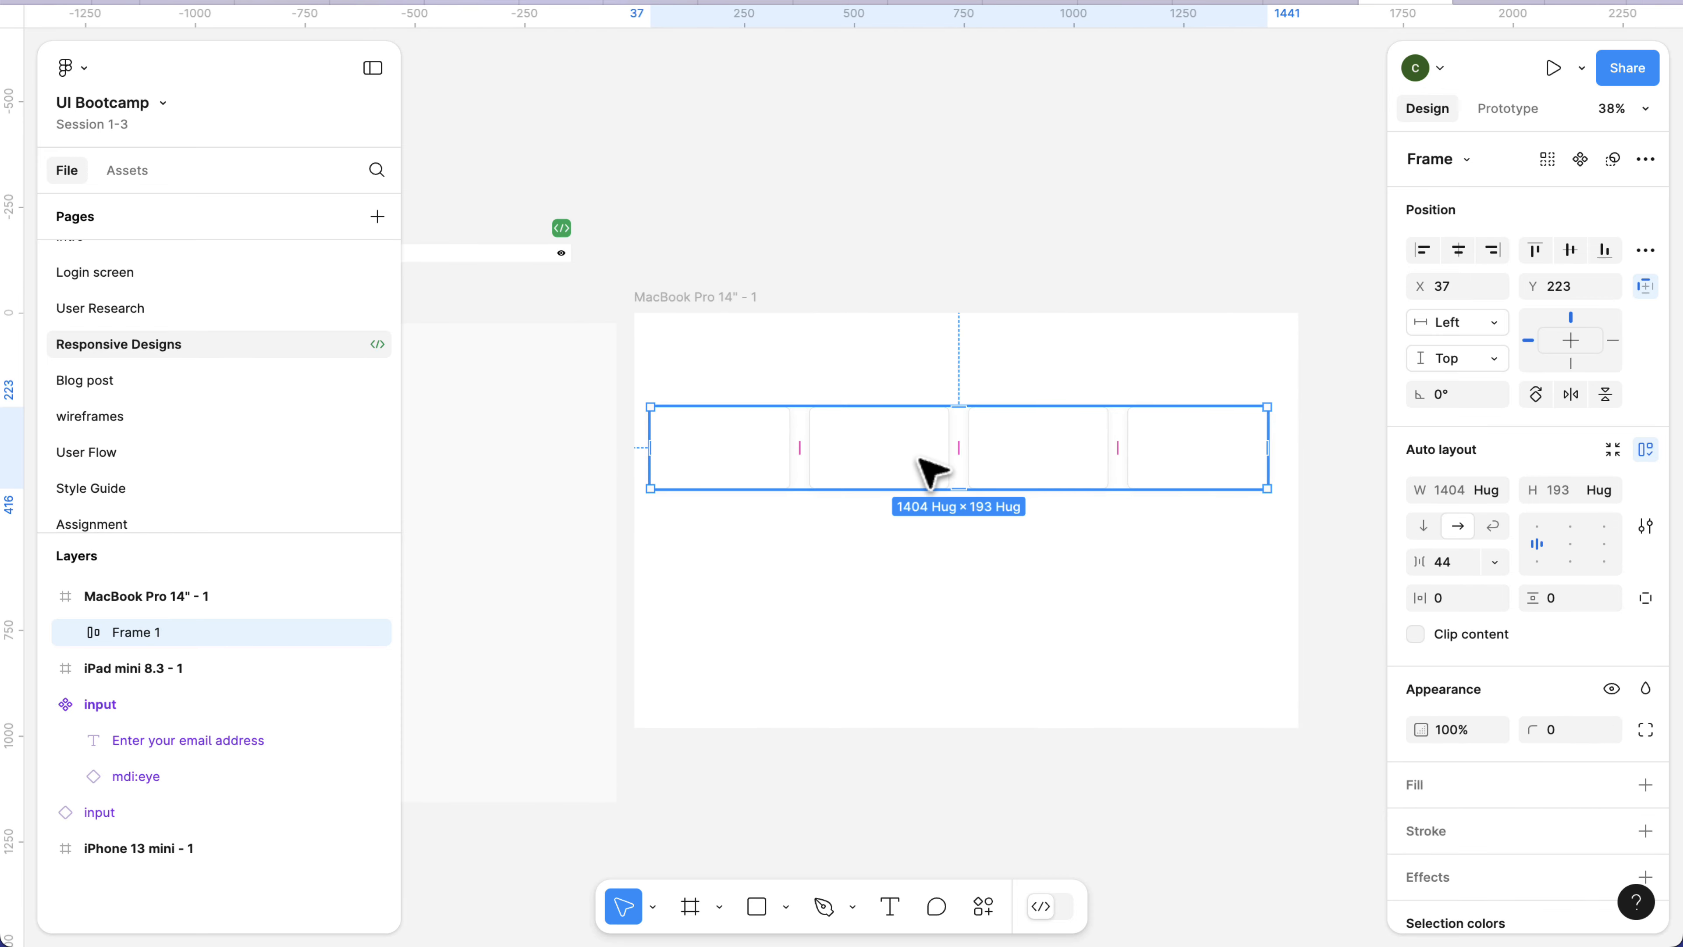
drag(928, 457, 936, 232)
click(1319, 313)
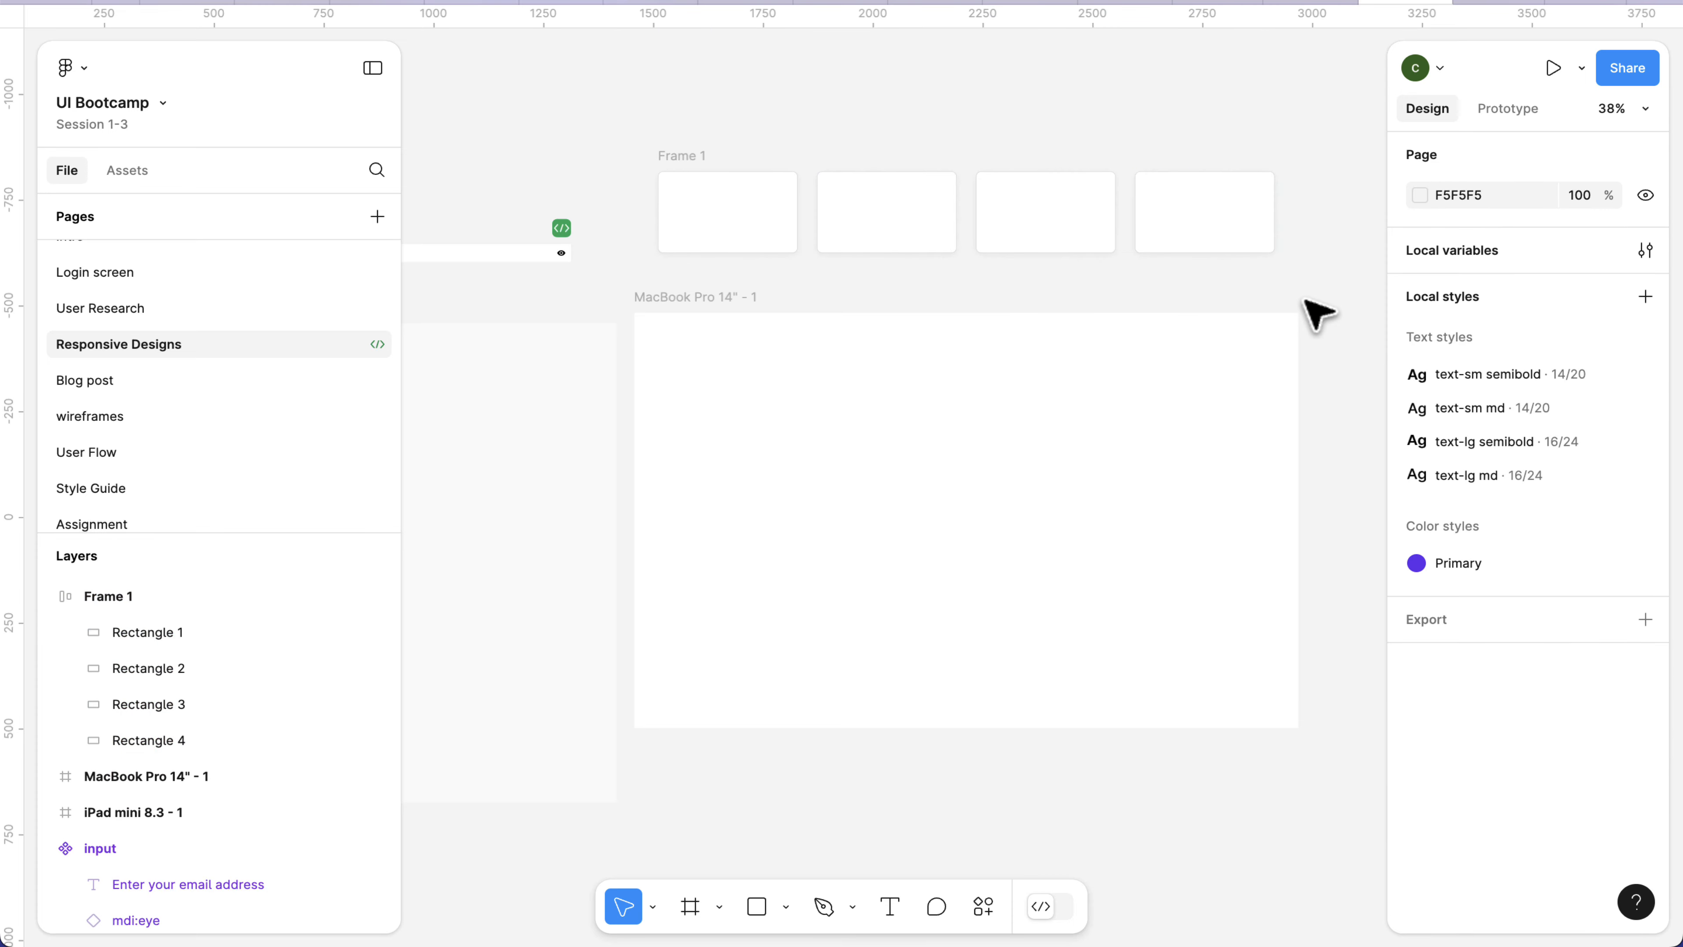
Set the gap between the cards in Frame 1 to 28.
click(696, 153)
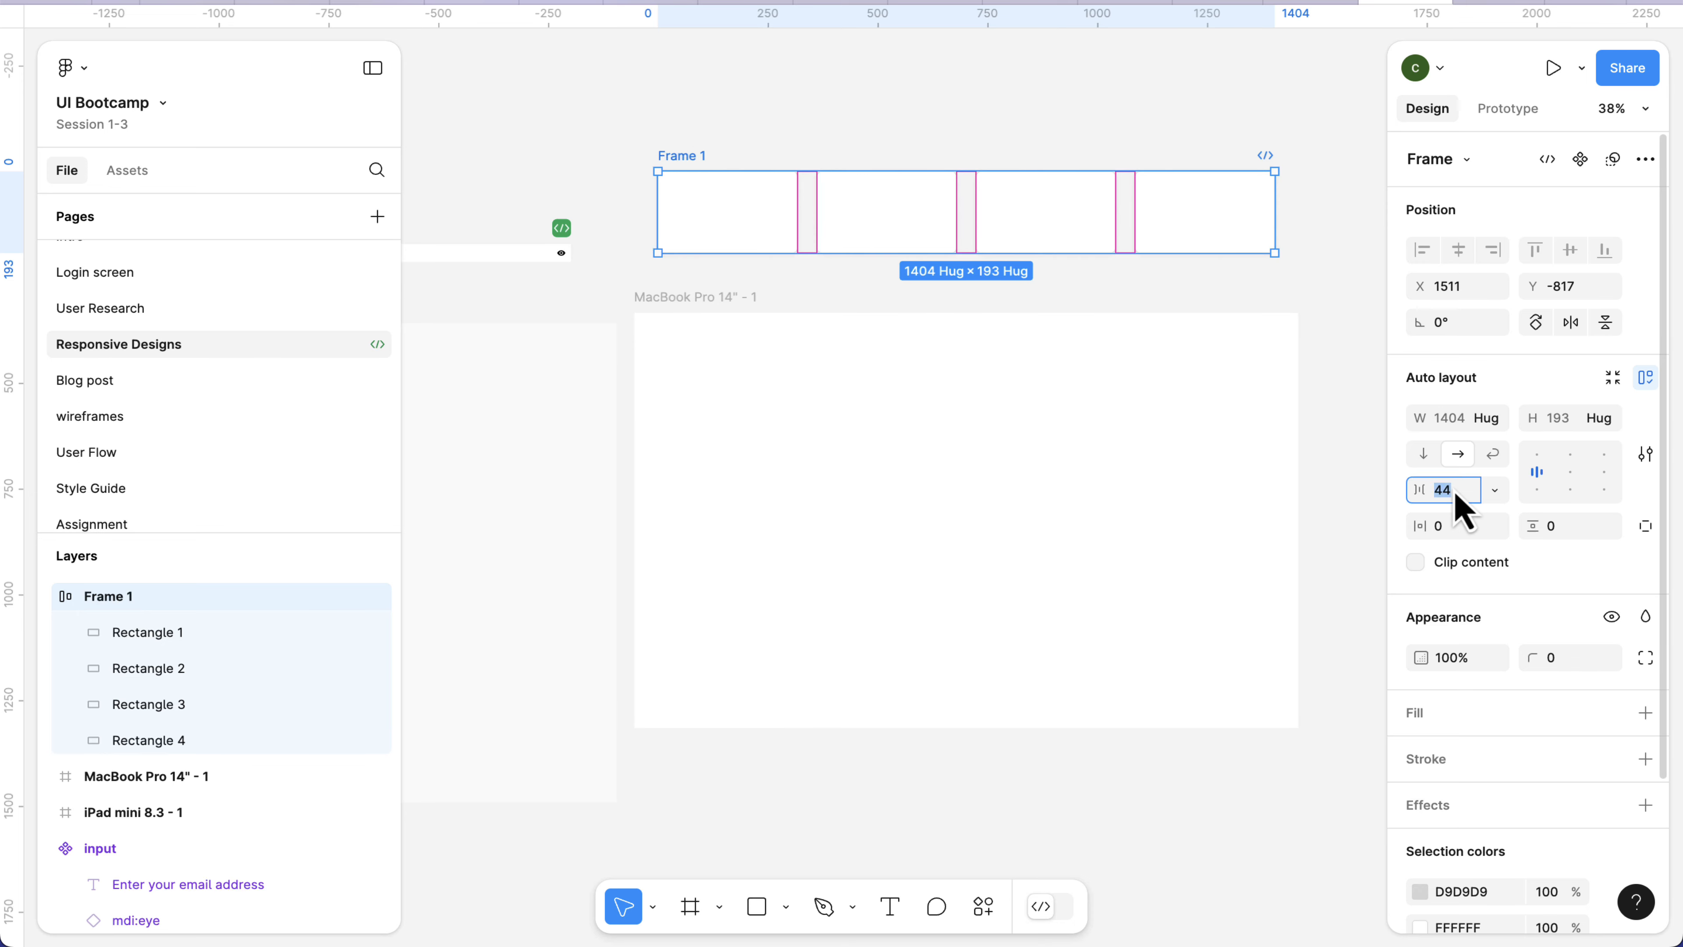
key(Down)
key(Down)
key(Down)
key(Down)
key(Down)
key(Down)
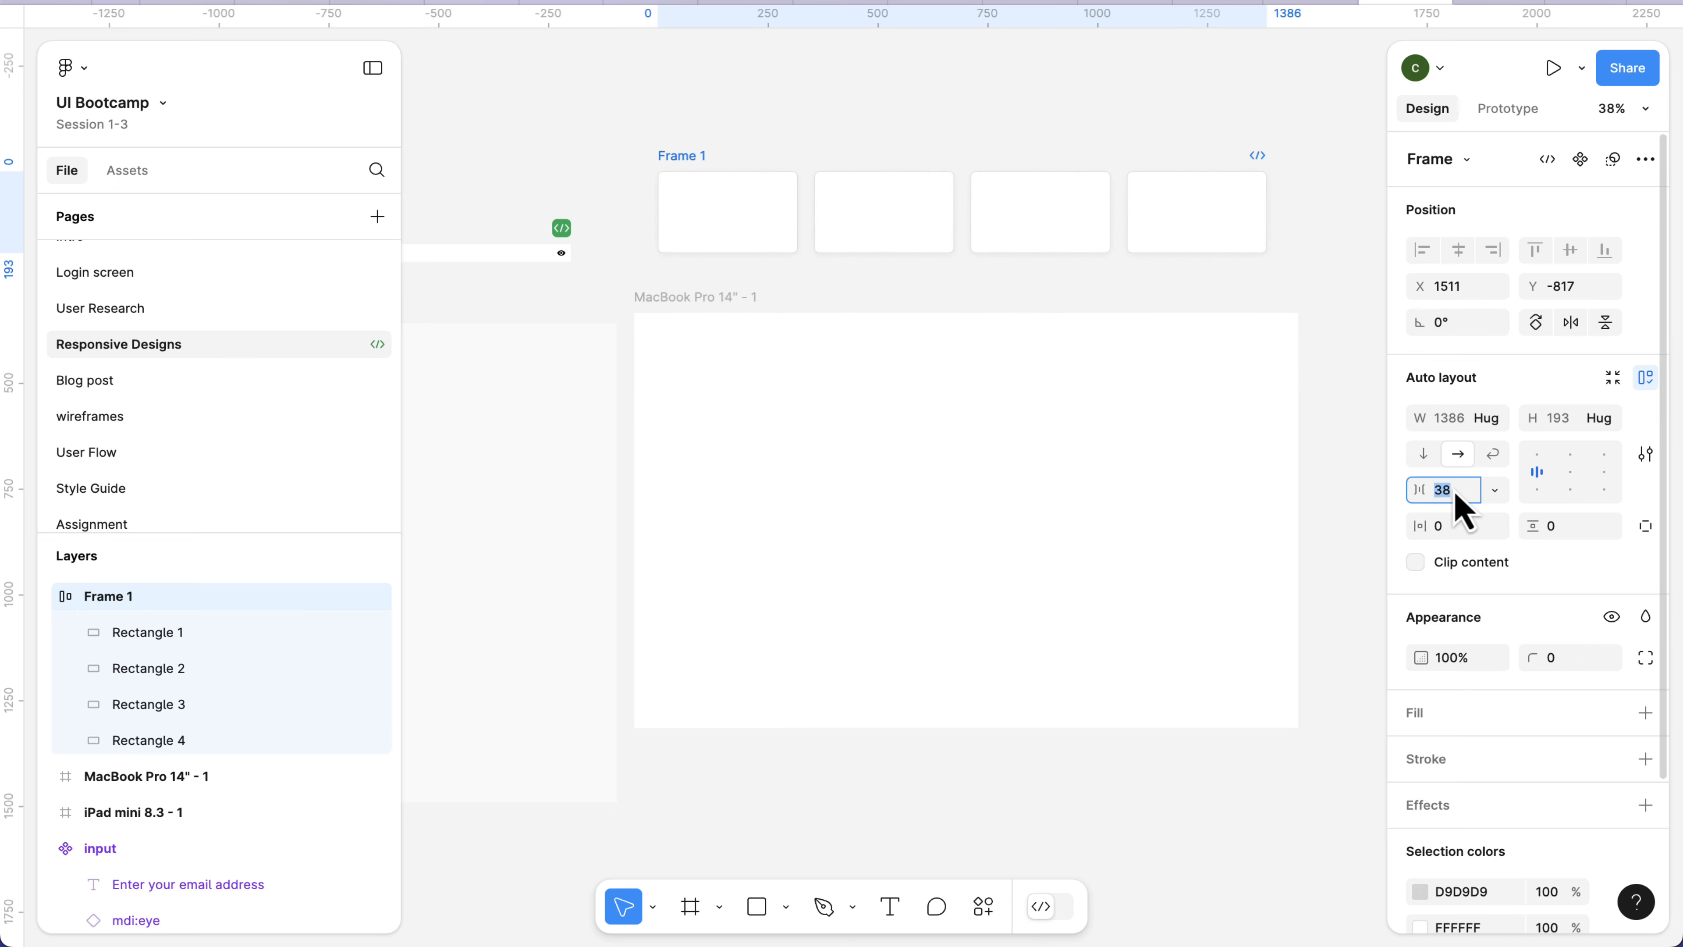
key(Down)
key(Down)
key(Down)
key(Down)
key(Down)
key(Down)
key(Down)
key(Down)
key(Down)
key(Down)
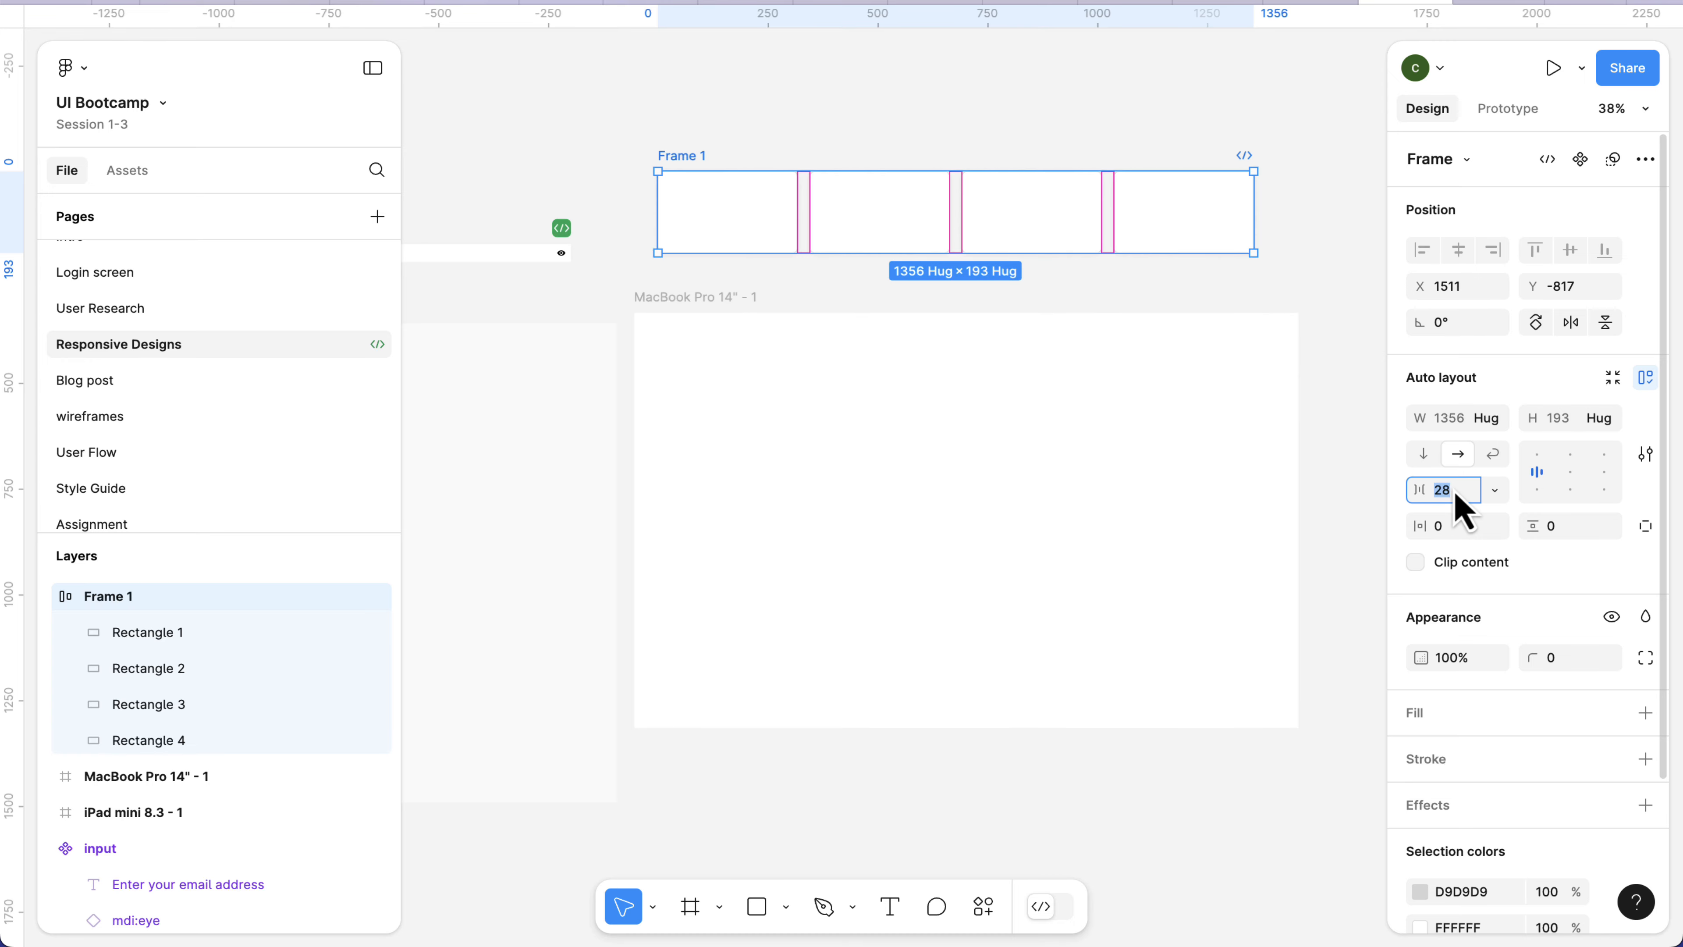
Switch the auto layout of Frame 1 from horizontal to Wrap.
scroll(1079, 223, left, 1)
scroll(1079, 224, down, 1)
scroll(1079, 224, right, 1)
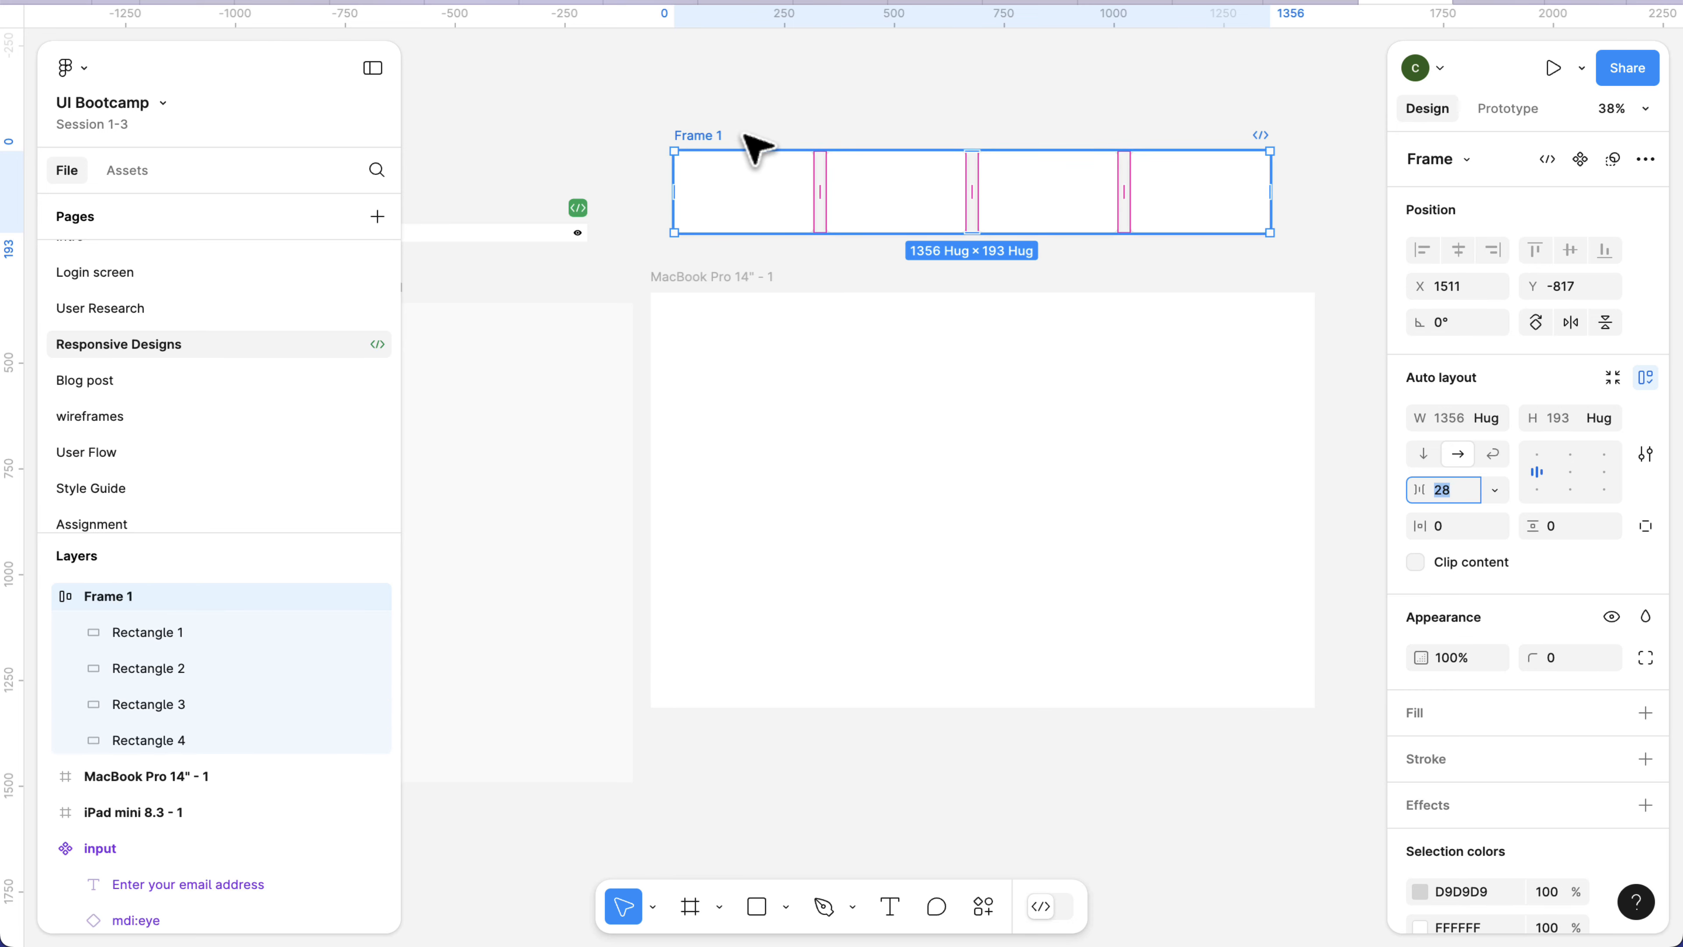
click(1494, 455)
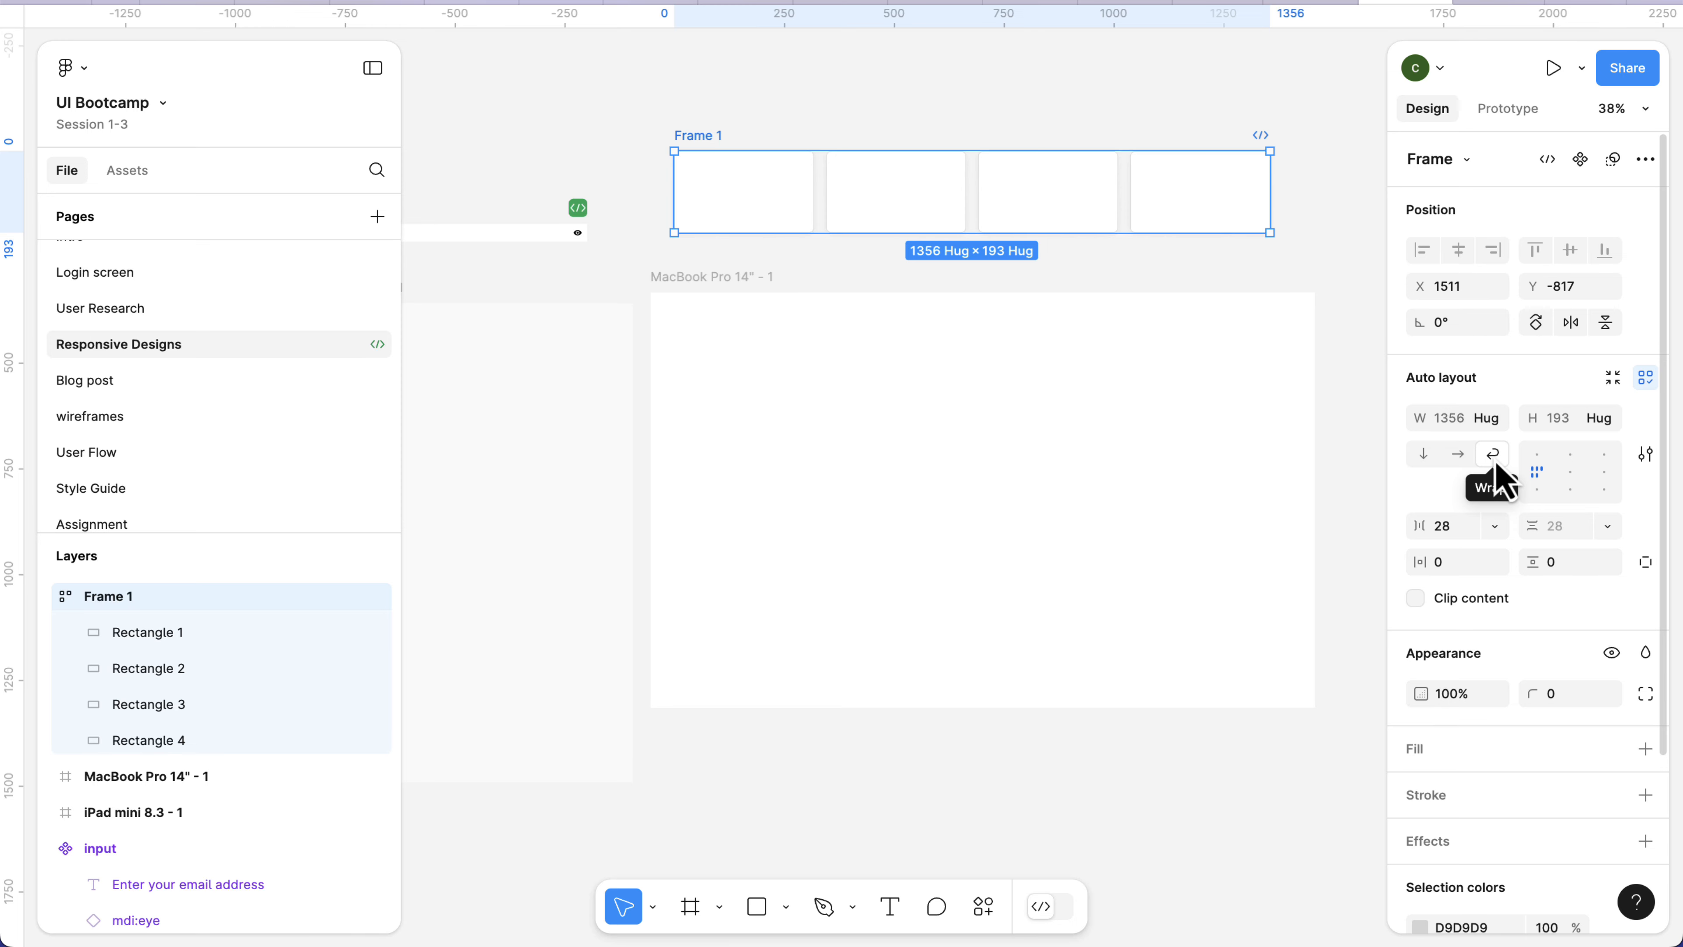
scroll(1371, 443, right, 10)
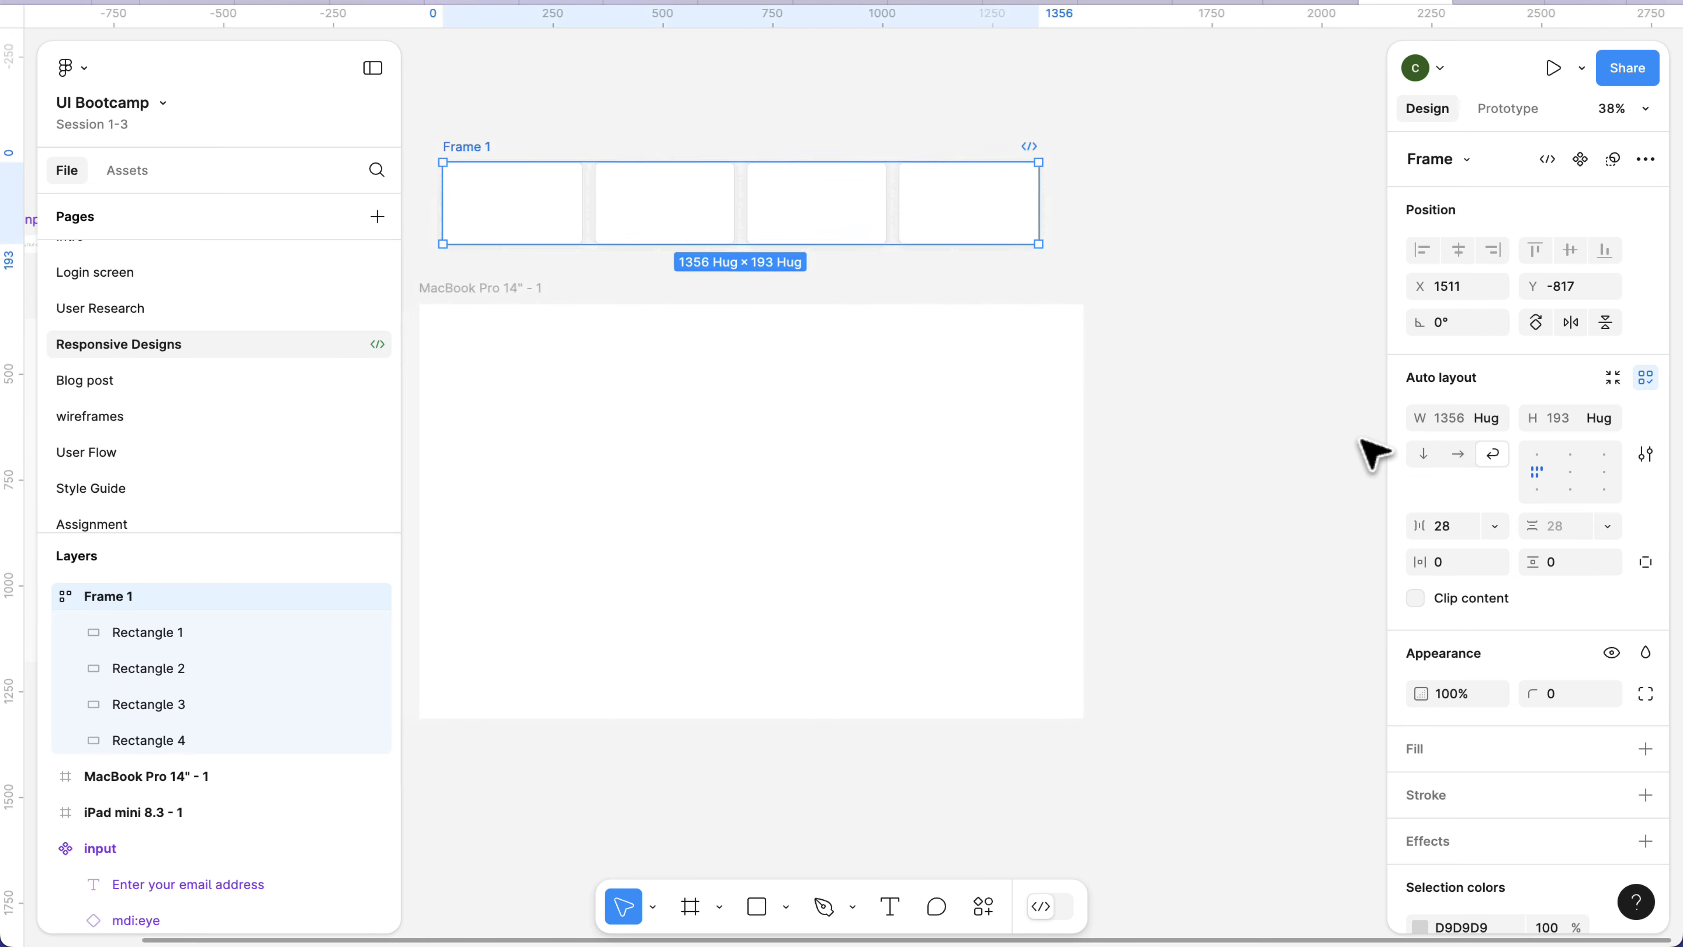
Create a new local variable collection named Breakpoints.
click(1220, 271)
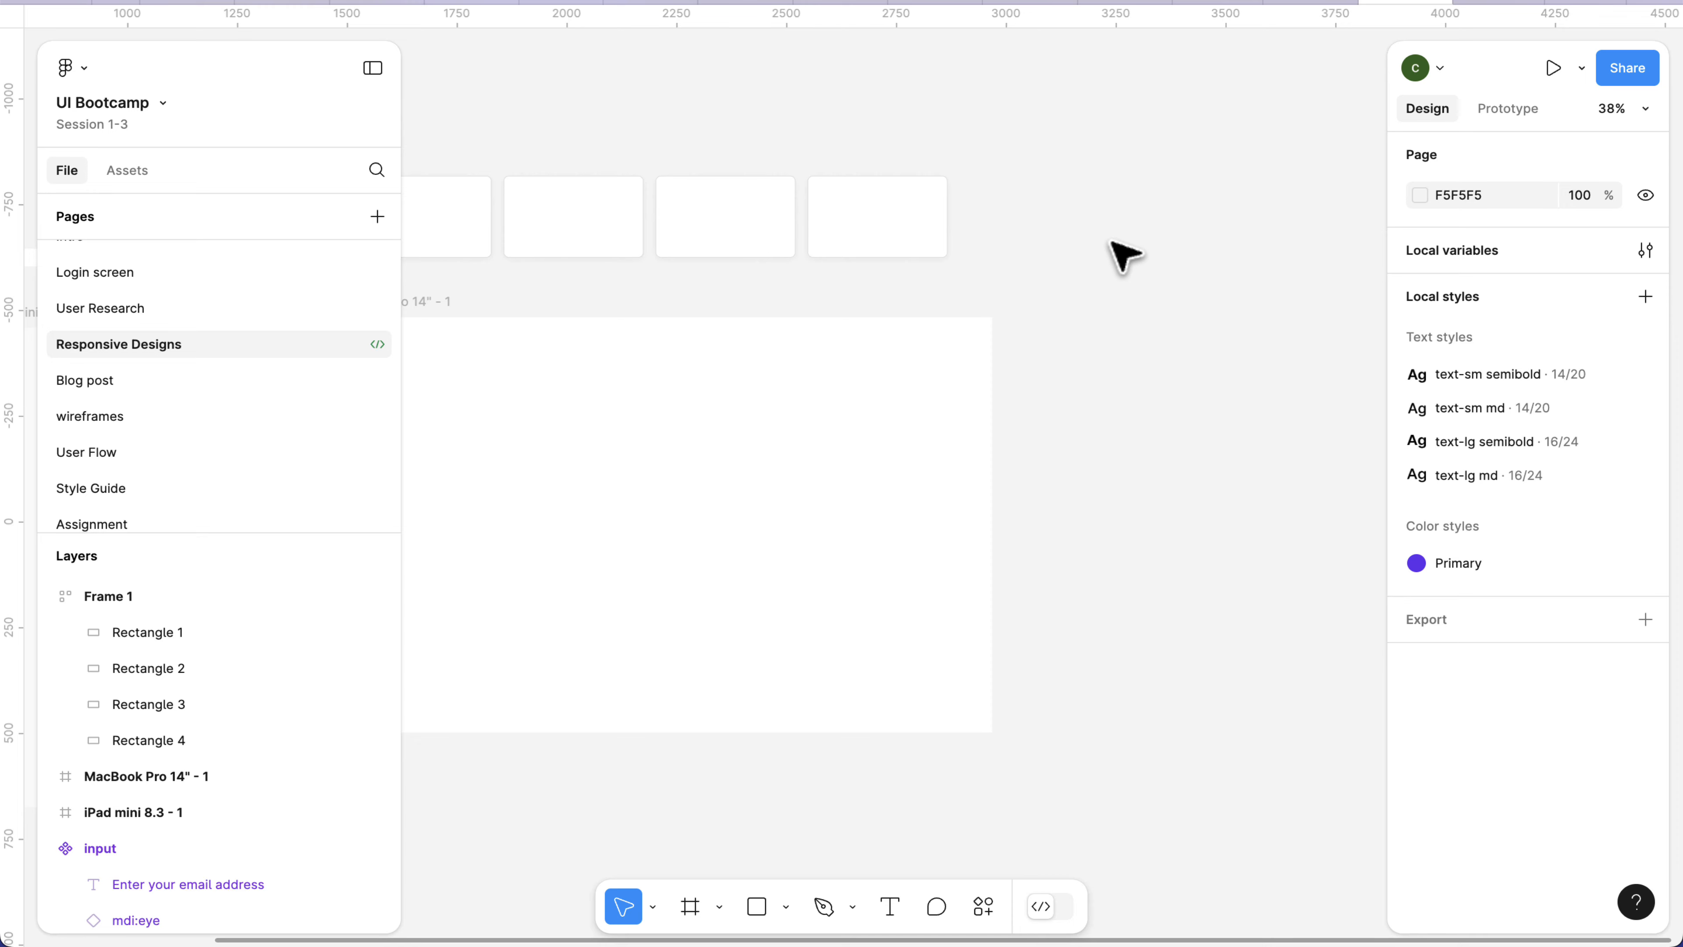
click(1645, 250)
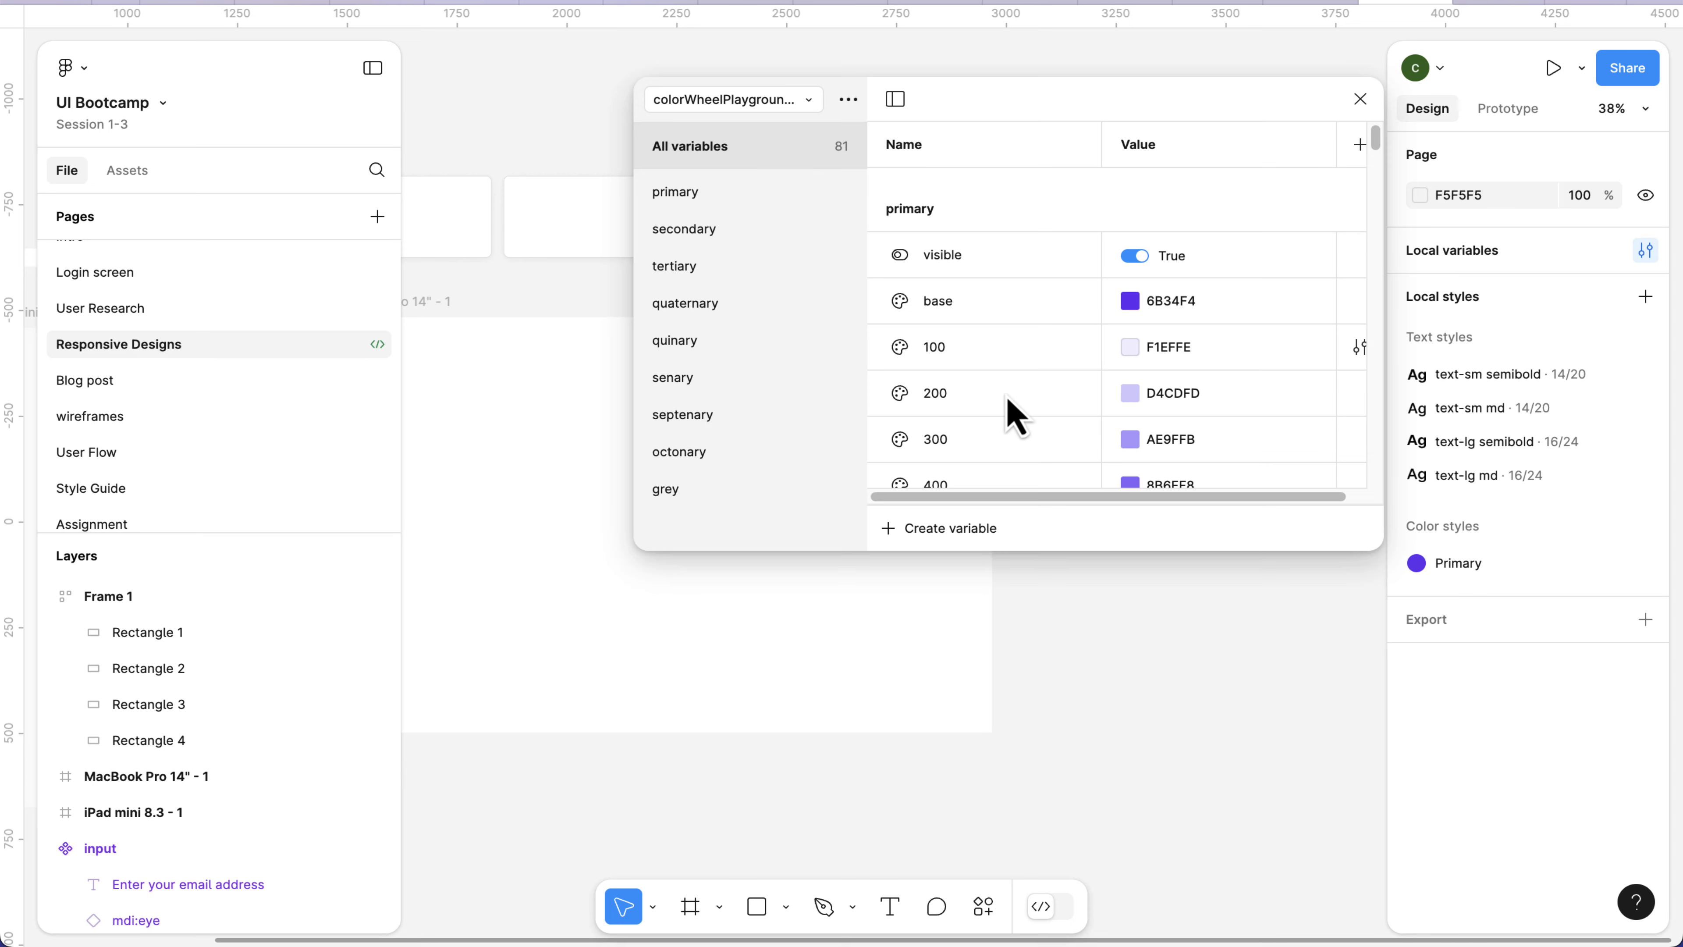
scroll(1007, 406, down, 10)
scroll(987, 356, up, 10)
click(848, 99)
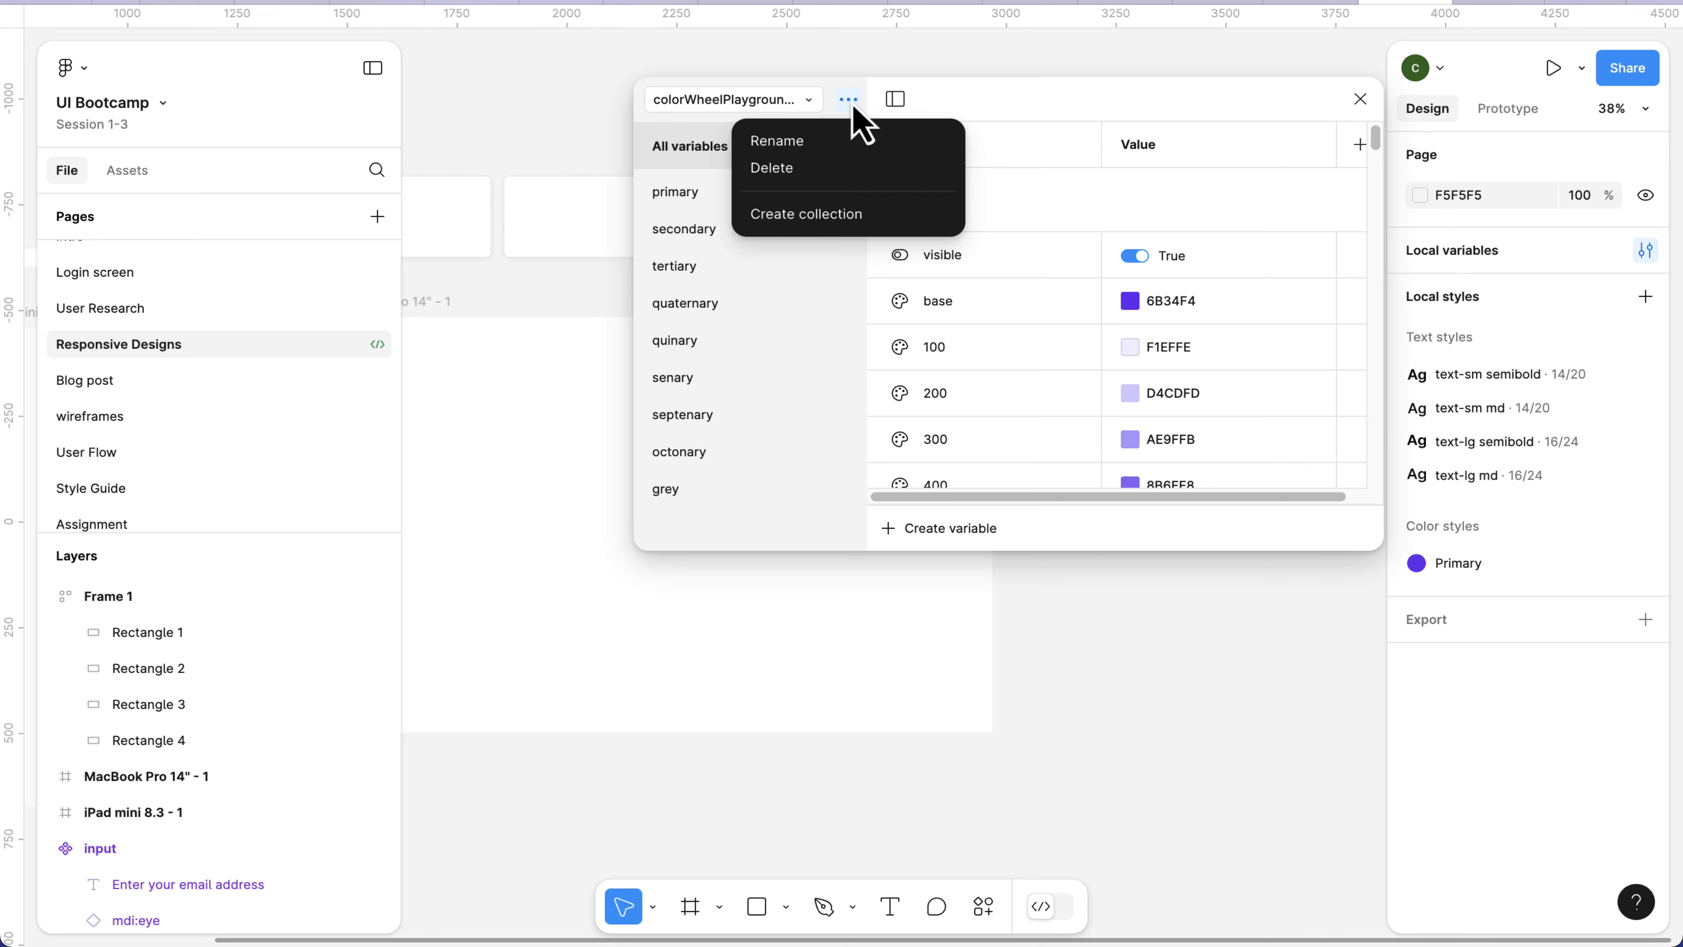
click(852, 102)
click(852, 102)
click(828, 213)
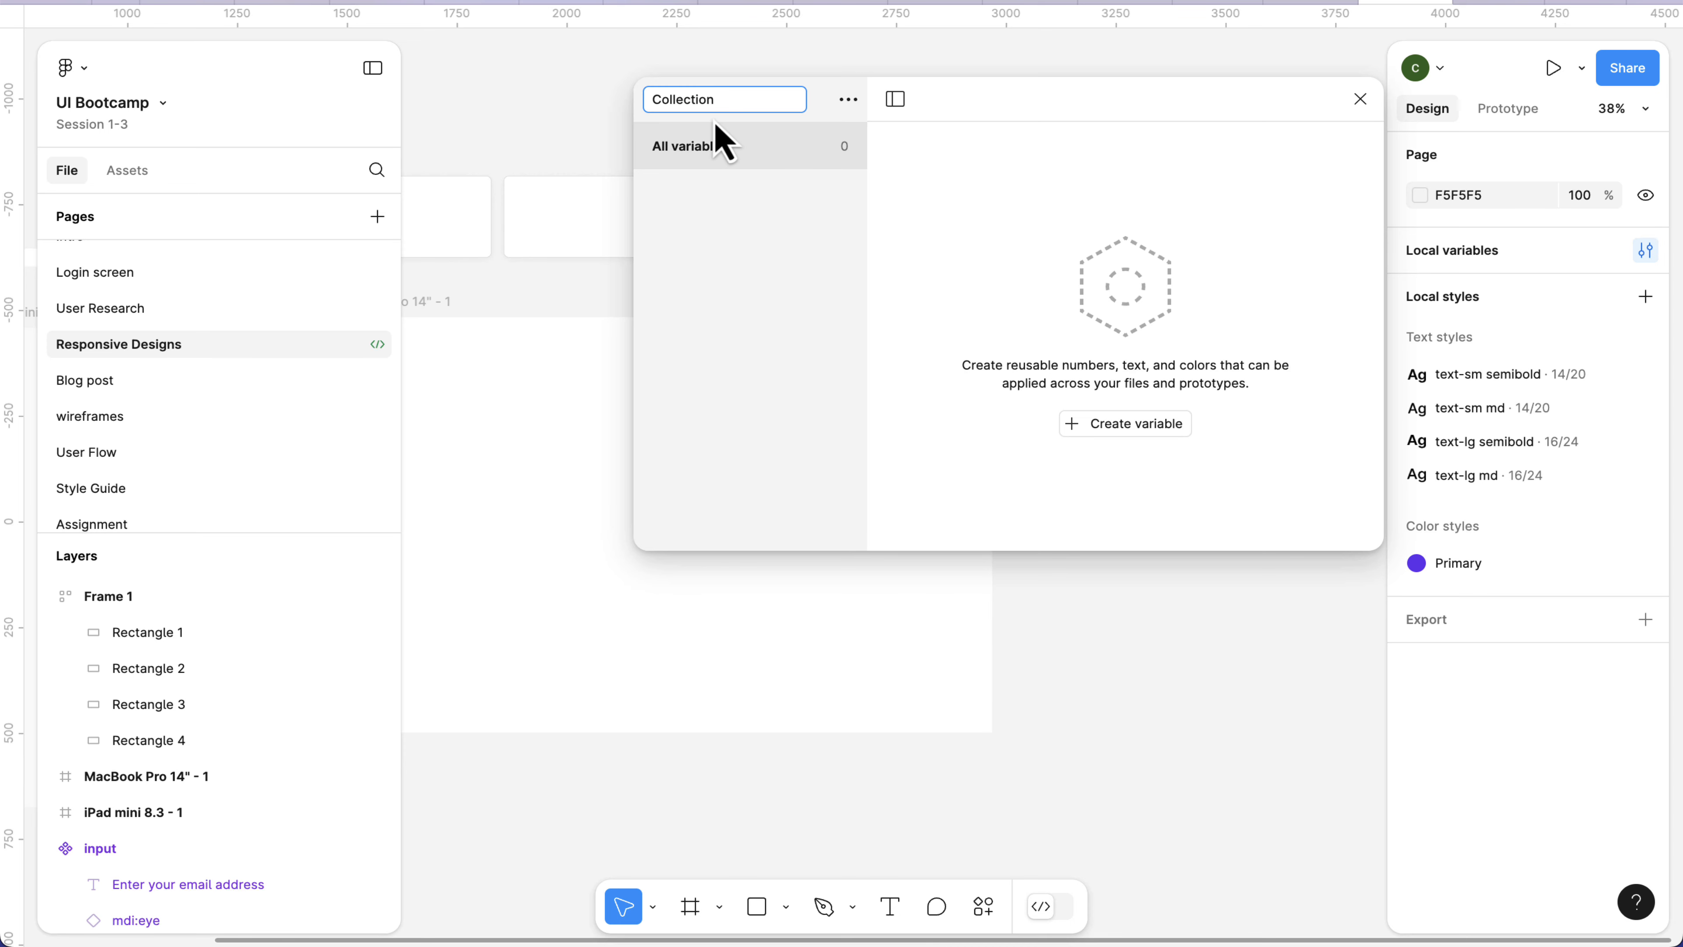
key(BackSpace)
key(BackSpace)
key(BackSpace)
key(BackSpace)
key(BackSpace)
key(BackSpace)
key(BackSpace)
key(BackSpace)
key(BackSpace)
key(BackSpace)
text(Breakpoints)
key(Return)
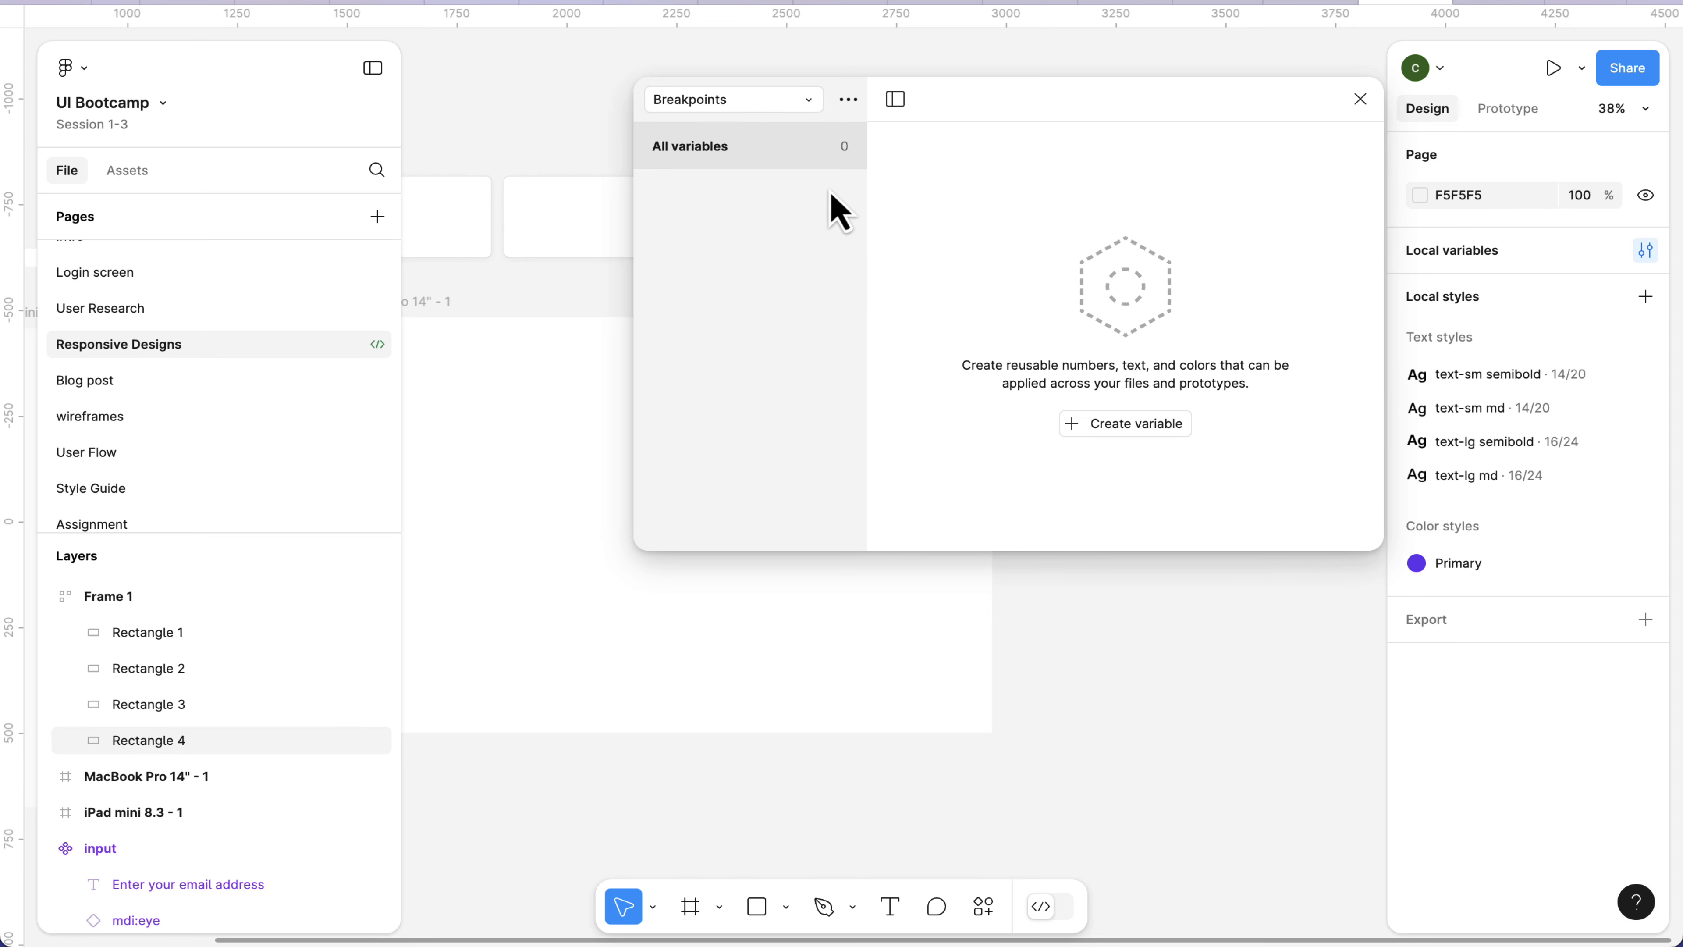
Create a number variable named Breakpoint in the Breakpoints collection.
click(1112, 424)
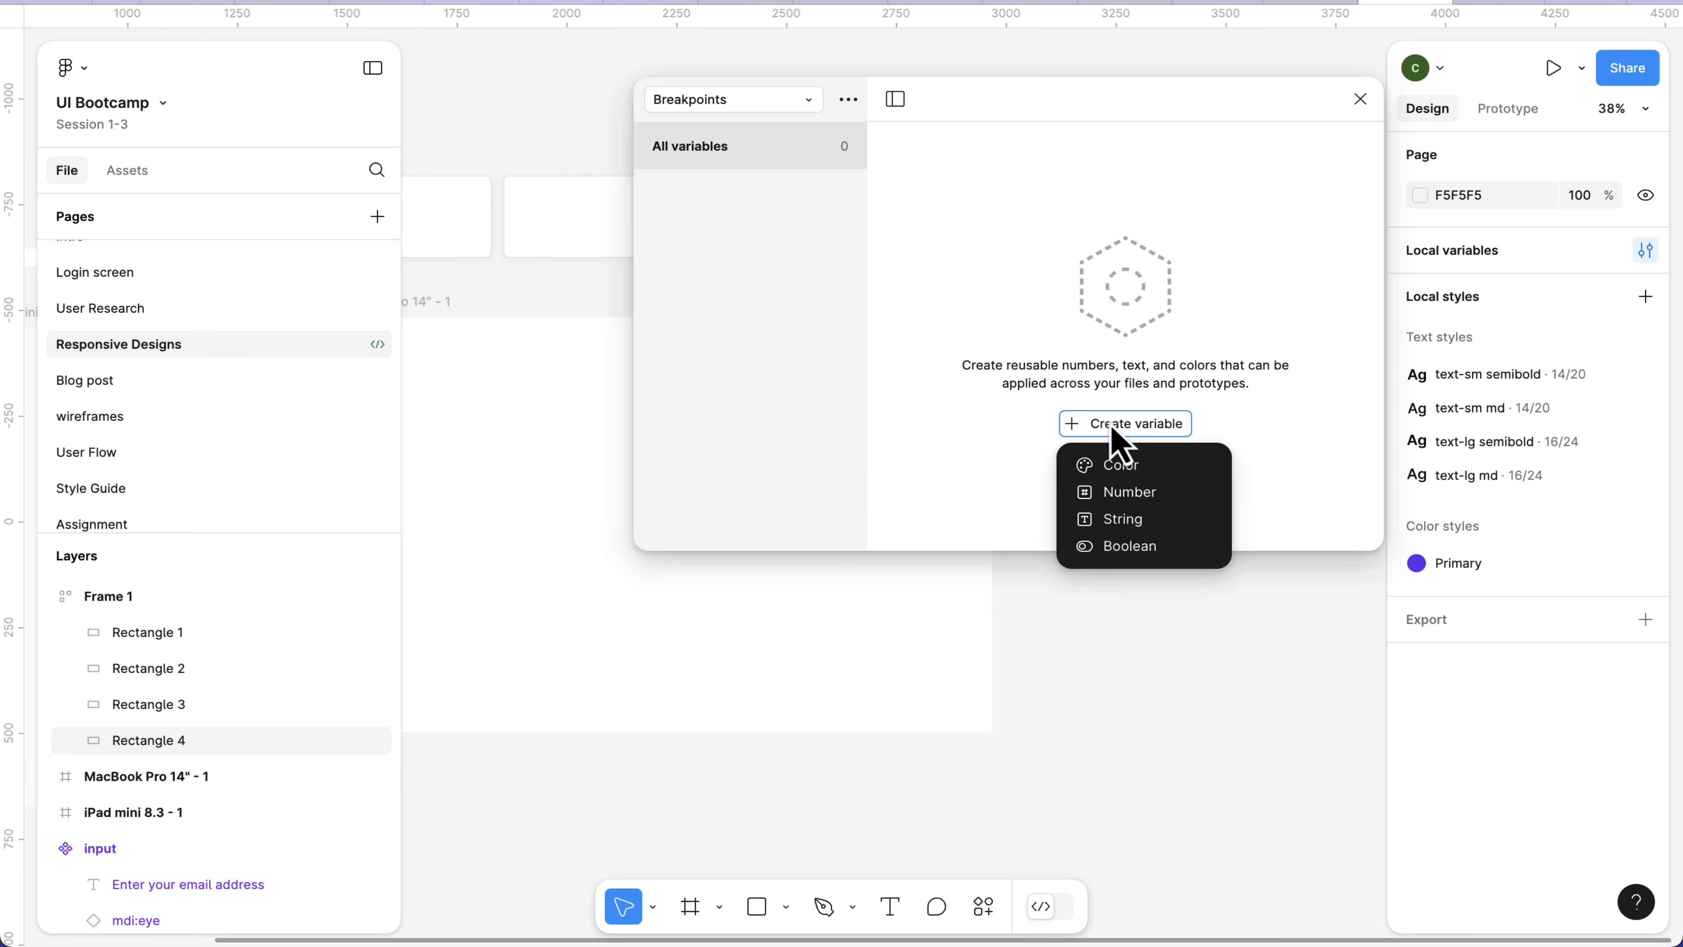
click(1108, 494)
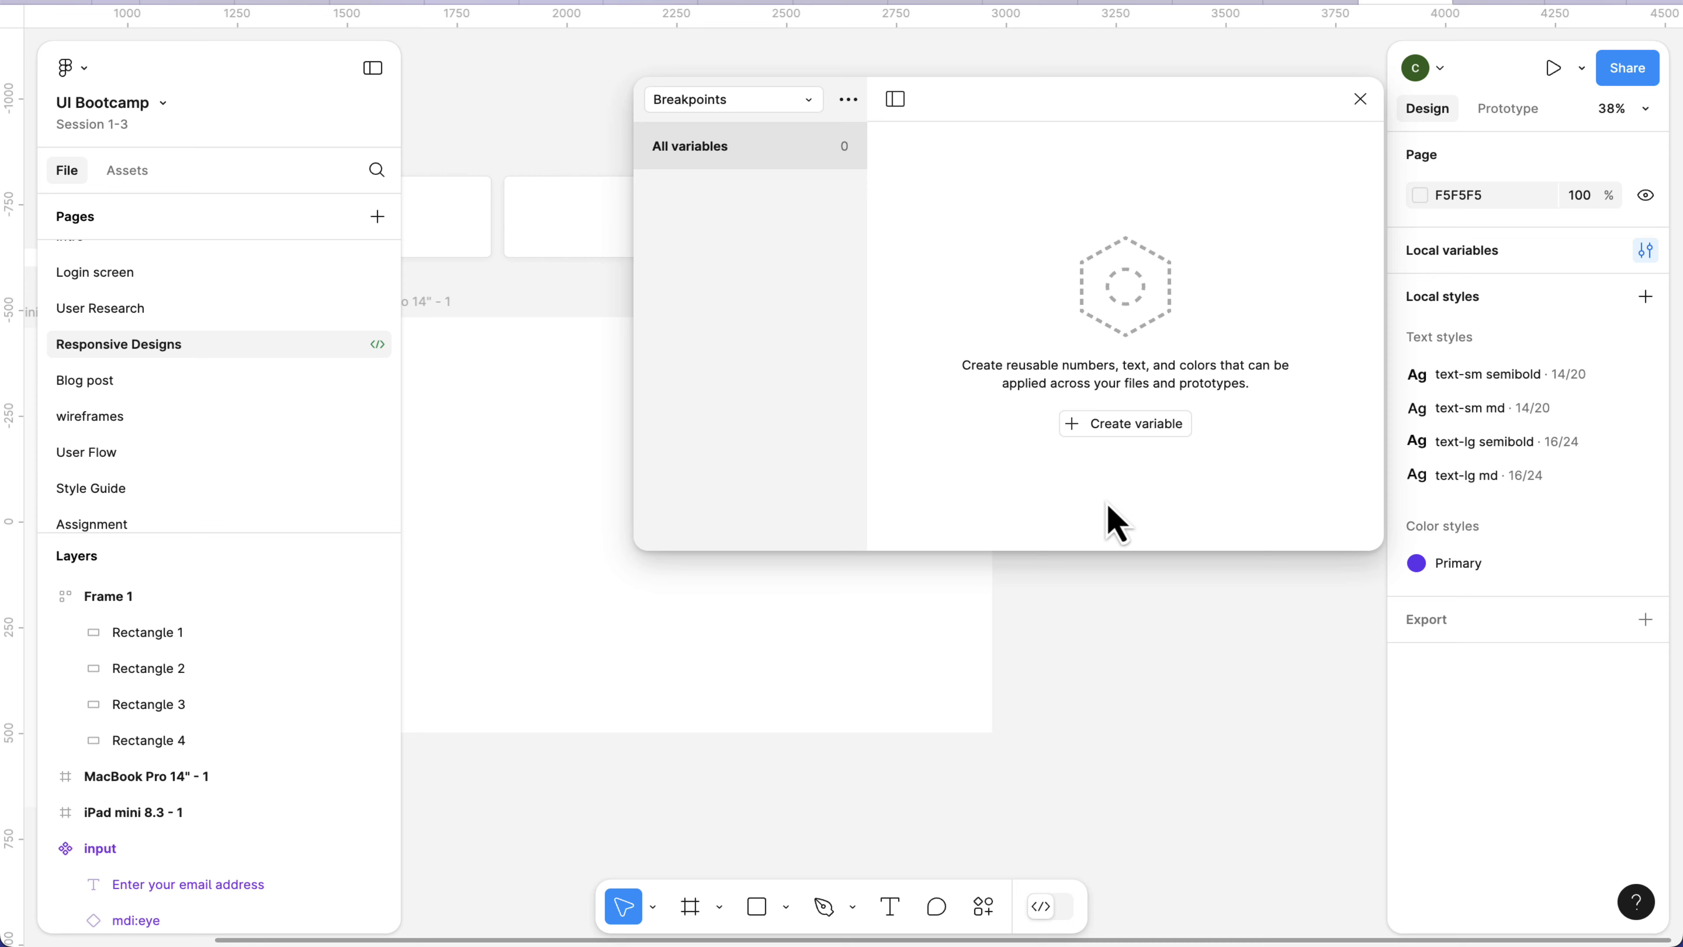
text(B)
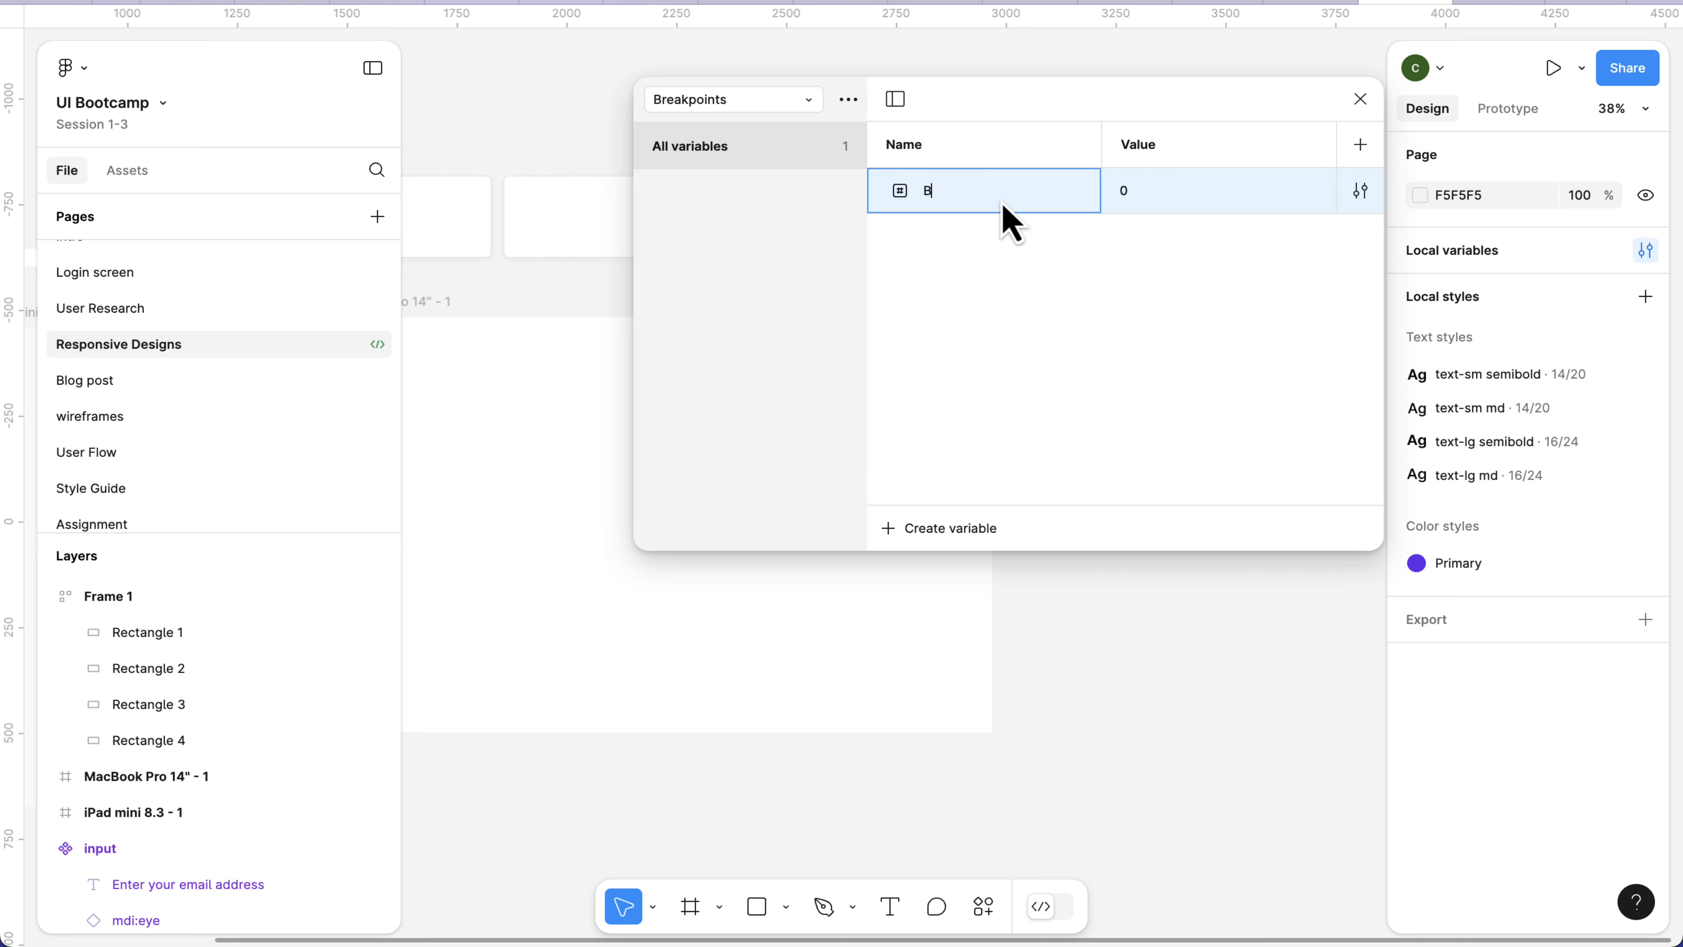
text(reakpoint)
key(Return)
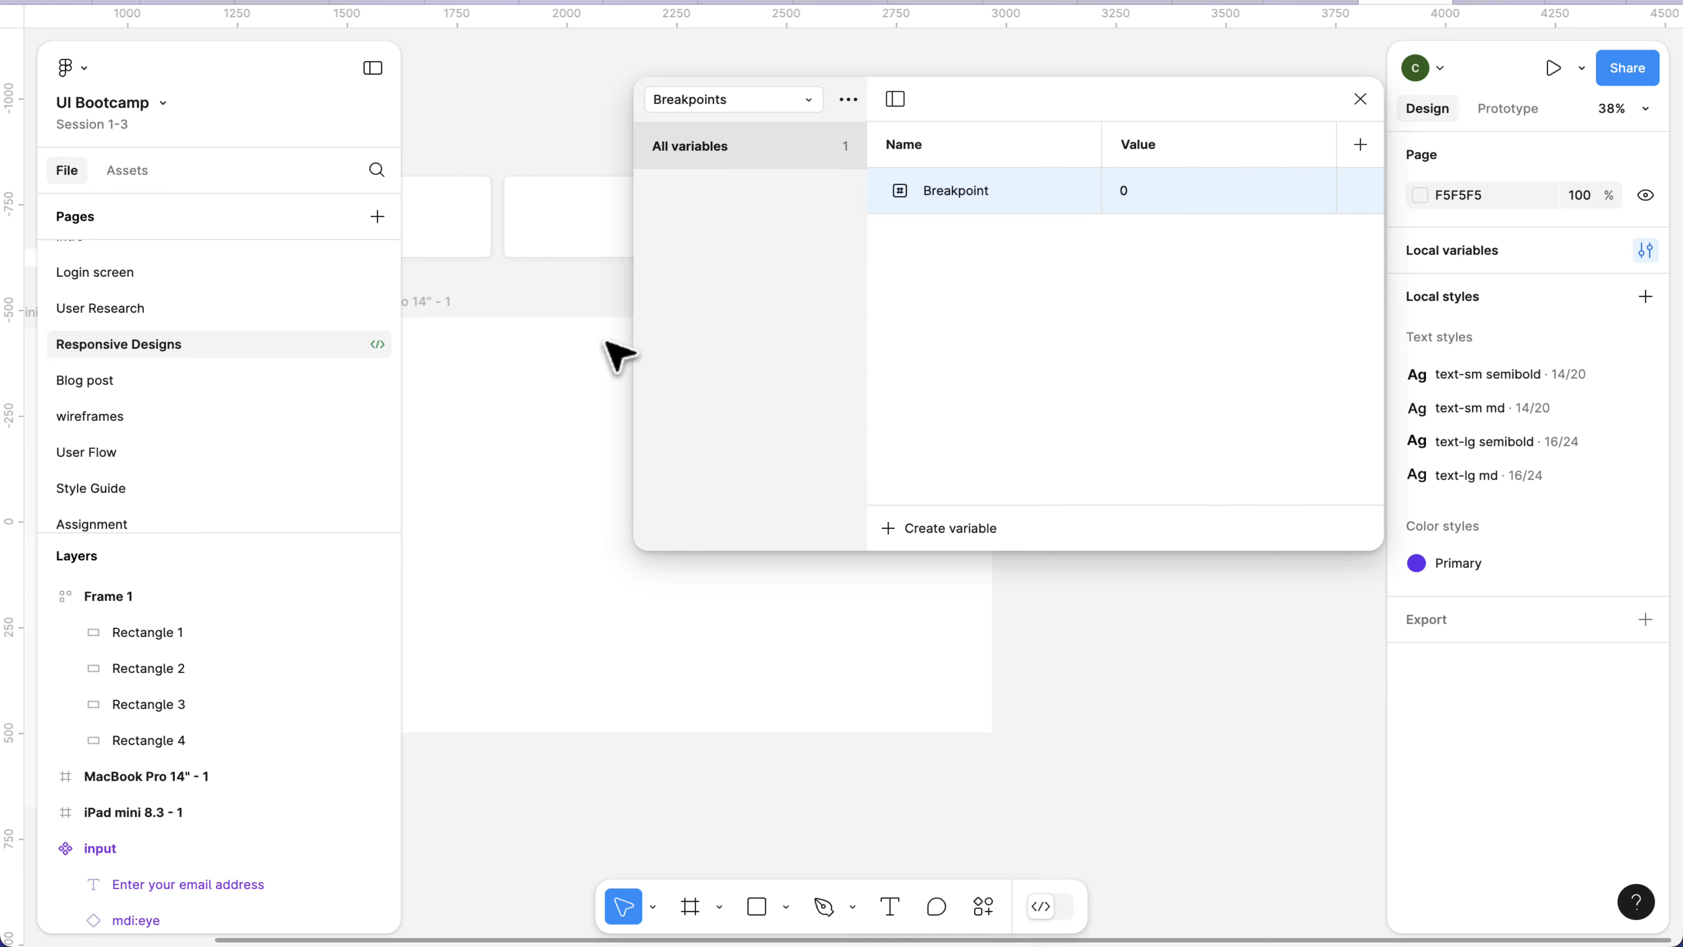
Set the value of the Breakpoint variable to 1356, the width of Frame 1.
scroll(556, 349, down, 5)
scroll(514, 292, up, 5)
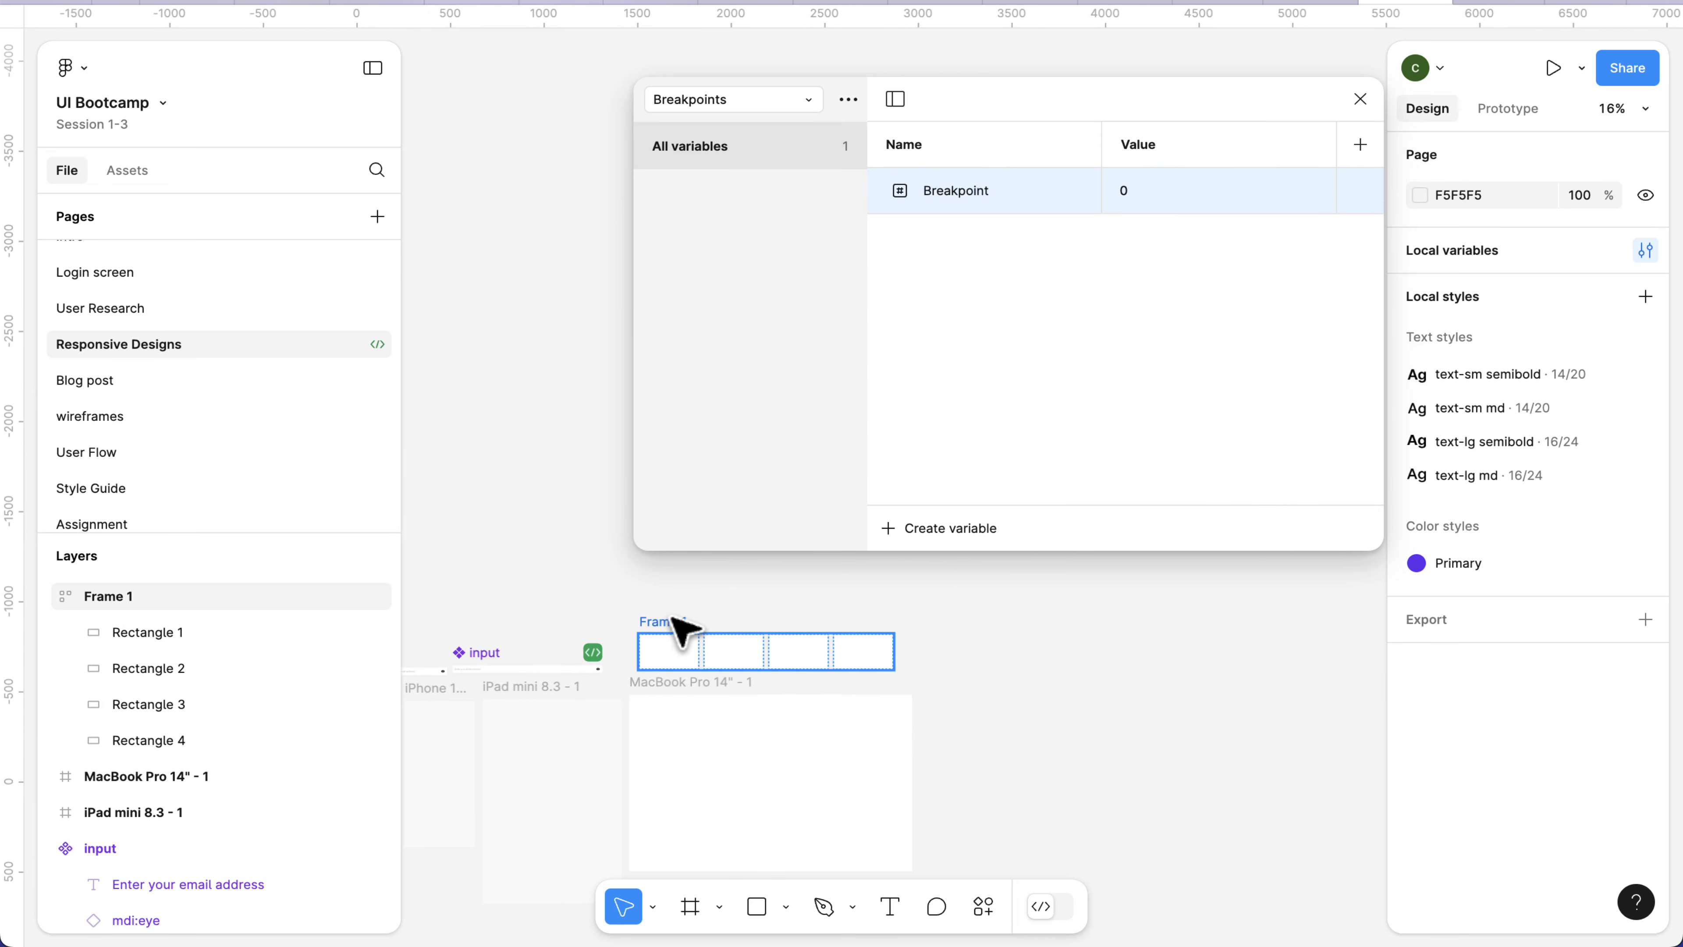
click(684, 631)
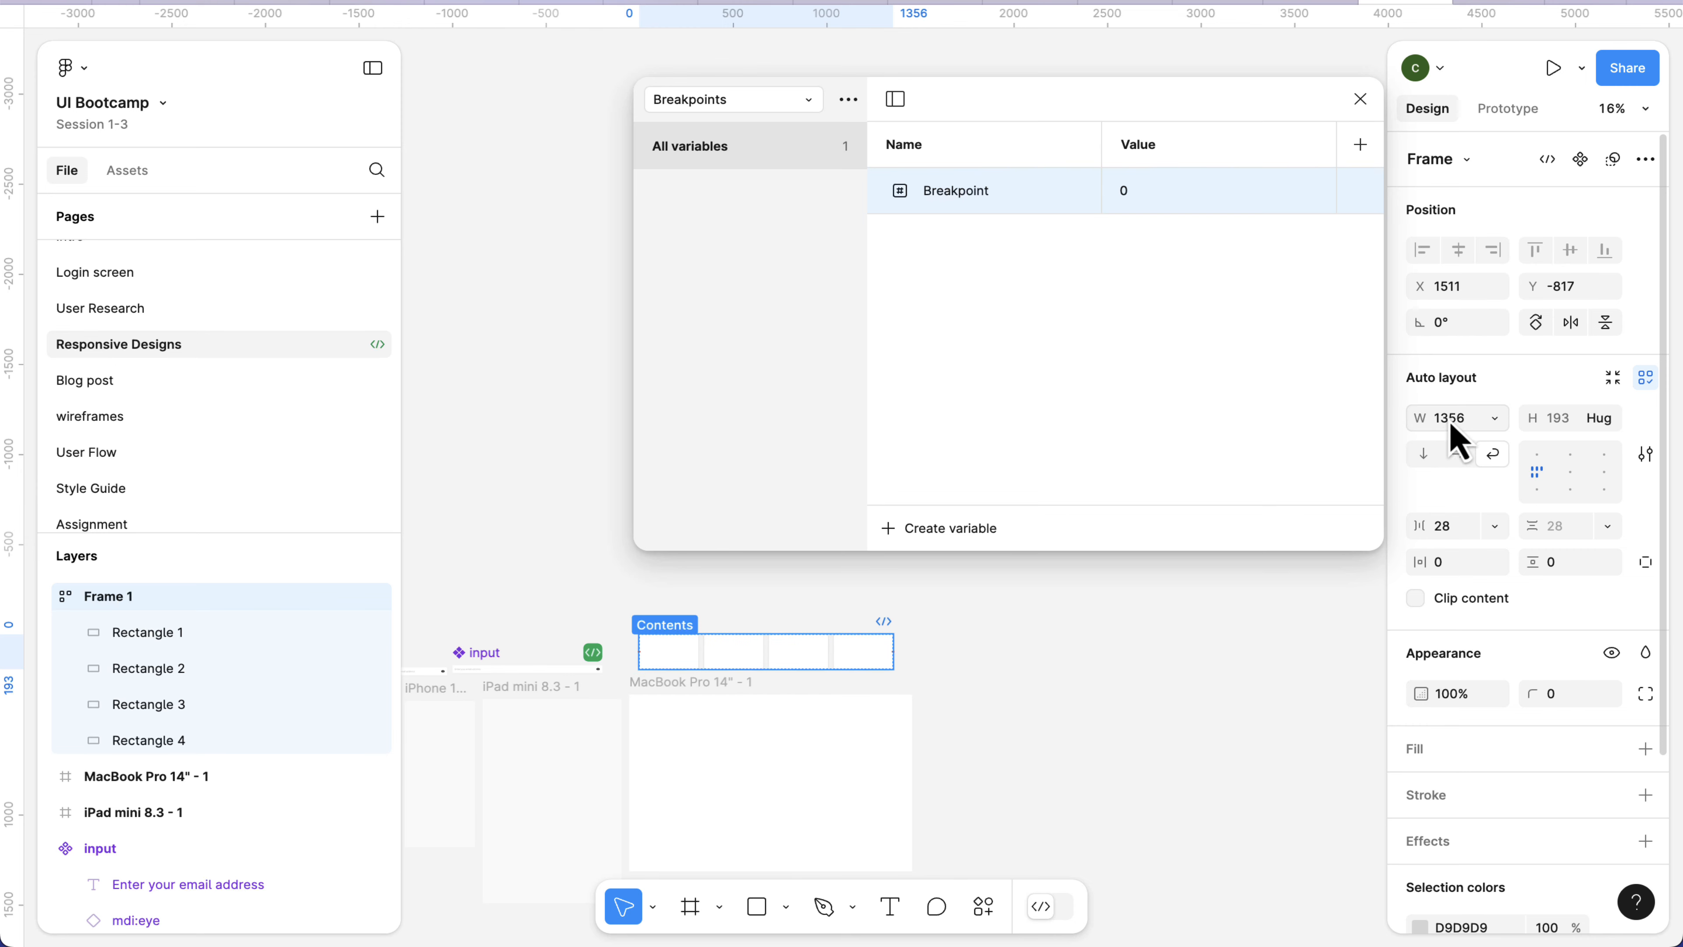
click(1150, 202)
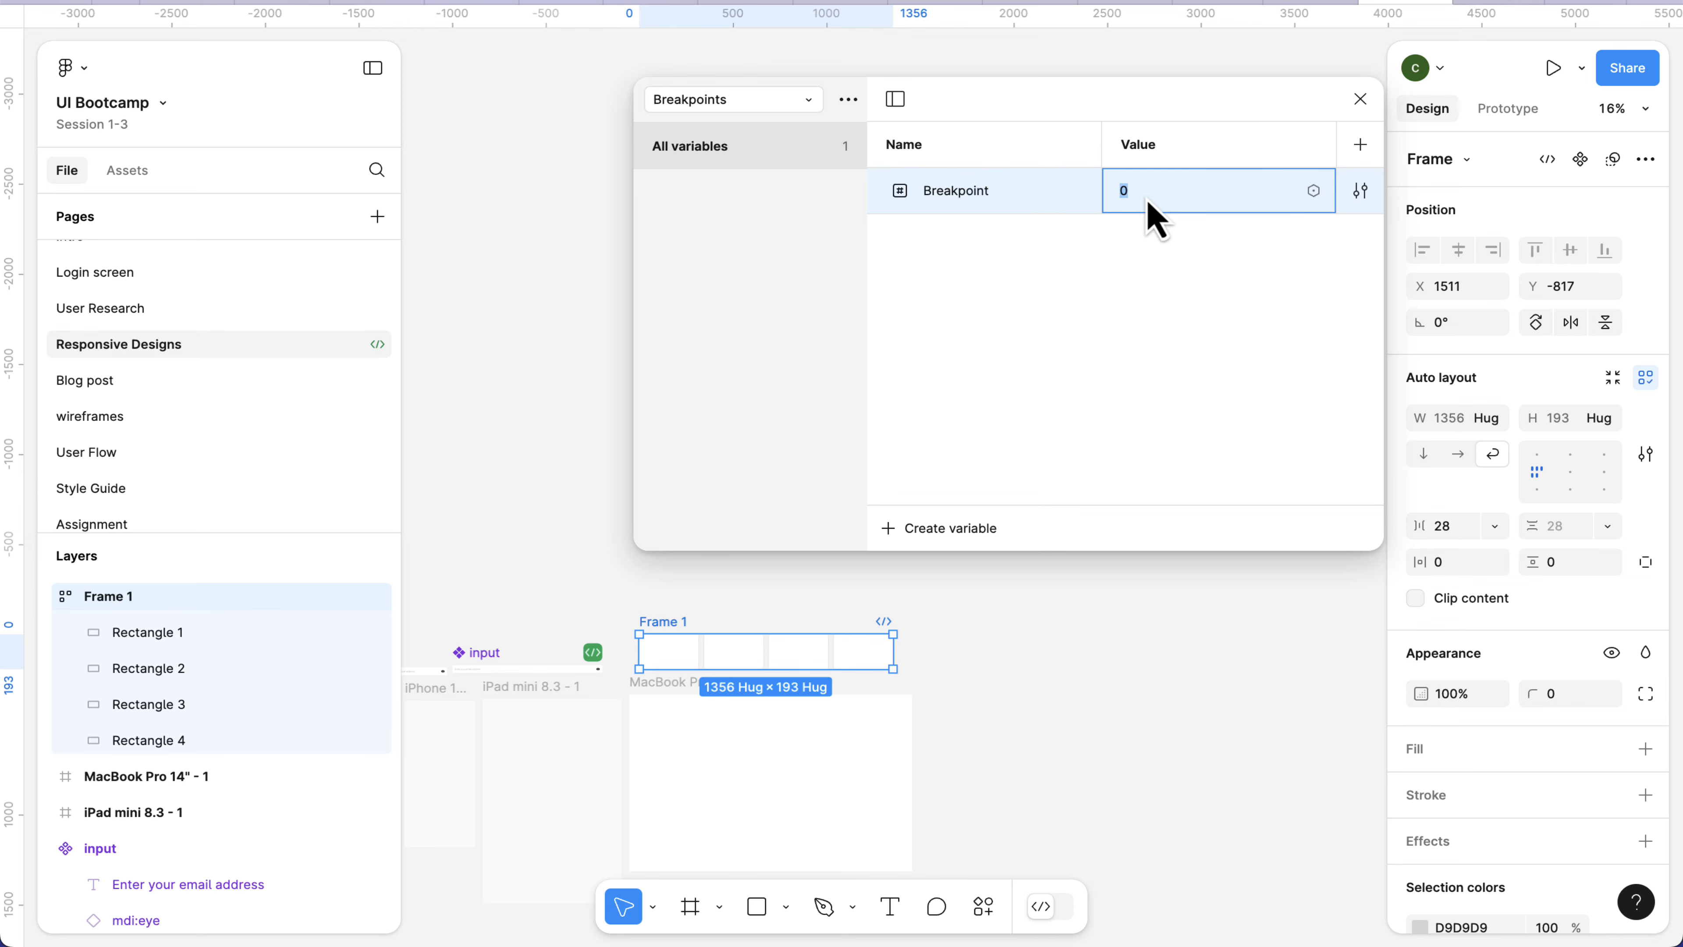
text(1356)
key(Return)
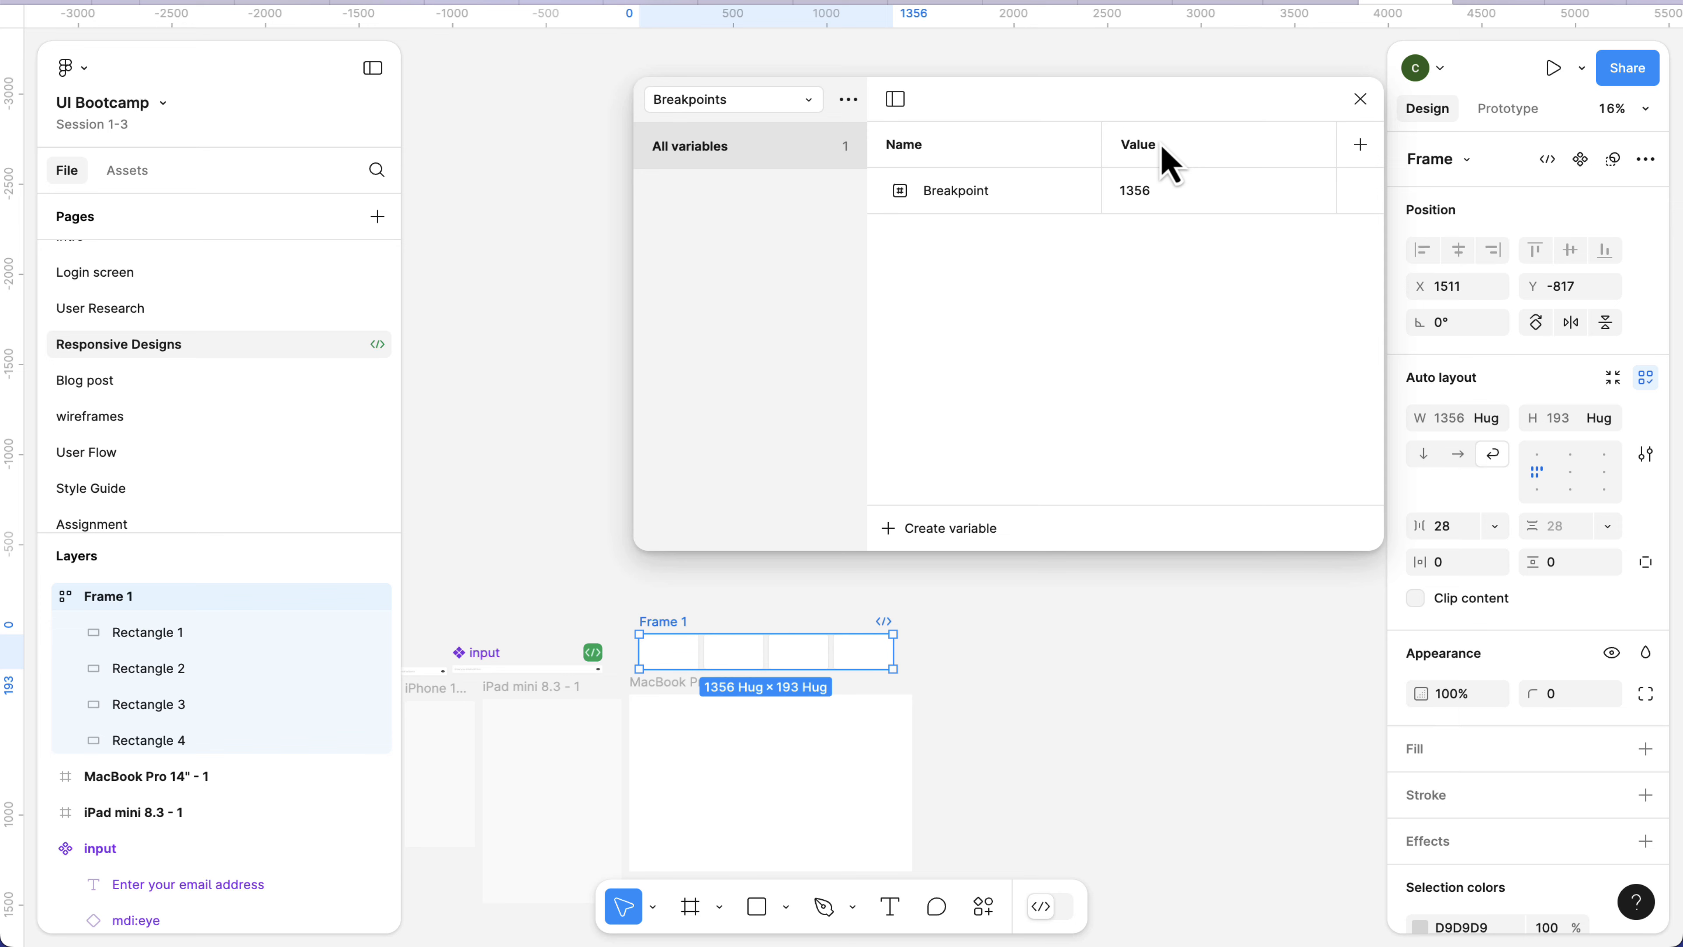
Rename the value mode of the Breakpoints collection to Desktop.
double_click(1148, 146)
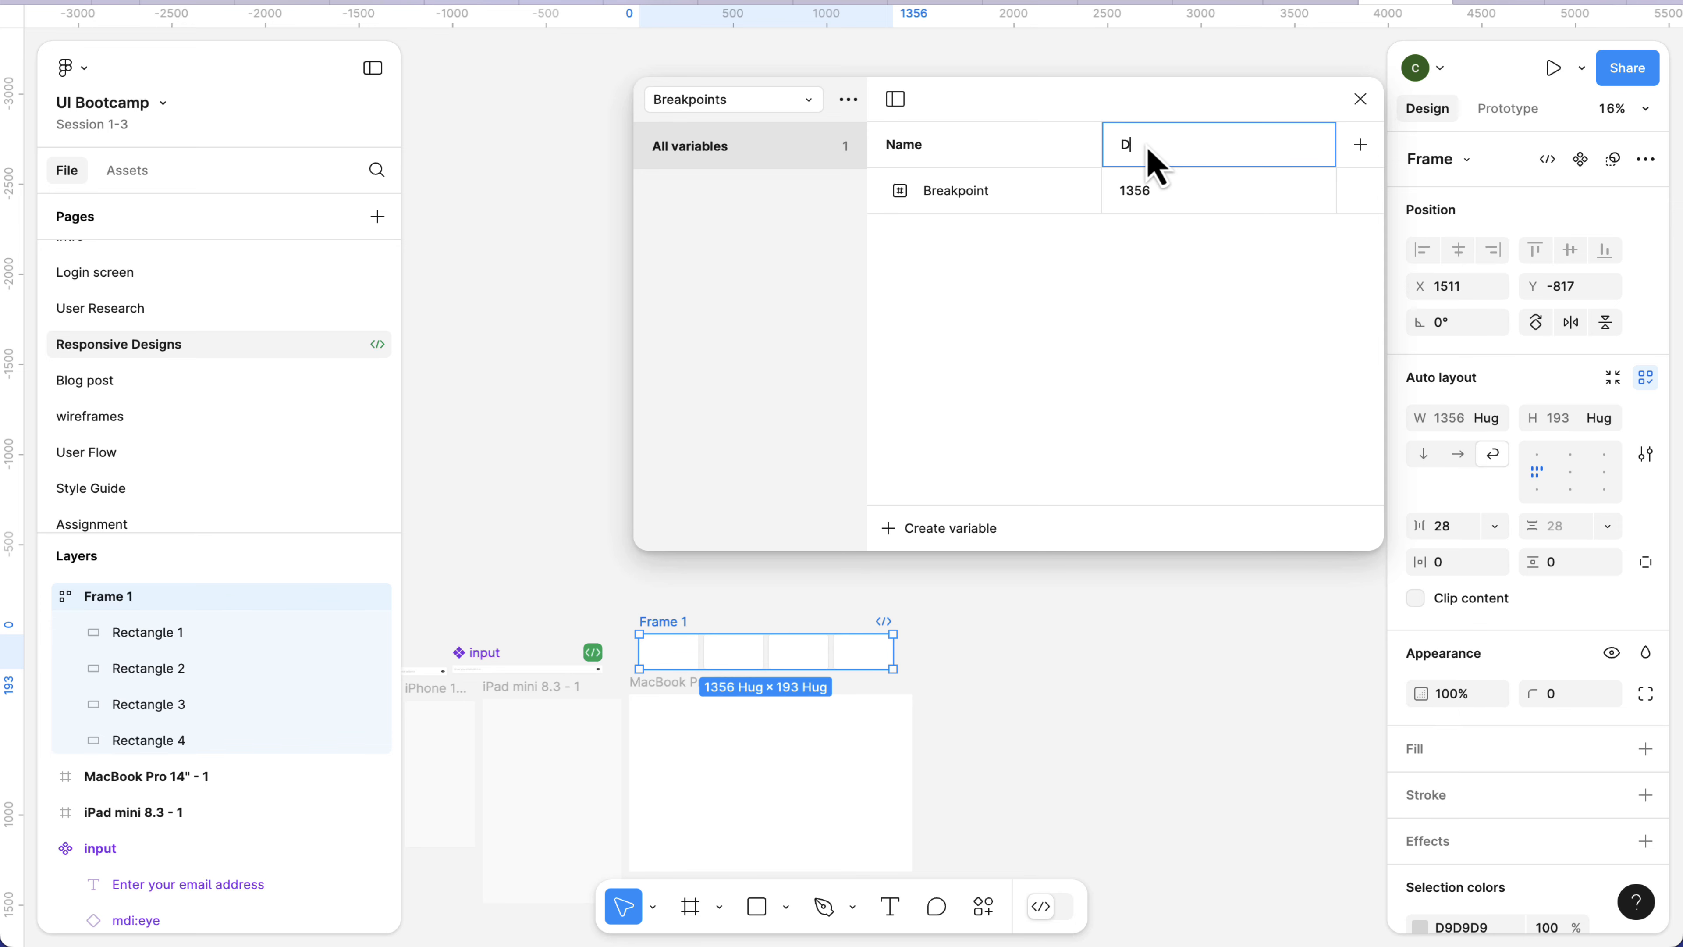
text(Desktop)
key(Return)
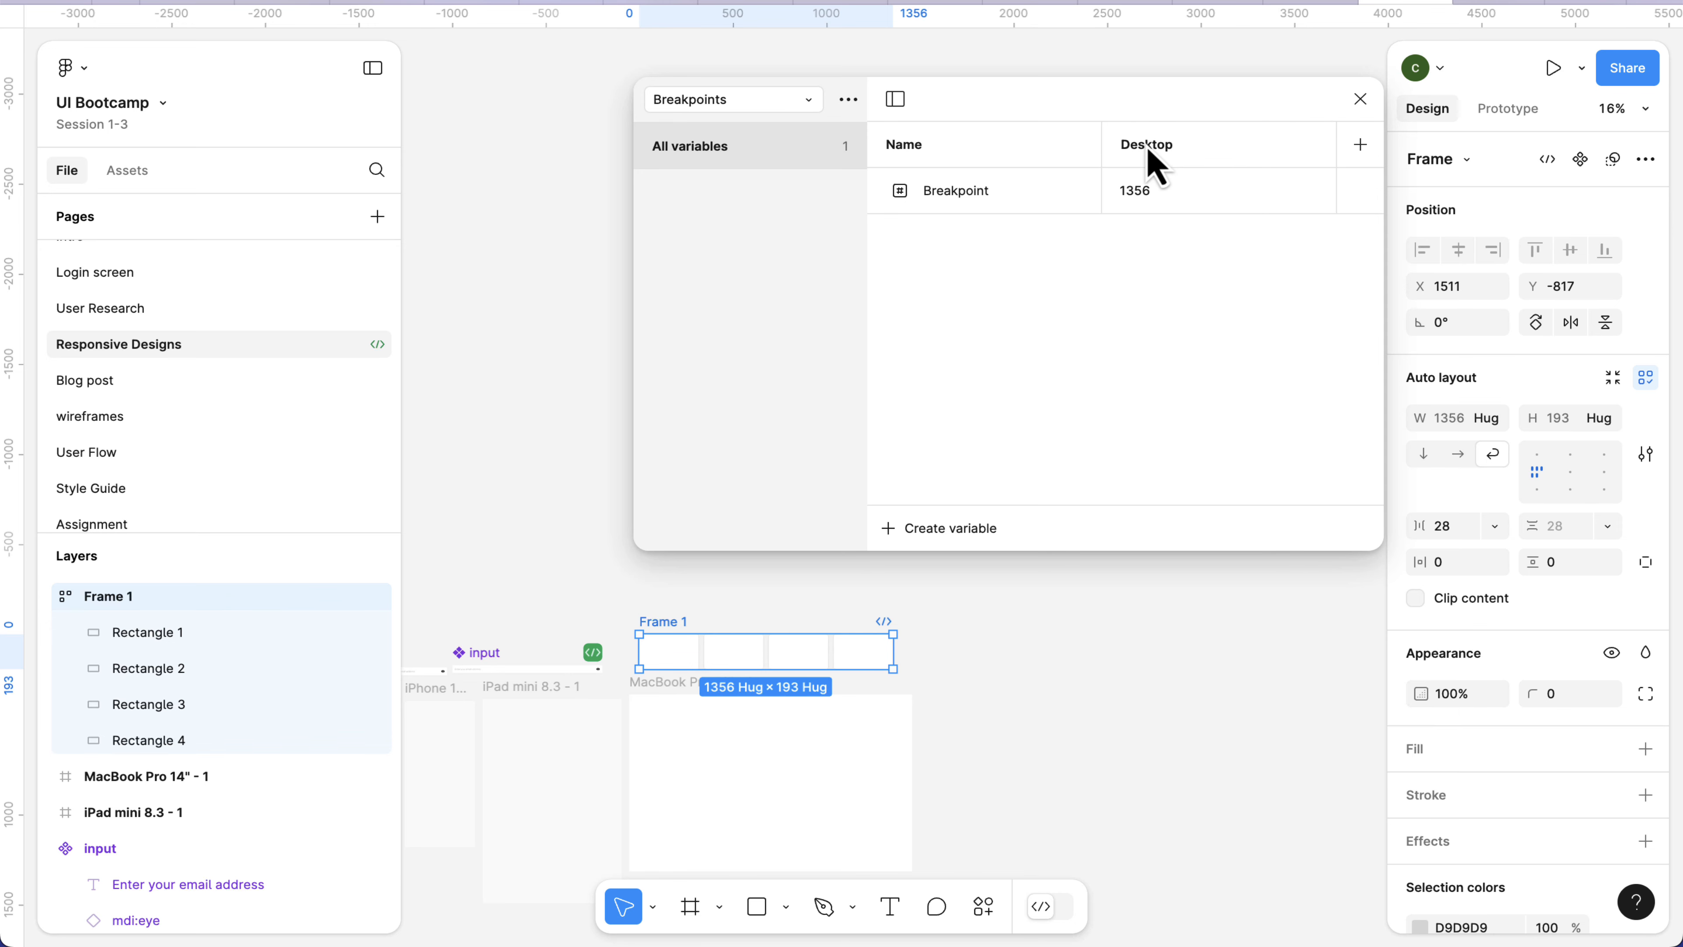
Add a second mode named Tablet to the Breakpoints collection.
click(1361, 144)
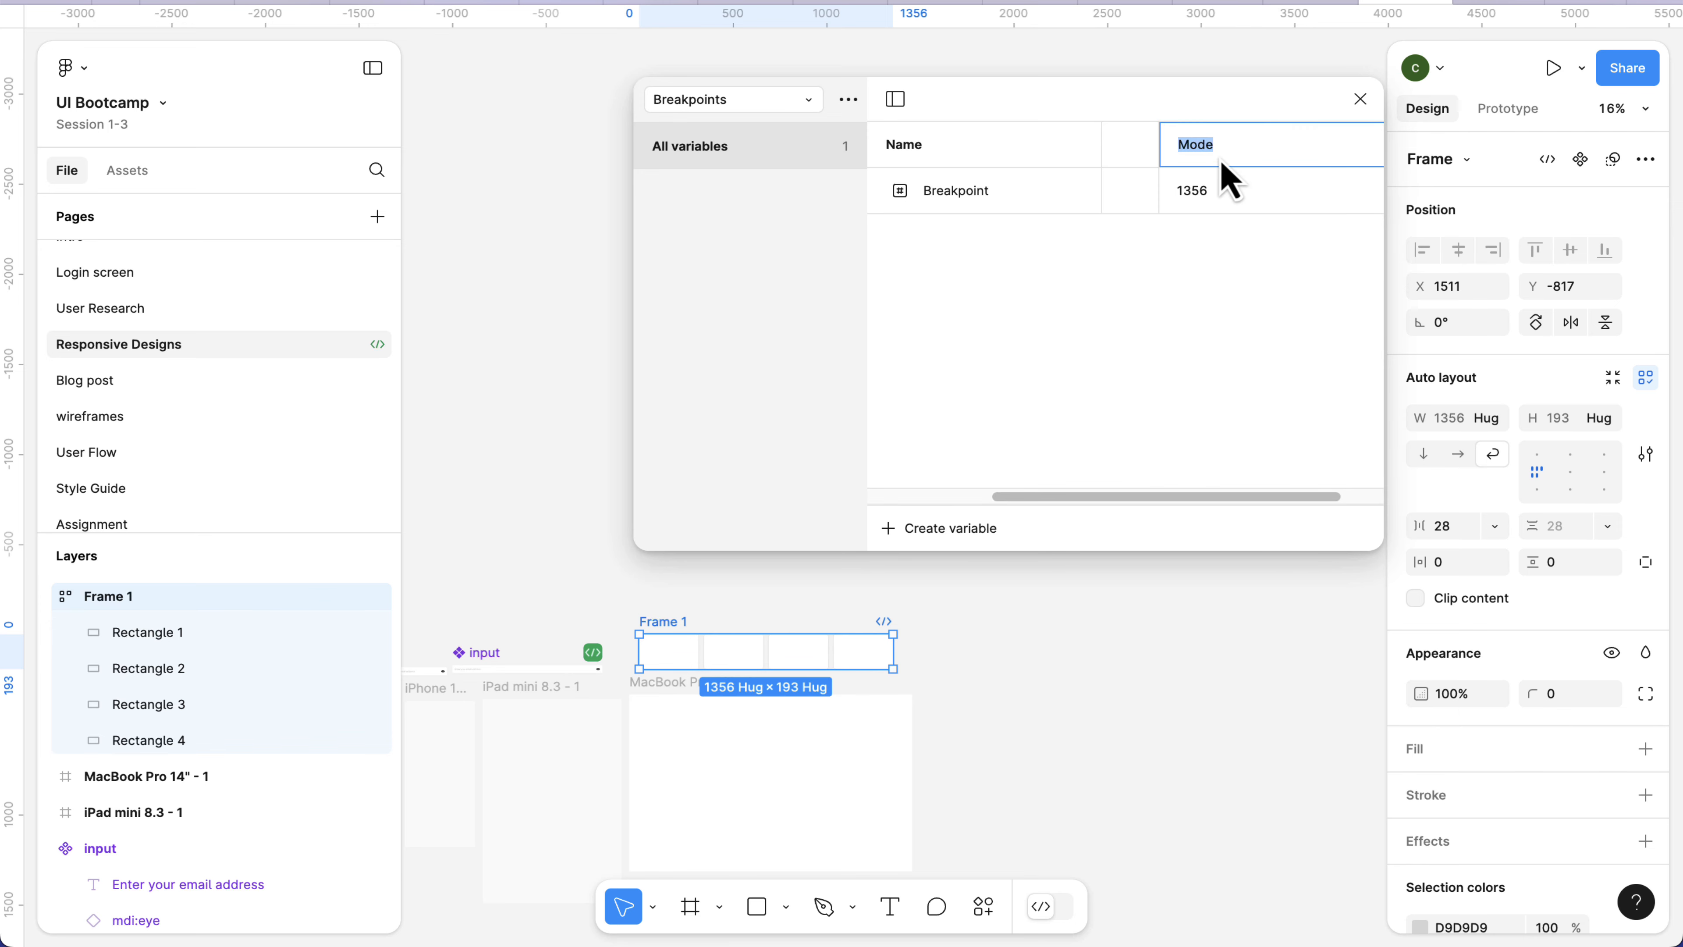
text(Tablet)
key(Return)
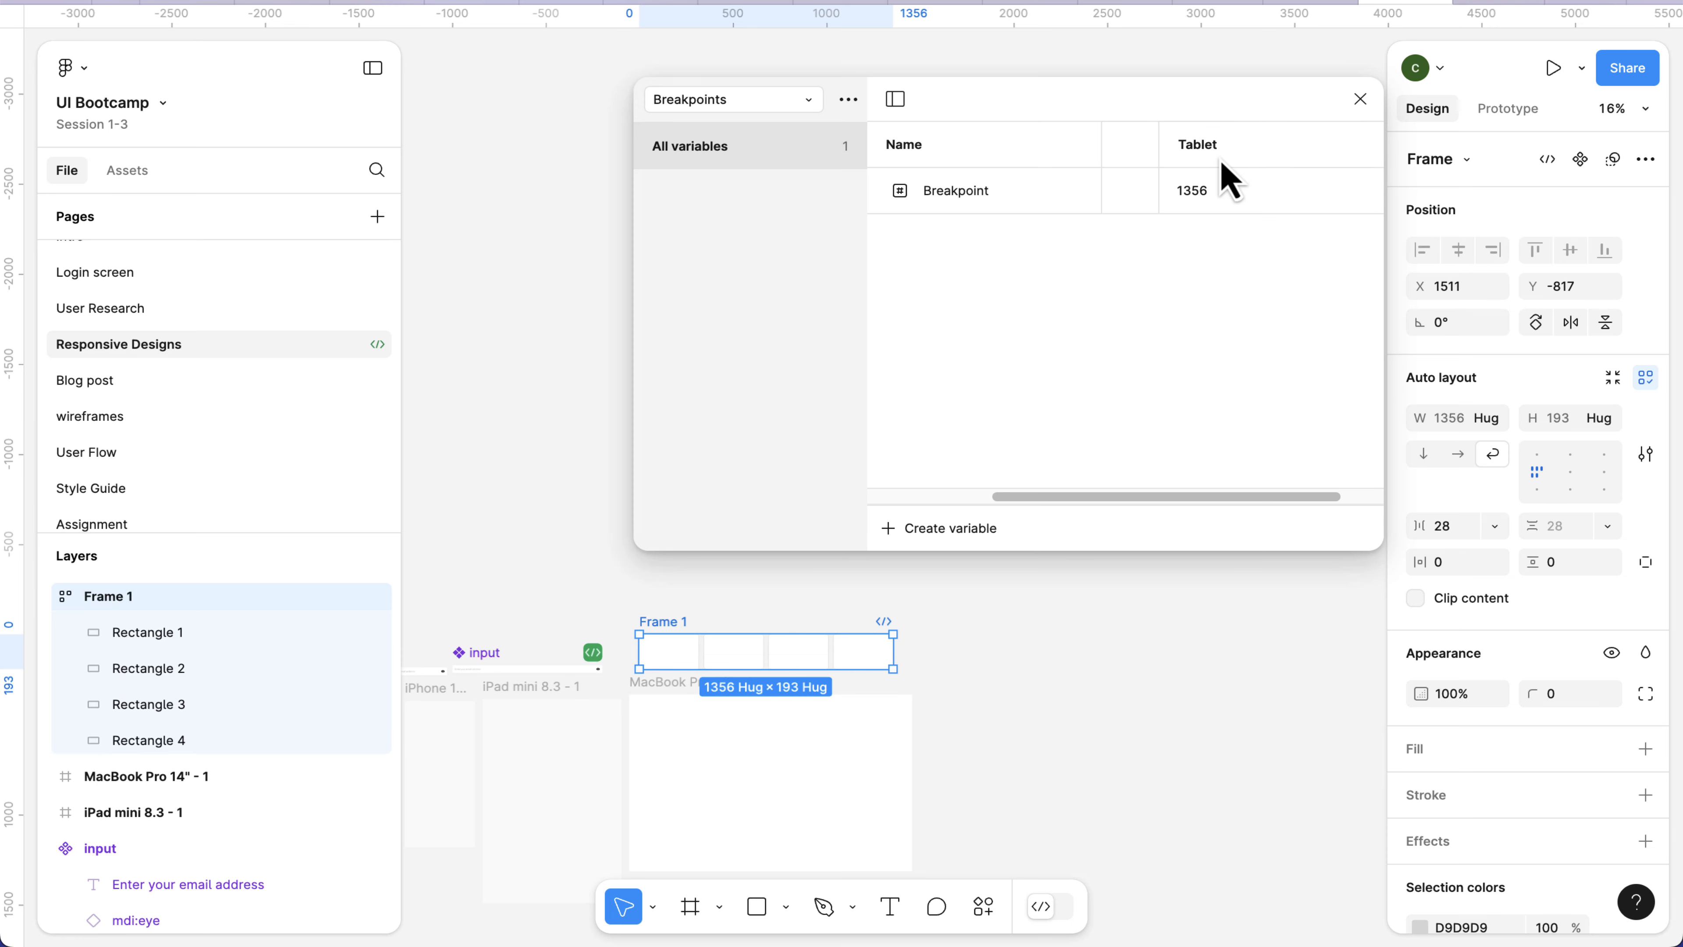
Enlarge the variables window and add a third mode named Mobile to the Breakpoints collection.
drag(632, 237, 209, 218)
drag(695, 111, 583, 65)
click(1061, 107)
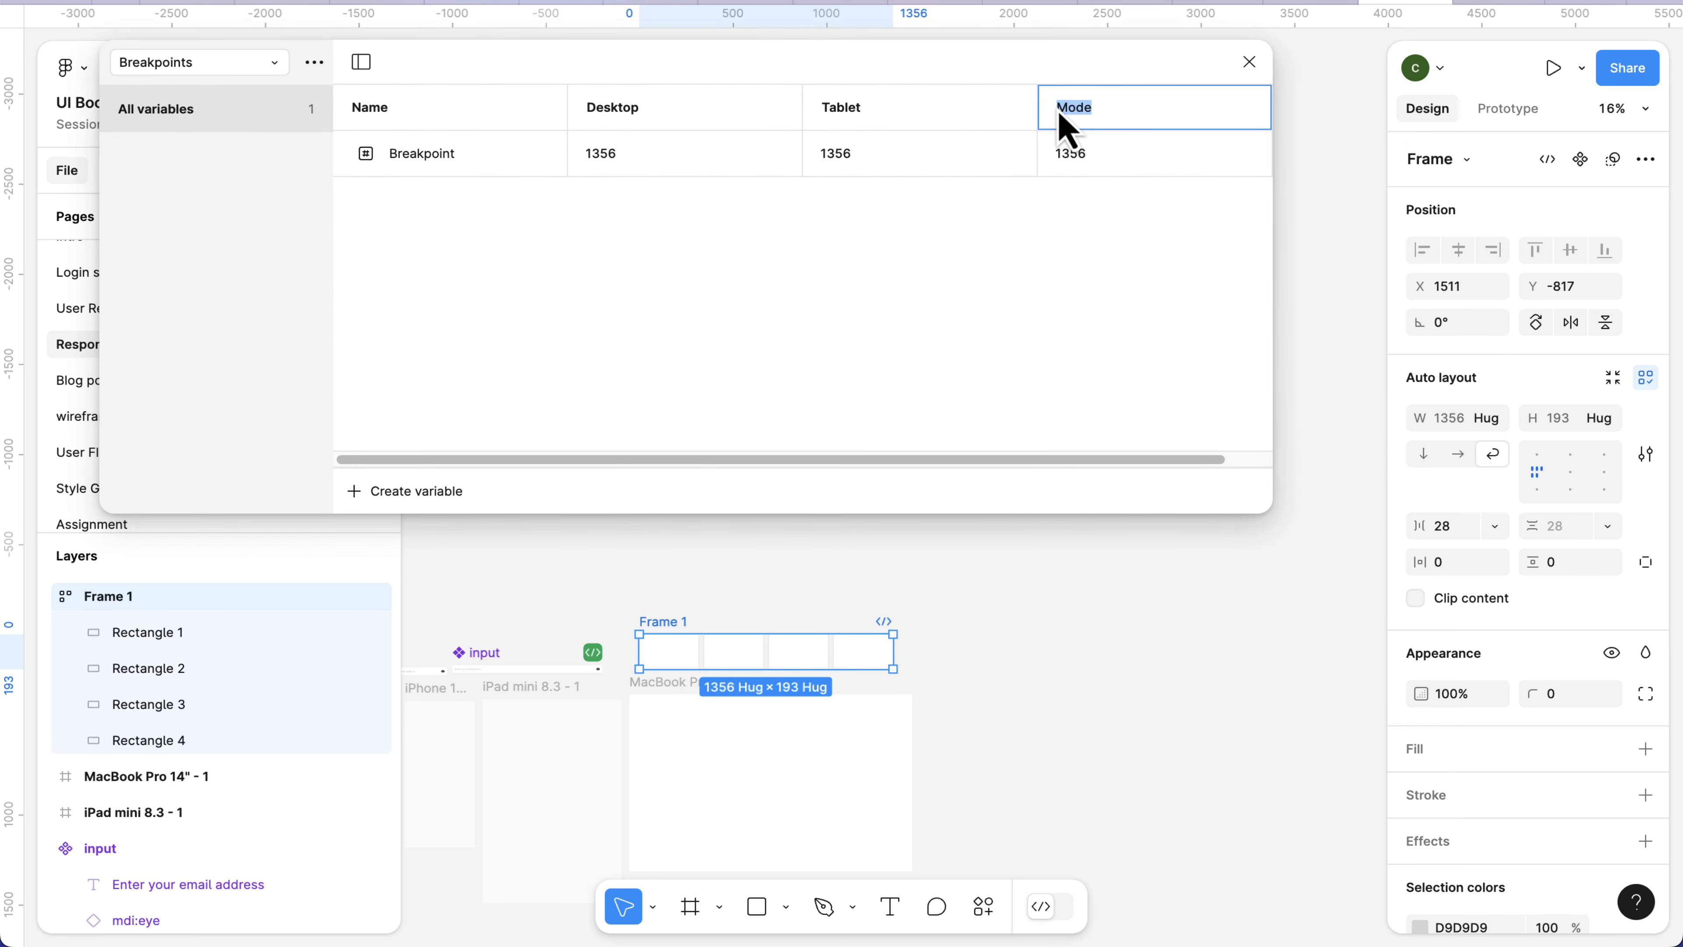
text(Mobile)
key(Return)
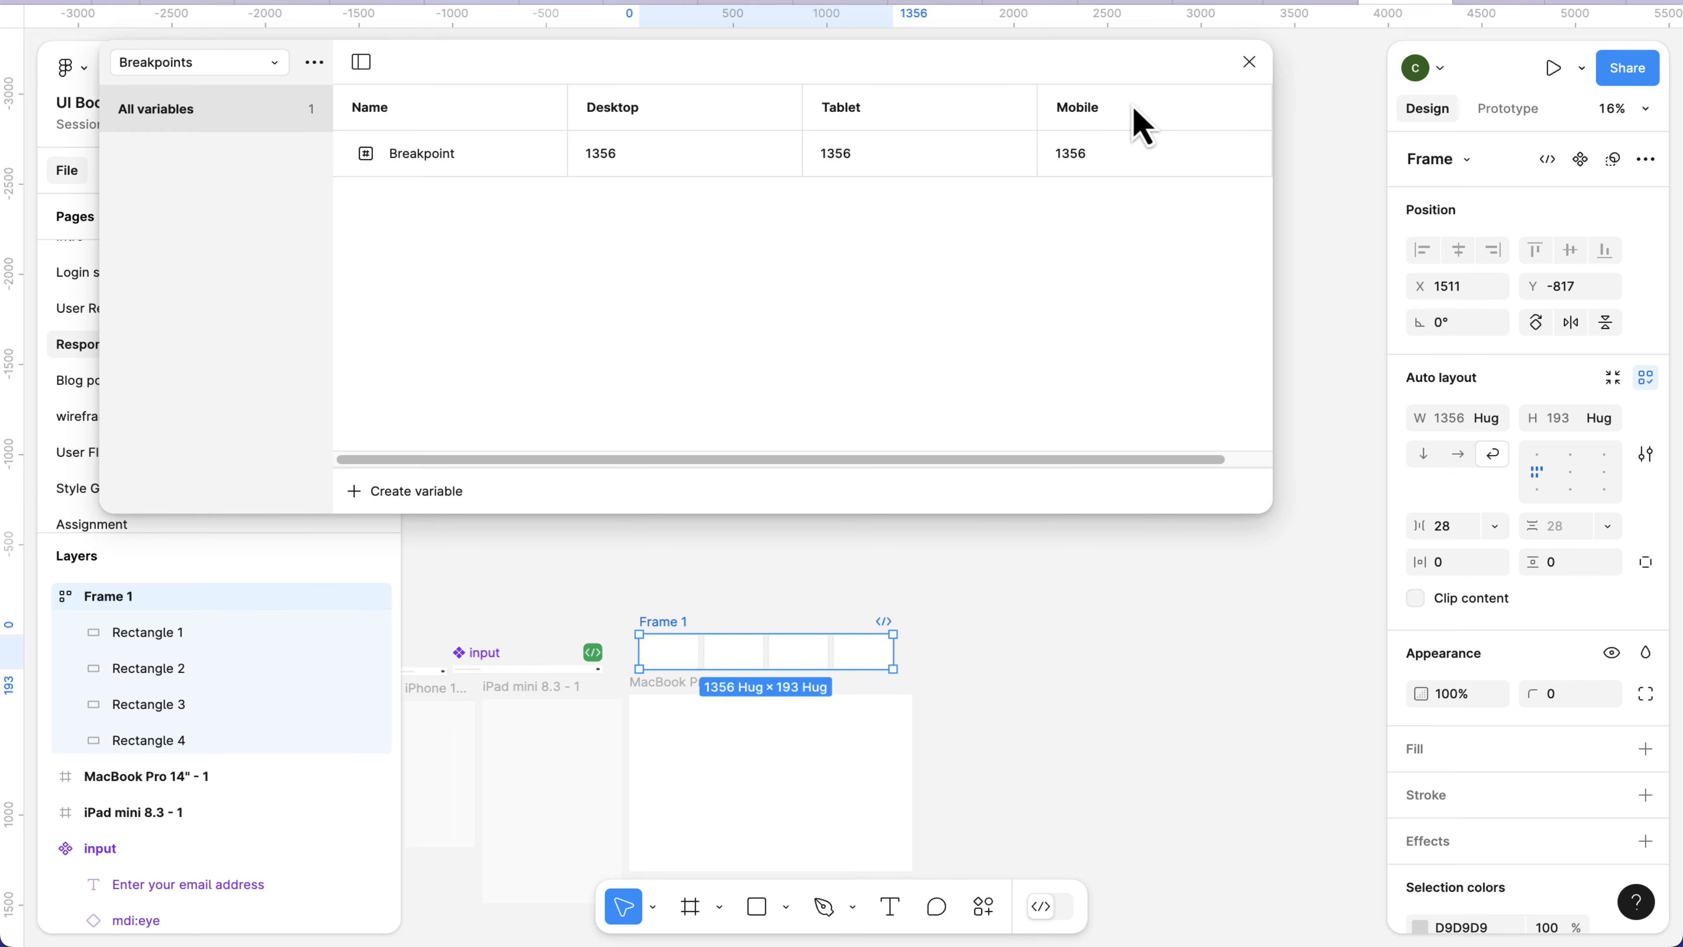
Check the widths of the individual cards in Frame 1 and the gap between them.
click(849, 166)
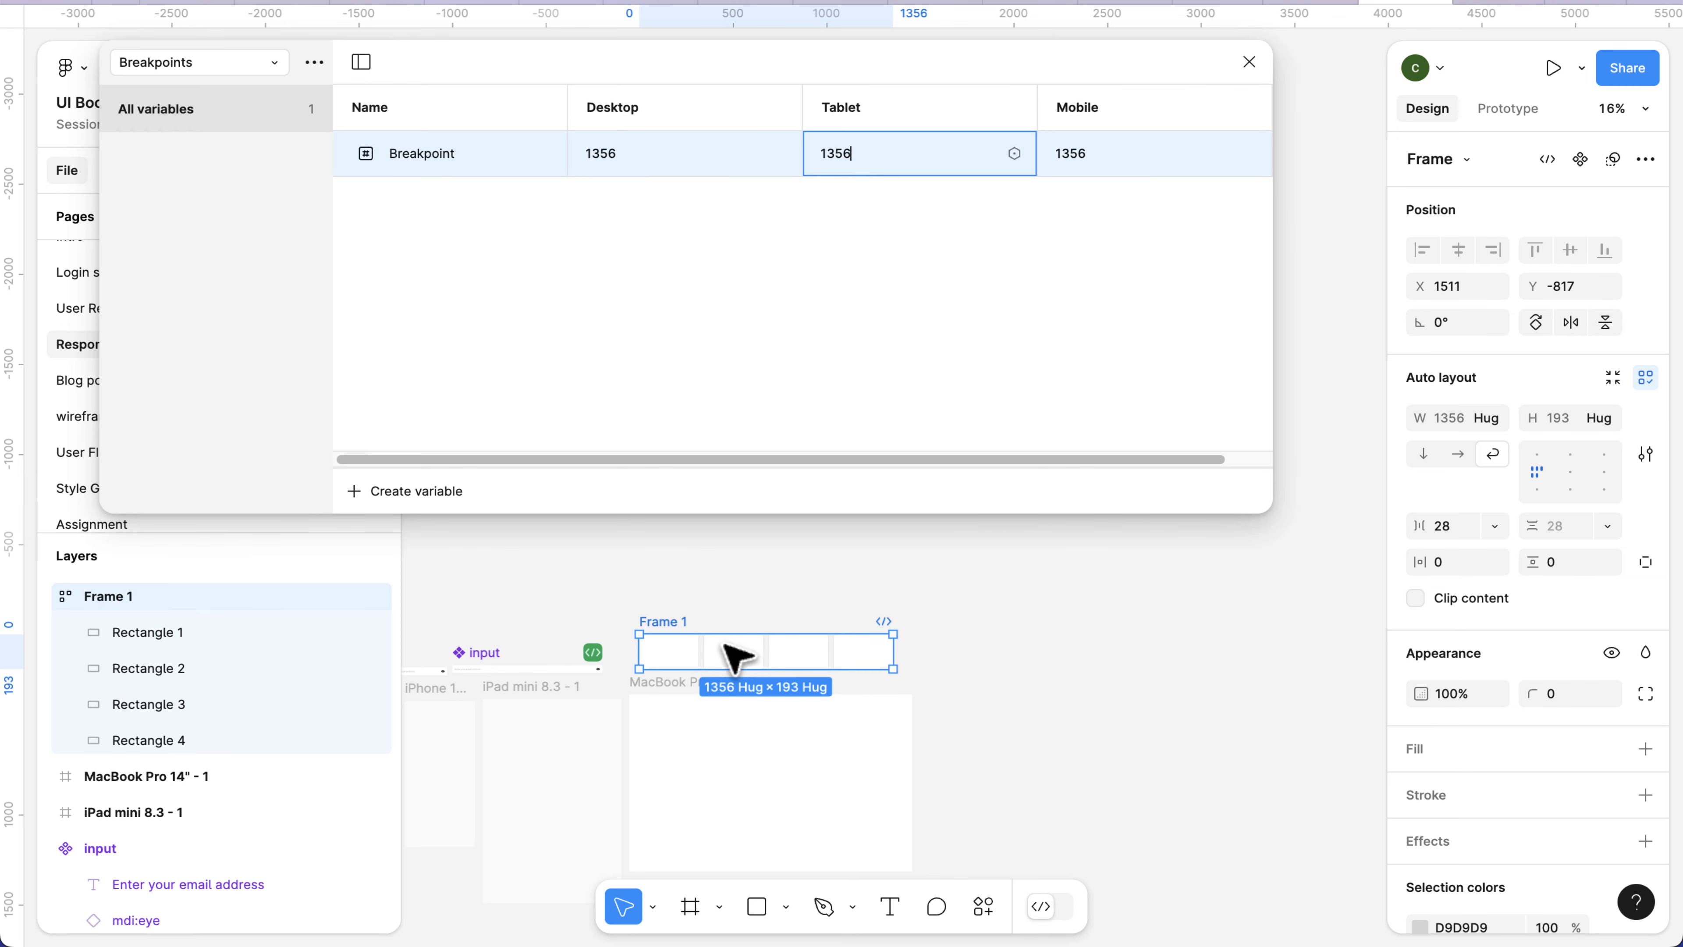
click(693, 657)
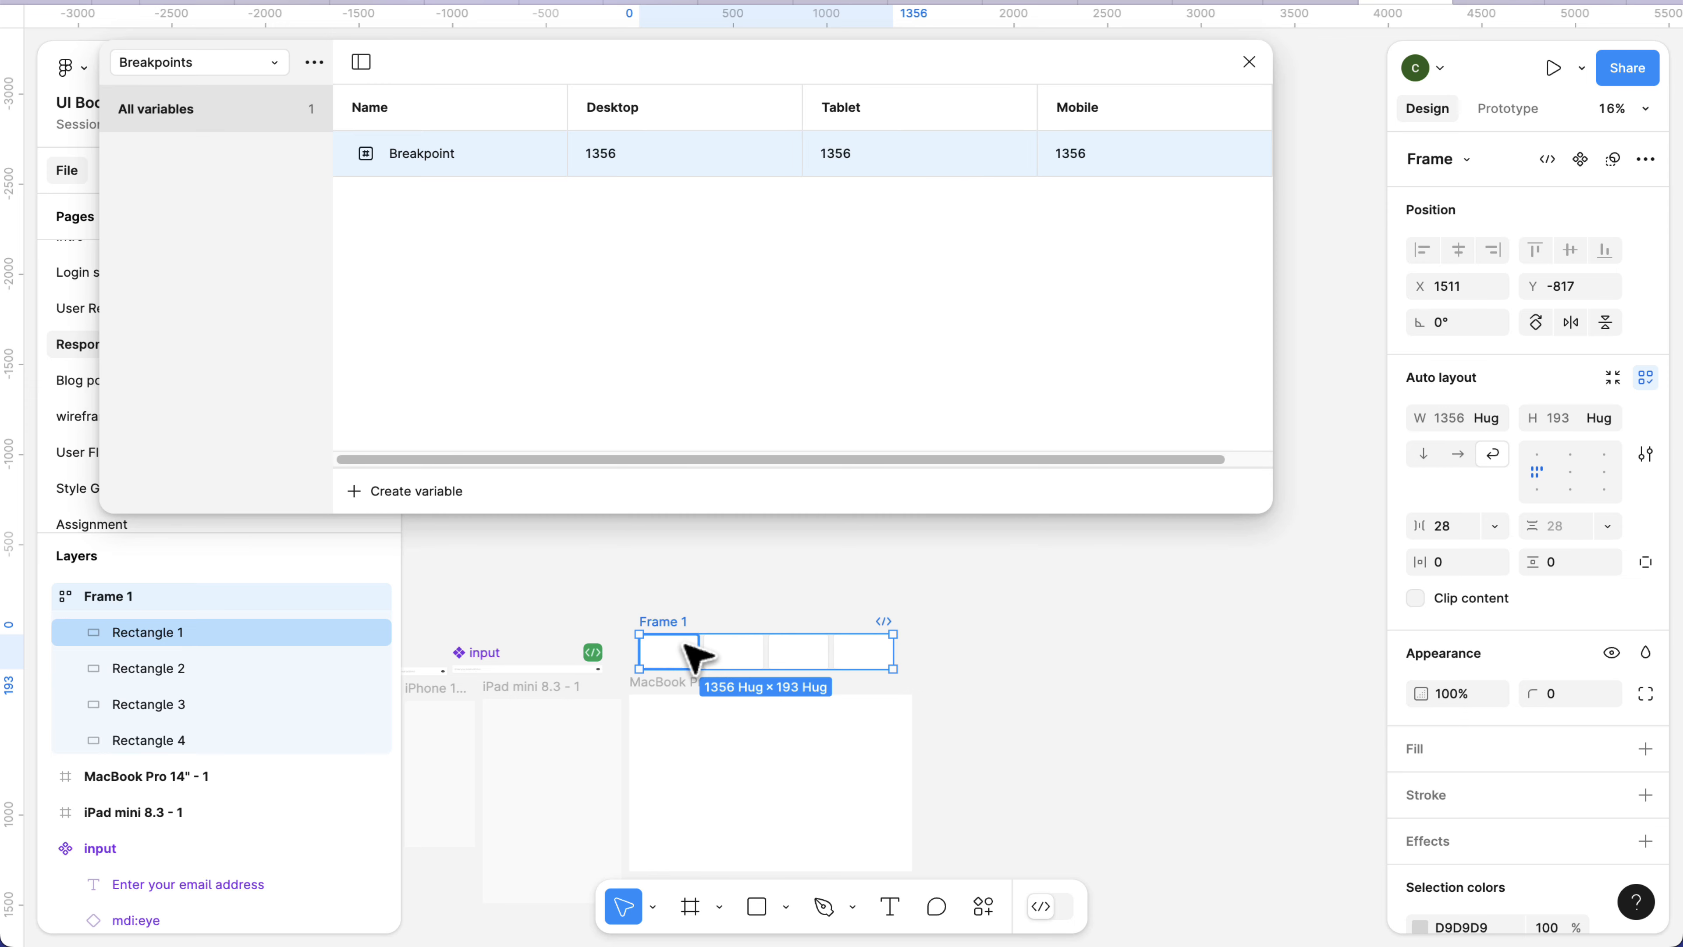
shift+click(736, 653)
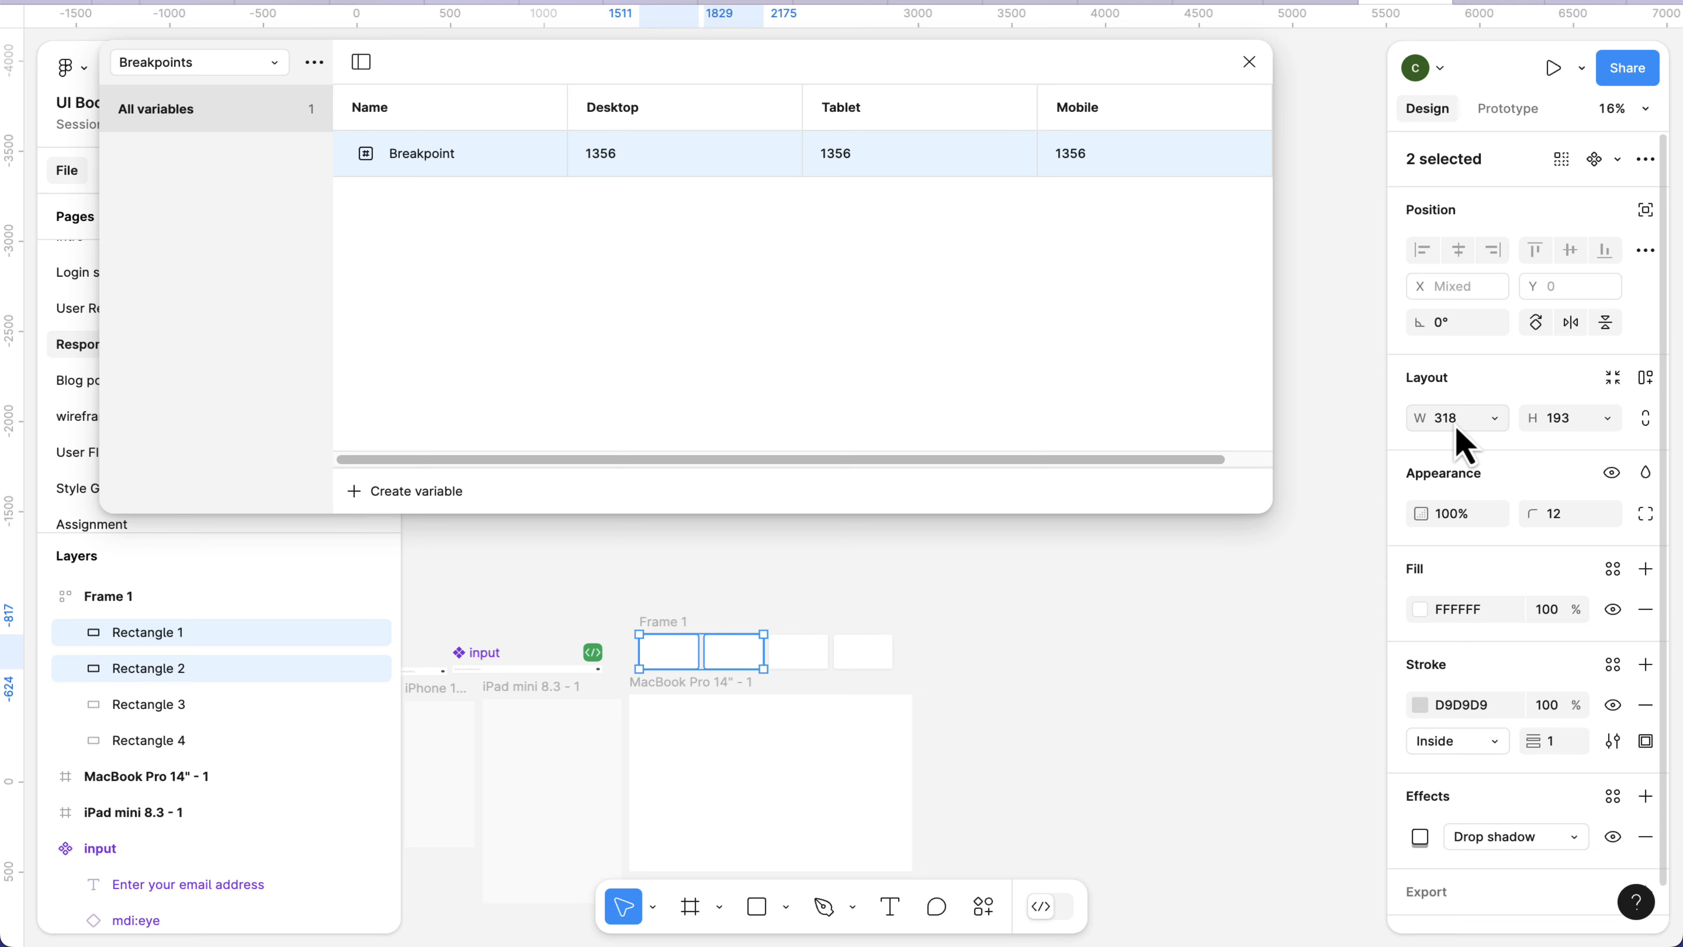
click(737, 666)
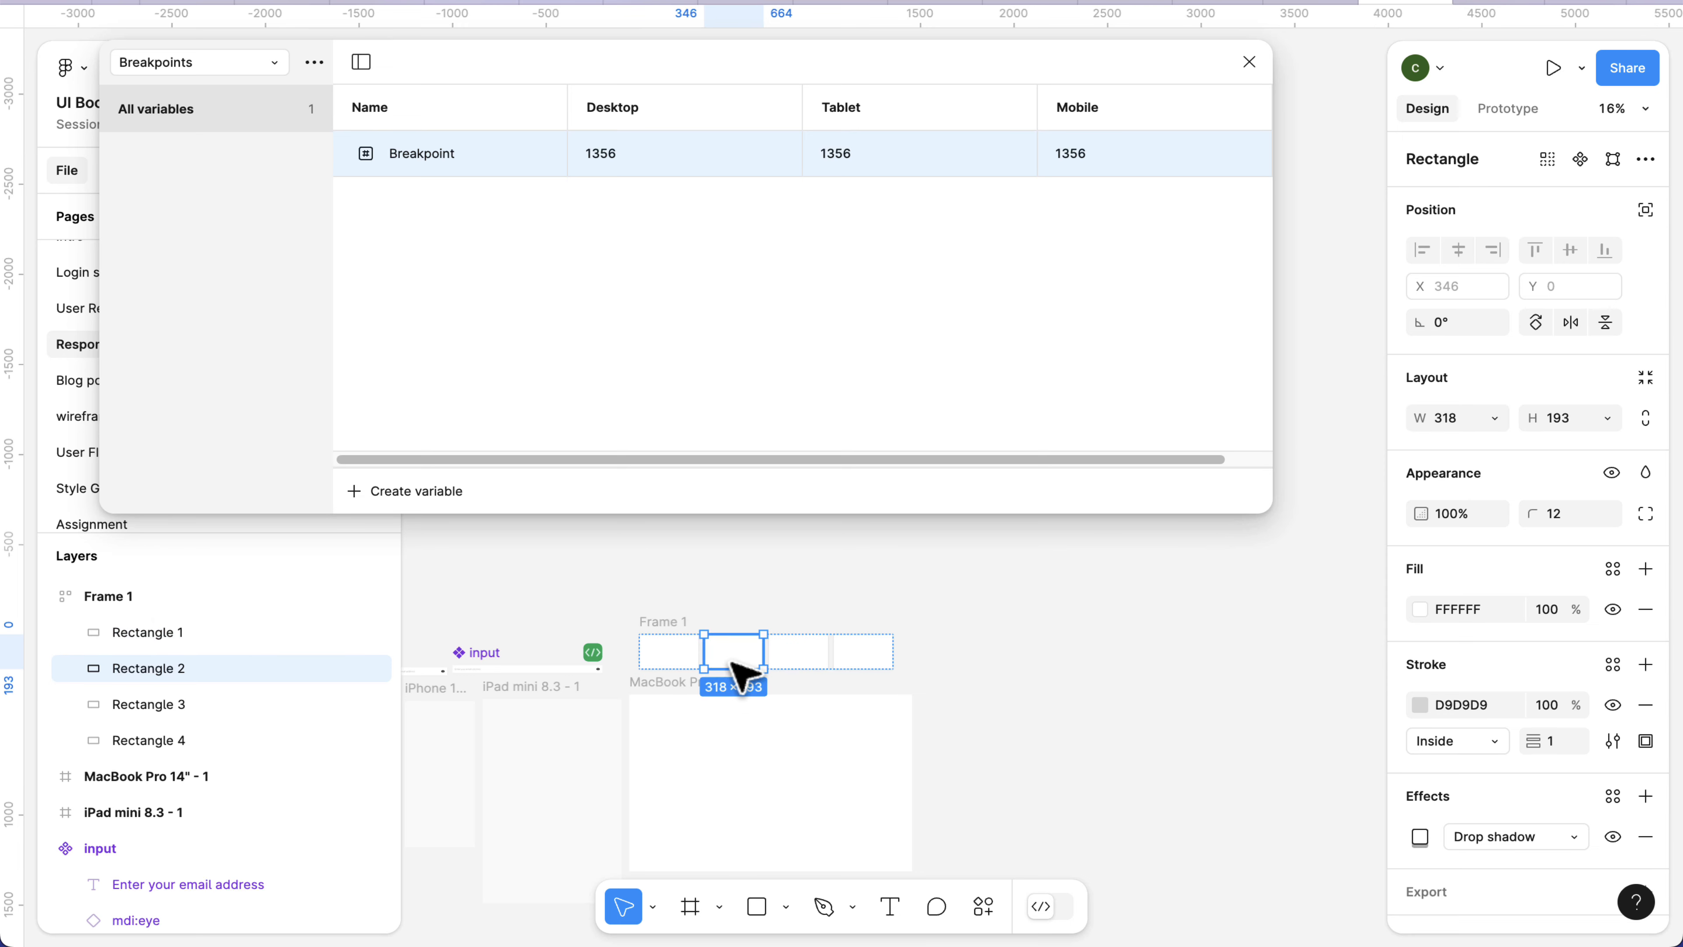
click(686, 663)
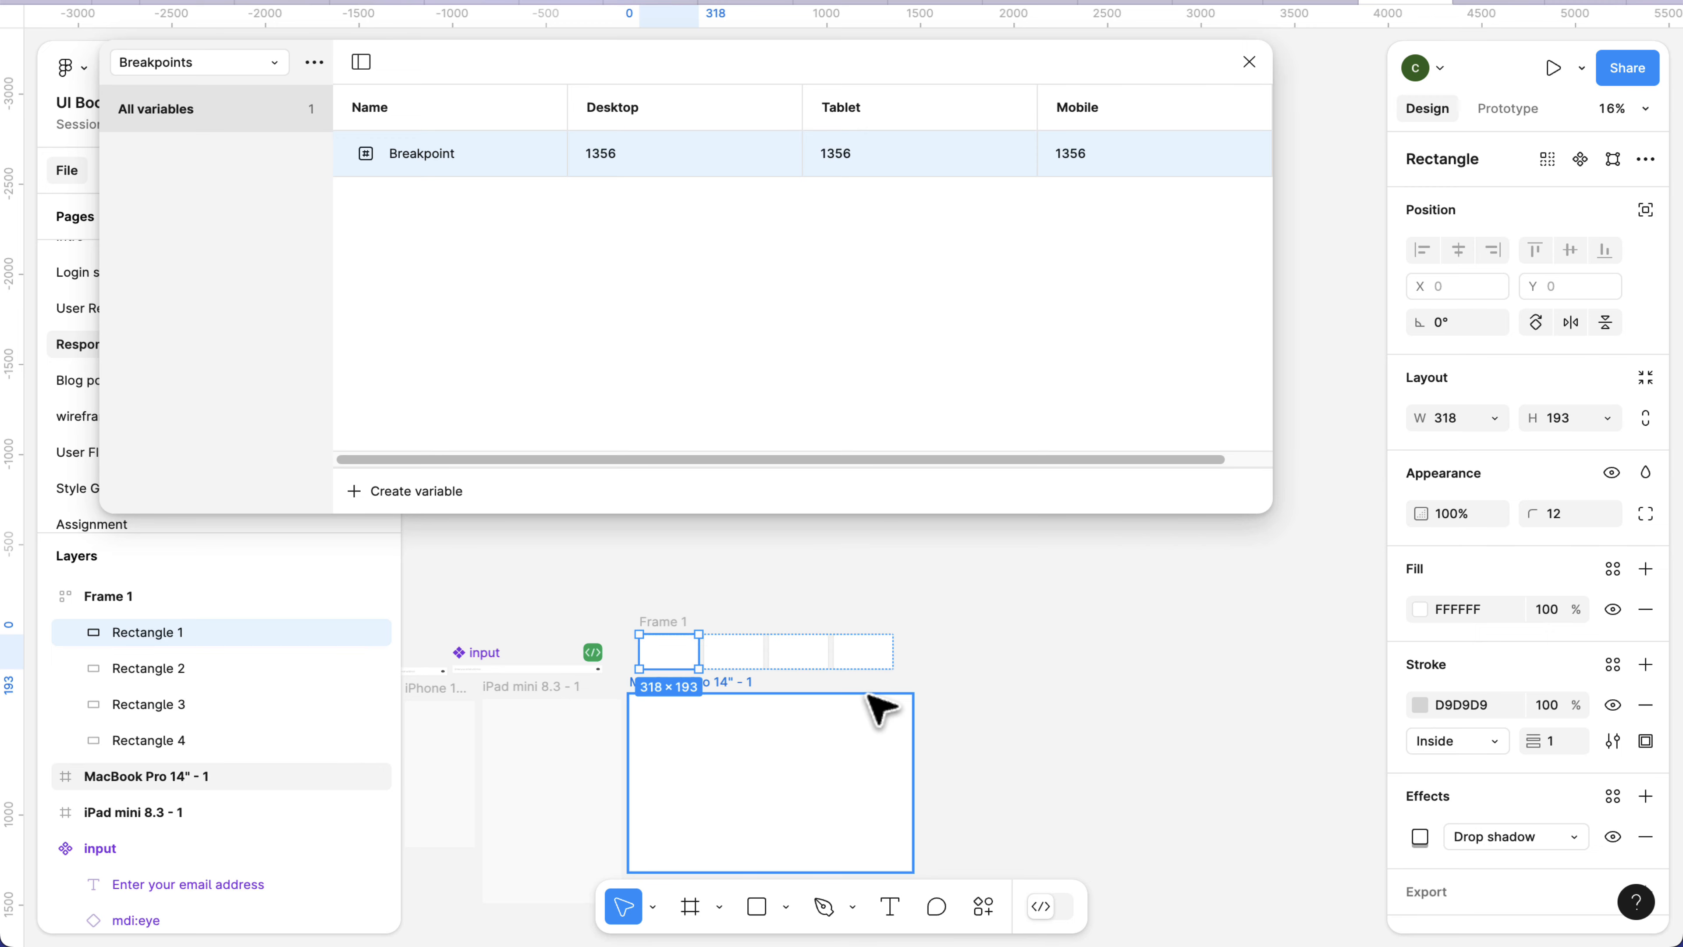
scroll(881, 710, up, 5)
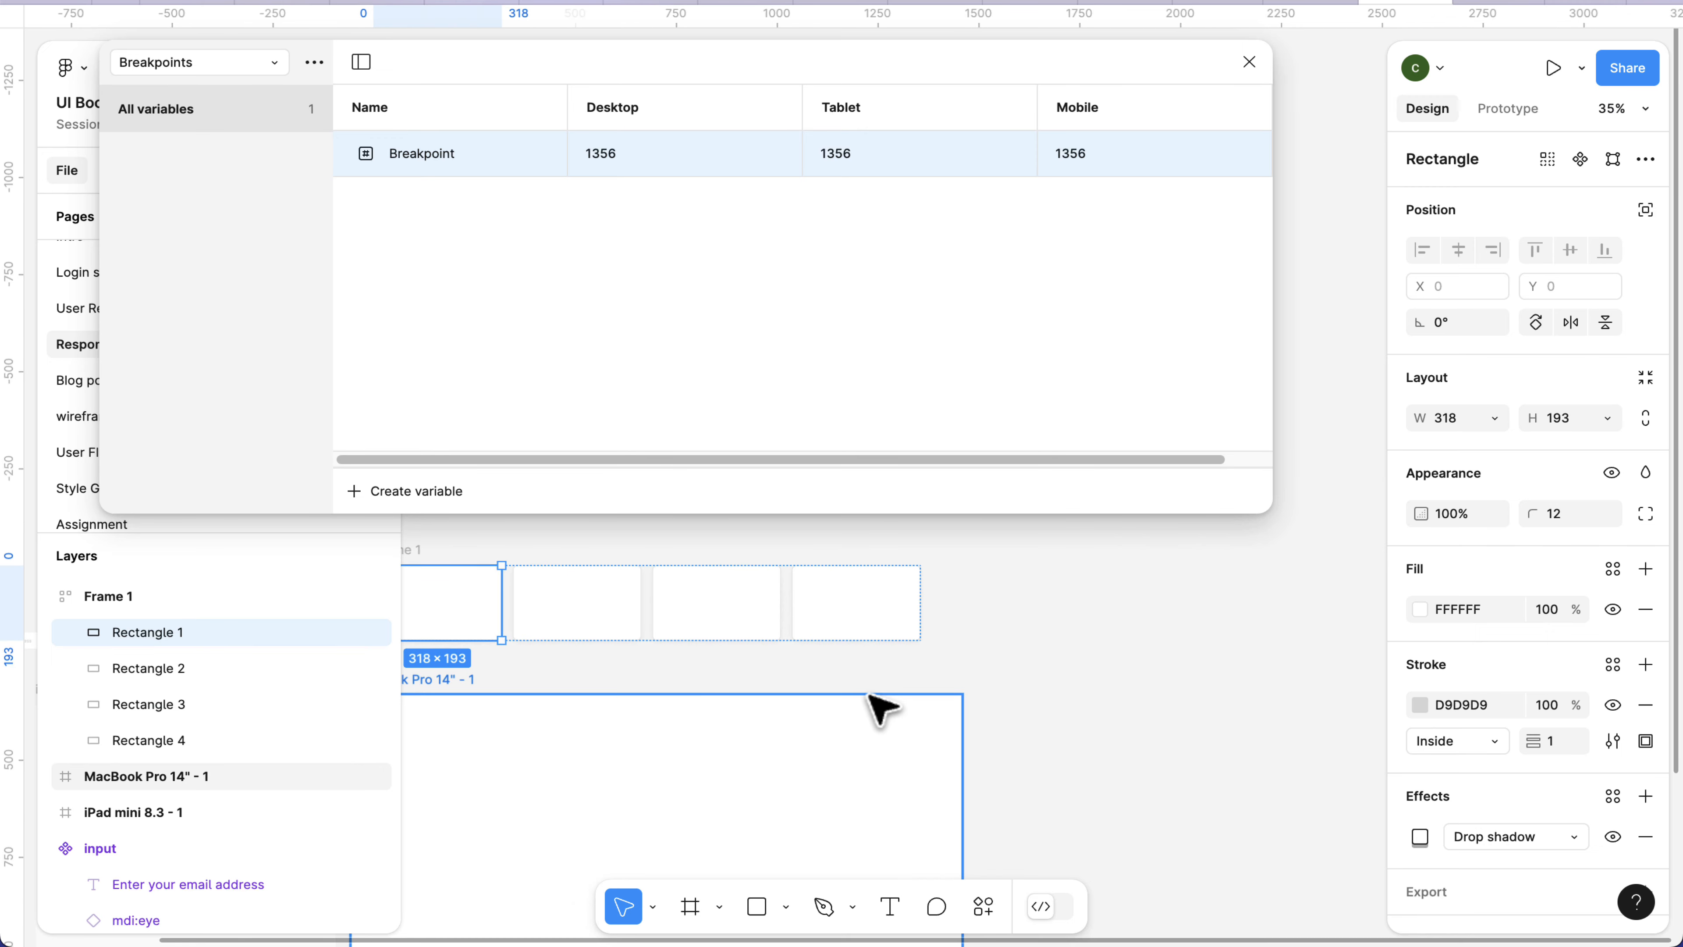
click(868, 635)
scroll(603, 580, left, 5)
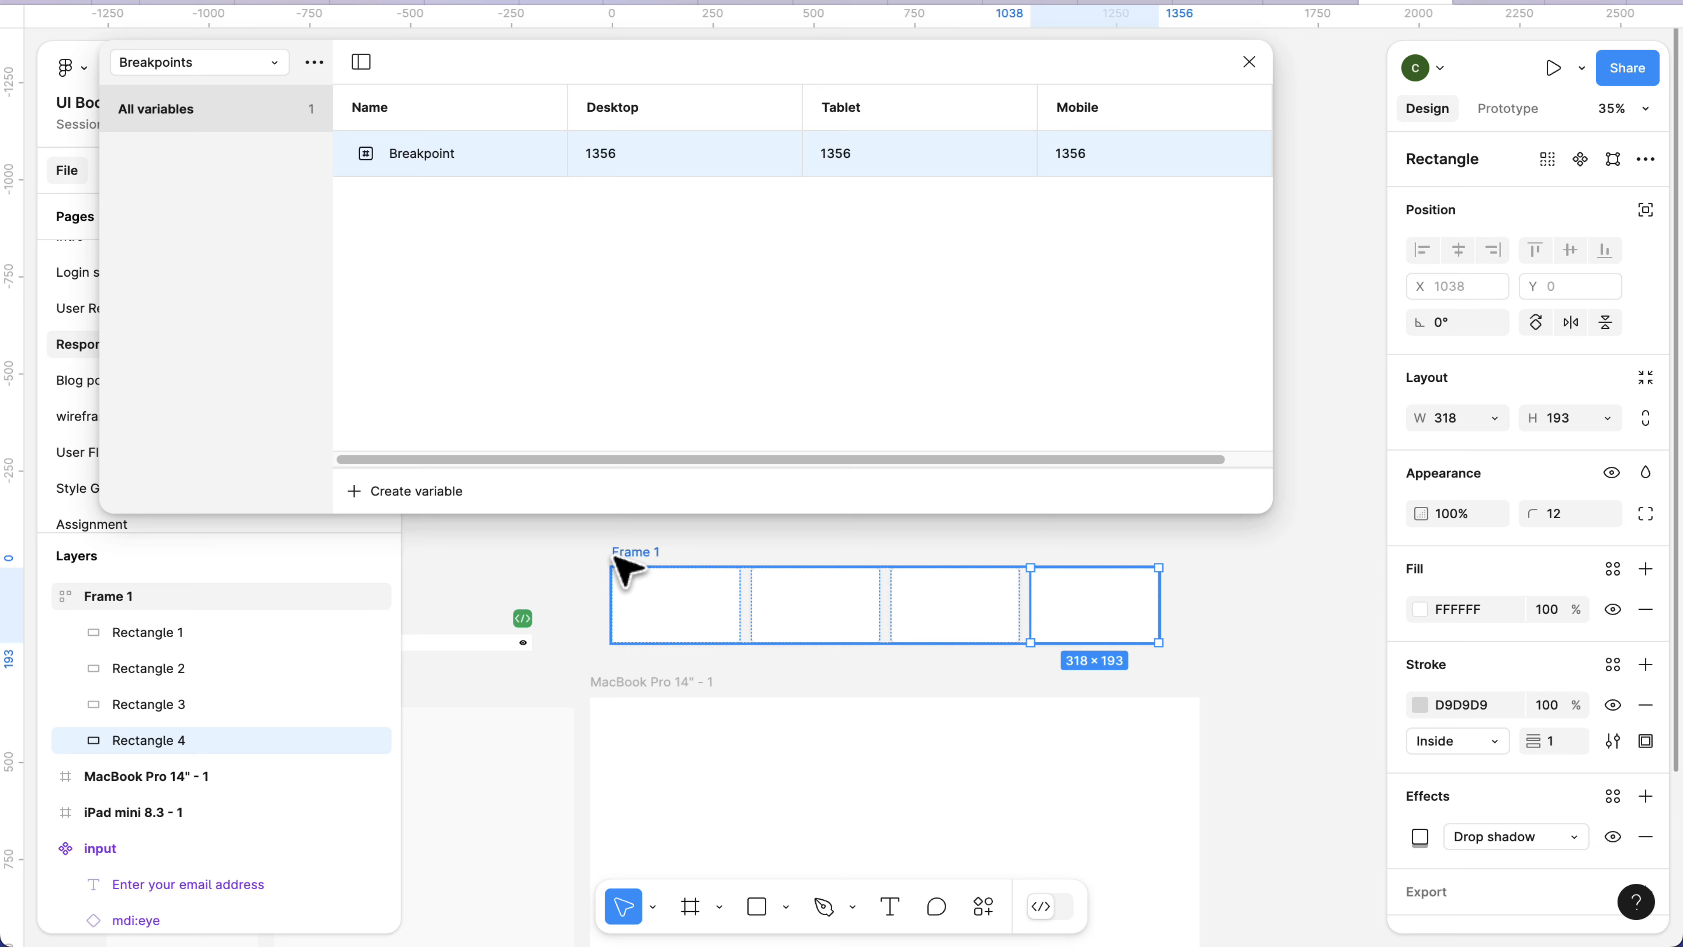
click(617, 561)
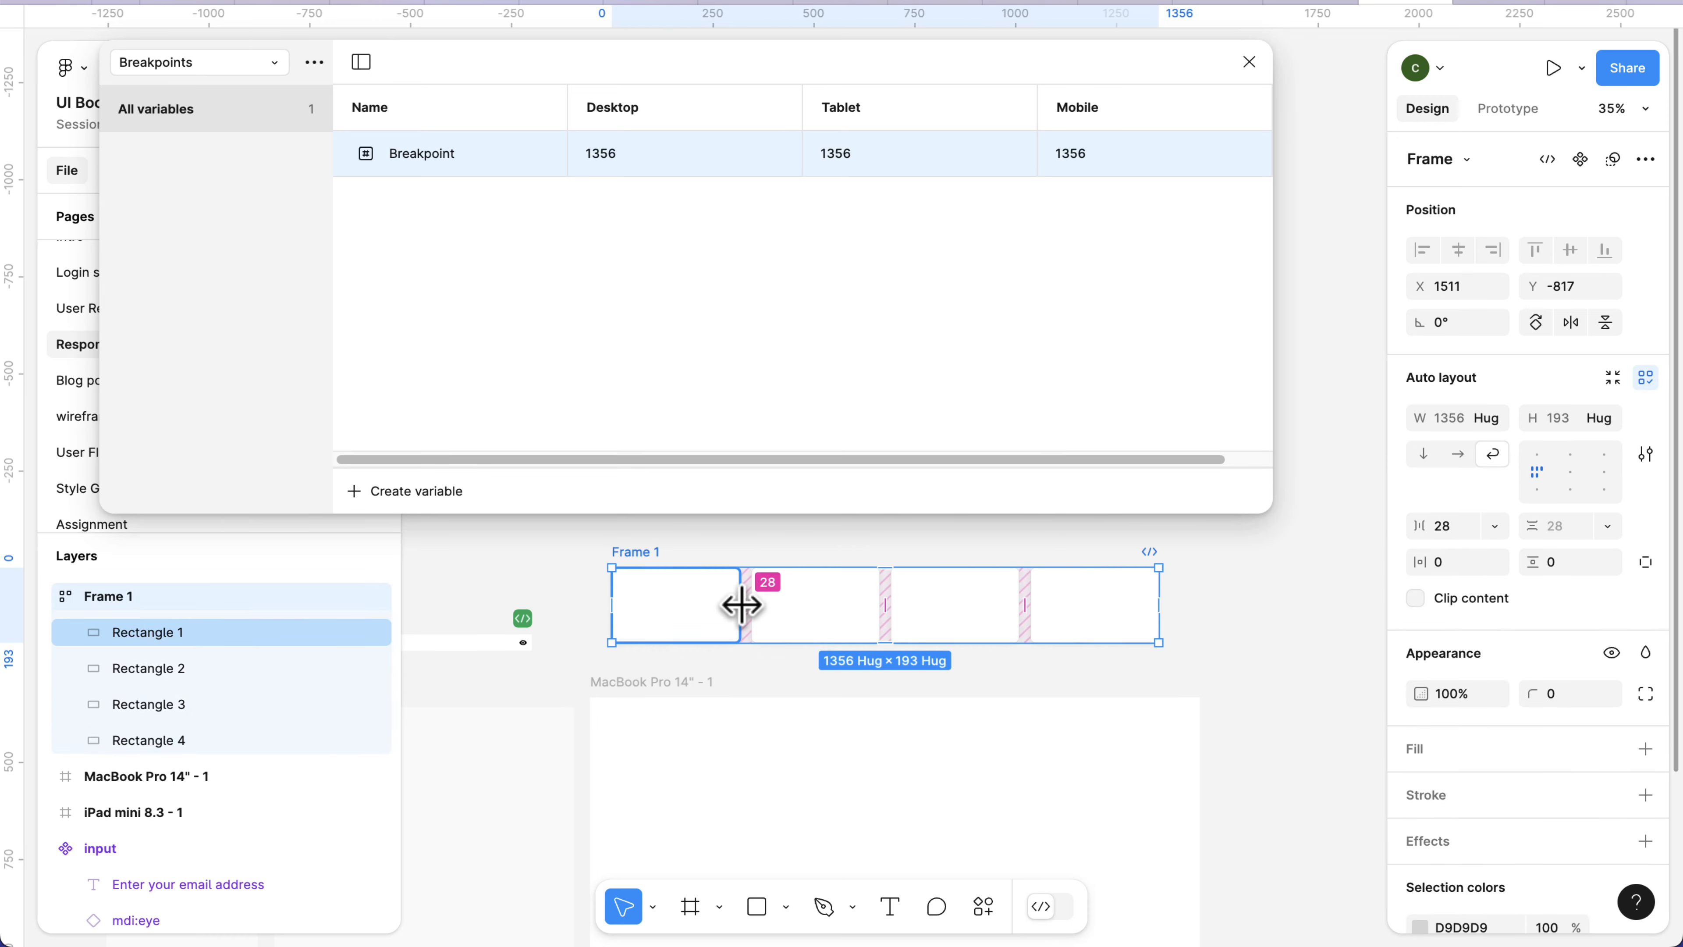
Set the Tablet value of the Breakpoint variable to 664, calculated as 318*2 plus the 28 gap.
click(882, 173)
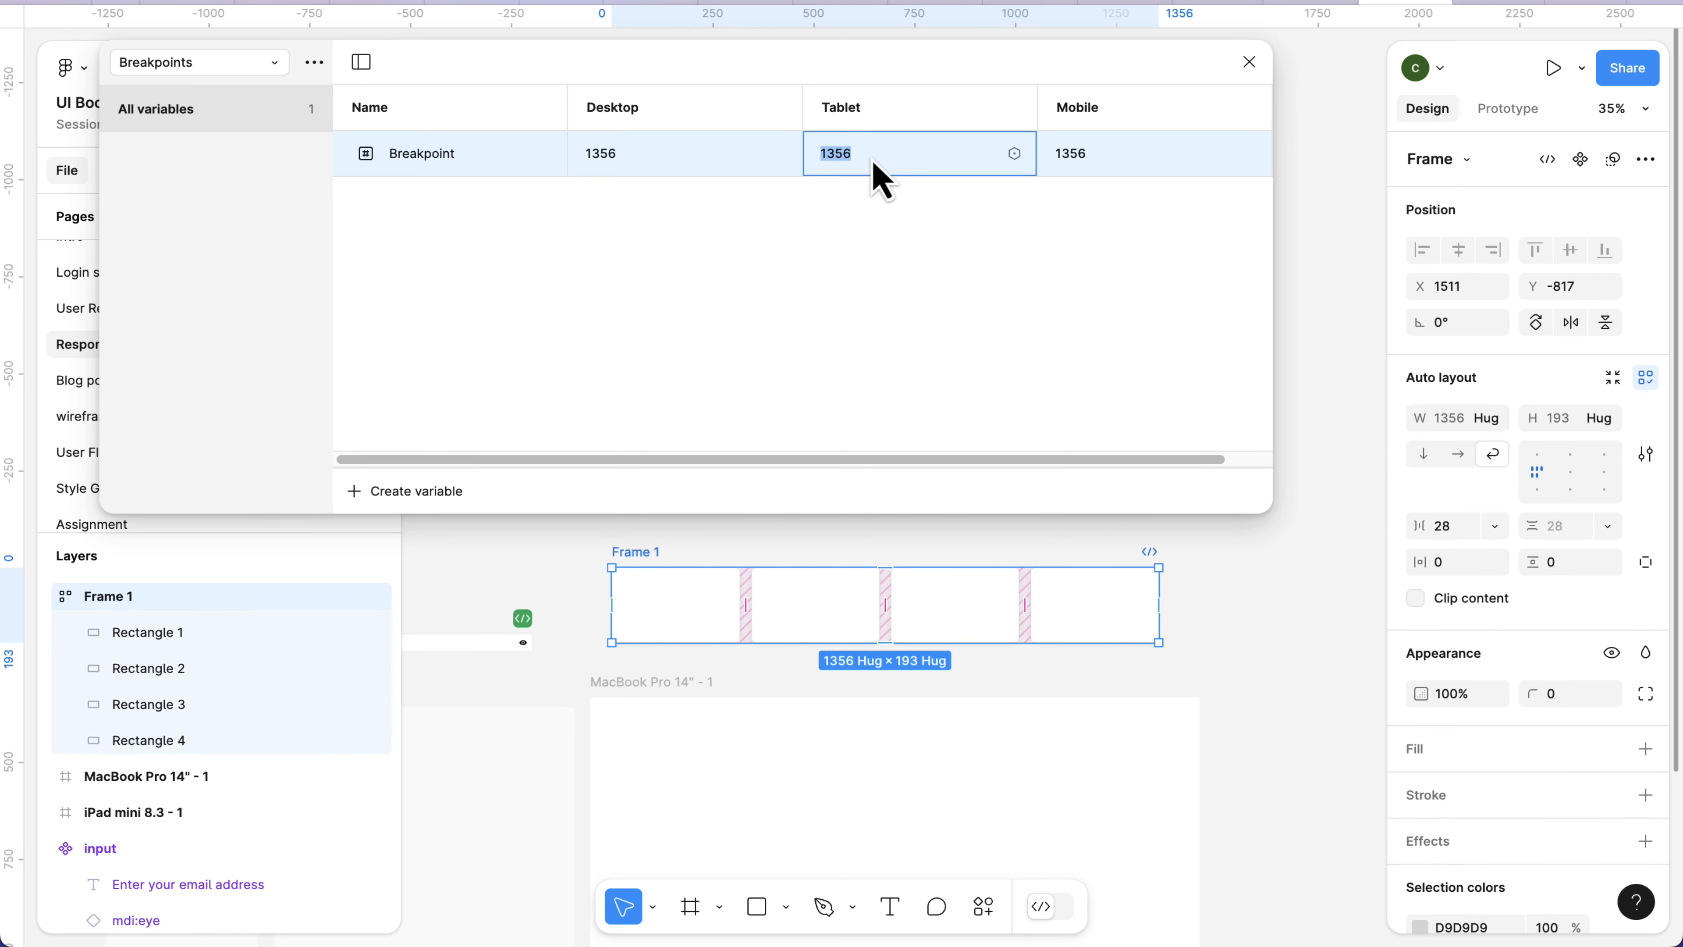
key(BackSpace)
text(318*2)
key(Return)
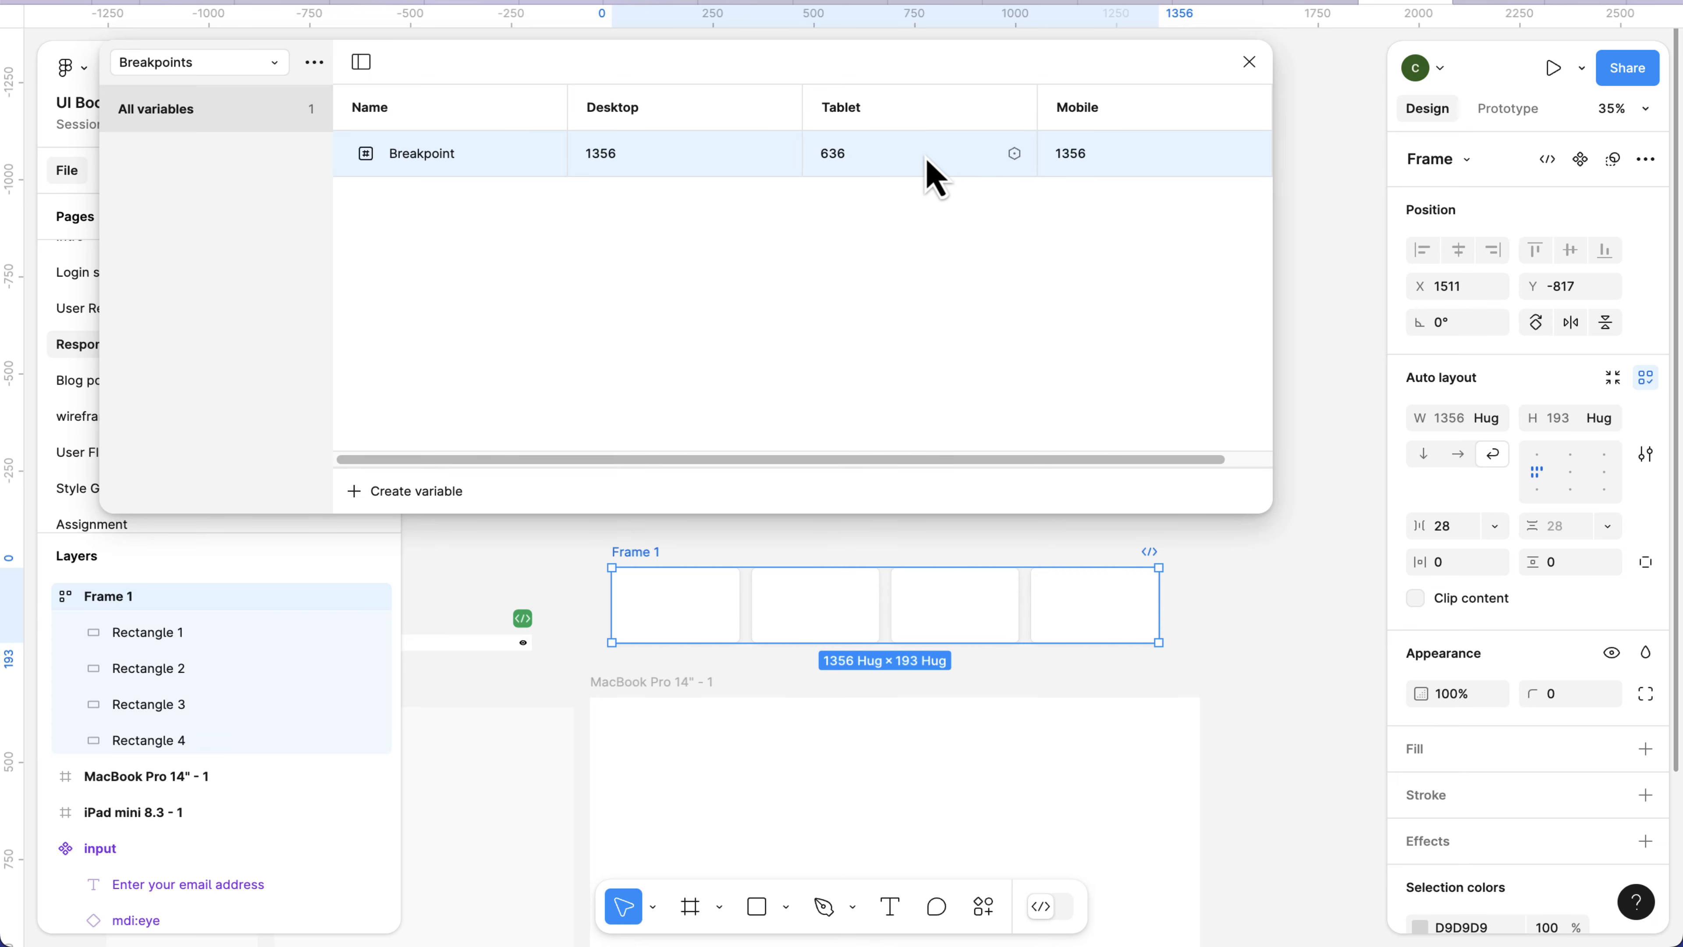
click(906, 165)
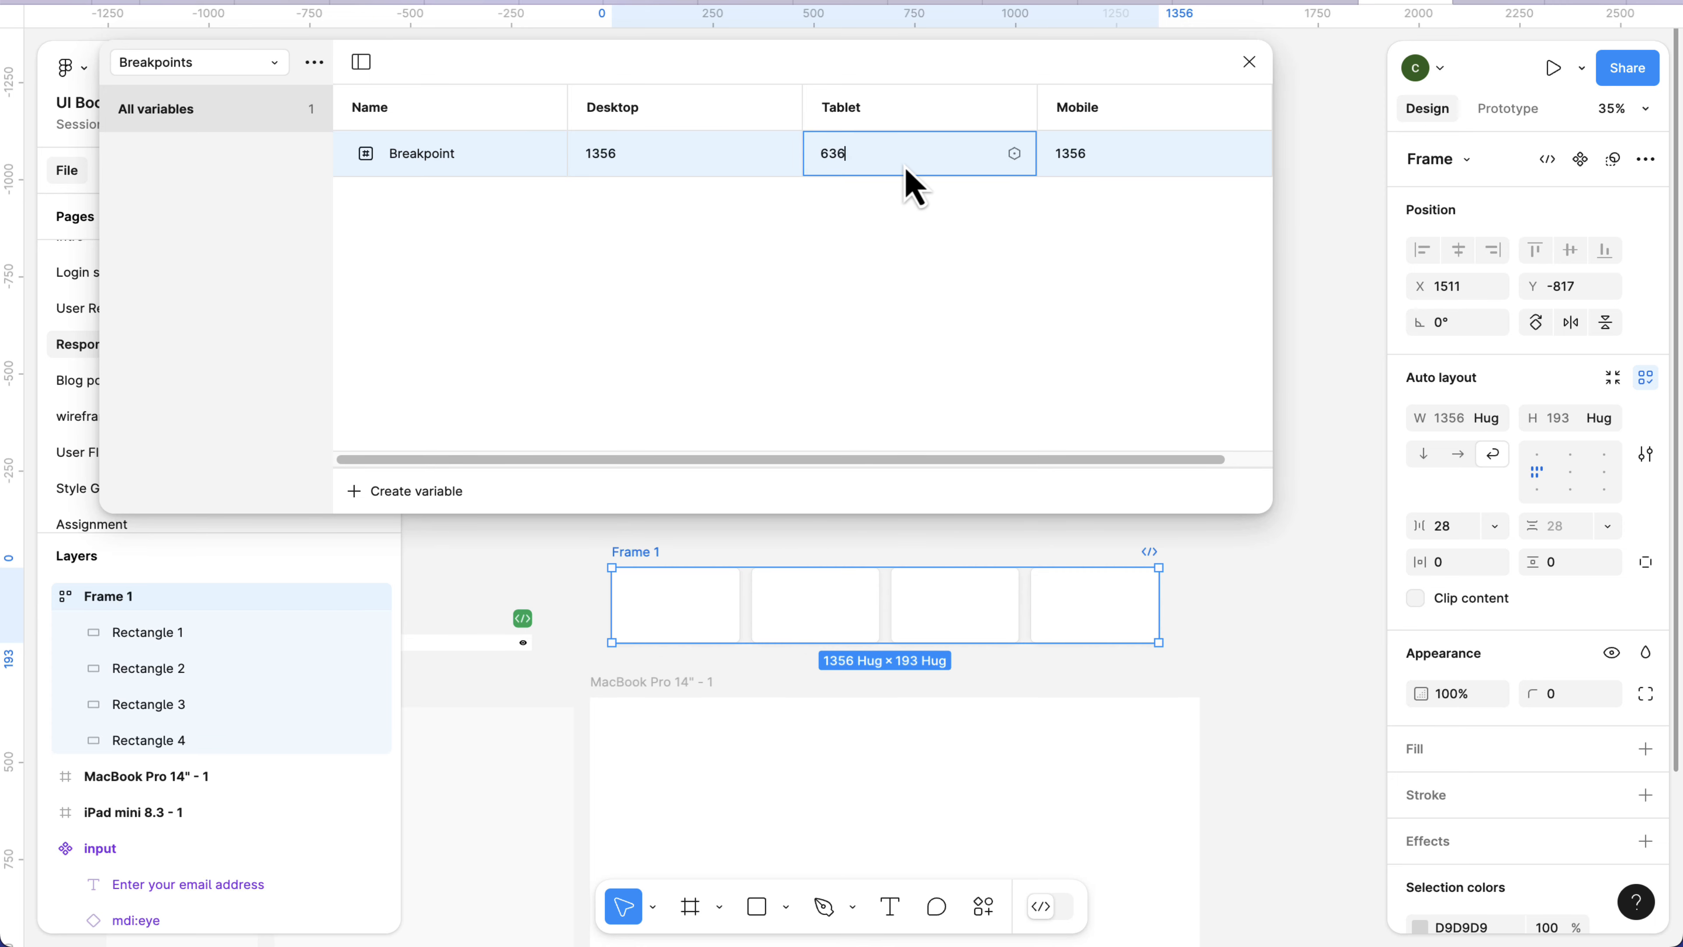
text(+28)
key(Return)
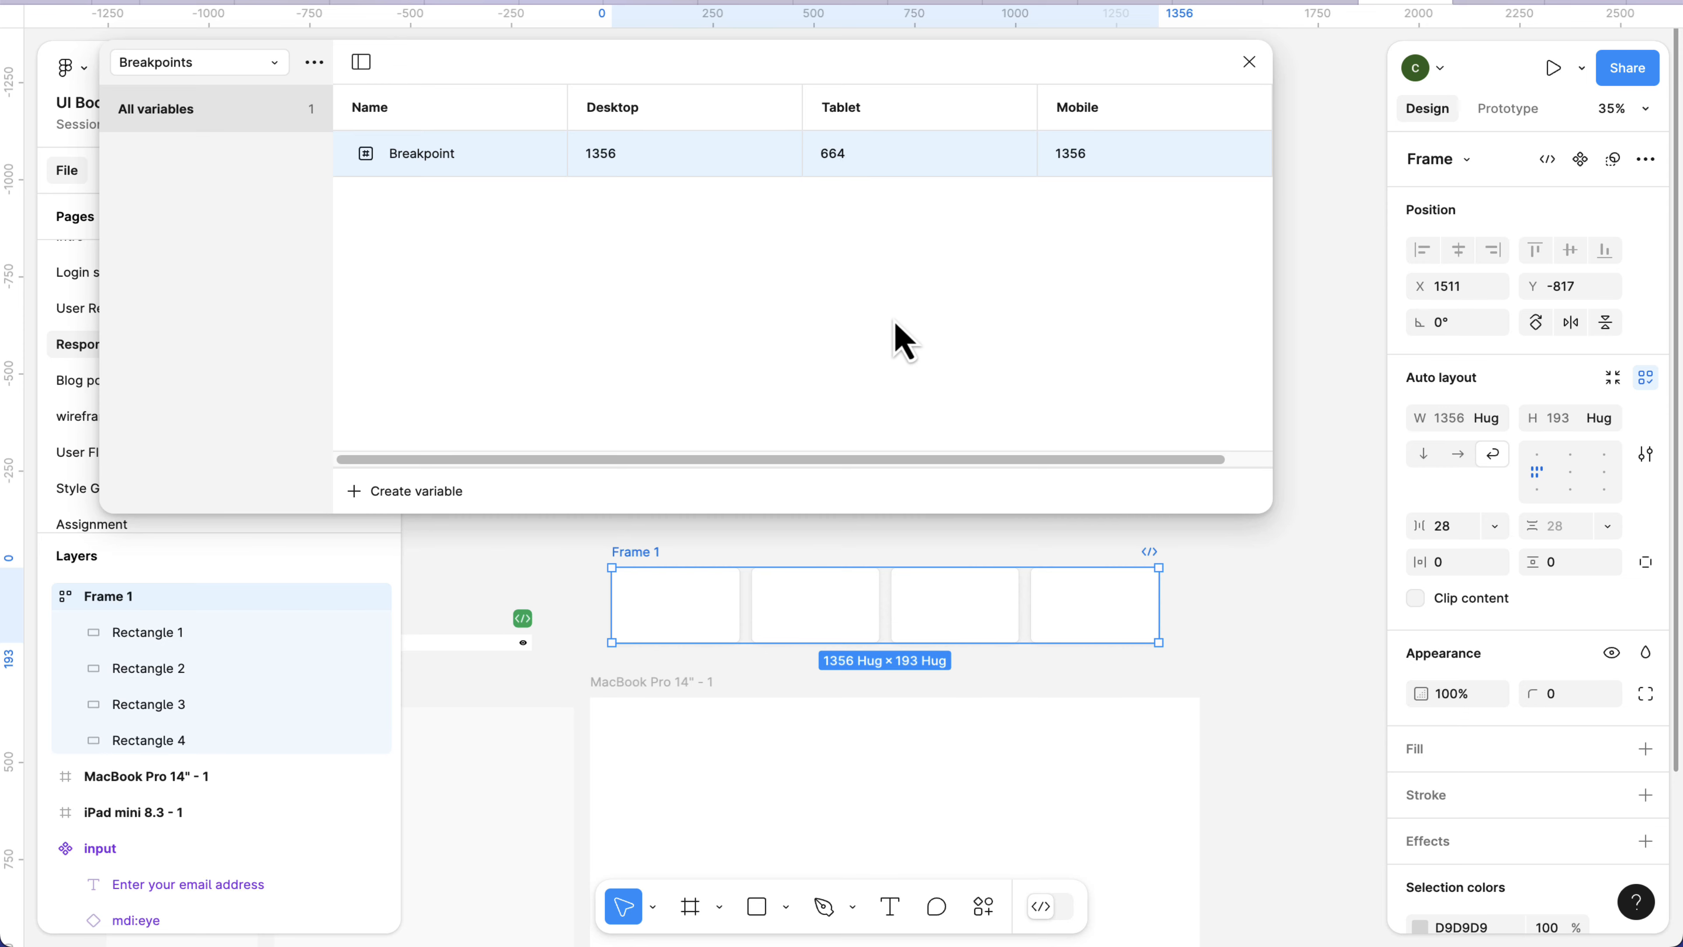
Set the Mobile value of the Breakpoint variable to 318.
scroll(894, 608, left, 5)
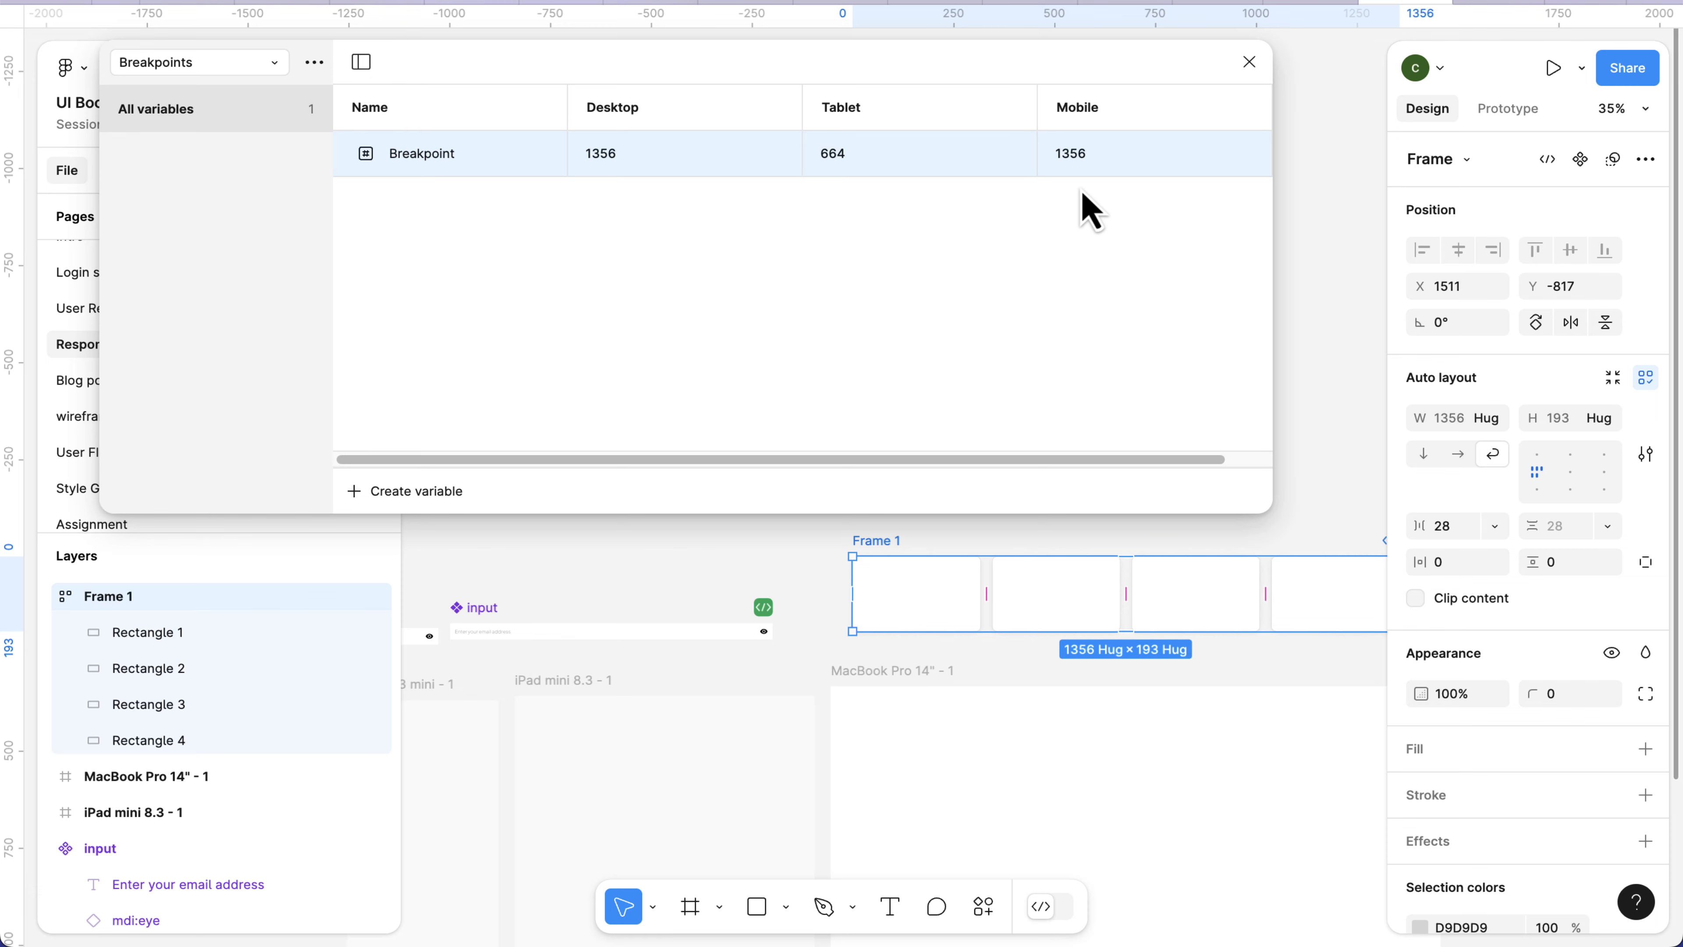
double_click(1085, 155)
text(318)
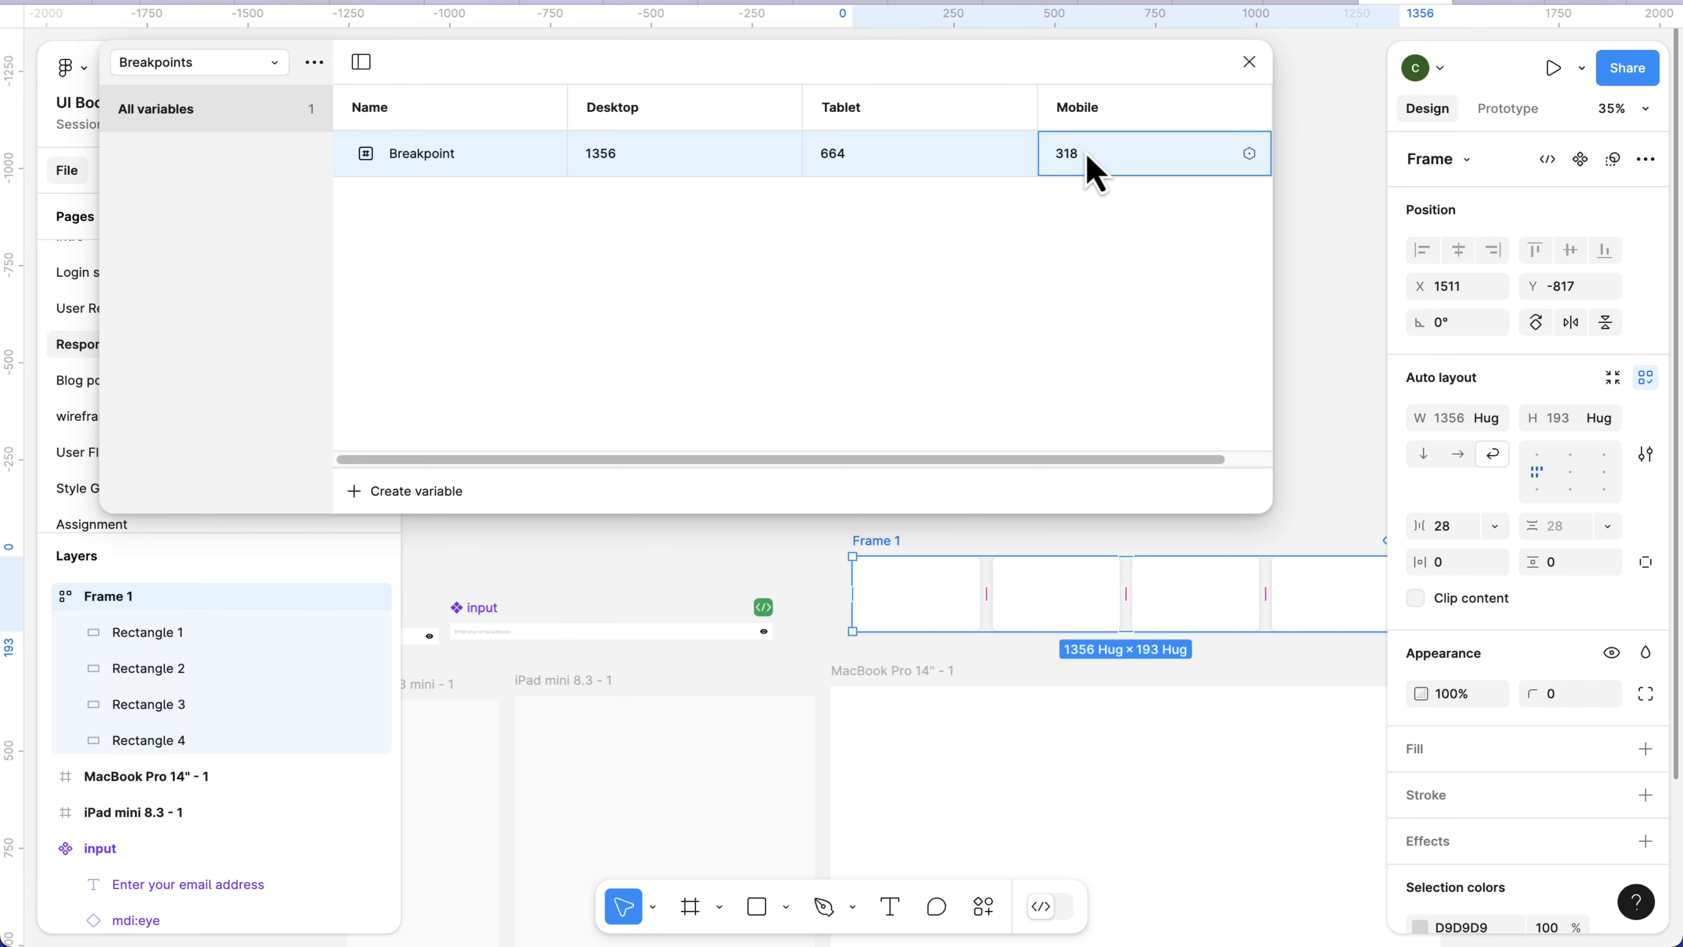
key(Return)
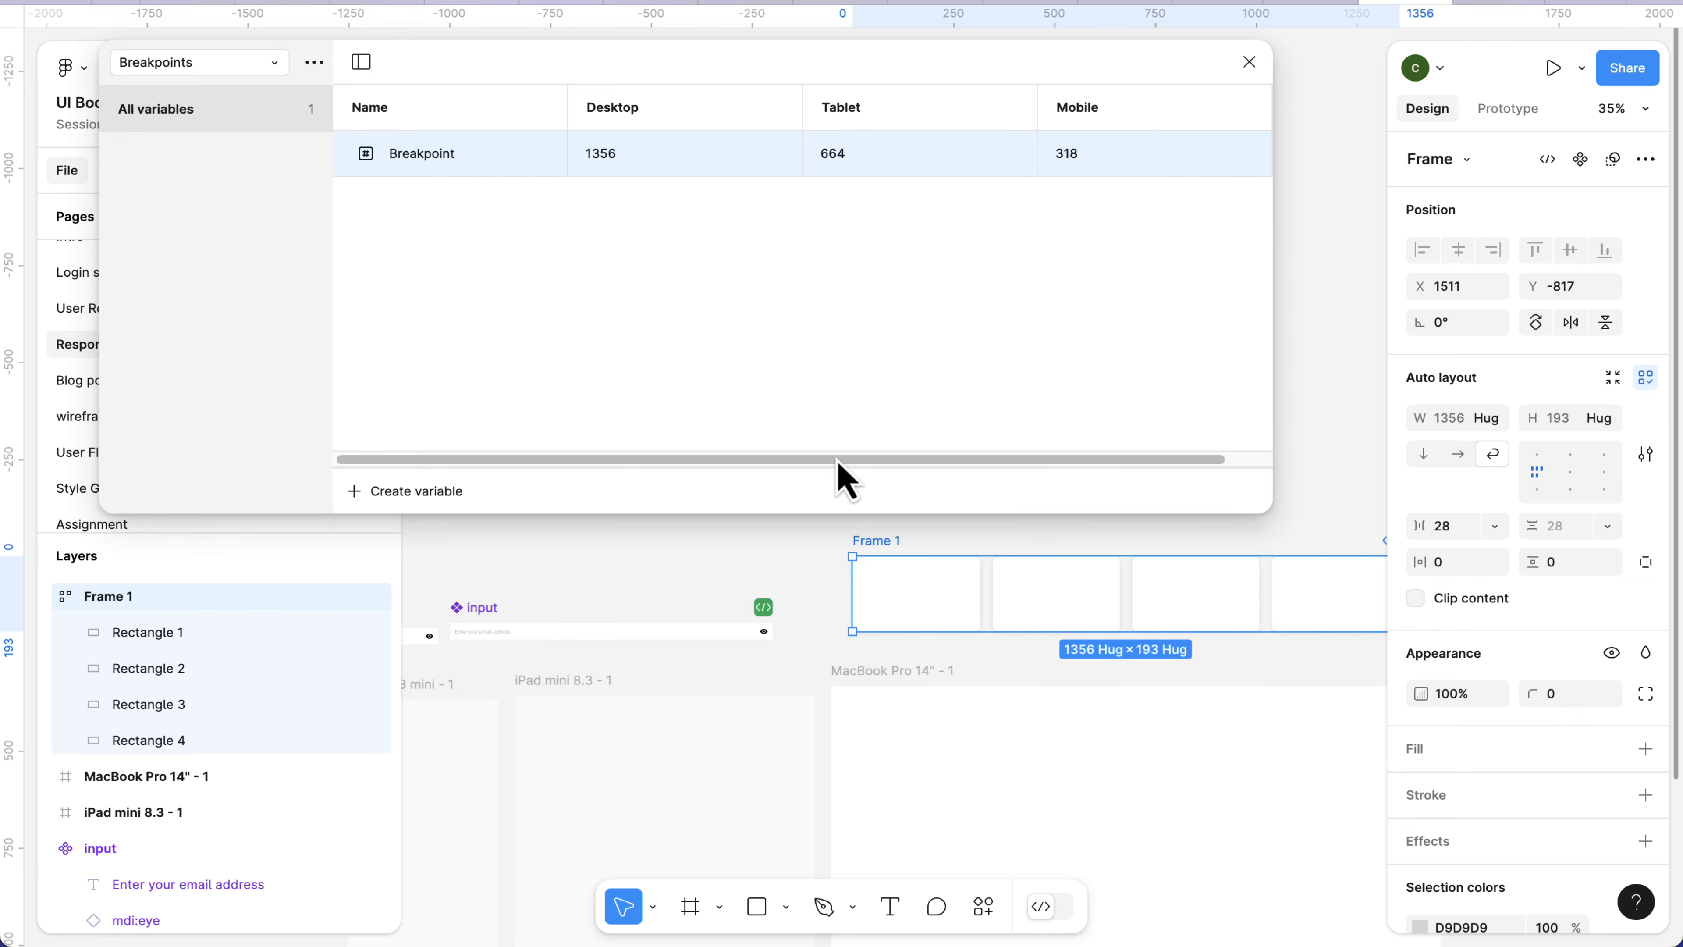
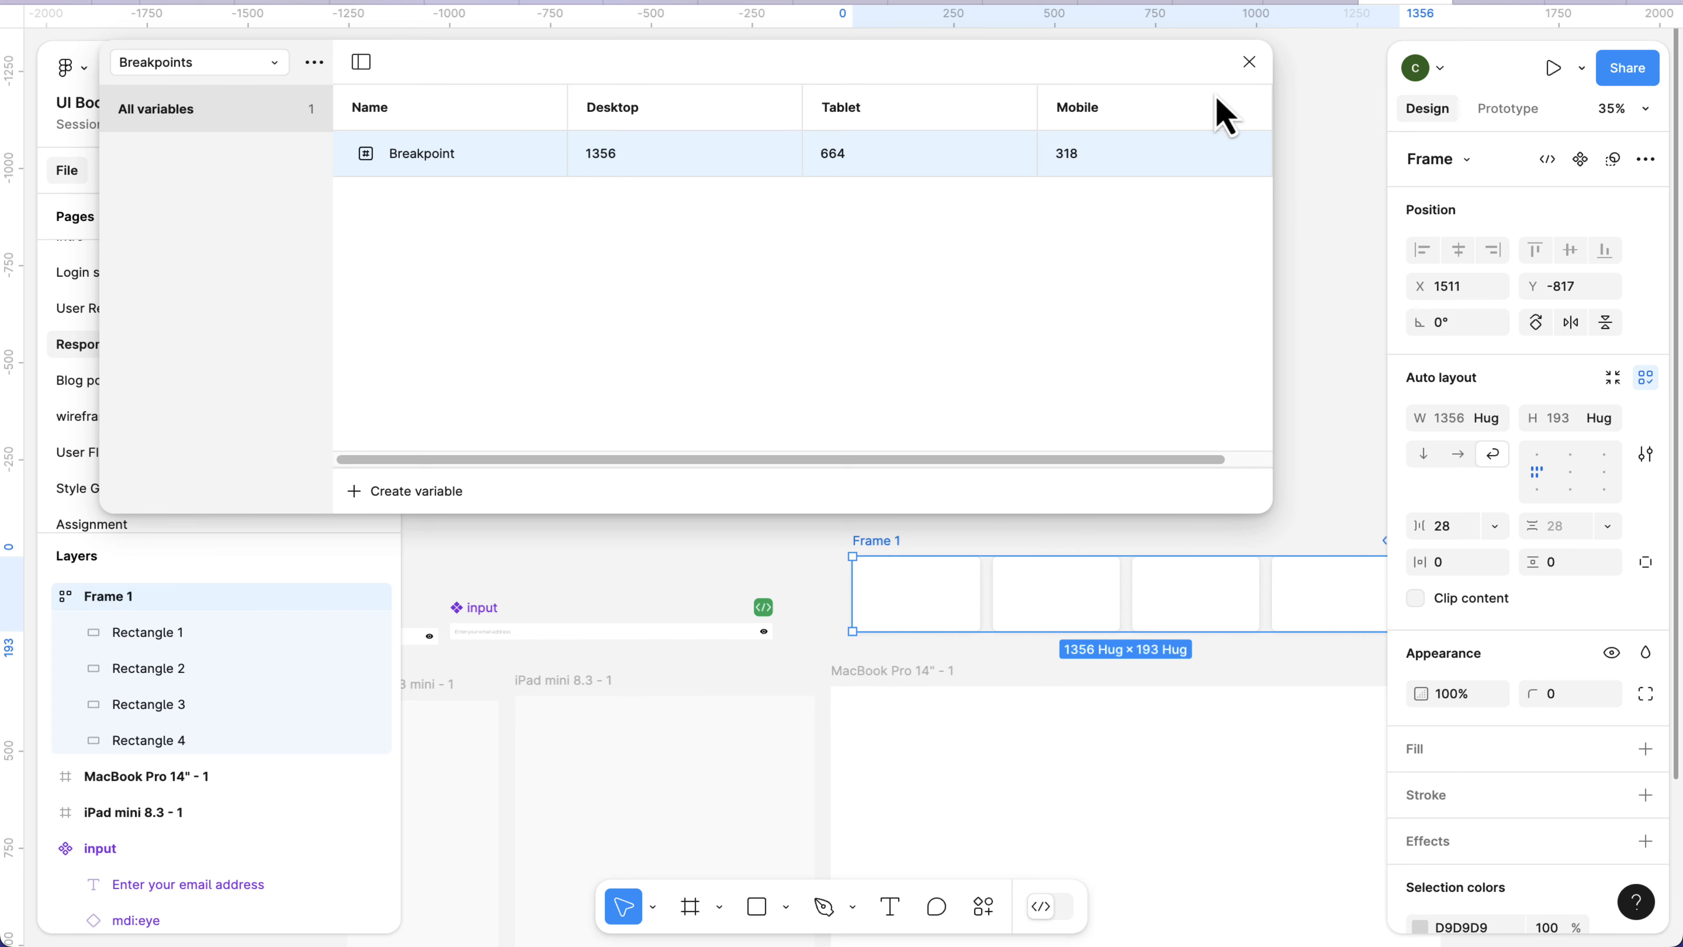
Close the variables window and move Frame 1 into the iPad mini 8.3 - 1 frame at about X 32, Y 160.
click(1249, 62)
scroll(970, 380, down, 5)
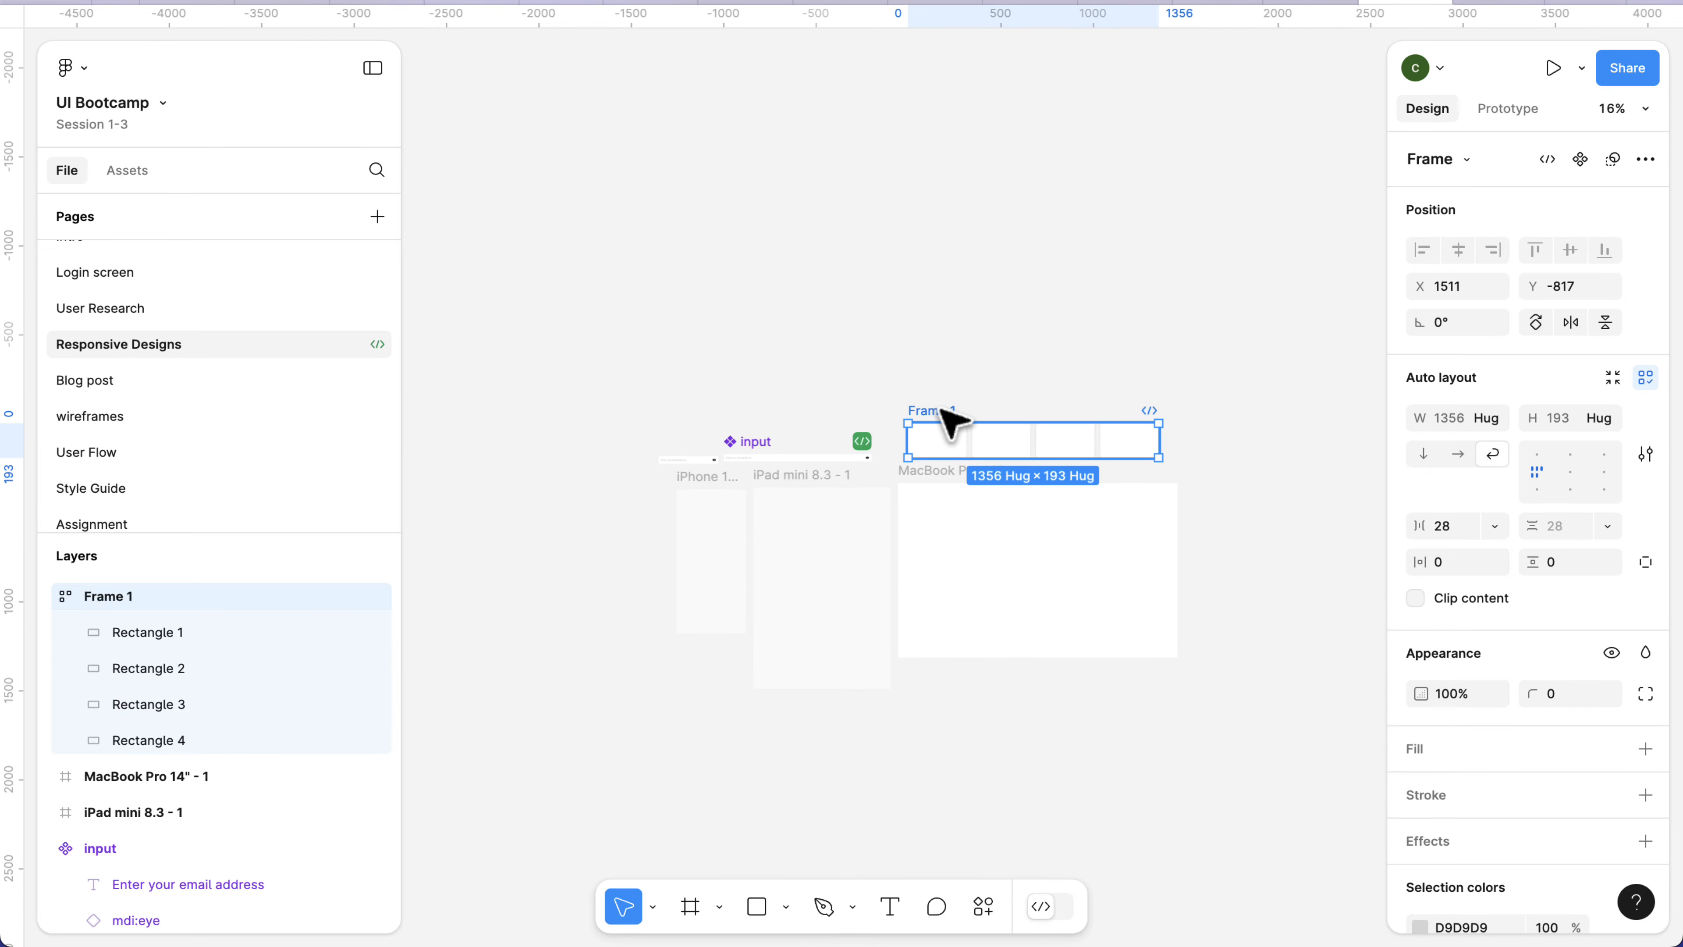
drag(946, 422, 805, 524)
scroll(808, 561, up, 5)
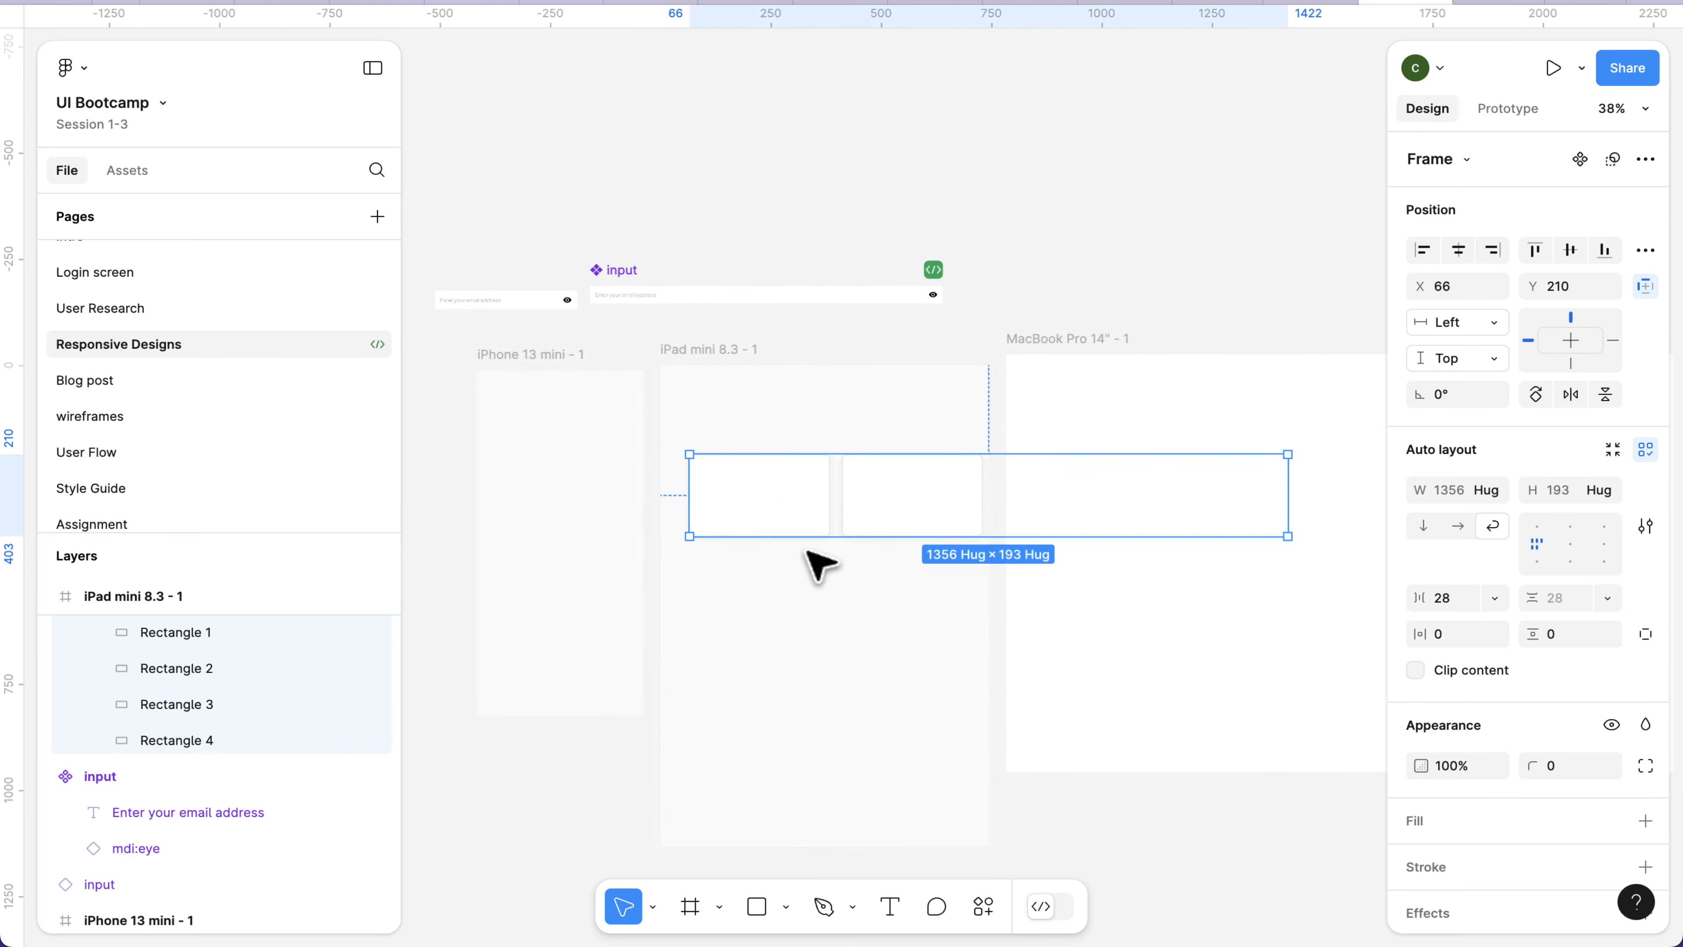
drag(770, 506, 765, 485)
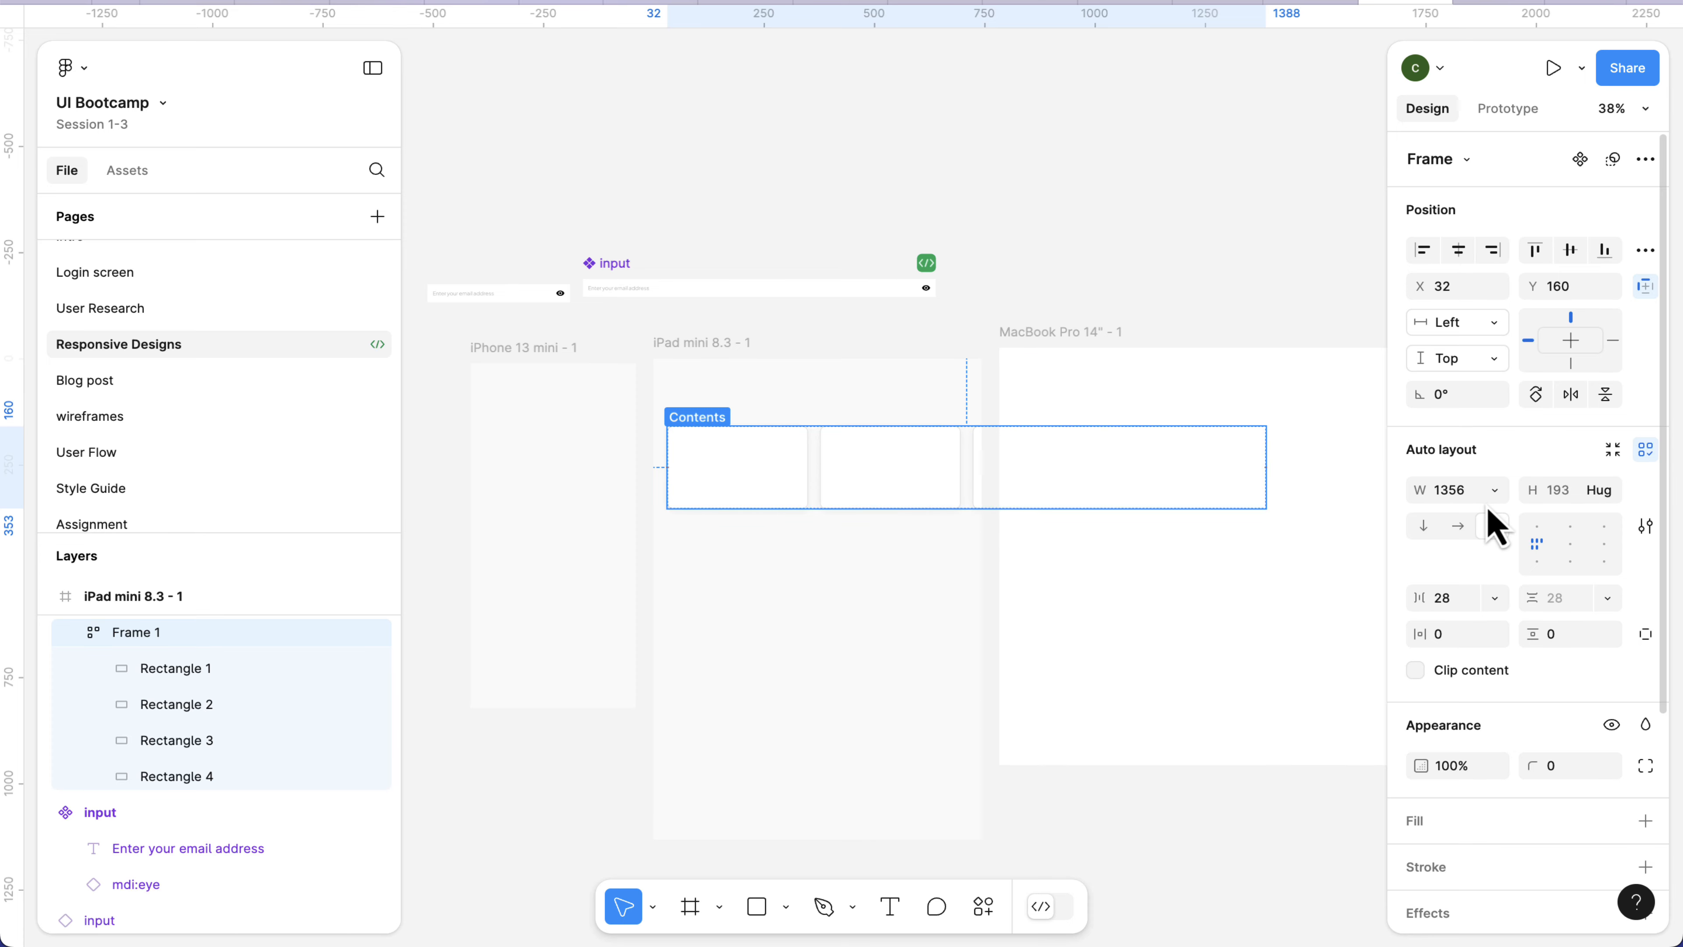
Apply the Breakpoint variable to the width of Frame 1.
scroll(1493, 524, down, 1)
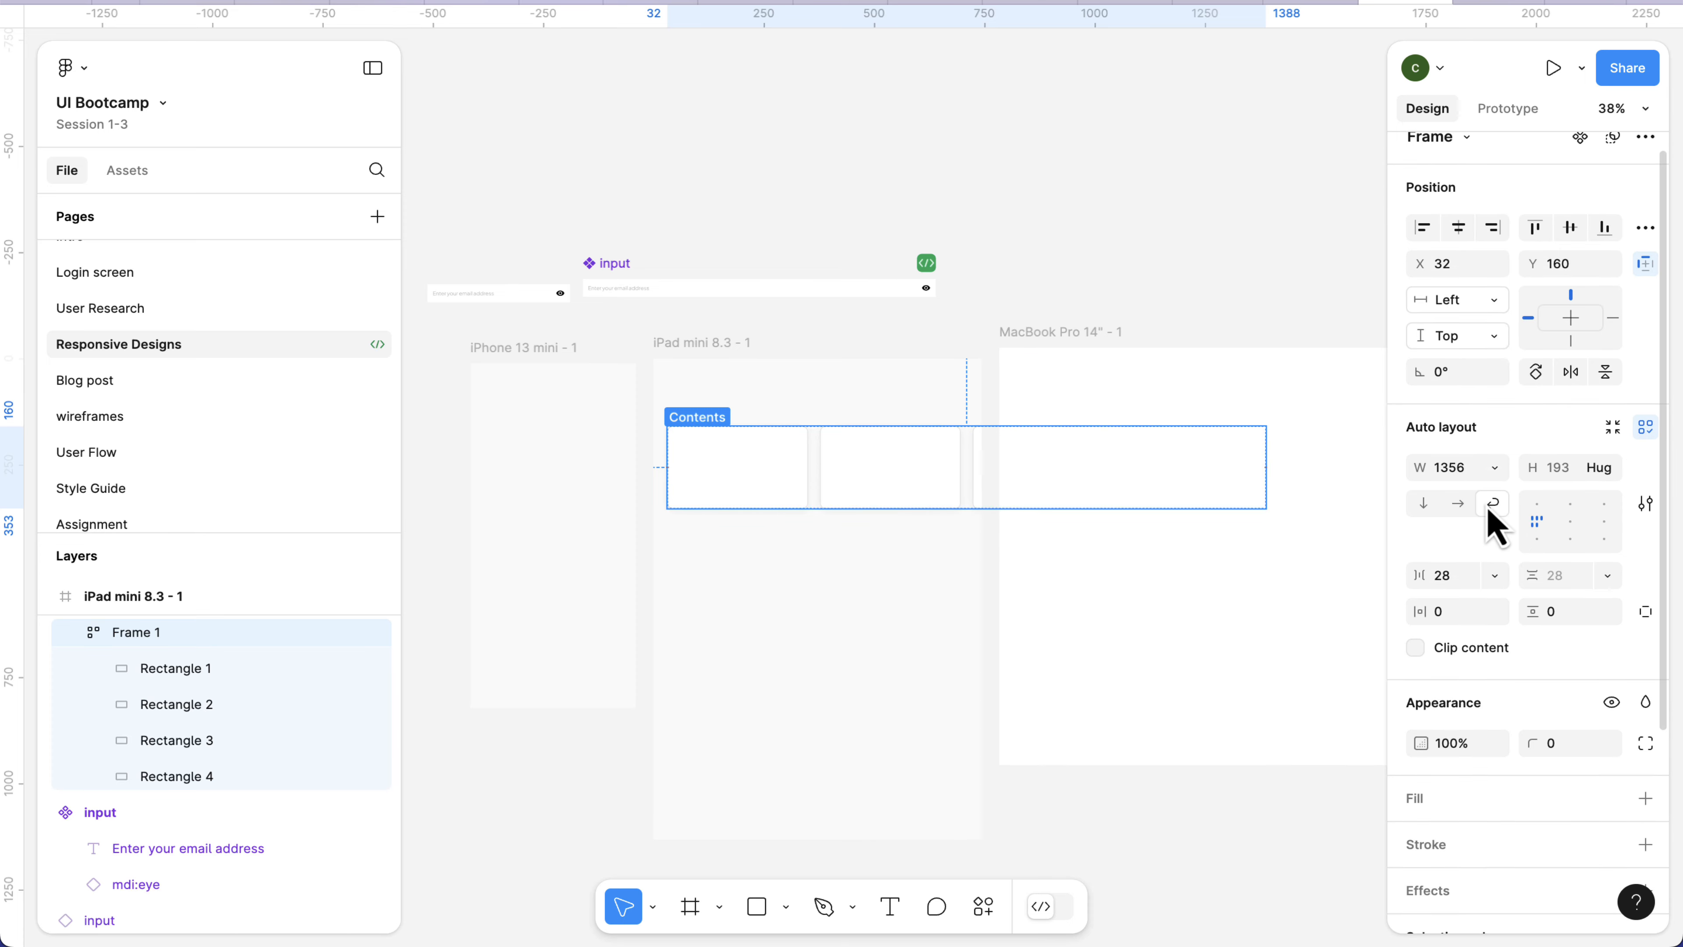
click(1495, 468)
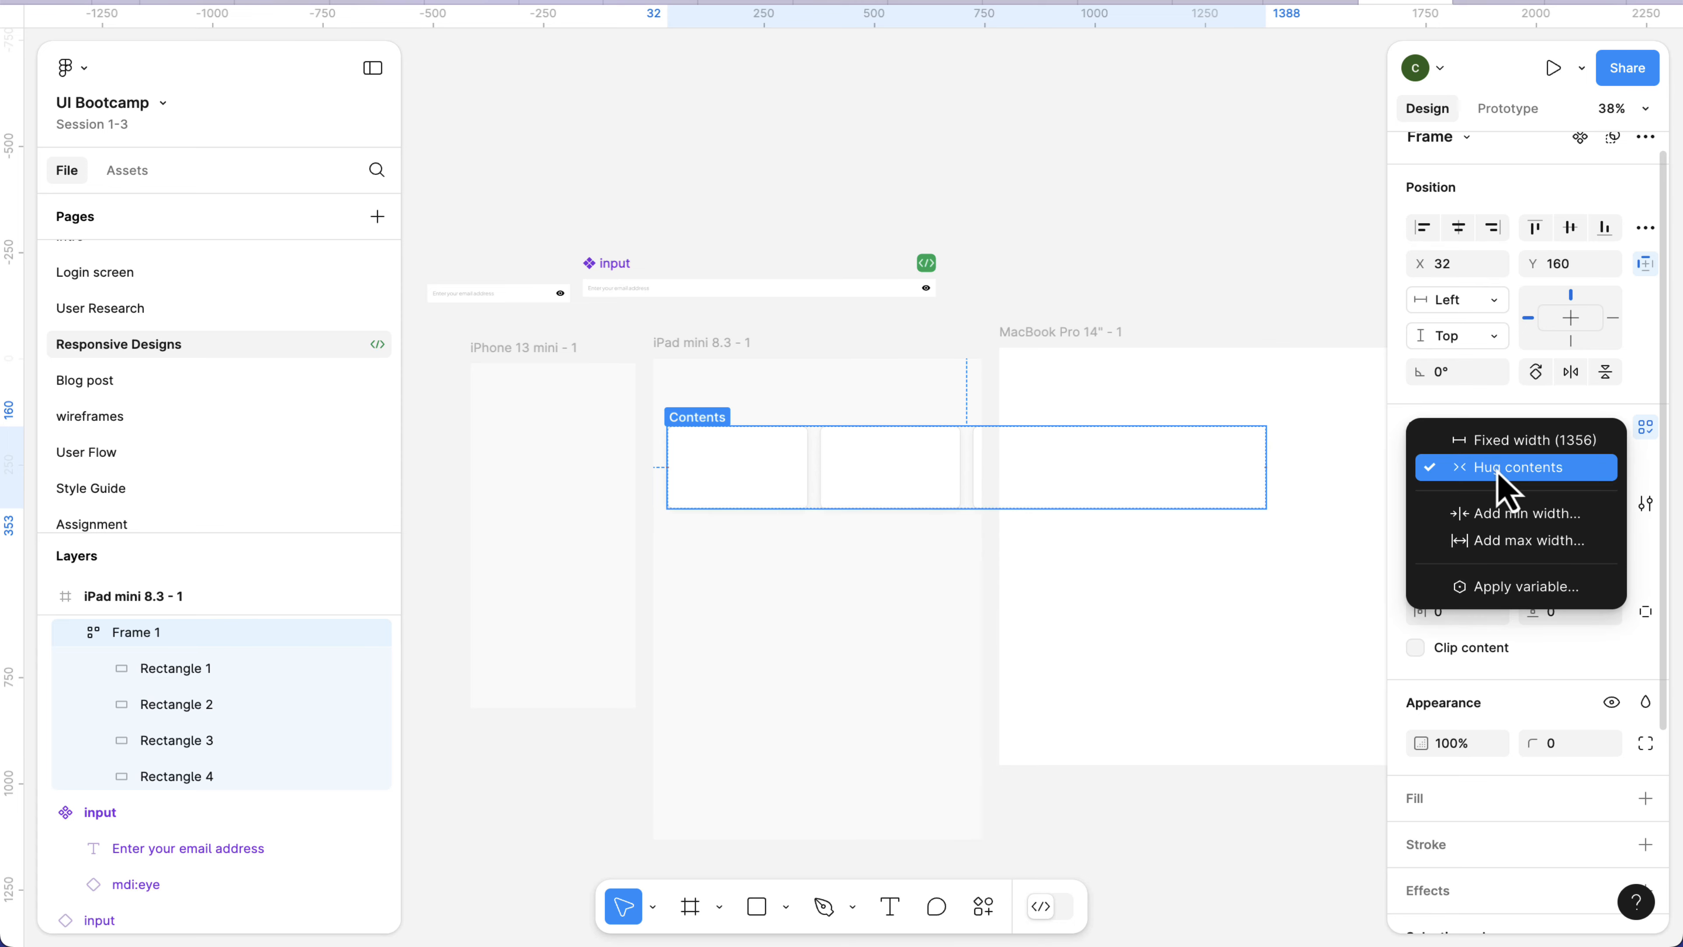
click(1522, 588)
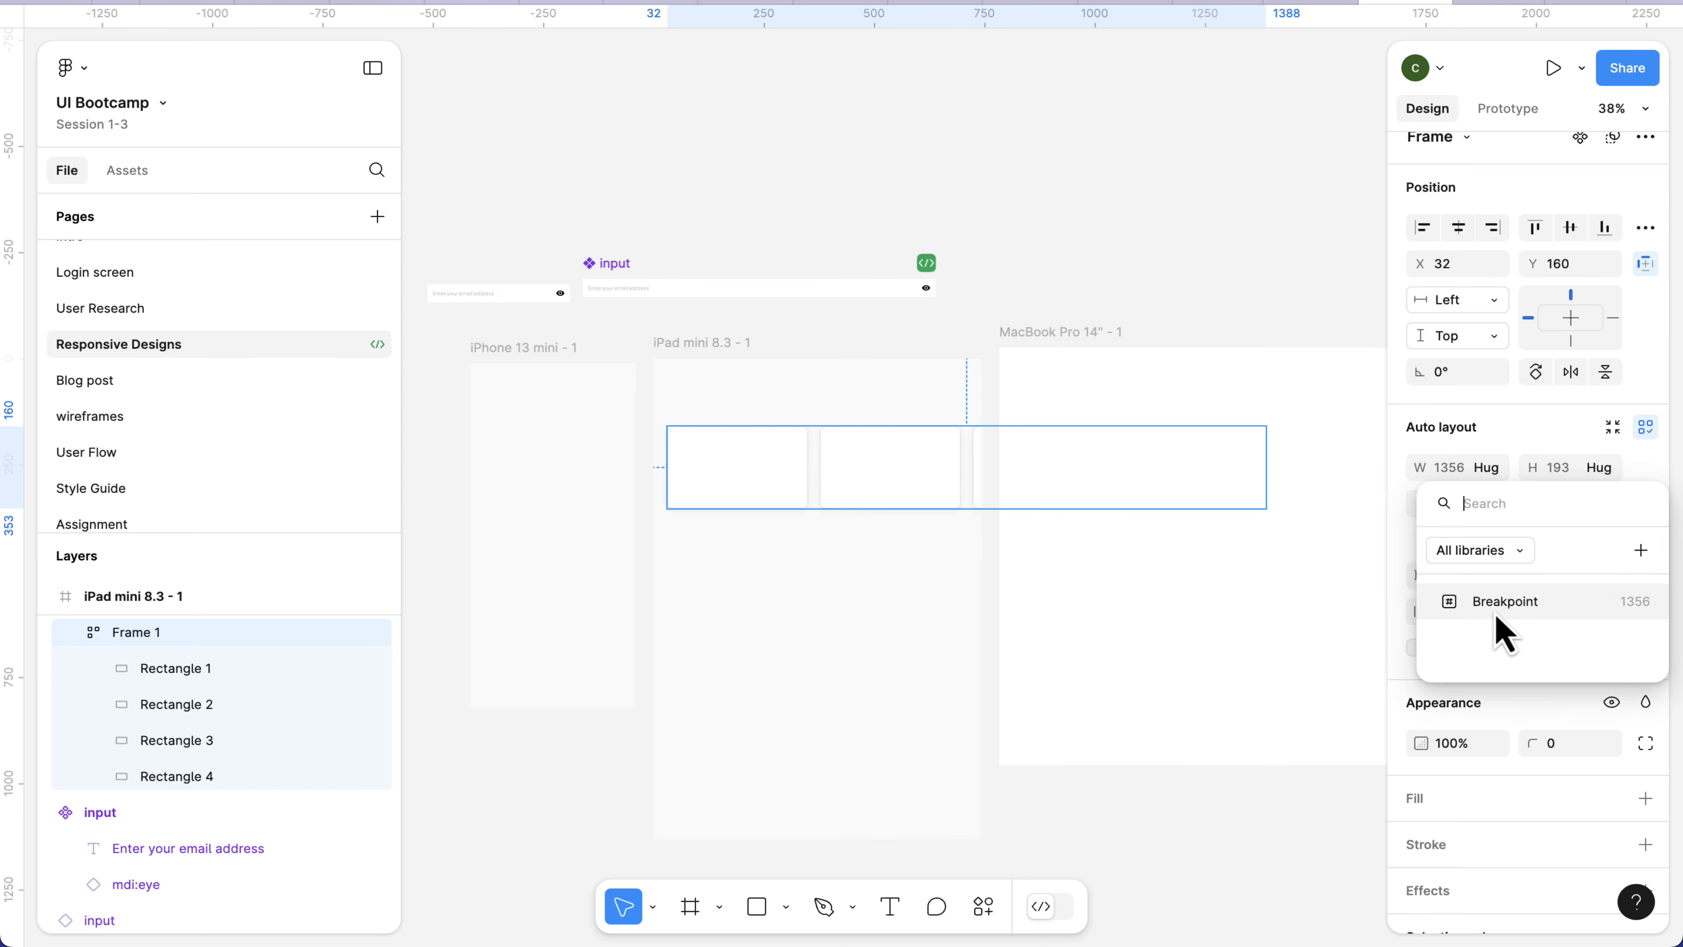
click(1470, 604)
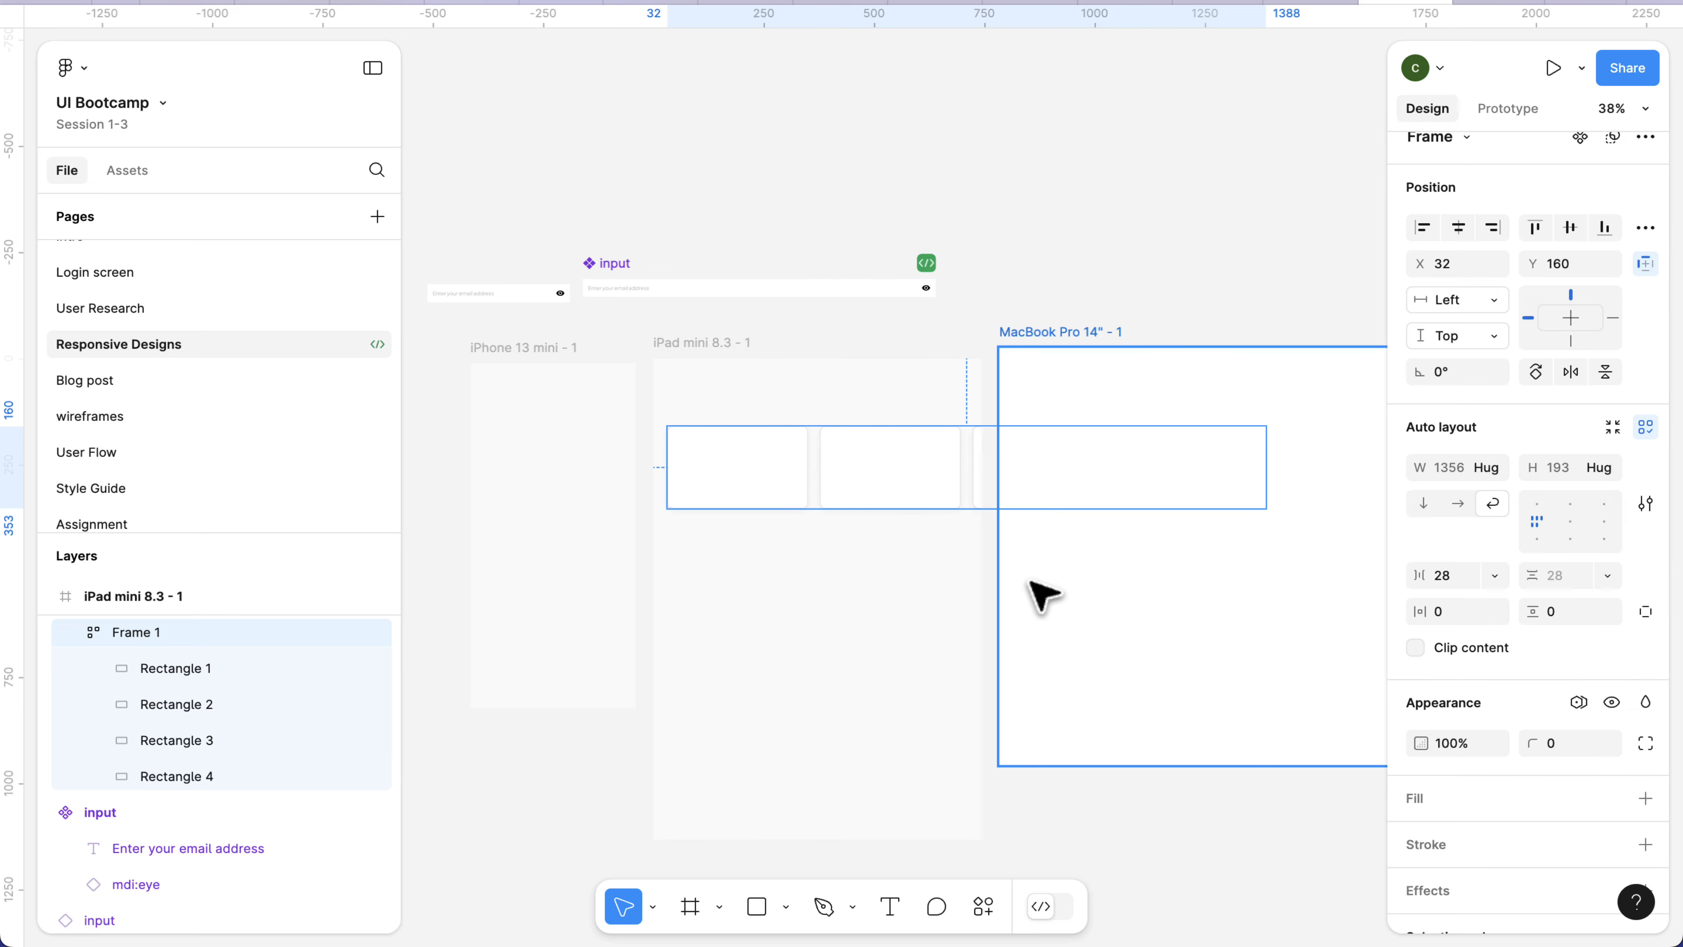
Set the Breakpoints variable mode of the iPad mini 8.3 - 1 frame to Tablet.
click(867, 567)
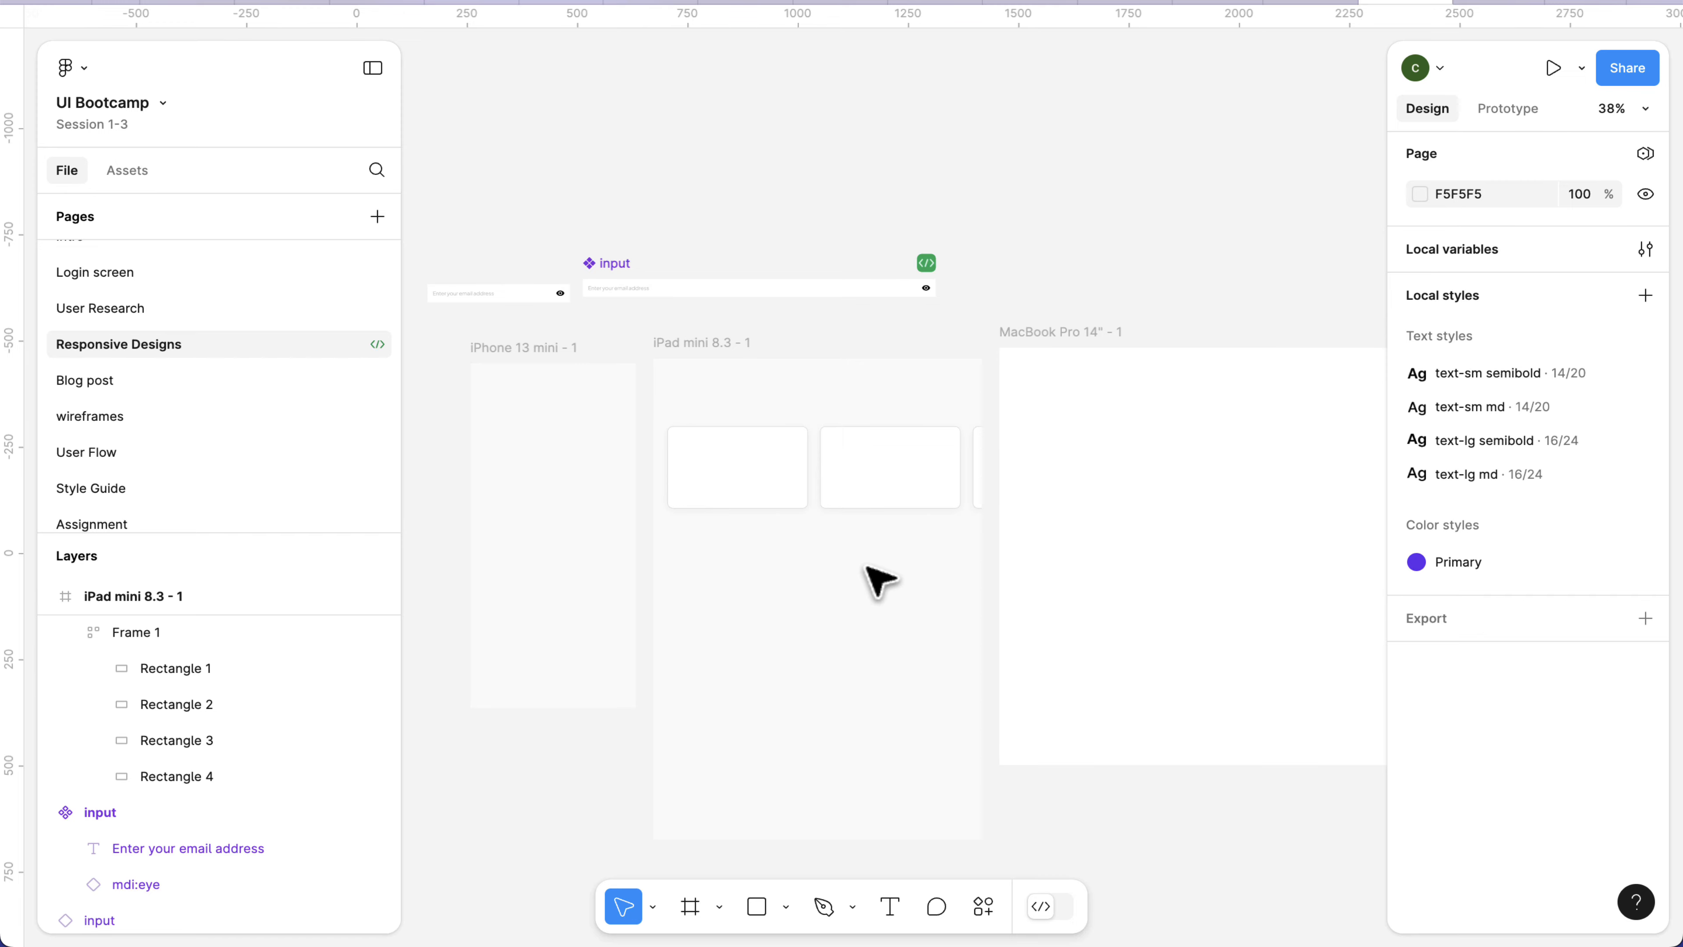
click(848, 363)
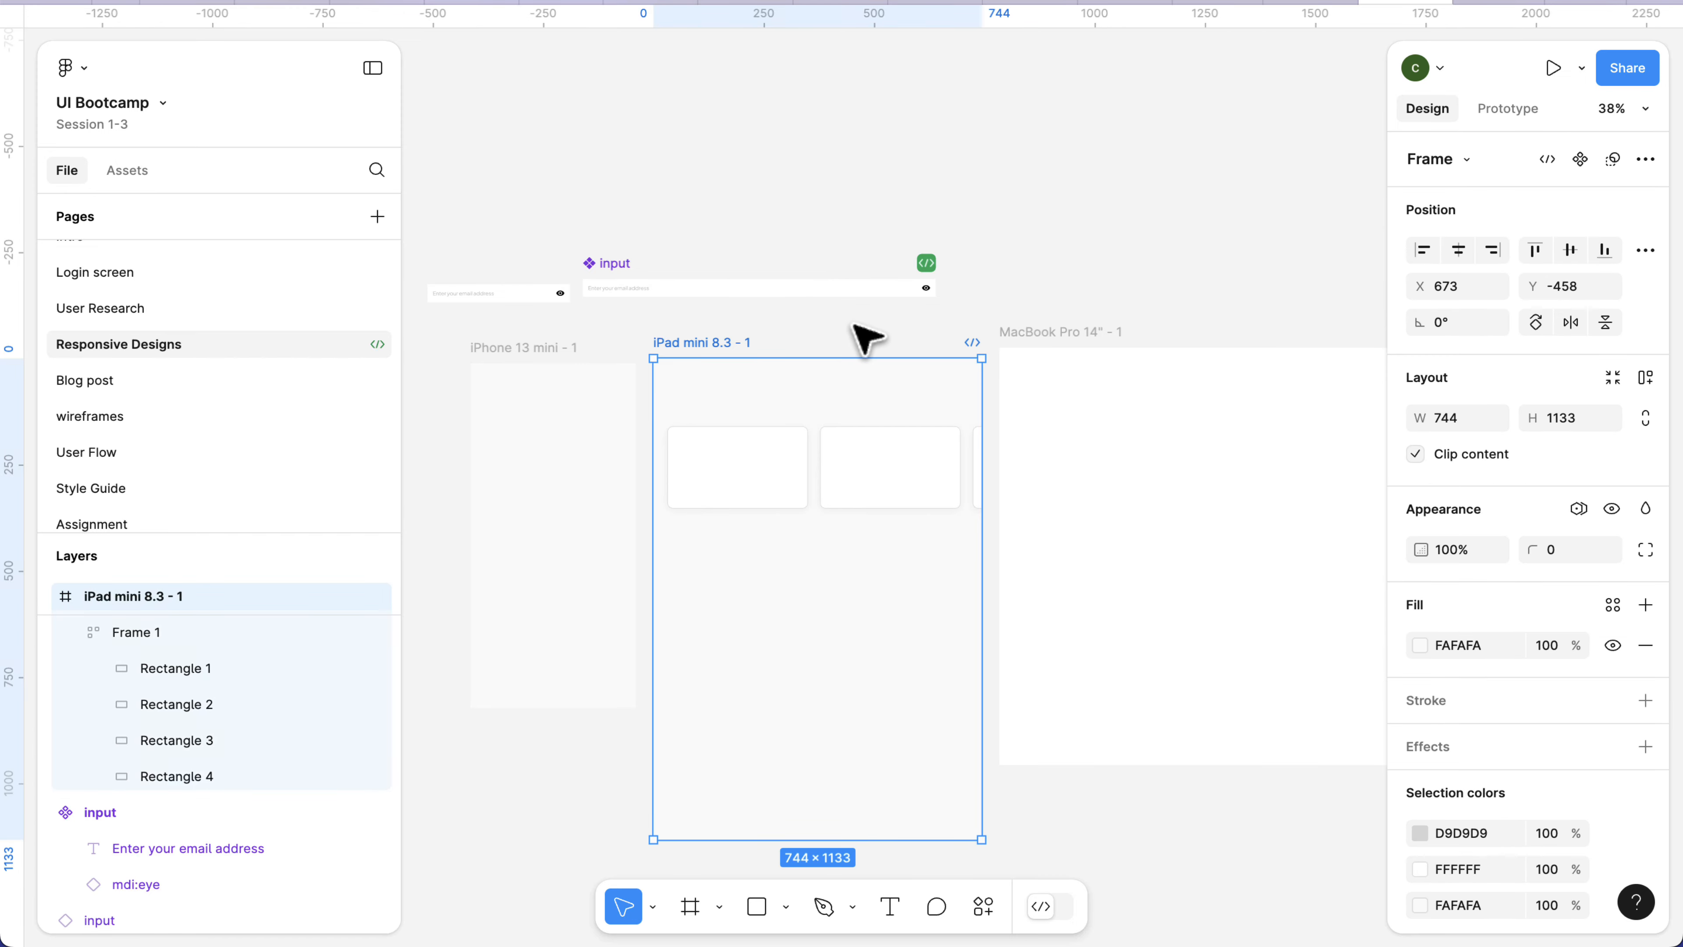
click(850, 317)
click(709, 345)
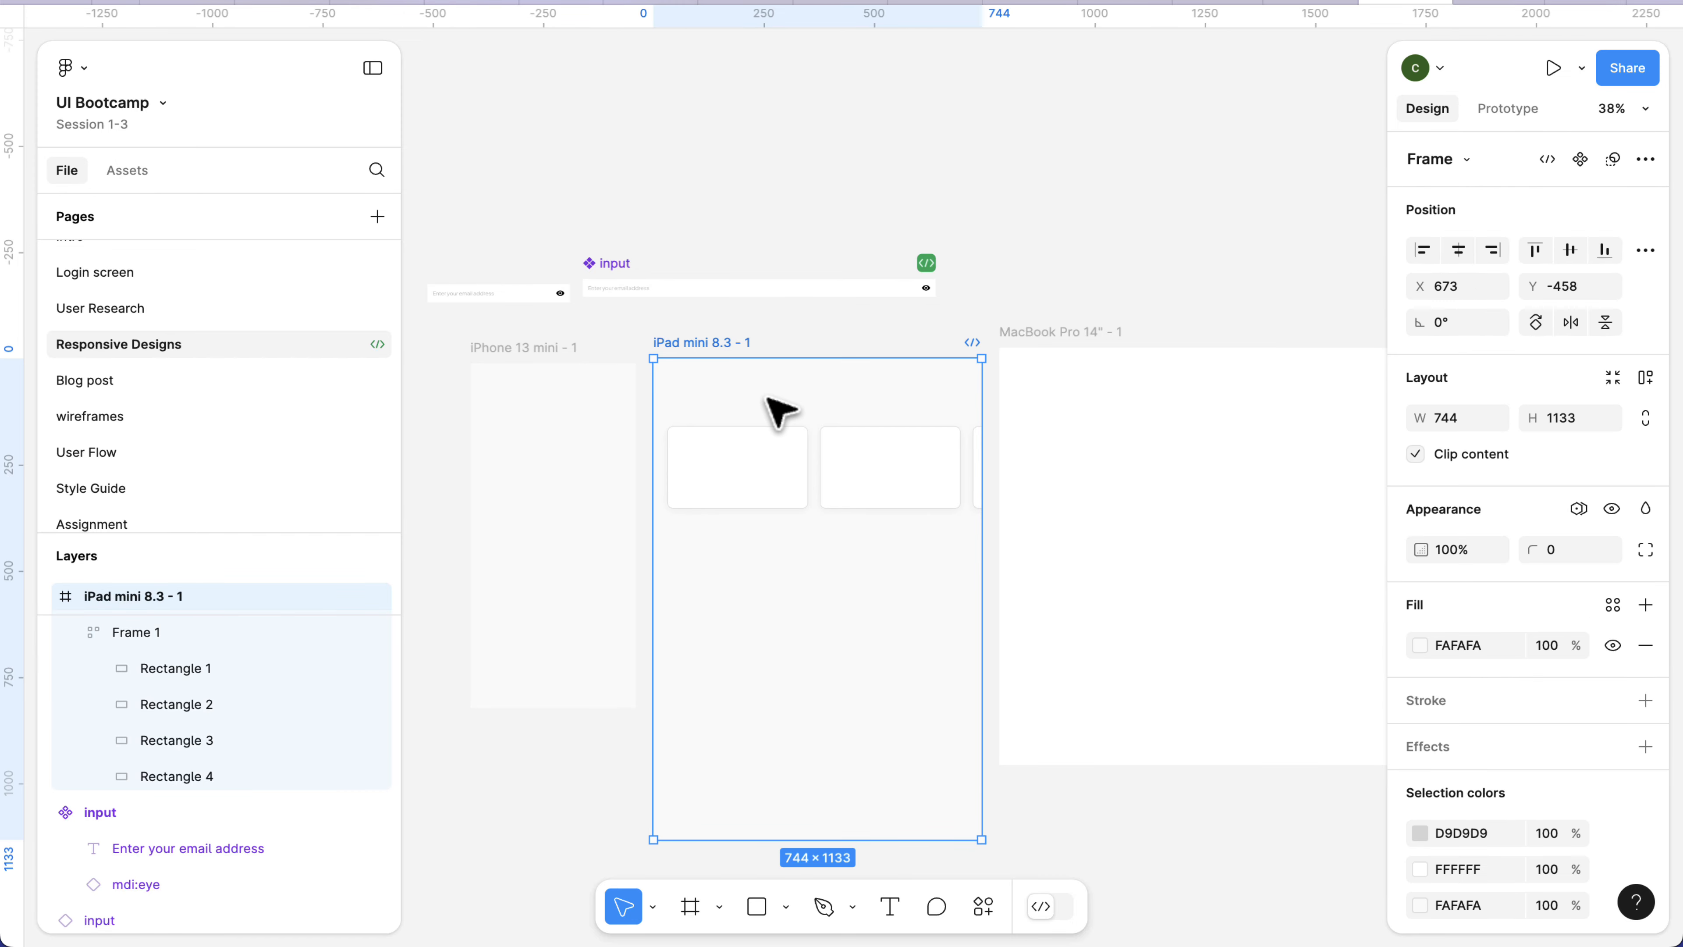
click(1581, 514)
mouse_move(1571, 580)
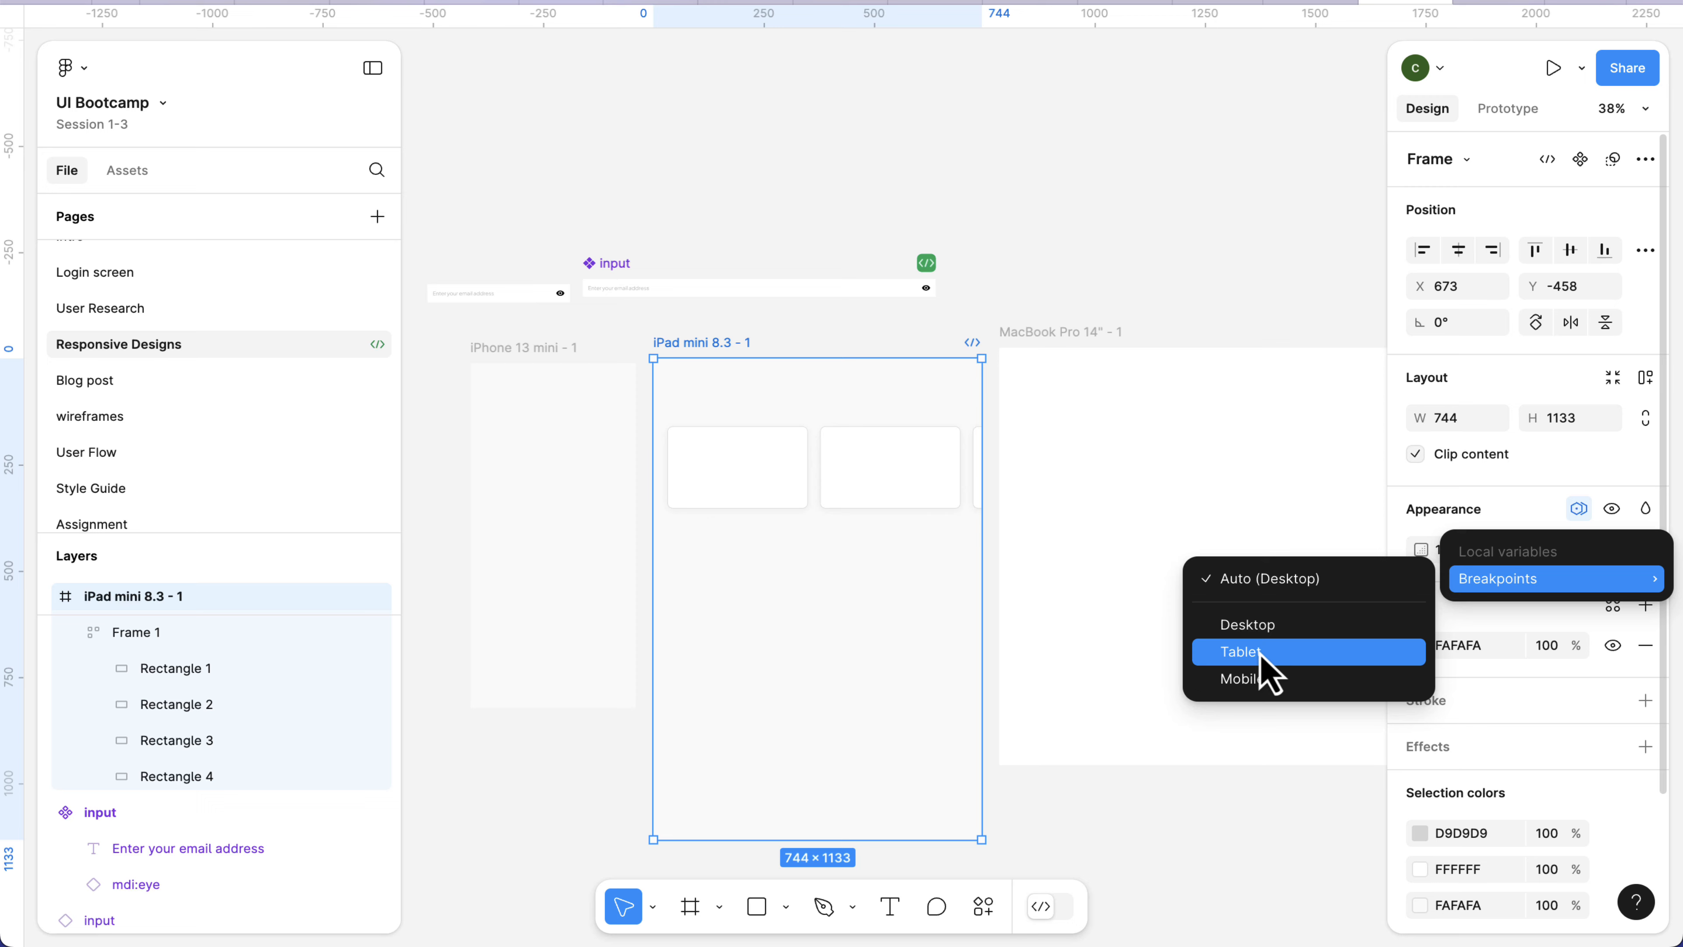
click(1241, 652)
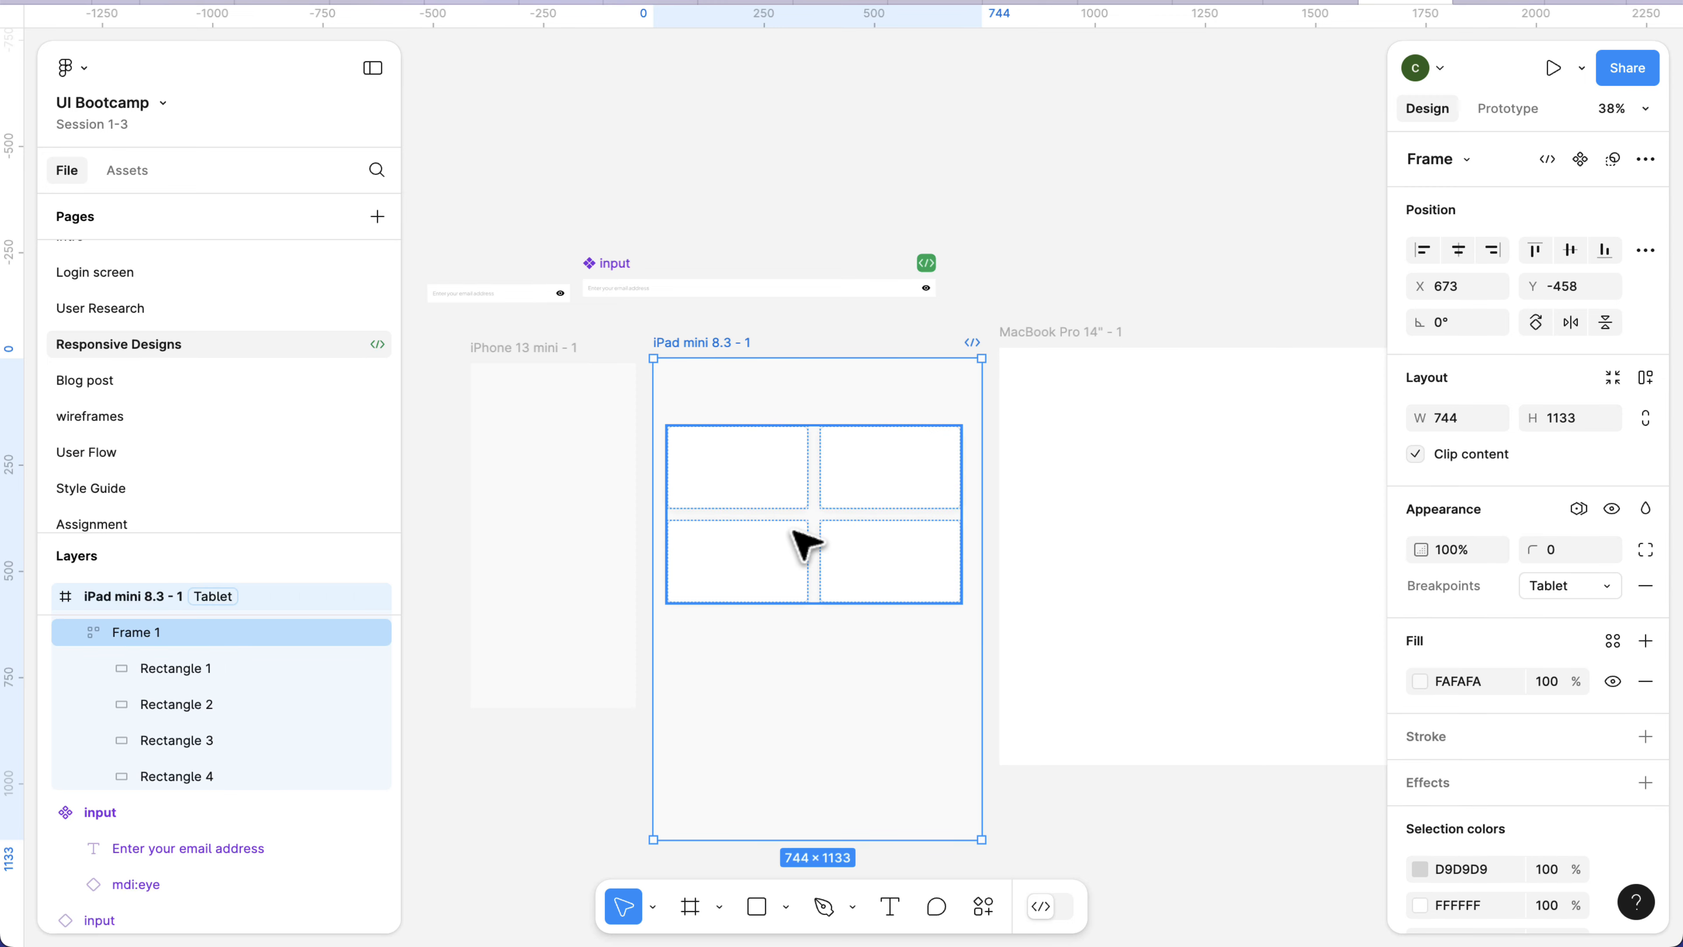
Centre Frame 1 horizontally in the iPad mini frame, and move it into the MacBook Pro 14" - 1 frame at about X 40, Y 156.
drag(794, 532, 807, 539)
click(810, 529)
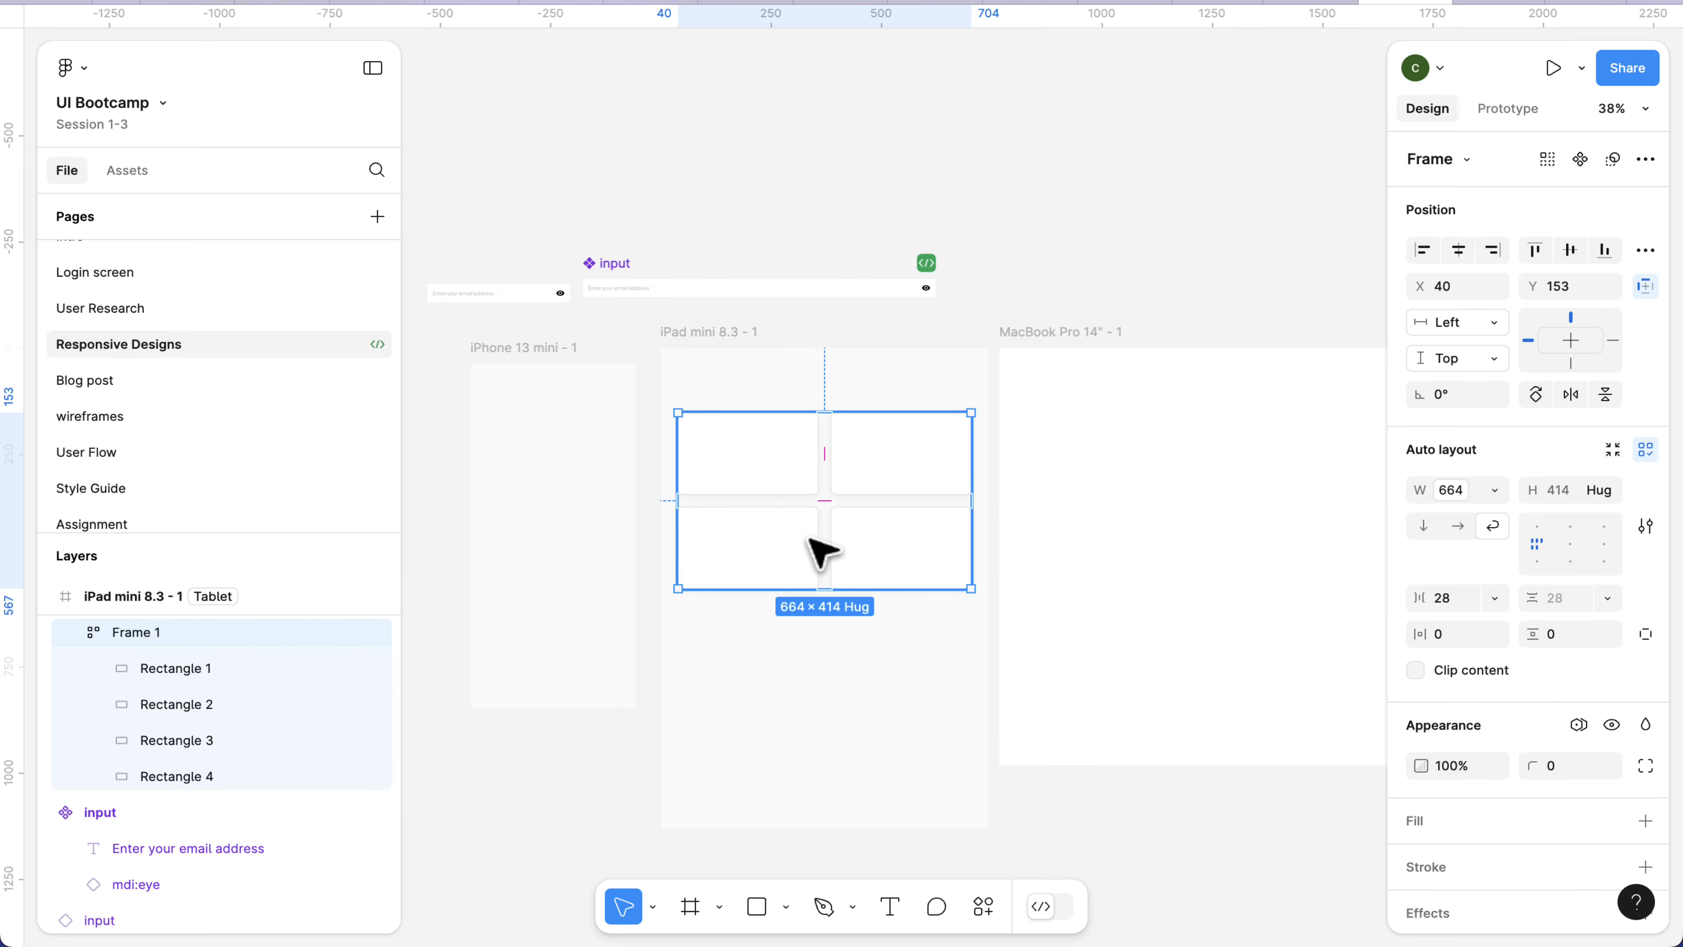
scroll(821, 550, right, 3)
drag(695, 541, 1086, 546)
scroll(1074, 537, right, 5)
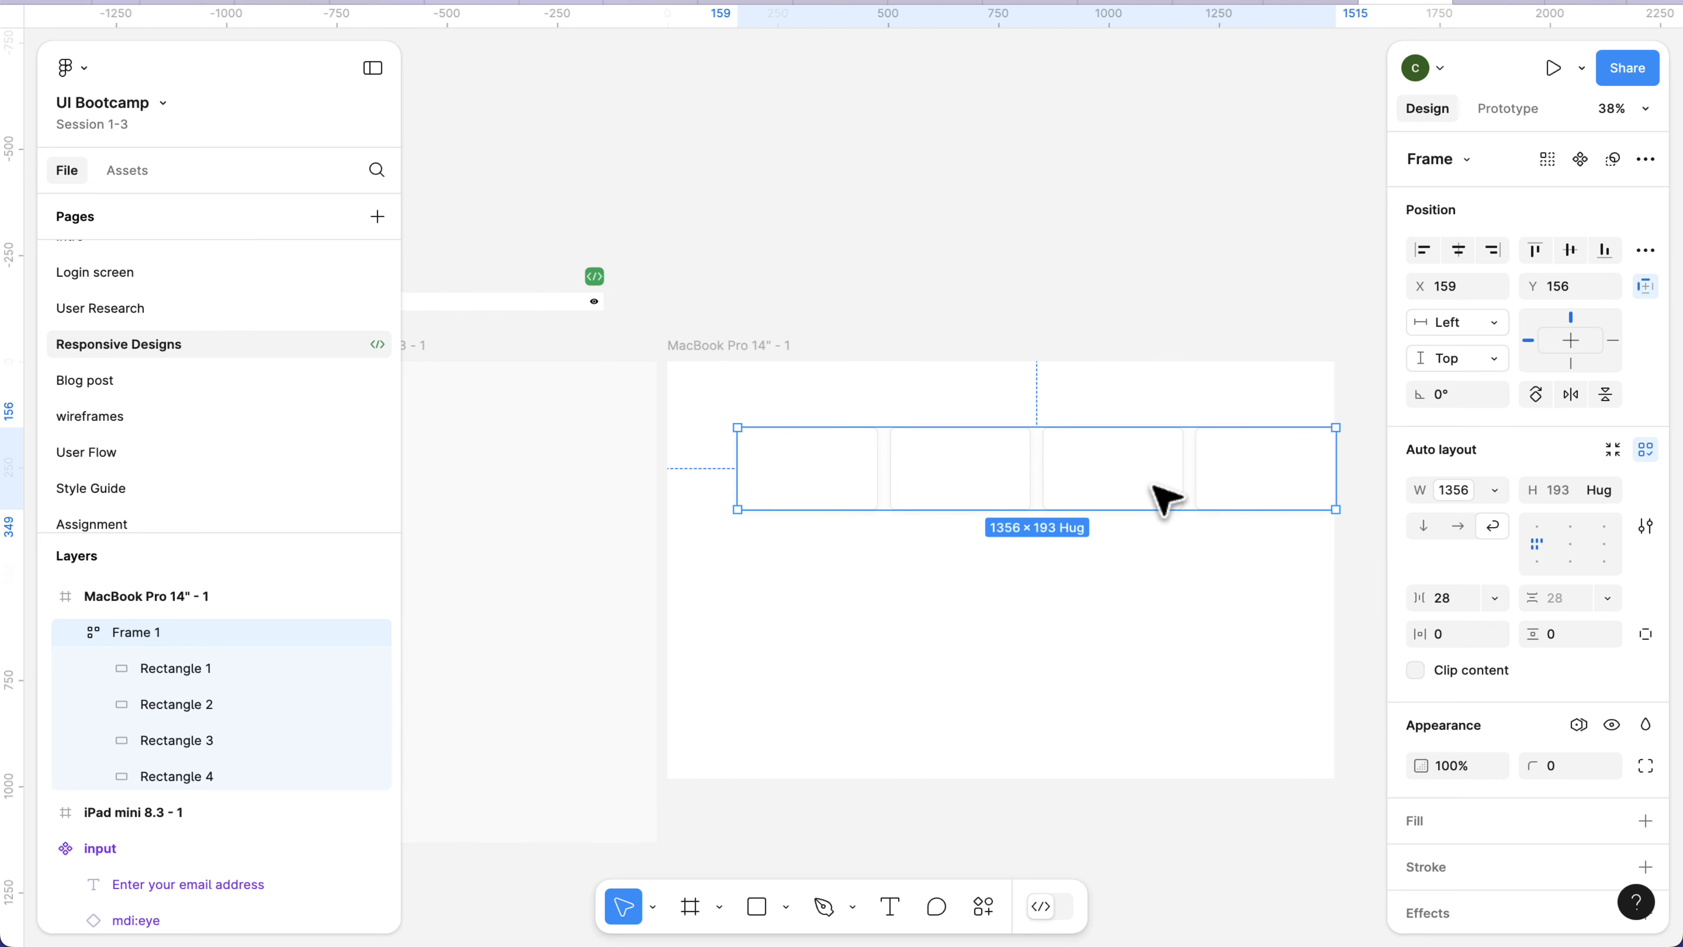
drag(1166, 490, 1112, 488)
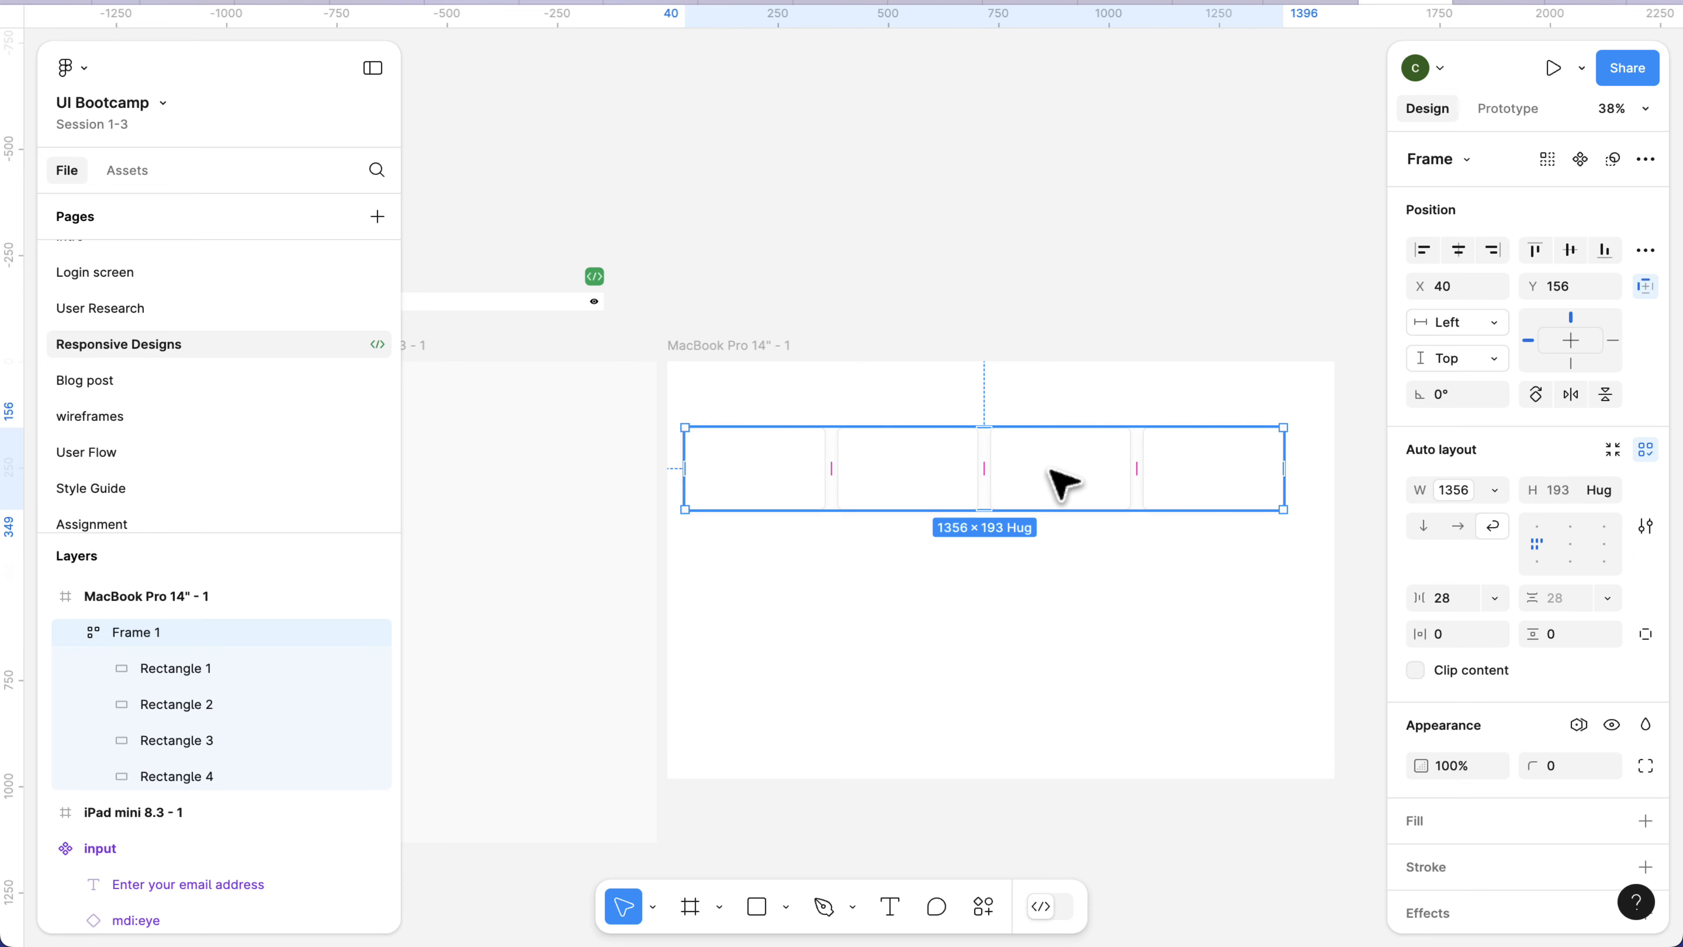
Set the Breakpoints variable mode of the MacBook Pro 14" - 1 frame to Desktop.
click(749, 346)
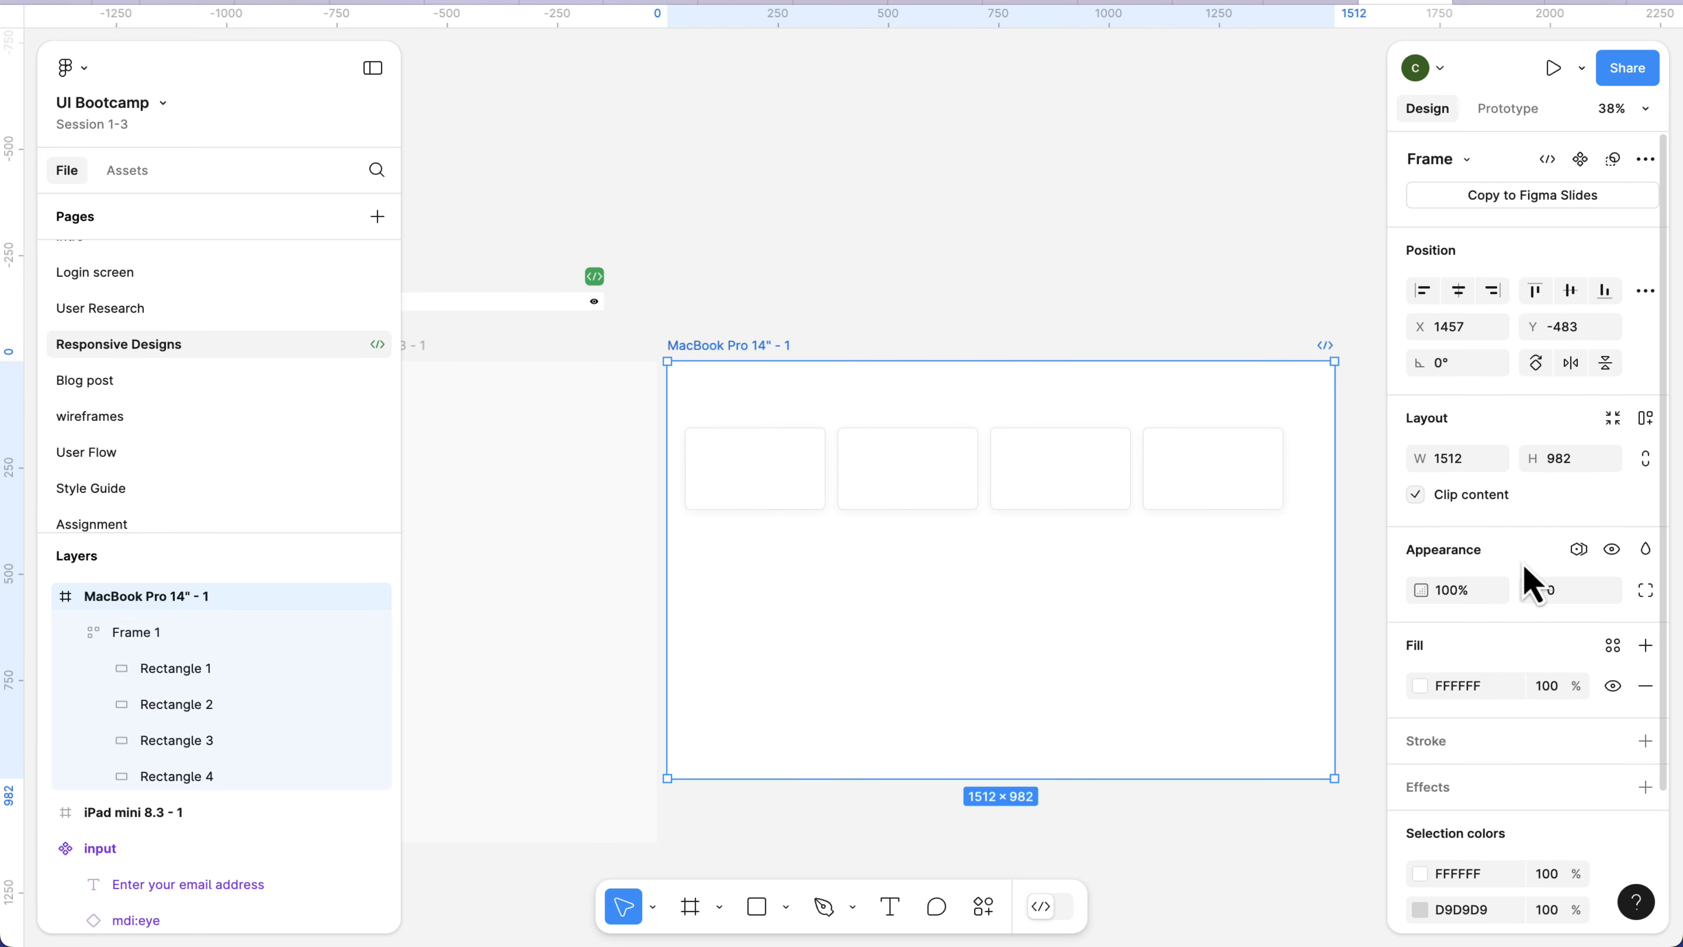
click(1579, 550)
mouse_move(1576, 622)
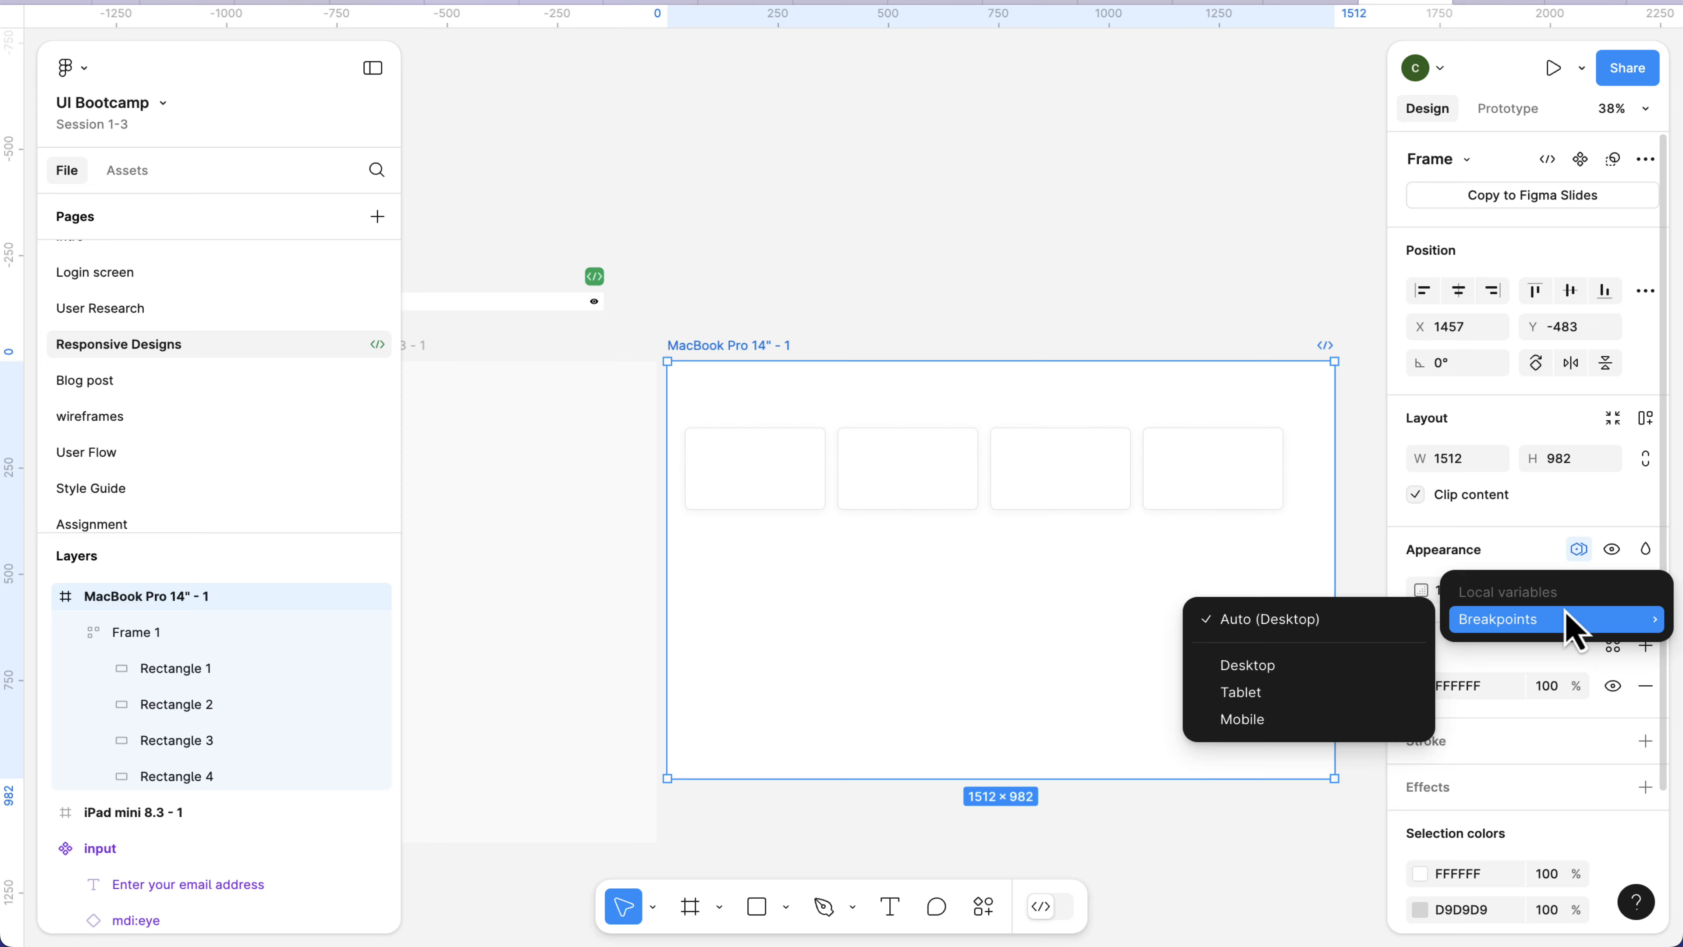
click(1304, 667)
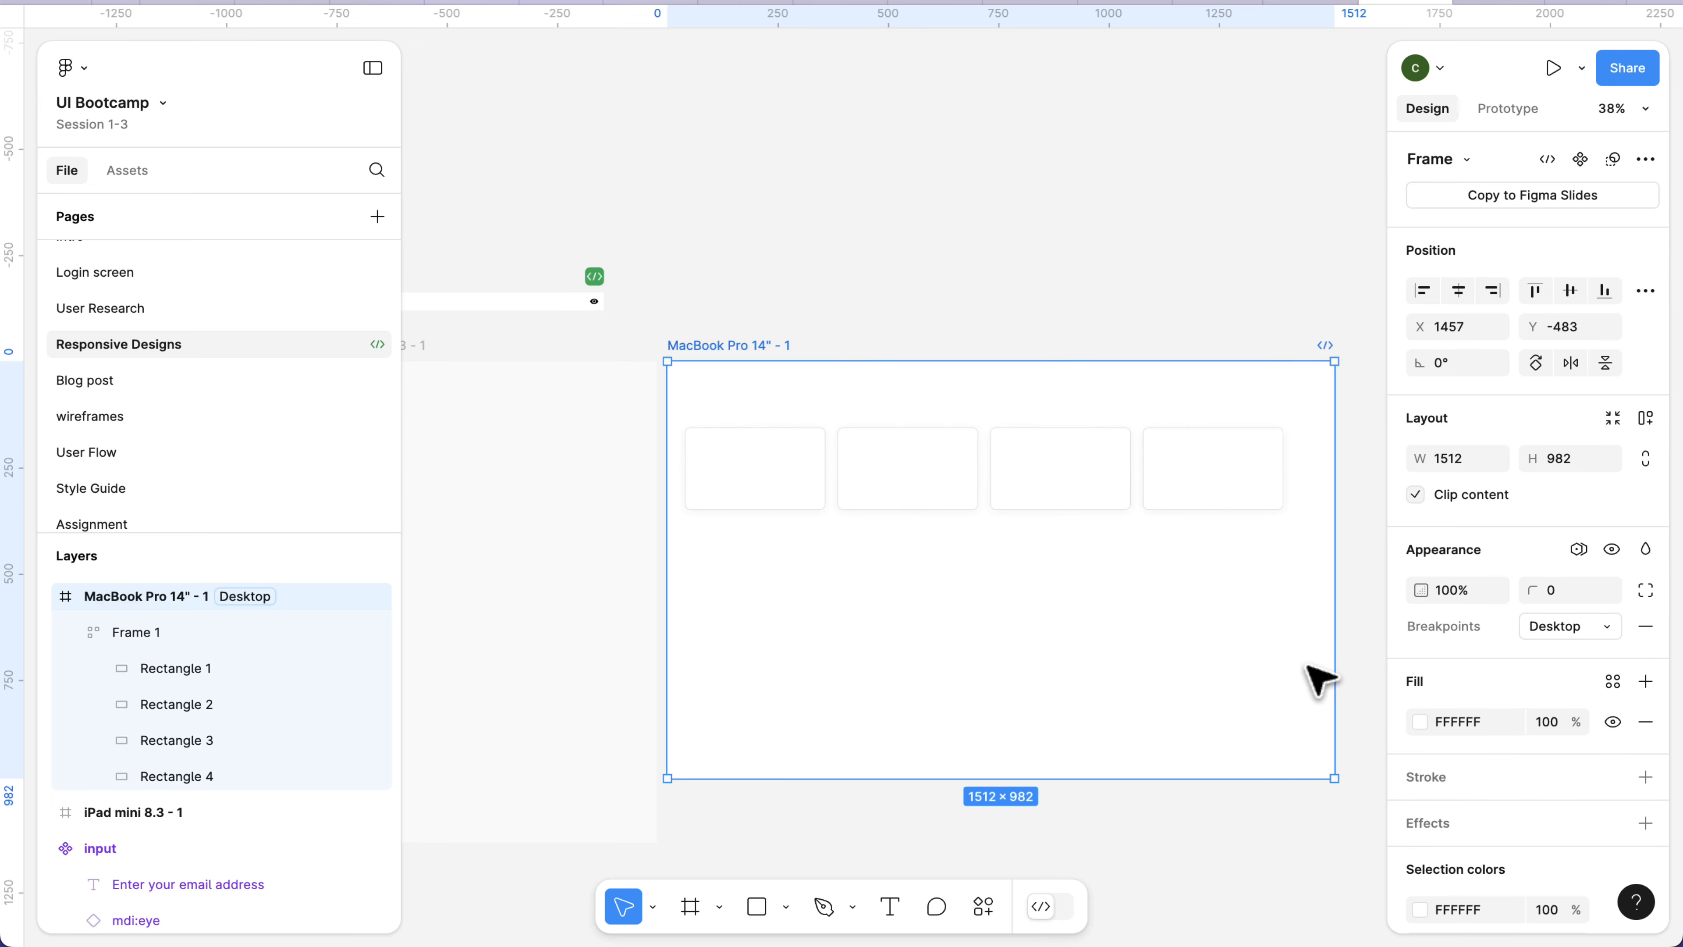
Move Frame 1 from the MacBook frame back into the iPad mini 8.3 - 1 frame at about X 40, Y 205.
scroll(1130, 630, down, 5)
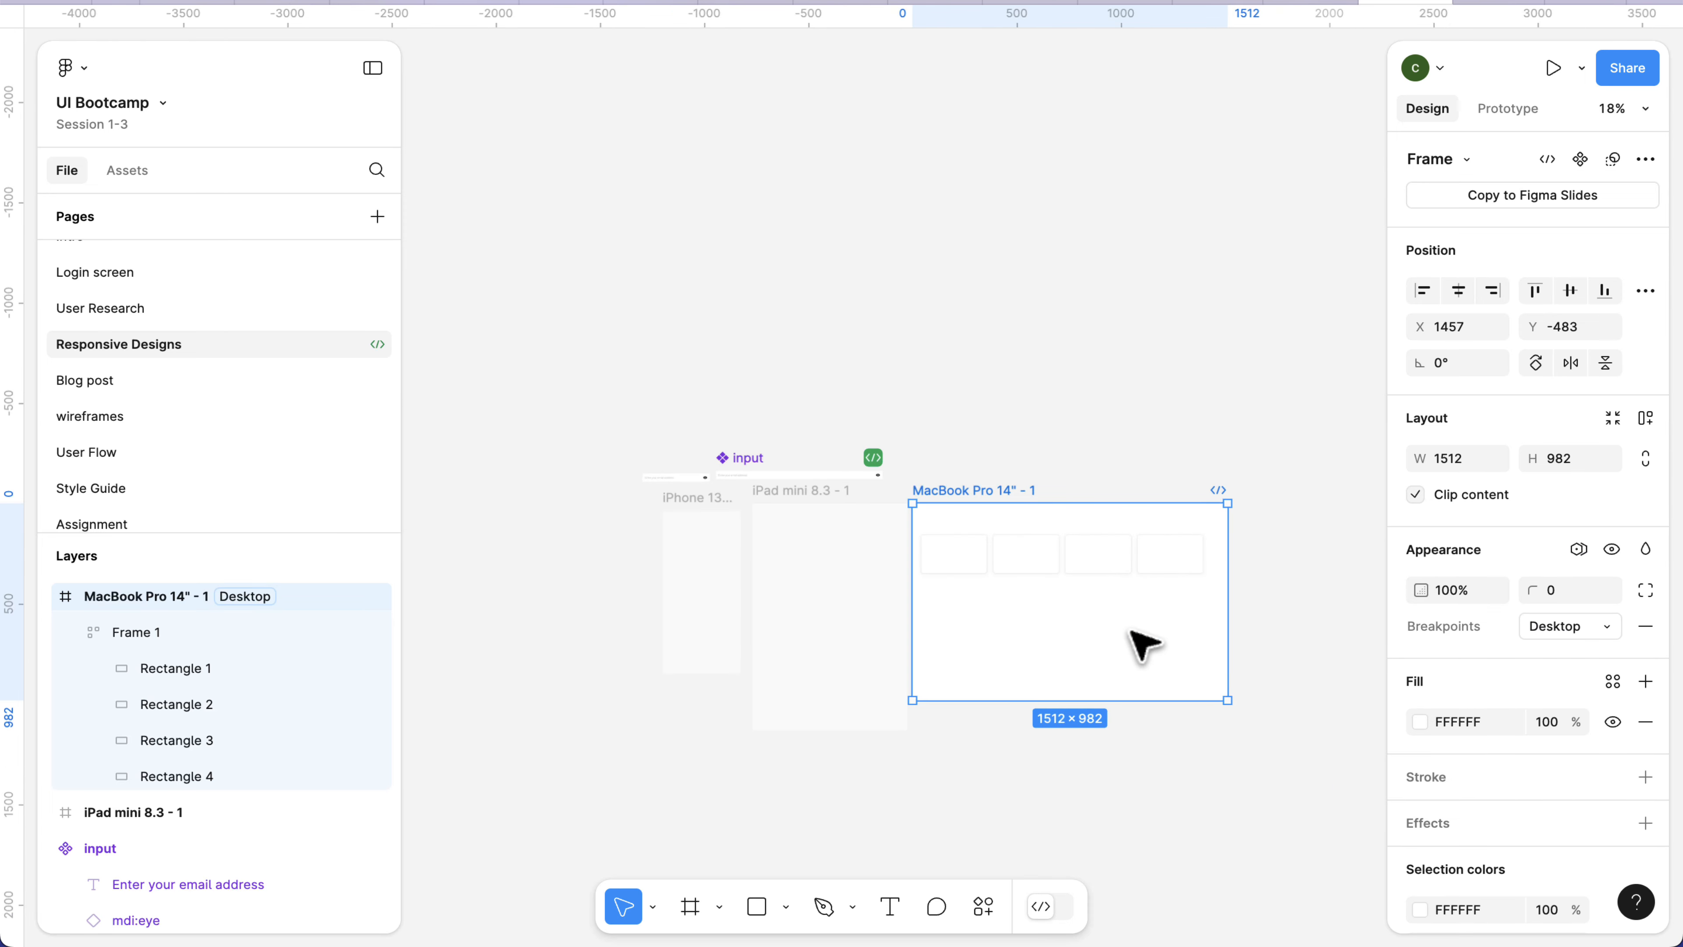
click(1044, 549)
drag(1043, 549, 840, 566)
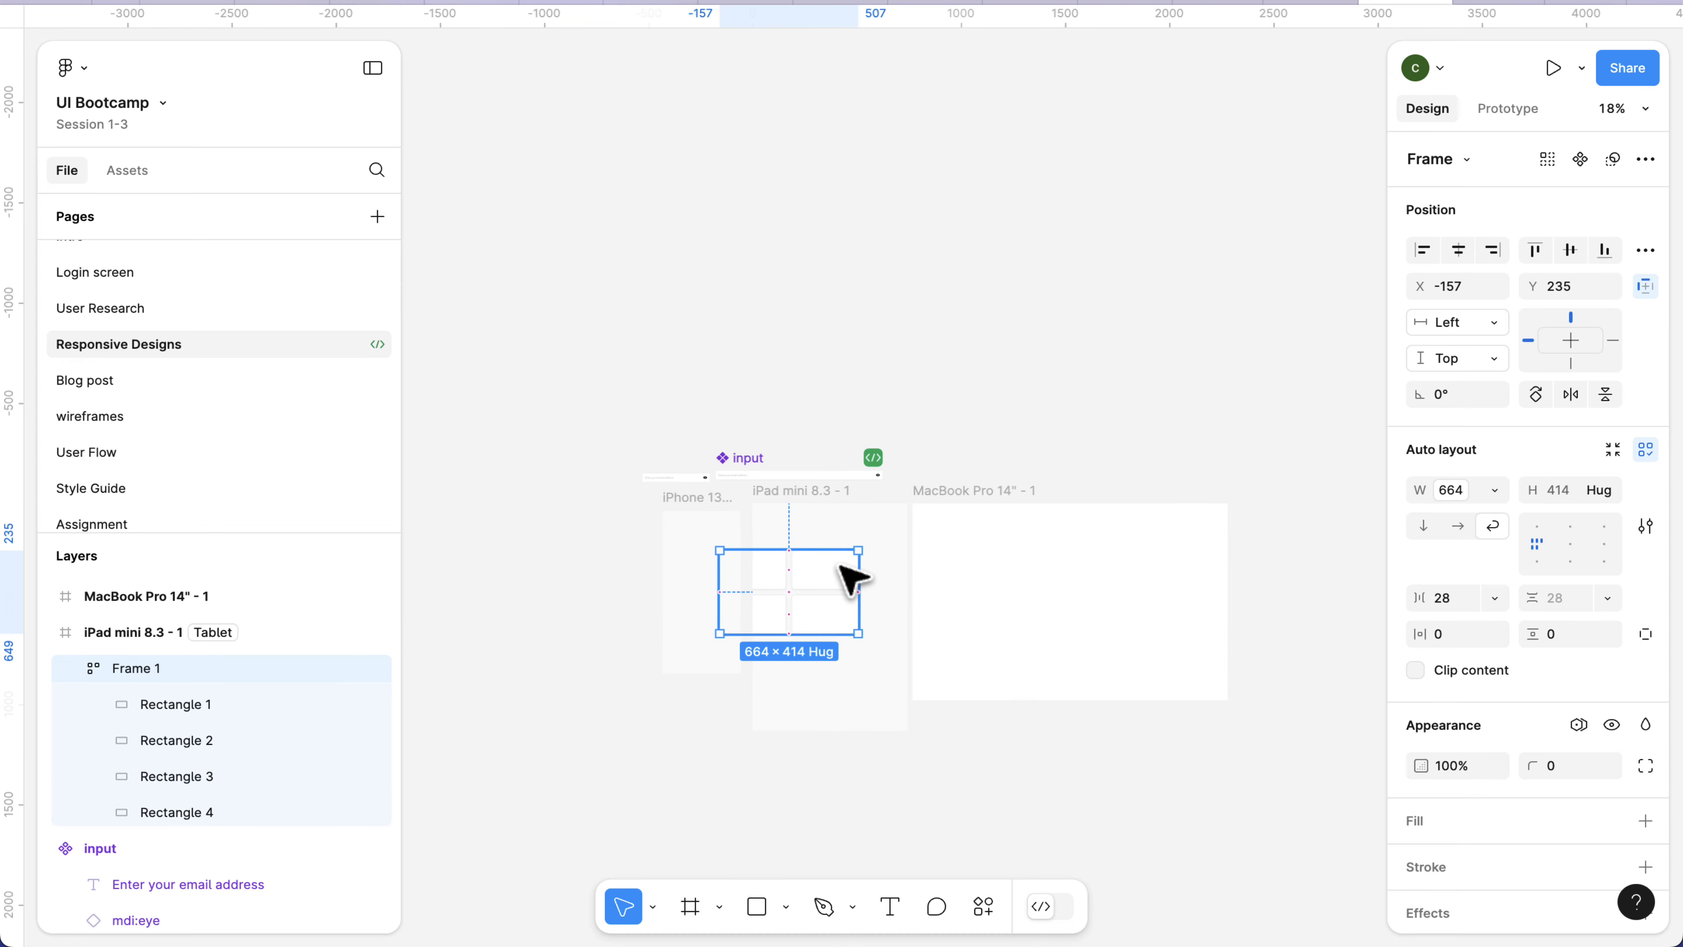
scroll(852, 577, up, 5)
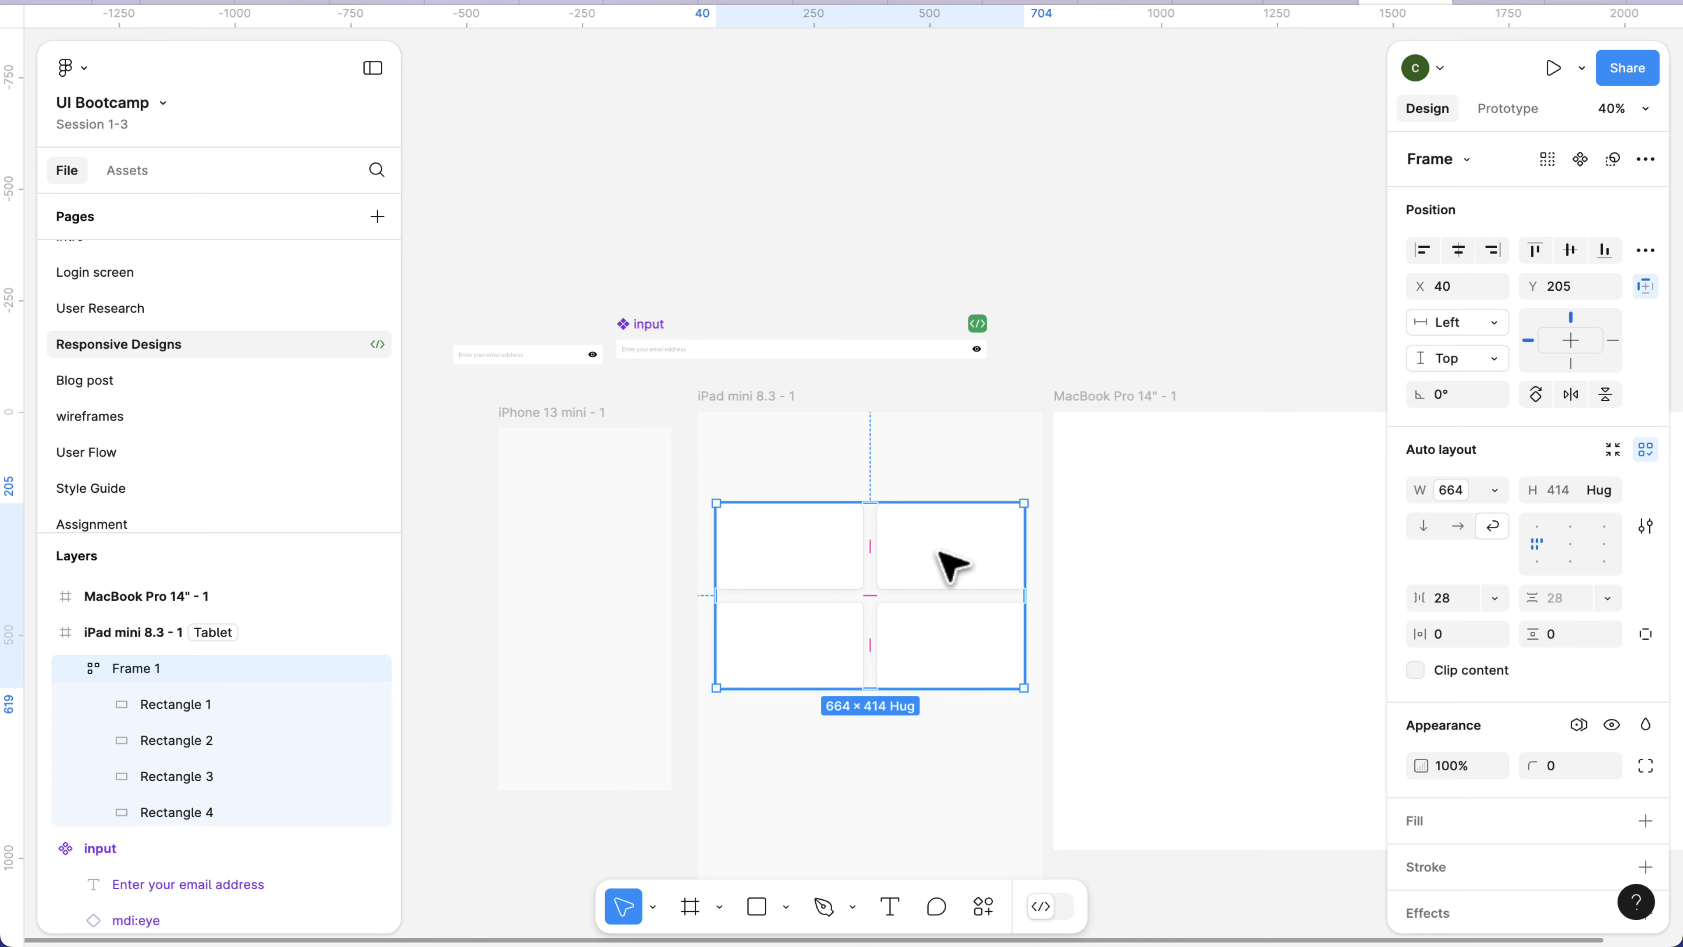
Cut Frame 1 out of the iPad mini frame and paste it into iPhone 13 mini - 1, placed at about X 25, Y 213.
key(Delete)
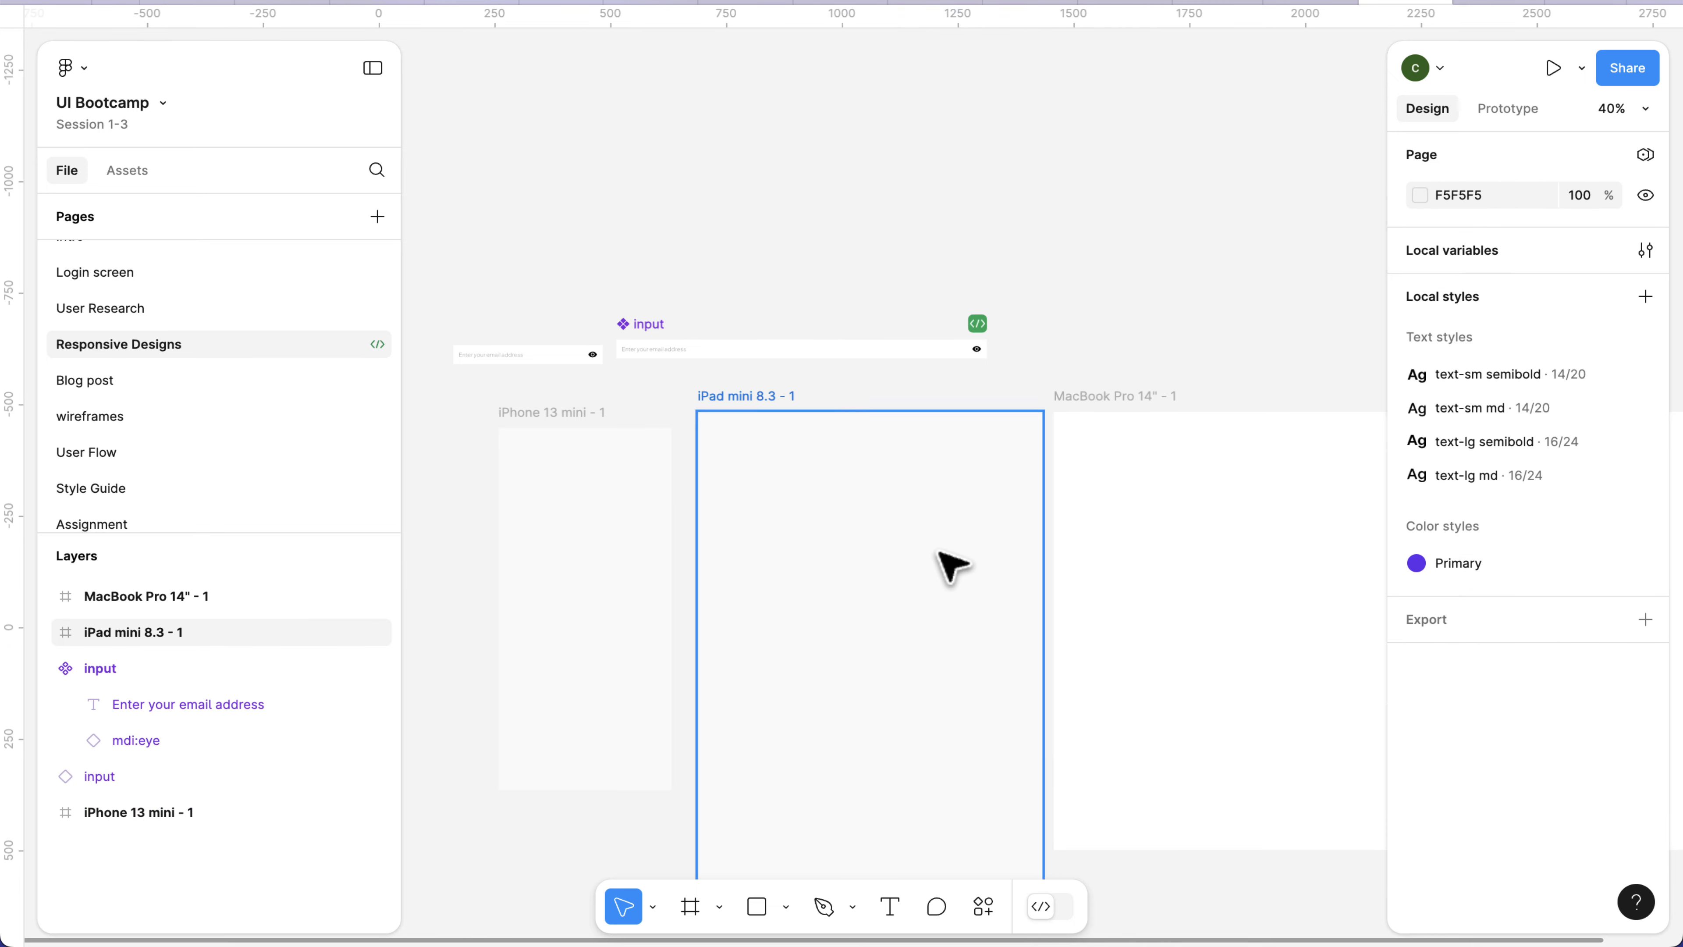
click(573, 415)
key(ctrl+v)
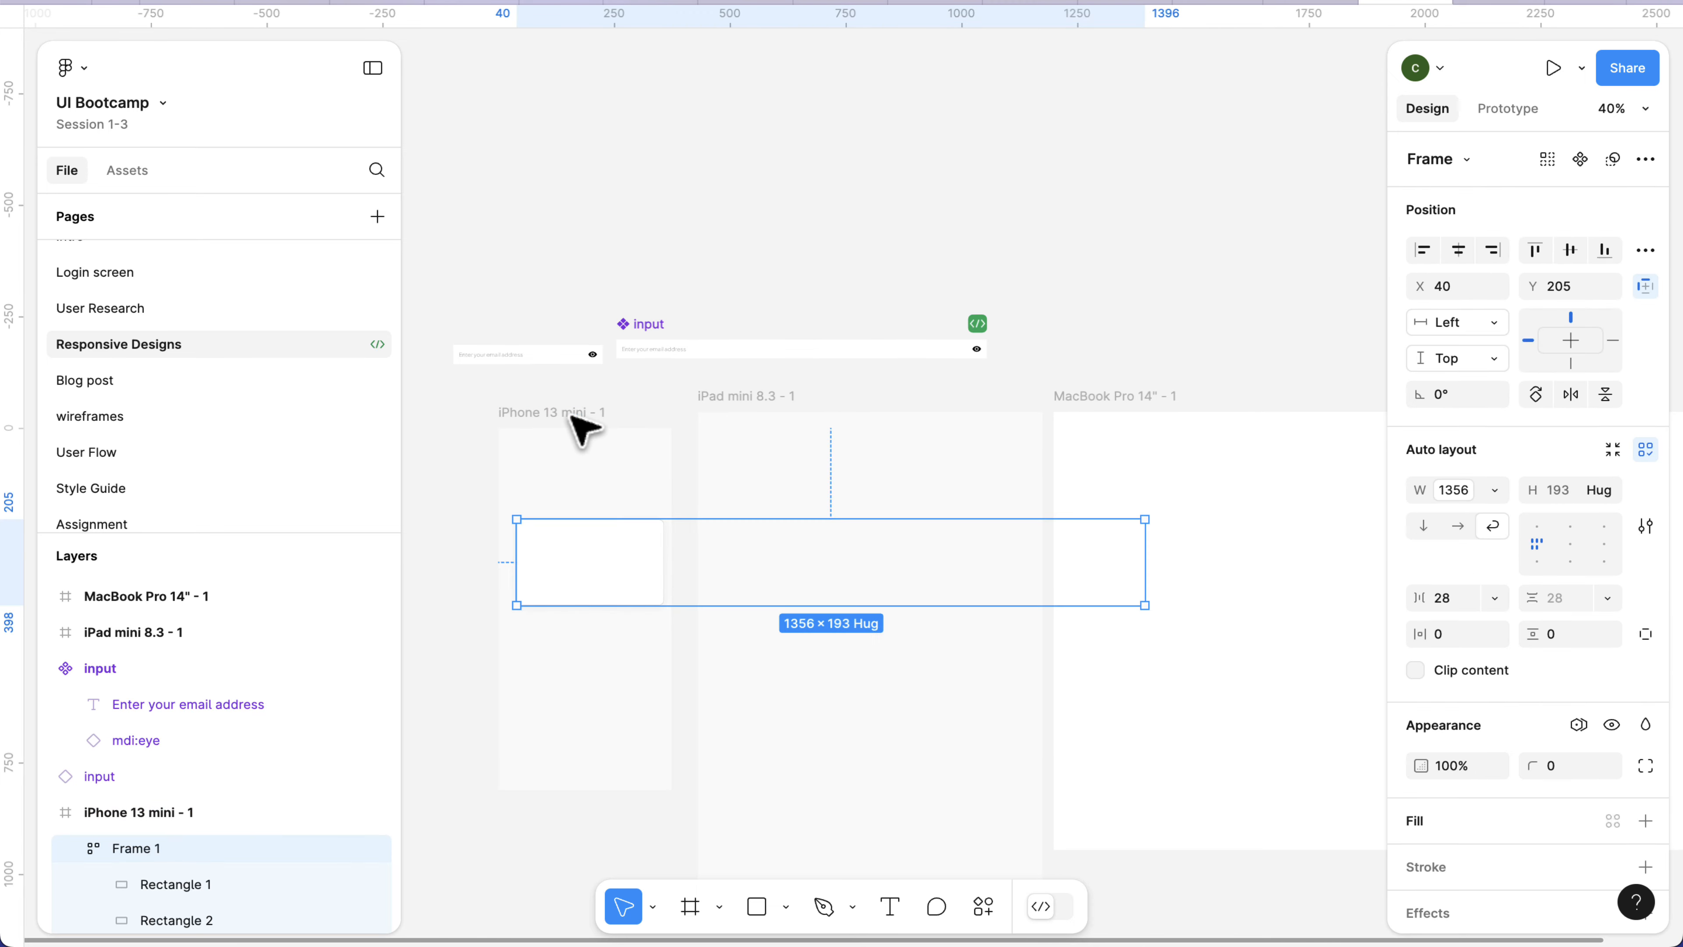
drag(593, 582, 601, 594)
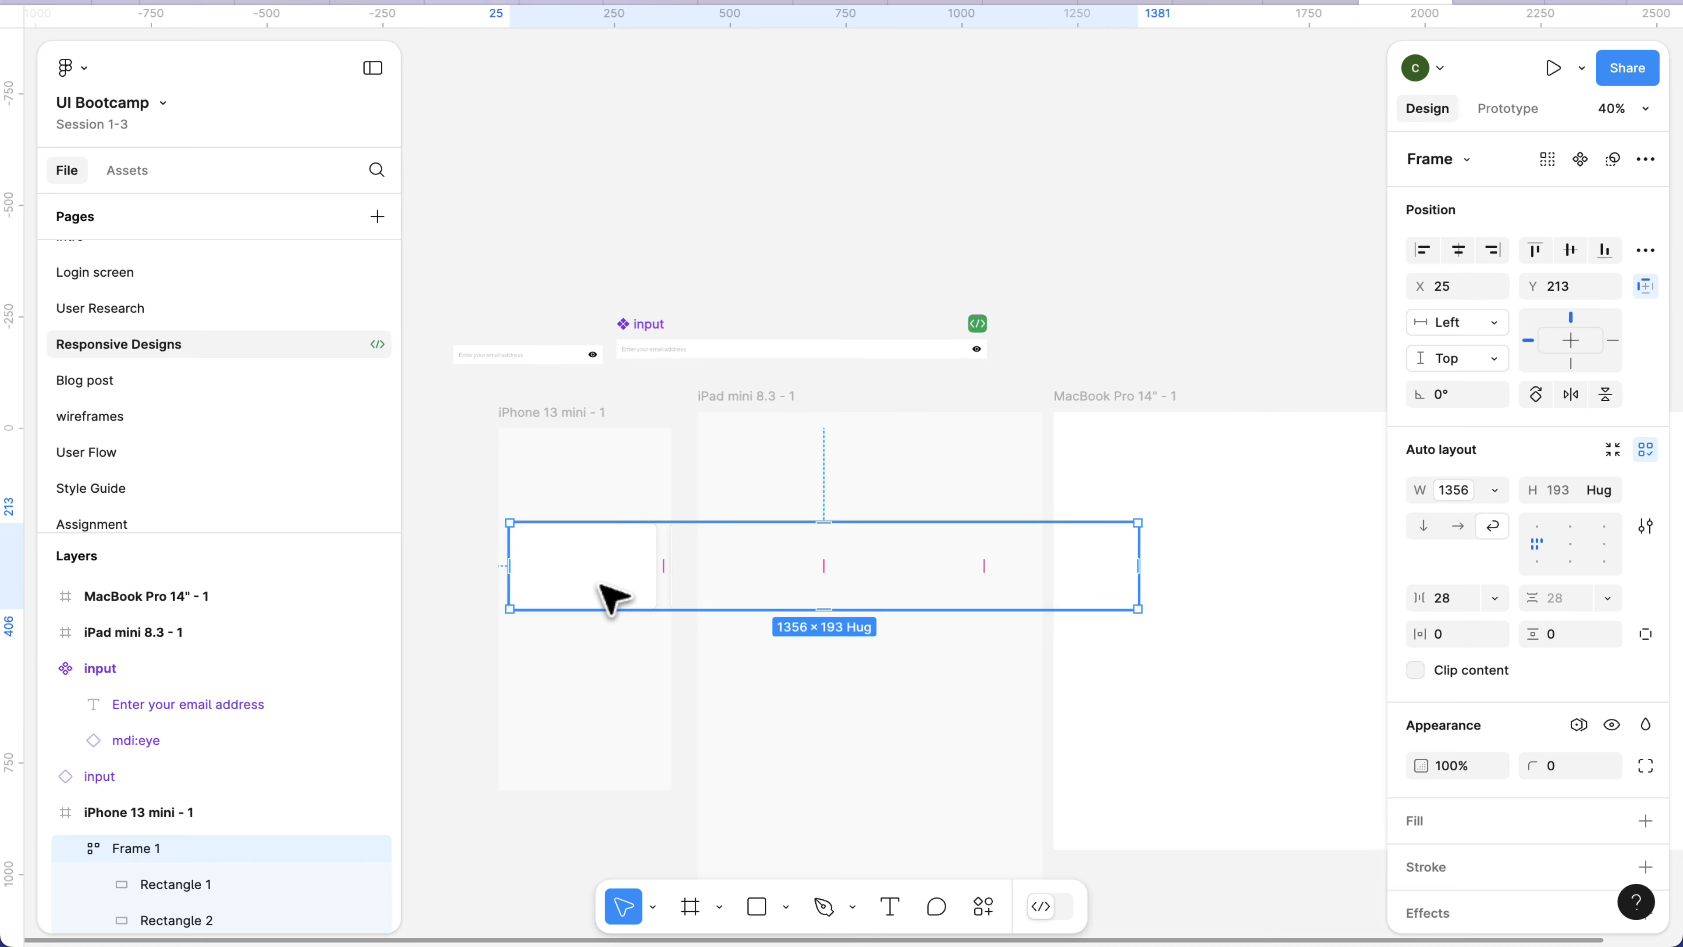
scroll(601, 594, left, 3)
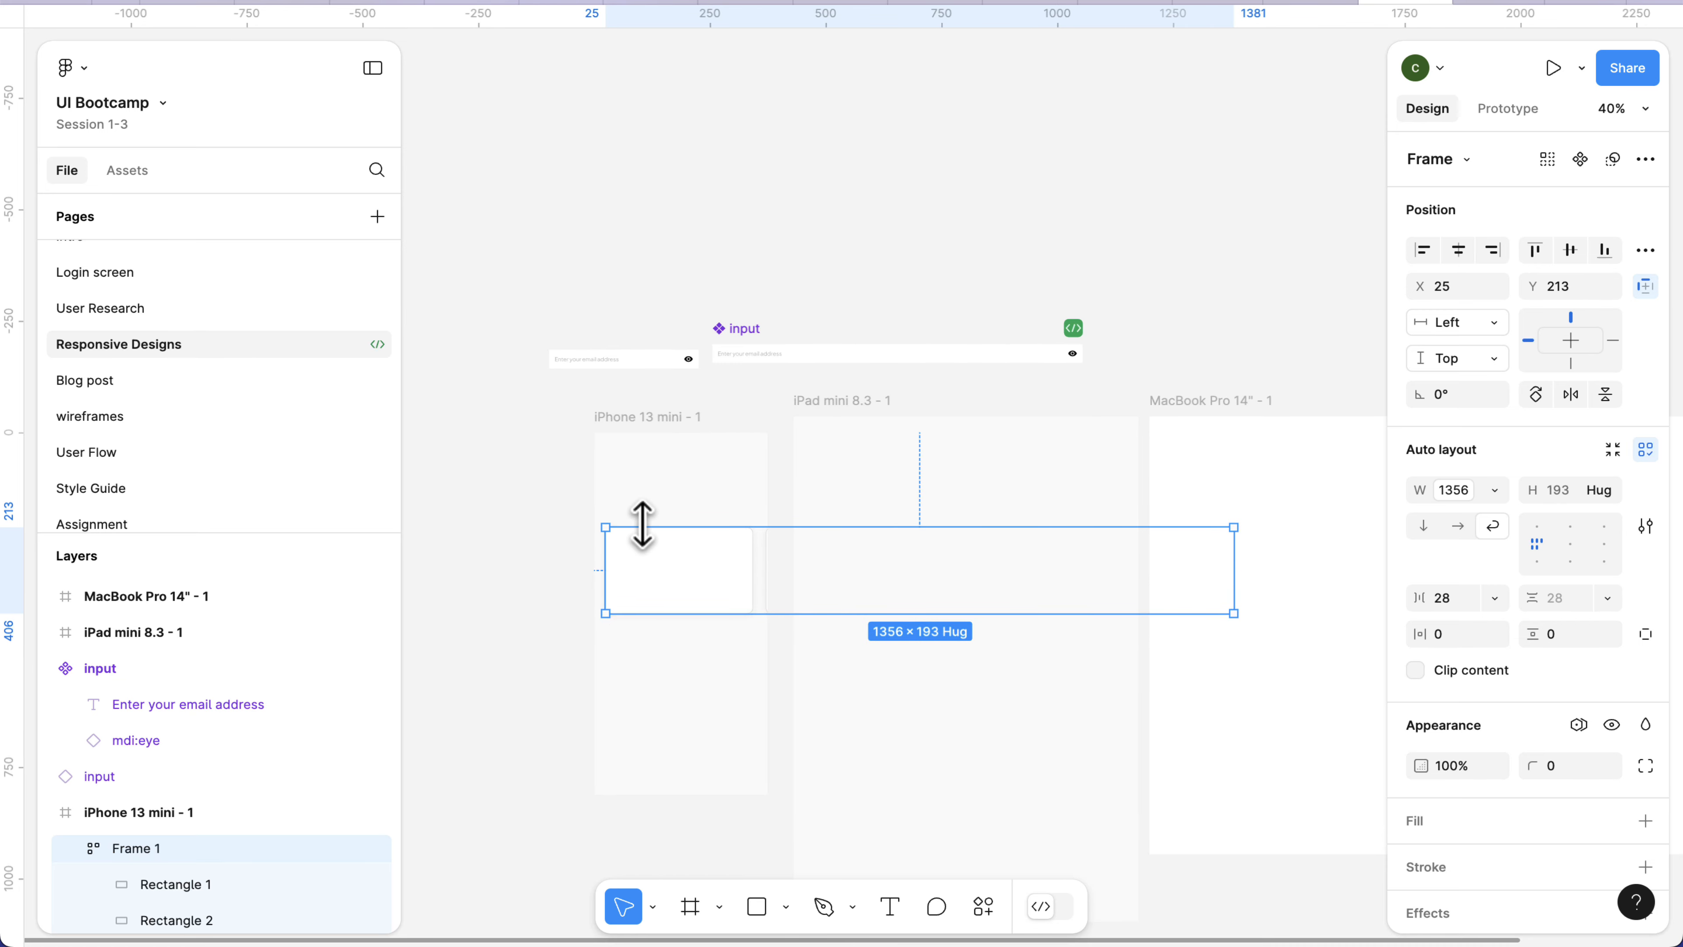
Set the Breakpoints variable mode of the iPhone 13 mini - 1 frame to Mobile.
click(656, 428)
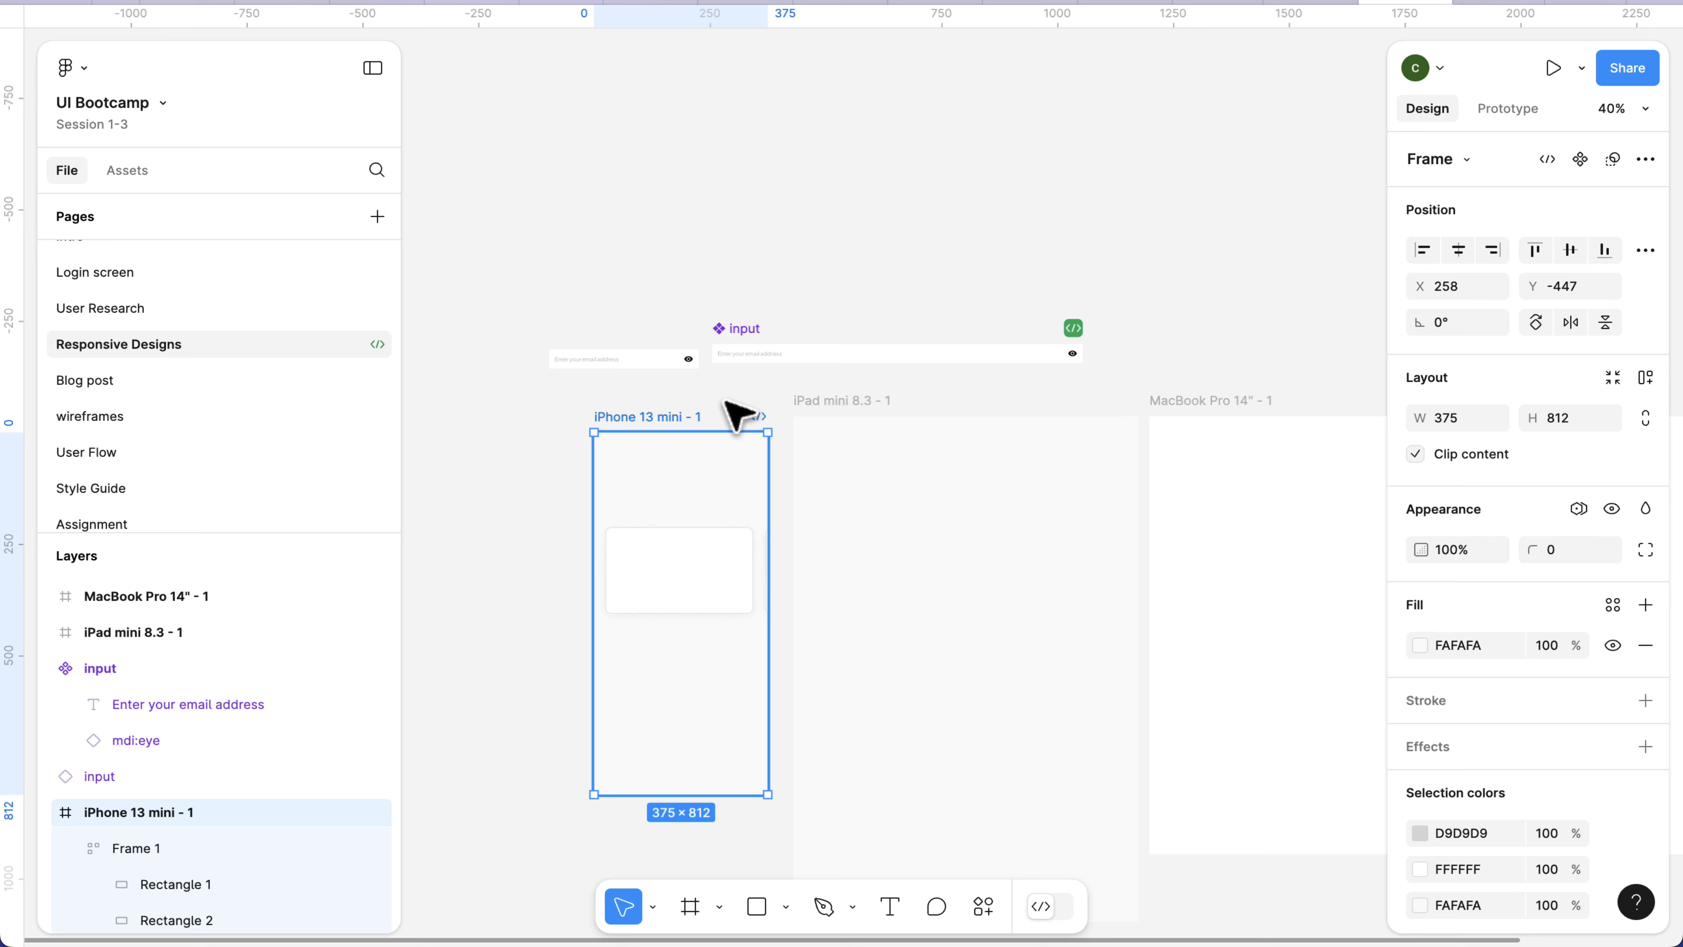
click(1578, 511)
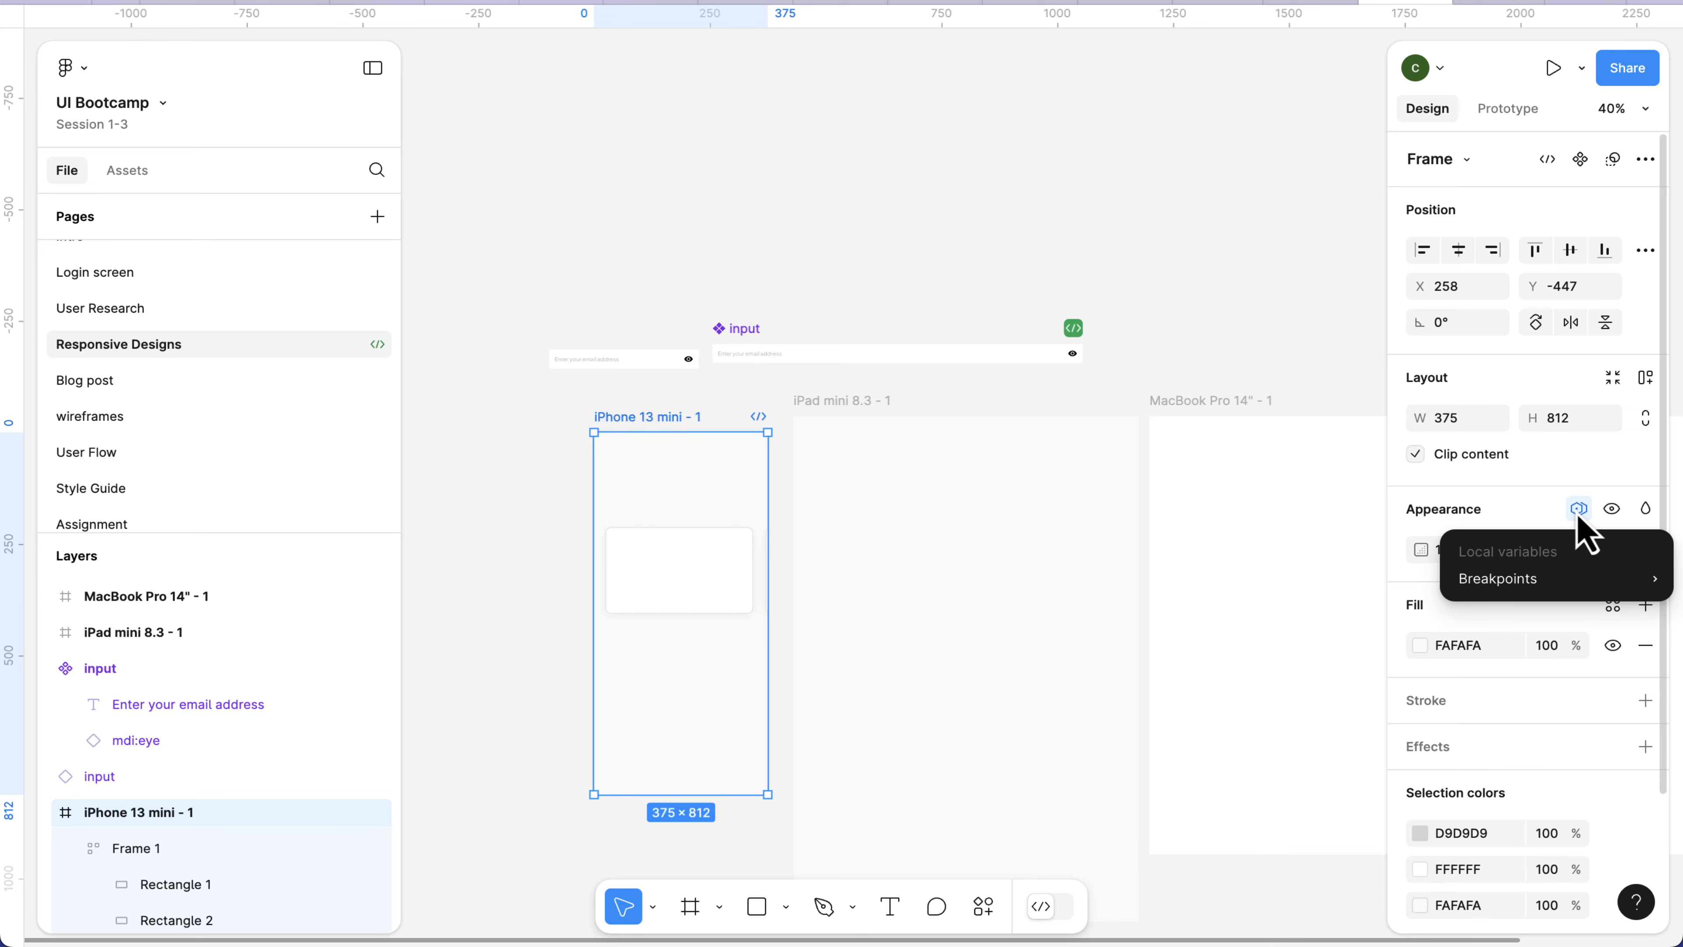
mouse_move(1491, 580)
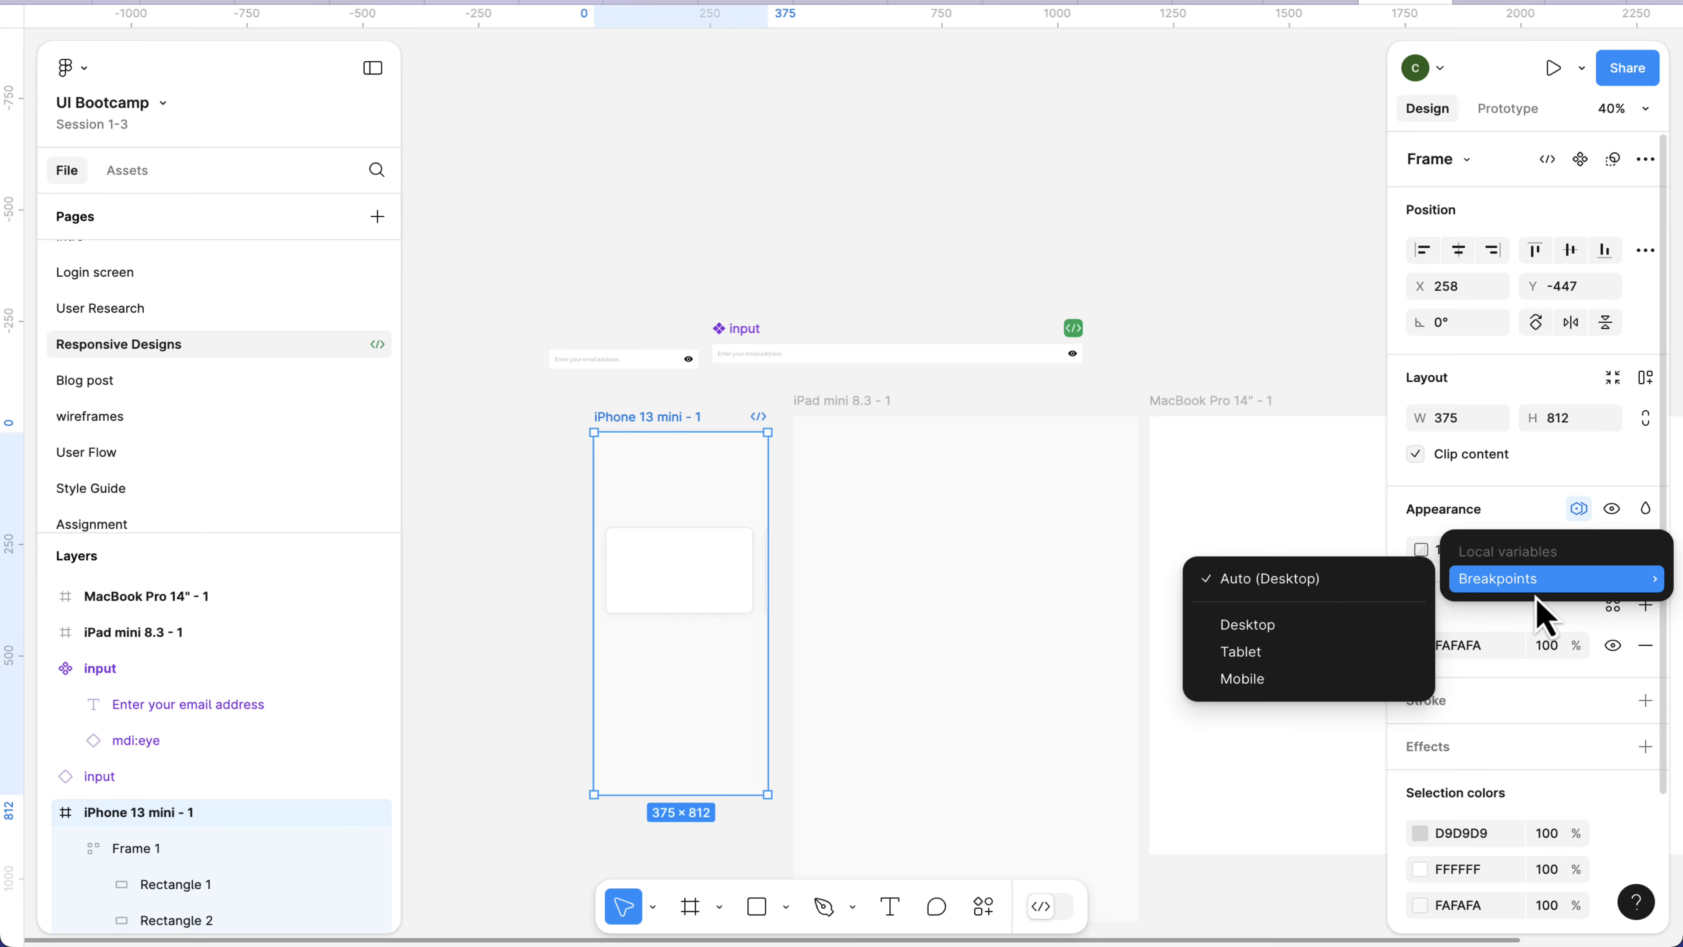
click(1299, 680)
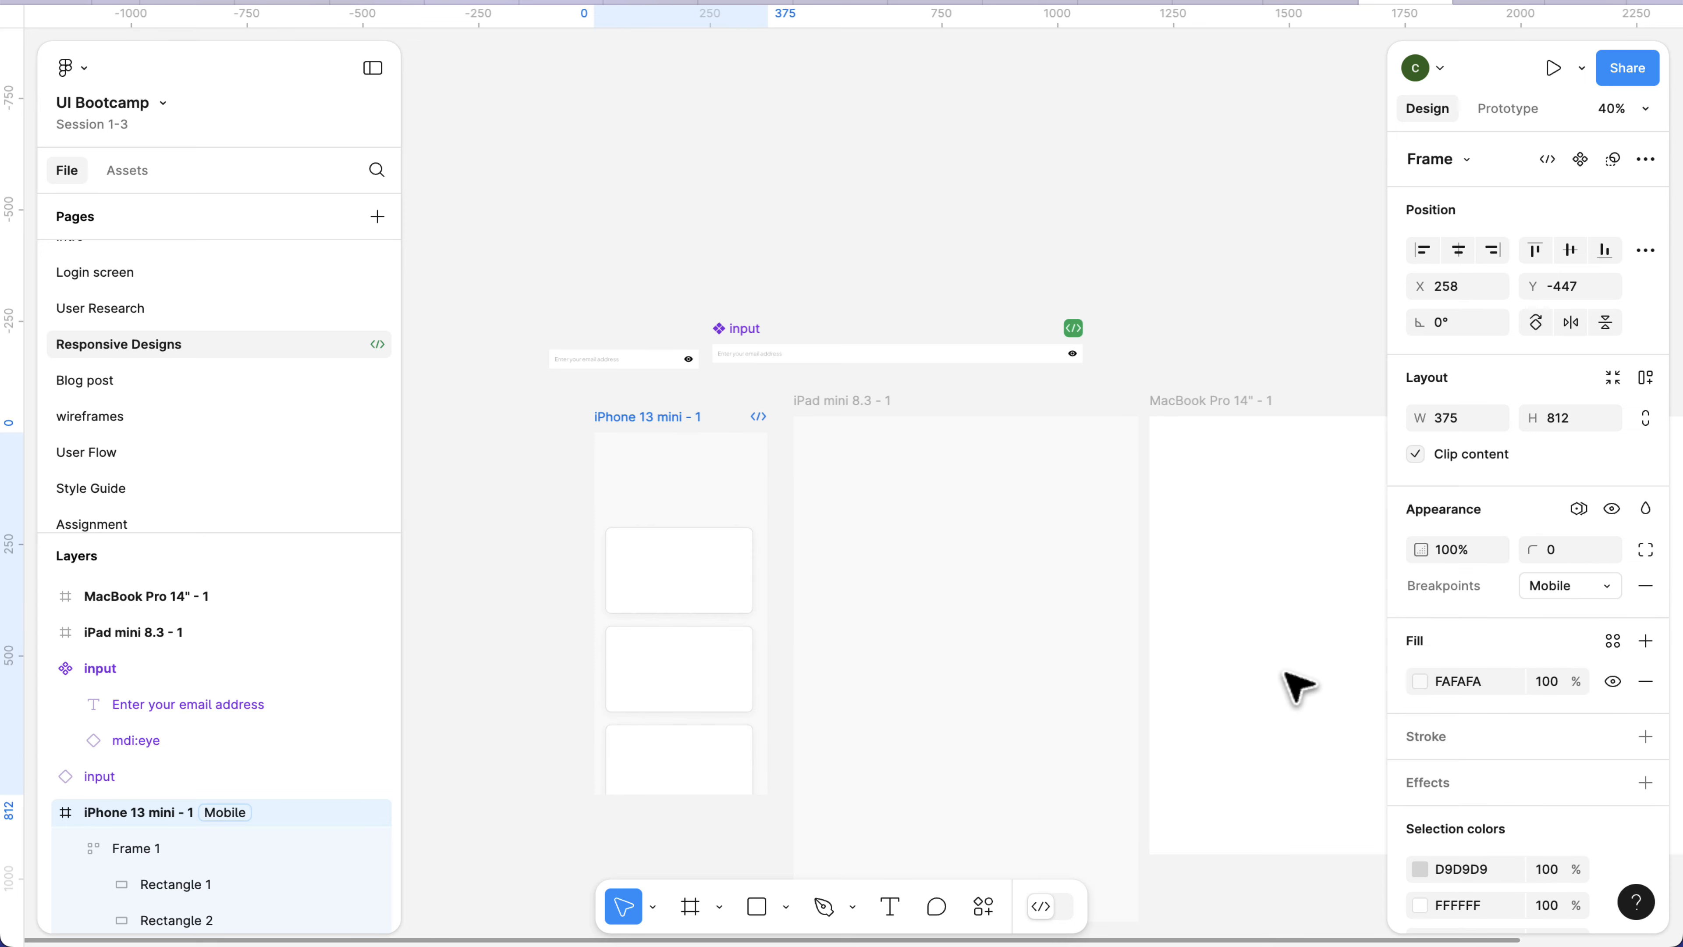
Centre the stacked cards of Frame 1 horizontally in the iPhone frame and raise them to about X 29, Y 89.
click(653, 606)
drag(684, 669, 681, 613)
scroll(684, 614, up, 5)
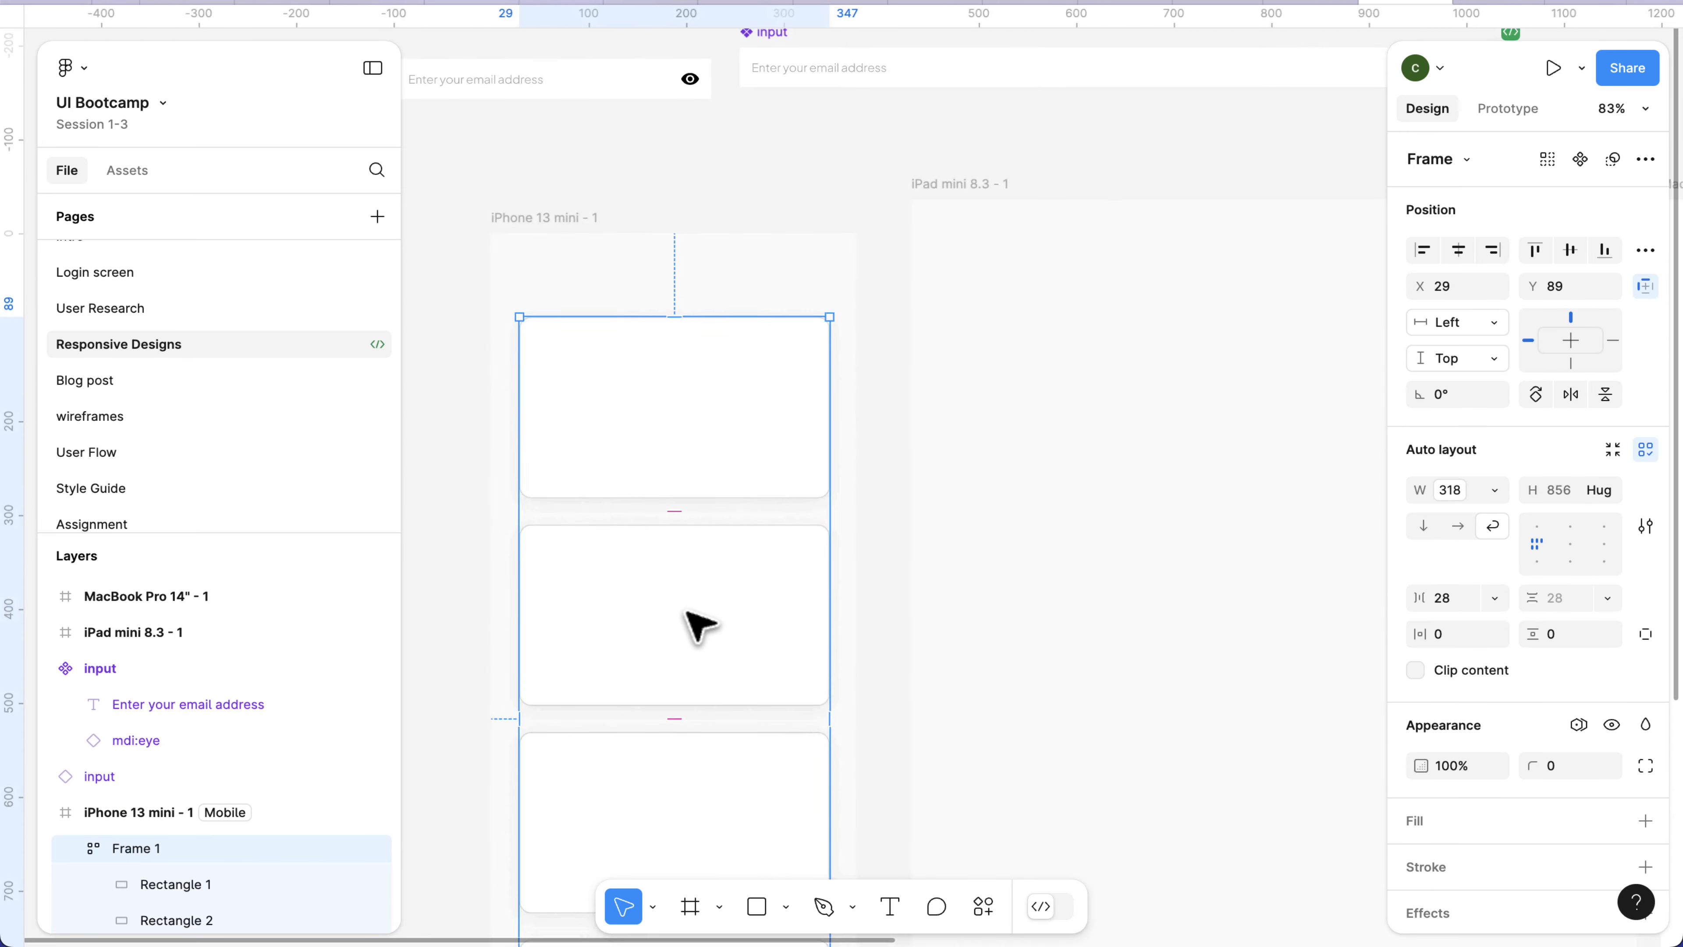
scroll(696, 623, up, 2)
scroll(689, 617, down, 3)
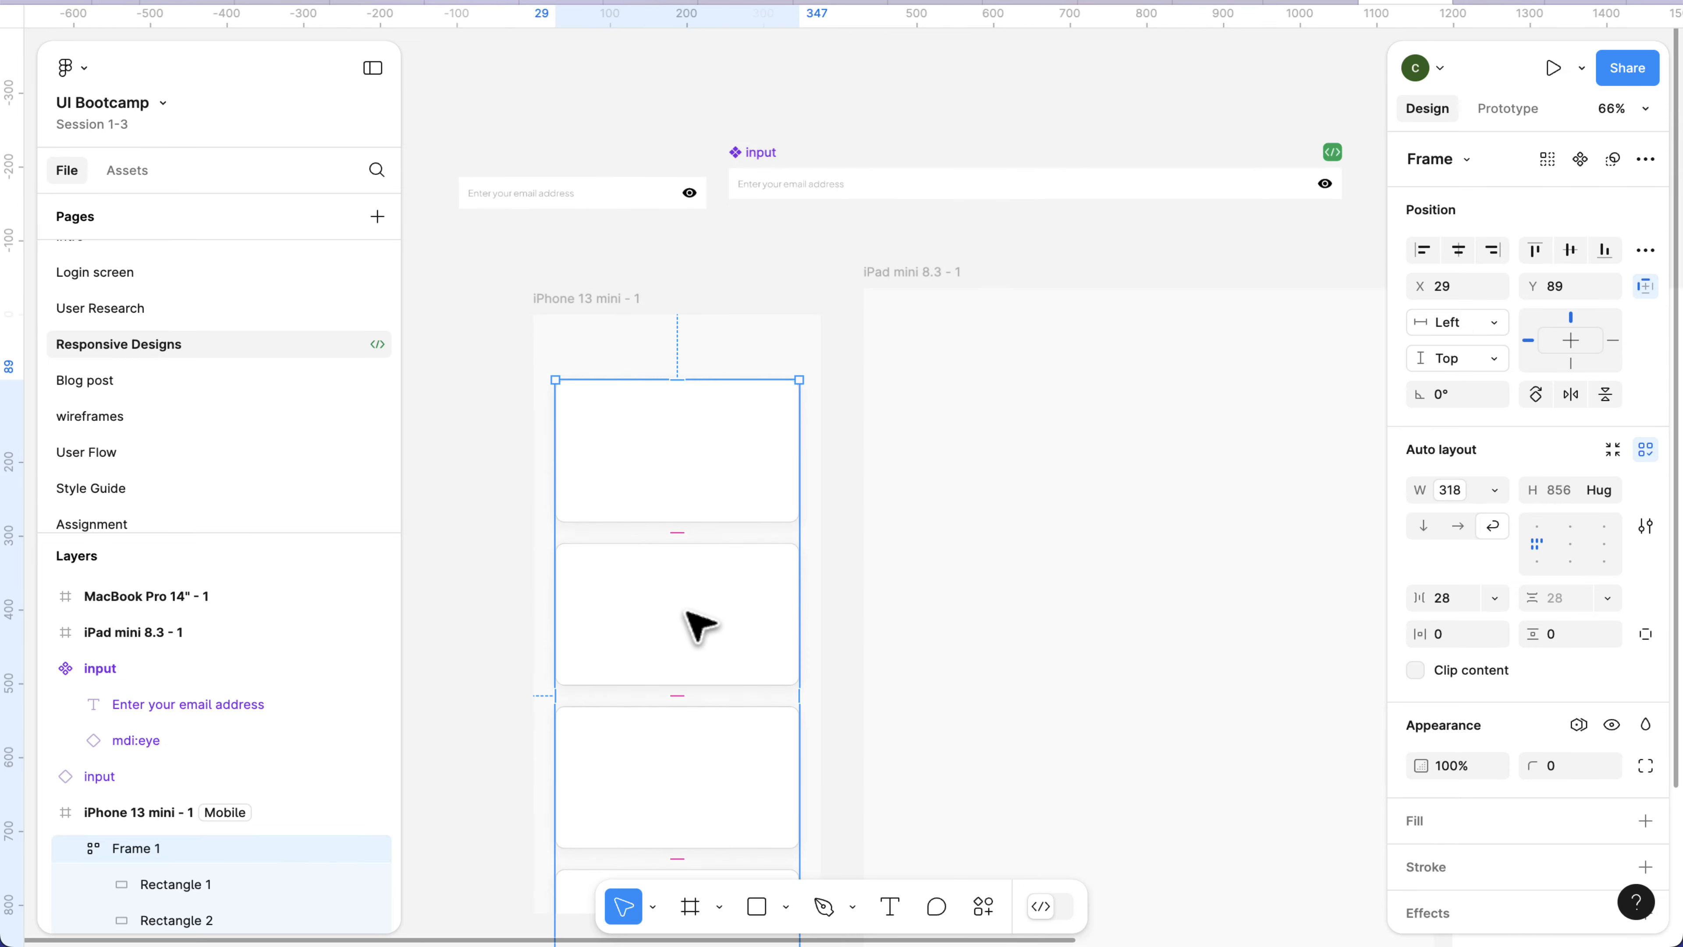
Move Frame 1 further up inside the iPhone 13 mini - 1 frame to about Y 59 and deselect it.
click(670, 494)
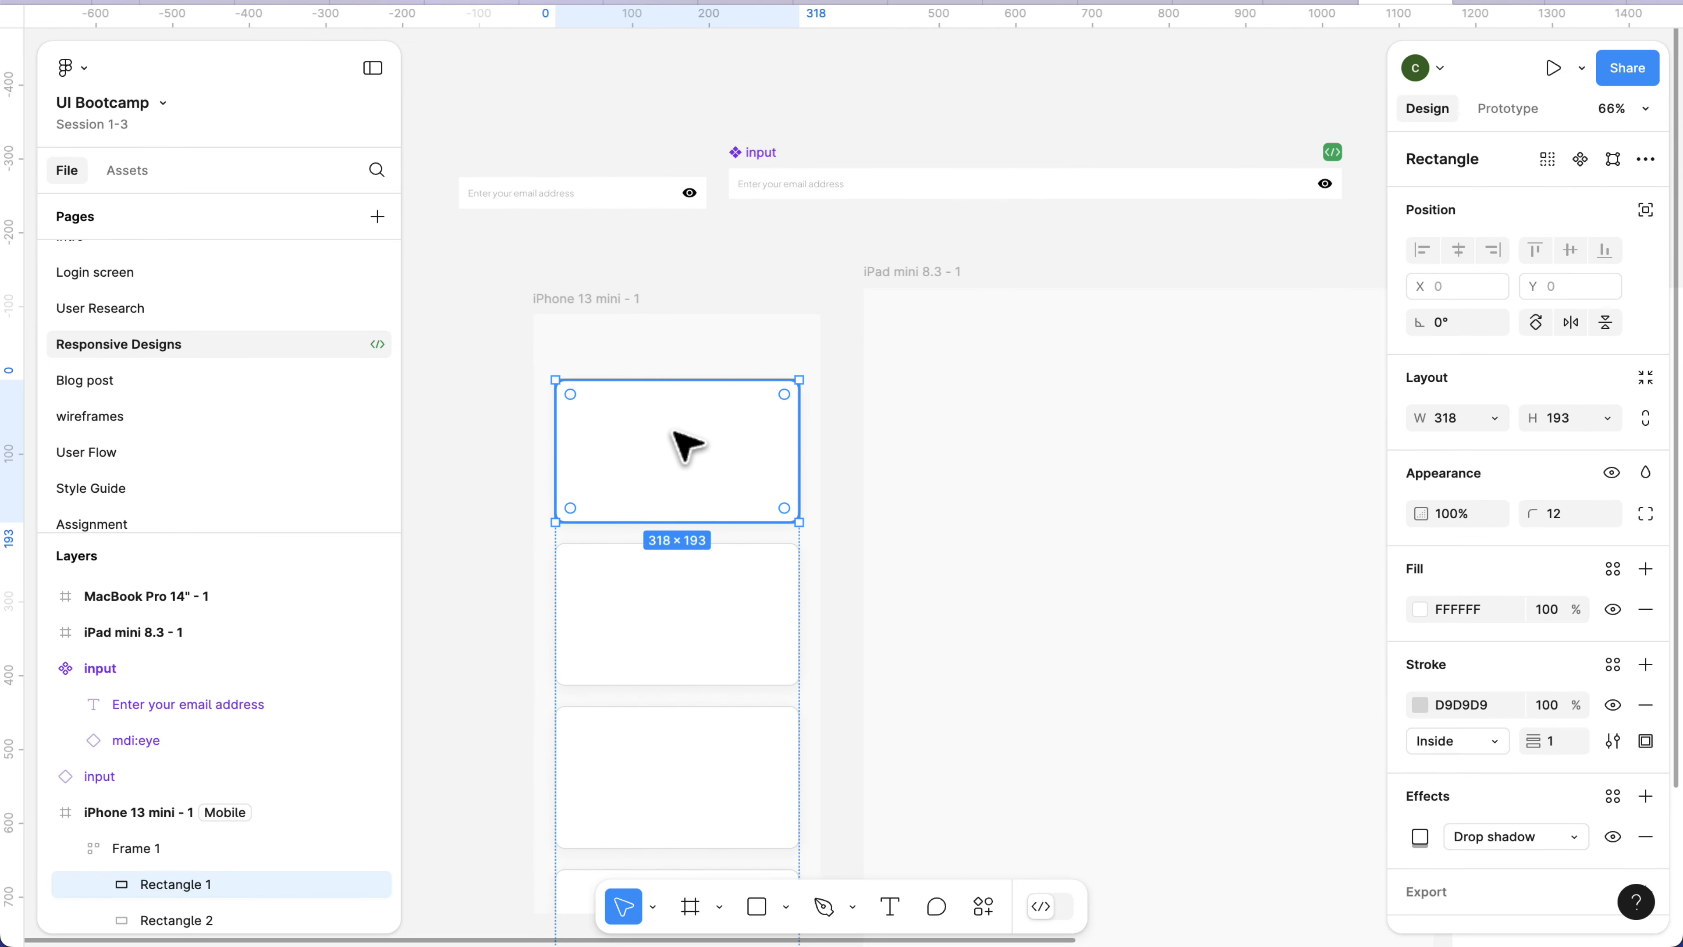
click(684, 365)
click(686, 495)
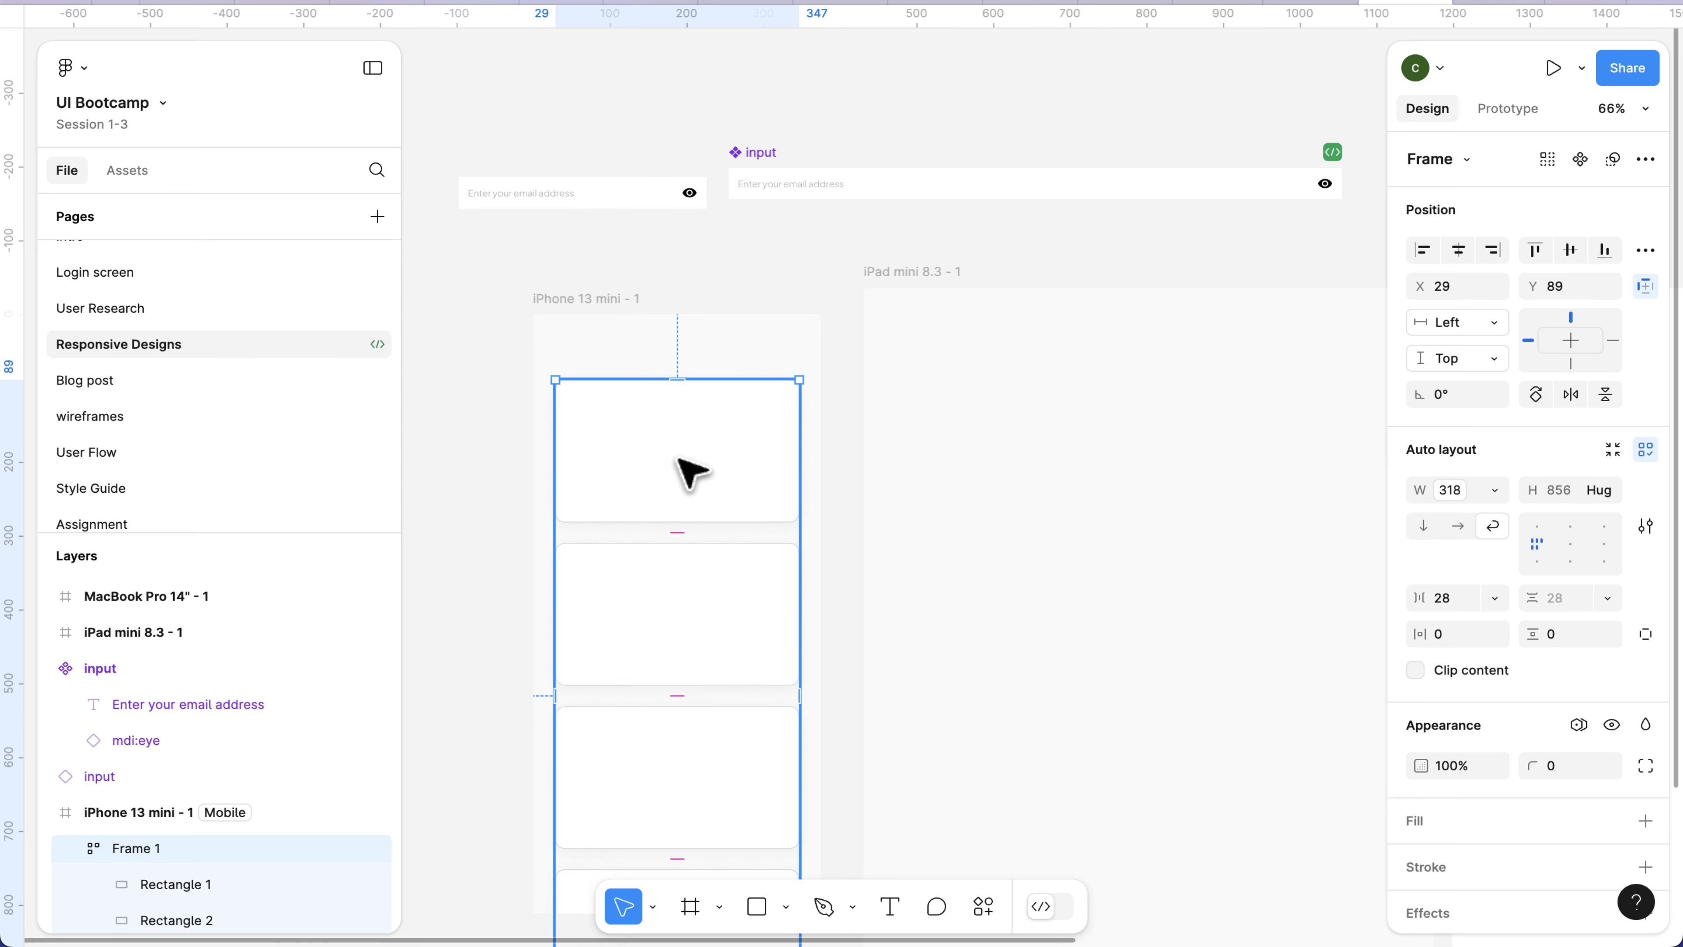
drag(680, 471, 679, 453)
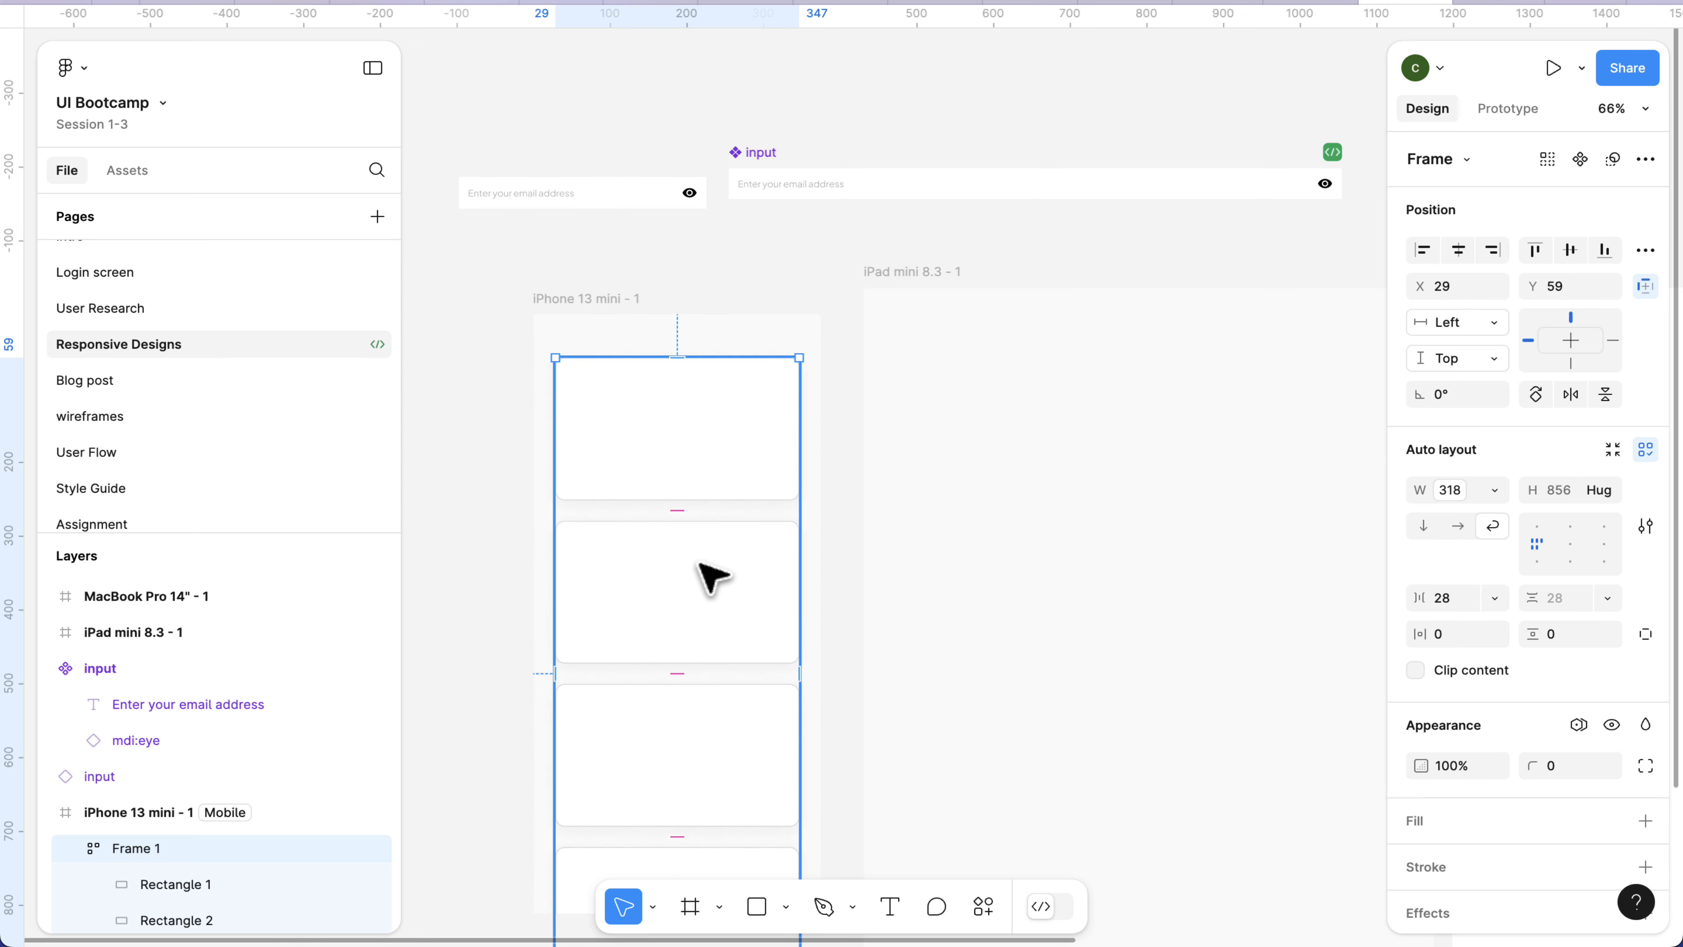
click(738, 305)
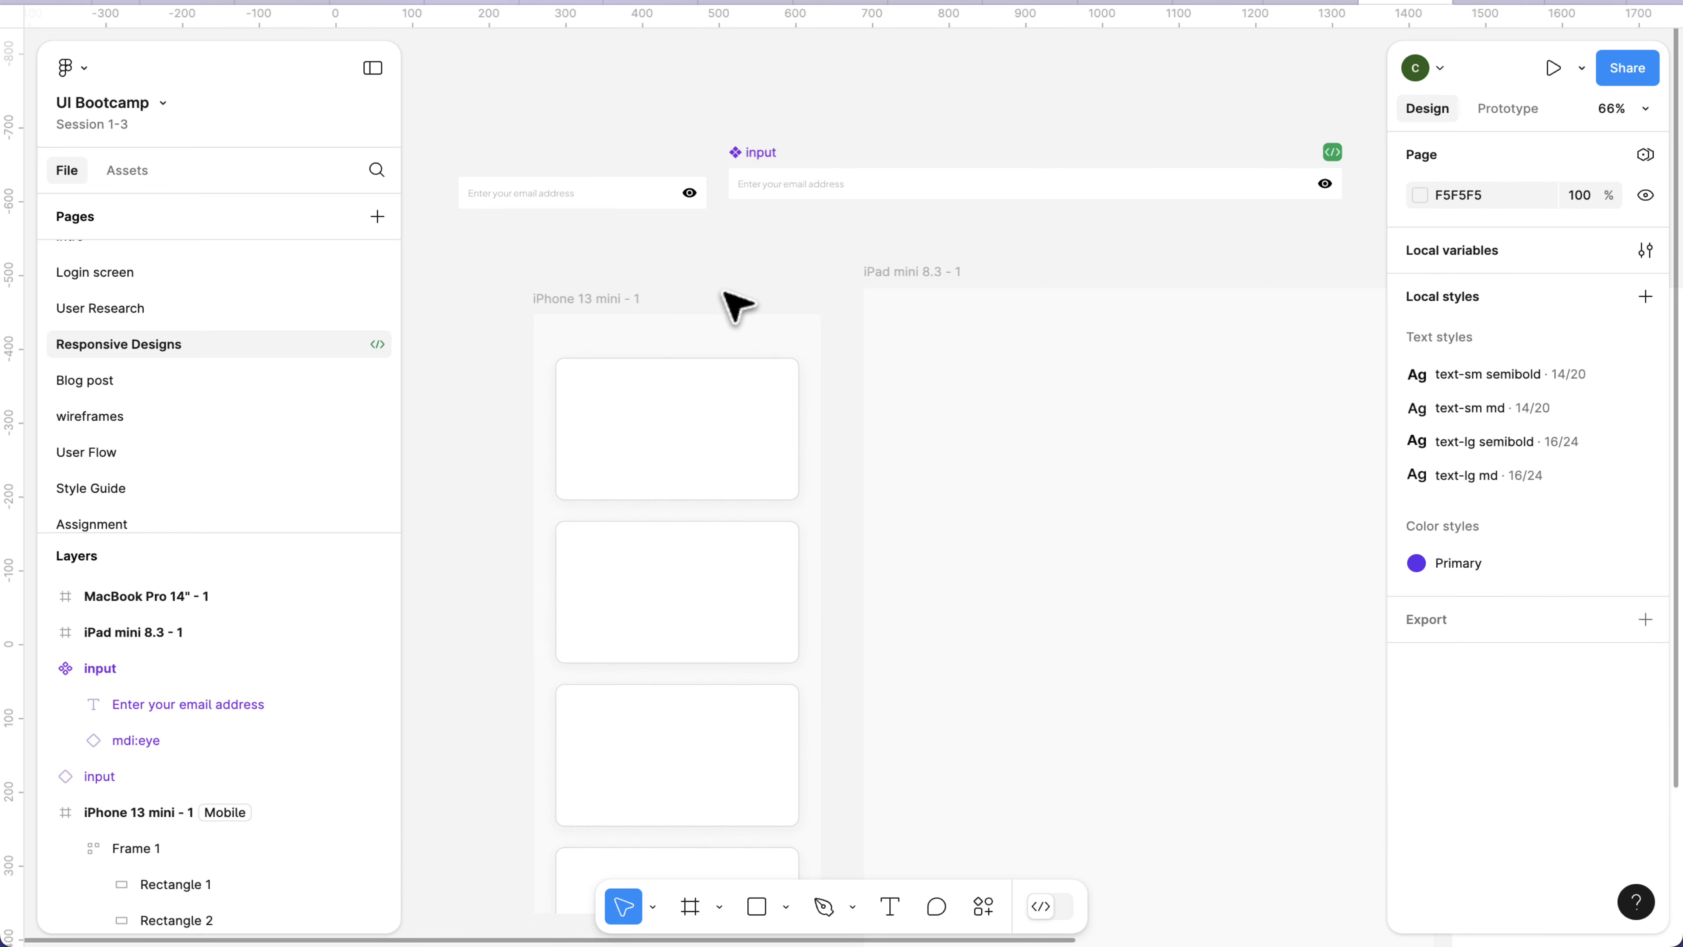
Move Frame 1 out of the iPhone 13 mini - 1 frame into the MacBook Pro 14" - 1 frame at about X 92, Y 157.
scroll(631, 590, down, 5)
click(656, 603)
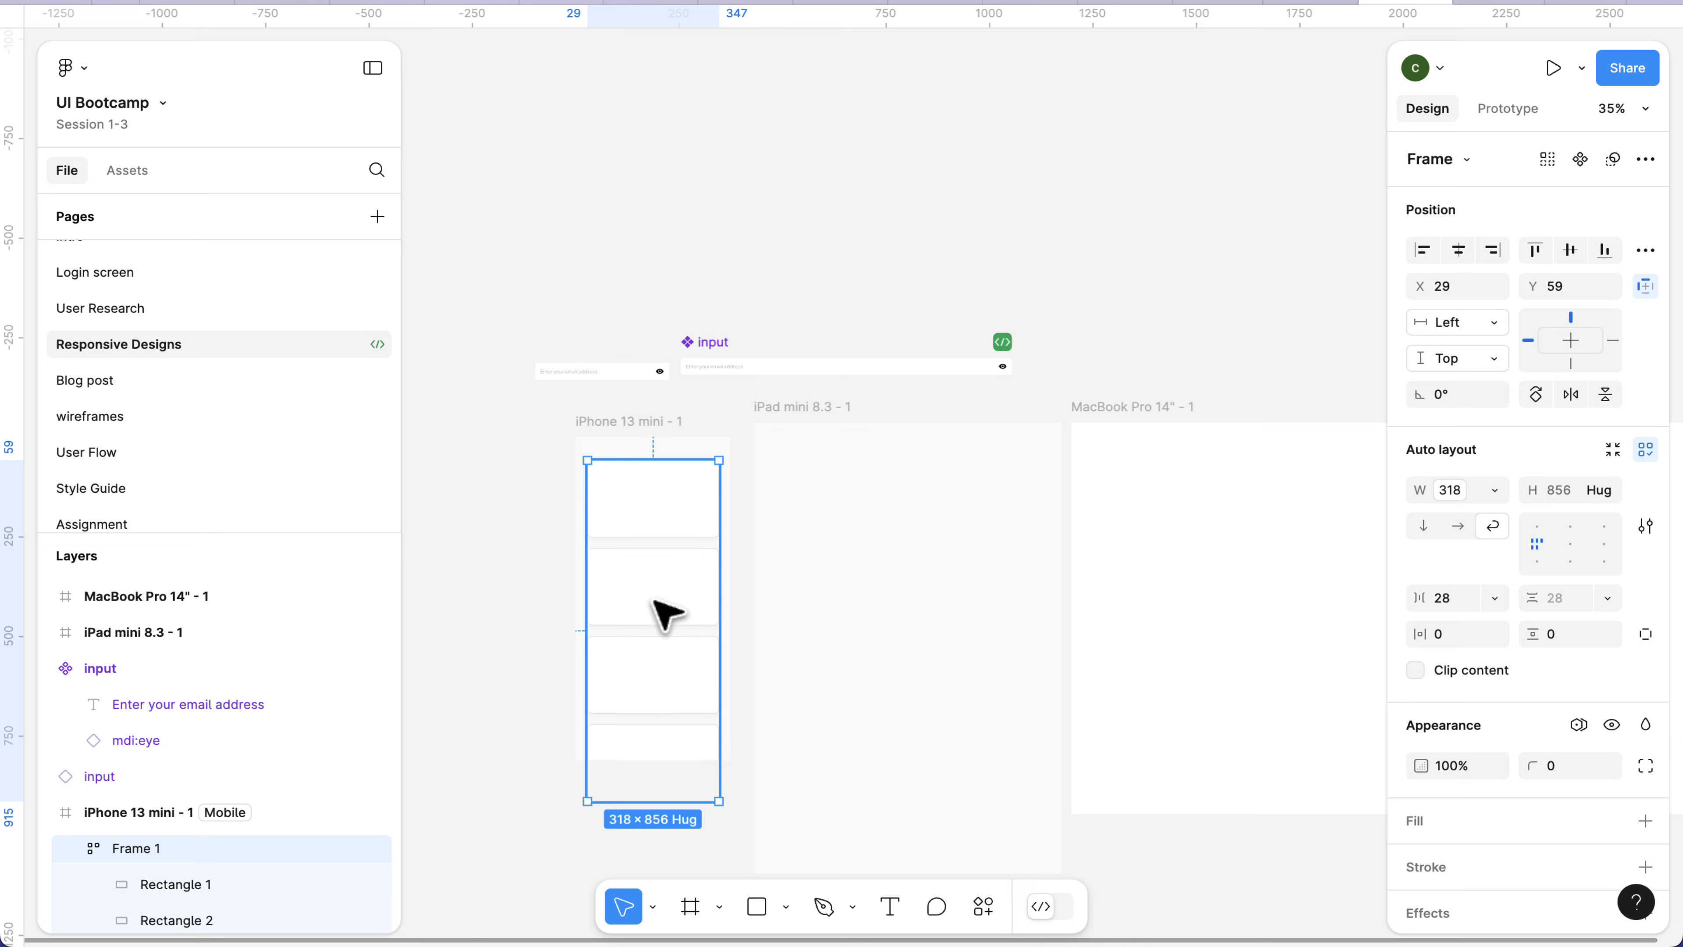
drag(656, 603, 525, 498)
scroll(707, 489, right, 3)
drag(749, 467, 1033, 501)
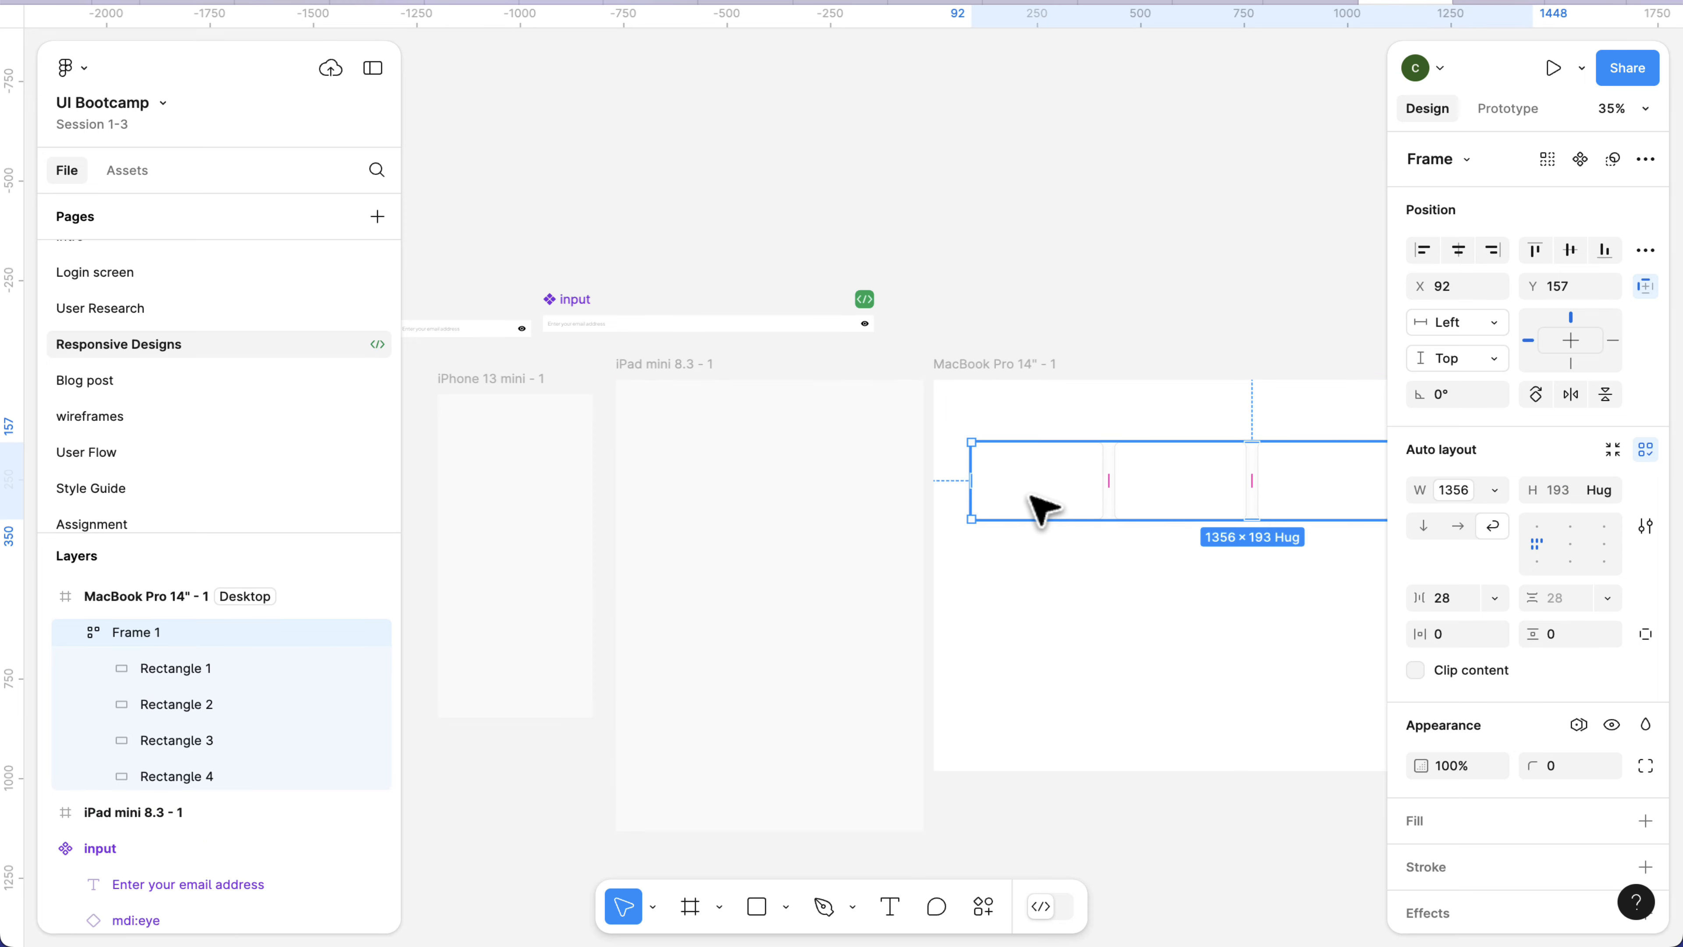
Draw a new frame about 773 × 104 on the canvas above the MacBook Pro 14" - 1 frame.
scroll(1033, 507, up, 2)
scroll(1033, 507, left, 1)
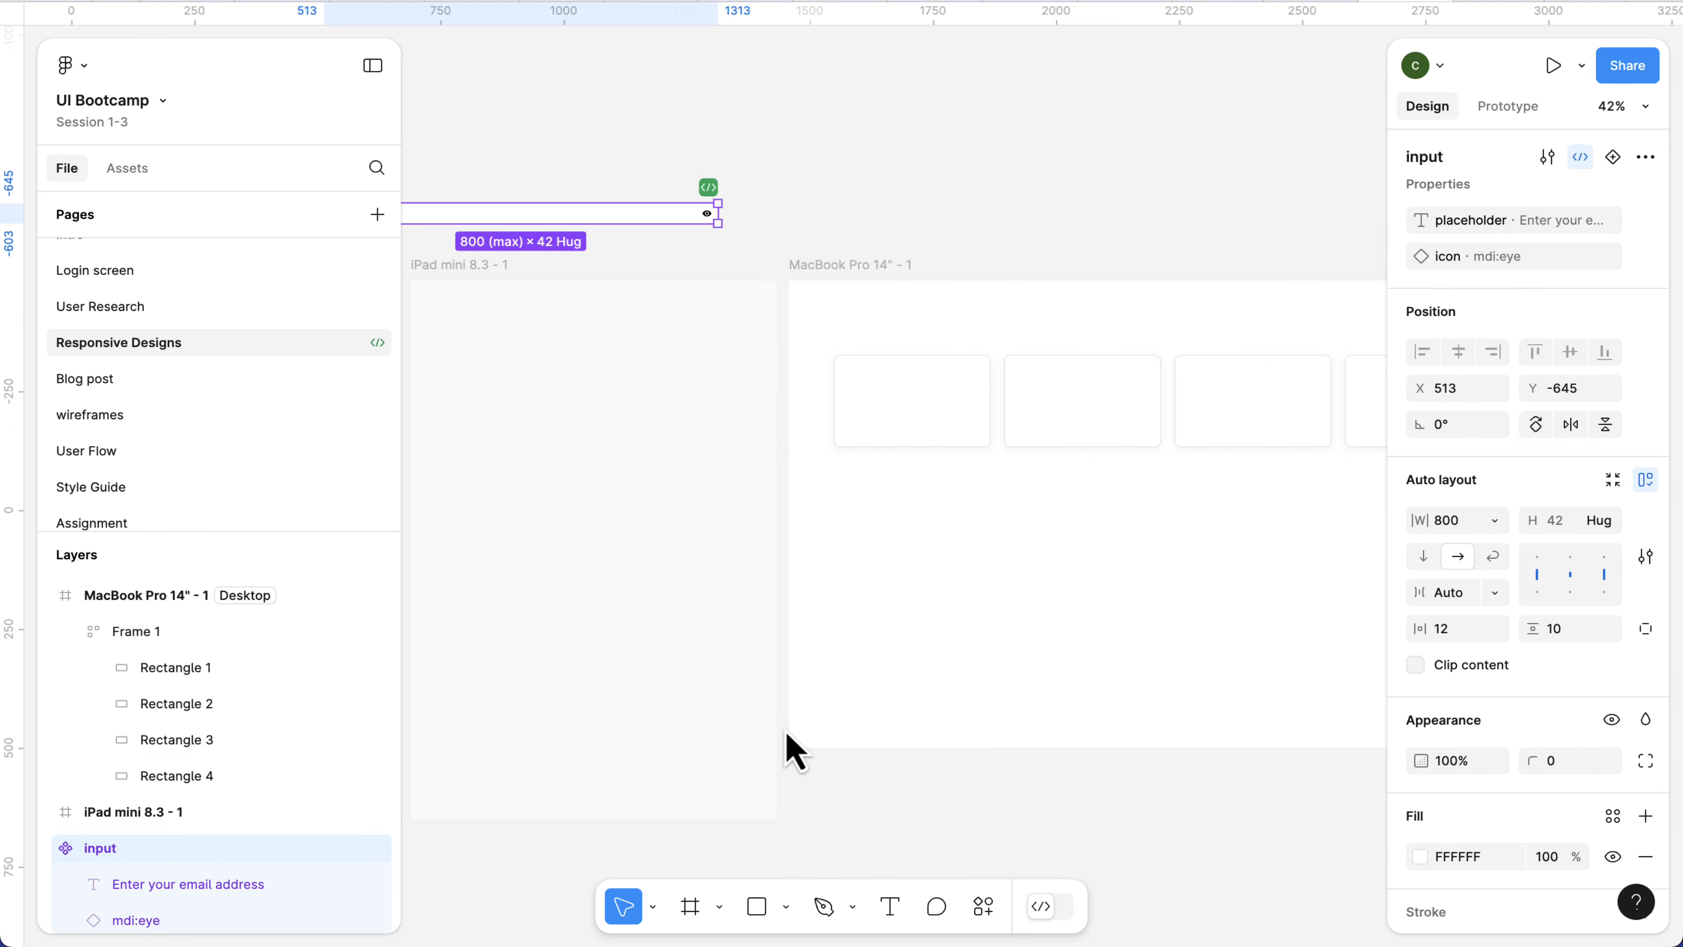
click(690, 907)
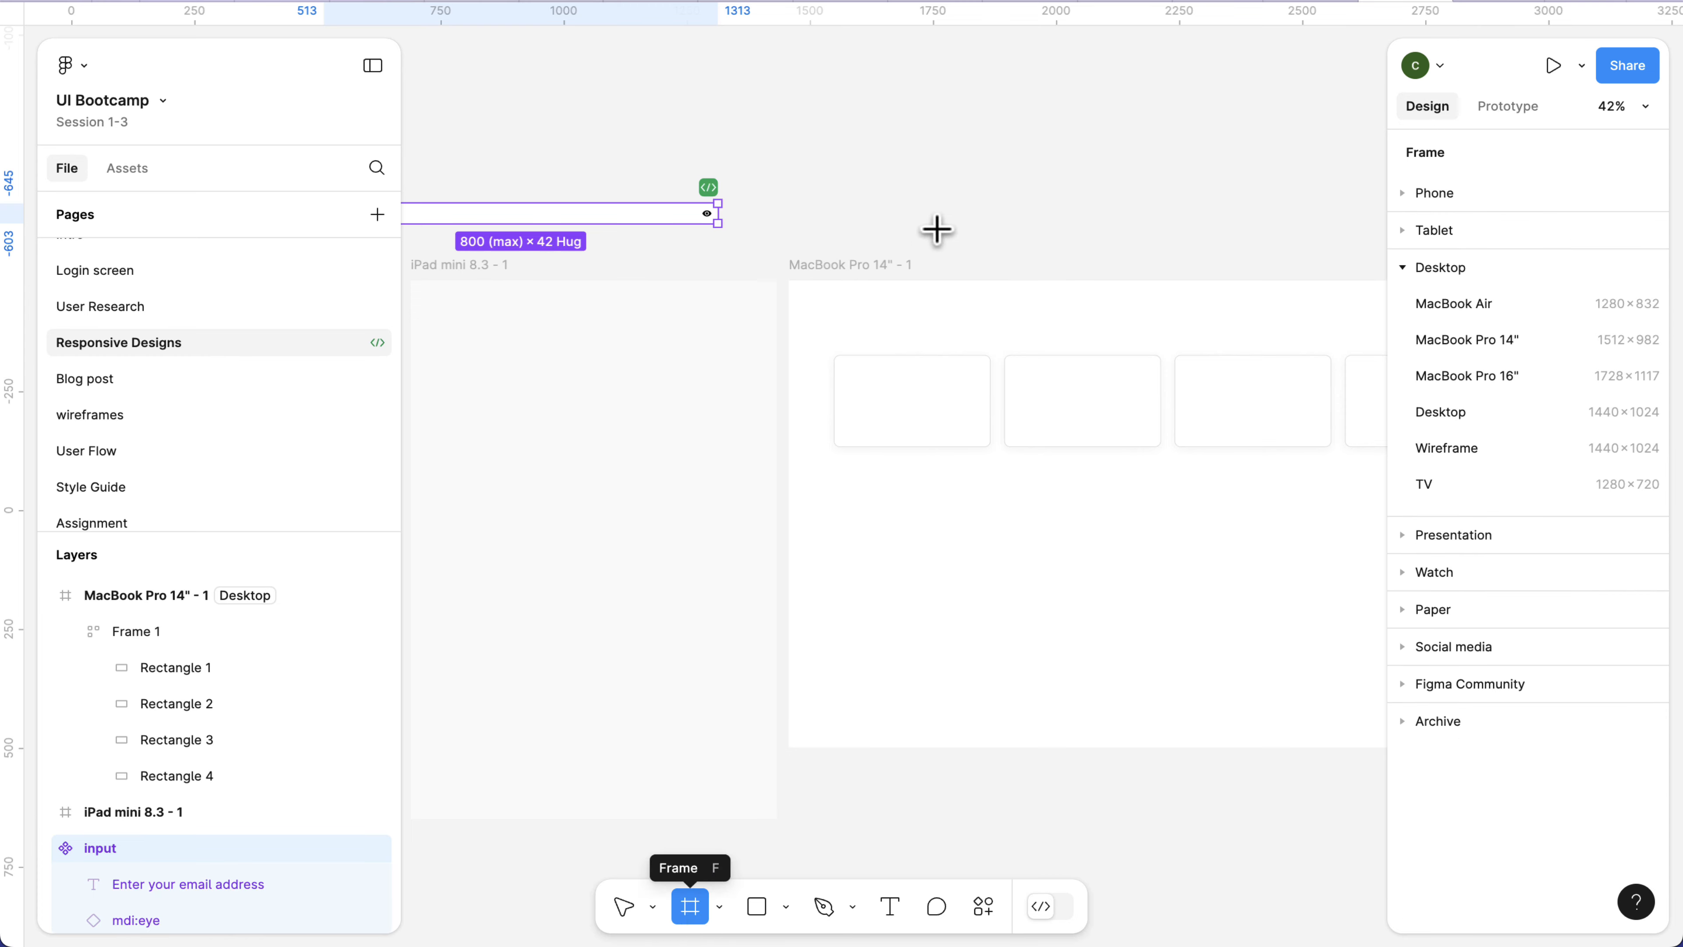
drag(848, 138, 1230, 188)
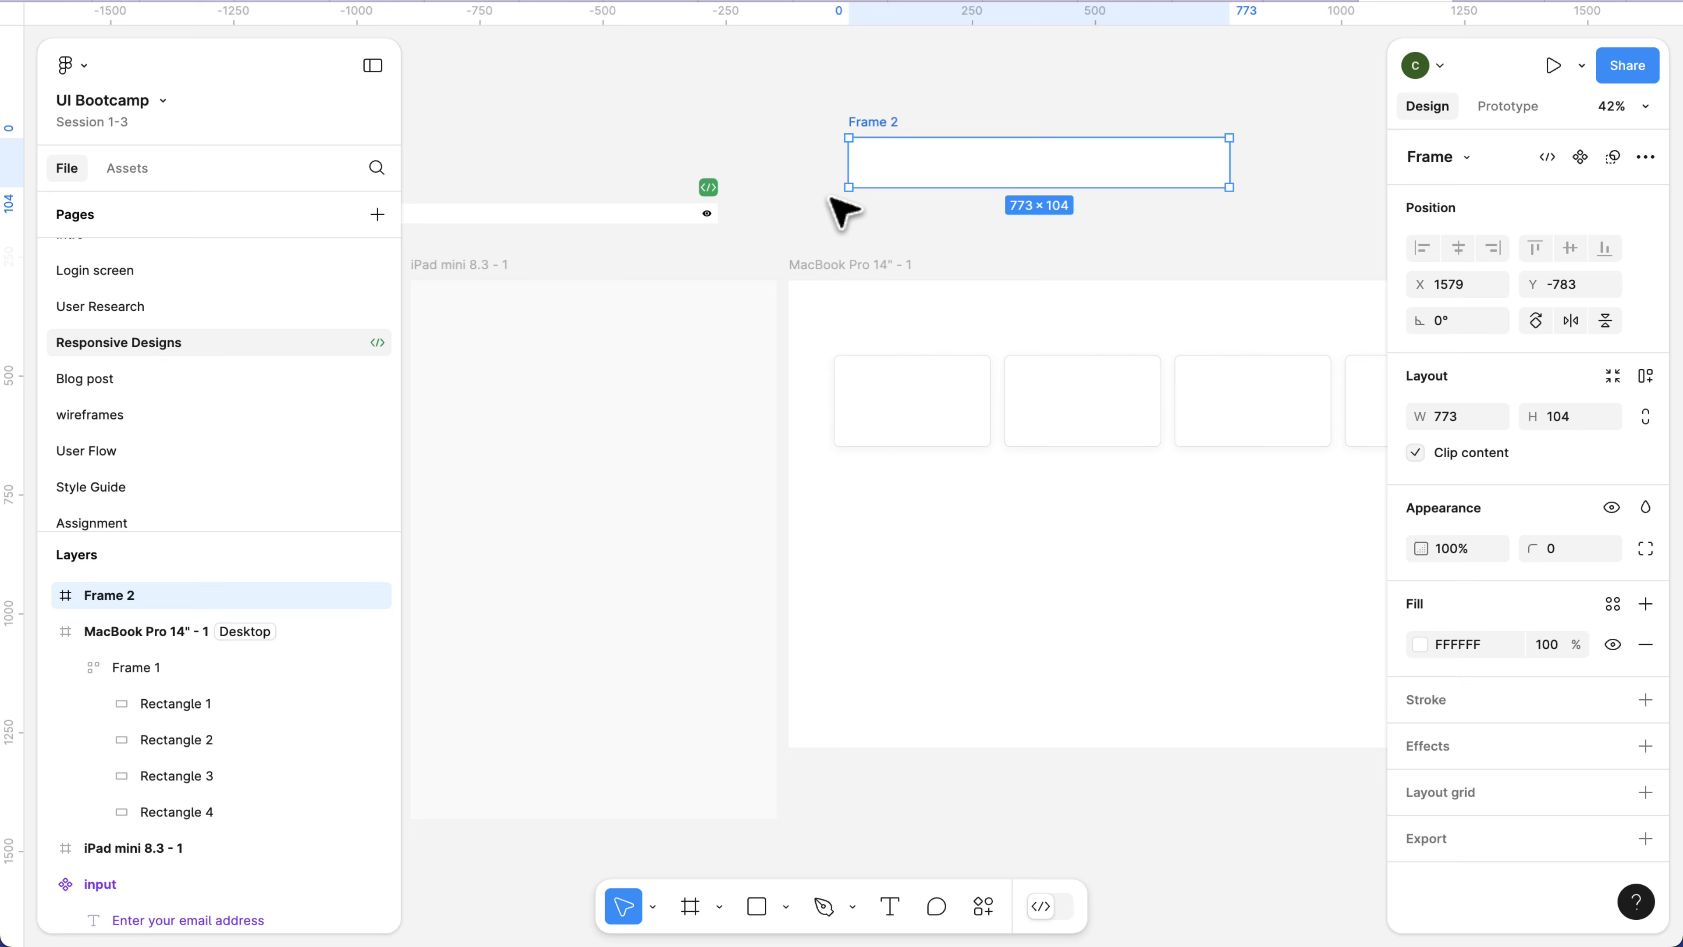
Remove the Ready for dev status from the input component.
click(708, 189)
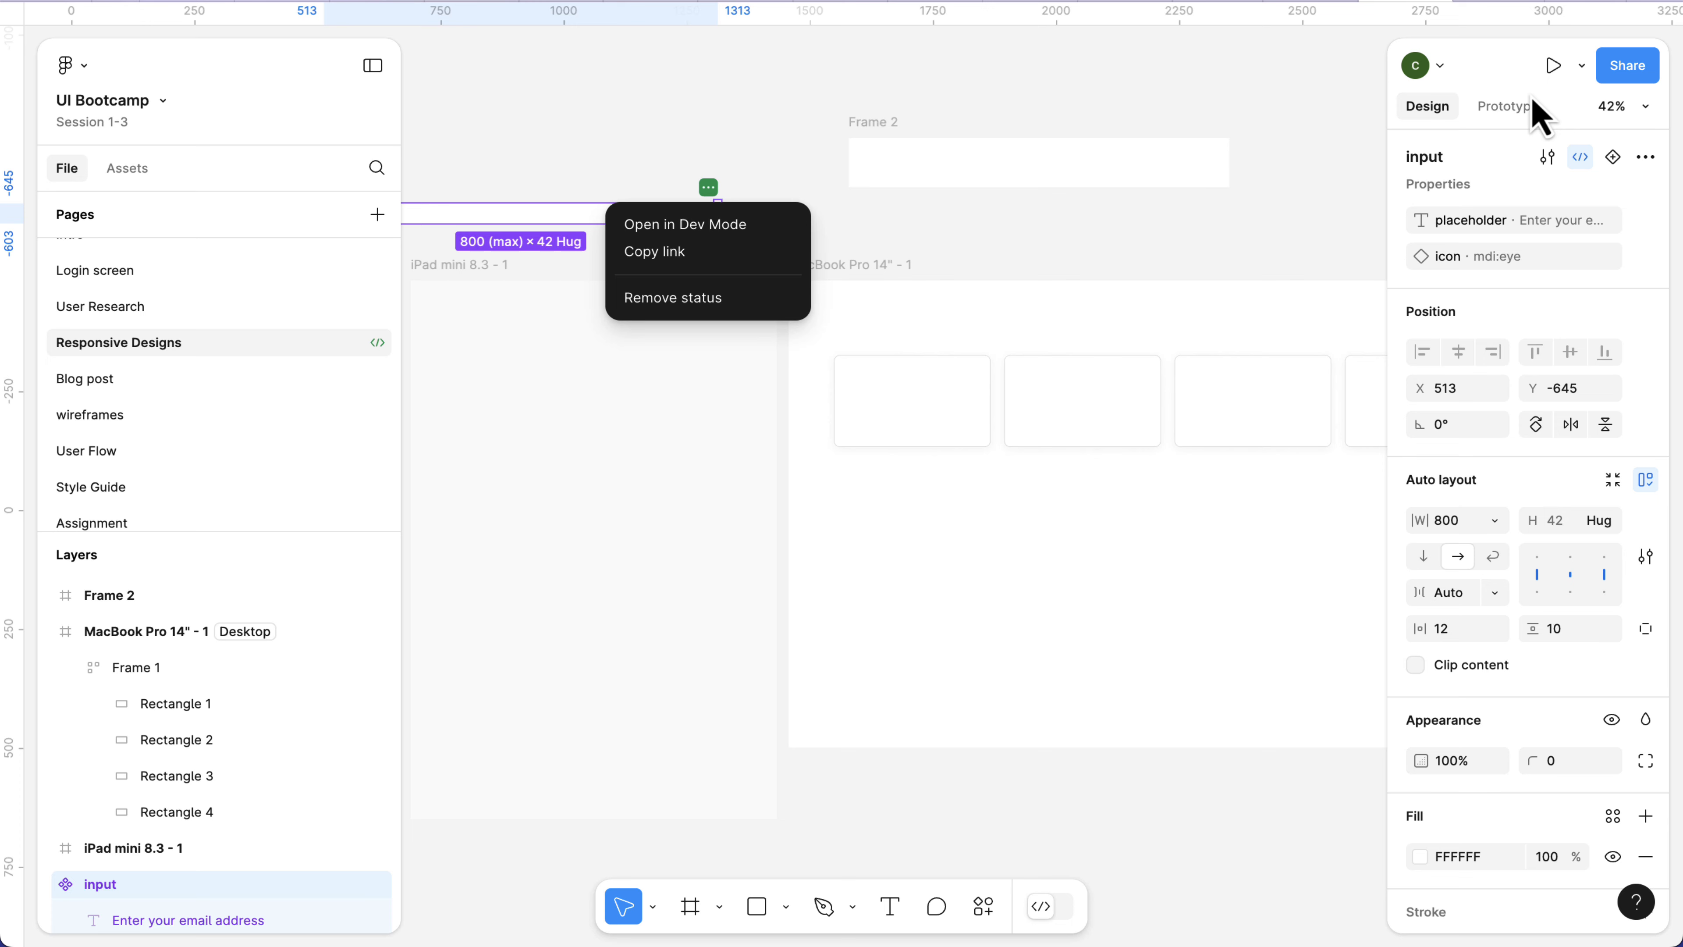
click(1586, 166)
click(1586, 166)
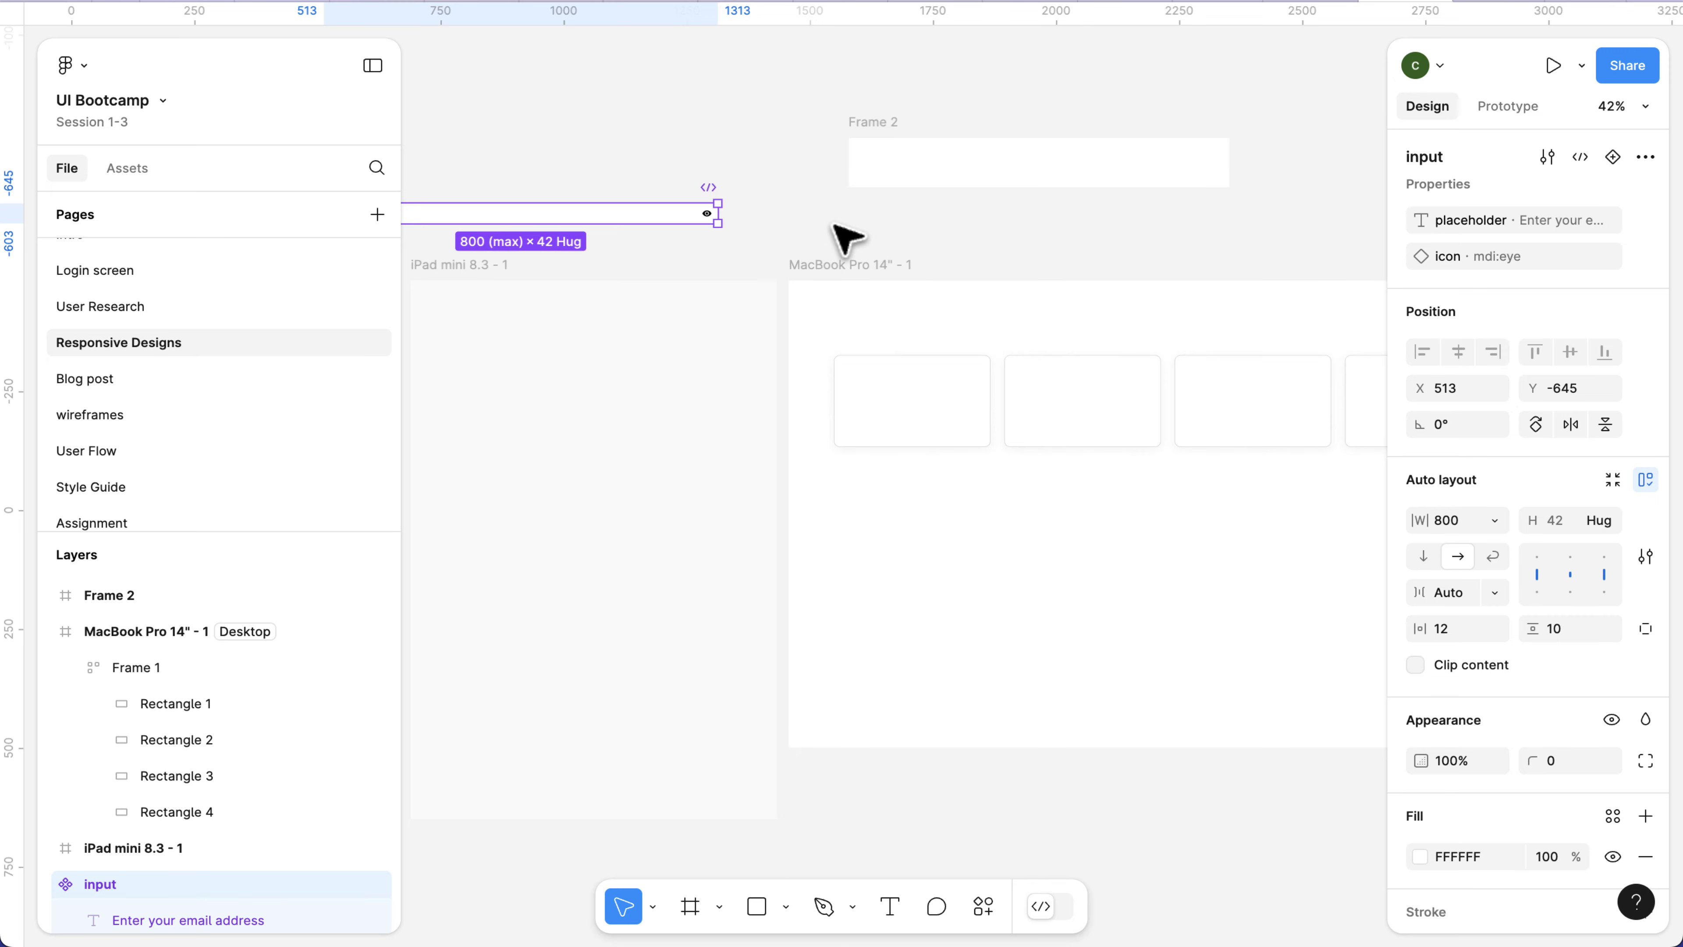
Add the text "Enter email" inside Frame 2 at about X 56, Y 47.
scroll(835, 237, up, 5)
scroll(789, 236, right, 3)
click(725, 195)
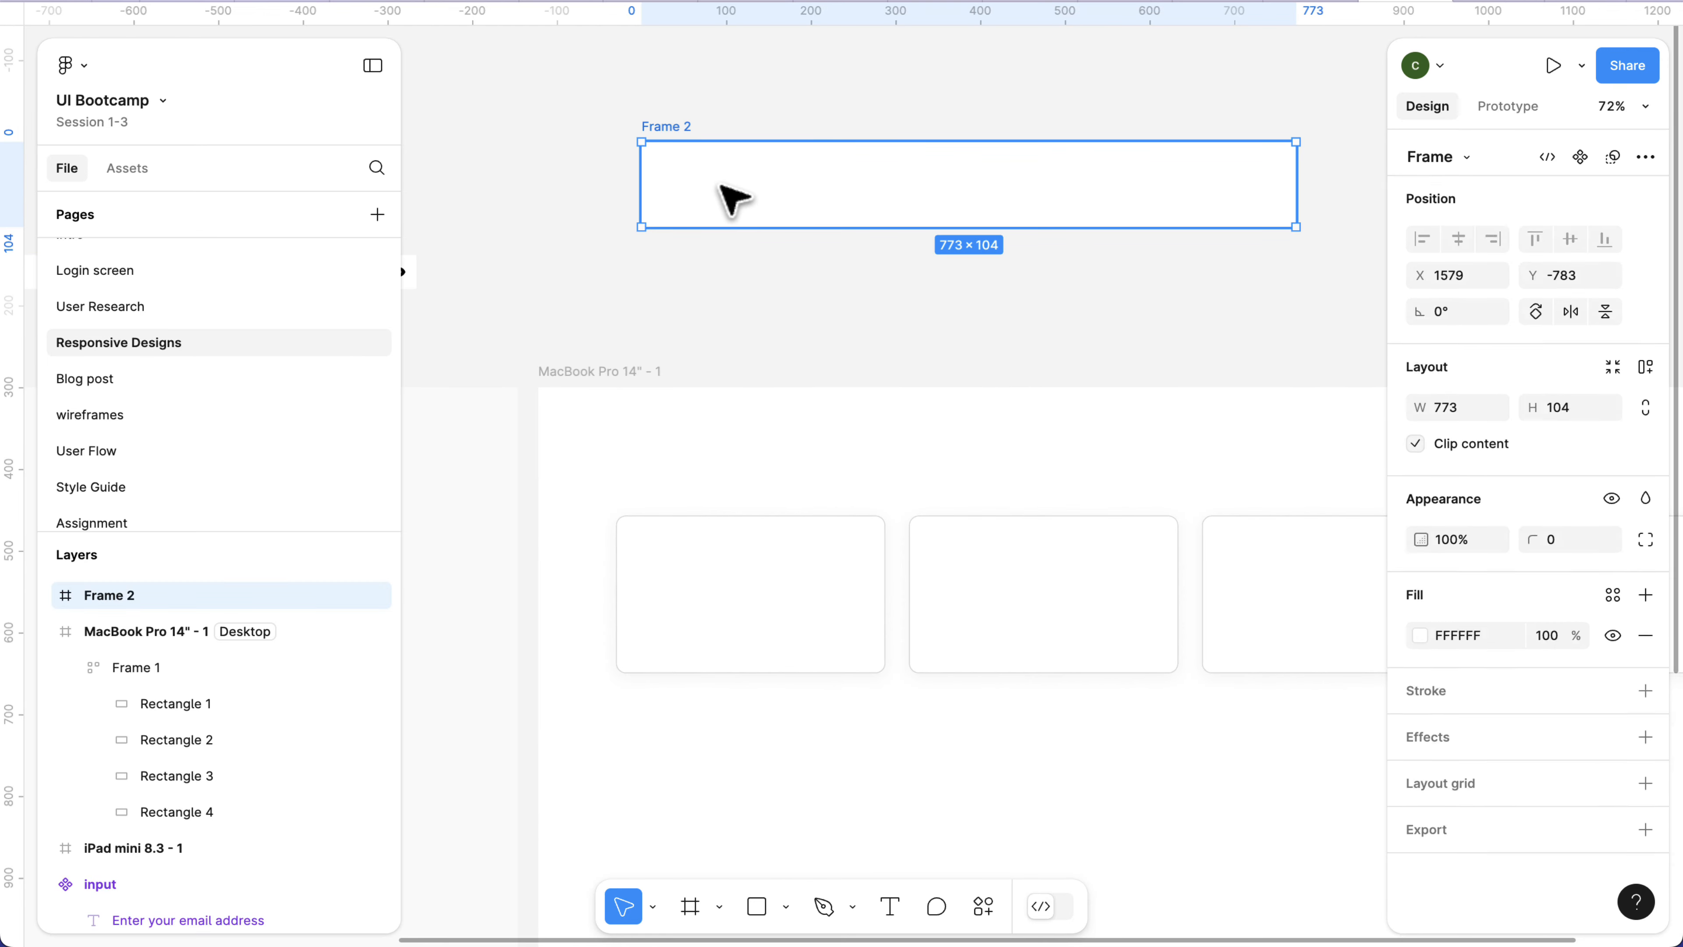
scroll(729, 198, right, 1)
scroll(733, 239, up, 2)
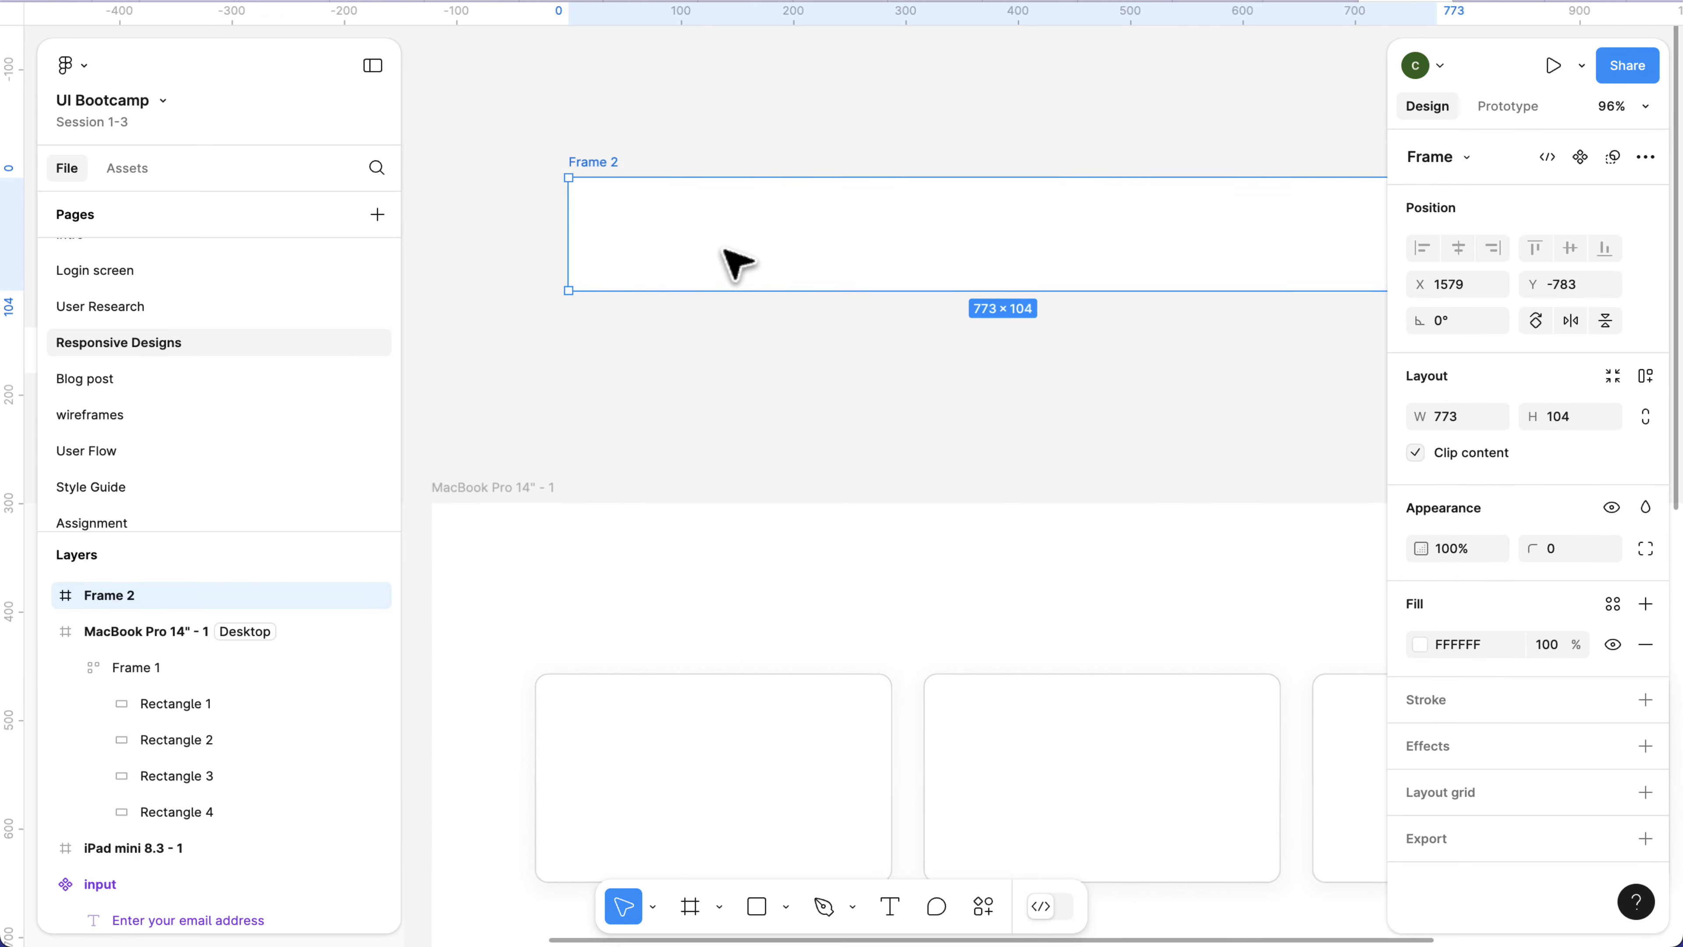
scroll(735, 259, up, 3)
scroll(735, 262, down, 3)
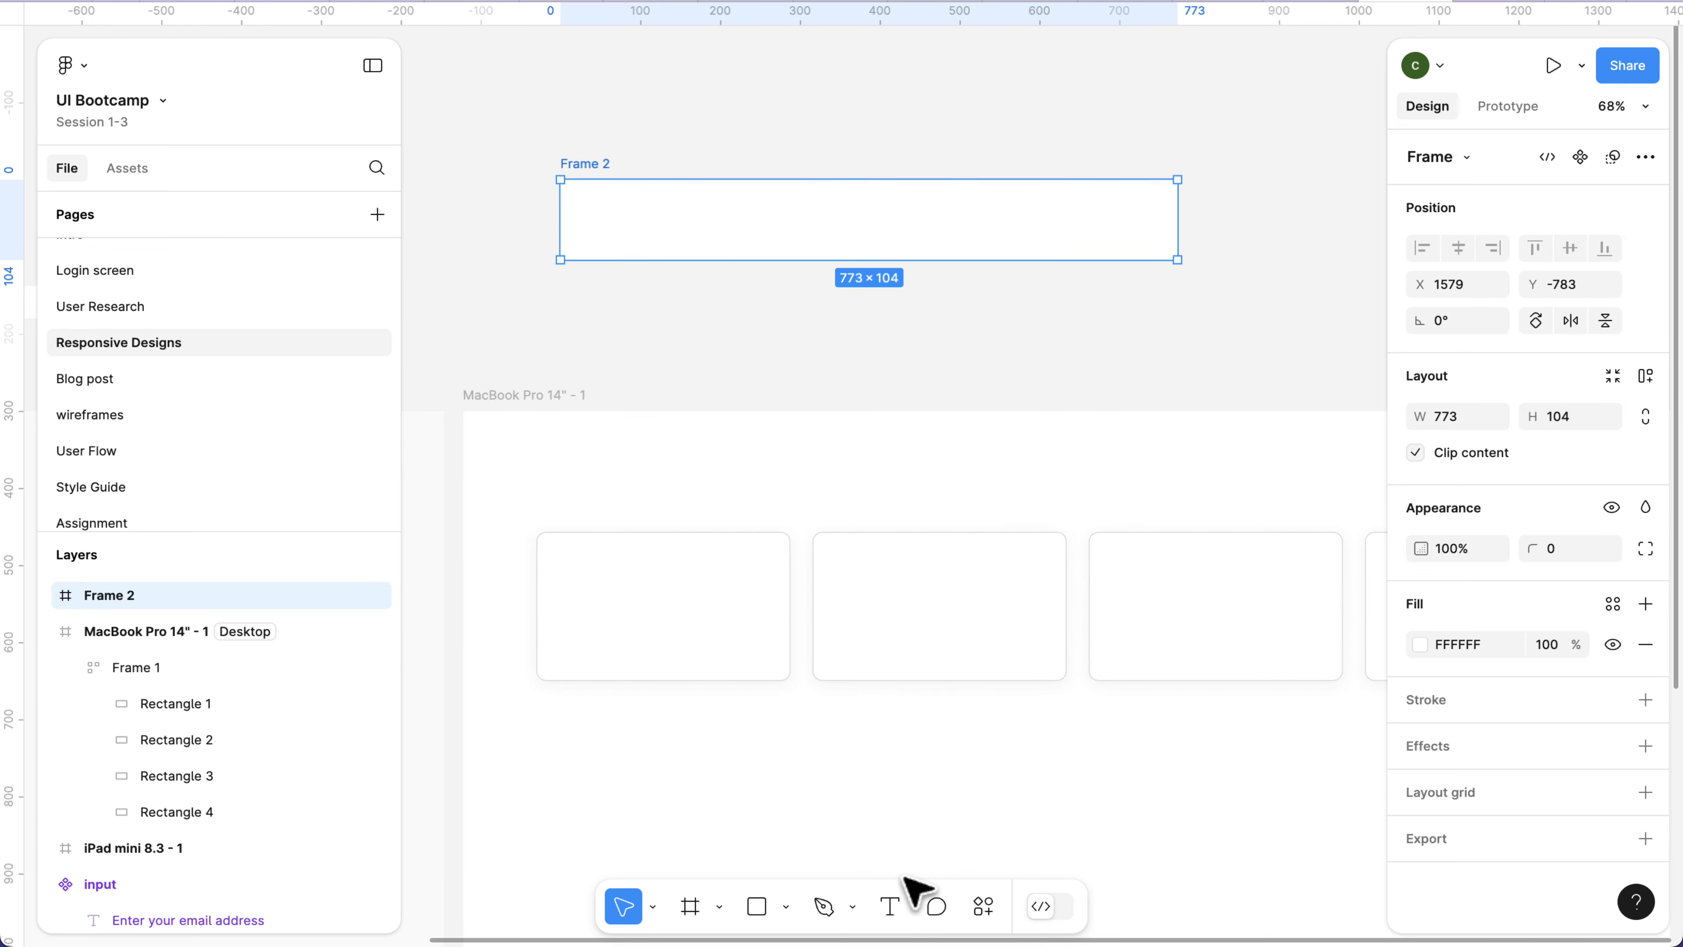
click(895, 910)
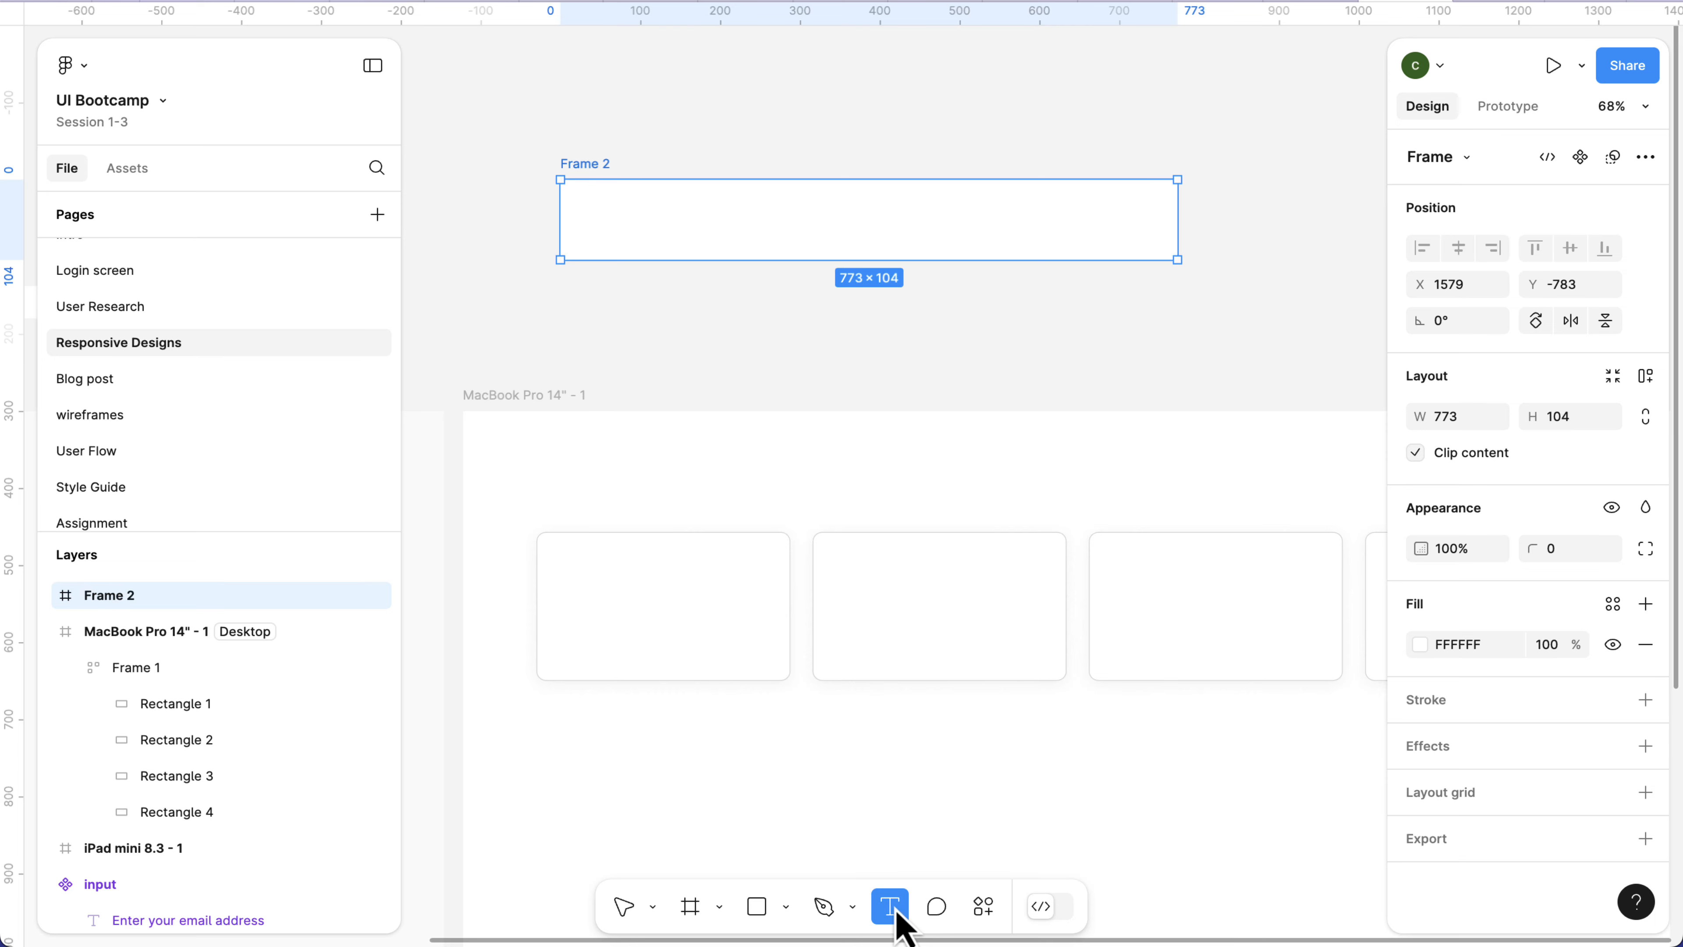
click(605, 216)
text(Enter email)
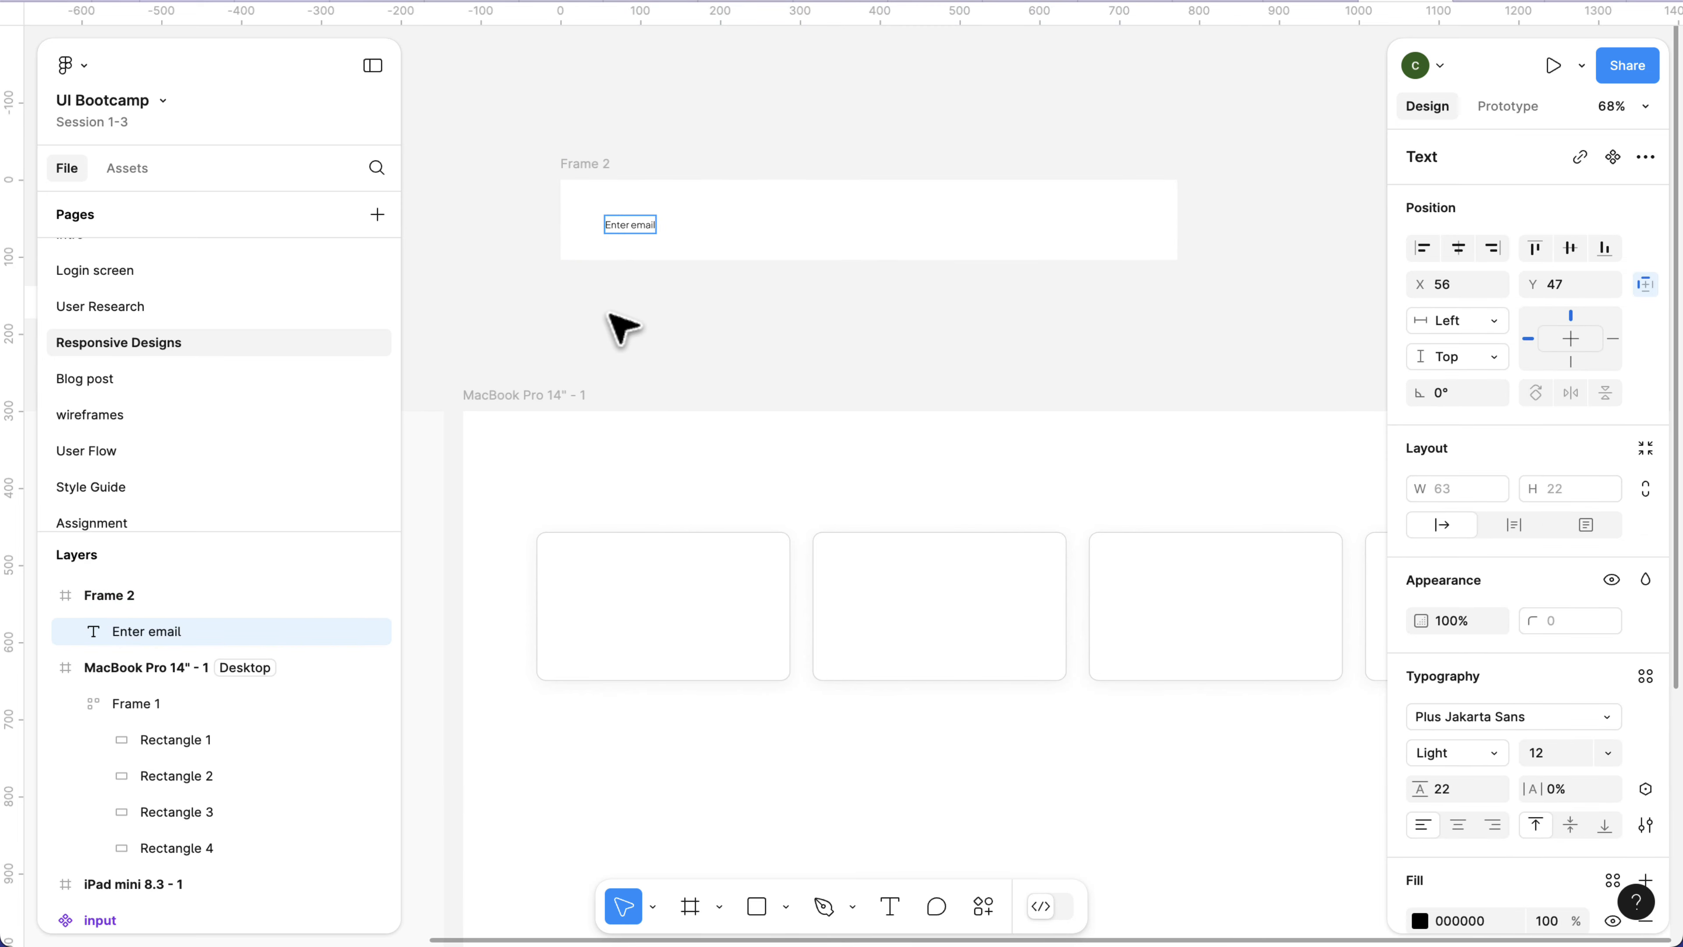
key(Escape)
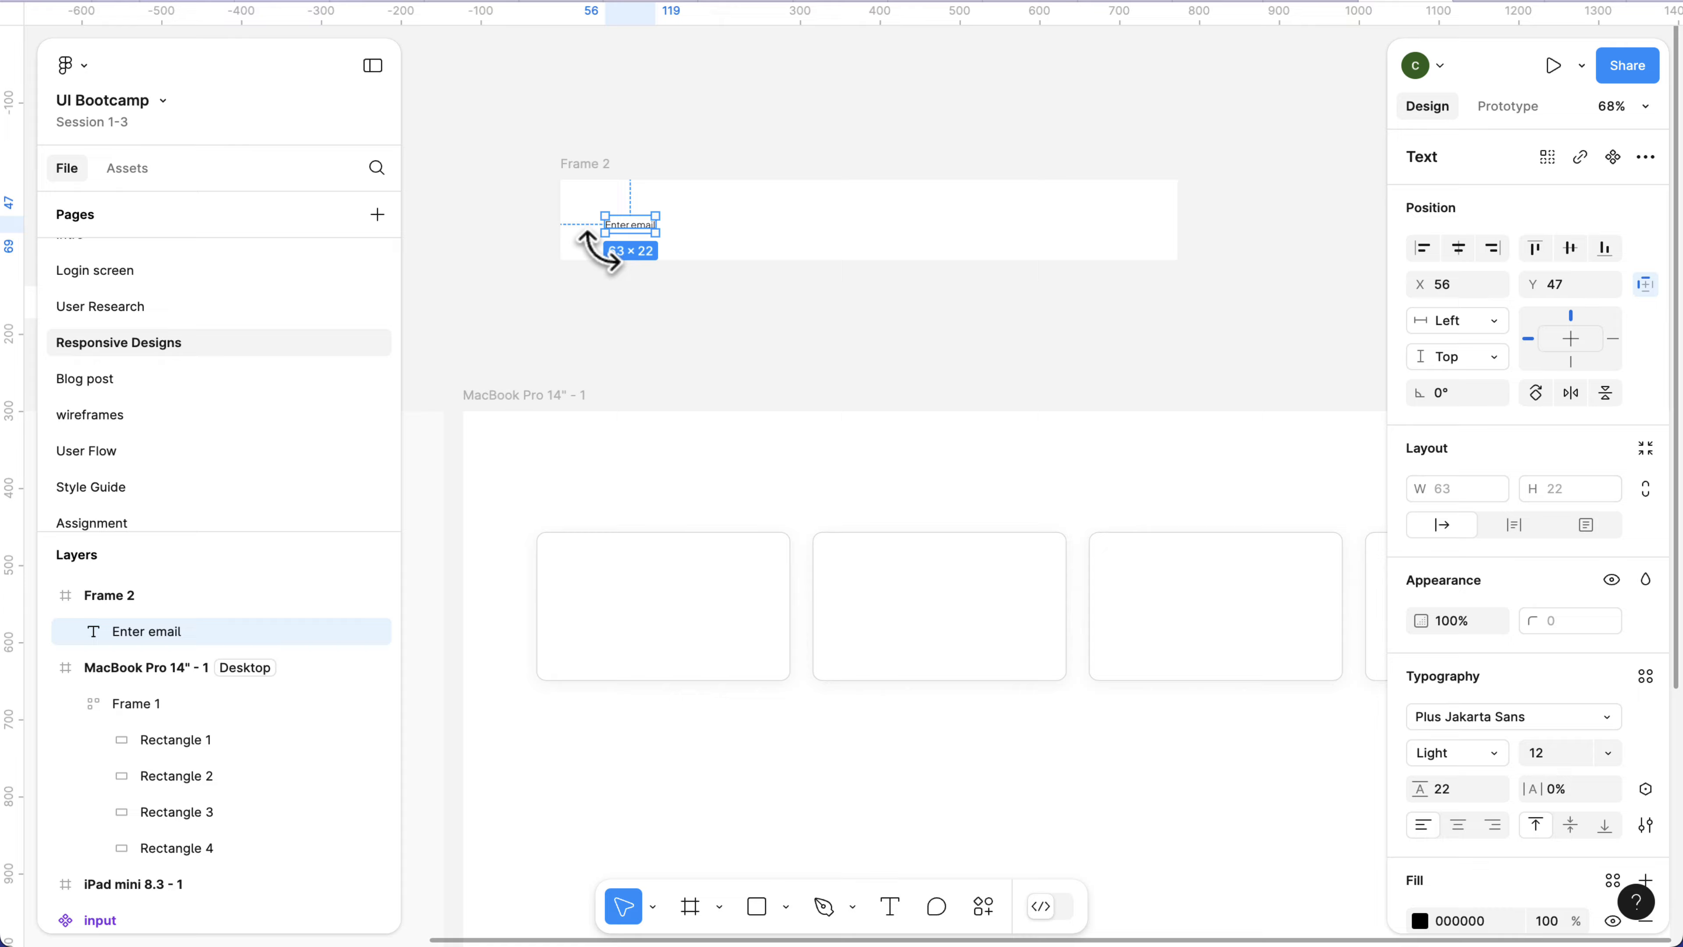
Set the height of Frame 2 to 48.
scroll(601, 263, up, 5)
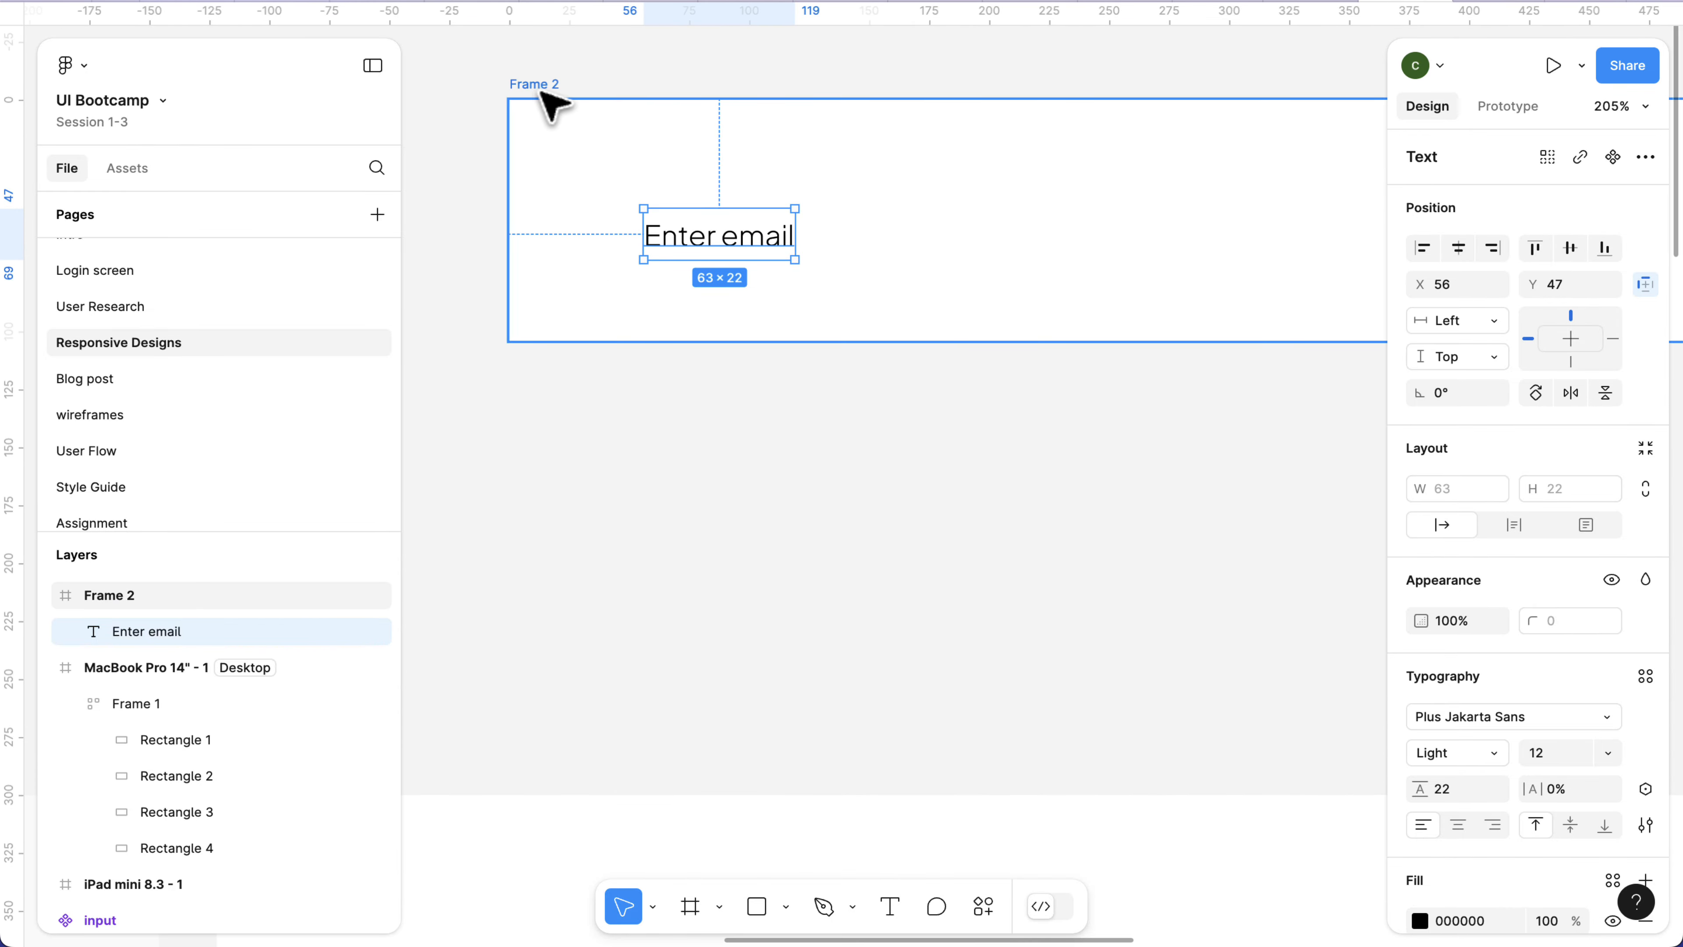
click(557, 100)
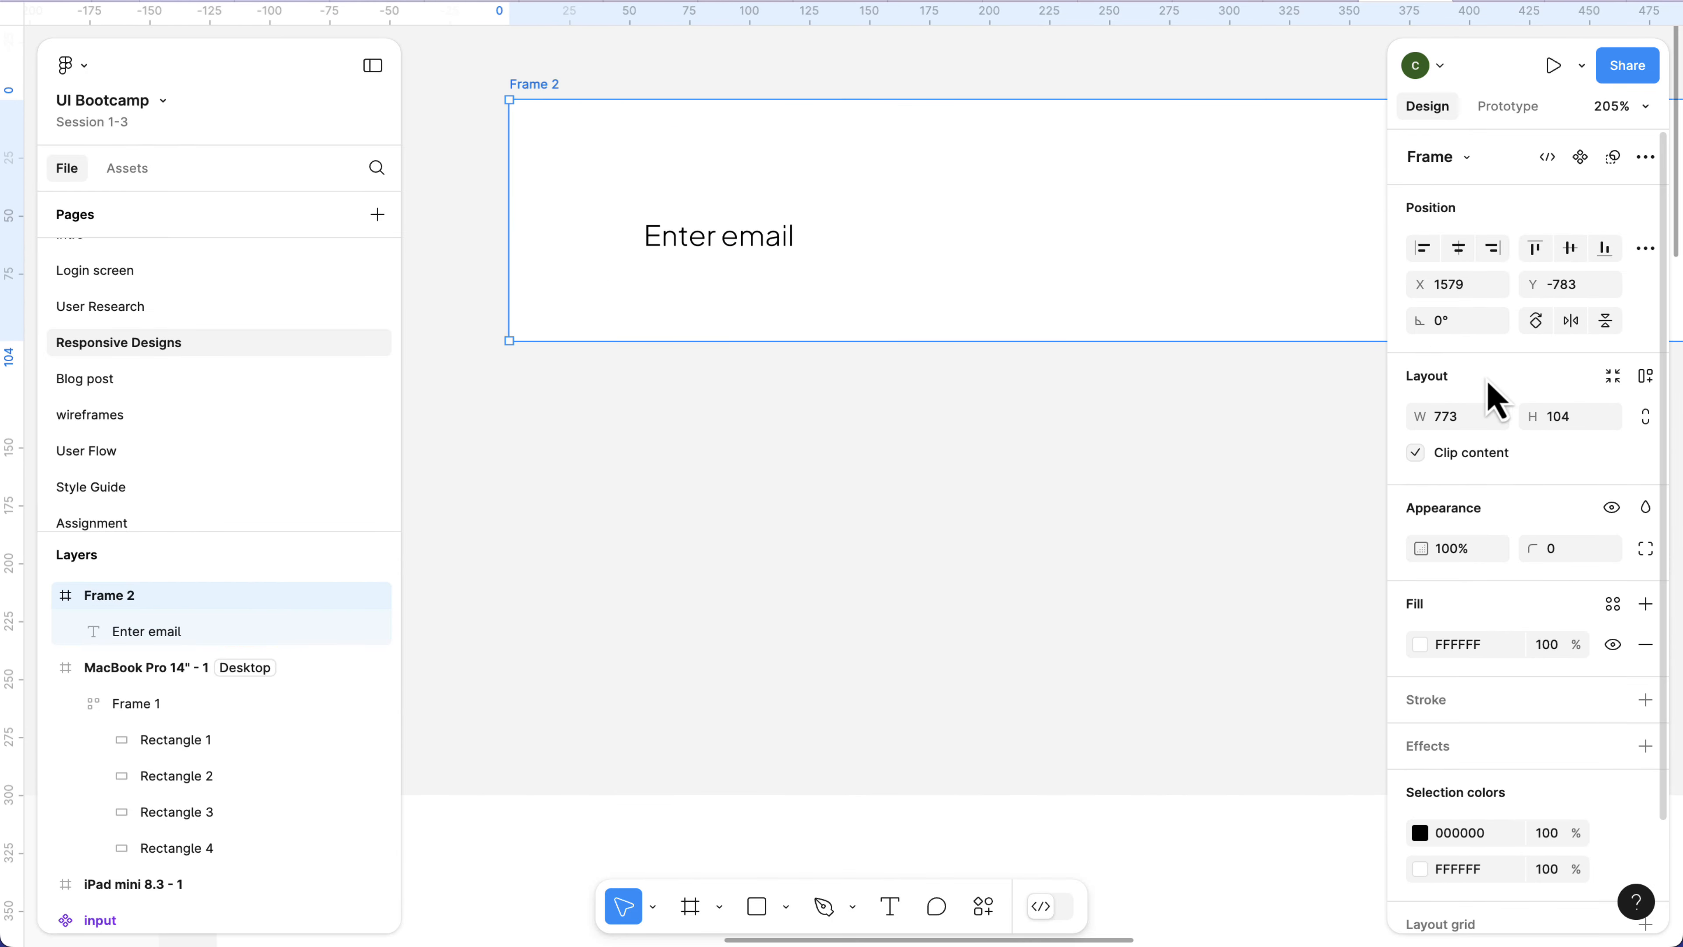
click(1574, 424)
text(48)
key(Return)
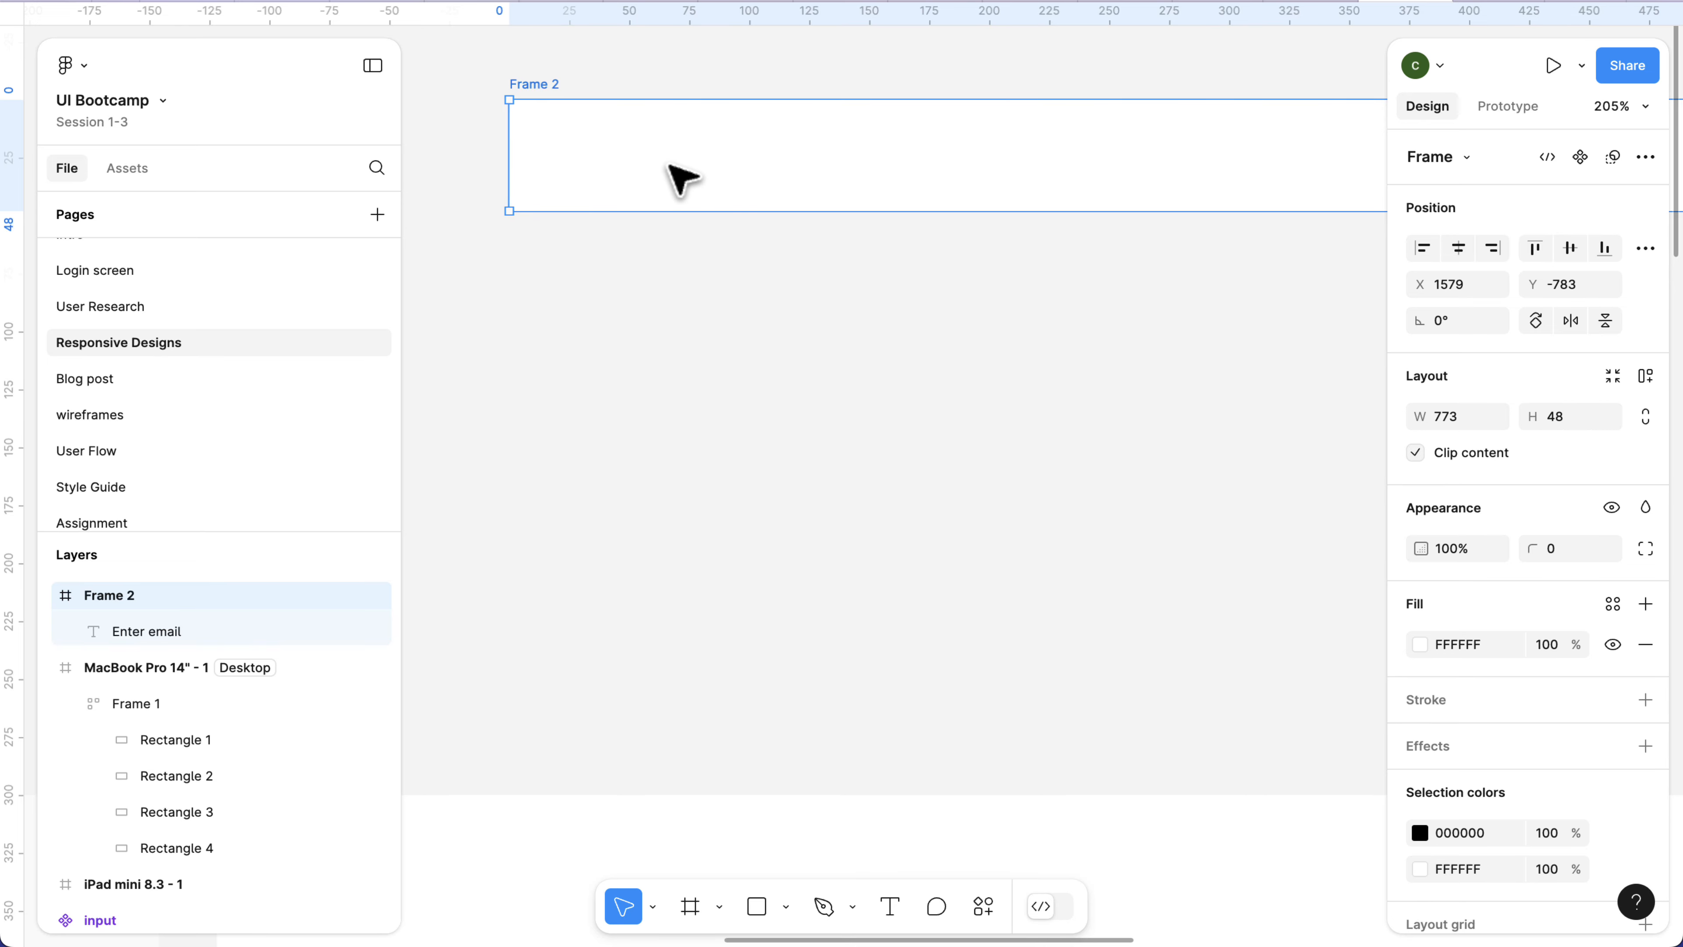
Centre the "Enter email" text vertically within Frame 2.
click(679, 179)
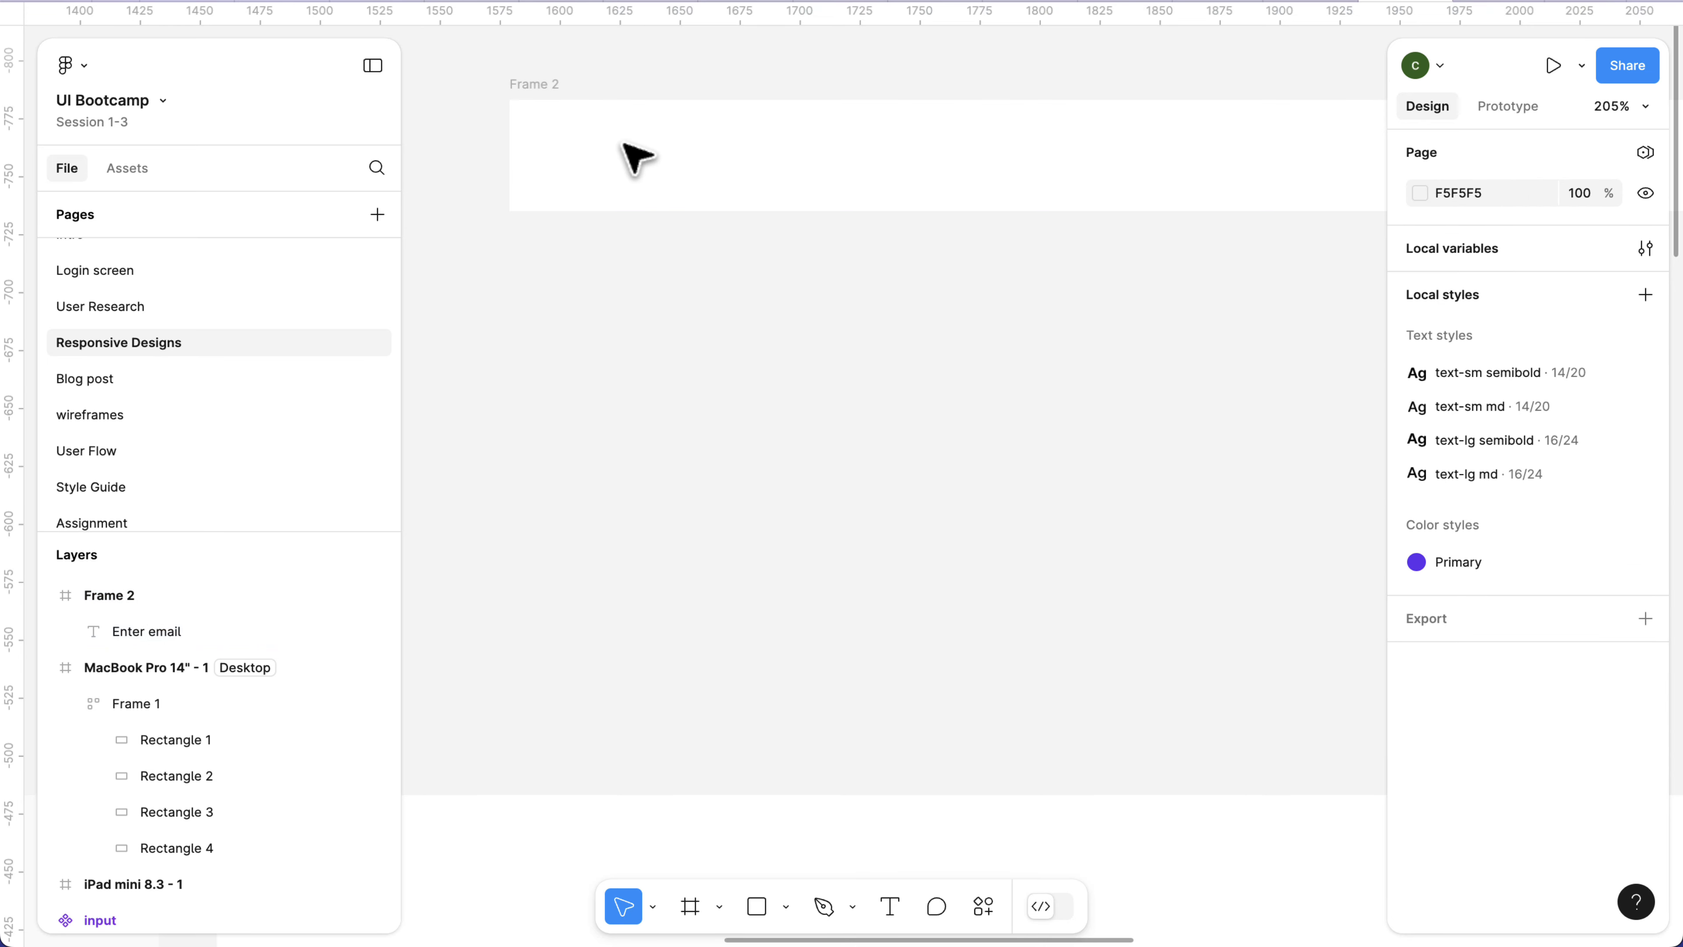
click(553, 86)
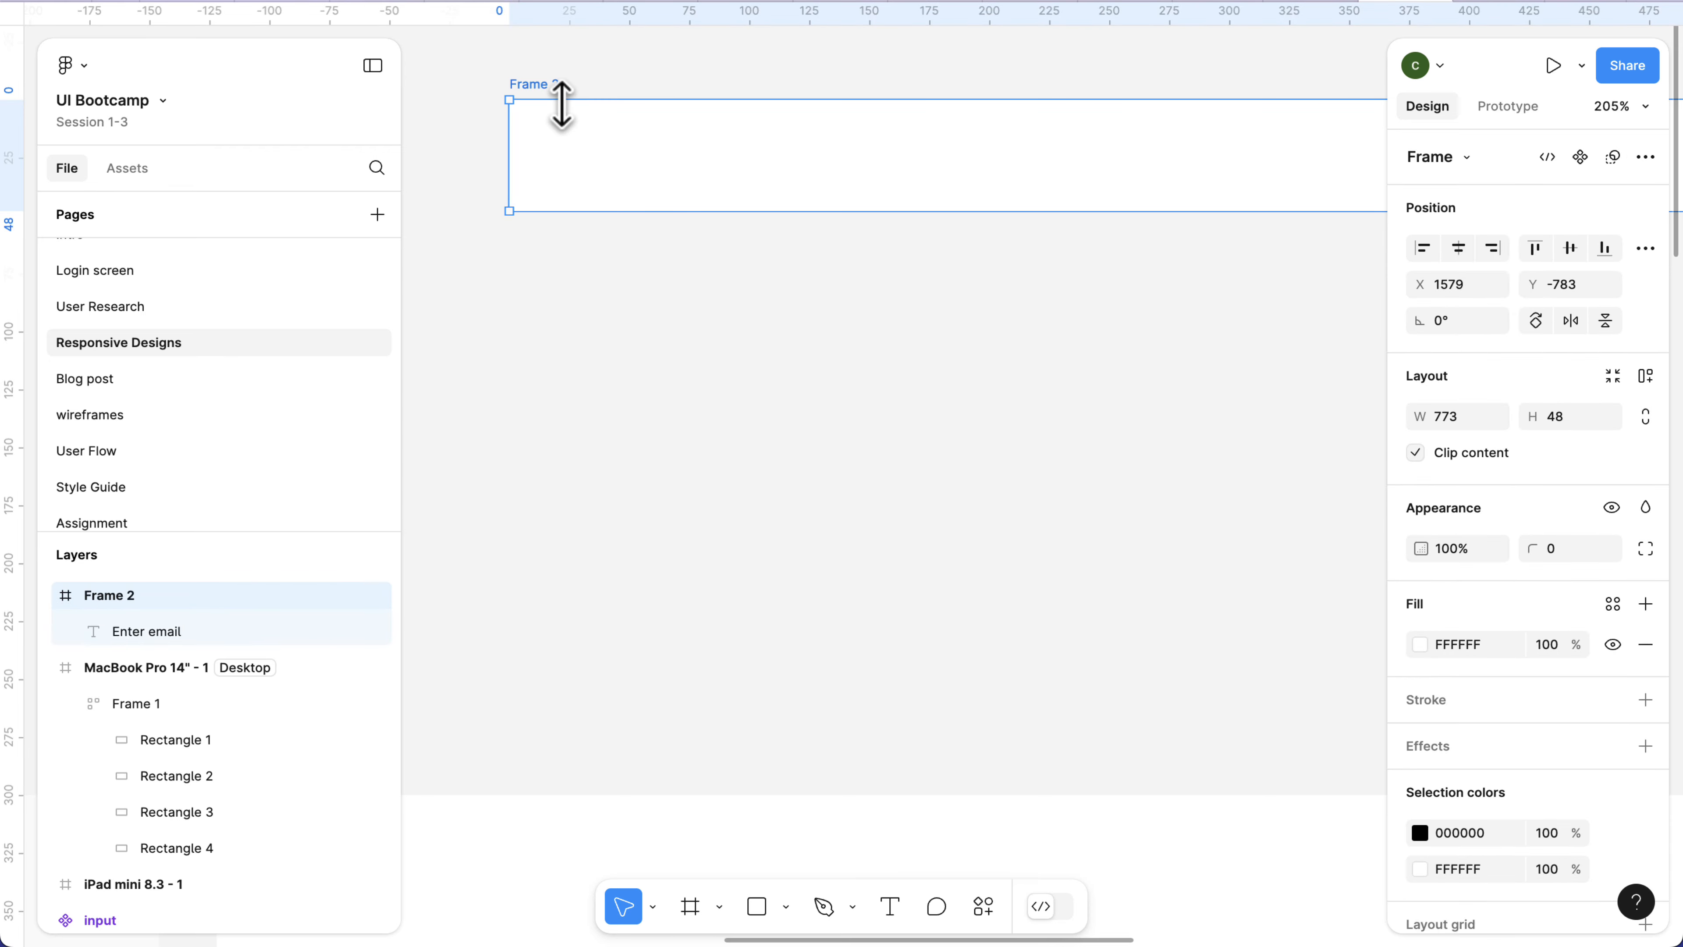
click(130, 635)
click(162, 632)
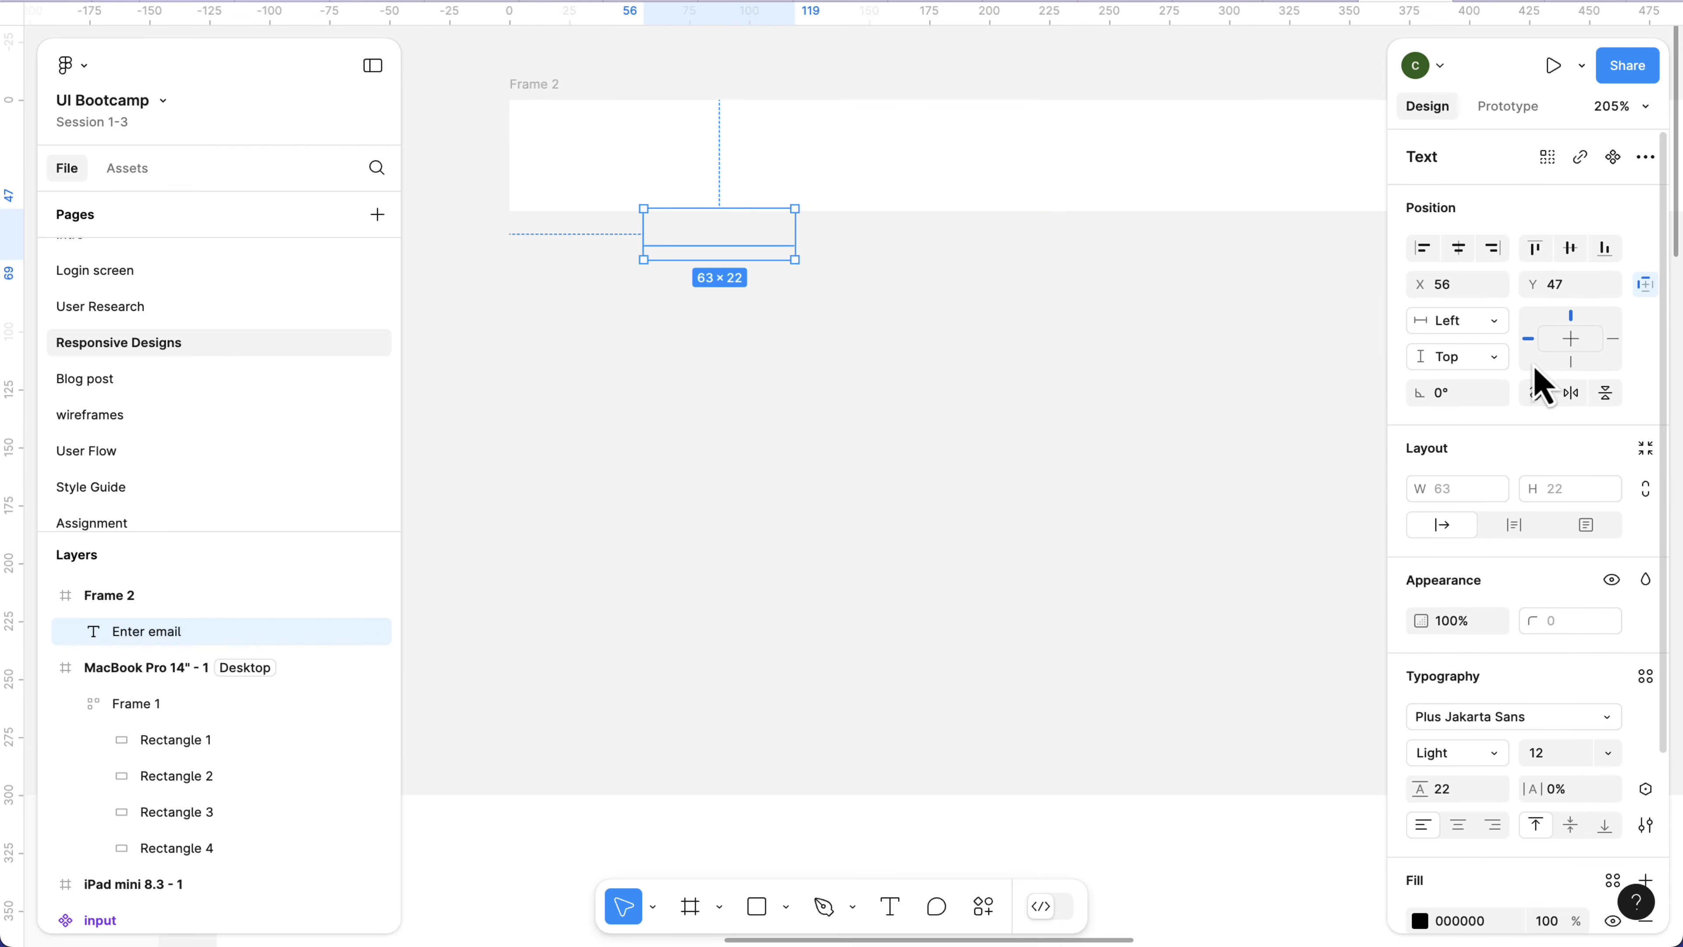
click(1575, 258)
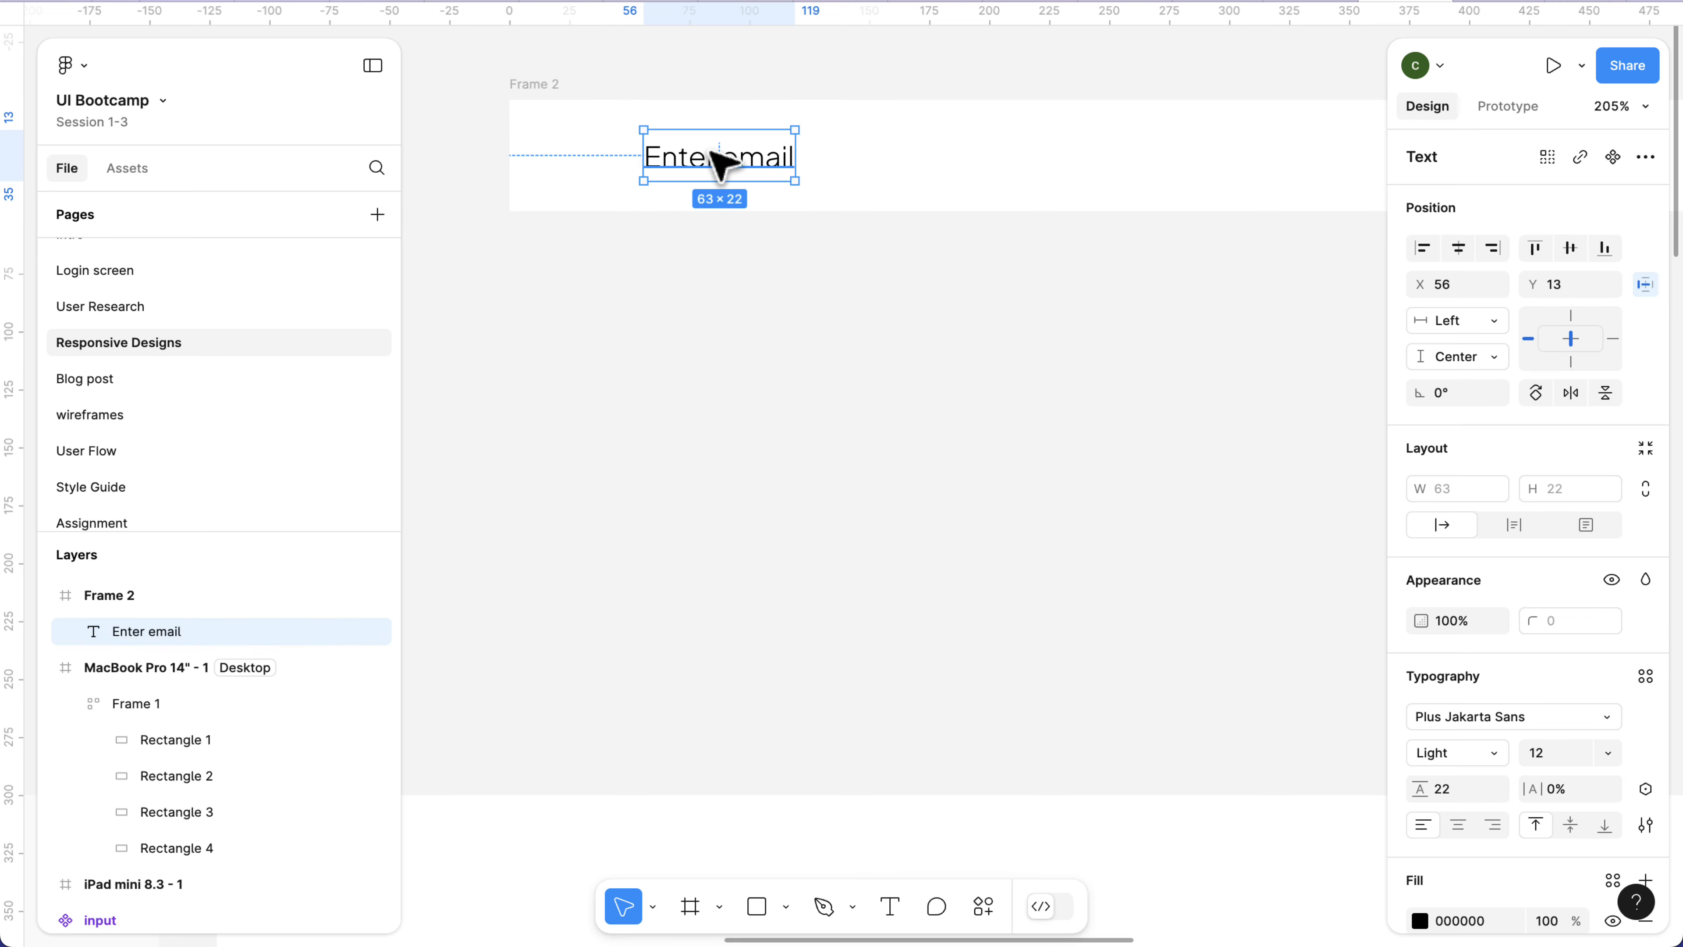
Move the "Enter email" text towards the left edge of Frame 2, to X 12.
drag(707, 151, 607, 171)
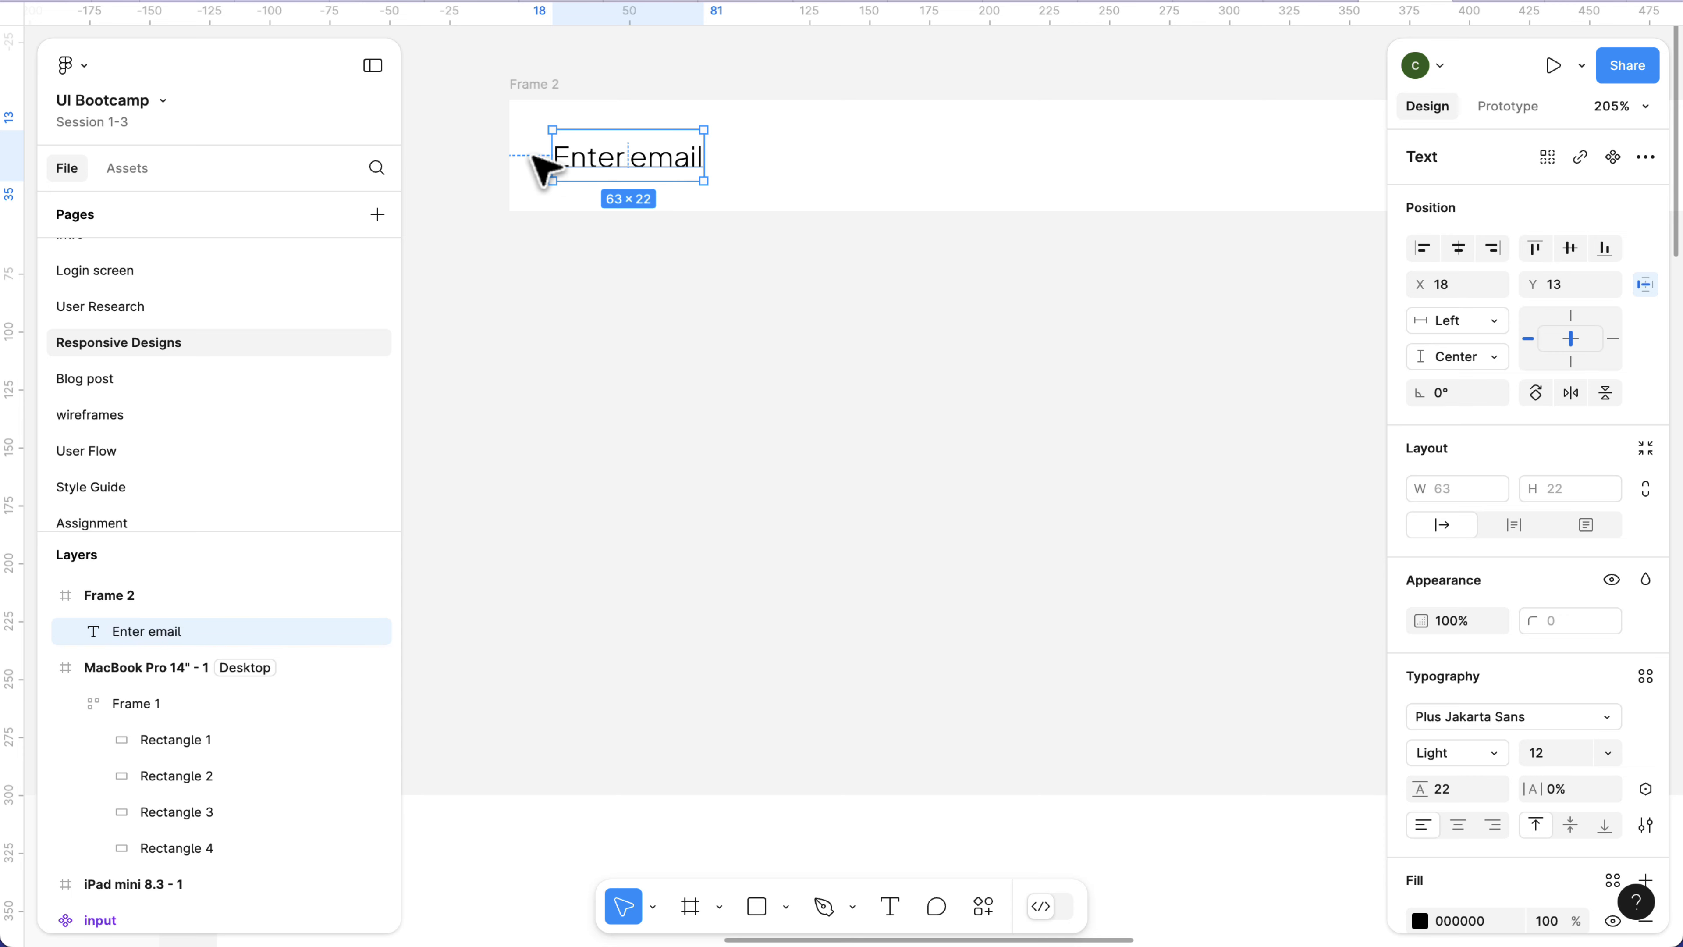
key(alt)
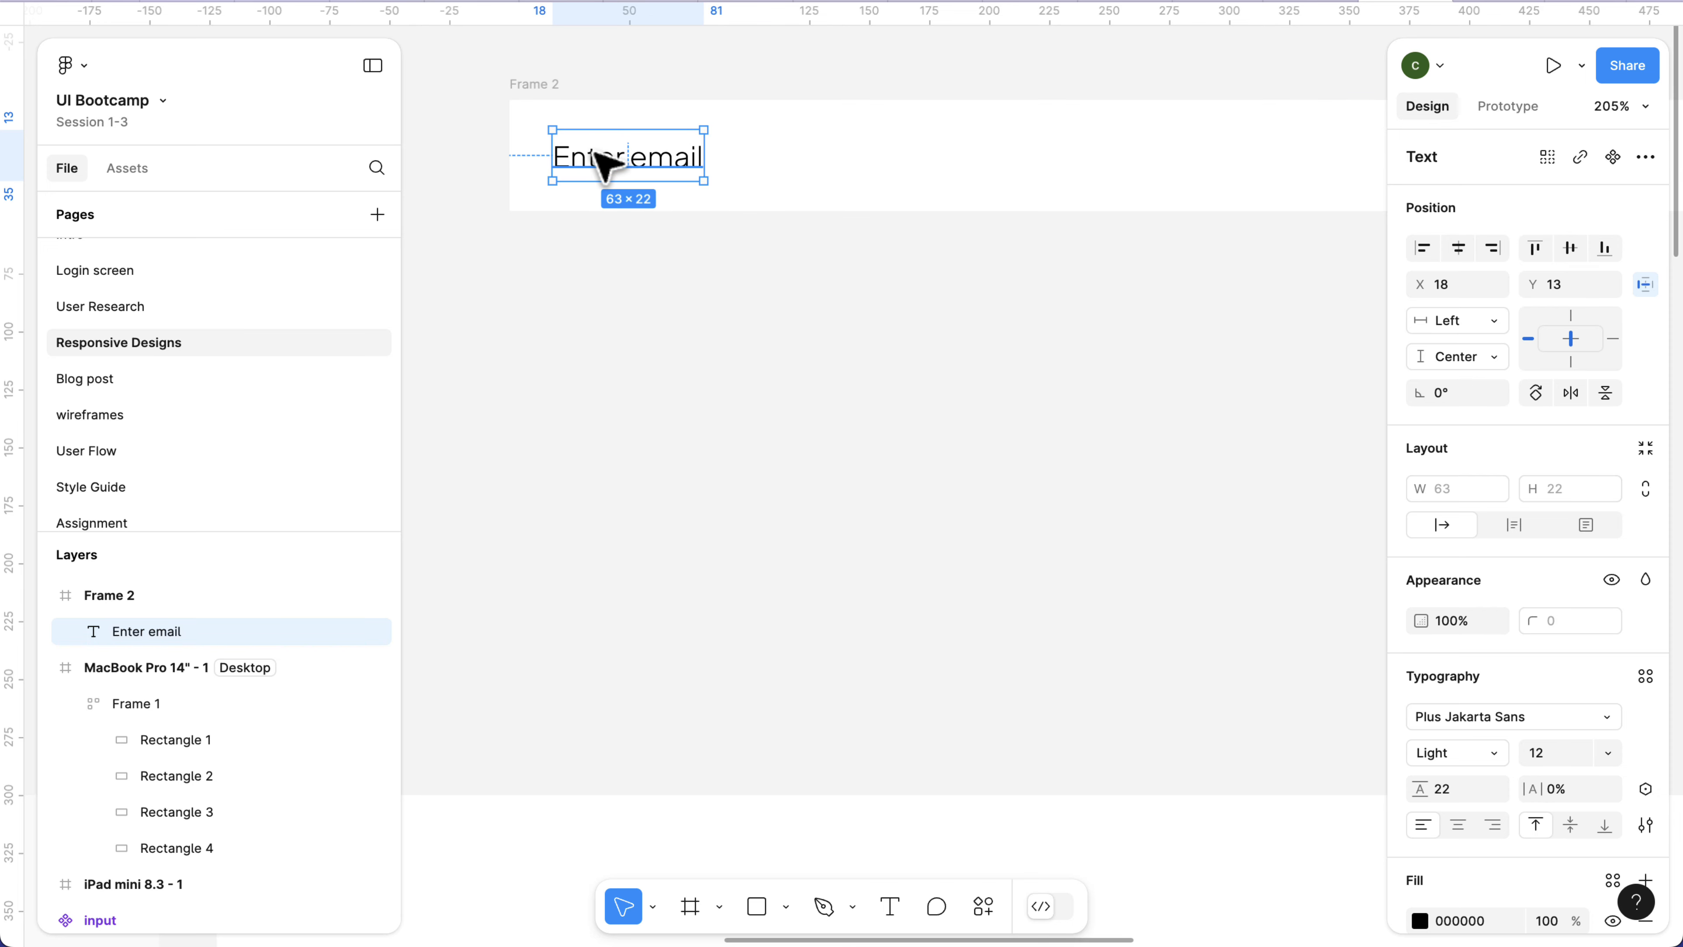
key(Left)
key(Left)
key(Left)
key(Left)
key(Left)
key(Left)
key(Left)
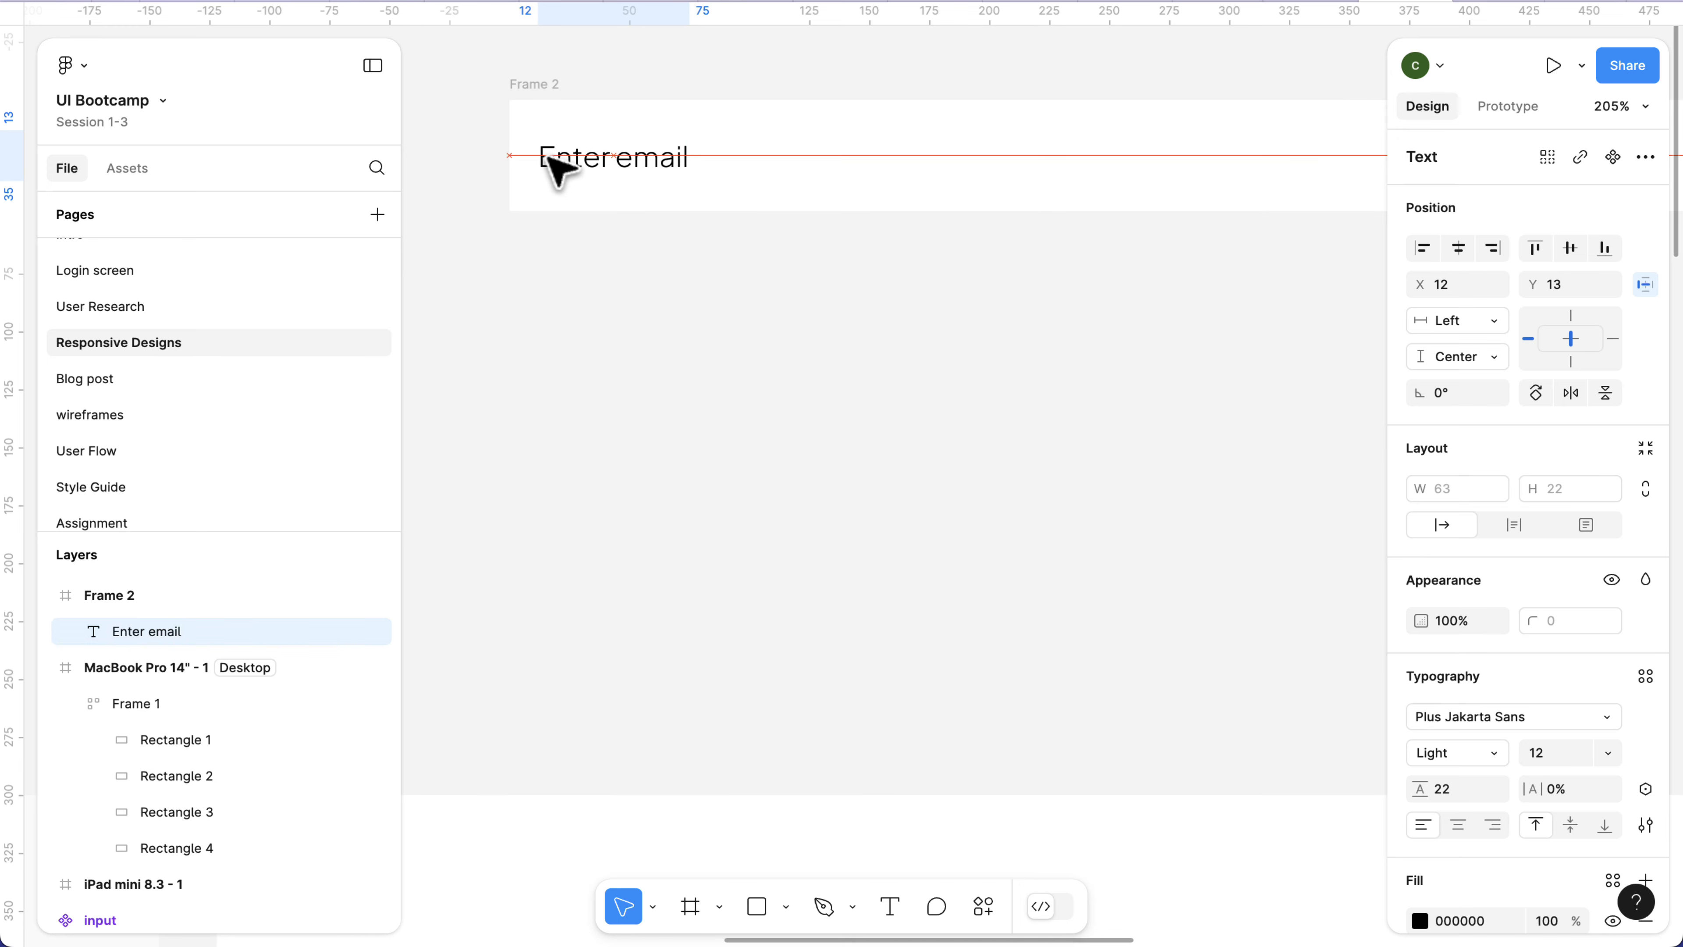
key(Right)
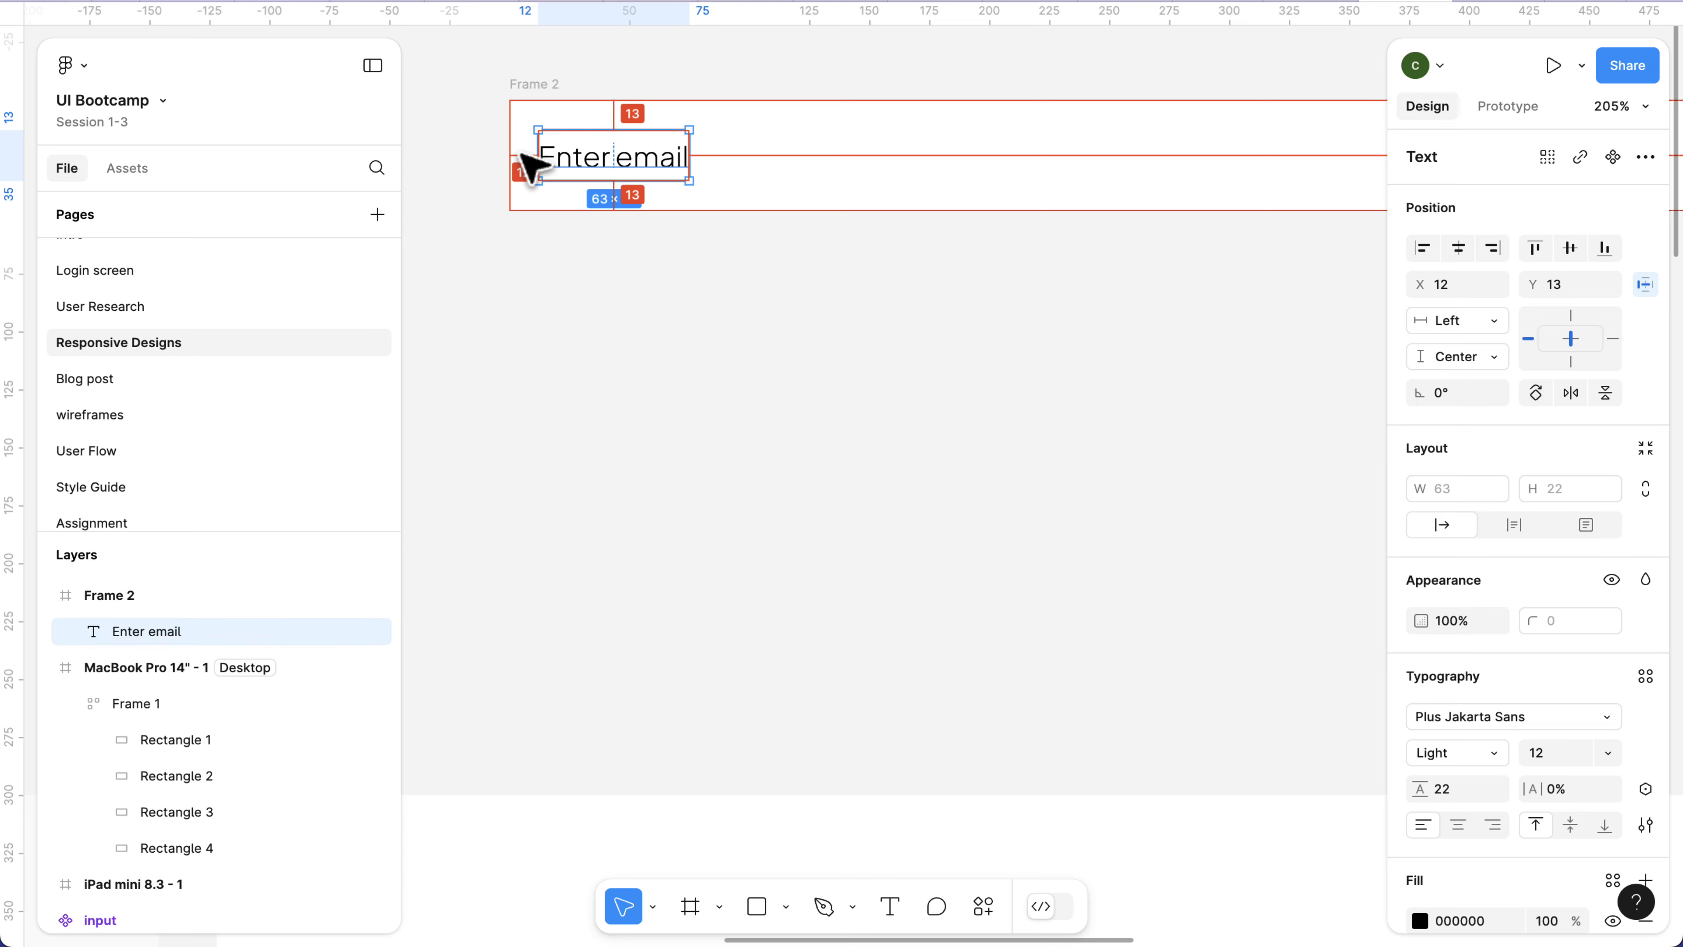
Resize Frame 2 from both sides to about 394 wide, with its left edge at about X 1513.
scroll(530, 166, down, 5)
click(540, 111)
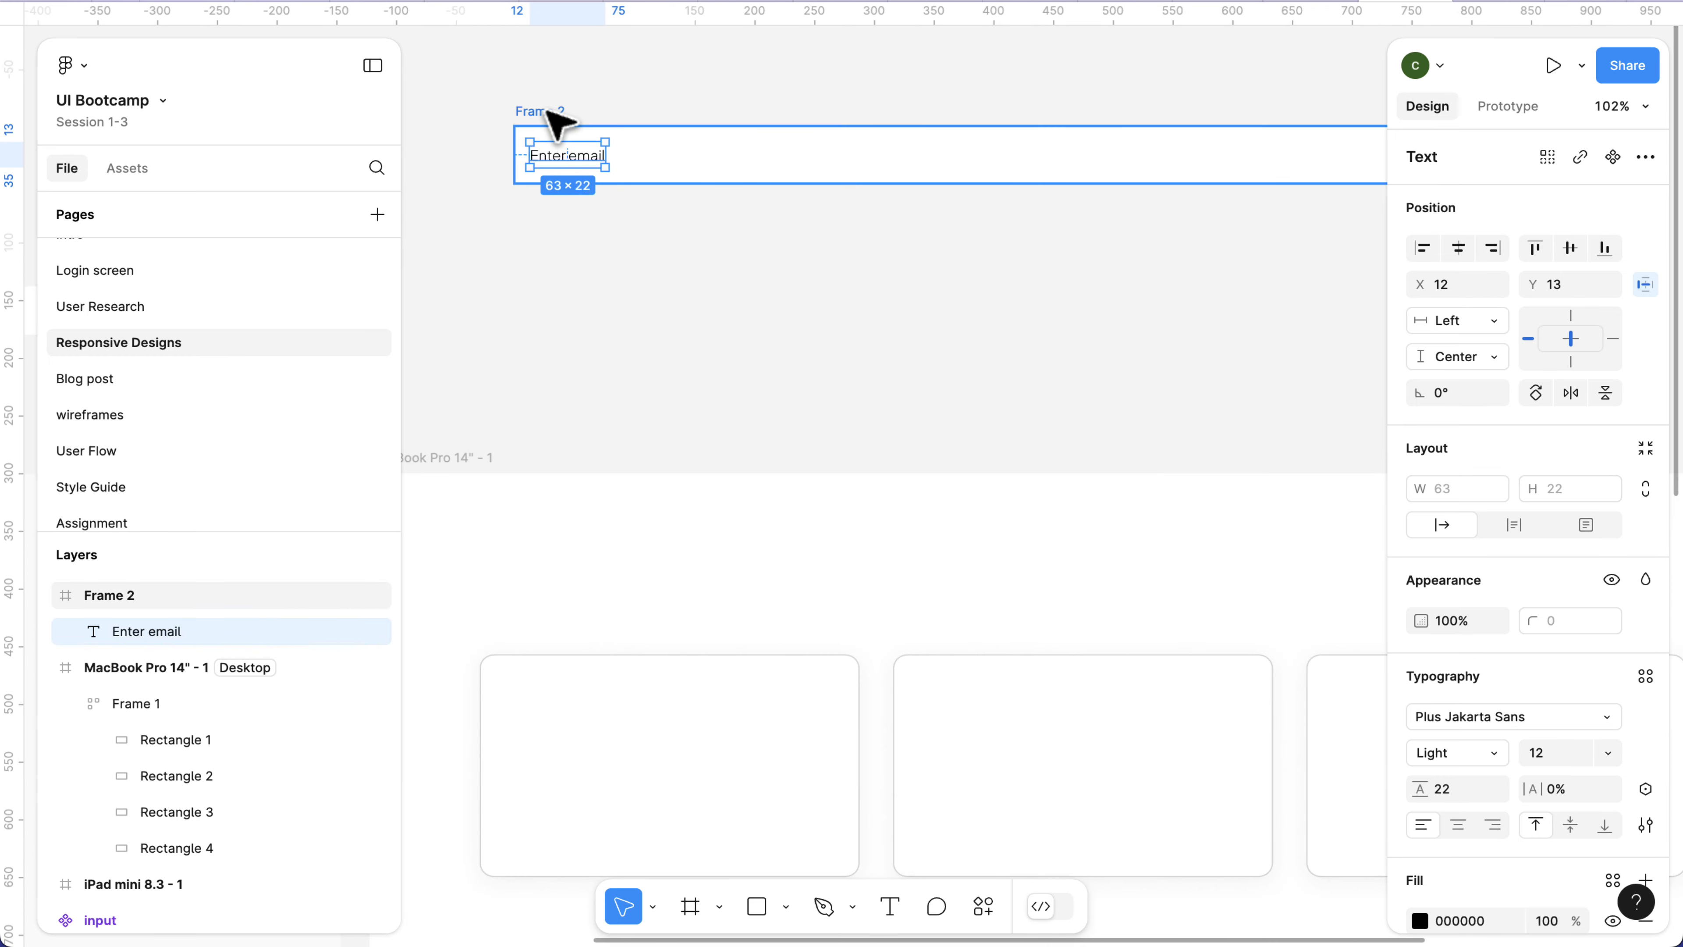
scroll(670, 166, down, 3)
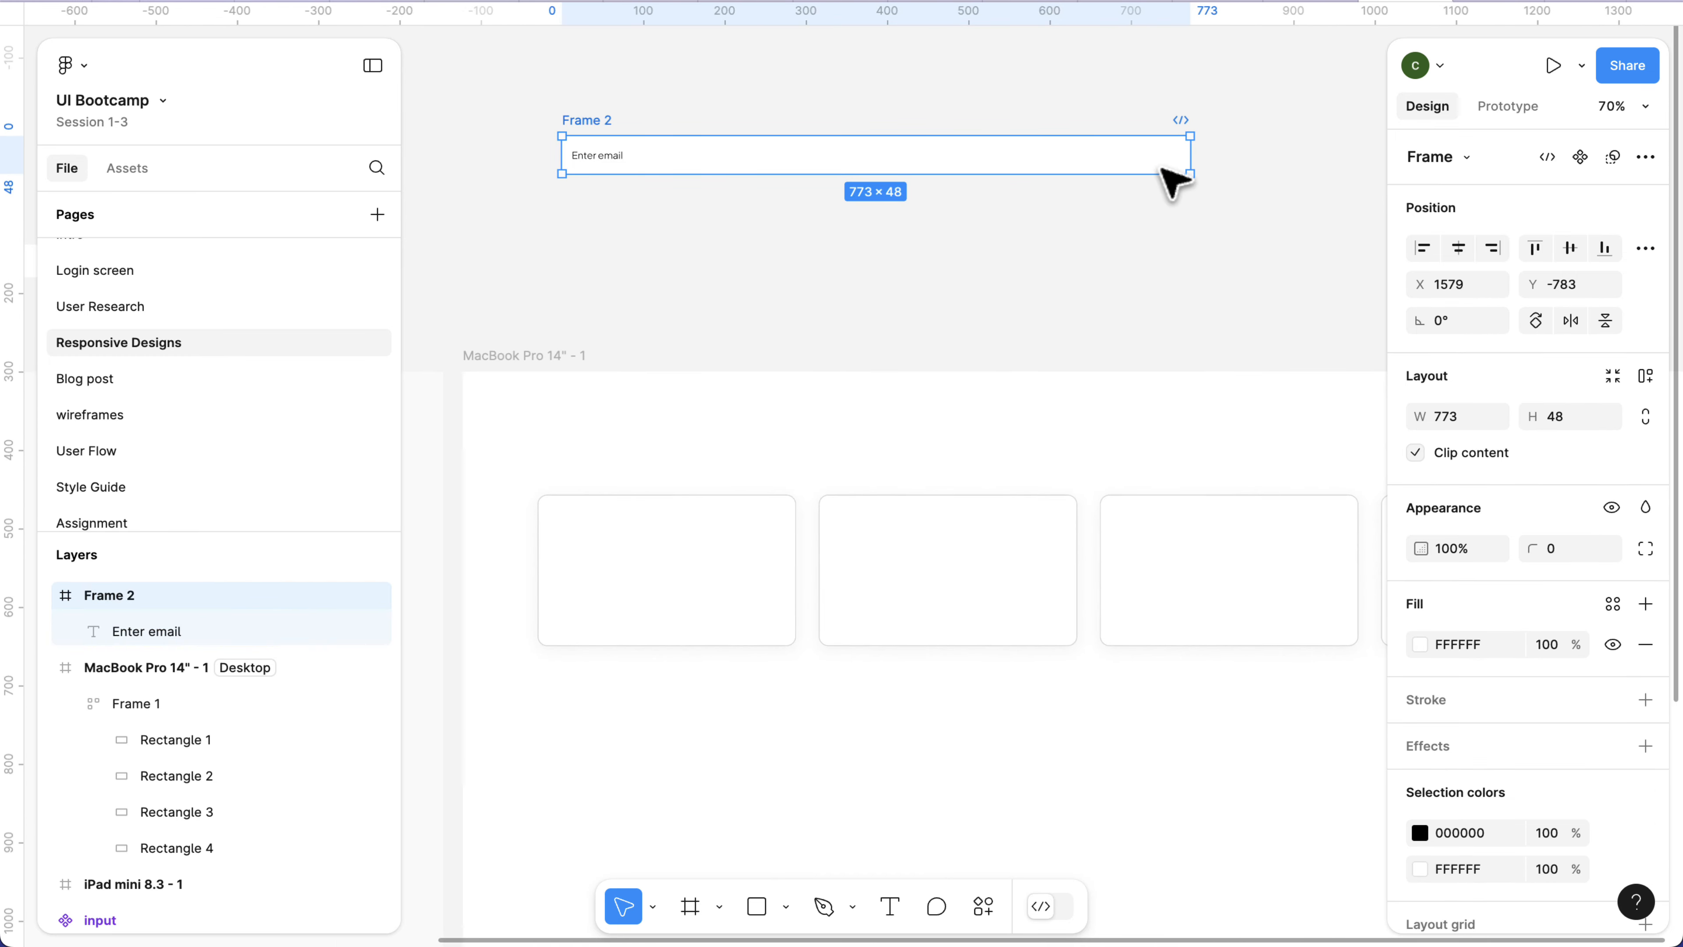
drag(1188, 158, 769, 162)
scroll(729, 159, up, 5)
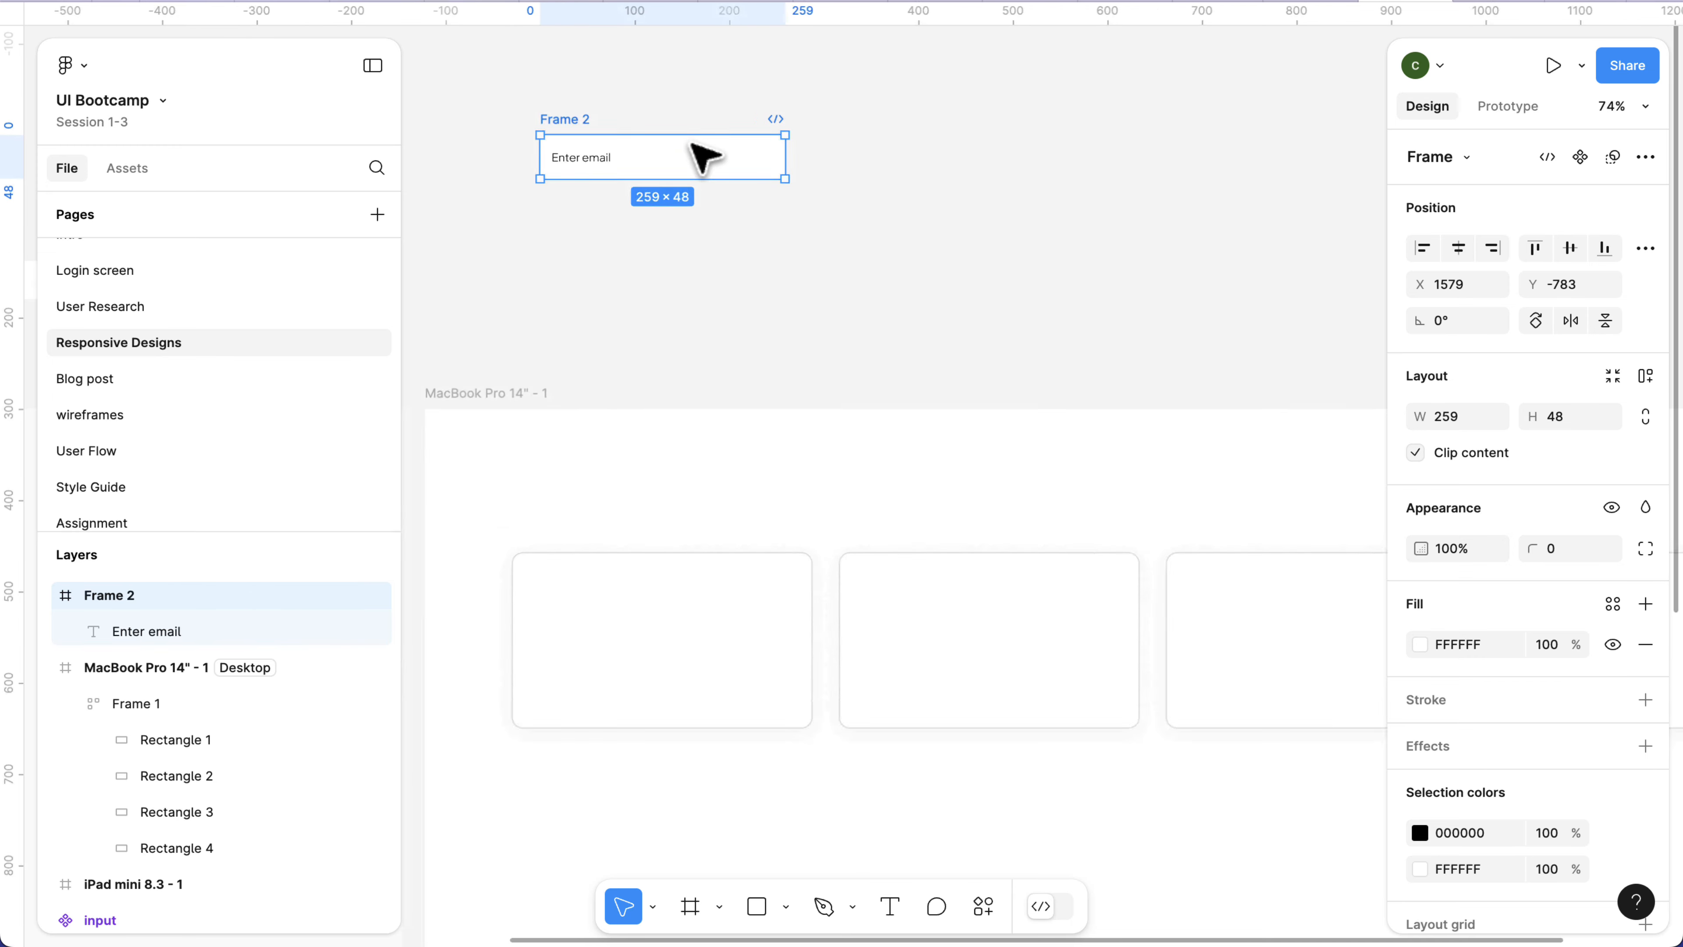
scroll(699, 157, left, 5)
scroll(699, 157, up, 2)
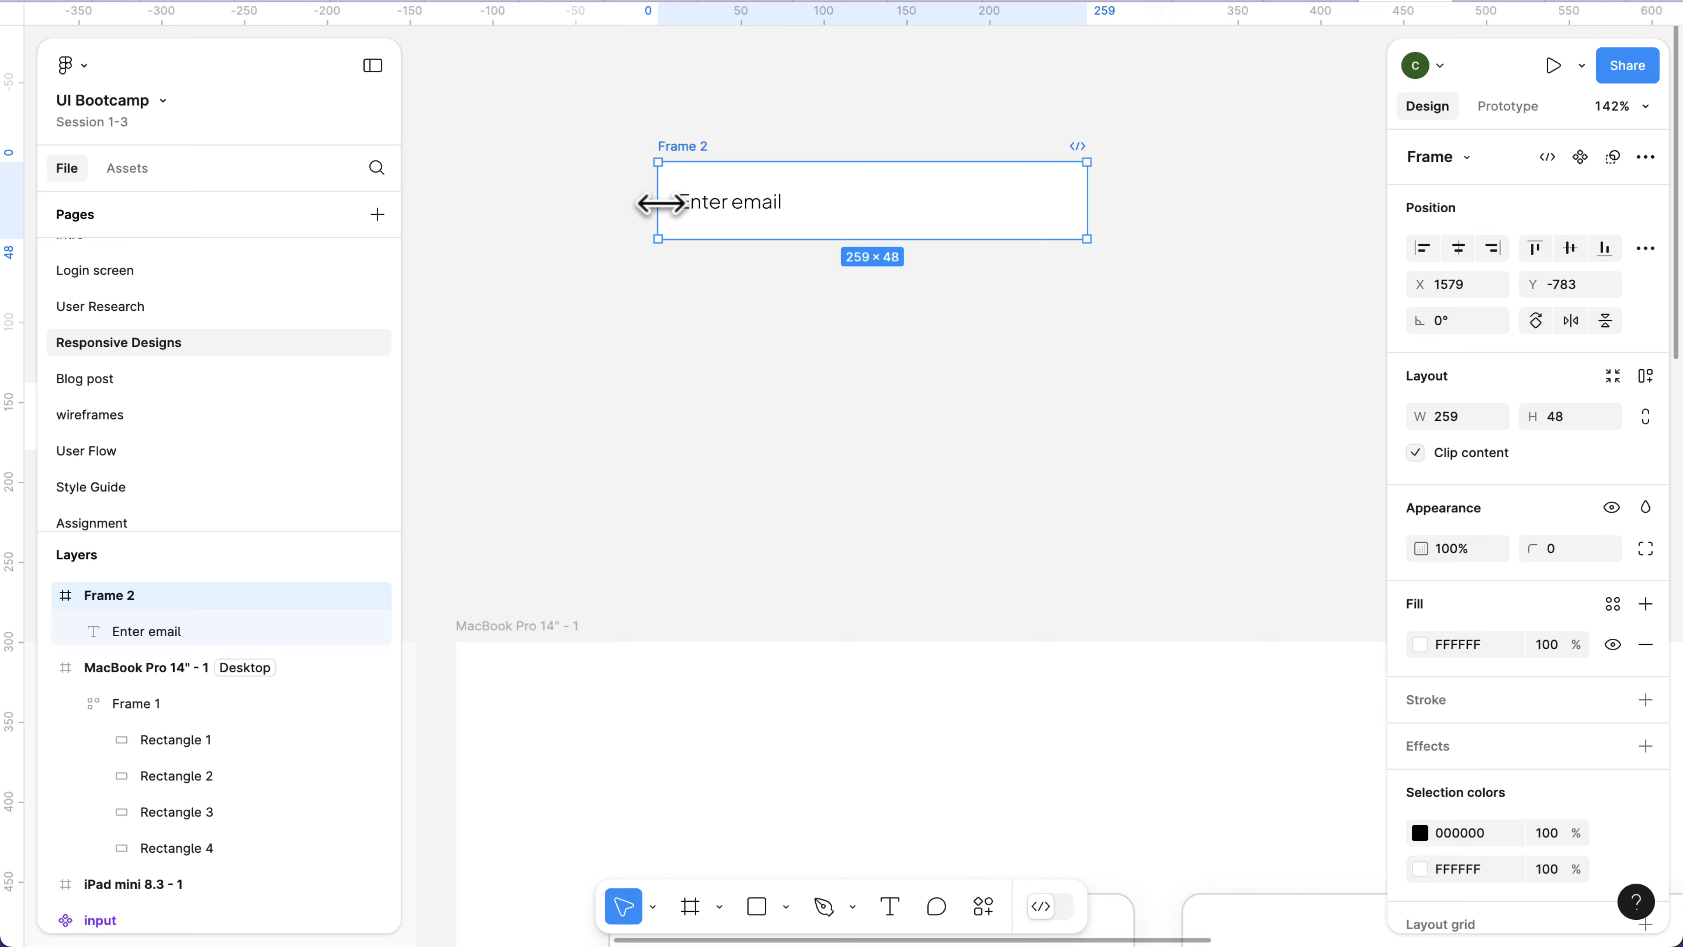
drag(610, 206, 549, 210)
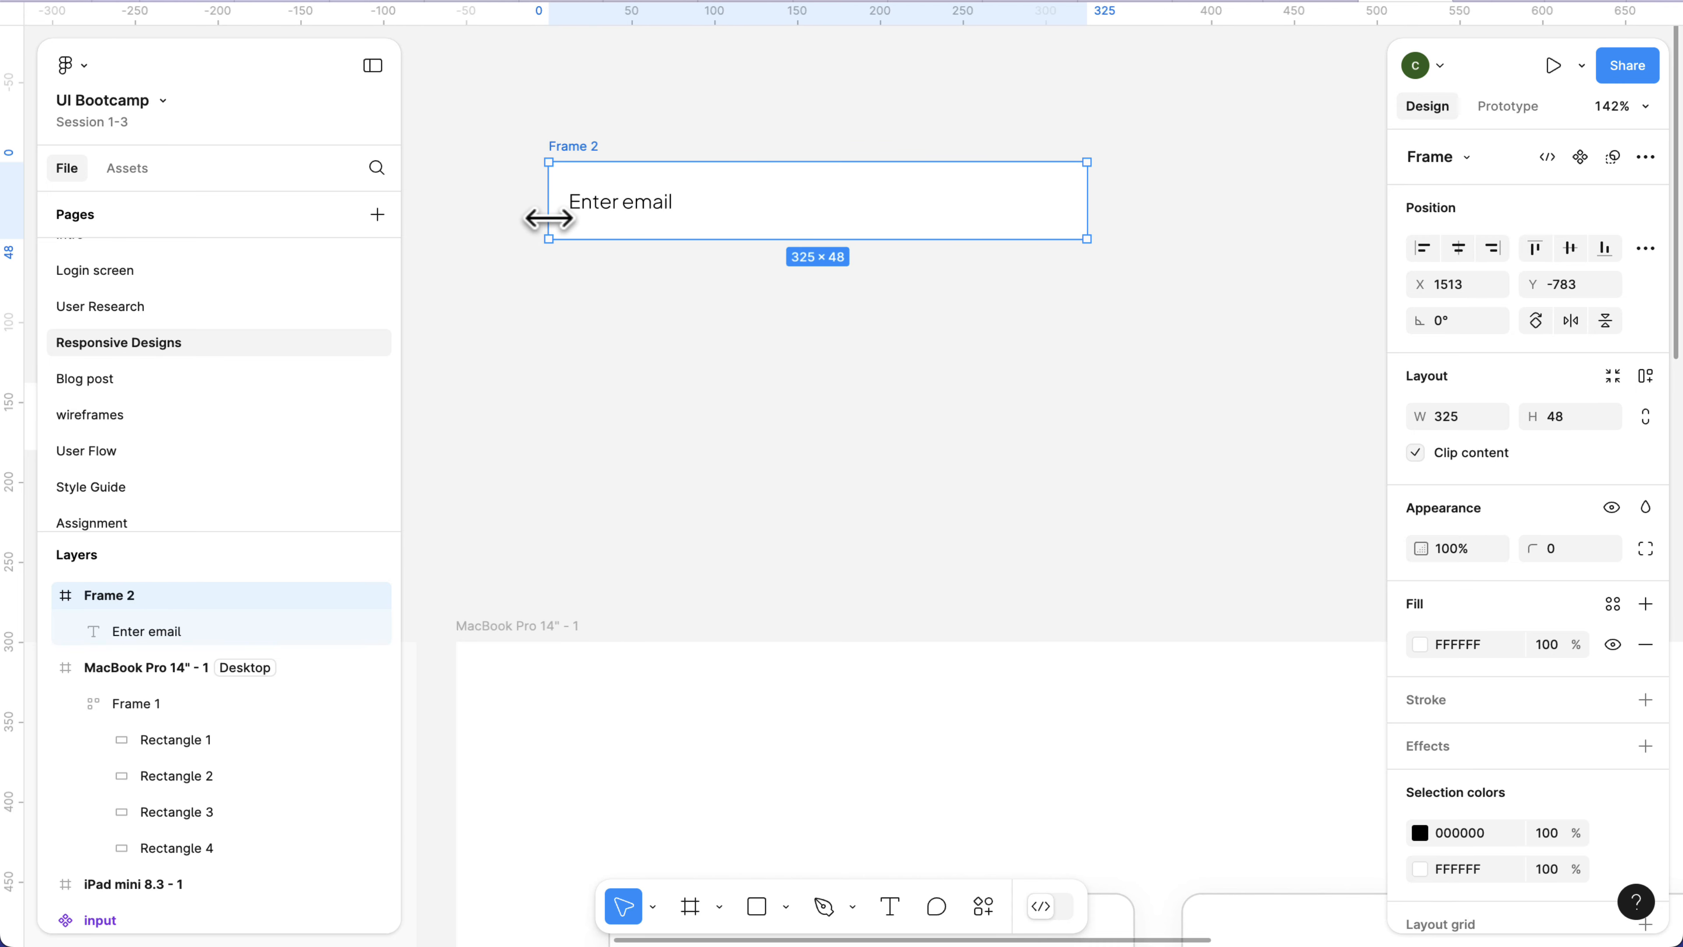
drag(1091, 207, 1201, 193)
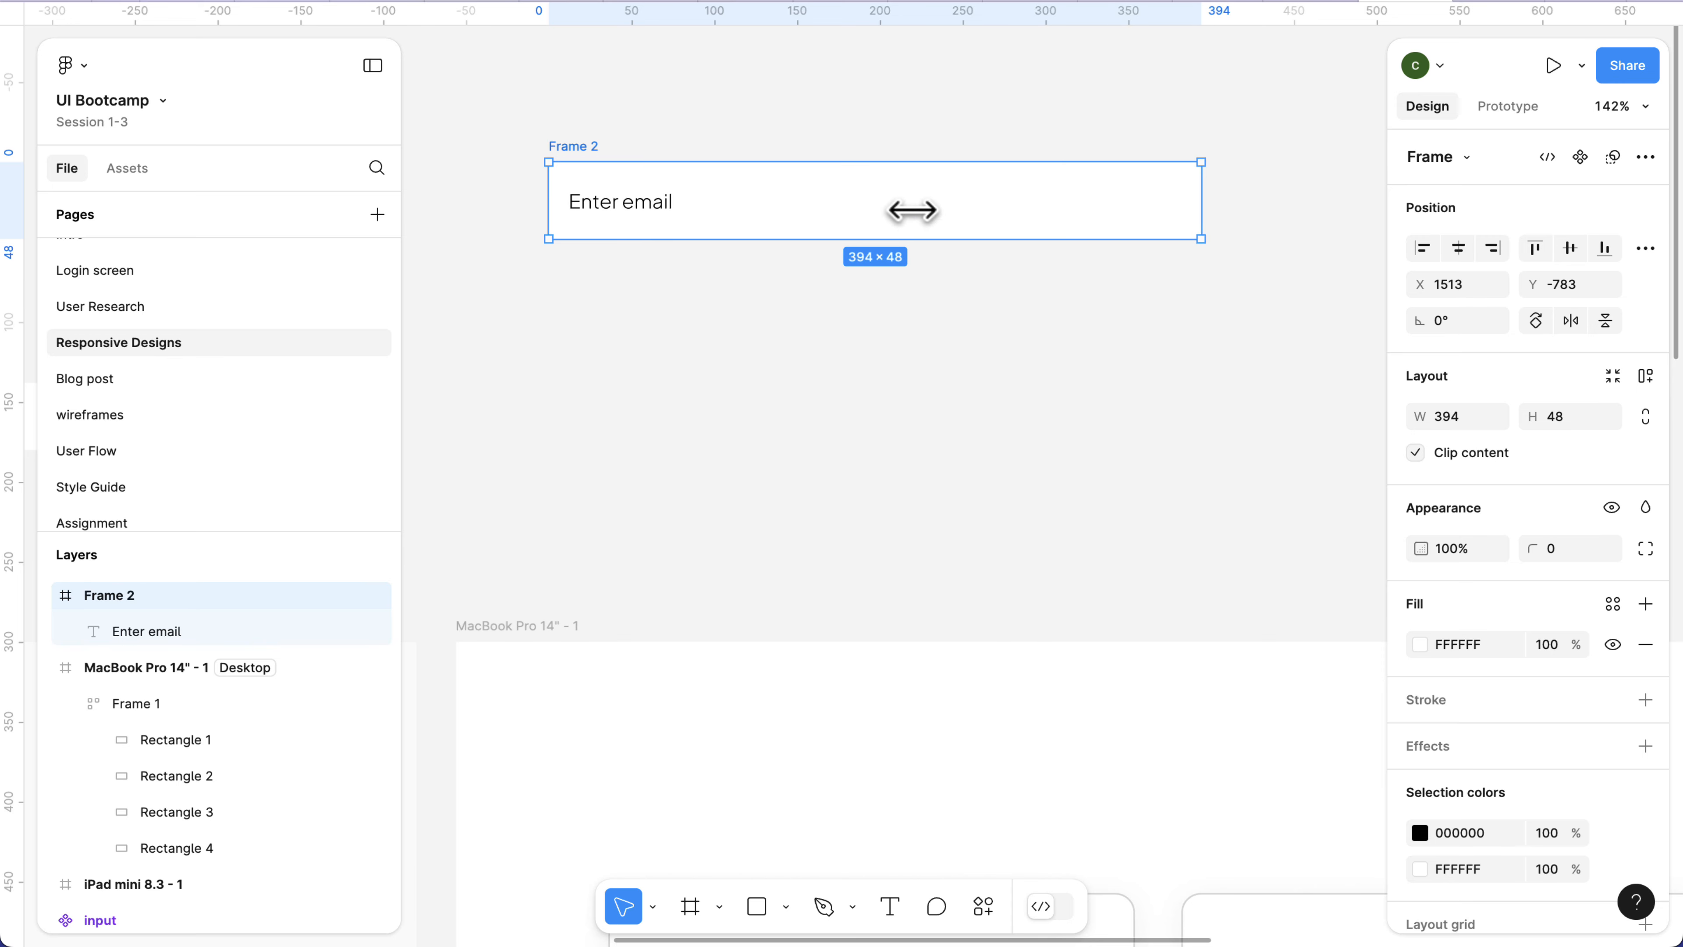
Test the text's centre constraint by stretching Frame 2 to about 127 high, and undo the resize.
click(664, 211)
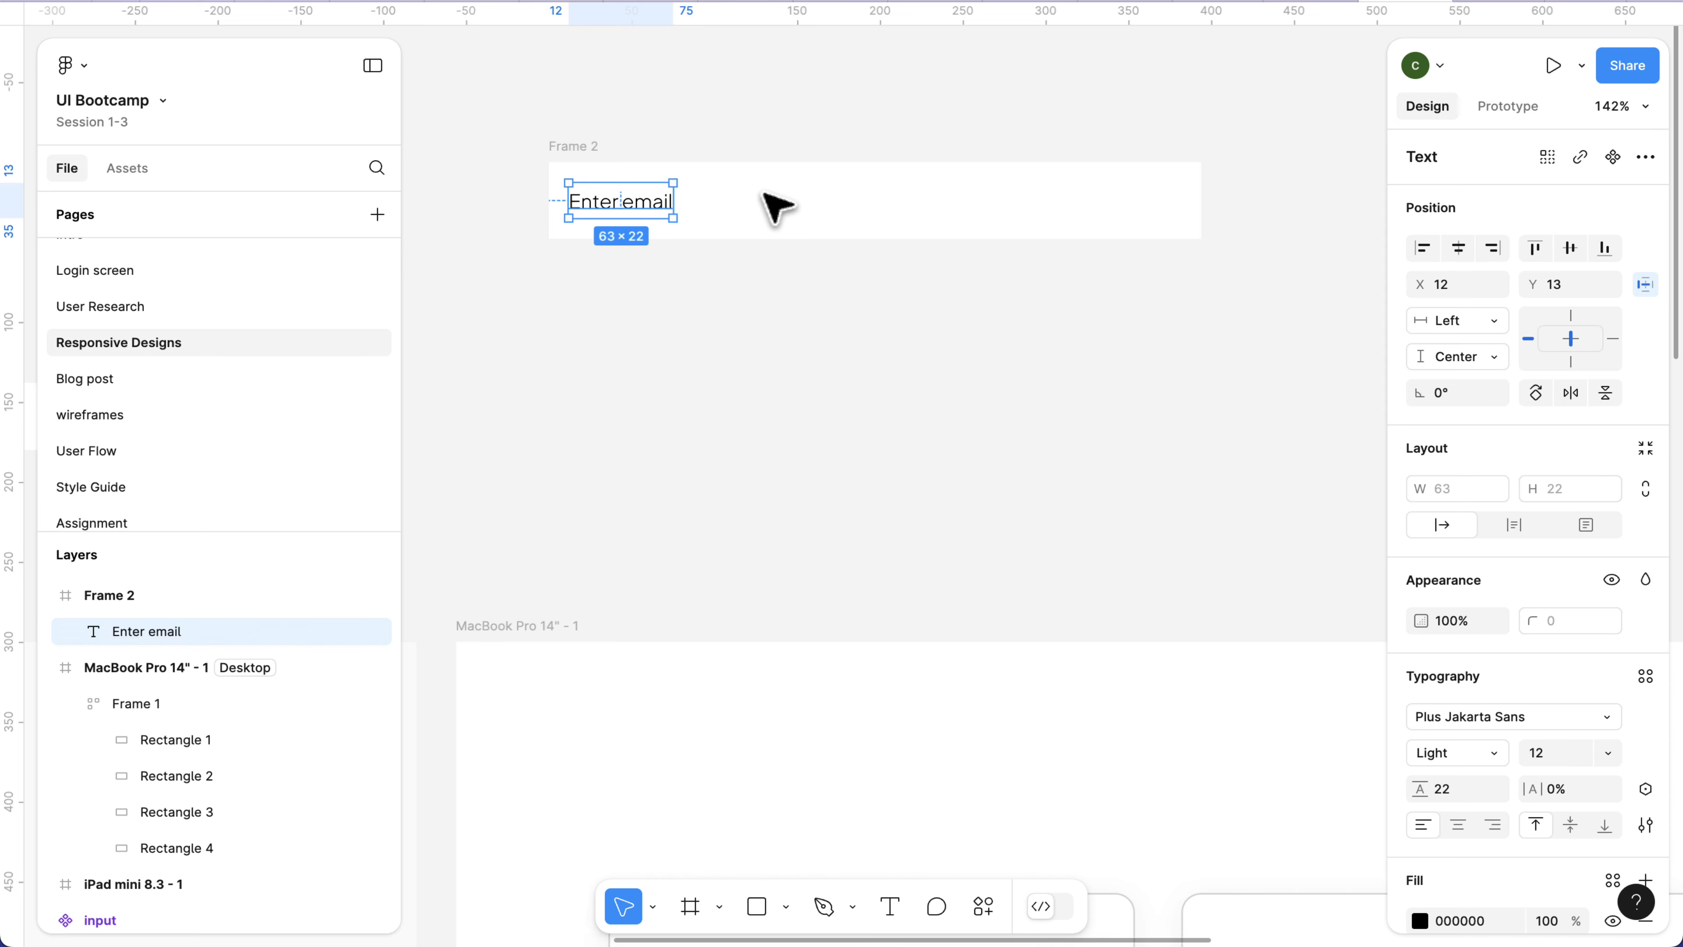
click(575, 154)
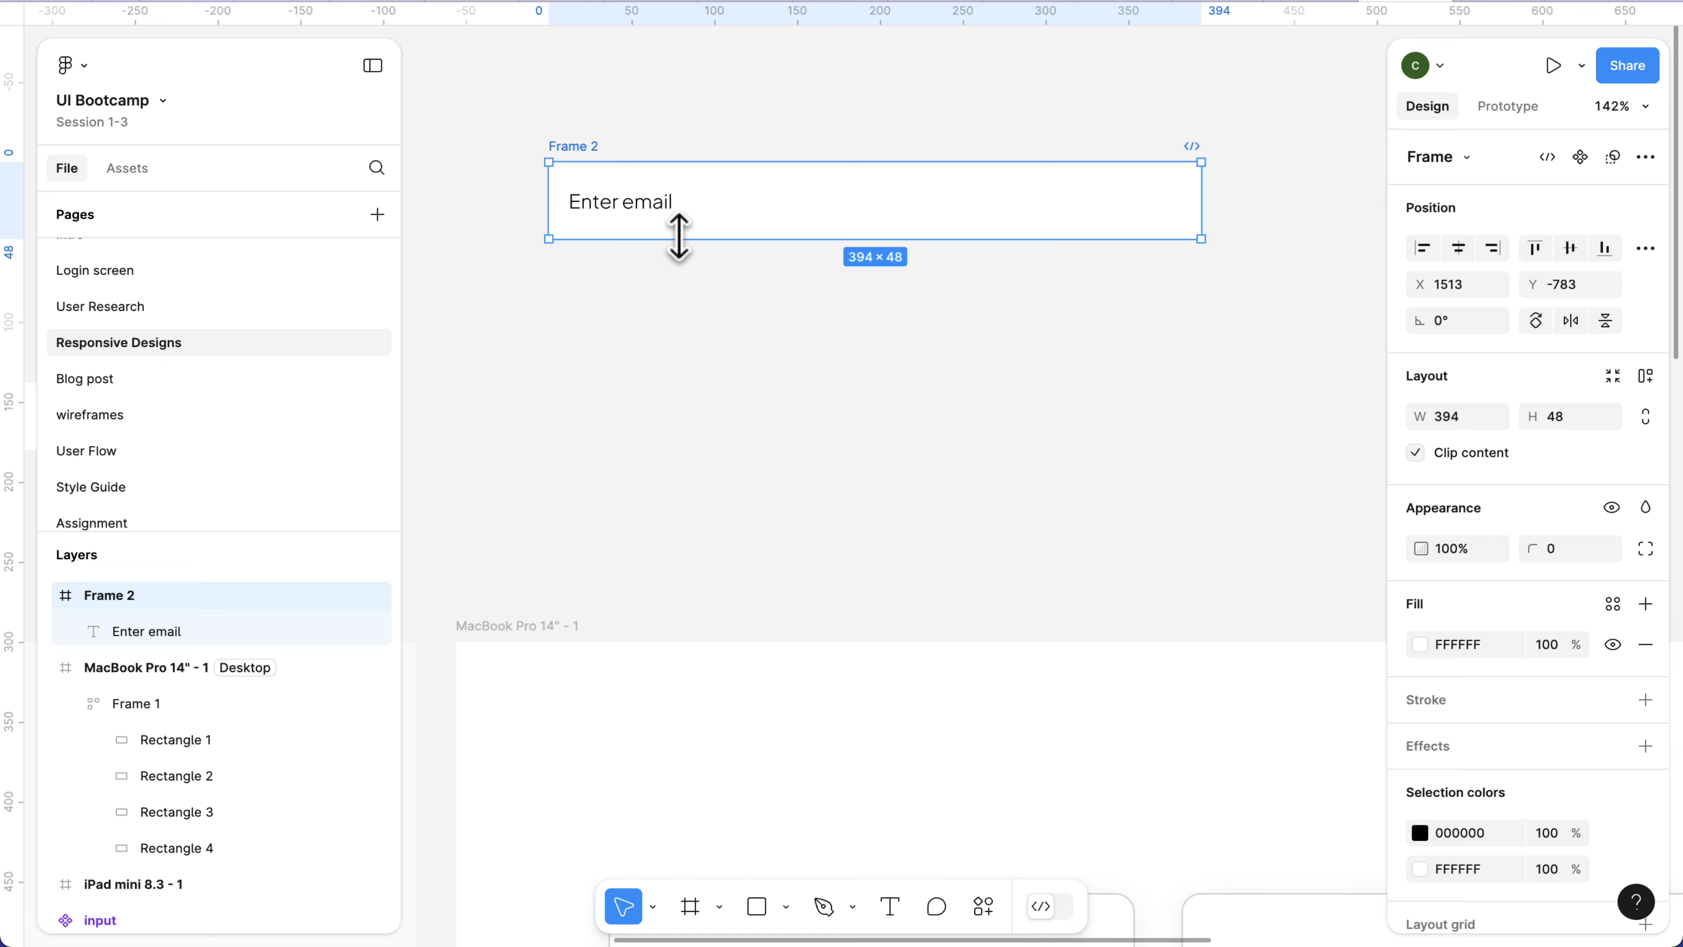
drag(678, 241, 707, 365)
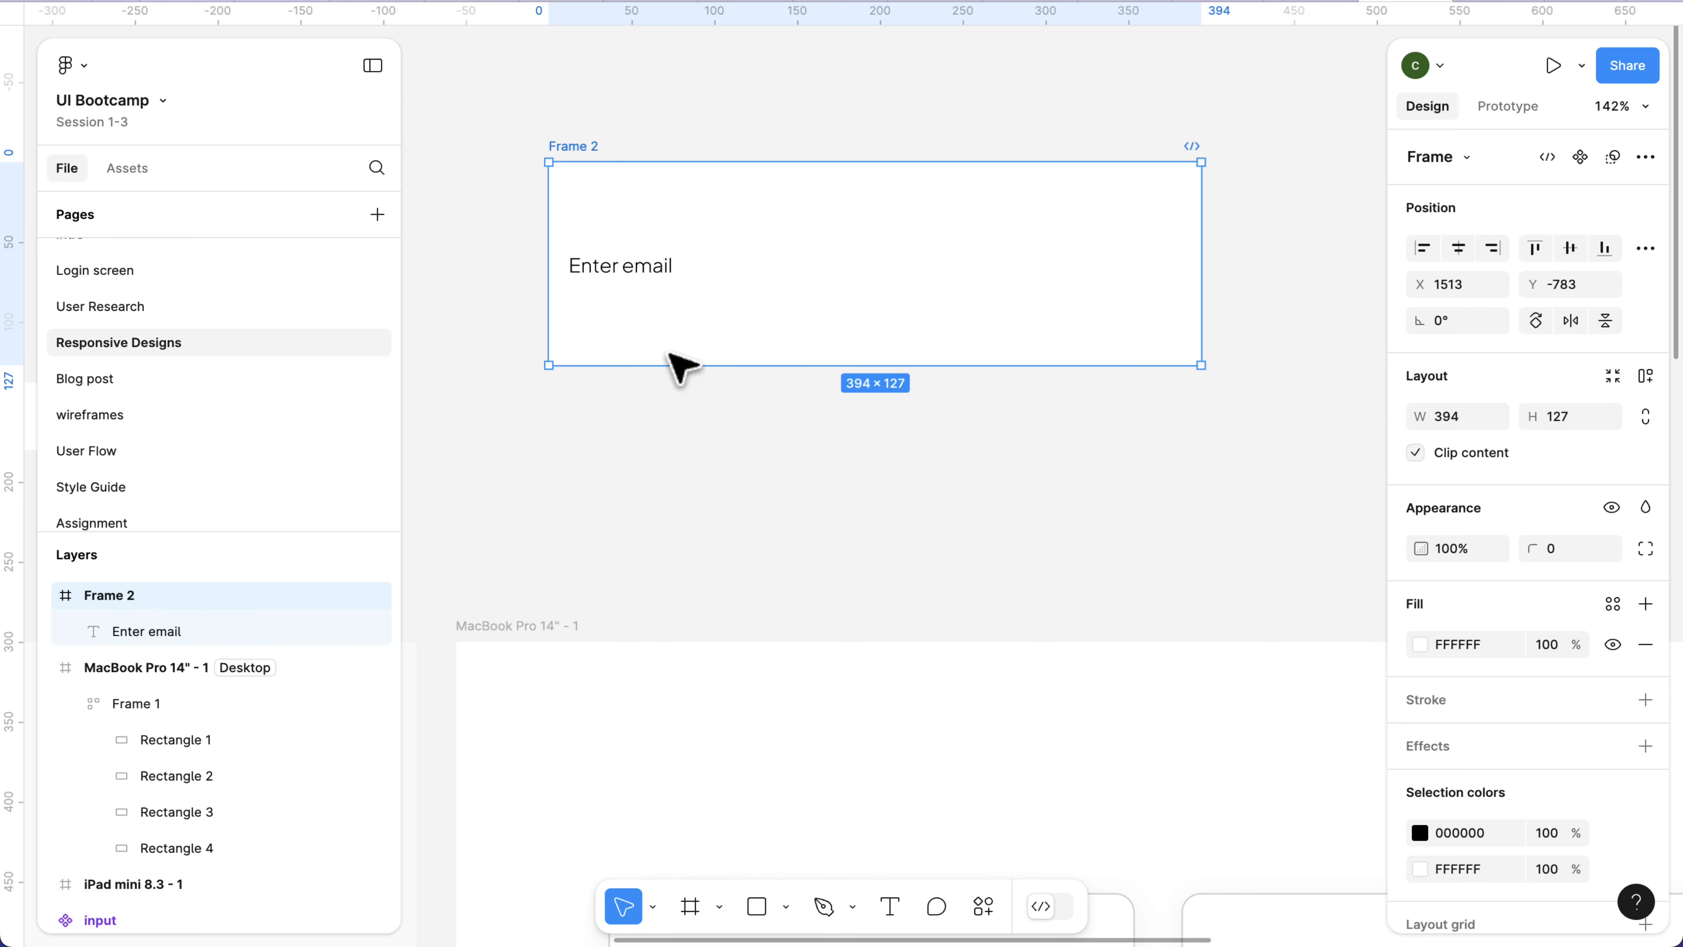
key(super+z)
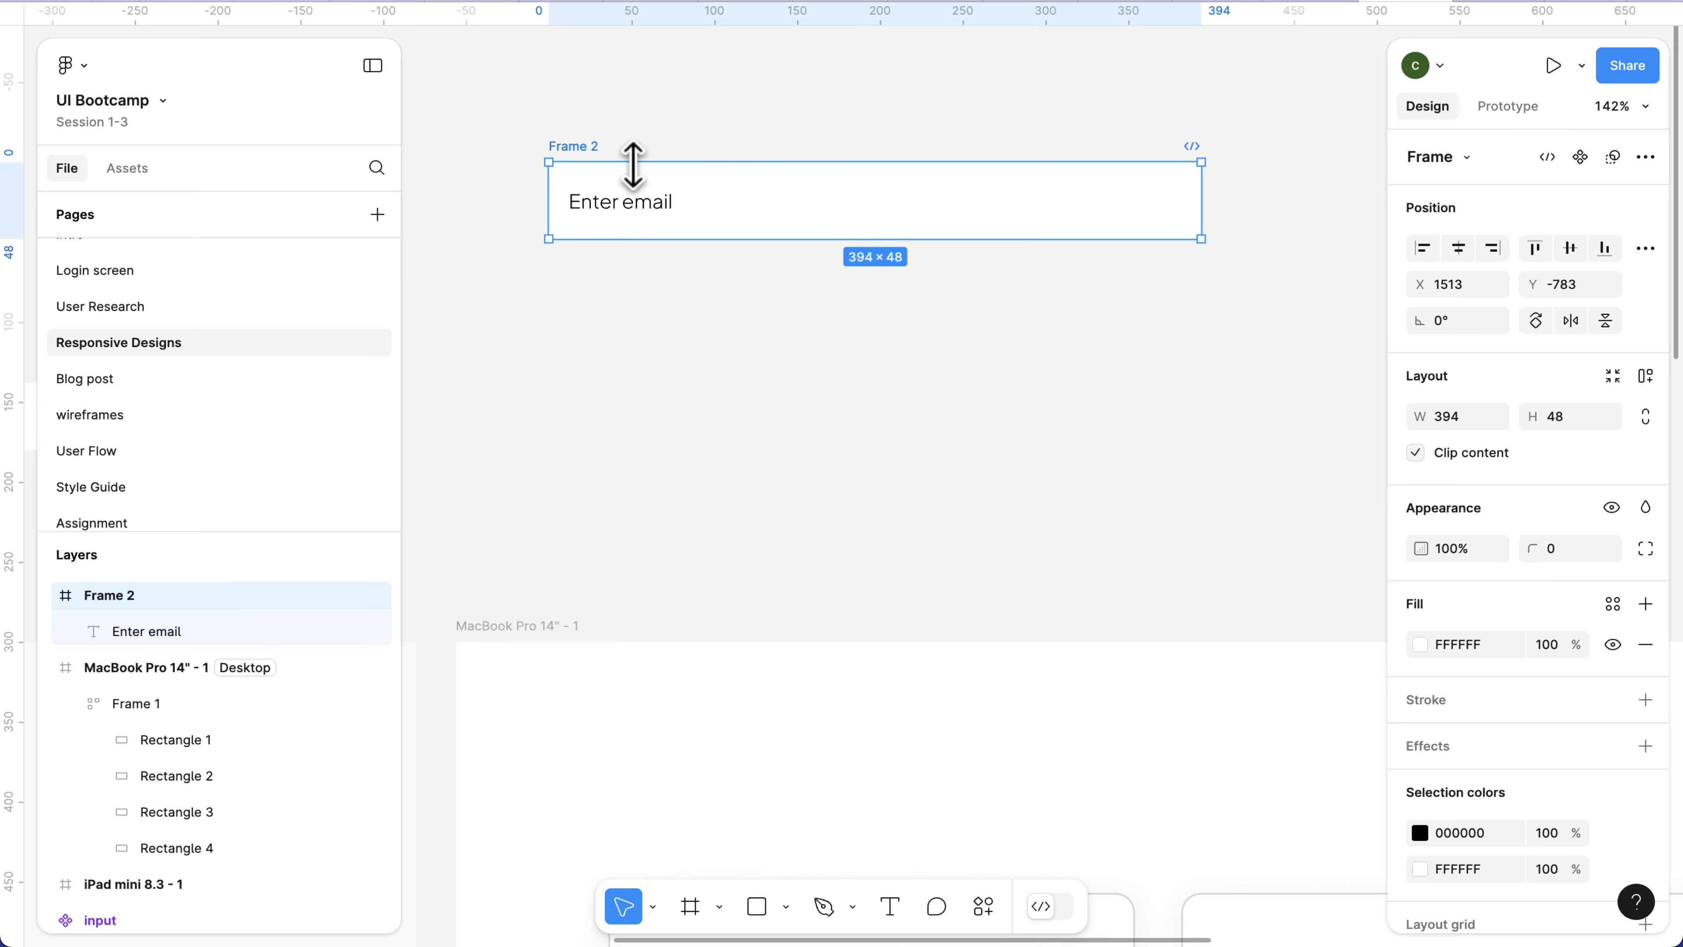
Insert the mdi:eye component from the Login screen local assets near the right end of Frame 2, at about X 352, Y 15.
click(127, 169)
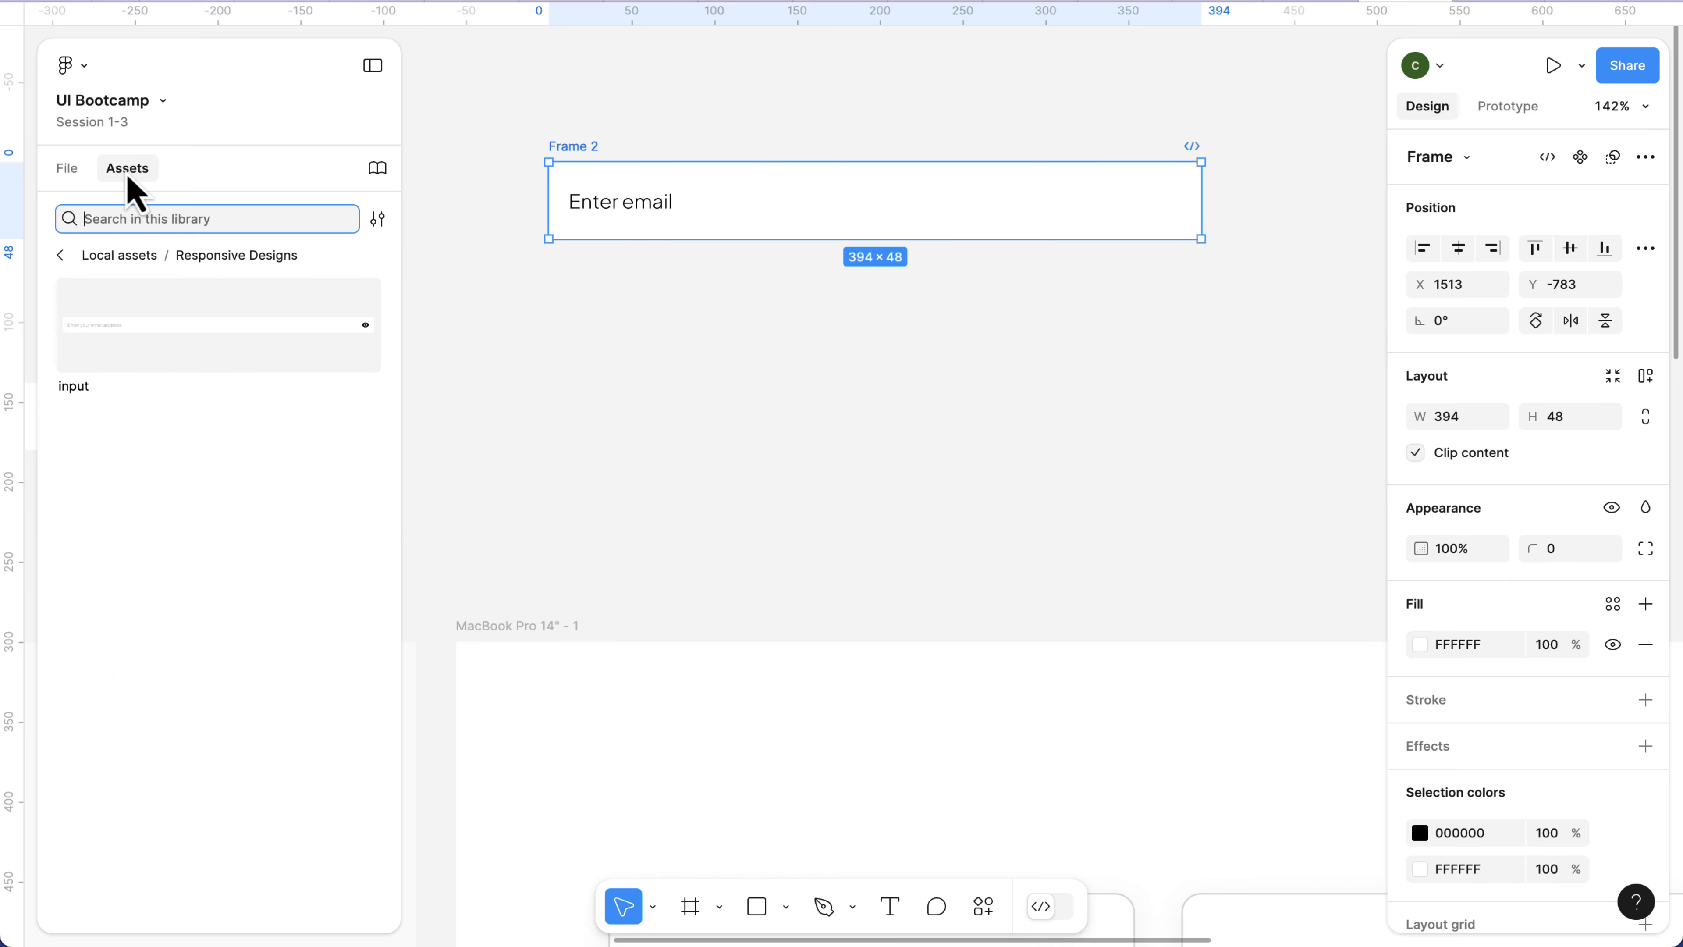
click(60, 256)
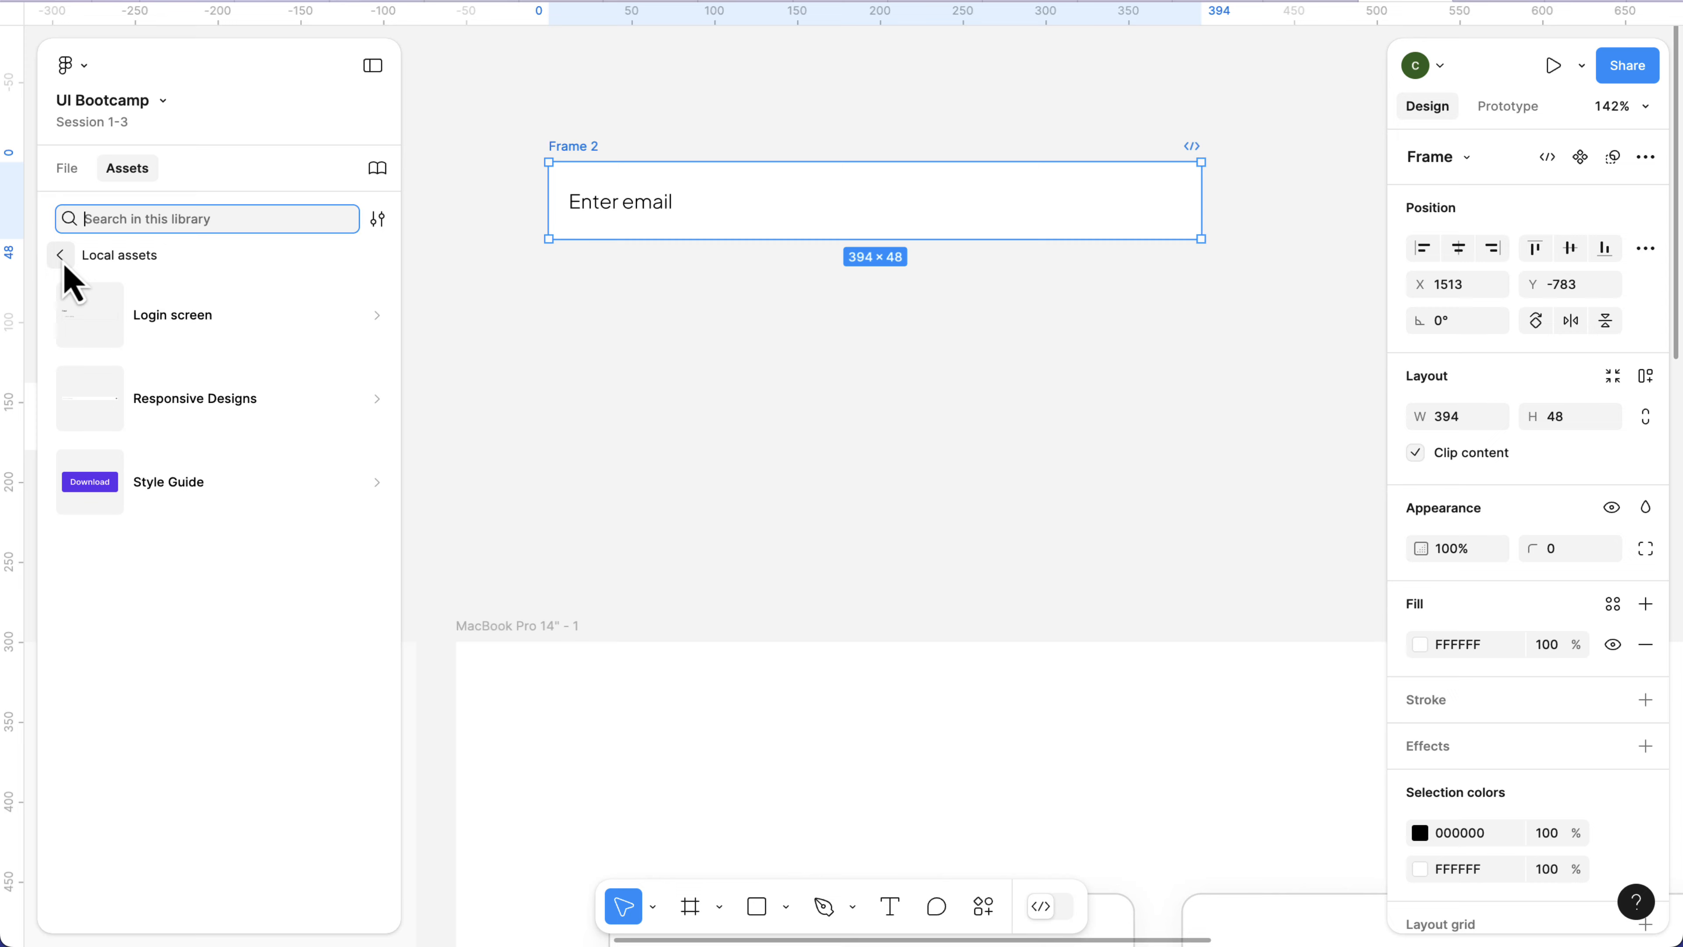
click(184, 342)
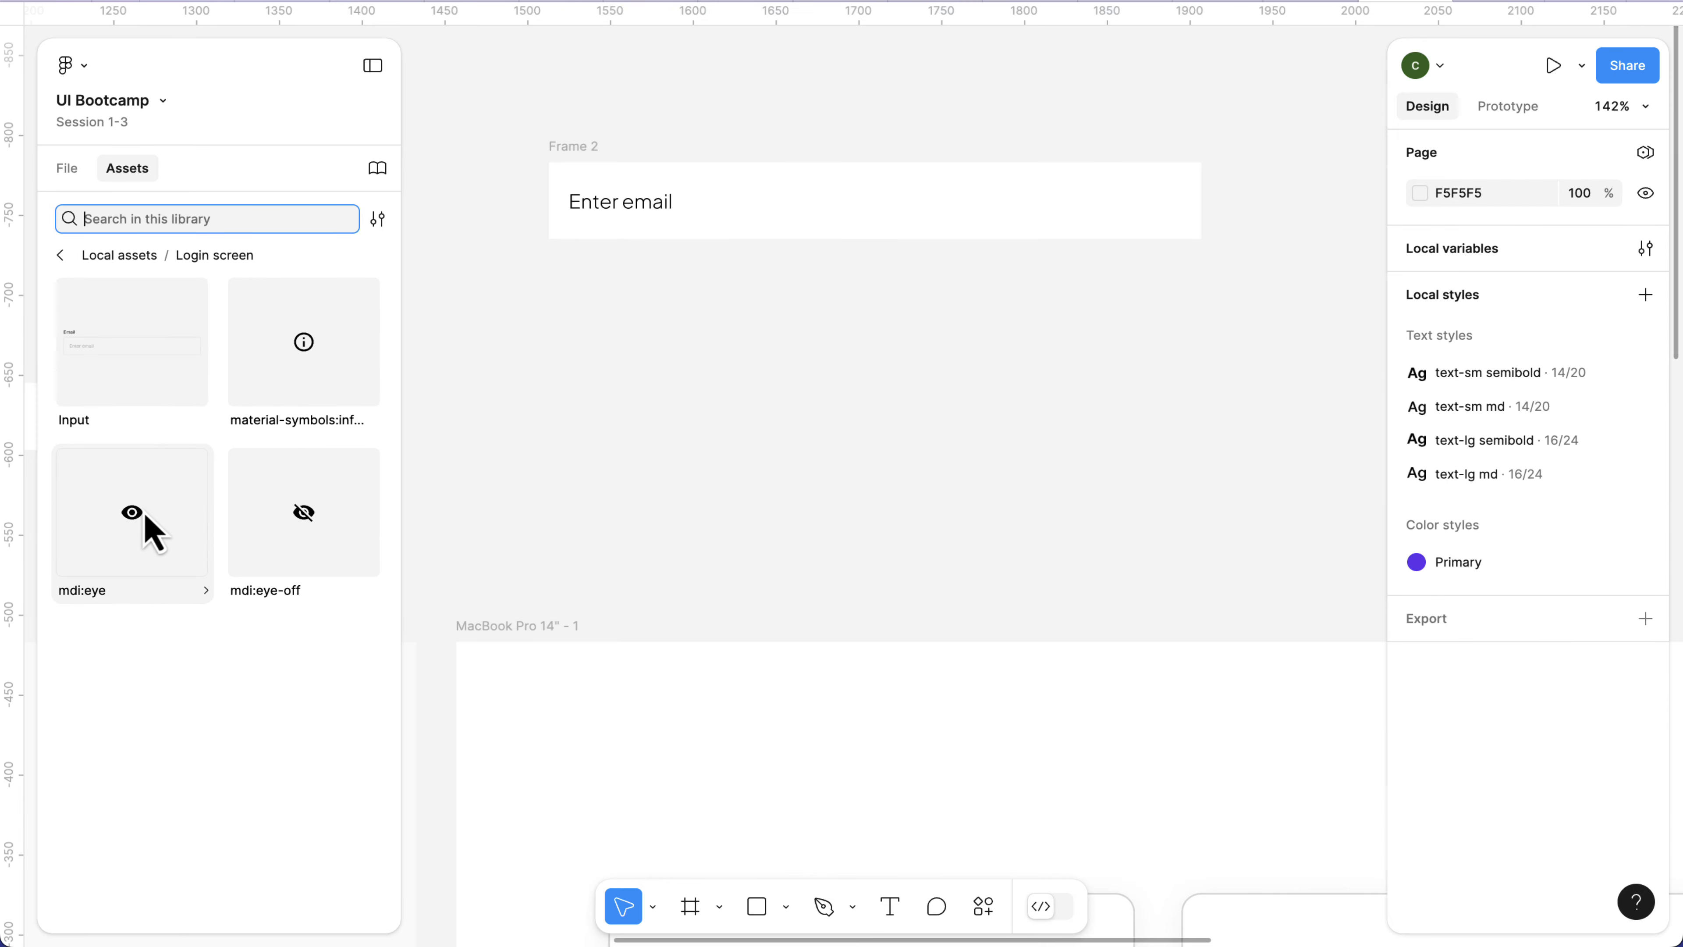
drag(151, 527, 1161, 198)
scroll(1202, 218, right, 5)
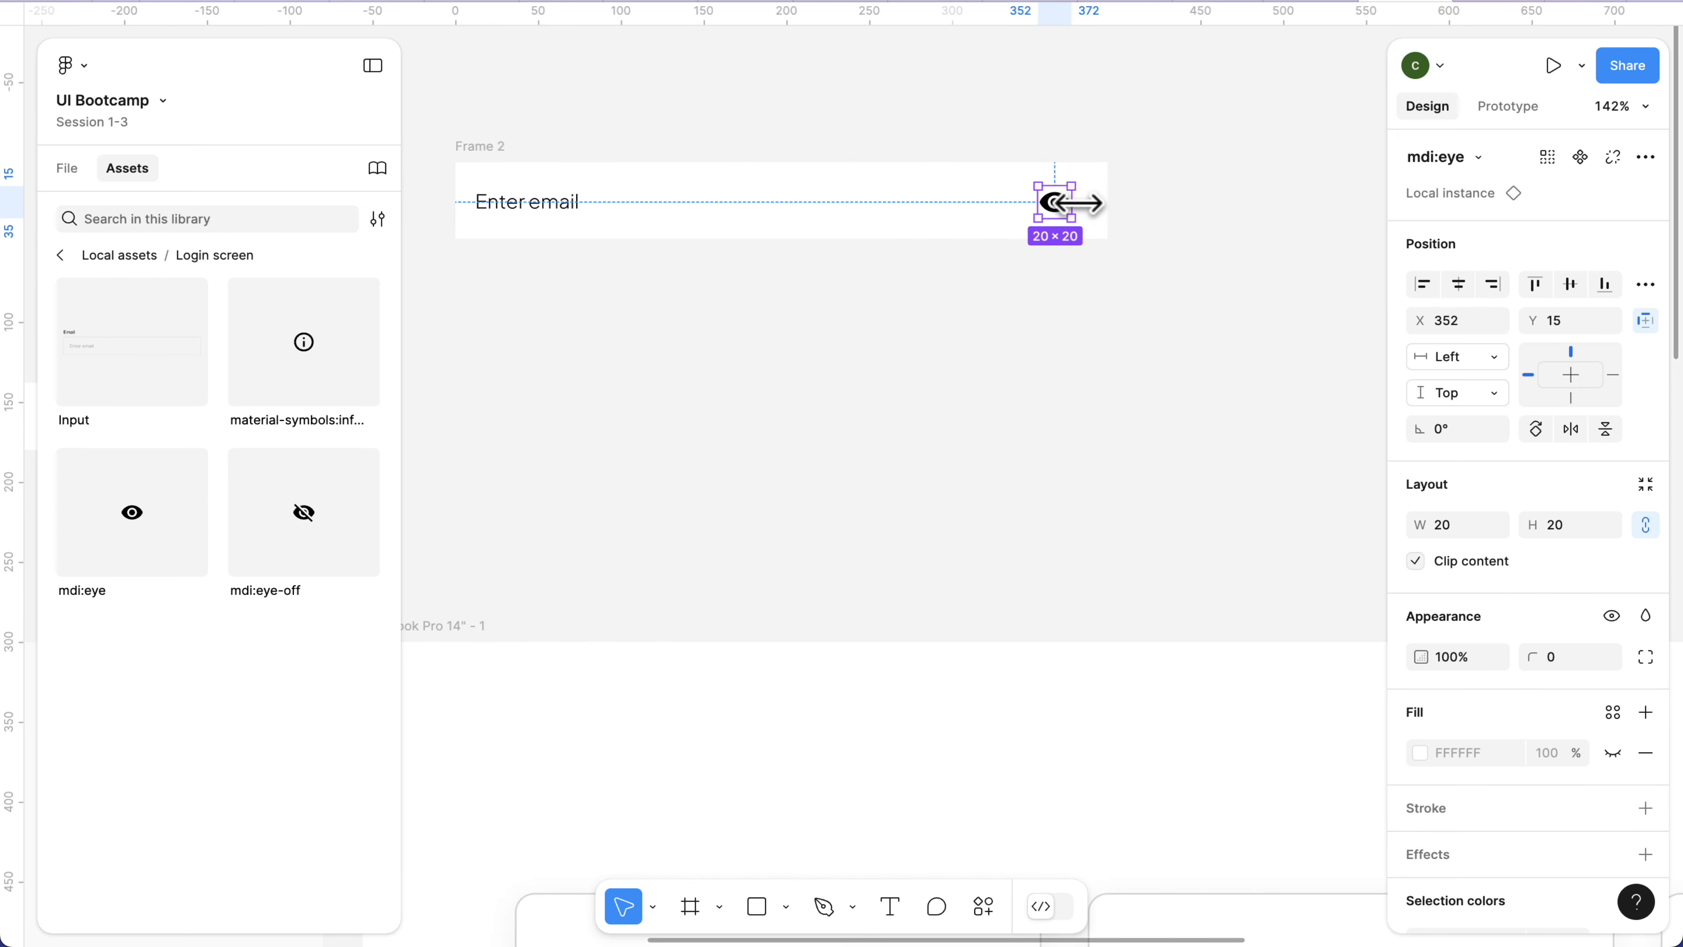
Nudge the eye icon towards the right edge of Frame 2, to X 362, checking its spacing to the frame edges.
key(alt)
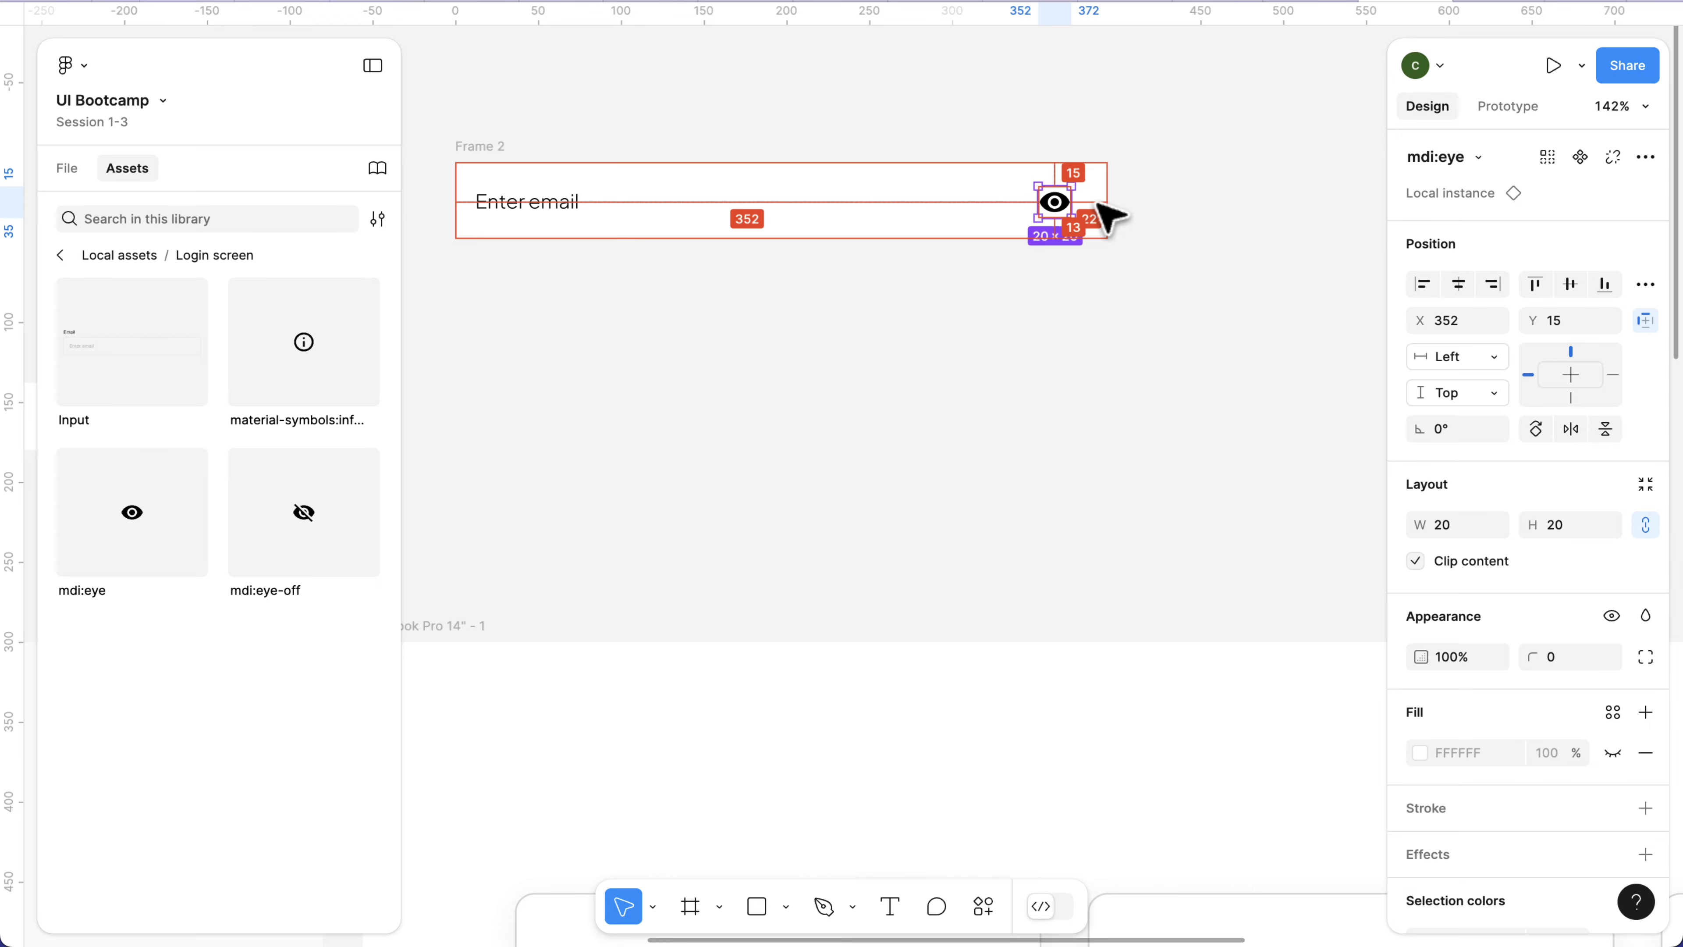
scroll(1099, 204, up, 5)
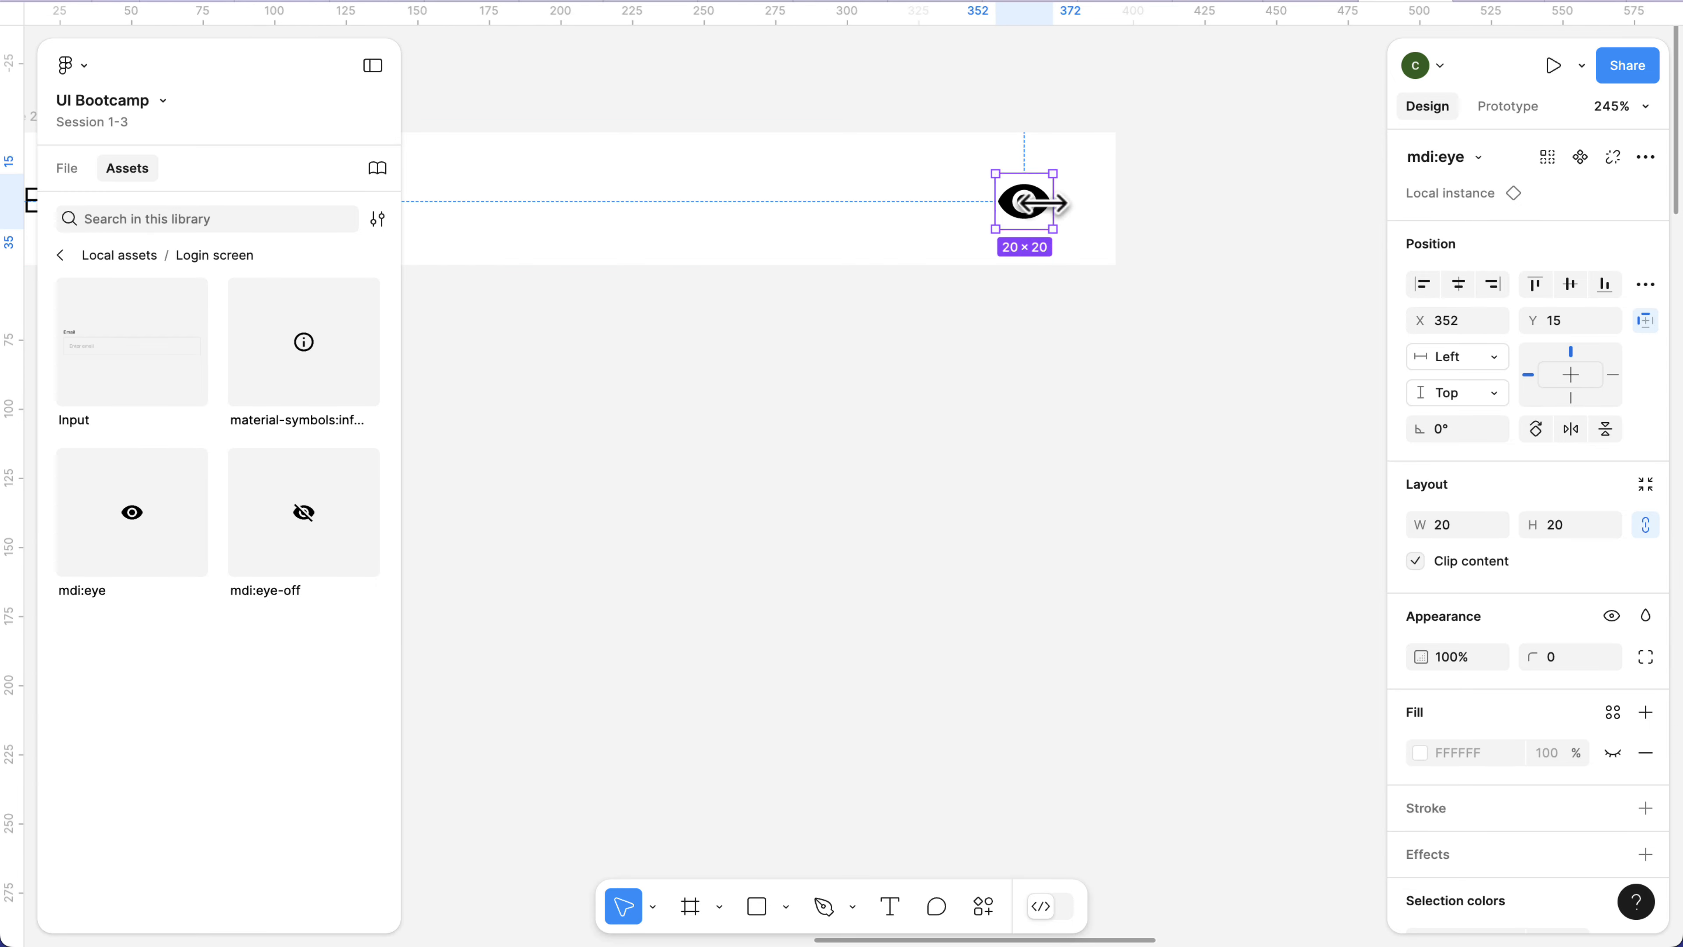
key(shift+Right)
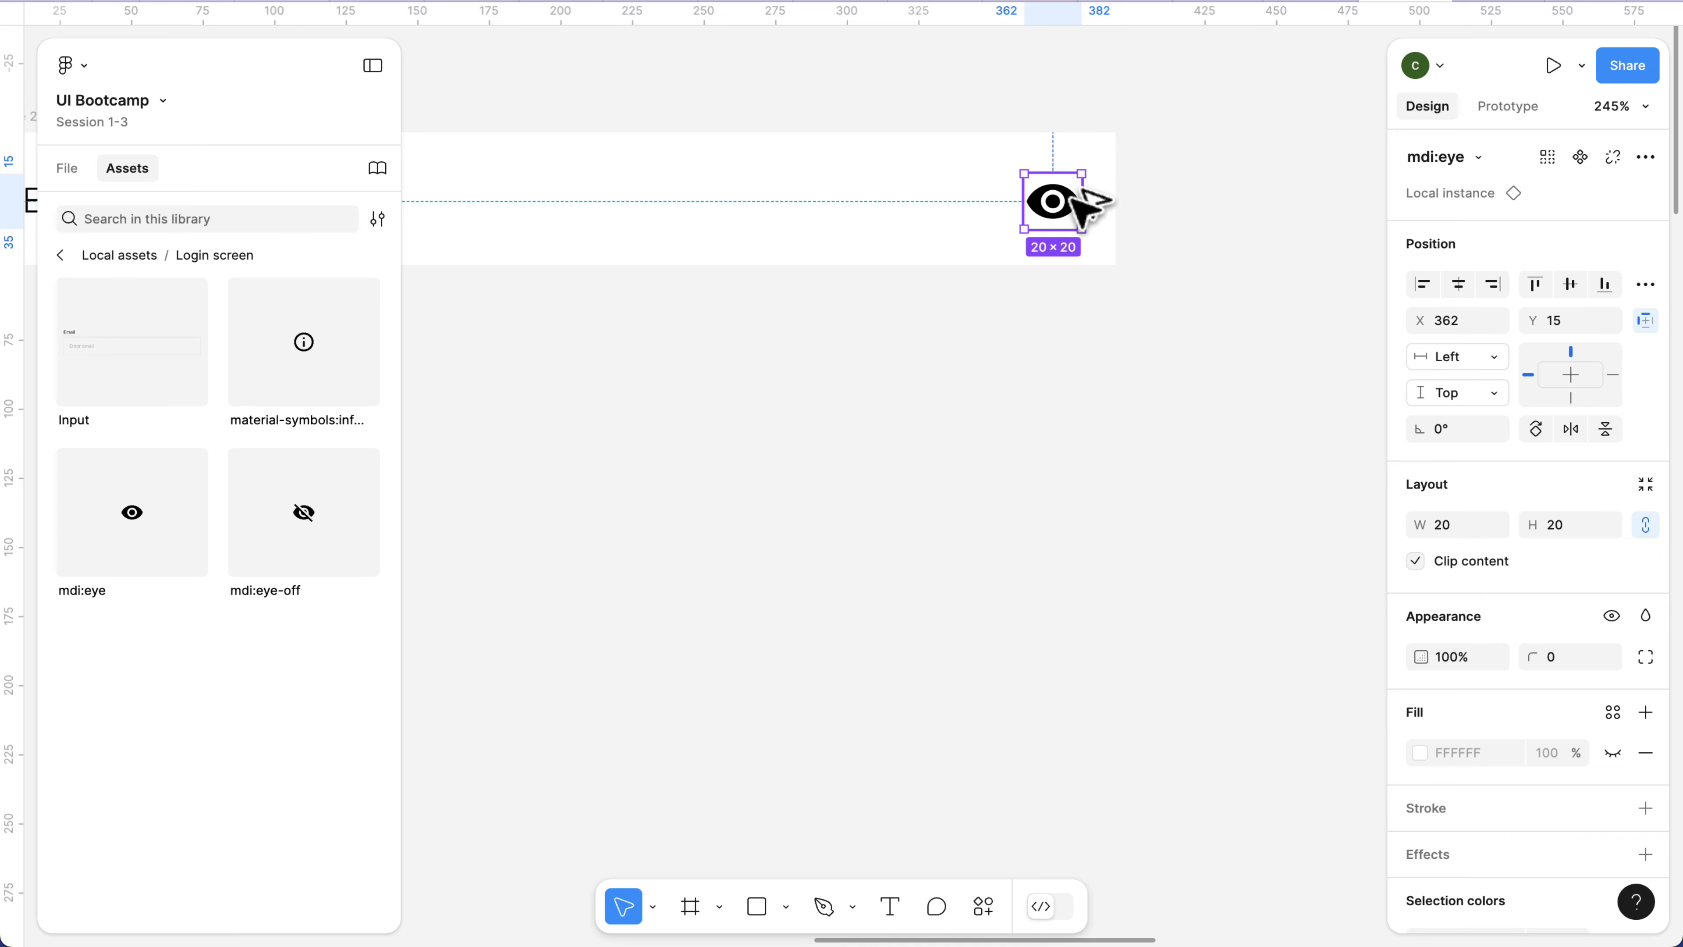
key(alt)
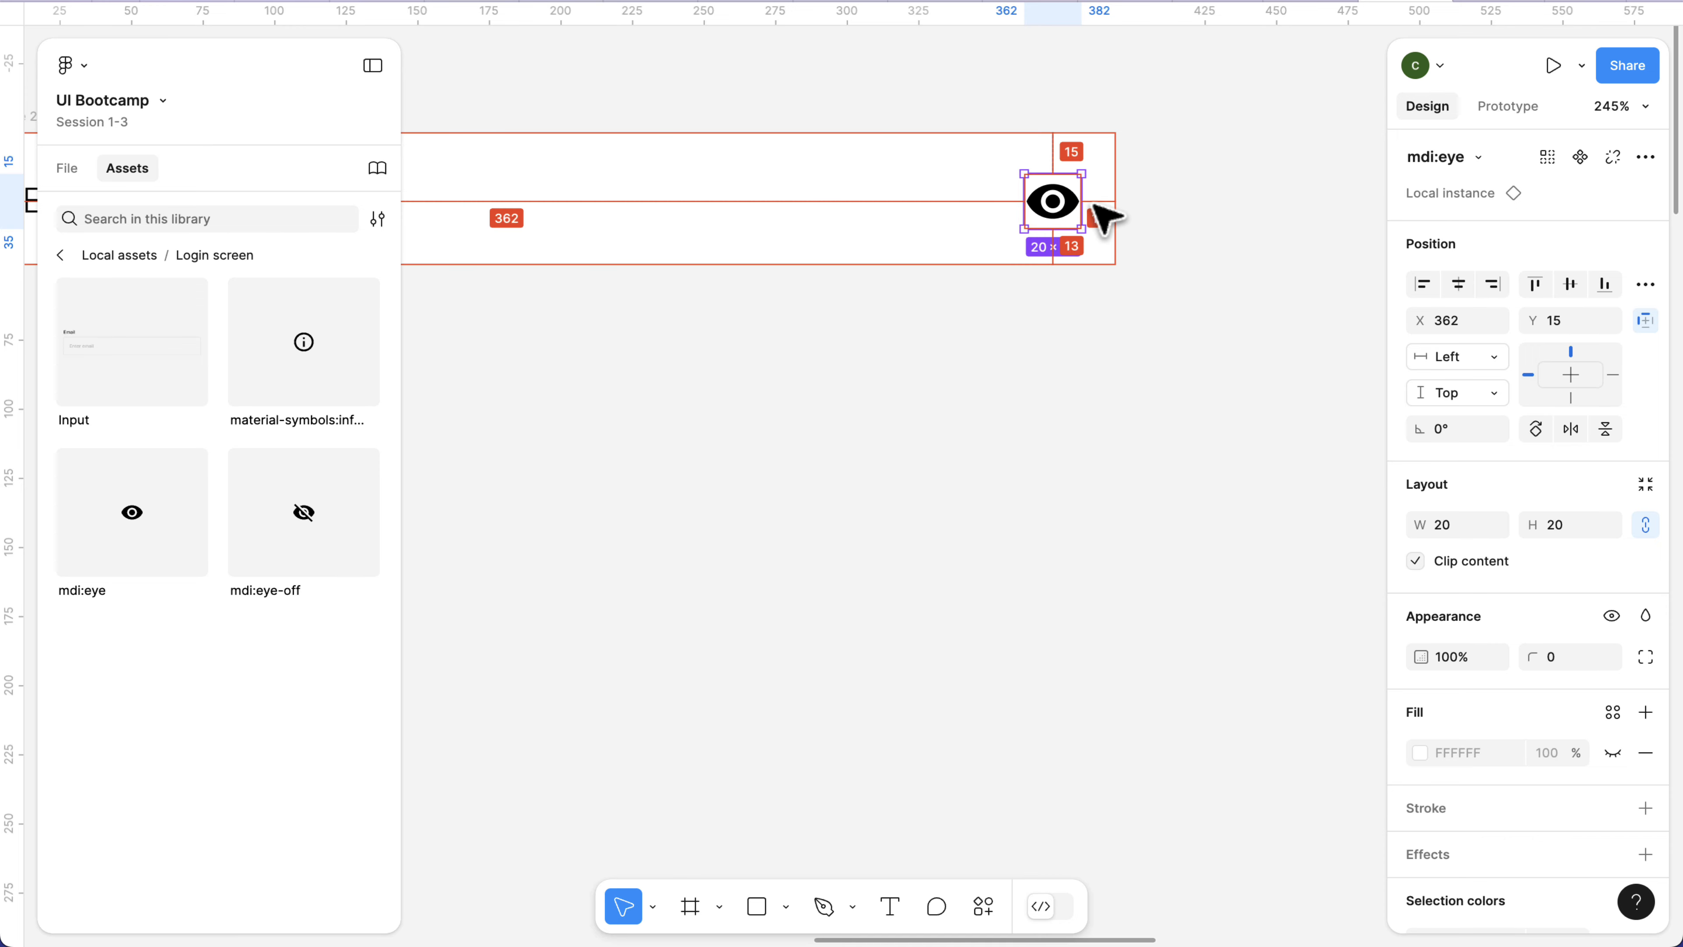
key(Left)
key(Left)
key(Right)
key(Right)
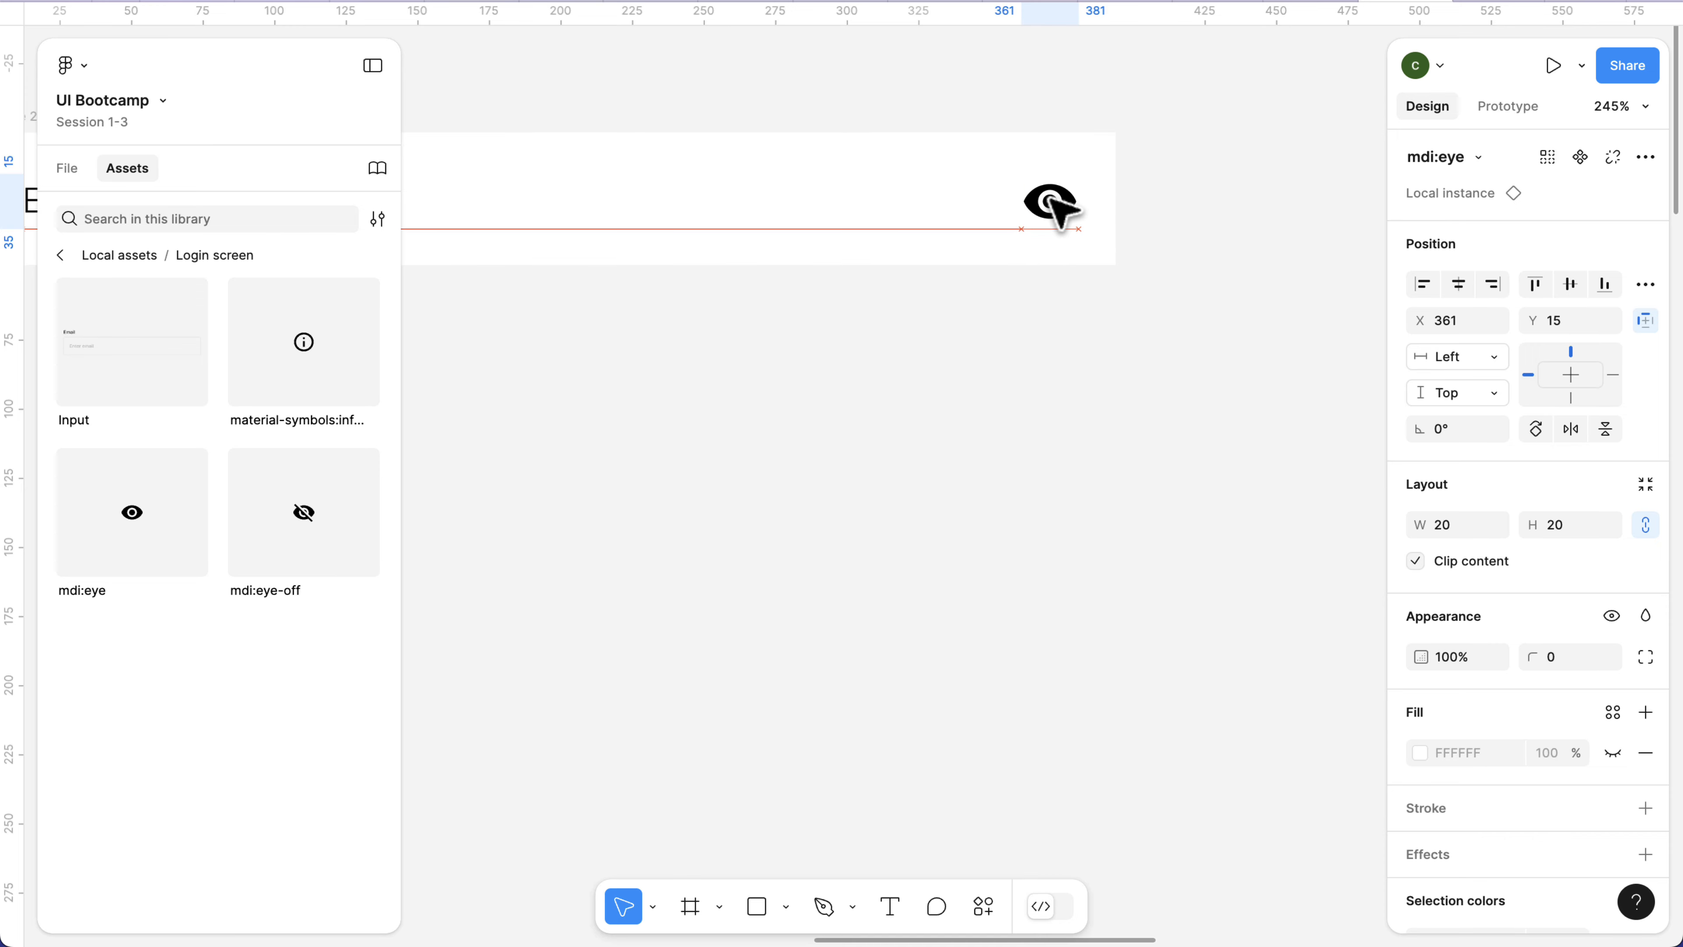
key(alt)
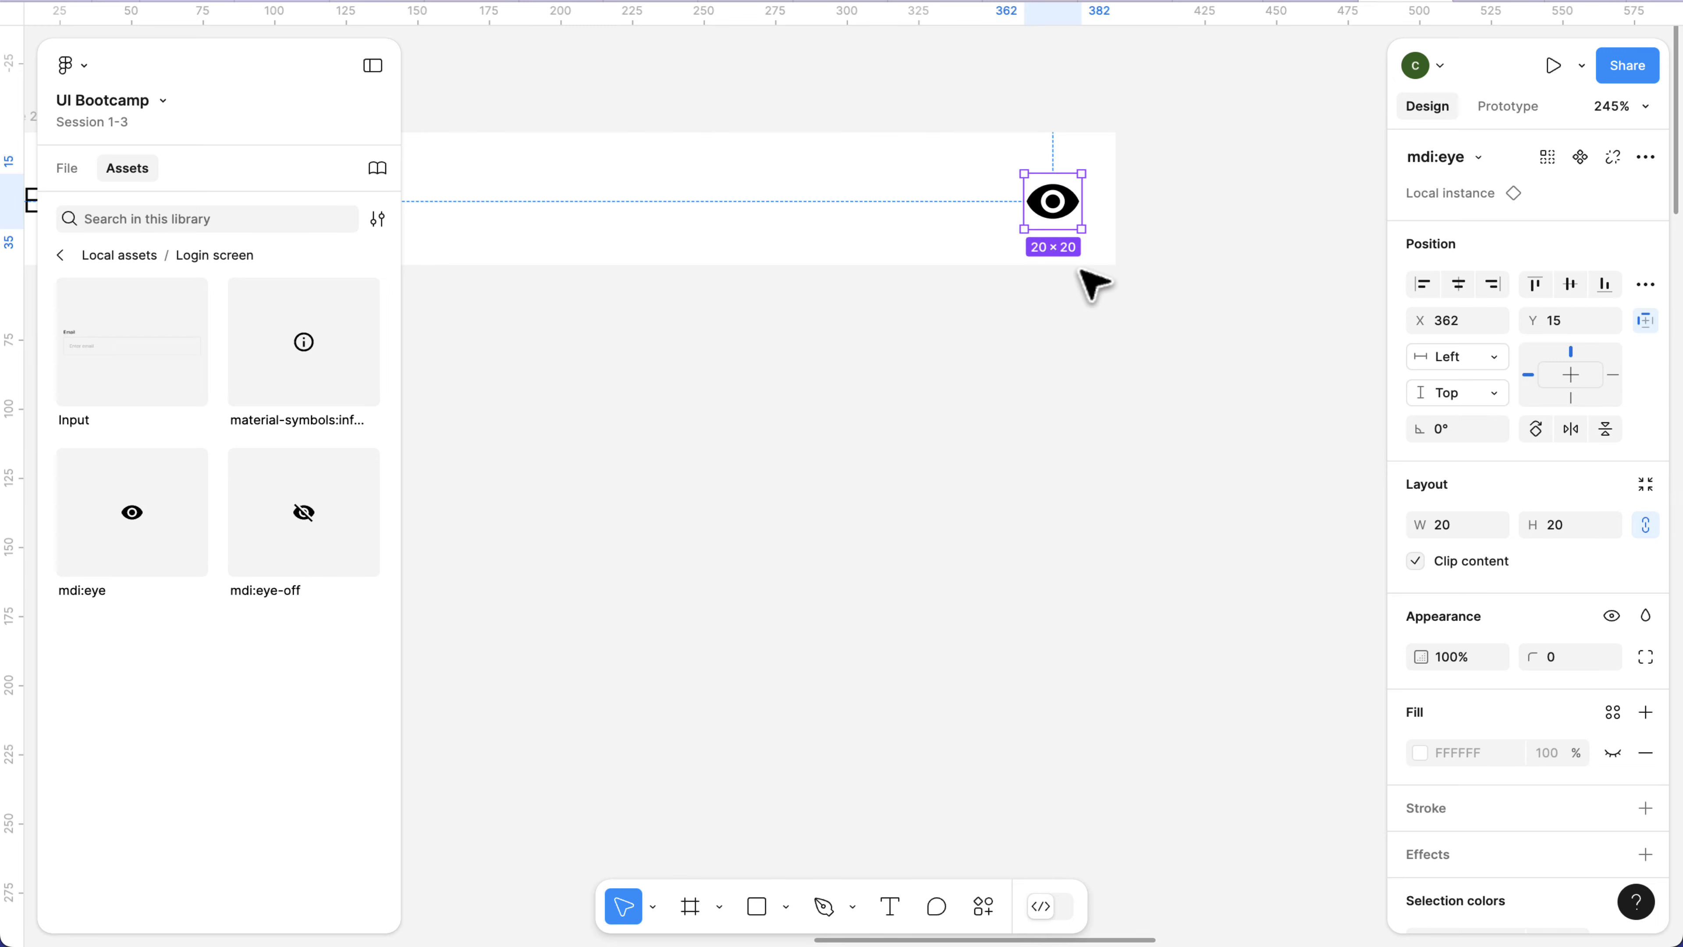
Test how the eye icon behaves by widening Frame 2 from its right side to about 491, and undo the resize.
scroll(1096, 281, down, 5)
click(960, 281)
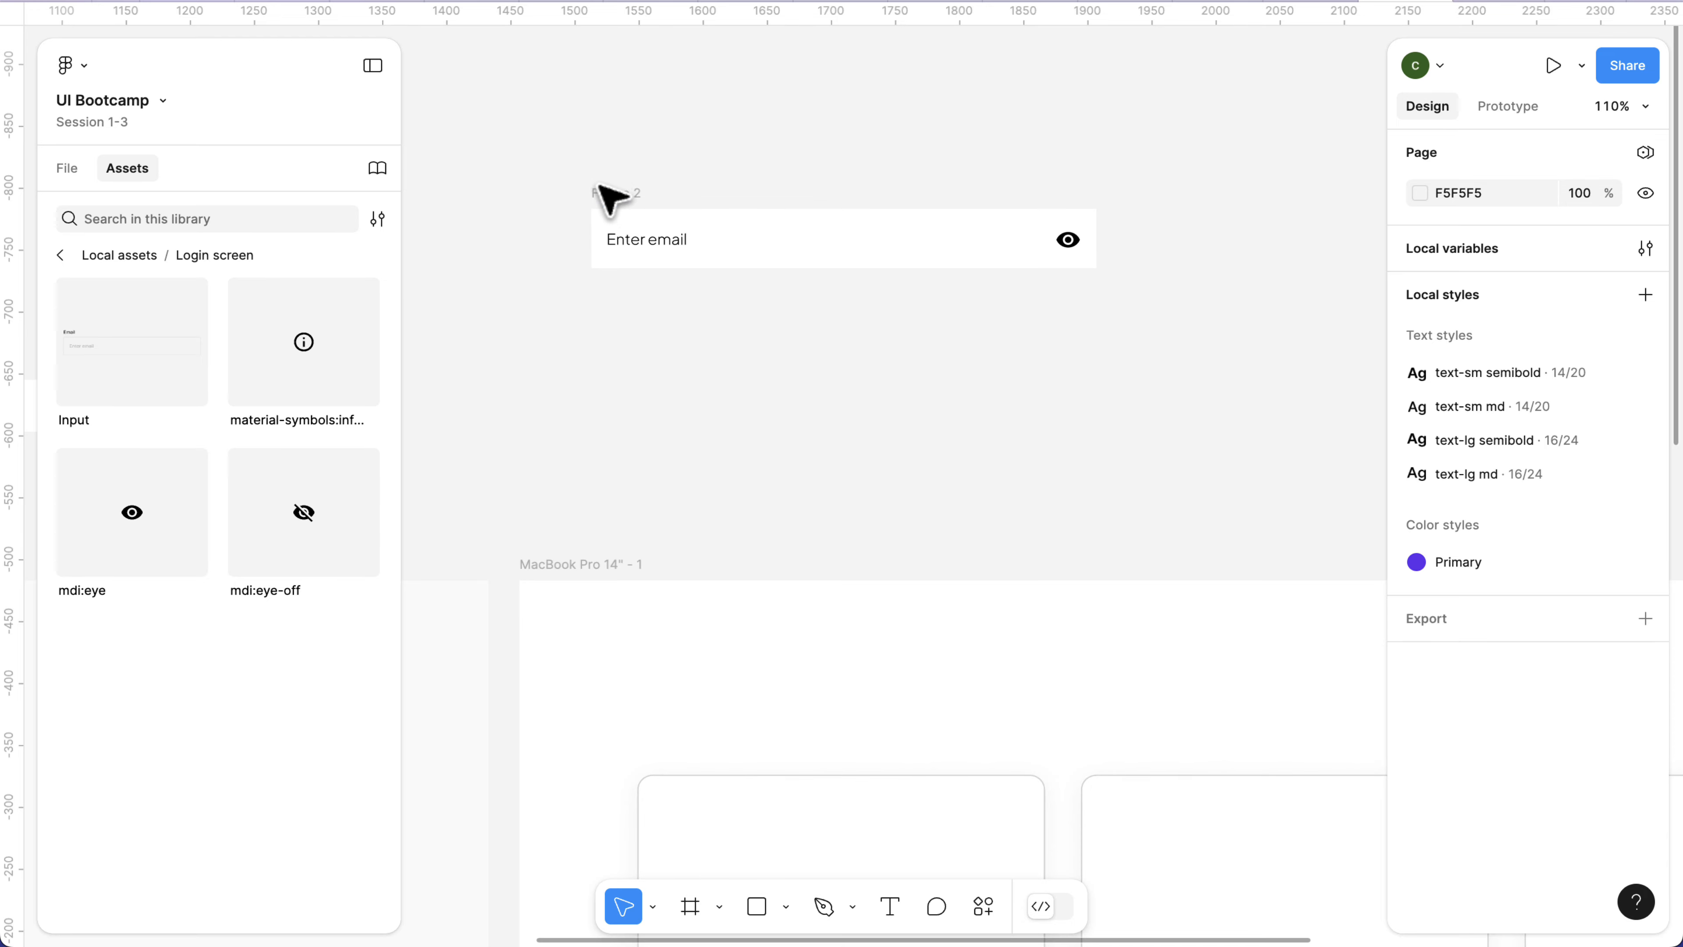
click(611, 193)
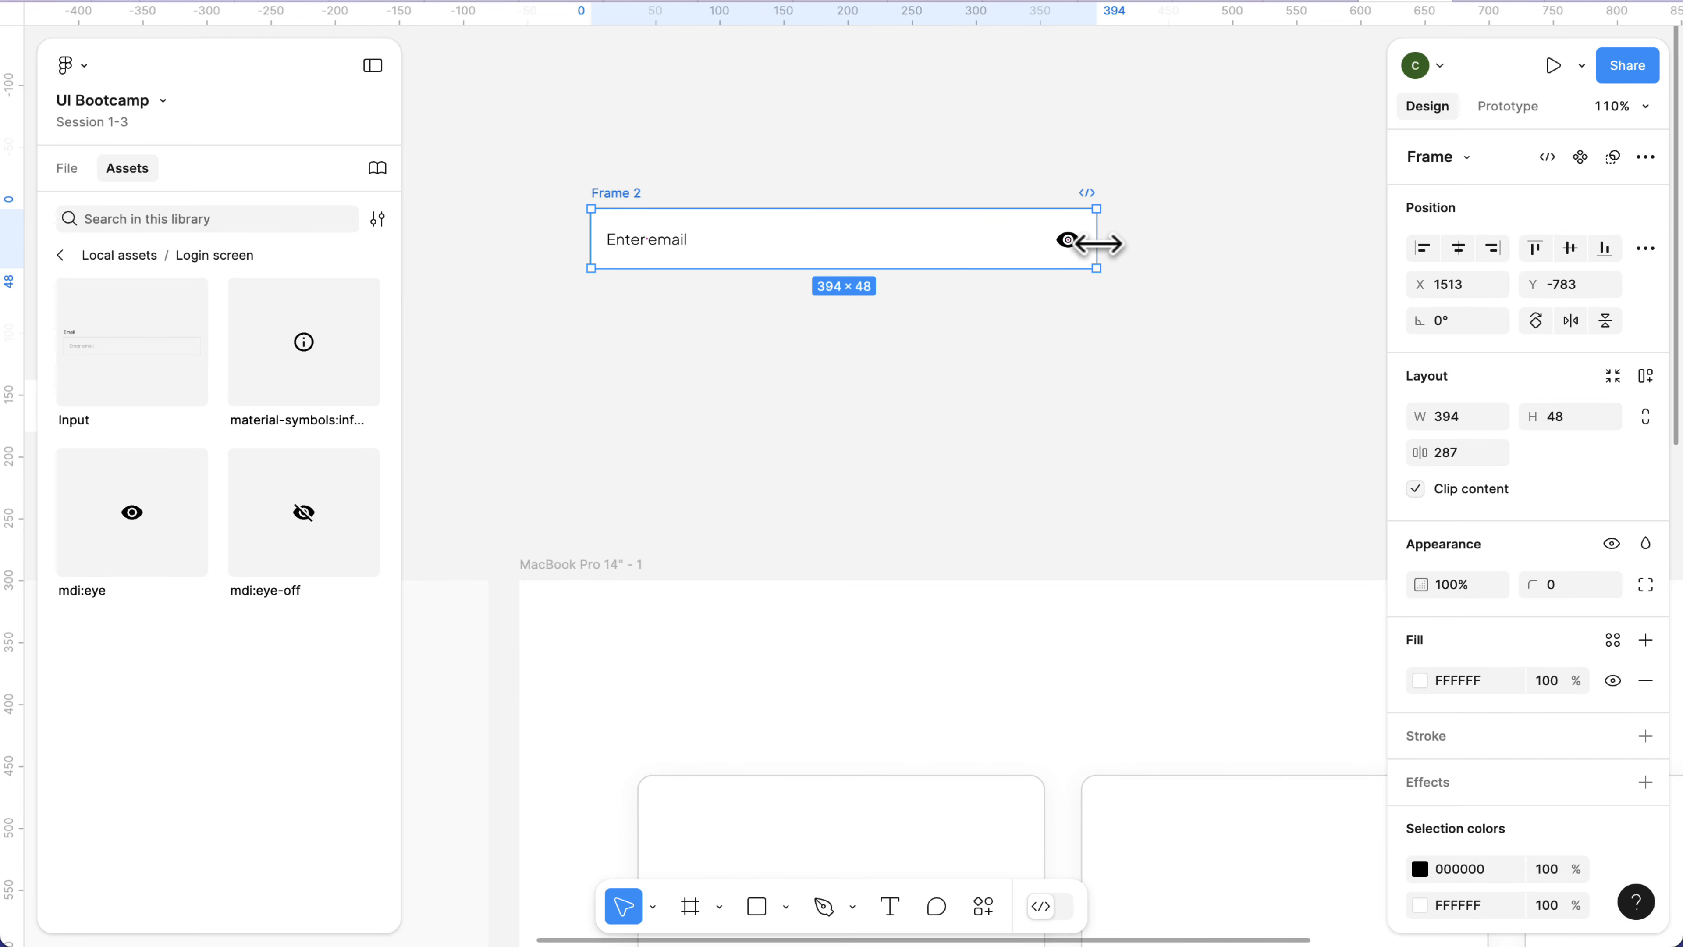
drag(1097, 244, 1220, 241)
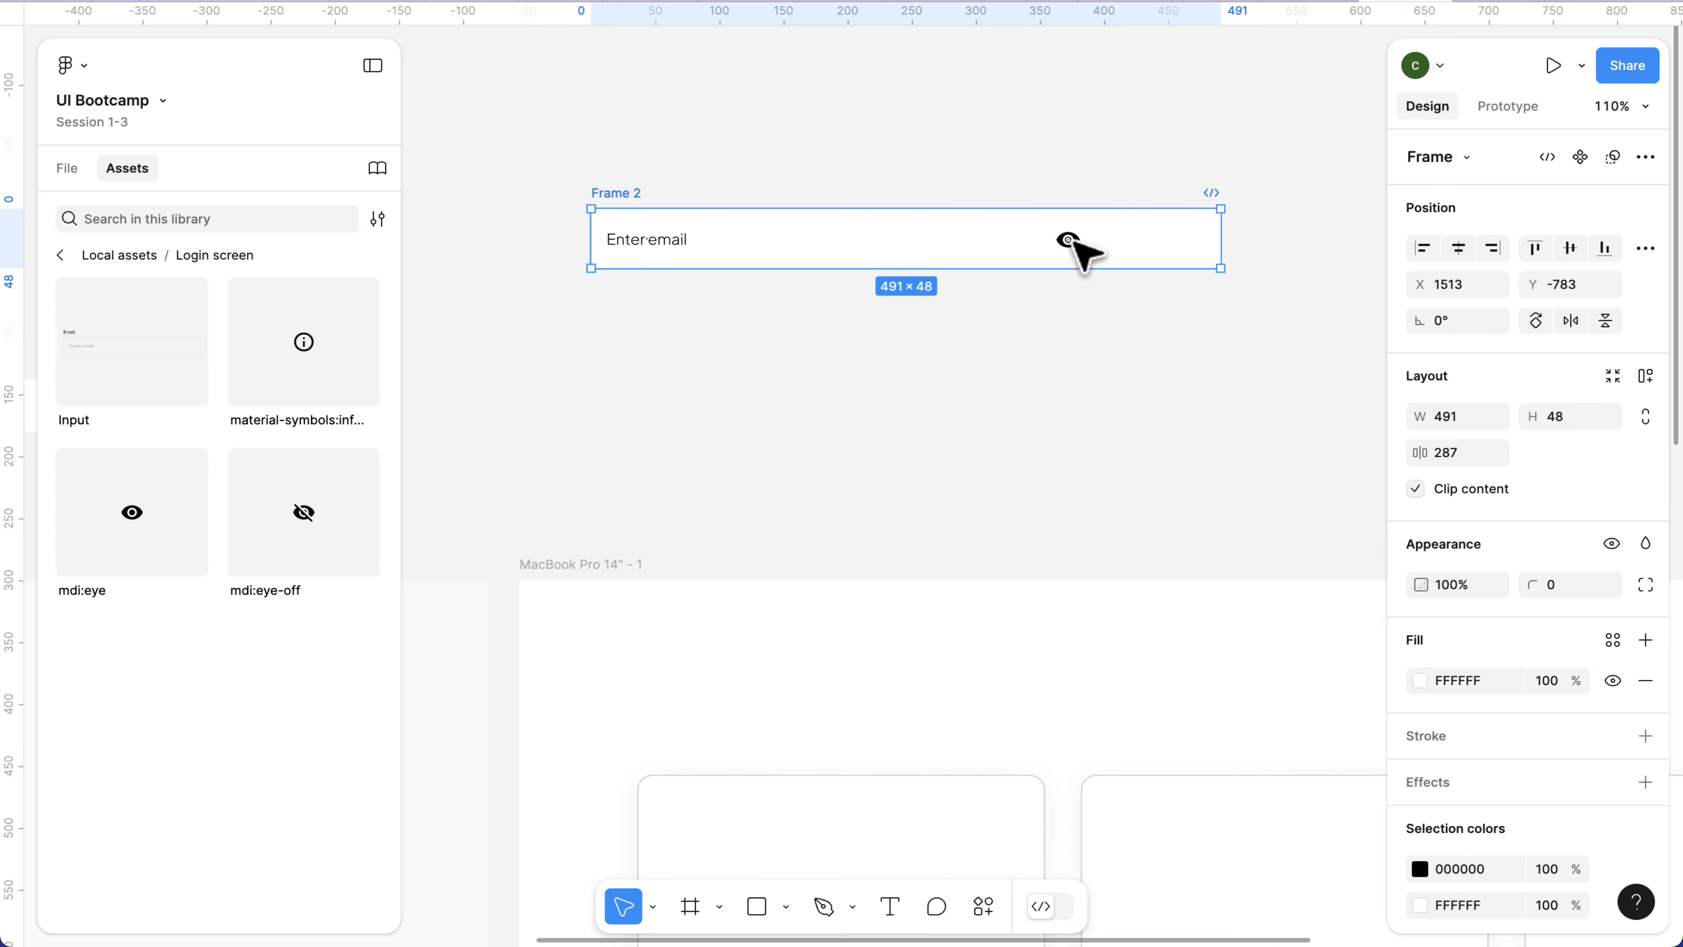
key(super+z)
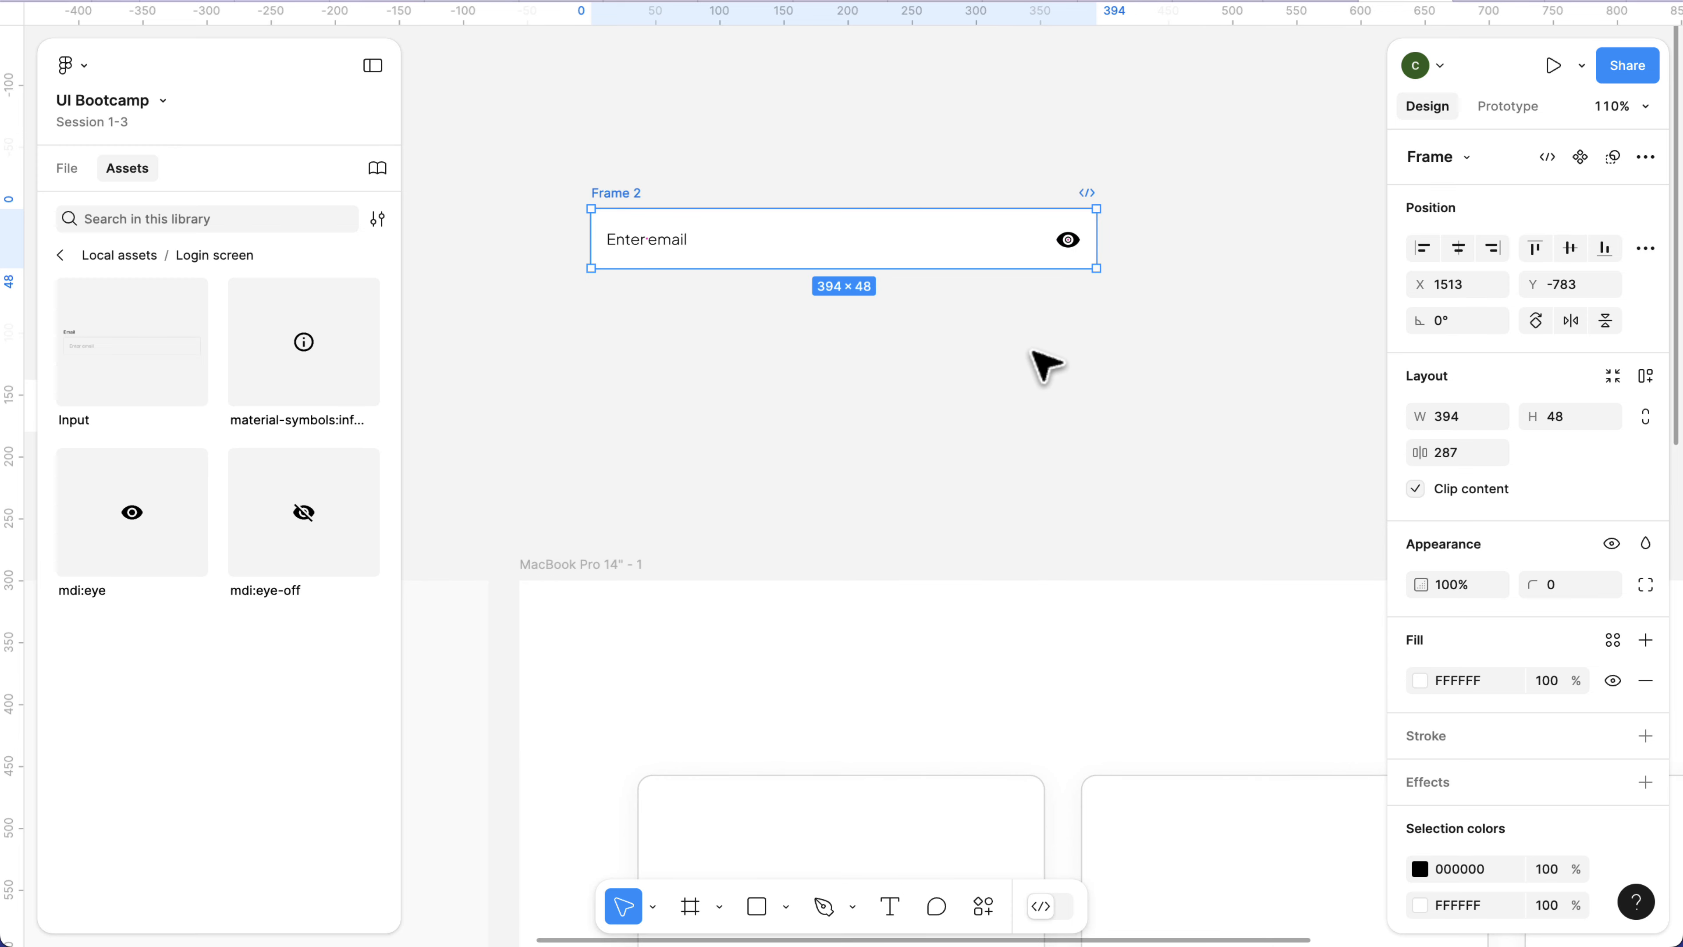
Check the eye icon's Left constraint, test it by narrowing Frame 2 from its right side, and undo the resize.
click(1067, 240)
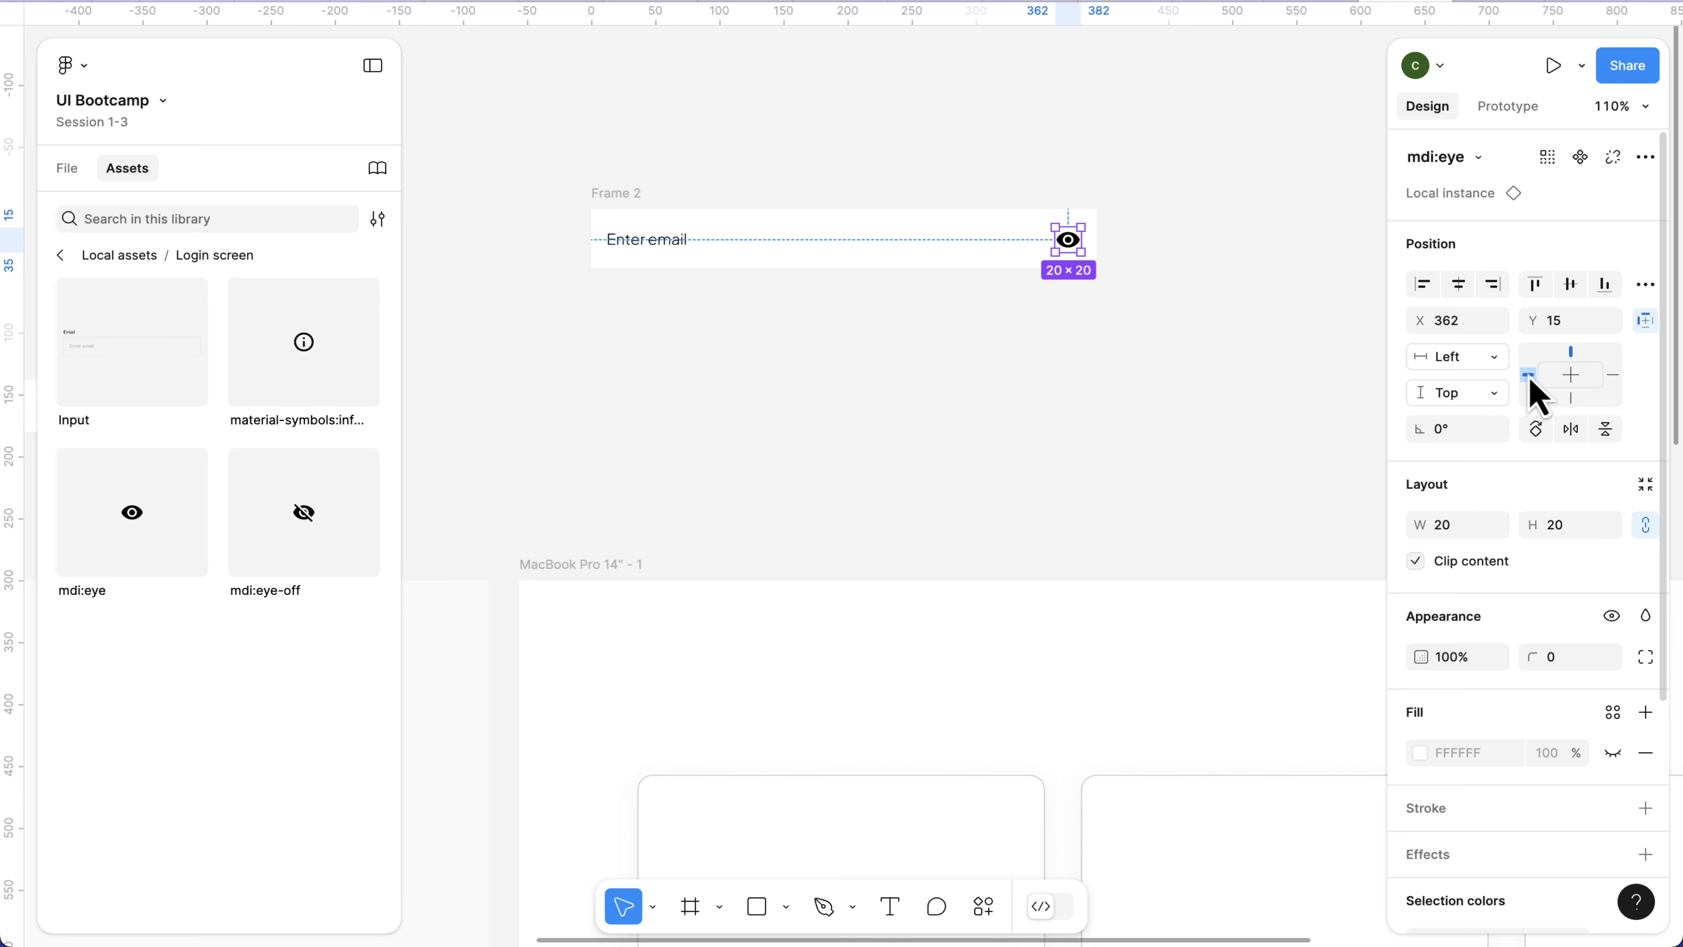
click(629, 194)
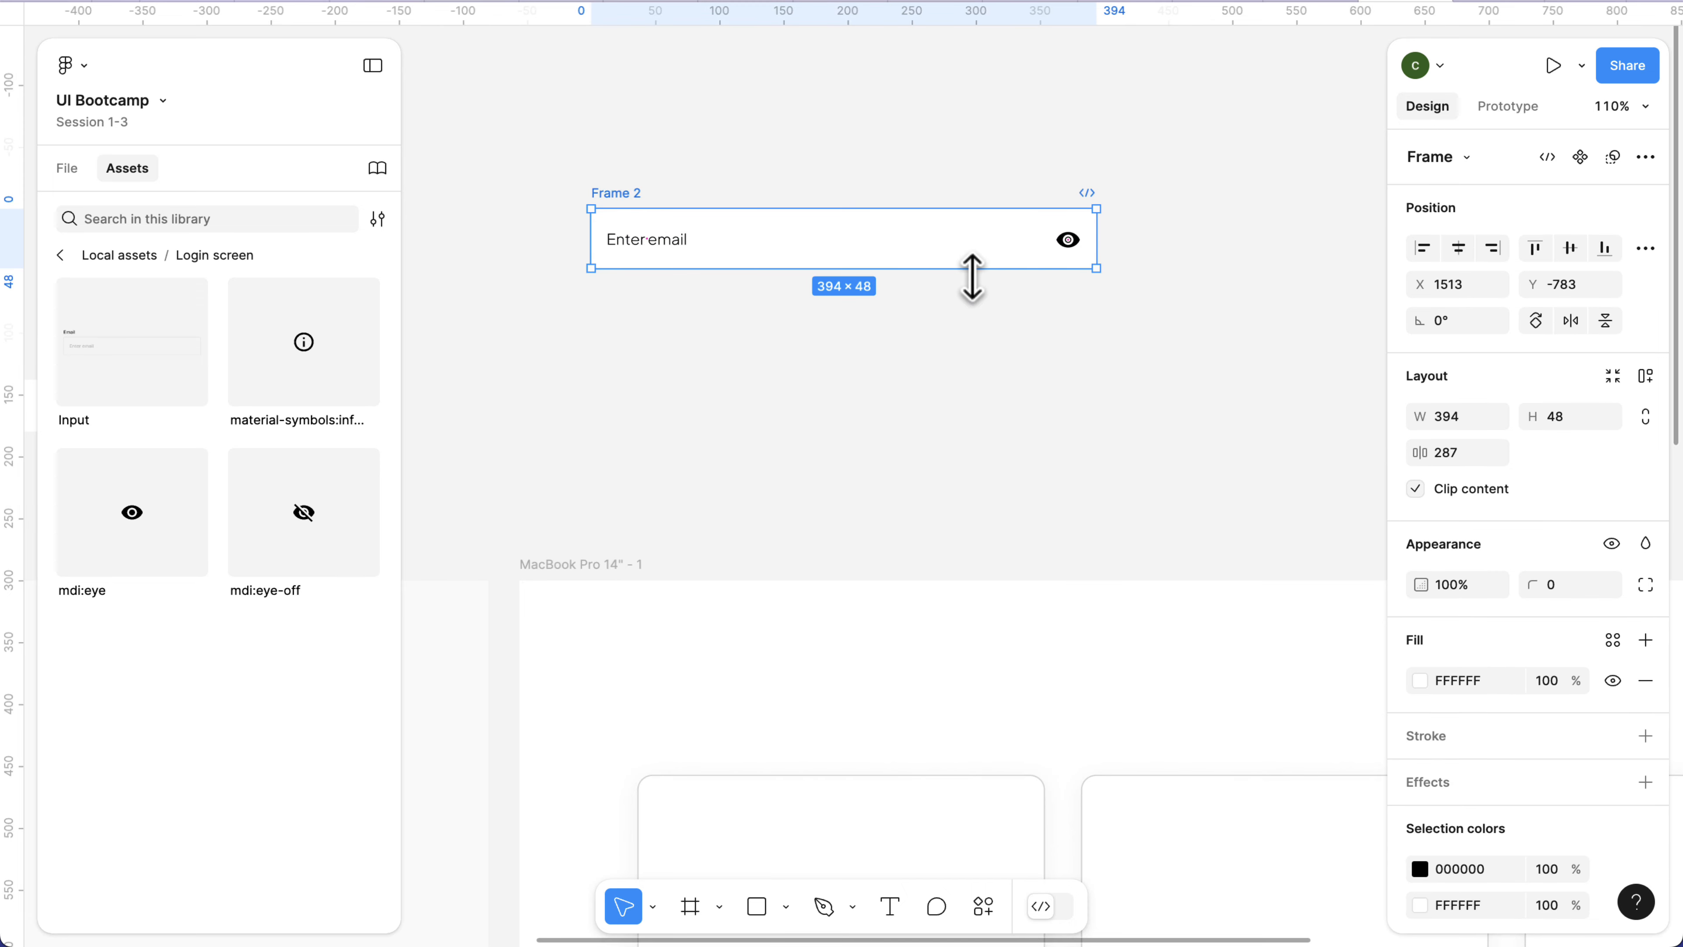
drag(1095, 241, 1028, 251)
key(ctrl+z)
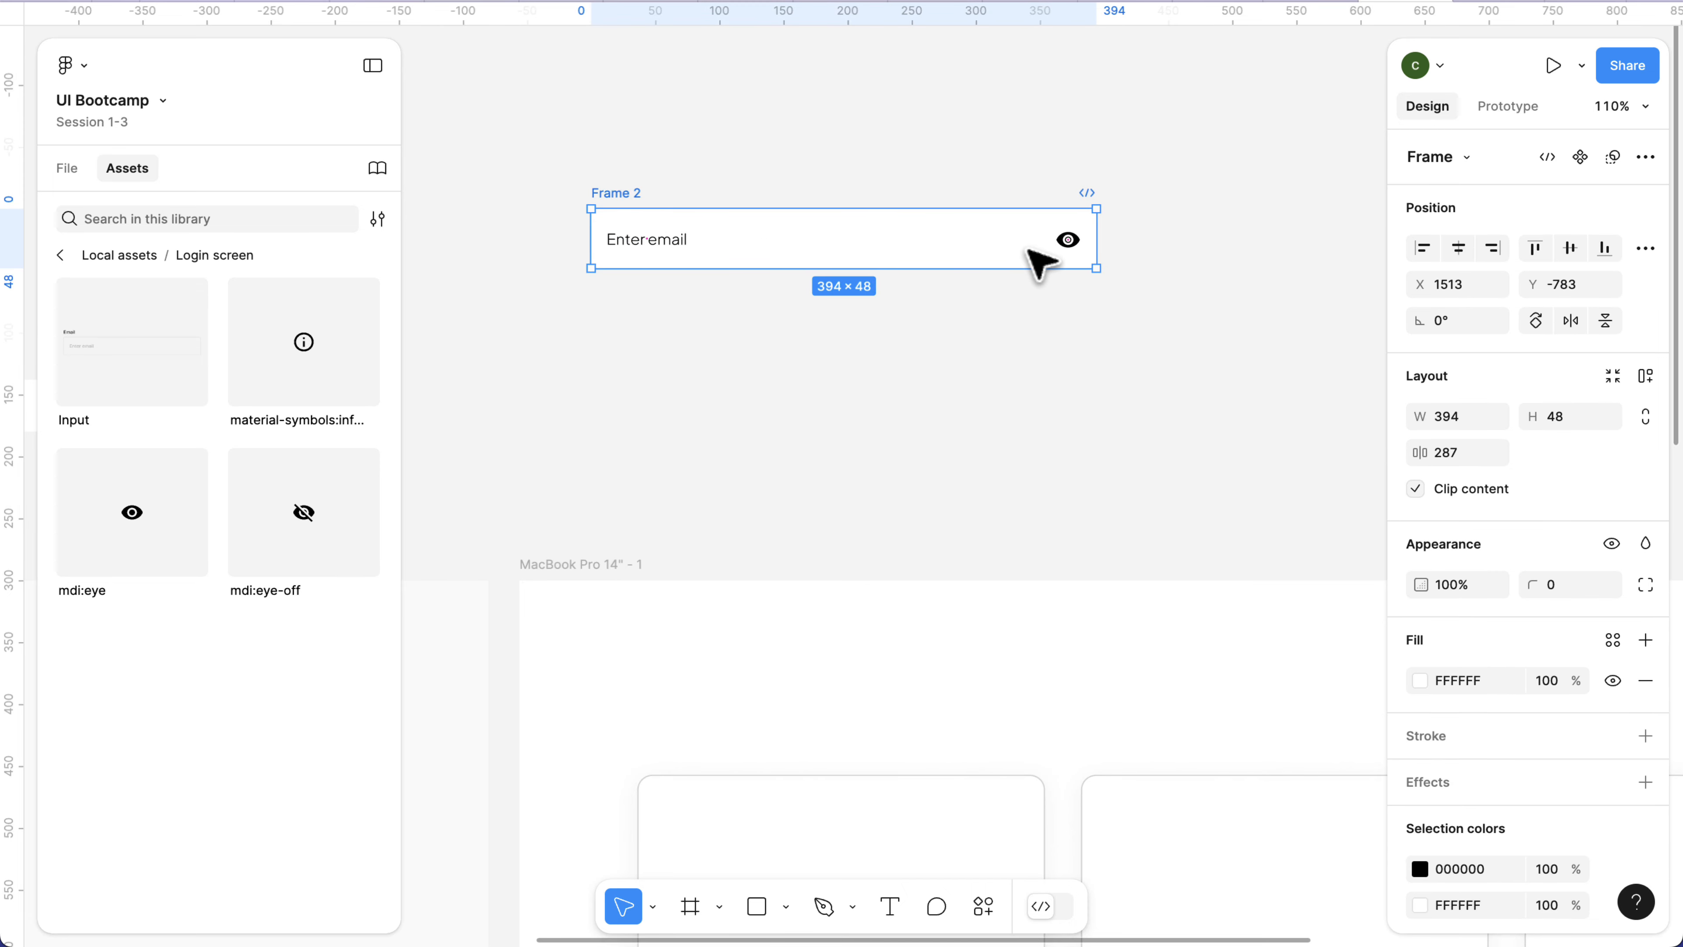
Set the eye icon's horizontal constraint to Right and narrow Frame 2 from its right side to about 373 wide.
click(1068, 241)
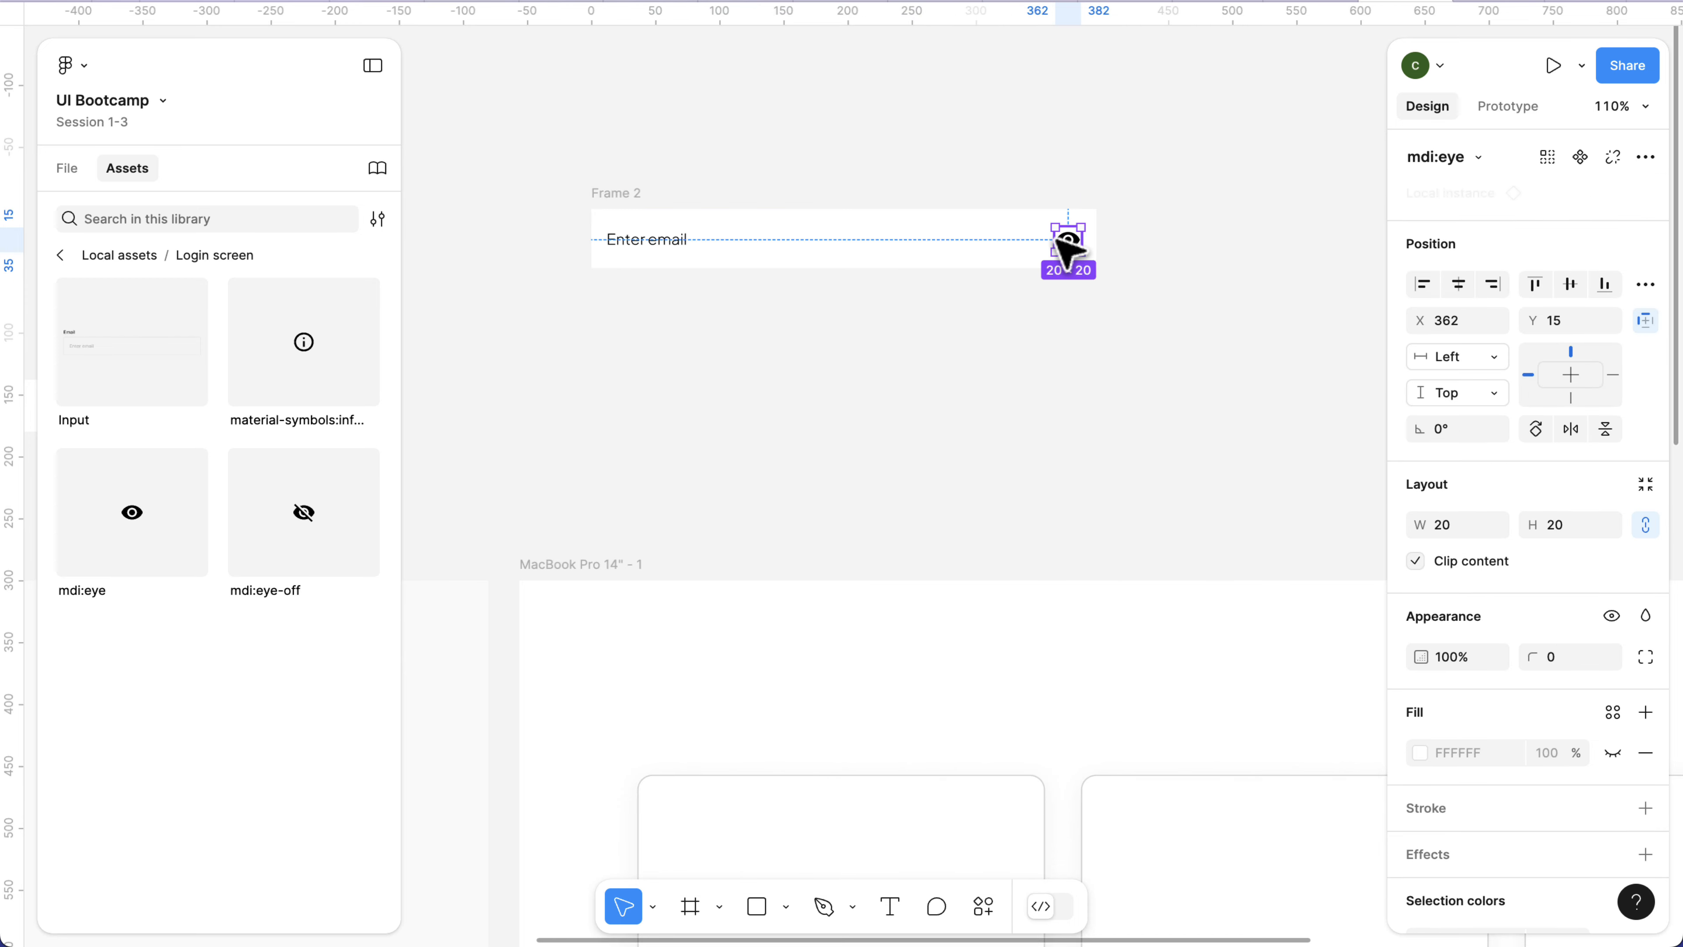
click(1613, 375)
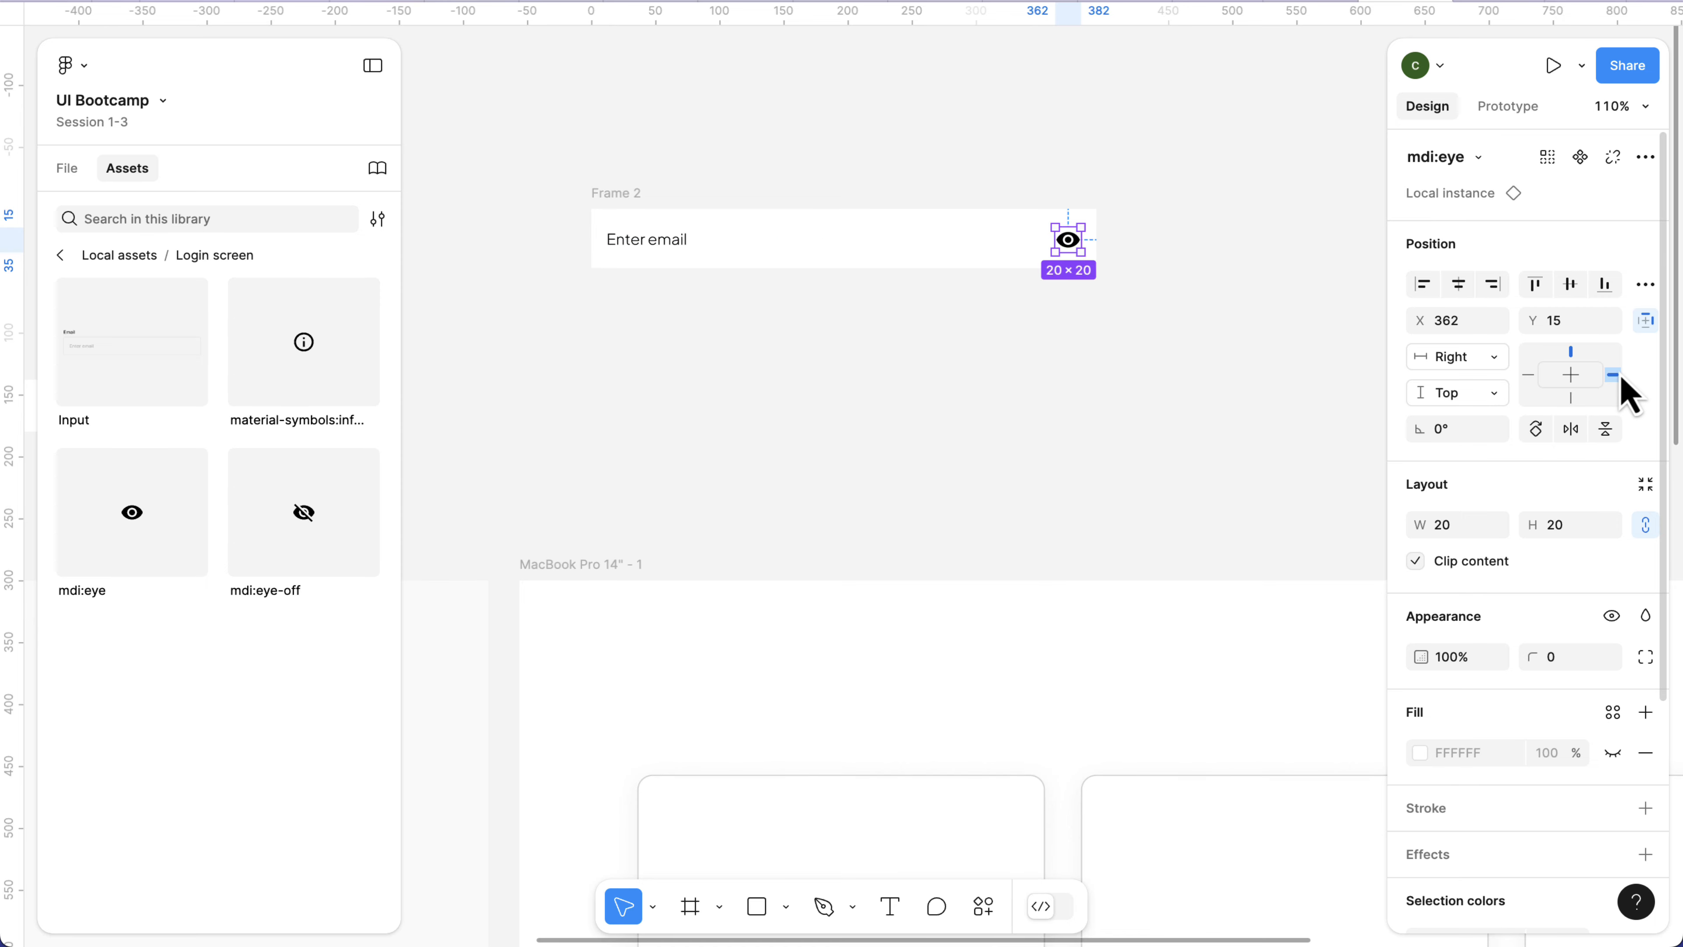
click(626, 197)
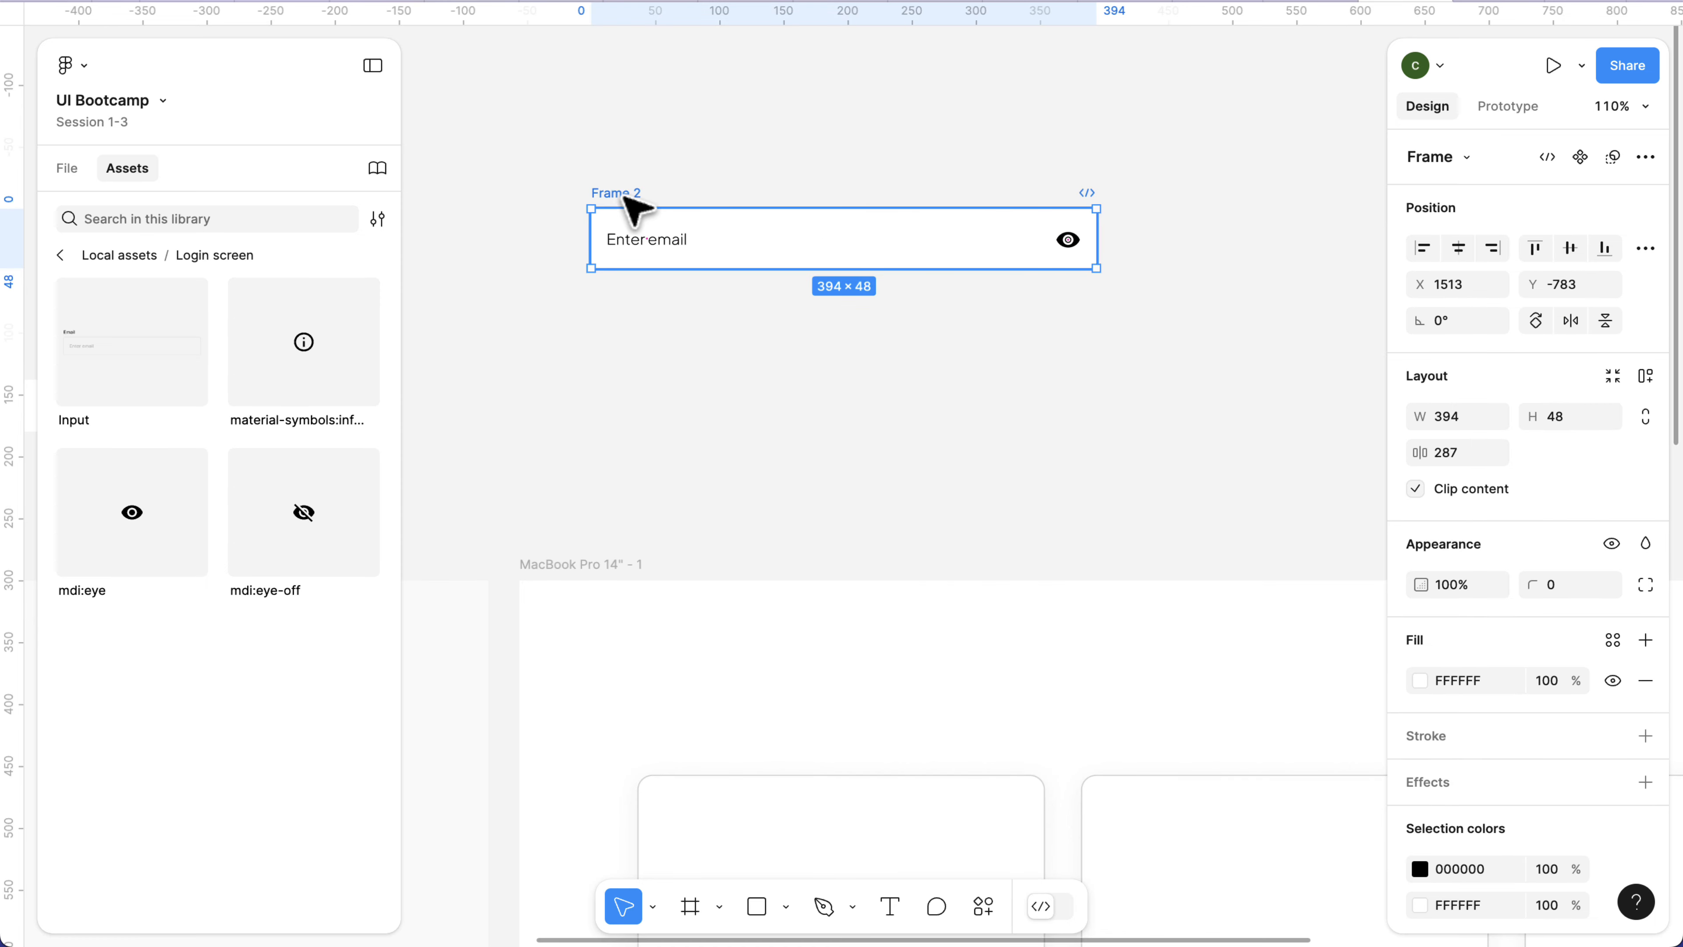
mouse_move(1097, 252)
mouse_down()
mouse_move(1206, 248)
mouse_move(1033, 264)
mouse_move(1210, 264)
mouse_move(1070, 263)
mouse_up()
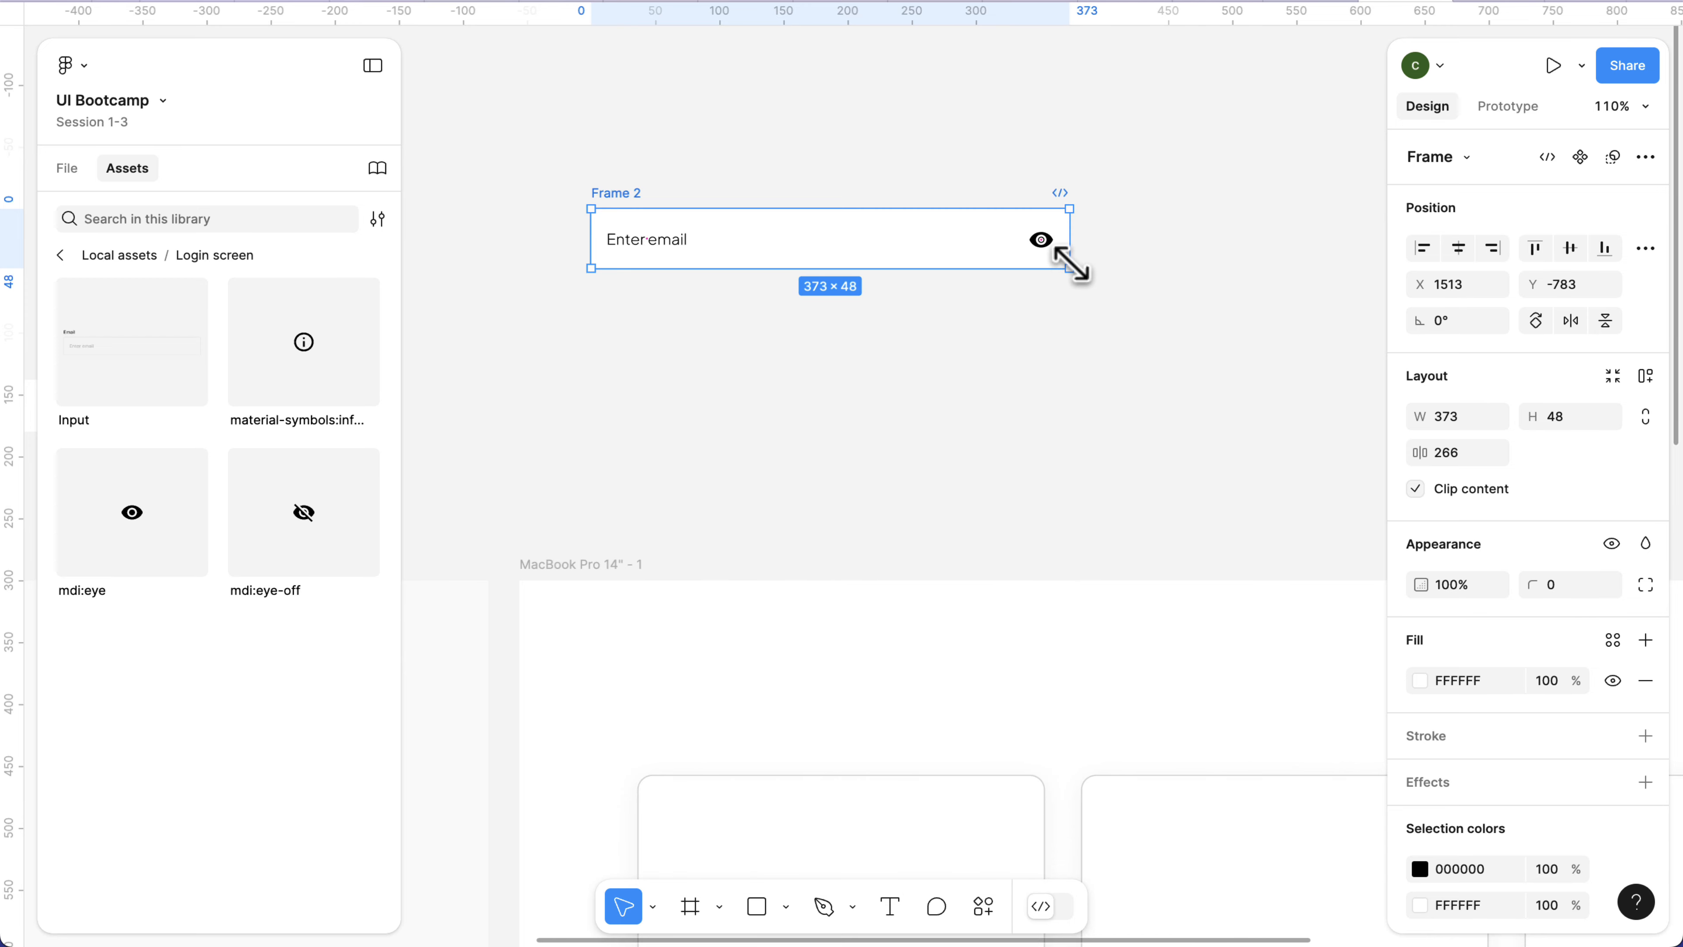
Measure the eye icon's distances to the edges of Frame 2 and review its constraints.
click(1053, 244)
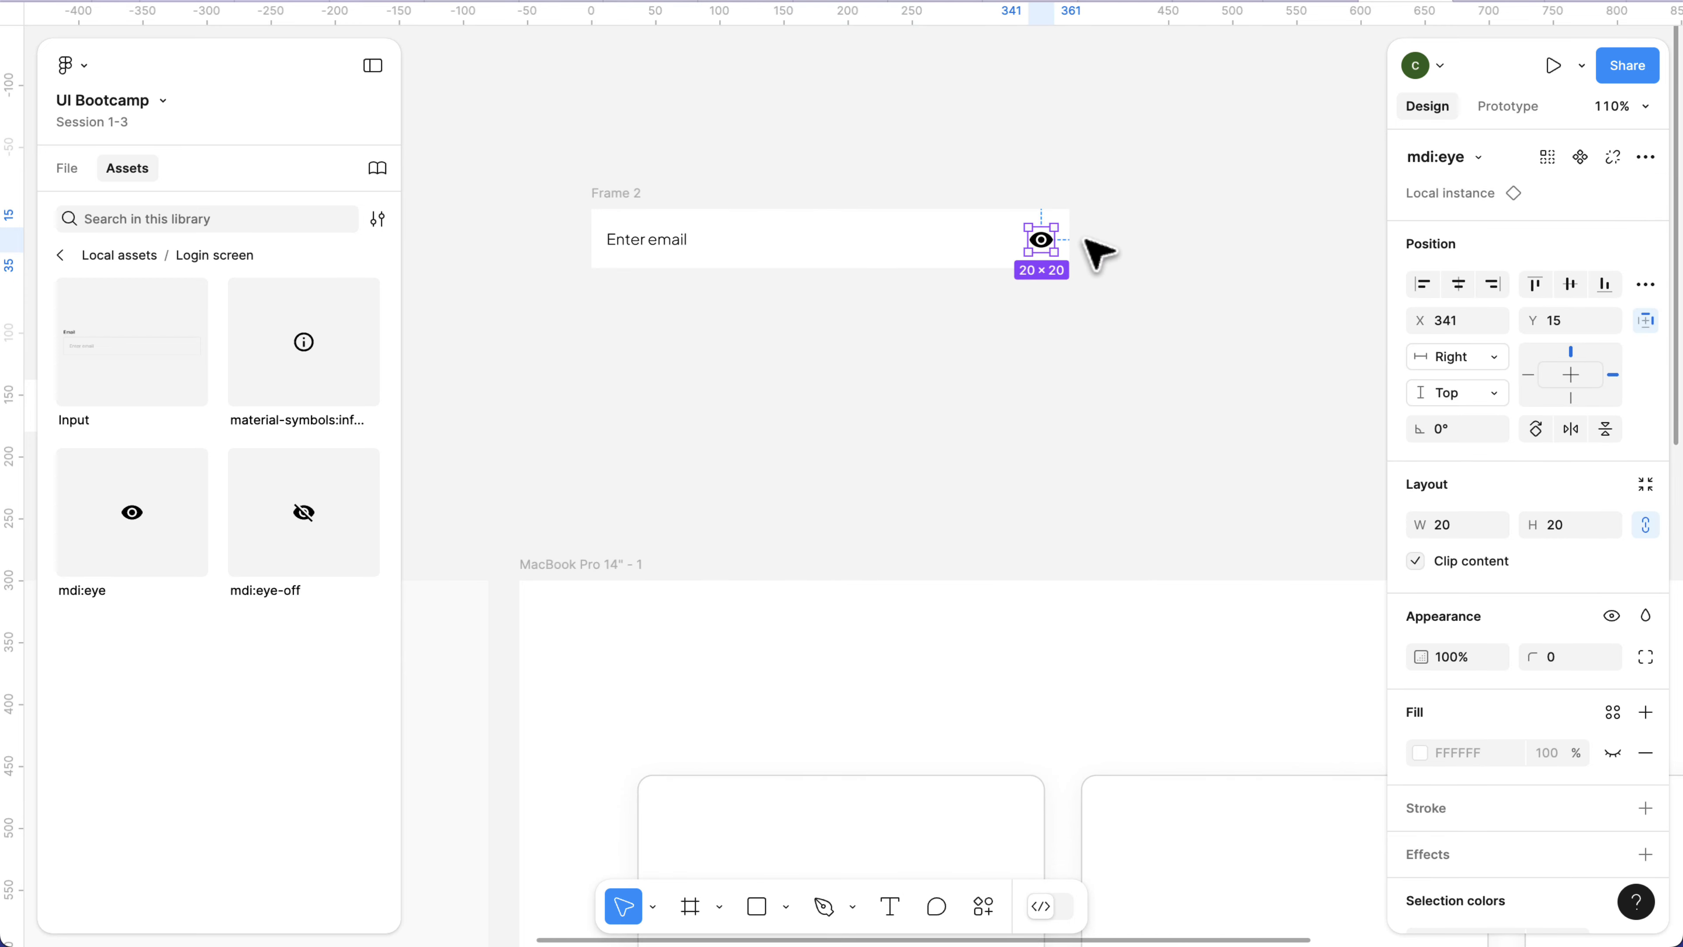
key(alt)
scroll(1060, 238, up, 10)
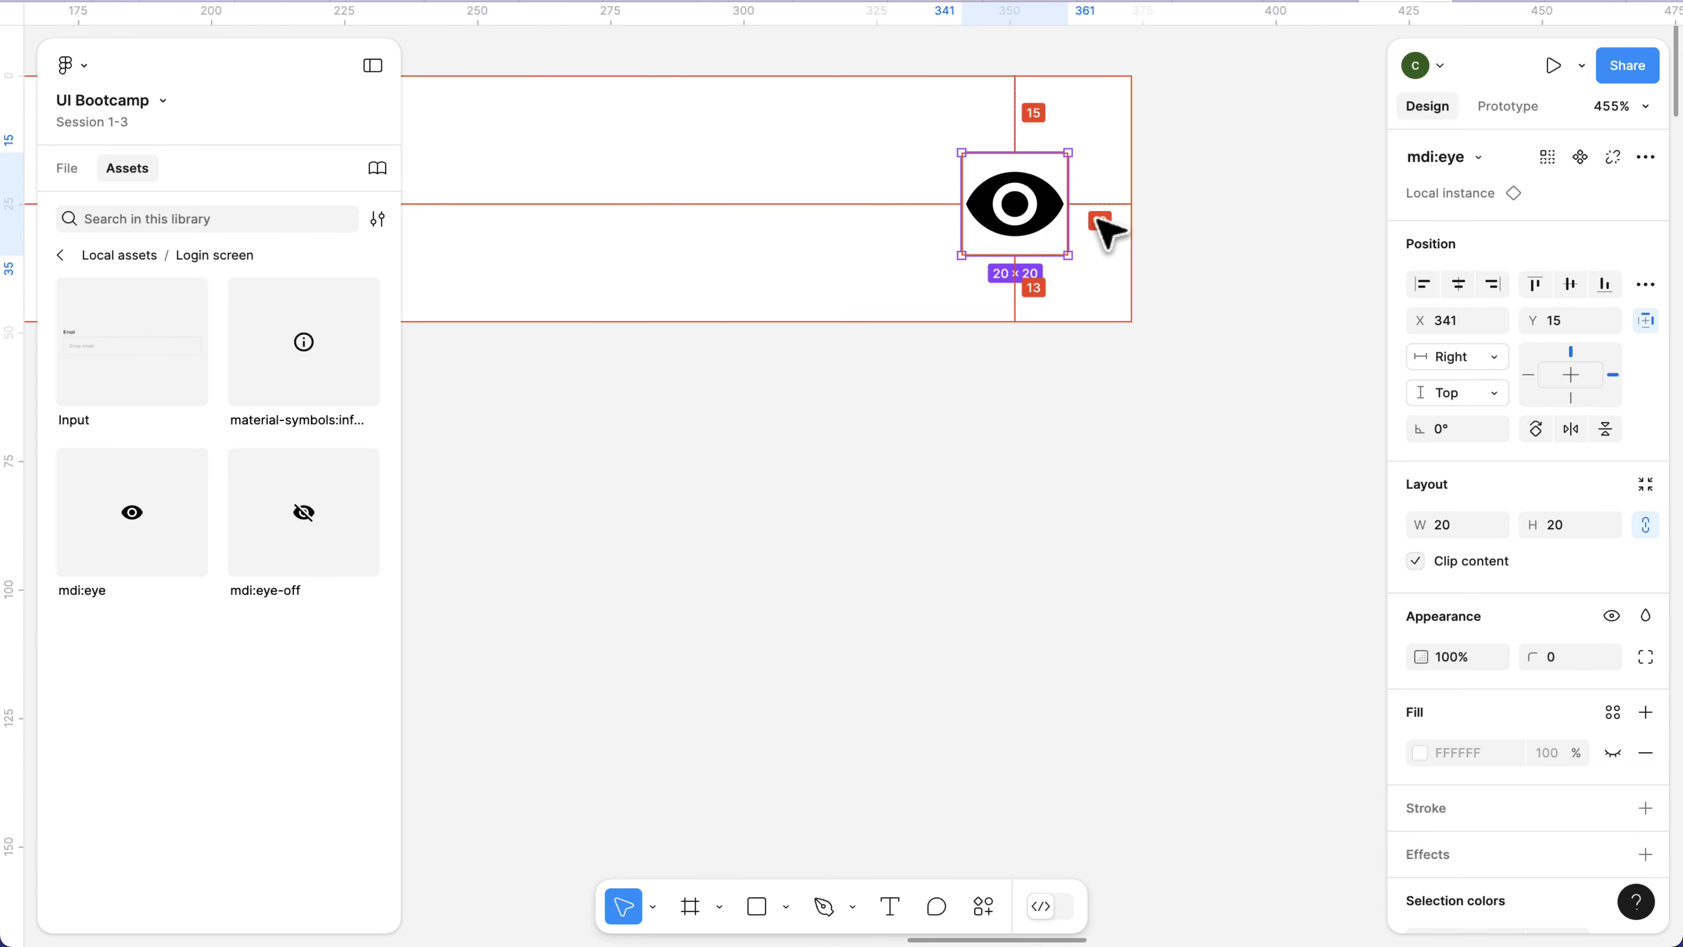
scroll(1105, 235, down, 7)
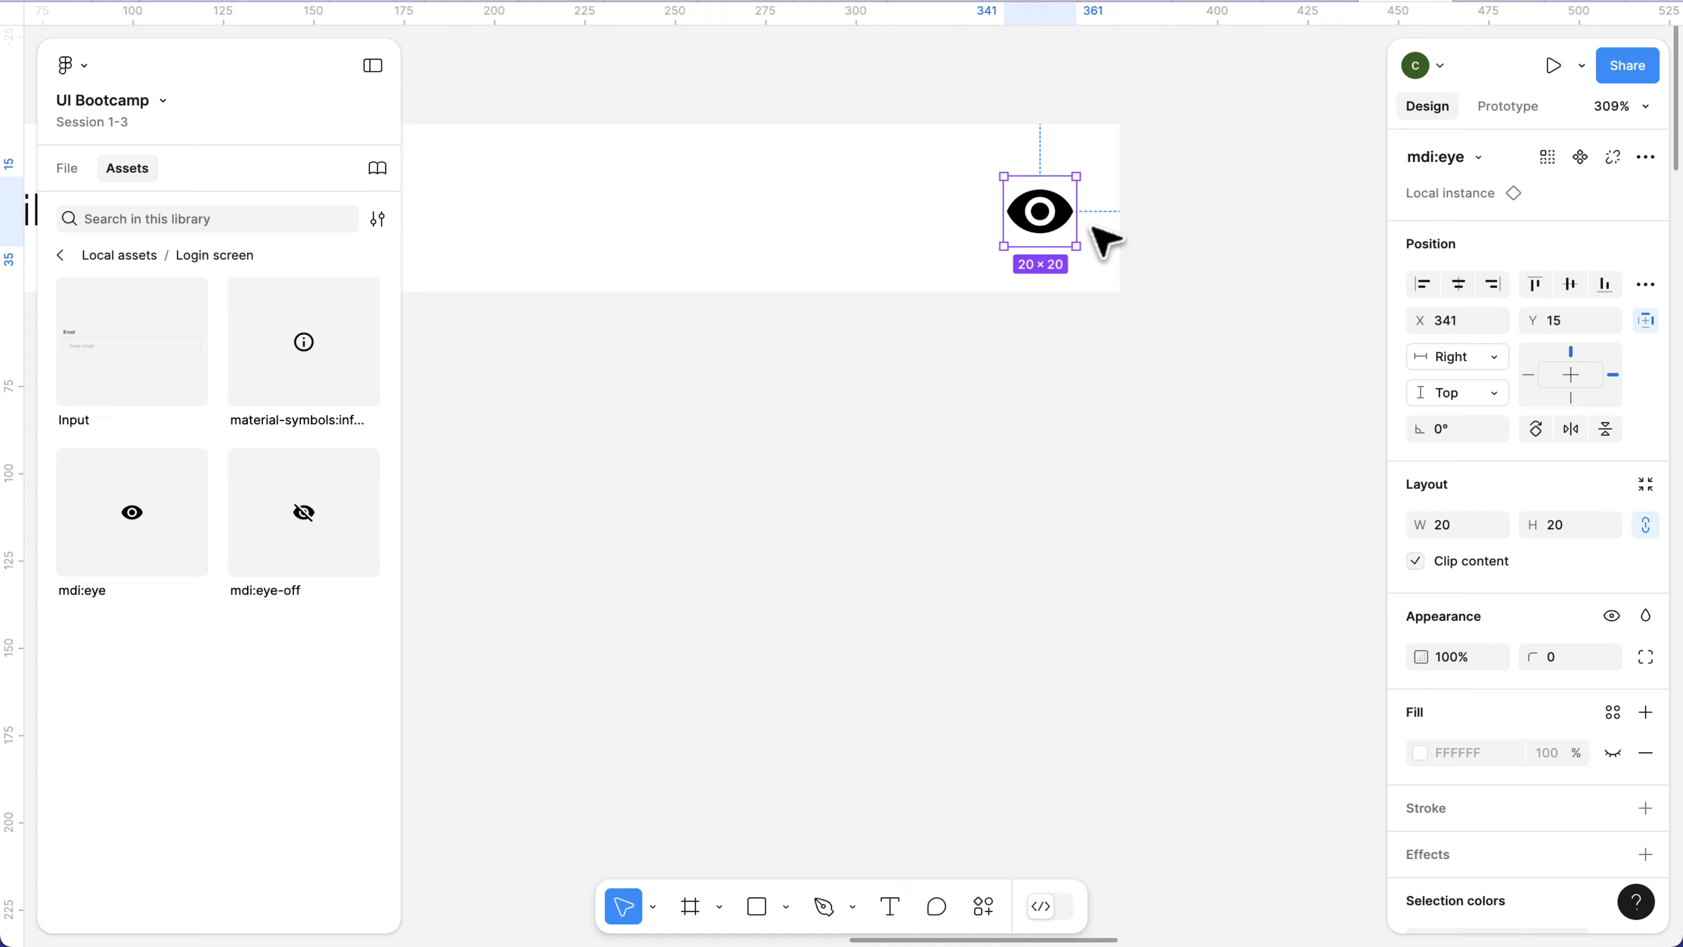
scroll(1093, 227, down, 1)
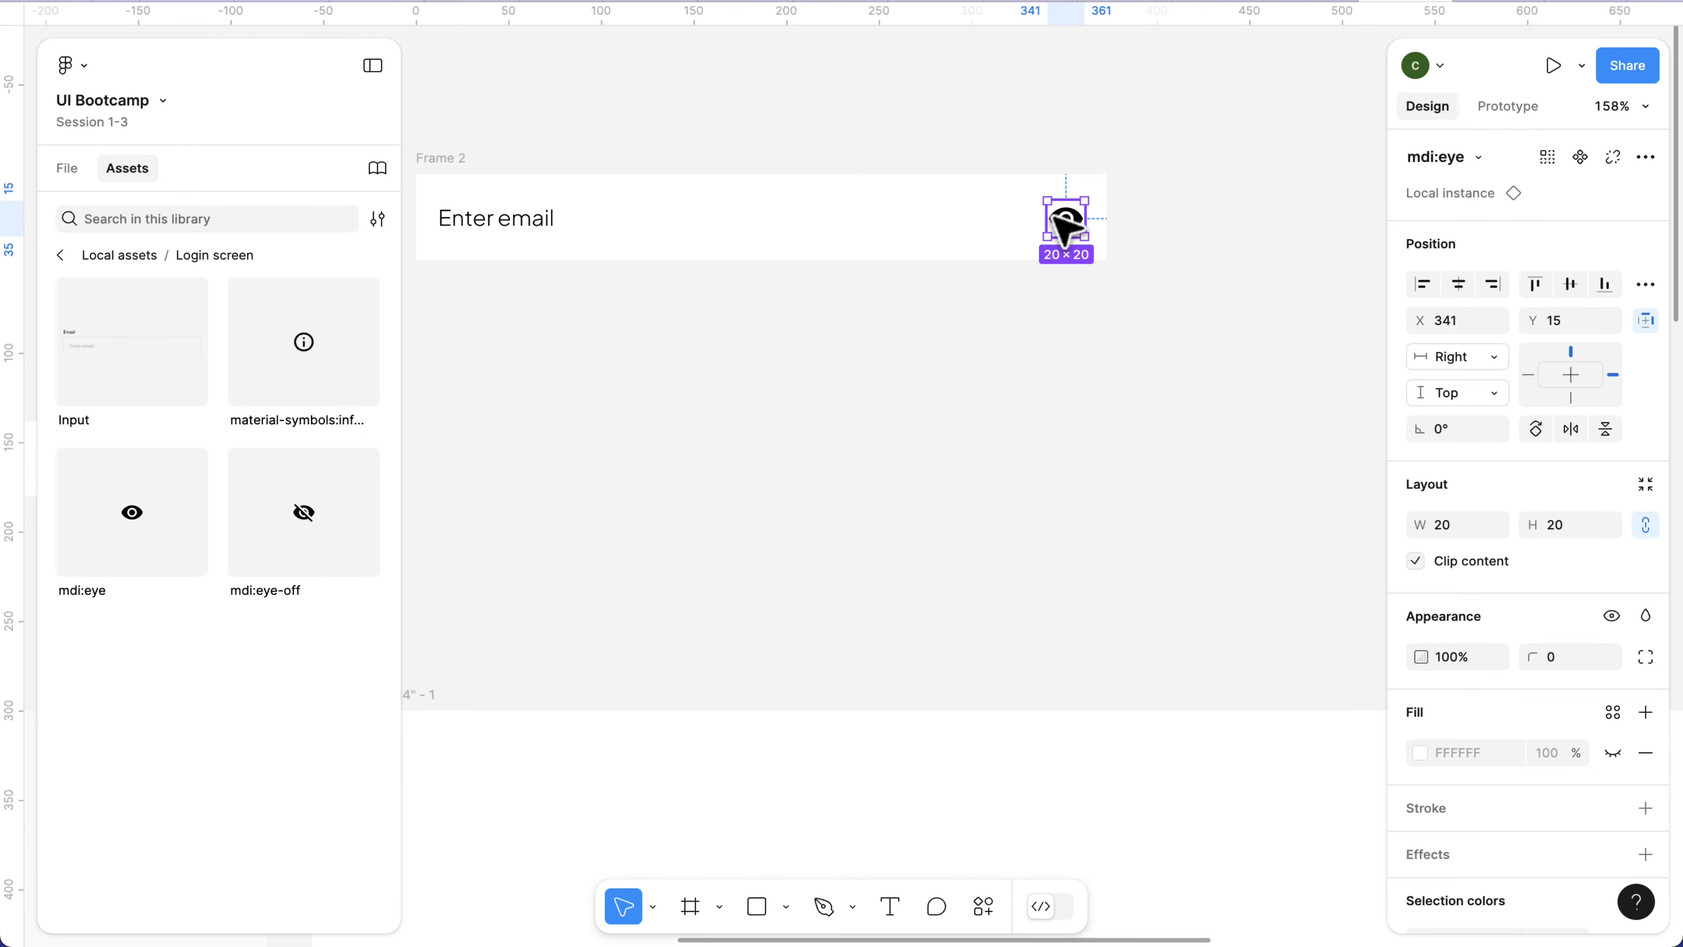
scroll(1063, 227, down, 1)
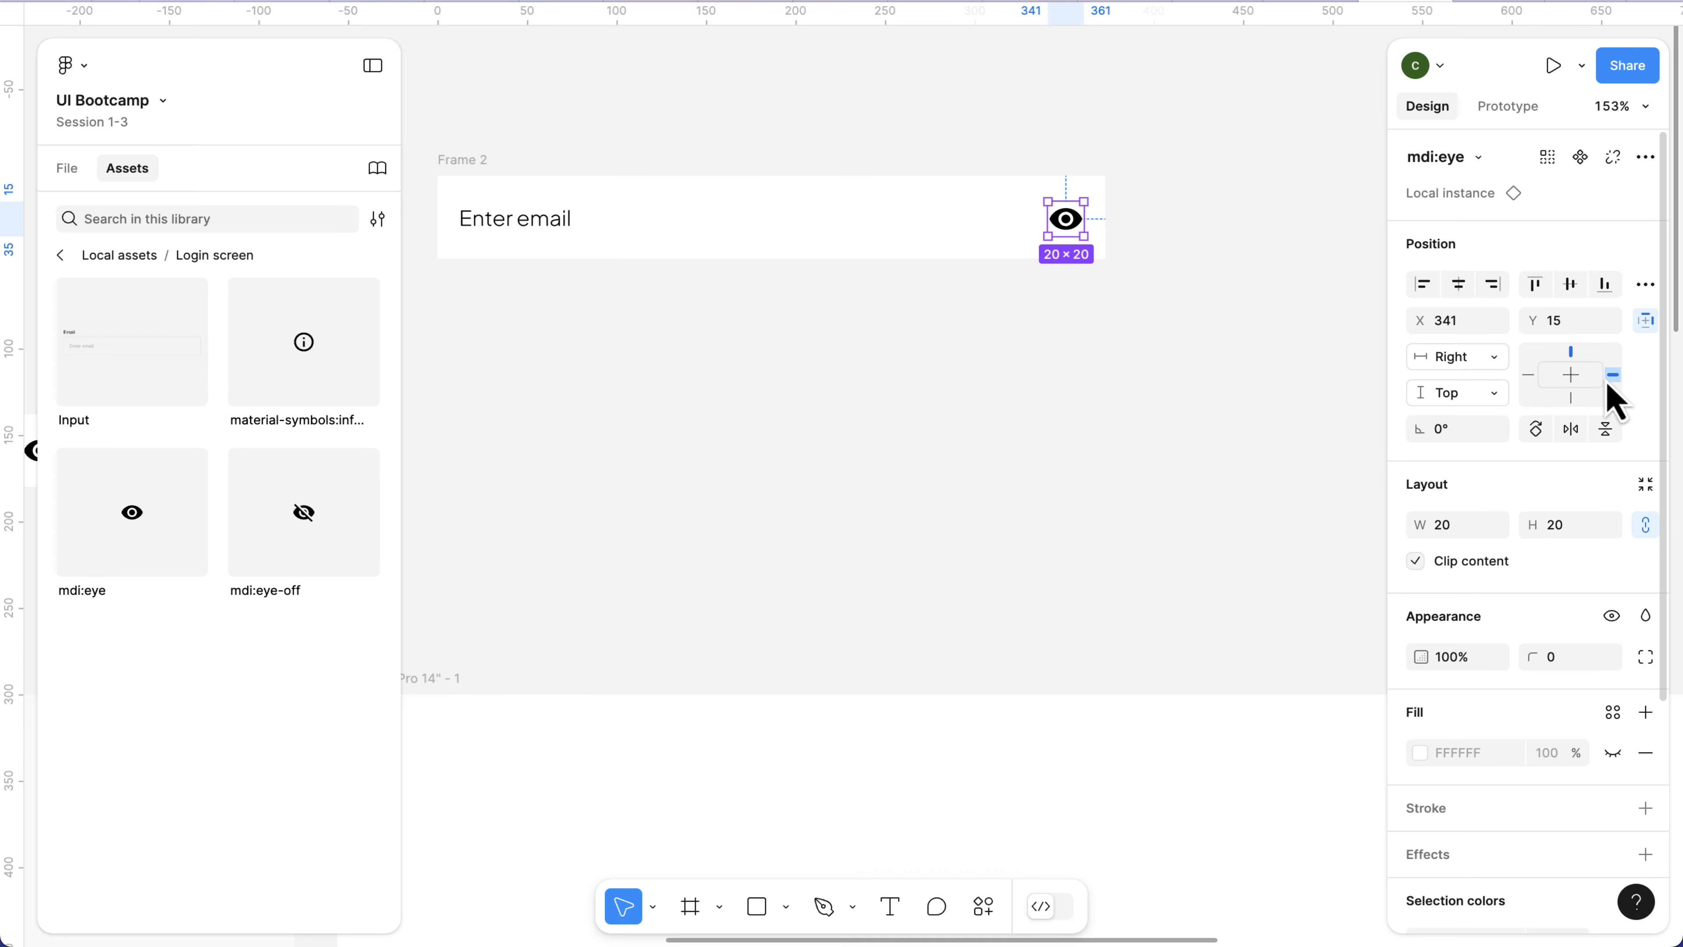
Test the eye icon's Top constraint by stretching Frame 2 to about 124 high, and undo the resize.
click(476, 159)
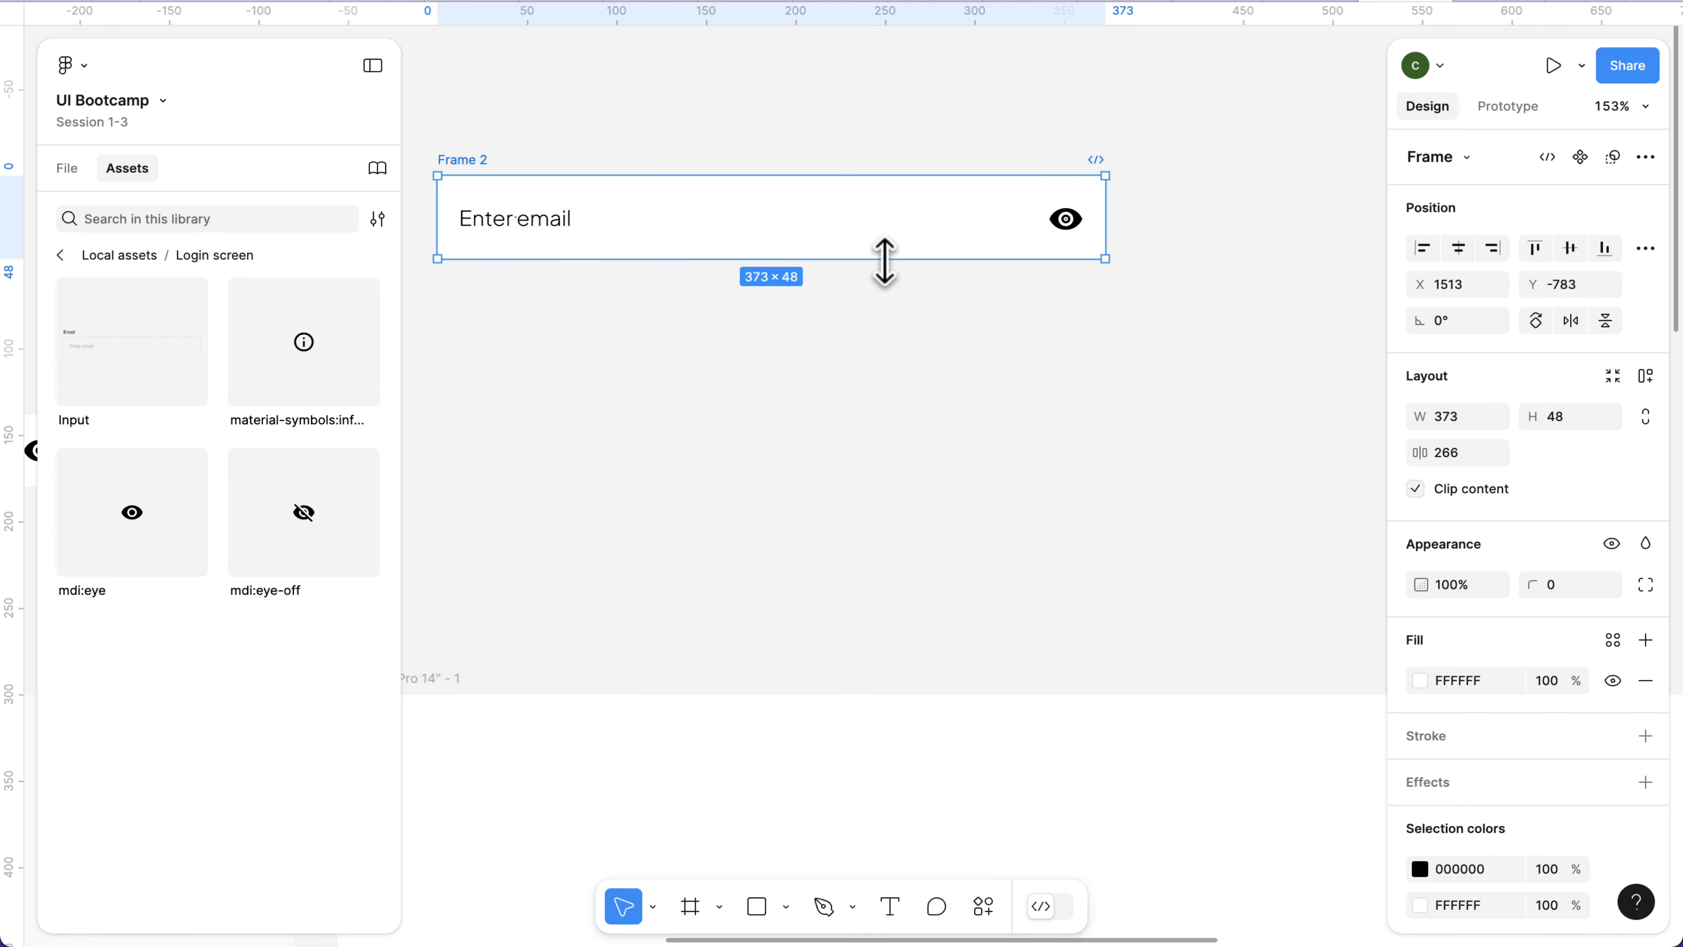
drag(884, 262, 900, 393)
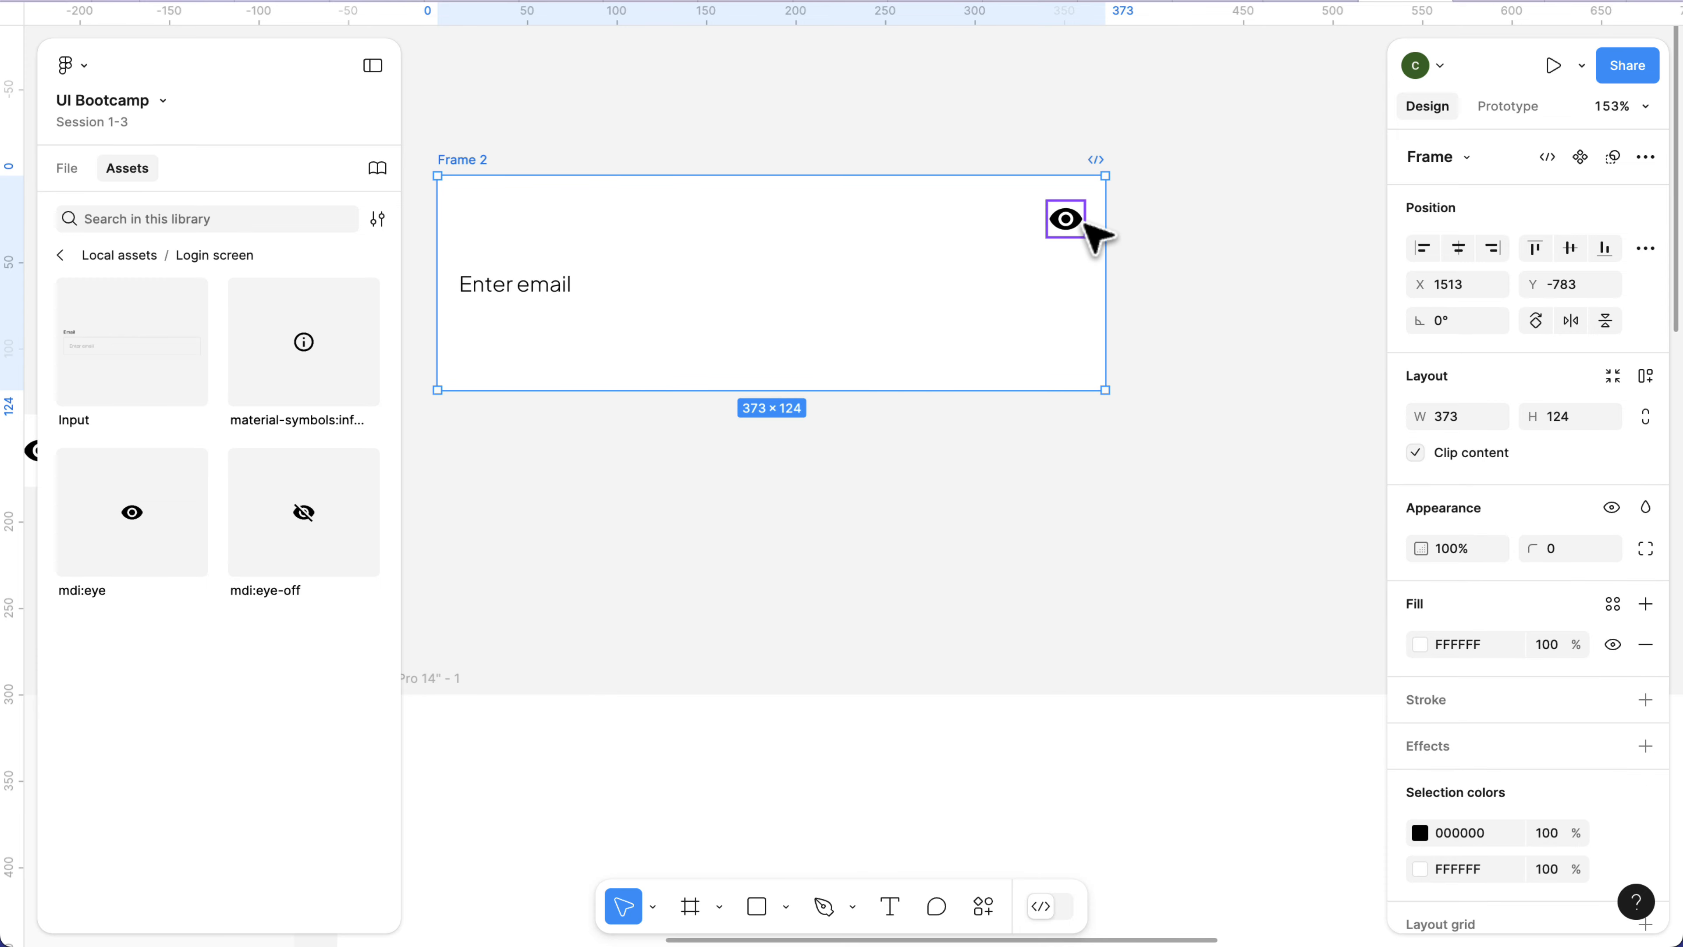
key(ctrl+z)
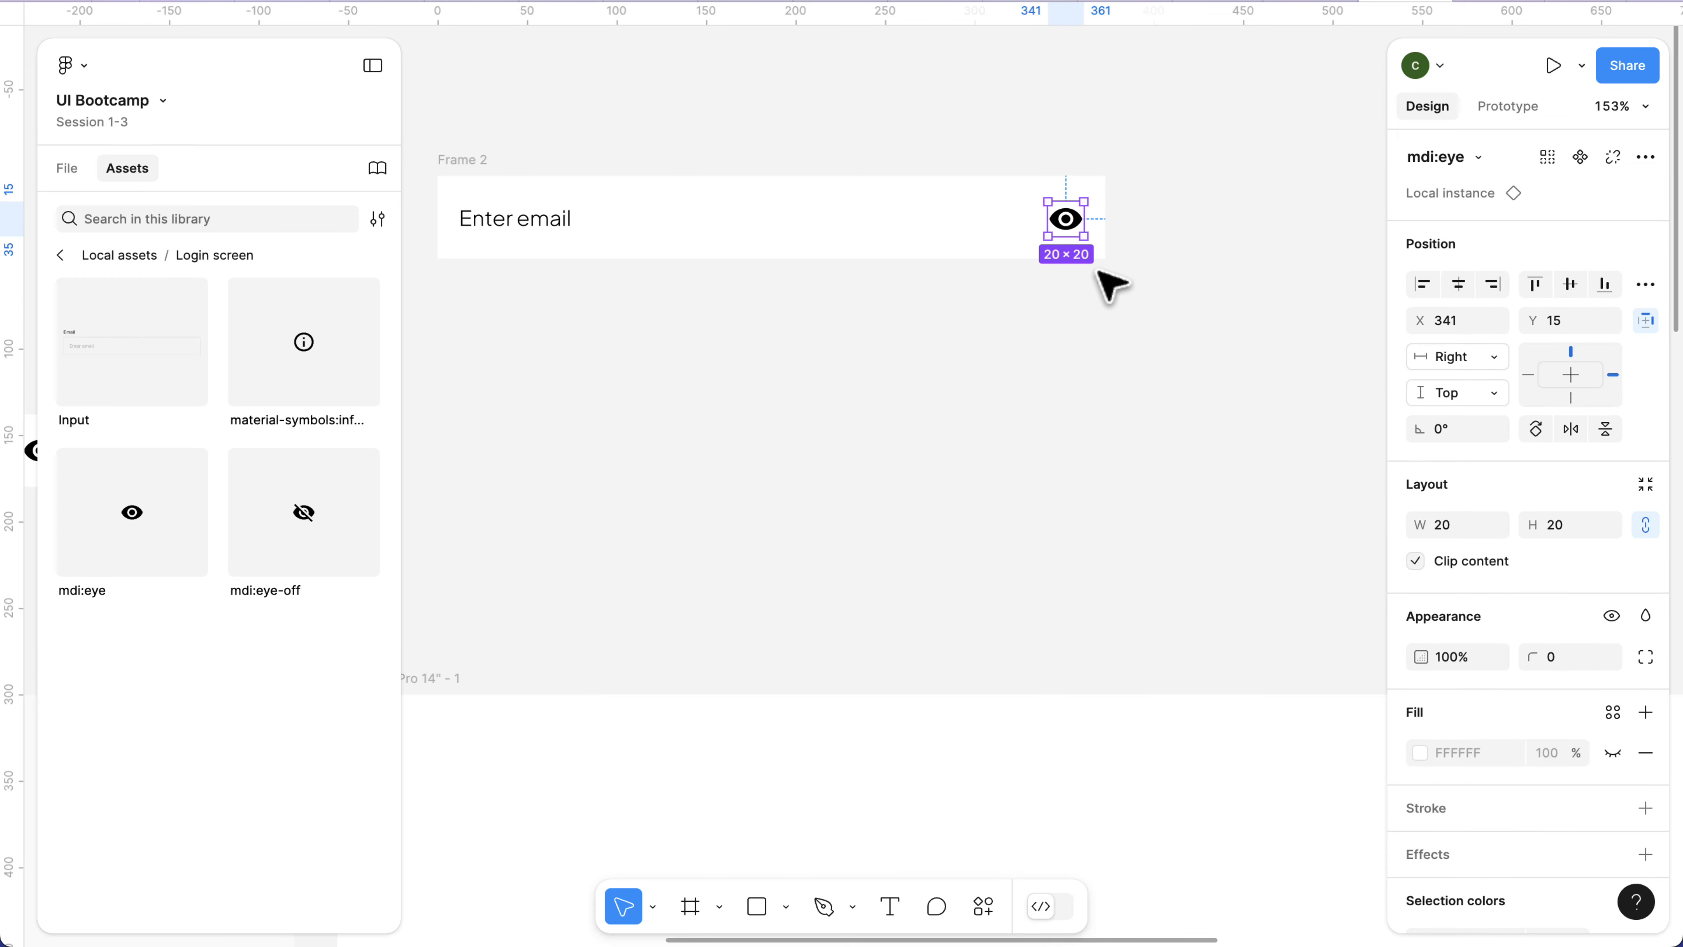
click(1110, 284)
Set the eye icon's vertical constraint to Center.
click(1066, 222)
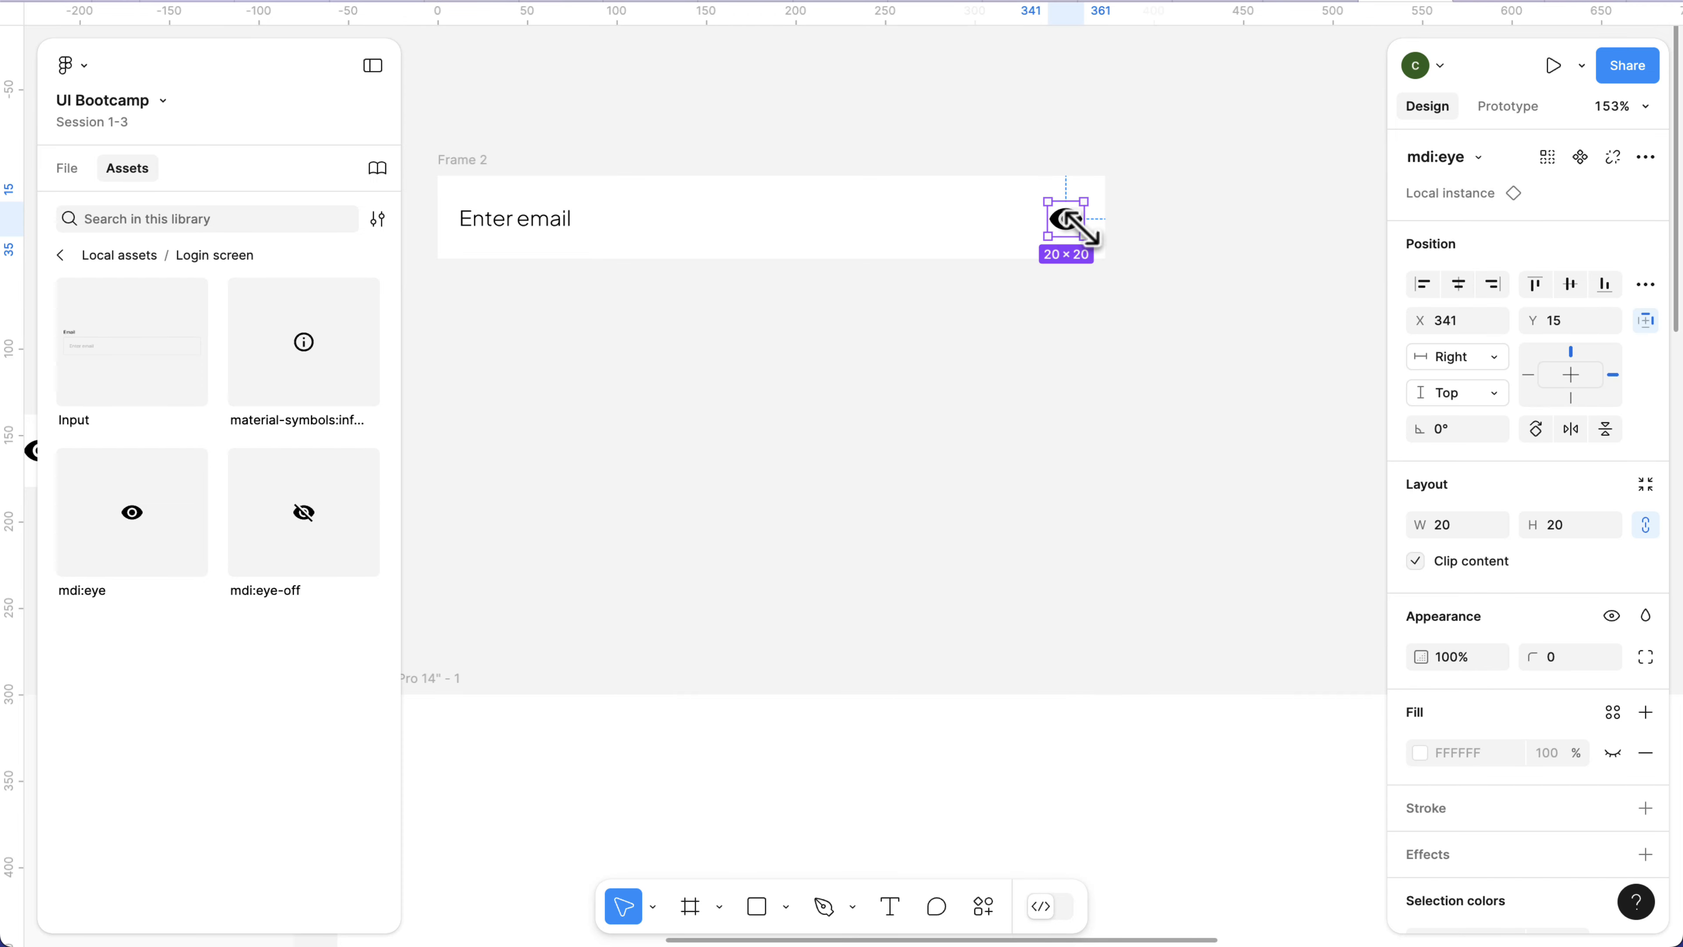
click(1454, 411)
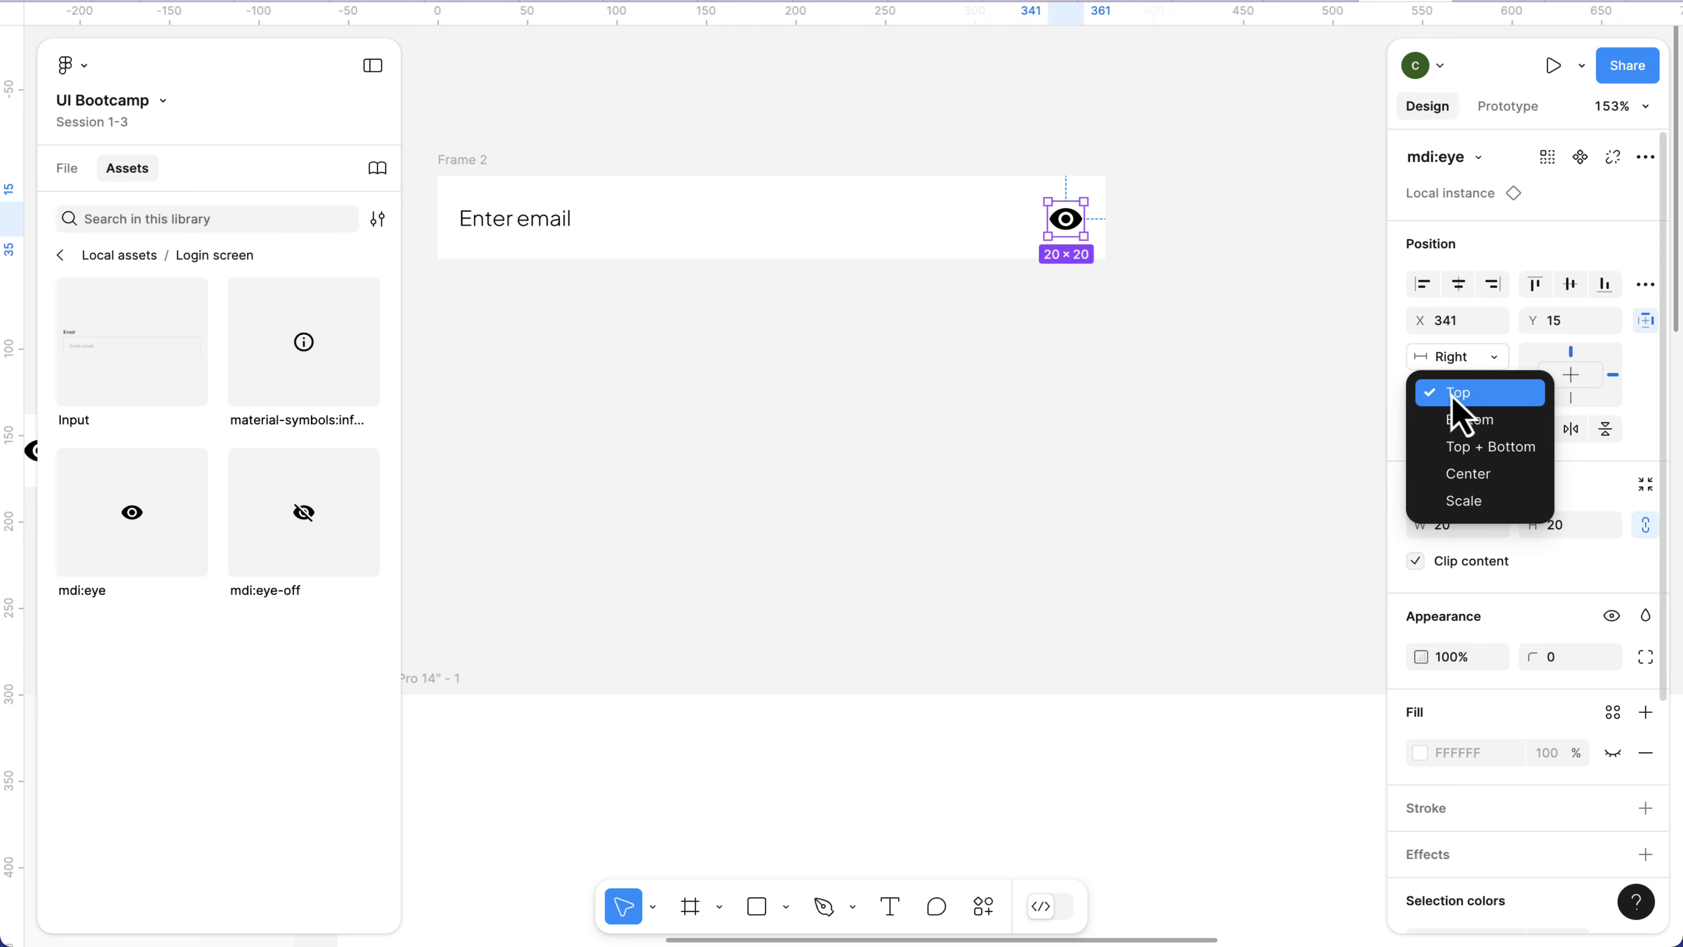
click(1468, 475)
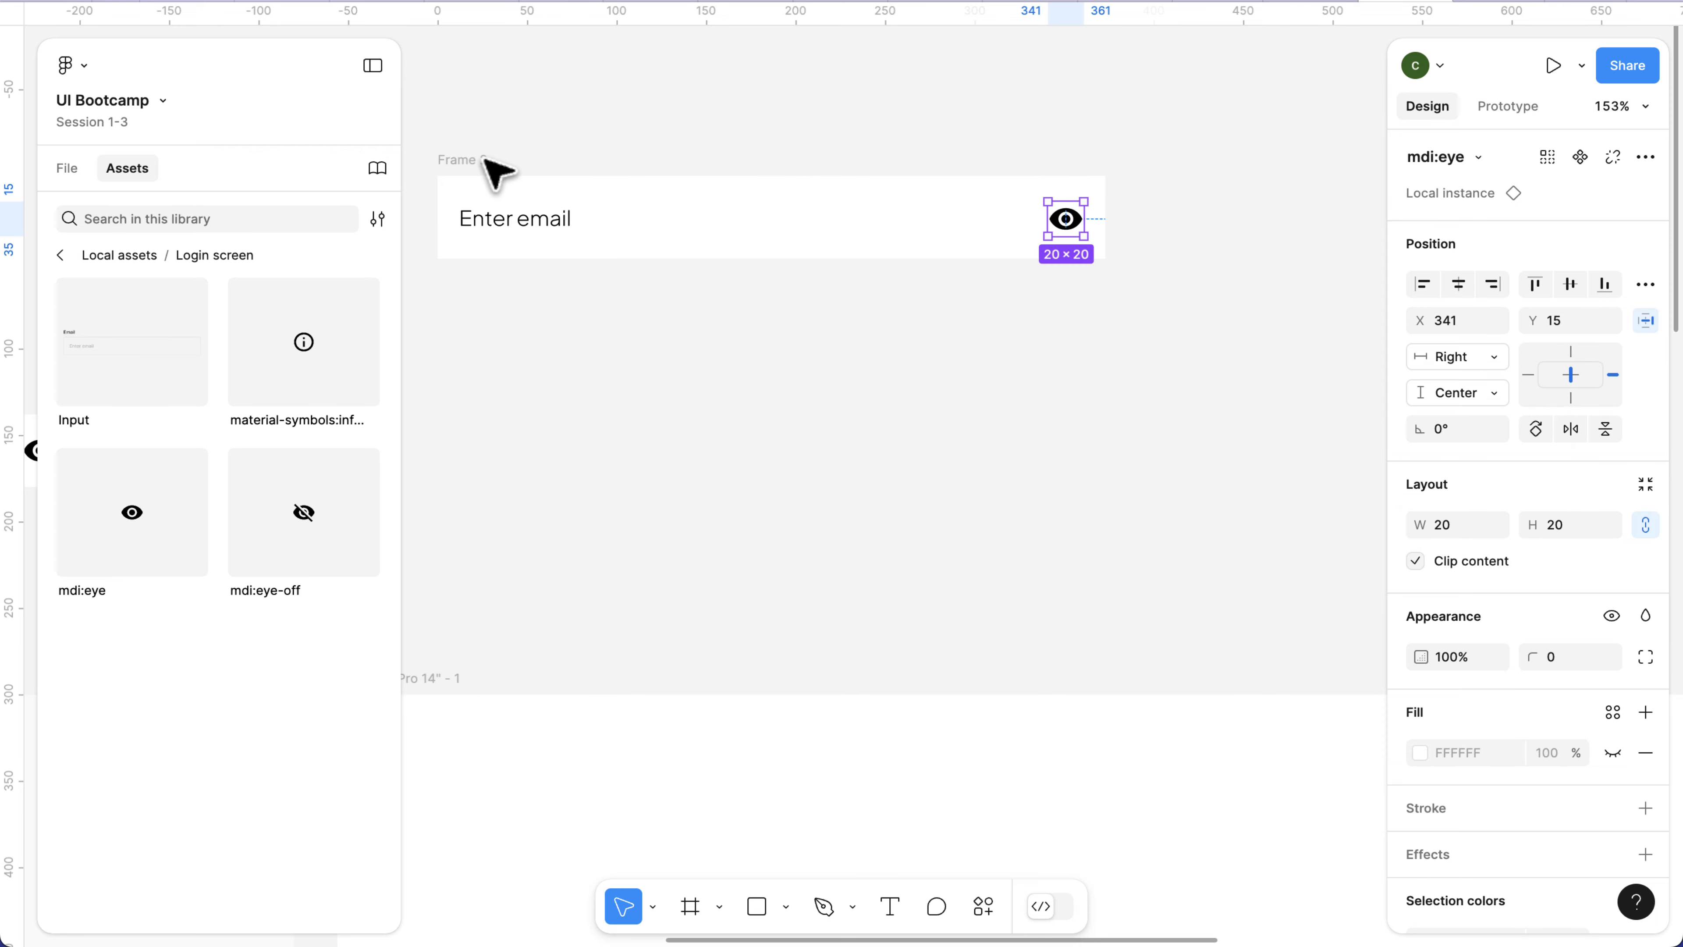
Test the eye icon's Center constraint by stretching Frame 2 downwards and upwards, undoing each resize.
click(458, 167)
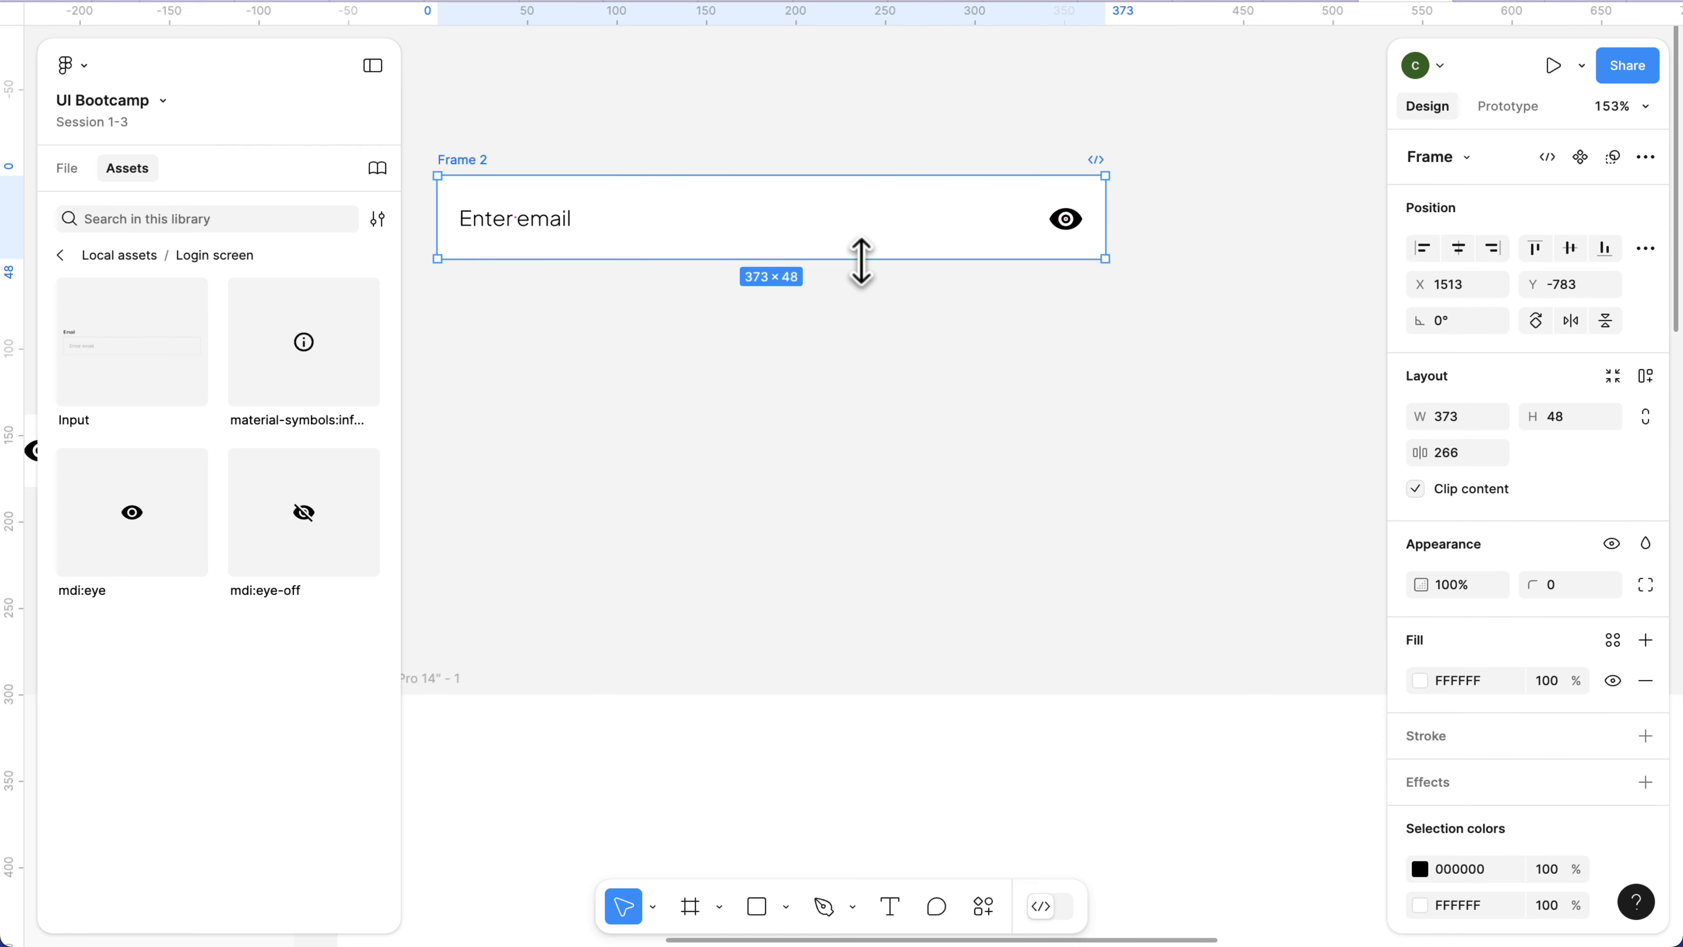
drag(863, 260, 871, 371)
key(ctrl+z)
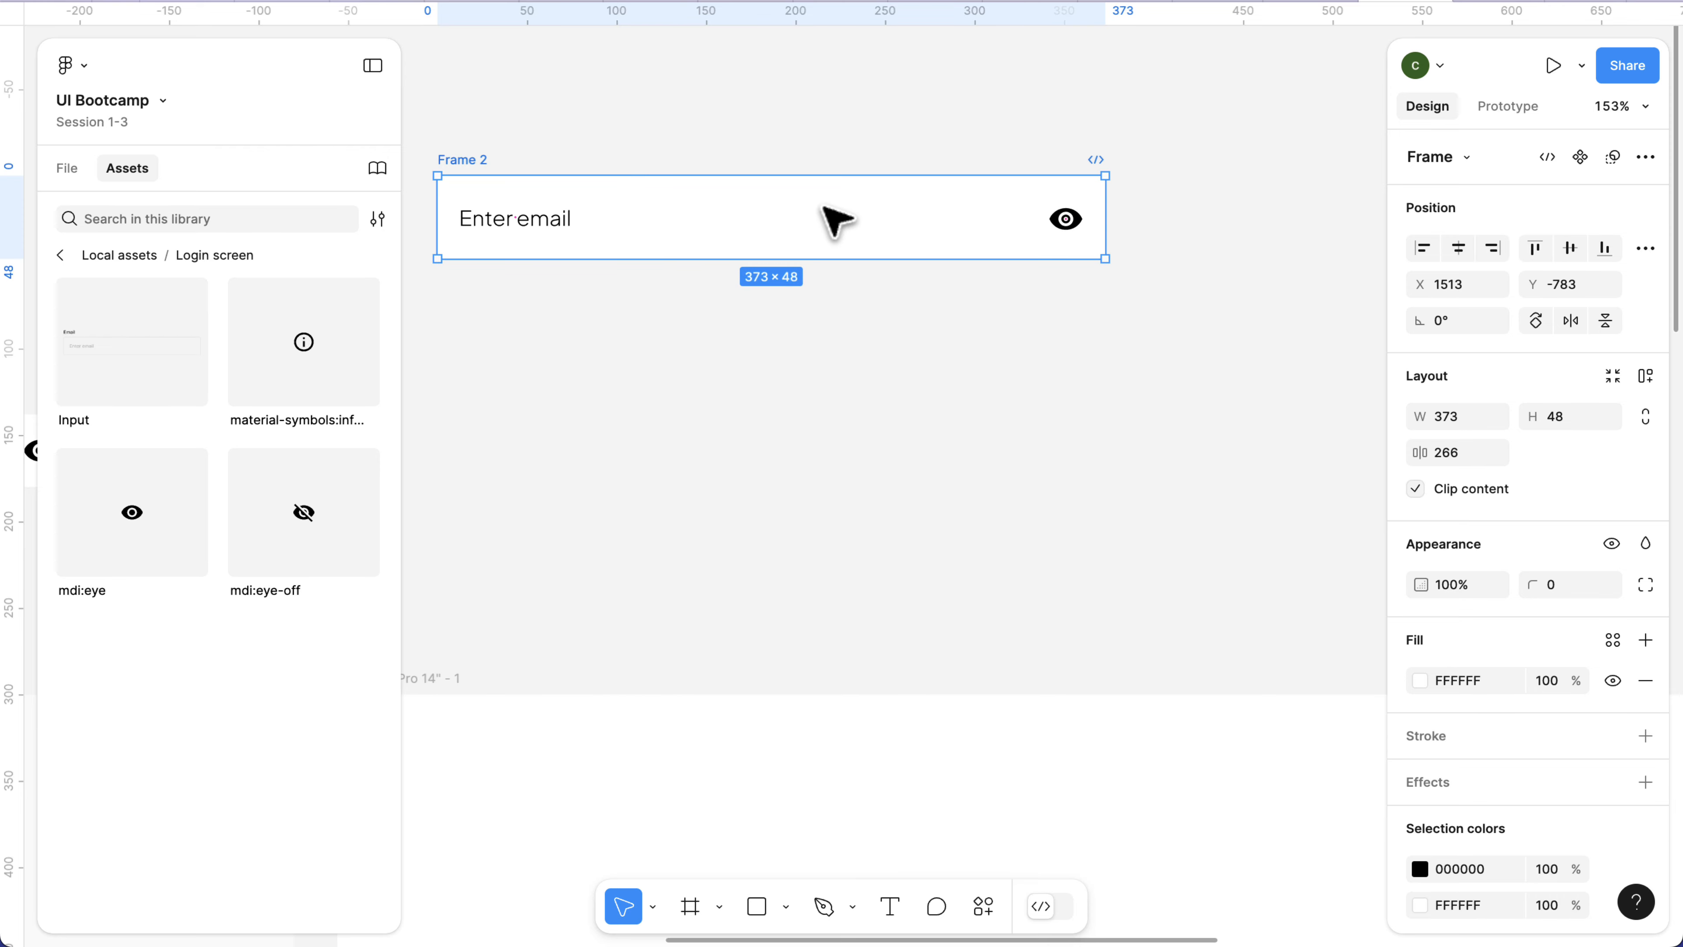
drag(821, 174, 806, 95)
key(ctrl+z)
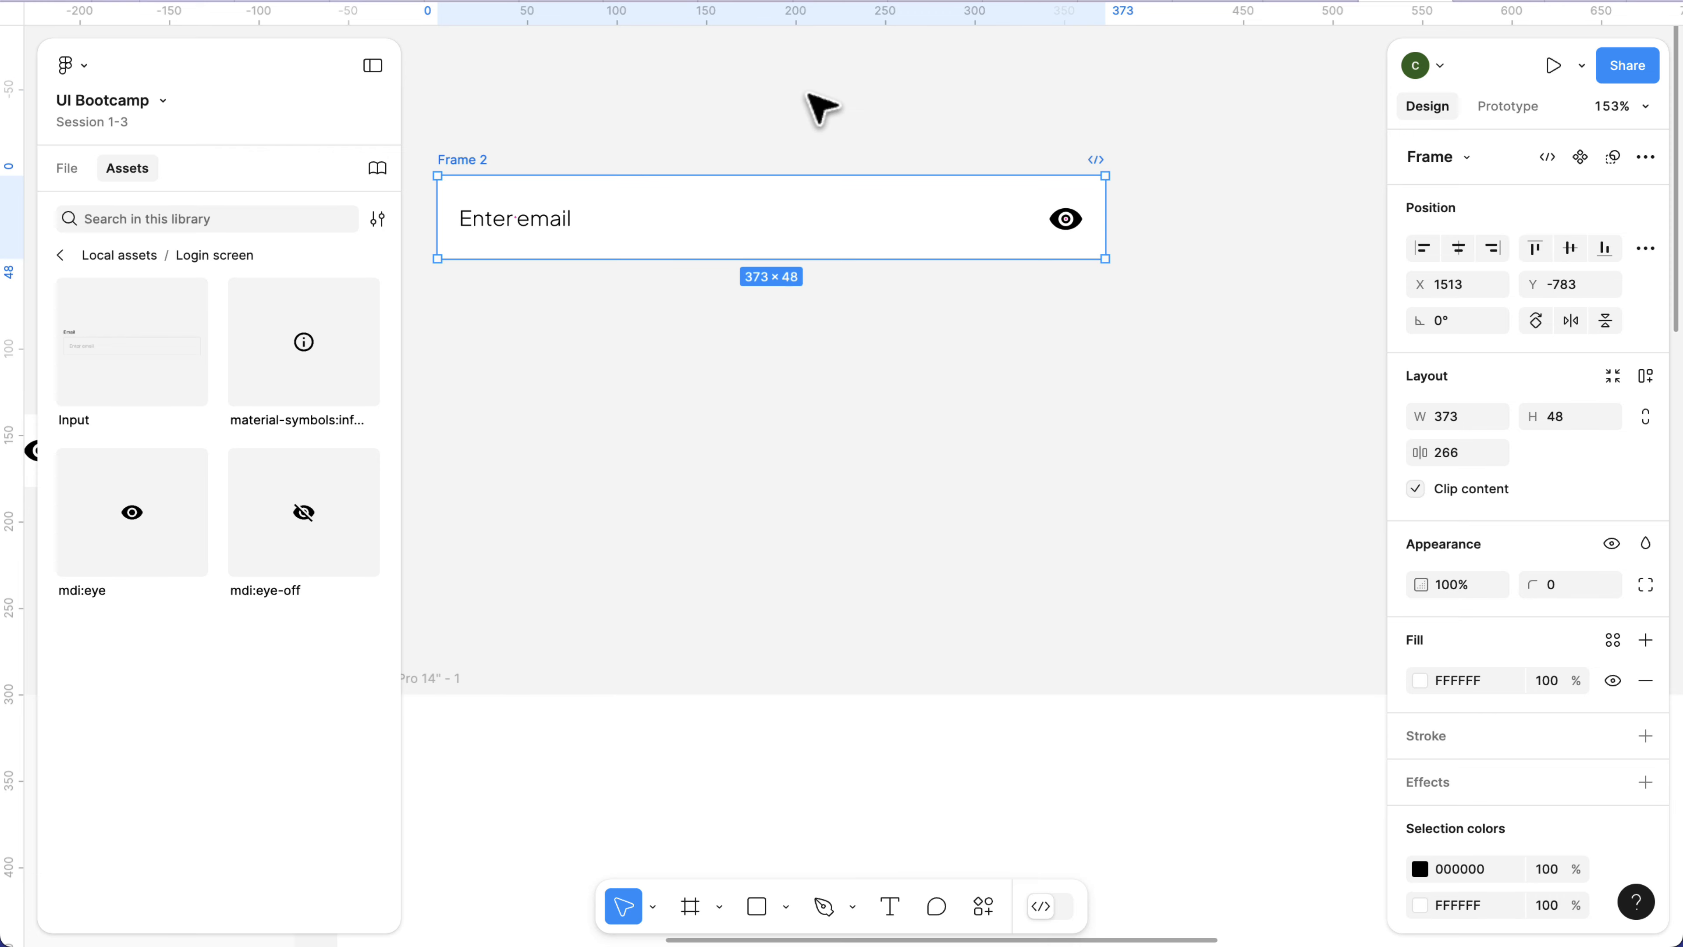
Widen Frame 2 from its right side to about 392 and deselect it.
drag(1105, 218, 1139, 253)
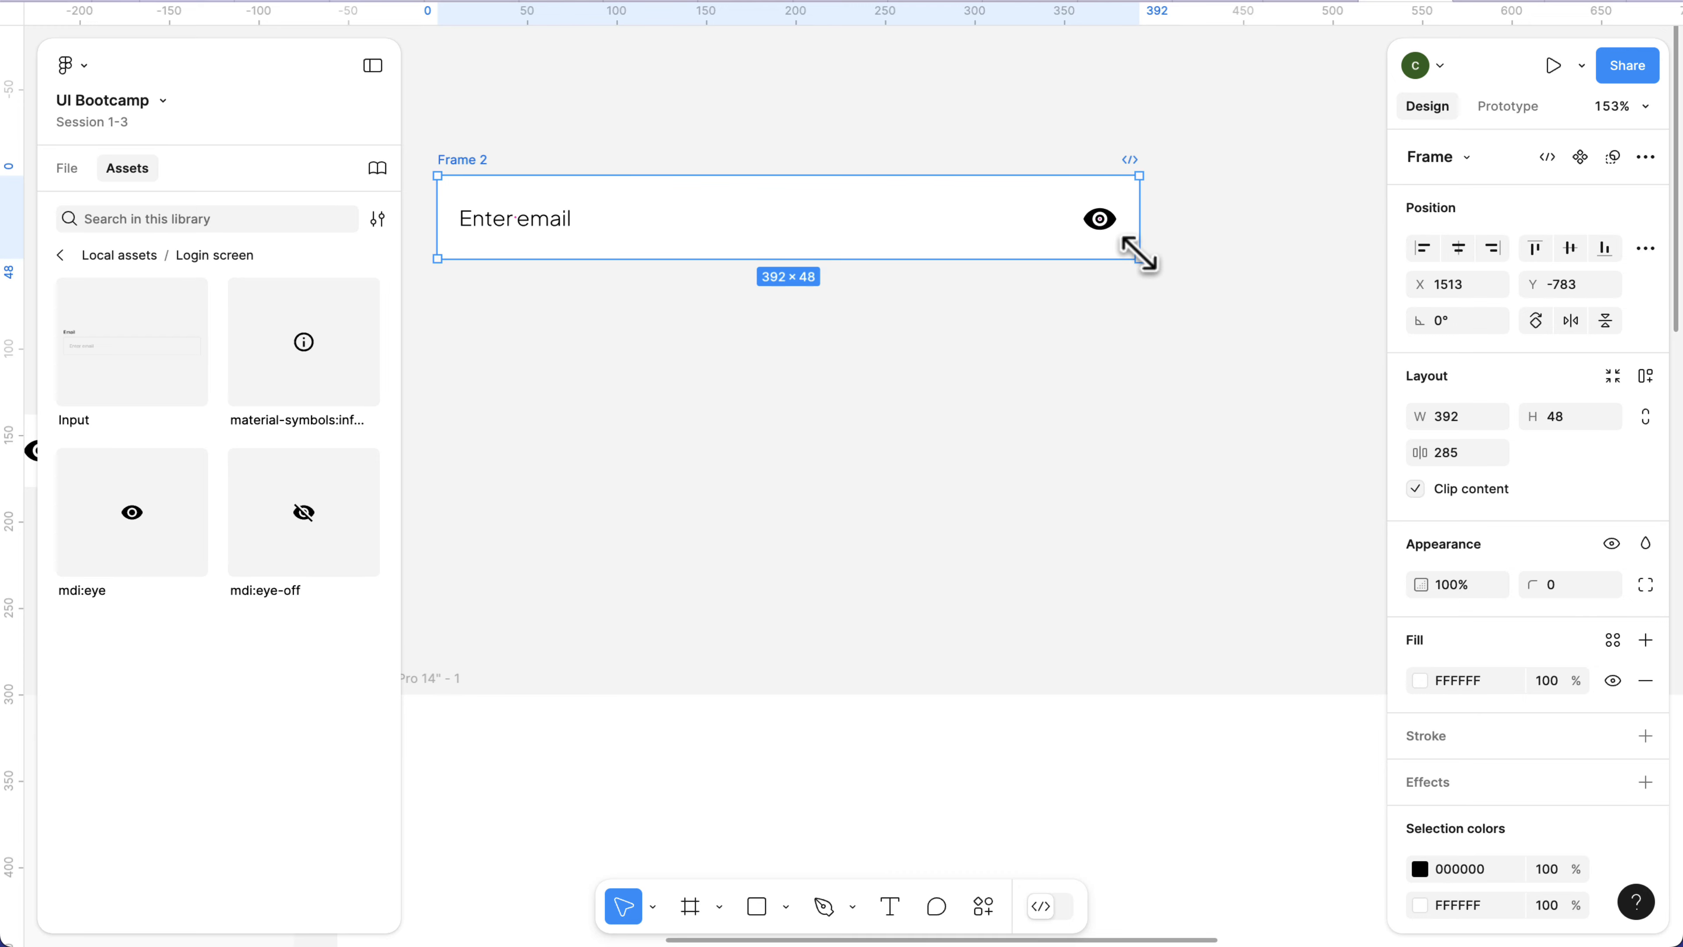
click(1289, 329)
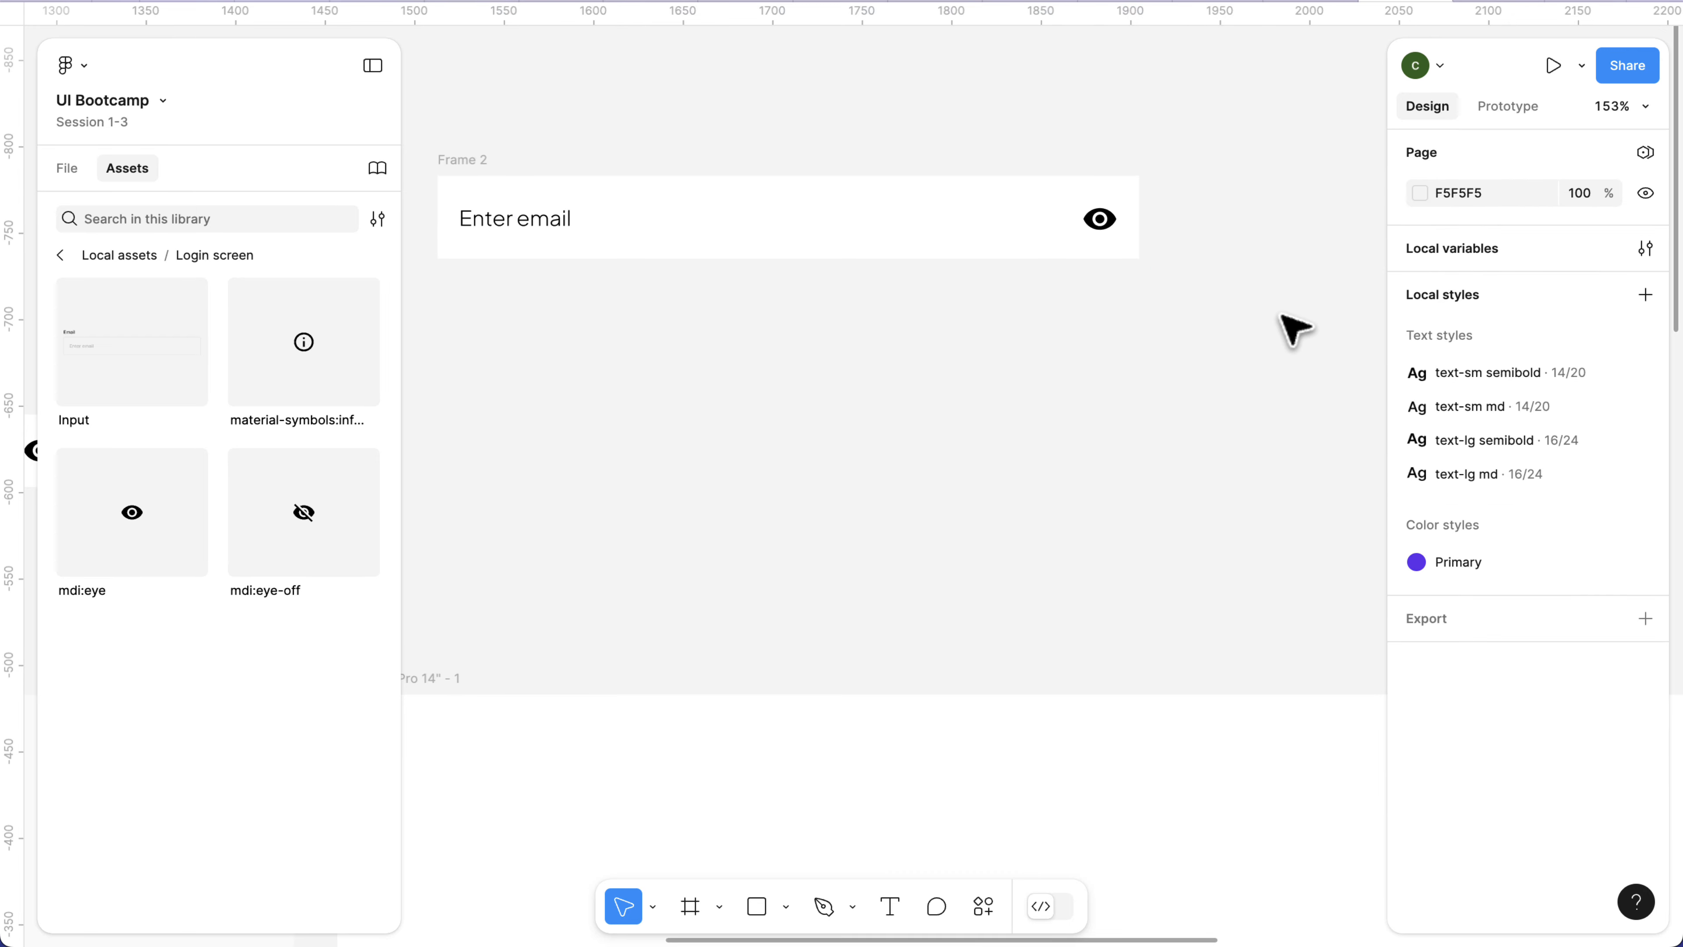
View the variables available for Frame 2's width without applying one.
click(467, 170)
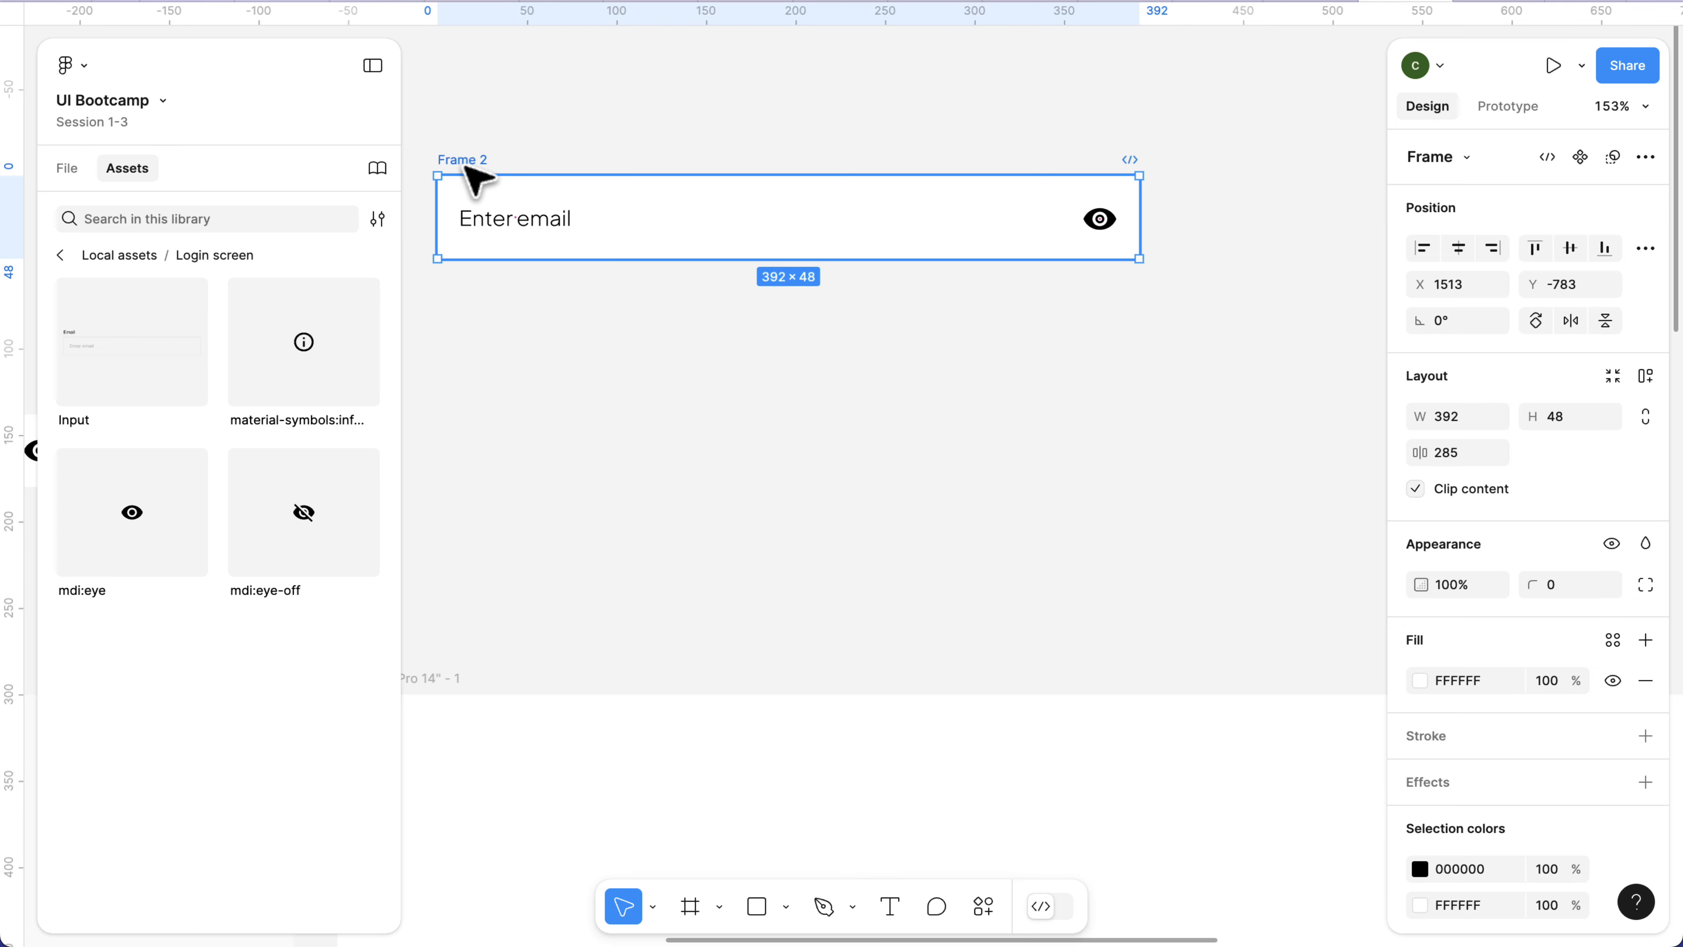
click(1496, 419)
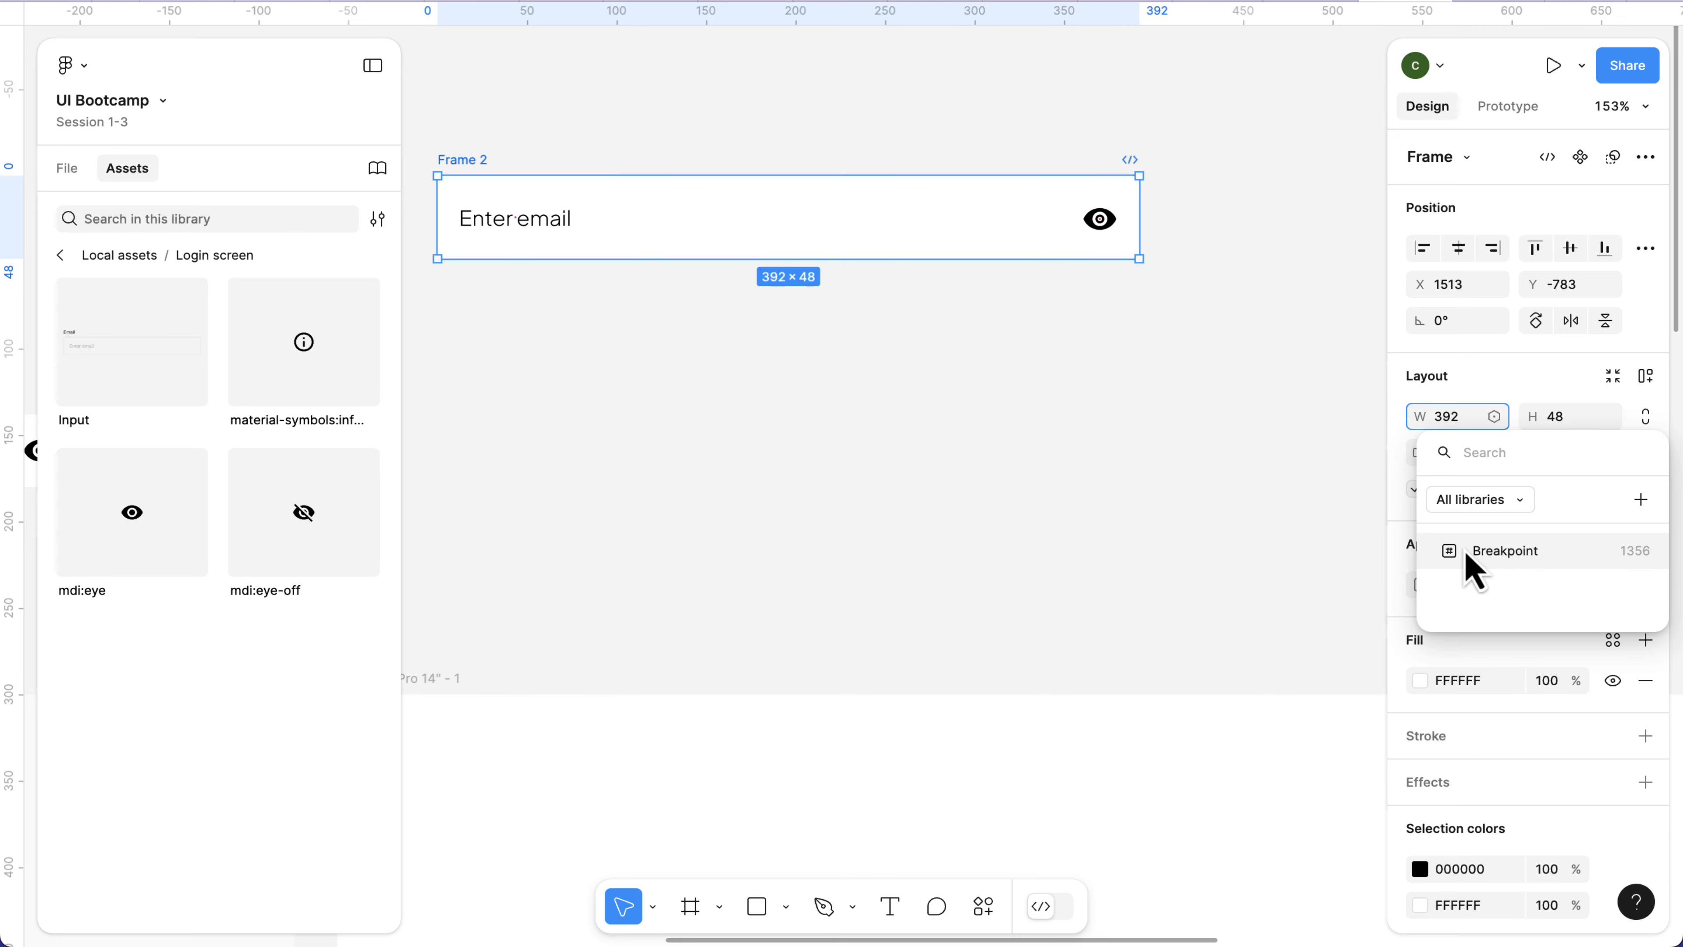
click(1251, 461)
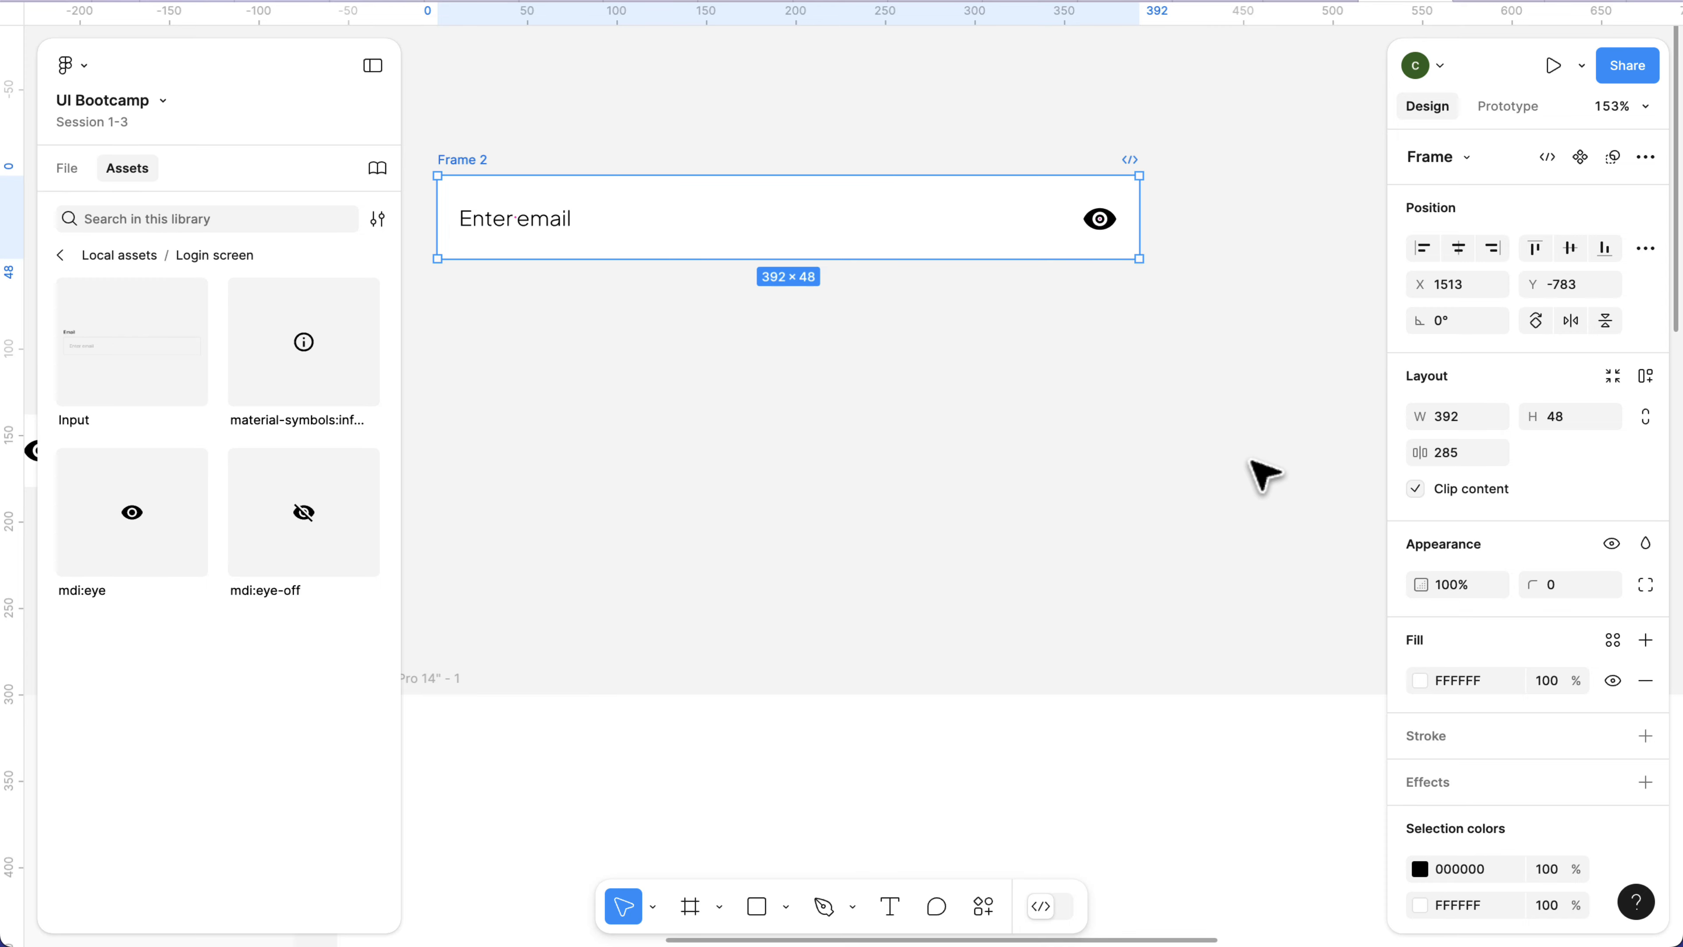